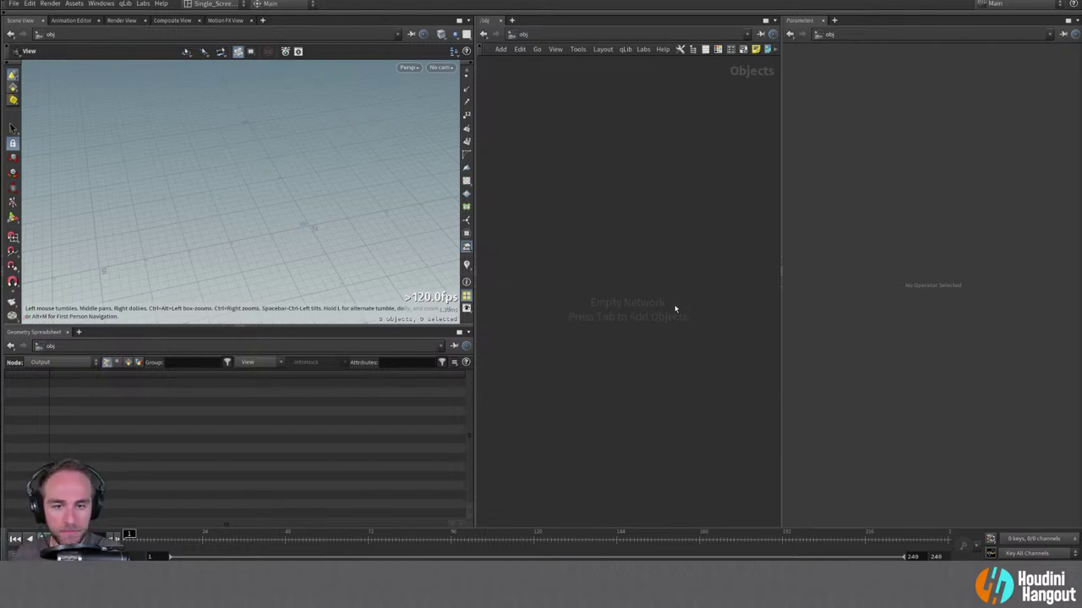
# Add a Geometry object to the /obj network and position the geo1 node.
pyautogui.press('Tab')
pyautogui.write('geo')
pyautogui.press('Return')
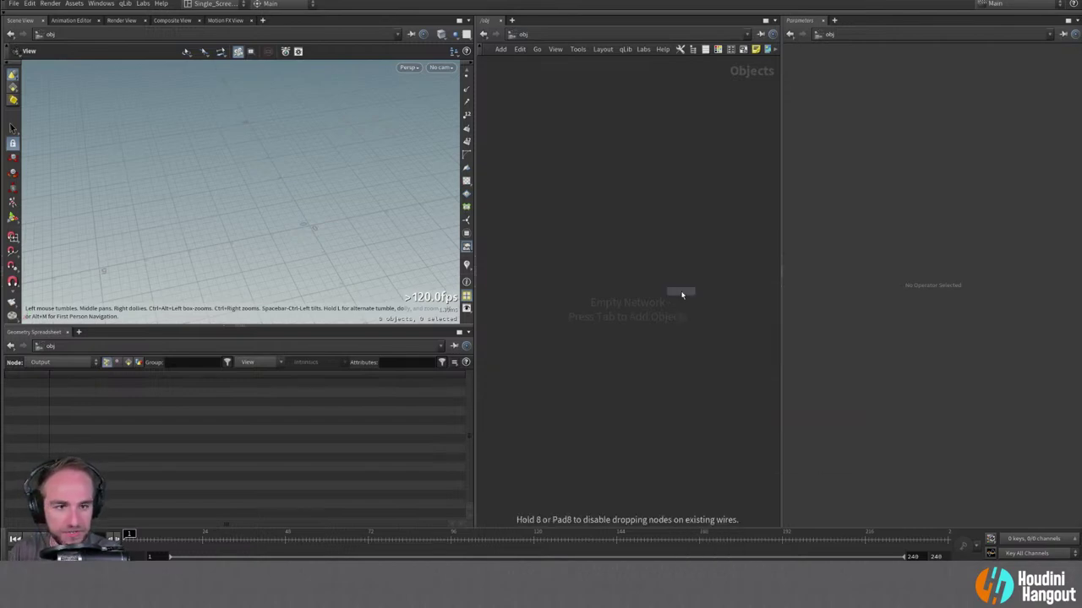
pyautogui.click(623, 199)
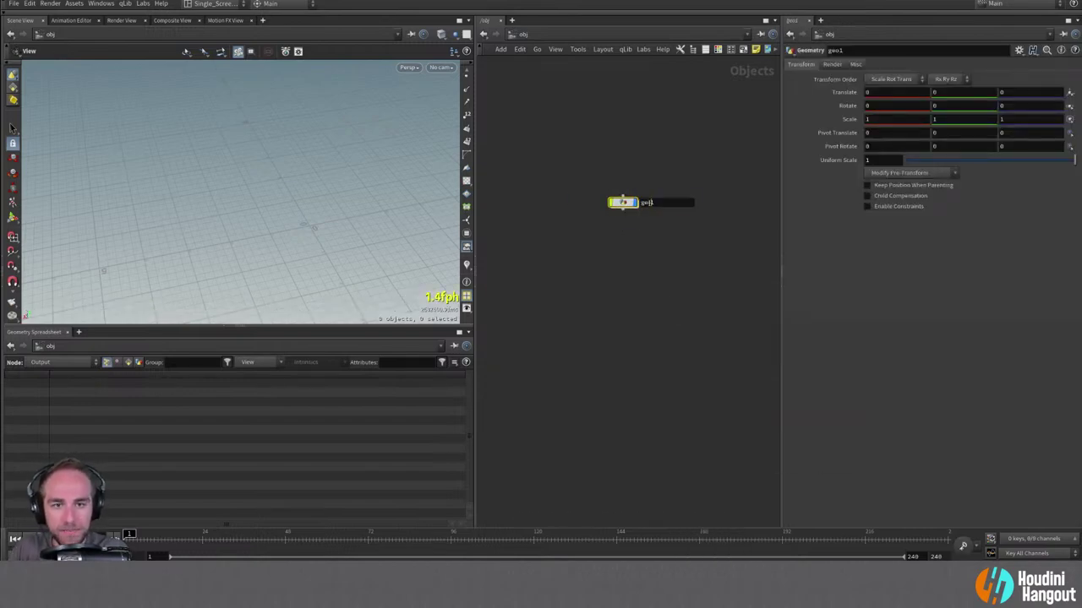
pyautogui.scroll(2, 644, 245)
pyautogui.moveTo(644, 245); pyautogui.dragTo(631, 295, button='middle')
# Rename geo1 to simple_vellum_fluid.
pyautogui.doubleClick(637, 220)
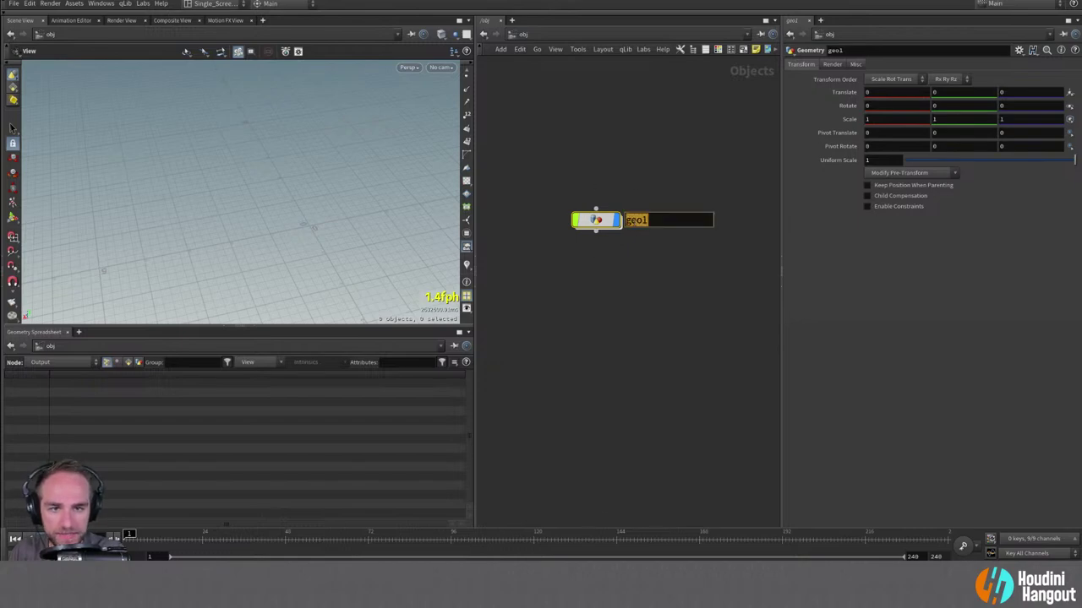
pyautogui.write('sincol')
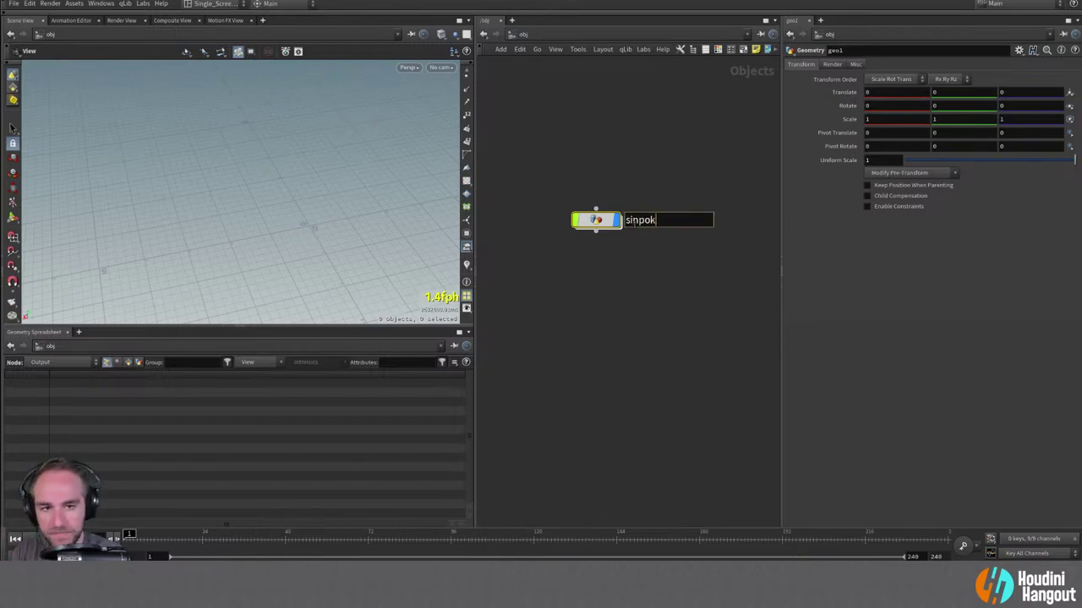
pyautogui.press('BackSpace')
pyautogui.press('BackSpace')
pyautogui.press('BackSpace')
pyautogui.press('BackSpace')
pyautogui.write('mple_vellumn_')
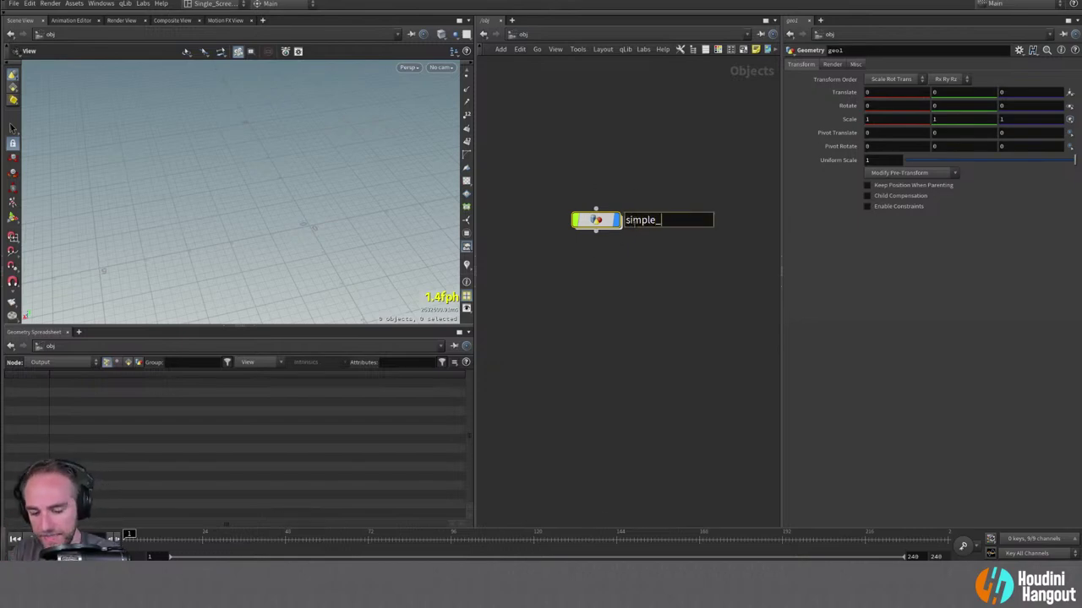
pyautogui.press('BackSpace')
pyautogui.press('BackSpace')
pyautogui.press('BackSpace')
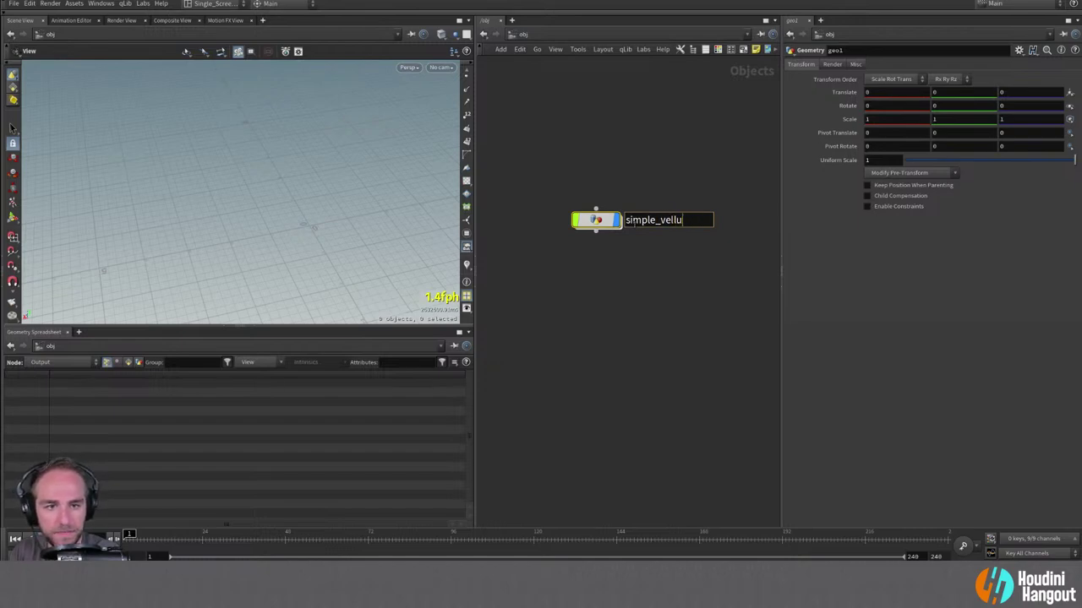
pyautogui.write('m_fluid')
pyautogui.press('Return')
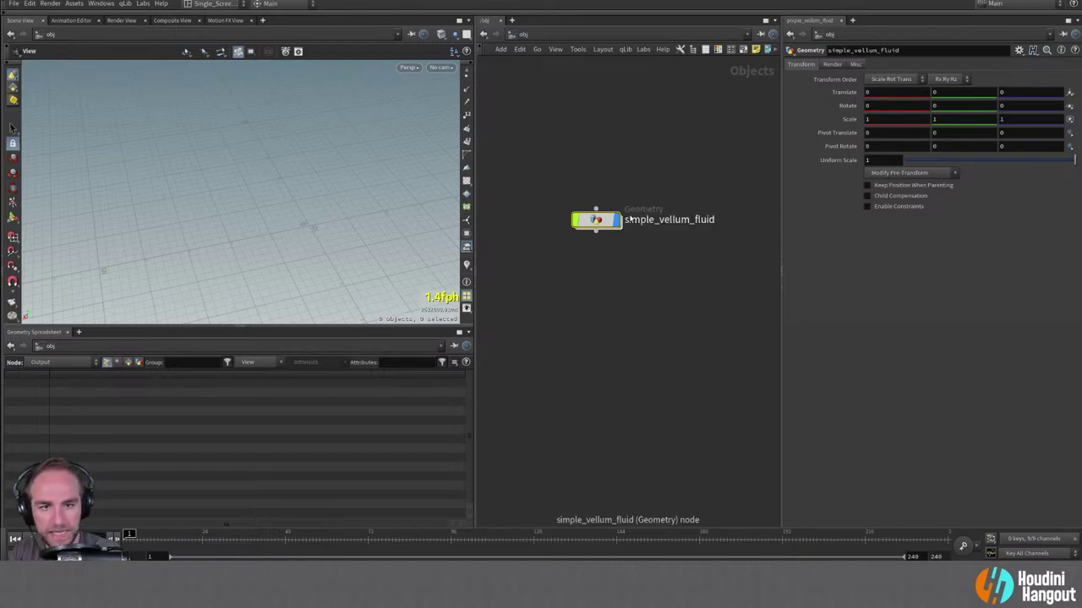
# Inside simple_vellum_fluid, add a Sphere node.
pyautogui.doubleClick(594, 221)
pyautogui.press('Tab')
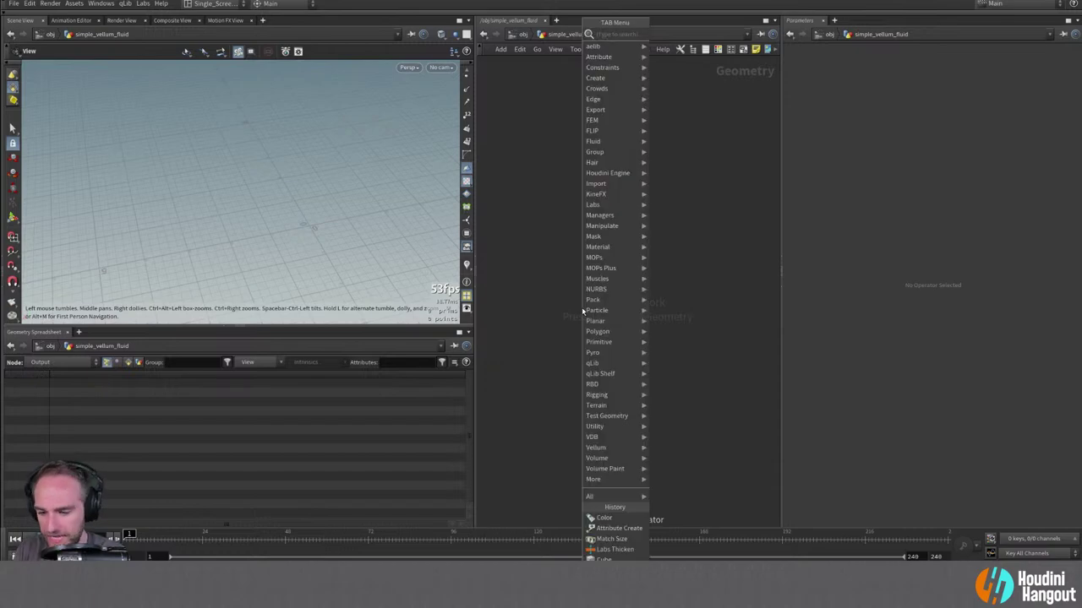
pyautogui.write('sphere')
pyautogui.press('Return')
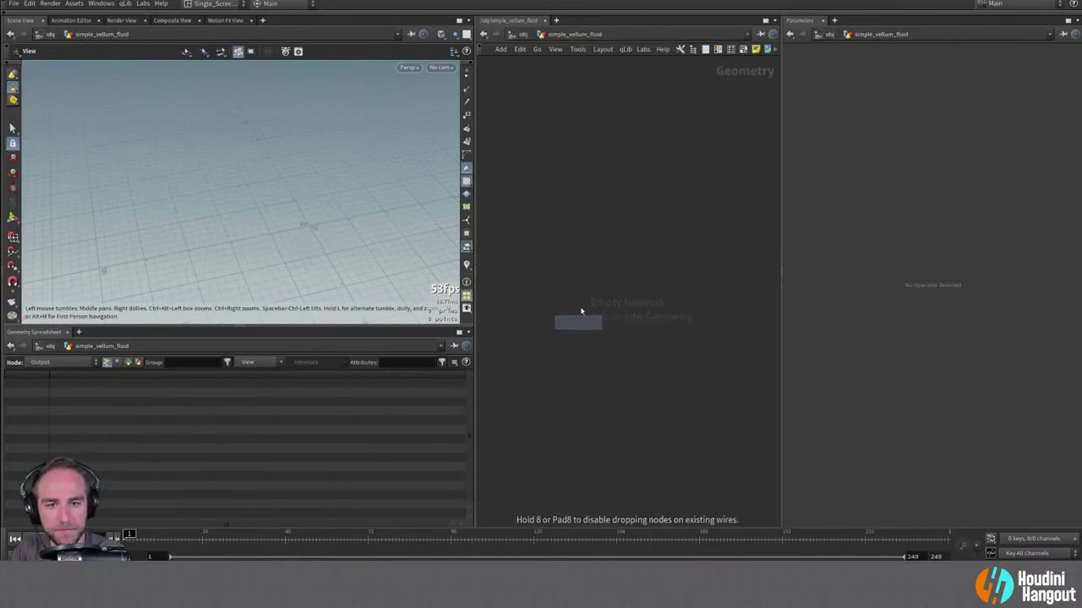
pyautogui.click(584, 239)
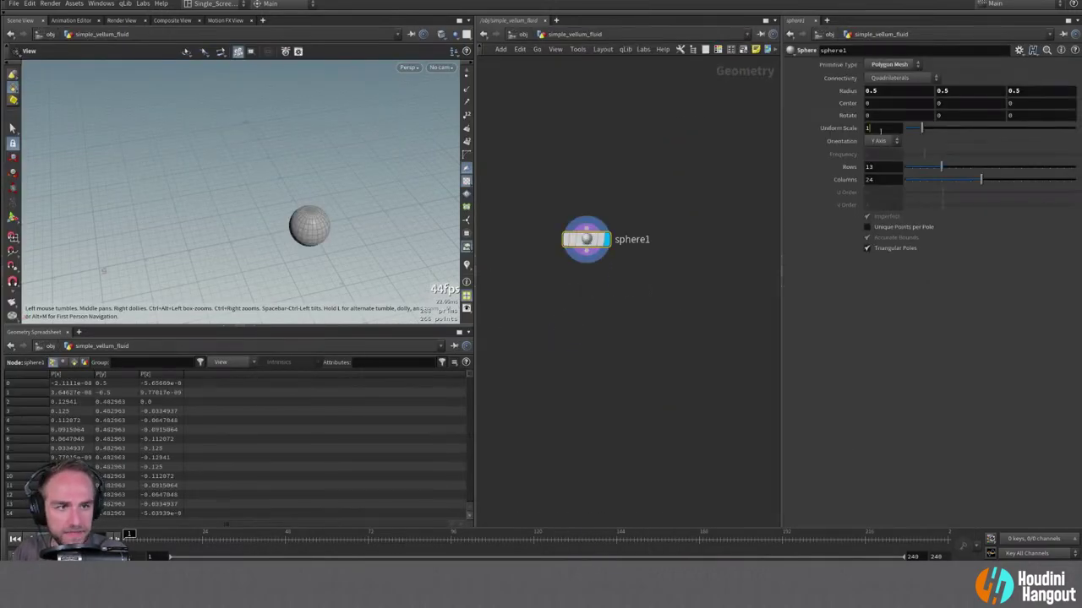
# Set the sphere's Uniform Scale to 0.5 and raise its Center Y to 2.
pyautogui.click(879, 129)
pyautogui.write('0.5')
pyautogui.press('Return')
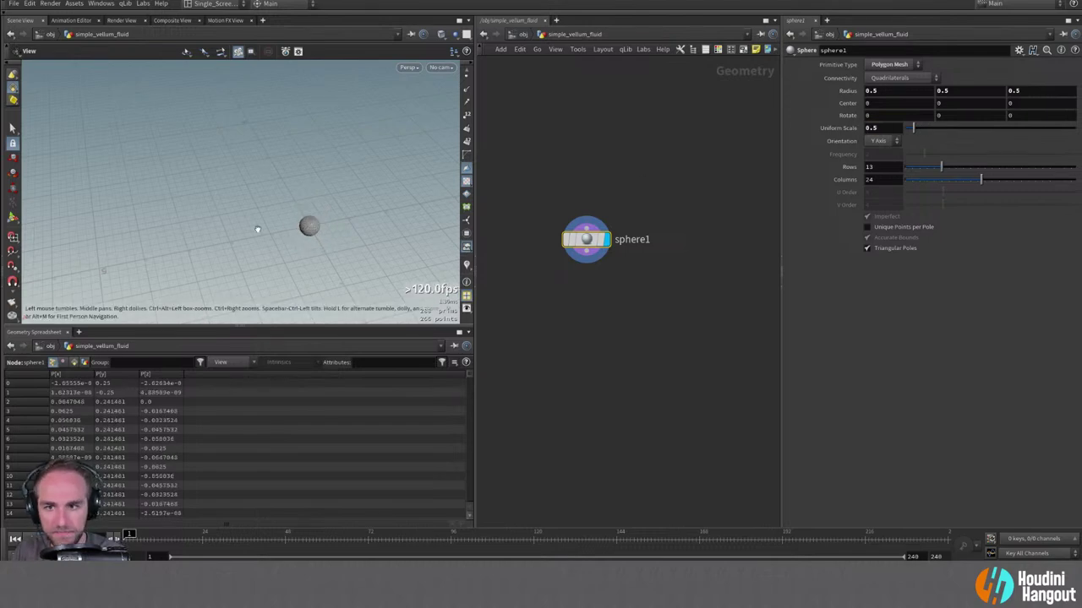
pyautogui.keyDown('alt'); pyautogui.moveTo(259, 229); pyautogui.dragTo(314, 234); pyautogui.keyUp('alt')
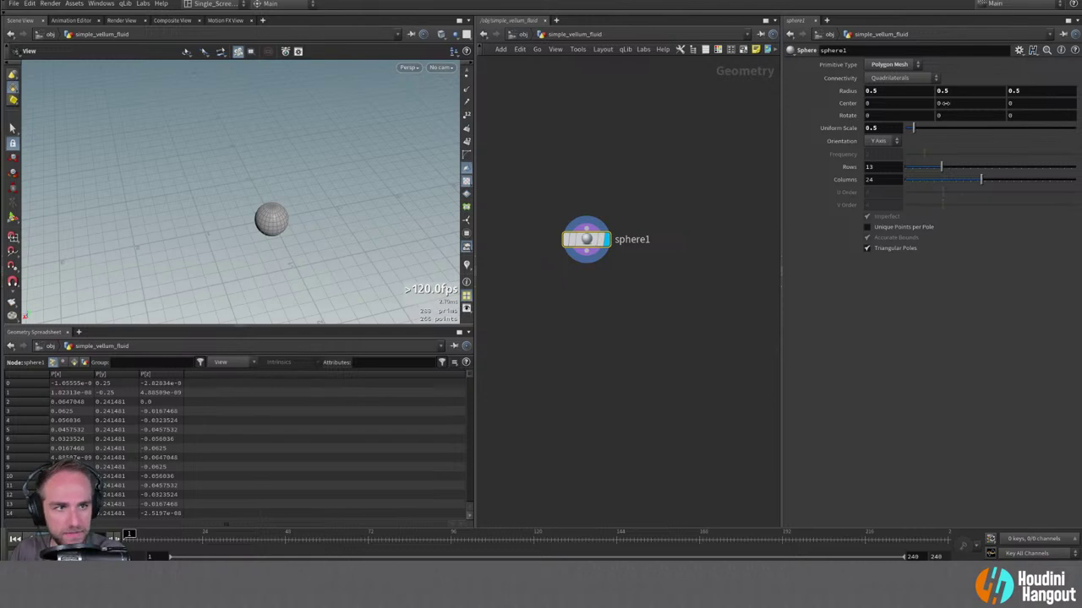
pyautogui.moveTo(945, 103); pyautogui.dragTo(1048, 90, button='middle')
pyautogui.keyDown('alt'); pyautogui.moveTo(335, 154); pyautogui.dragTo(375, 159); pyautogui.keyUp('alt')
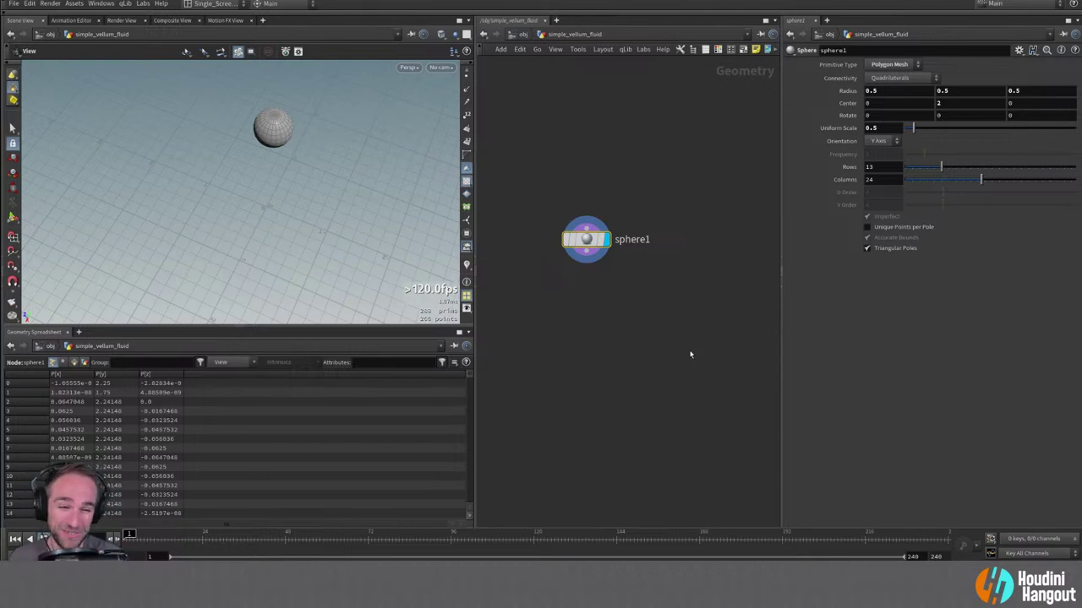
# Set the sphere's Primitive Type to Polygon.
pyautogui.scroll(3, 642, 288)
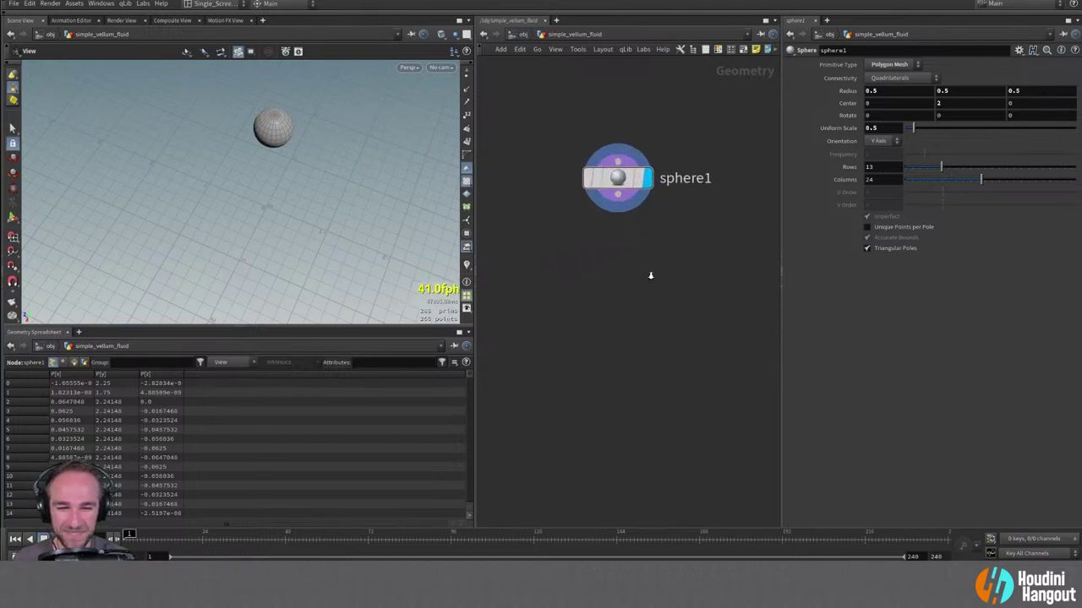
pyautogui.scroll(-1, 631, 296)
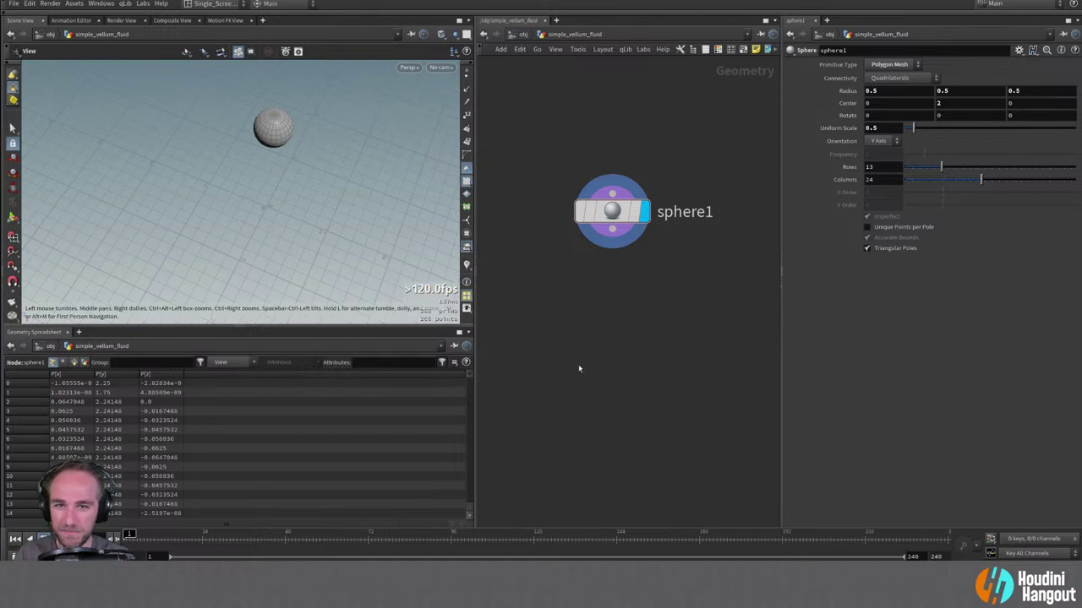
pyautogui.click(888, 65)
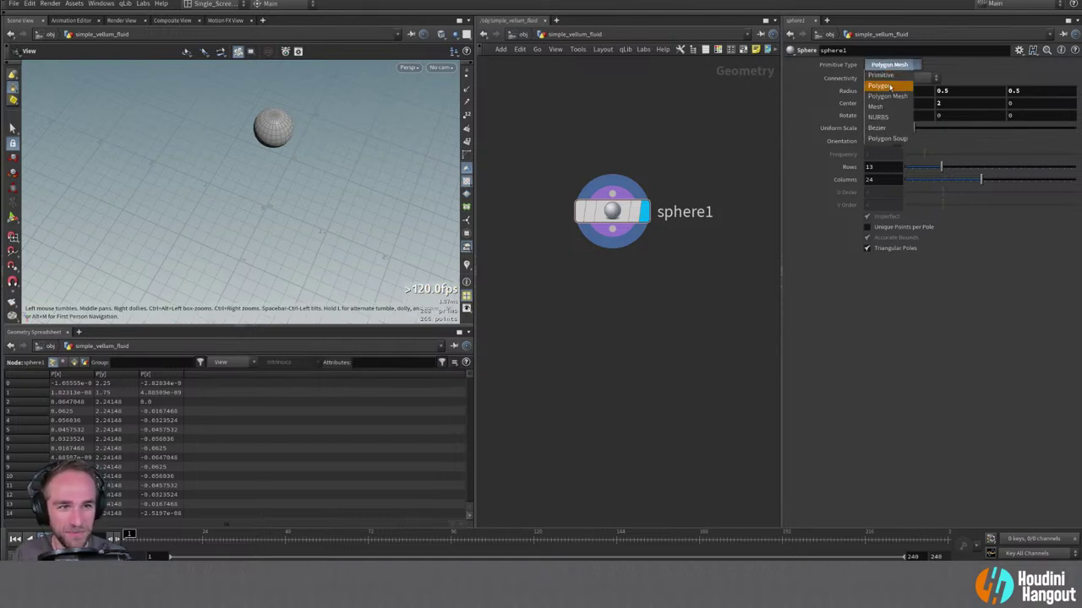
pyautogui.click(883, 76)
# Try a Frequency of 6 on the polygon sphere.
pyautogui.scroll(2, 308, 96)
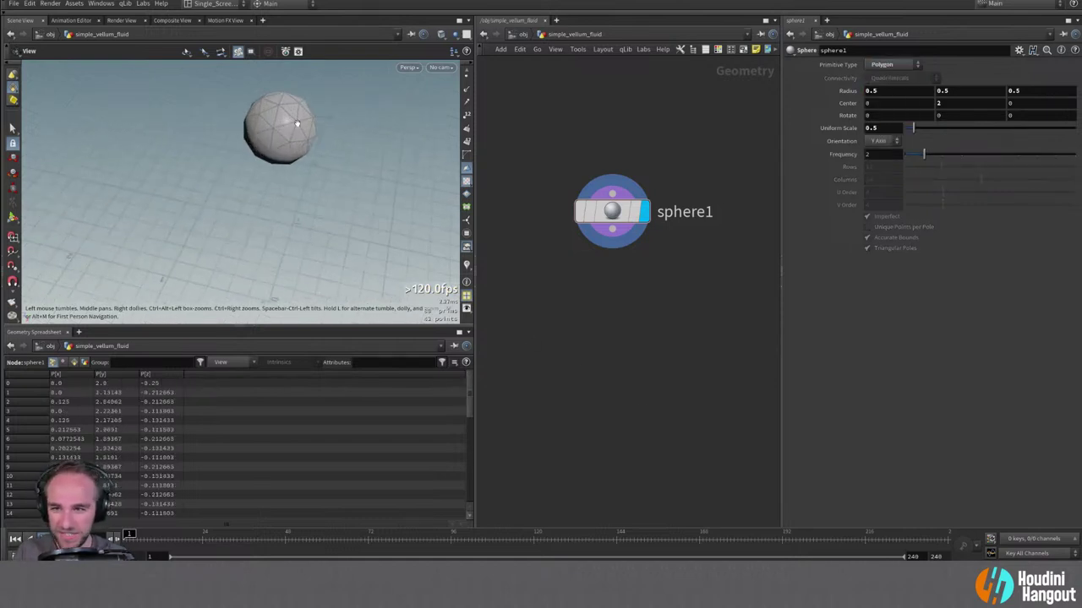
pyautogui.click(886, 154)
pyautogui.write('6')
pyautogui.press('Return')
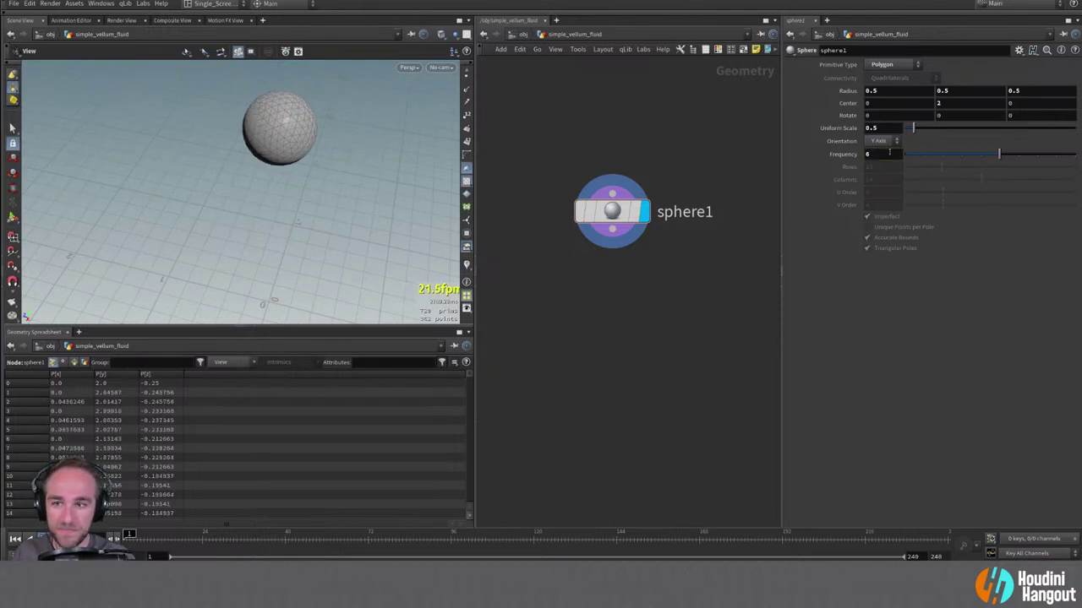
pyautogui.moveTo(288, 127); pyautogui.dragTo(256, 148)
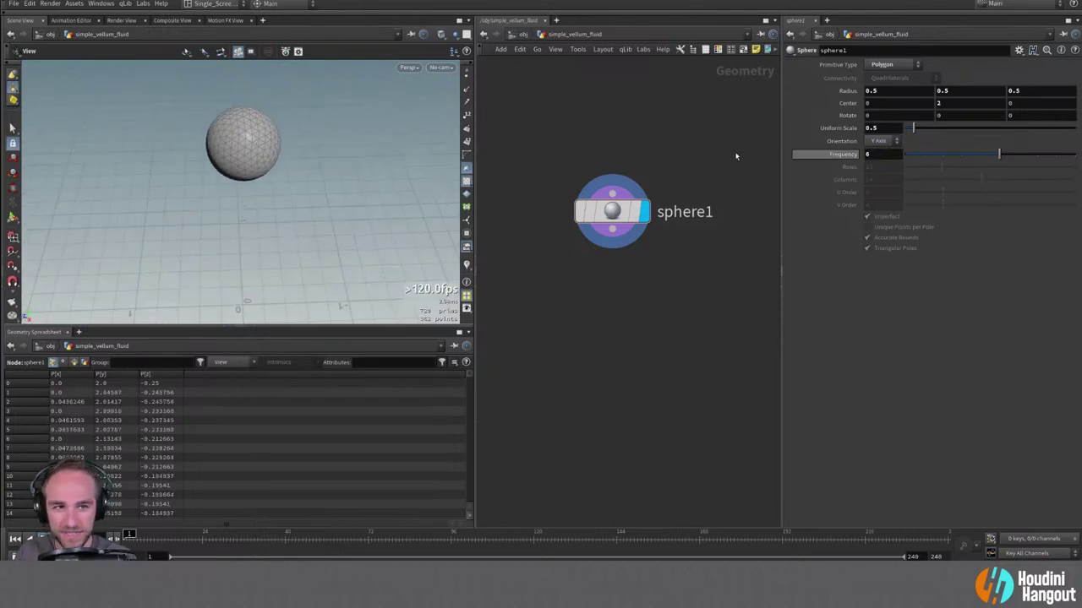
pyautogui.moveTo(190, 276); pyautogui.dragTo(181, 283)
# Lower the sphere's Frequency to 5.
pyautogui.click(888, 154)
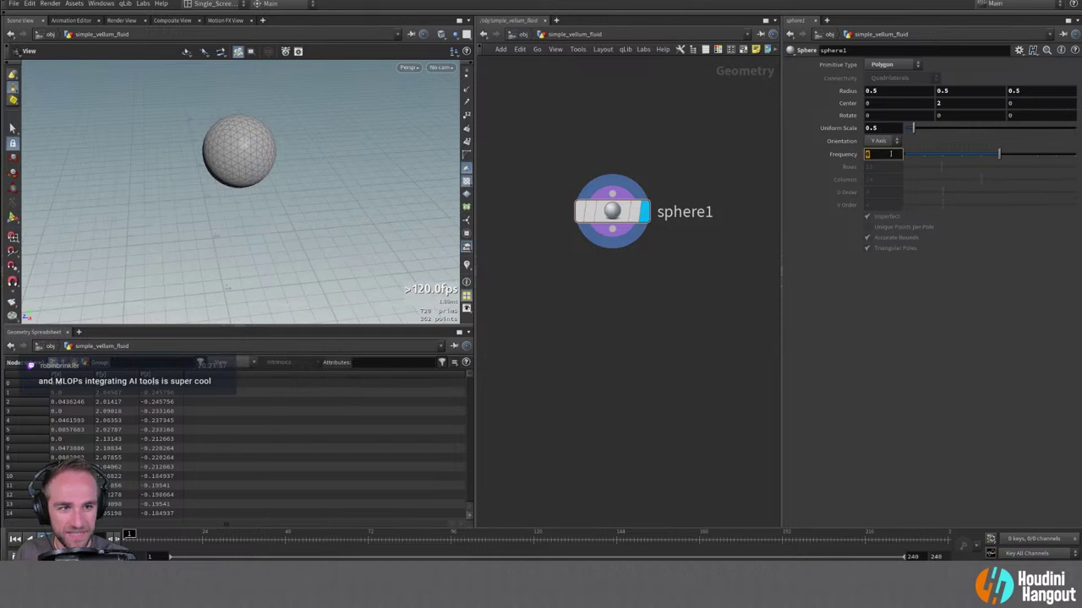
pyautogui.write('5')
pyautogui.press('Return')
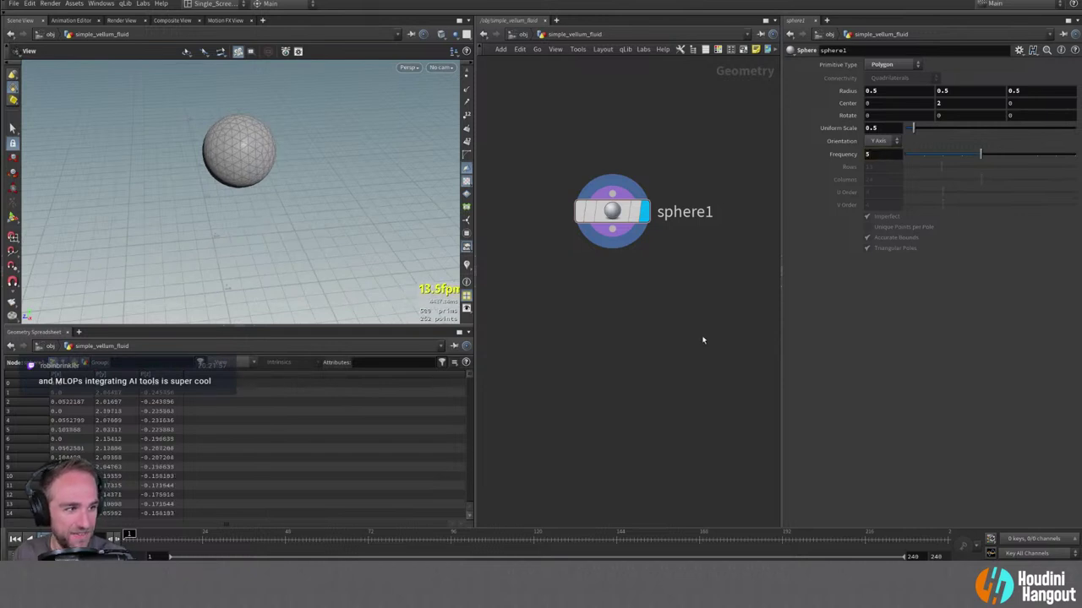
pyautogui.moveTo(245, 152); pyautogui.dragTo(252, 141)
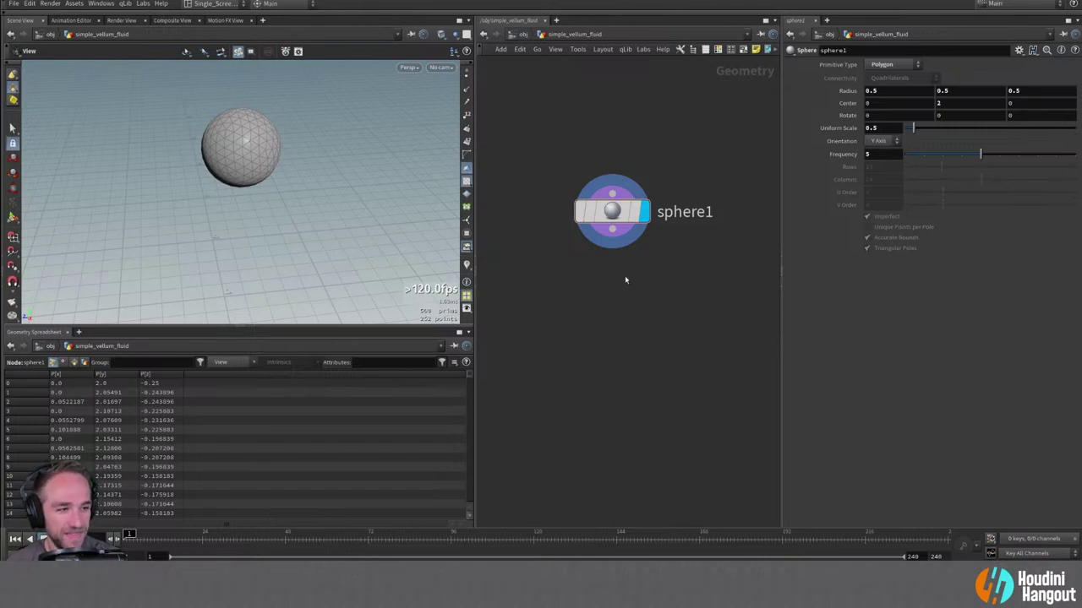
pyautogui.scroll(1, 628, 297)
pyautogui.scroll(-2, 611, 292)
pyautogui.scroll(1, 614, 268)
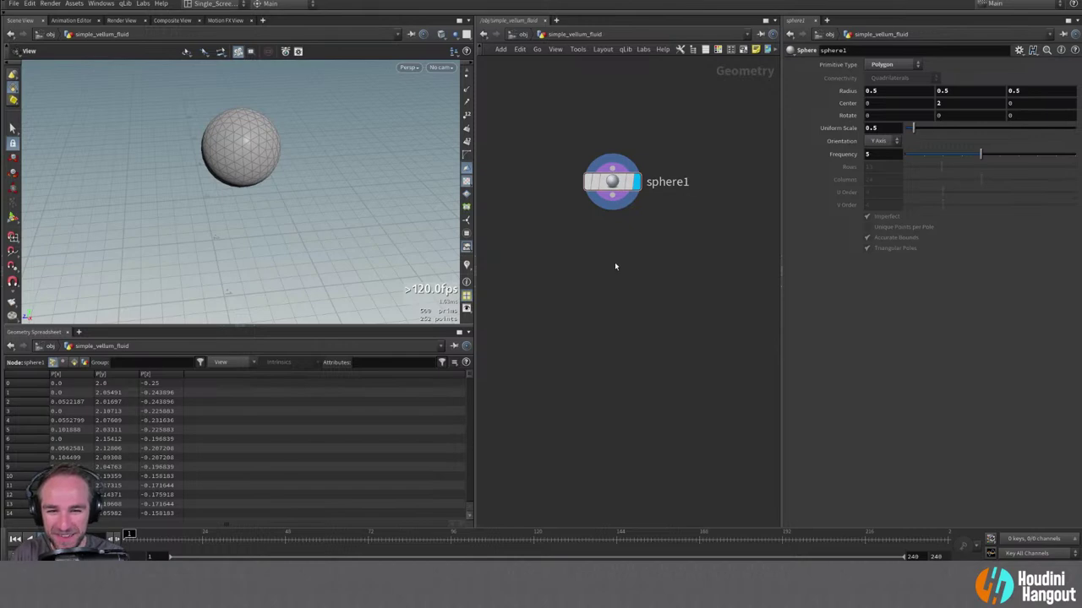
# Add a Vellum Configure Fluid node wired below sphere1, filling it with grains.
pyautogui.press('Tab')
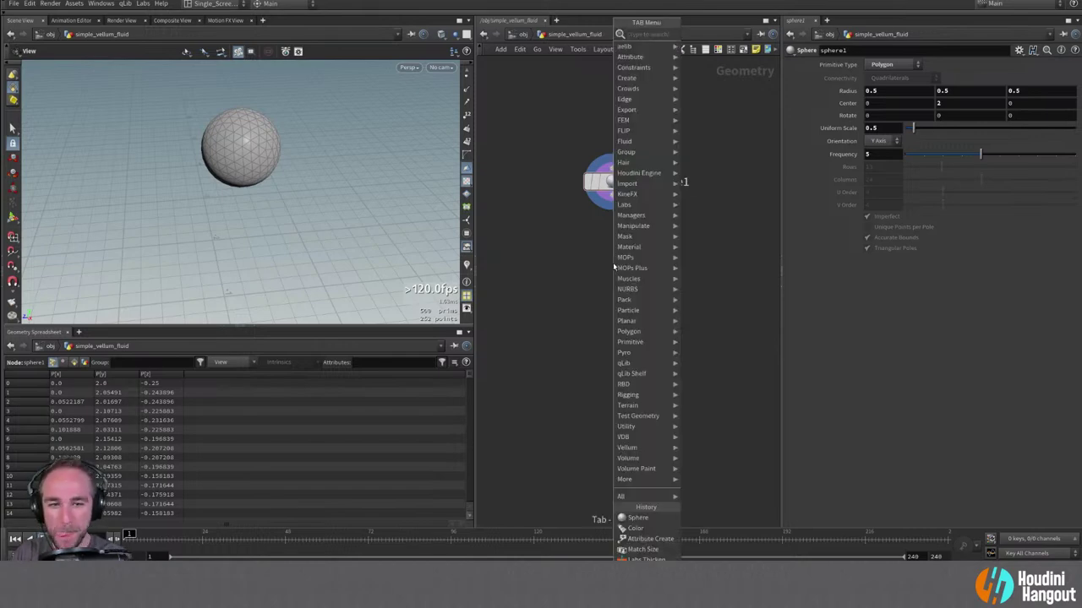
pyautogui.write('velu')
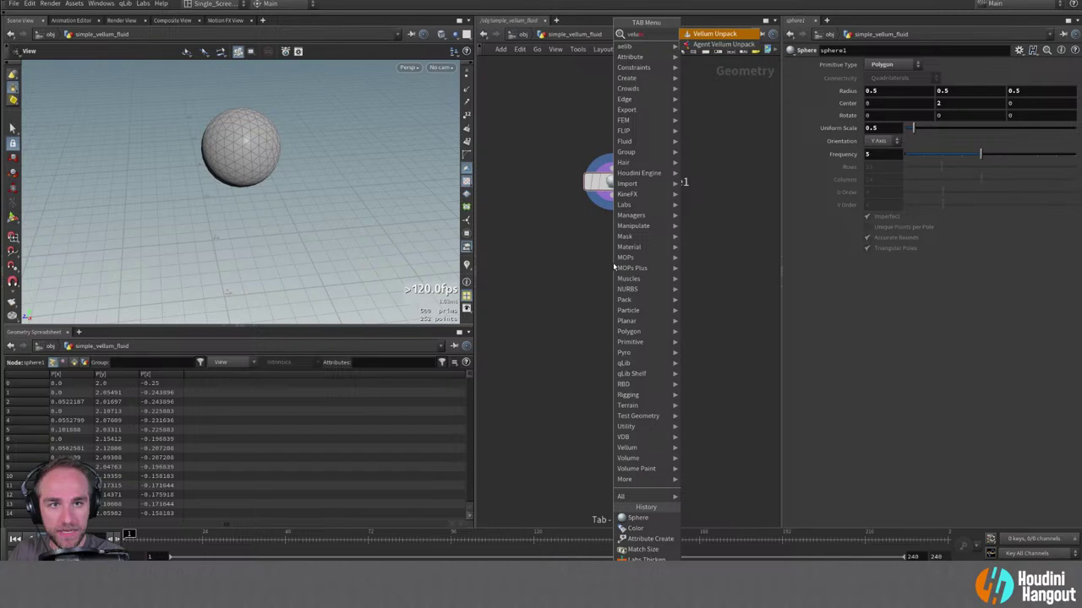
pyautogui.press('BackSpace')
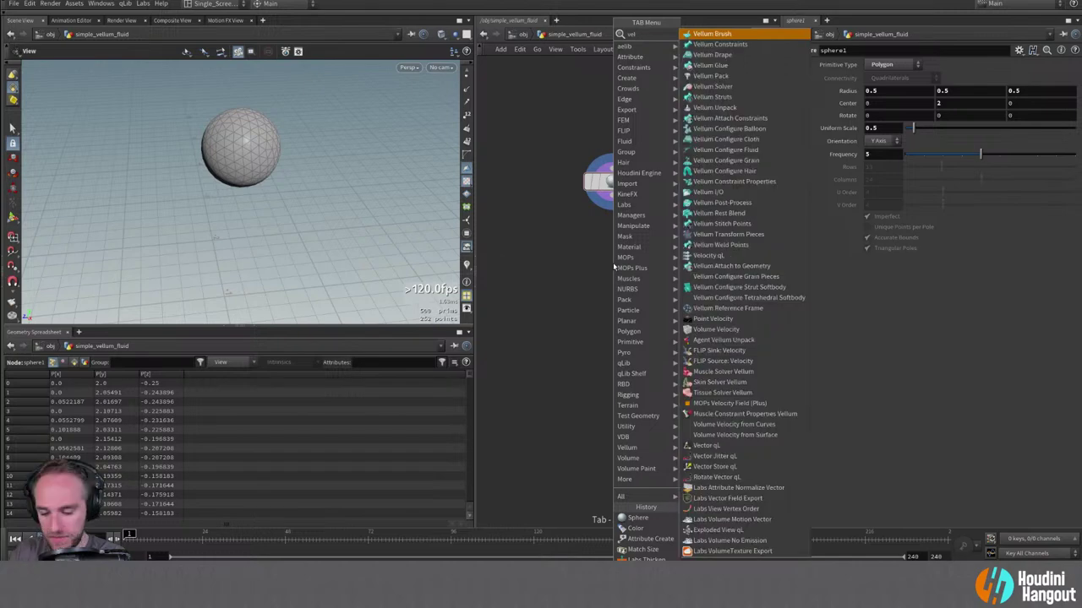
pyautogui.write('lum fl')
pyautogui.press('Return')
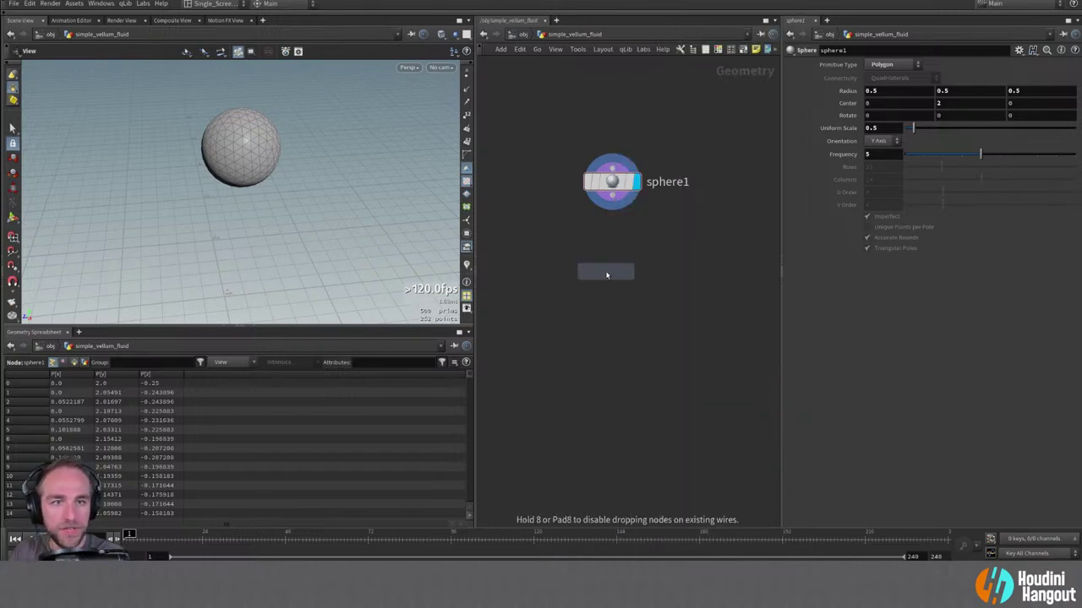
pyautogui.click(610, 238)
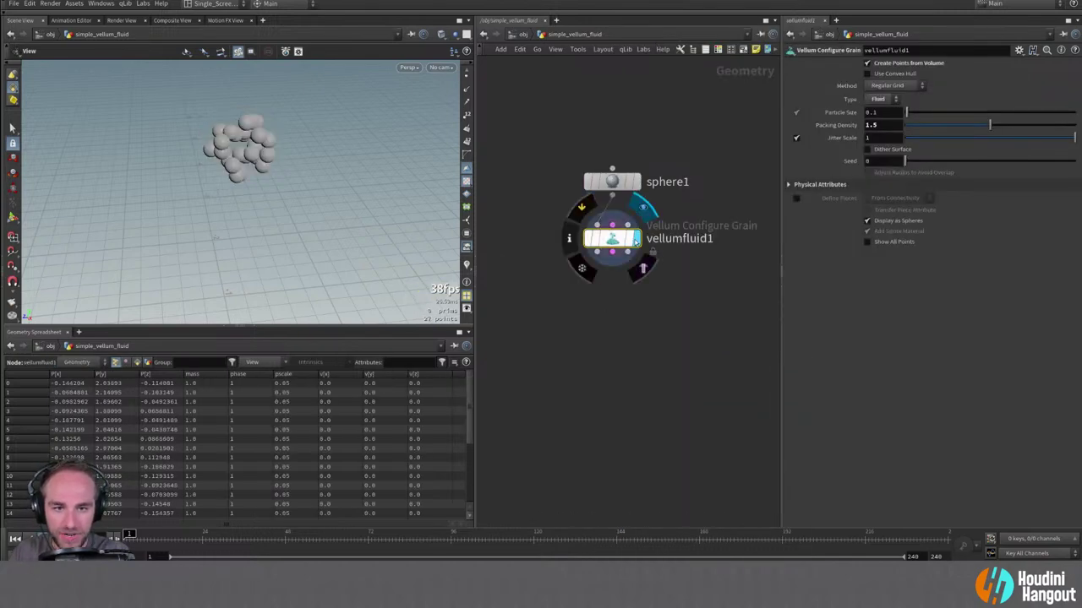
pyautogui.moveTo(297, 200); pyautogui.dragTo(256, 150)
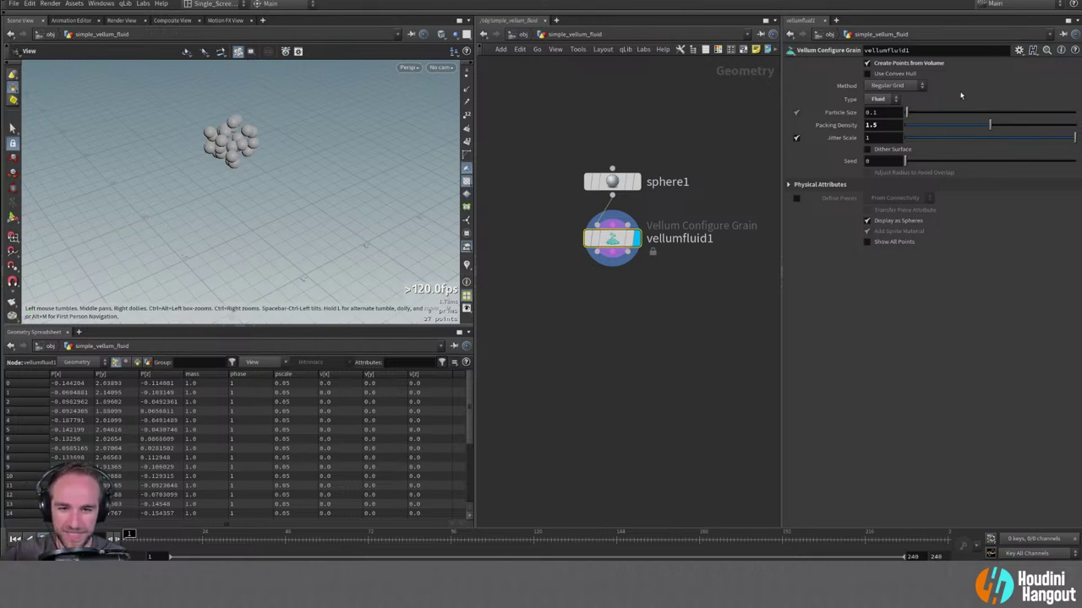
# Change vellumfluid1's Particle Size from 0.1 to 0.02 and inspect the denser grains.
pyautogui.moveTo(884, 113); pyautogui.dragTo(874, 113)
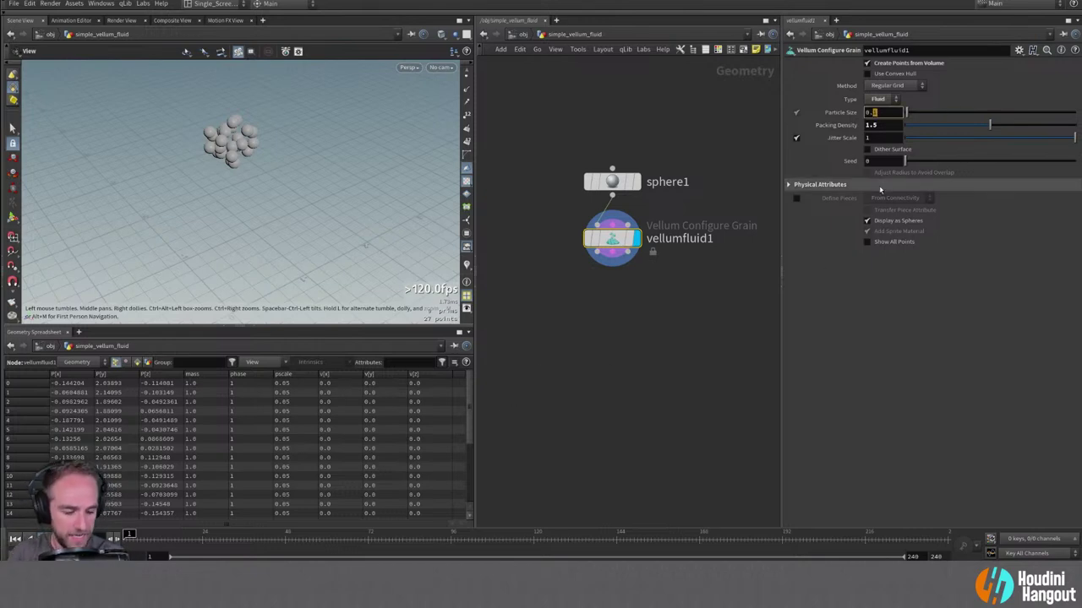
pyautogui.write('02')
pyautogui.press('Return')
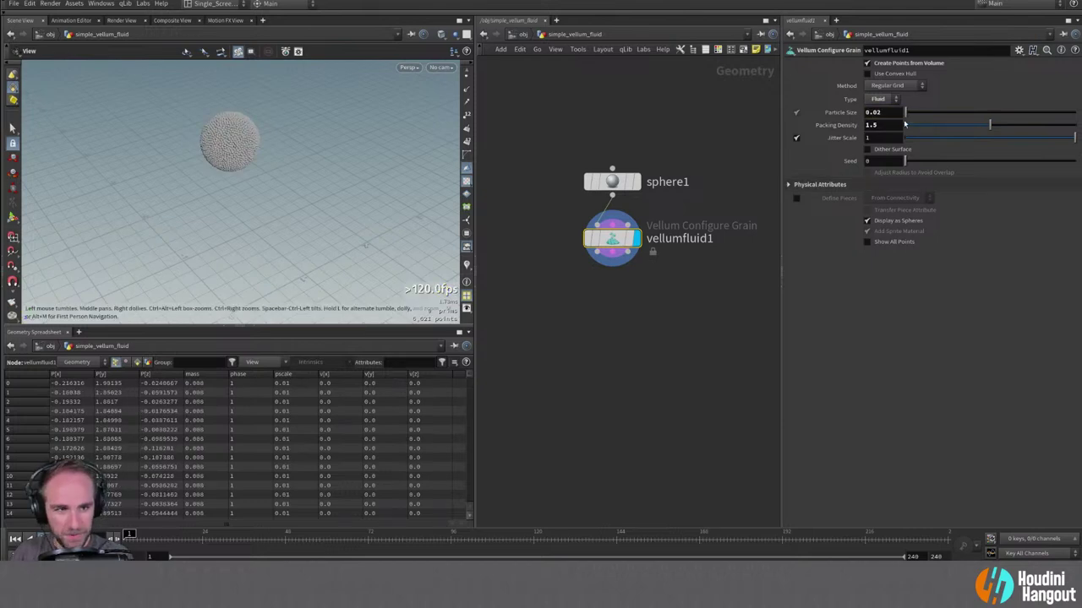
pyautogui.scroll(5, 343, 77)
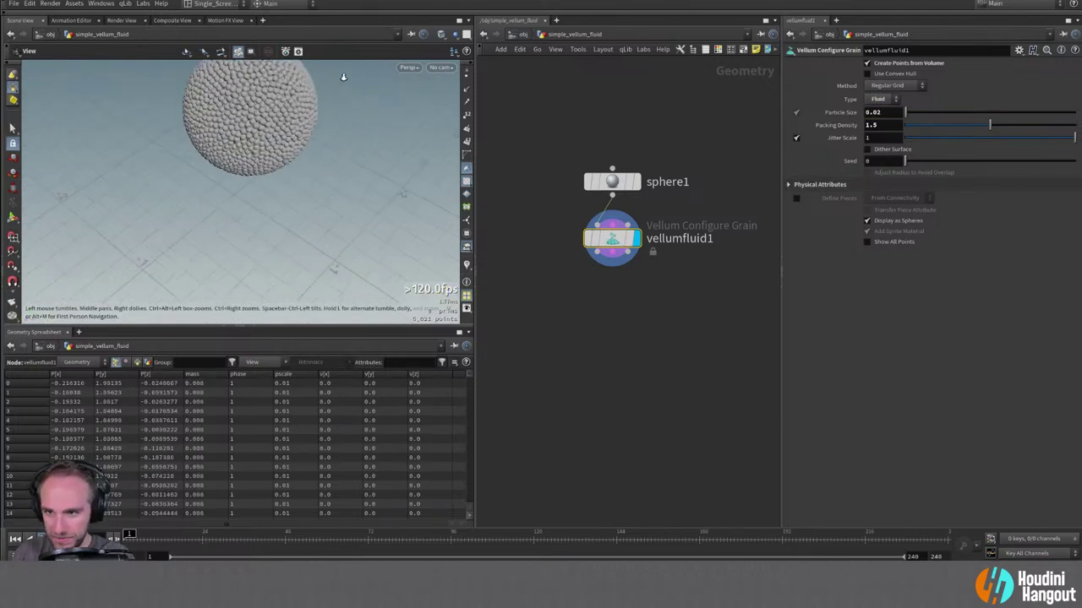
pyautogui.moveTo(343, 77); pyautogui.dragTo(287, 135)
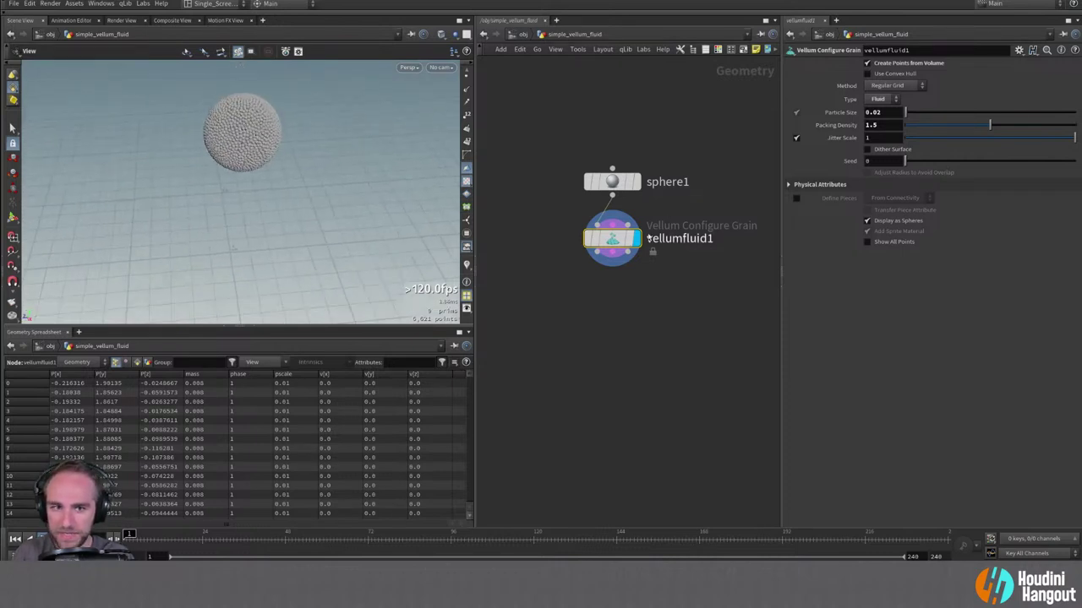
pyautogui.moveTo(647, 239); pyautogui.dragTo(646, 243)
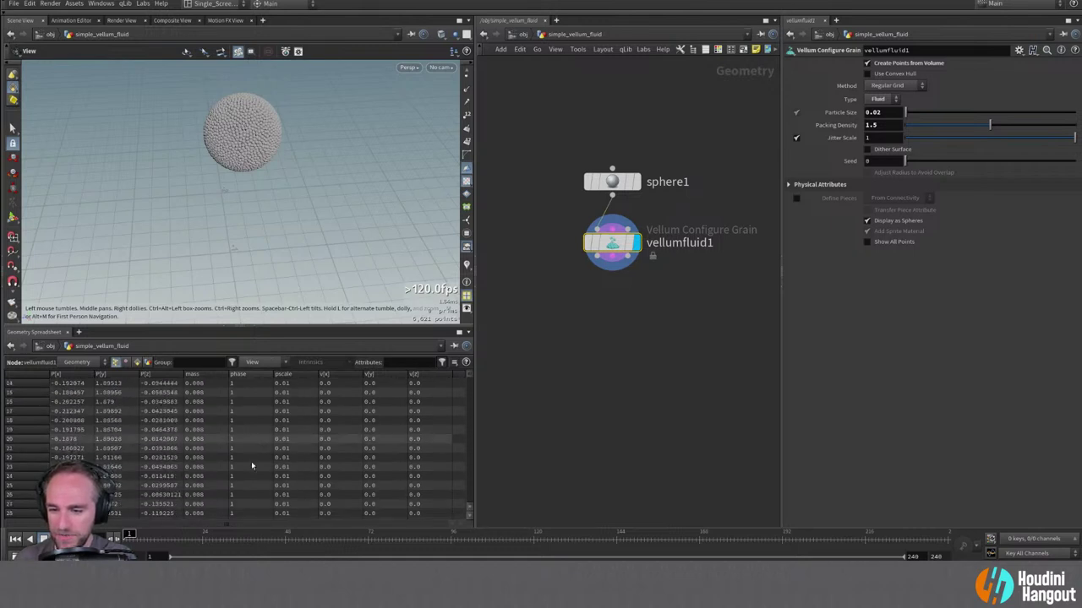
pyautogui.scroll(-20, 254, 440)
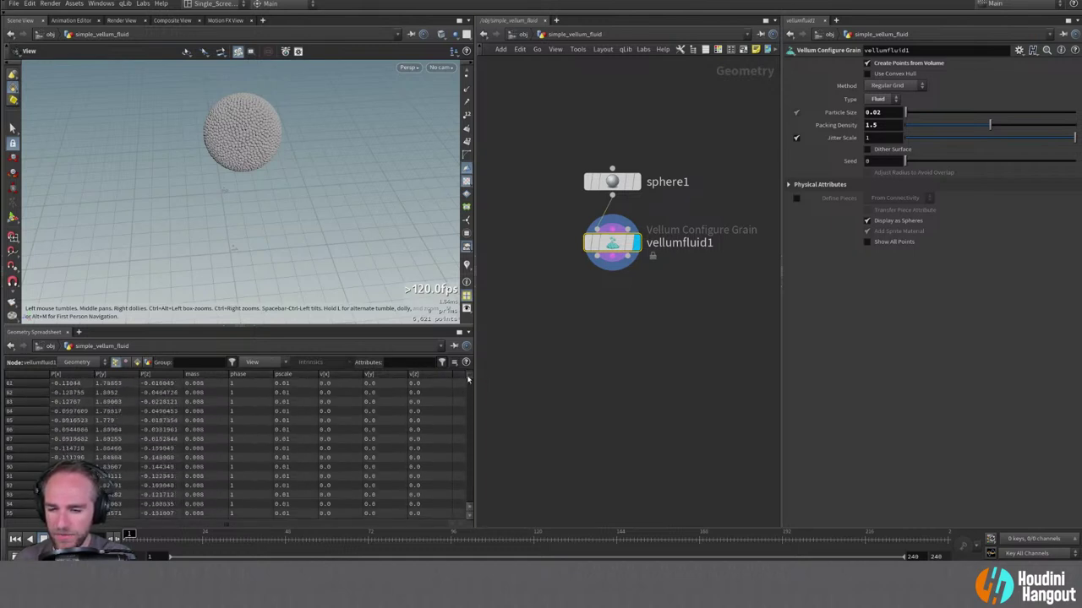
pyautogui.moveTo(469, 379)
pyautogui.mouseDown()
pyautogui.moveTo(470, 507)
pyautogui.moveTo(470, 379)
pyautogui.mouseUp()
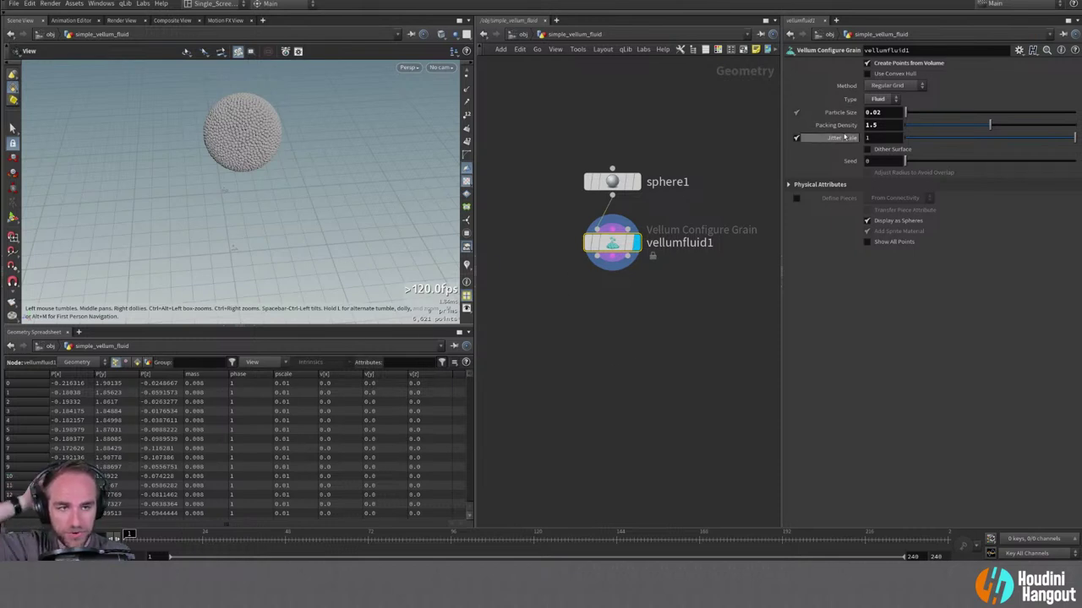
# Reset Packing Density to its default, then set it to 1.5.
pyautogui.keyDown('ctrl'); pyautogui.middleClick(842, 127); pyautogui.keyUp('ctrl')
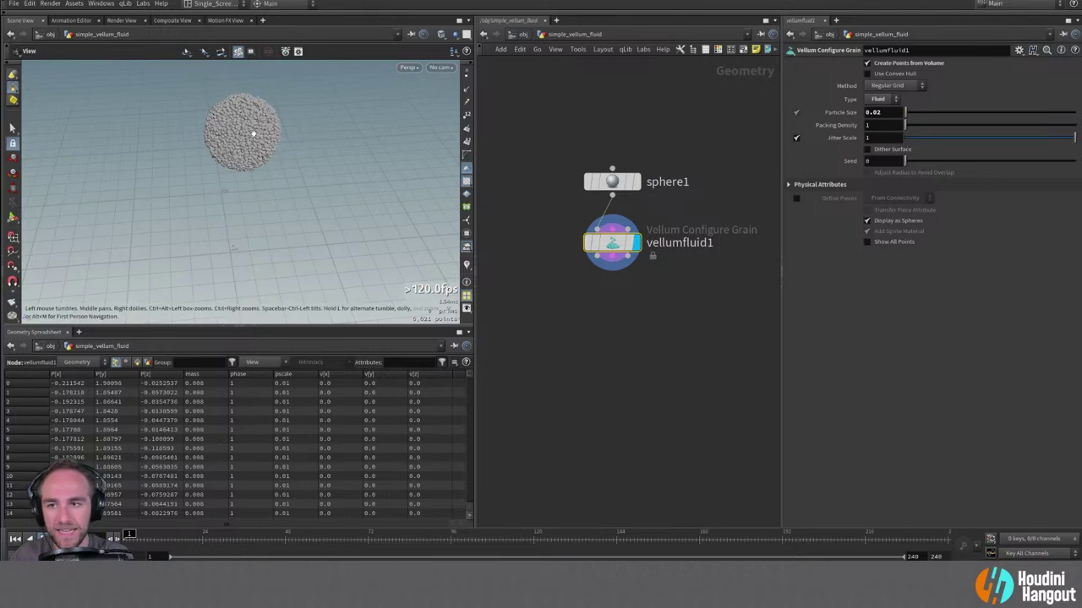
pyautogui.moveTo(255, 133)
pyautogui.mouseDown()
pyautogui.moveTo(302, 133)
pyautogui.moveTo(247, 129)
pyautogui.mouseUp()
pyautogui.scroll(5, 248, 129)
pyautogui.scroll(-4, 228, 164)
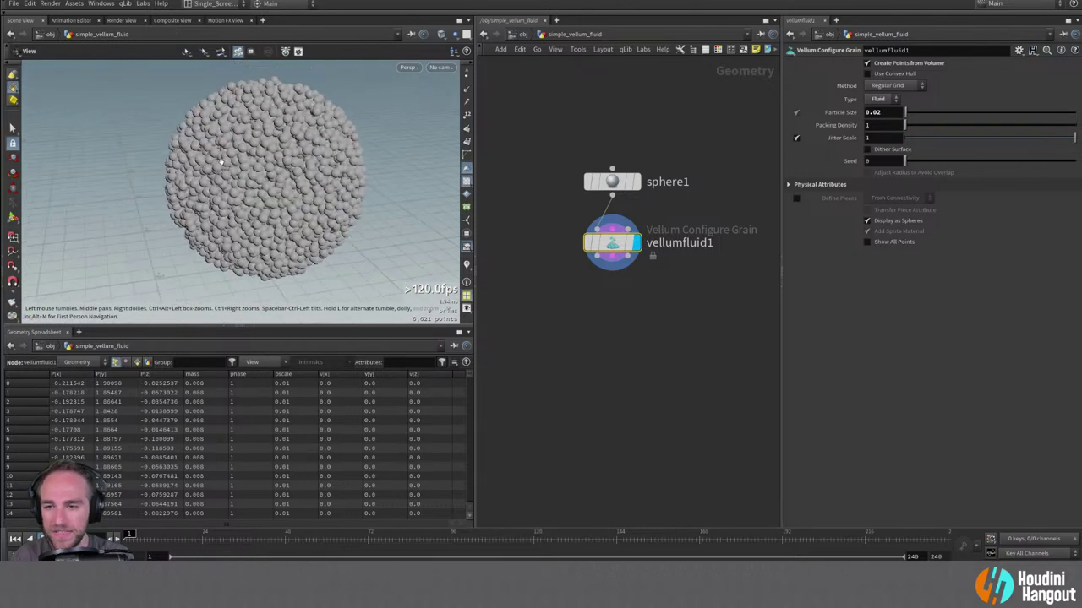
pyautogui.moveTo(229, 166); pyautogui.dragTo(236, 179)
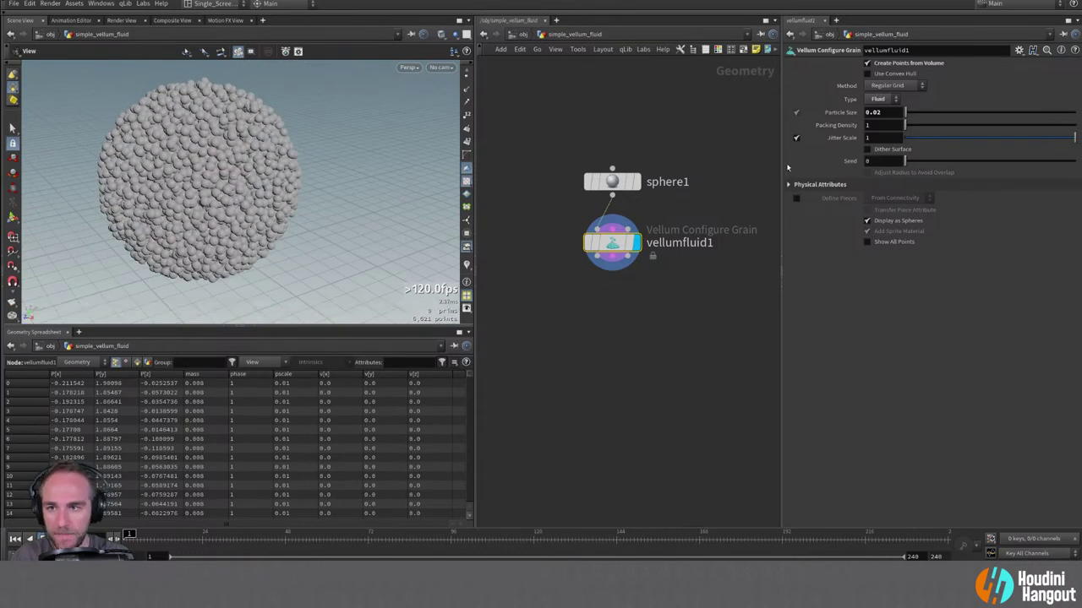
pyautogui.write('1.5')
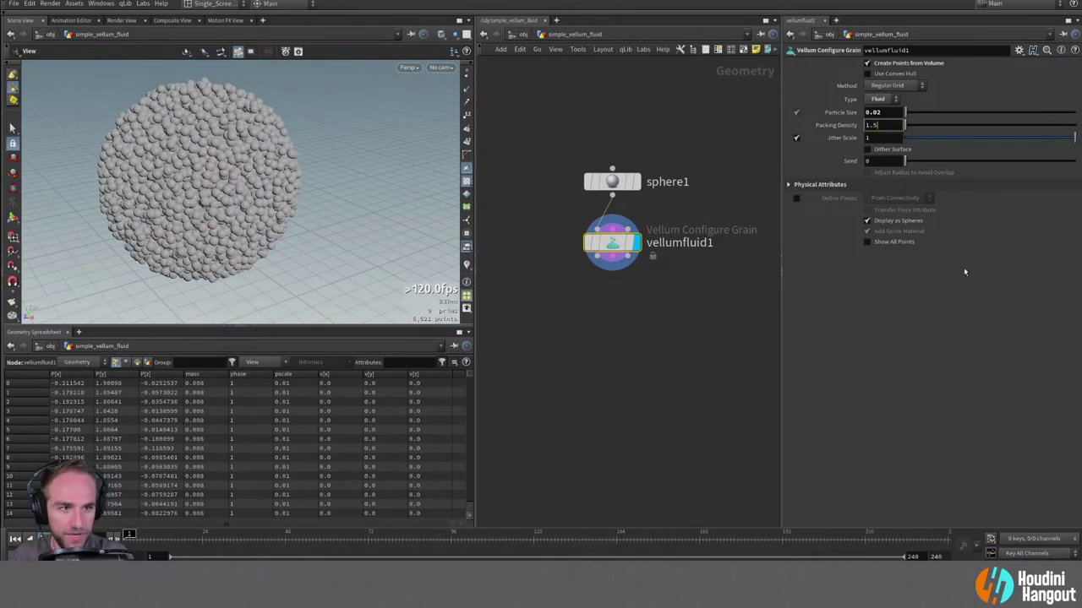
pyautogui.press('Return')
pyautogui.moveTo(257, 169)
pyautogui.mouseDown()
pyautogui.moveTo(415, 144)
pyautogui.moveTo(267, 161)
pyautogui.mouseUp()
pyautogui.moveTo(267, 161); pyautogui.dragTo(235, 180, button='right')
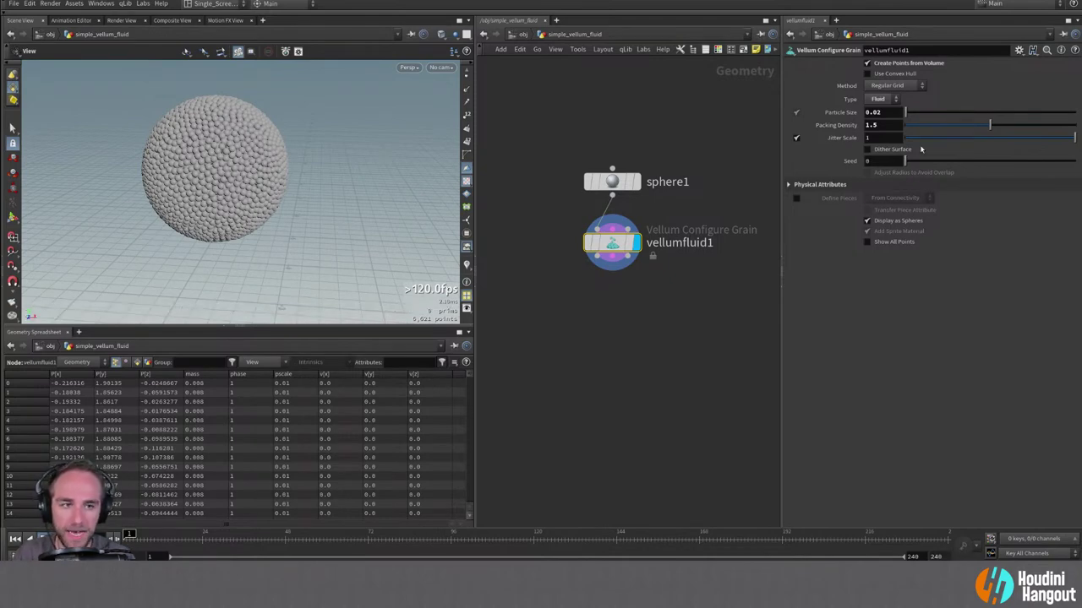
pyautogui.moveTo(282, 164); pyautogui.dragTo(275, 160)
# Test Dither Surface, leave it off, and move vellumfluid1 lower under sphere1.
pyautogui.click(867, 149)
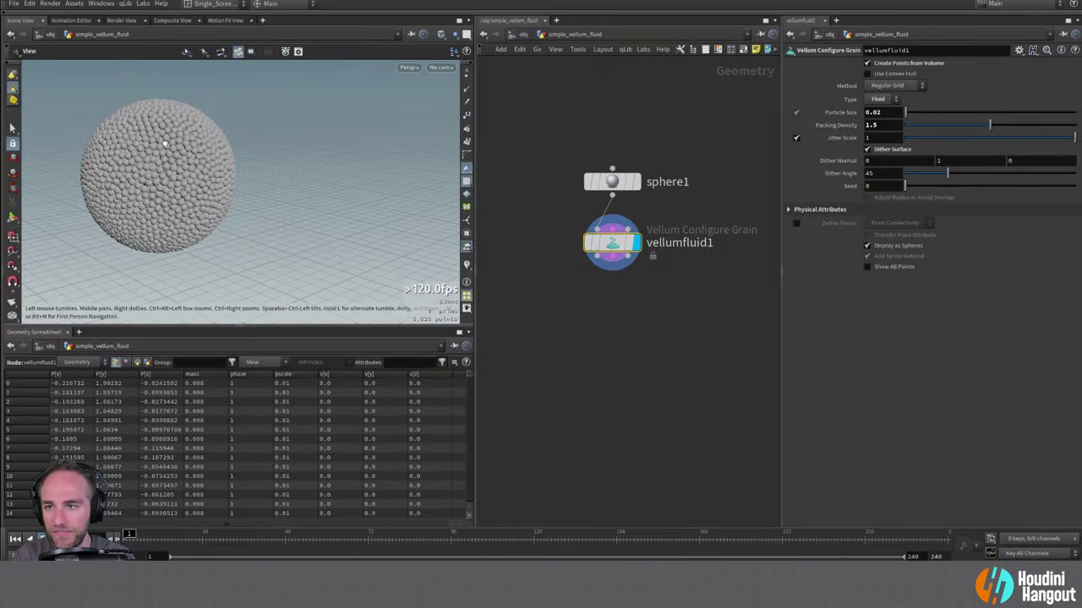
pyautogui.moveTo(165, 140); pyautogui.dragTo(223, 123)
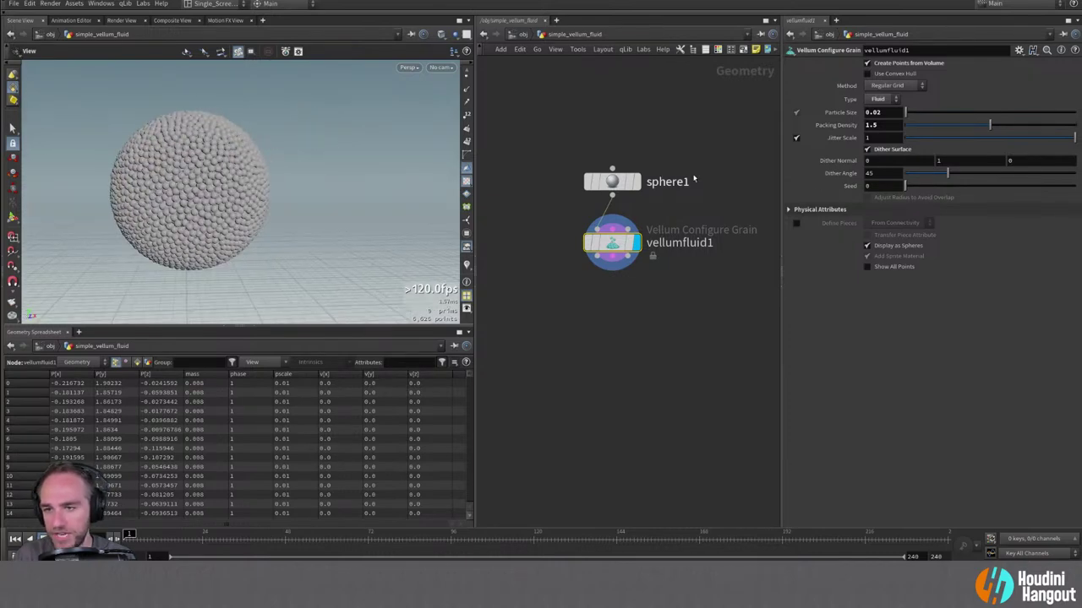
pyautogui.click(868, 149)
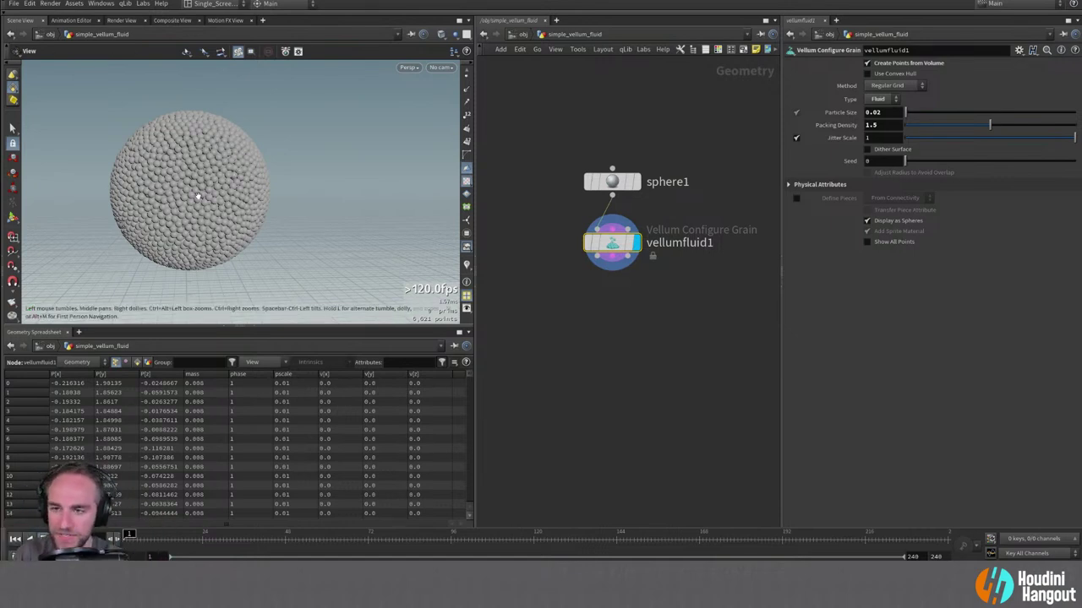
pyautogui.moveTo(198, 197); pyautogui.dragTo(212, 188)
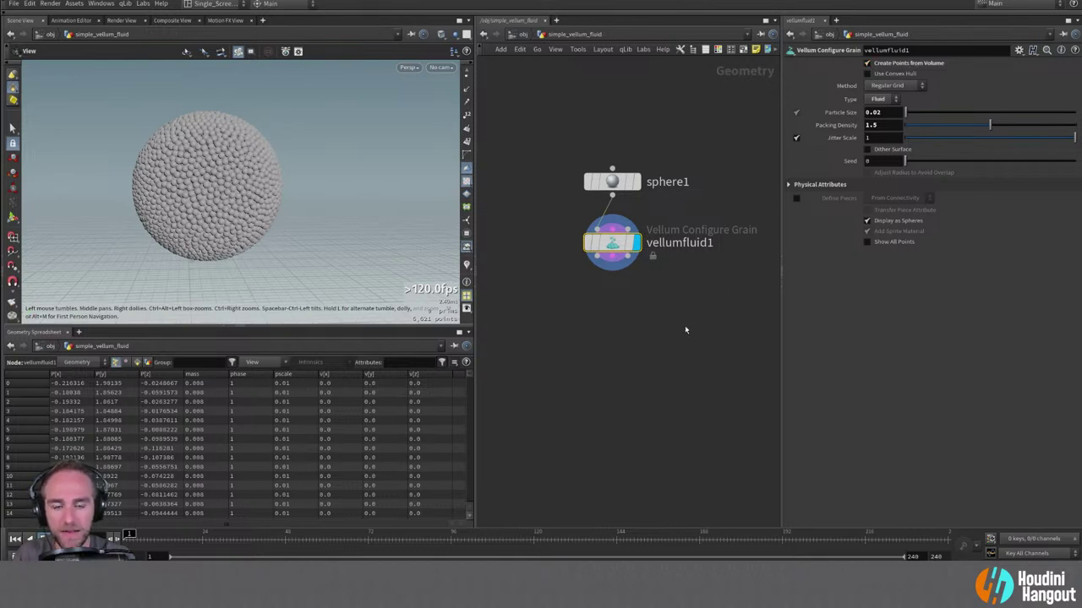
pyautogui.moveTo(614, 250); pyautogui.dragTo(614, 286)
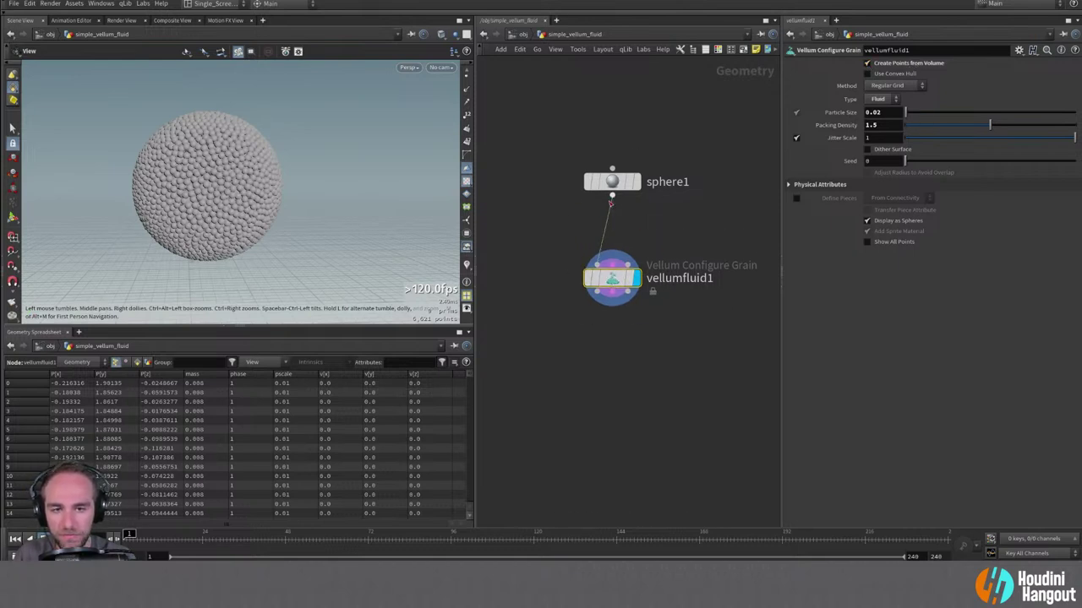
pyautogui.moveTo(607, 310)
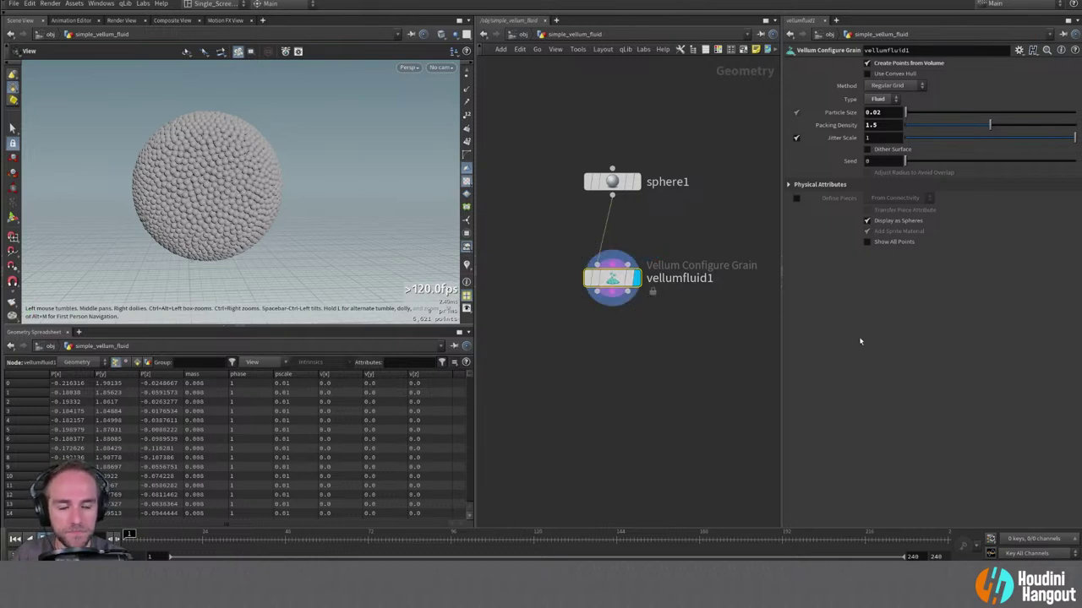
# Expand Physical Attributes and keep Mass on Calculate Uniform.
pyautogui.click(810, 184)
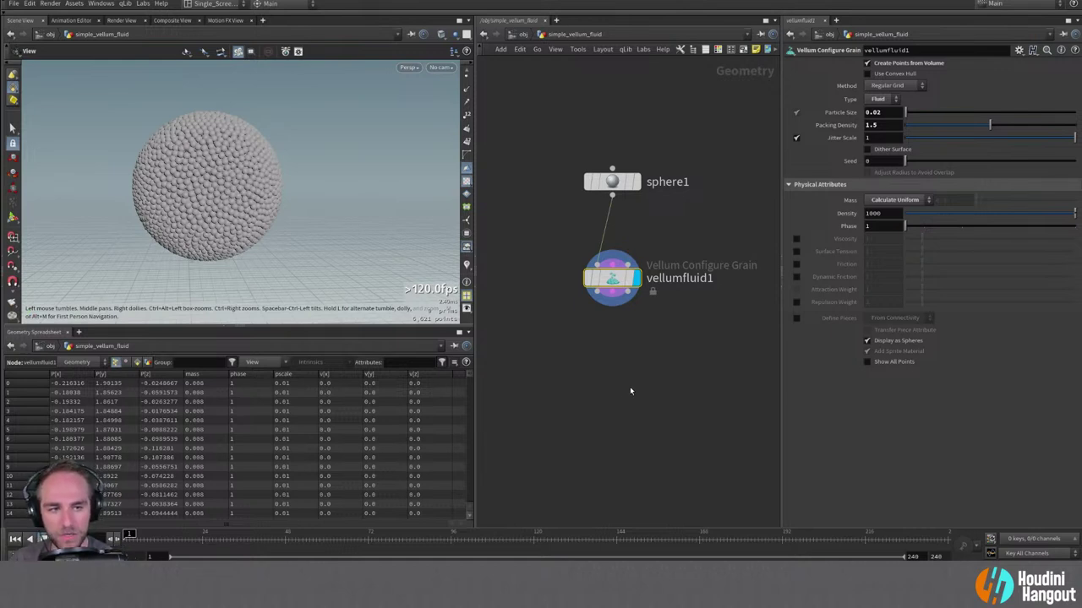
pyautogui.click(895, 200)
pyautogui.click(893, 221)
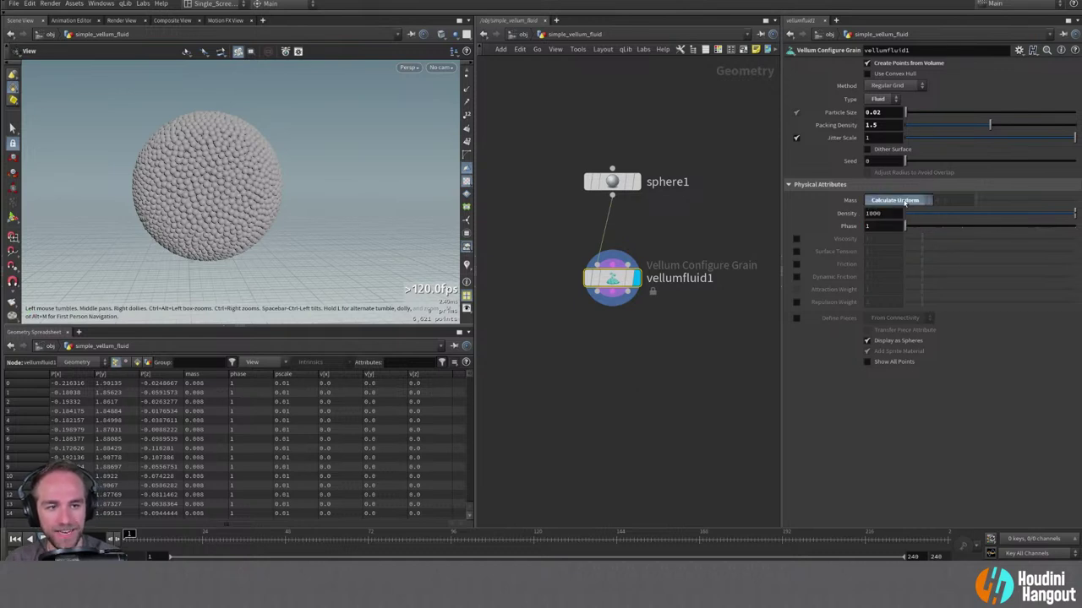
pyautogui.click(895, 200)
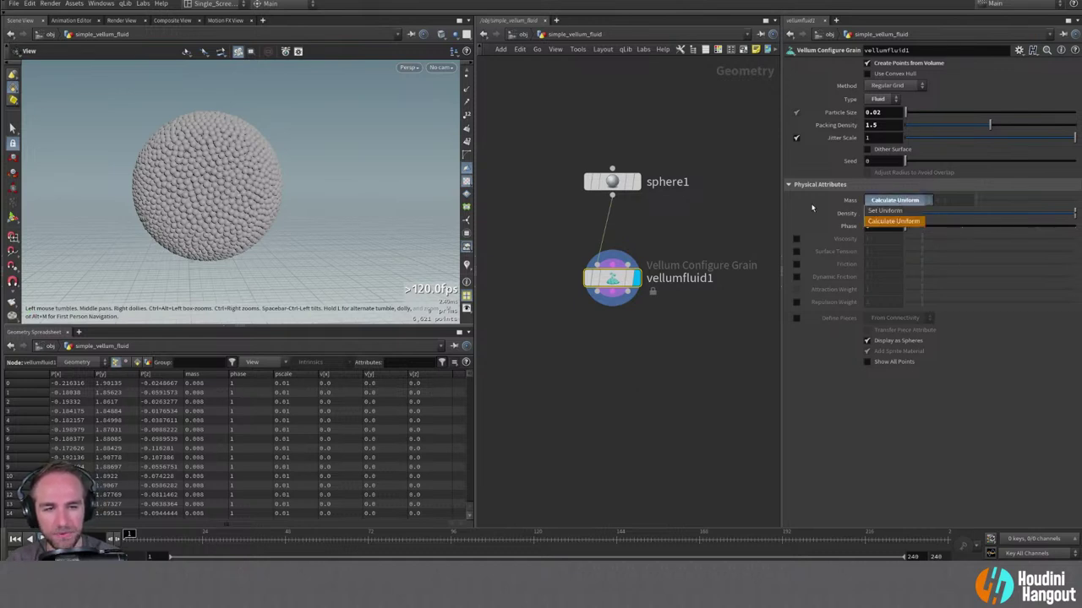
pyautogui.click(812, 208)
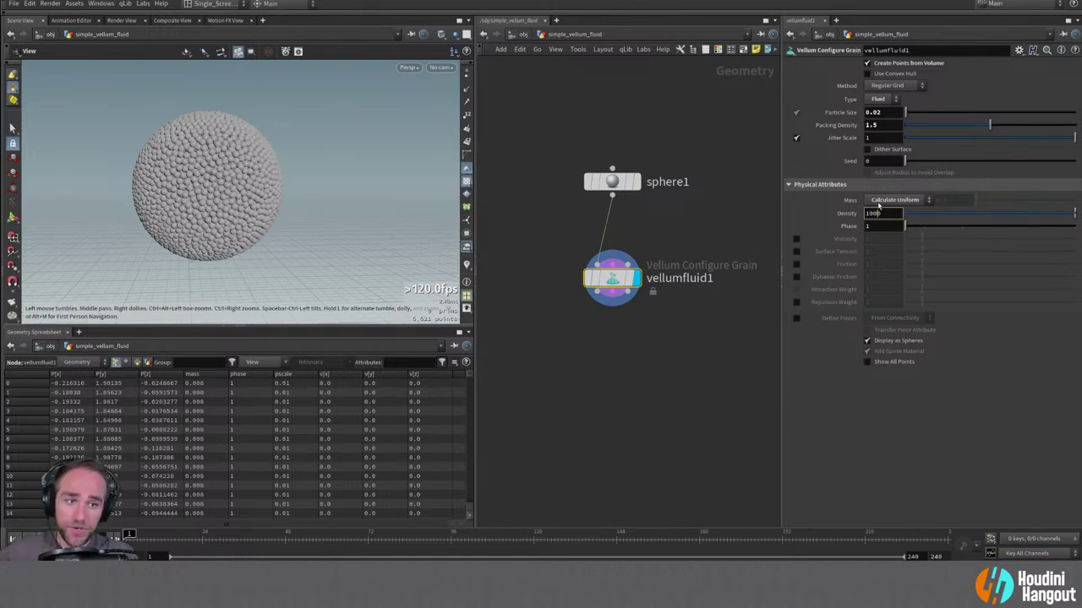
pyautogui.click(894, 200)
pyautogui.click(877, 213)
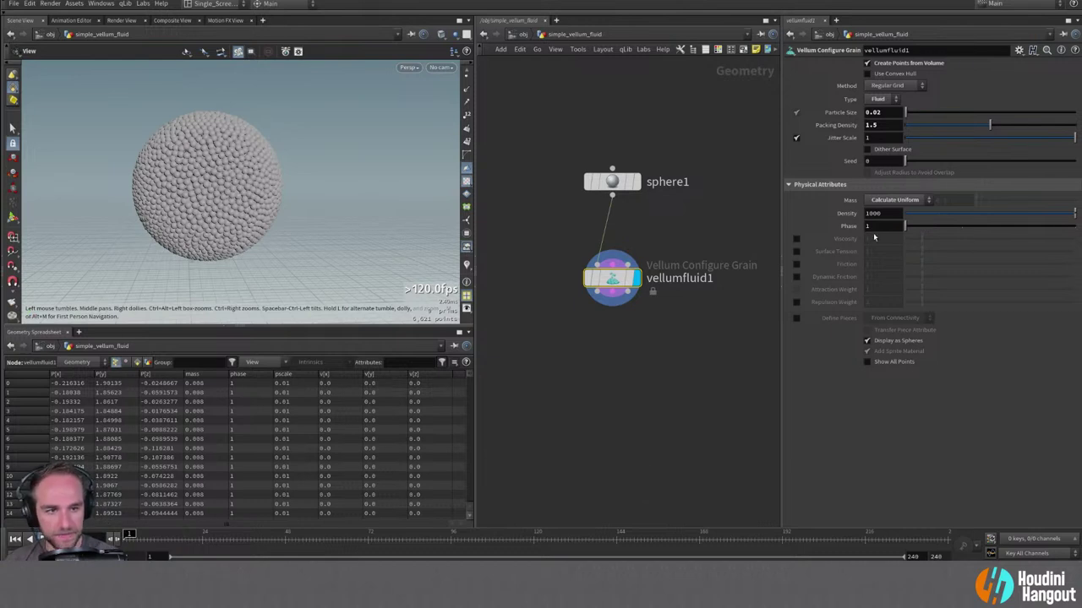
# Experiment with Phase and Density, then set Density back to 1000.
pyautogui.moveTo(911, 226)
pyautogui.mouseDown()
pyautogui.moveTo(1021, 227)
pyautogui.moveTo(904, 227)
pyautogui.mouseUp()
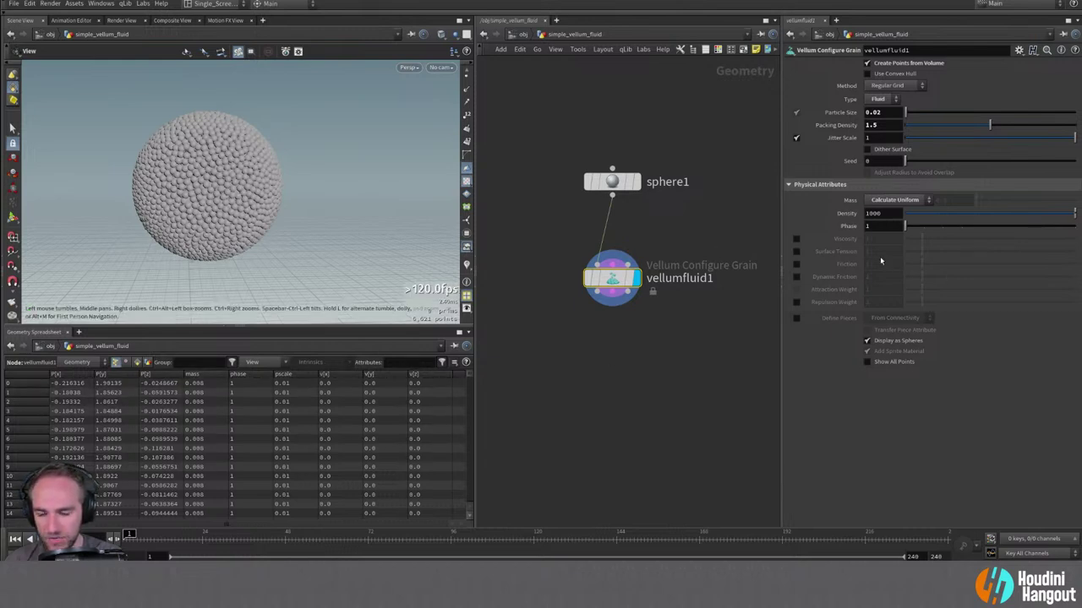
pyautogui.moveTo(904, 218)
pyautogui.mouseDown()
pyautogui.moveTo(964, 218)
pyautogui.moveTo(907, 218)
pyautogui.mouseUp()
pyautogui.click(876, 215)
pyautogui.write('00')
pyautogui.press('Return')
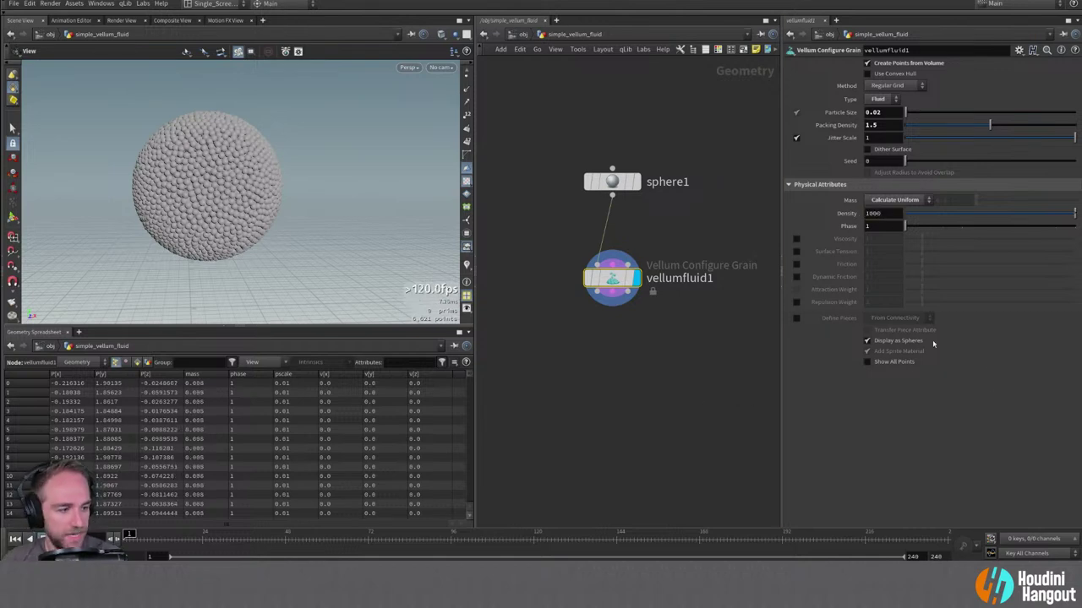
# Enable Surface Tension at 20, leaving Viscosity off after a brief test.
pyautogui.click(796, 238)
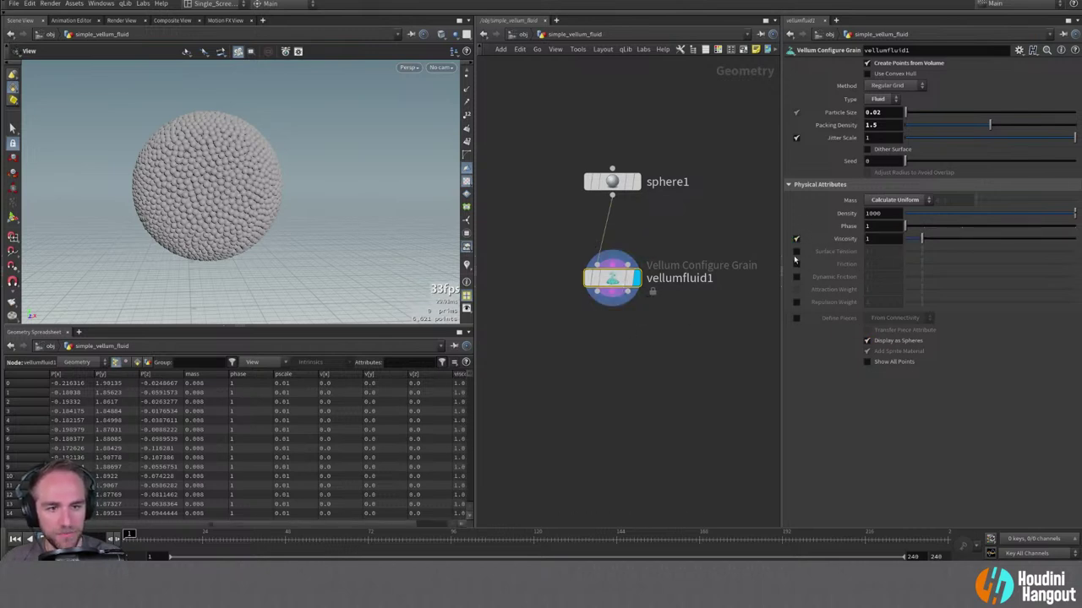
pyautogui.click(796, 251)
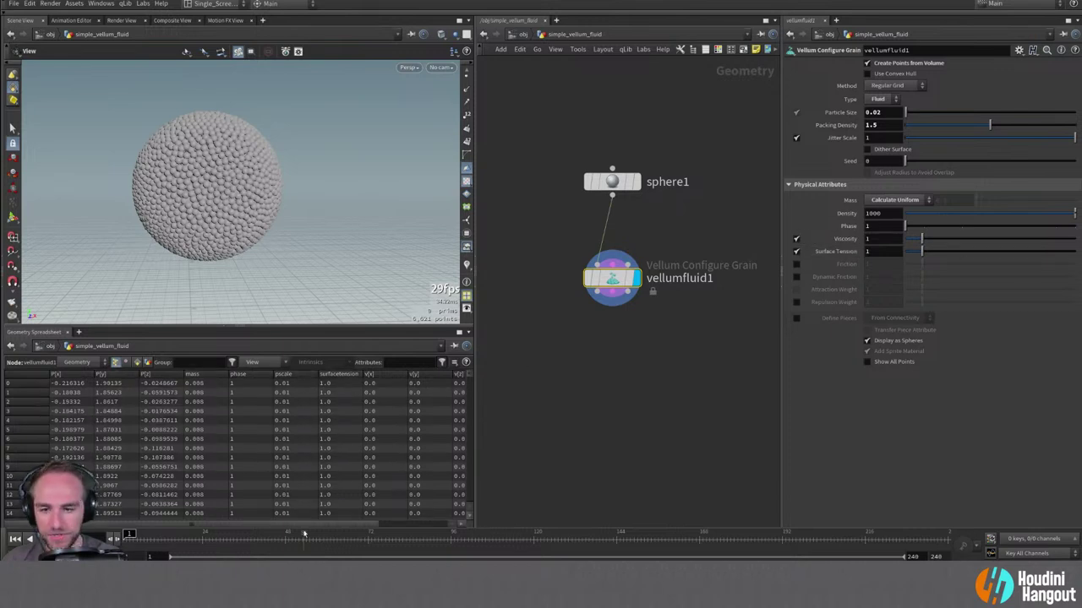
pyautogui.hscroll(3, 388, 519)
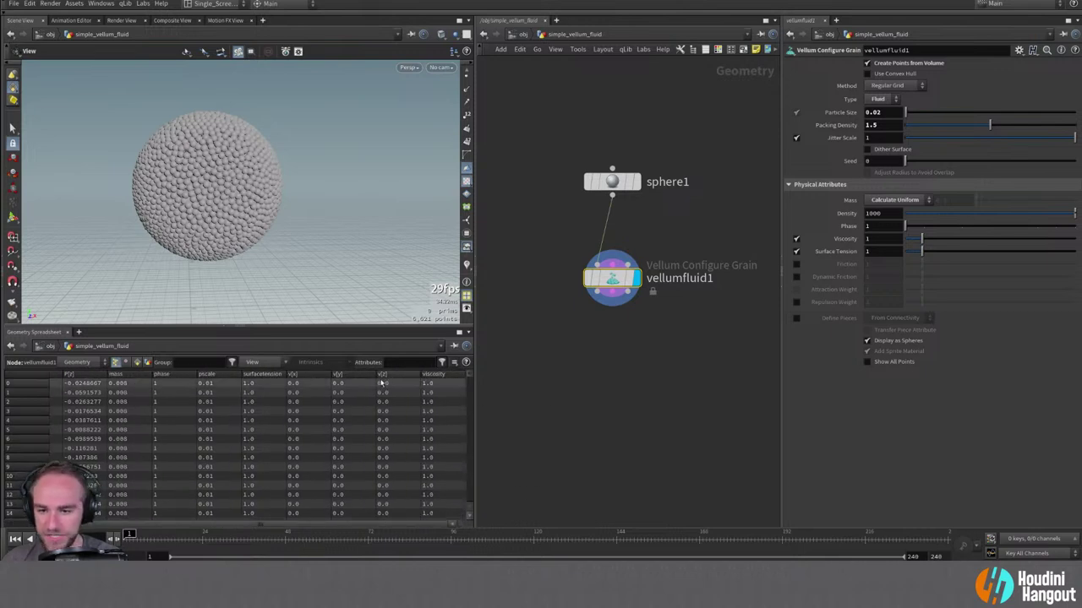
pyautogui.hscroll(-3, 406, 524)
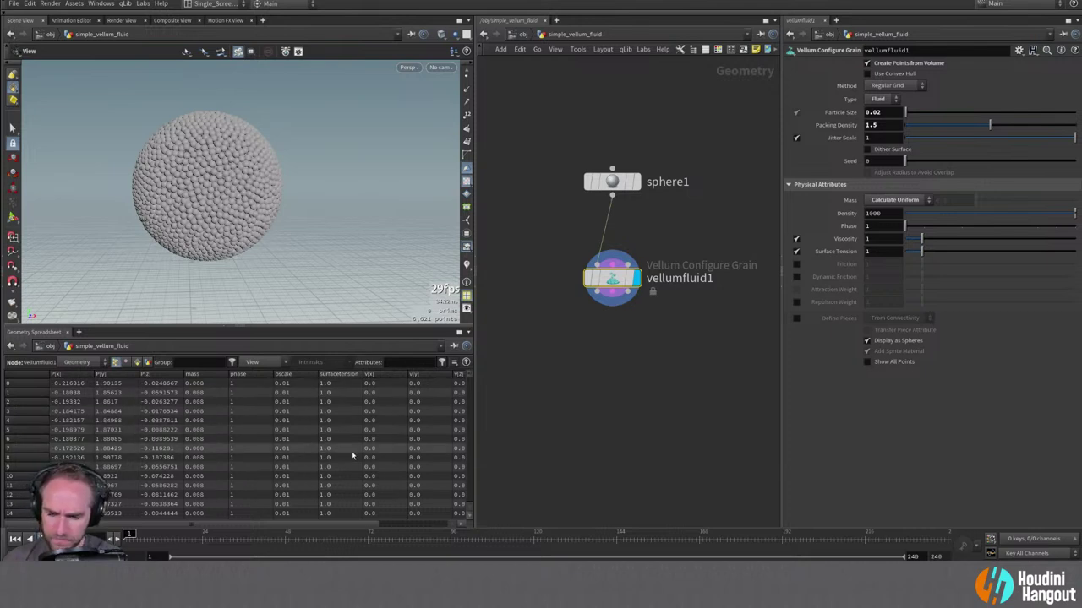
pyautogui.click(796, 238)
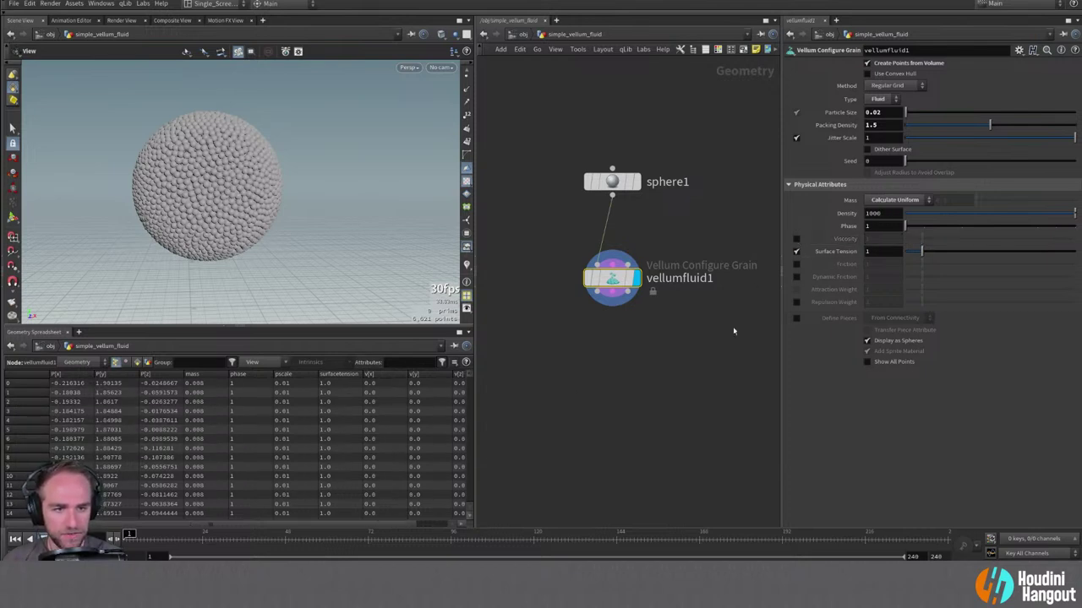
pyautogui.click(886, 250)
pyautogui.write('20')
pyautogui.press('Return')
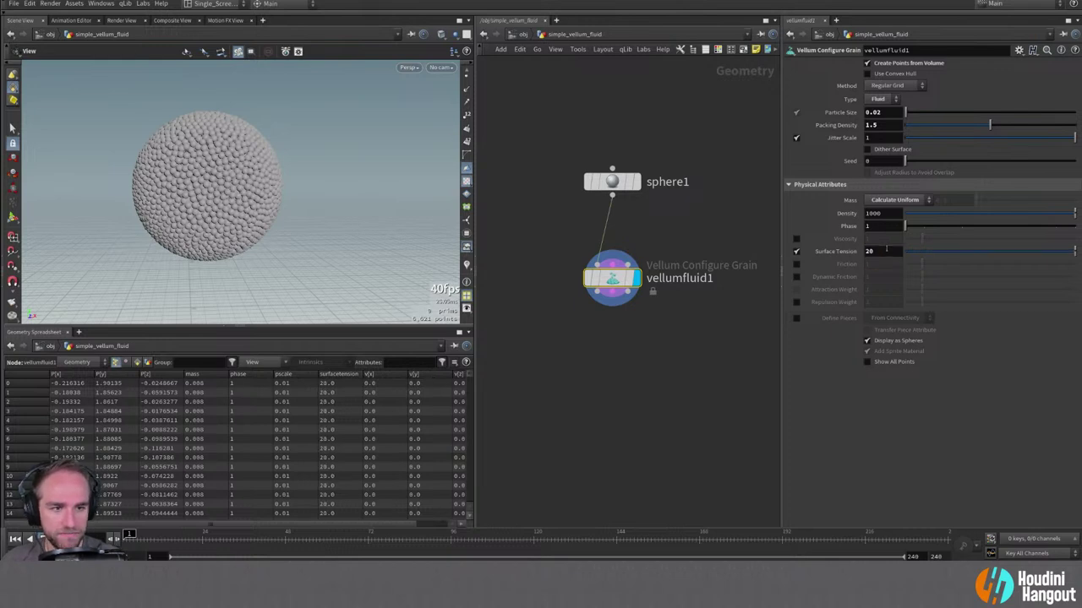
pyautogui.scroll(-5, 186, 203)
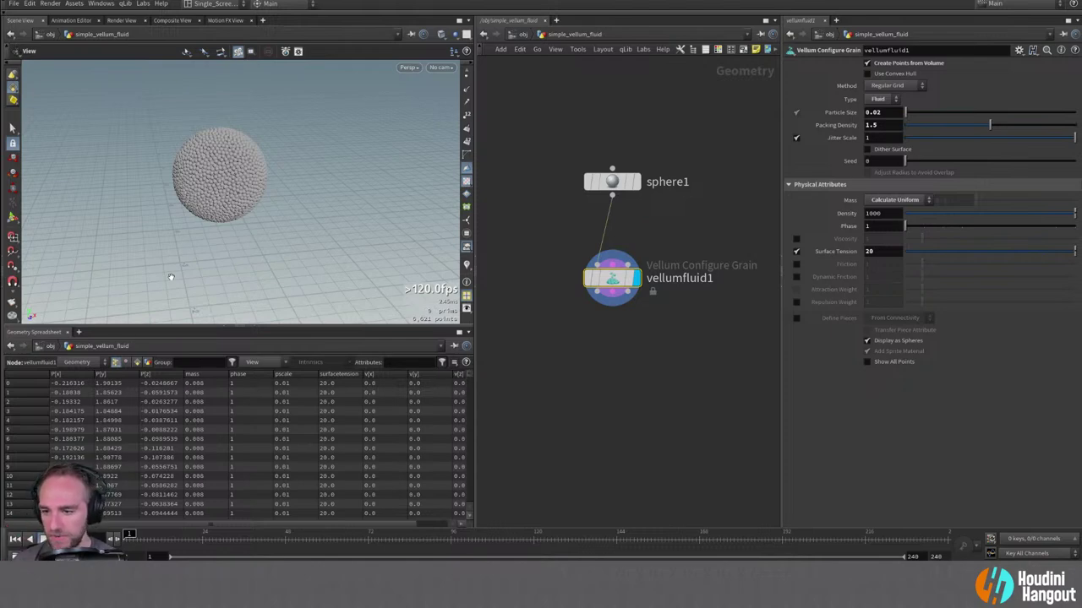
pyautogui.click(125, 361)
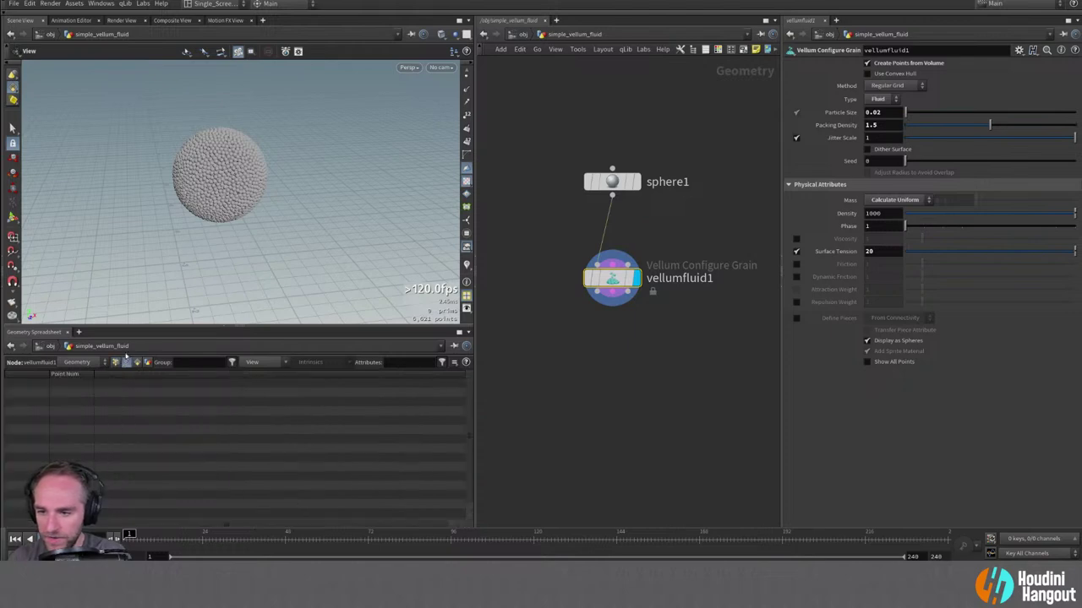
pyautogui.click(137, 362)
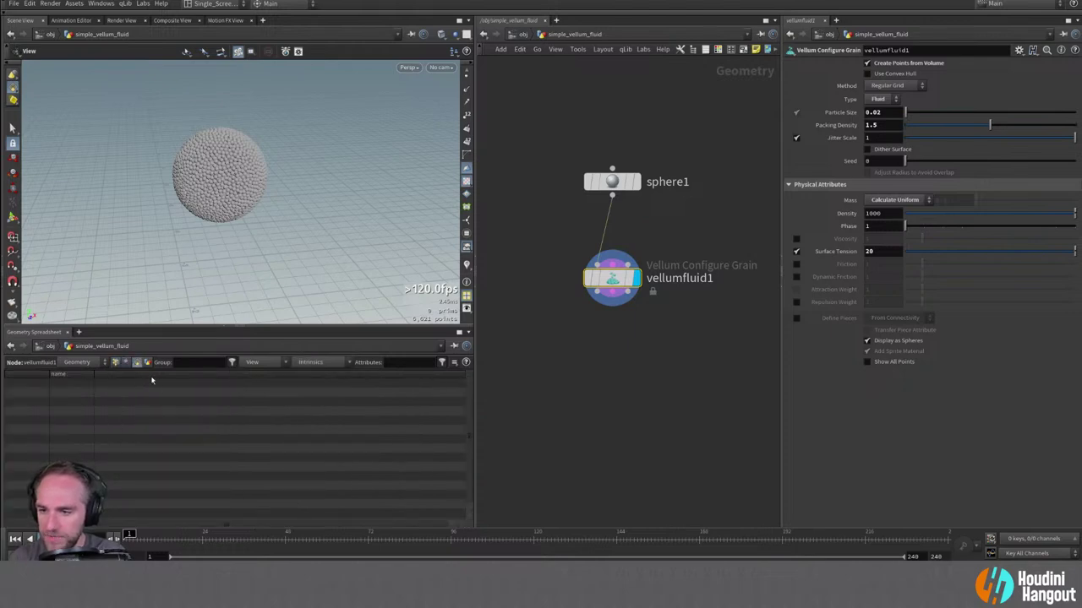
pyautogui.click(148, 362)
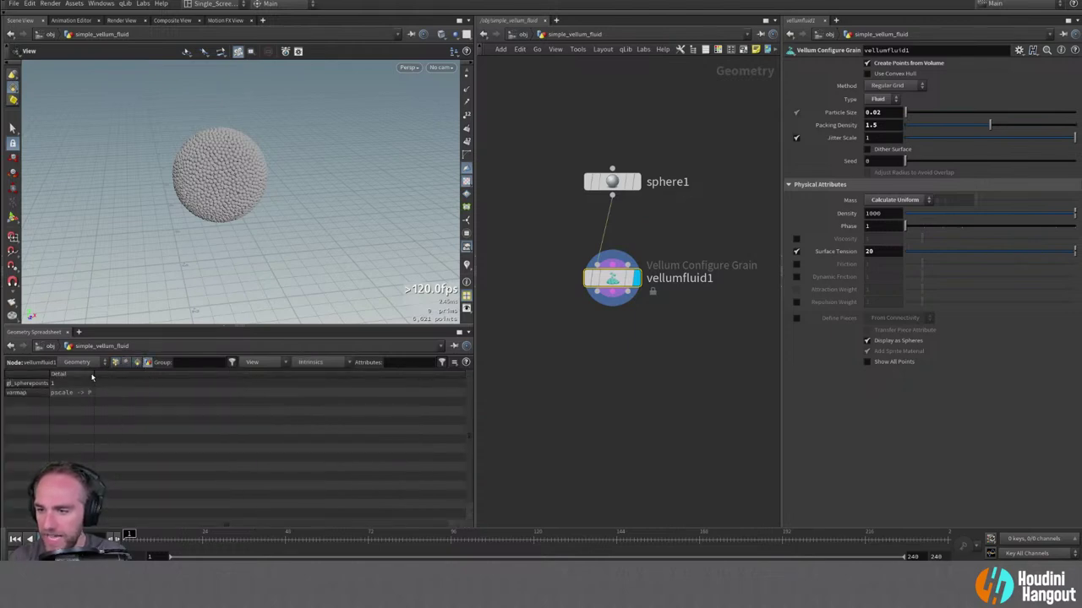
pyautogui.moveTo(102, 374); pyautogui.dragTo(127, 374)
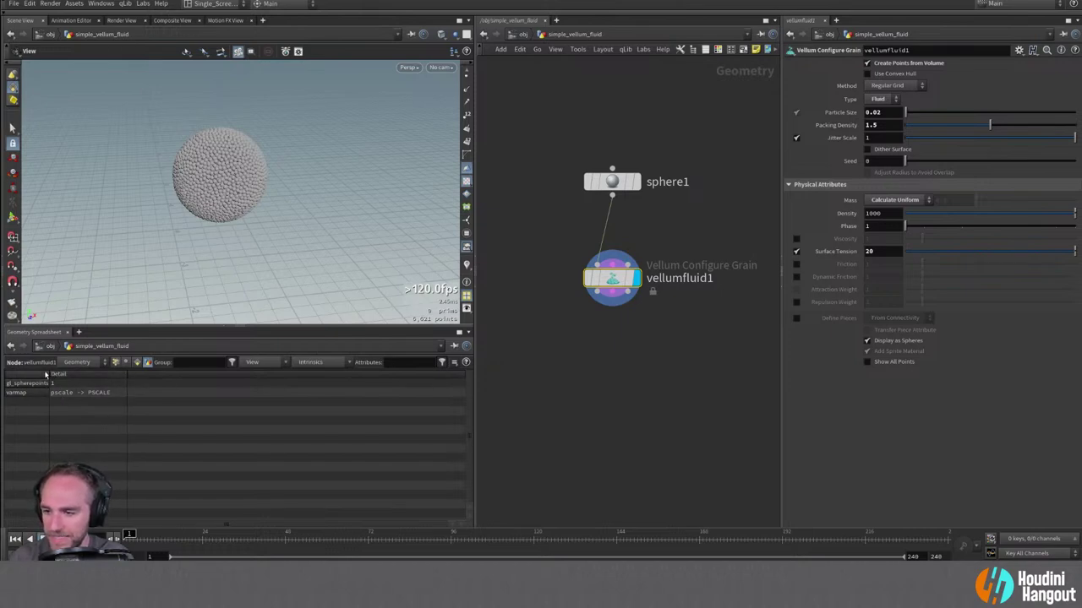
pyautogui.moveTo(49, 373); pyautogui.dragTo(57, 373)
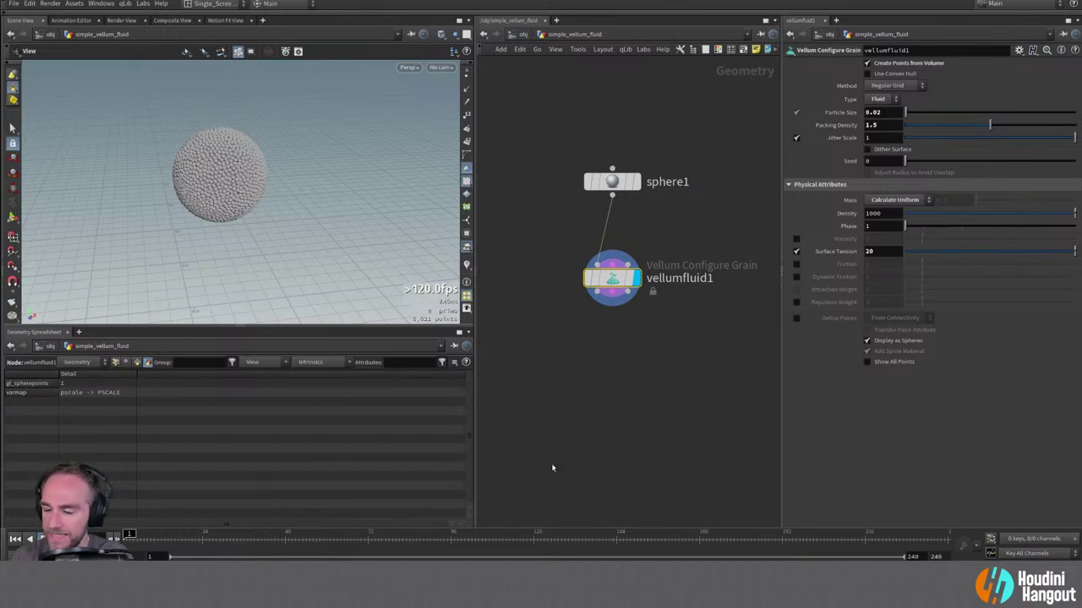
pyautogui.scroll(5, 224, 176)
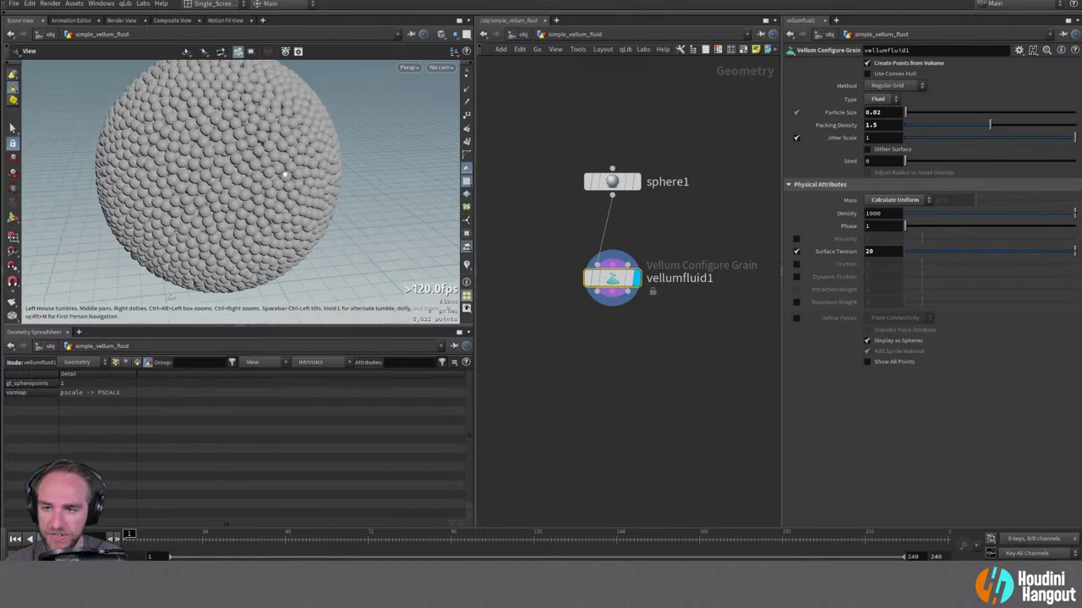
pyautogui.scroll(-3, 244, 176)
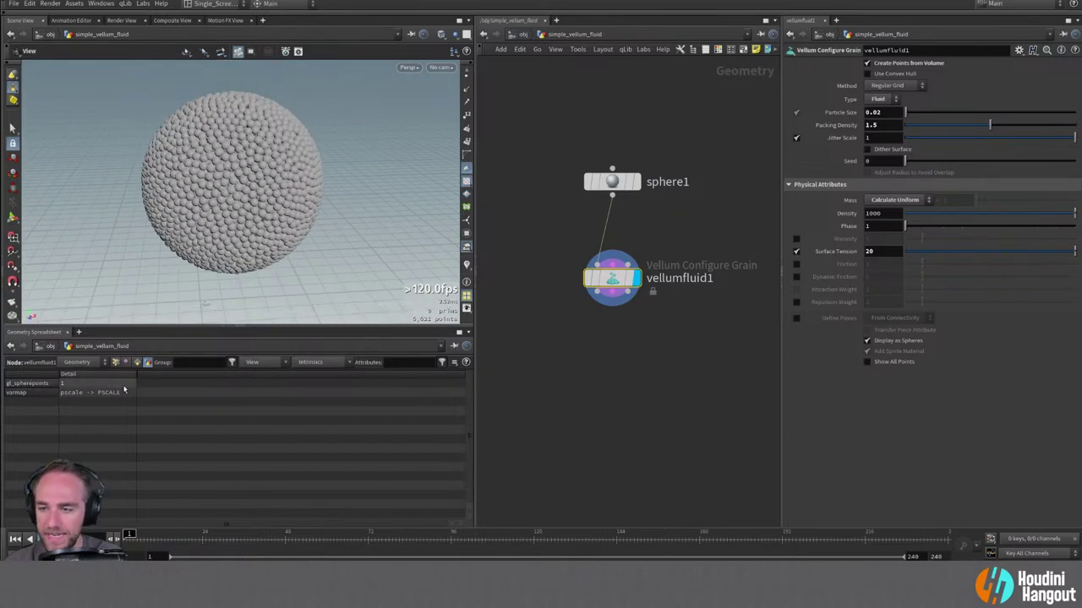
pyautogui.click(116, 362)
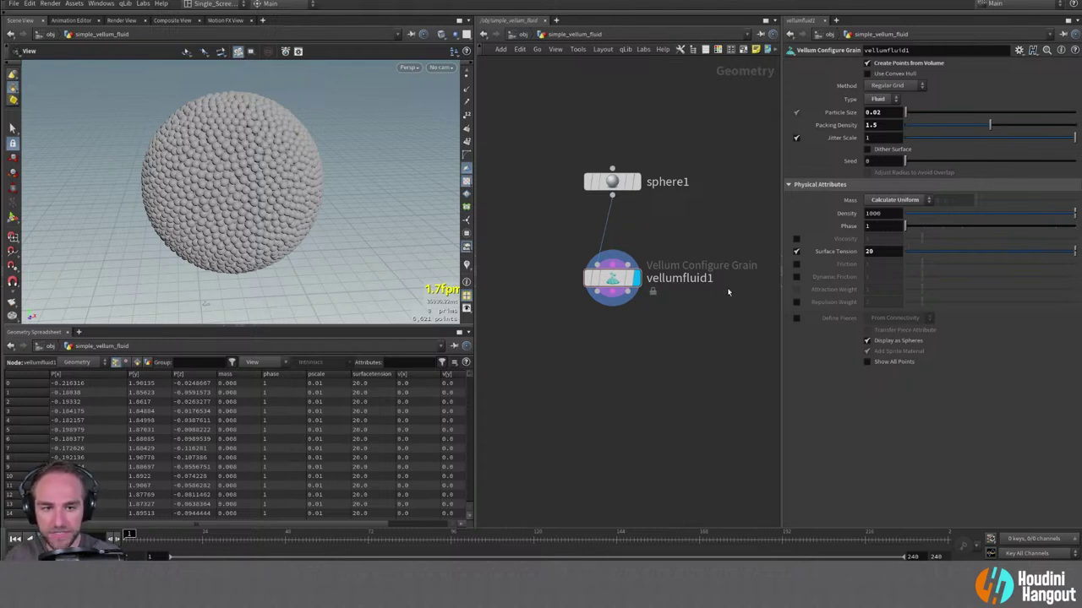
# Rename vellumfluid1 to init_fluid.
pyautogui.doubleClick(704, 278)
pyautogui.write('init_')
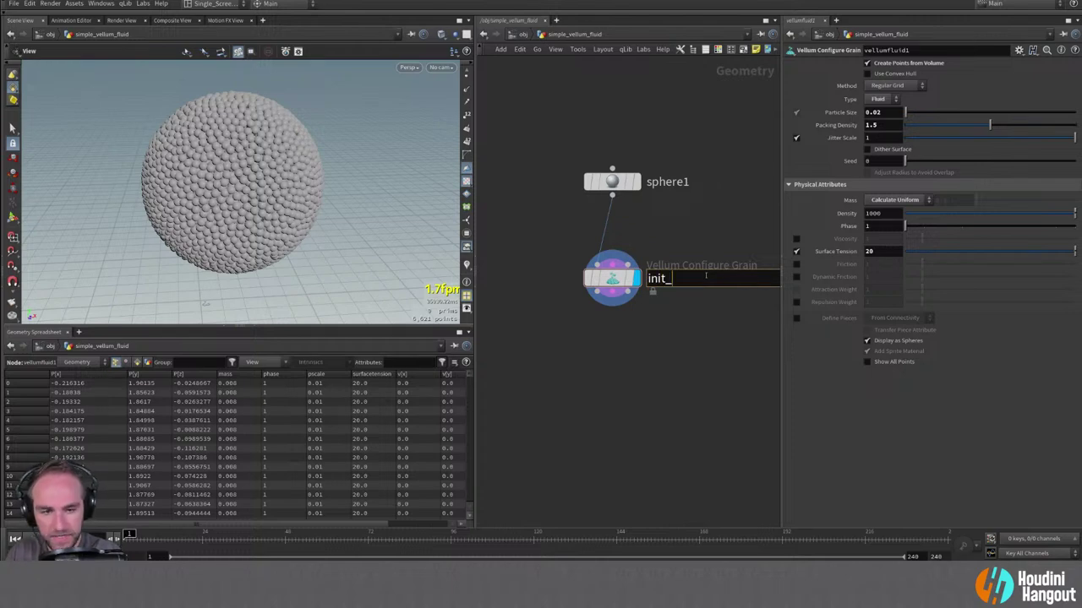
pyautogui.write('fluid')
pyautogui.press('Return')
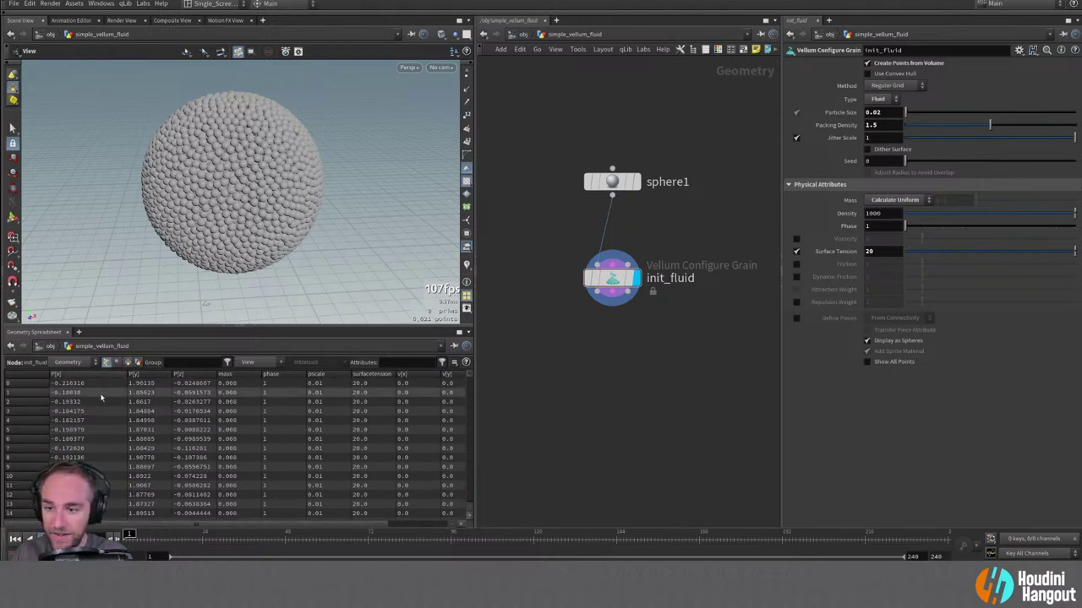
# Inspect init_fluid's Constraints output in the spreadsheet, then return to Geometry.
pyautogui.click(72, 361)
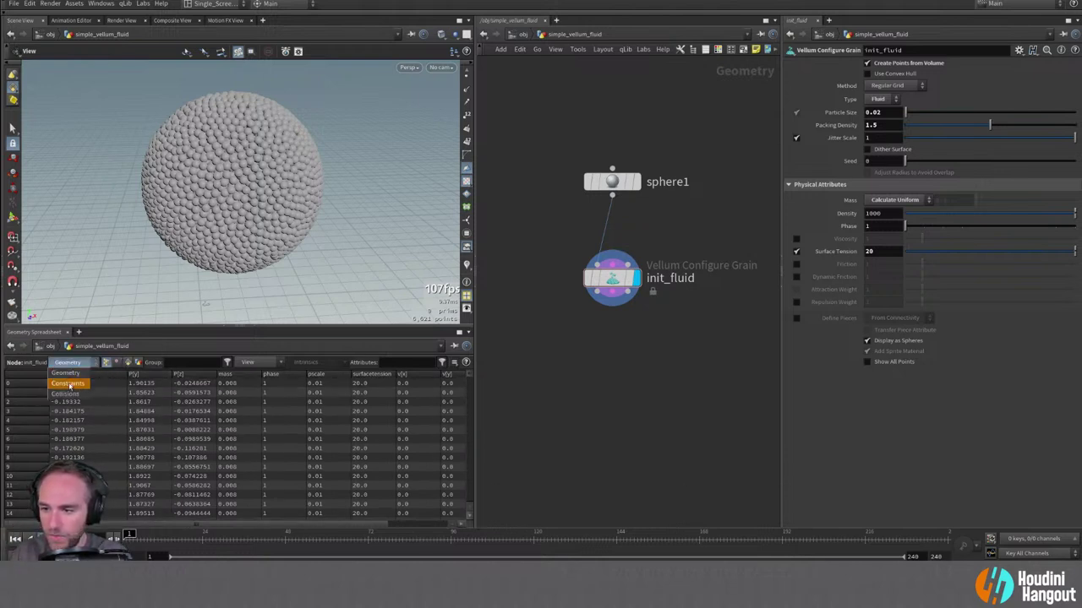
pyautogui.click(59, 383)
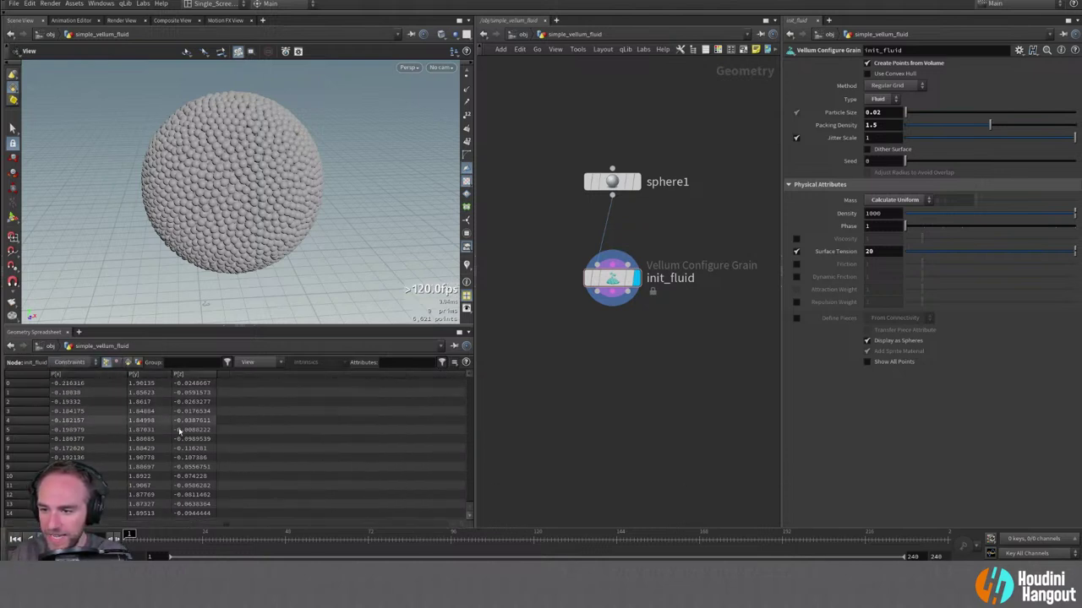
pyautogui.click(137, 361)
pyautogui.click(105, 362)
pyautogui.click(116, 362)
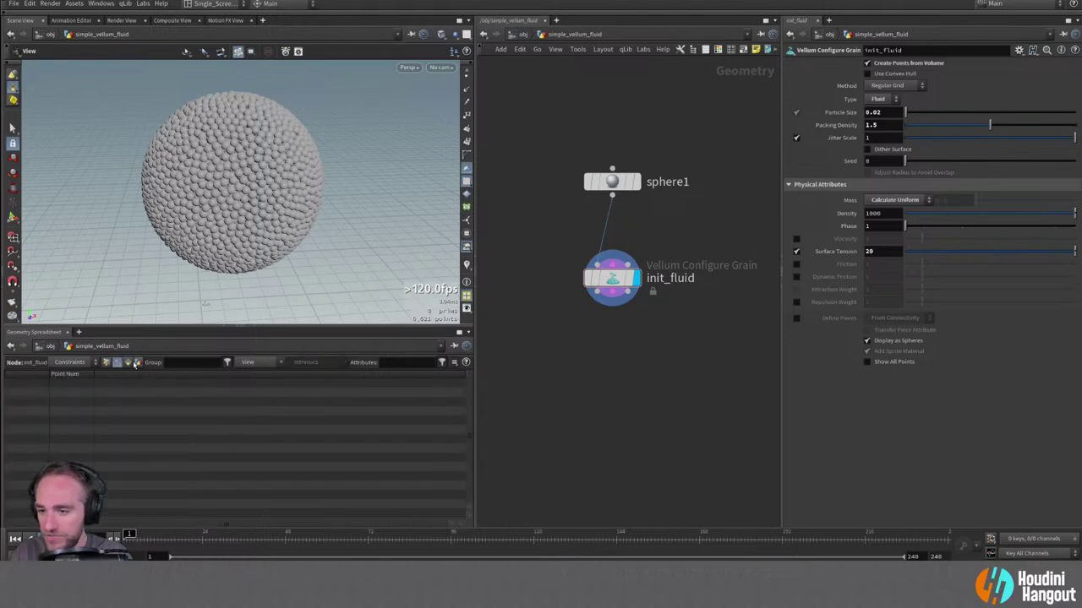
pyautogui.click(105, 362)
pyautogui.click(71, 361)
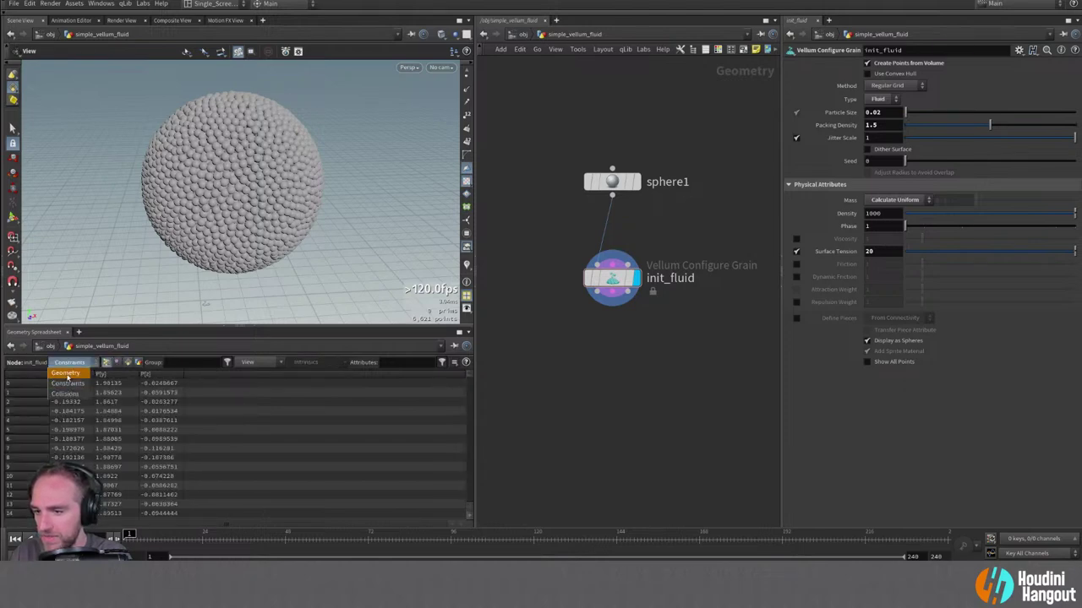
pyautogui.click(59, 374)
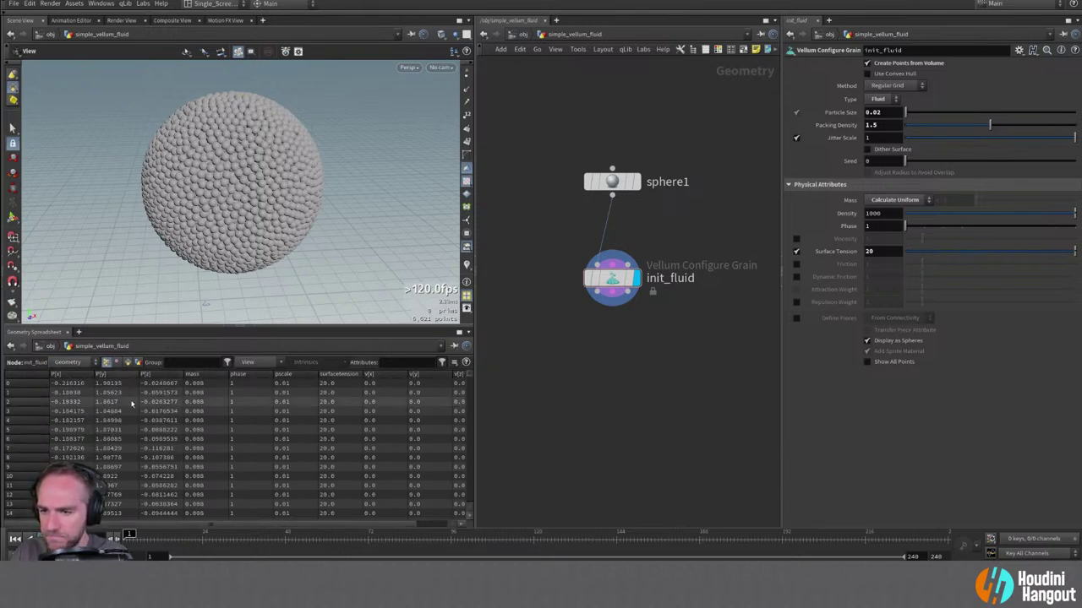
pyautogui.scroll(-2, 622, 367)
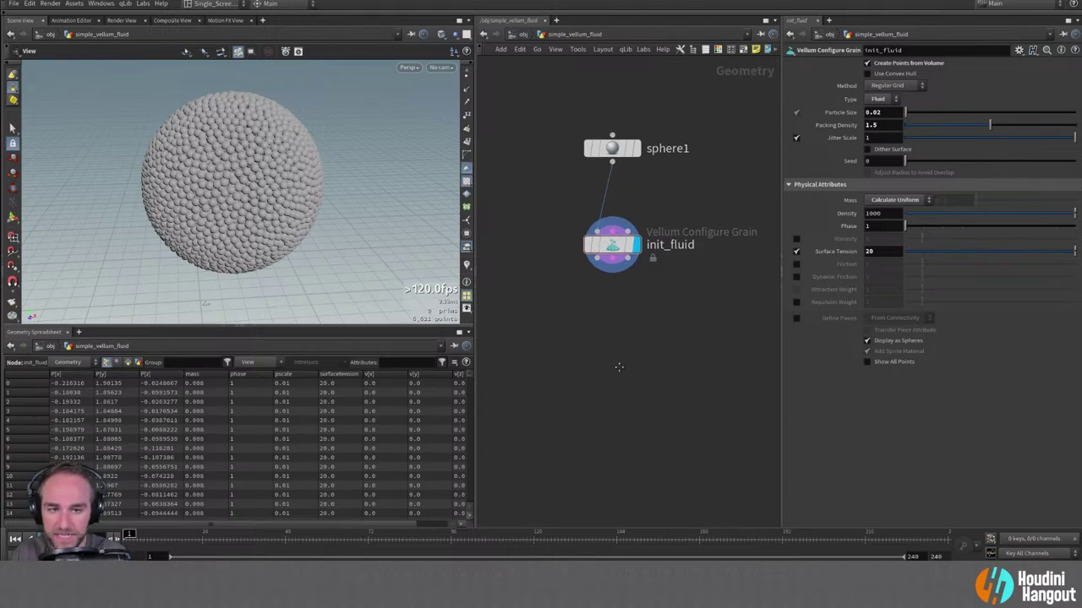
# Search for and choose a Vellum Solver node.
pyautogui.press('Tab')
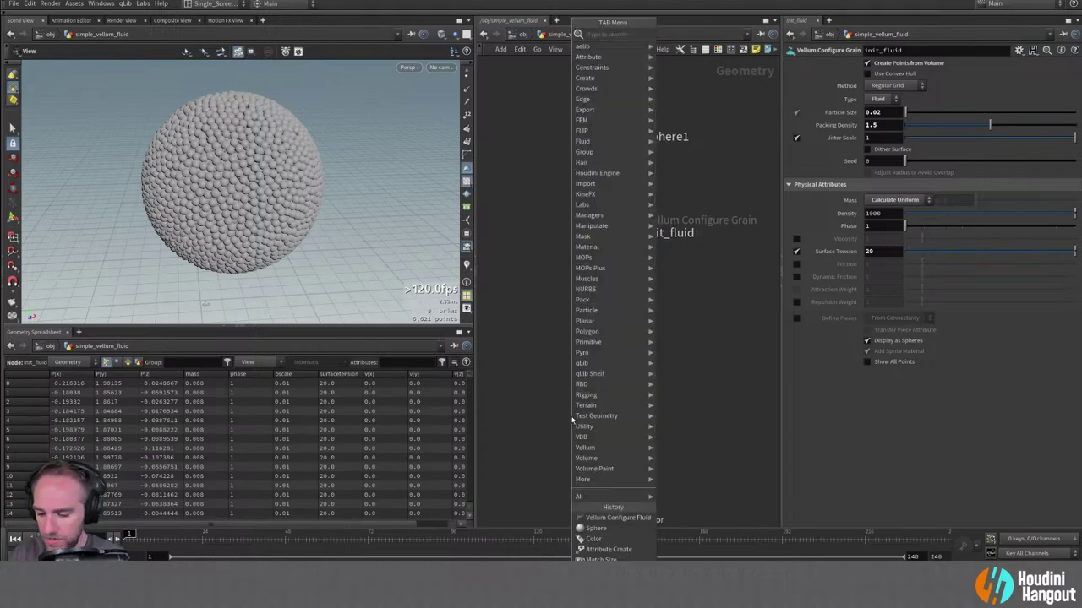
pyautogui.write('vellum sol')
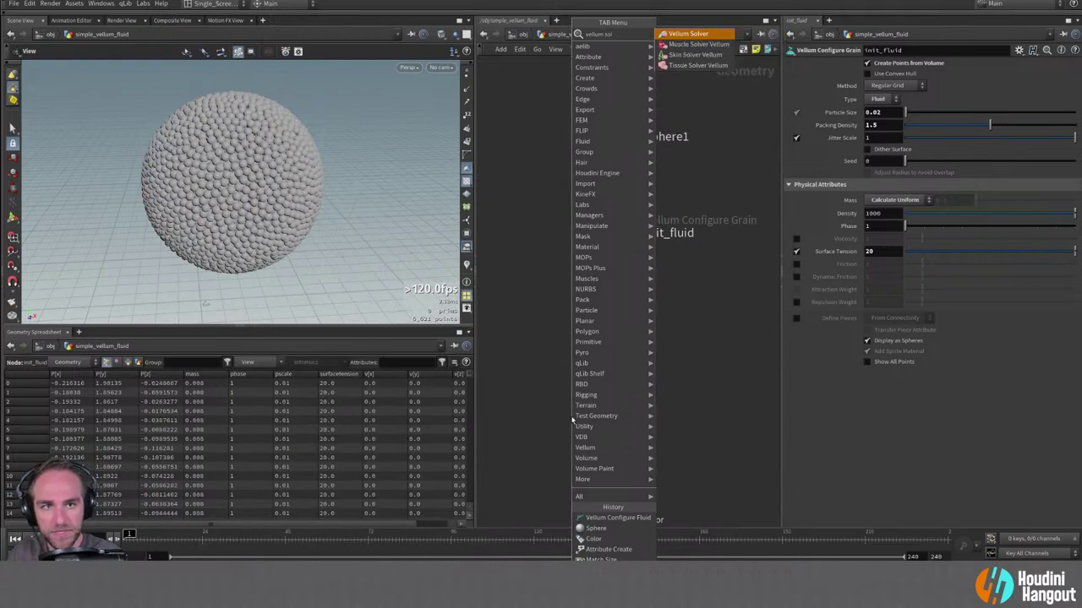
pyautogui.press('Return')
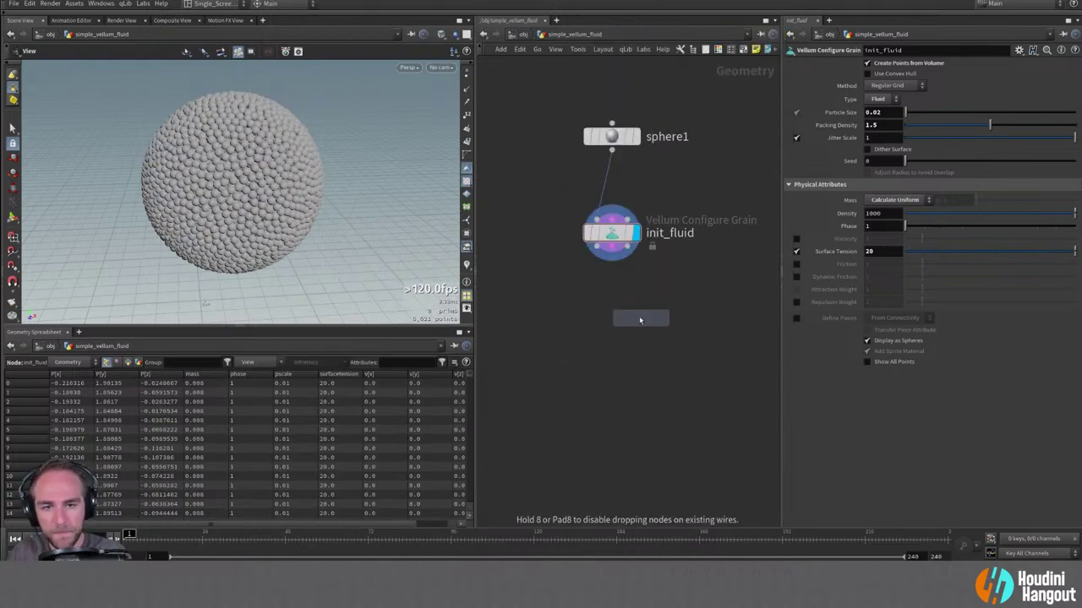
# Place vellumsolver1 under init_fluid, wire its outputs in, and set its display flag.
pyautogui.click(621, 320)
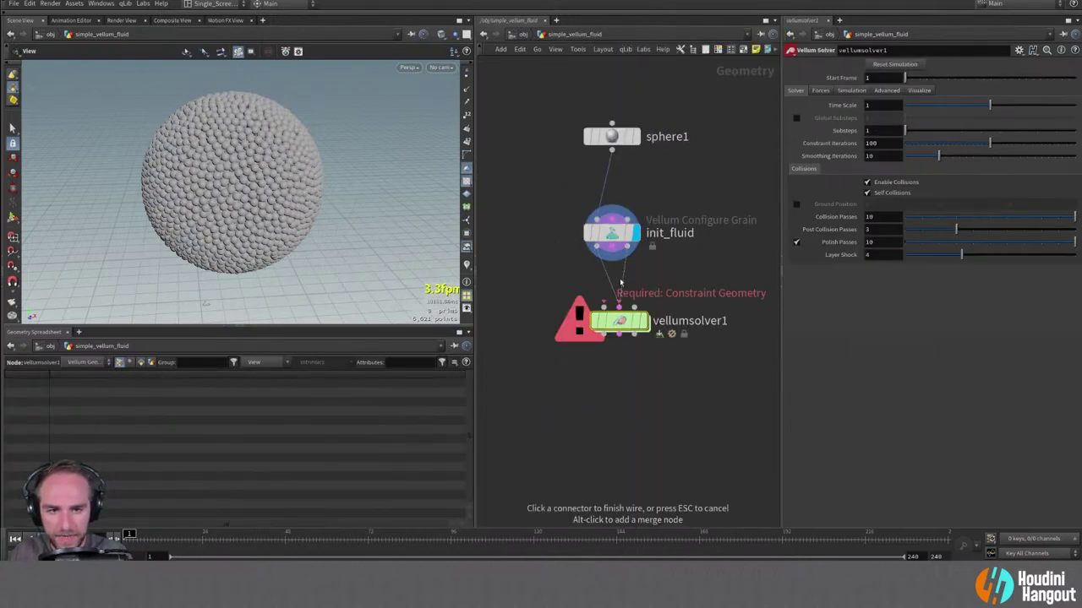
pyautogui.click(611, 251)
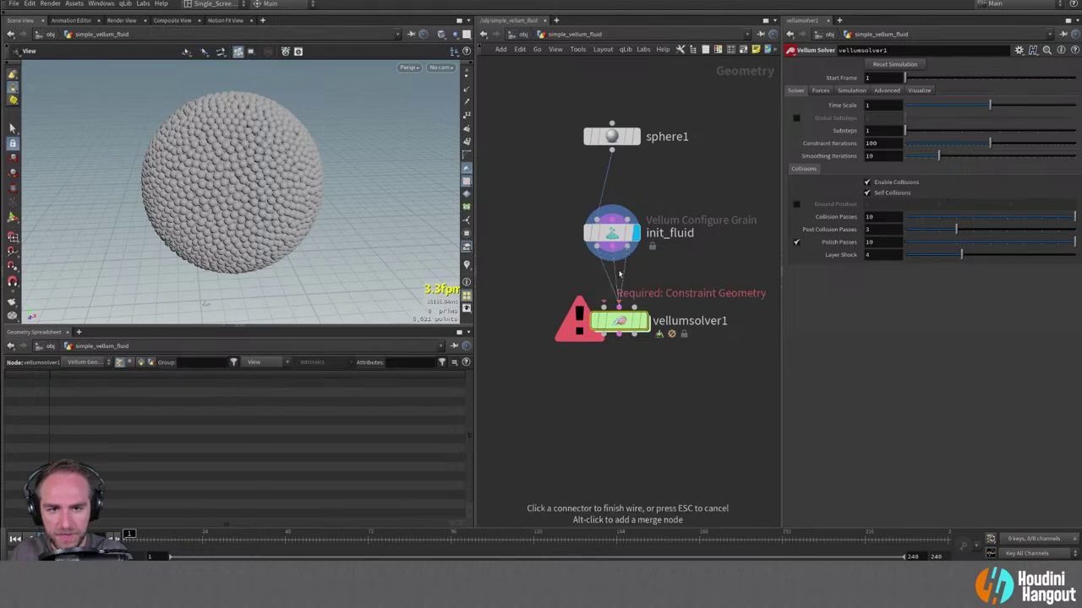
pyautogui.click(647, 325)
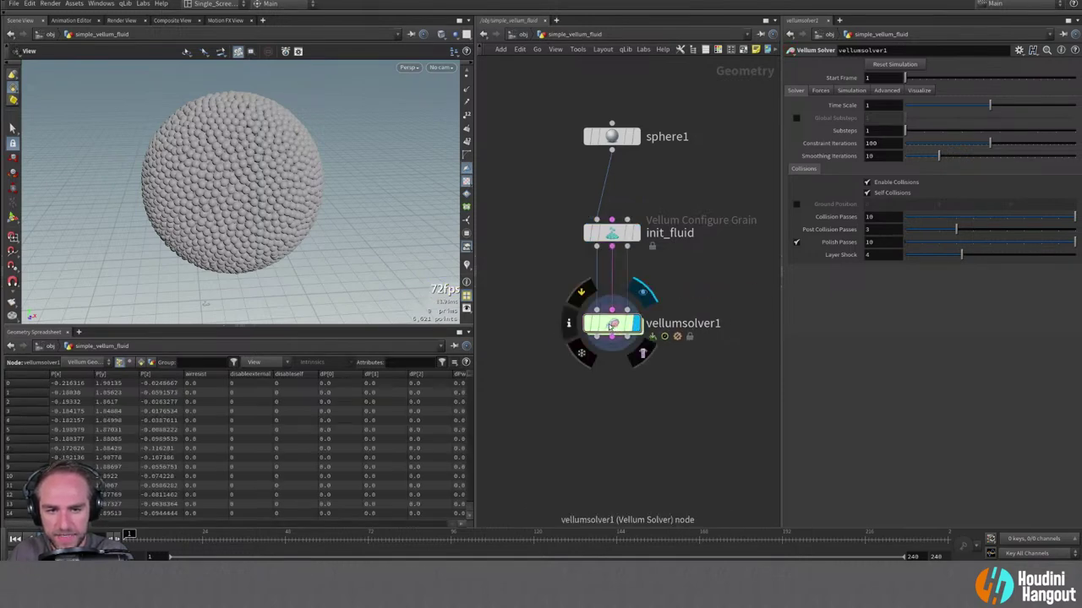
pyautogui.moveTo(617, 325); pyautogui.dragTo(617, 321)
pyautogui.click(634, 320)
# Turn on the solver's Ground Position collision.
pyautogui.scroll(-3, 259, 190)
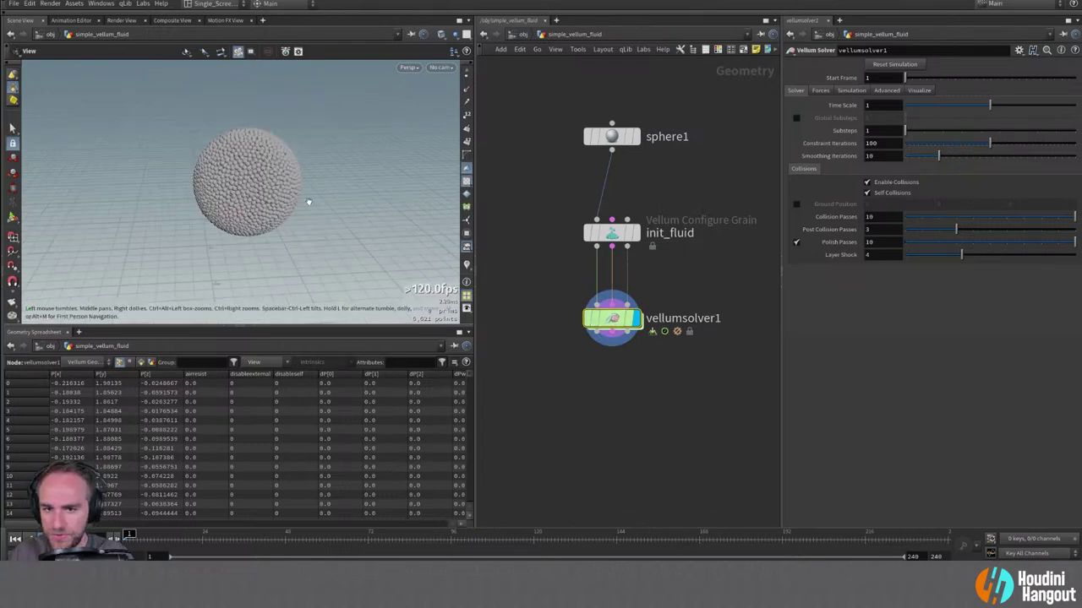
pyautogui.click(795, 204)
pyautogui.moveTo(320, 184); pyautogui.dragTo(247, 169)
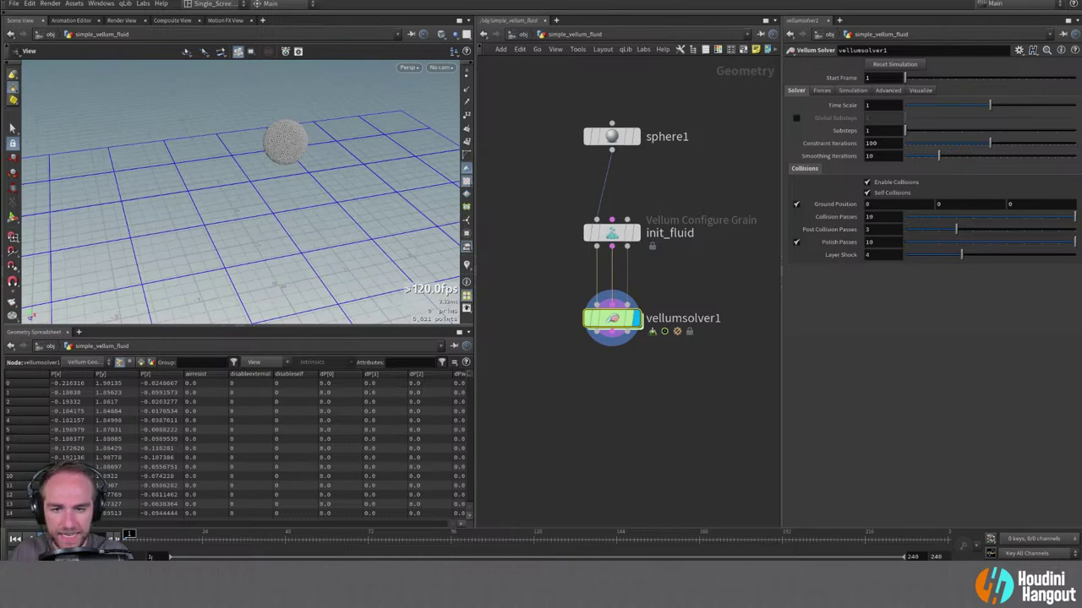
# Play the simulation and watch the grain sphere fall and spread, then rewind to frame 1.
pyautogui.press('Up')
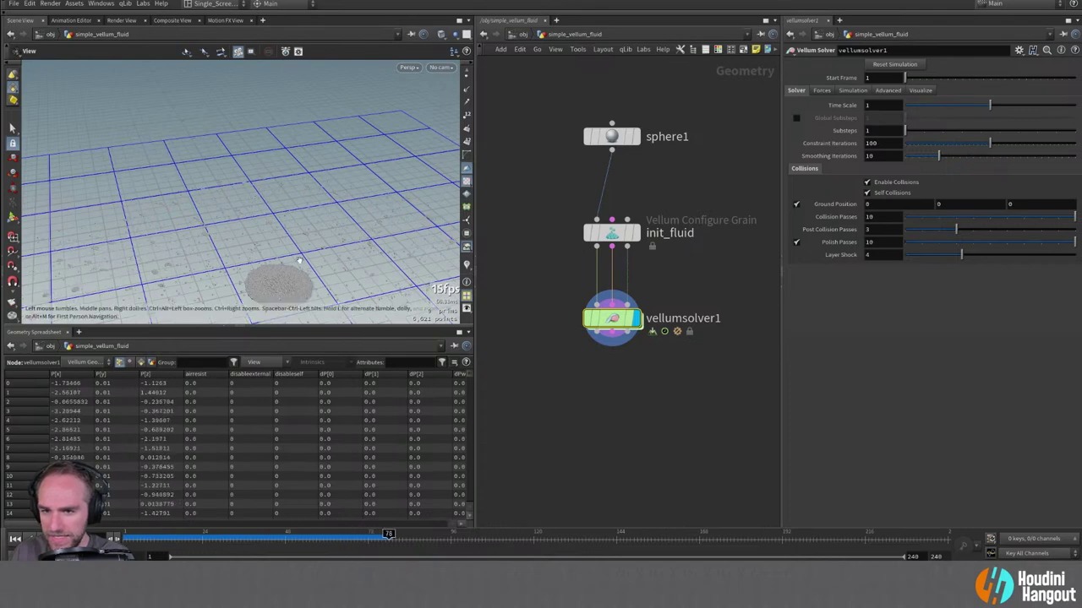
pyautogui.moveTo(245, 149); pyautogui.dragTo(273, 215)
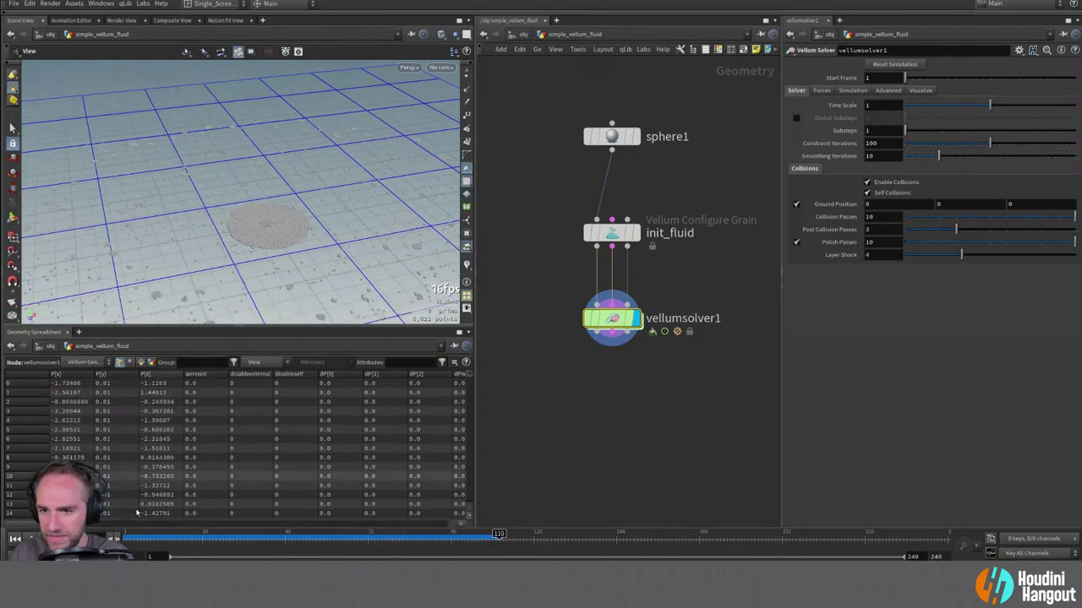
pyautogui.hotkey('ctrl', 'Up')
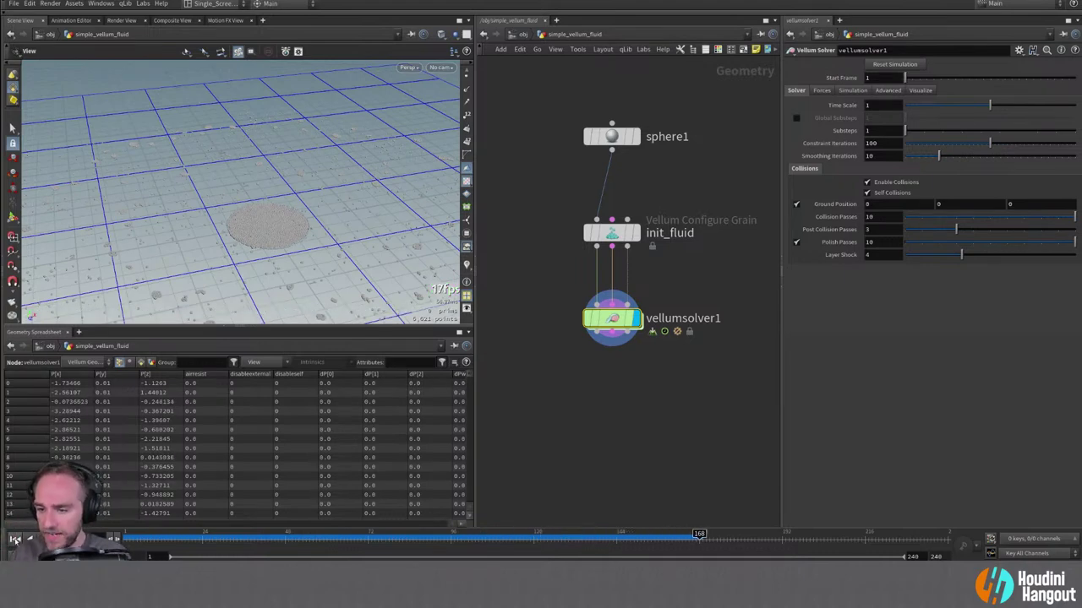
pyautogui.hotkey('ctrl', 'Up')
pyautogui.moveTo(250, 224); pyautogui.dragTo(272, 220)
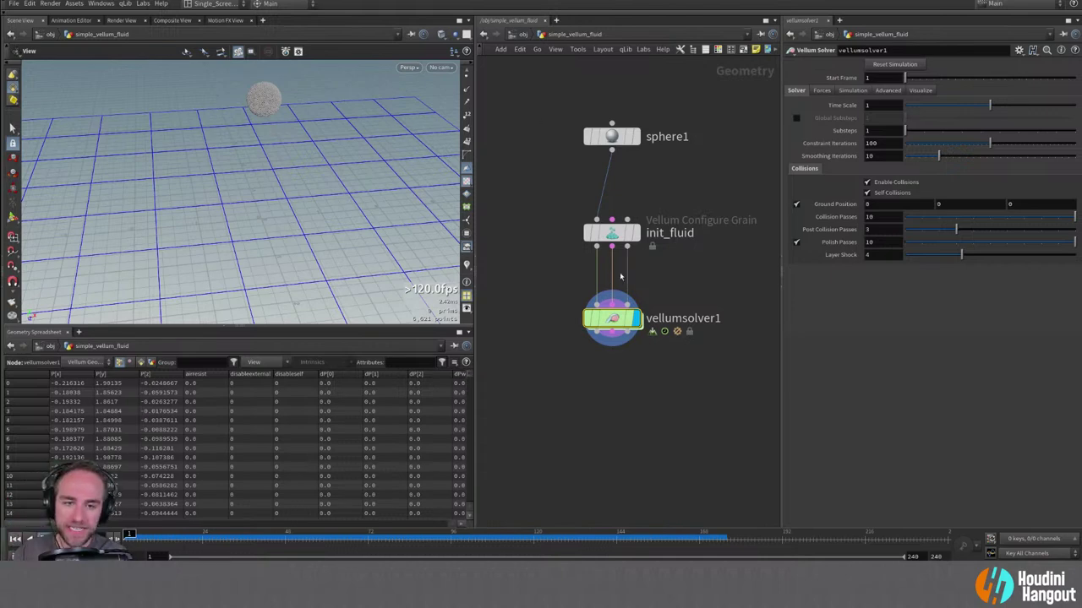
# Cut init_fluid's wires into vellumsolver1 and reconnect a single init_fluid output to the solver's input.
pyautogui.moveTo(595, 281); pyautogui.dragTo(619, 282)
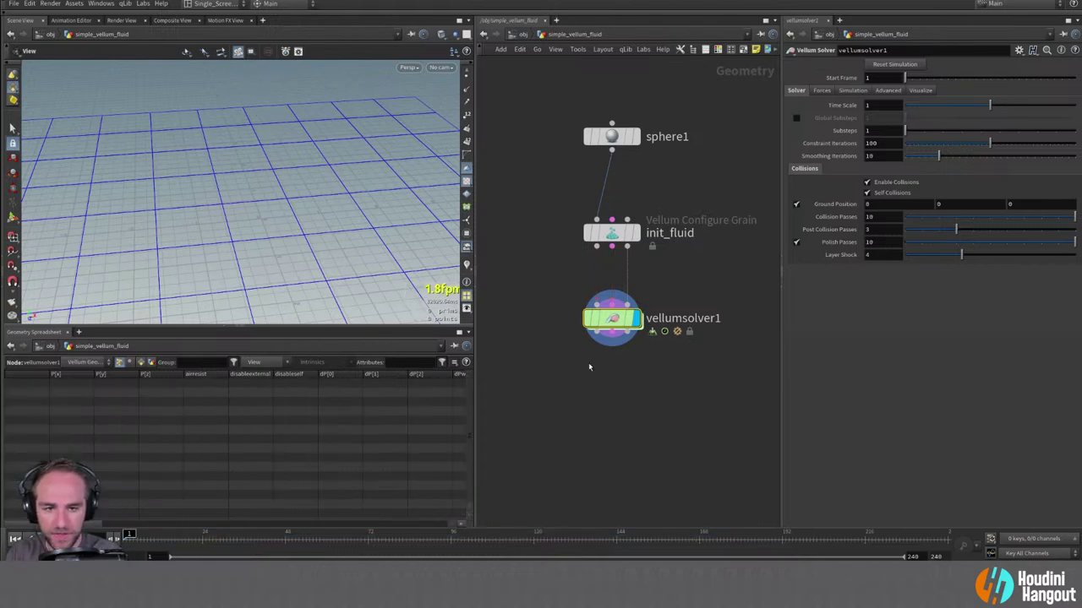
pyautogui.moveTo(610, 320); pyautogui.dragTo(610, 384)
pyautogui.press('y')
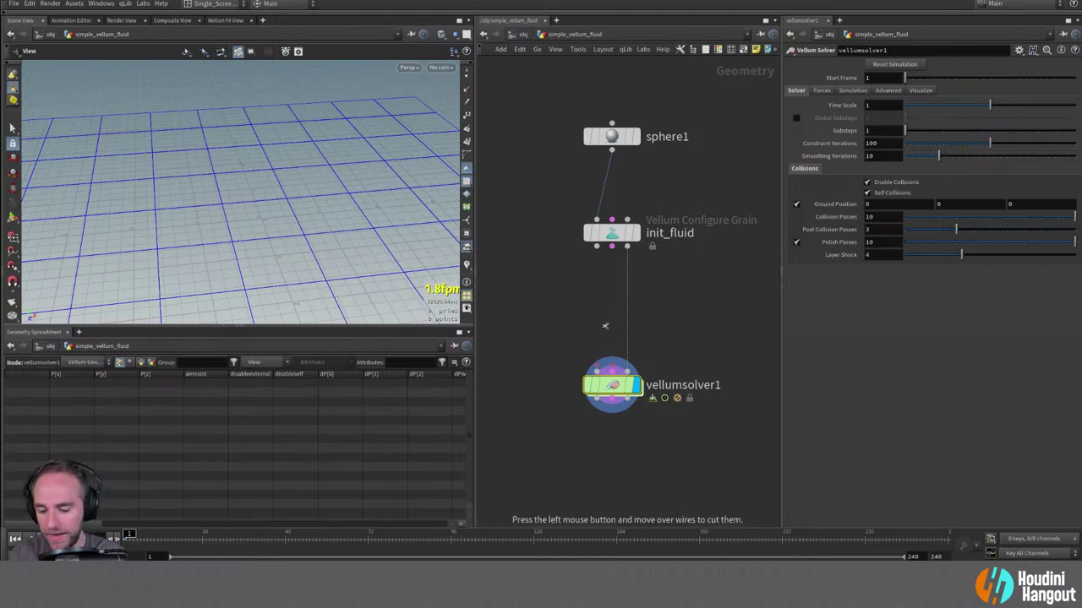
pyautogui.moveTo(601, 327); pyautogui.dragTo(646, 329)
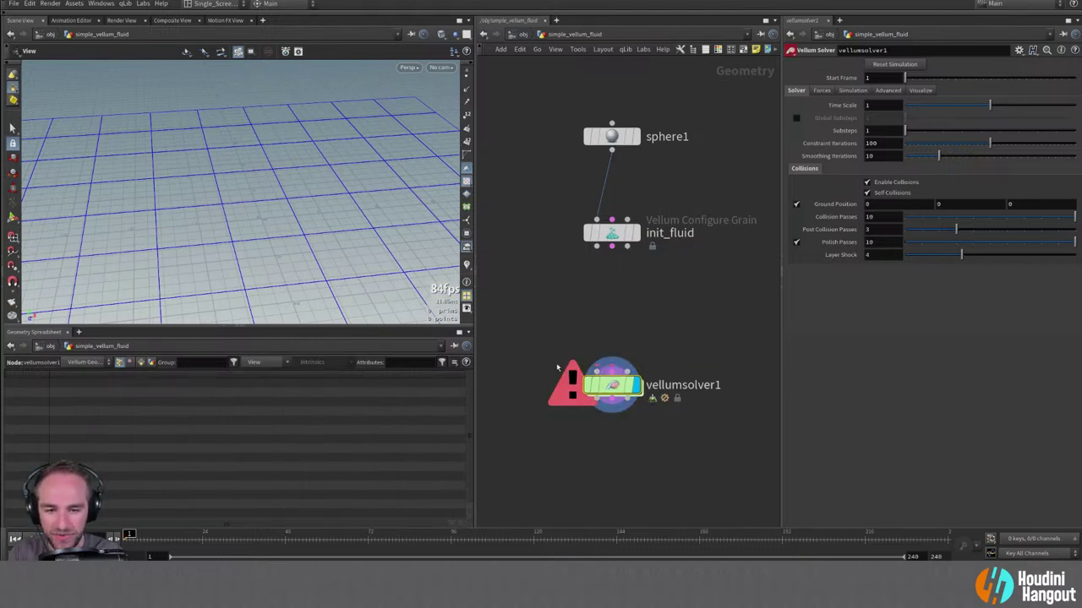
pyautogui.click(627, 372)
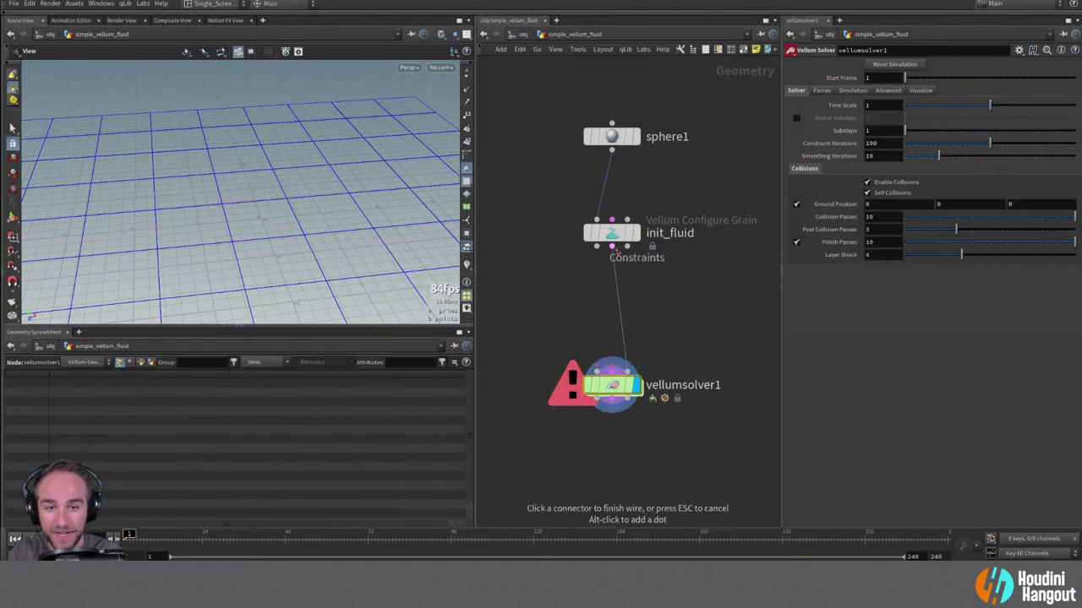
pyautogui.click(626, 247)
pyautogui.moveTo(616, 408); pyautogui.dragTo(616, 418)
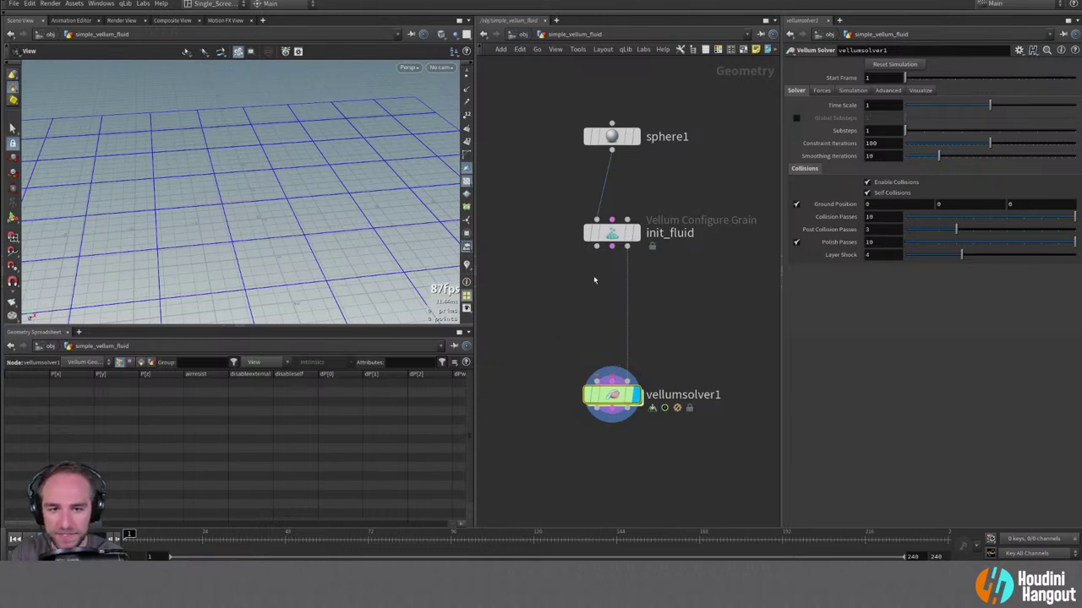
# Add a Null node fed by init_fluid's Geometry output and name it GEO.
pyautogui.press('Tab')
pyautogui.moveTo(617, 32)
pyautogui.click(667, 32)
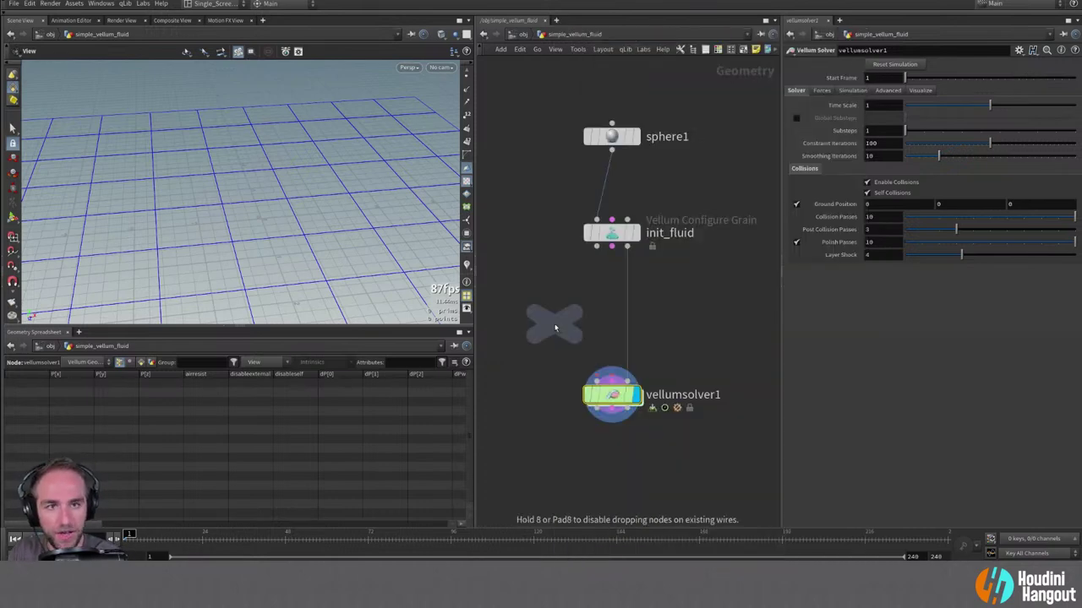
pyautogui.click(527, 310)
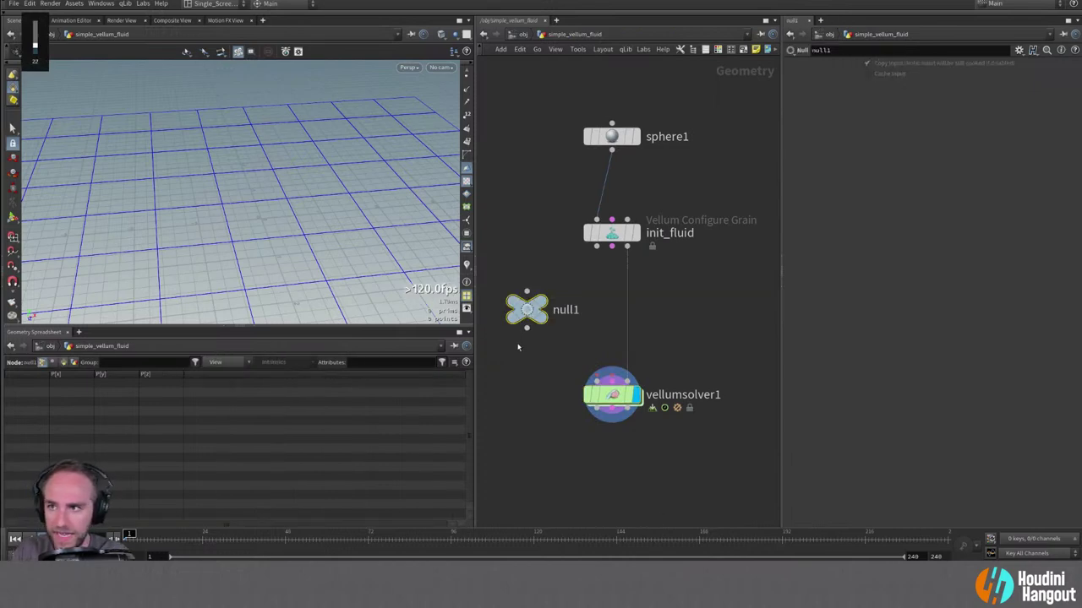
pyautogui.scroll(-2, 518, 346)
pyautogui.moveTo(521, 388); pyautogui.dragTo(537, 397, button='middle')
pyautogui.click(607, 293)
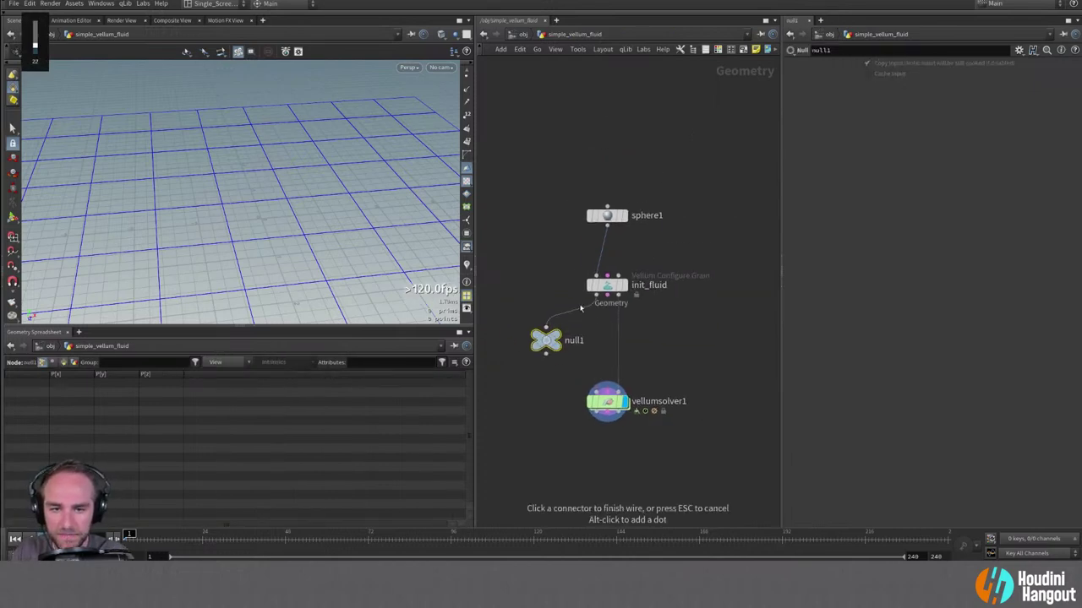
pyautogui.click(545, 328)
pyautogui.moveTo(550, 346); pyautogui.dragTo(519, 350)
pyautogui.doubleClick(543, 345)
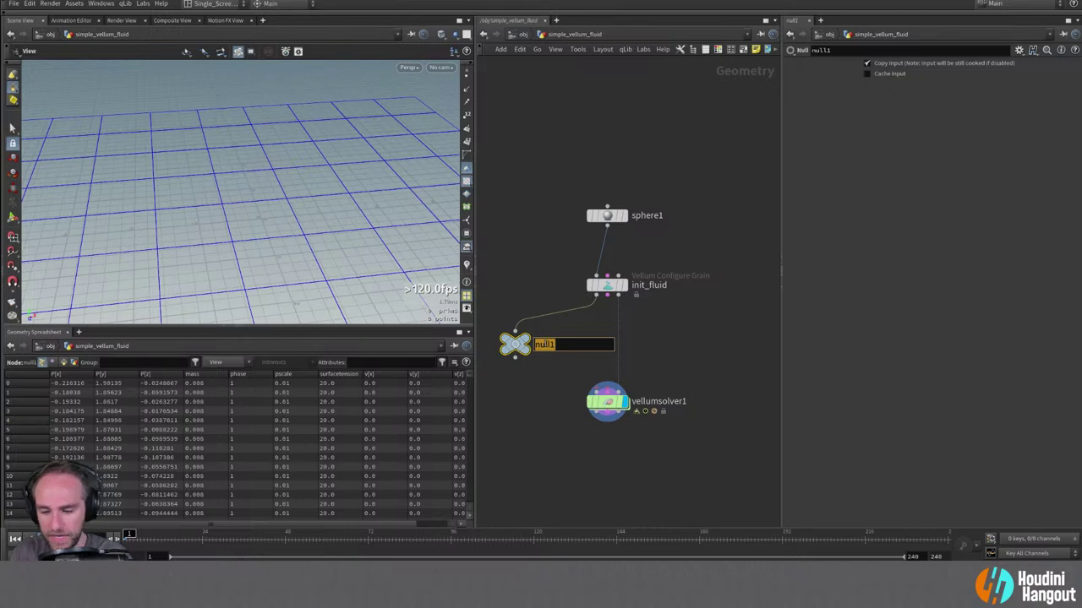
pyautogui.write('GEO')
pyautogui.press('Return')
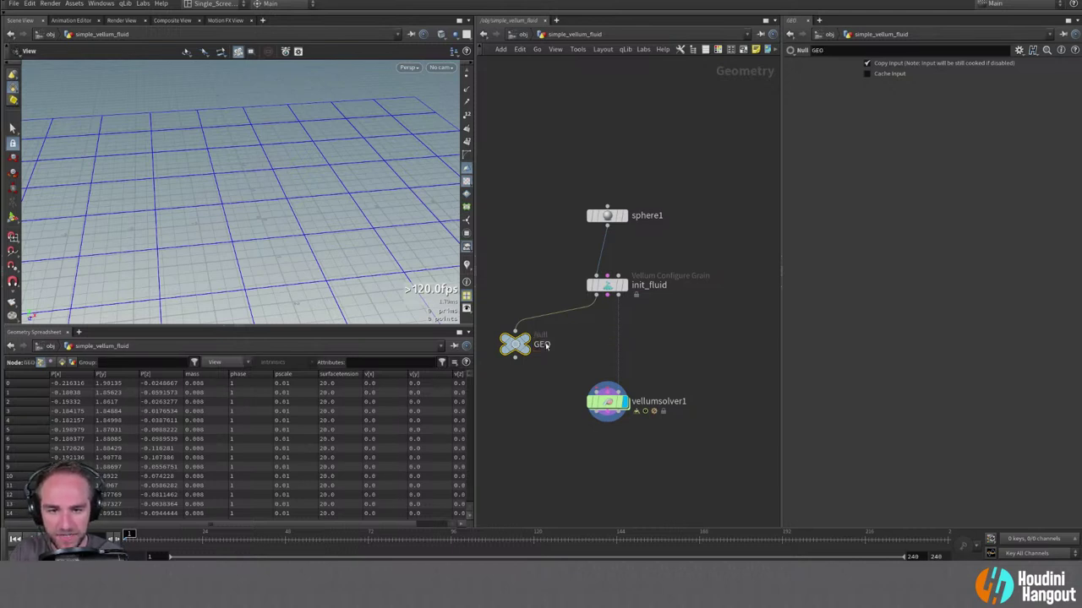
# Duplicate the GEO null, rename the copy CON, and shift both nulls left.
pyautogui.keyDown('alt'); pyautogui.moveTo(515, 344); pyautogui.dragTo(577, 344); pyautogui.keyUp('alt')
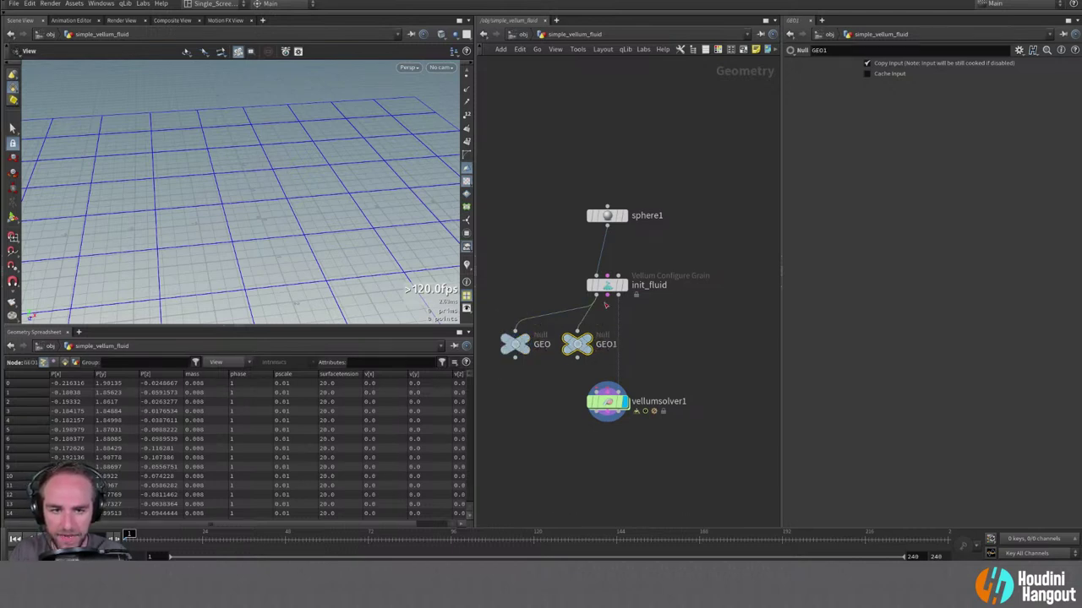
pyautogui.doubleClick(606, 344)
pyautogui.write('CON')
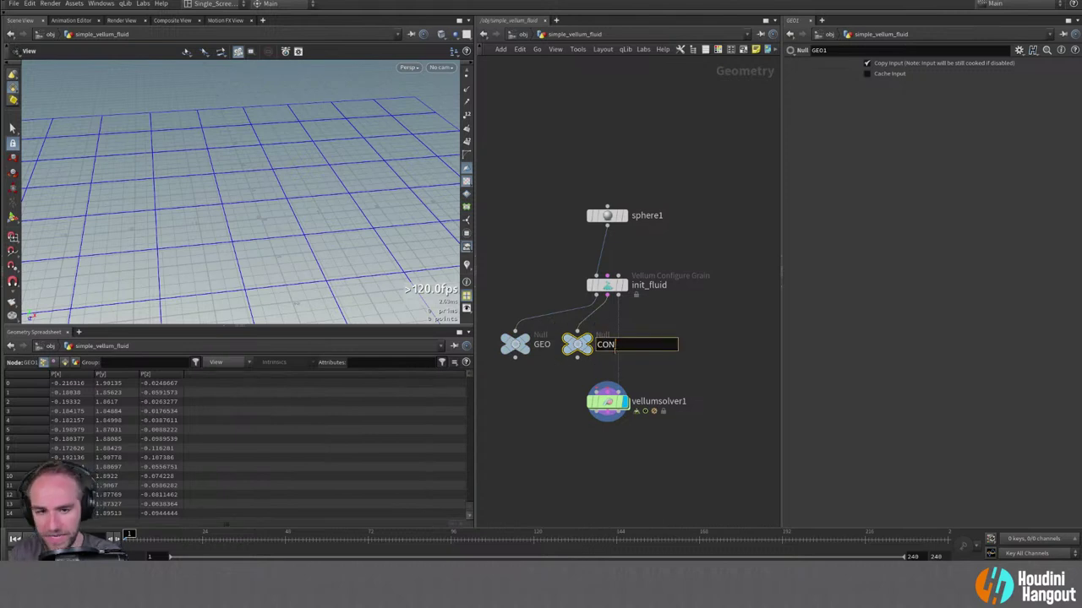
pyautogui.press('Return')
pyautogui.moveTo(486, 316); pyautogui.dragTo(565, 344)
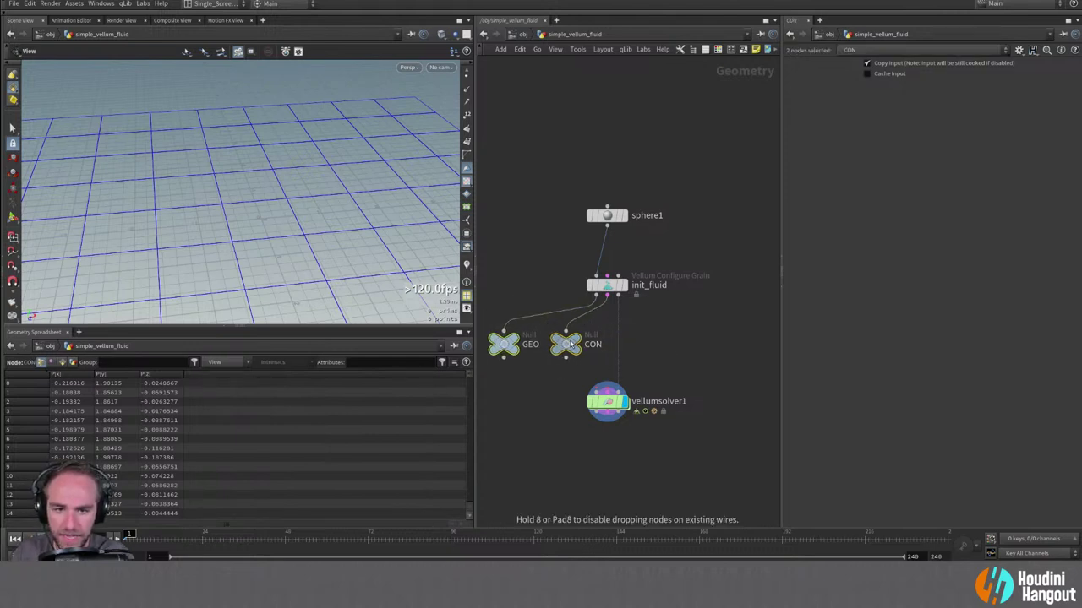
pyautogui.click(553, 388)
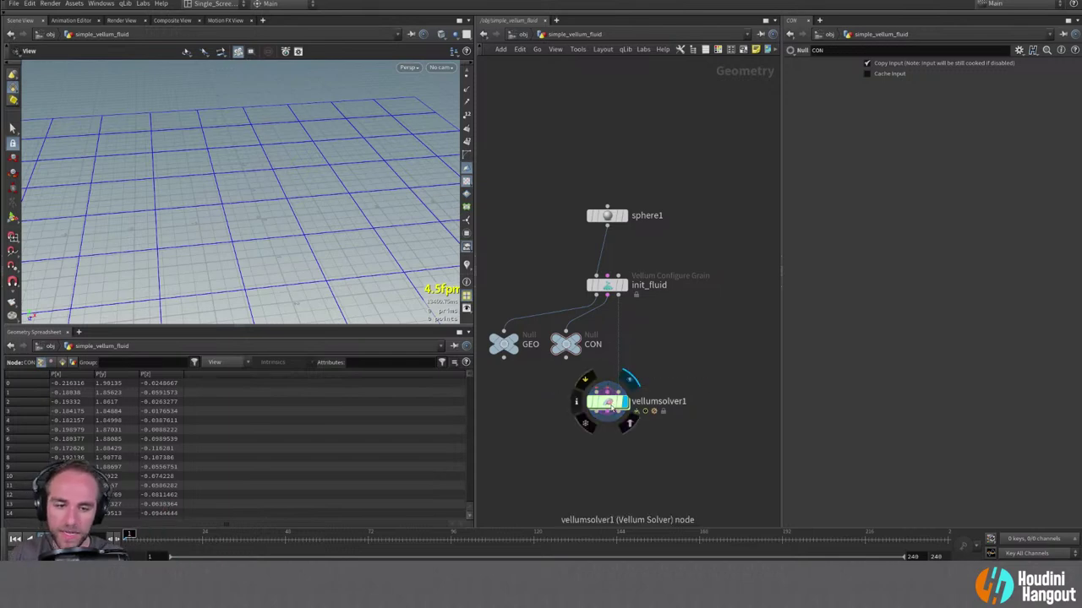
# Dive into vellumsolver1 and rearrange the sticky note, FORCE and SOURCE output nodes.
pyautogui.click(606, 402)
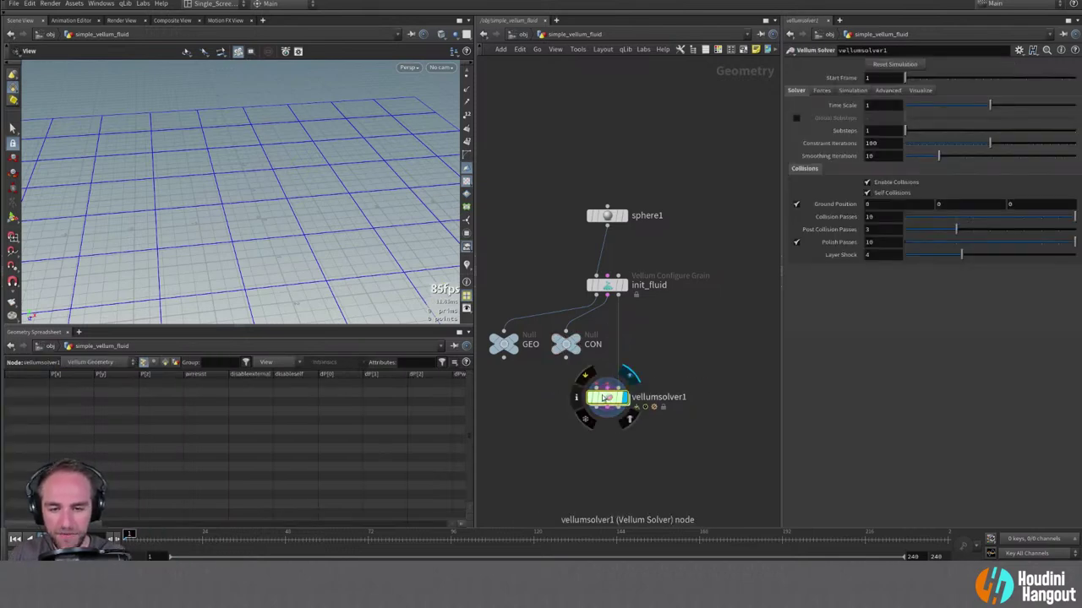
pyautogui.doubleClick(606, 403)
pyautogui.moveTo(646, 306); pyautogui.dragTo(682, 311)
pyautogui.moveTo(620, 302); pyautogui.dragTo(626, 302, button='middle')
pyautogui.scroll(2, 629, 296)
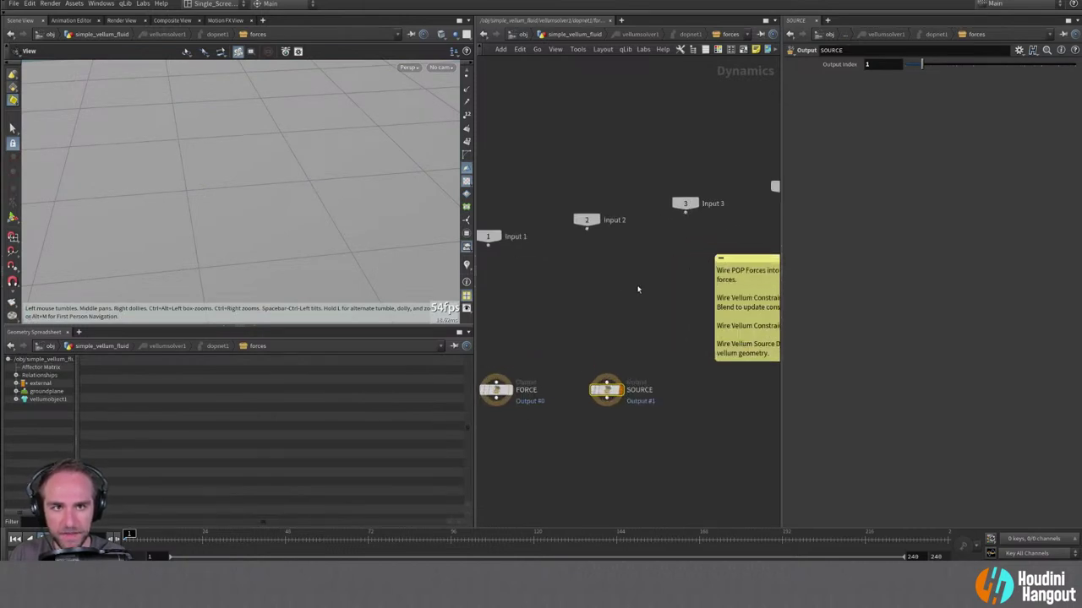
pyautogui.moveTo(585, 351); pyautogui.dragTo(638, 352, button='middle')
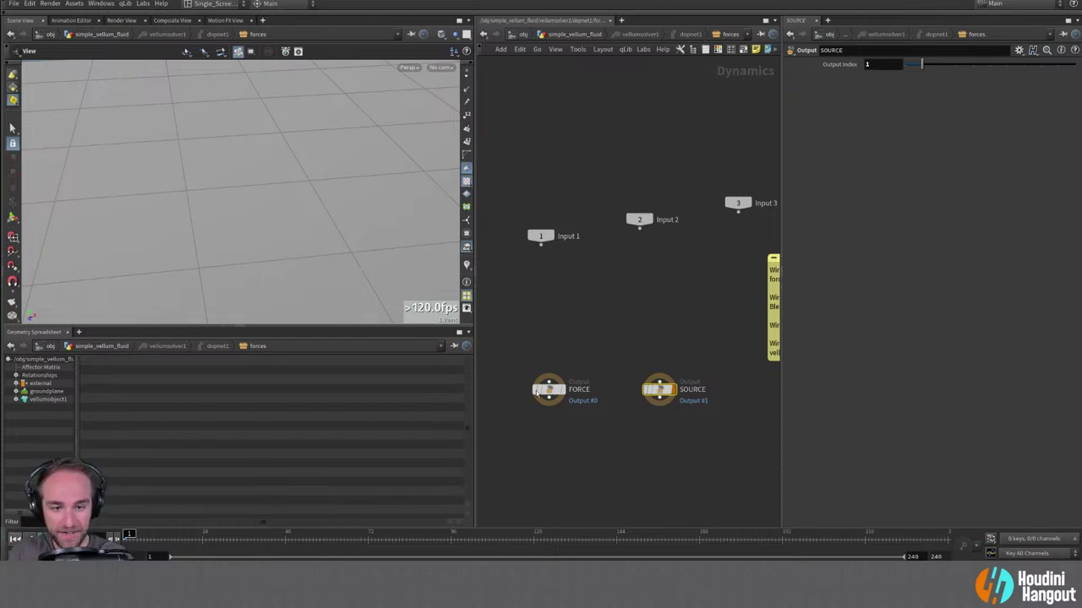
pyautogui.moveTo(537, 392); pyautogui.dragTo(529, 391)
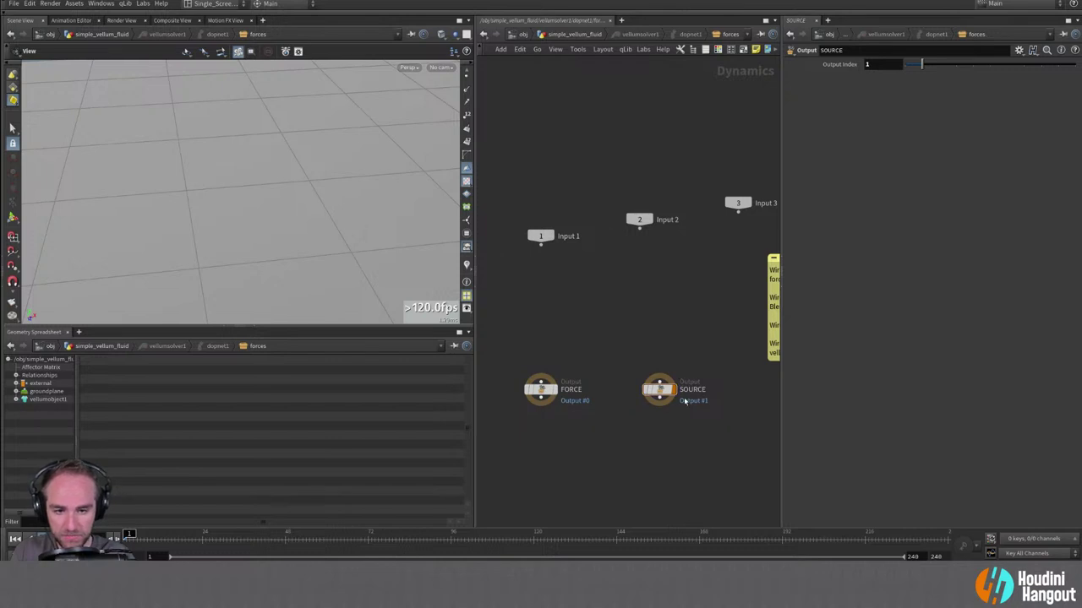
pyautogui.moveTo(663, 376); pyautogui.dragTo(671, 378)
# Add a Vellum Source node above SOURCE and wire it into the SOURCE output.
pyautogui.press('Tab')
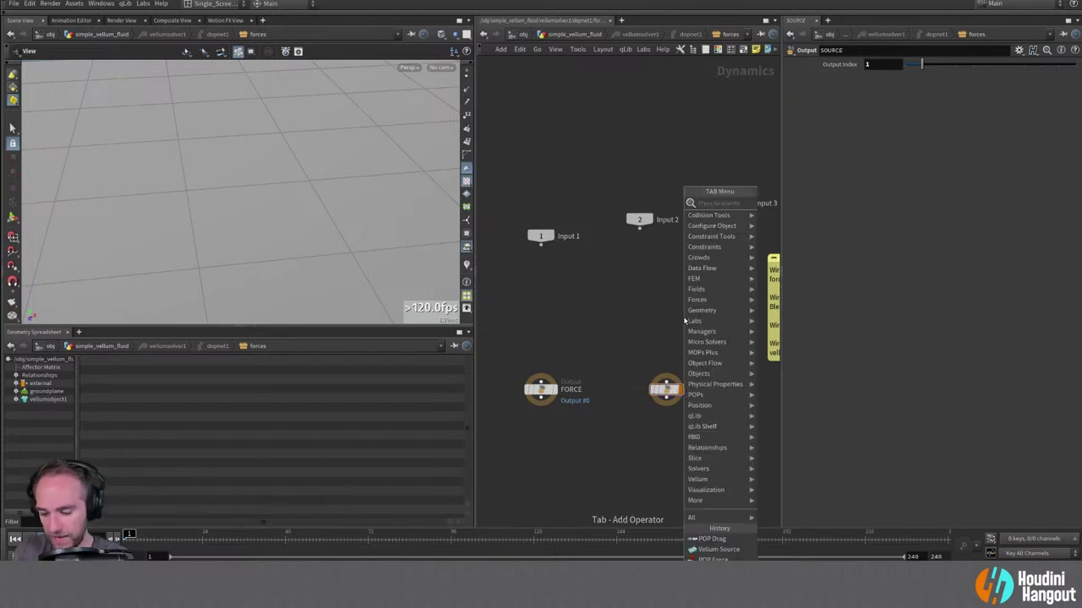
pyautogui.write('vellum so')
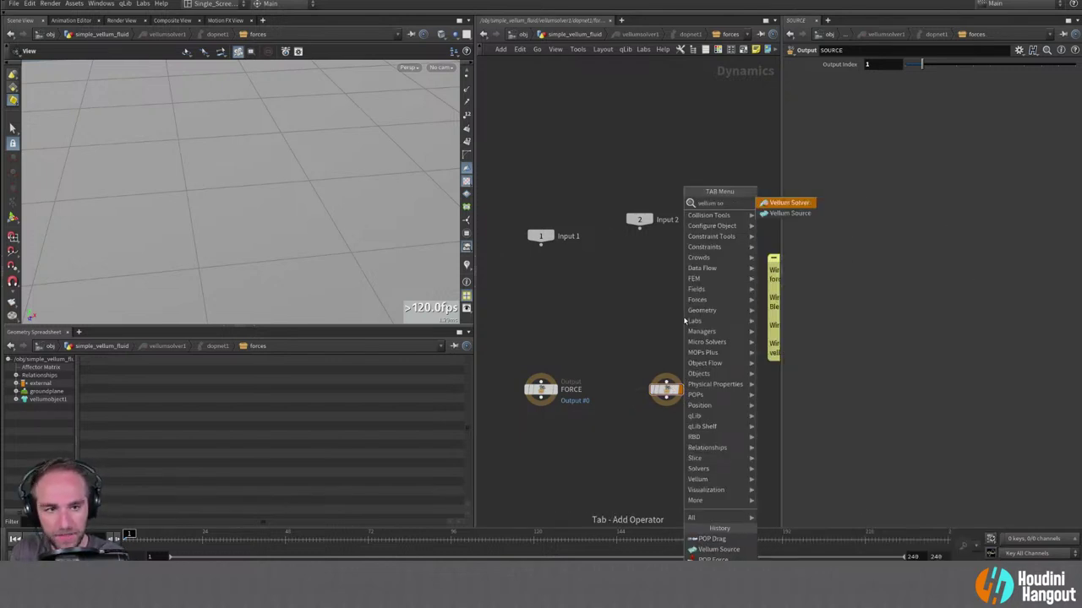
pyautogui.press('Down')
pyautogui.press('Return')
pyautogui.click(667, 300)
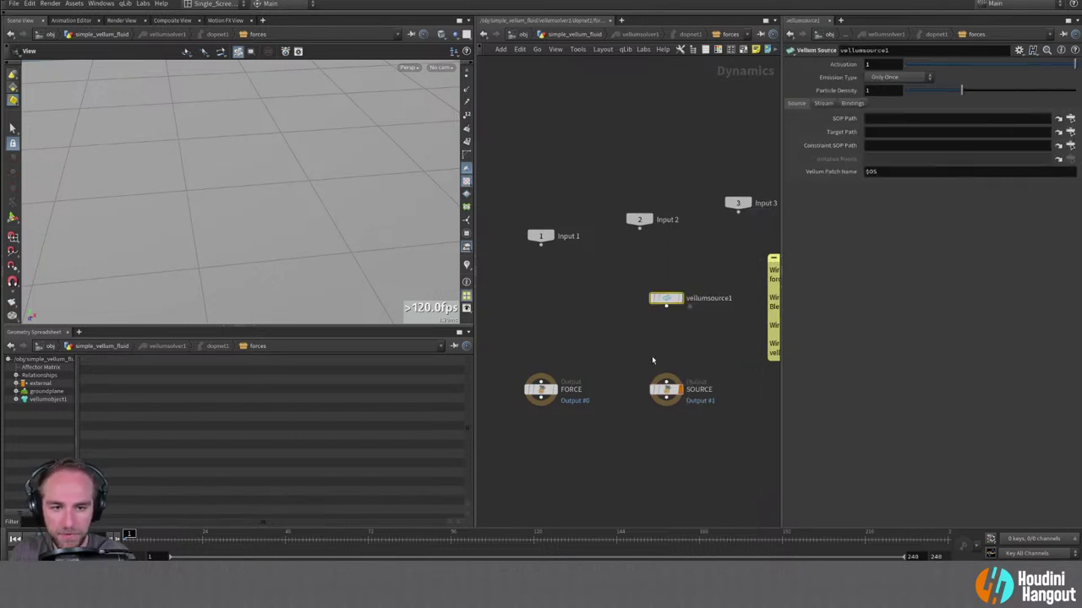
pyautogui.moveTo(667, 306)
pyautogui.mouseDown()
pyautogui.moveTo(666, 382)
pyautogui.moveTo(666, 317)
pyautogui.mouseUp()
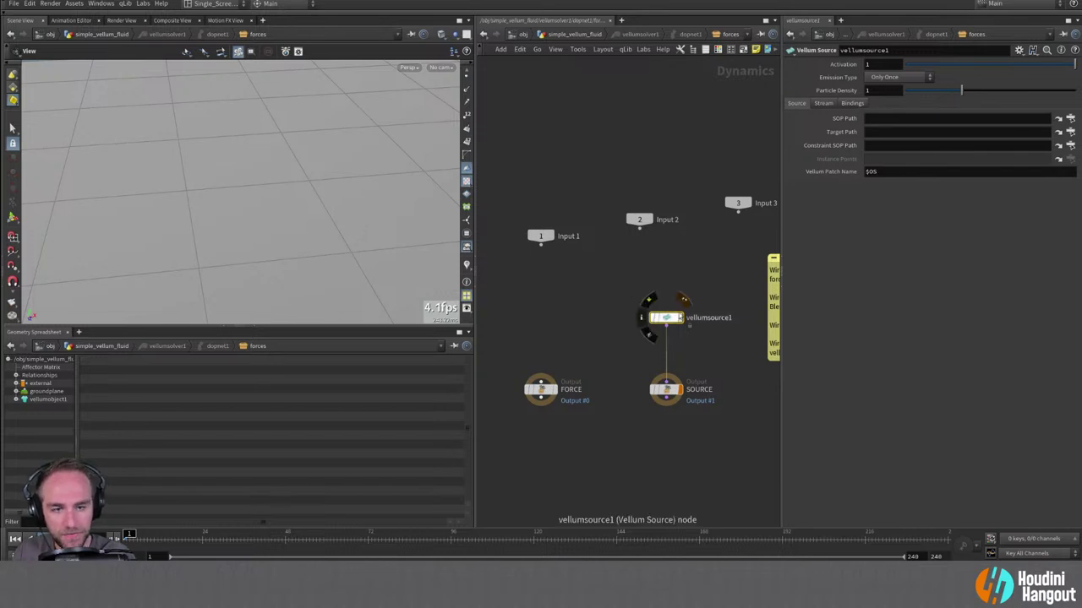
# Set vellumsource1's SOP Path to GEO and its Constraint SOP Path to CON.
pyautogui.click(1058, 119)
pyautogui.click(968, 78)
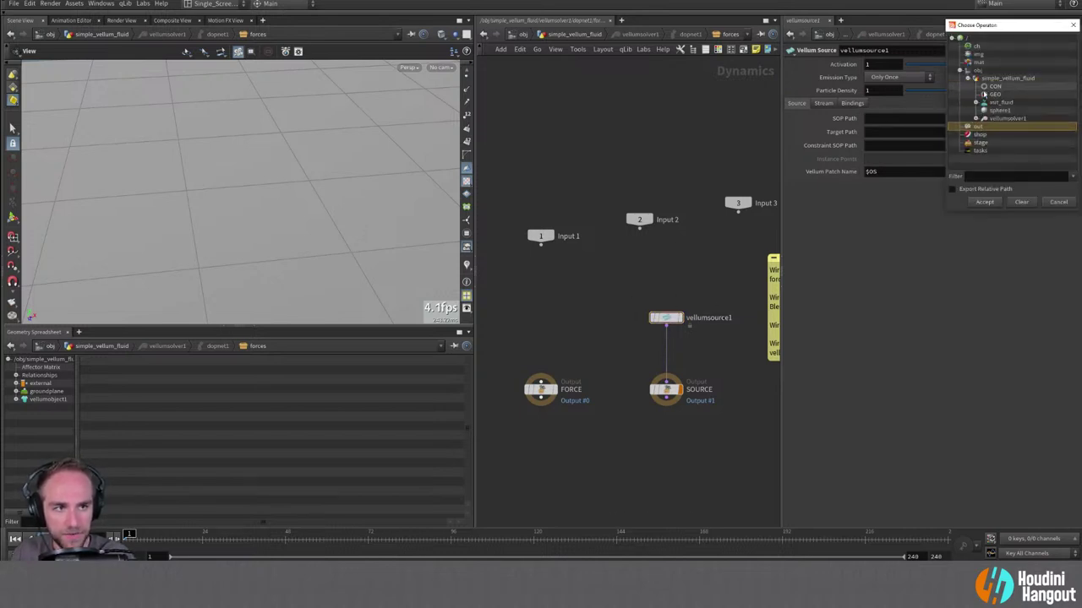
pyautogui.click(982, 203)
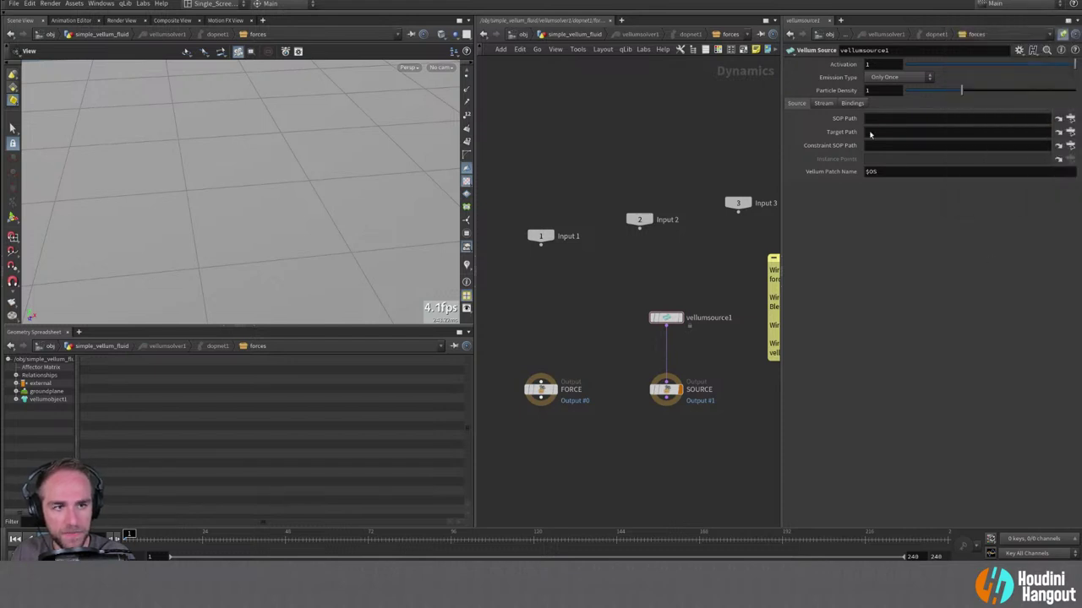
pyautogui.click(1071, 146)
pyautogui.click(980, 120)
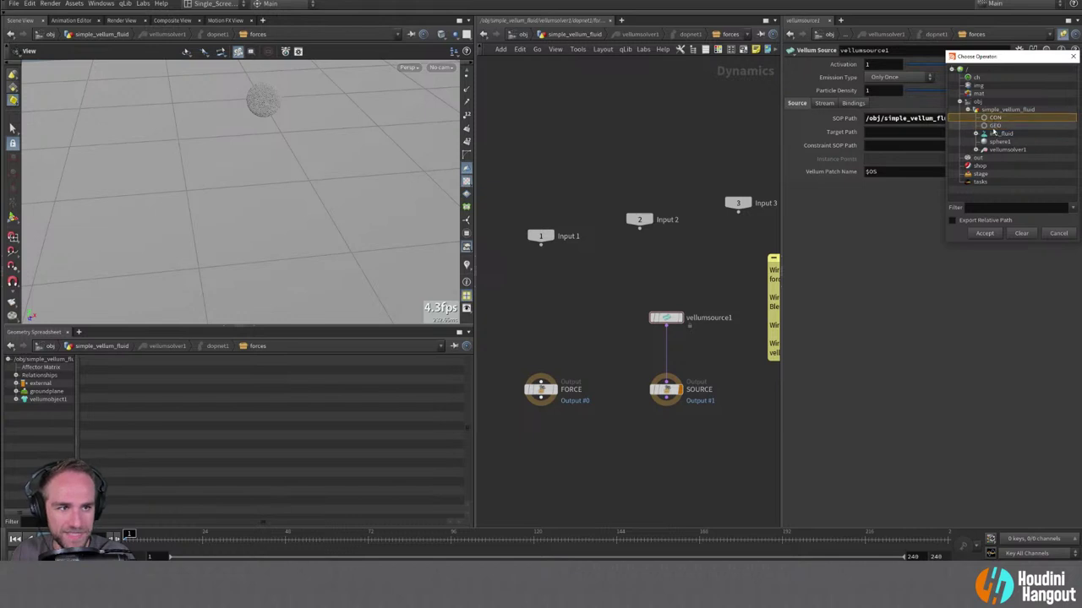
pyautogui.click(984, 233)
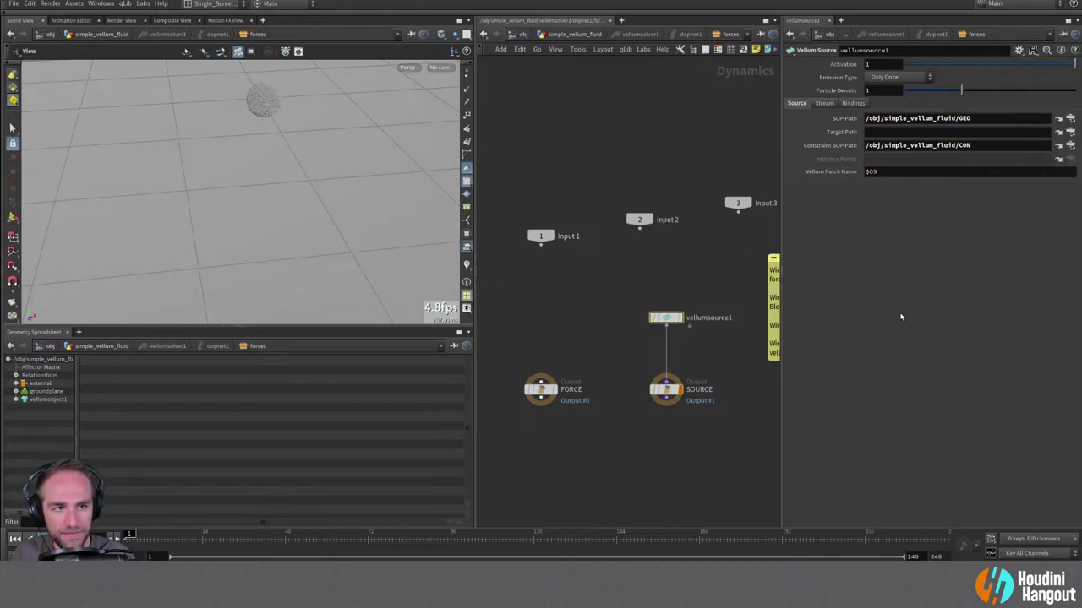
pyautogui.moveTo(665, 318); pyautogui.dragTo(666, 322)
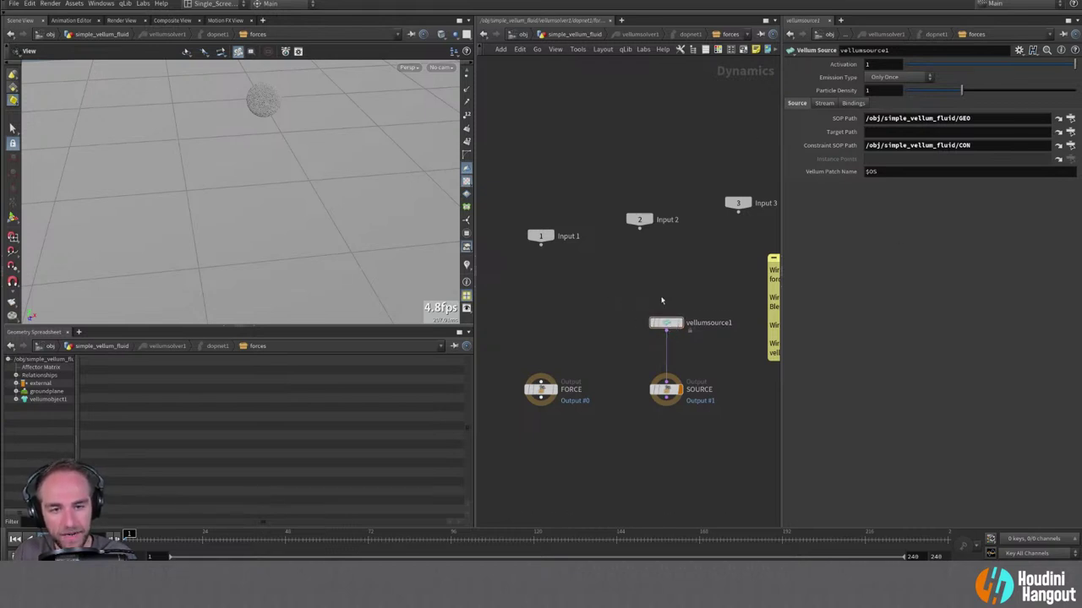
# Go up to simple_vellum_fluid and play the sourced simulation, orbiting to watch the grains puddle.
pyautogui.press('u')
pyautogui.press('u')
pyautogui.press('u')
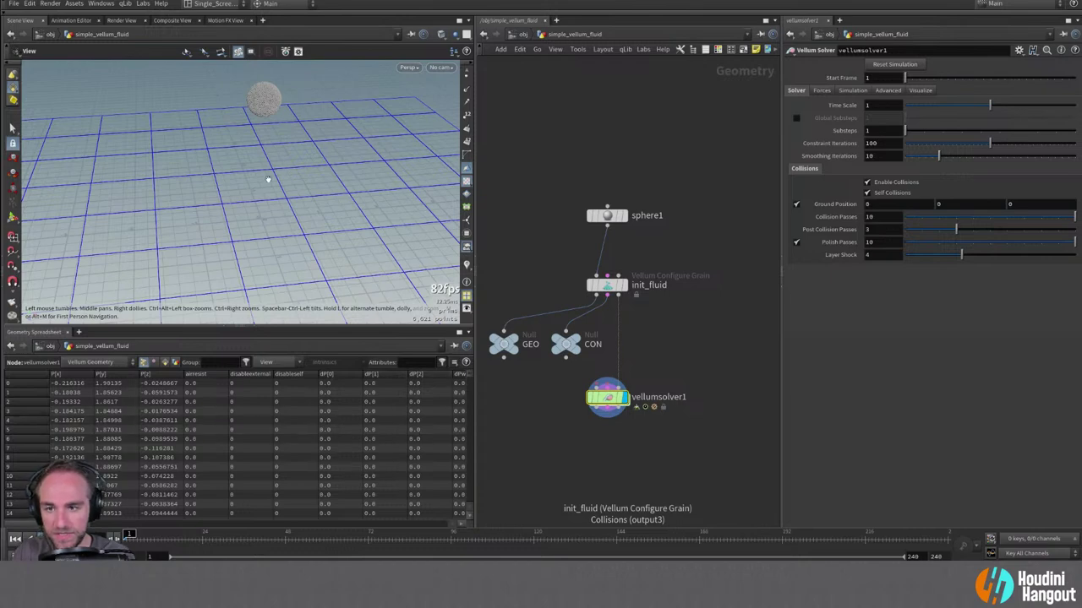
pyautogui.press('Up')
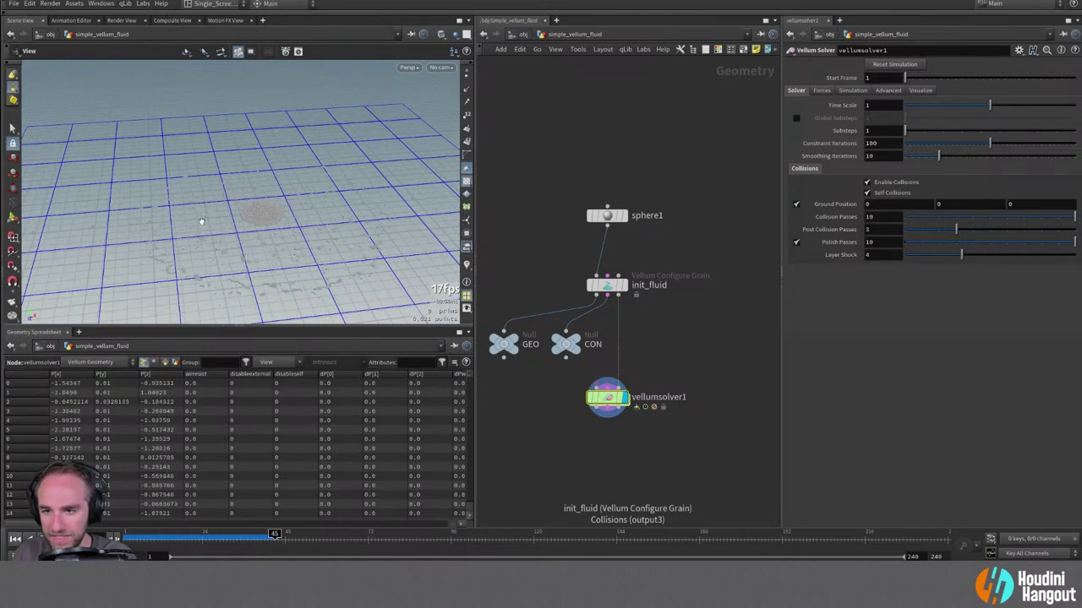
pyautogui.moveTo(331, 212); pyautogui.dragTo(211, 157)
pyautogui.scroll(-3, 467, 85)
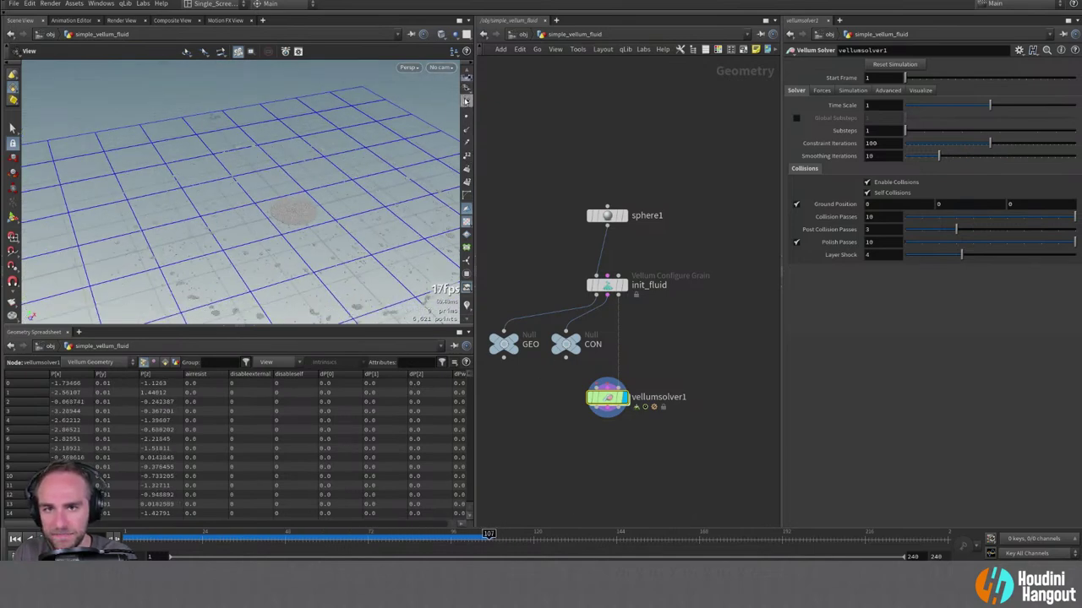
pyautogui.moveTo(369, 164); pyautogui.dragTo(294, 253)
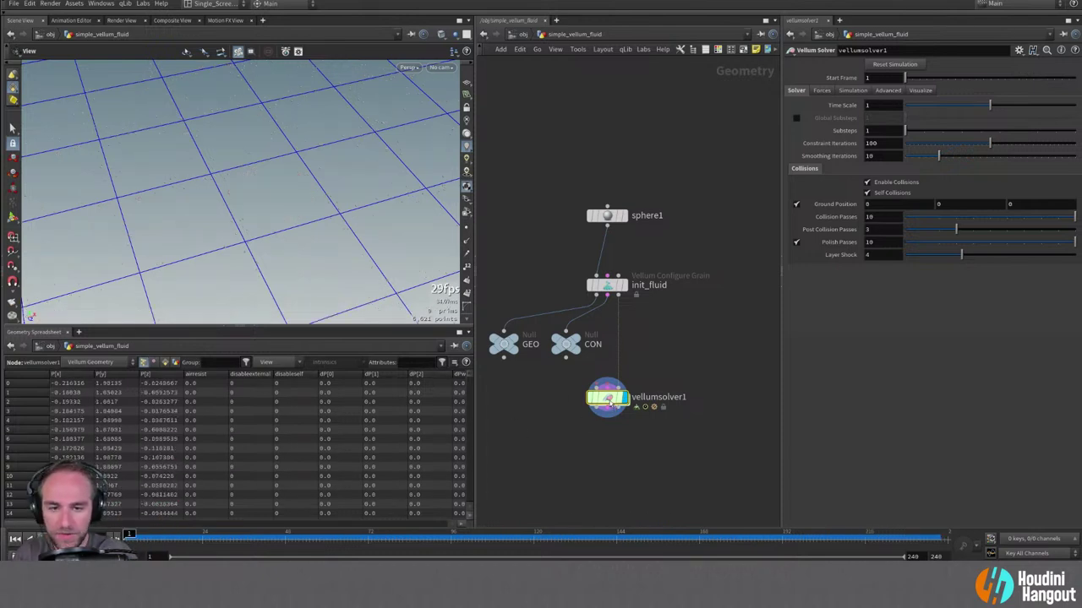
# Inside vellumsolver1, set vellumsource1 to Emission Type Each Frame with Activation expression $FF<24.
pyautogui.doubleClick(606, 397)
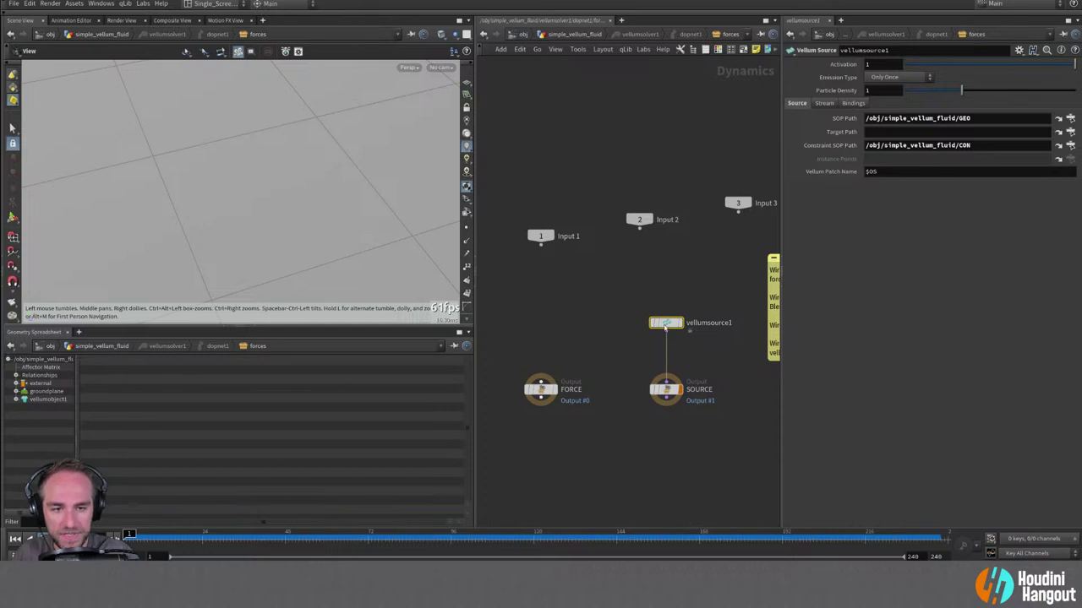
pyautogui.moveTo(691, 285); pyautogui.dragTo(669, 289, button='middle')
pyautogui.moveTo(642, 332); pyautogui.dragTo(642, 336)
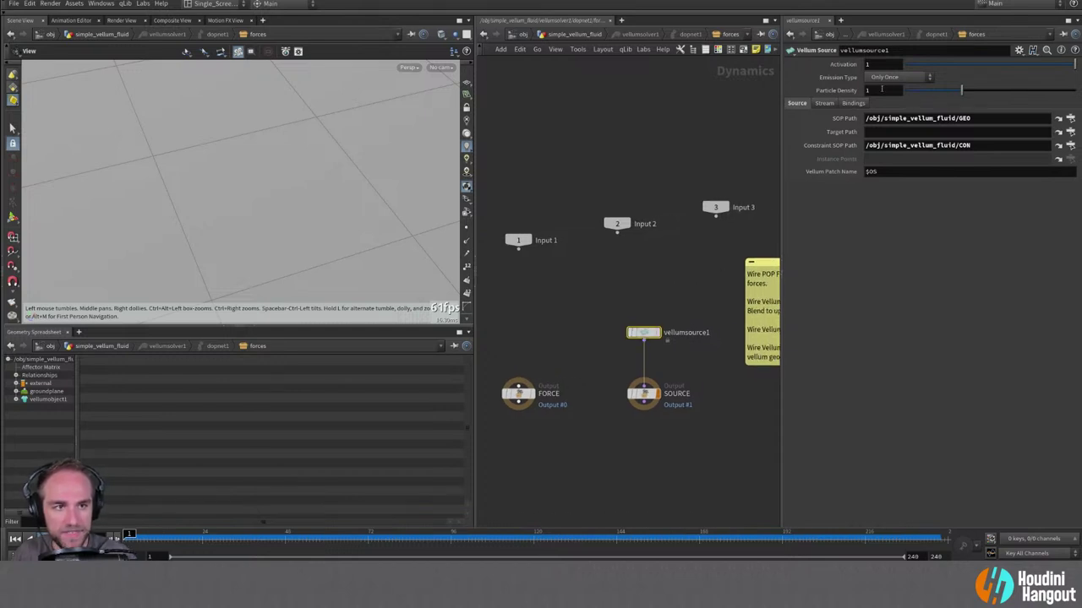
pyautogui.click(898, 77)
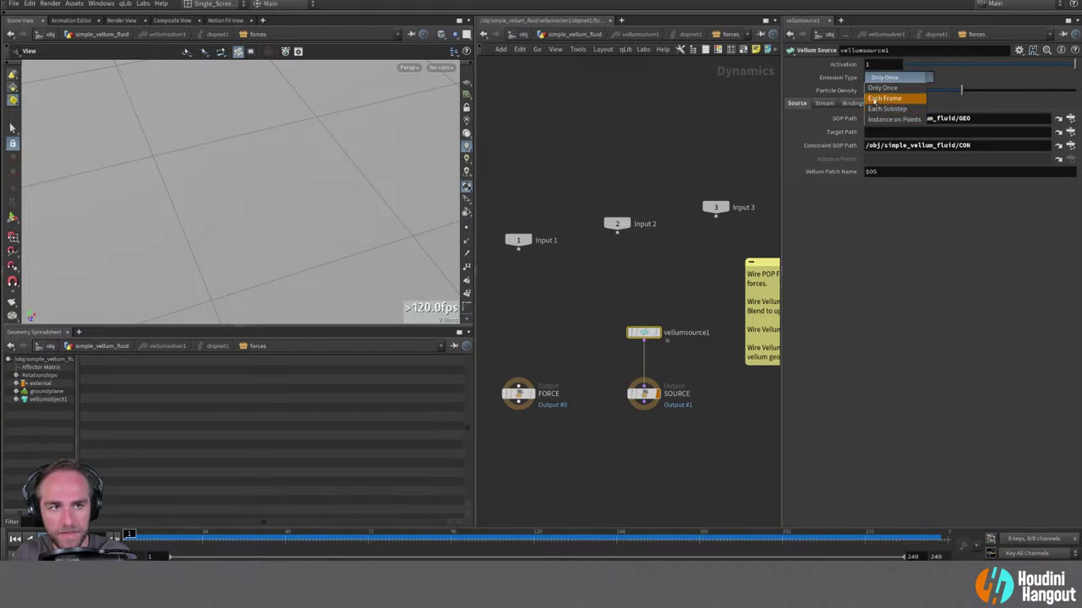
pyautogui.click(884, 98)
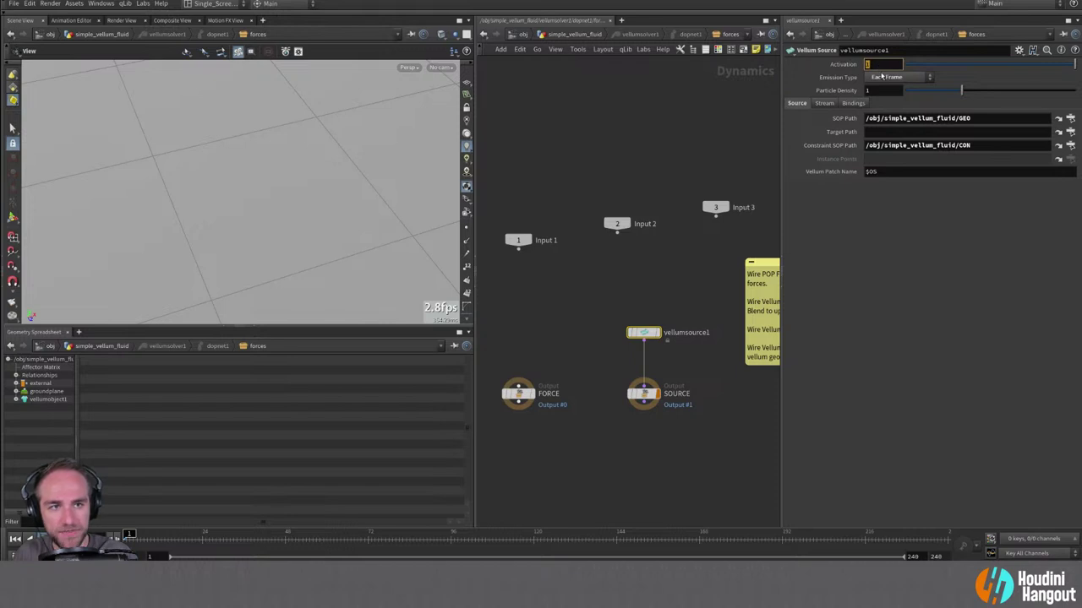
pyautogui.write('$FF<24')
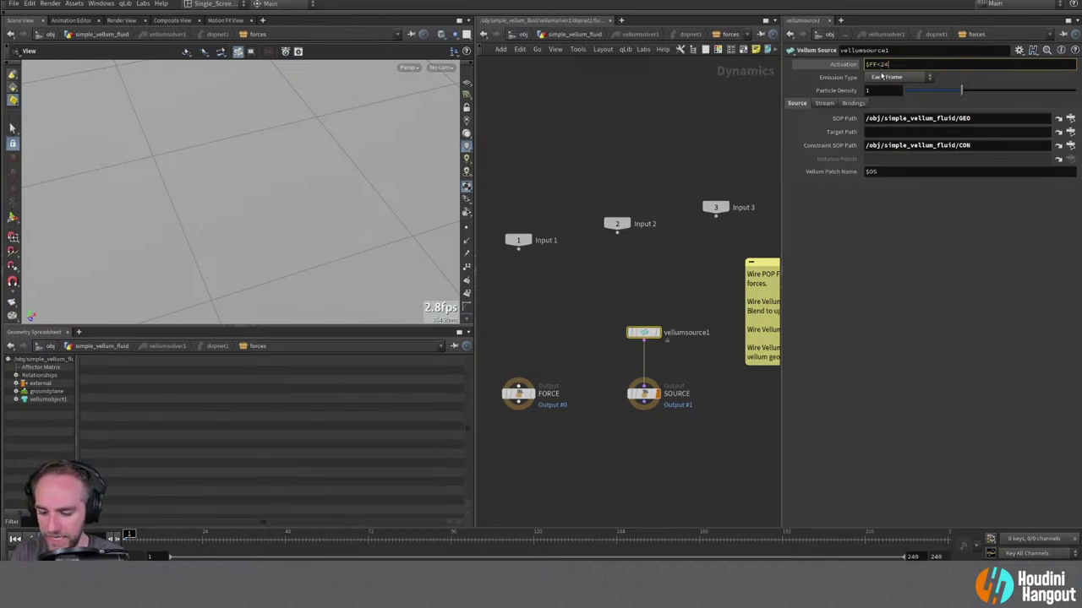
pyautogui.press('Return')
pyautogui.click(842, 65)
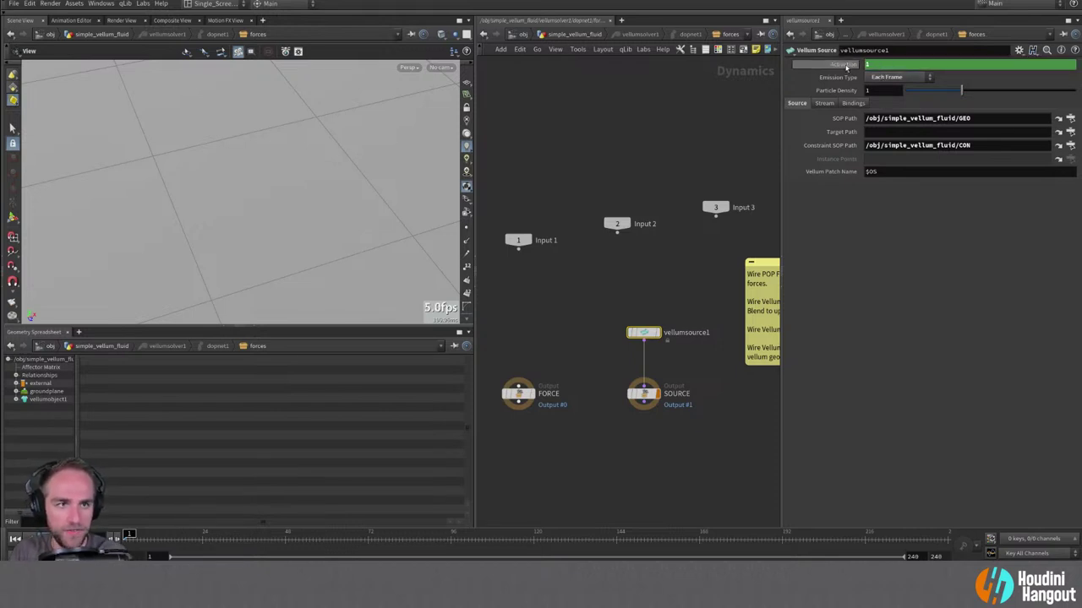
pyautogui.moveTo(277, 230); pyautogui.dragTo(367, 261)
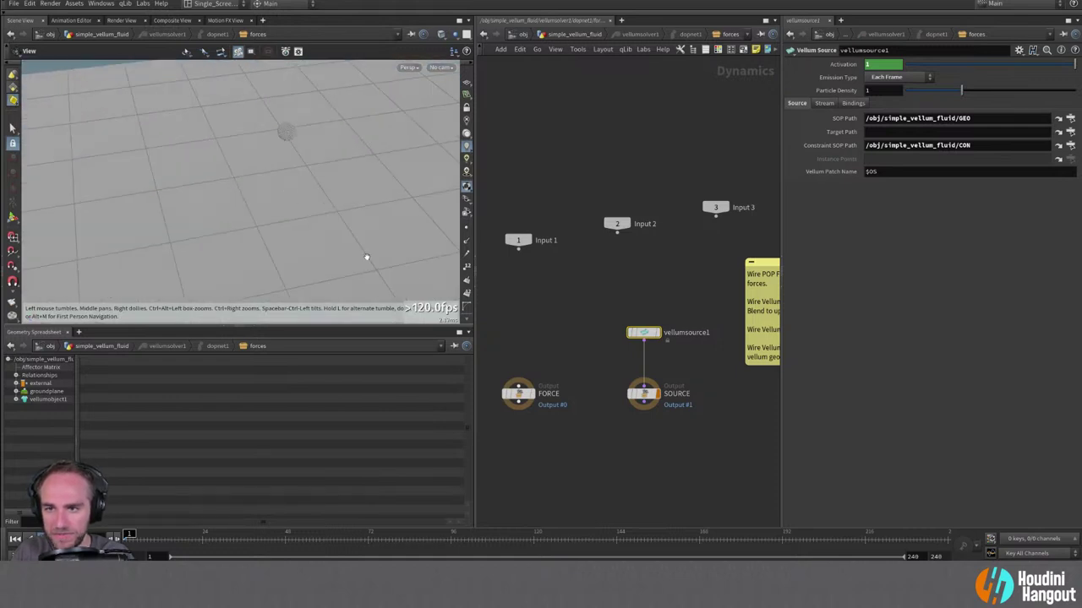
# Back in simple_vellum_fluid, play the emitting simulation, rewind to frame 1, and select init_fluid.
pyautogui.press('u')
pyautogui.press('u')
pyautogui.press('u')
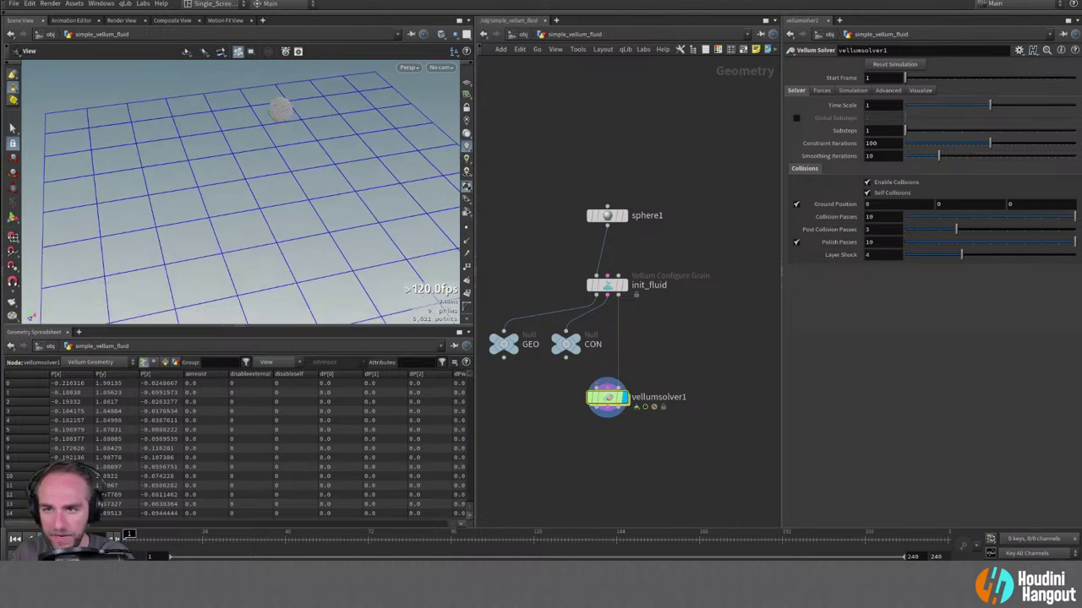
pyautogui.press('Up')
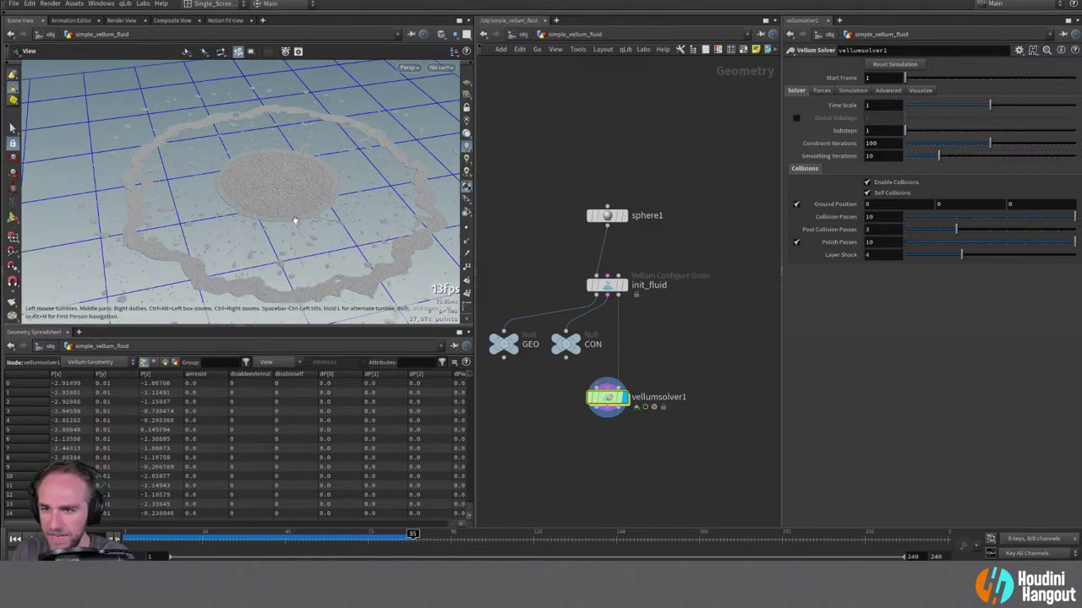
pyautogui.moveTo(273, 183); pyautogui.dragTo(329, 139)
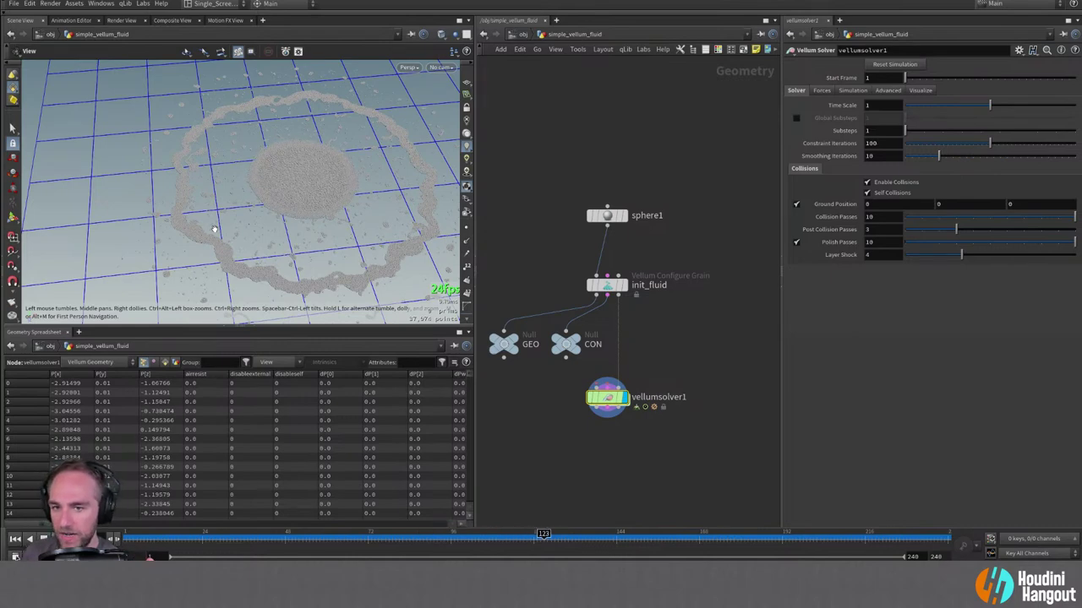
pyautogui.click(15, 539)
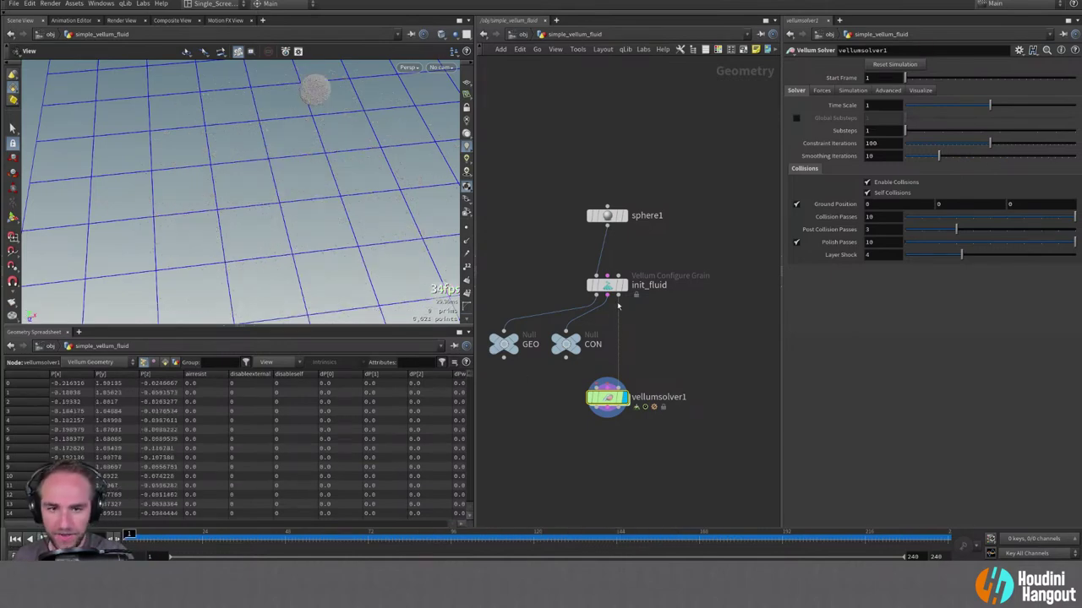
pyautogui.click(607, 285)
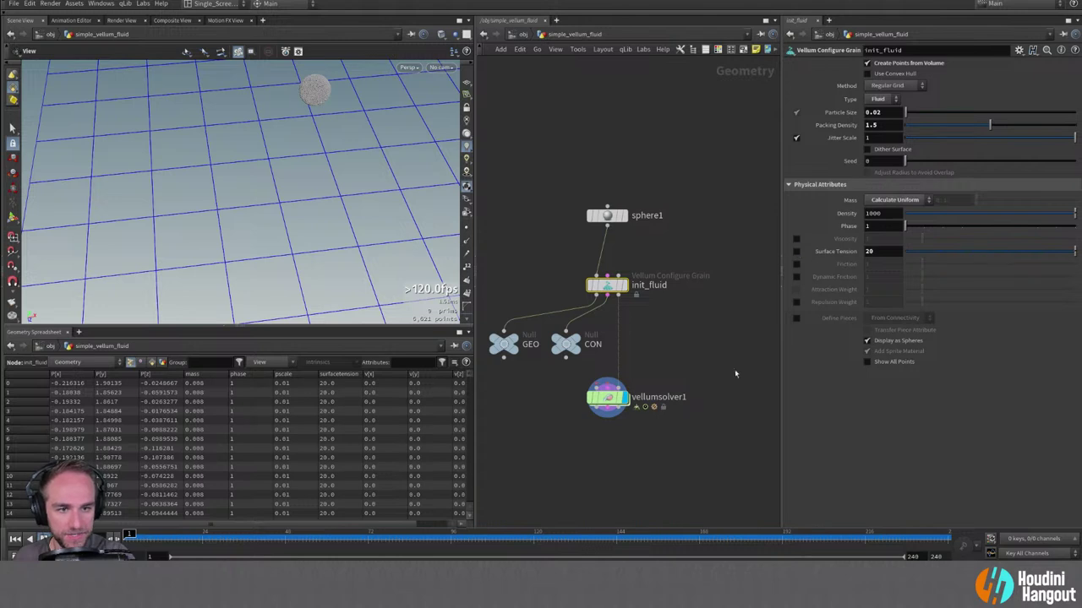
# Disable init_fluid's Surface Tension, play and rewind, then re-enable it at 20.
pyautogui.click(795, 251)
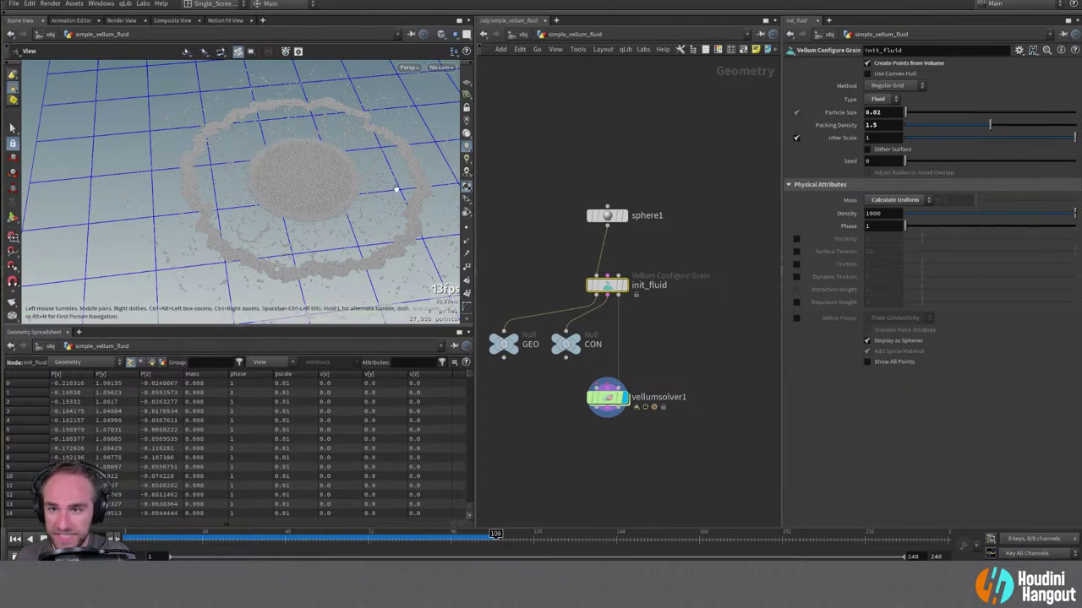
pyautogui.moveTo(506, 343)
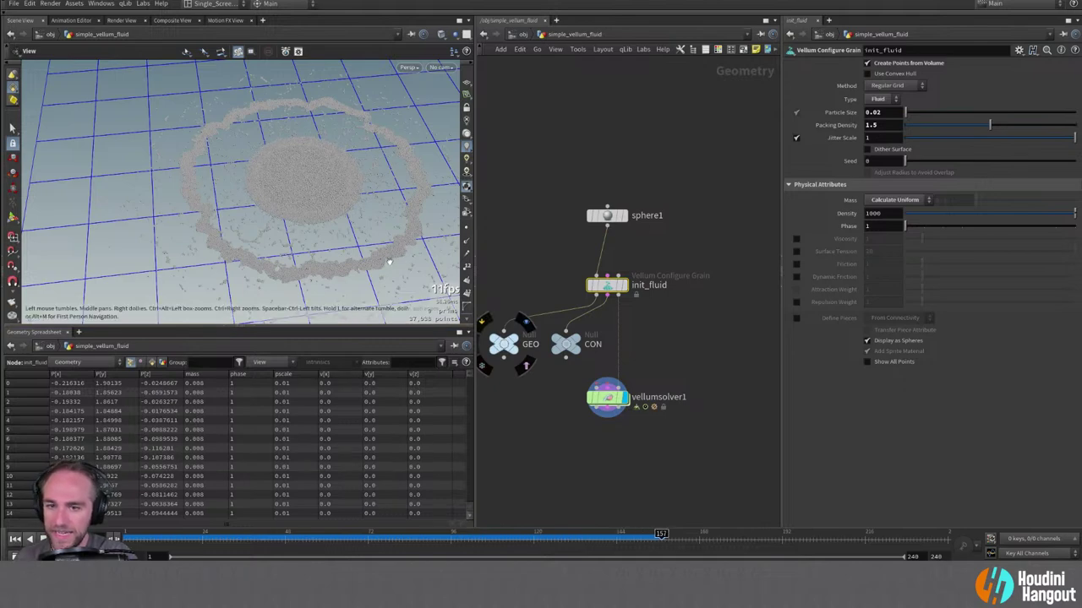
pyautogui.hotkey('ctrl', 'Up')
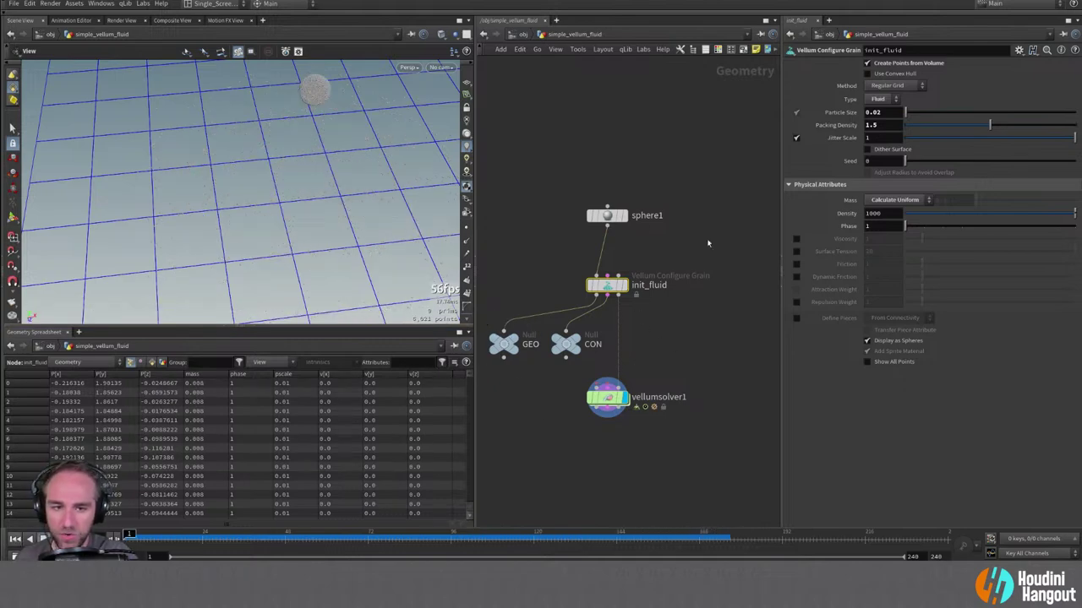
pyautogui.click(800, 251)
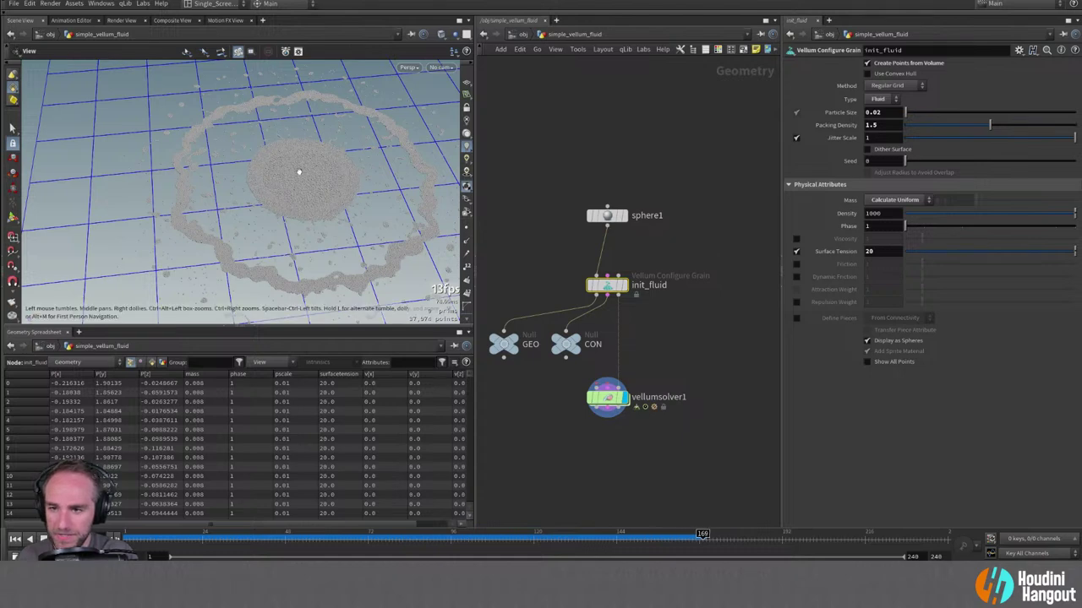
# Set init_fluid's Surface Tension to 100, replay the sim, rewind, and select vellumsolver1.
pyautogui.click(14, 540)
pyautogui.write('10')
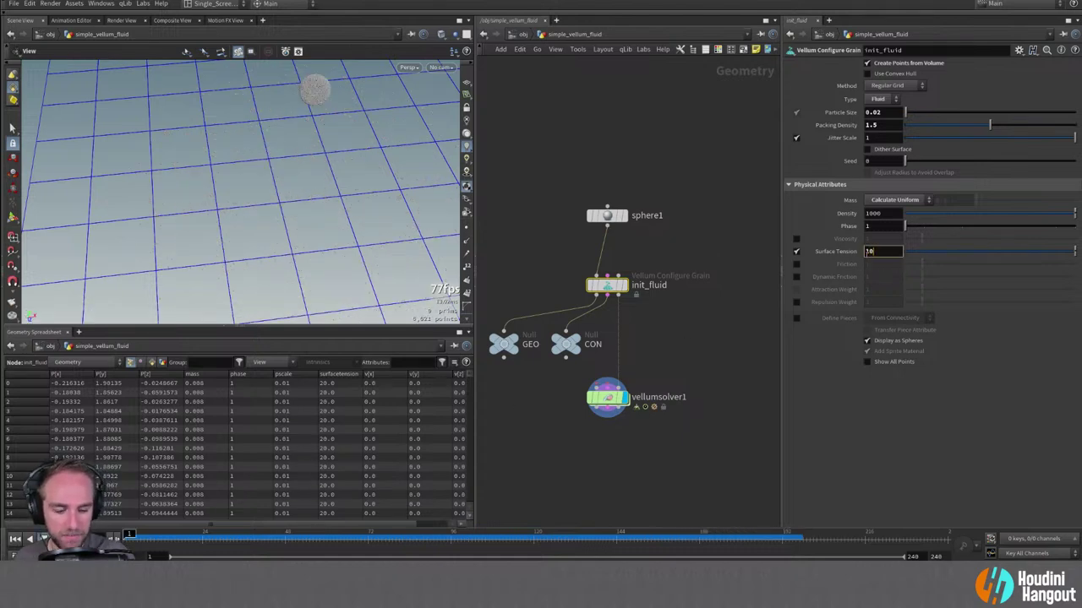
pyautogui.write('0')
pyautogui.press('Return')
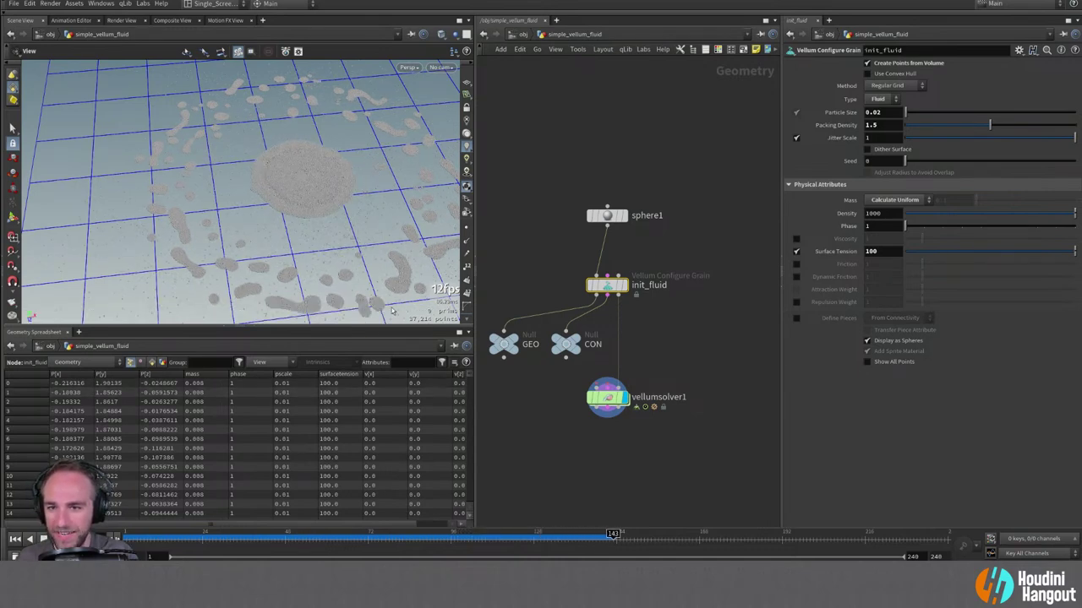
pyautogui.click(15, 539)
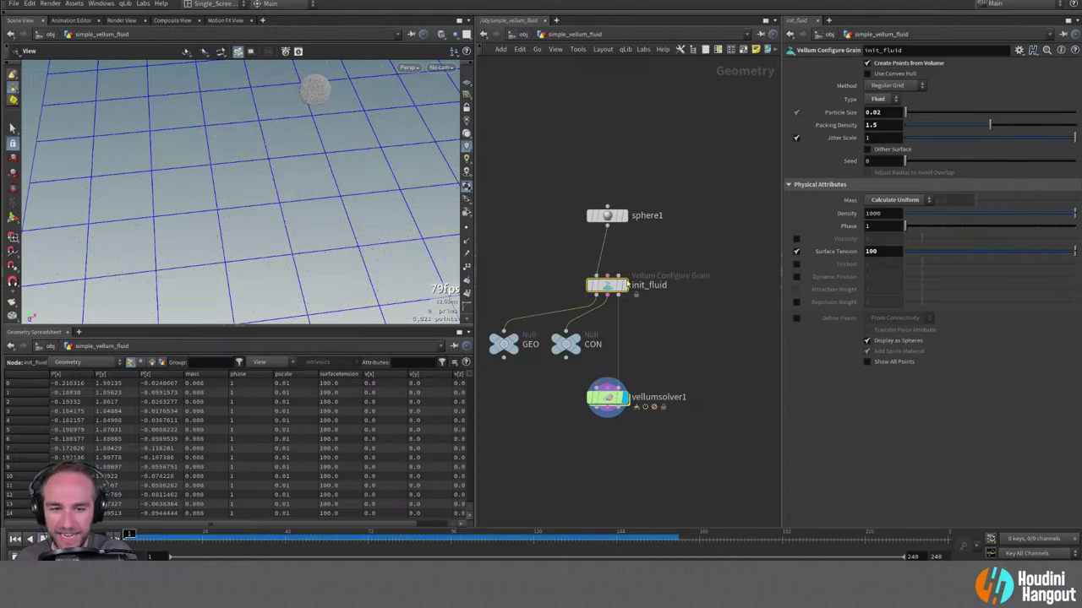
pyautogui.click(607, 397)
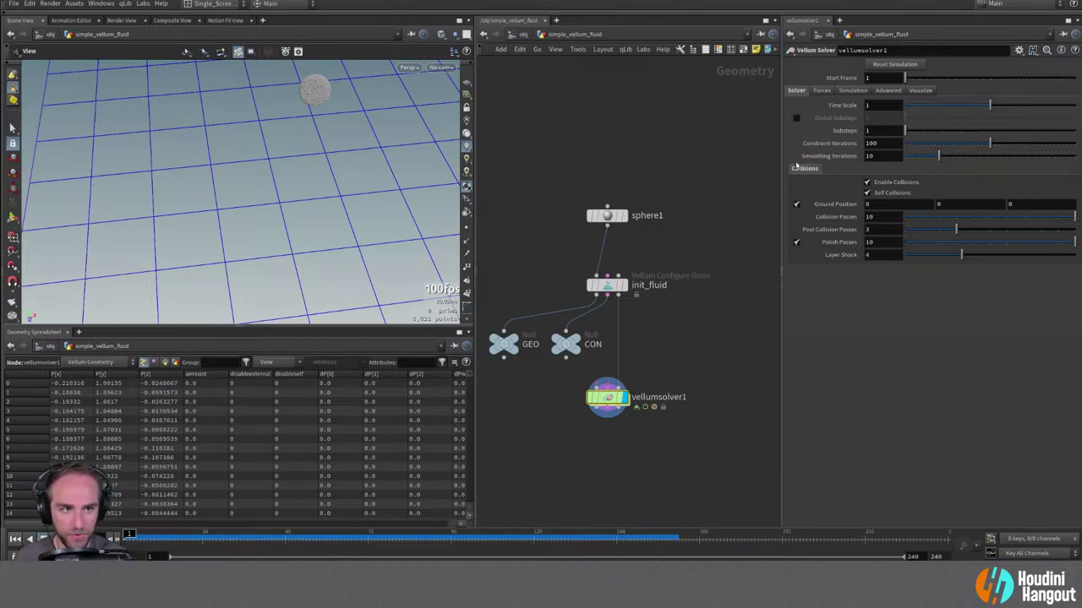
# Give vellumsolver1 5 substeps, 20 constraint iterations and 0 smoothing iterations, then replay the simulation.
pyautogui.click(978, 129)
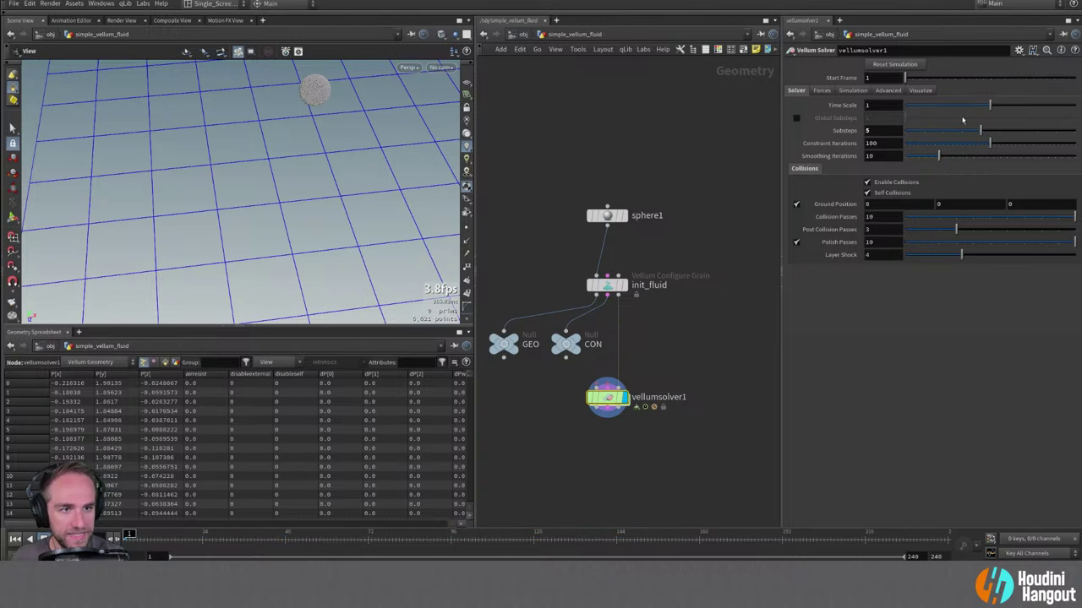
pyautogui.click(891, 143)
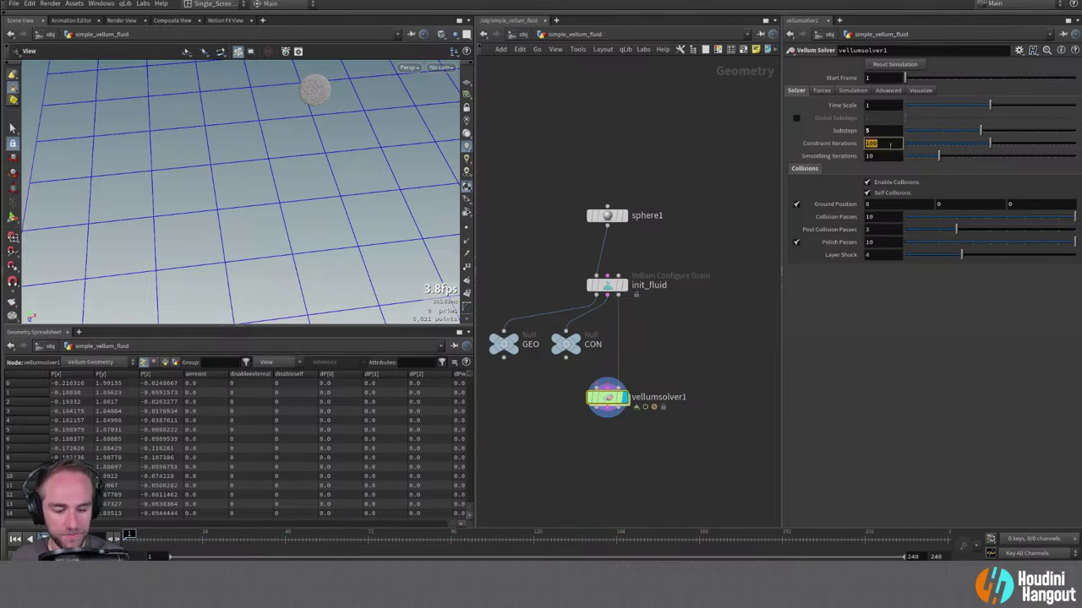
pyautogui.write('20')
pyautogui.press('Return')
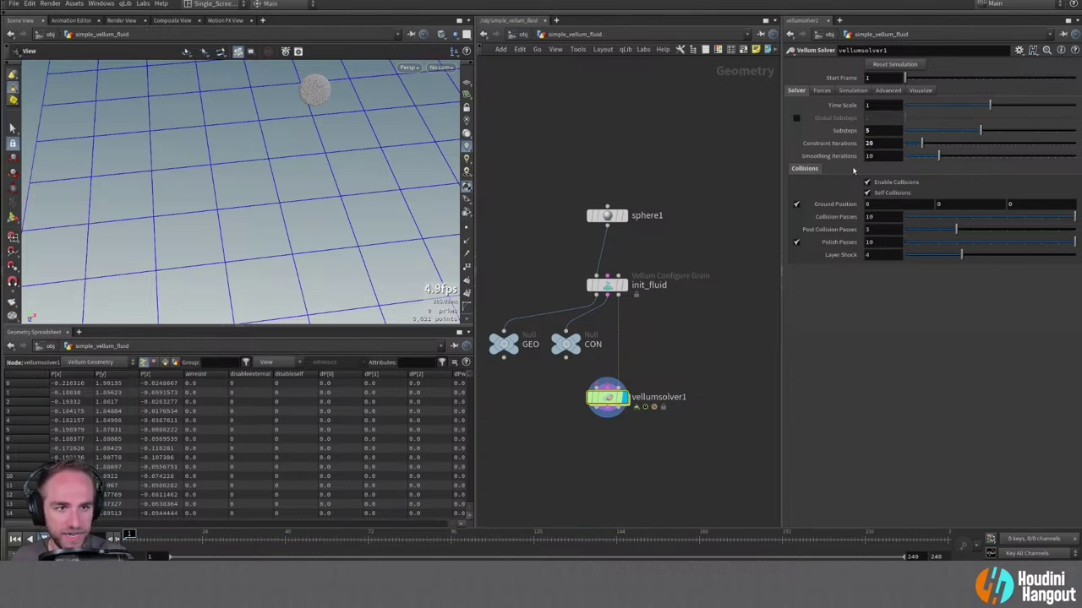
pyautogui.click(876, 157)
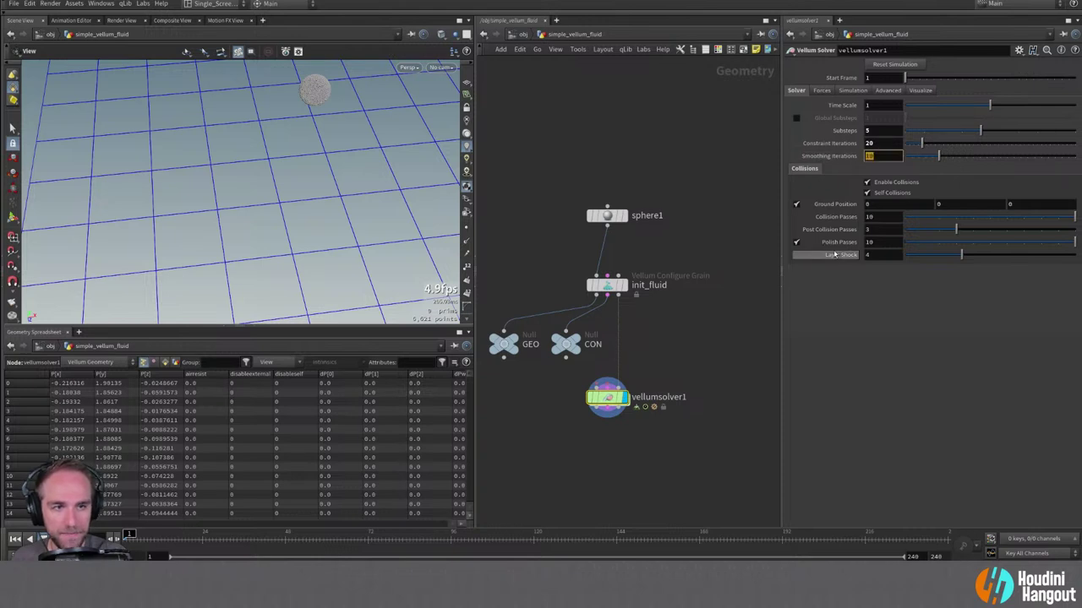
pyautogui.write('0')
pyautogui.press('Return')
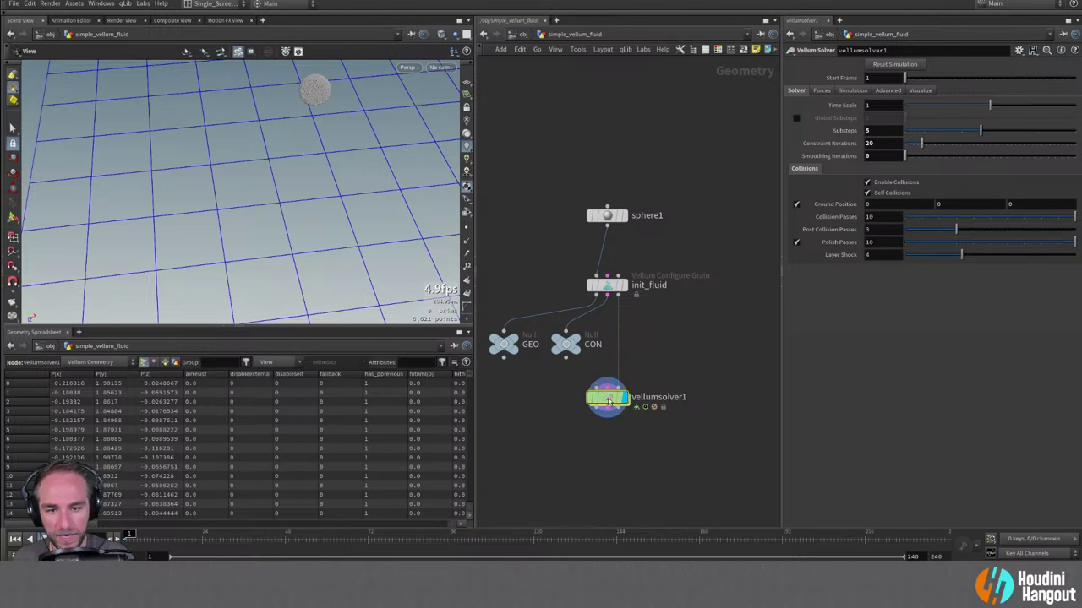
pyautogui.press('Up')
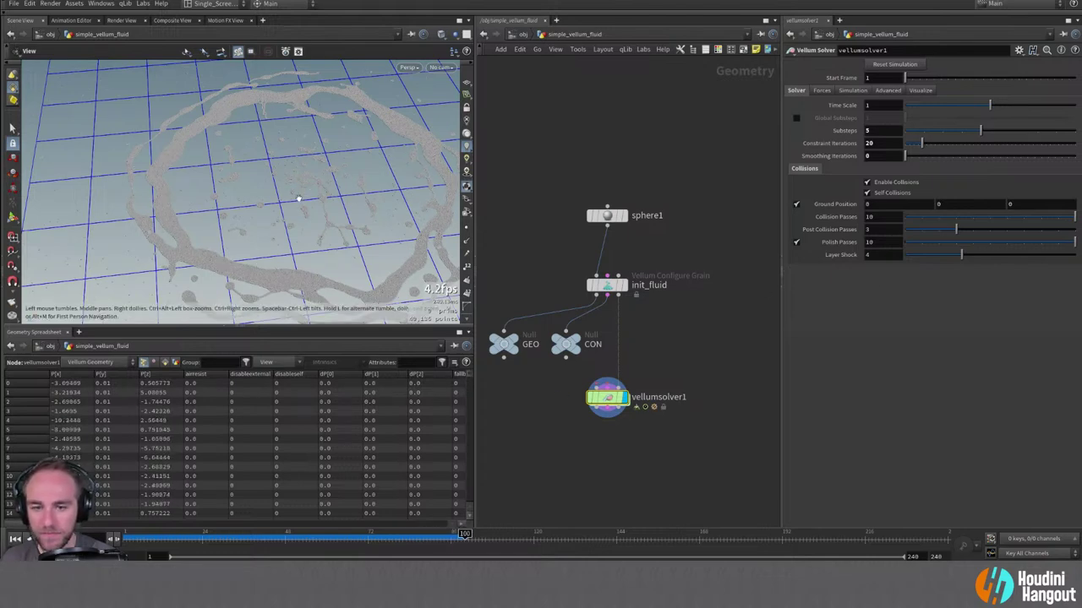
pyautogui.click(606, 286)
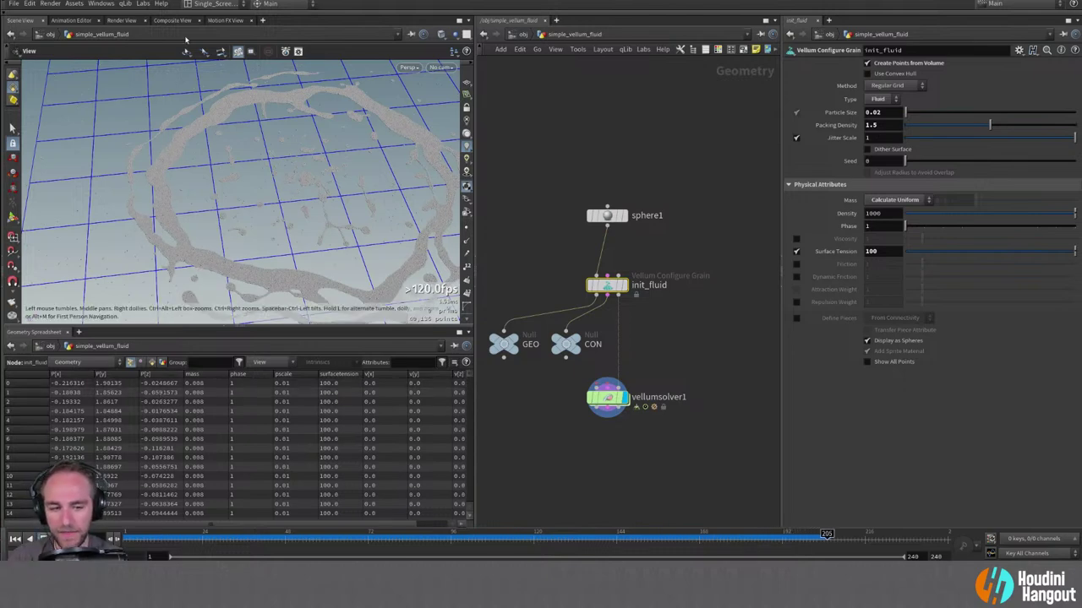
pyautogui.scroll(10, 176, 222)
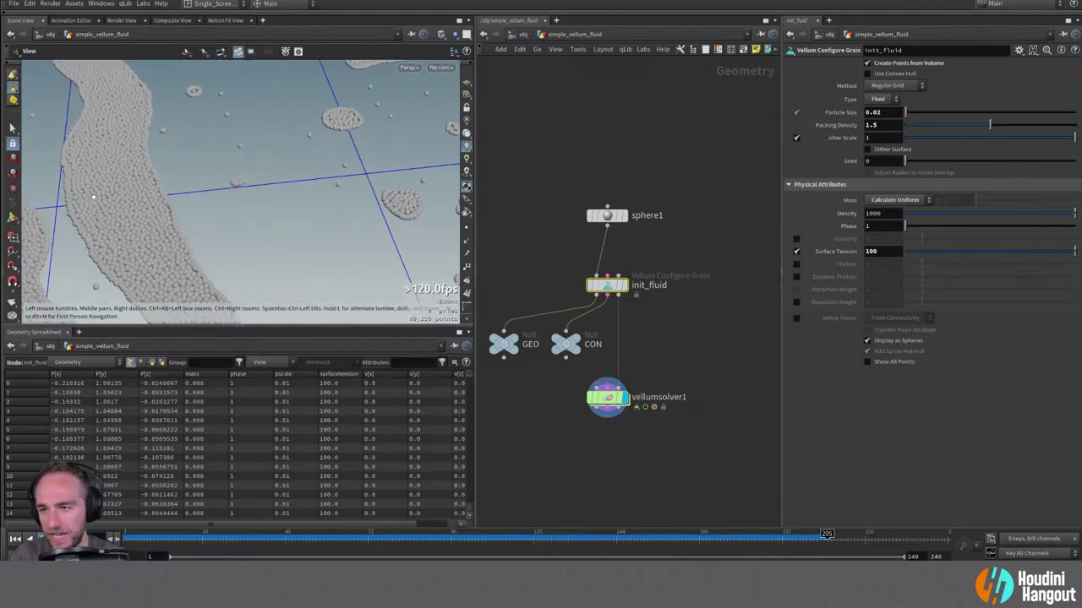
pyautogui.moveTo(94, 196); pyautogui.dragTo(246, 179)
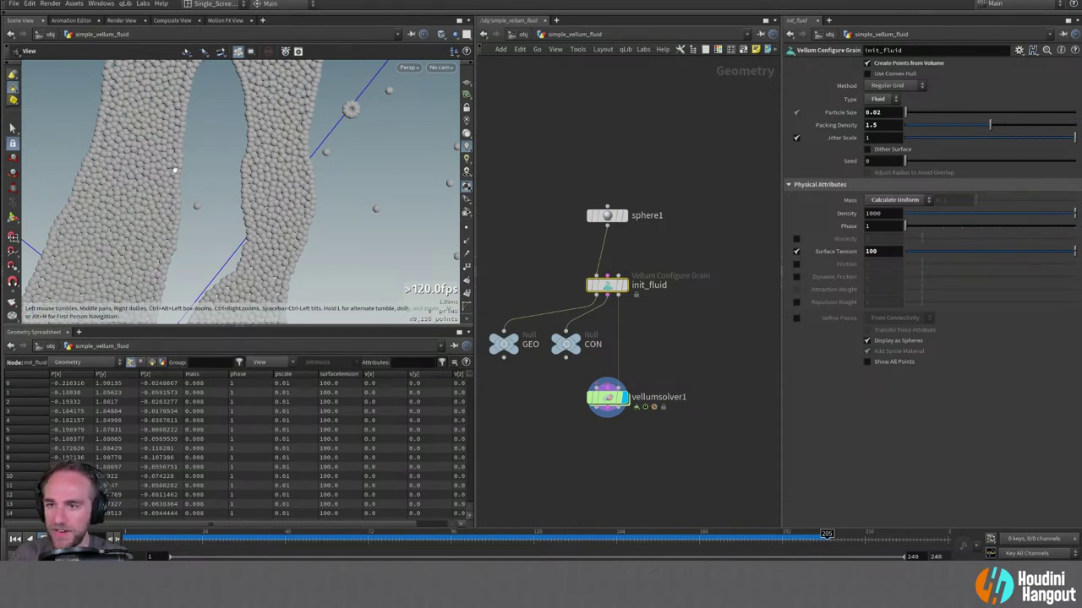
pyautogui.moveTo(175, 170); pyautogui.dragTo(185, 111)
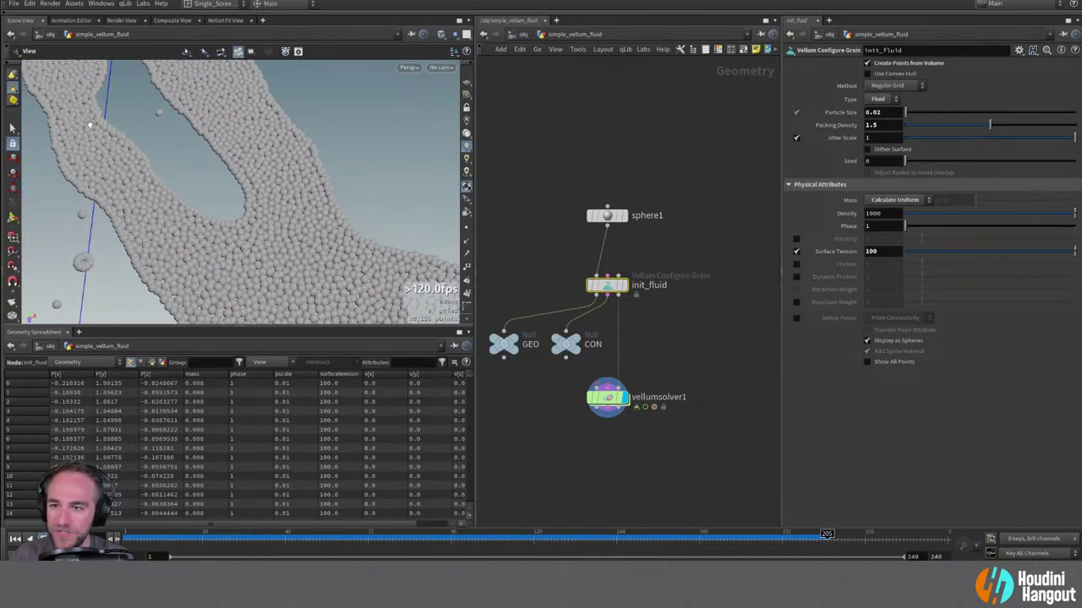
pyautogui.scroll(-3, 99, 161)
pyautogui.moveTo(99, 162); pyautogui.dragTo(323, 151)
pyautogui.scroll(3, 338, 209)
pyautogui.scroll(2, 362, 188)
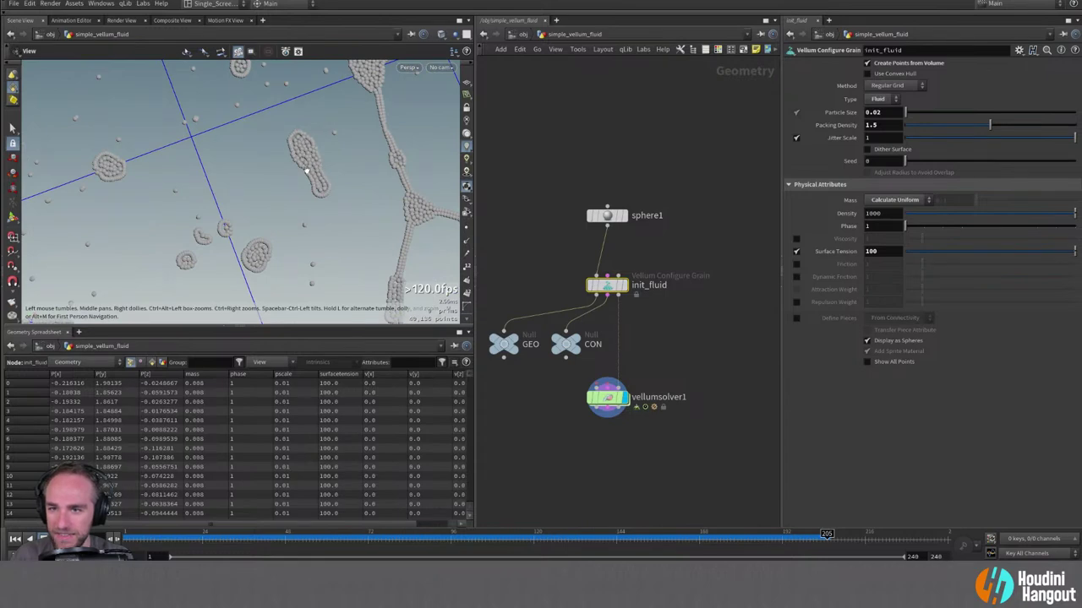
pyautogui.scroll(-6, 298, 169)
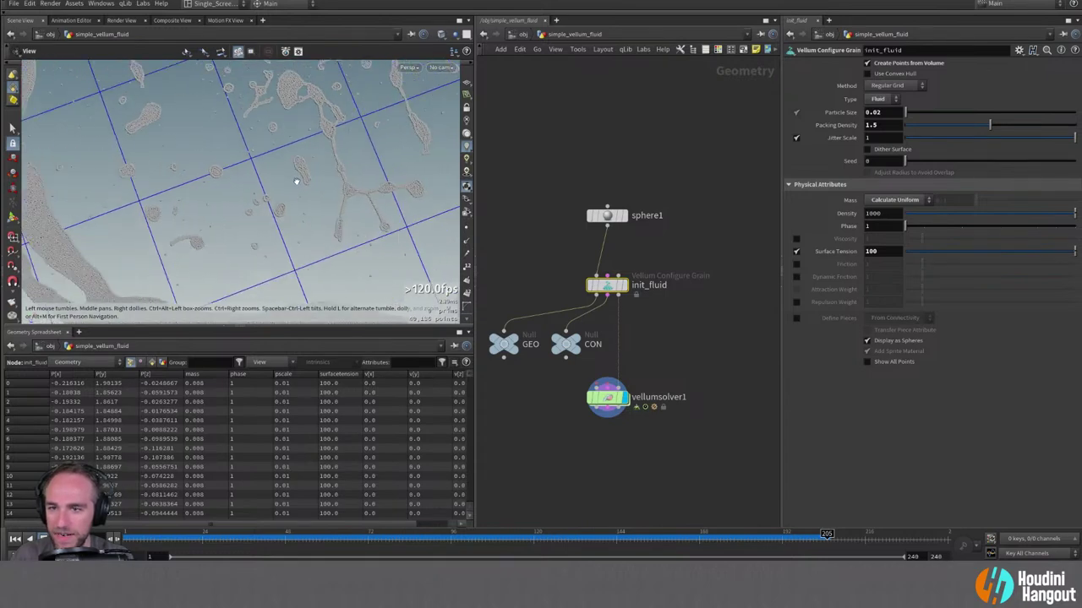
pyautogui.moveTo(296, 184); pyautogui.dragTo(265, 184)
pyautogui.scroll(-3, 254, 209)
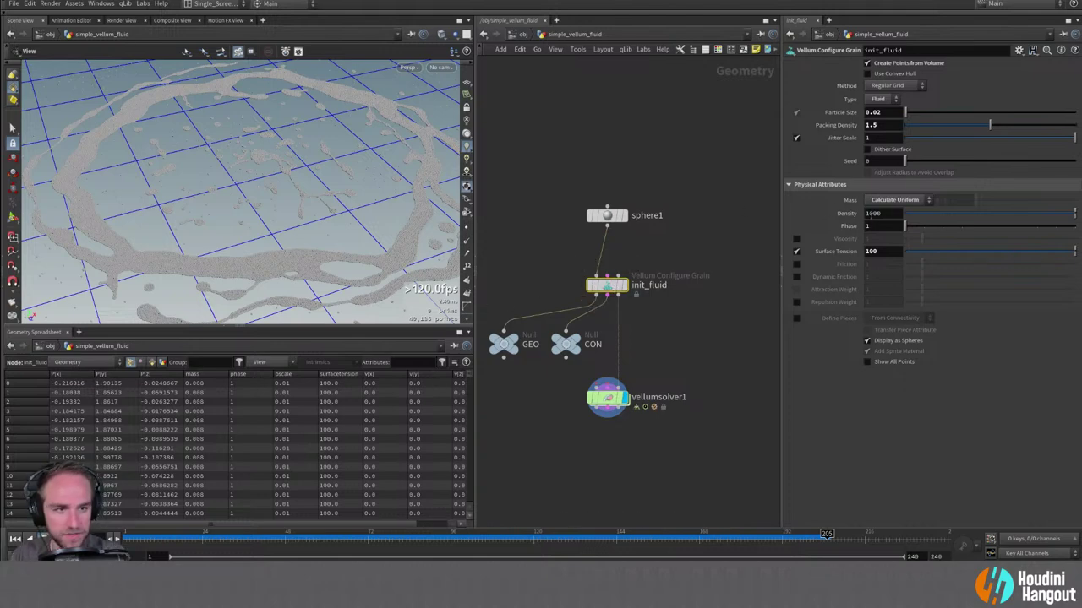
# Set init_fluid's Surface Tension to 20, replay the splash, and rewind to frame 1.
pyautogui.click(879, 250)
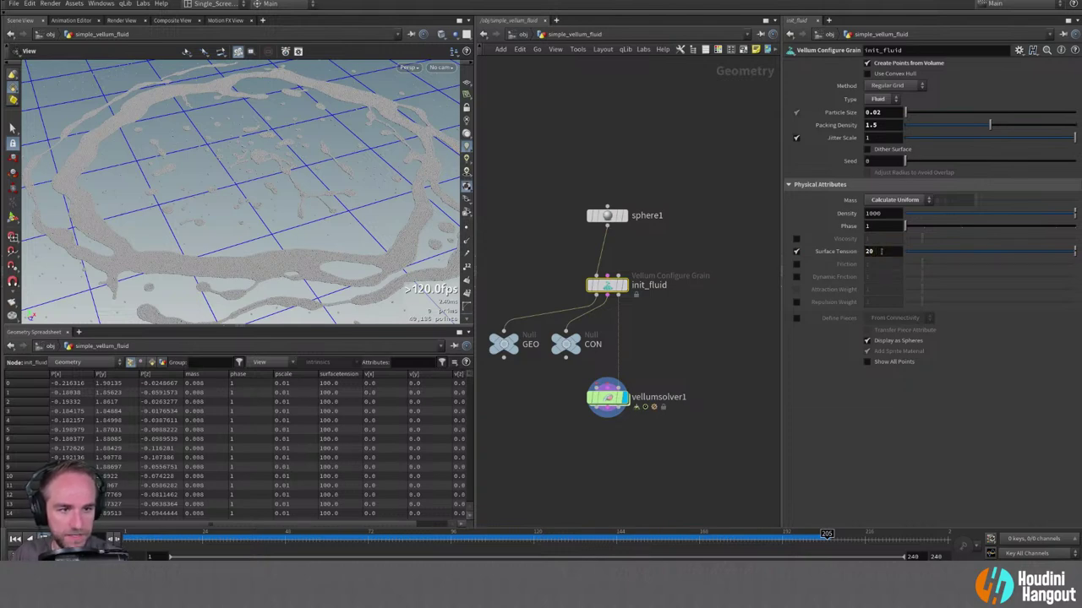
pyautogui.write('20')
pyautogui.press('Return')
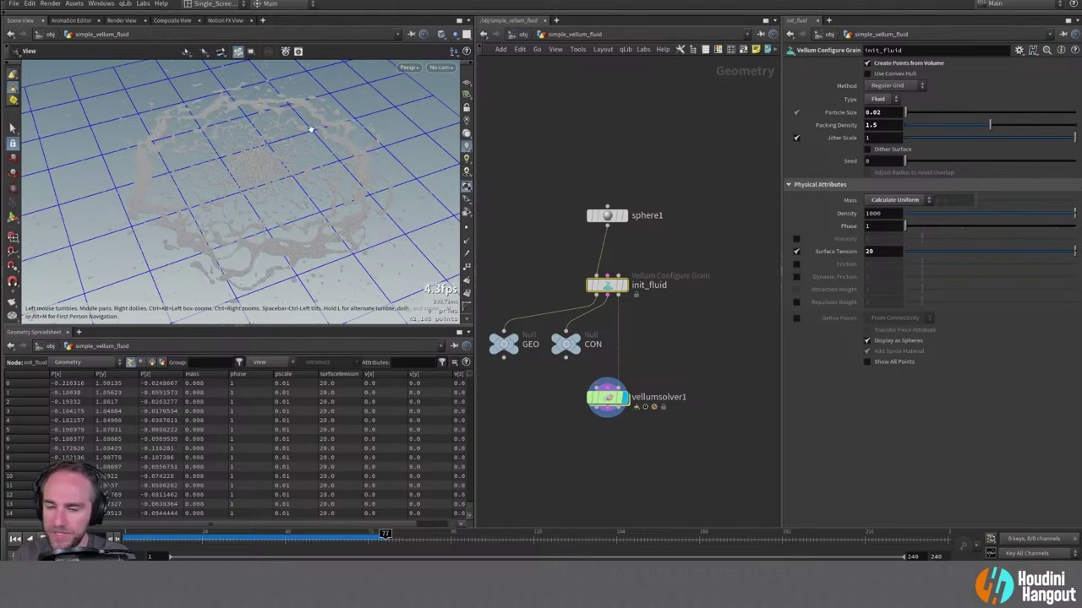
pyautogui.moveTo(249, 149); pyautogui.dragTo(261, 150, button='right')
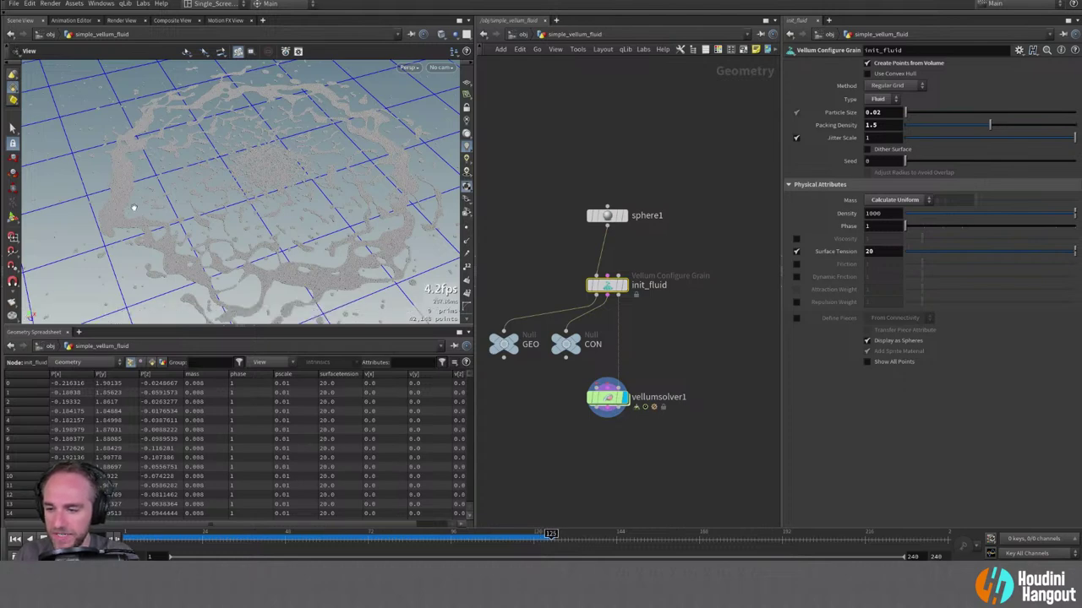
pyautogui.hotkey('ctrl', 'Up')
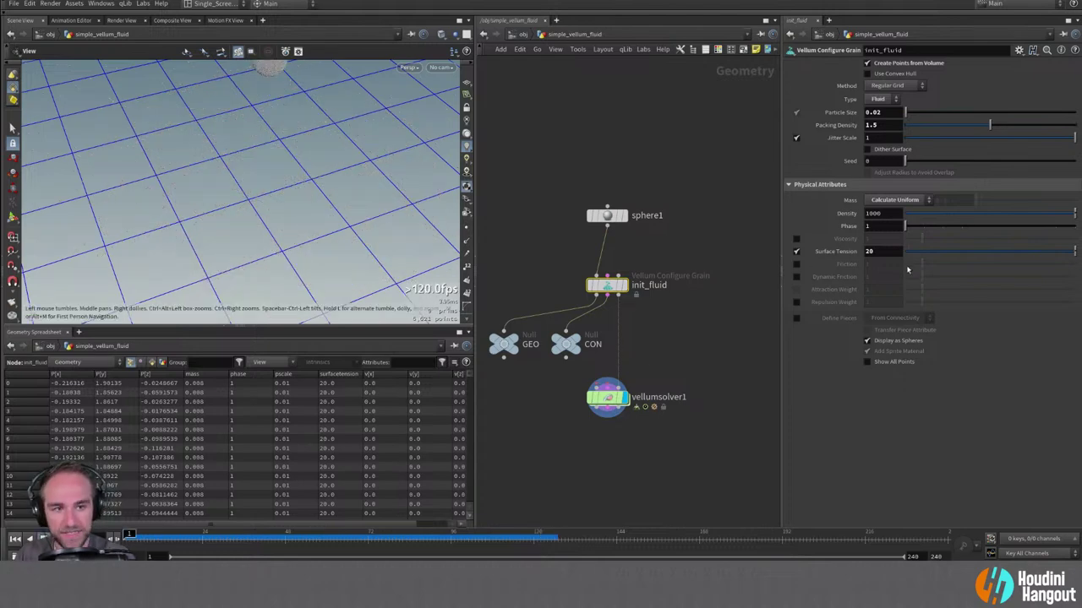
# Switch off init_fluid's surface tension, replay the falling fluid, and rewind to the start.
pyautogui.click(796, 251)
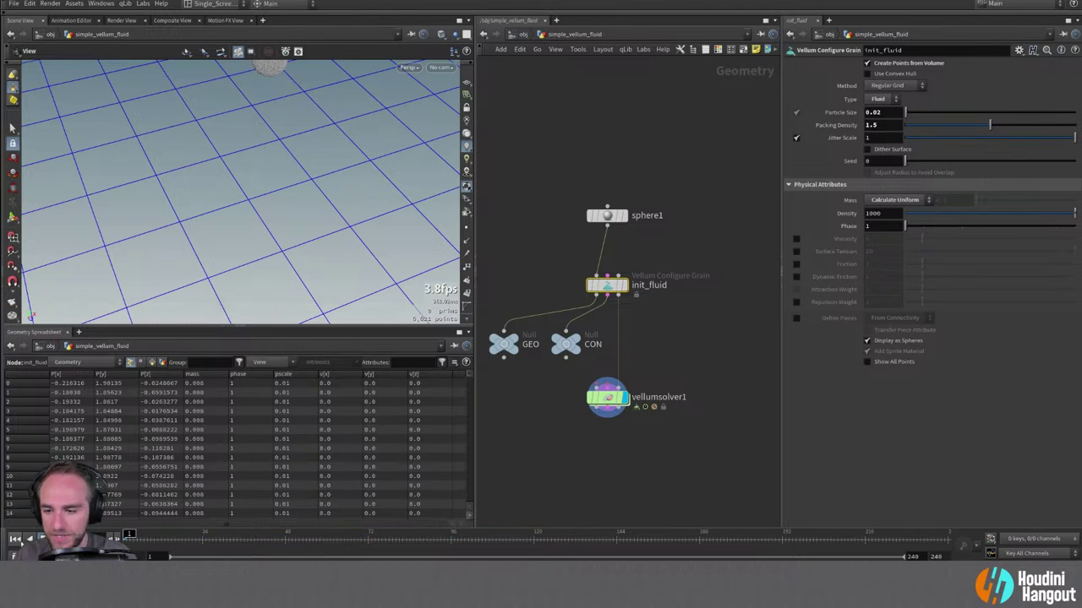
pyautogui.press('Up')
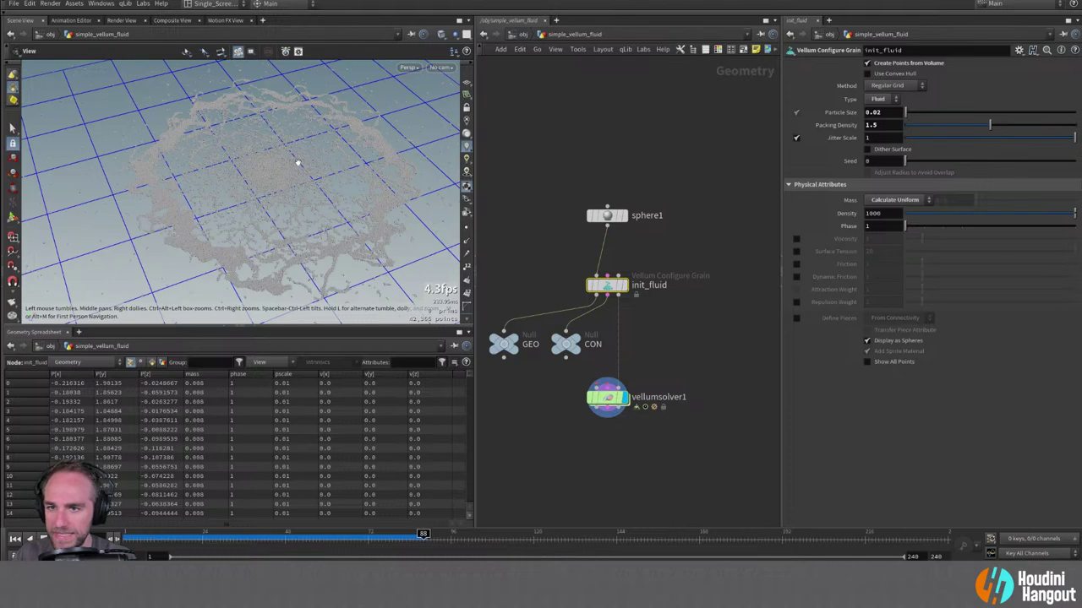
pyautogui.moveTo(298, 162); pyautogui.dragTo(295, 211)
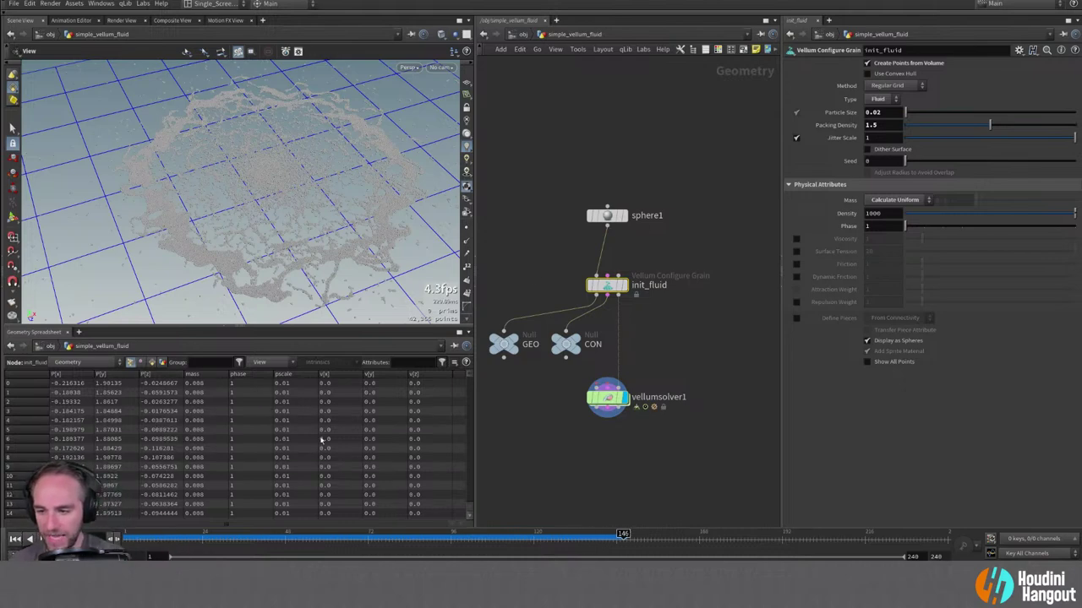
pyautogui.hotkey('ctrl', 'Up')
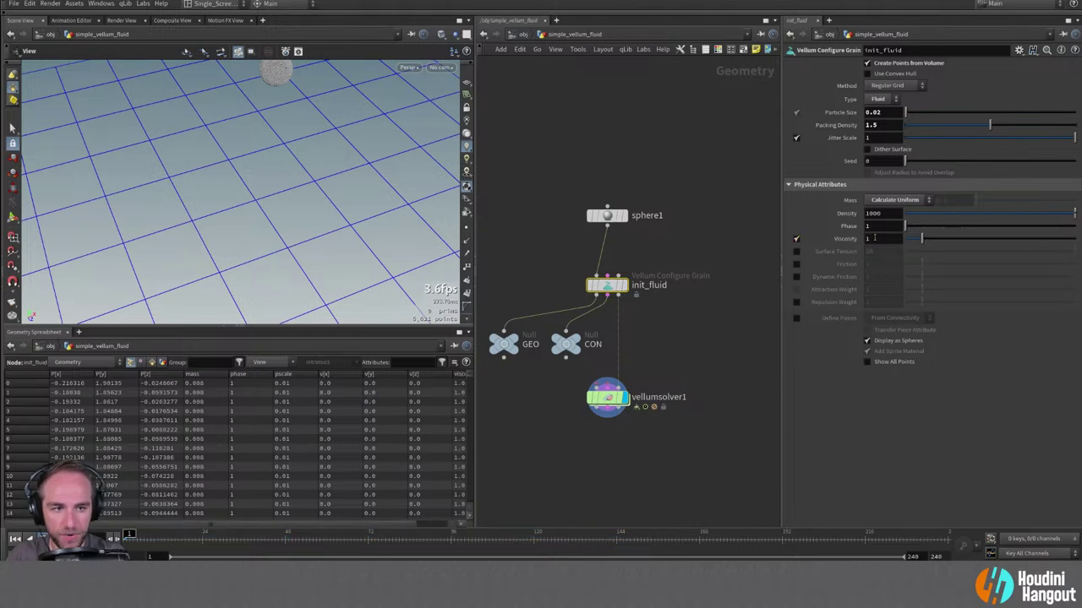
# Set init_fluid's Viscosity to 10, replay the simulation, and rewind to frame 1.
pyautogui.write('10')
pyautogui.press('Return')
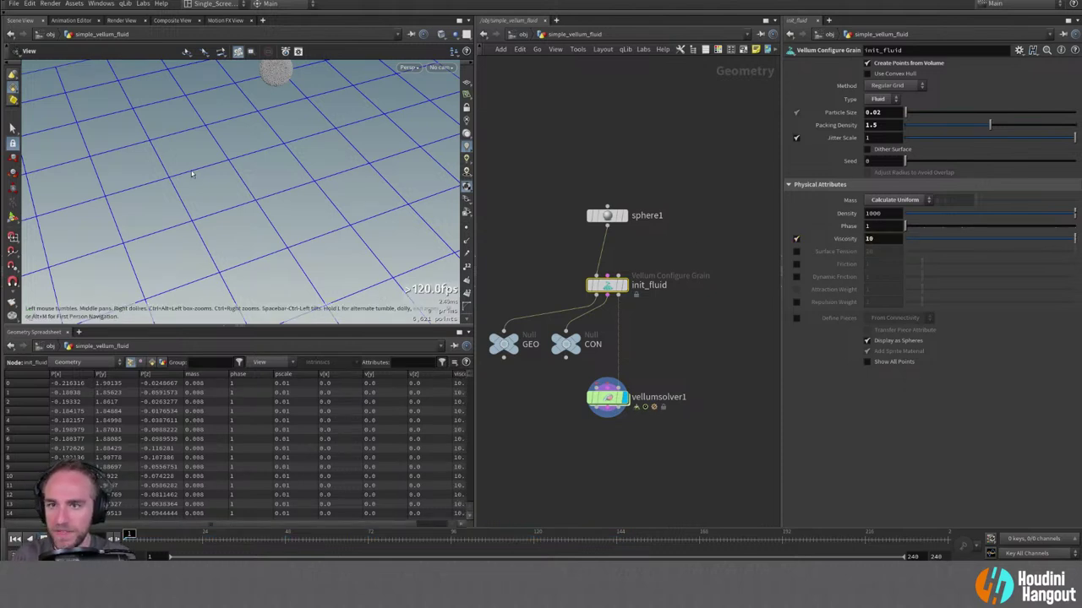
pyautogui.press('Up')
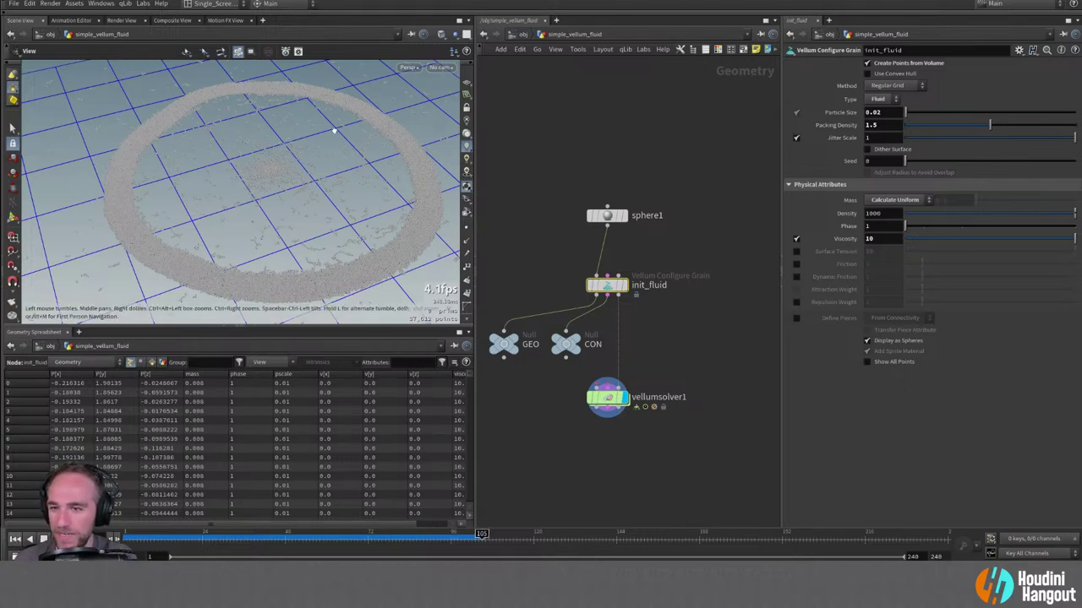
pyautogui.hotkey('ctrl', 'Left')
pyautogui.click(877, 239)
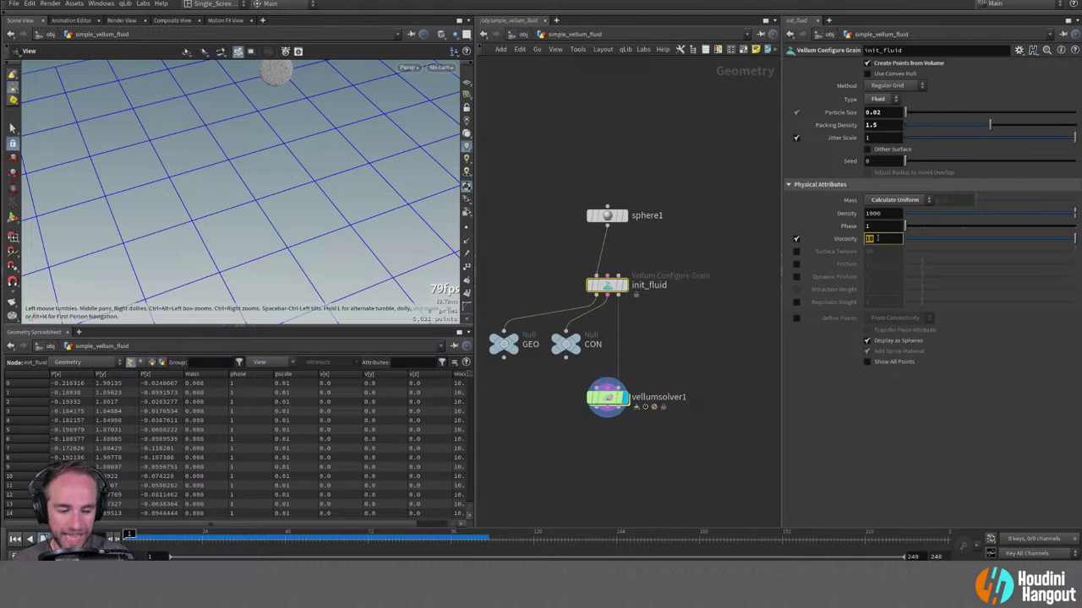
# Change init_fluid's Viscosity from 10 to 100 and replay the simulation.
pyautogui.write('0')
pyautogui.press('Return')
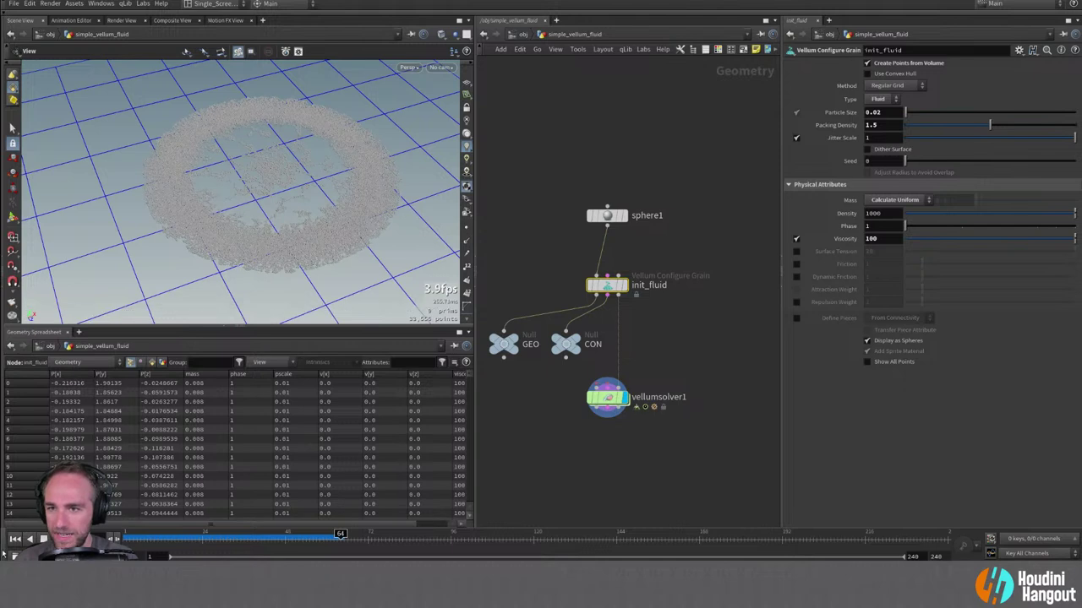
pyautogui.click(879, 239)
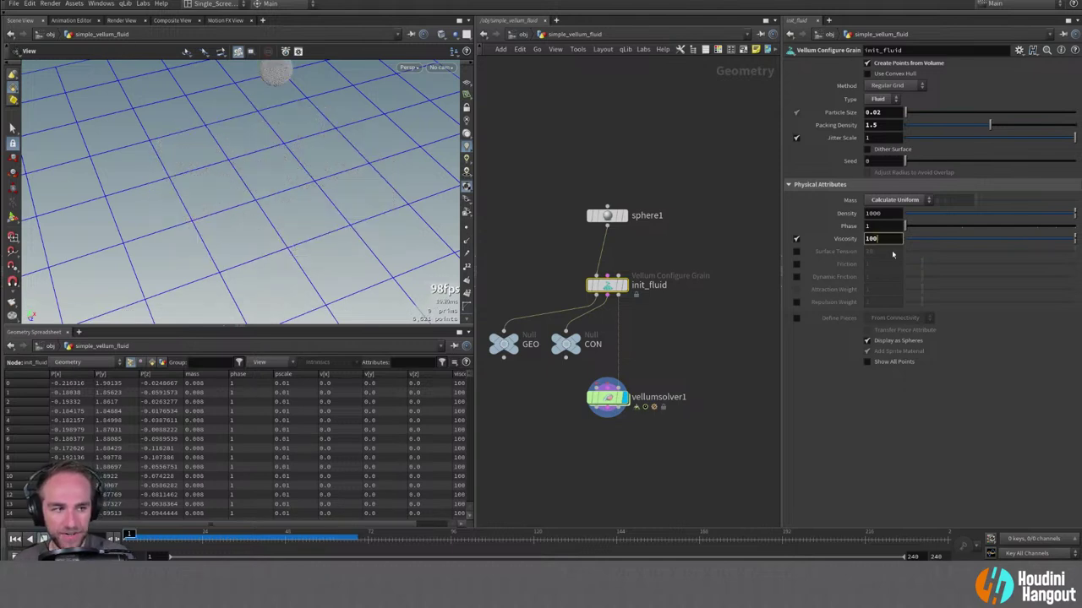
# Set Viscosity to 1000, watch the fluid mound, rewind, and re-enable Surface Tension at 20.
pyautogui.write('0')
pyautogui.press('Return')
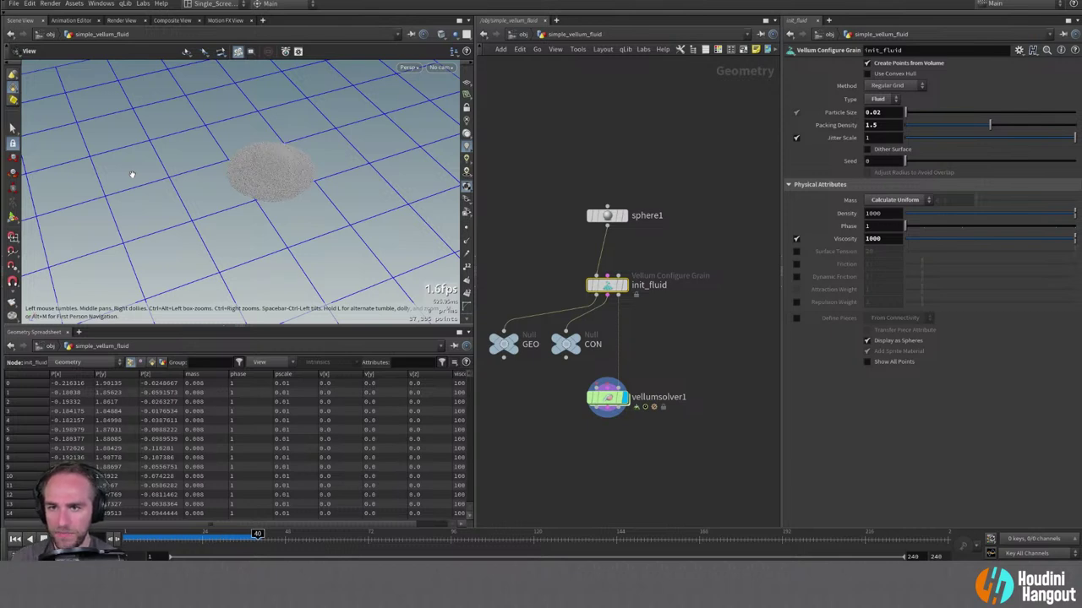
pyautogui.moveTo(297, 160); pyautogui.dragTo(329, 134)
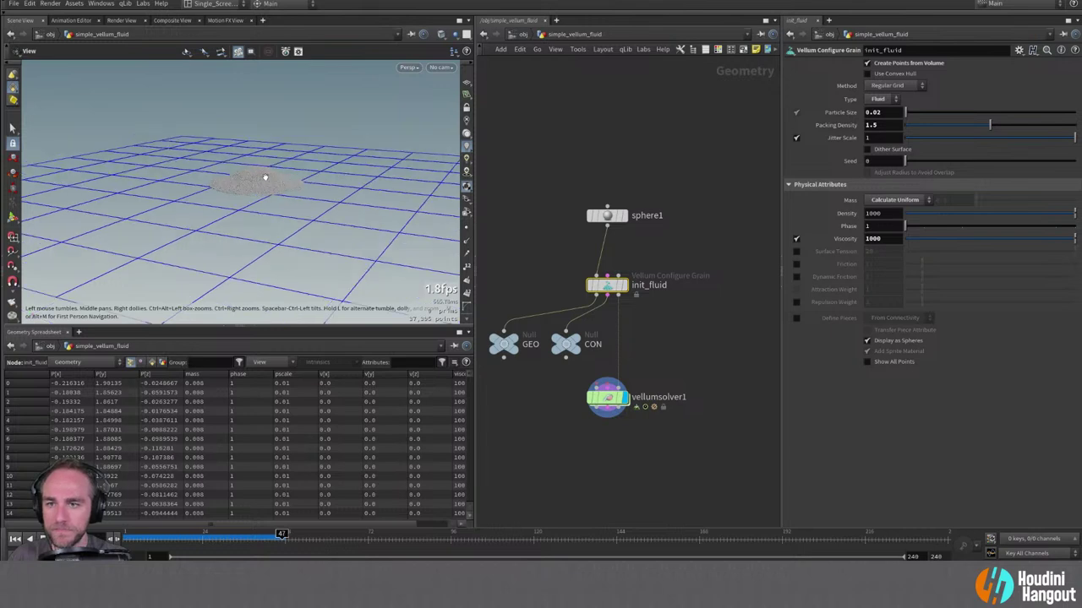
pyautogui.moveTo(248, 175); pyautogui.dragTo(420, 166, button='right')
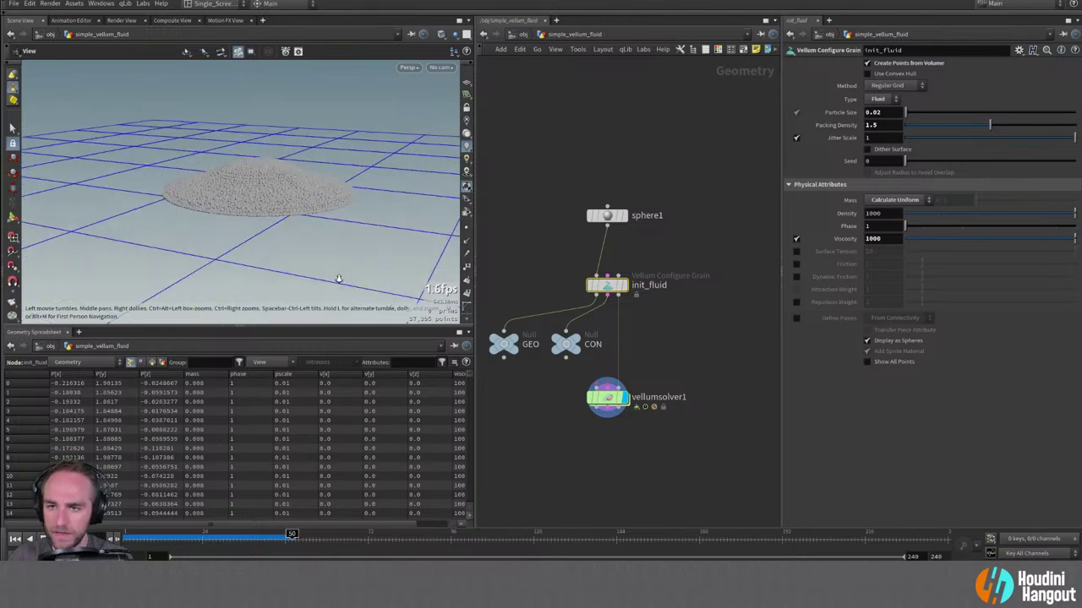
pyautogui.scroll(3, 338, 279)
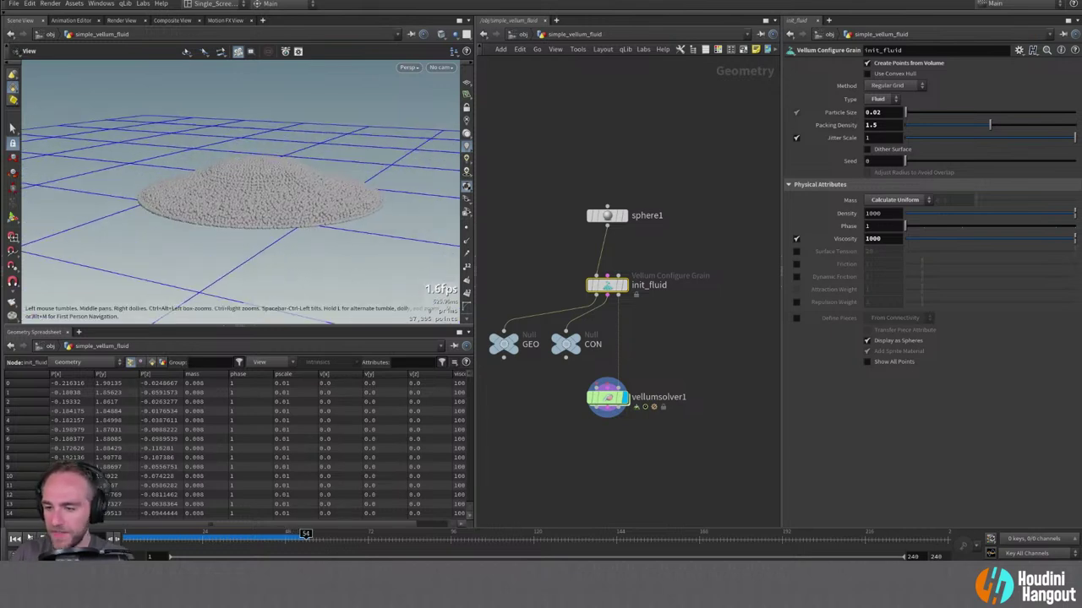
pyautogui.hotkey('ctrl', 'Up')
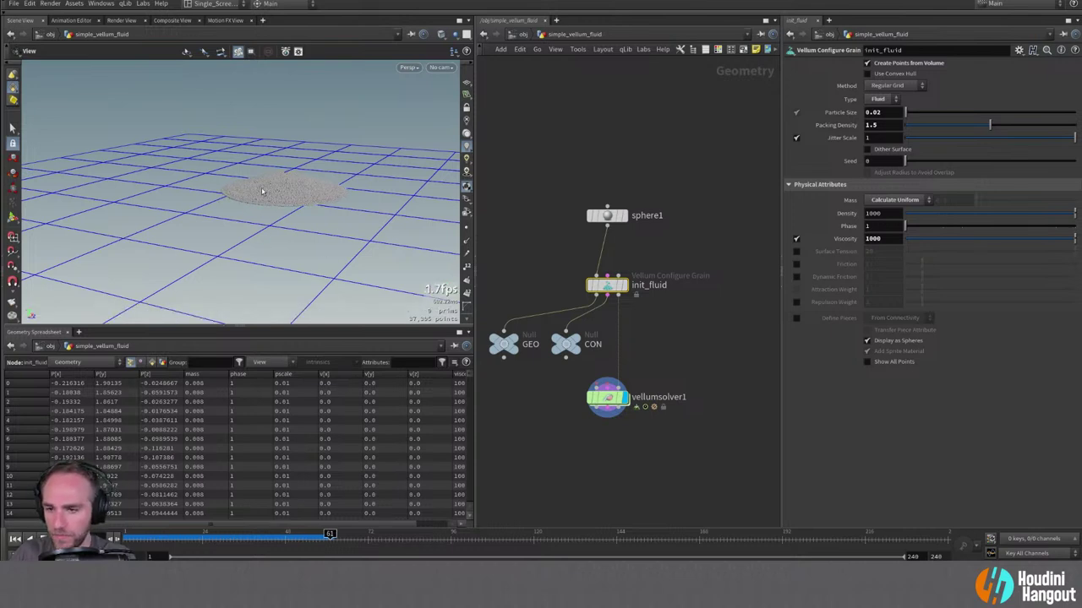
pyautogui.hotkey('ctrl', 'Up')
pyautogui.click(795, 252)
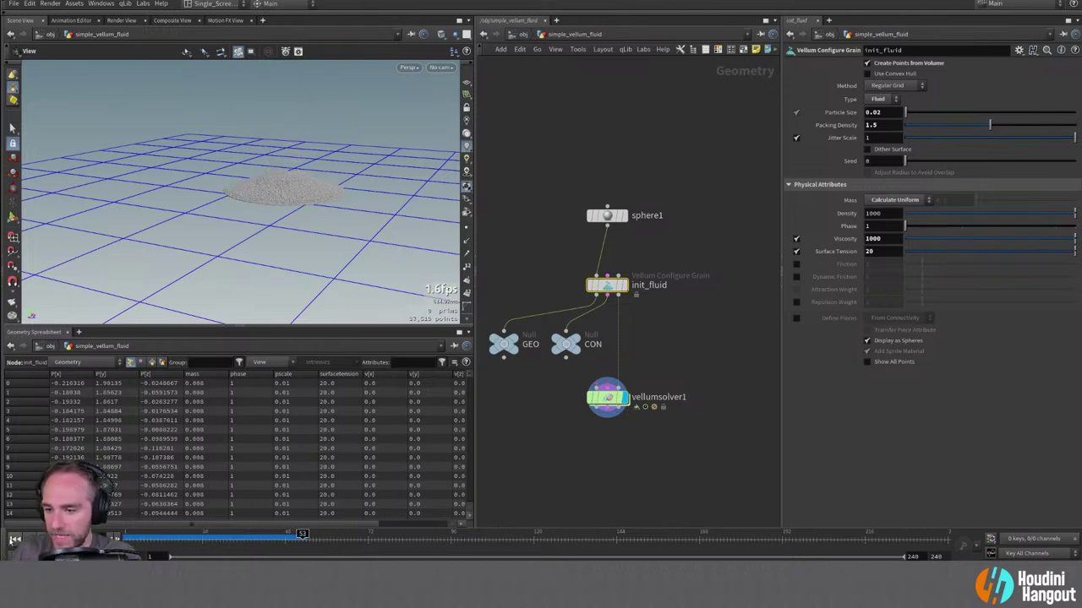
# Reset init_fluid's viscosity to its default and move vellumsolver1 lower in the network.
pyautogui.moveTo(302, 189); pyautogui.dragTo(279, 208)
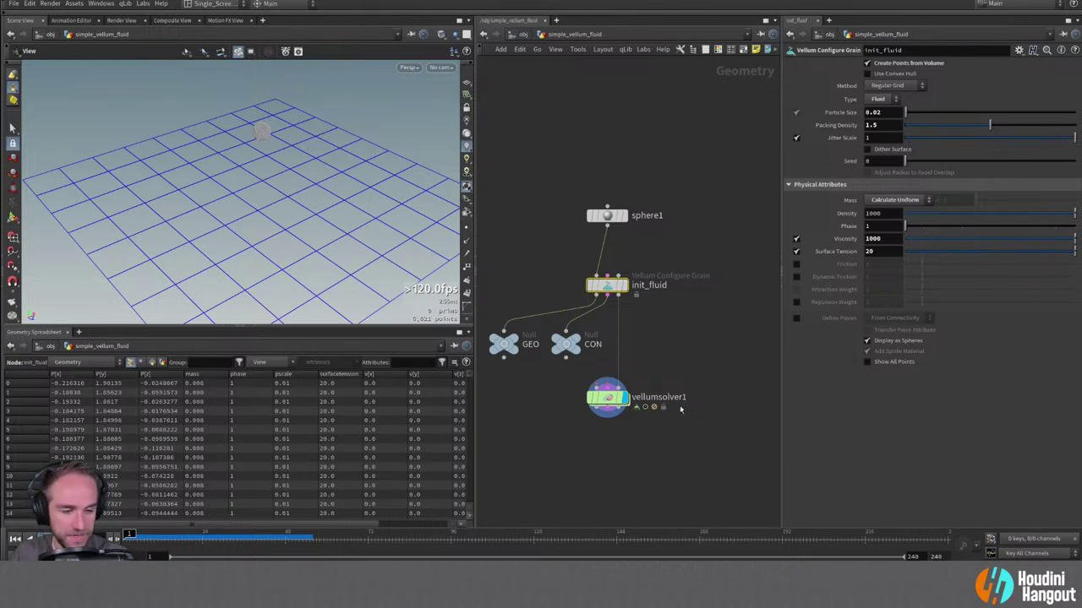
pyautogui.keyDown('ctrl'); pyautogui.middleClick(845, 240); pyautogui.keyUp('ctrl')
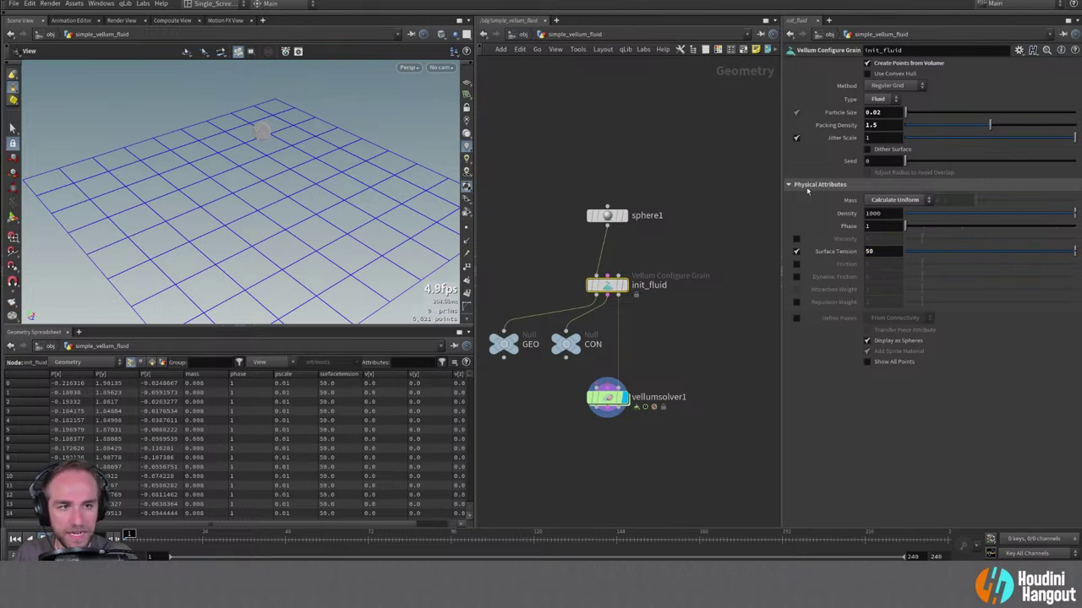
pyautogui.moveTo(607, 397); pyautogui.dragTo(607, 413)
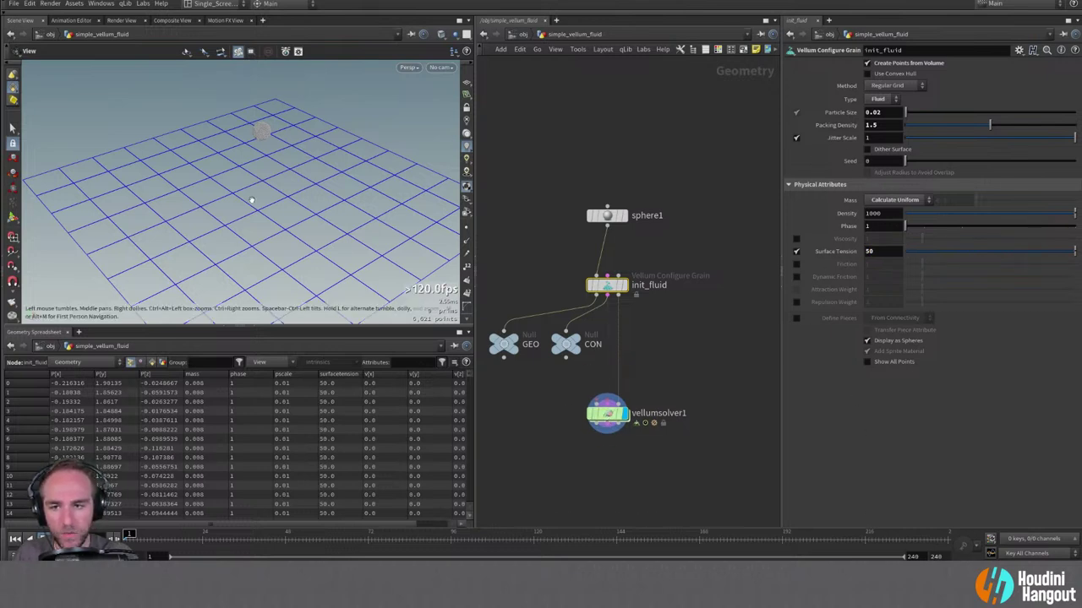
pyautogui.moveTo(252, 198); pyautogui.dragTo(269, 211)
# Add a Box node (box1), display it, and template init_fluid's sphere as a ghosted reference.
pyautogui.click(607, 413)
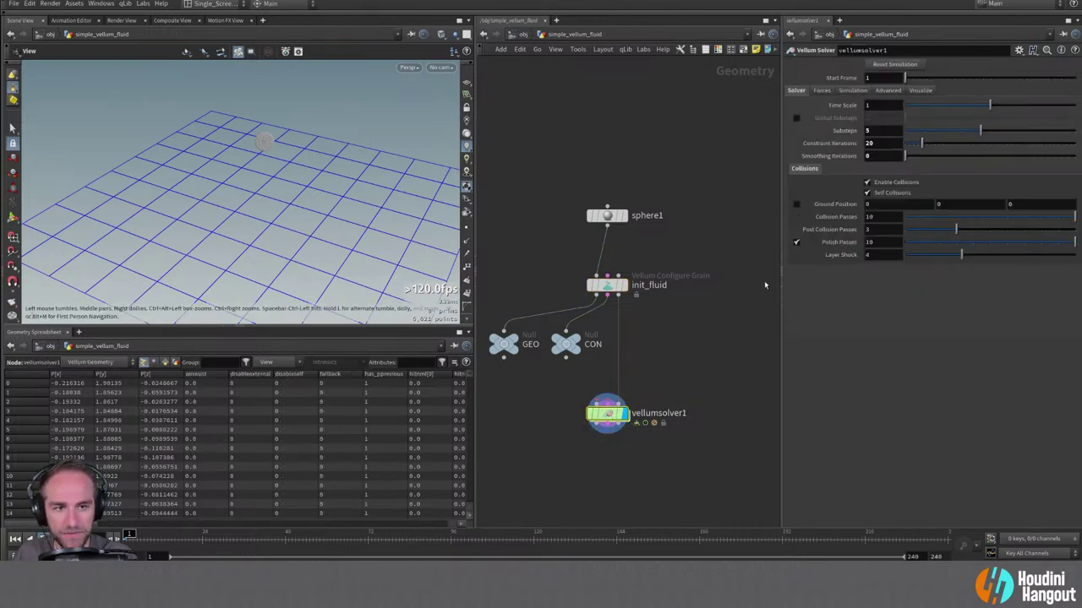
pyautogui.scroll(-2, 668, 342)
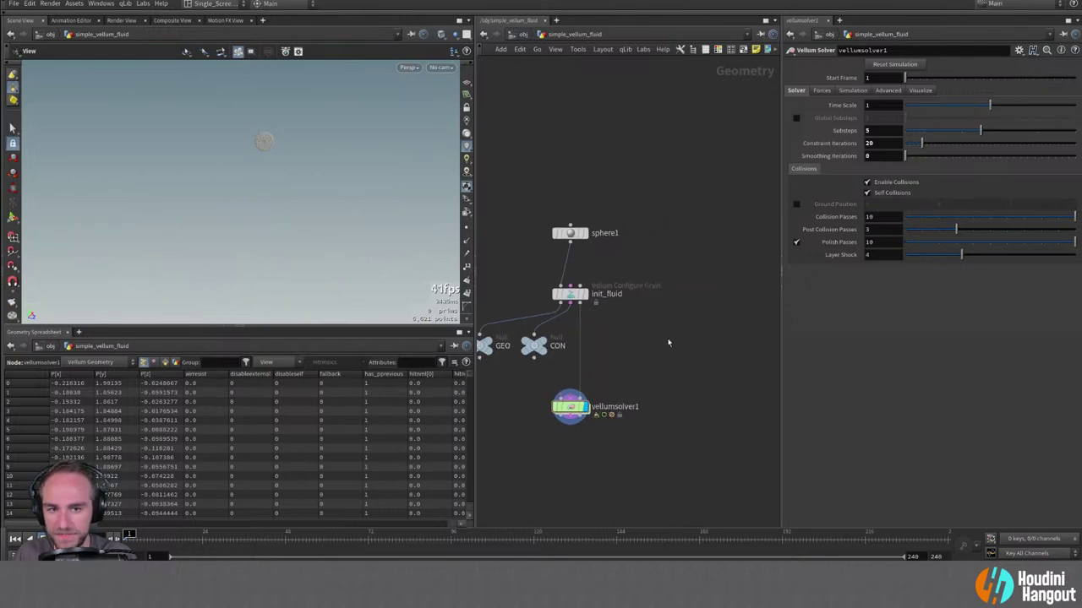
pyautogui.press('Tab')
pyautogui.press('Return')
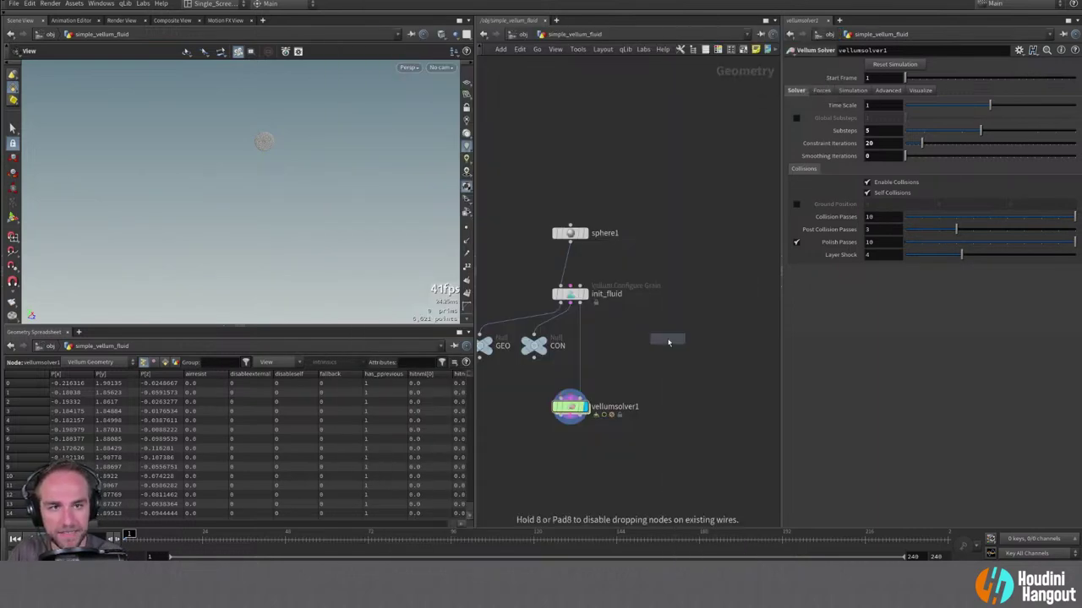
pyautogui.click(686, 287)
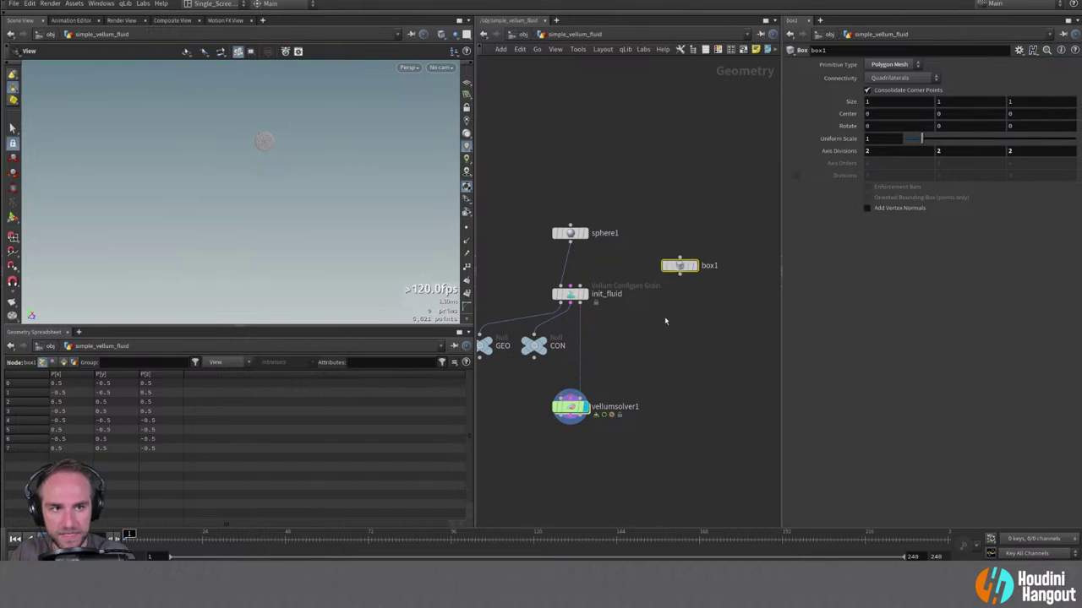
pyautogui.click(694, 265)
pyautogui.click(589, 311)
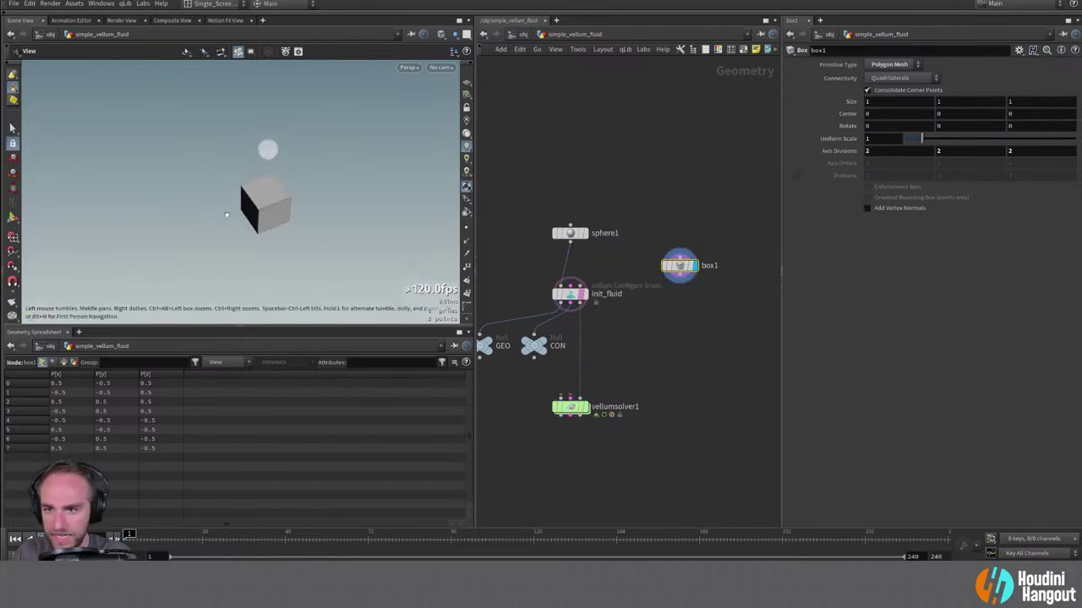
# Try the box handles and the select and delete tools on the cube in the viewport.
pyautogui.press('Return')
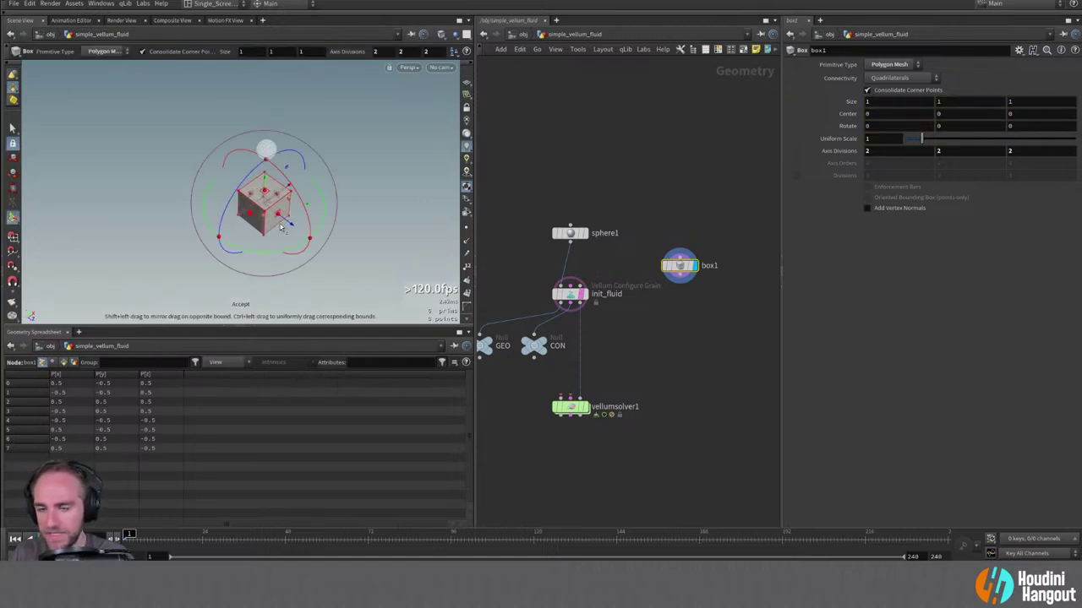
pyautogui.keyDown('alt'); pyautogui.moveTo(265, 200); pyautogui.dragTo(273, 177); pyautogui.keyUp('alt')
pyautogui.press('Escape')
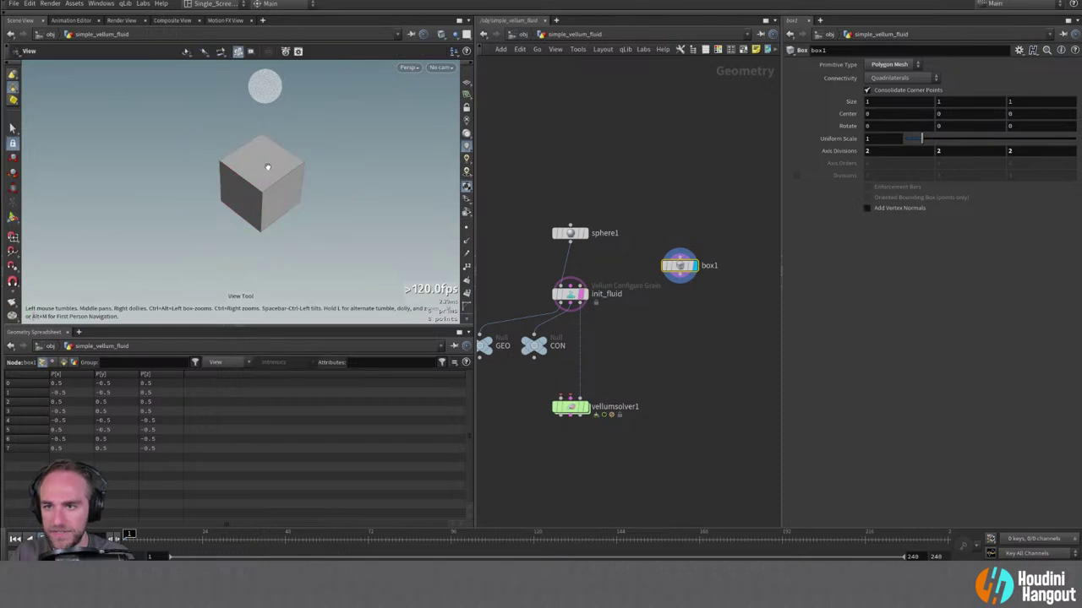
pyautogui.press('s')
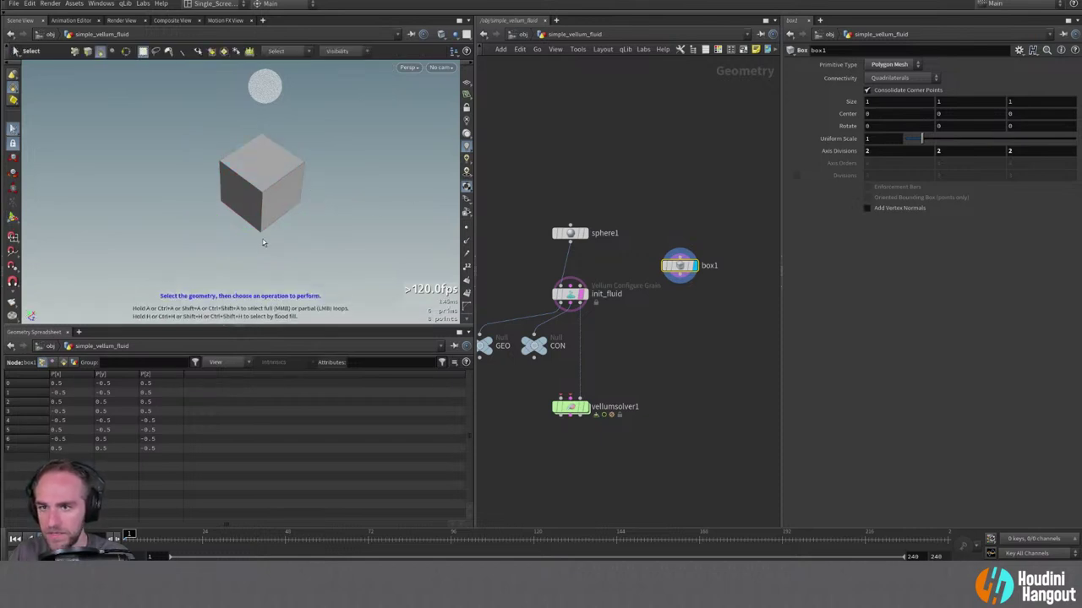
pyautogui.press('Delete')
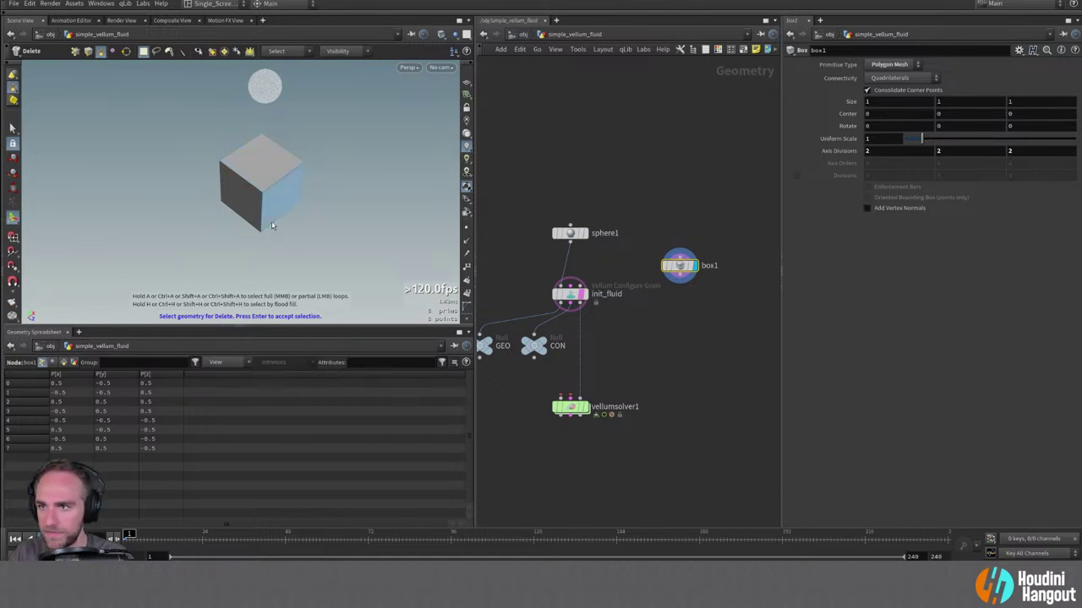
pyautogui.press('Escape')
pyautogui.scroll(2, 279, 164)
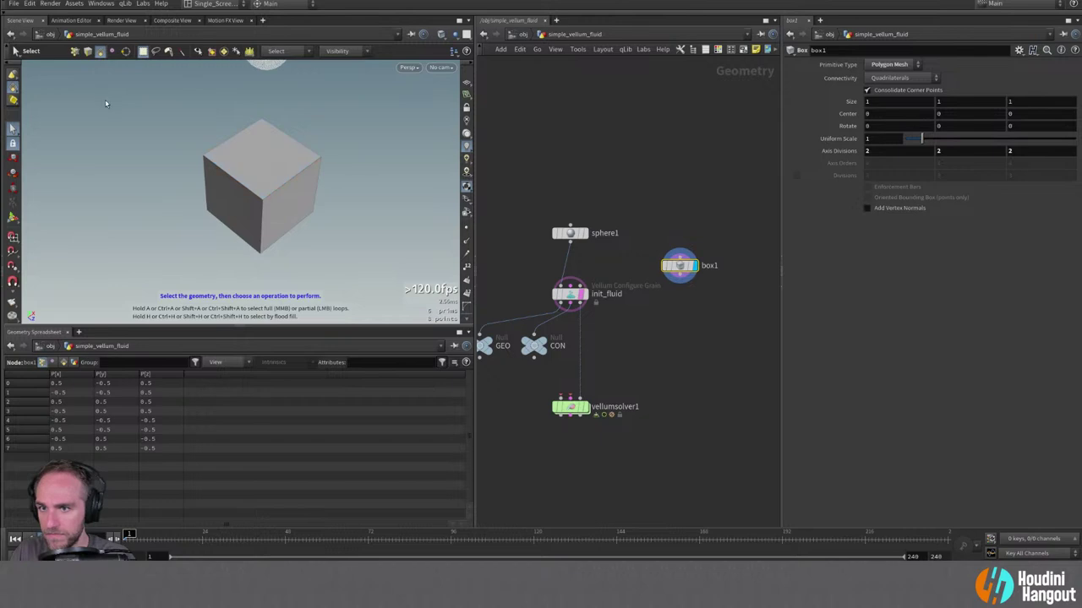
pyautogui.press('Delete')
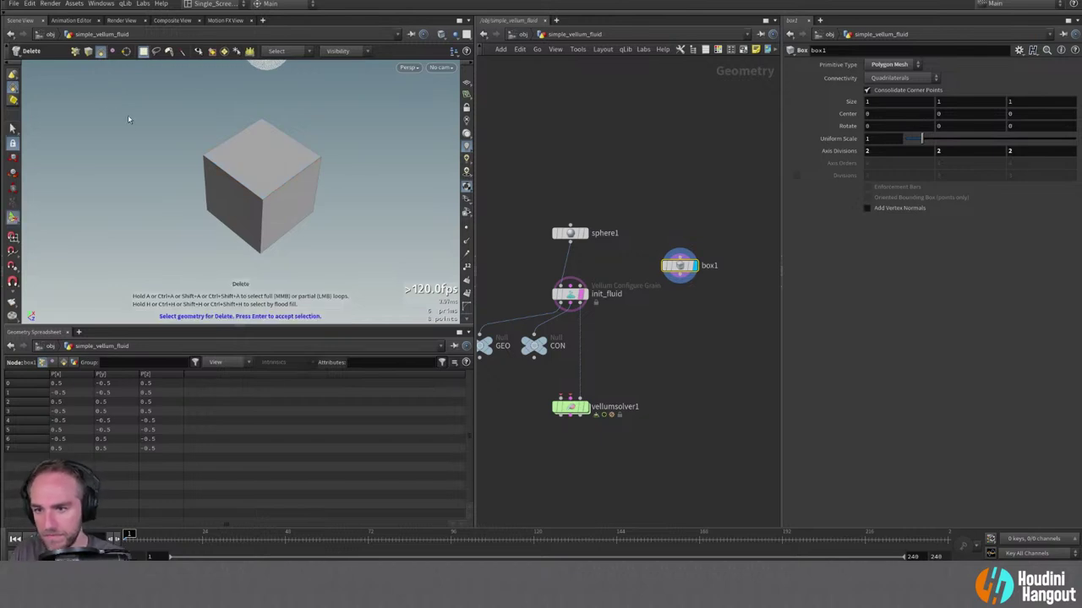
pyautogui.press('Escape')
pyautogui.press('s')
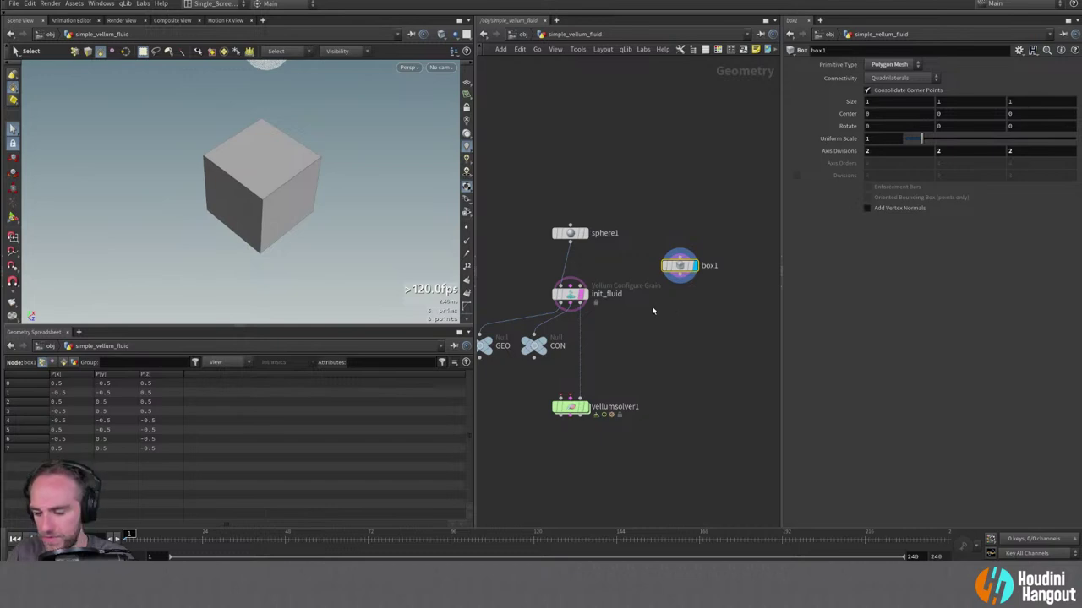
pyautogui.press('Tab')
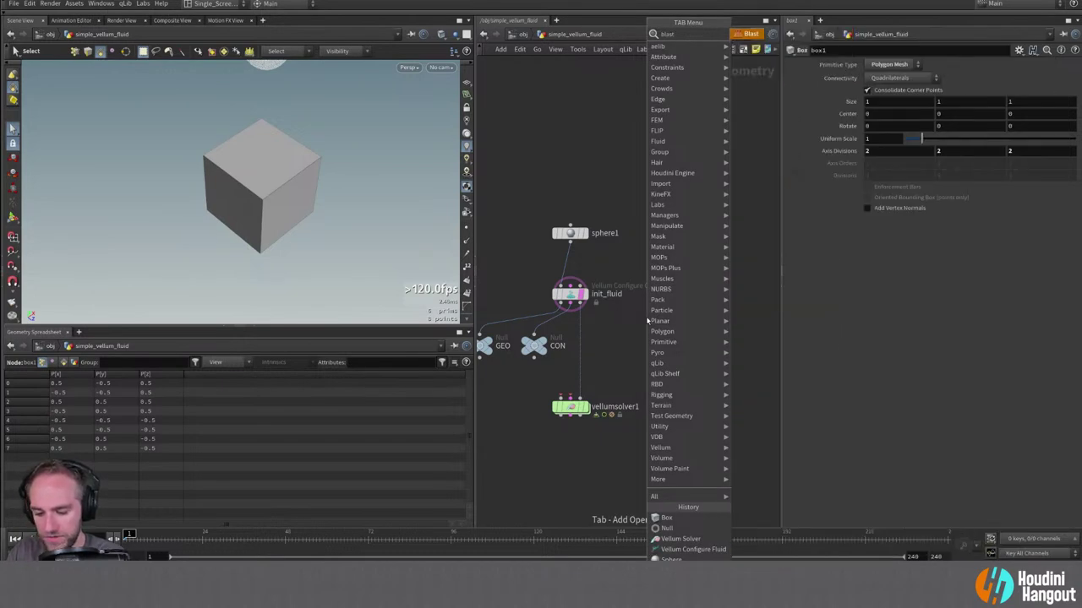
# Add blast1 under box1 and set it to remove the cube's top face.
pyautogui.click(655, 297)
pyautogui.press('Tab')
pyautogui.write('blast')
pyautogui.press('Return')
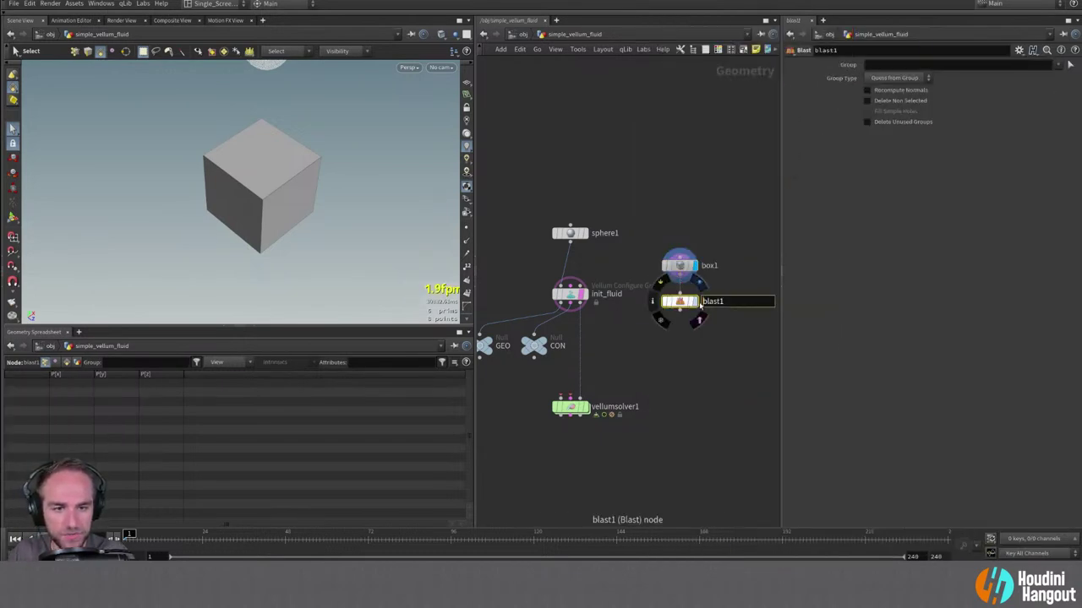
pyautogui.click(712, 301)
pyautogui.click(1068, 66)
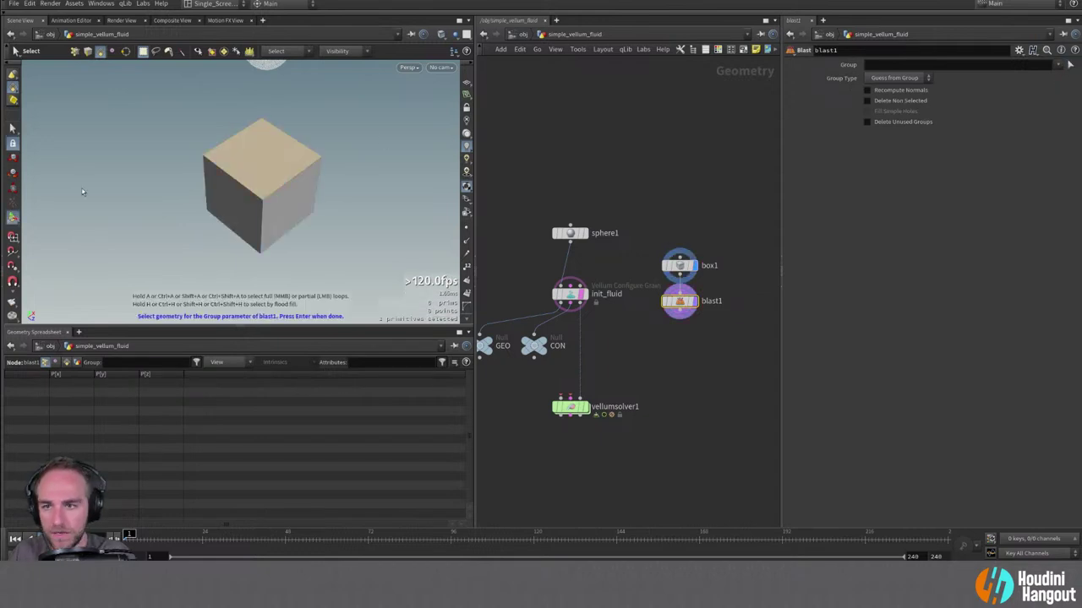
pyautogui.press('Return')
pyautogui.moveTo(225, 234); pyautogui.dragTo(321, 265)
# Attempt adding a thicken node and dismiss the resulting selection-empty error.
pyautogui.press('s')
pyautogui.press('Tab')
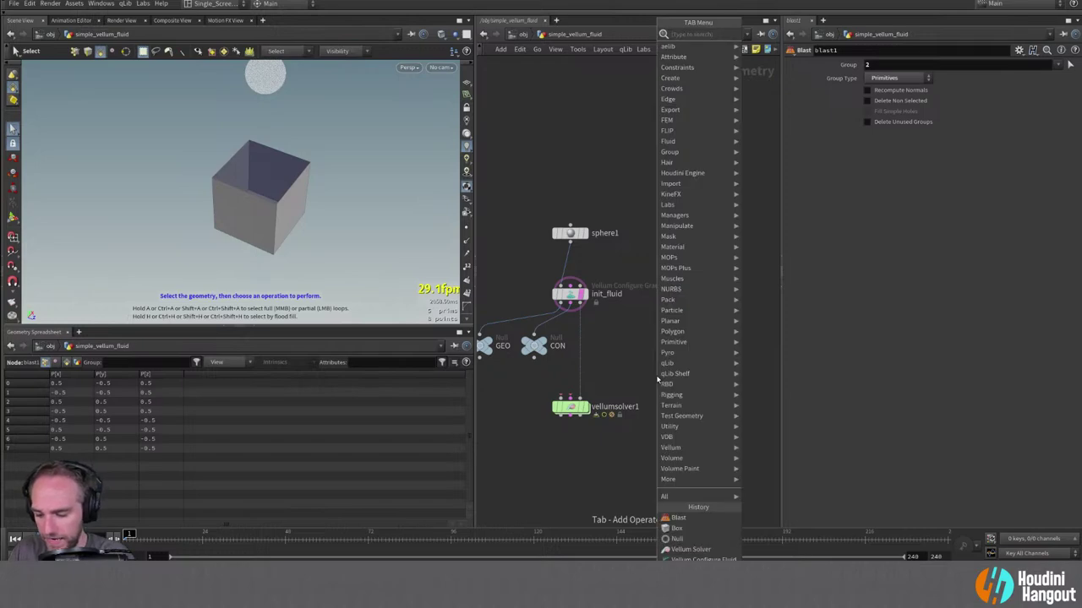
pyautogui.write('thick')
pyautogui.press('Return')
pyautogui.click(653, 288)
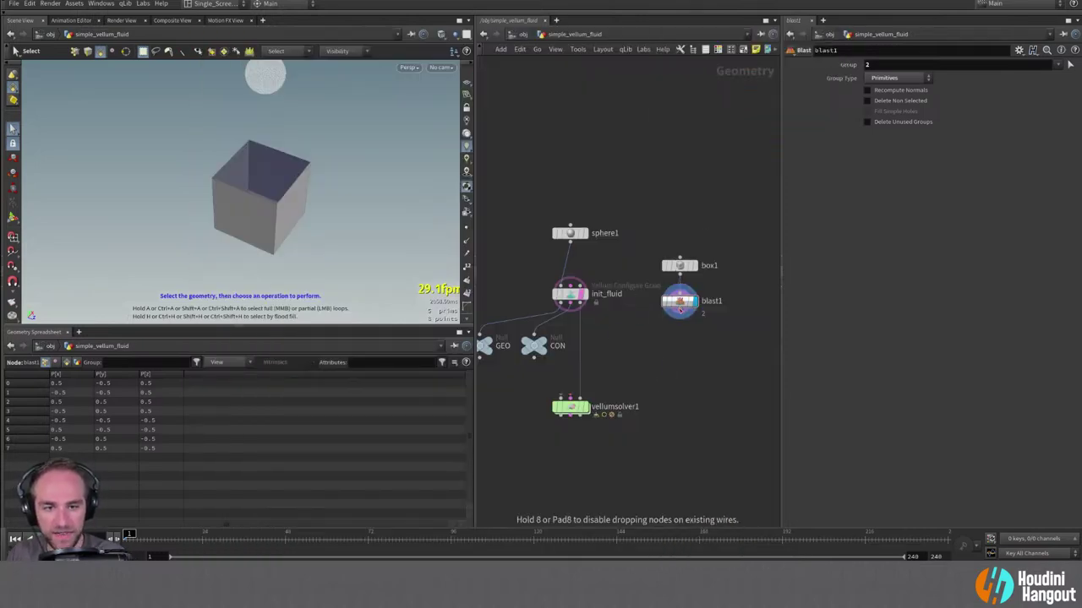
pyautogui.press('Return')
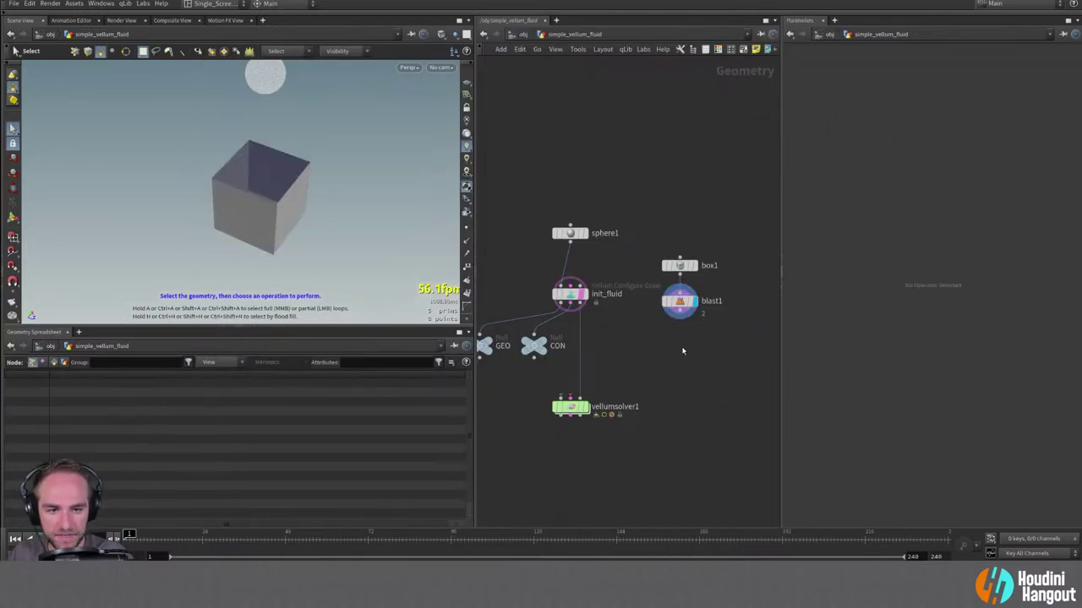
pyautogui.click(569, 294)
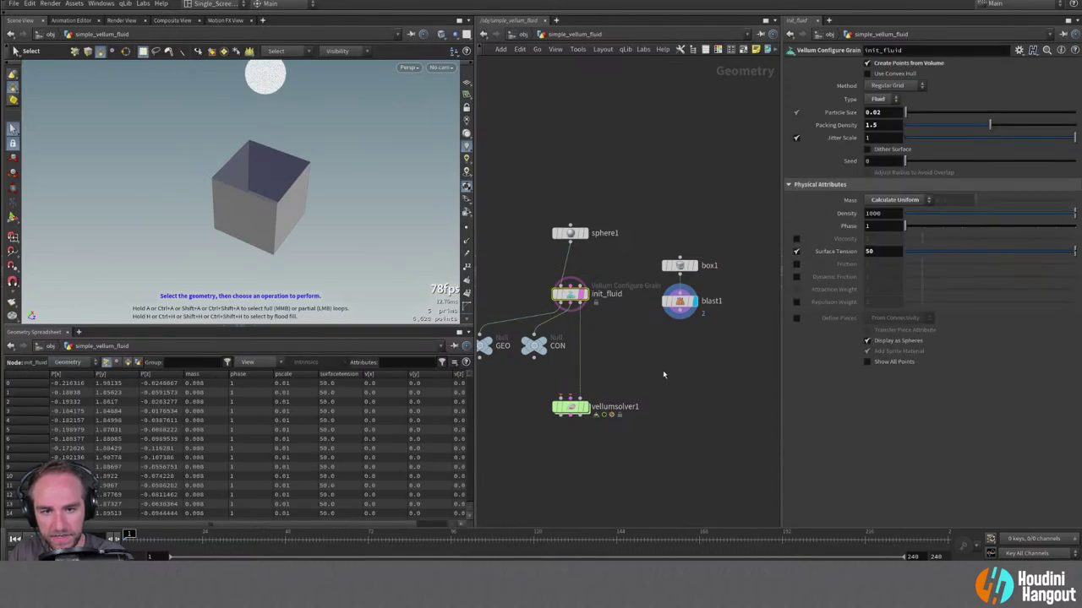
pyautogui.press('Tab')
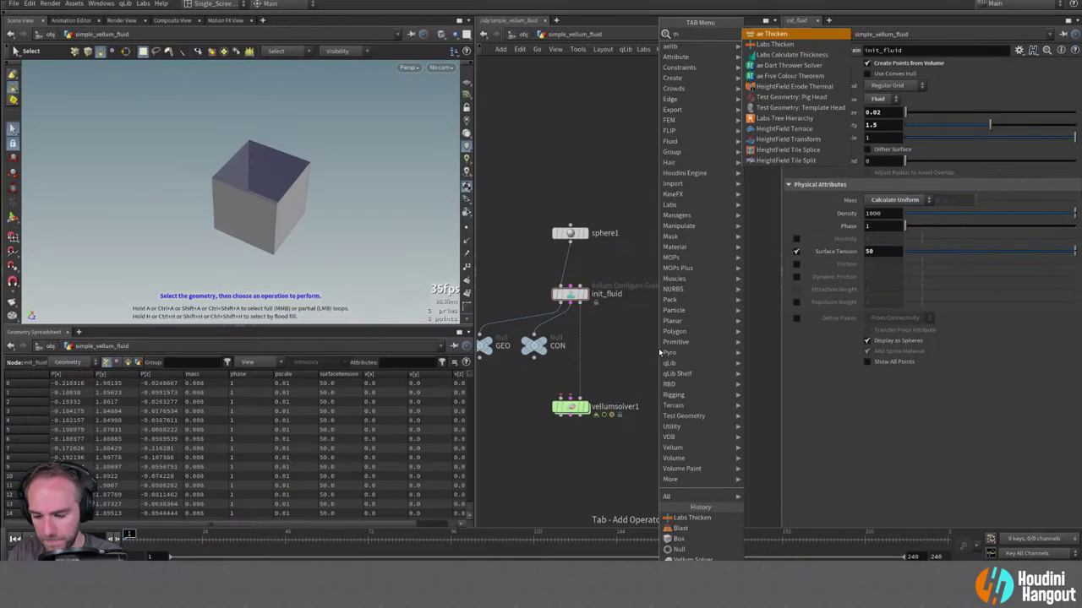
pyautogui.press('Return')
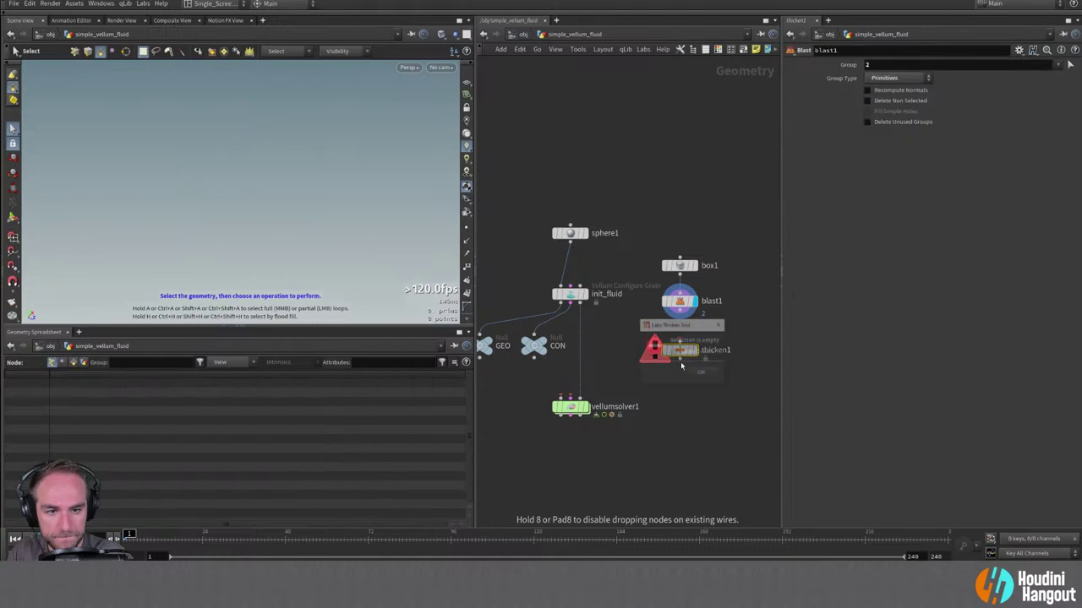
pyautogui.click(674, 351)
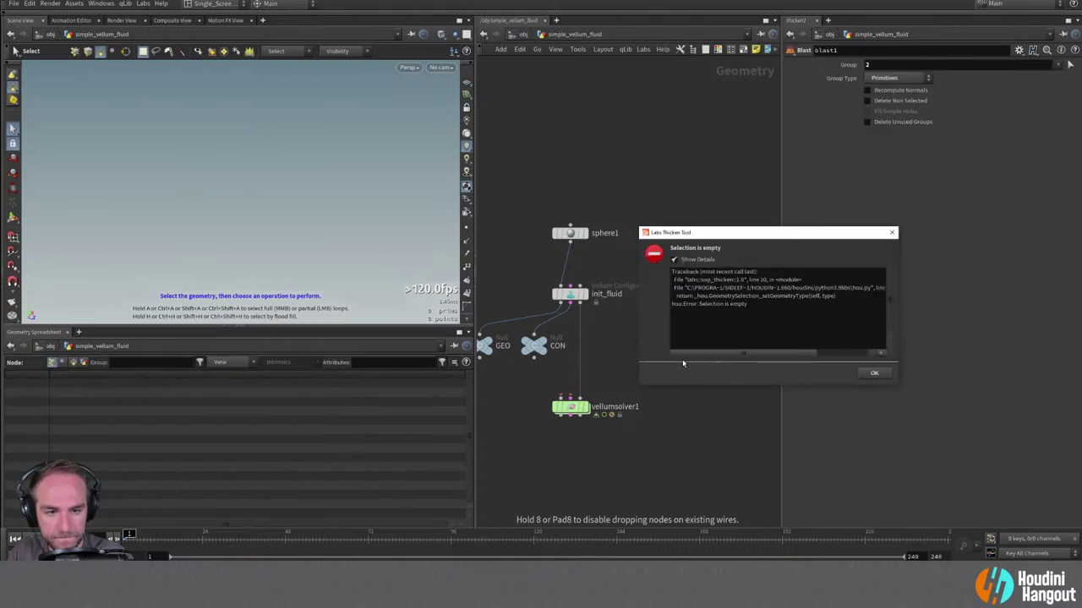
pyautogui.click(874, 374)
pyautogui.press('Escape')
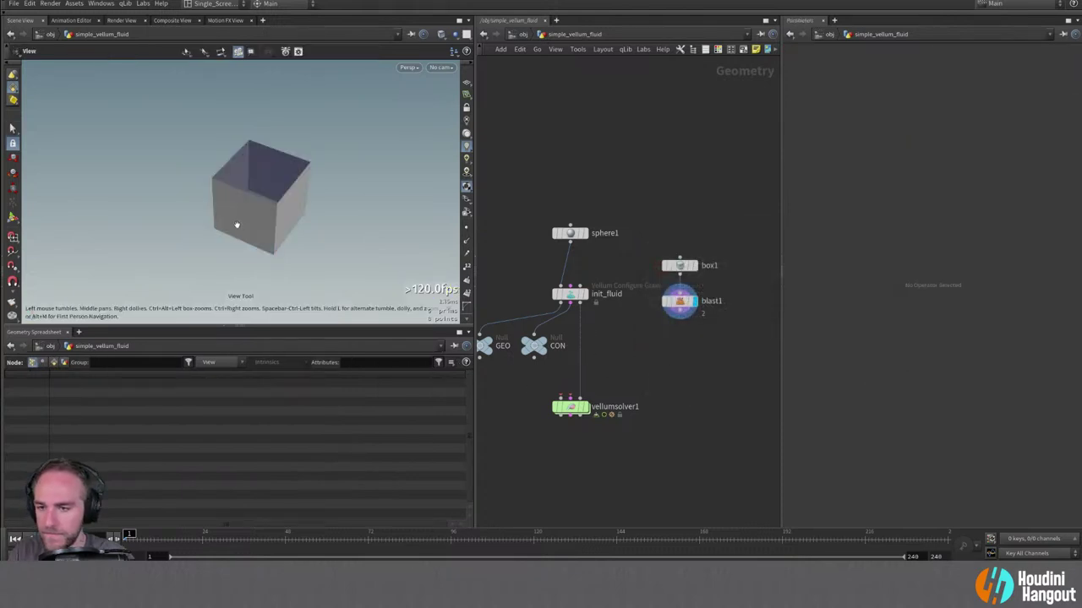
# Add a Labs Thicken node (thicken1) directly below blast1.
pyautogui.press('Tab')
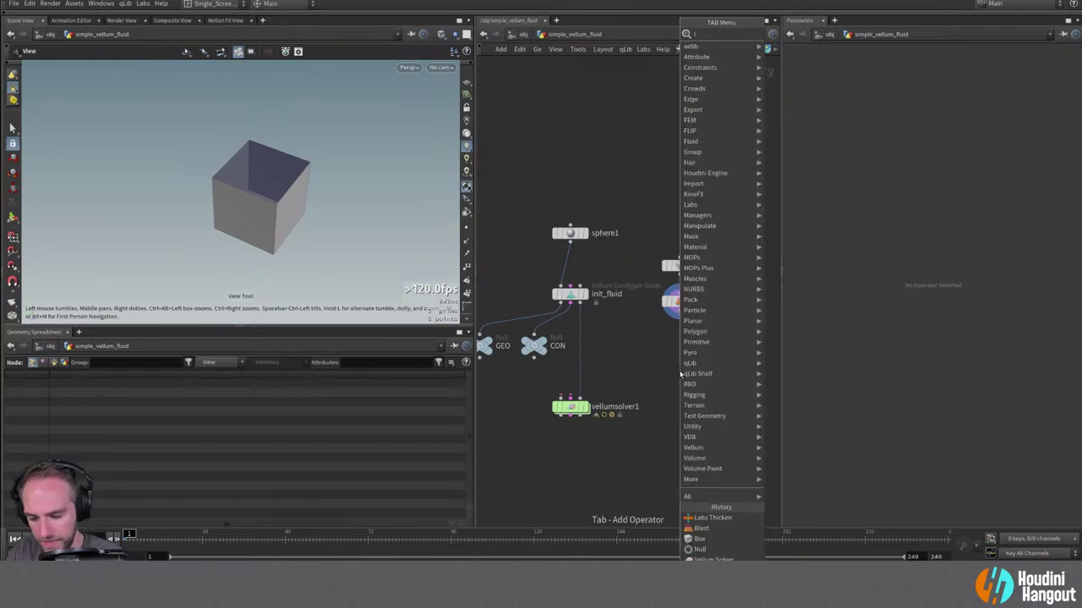
pyautogui.write('labs thicken')
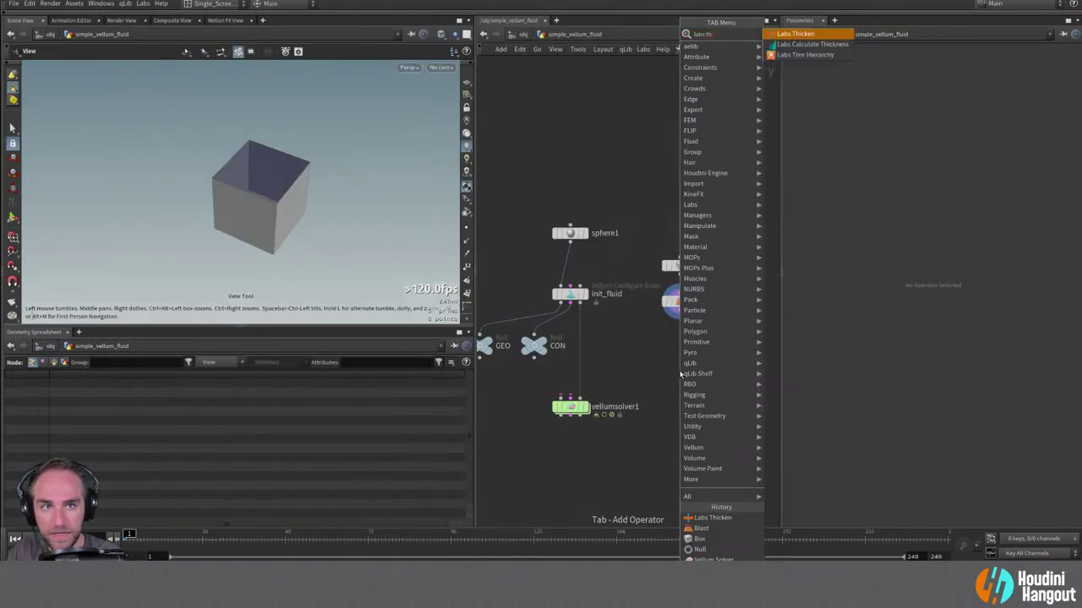
pyautogui.press('Return')
pyautogui.click(680, 374)
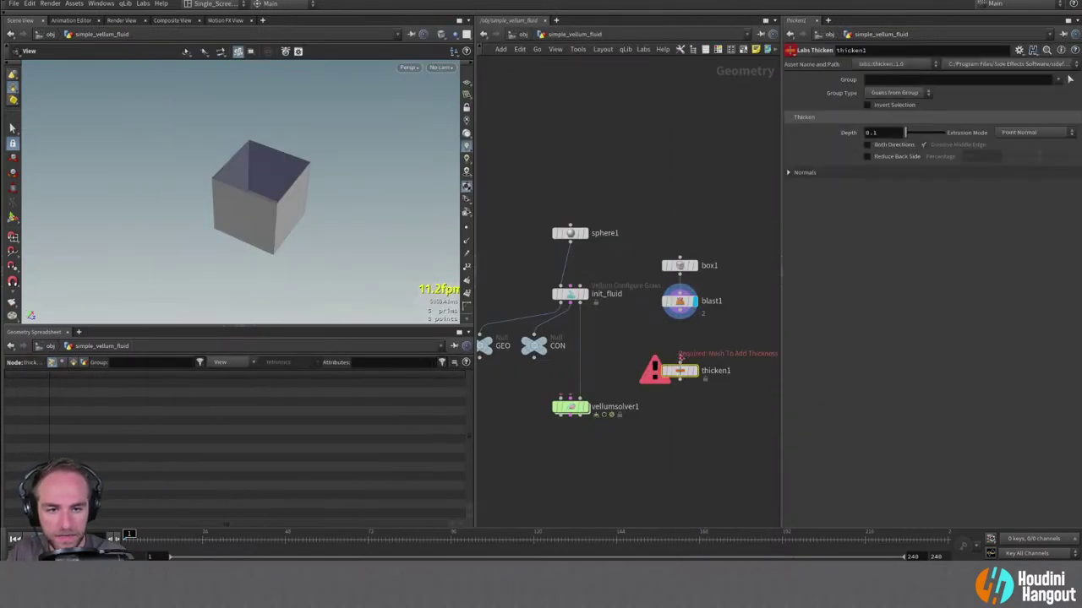
pyautogui.moveTo(693, 378); pyautogui.dragTo(692, 353)
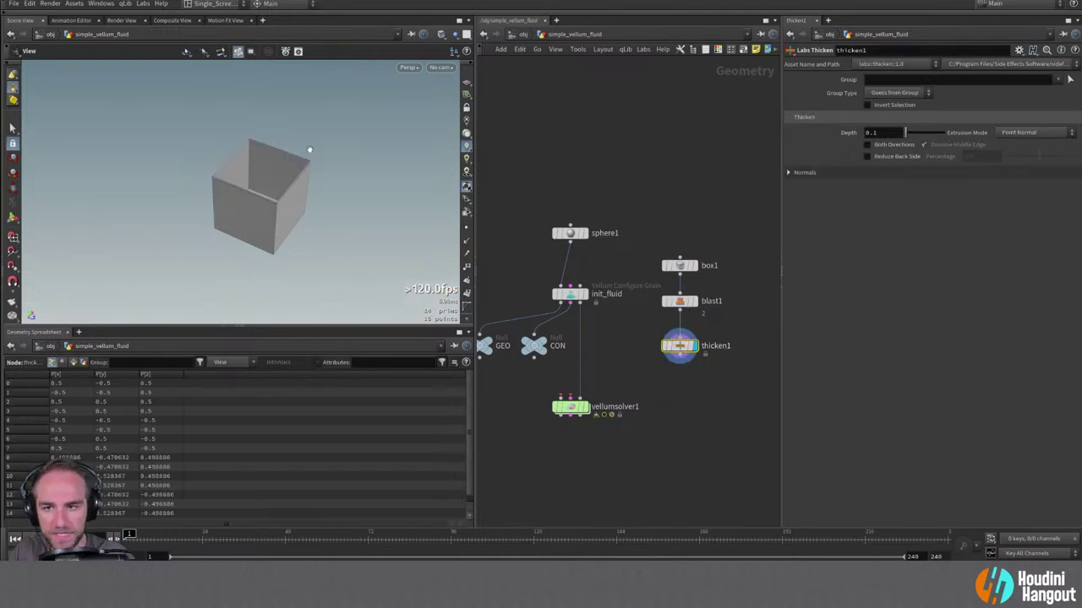
pyautogui.moveTo(239, 208); pyautogui.dragTo(267, 182)
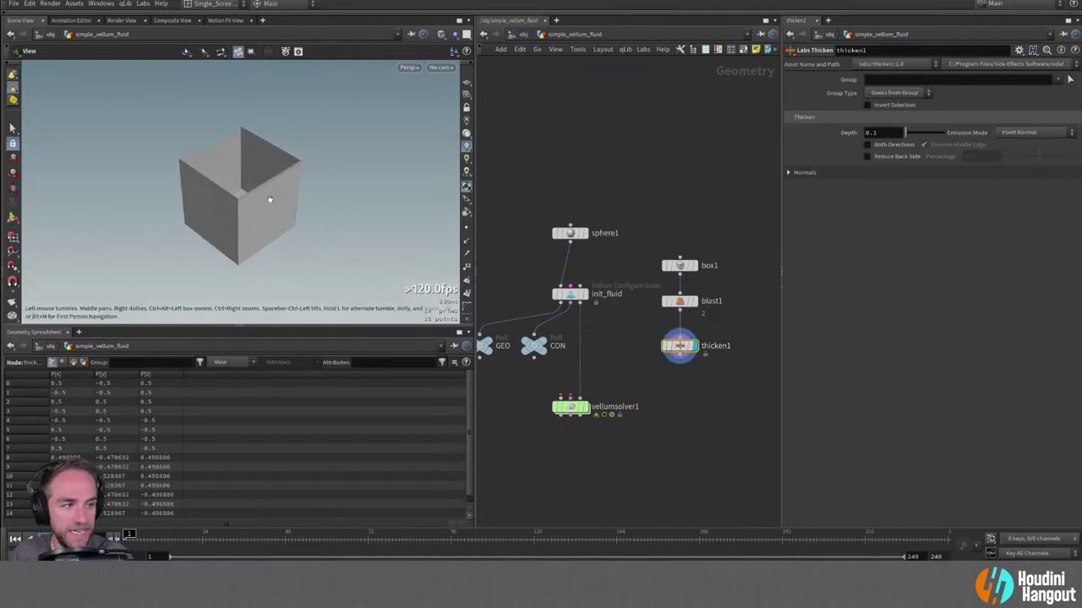
pyautogui.moveTo(228, 224)
pyautogui.mouseDown()
pyautogui.moveTo(210, 218)
pyautogui.moveTo(236, 234)
pyautogui.mouseUp()
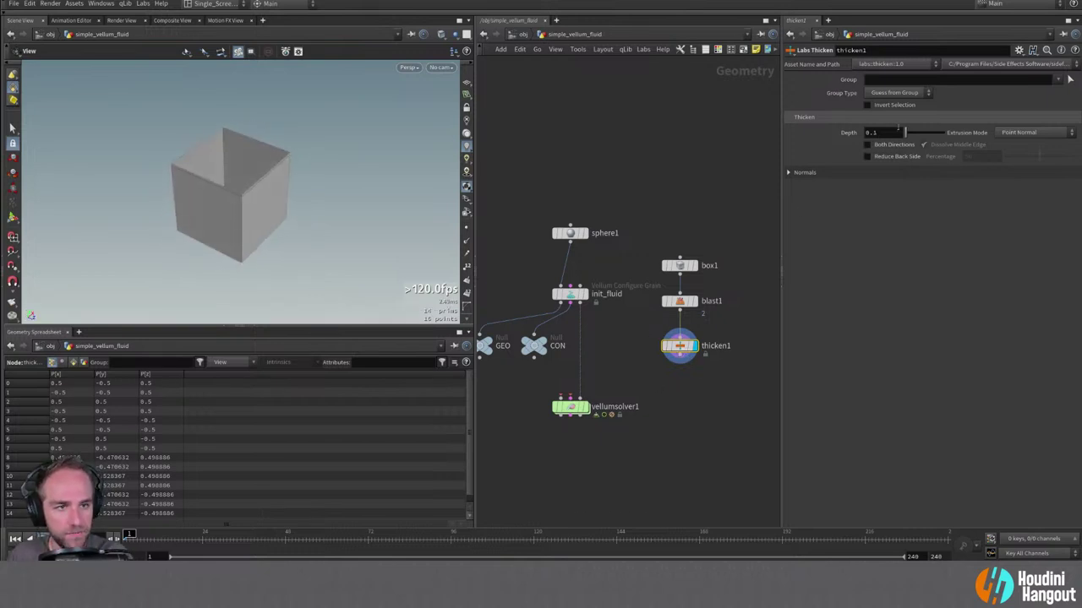
# Set thicken1's Extrusion Mode to Primitive/Edge Normal and Depth to 0.25.
pyautogui.click(1035, 131)
pyautogui.click(1005, 144)
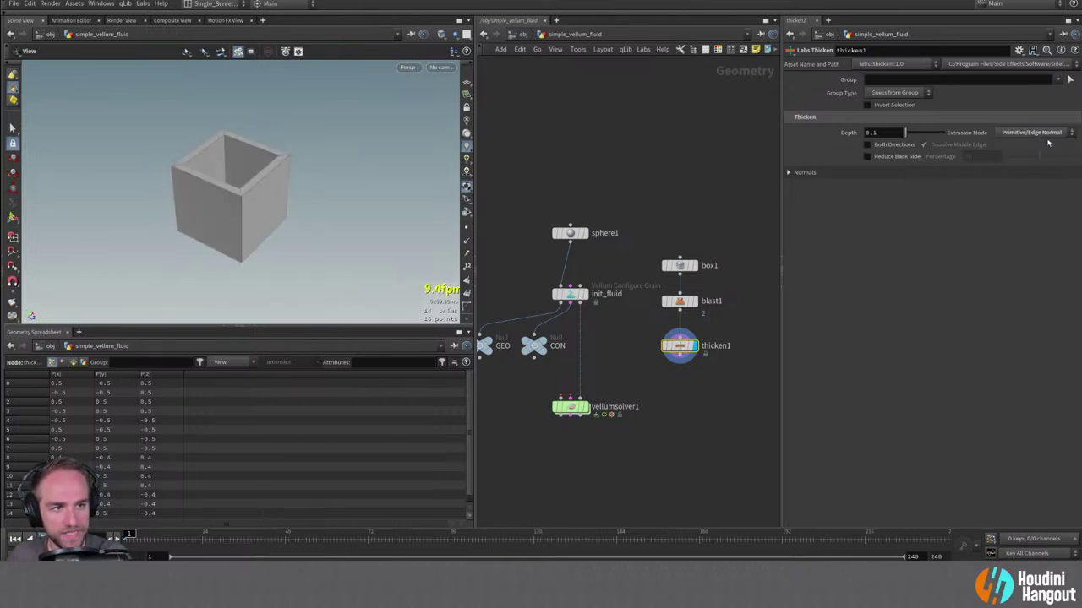
pyautogui.moveTo(221, 224); pyautogui.dragTo(256, 160)
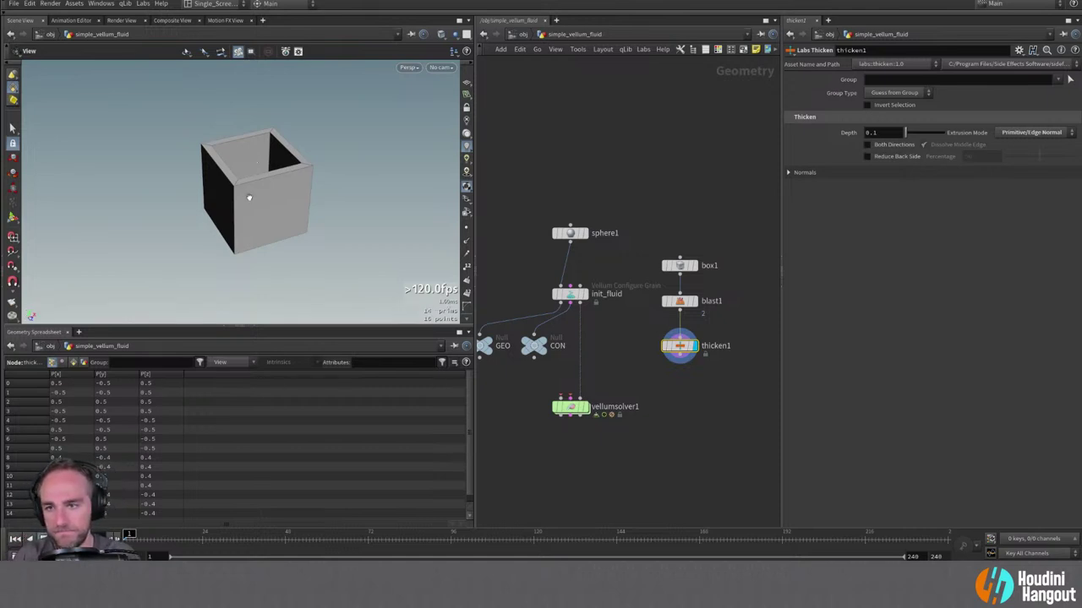
pyautogui.moveTo(226, 179); pyautogui.dragTo(271, 161)
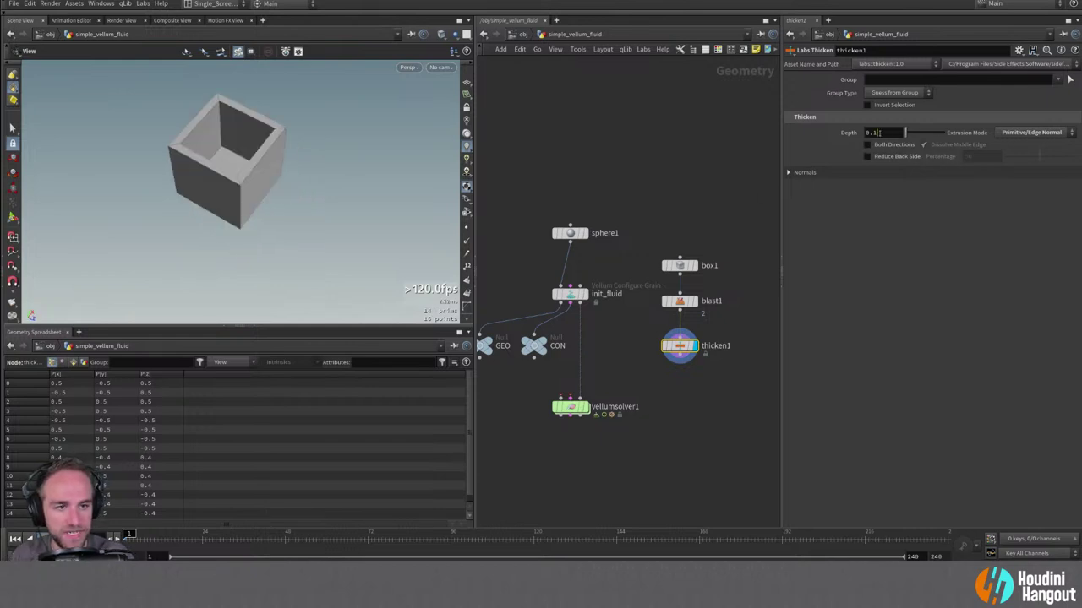
pyautogui.doubleClick(879, 133)
pyautogui.write('.')
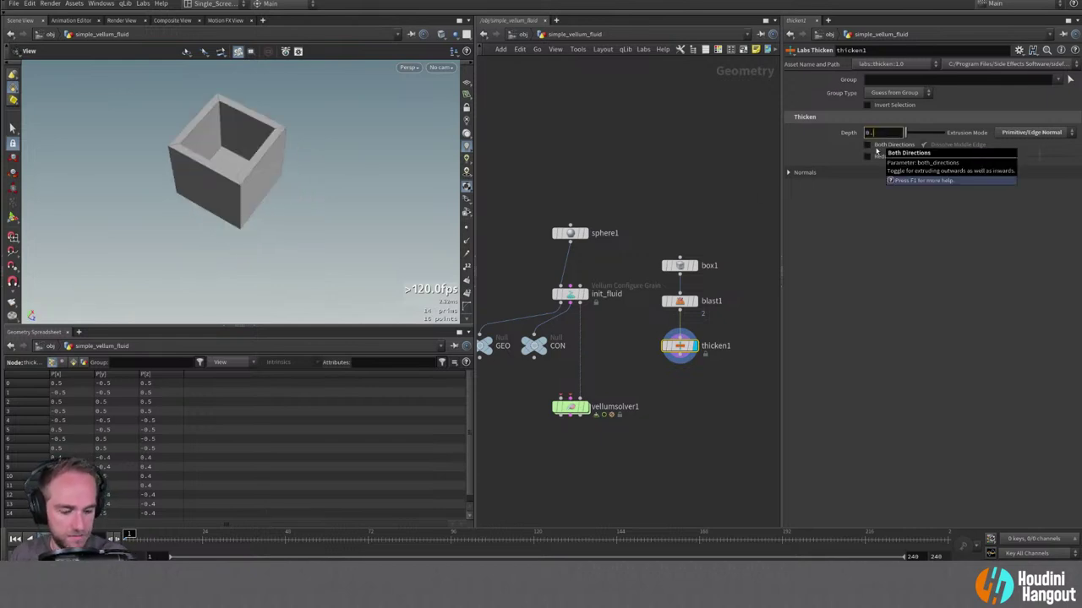
pyautogui.write('25')
pyautogui.press('Return')
pyautogui.moveTo(237, 169); pyautogui.dragTo(271, 161)
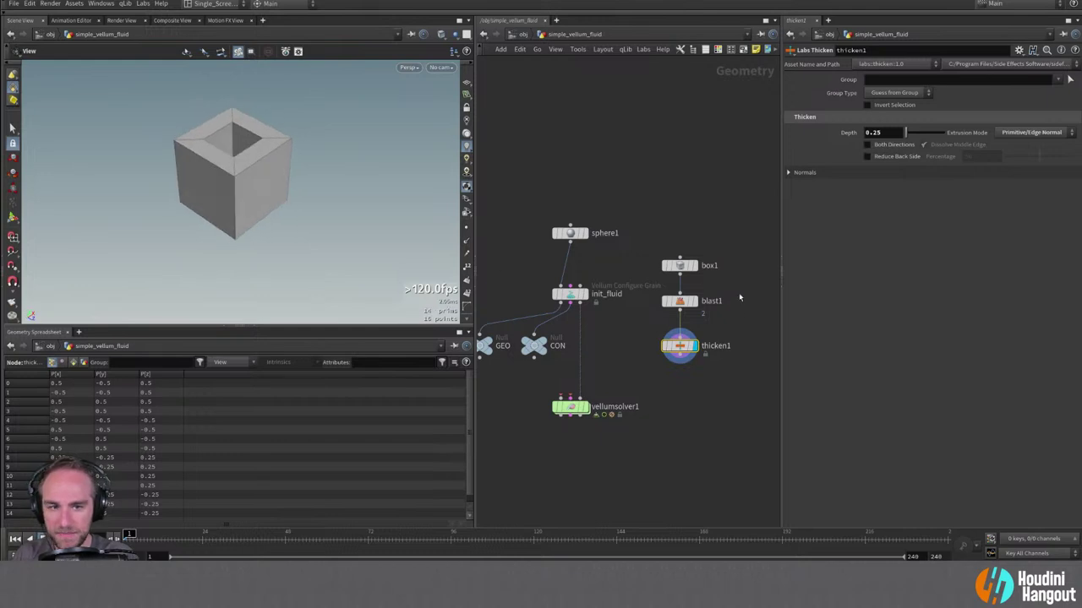
pyautogui.click(679, 265)
# Display box1 with the fluid sphere shown as a ghosted reference.
pyautogui.click(582, 286)
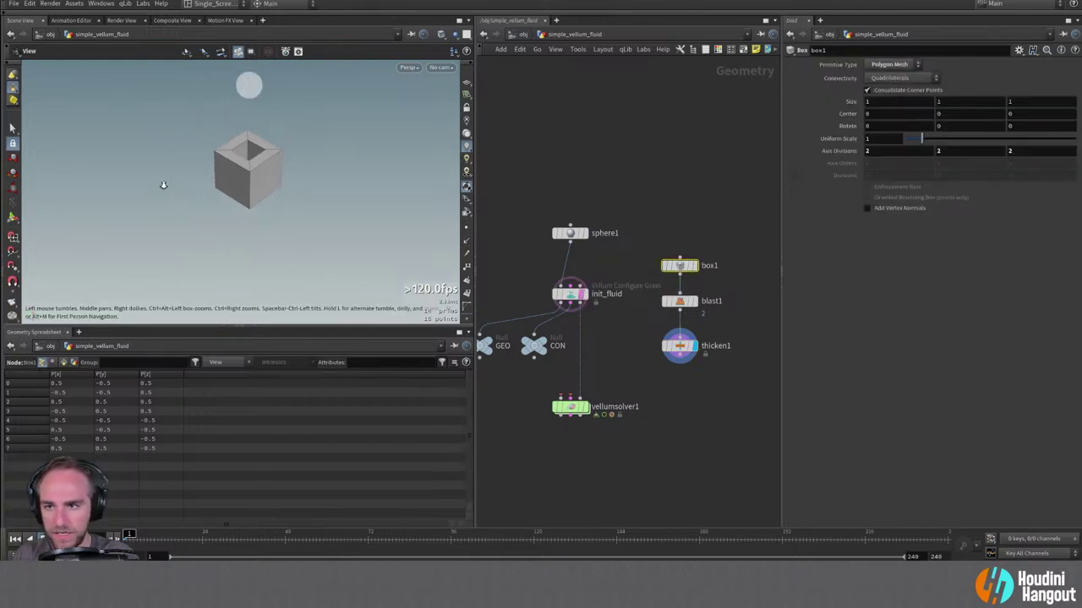
pyautogui.moveTo(163, 184); pyautogui.dragTo(165, 199)
pyautogui.moveTo(693, 270)
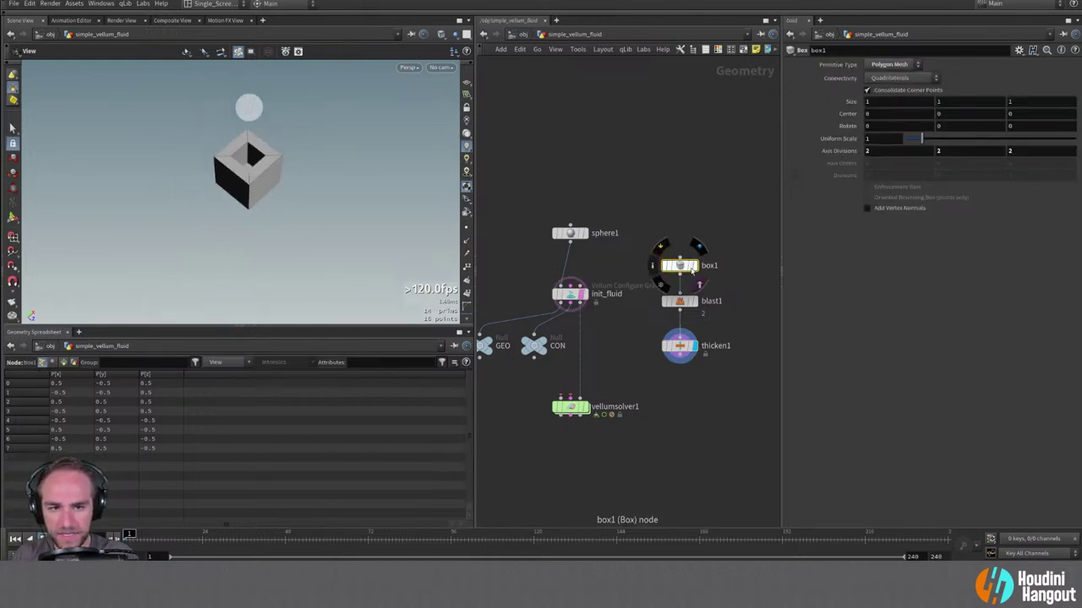
pyautogui.press('r')
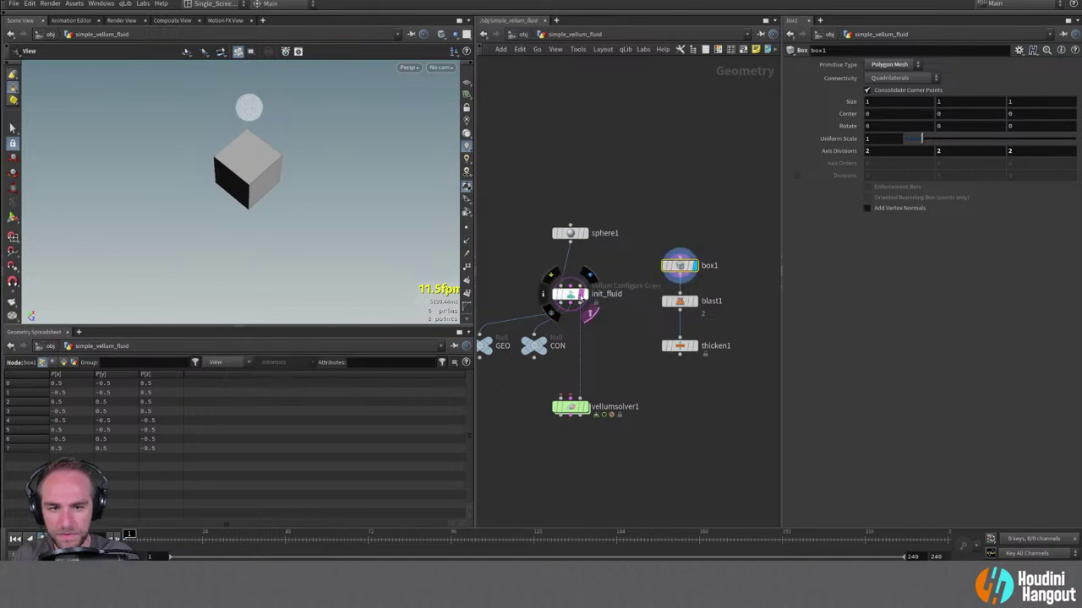
pyautogui.click(583, 305)
pyautogui.click(579, 302)
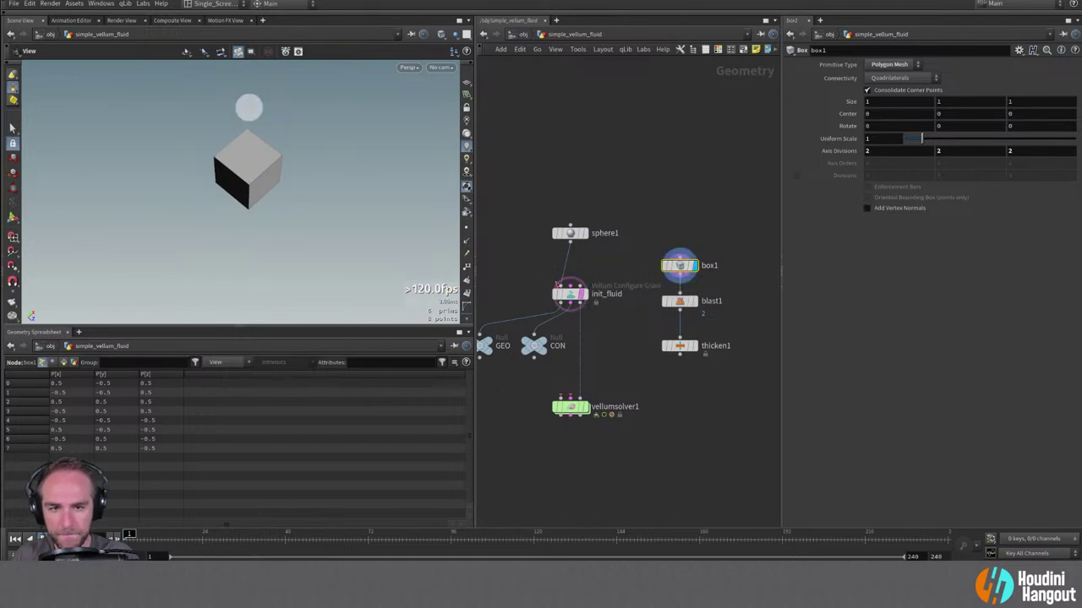
# Stretch box1 wider along X and Z with its viewport handles.
pyautogui.press('Return')
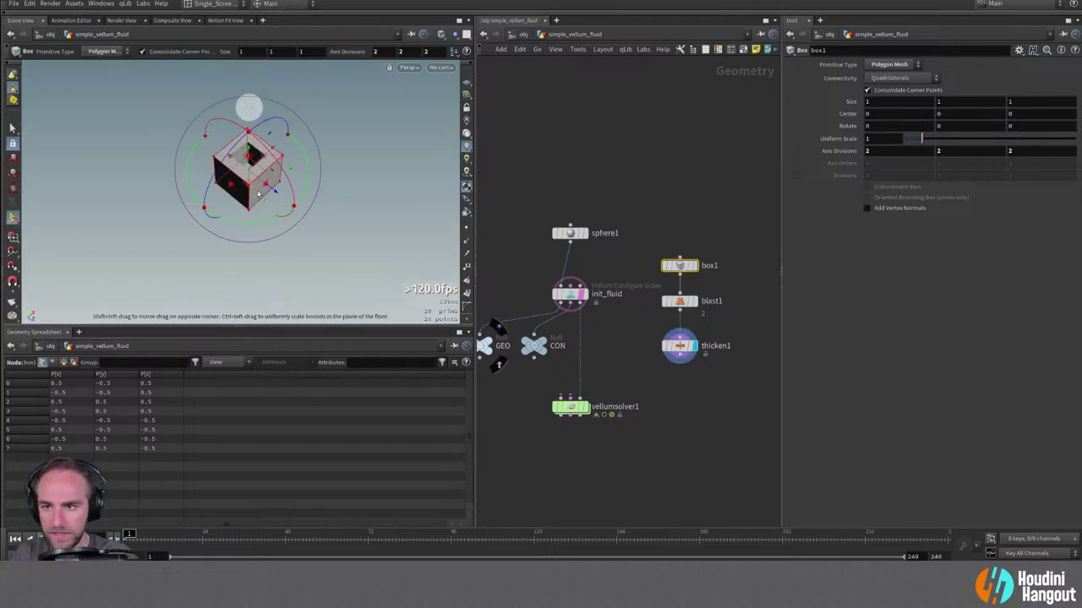
pyautogui.moveTo(262, 194); pyautogui.dragTo(306, 210)
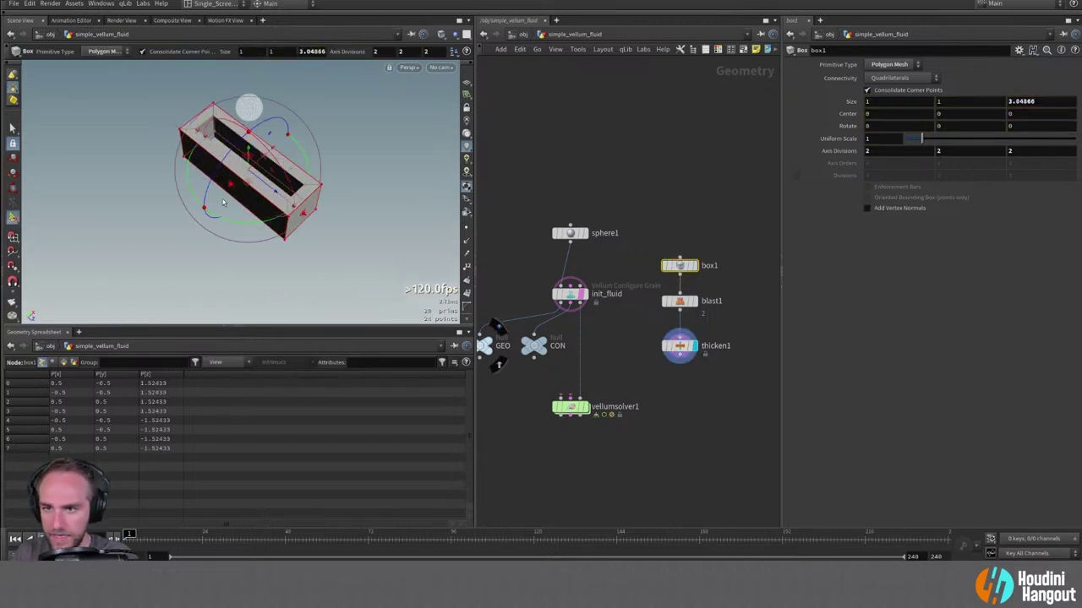
pyautogui.moveTo(227, 200); pyautogui.dragTo(202, 212)
pyautogui.press('Escape')
pyautogui.press('Return')
pyautogui.hotkey('ctrl', 'z')
pyautogui.hotkey('ctrl', 'z')
pyautogui.hotkey('ctrl', 'z')
pyautogui.press('Escape')
pyautogui.press('Return')
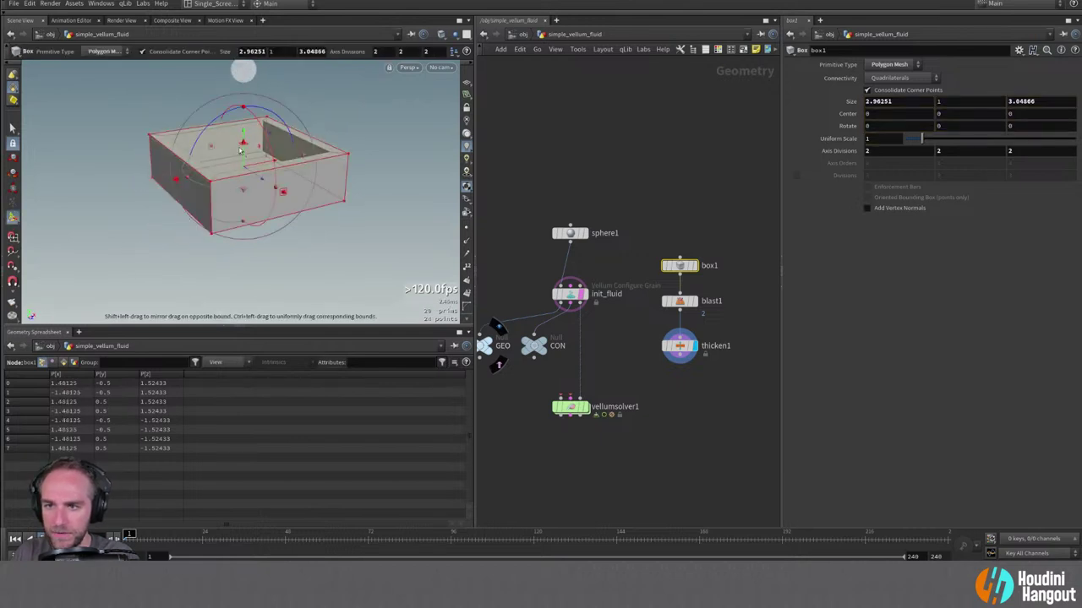
# Resize box1 to 2.34641 × 1.65931 × 2.51466 with centre Y 0.329656.
pyautogui.moveTo(243, 151); pyautogui.dragTo(244, 118)
pyautogui.press('Escape')
pyautogui.moveTo(218, 174); pyautogui.dragTo(300, 220)
pyautogui.press('Return')
pyautogui.press('Escape')
pyautogui.press('Return')
pyautogui.press('Escape')
pyautogui.press('Return')
# Rearrange the box node chain and vellumsolver1, then merge init_fluid with thicken1.
pyautogui.moveTo(581, 408); pyautogui.dragTo(581, 444)
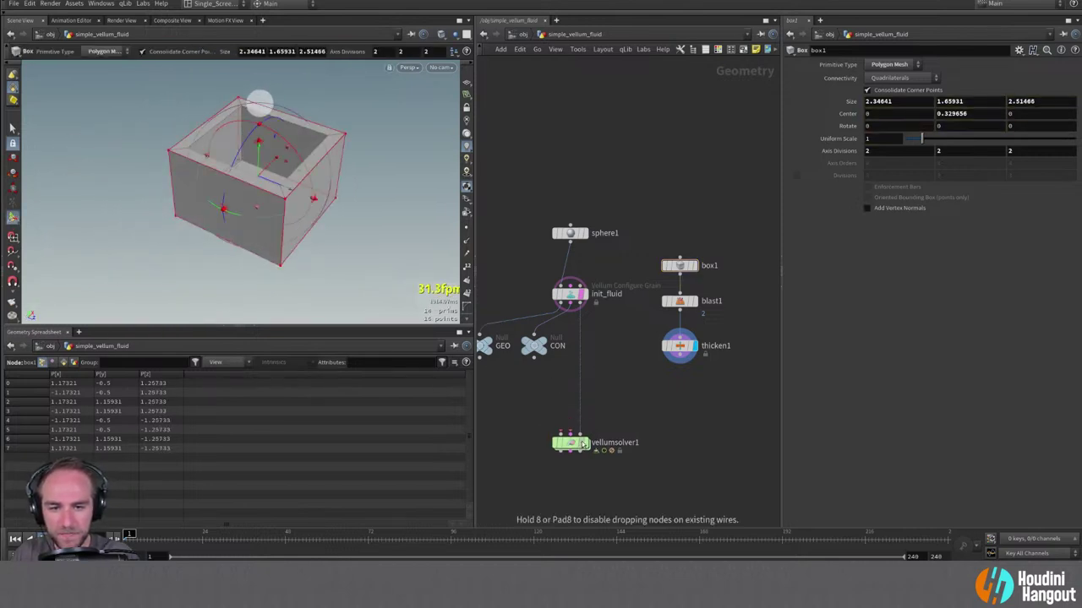
pyautogui.moveTo(727, 394); pyautogui.dragTo(640, 232)
pyautogui.moveTo(683, 348); pyautogui.dragTo(690, 320)
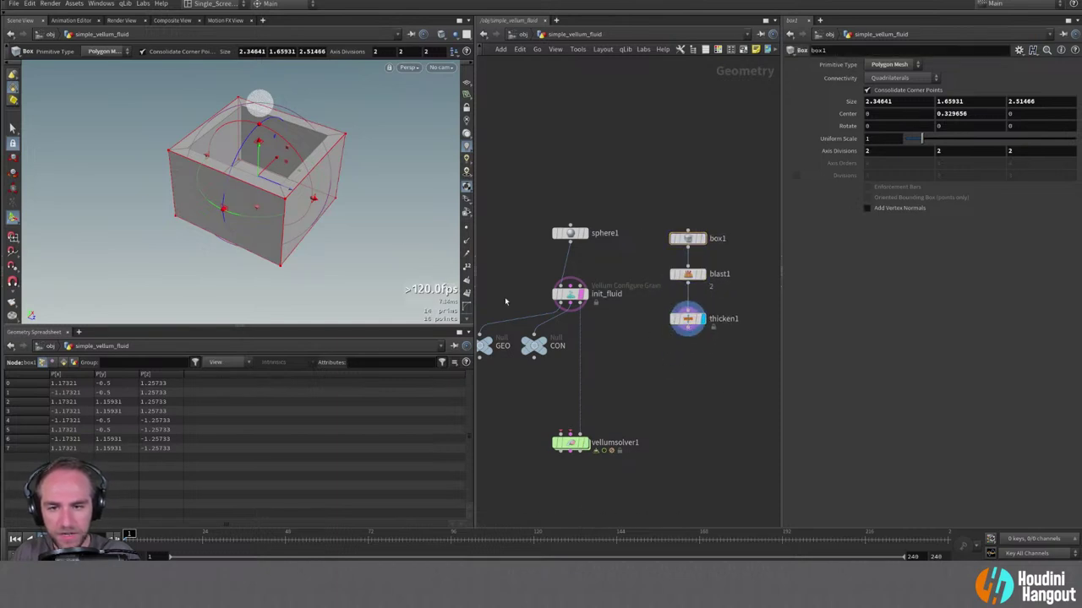
pyautogui.press('Escape')
pyautogui.moveTo(270, 211); pyautogui.dragTo(237, 168)
pyautogui.press('Return')
pyautogui.press('Escape')
pyautogui.press('Return')
pyautogui.press('Escape')
pyautogui.press('Return')
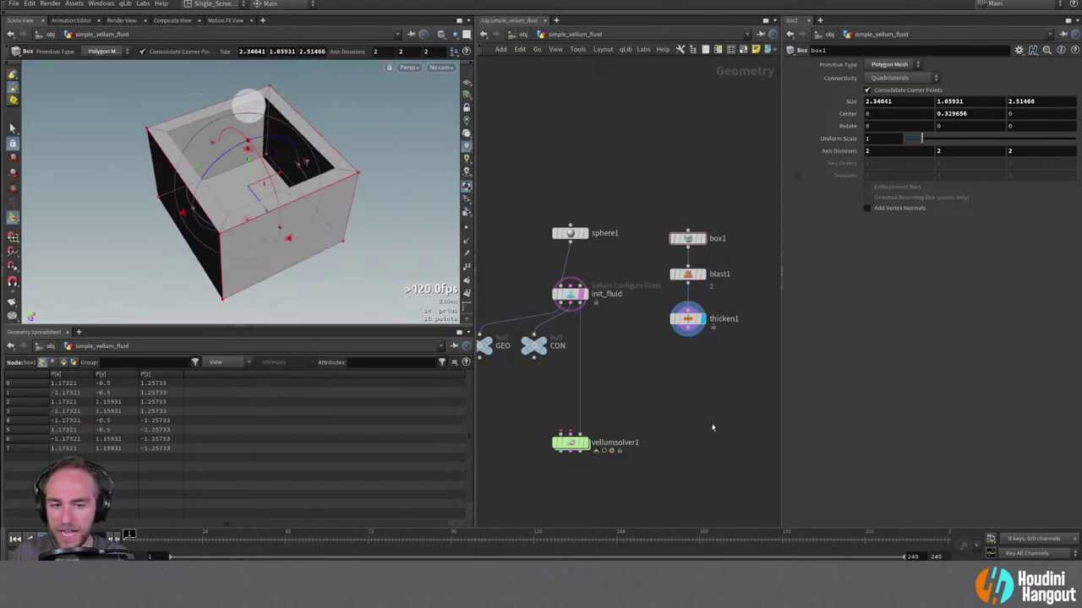
pyautogui.click(572, 306)
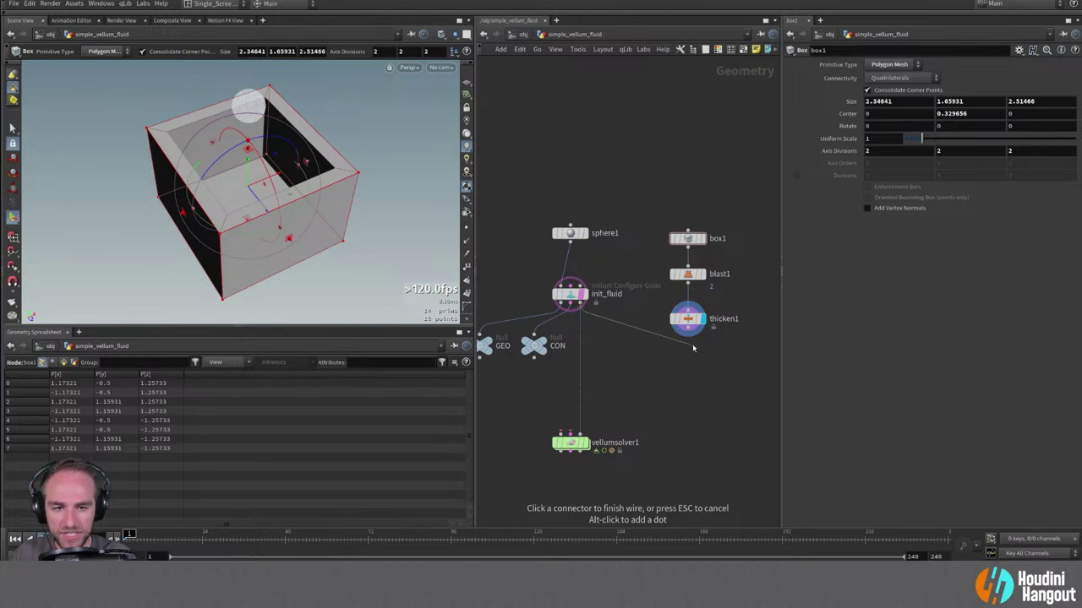
pyautogui.keyDown('alt'); pyautogui.click(660, 347); pyautogui.keyUp('alt')
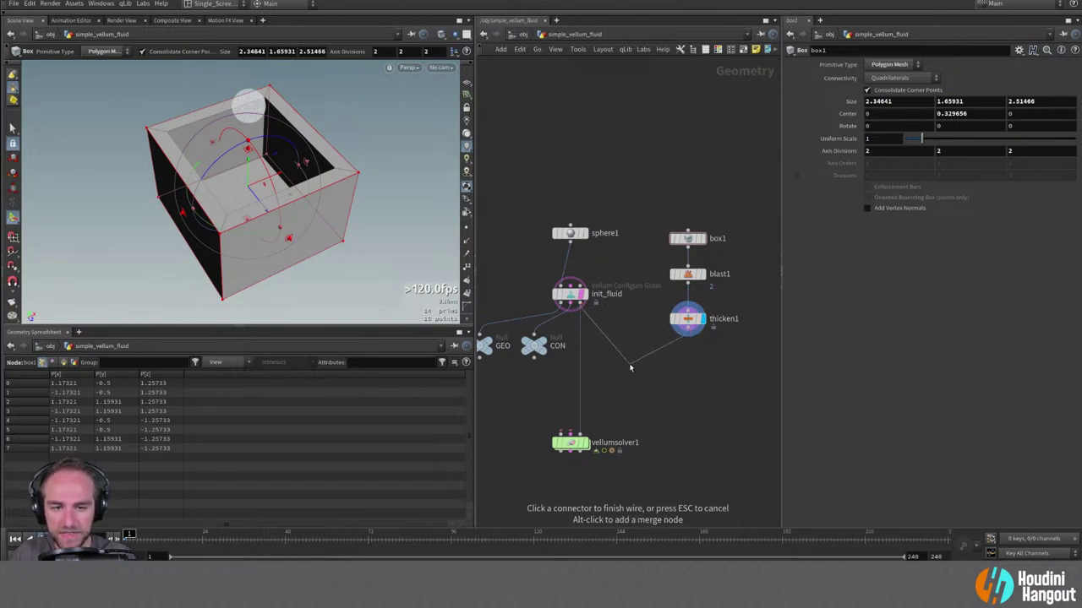
# Wire merge1 into vellumsolver1 and delete the stray CON1 null copy.
pyautogui.click(571, 435)
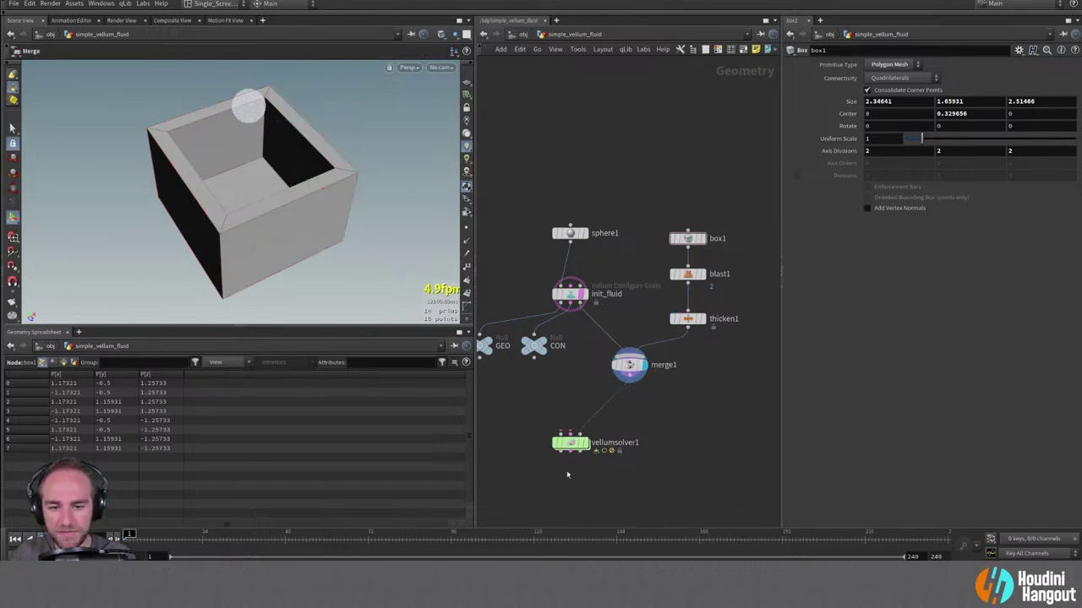
pyautogui.moveTo(583, 294)
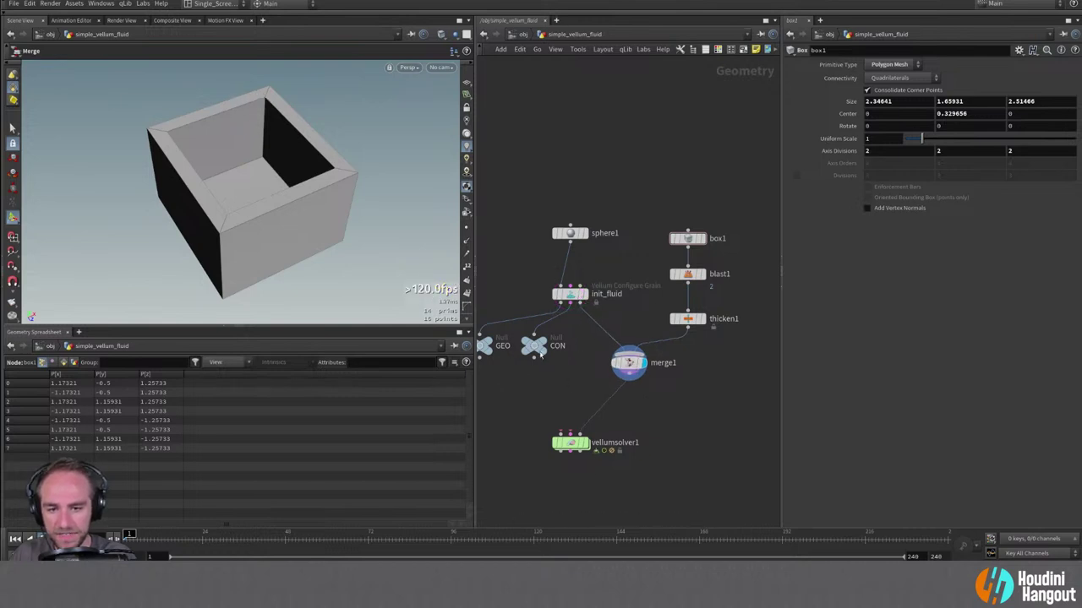
pyautogui.keyDown('alt'); pyautogui.moveTo(534, 347); pyautogui.dragTo(569, 372); pyautogui.keyUp('alt')
pyautogui.moveTo(571, 302); pyautogui.dragTo(570, 362)
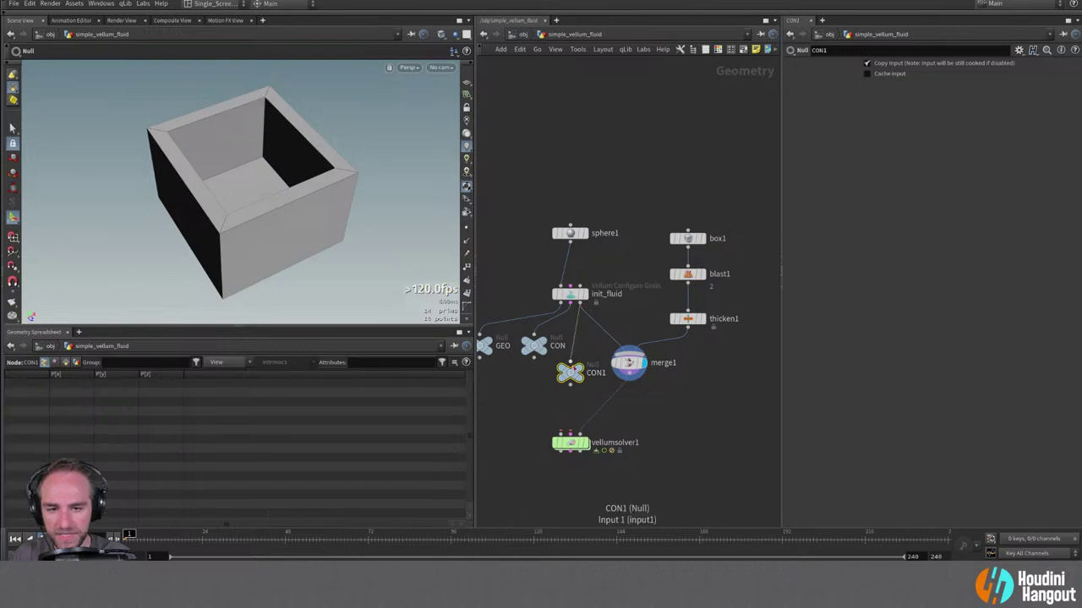
pyautogui.middleClick(577, 376)
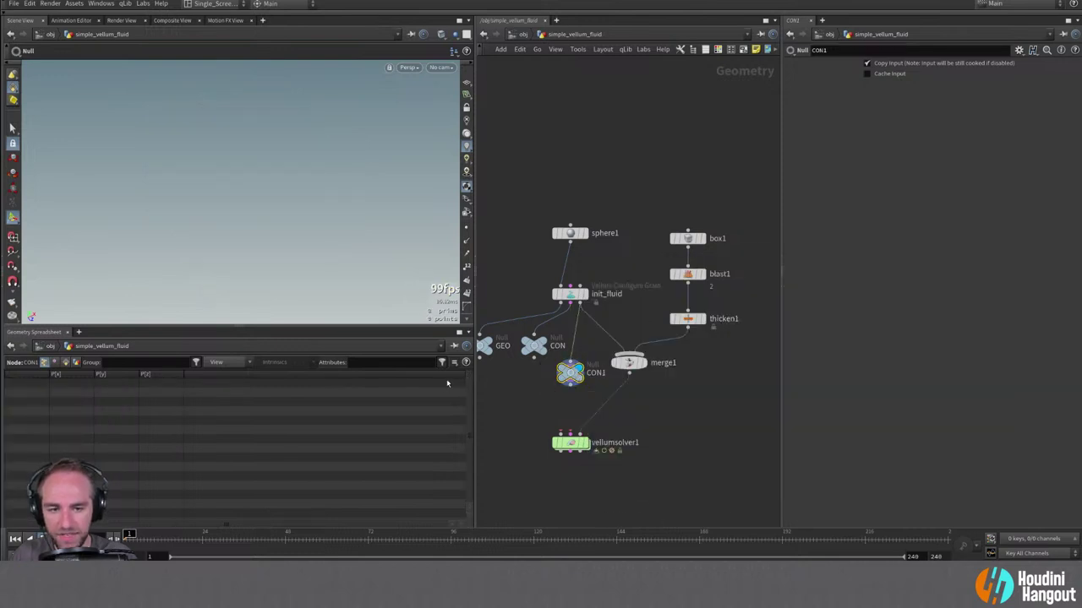
pyautogui.press('Delete')
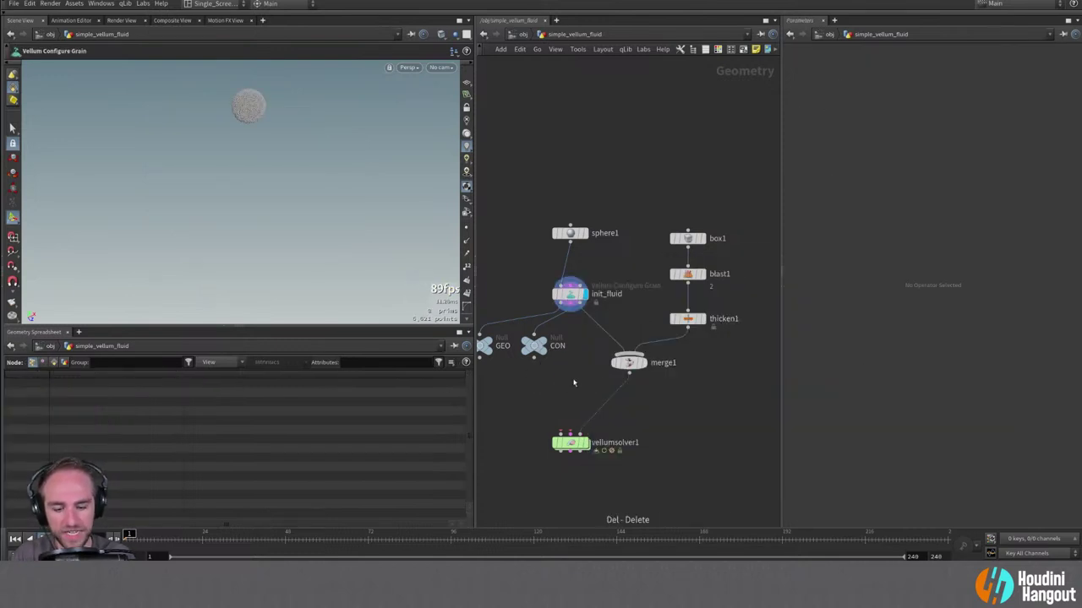
# Display vellumsolver1 and play the sim, watching grains pool flat on the container floor.
pyautogui.press('r')
pyautogui.click(628, 363)
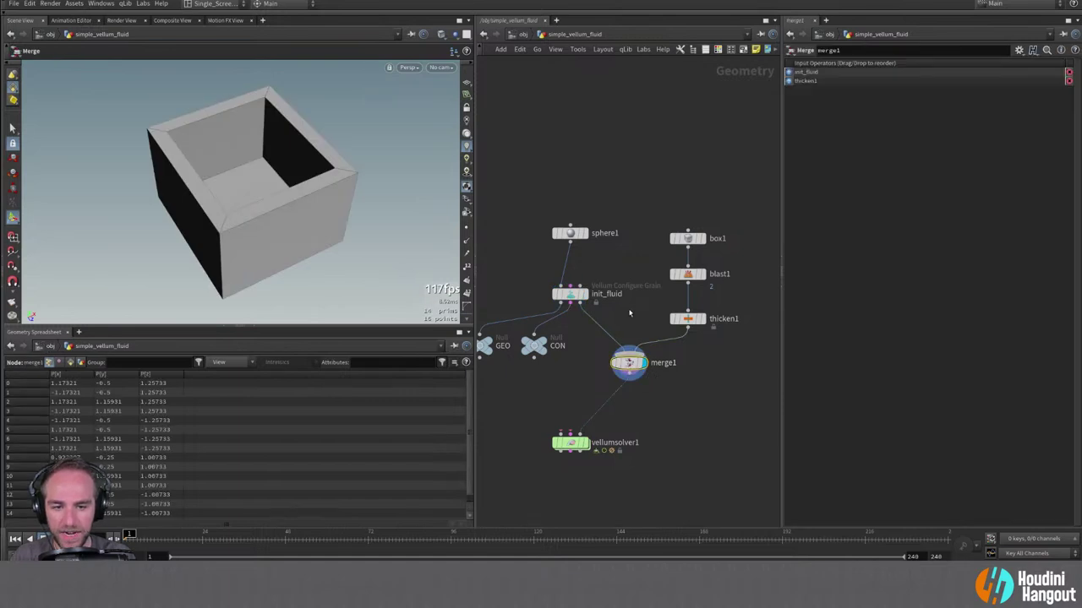
pyautogui.press('r')
pyautogui.click(571, 445)
pyautogui.keyDown('alt'); pyautogui.moveTo(211, 182); pyautogui.dragTo(249, 151); pyautogui.keyUp('alt')
pyautogui.press('Escape')
pyautogui.moveTo(259, 185); pyautogui.dragTo(245, 188)
pyautogui.press('Return')
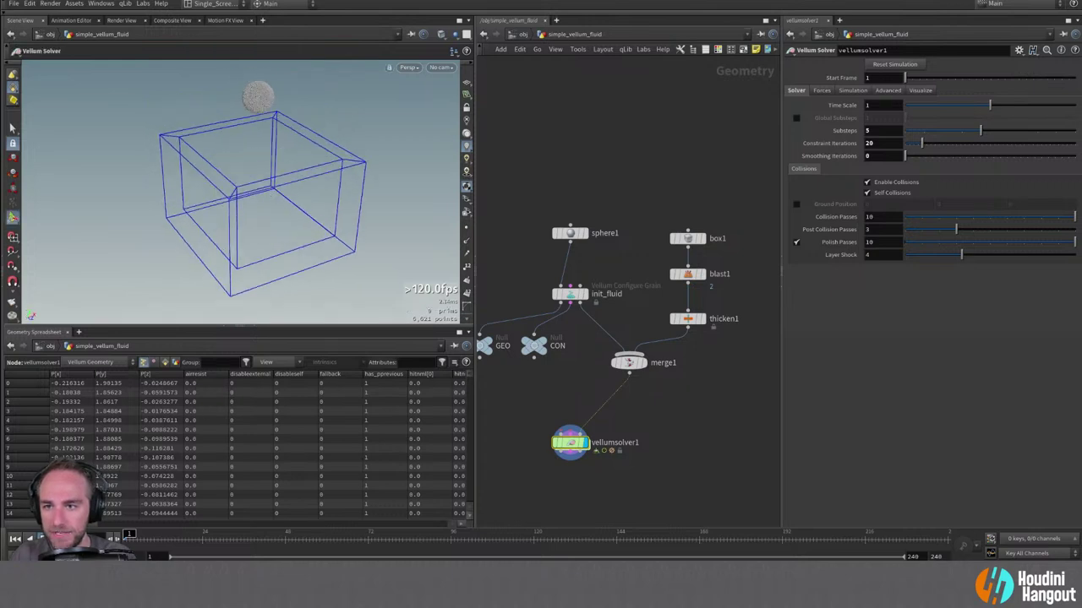
pyautogui.press('Up')
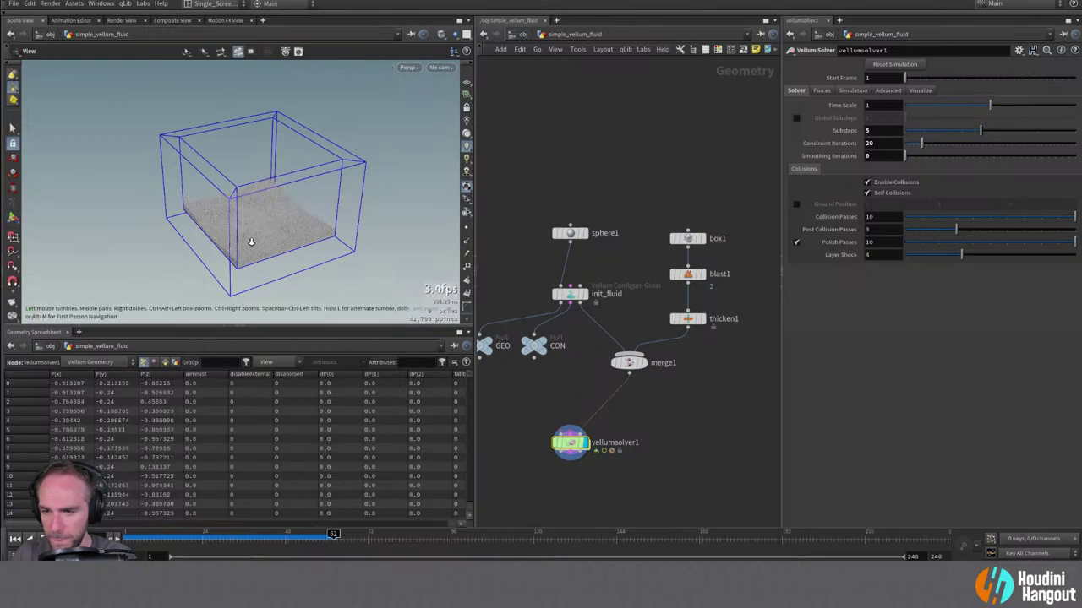
pyautogui.scroll(5, 279, 239)
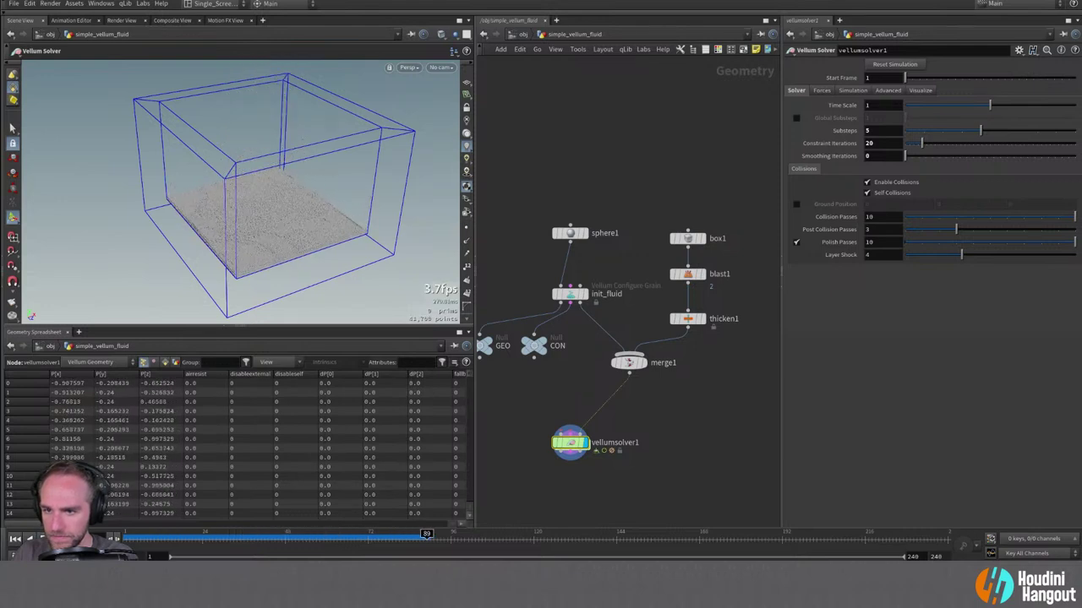
pyautogui.moveTo(194, 220); pyautogui.dragTo(228, 203)
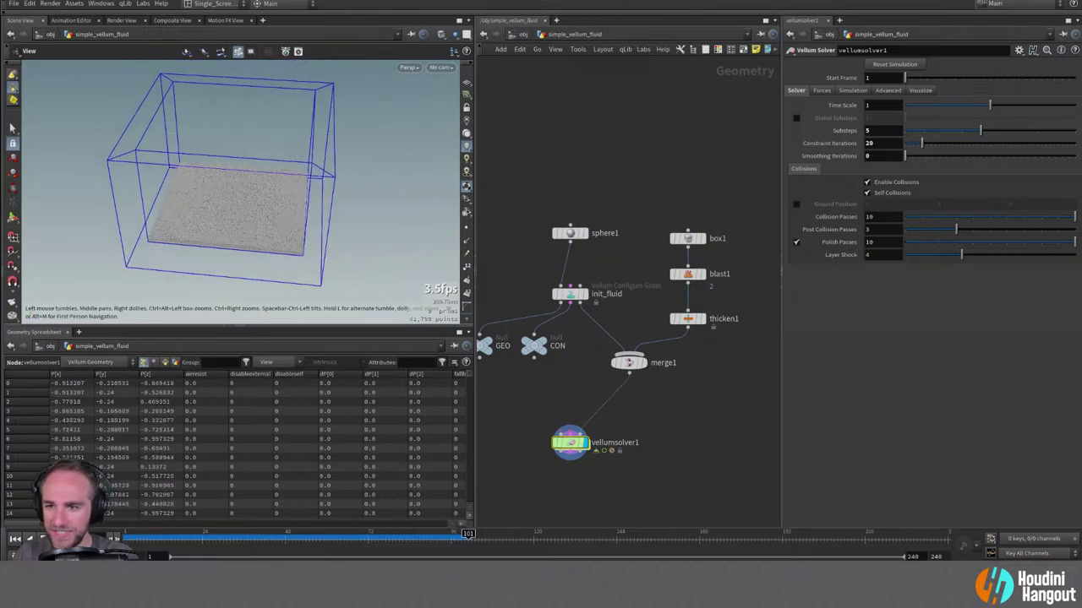
pyautogui.click(627, 362)
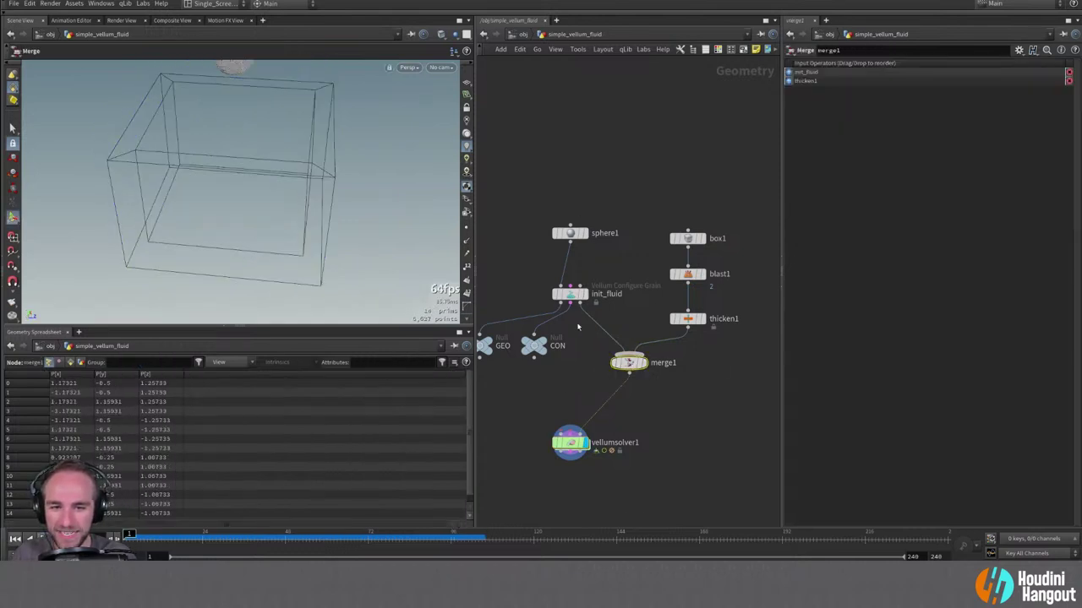
# Change vellumsource1's Activation expression from $FF<24 to $FF<36 inside vellumsolver1.
pyautogui.doubleClick(570, 442)
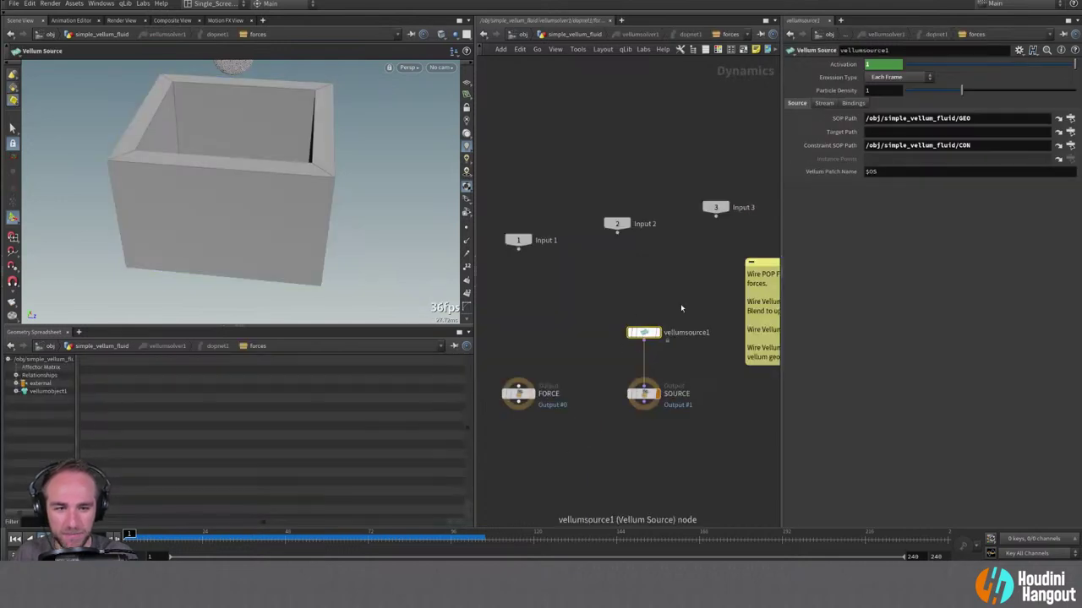
pyautogui.click(889, 64)
pyautogui.moveTo(880, 65); pyautogui.dragTo(914, 69)
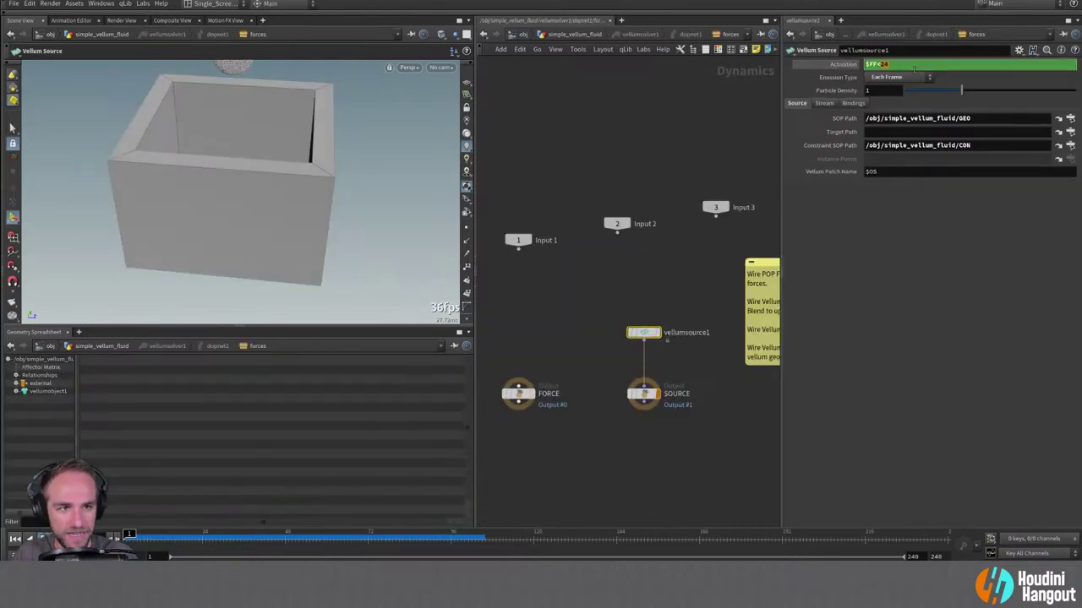
pyautogui.press('Return')
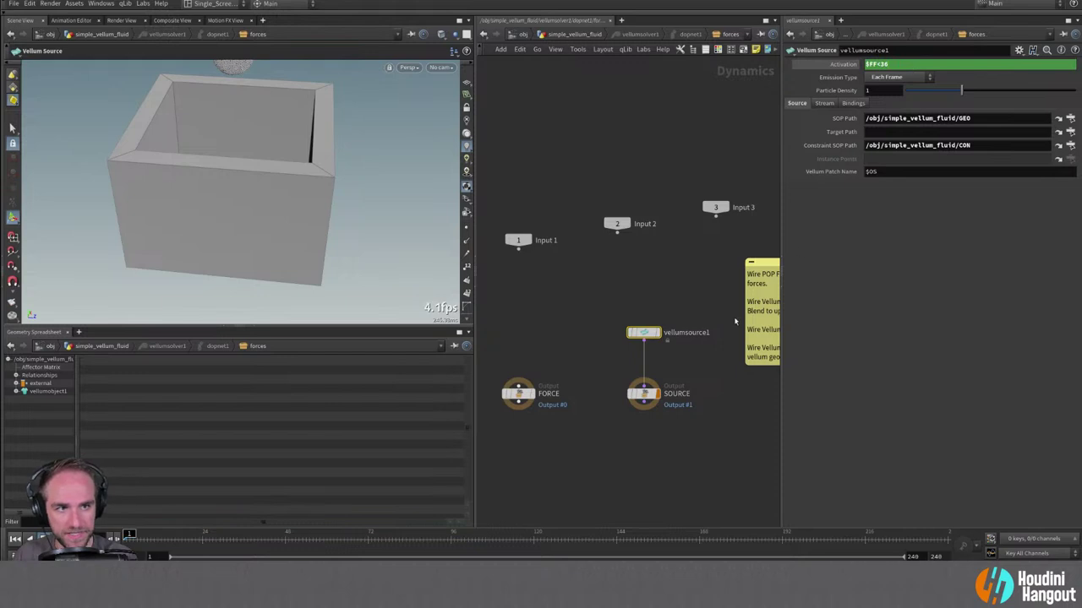
pyautogui.press('u')
pyautogui.press('u')
pyautogui.press('u')
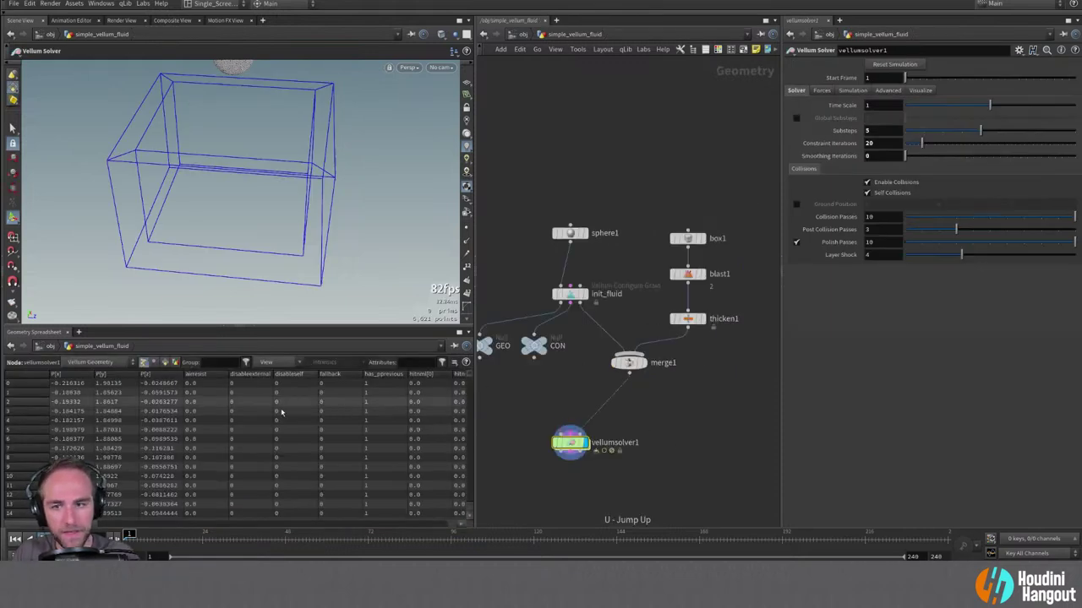
# Orbit around the container to watch the replayed grains build a deeper floor layer.
pyautogui.moveTo(254, 143); pyautogui.dragTo(251, 173)
pyautogui.press('Return')
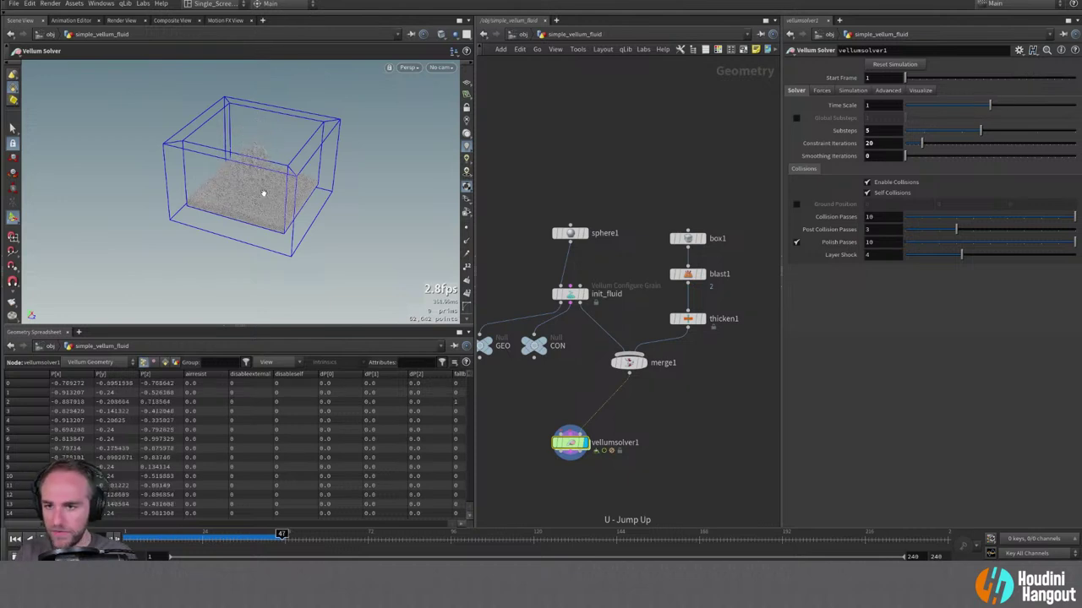
pyautogui.press('Escape')
pyautogui.moveTo(263, 193); pyautogui.dragTo(268, 218)
pyautogui.press('Return')
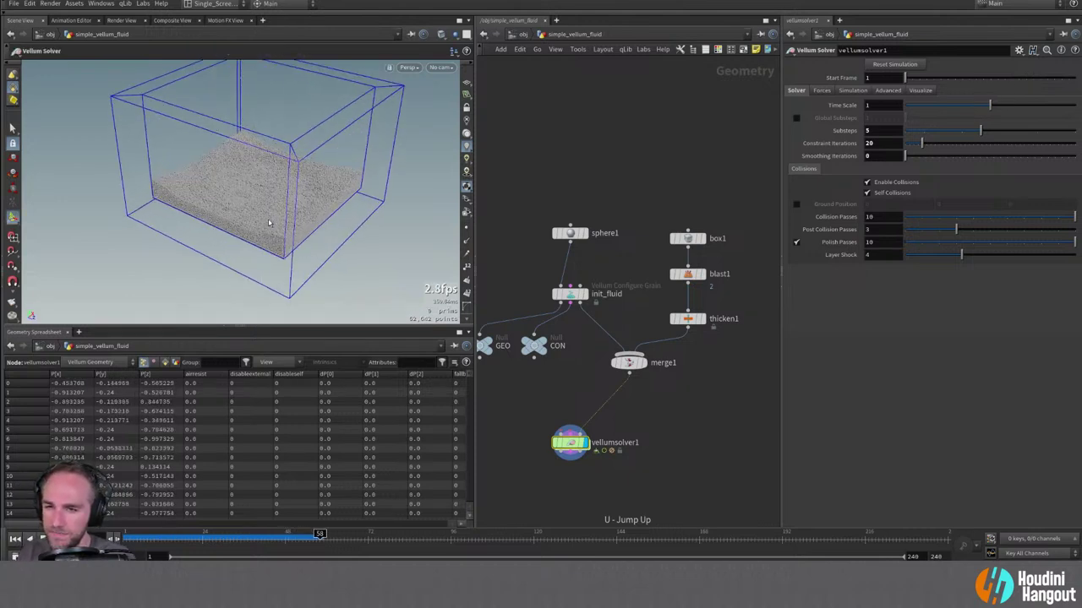
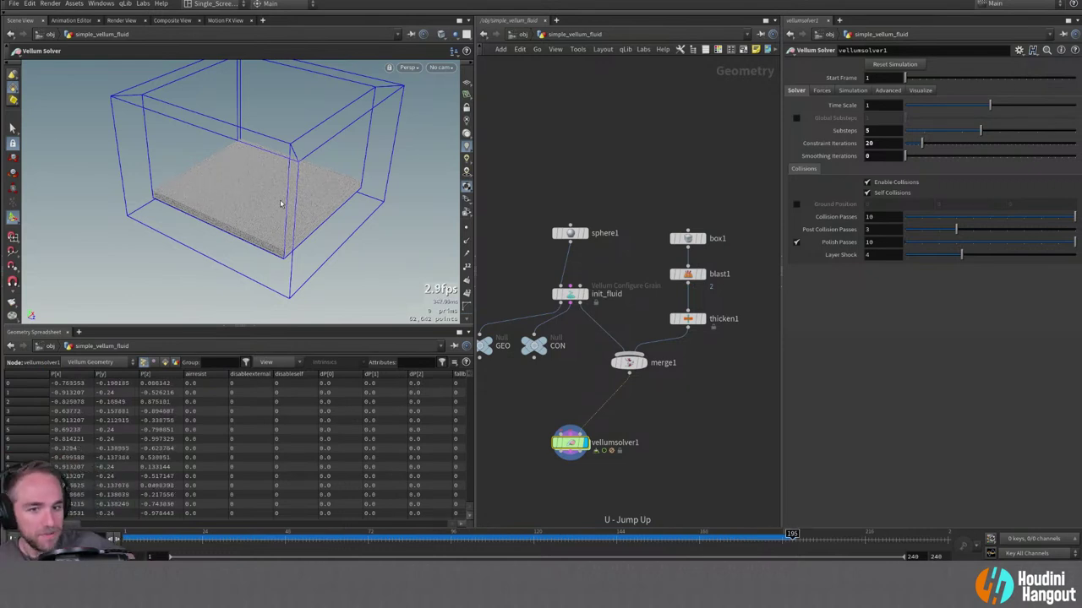
# Play the grains falling into the box, orbiting closer as they settle, then rewind.
pyautogui.click(14, 540)
pyautogui.press('Escape')
pyautogui.moveTo(202, 169); pyautogui.dragTo(225, 174)
pyautogui.press('Return')
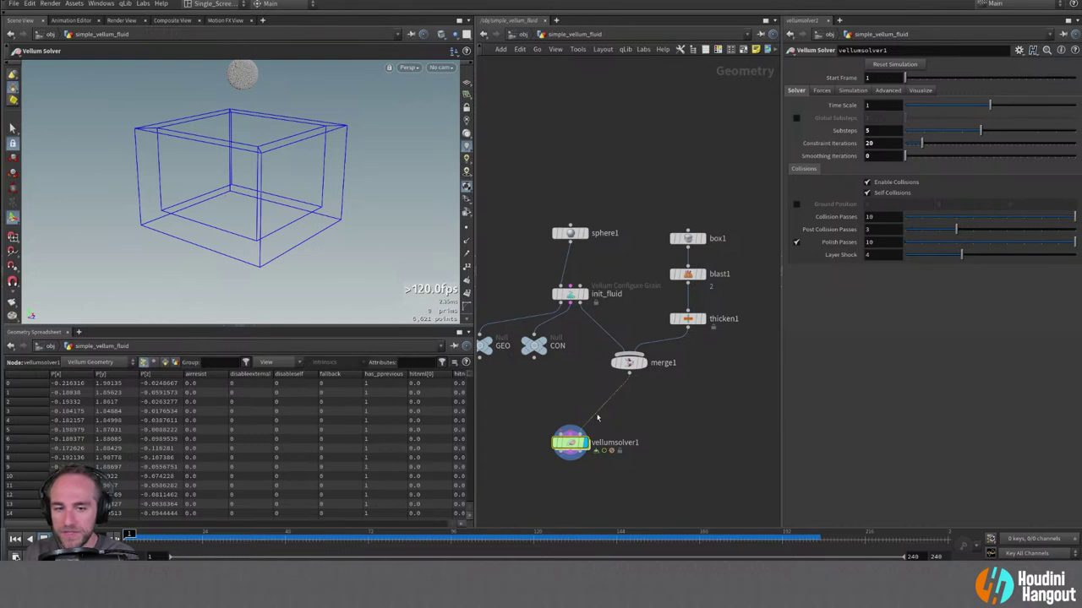
pyautogui.press('Up')
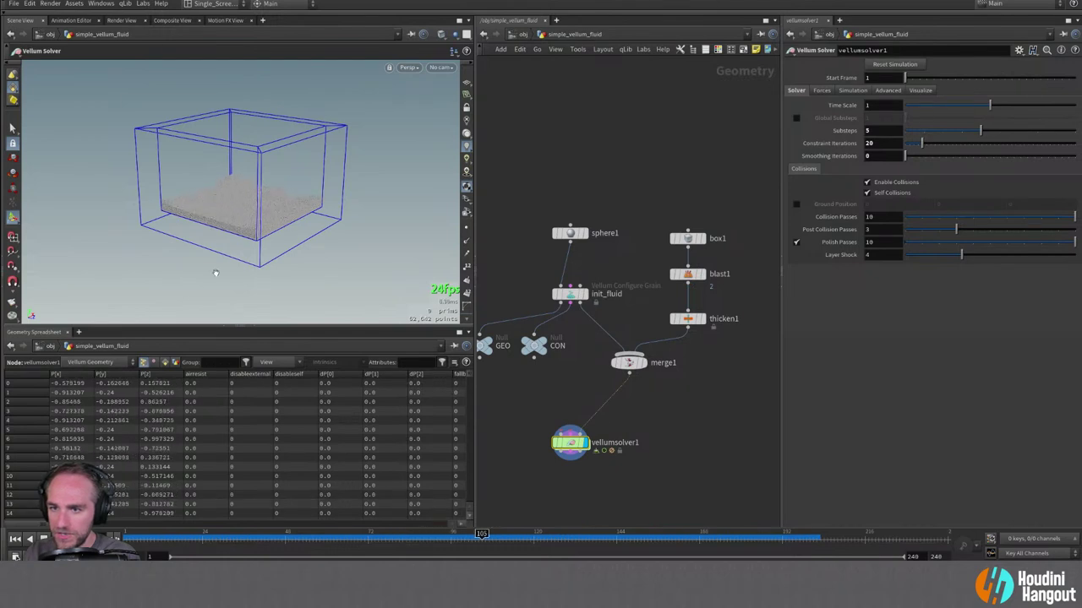
pyautogui.keyDown('alt'); pyautogui.moveTo(217, 273); pyautogui.dragTo(272, 210); pyautogui.keyUp('alt')
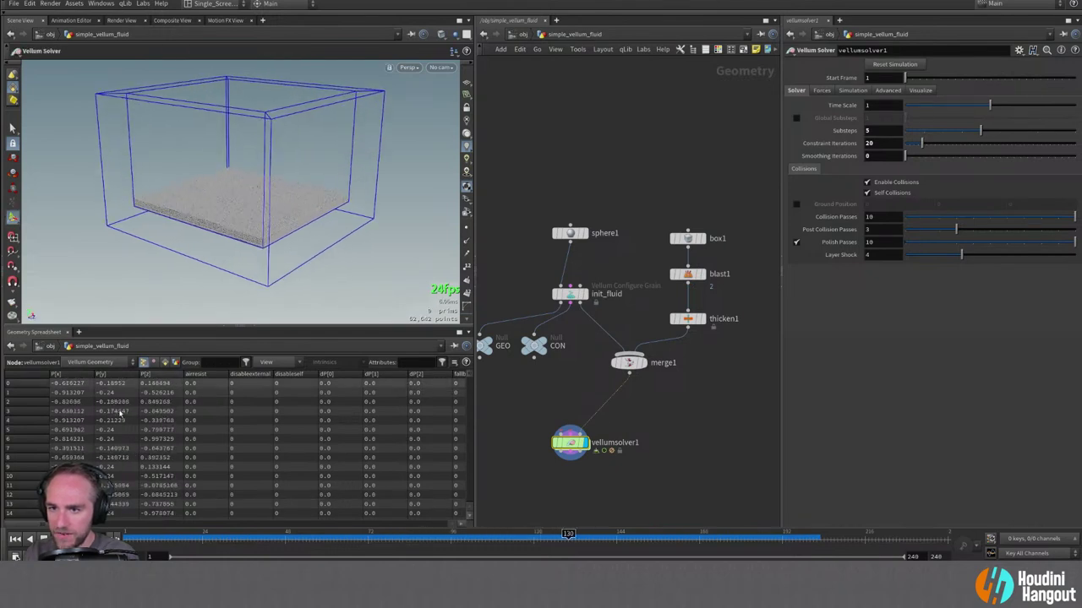
pyautogui.click(14, 538)
pyautogui.moveTo(660, 213); pyautogui.dragTo(652, 250, button='middle')
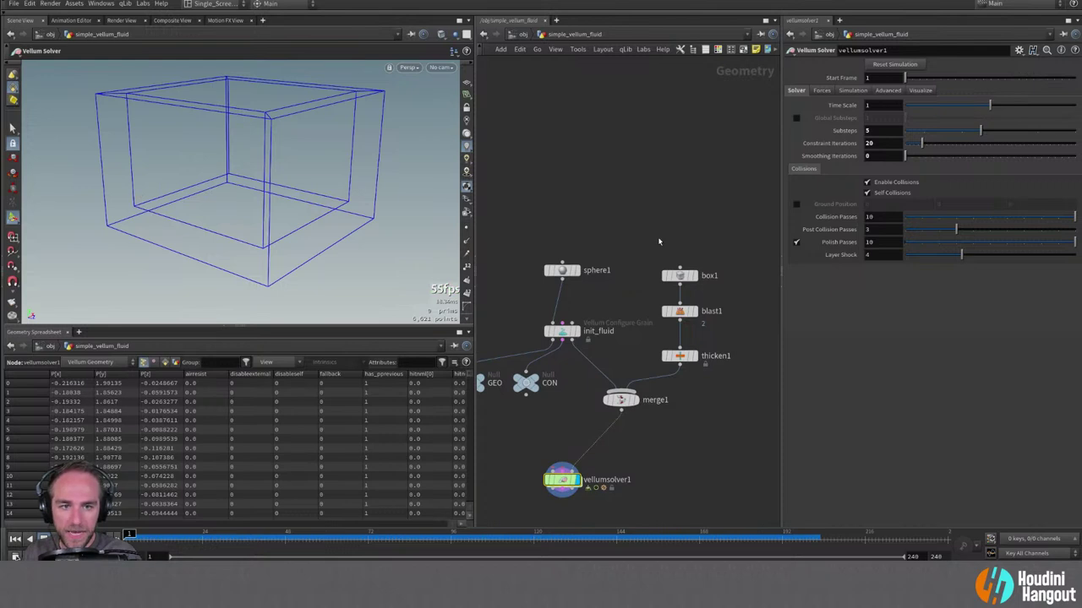
# Select box1, then display thicken1 and orbit to inspect its thickened walls.
pyautogui.click(692, 278)
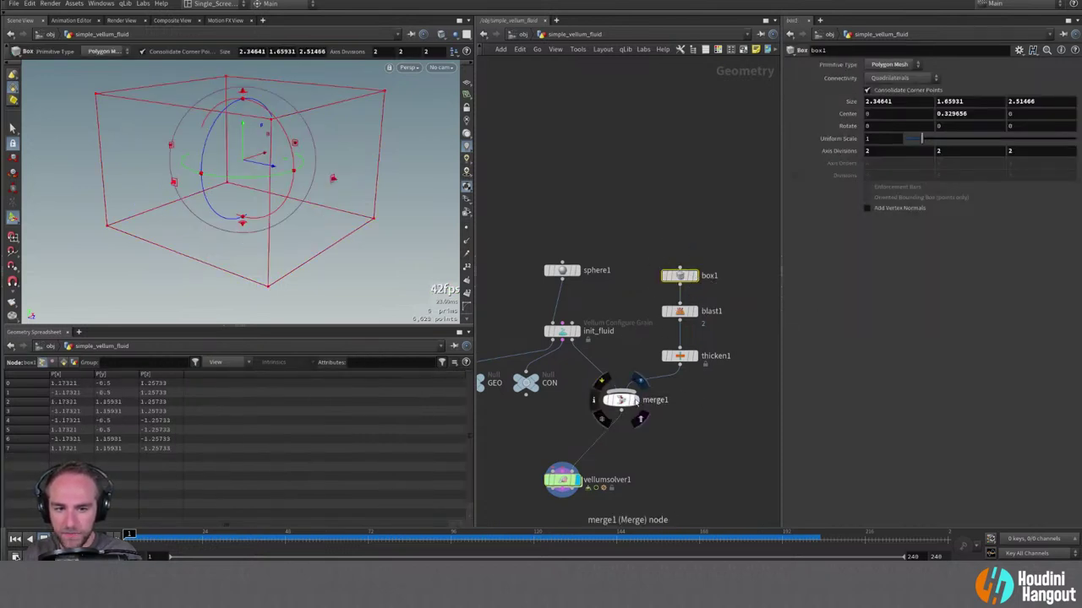
pyautogui.press('Escape')
pyautogui.moveTo(338, 183); pyautogui.dragTo(279, 203)
pyautogui.press('Return')
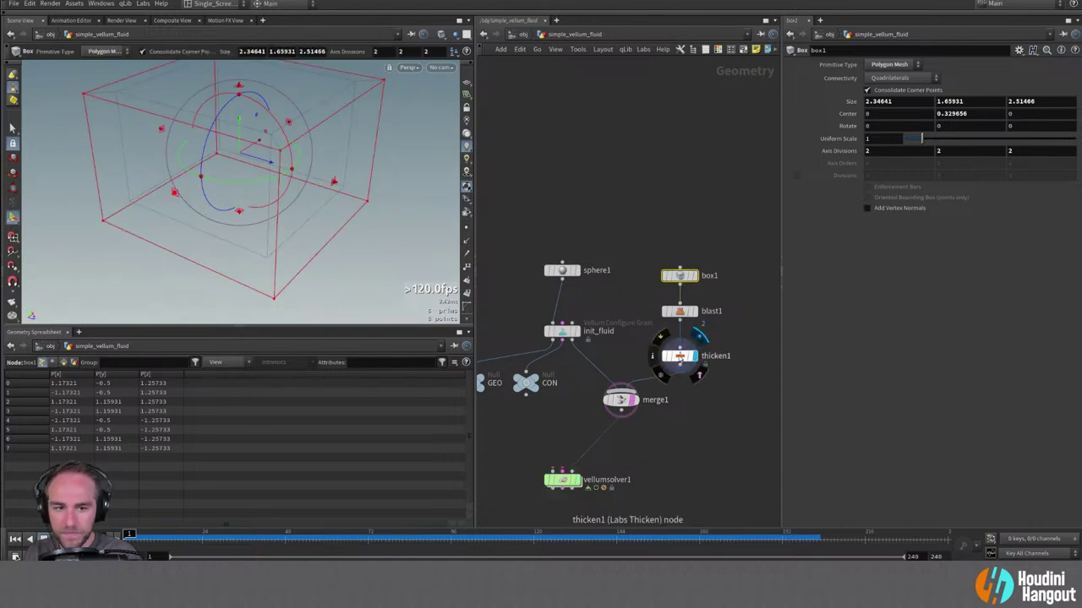
pyautogui.click(681, 356)
pyautogui.moveTo(190, 139); pyautogui.dragTo(191, 198)
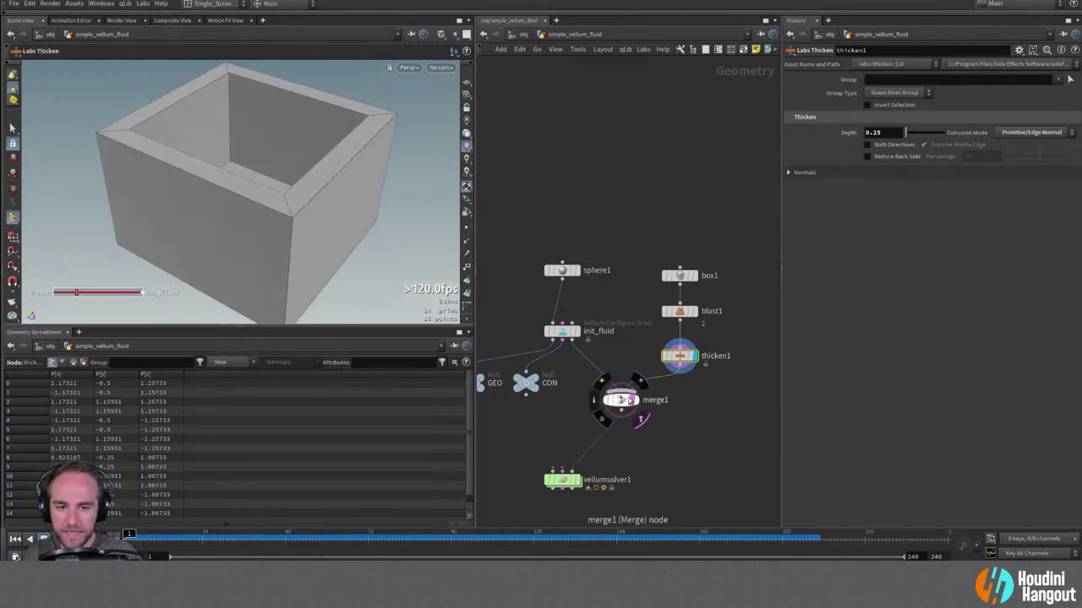
# Display merge1's combined output and orbit to look down inside the container.
pyautogui.moveTo(635, 402); pyautogui.dragTo(635, 413)
pyautogui.click(635, 413)
pyautogui.moveTo(245, 127); pyautogui.dragTo(279, 178)
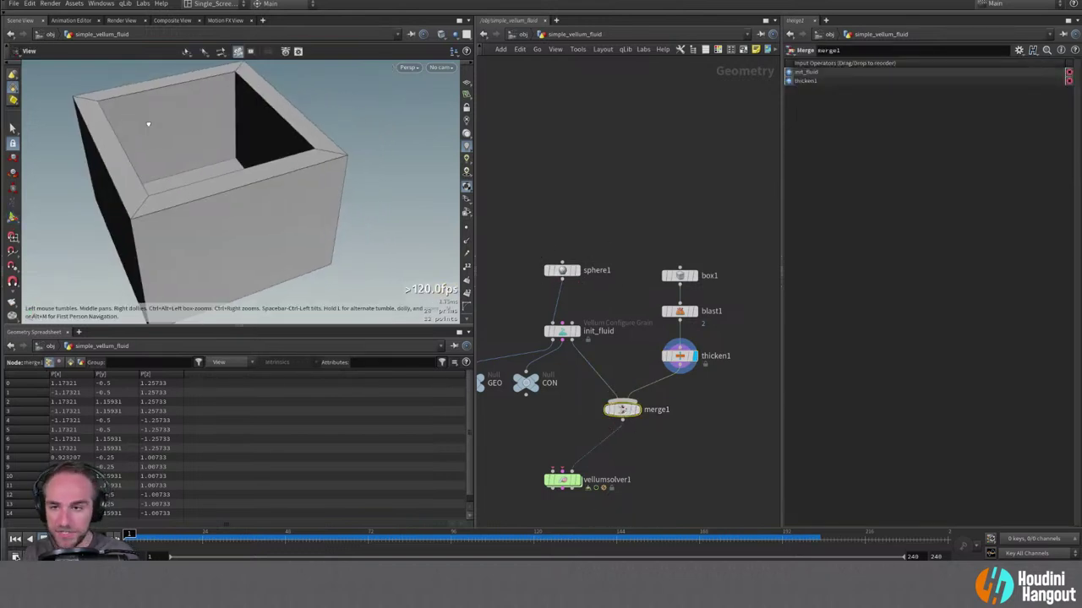
pyautogui.moveTo(144, 121); pyautogui.dragTo(184, 131)
pyautogui.moveTo(622, 409); pyautogui.dragTo(622, 417)
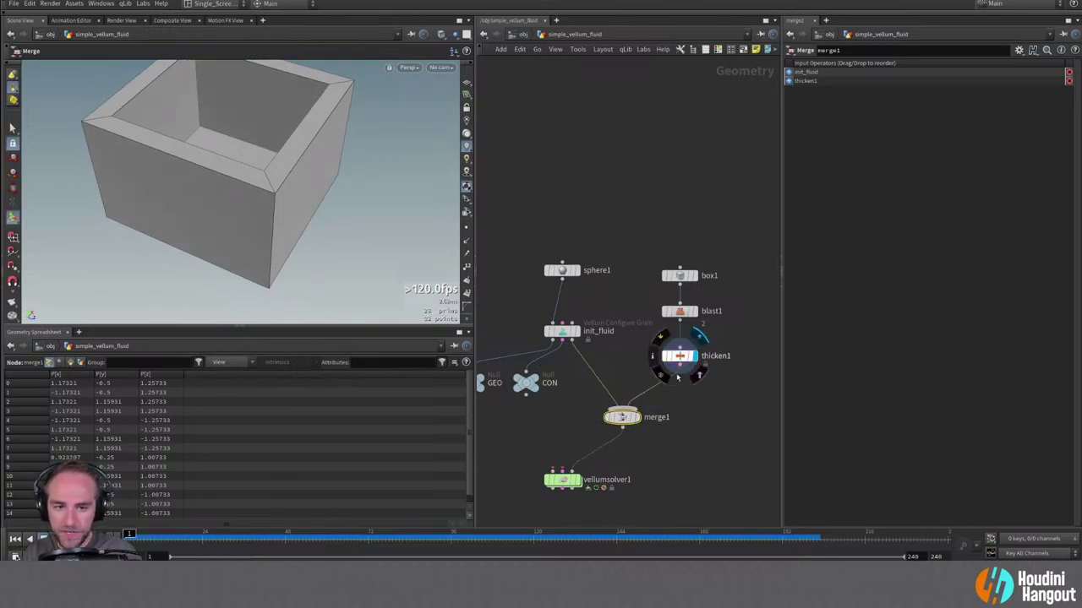
pyautogui.press('s')
pyautogui.keyDown('alt'); pyautogui.moveTo(133, 107); pyautogui.dragTo(236, 152); pyautogui.keyUp('alt')
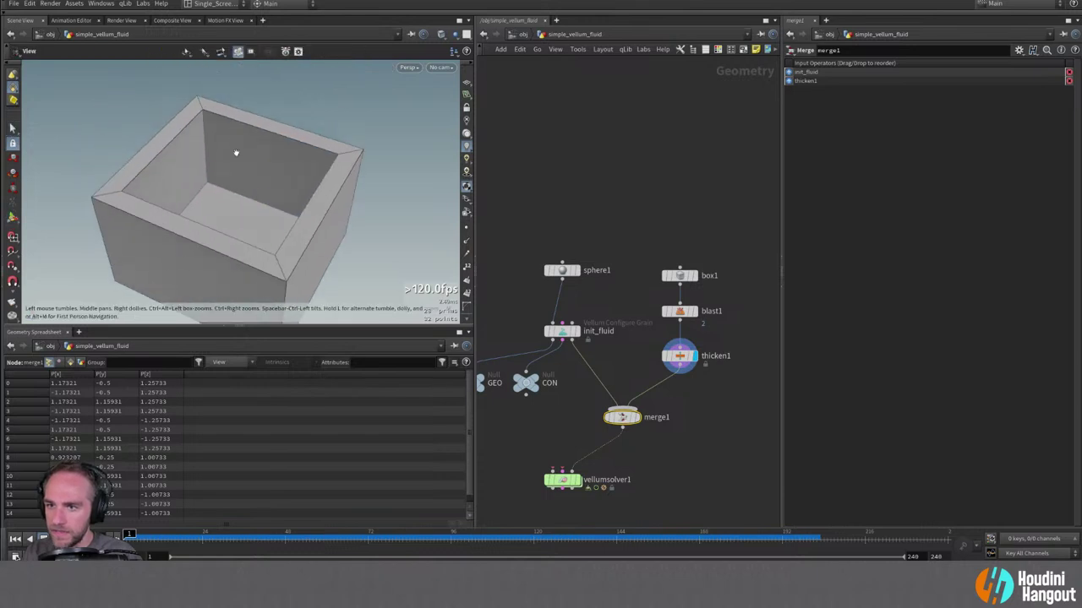
# Select the container's inner bottom face and orbit to view into the box.
pyautogui.click(226, 206)
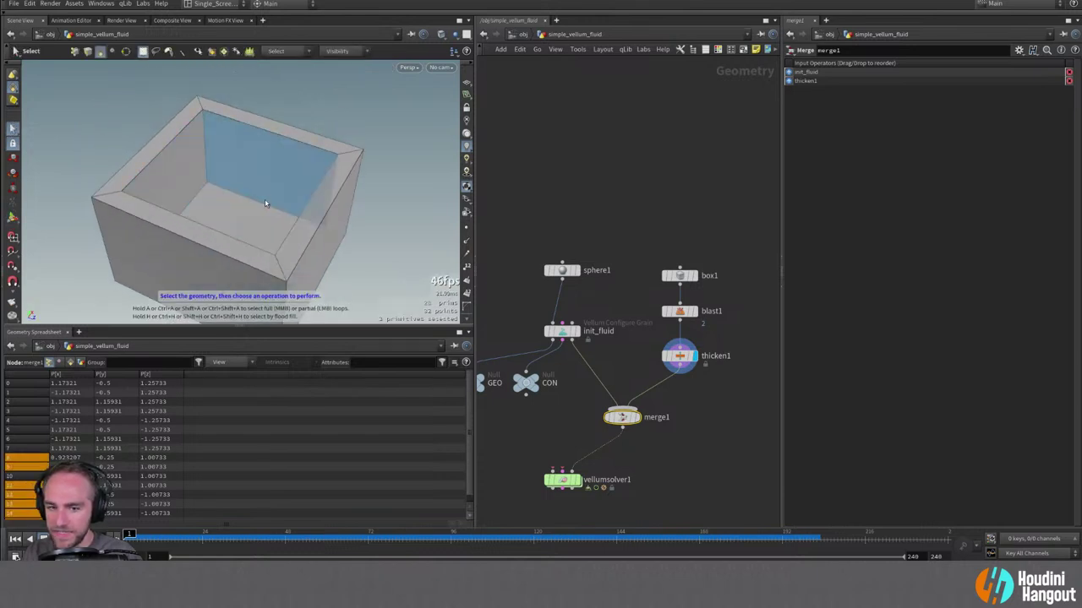
pyautogui.press('Escape')
pyautogui.moveTo(218, 214); pyautogui.dragTo(169, 224)
pyautogui.press('F1')
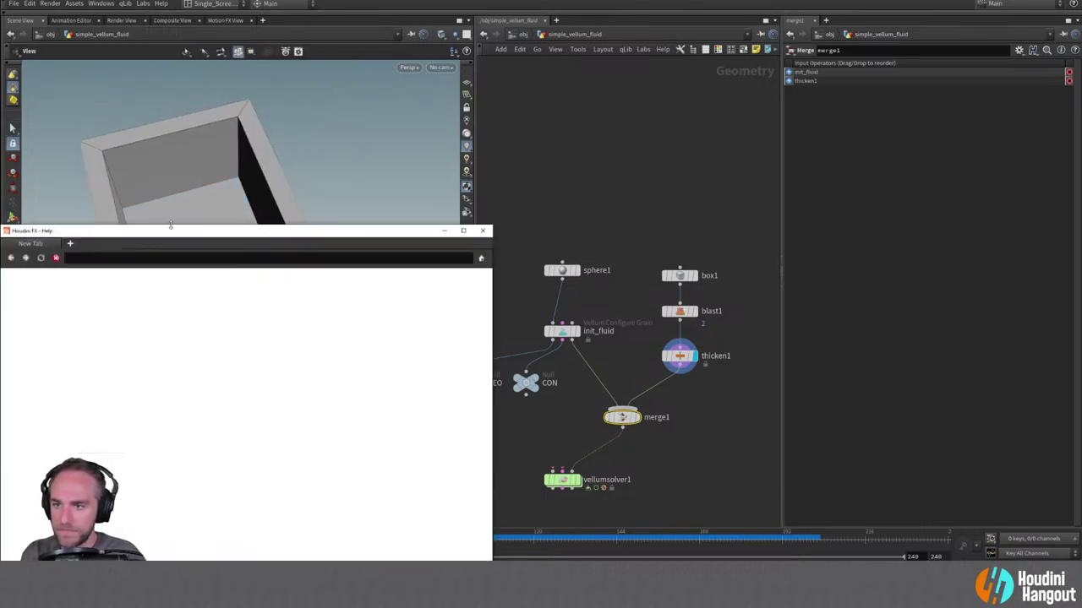
pyautogui.click(305, 221)
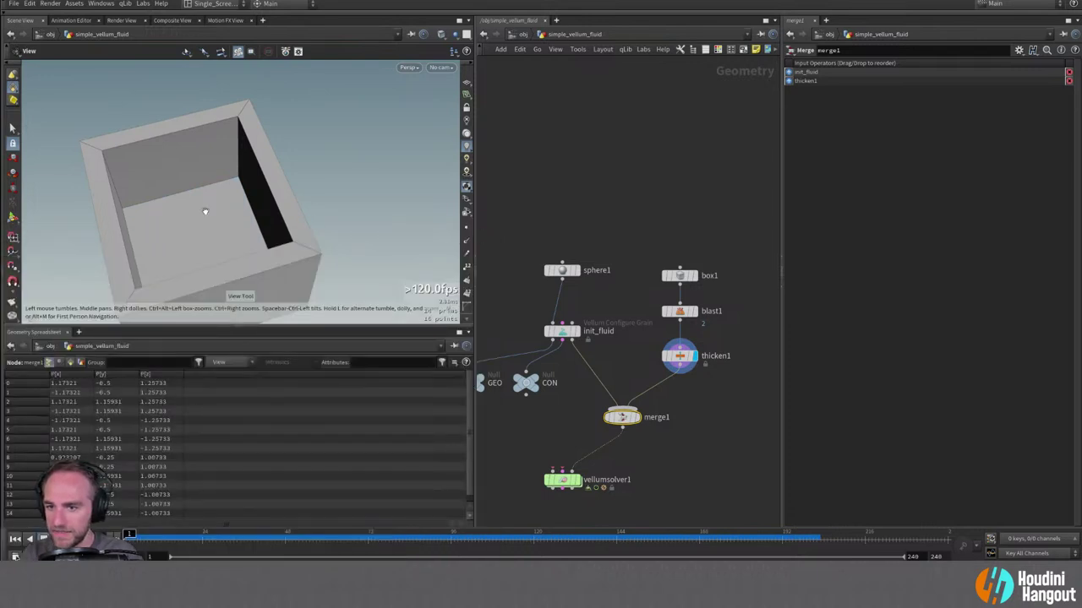
pyautogui.moveTo(205, 212); pyautogui.dragTo(301, 186)
# Return to the object level and back inside simple_vellum_fluid, looking down into the box.
pyautogui.press('s')
pyautogui.press('u')
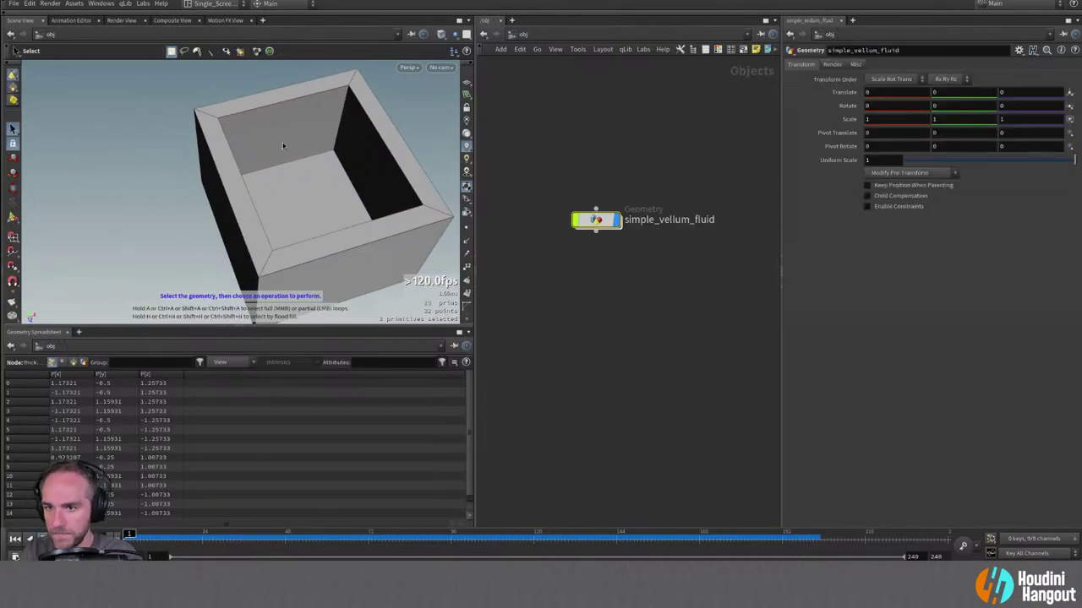
pyautogui.doubleClick(281, 213)
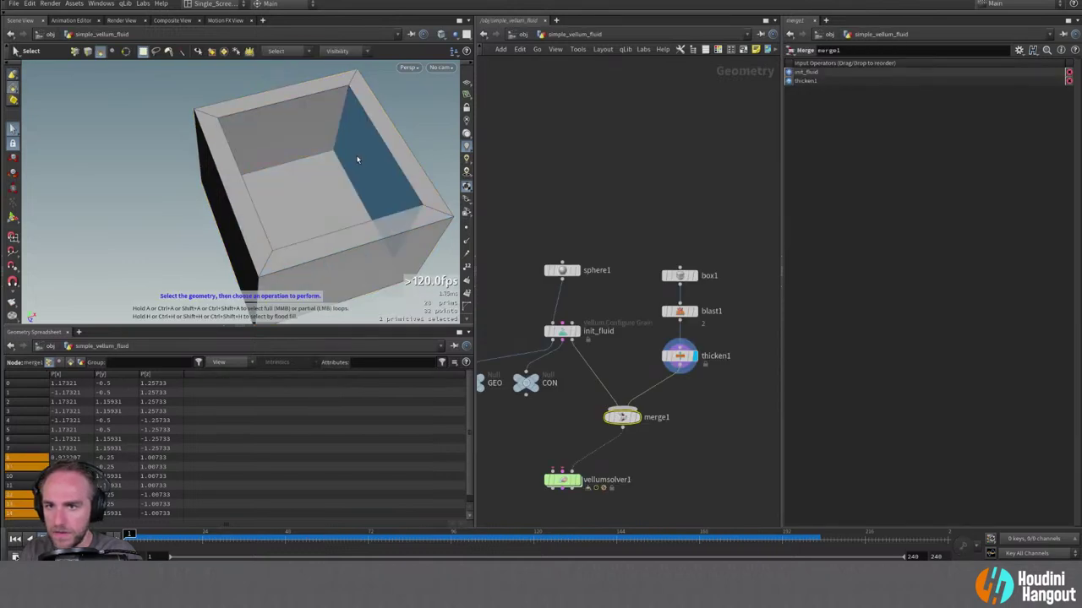
pyautogui.press('space')
pyautogui.moveTo(358, 160); pyautogui.dragTo(271, 160)
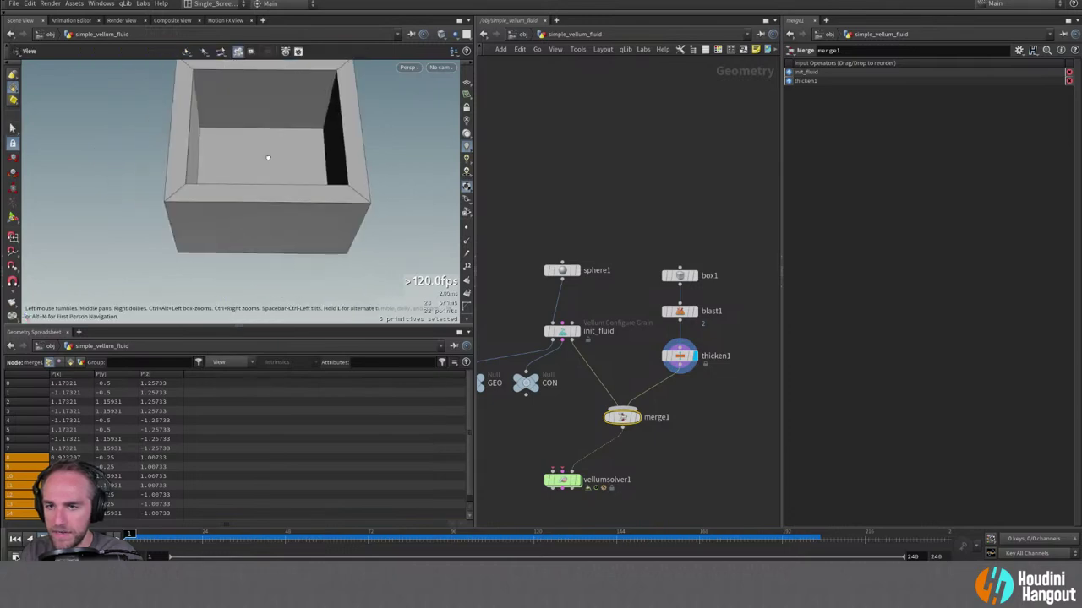
# Add blast2 with group 5-9 and Delete Non Selected, positioned above the network.
pyautogui.press('Tab')
pyautogui.write('blast')
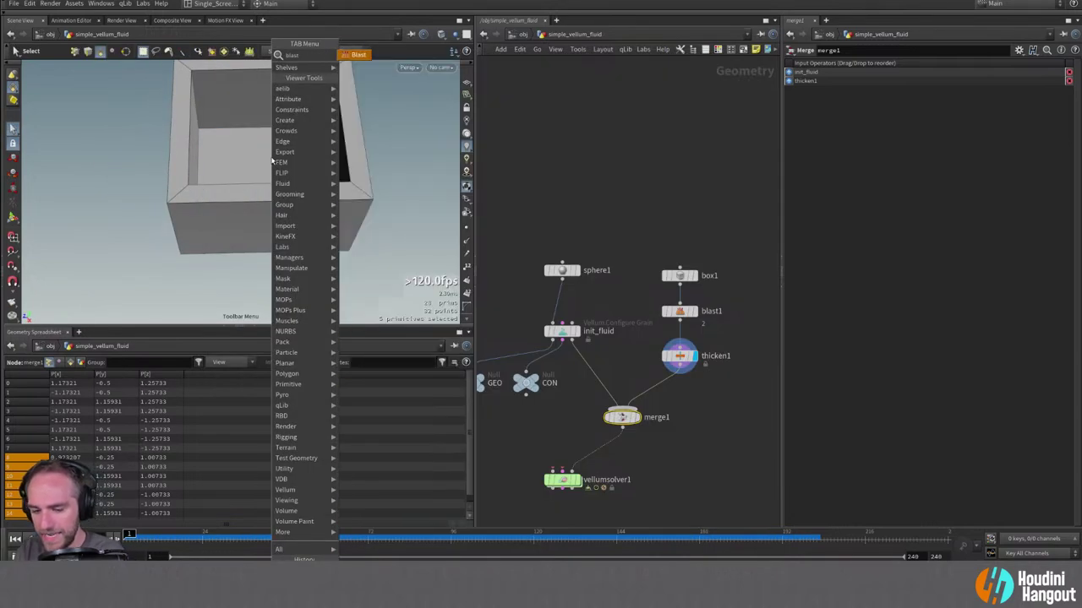
pyautogui.press('Return')
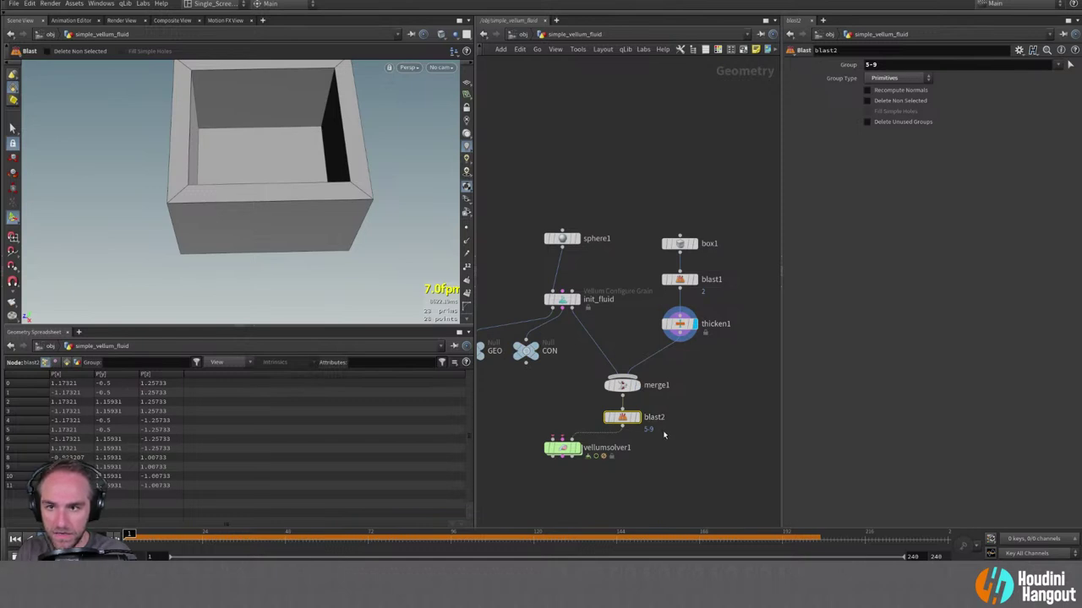
pyautogui.moveTo(622, 417); pyautogui.dragTo(624, 292)
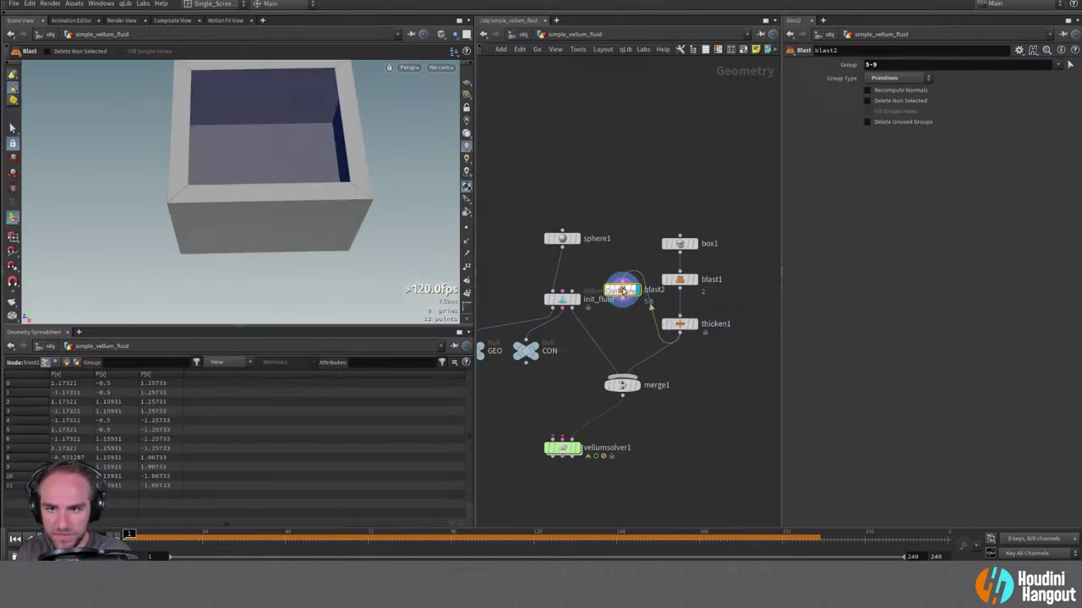
pyautogui.click(866, 100)
pyautogui.press('Escape')
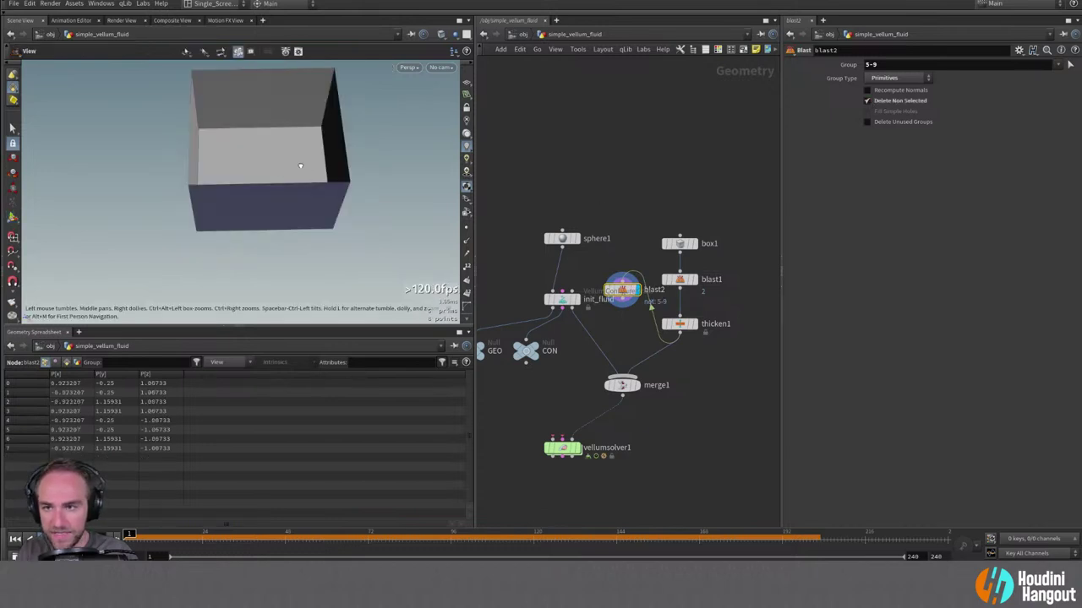
pyautogui.moveTo(300, 166); pyautogui.dragTo(272, 186)
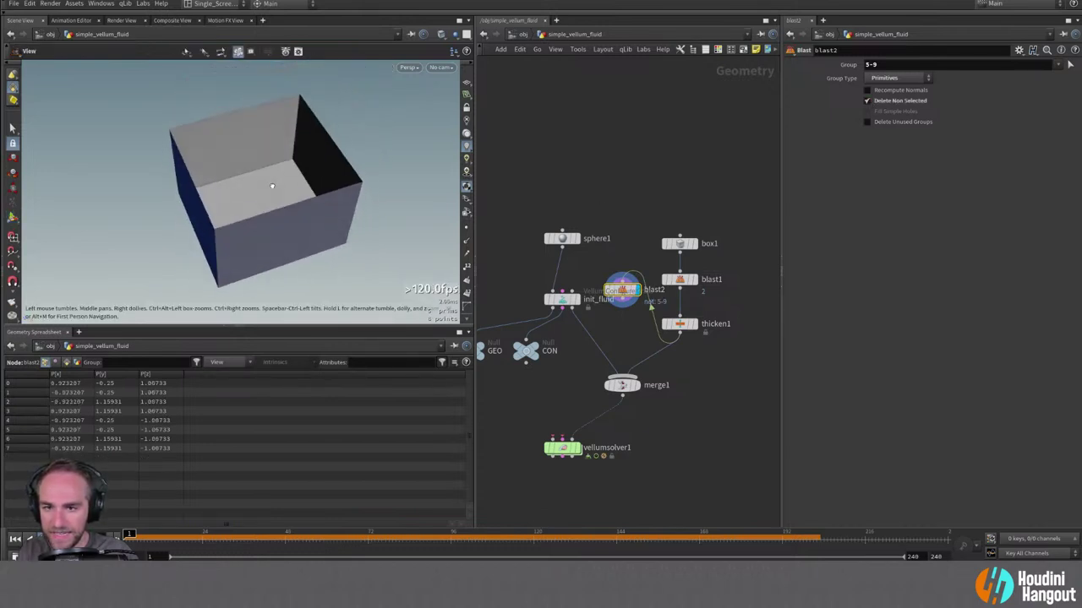
pyautogui.moveTo(623, 290); pyautogui.dragTo(562, 175)
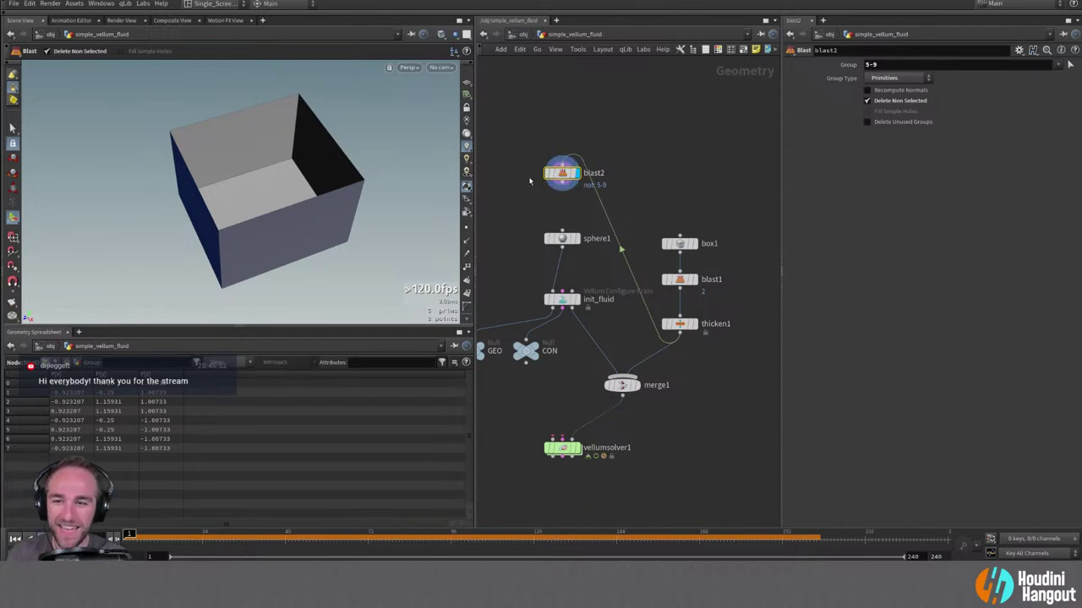
# Add a Bound node (bound1) fed by blast2's output, placed just under blast2.
pyautogui.press('Tab')
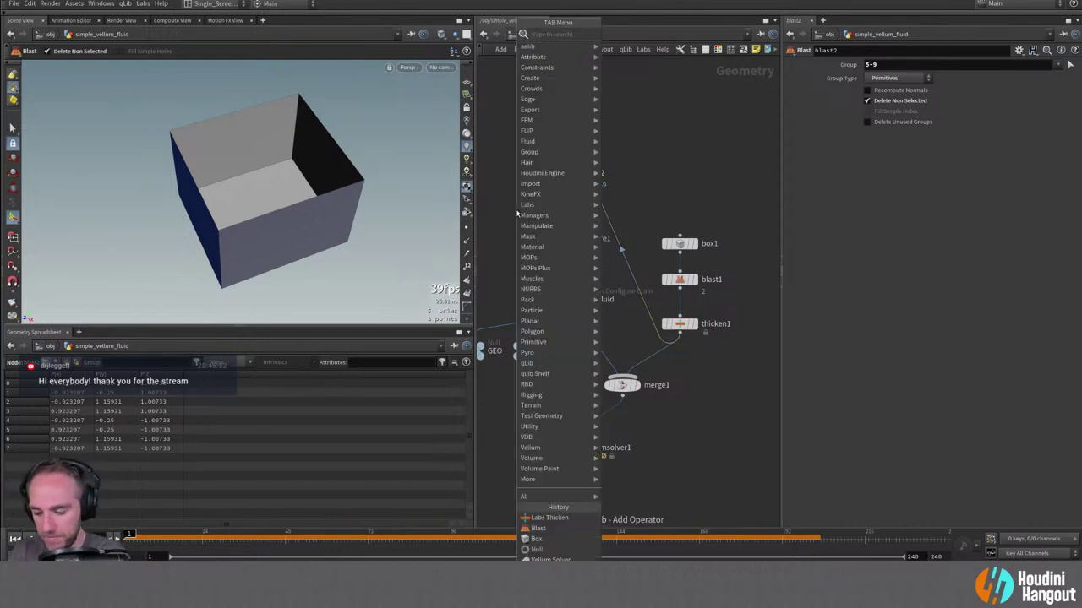
pyautogui.write('bound')
pyautogui.press('Return')
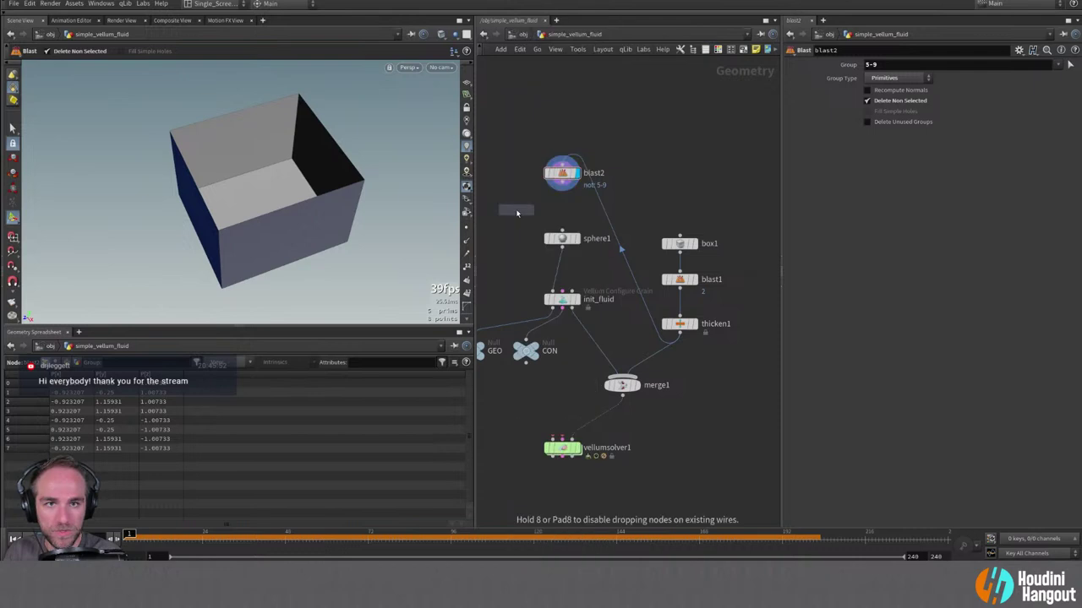
pyautogui.click(518, 208)
pyautogui.click(519, 216)
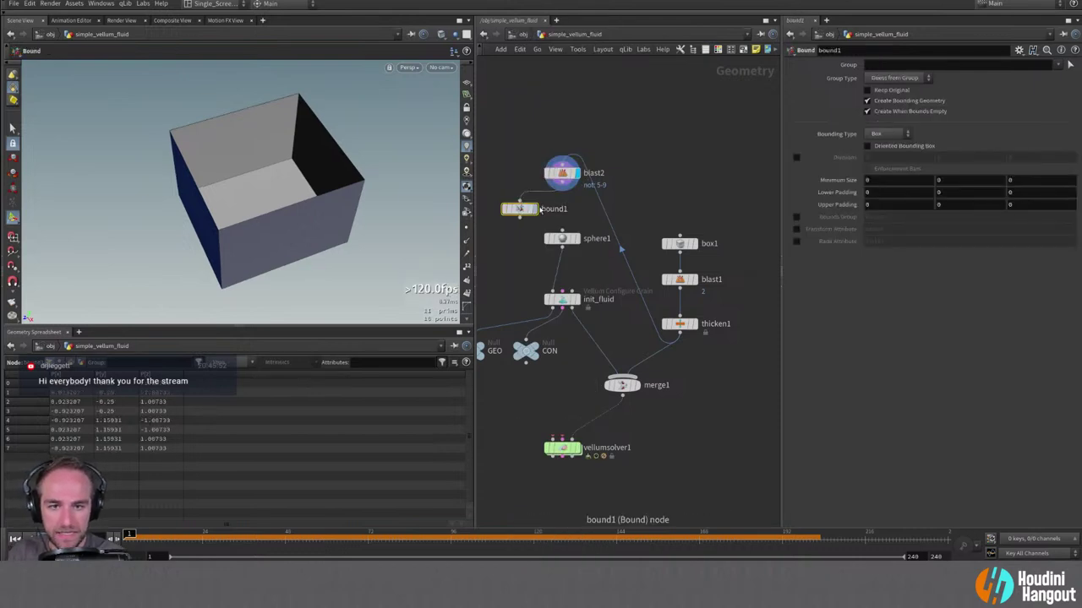
pyautogui.click(581, 178)
pyautogui.moveTo(515, 203)
pyautogui.mouseDown()
pyautogui.moveTo(562, 205)
pyautogui.moveTo(524, 247)
pyautogui.moveTo(621, 227)
pyautogui.moveTo(683, 188)
pyautogui.mouseUp()
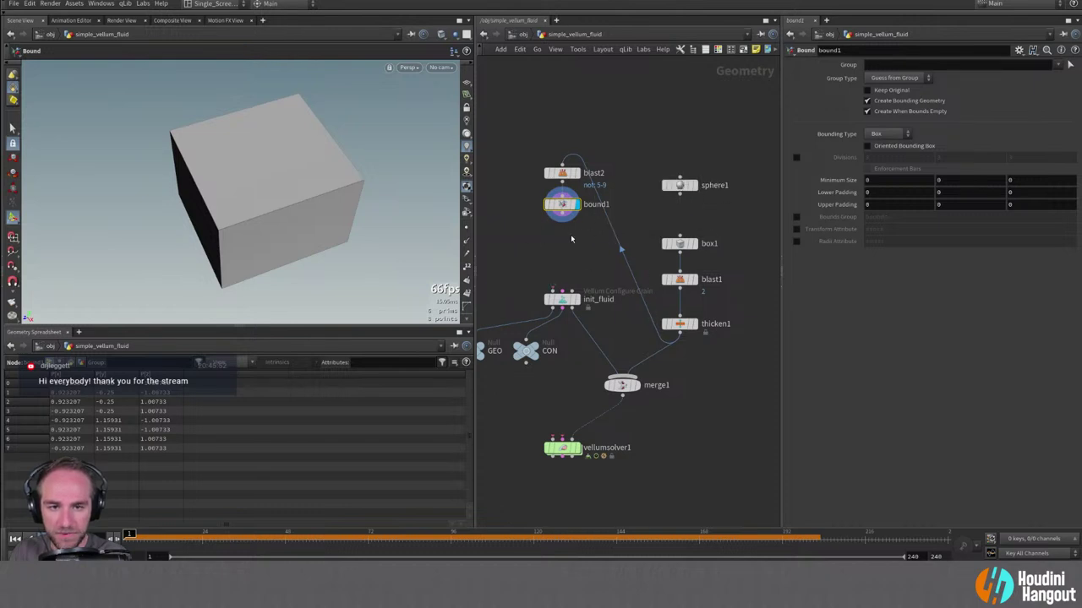
# Wire bound1 into init_fluid so grains fill the bounding box.
pyautogui.click(562, 220)
pyautogui.click(571, 307)
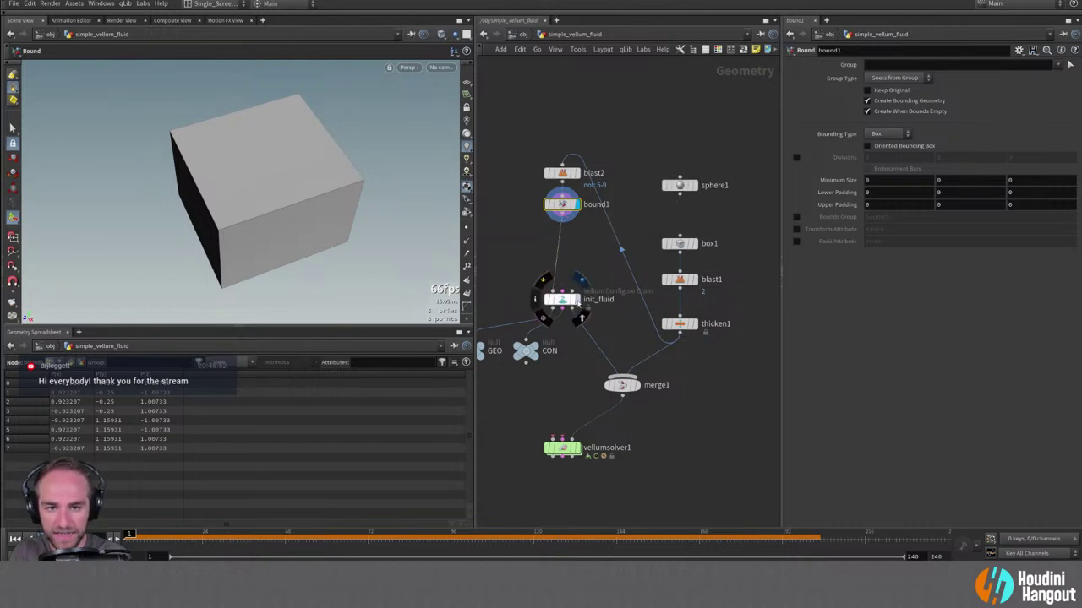
pyautogui.click(563, 301)
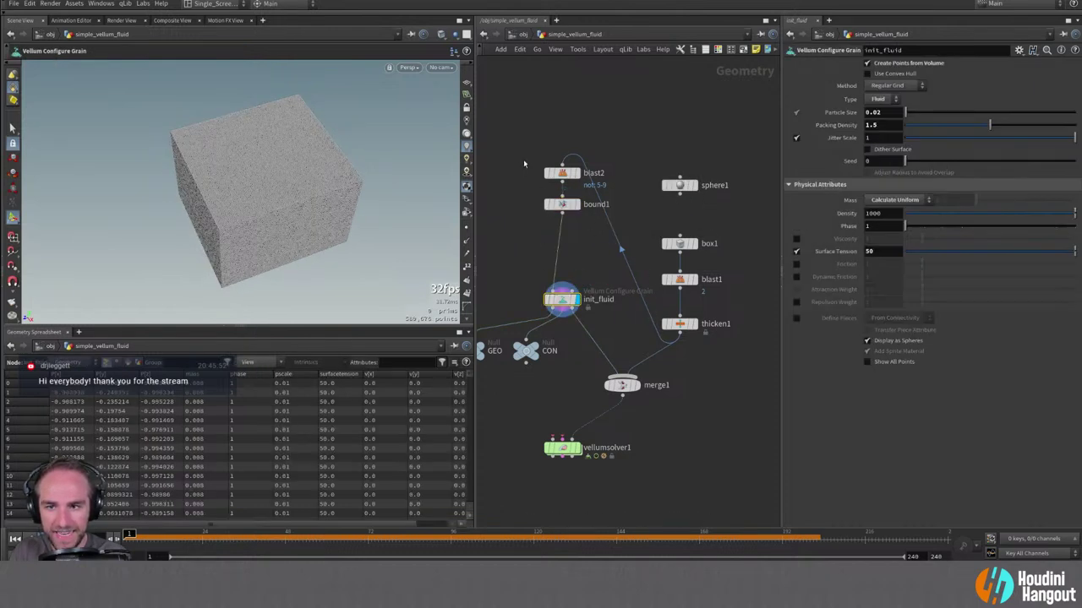
pyautogui.moveTo(523, 158); pyautogui.dragTo(562, 246)
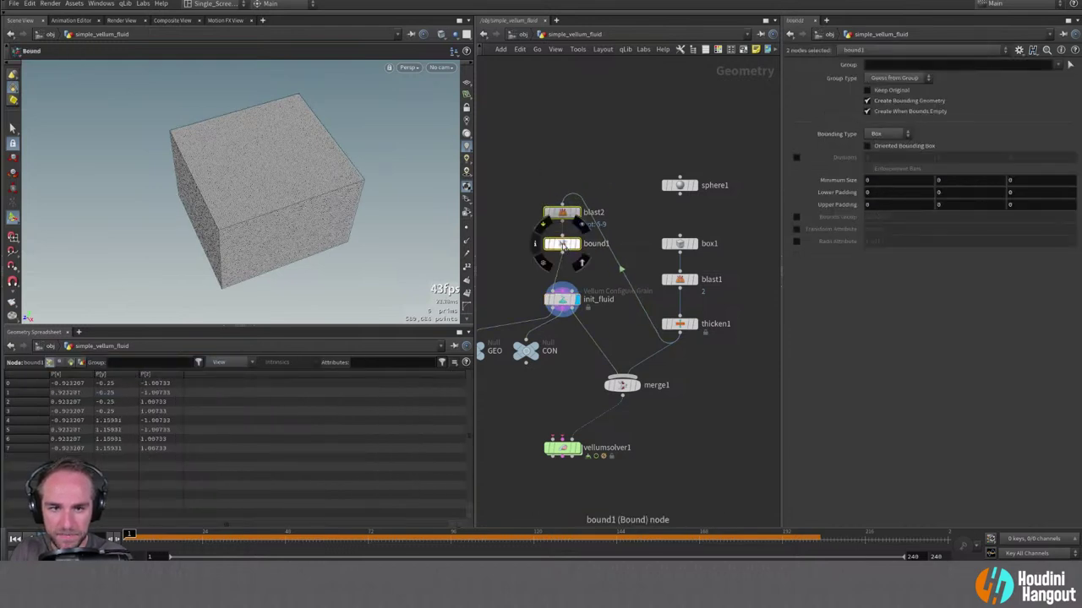
pyautogui.click(562, 246)
pyautogui.moveTo(253, 203); pyautogui.dragTo(302, 152)
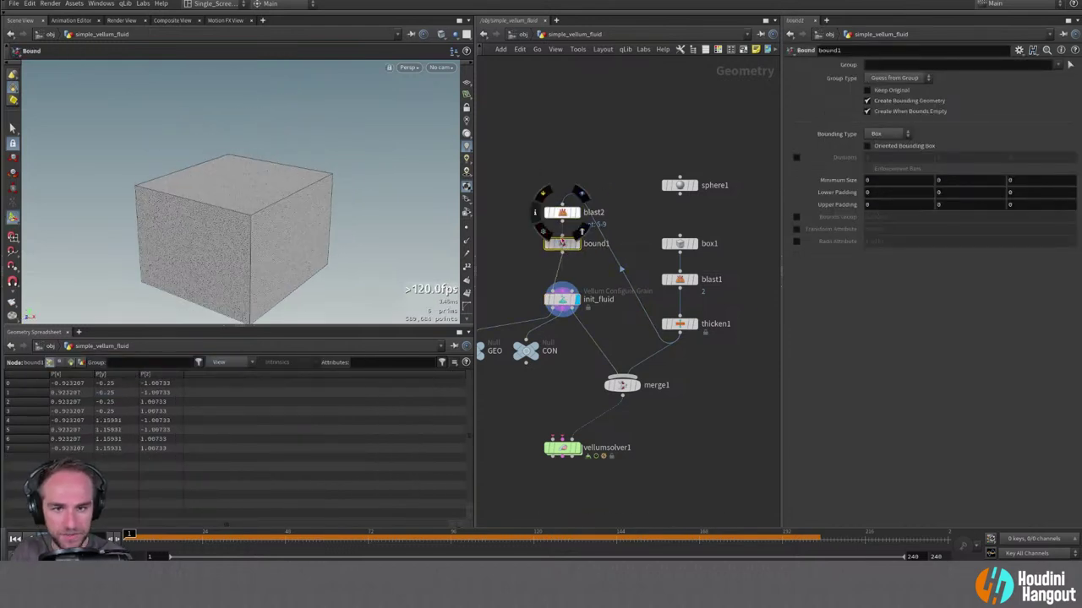
# Set bound1's Upper Padding Y to -0.2.
pyautogui.moveTo(956, 205); pyautogui.dragTo(936, 205, button='middle')
pyautogui.doubleClick(948, 205)
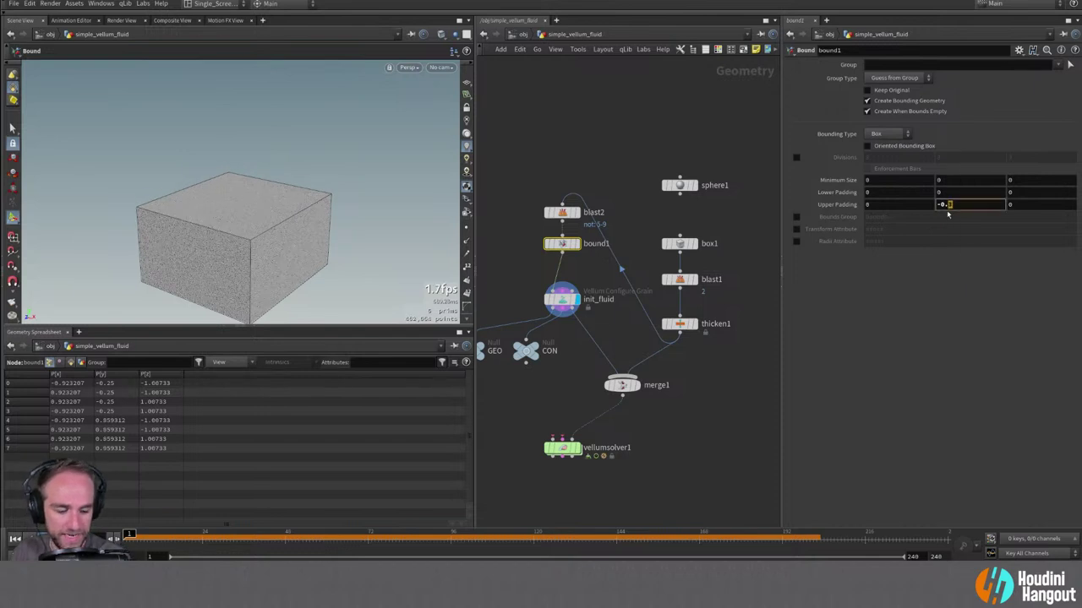
pyautogui.write('2')
pyautogui.press('Return')
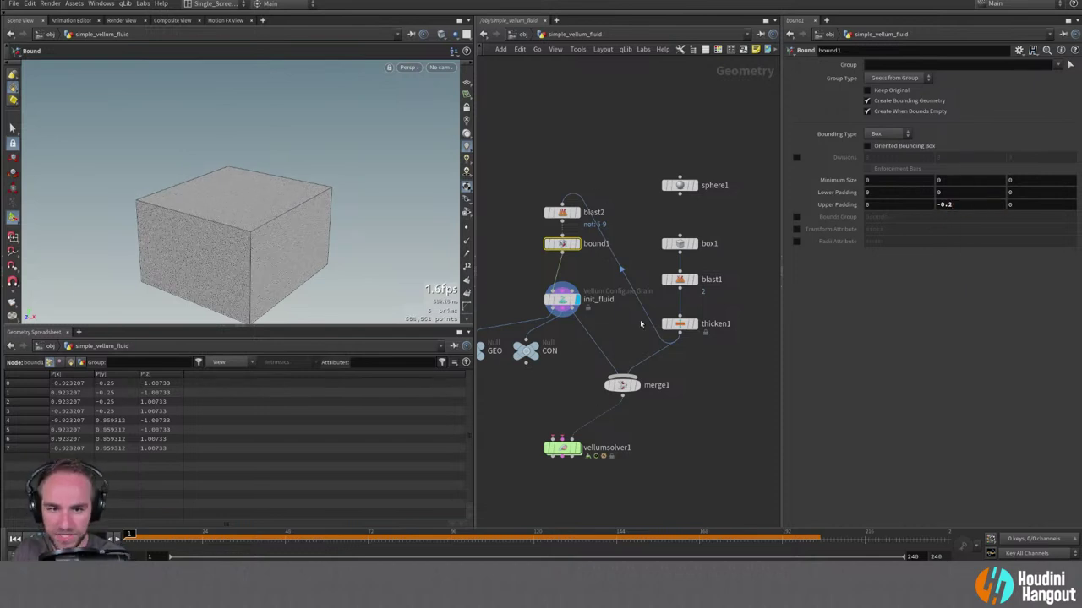
# Template thicken1 as a reference, then display and select merge1.
pyautogui.click(691, 318)
pyautogui.press('Escape')
pyautogui.moveTo(279, 188); pyautogui.dragTo(279, 211)
pyautogui.press('Return')
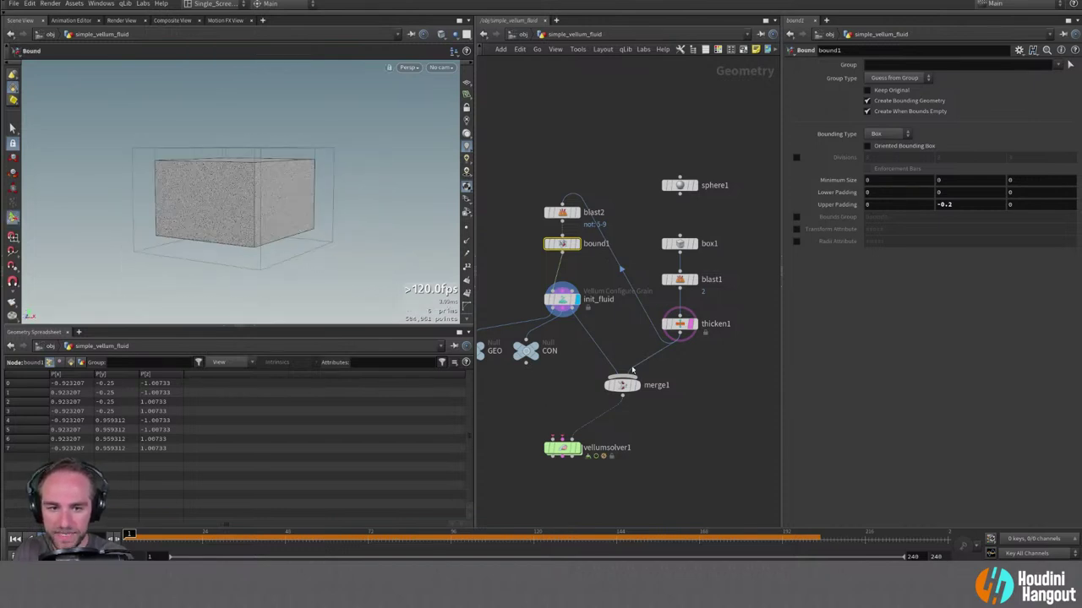
pyautogui.click(636, 385)
pyautogui.click(622, 385)
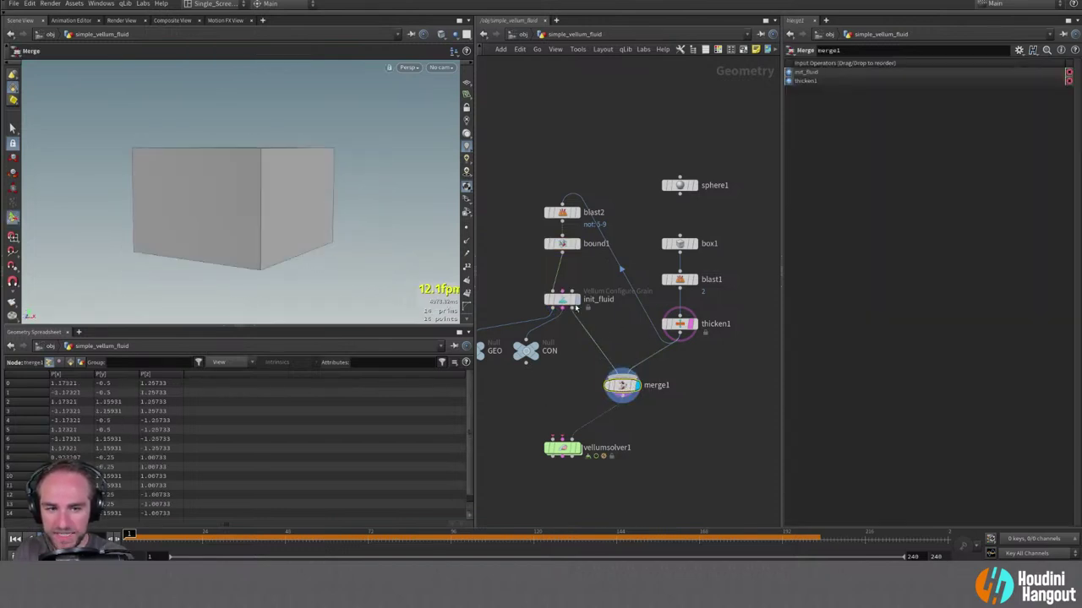
# Display thicken1 to inspect the open box, then display and select vellumsolver1.
pyautogui.moveTo(682, 330); pyautogui.dragTo(679, 322)
pyautogui.click(678, 321)
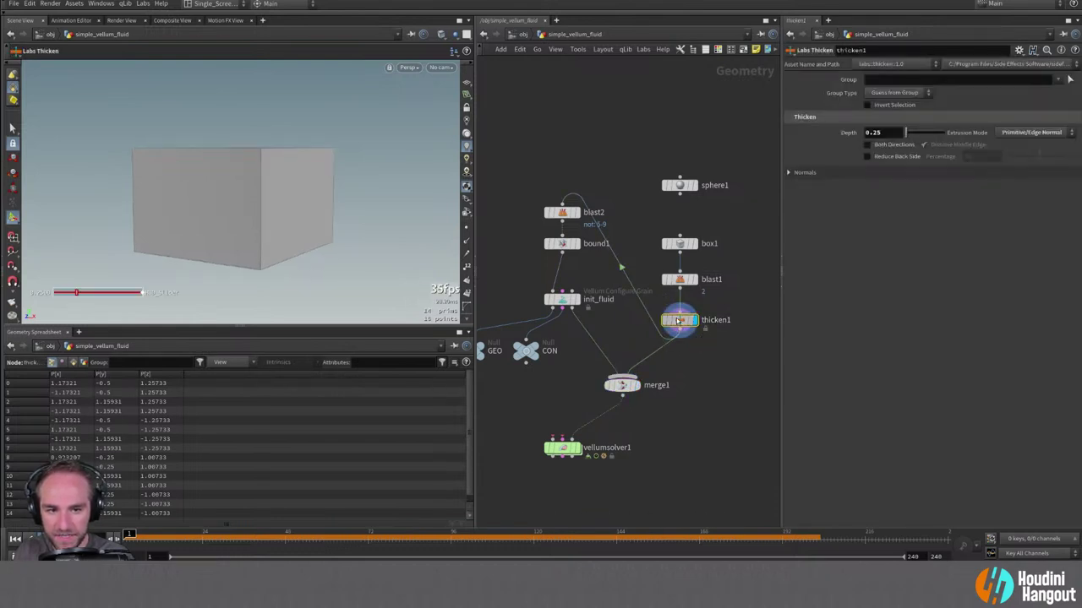
pyautogui.moveTo(253, 182); pyautogui.dragTo(261, 225)
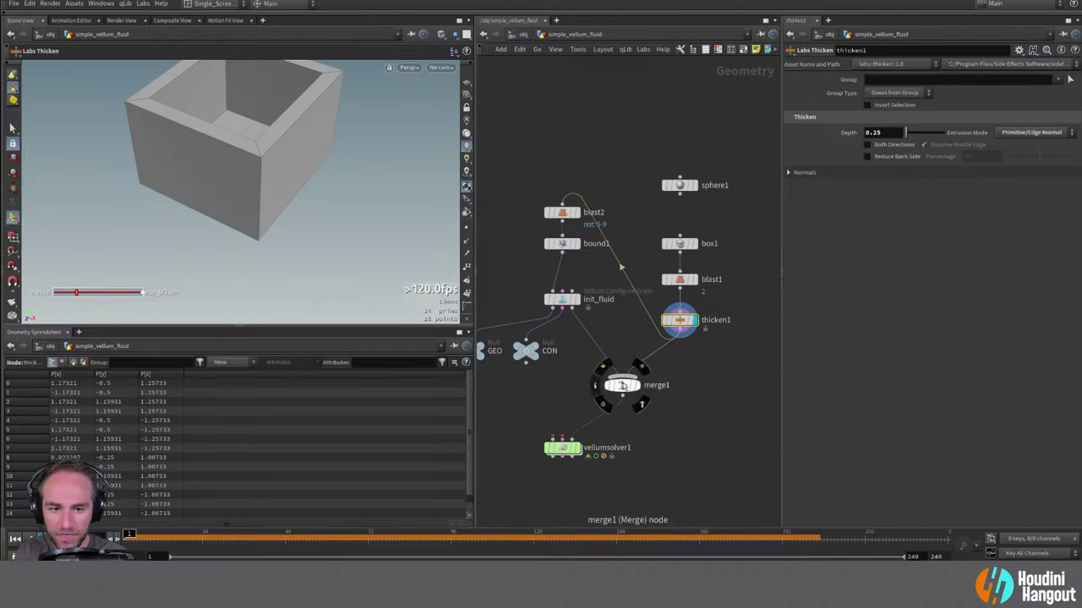
pyautogui.click(578, 450)
pyautogui.click(560, 448)
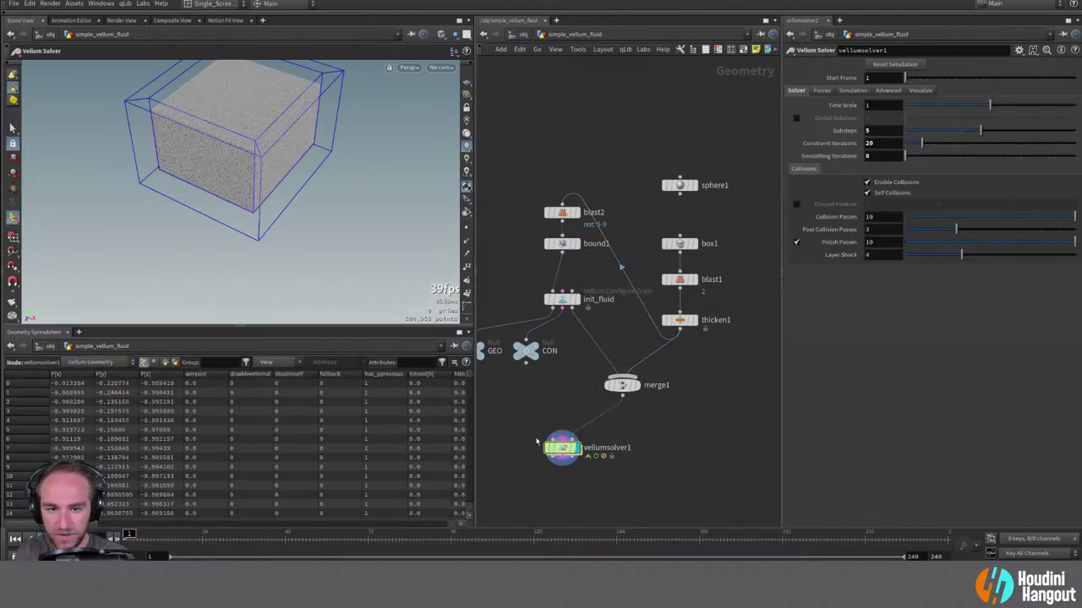
# Inside vellumsolver1, set vellumsource1's Emission Type to Only Once with Activation 1.
pyautogui.doubleClick(559, 448)
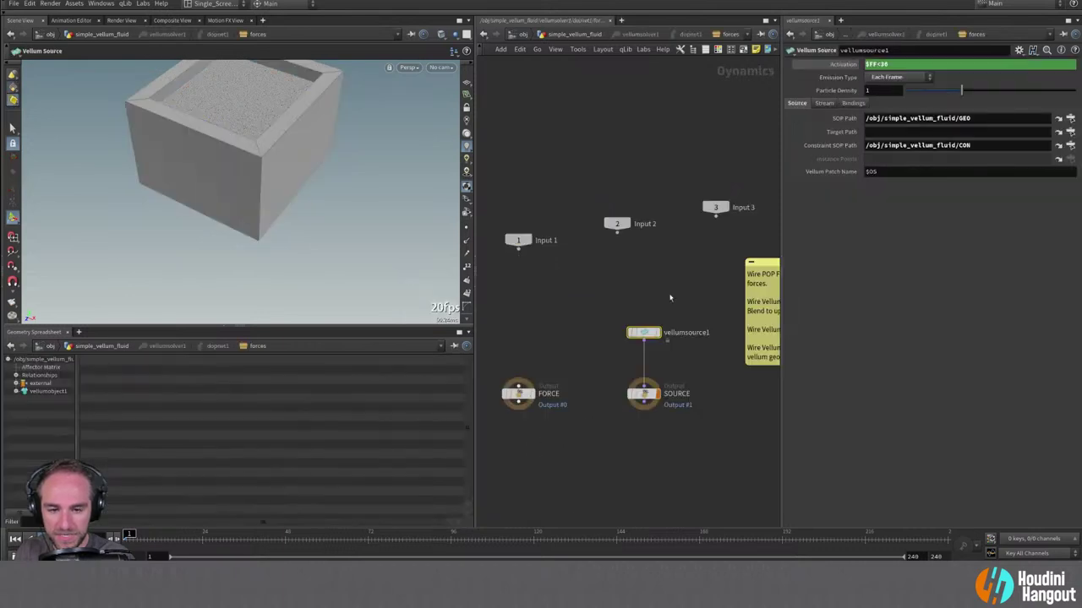
pyautogui.click(879, 78)
pyautogui.click(882, 88)
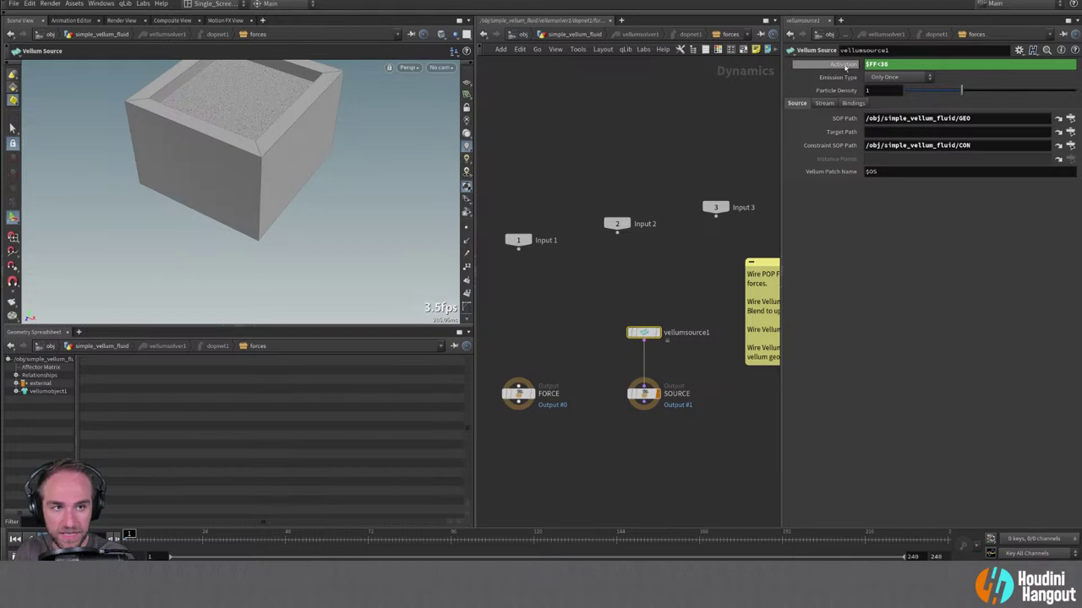
pyautogui.keyDown('ctrl'); pyautogui.middleClick(845, 65); pyautogui.keyUp('ctrl')
pyautogui.click(602, 466)
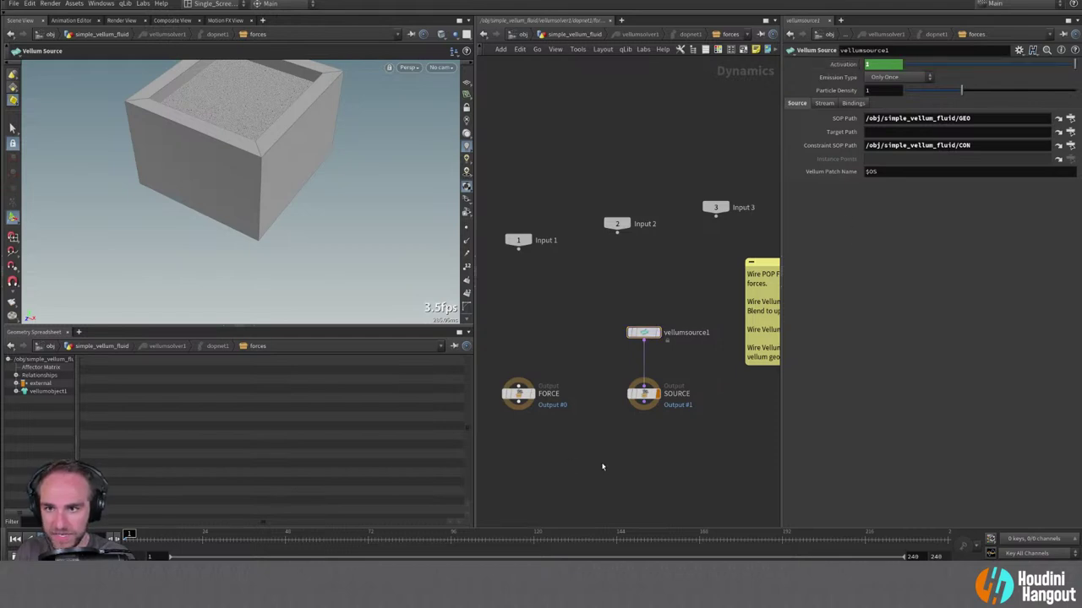
pyautogui.press('u')
pyautogui.press('u')
pyautogui.press('u')
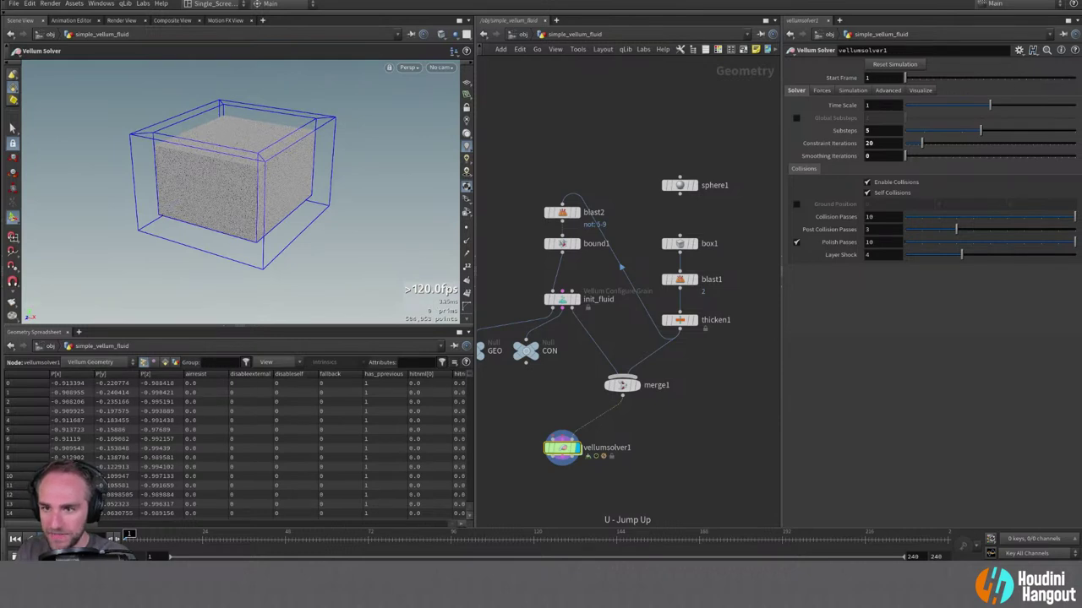
# Step the simulation forward about 20 frames, then jump back to frame 1.
pyautogui.press('Up')
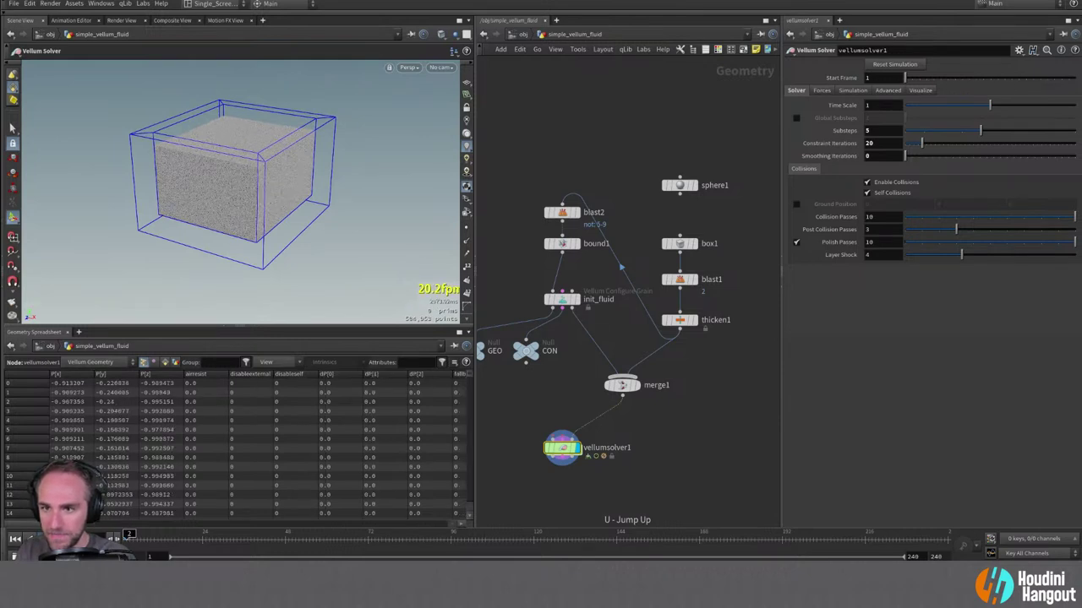
pyautogui.press('Up')
pyautogui.press('Up')
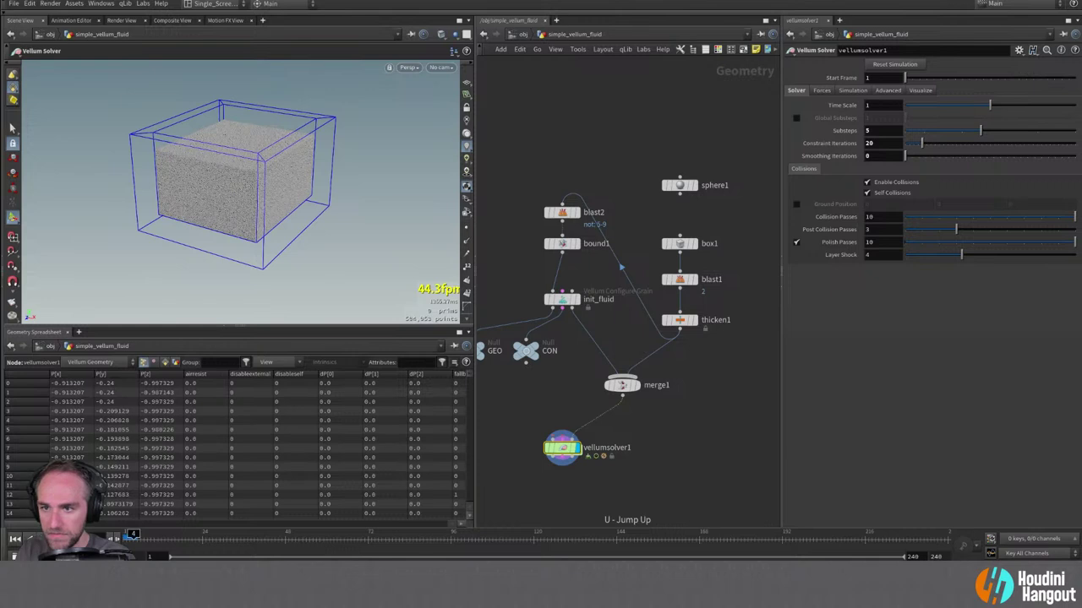
pyautogui.press('Up')
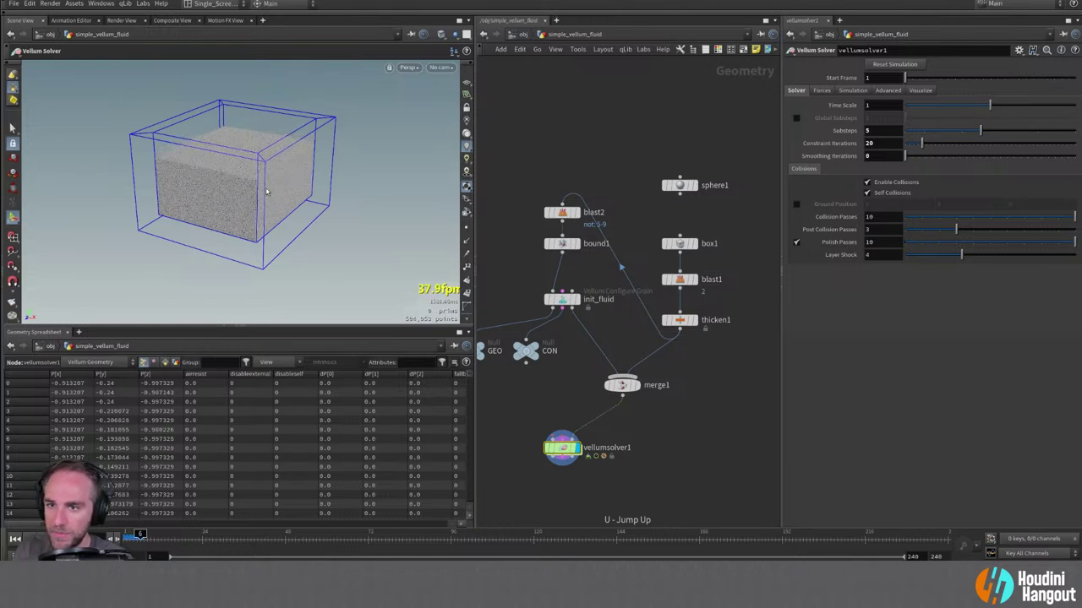
pyautogui.press('Up')
pyautogui.press('Up')
pyautogui.press('Up')
pyautogui.moveTo(291, 178); pyautogui.dragTo(295, 178)
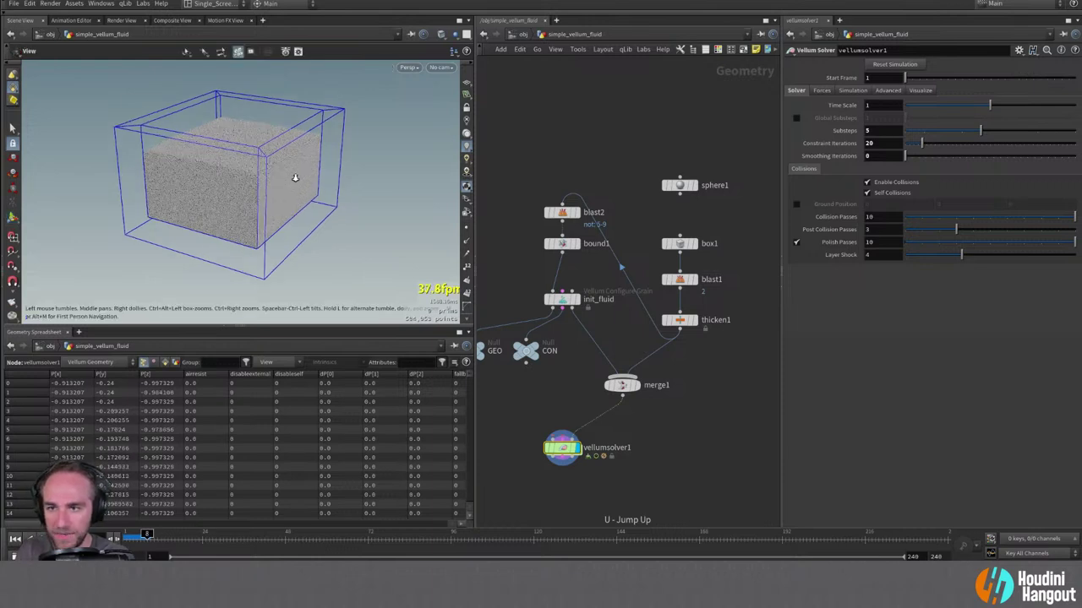
pyautogui.press('Up')
pyautogui.scroll(2, 295, 178)
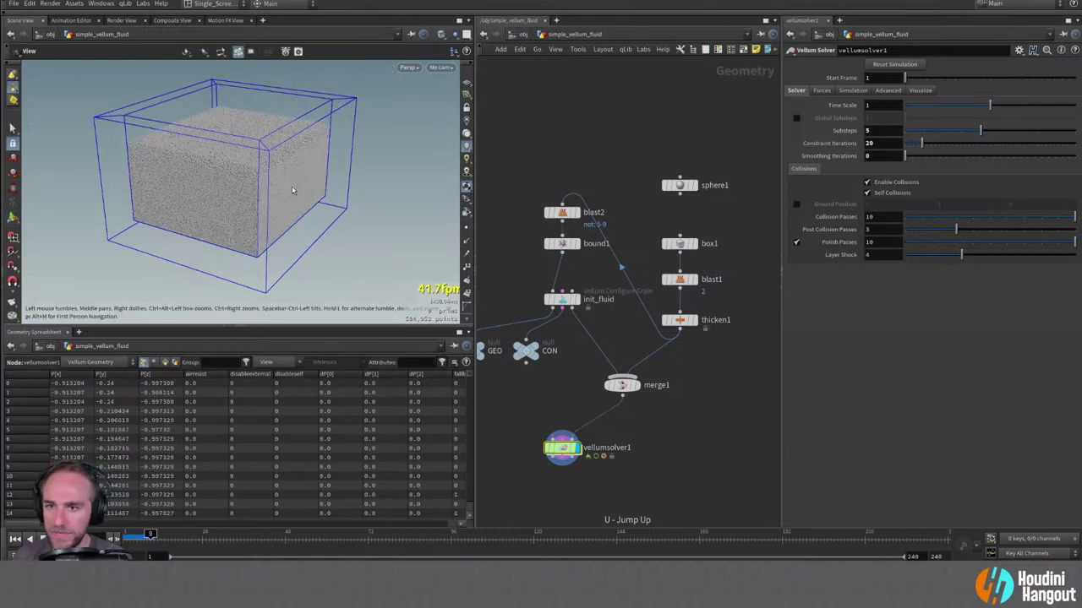
pyautogui.press('Return')
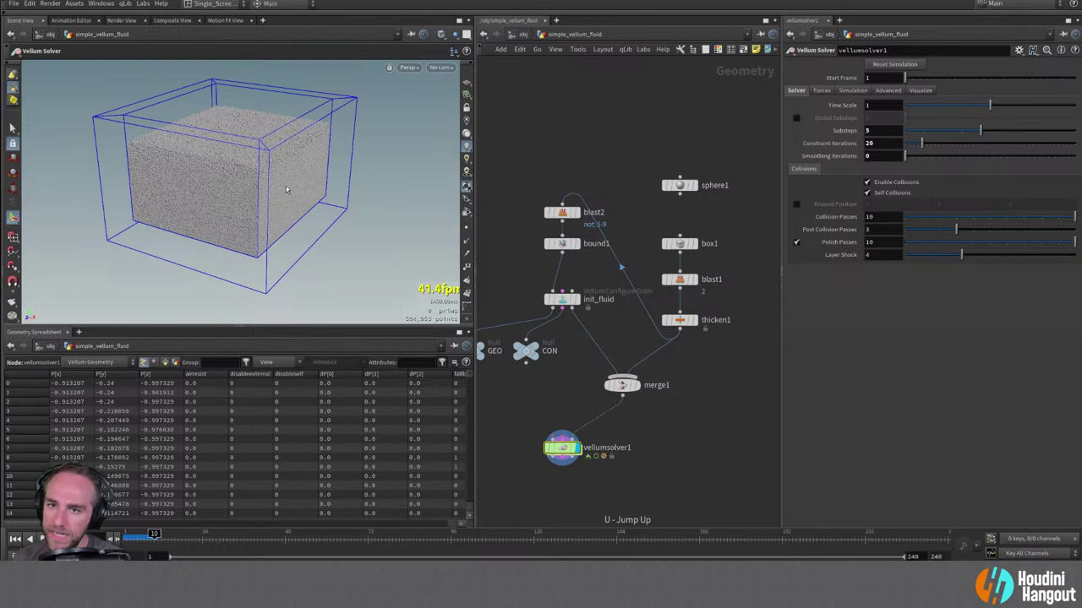
pyautogui.press('Up')
pyautogui.press('Up')
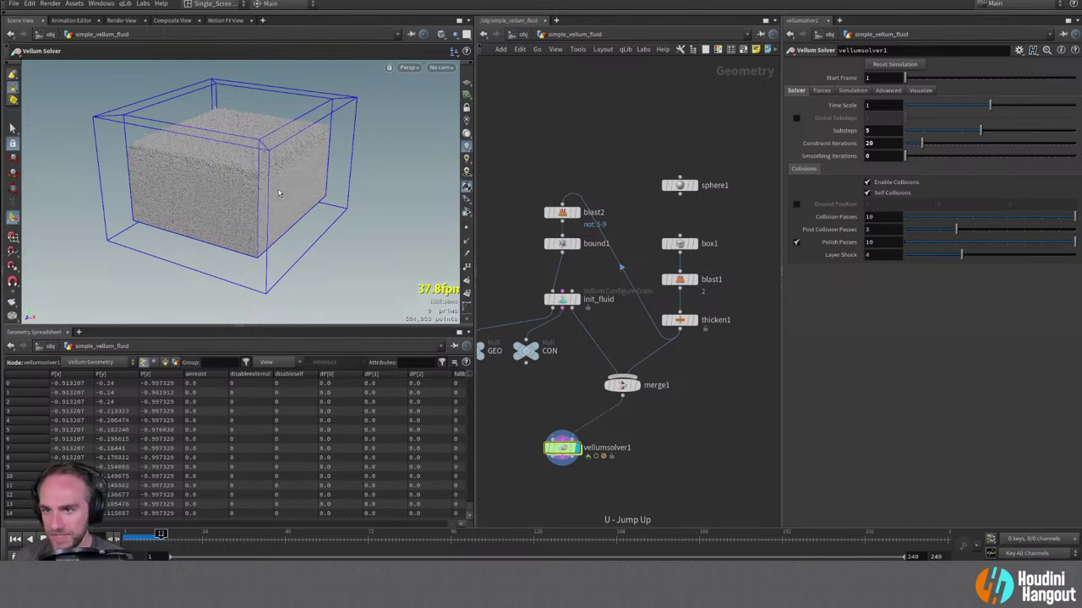
pyautogui.press('Up')
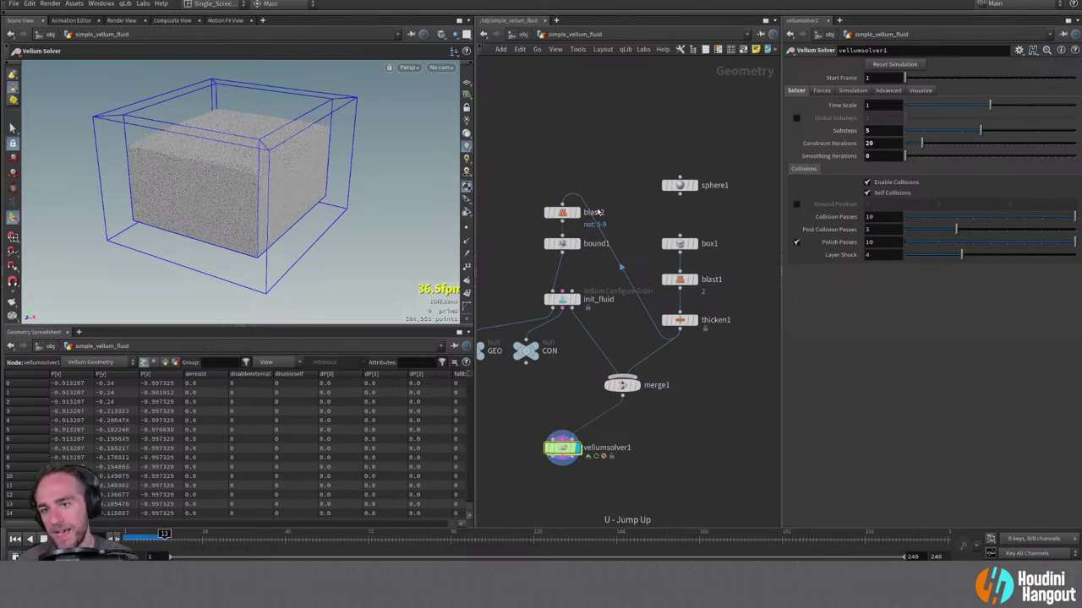
pyautogui.press('Up')
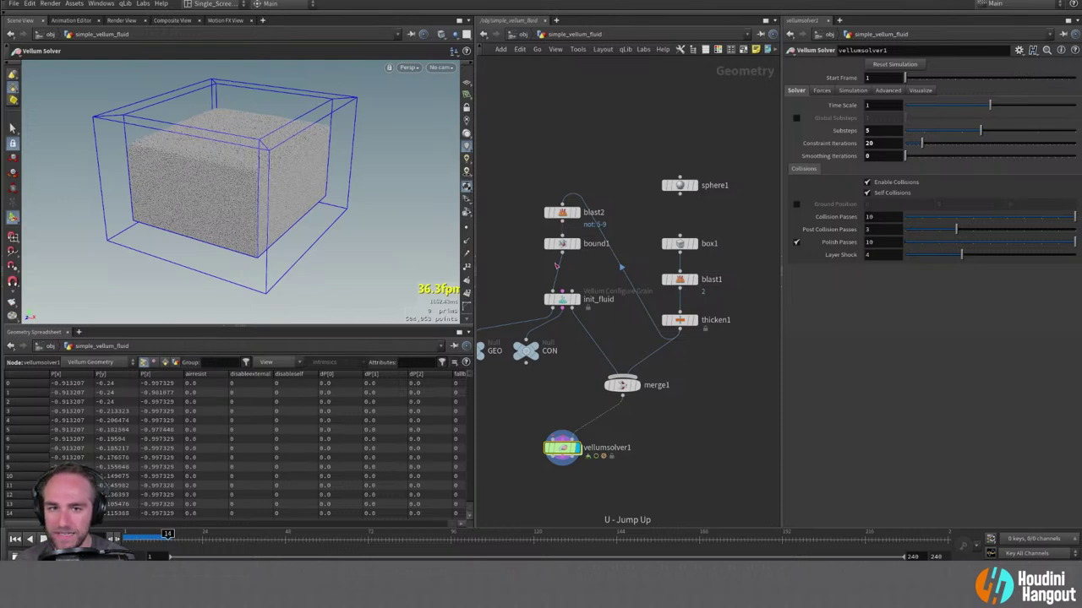
pyautogui.press('Up')
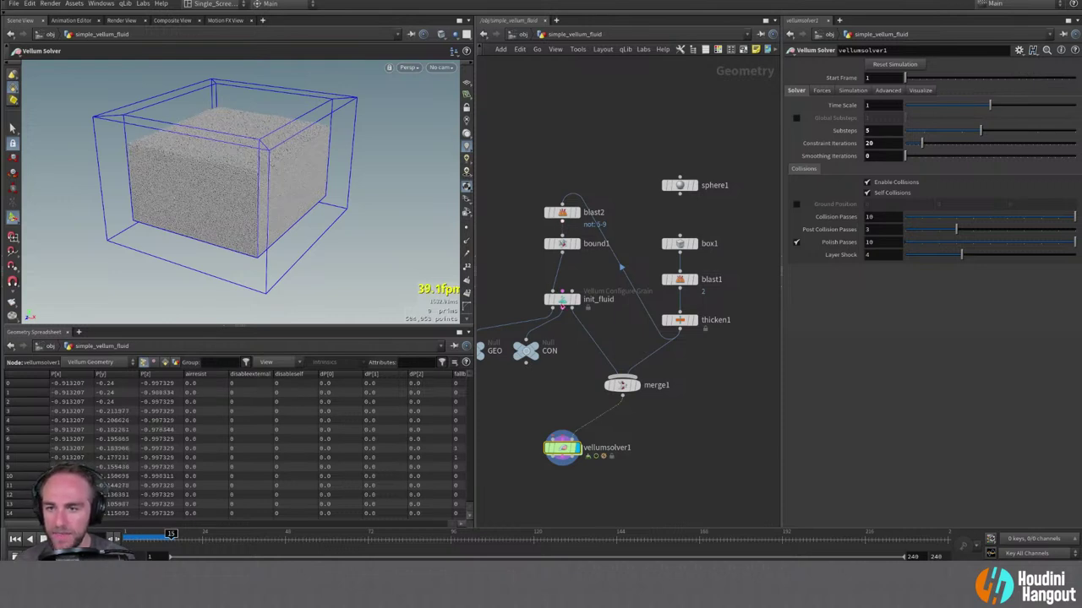
pyautogui.press('Up')
pyautogui.press('Up')
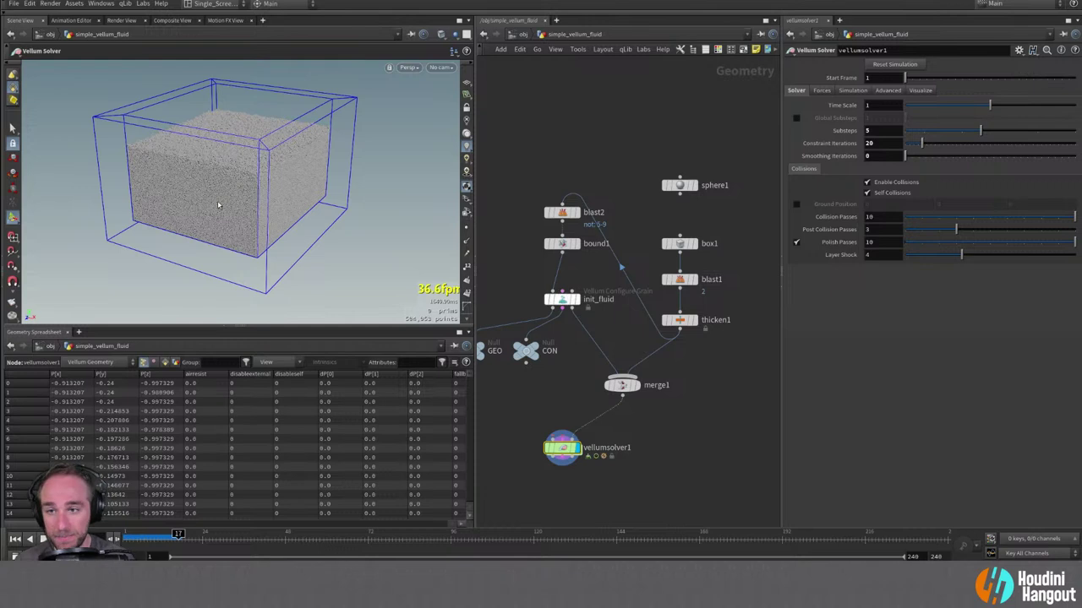
pyautogui.press('Up')
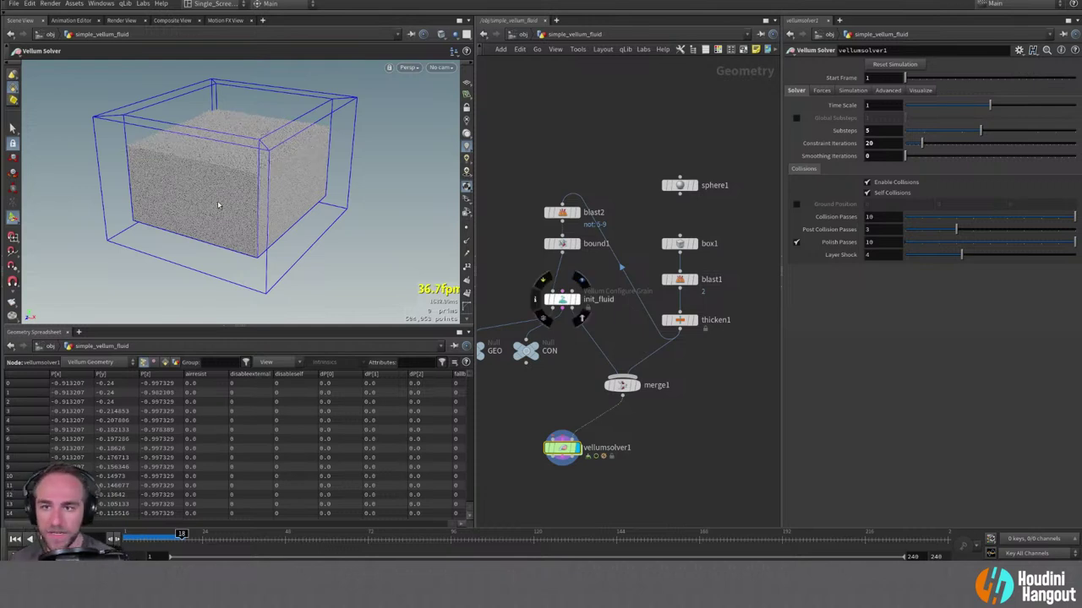
pyautogui.press('Up')
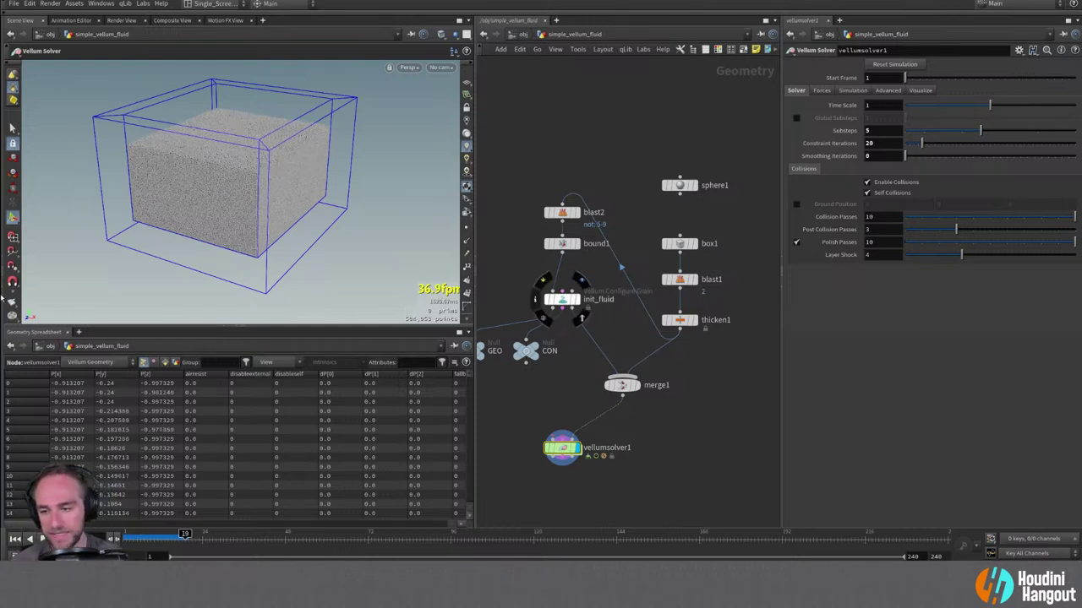
pyautogui.press('Up')
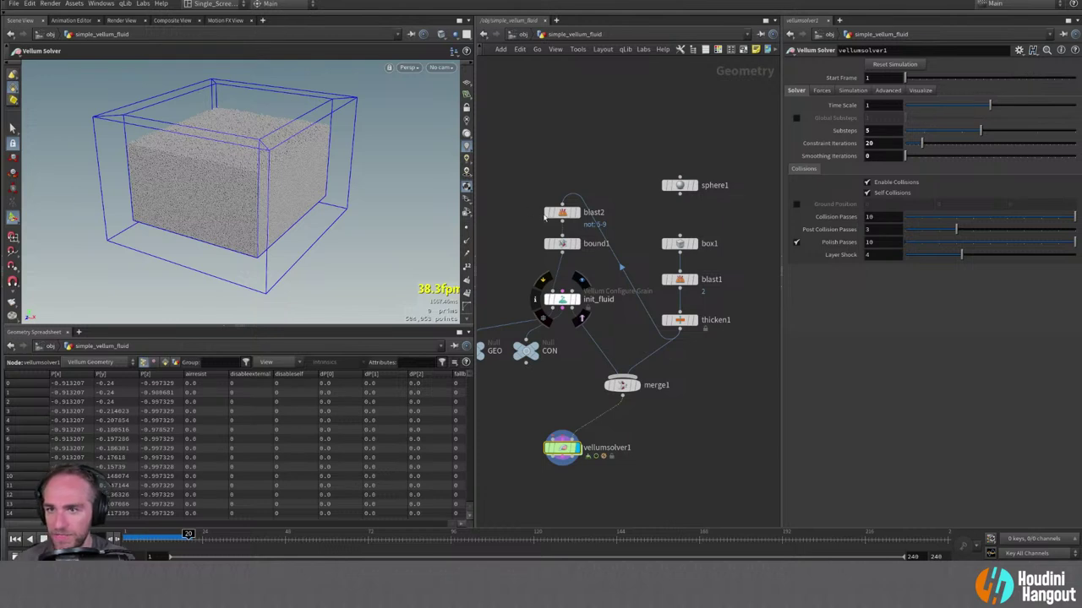
pyautogui.press('Up')
pyautogui.hotkey('ctrl', 'Left')
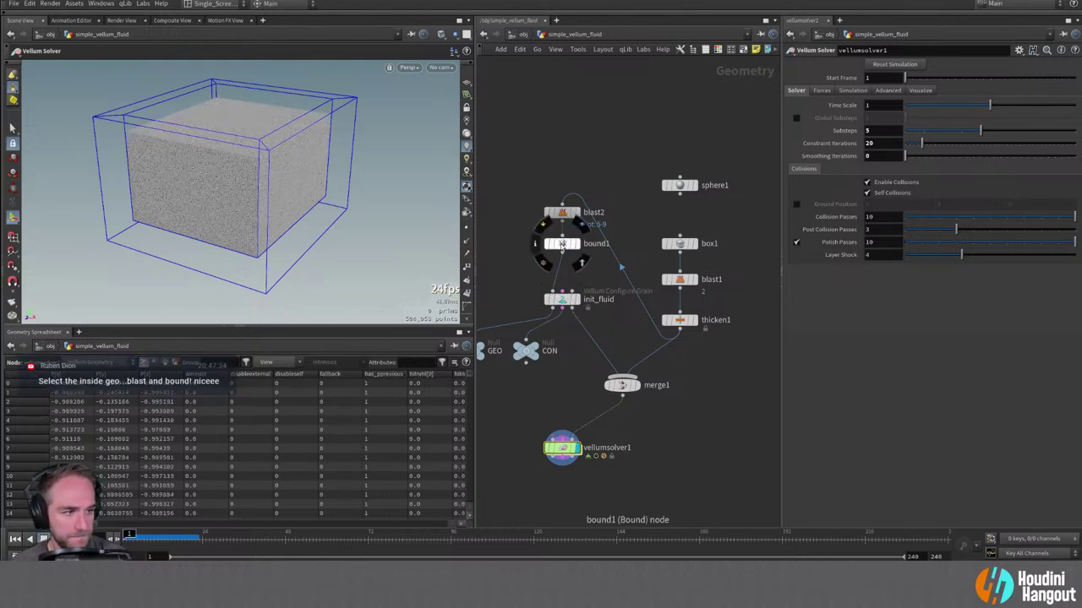
# Toggle bound1's bypass, enter 0.2 for Upper Padding Y, then step vellumsolver1 one frame.
pyautogui.click(547, 245)
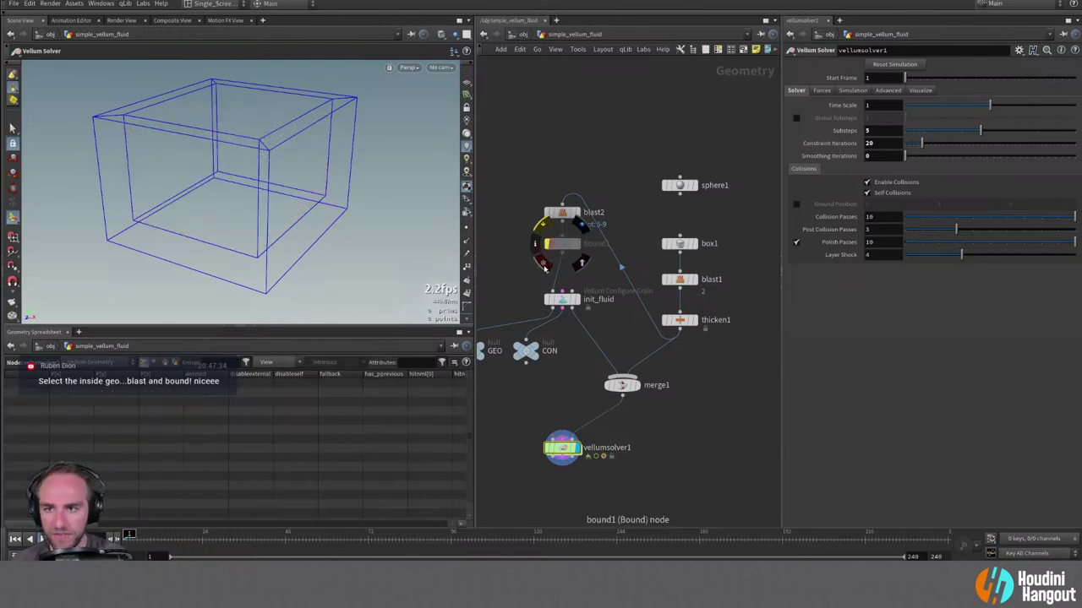
pyautogui.click(558, 248)
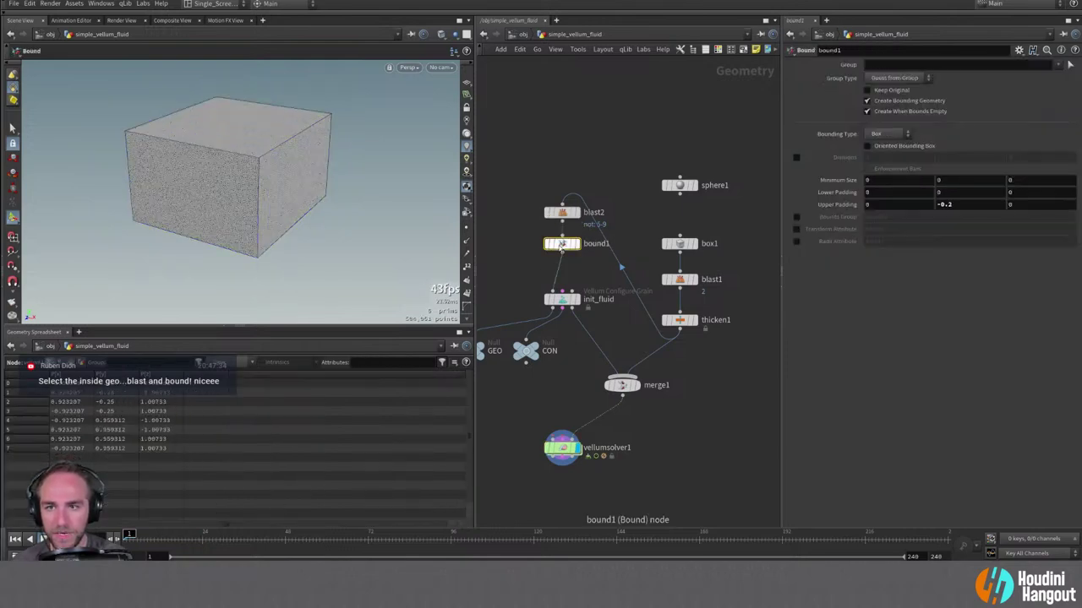
pyautogui.click(951, 205)
pyautogui.write('0.2')
pyautogui.press('Escape')
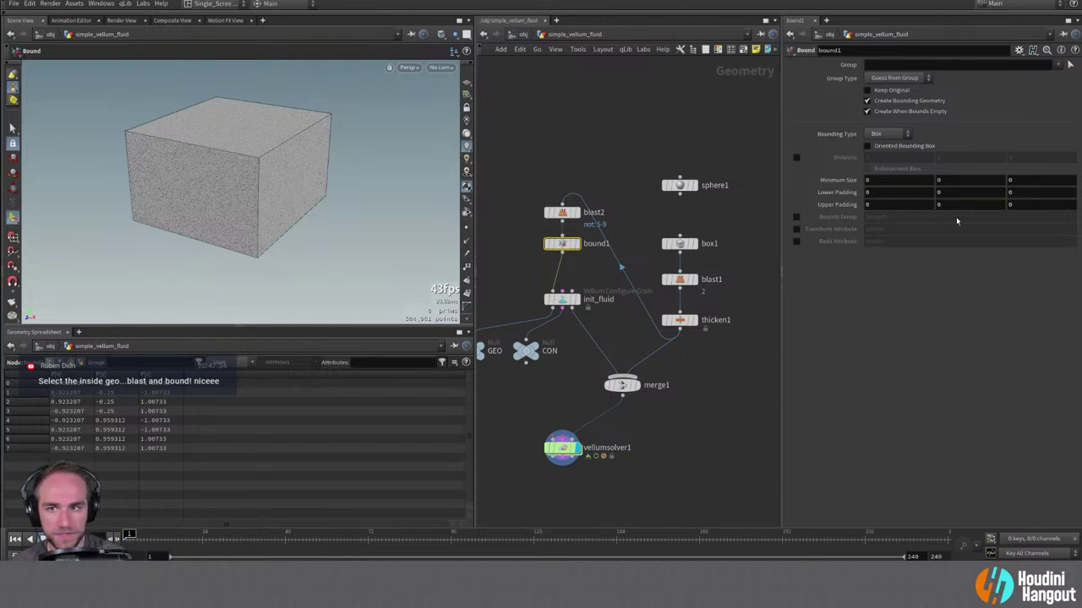
pyautogui.click(562, 448)
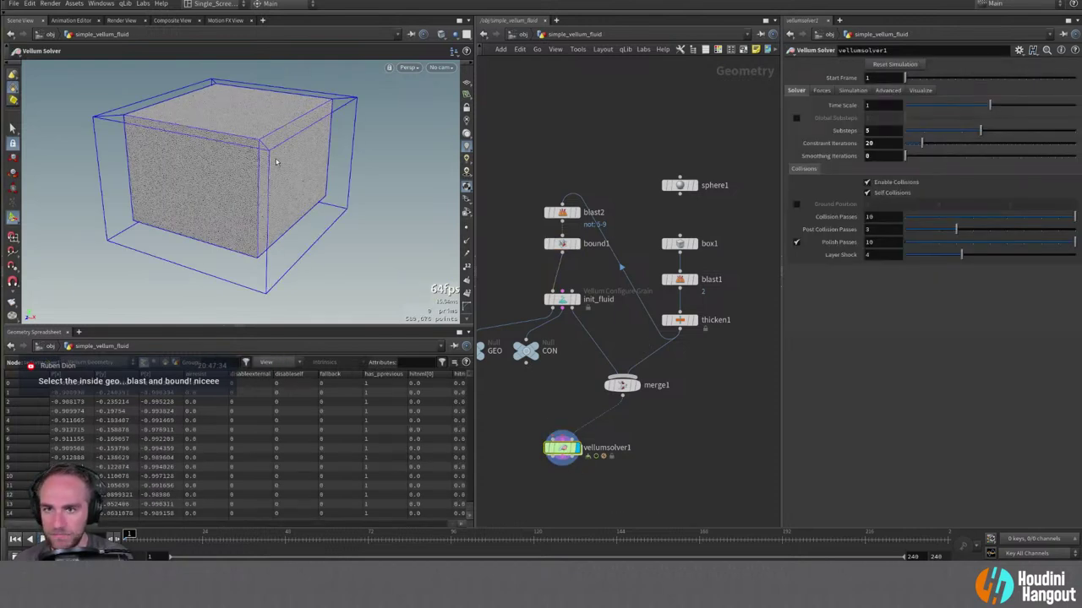
pyautogui.press('Right')
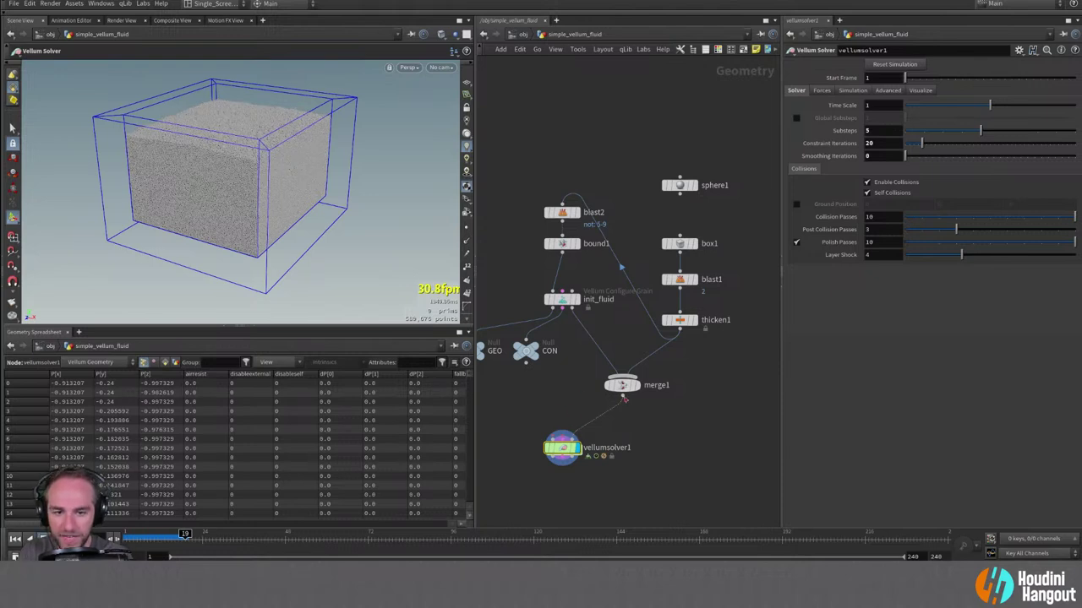
# Delete vellumsource1 inside vellumsolver1, then connect GEO to vellumsolver1's first input.
pyautogui.doubleClick(583, 446)
pyautogui.moveTo(605, 309); pyautogui.dragTo(690, 363)
pyautogui.press('Delete')
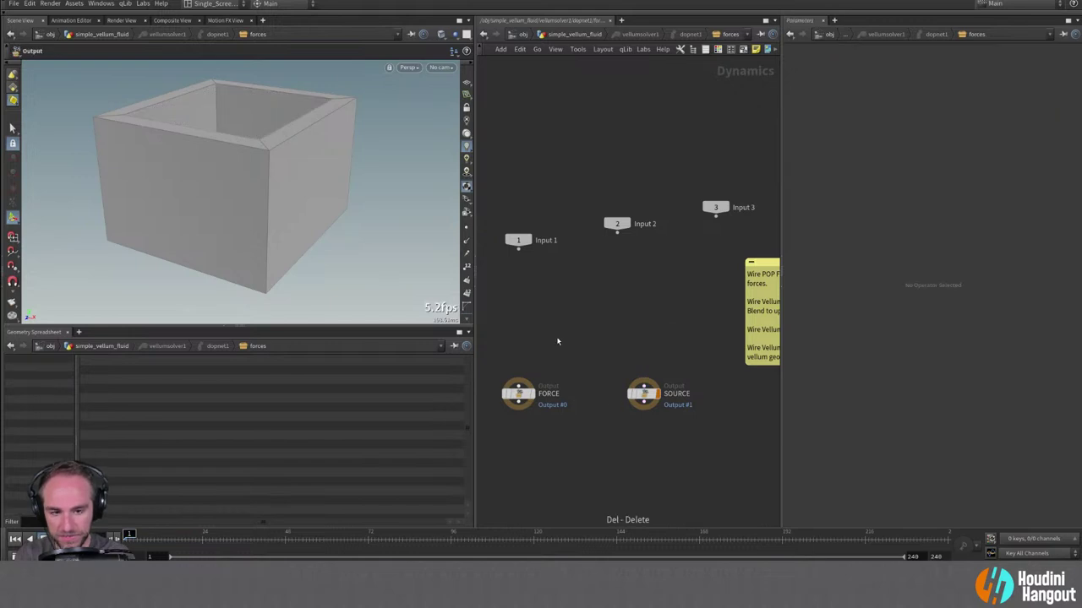
pyautogui.press('u')
pyautogui.click(497, 364)
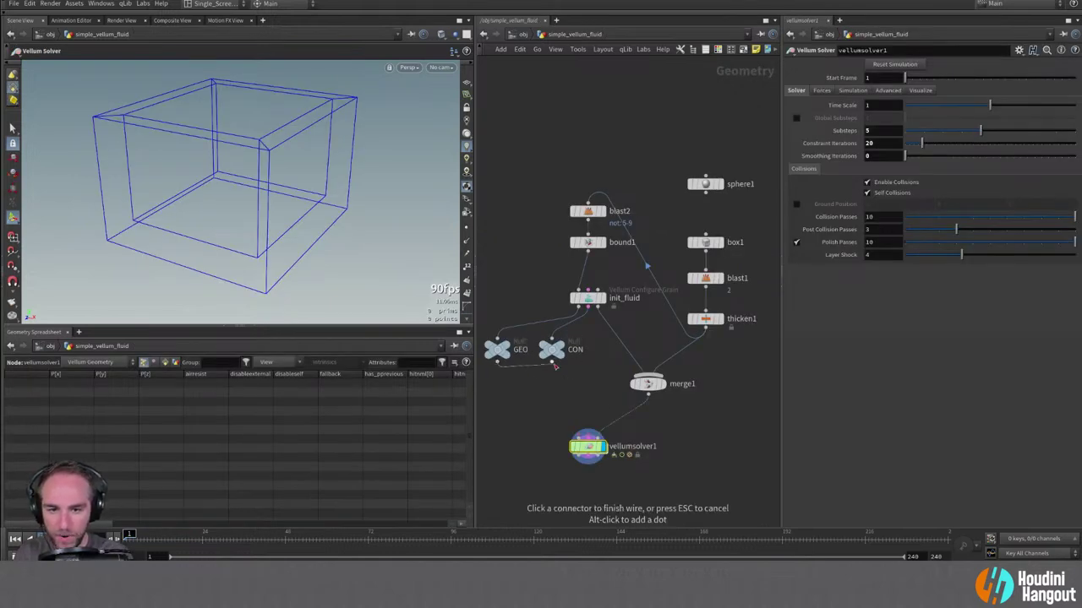
pyautogui.click(571, 430)
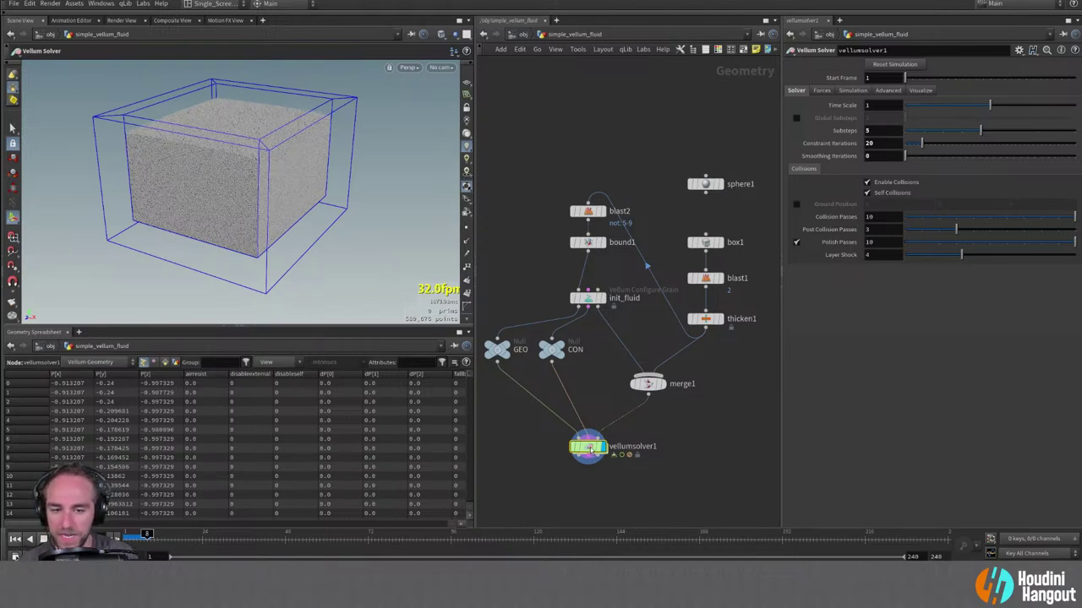
# Enable Spatial Sort Interval under vellumsolver1's Advanced > Fluids settings.
pyautogui.click(888, 90)
pyautogui.click(793, 213)
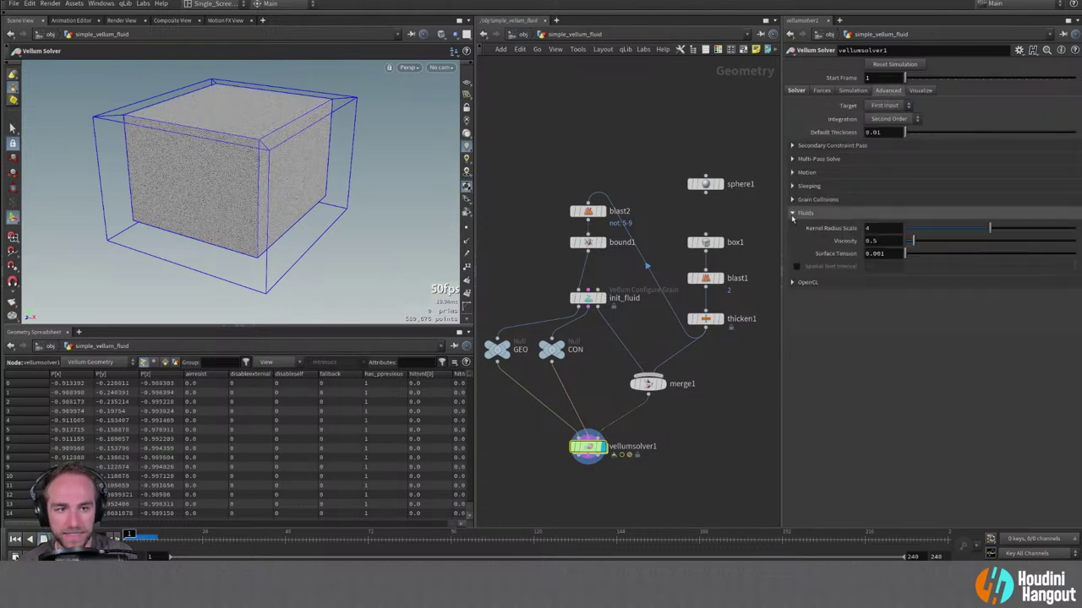
pyautogui.click(796, 266)
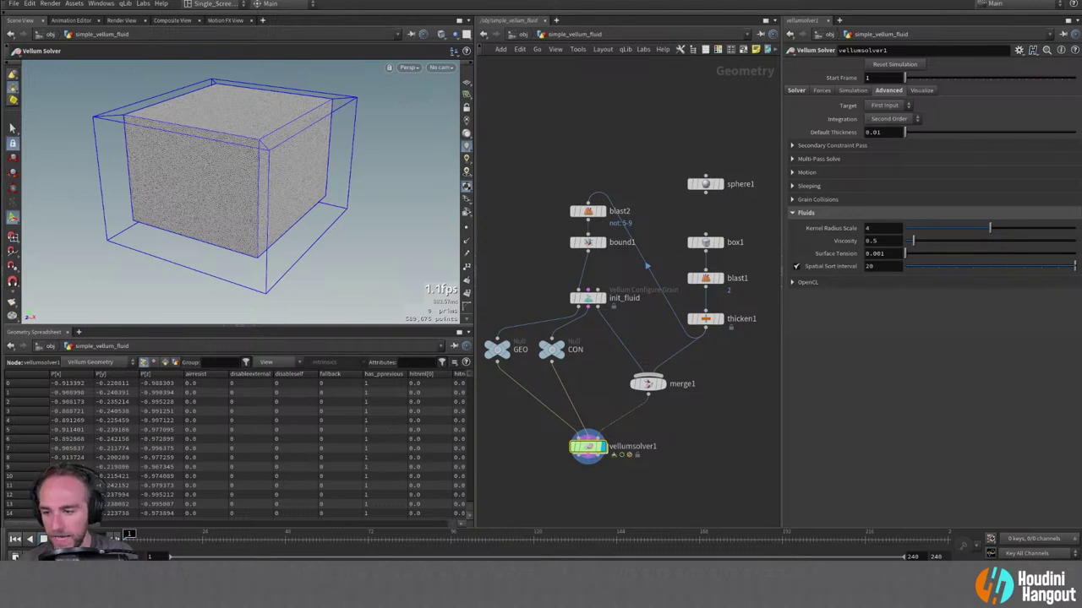
# Step the grain simulation forward frame by frame up to frame 20.
pyautogui.press('Right')
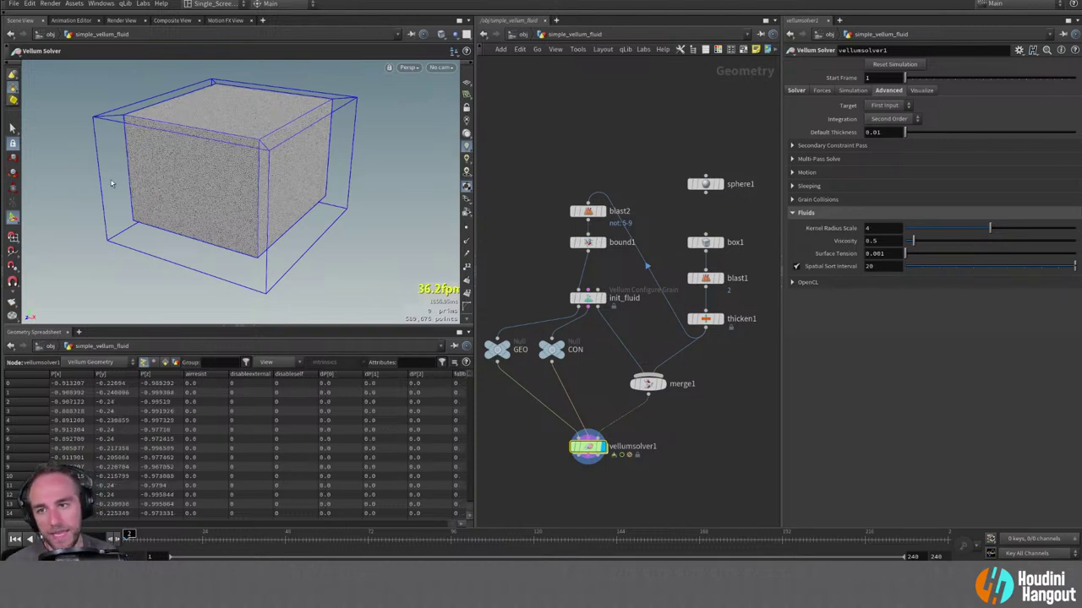
pyautogui.press('Right')
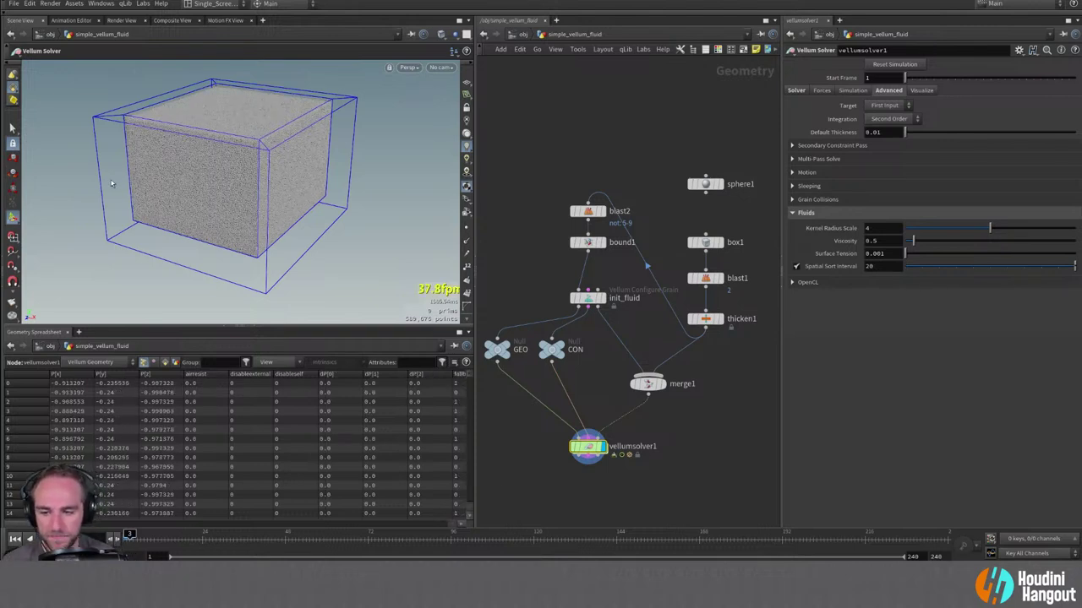
pyautogui.press('Right')
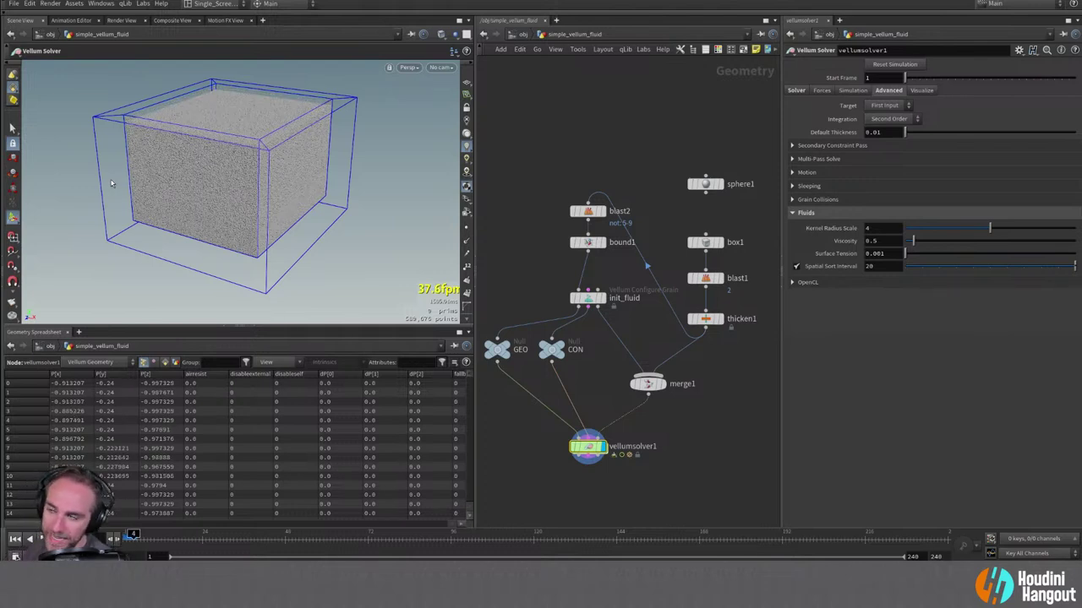
pyautogui.press('Right')
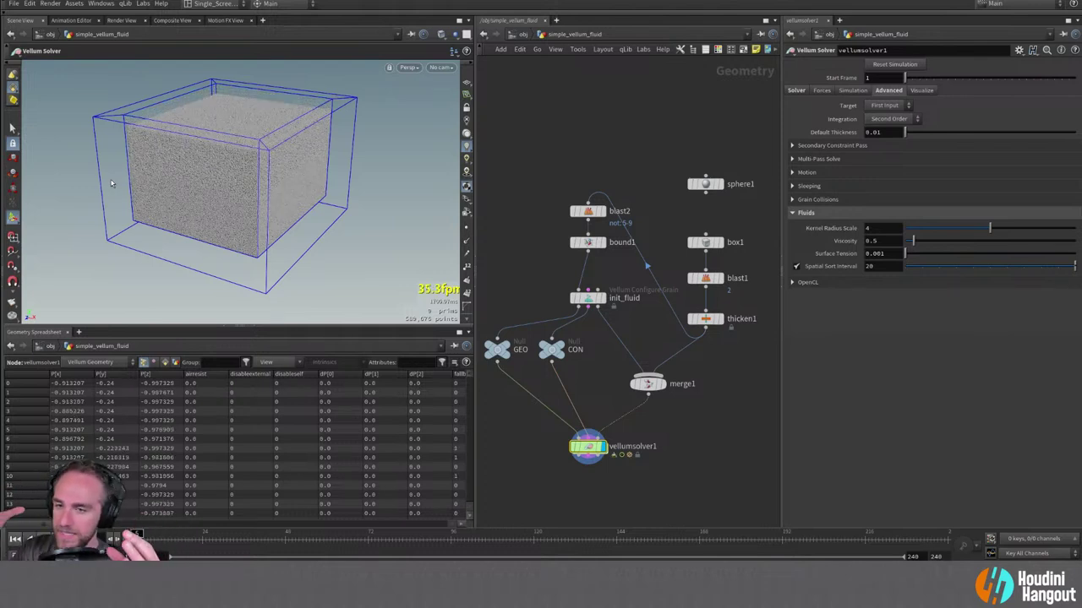
pyautogui.press('Right')
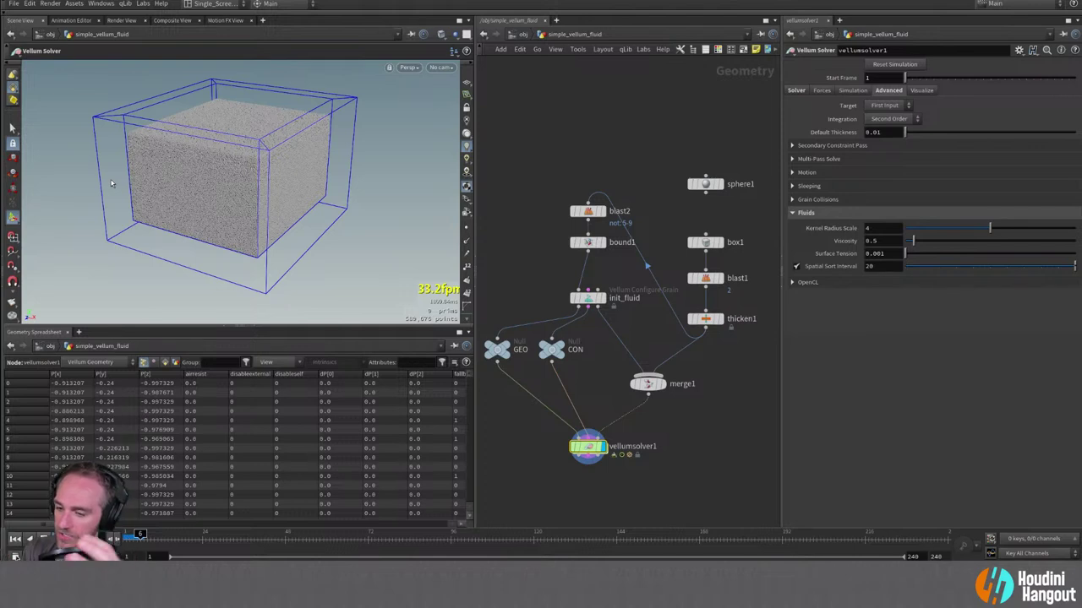
pyautogui.press('Right')
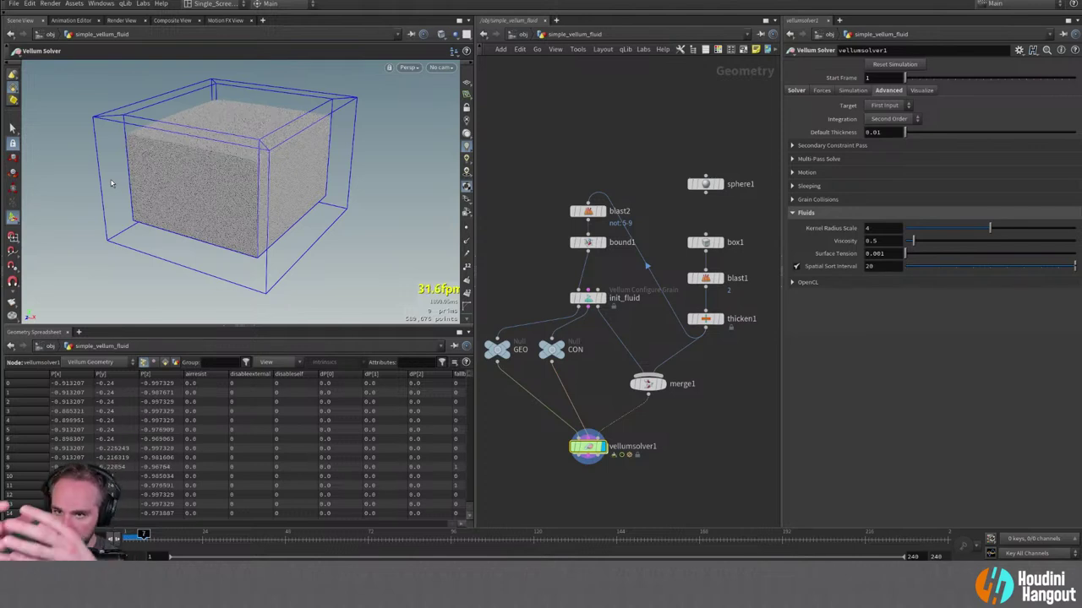
pyautogui.press('Right')
pyautogui.press('Right')
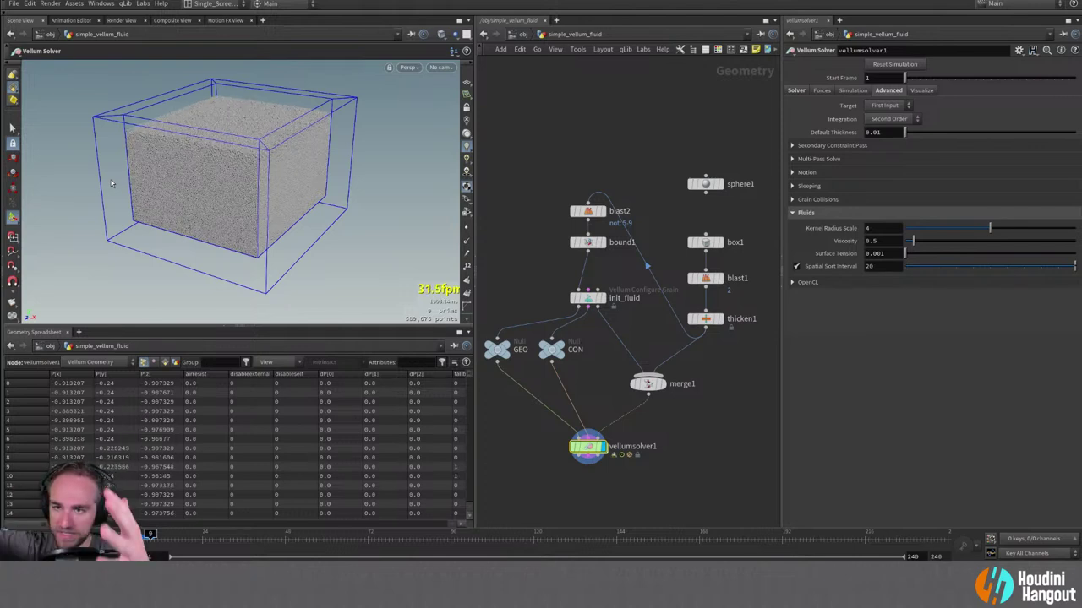
pyautogui.press('Right')
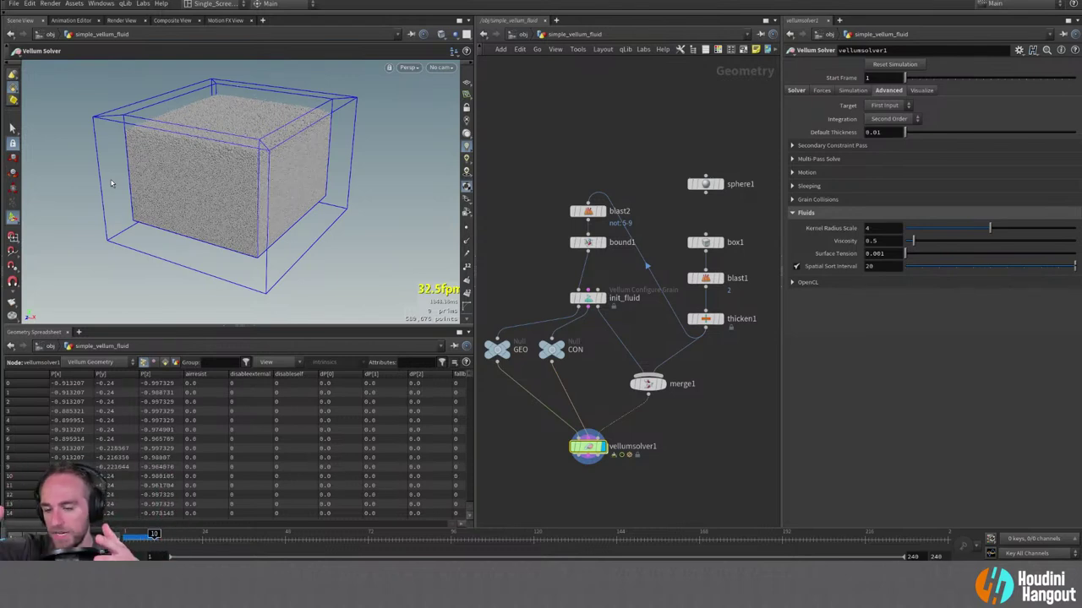
pyautogui.press('Right')
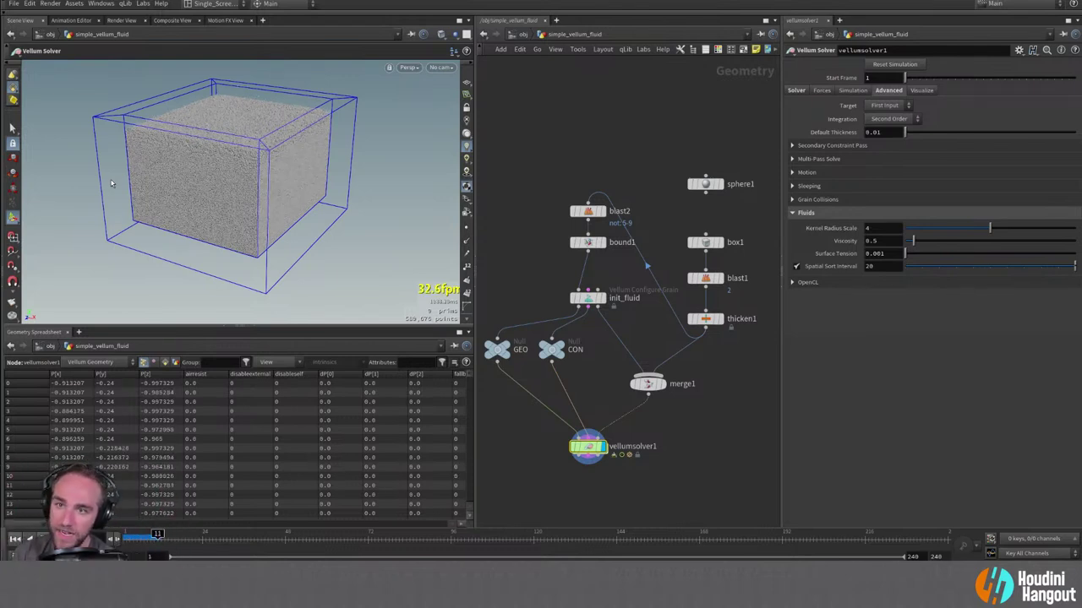
pyautogui.press('Right')
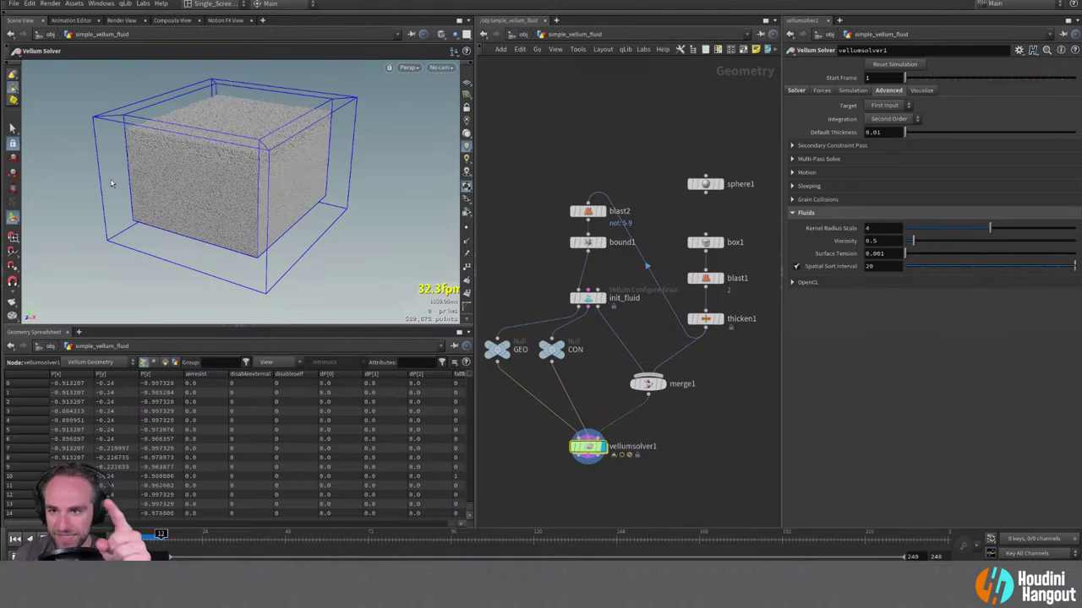
pyautogui.press('Right')
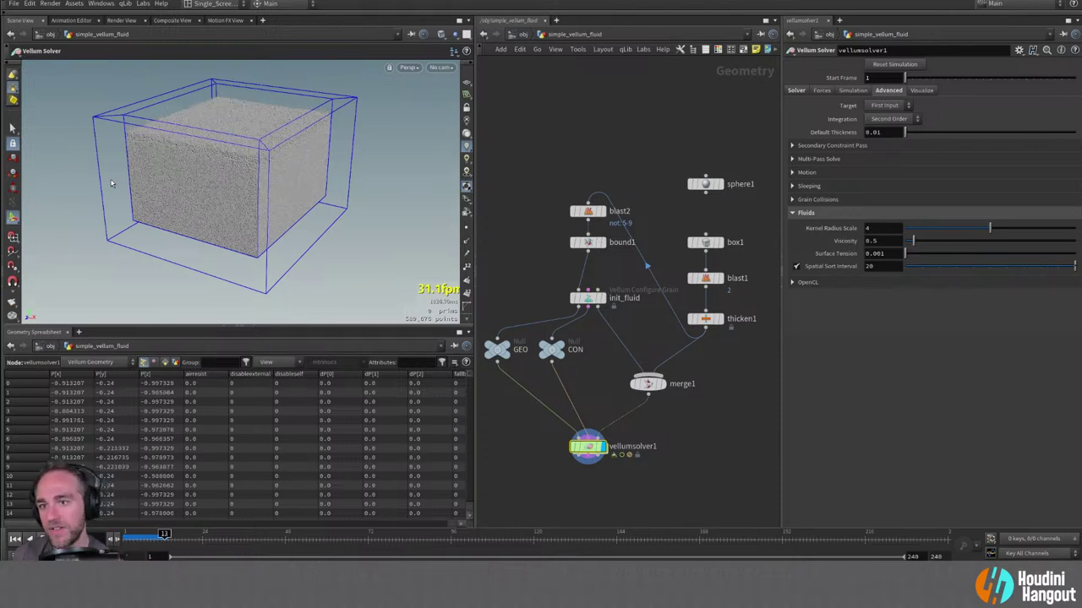
pyautogui.press('Right')
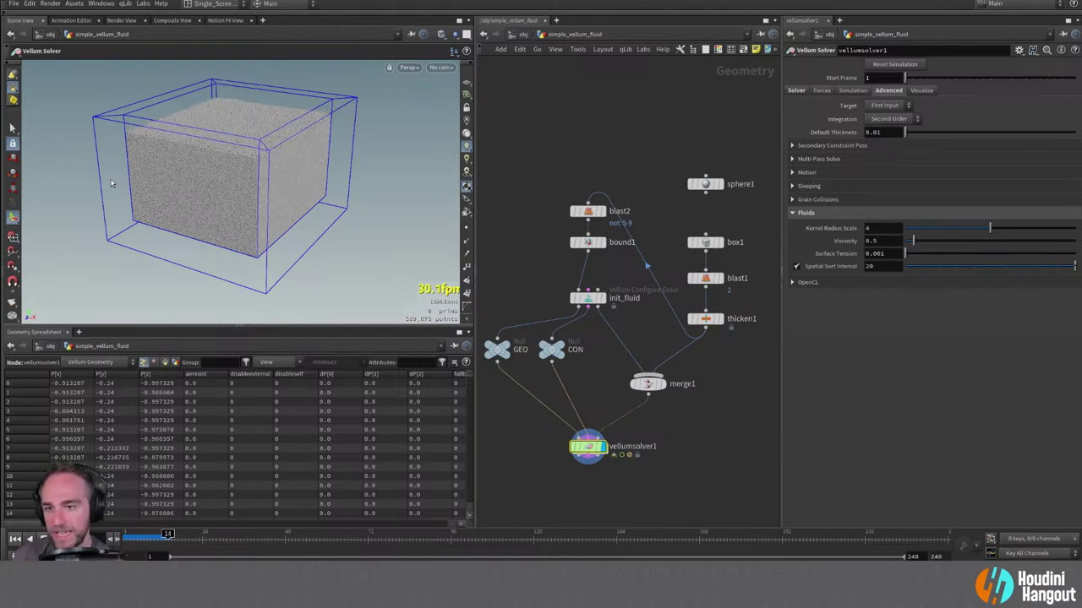
pyautogui.press('Right')
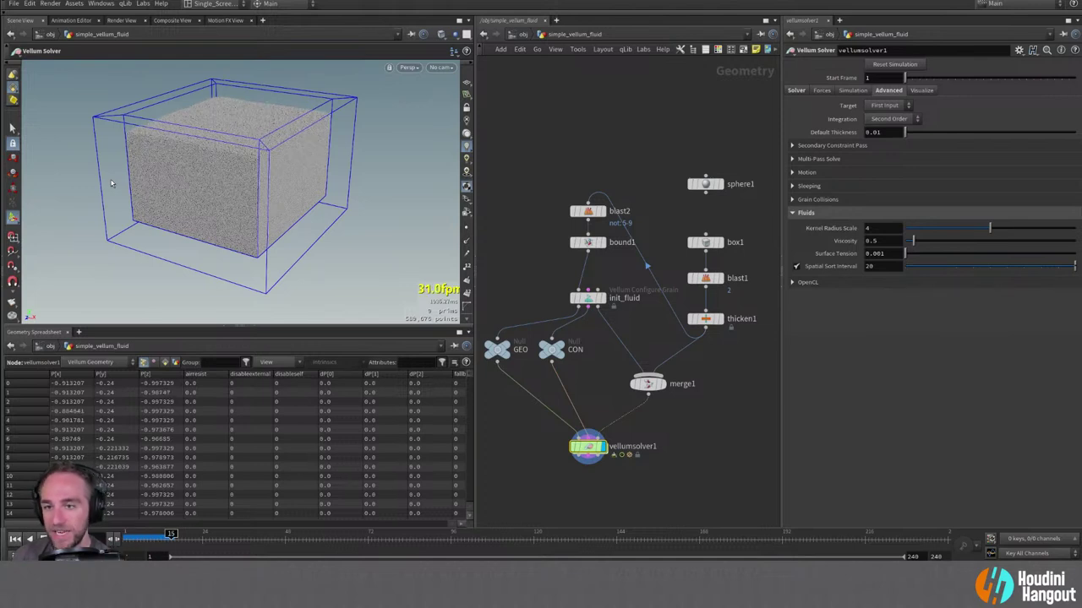
pyautogui.press('Right')
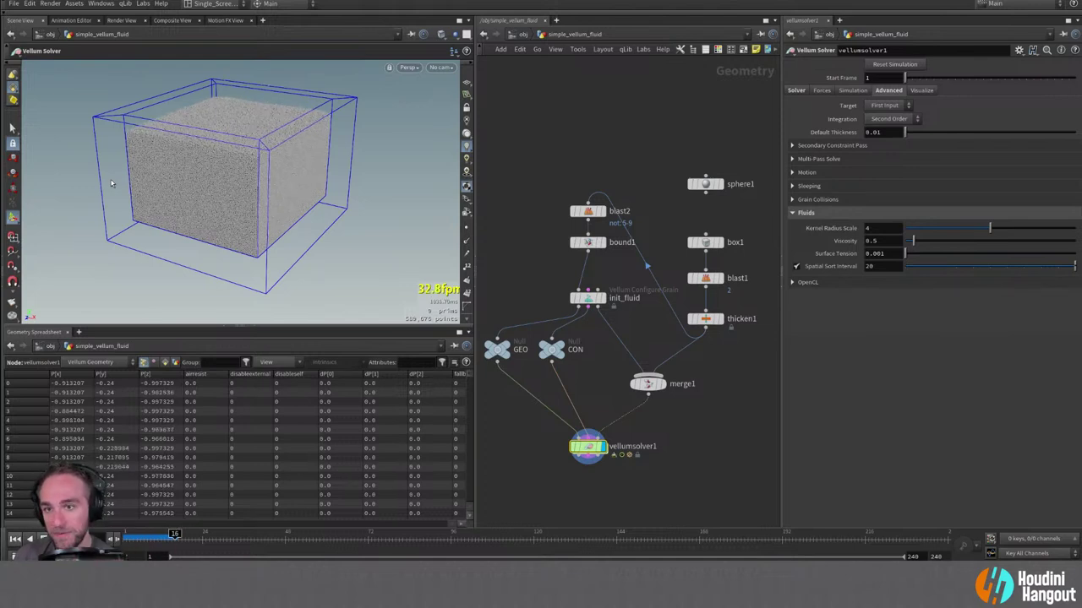
pyautogui.press('Right')
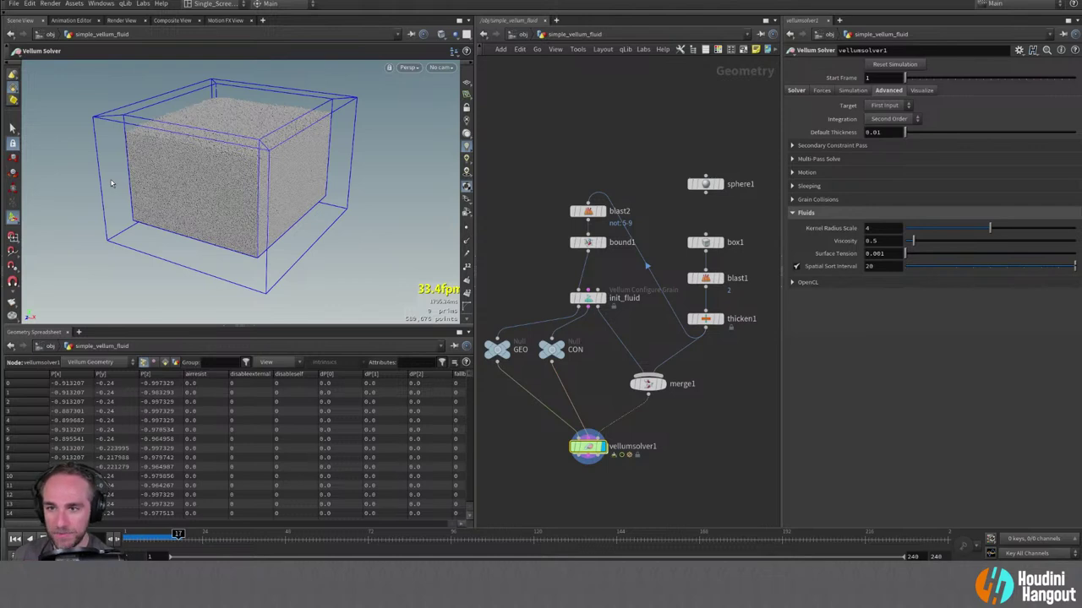
pyautogui.press('Right')
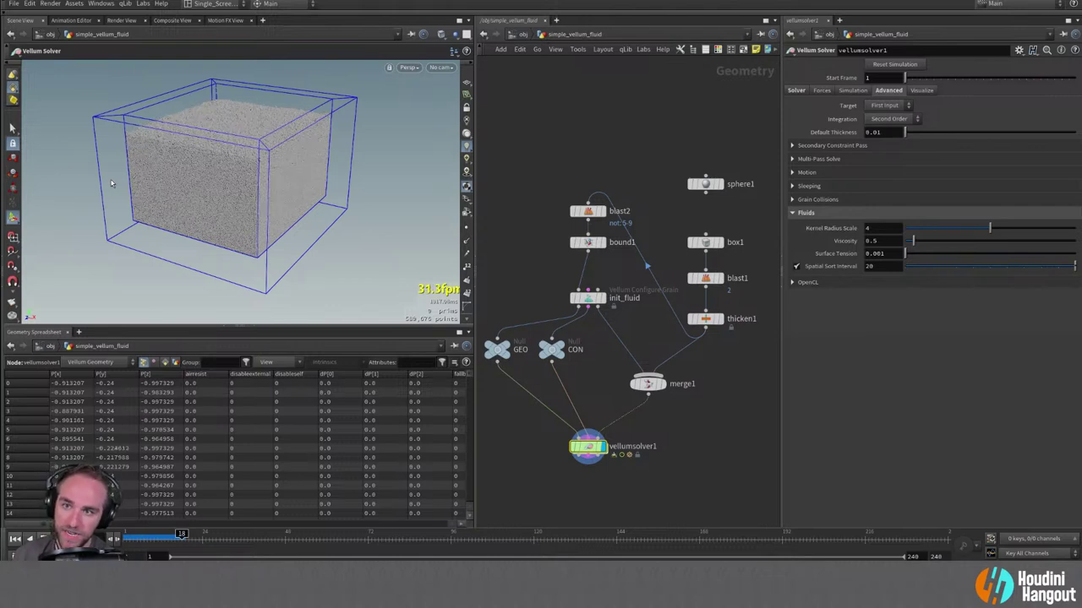
pyautogui.press('Right')
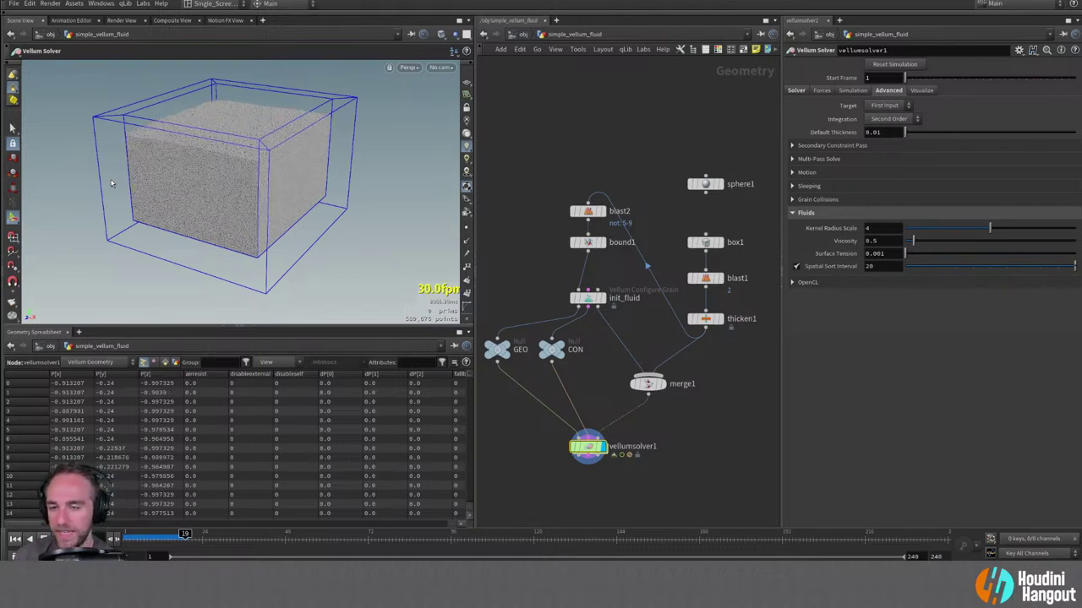
pyautogui.press('Right')
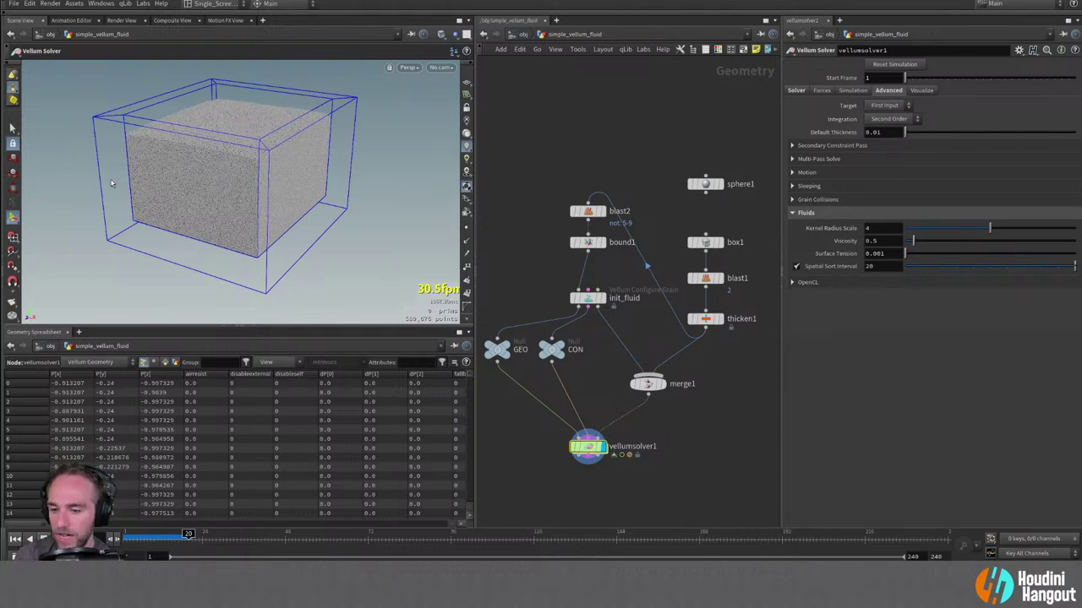
pyautogui.press('Right')
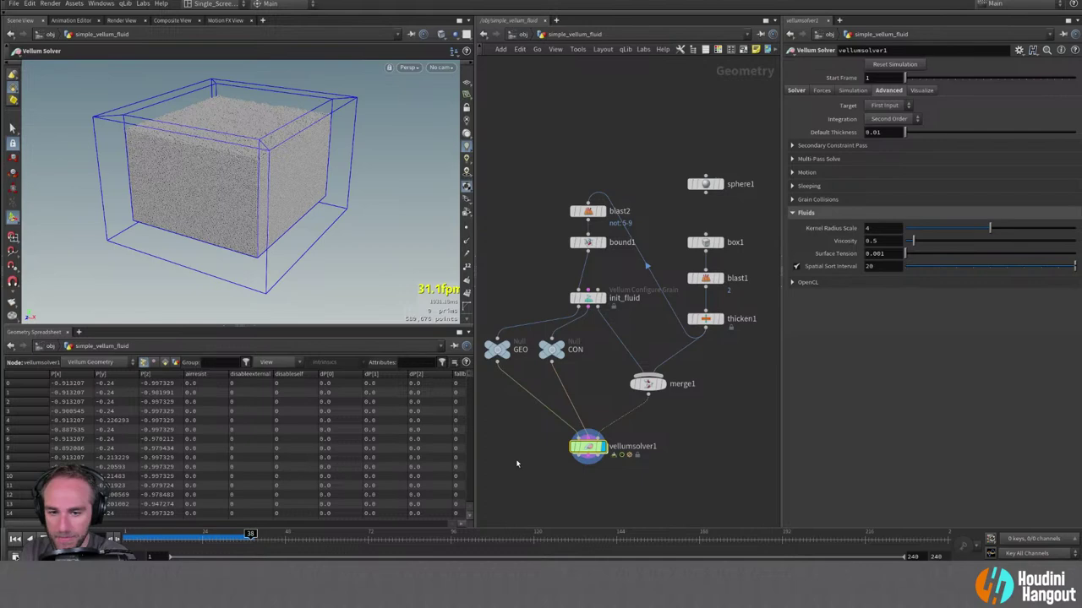
pyautogui.hotkey('ctrl', 'Up')
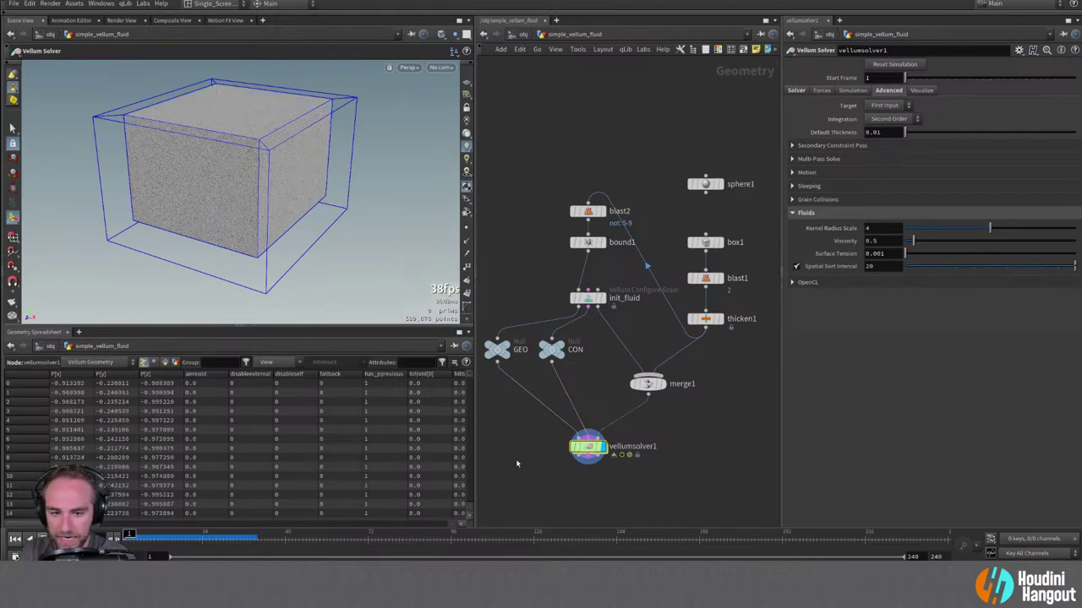
pyautogui.hotkey('ctrl', 'z')
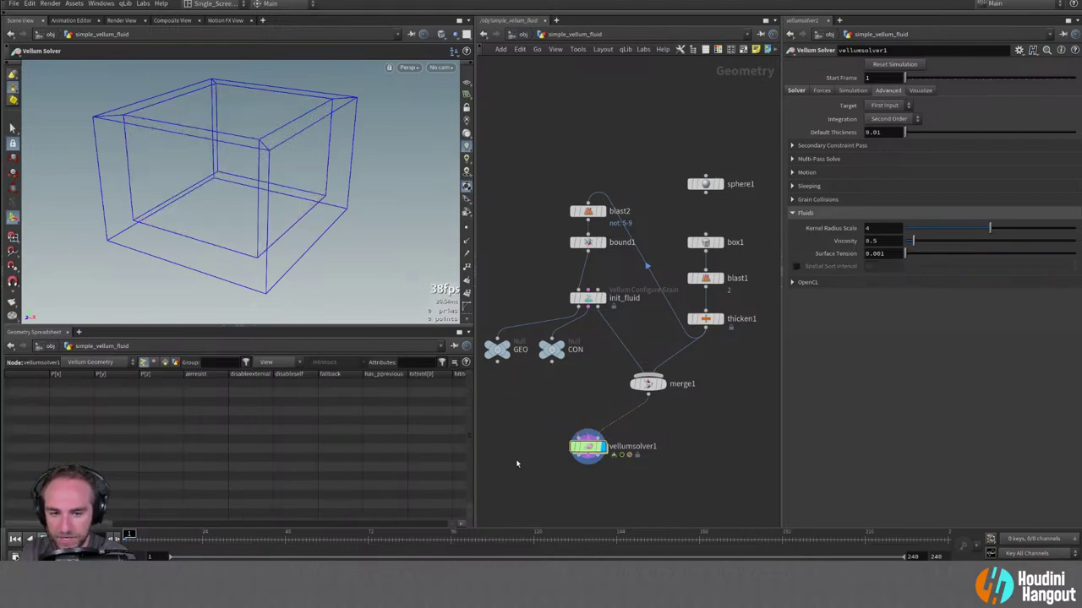
pyautogui.press('i')
# Delete the blast2 and bound1 nodes and cut the wire feeding init_fluid.
pyautogui.press('u')
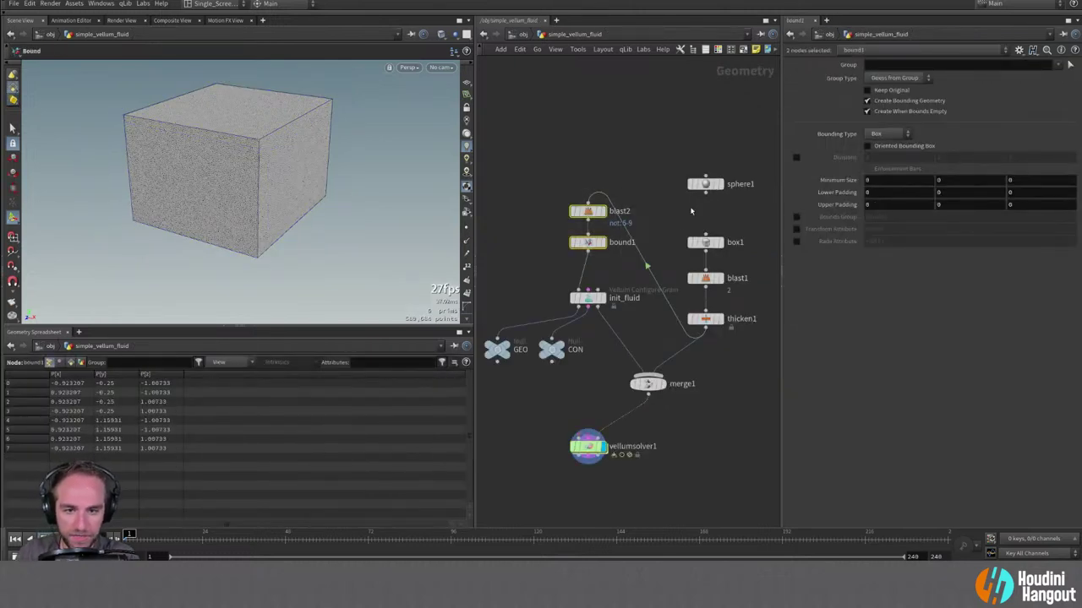
pyautogui.press('Delete')
pyautogui.press('y')
pyautogui.moveTo(664, 302); pyautogui.dragTo(666, 328)
# Wire sphere1 into init_fluid's input and view the vellumsolver1 result.
pyautogui.moveTo(706, 183); pyautogui.dragTo(589, 227)
pyautogui.click(581, 292)
pyautogui.click(581, 213)
pyautogui.click(589, 224)
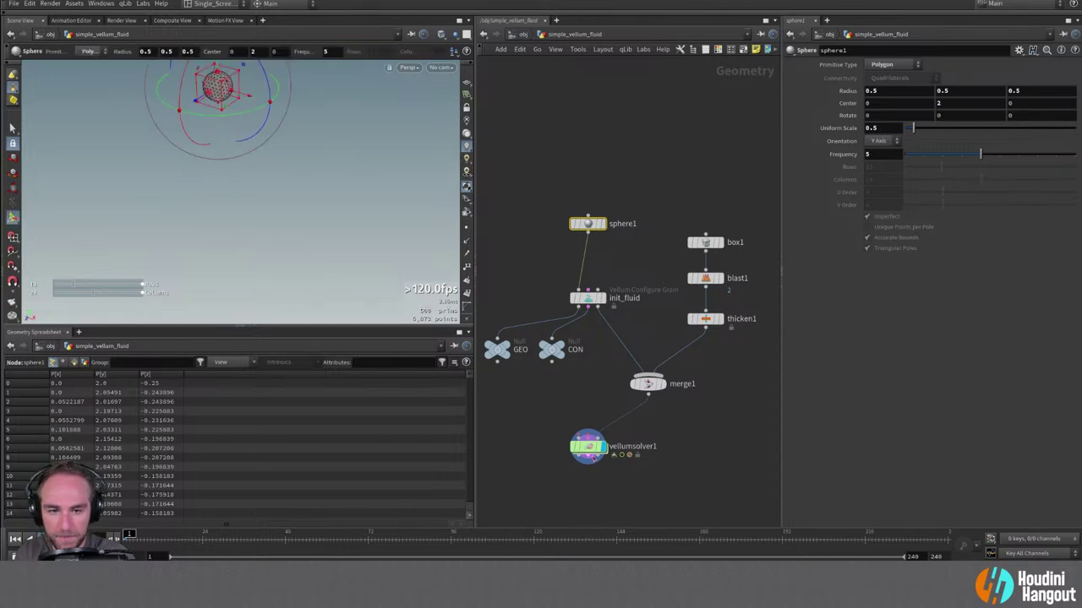
pyautogui.click(588, 447)
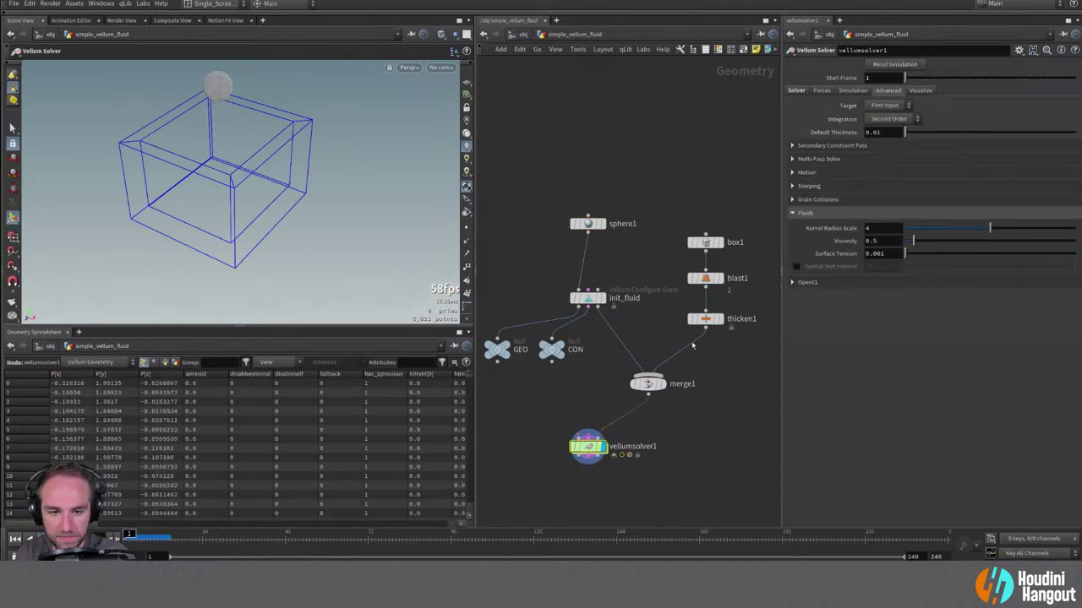
# Set vellumsource1's Emission Type to Each Frame, preview it, then switch to Each Substep.
pyautogui.doubleClick(589, 448)
pyautogui.click(902, 77)
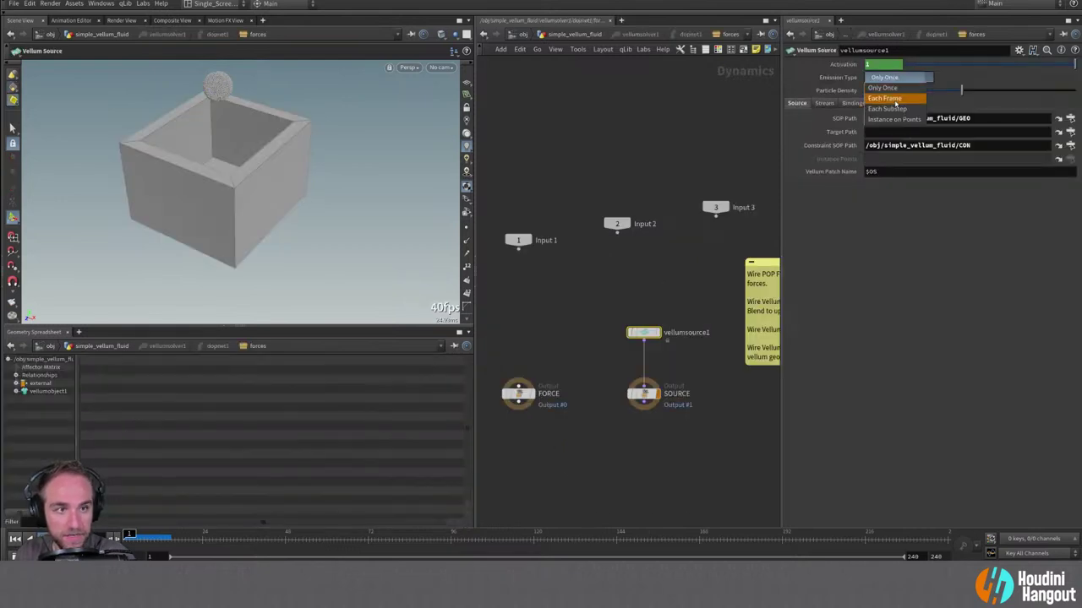
pyautogui.click(889, 98)
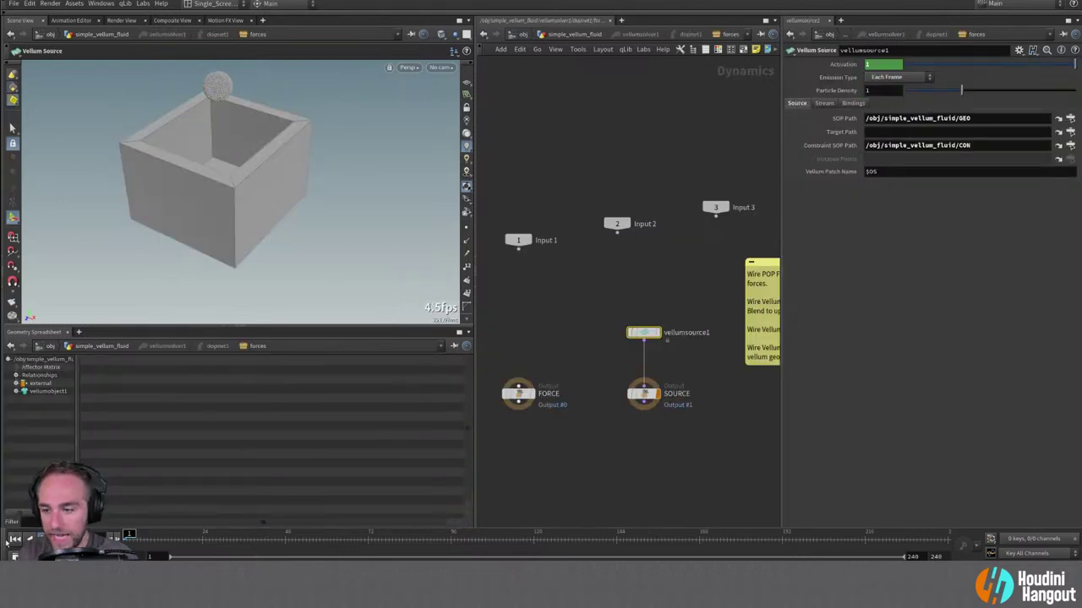
pyautogui.click(40, 538)
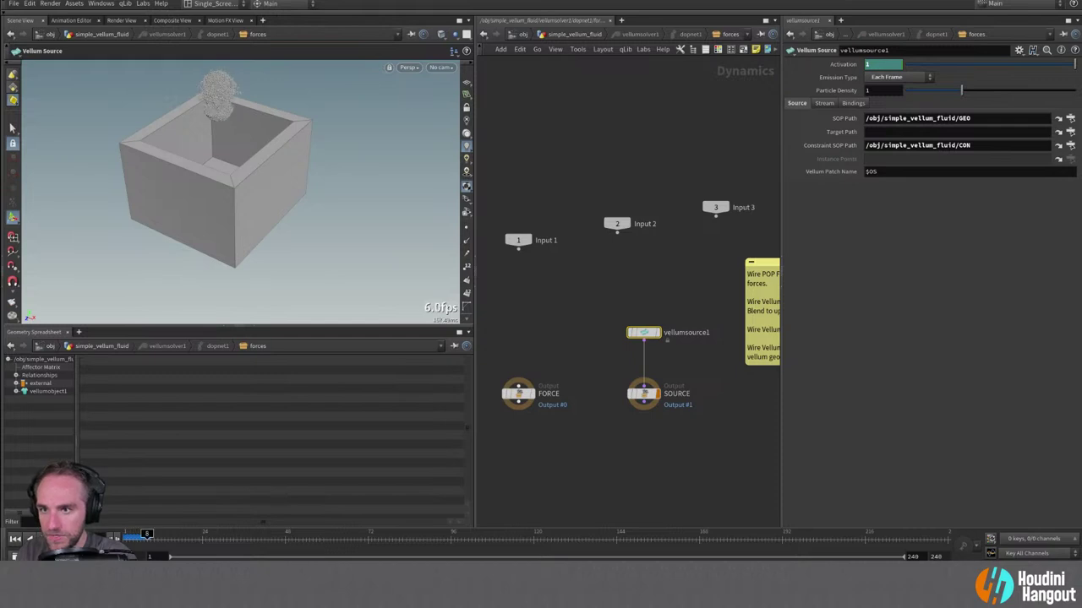
pyautogui.click(895, 77)
pyautogui.click(889, 110)
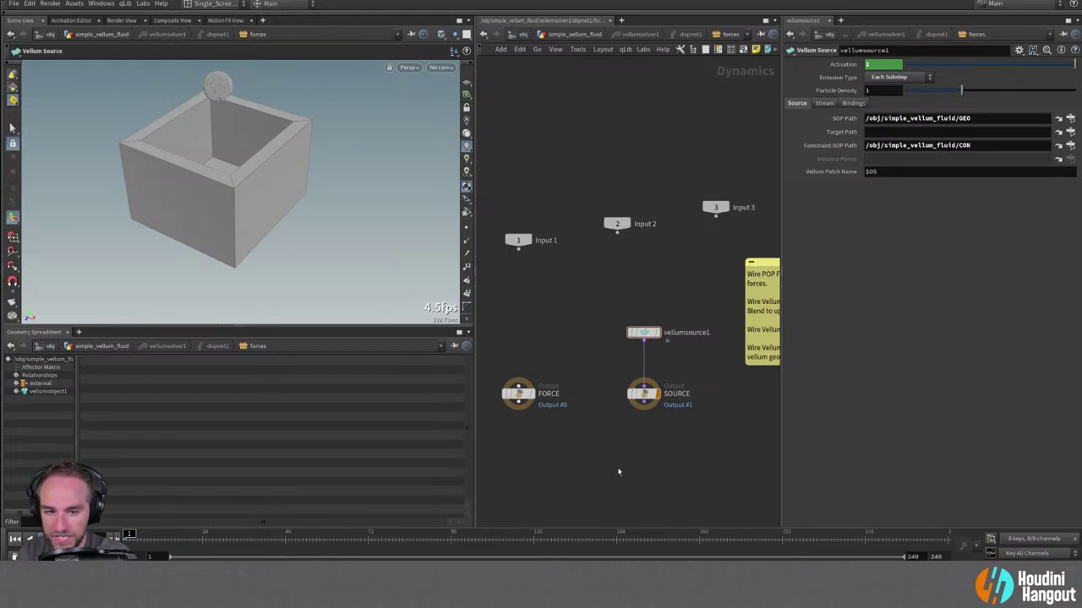
# Play the Vellum fluid sim and orbit the viewport to watch the sphere flatten on the floor.
pyautogui.press('u')
pyautogui.press('u')
pyautogui.press('u')
pyautogui.press('Up')
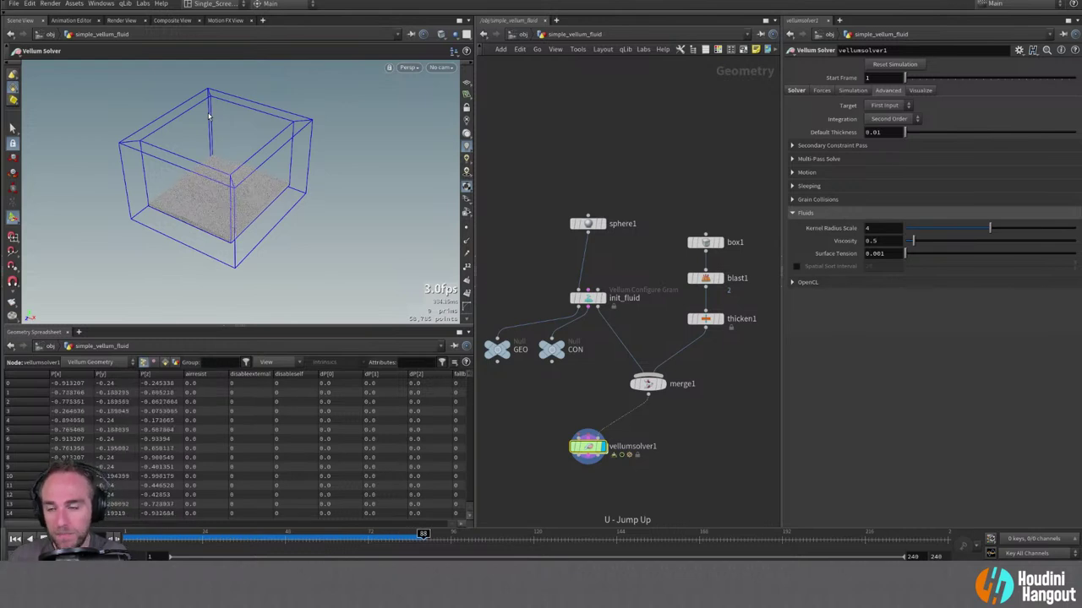
pyautogui.scroll(4, 204, 187)
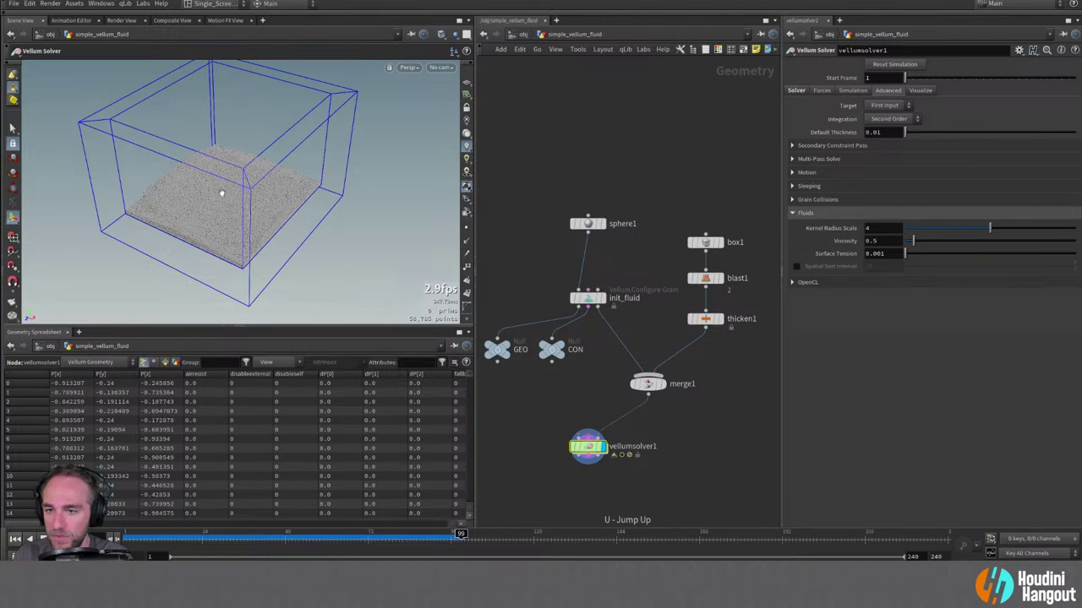
pyautogui.press('Escape')
pyautogui.moveTo(262, 194); pyautogui.dragTo(263, 218)
pyautogui.press('Return')
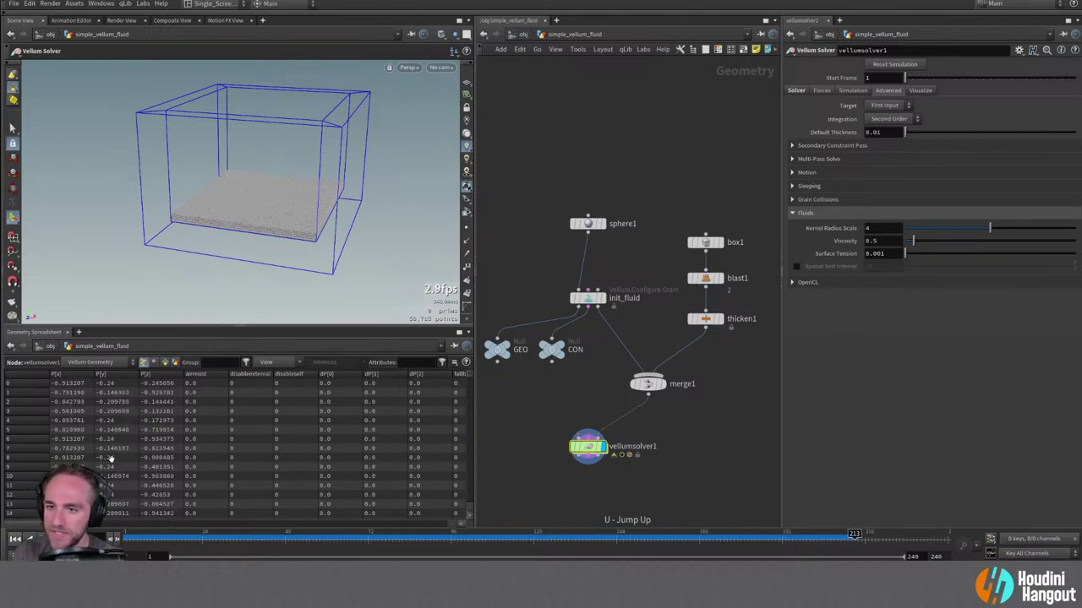
pyautogui.press('Escape')
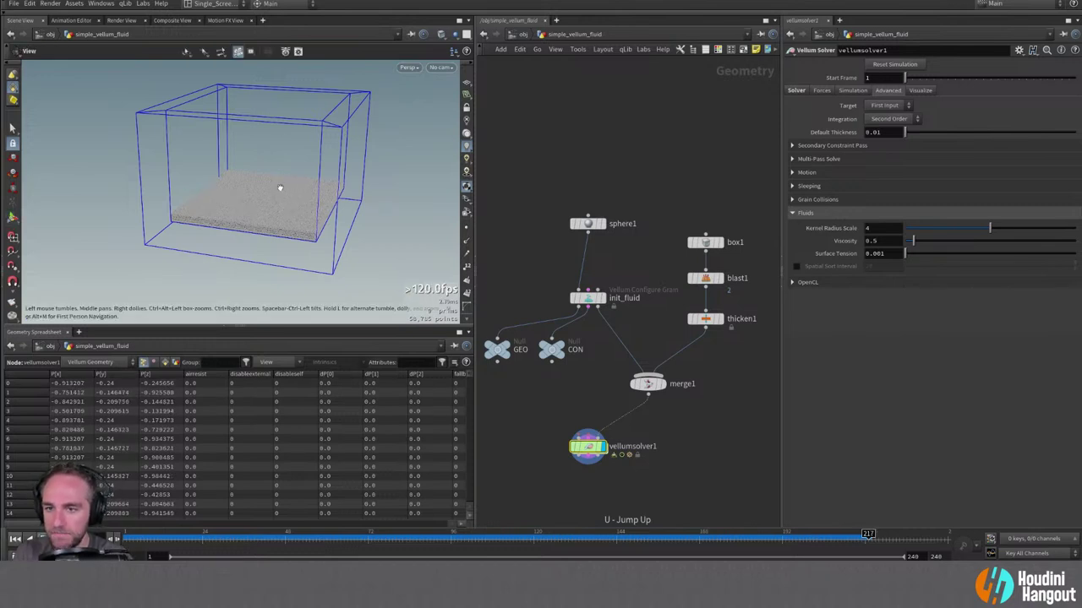
pyautogui.moveTo(280, 188); pyautogui.dragTo(229, 226)
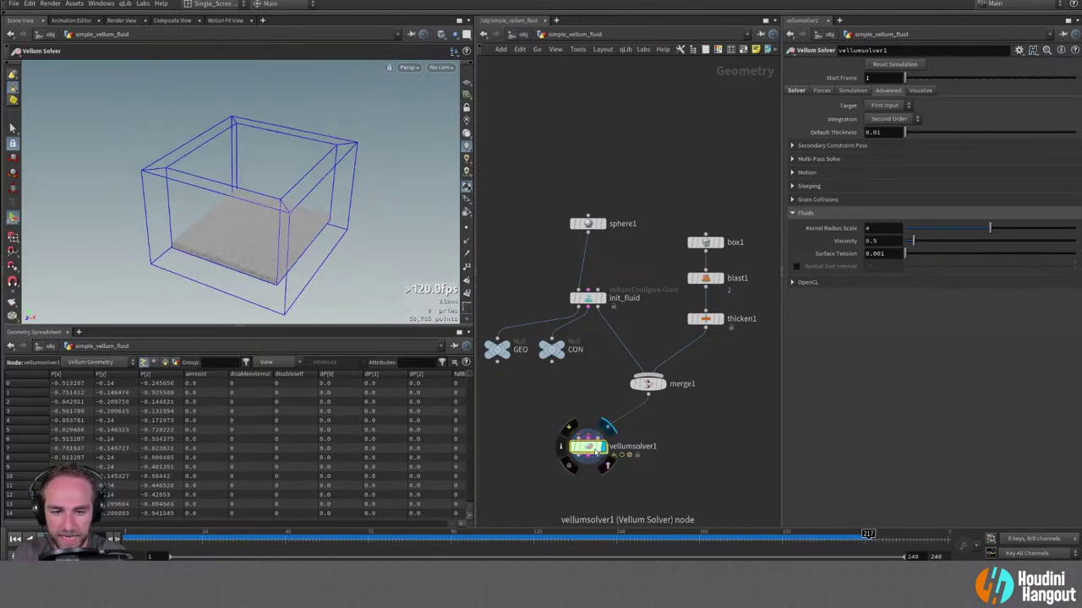
# Enable Spatial Sort Interval at 20, then rewind to frame 1 and replay the simulation.
pyautogui.click(796, 266)
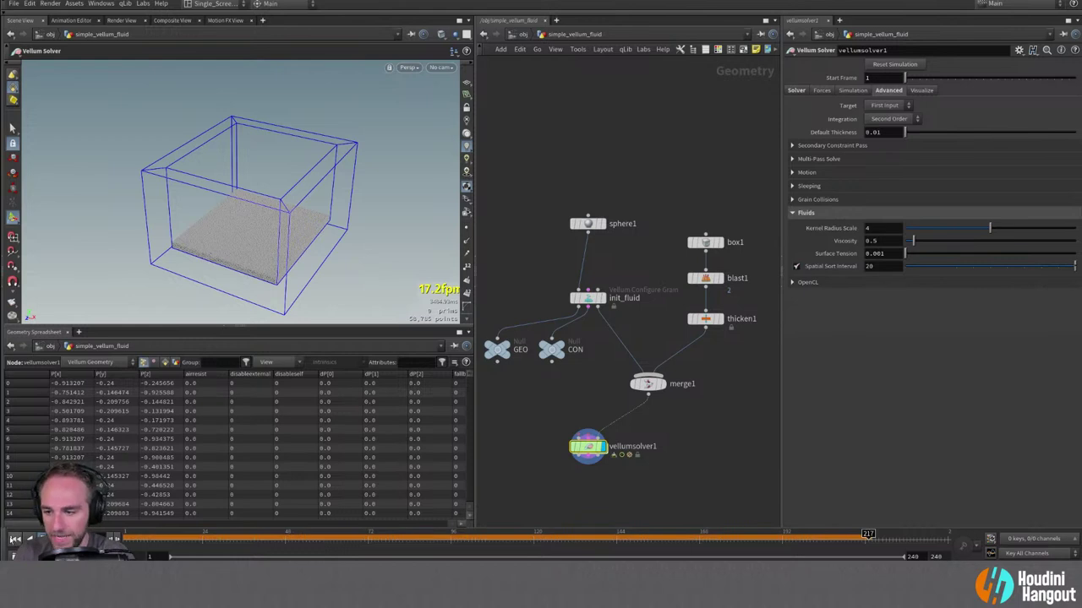
pyautogui.hotkey('ctrl', 'Up')
pyautogui.press('Up')
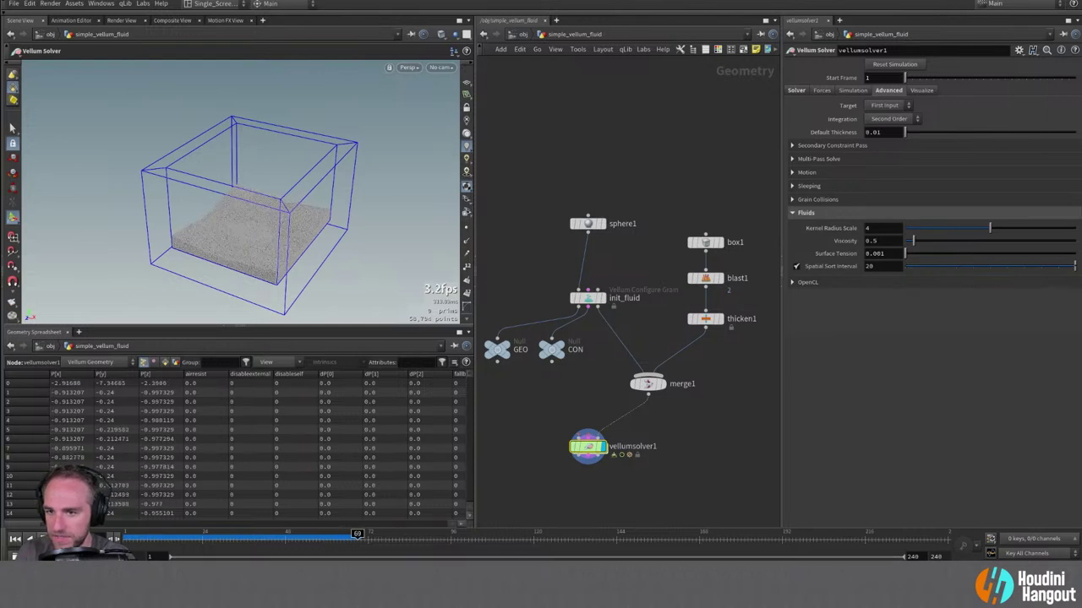
# Try vellumsource1 Particle Density 1.5, then 0.9, replaying the simulation from frame 1.
pyautogui.doubleClick(587, 446)
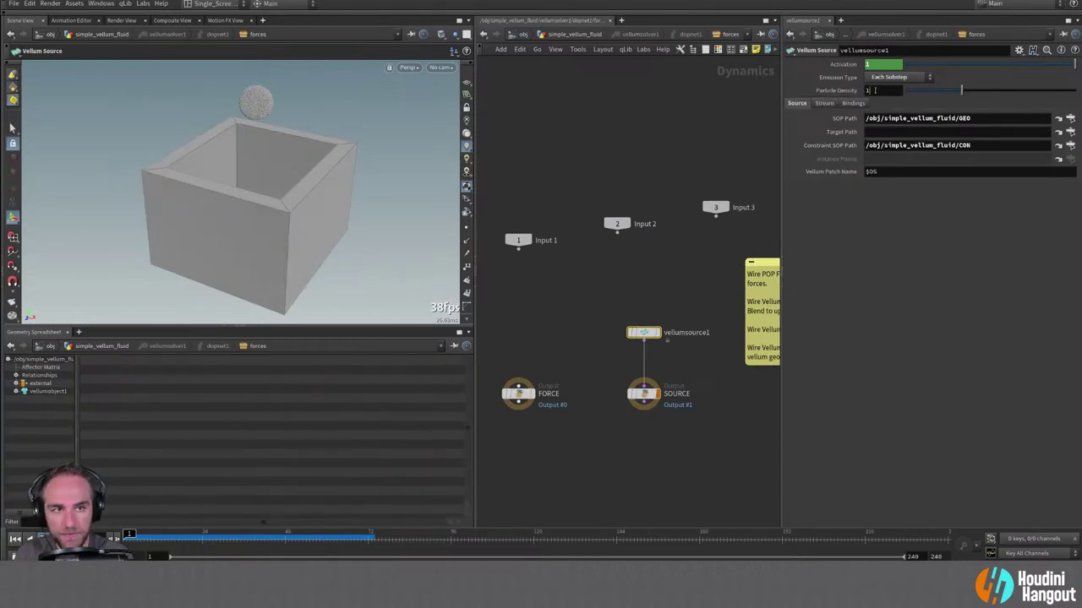
pyautogui.doubleClick(874, 90)
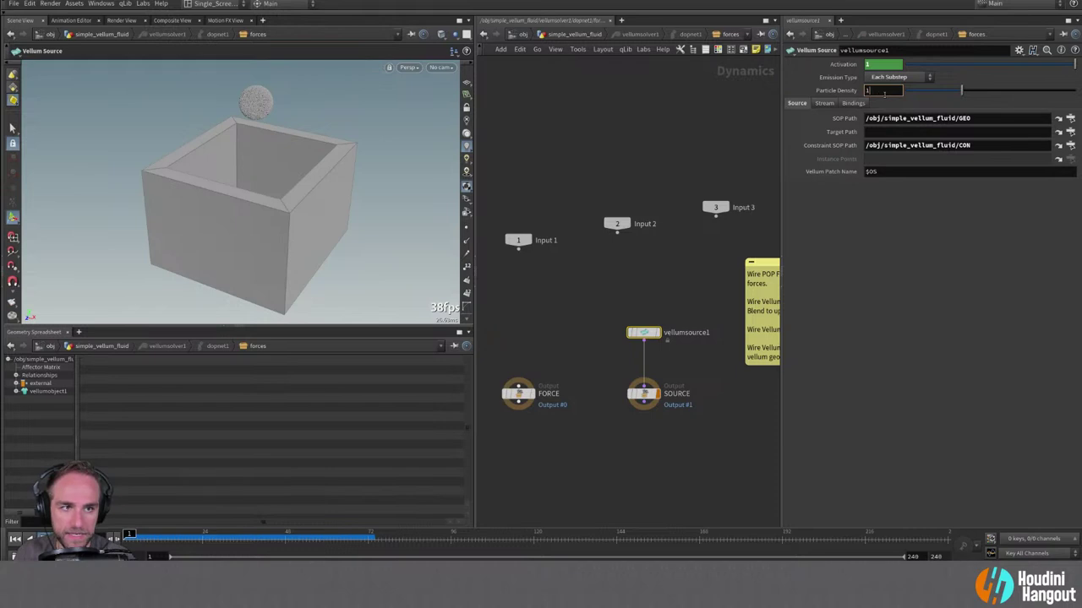
pyautogui.write('1.5')
pyautogui.press('Return')
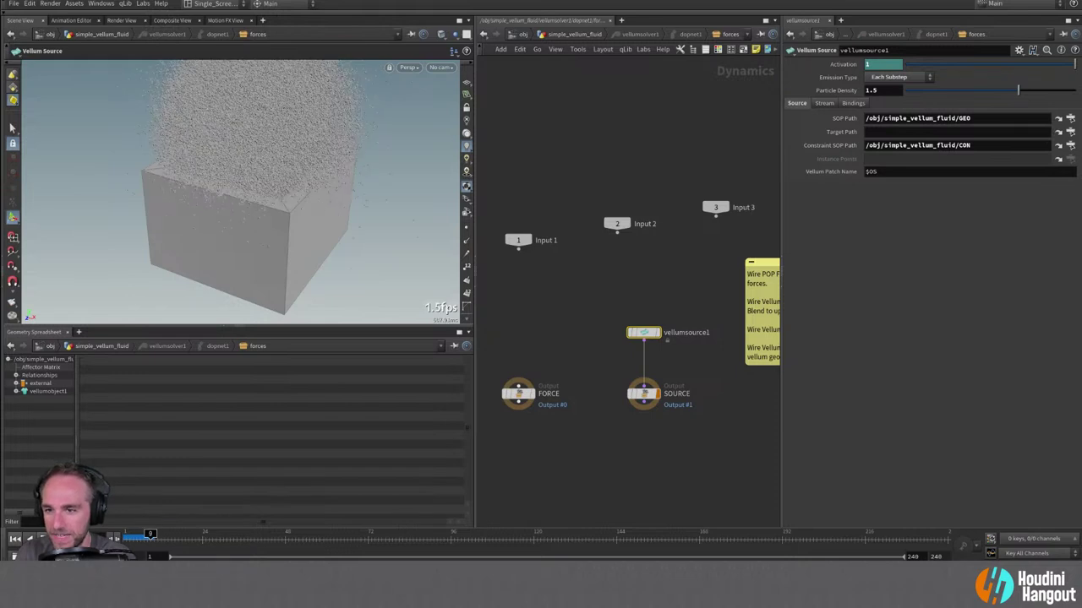
pyautogui.click(129, 535)
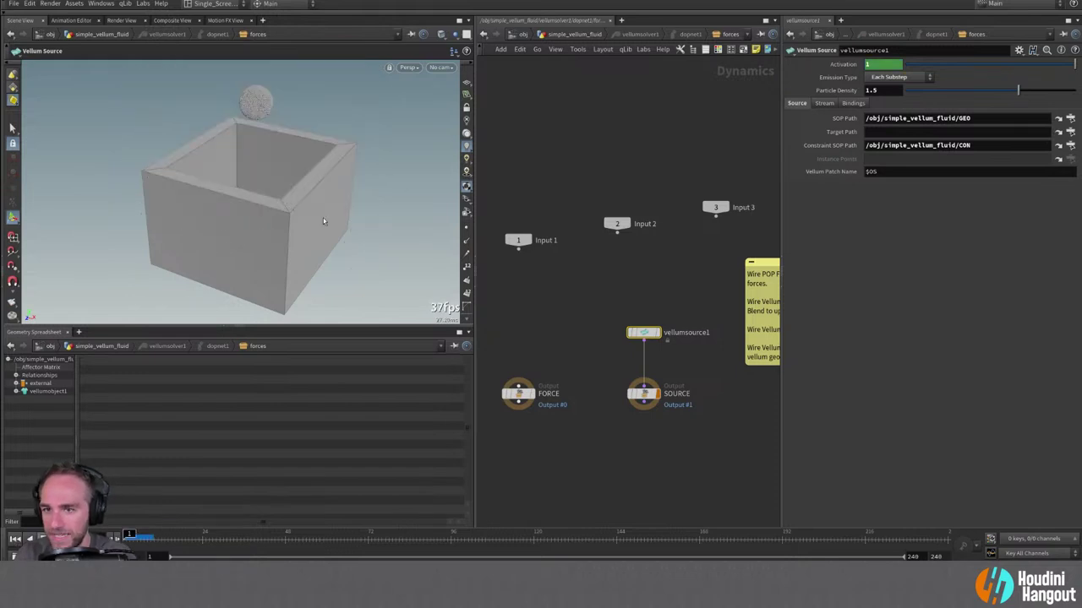
pyautogui.click(881, 90)
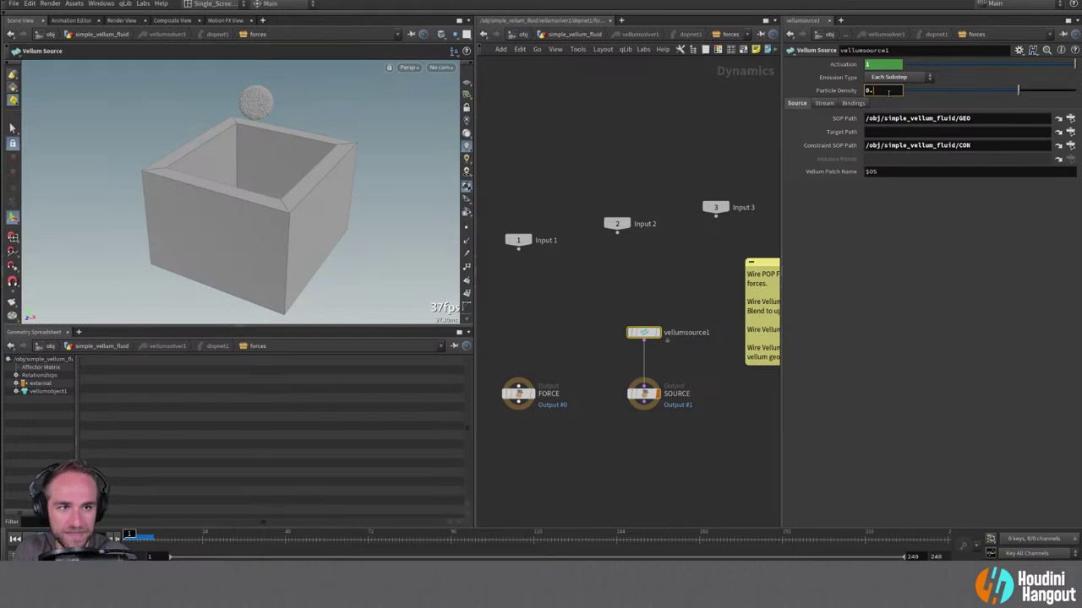
pyautogui.press('Return')
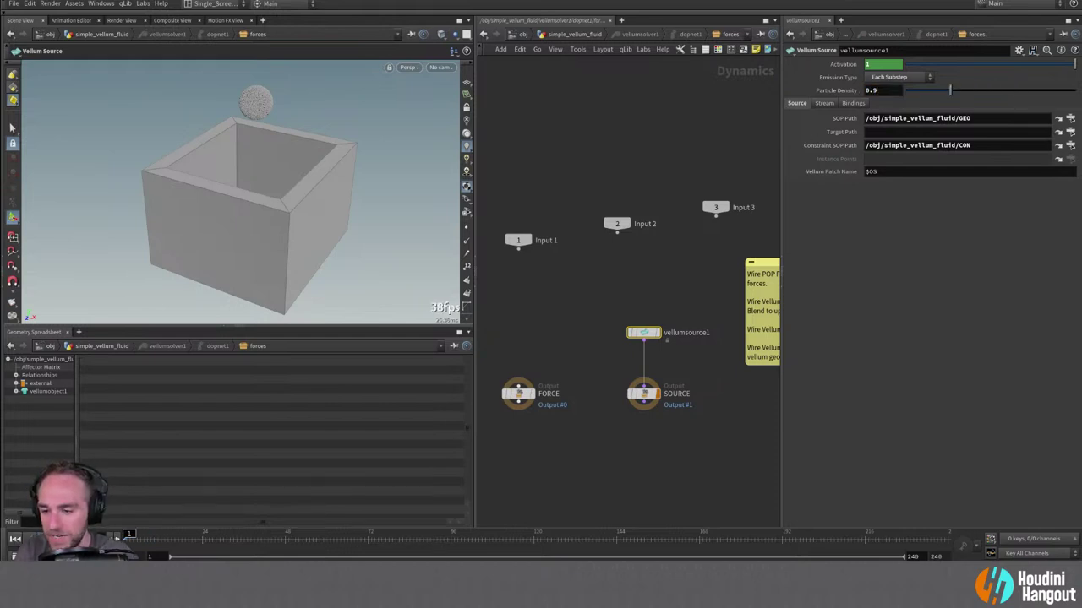
pyautogui.press('Up')
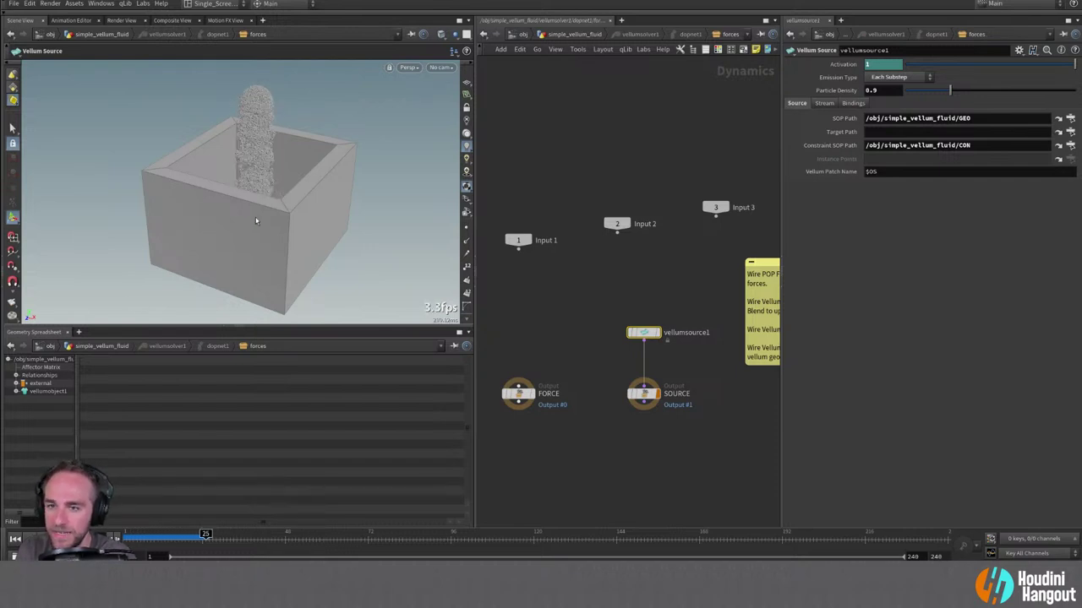
# Try Particle Density 1.1, then rewind and reset the density to its default of 1.
pyautogui.click(15, 538)
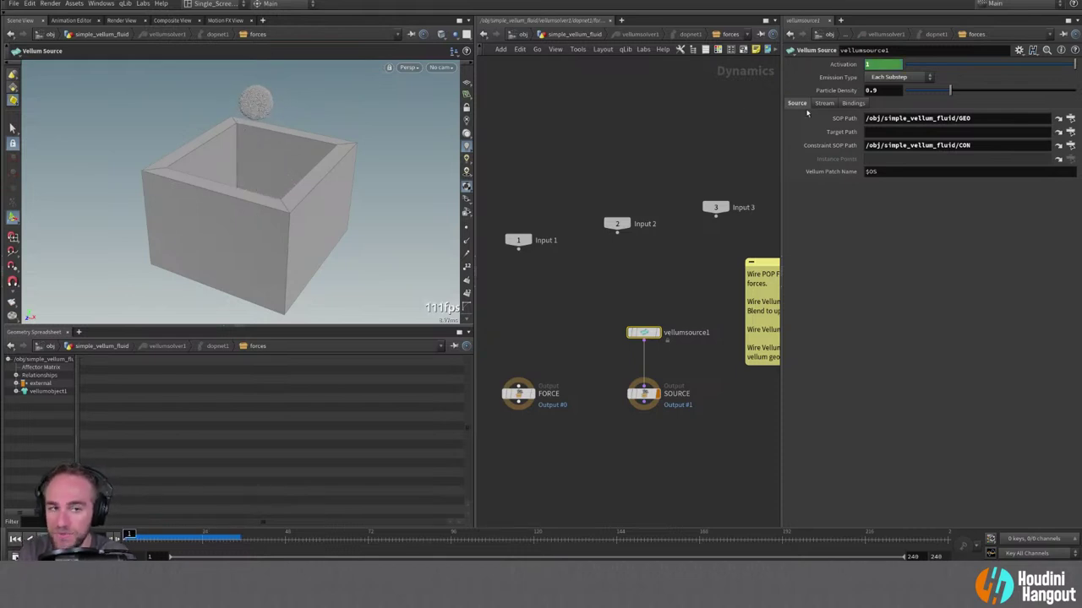
pyautogui.write('1.1')
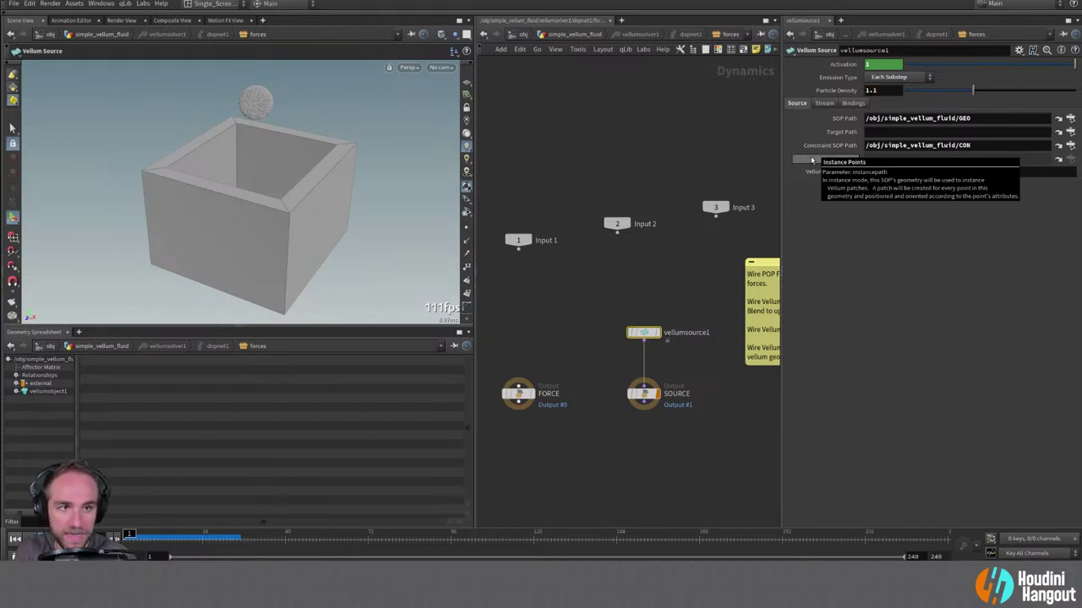
pyautogui.press('Return')
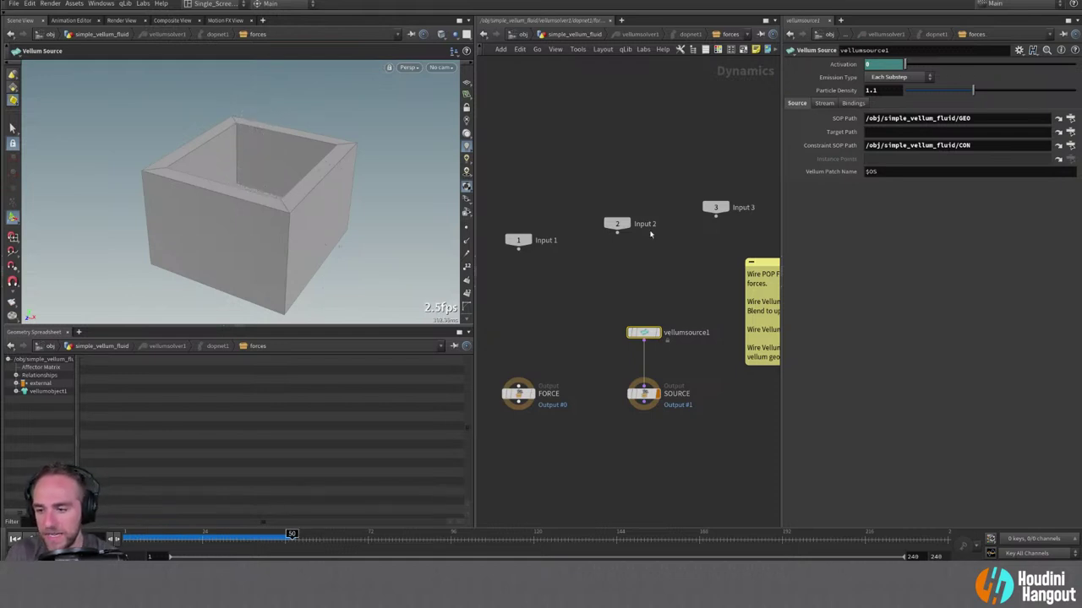
pyautogui.hotkey('ctrl', 'Up')
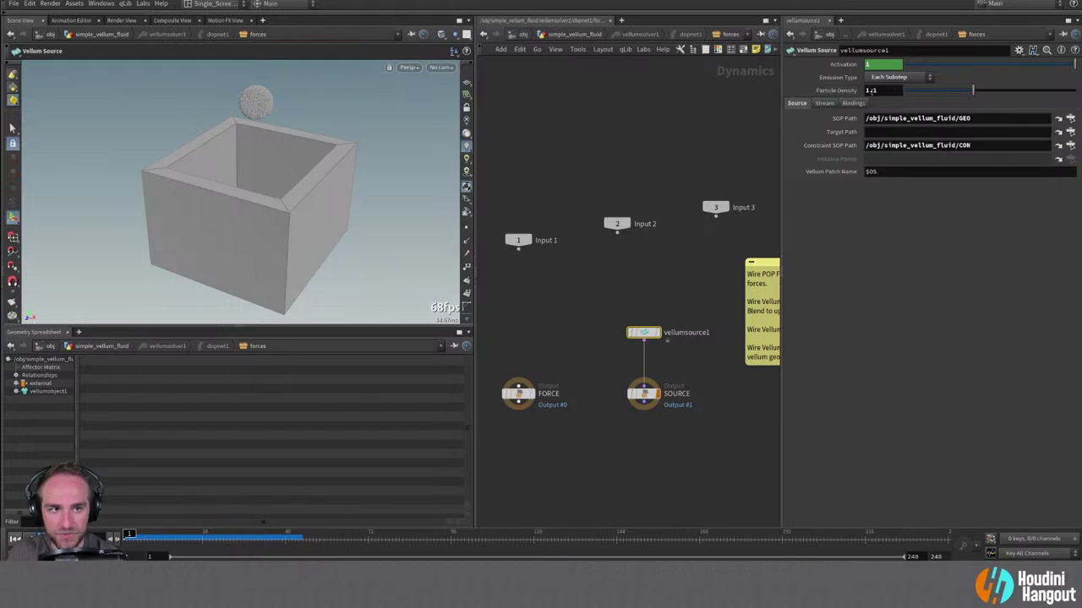
pyautogui.keyDown('ctrl'); pyautogui.middleClick(840, 90); pyautogui.keyUp('ctrl')
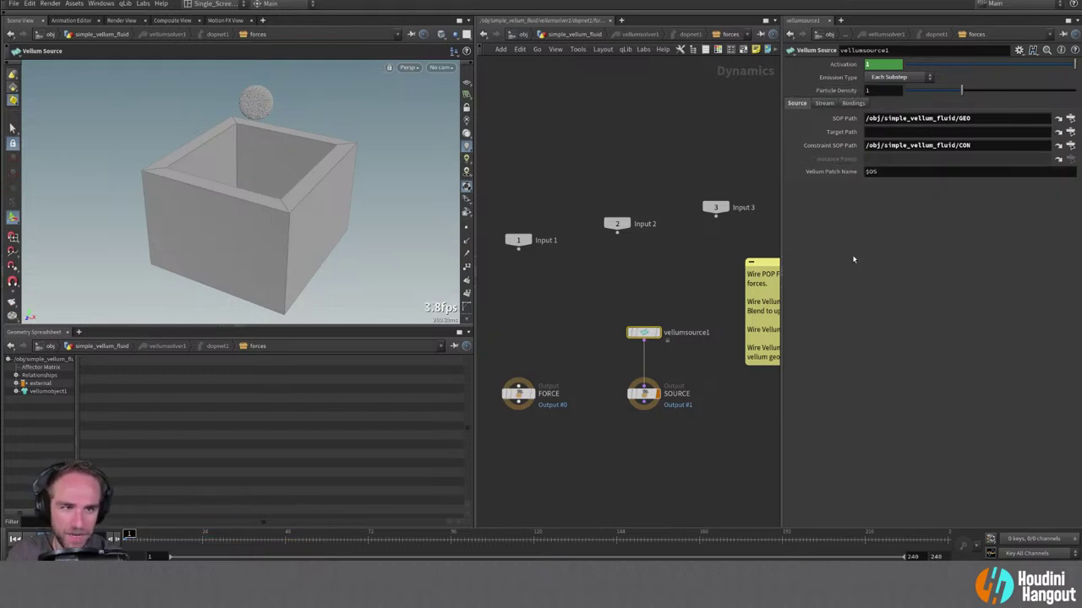
pyautogui.click(549, 354)
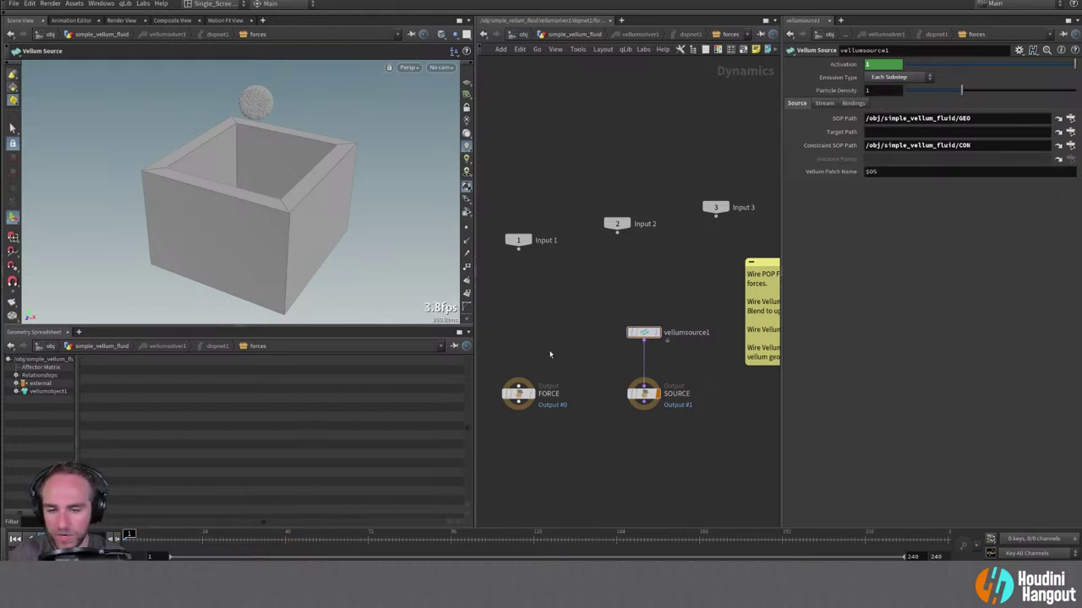
# Display init_fluid in the viewport and play its grain sphere from the first frame.
pyautogui.press('u')
pyautogui.press('u')
pyautogui.press('u')
pyautogui.click(588, 297)
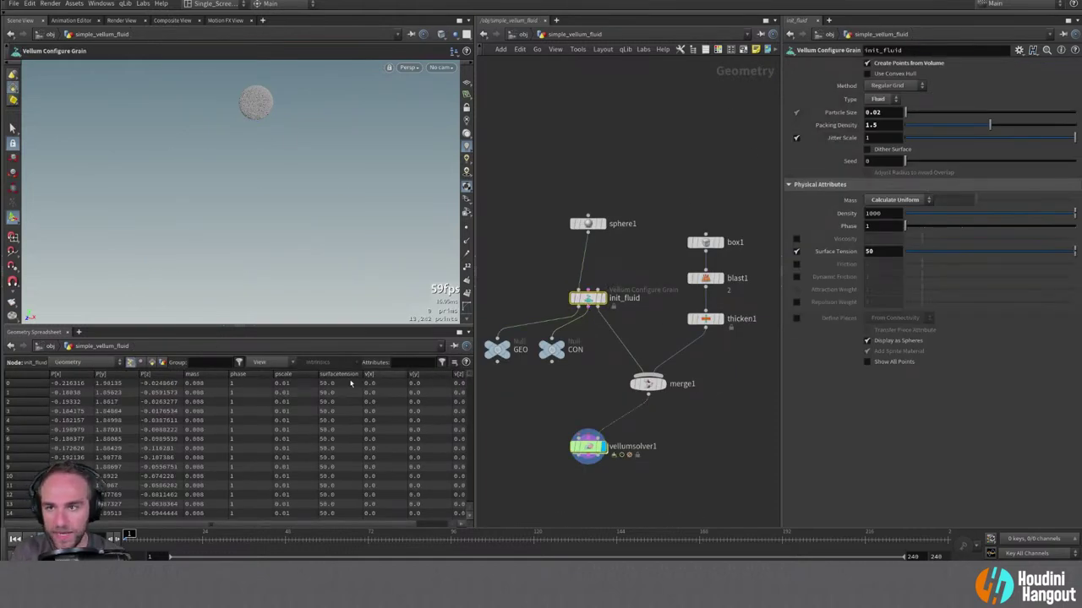
pyautogui.press('r')
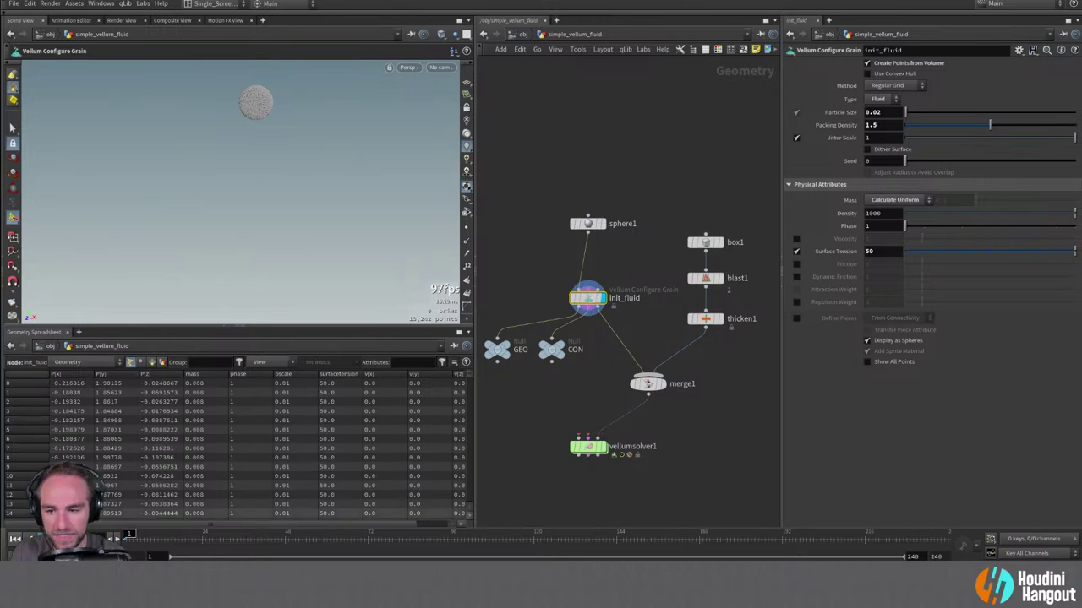
pyautogui.press('Up')
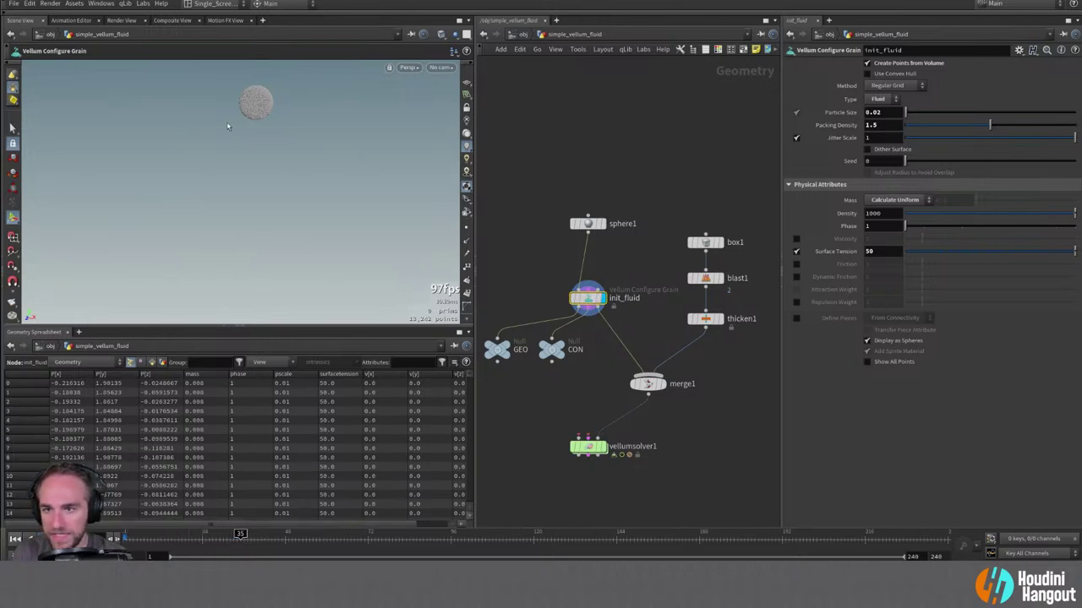
pyautogui.hotkey('ctrl', 'Up')
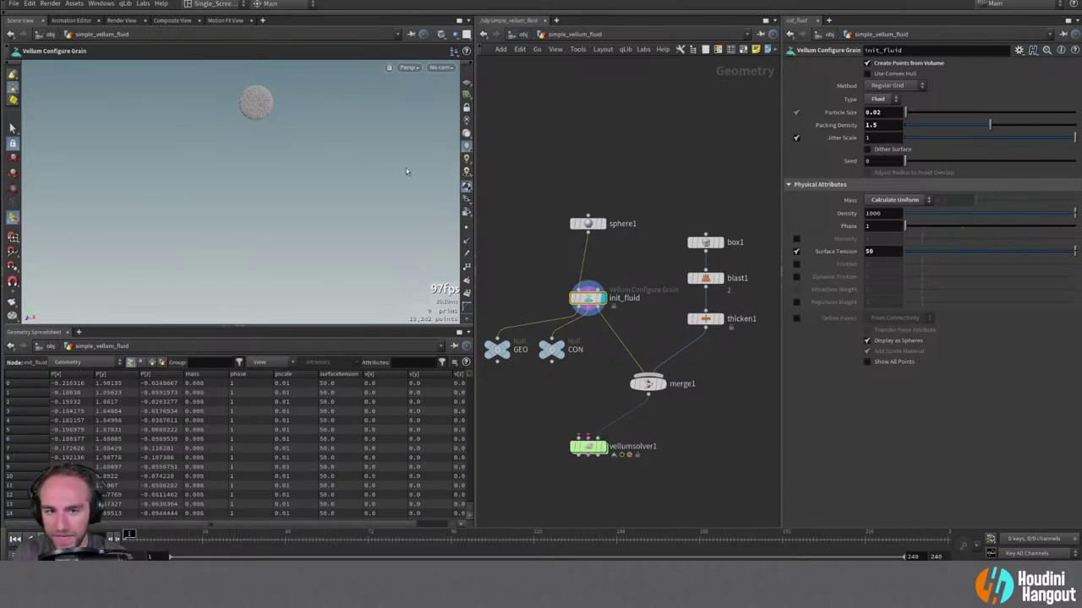
# Set init_fluid's Seed to a frame-based expression ($F, then $FF) and rewind the timeline.
pyautogui.click(878, 161)
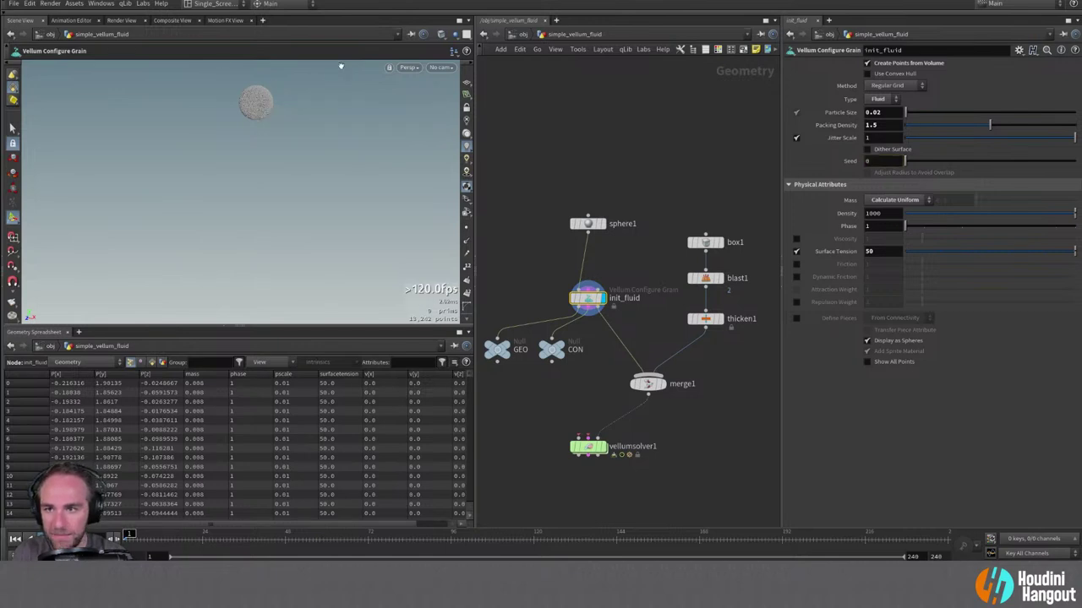
pyautogui.scroll(4, 253, 103)
pyautogui.click(879, 162)
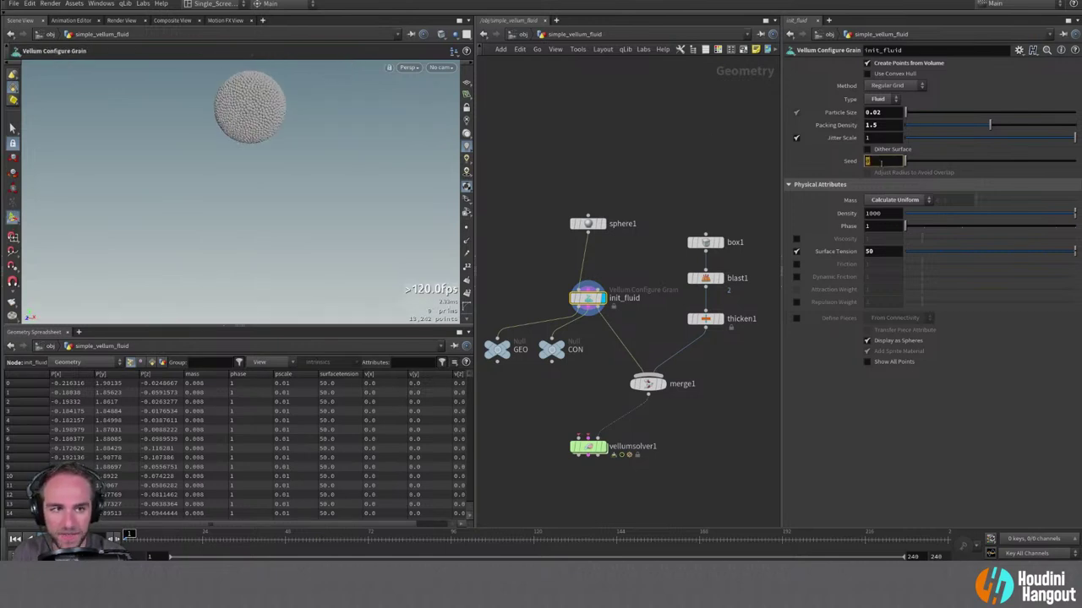
pyautogui.write('$FF')
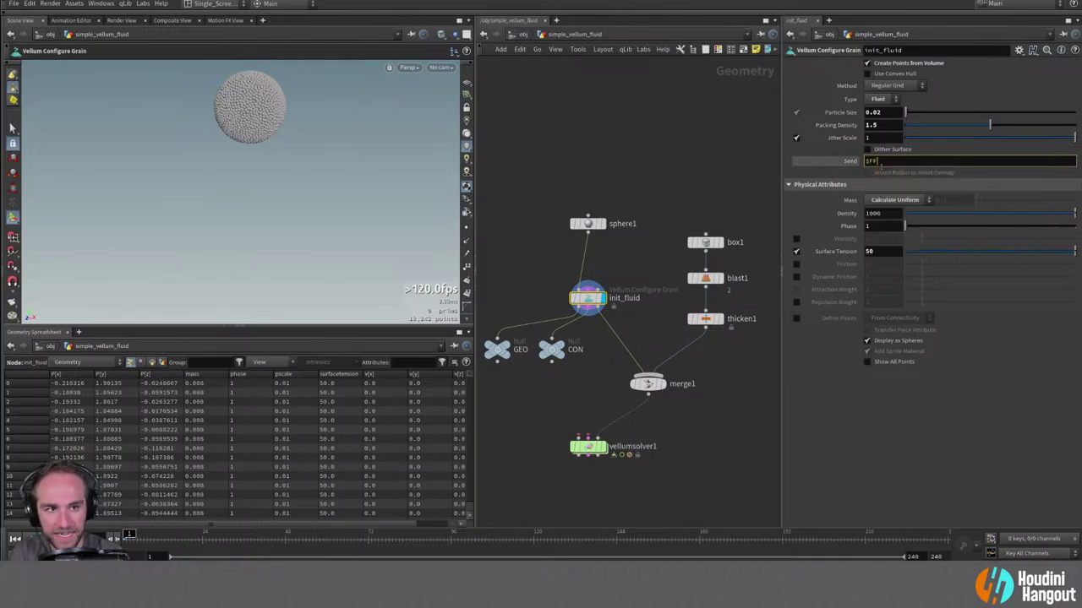
pyautogui.press('Return')
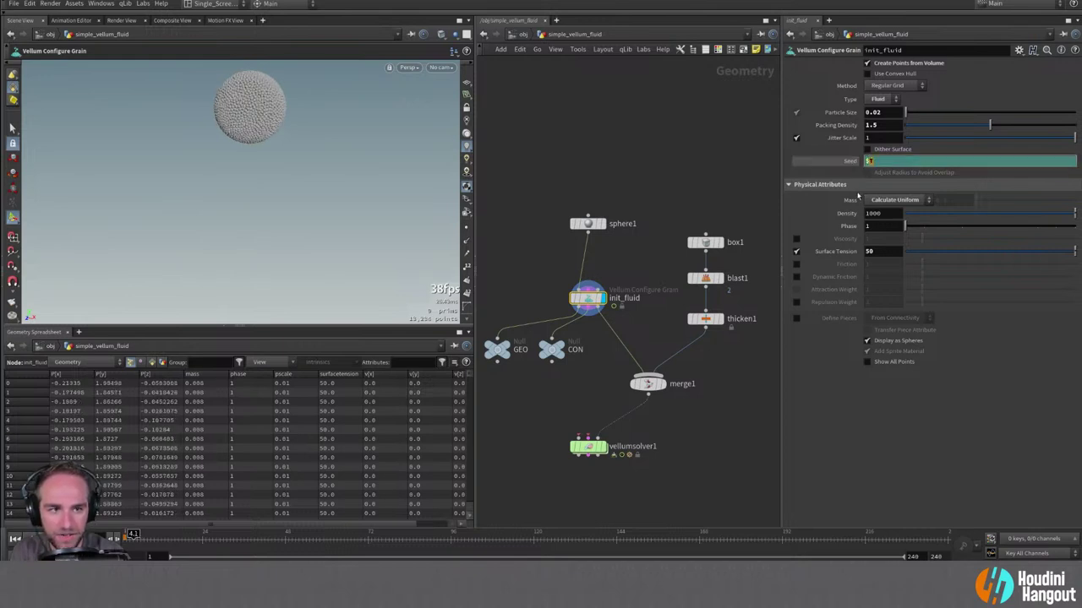
pyautogui.write('$FF')
pyautogui.press('Return')
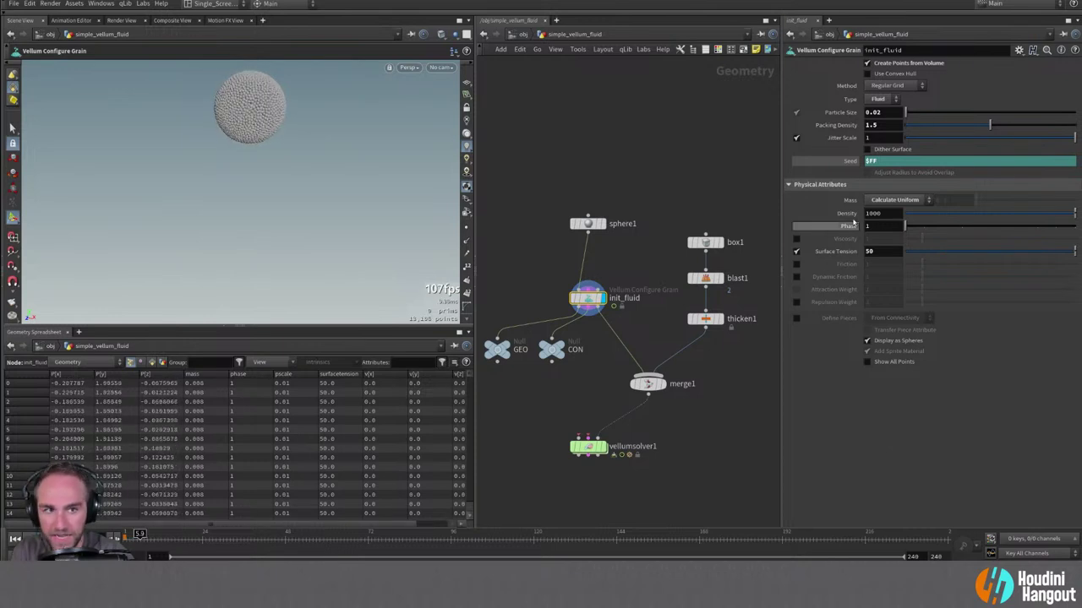
pyautogui.press('BackSpace')
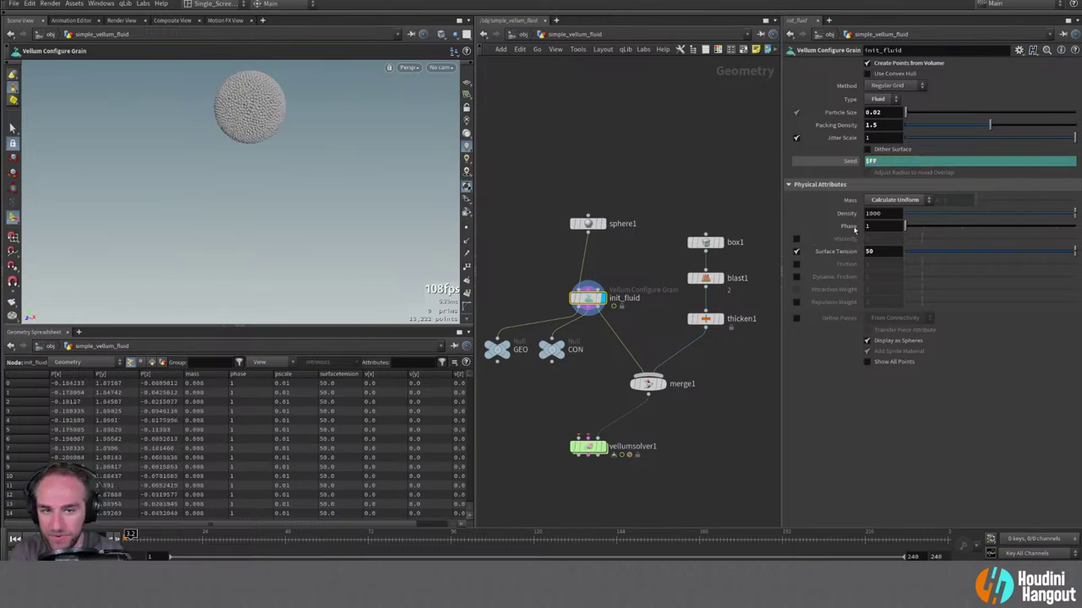
pyautogui.moveTo(844, 163); pyautogui.dragTo(849, 172, button='middle')
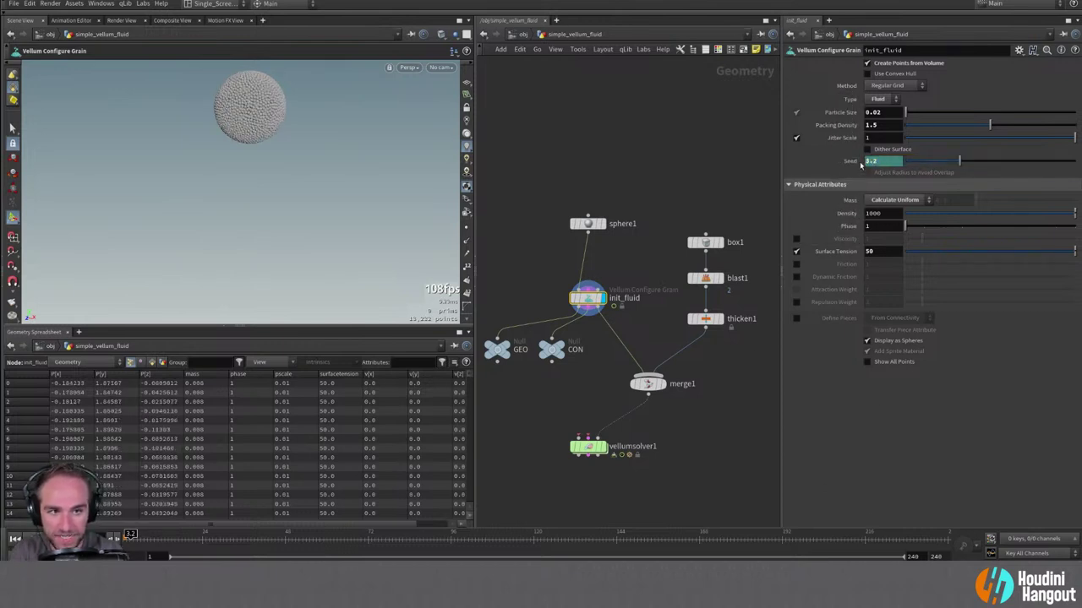
pyautogui.click(858, 163)
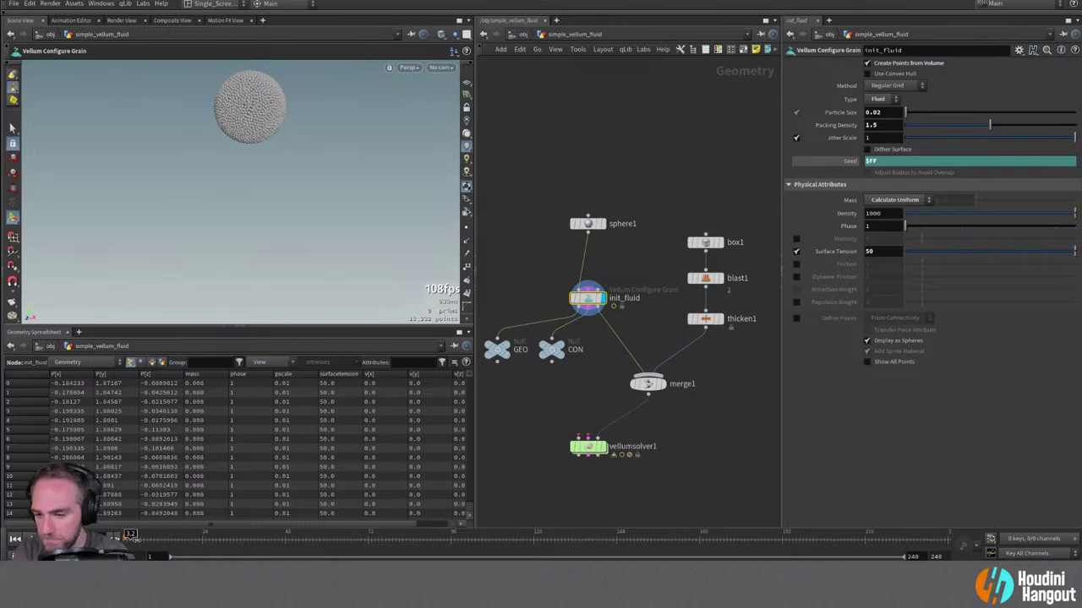
pyautogui.click(15, 538)
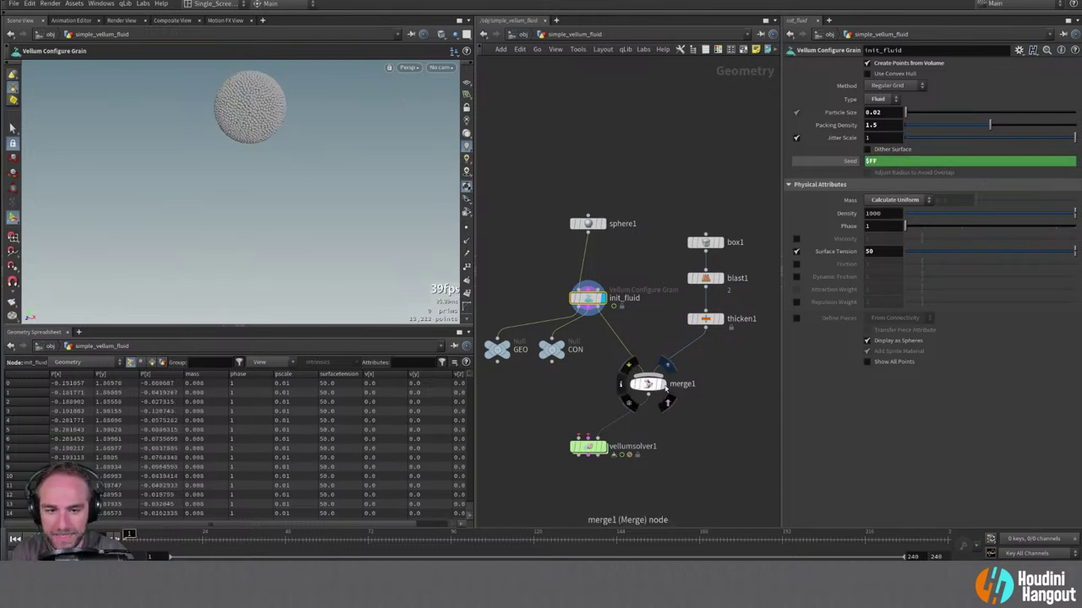
# Display vellumsolver1, step the grain pour forward frame by frame, then dive into its forces network.
pyautogui.click(599, 454)
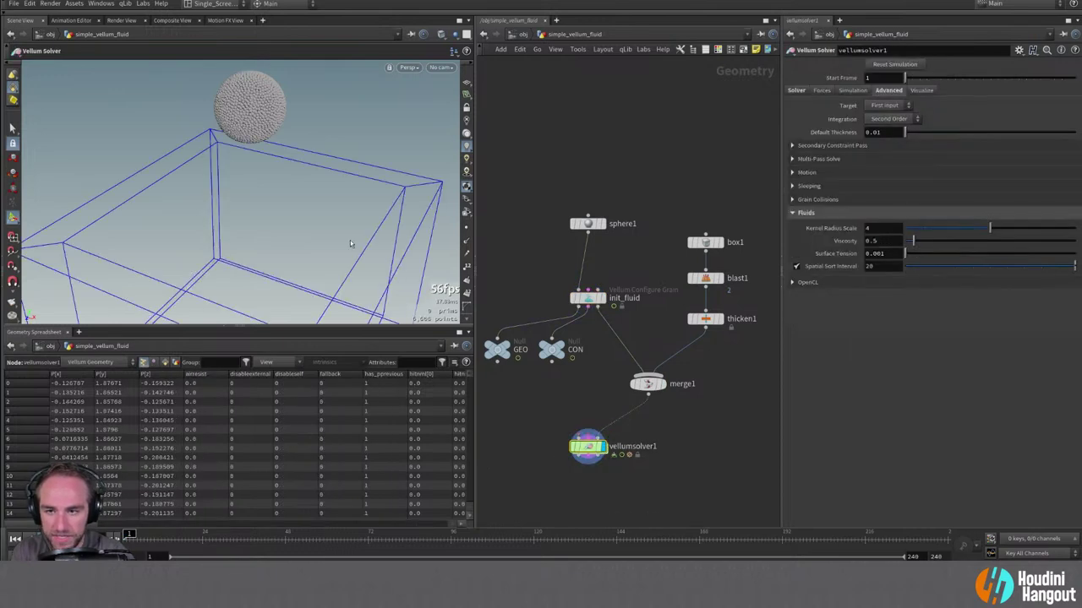
pyautogui.press('h')
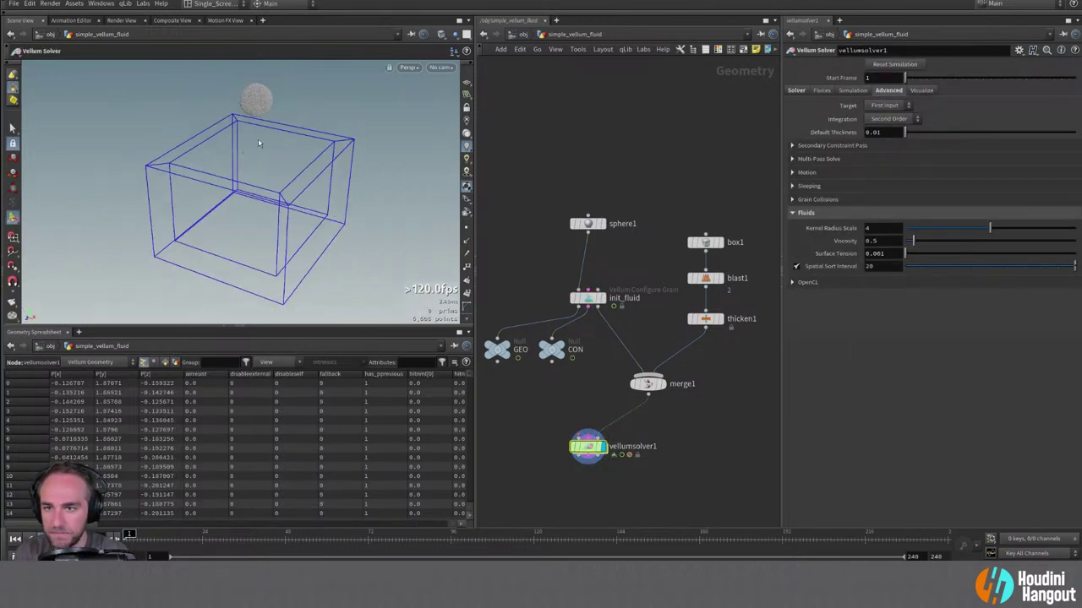
pyautogui.scroll(3, 247, 108)
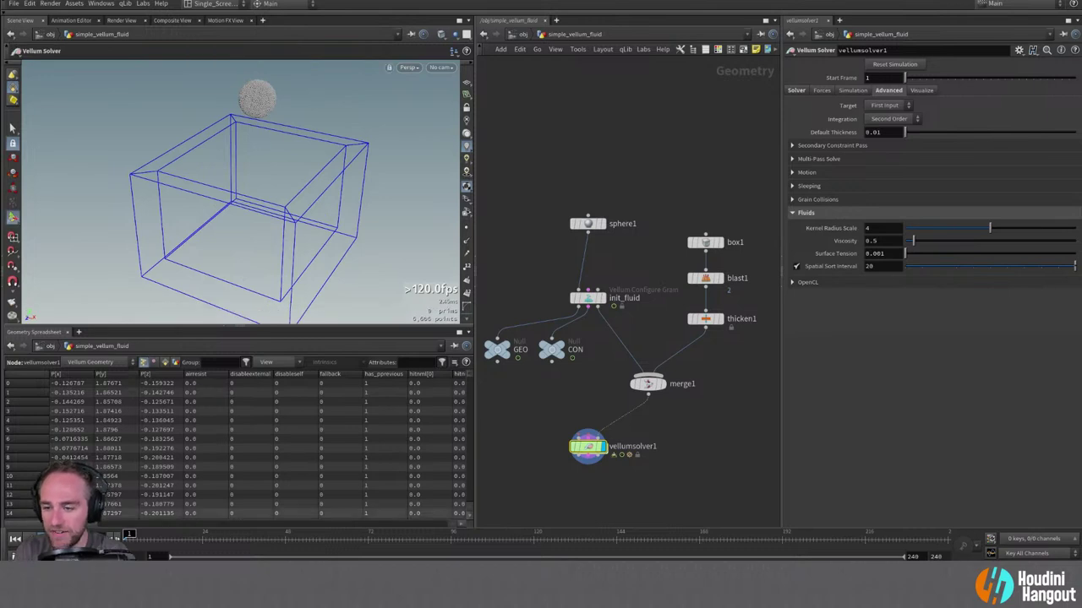
pyautogui.press('Up')
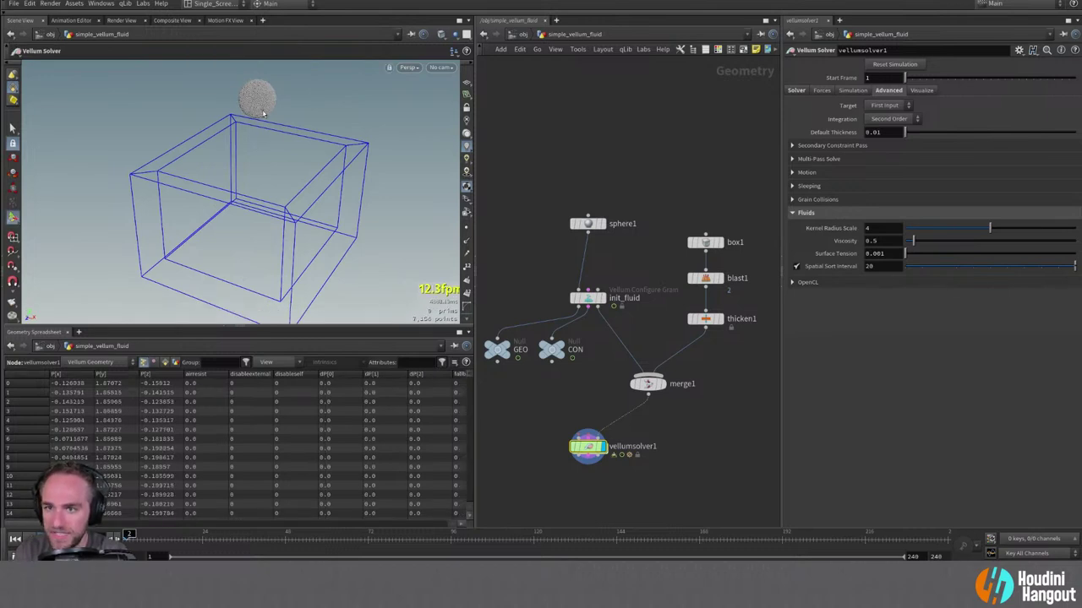
pyautogui.press('Up')
pyautogui.press('Up')
pyautogui.press('Up')
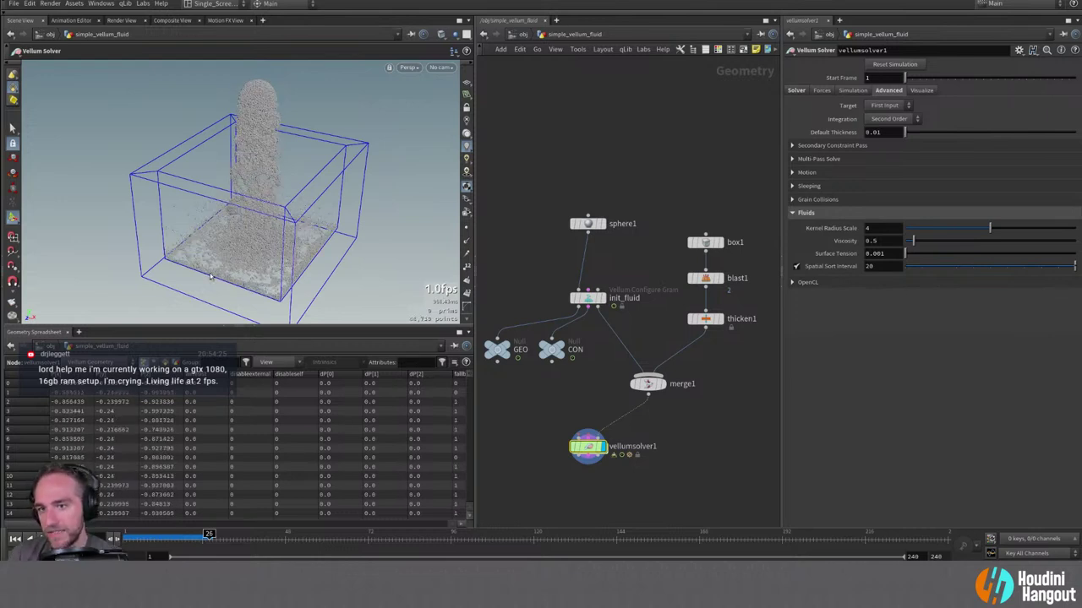
pyautogui.doubleClick(588, 448)
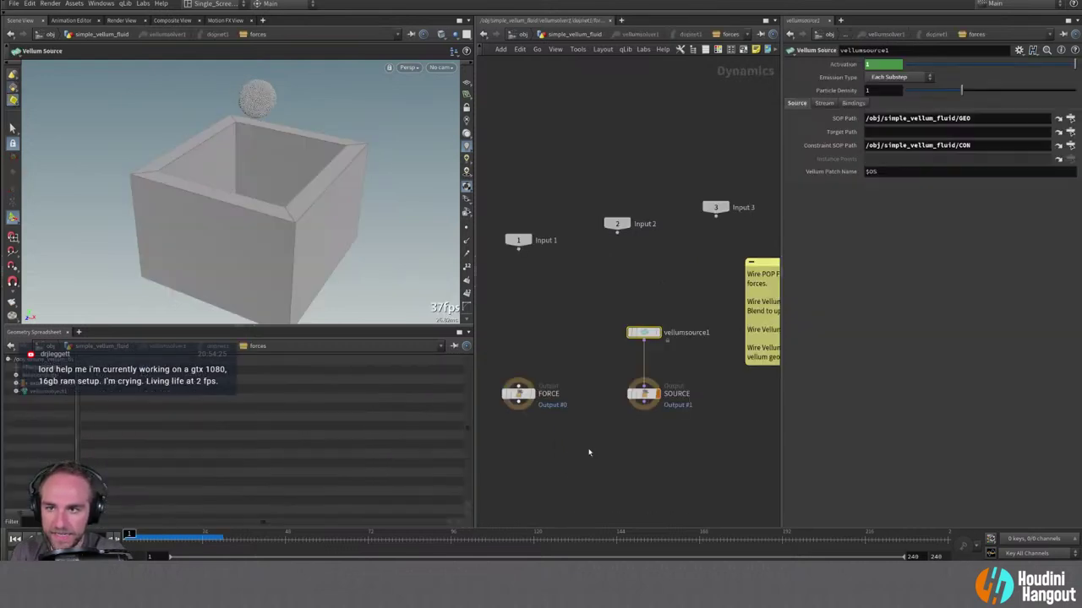
# Change vellumsource1's Particle Density from 1 to 1.1.
pyautogui.click(890, 90)
pyautogui.write('.1')
pyautogui.press('Return')
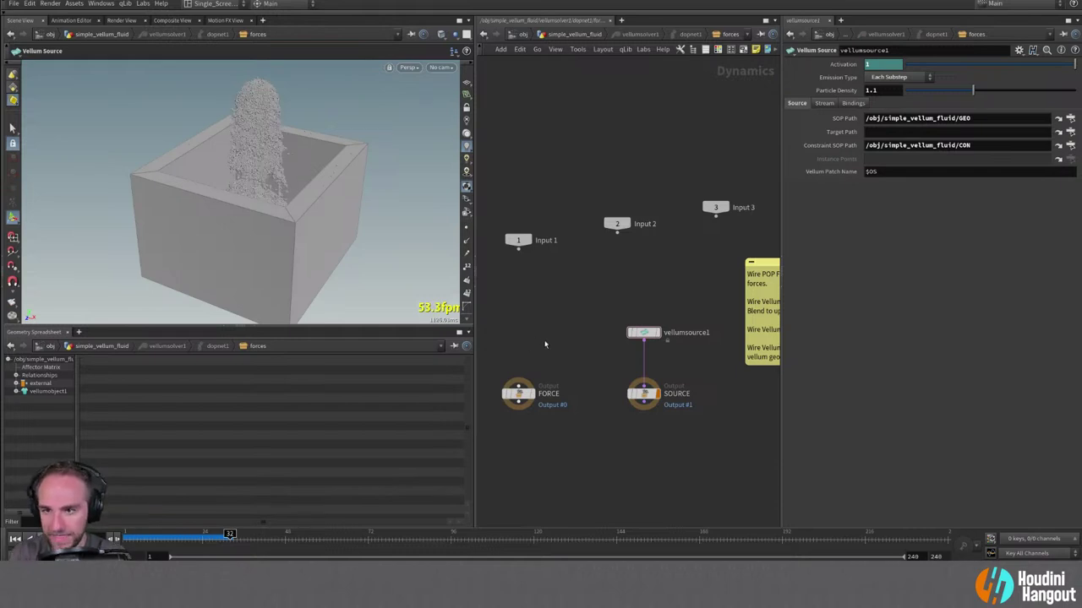
# Return to simple_vellum_fluid and replay the simulation from frame 1, viewing the box from another angle.
pyautogui.press('u')
pyautogui.press('u')
pyautogui.press('u')
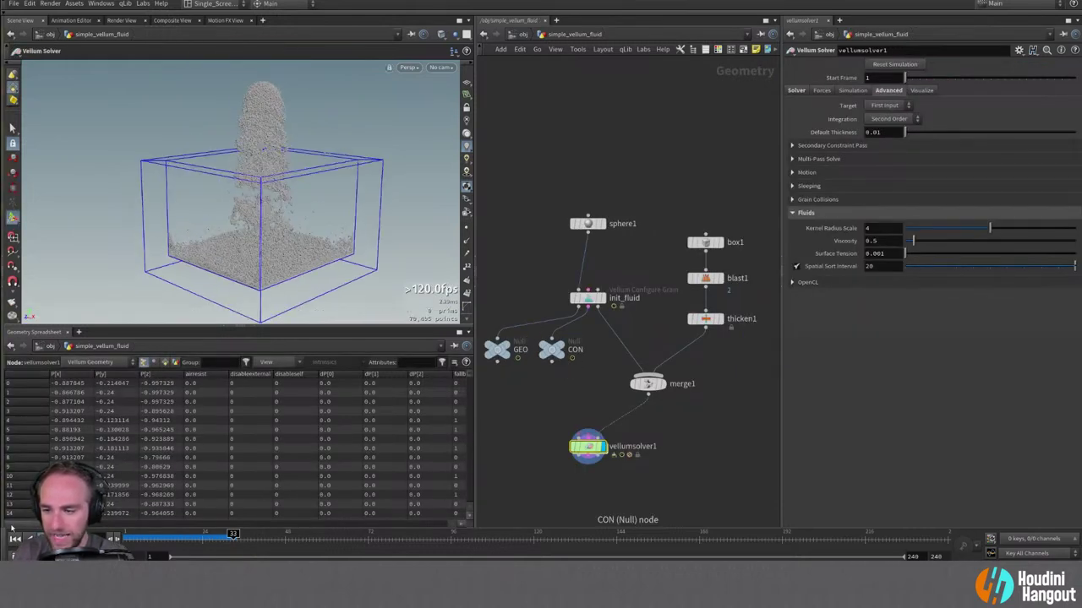
pyautogui.click(15, 538)
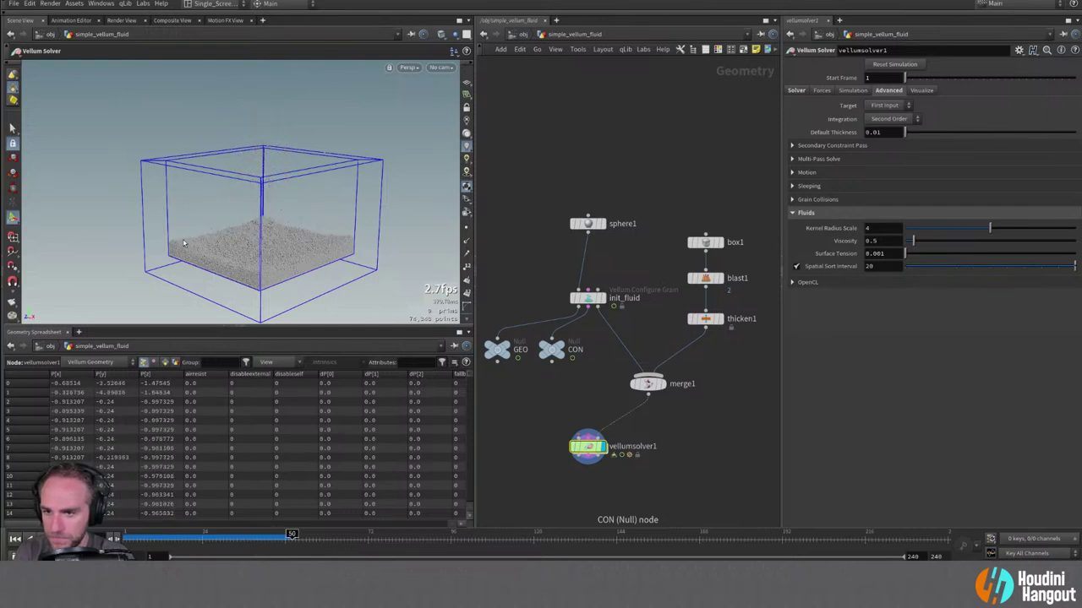
pyautogui.moveTo(234, 251); pyautogui.dragTo(247, 270)
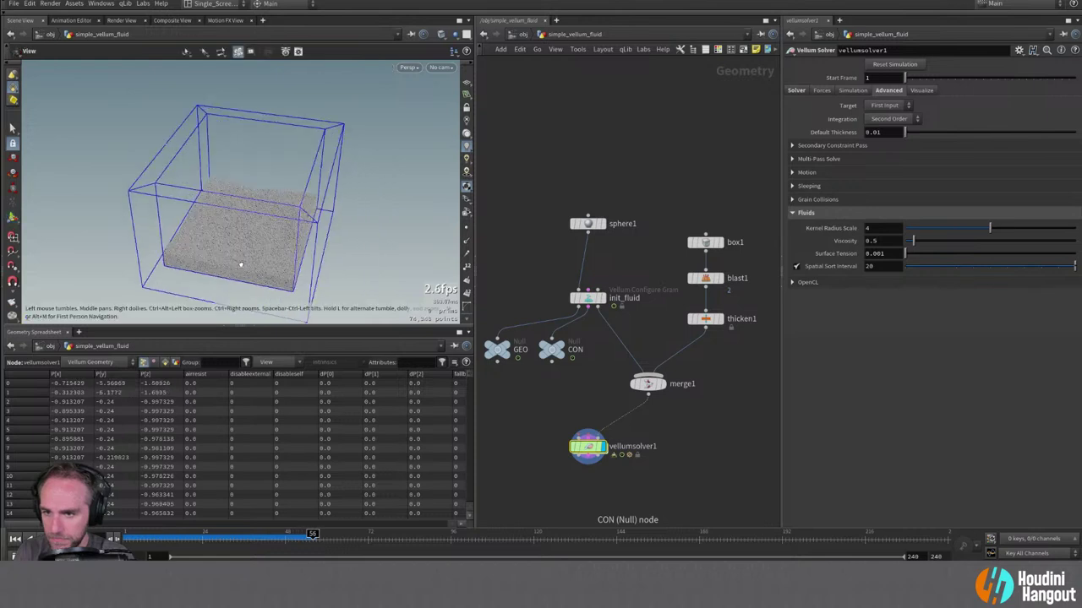
pyautogui.click(15, 540)
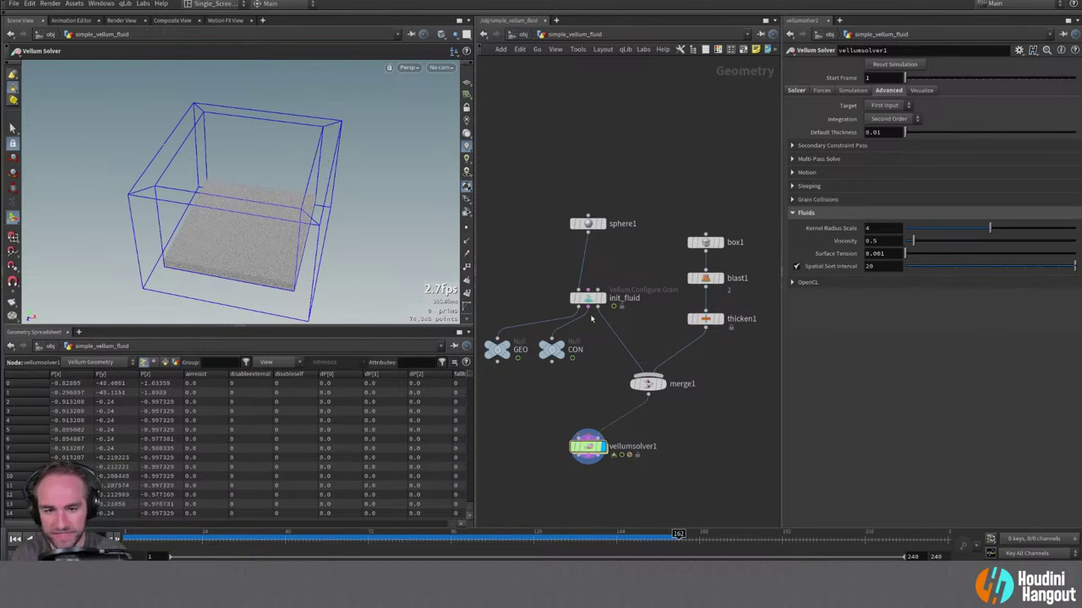
# Go up to the object level and reset playback to frame 1.
pyautogui.press('u')
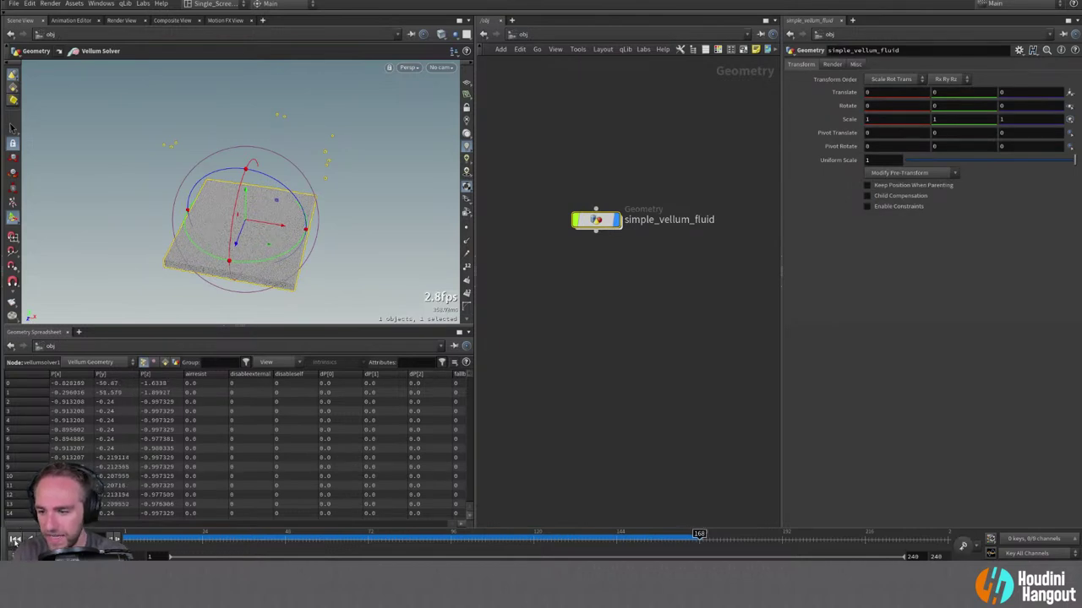
pyautogui.click(15, 538)
pyautogui.click(583, 370)
pyautogui.moveTo(643, 377); pyautogui.dragTo(622, 381, button='middle')
# Create a Geometry object named simple_zero_g_fluid below simple_vellum_fluid.
pyautogui.press('Tab')
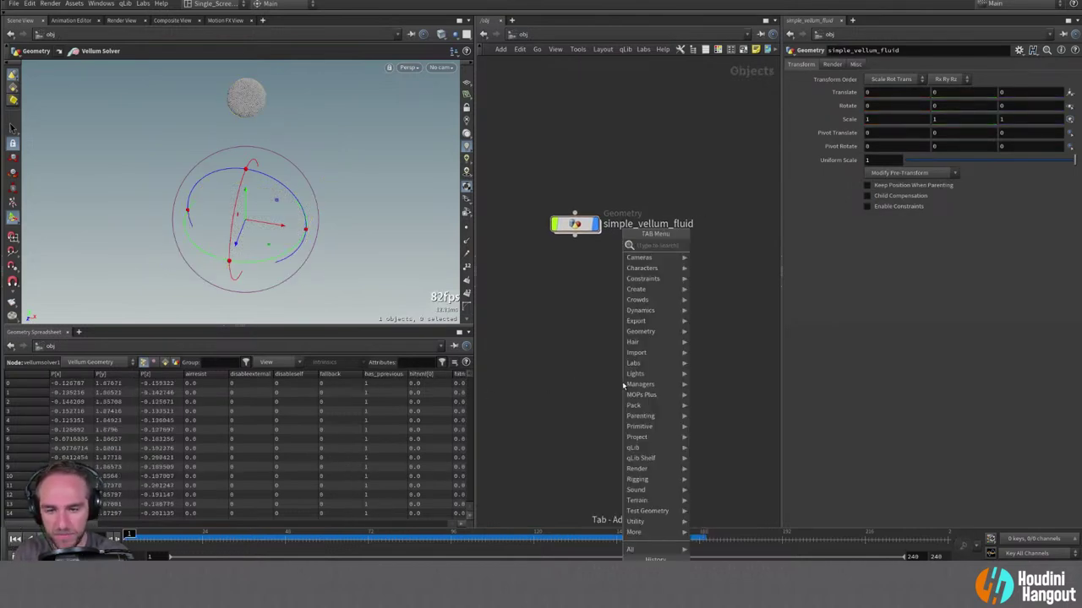
pyautogui.write('geo')
pyautogui.press('Return')
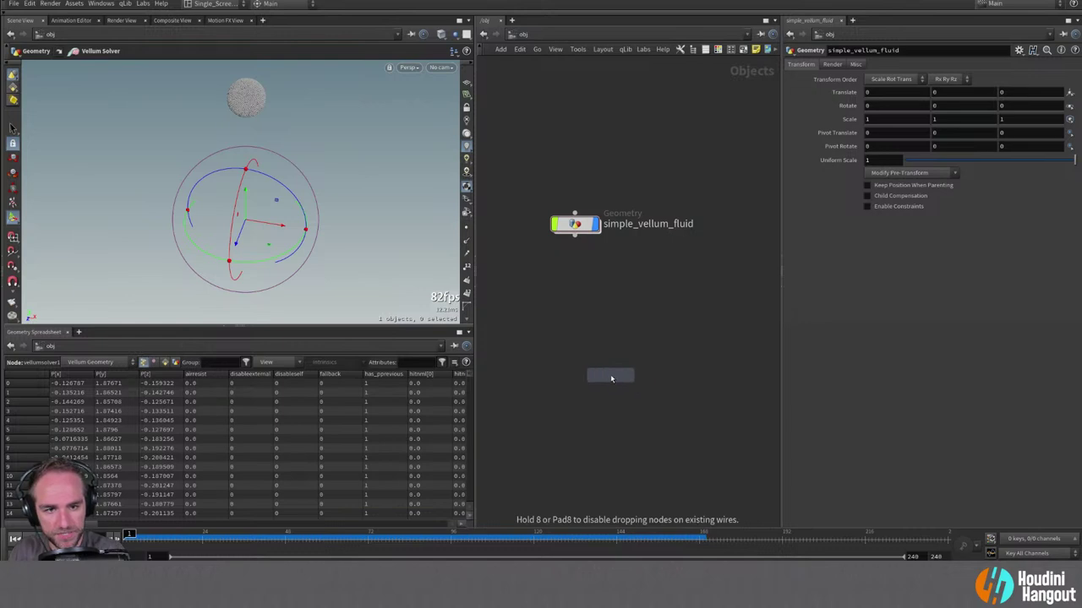
pyautogui.click(610, 290)
pyautogui.doubleClick(612, 289)
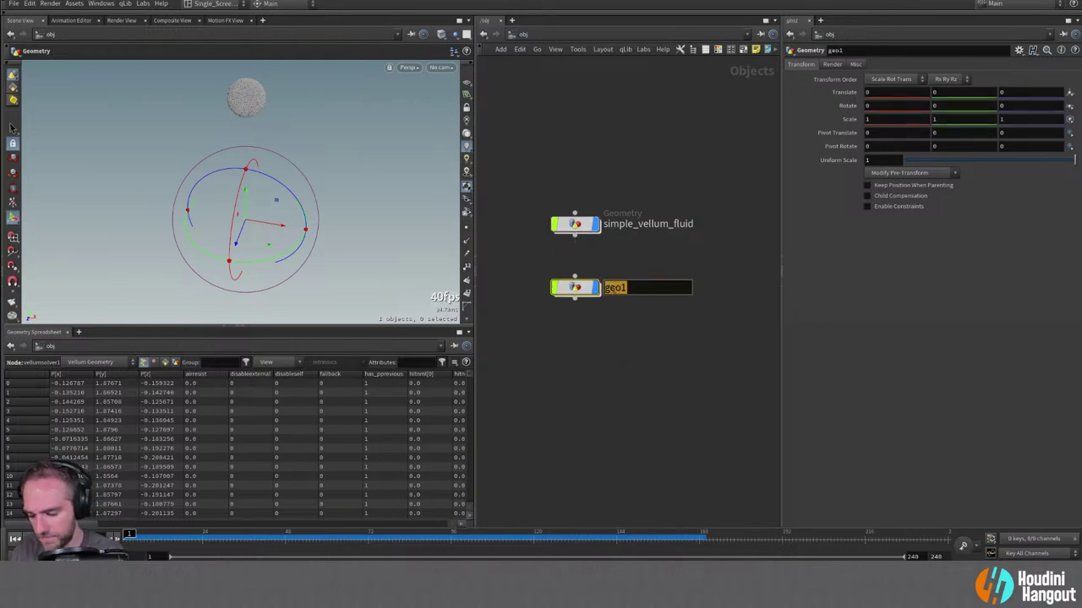
pyautogui.write('simple_z')
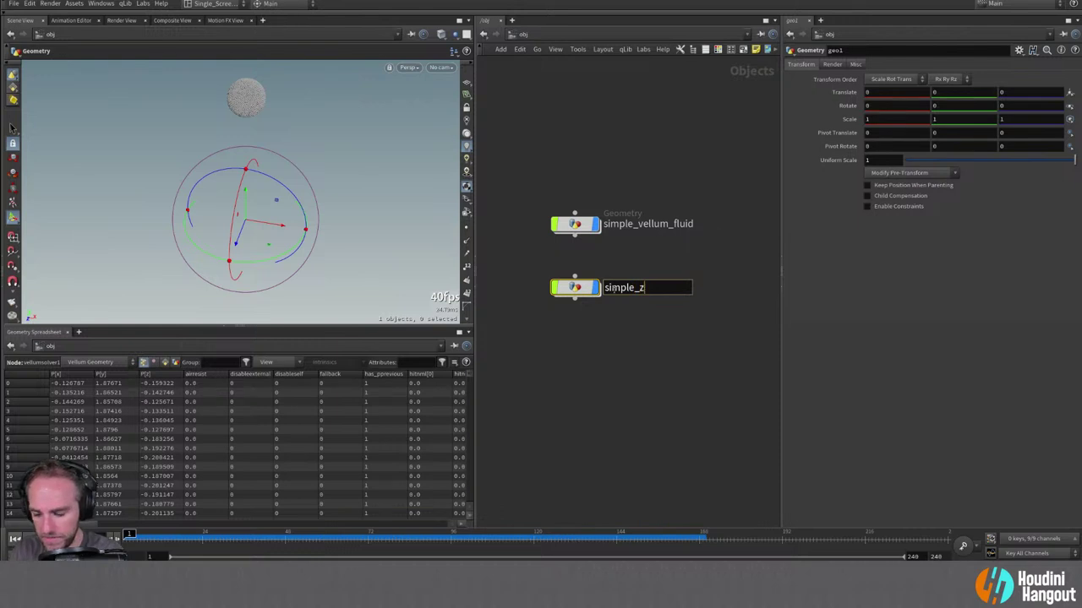
pyautogui.write('ero_g_fluid')
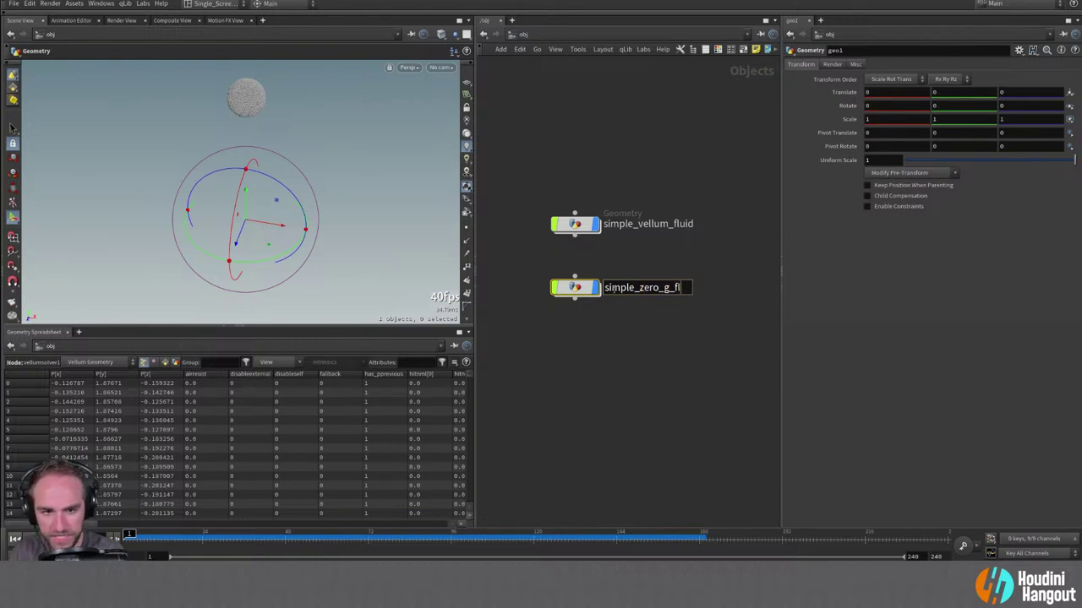
pyautogui.press('Return')
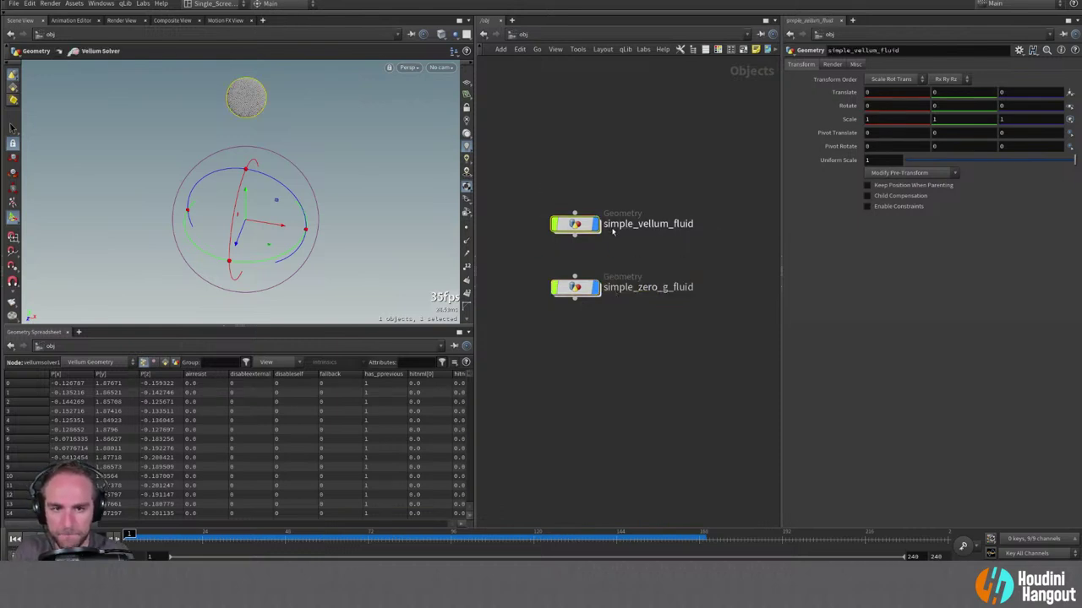
pyautogui.click(581, 224)
# Inside simple_zero_g_fluid, create a Sphere node (sphere1) and place it in the network.
pyautogui.doubleClick(574, 288)
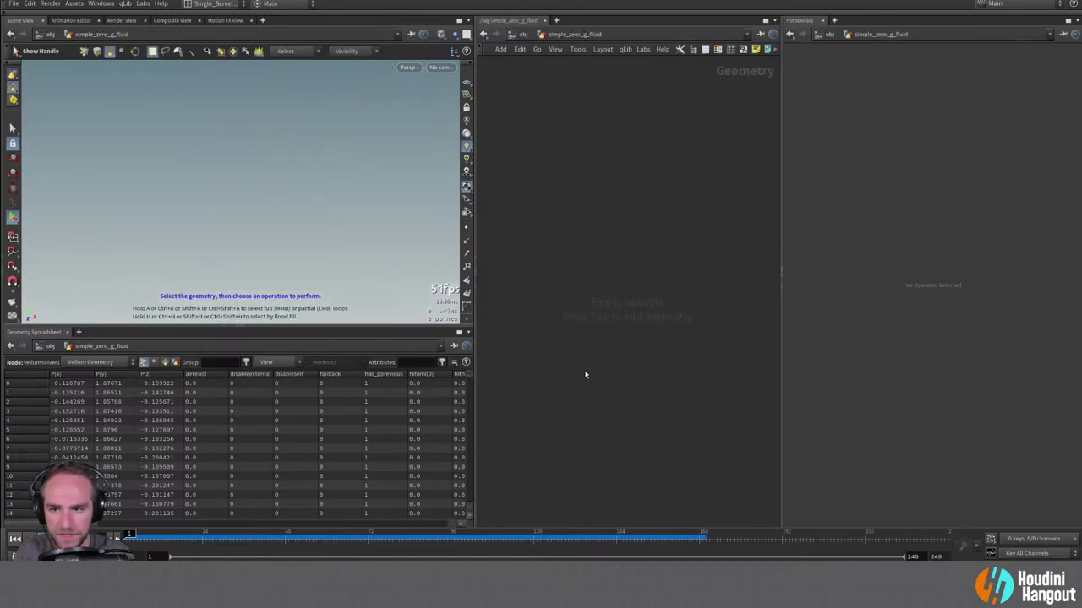
pyautogui.press('Tab')
pyautogui.write('sphge')
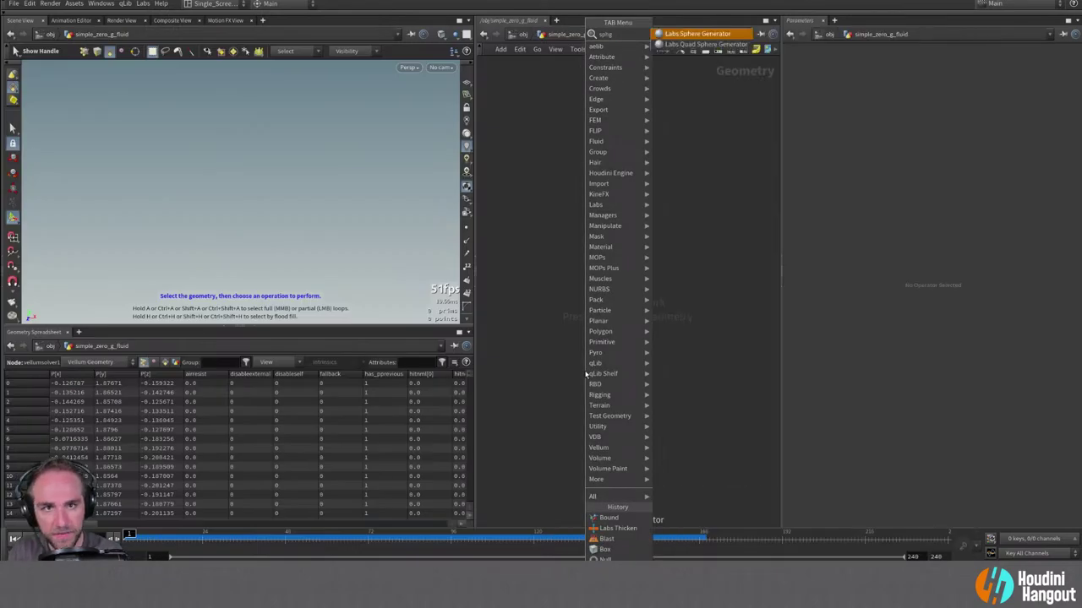
pyautogui.press('BackSpace')
pyautogui.press('BackSpace')
pyautogui.press('Return')
pyautogui.click(591, 212)
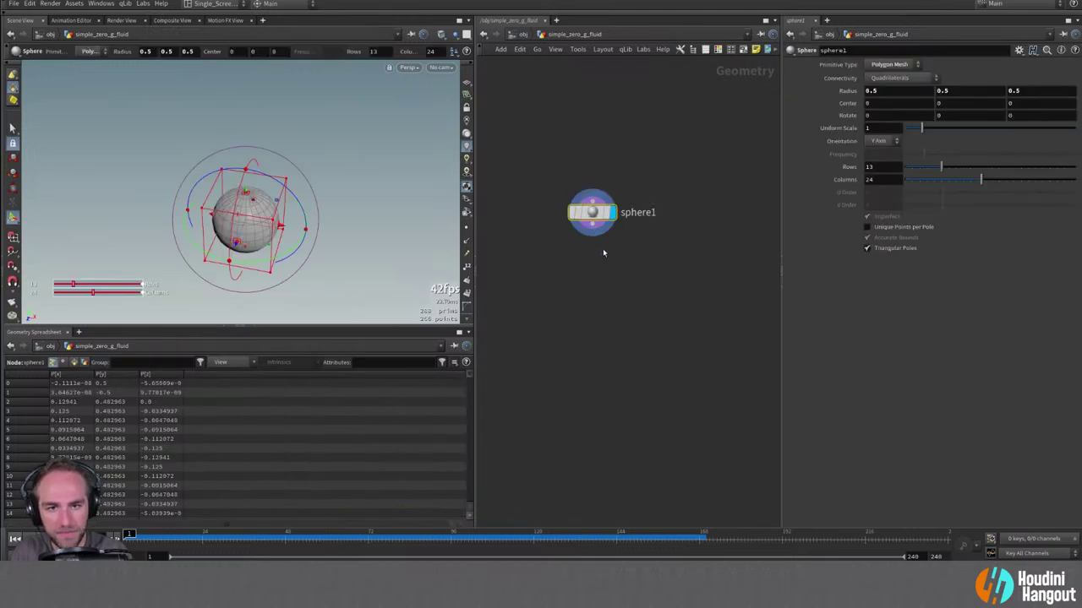
pyautogui.moveTo(592, 223); pyautogui.dragTo(610, 226)
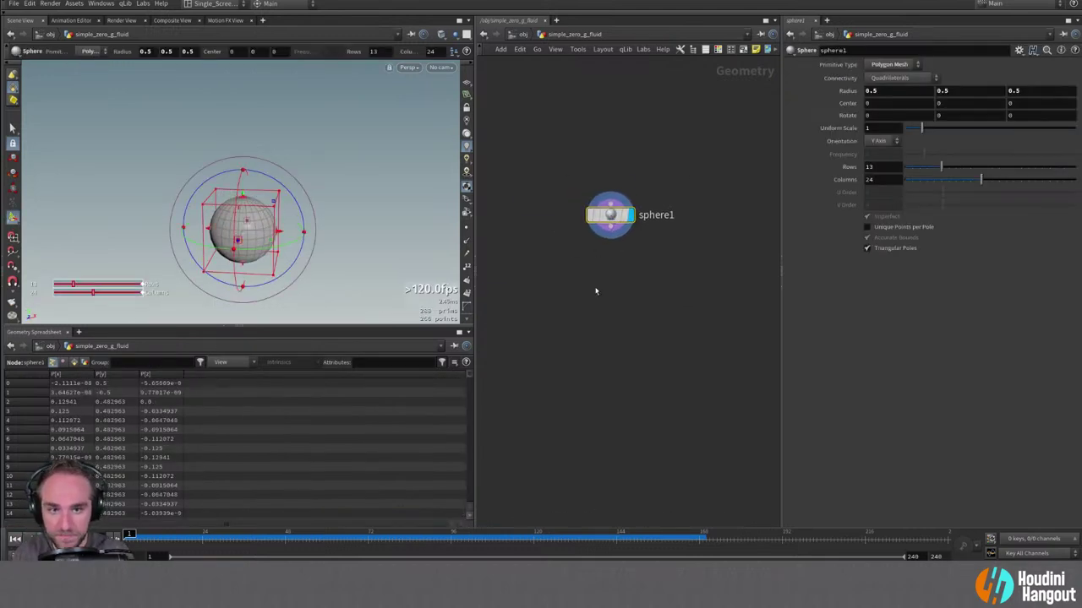
# Add a Vellum Configure Fluid node to go below sphere1.
pyautogui.moveTo(247, 245); pyautogui.dragTo(239, 242)
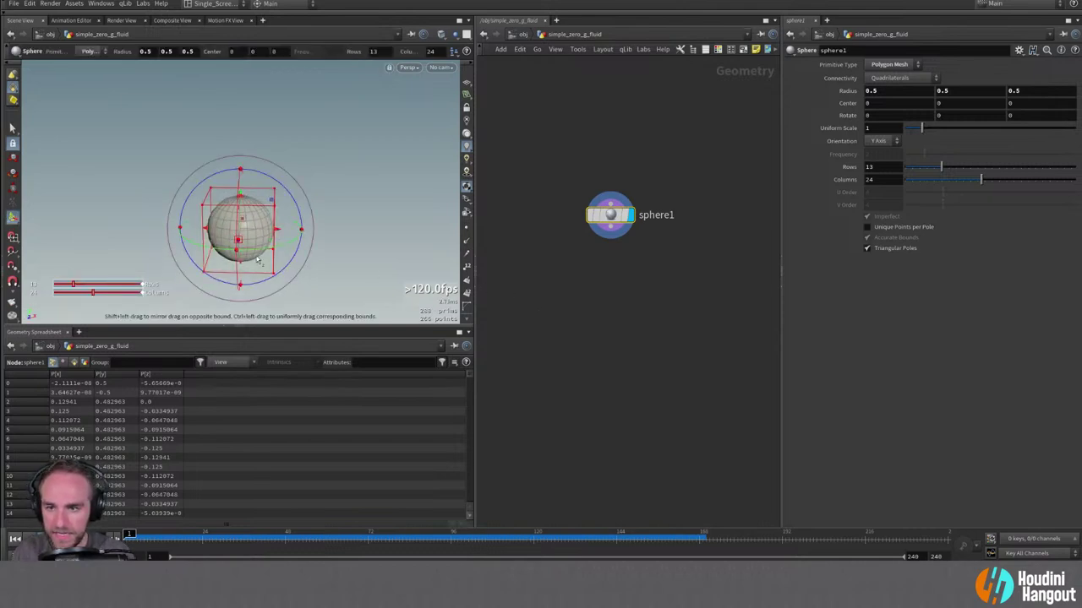
pyautogui.press('Tab')
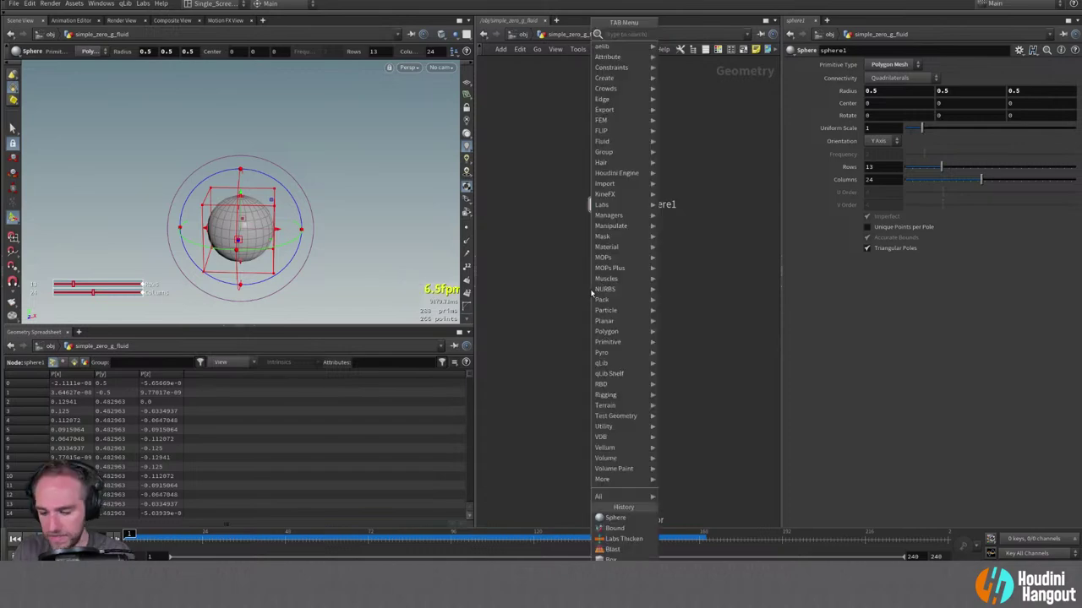
pyautogui.write('attribwrangle')
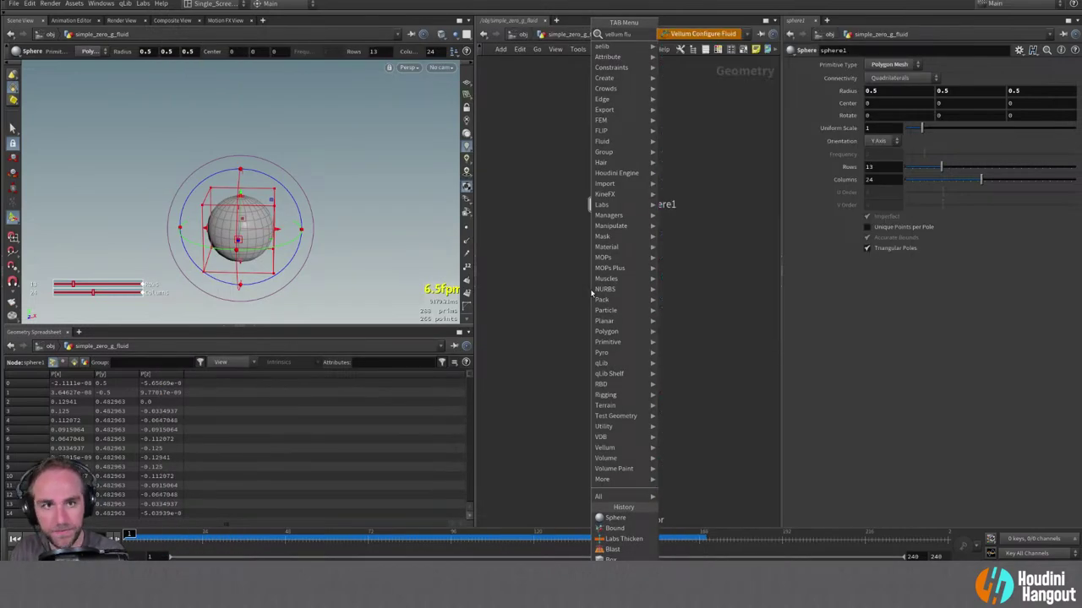
pyautogui.press('Return')
# Wire the fluid node under sphere1, display it, and set Particle Size to 0.01.
pyautogui.click(613, 252)
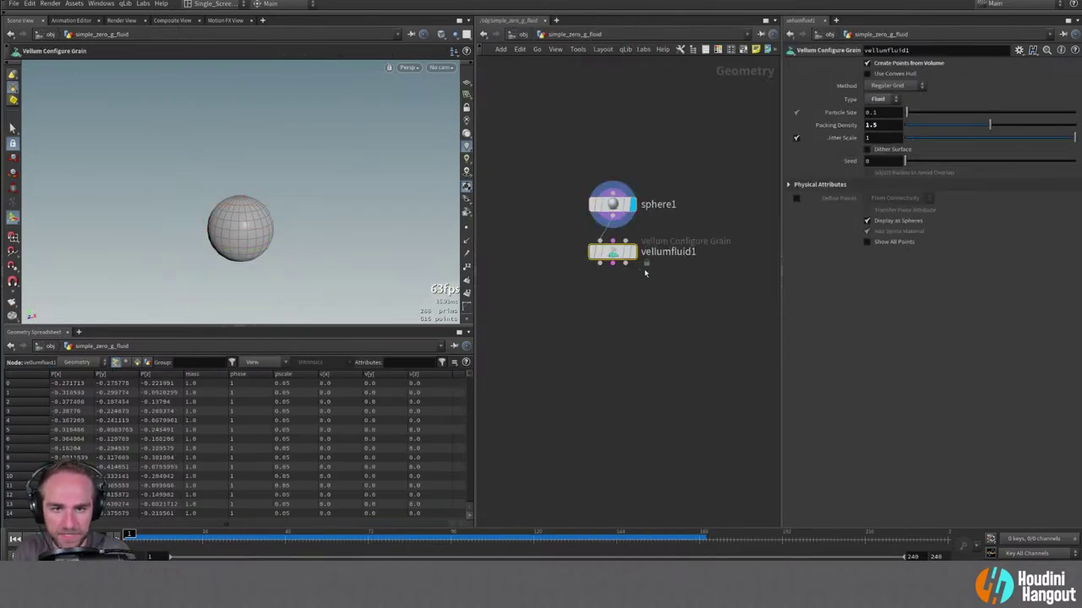
pyautogui.click(632, 253)
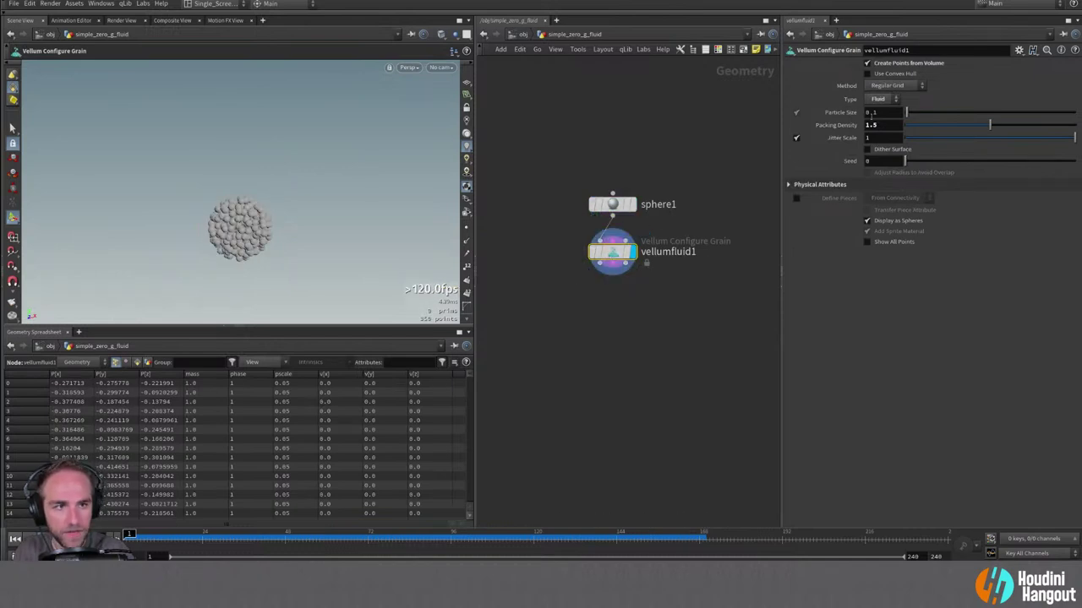
pyautogui.click(872, 112)
pyautogui.write('0.01')
pyautogui.press('Return')
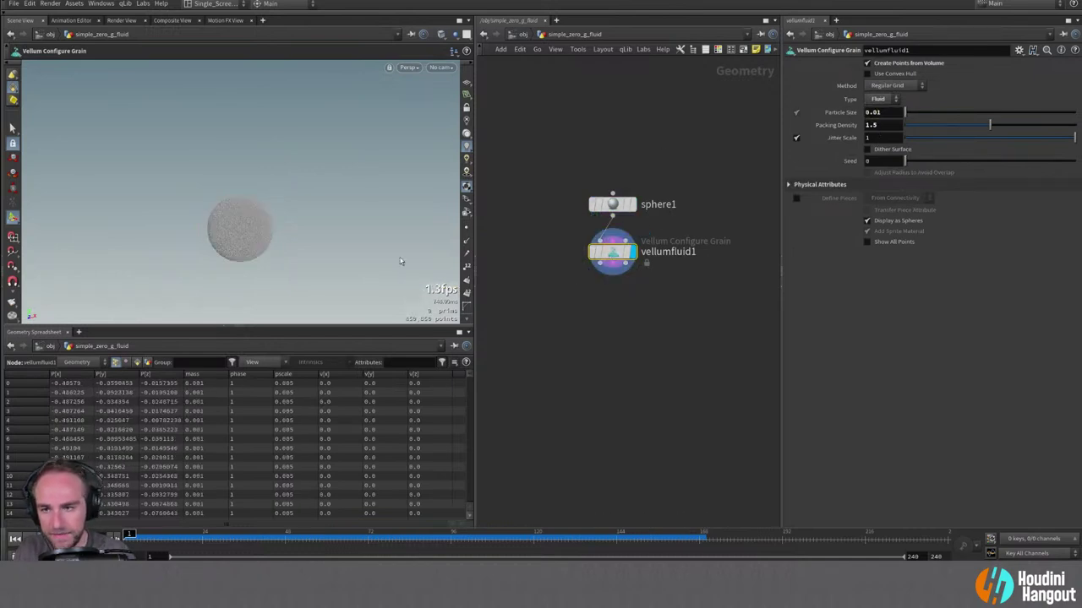
# Raise the particle size to 0.015, inspect the denser particle sphere, and select sphere1.
pyautogui.press('Escape')
pyautogui.scroll(5, 290, 176)
pyautogui.moveTo(292, 239); pyautogui.dragTo(159, 201)
pyautogui.press('Return')
pyautogui.write('5')
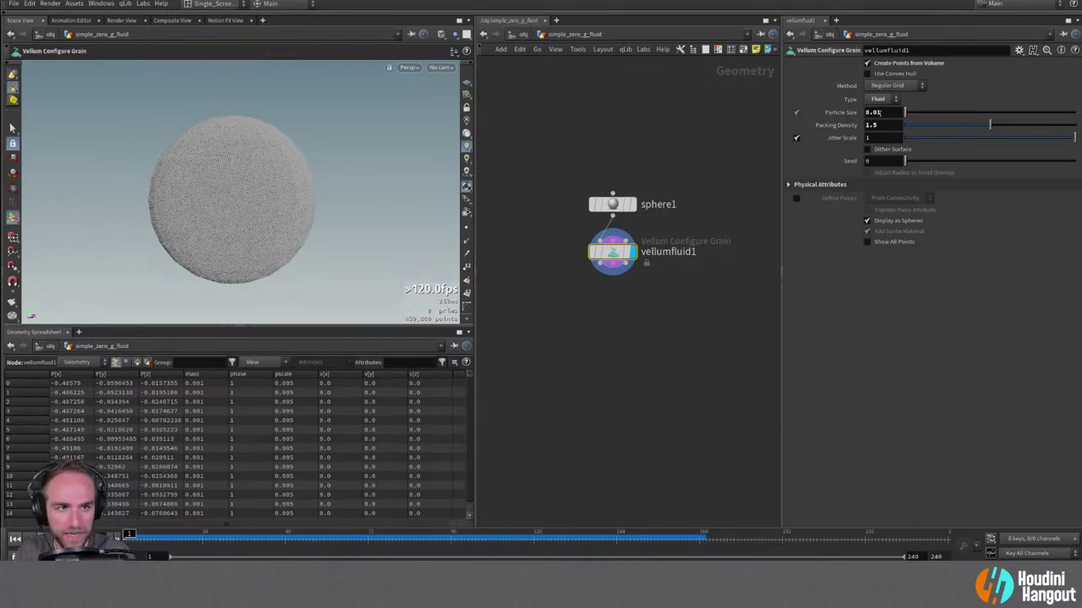
pyautogui.press('Return')
pyautogui.moveTo(250, 211); pyautogui.dragTo(207, 195)
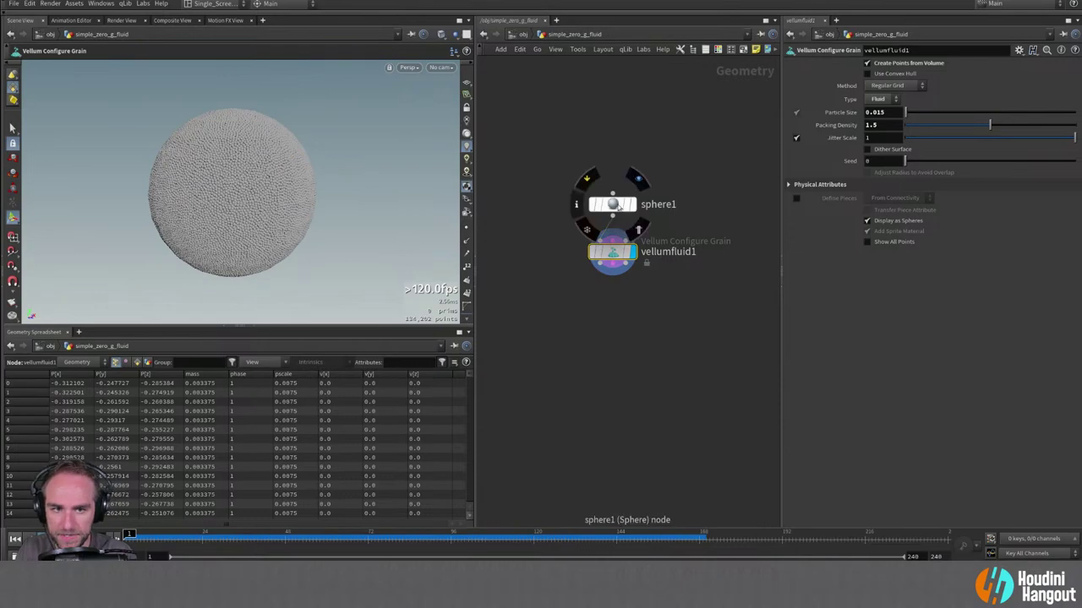
pyautogui.press('Escape')
pyautogui.scroll(2, 144, 137)
pyautogui.moveTo(139, 129); pyautogui.dragTo(222, 132)
pyautogui.press('Return')
pyautogui.click(615, 207)
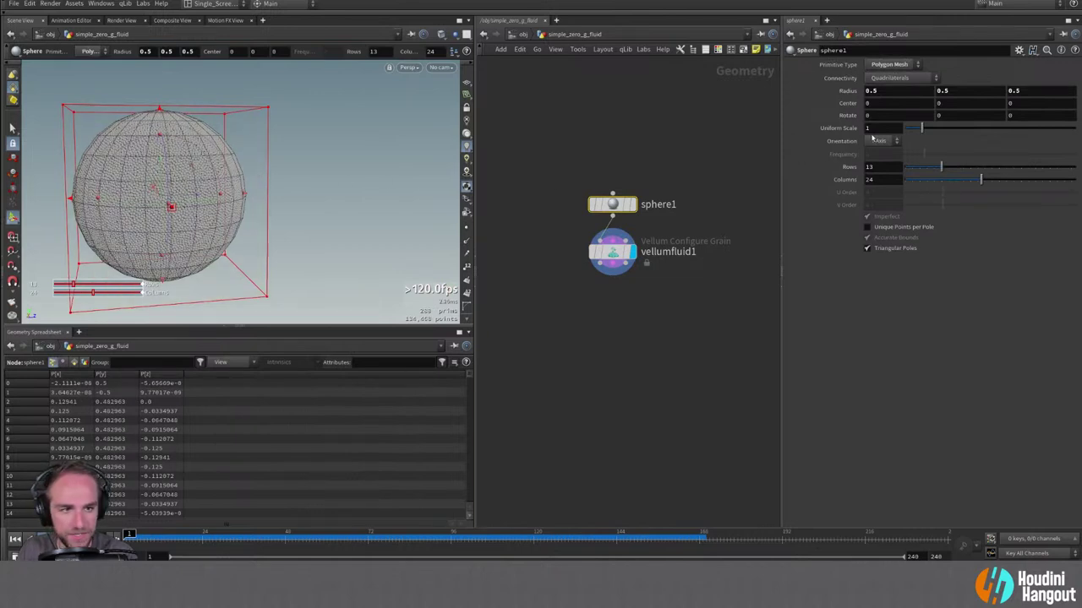
# Make sphere1 a Polygon primitive with Frequency 8.
pyautogui.click(893, 65)
pyautogui.click(887, 87)
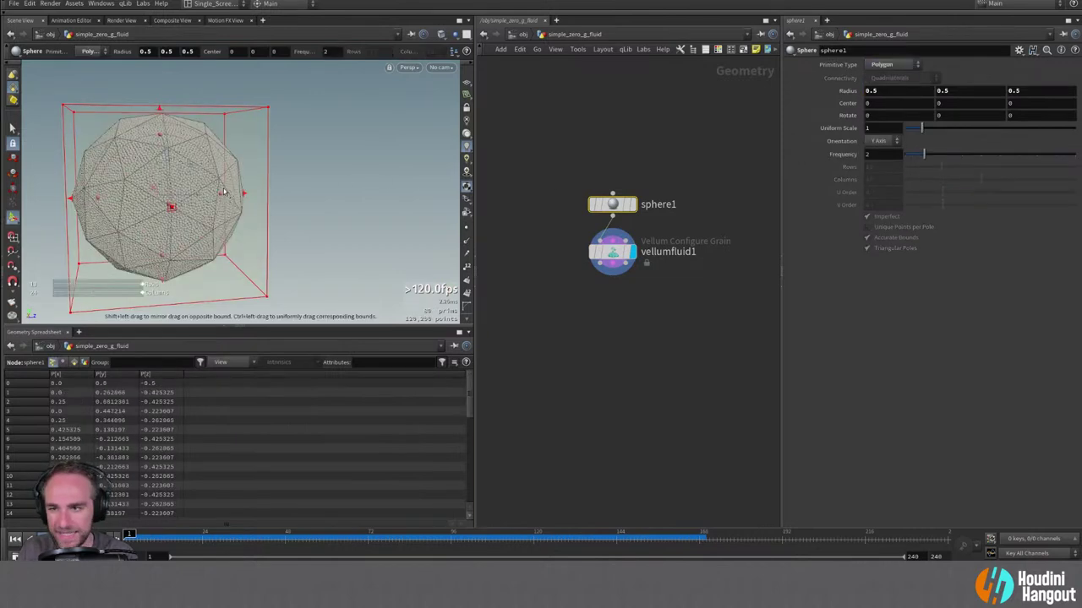
pyautogui.press('Escape')
pyautogui.scroll(3, 236, 164)
pyautogui.press('Return')
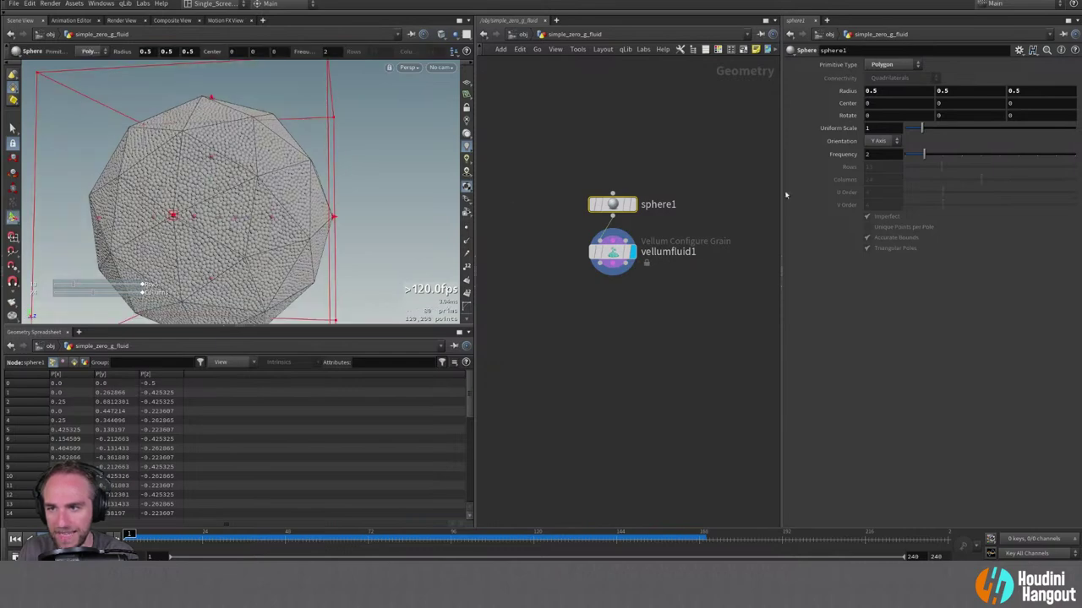
pyautogui.doubleClick(879, 155)
pyautogui.write('8')
pyautogui.press('Return')
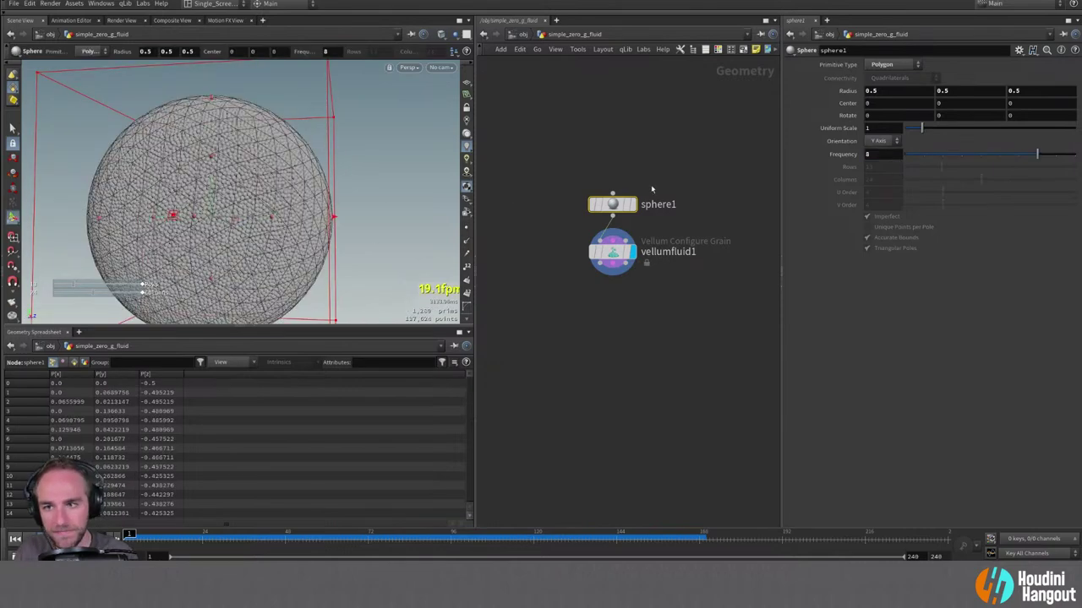
pyautogui.press('Escape')
pyautogui.scroll(3, 203, 161)
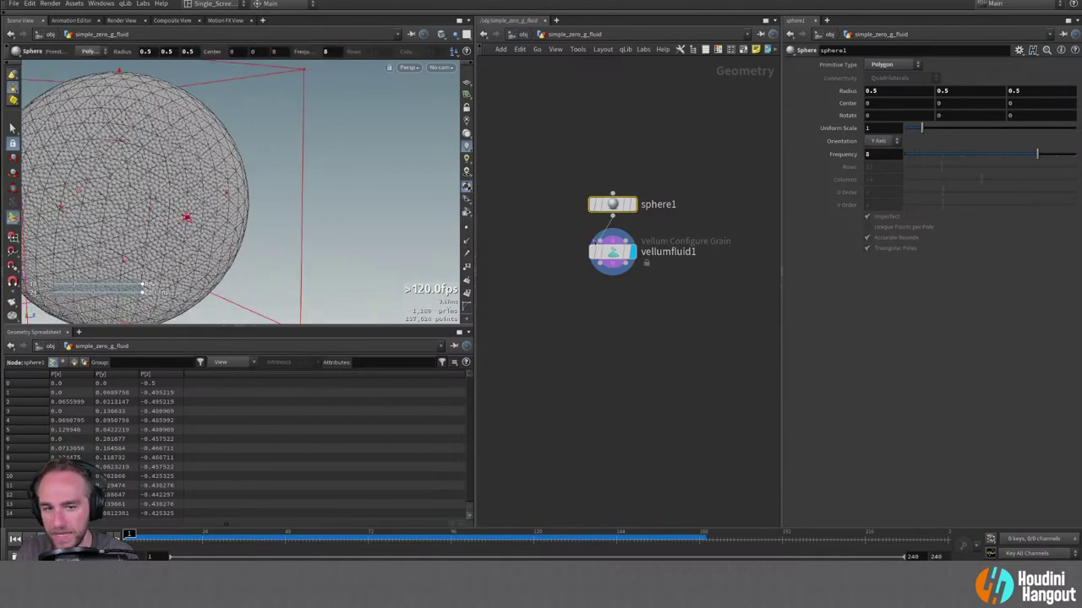
# Select vellumfluid1 and show sphere1 as template geometry.
pyautogui.press('Down')
pyautogui.moveTo(87, 131); pyautogui.dragTo(215, 138)
pyautogui.click(630, 203)
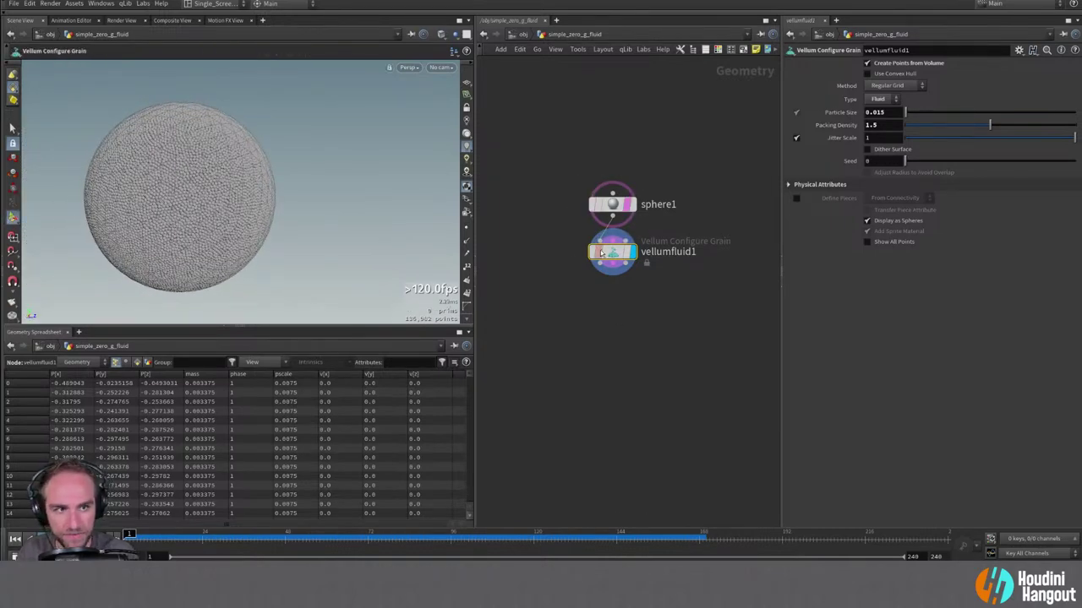
# Hide sphere1's template and rename vellumfluid1 to init_zerog_fluid.
pyautogui.click(630, 204)
pyautogui.moveTo(181, 181); pyautogui.dragTo(212, 193)
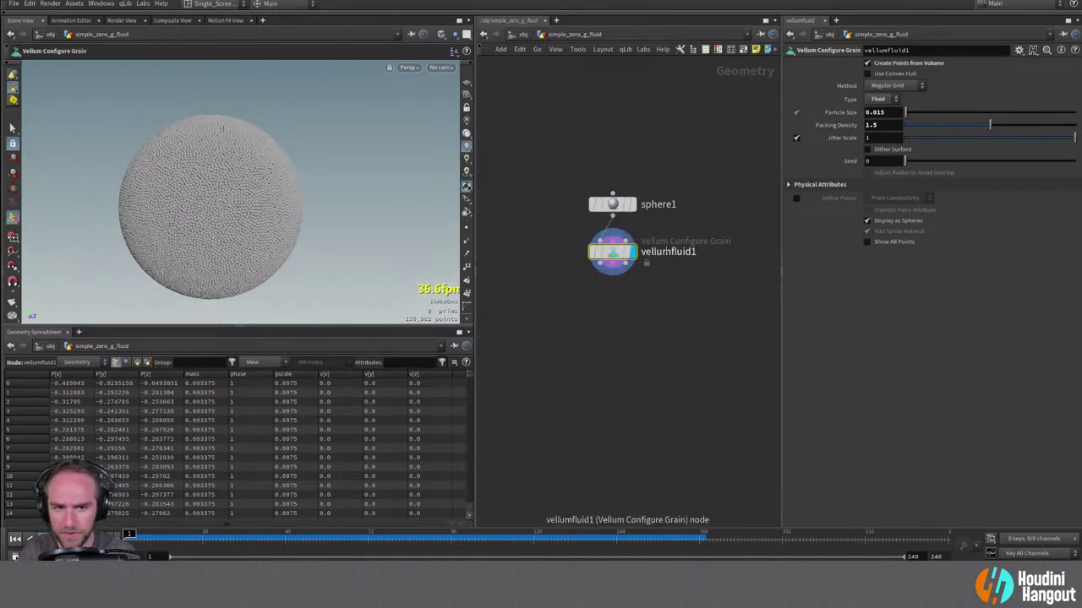
pyautogui.doubleClick(665, 251)
pyautogui.write('init_')
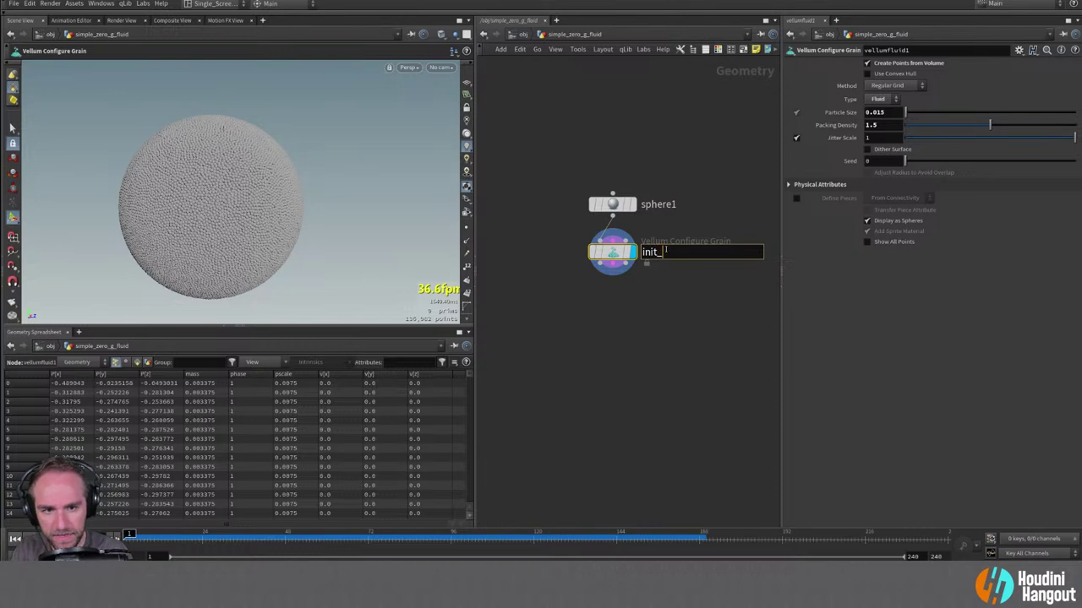
pyautogui.write('zerg')
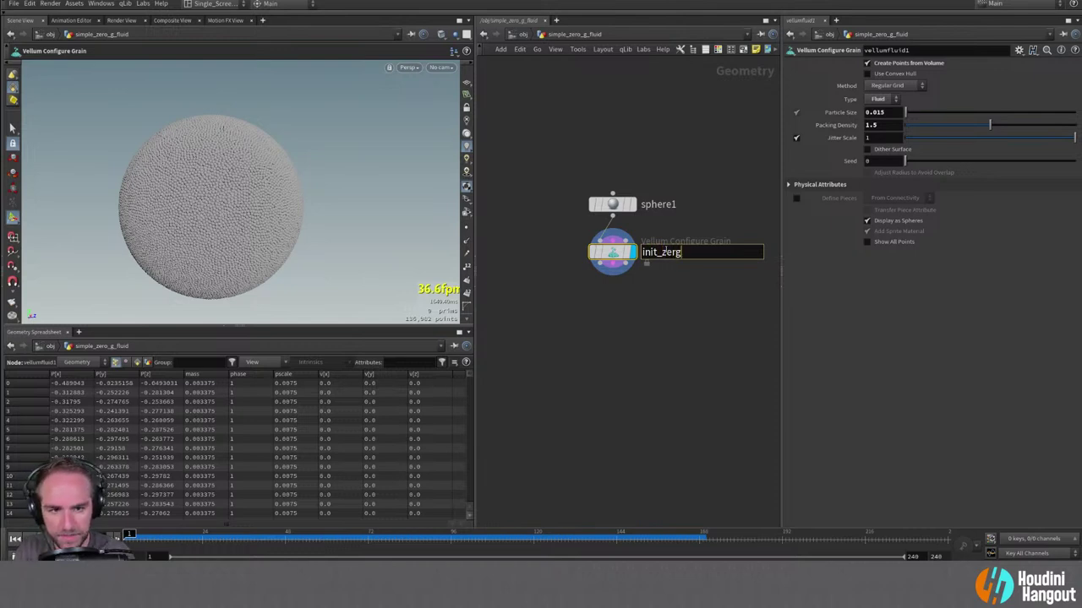
pyautogui.press('BackSpace')
pyautogui.write('og_fluid')
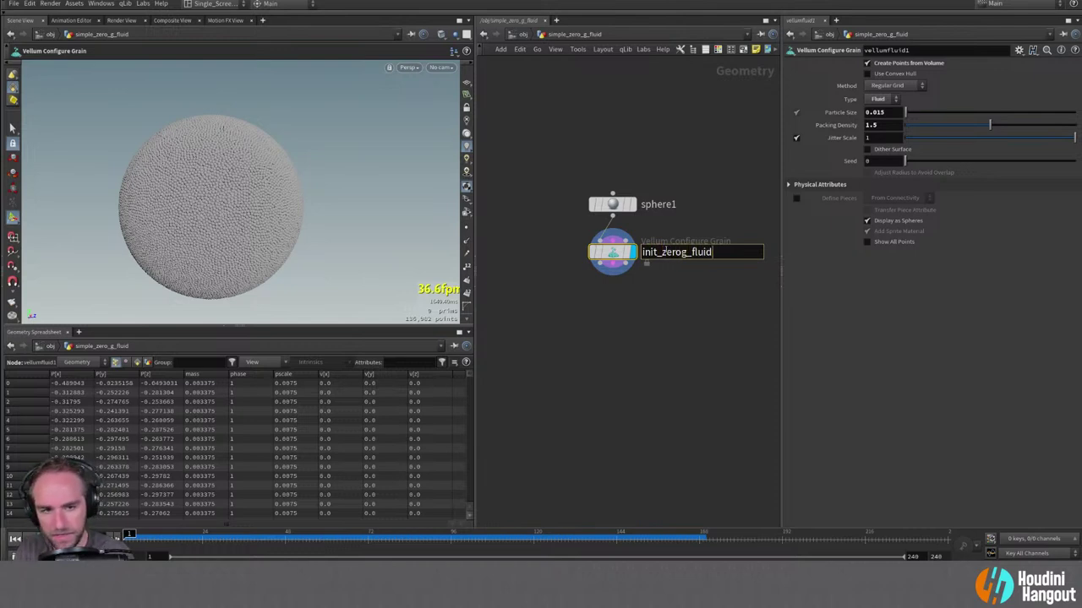
pyautogui.press('Return')
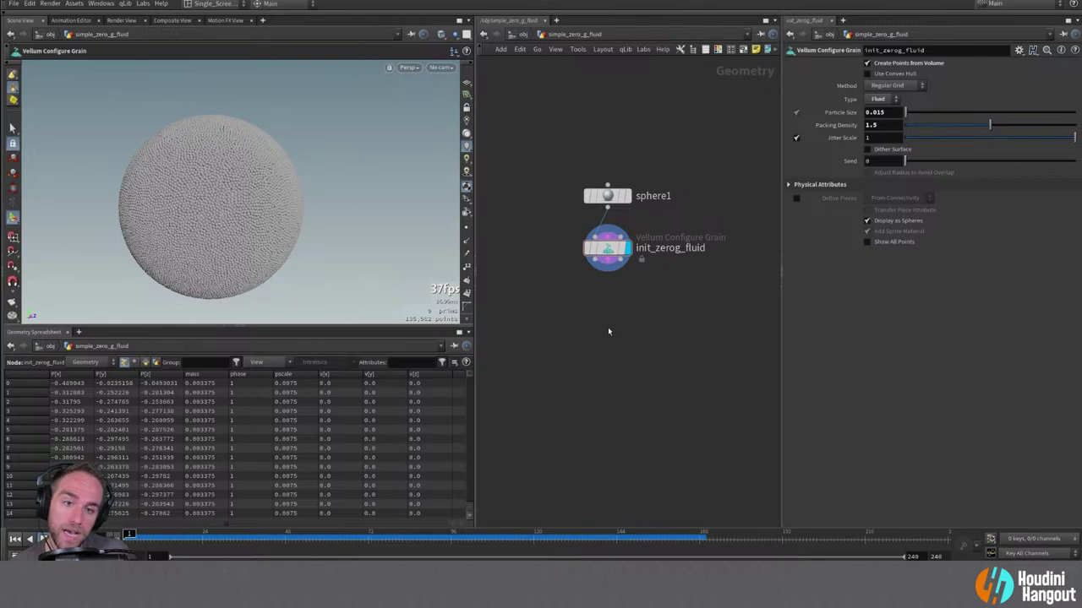
# Enter simple_vellum_fluid, view vellumsolver1's 5000 MB cache setting, and check memory in Task Manager.
pyautogui.press('u')
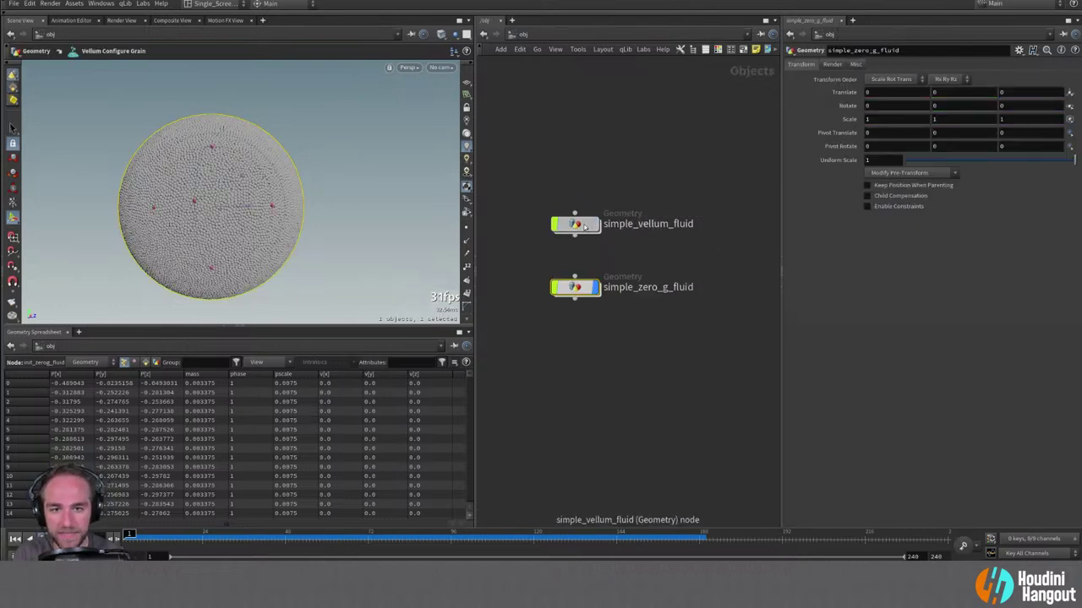
pyautogui.doubleClick(578, 225)
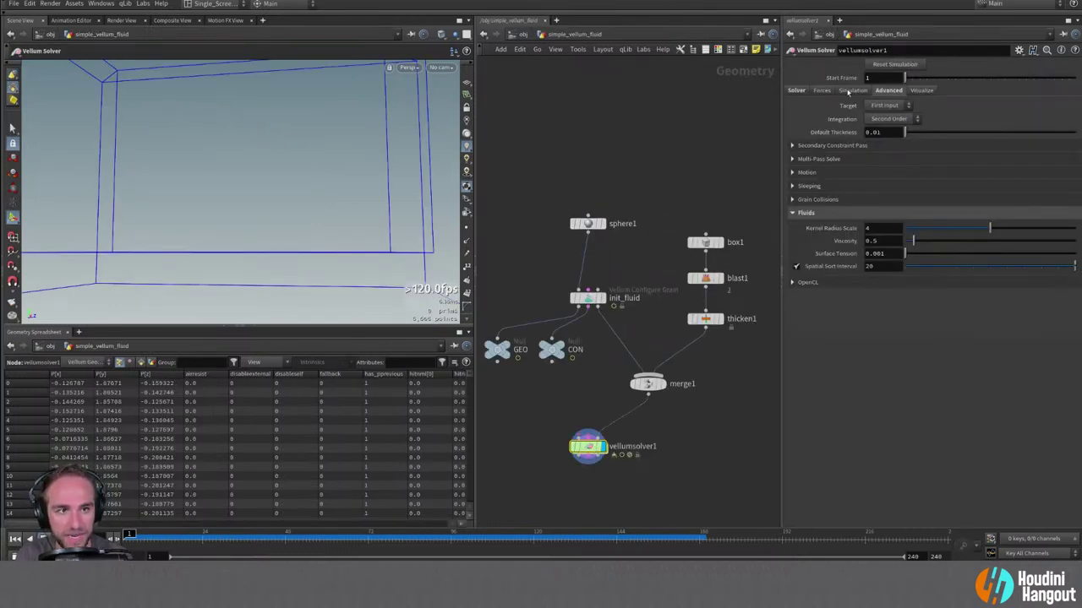
pyautogui.click(850, 91)
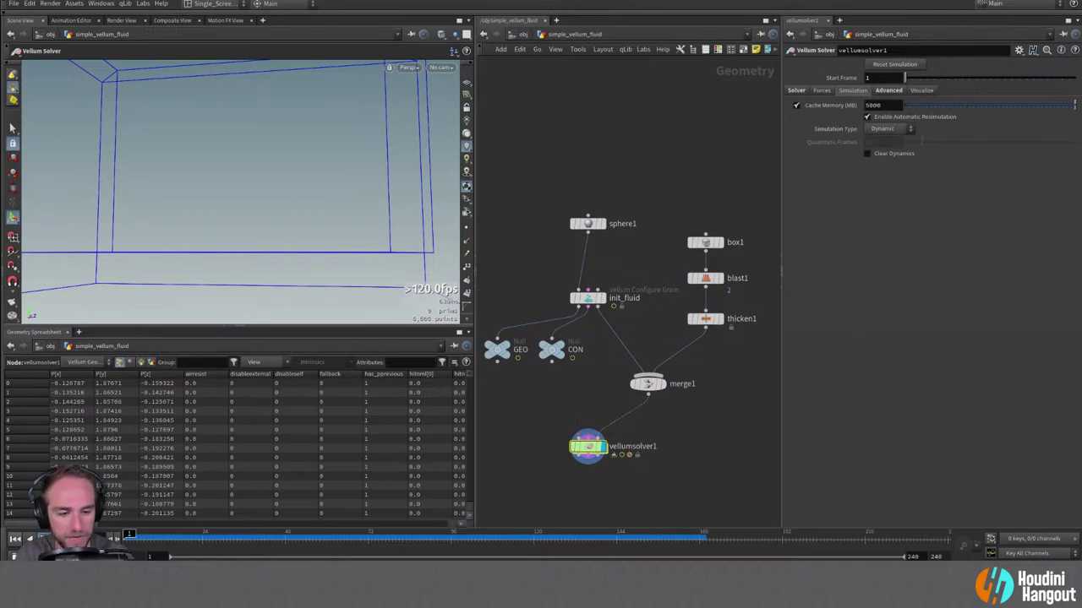
pyautogui.hotkey('ctrl', 'shift', 'Escape')
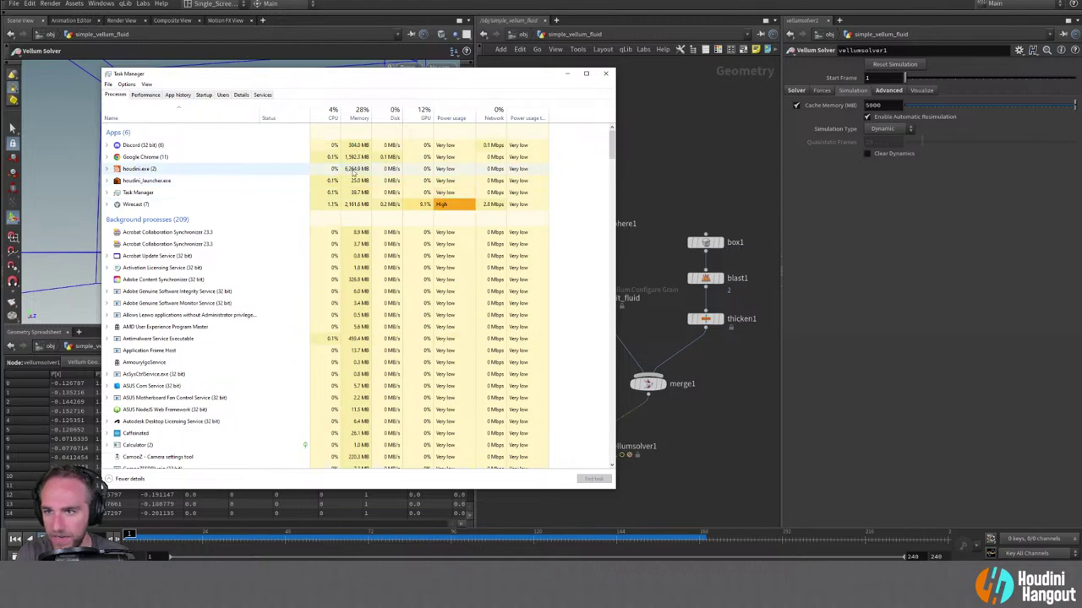
# Close Task Manager, move sphere1 closer to init_fluid, and go up to /obj.
pyautogui.click(605, 74)
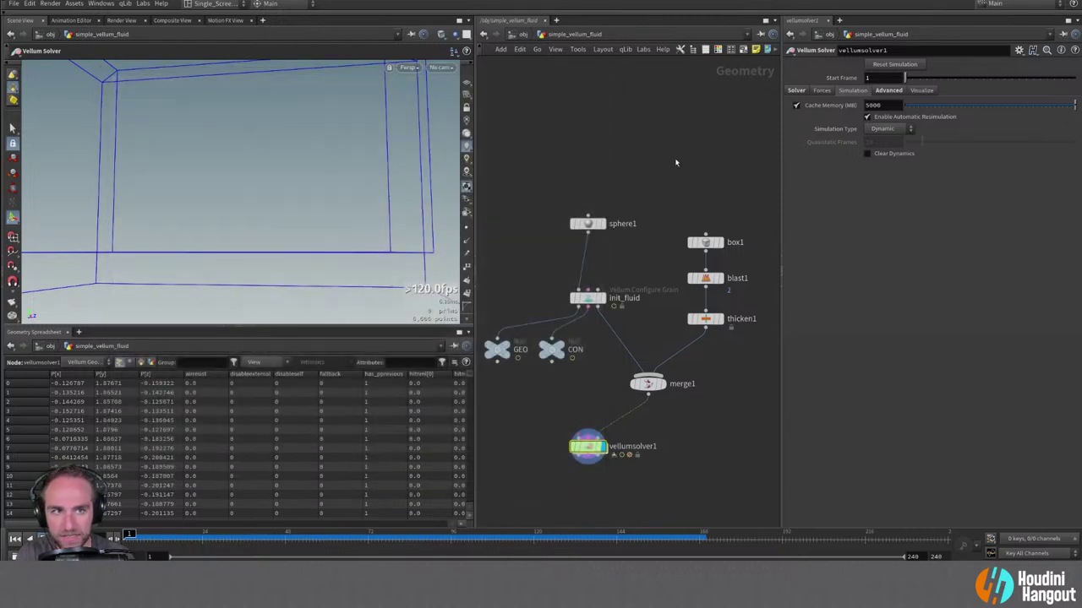
pyautogui.moveTo(668, 197); pyautogui.dragTo(663, 196, button='middle')
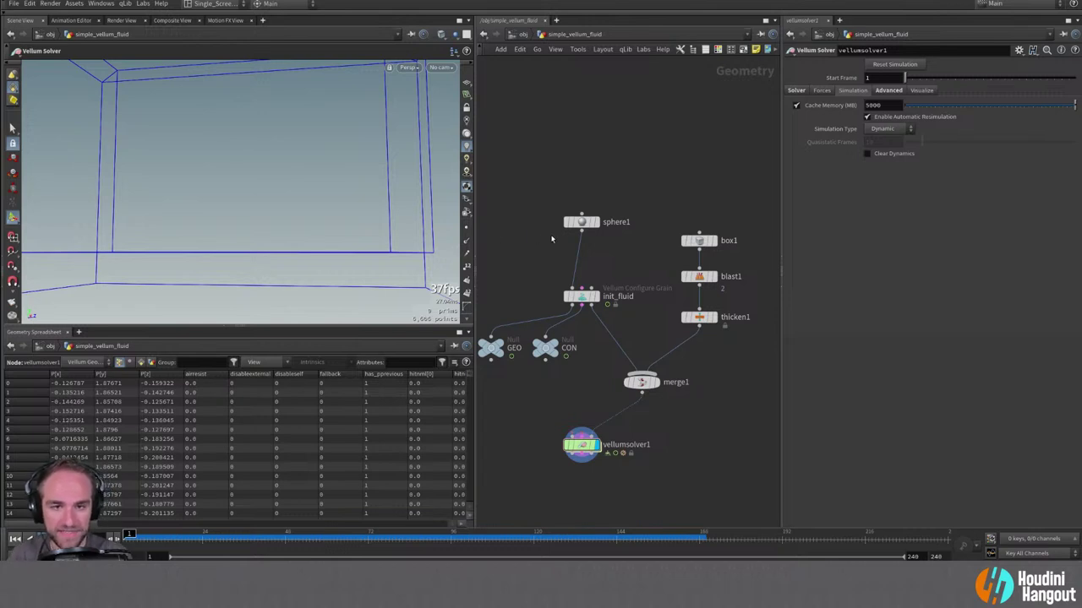
pyautogui.moveTo(581, 228); pyautogui.dragTo(581, 259)
pyautogui.moveTo(582, 298); pyautogui.dragTo(581, 292)
pyautogui.moveTo(554, 478); pyautogui.dragTo(512, 451, button='middle')
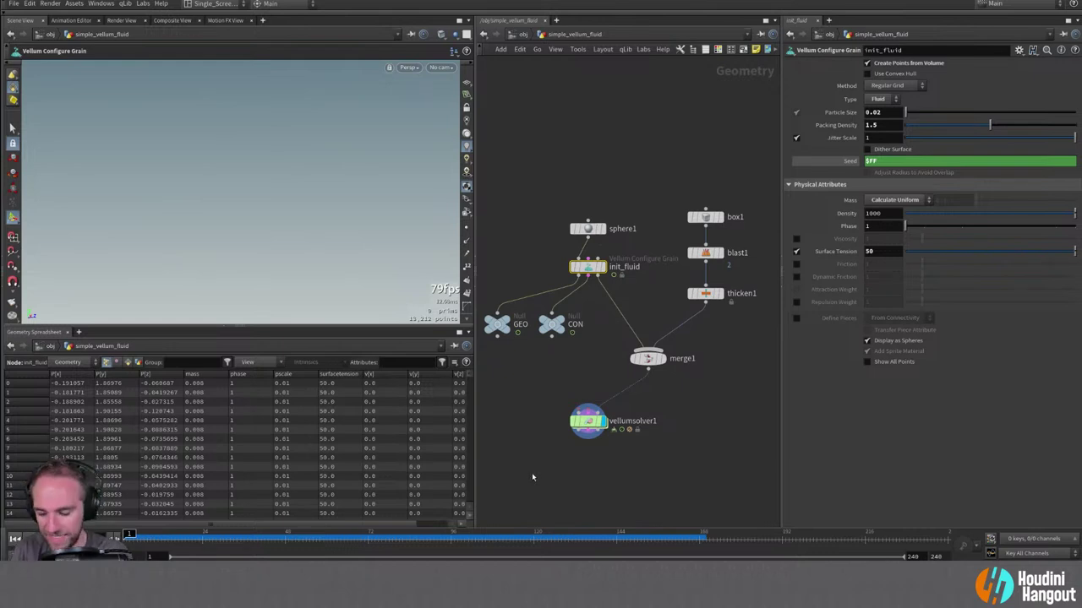
pyautogui.press('u')
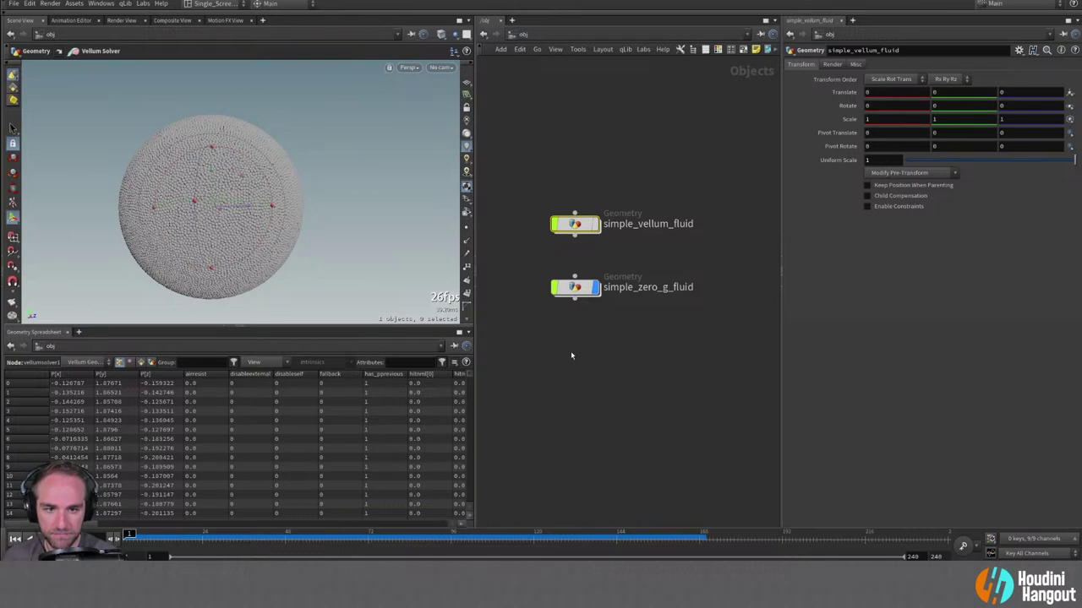
# Select and nudge simple_zero_g_fluid, then dive into it to see sphere1 and init_zerog_fluid.
pyautogui.click(581, 288)
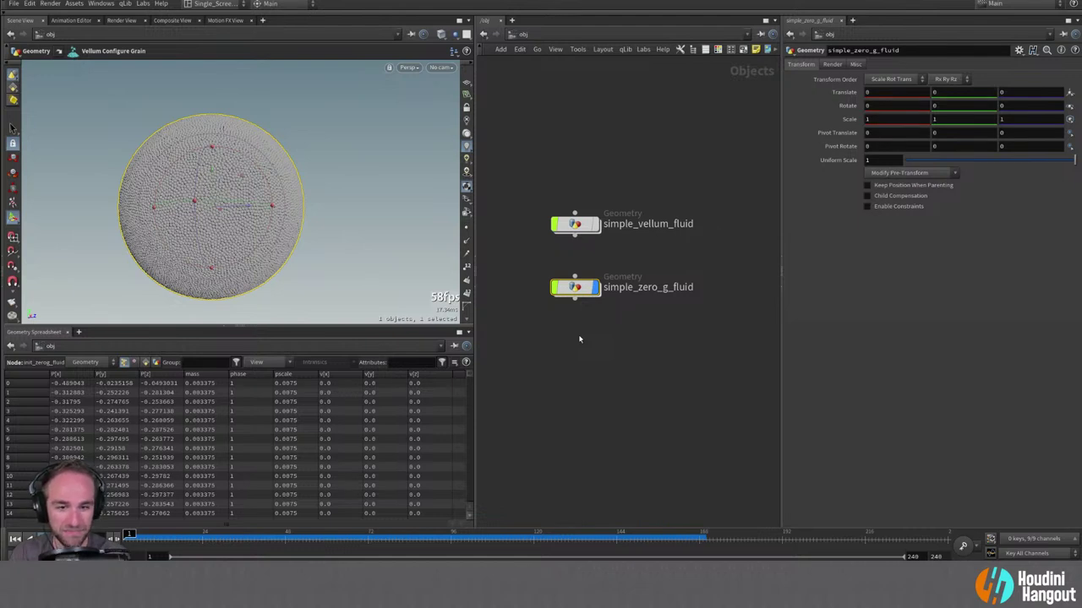
pyautogui.moveTo(575, 288); pyautogui.dragTo(574, 284)
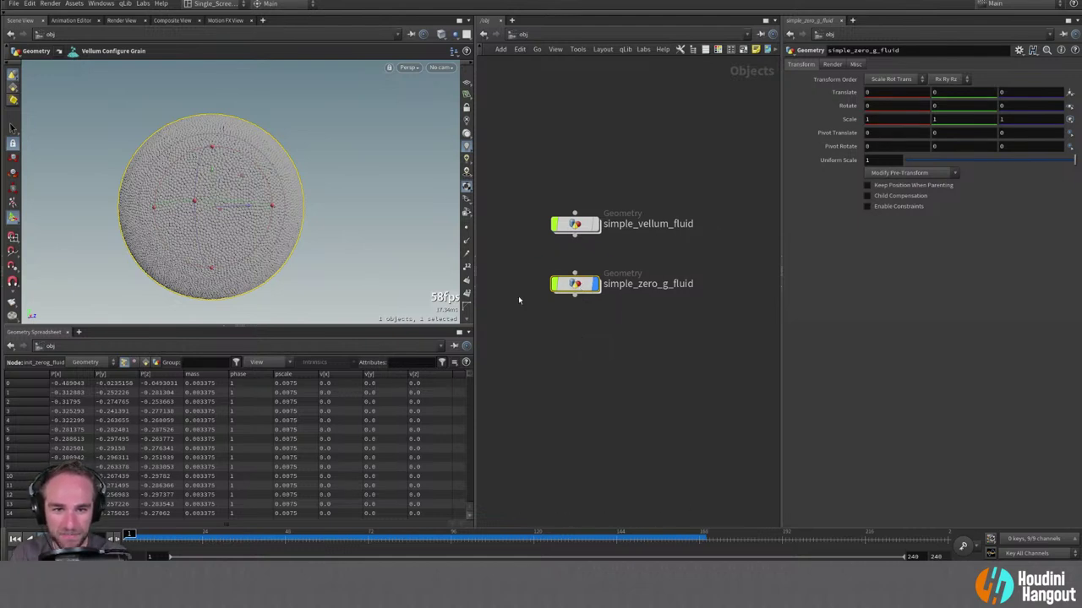
pyautogui.moveTo(233, 204)
pyautogui.mouseDown()
pyautogui.moveTo(195, 228)
pyautogui.moveTo(225, 201)
pyautogui.mouseUp()
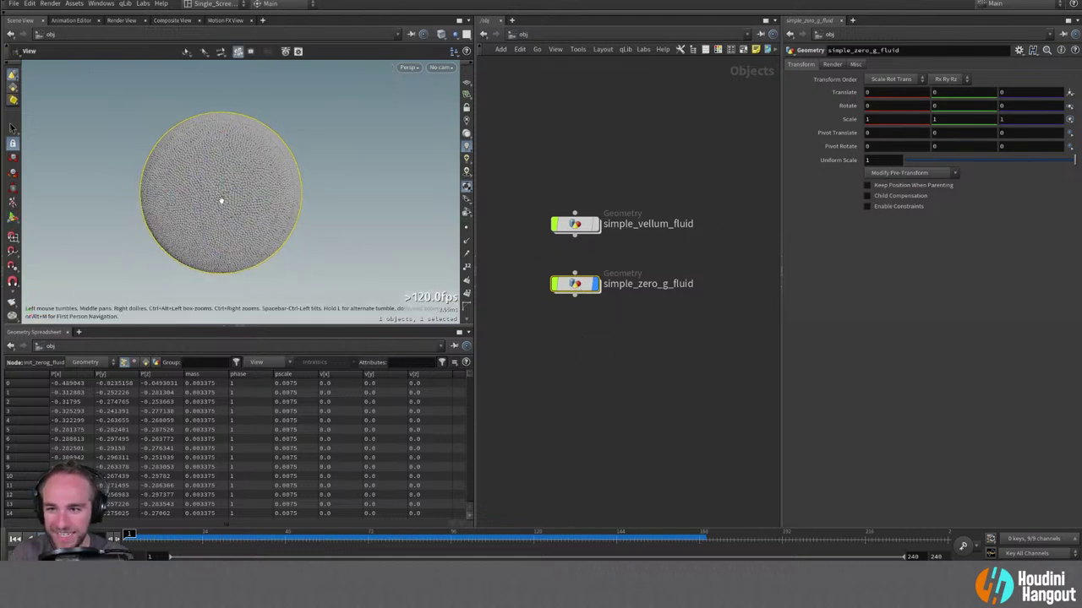
pyautogui.scroll(2, 246, 214)
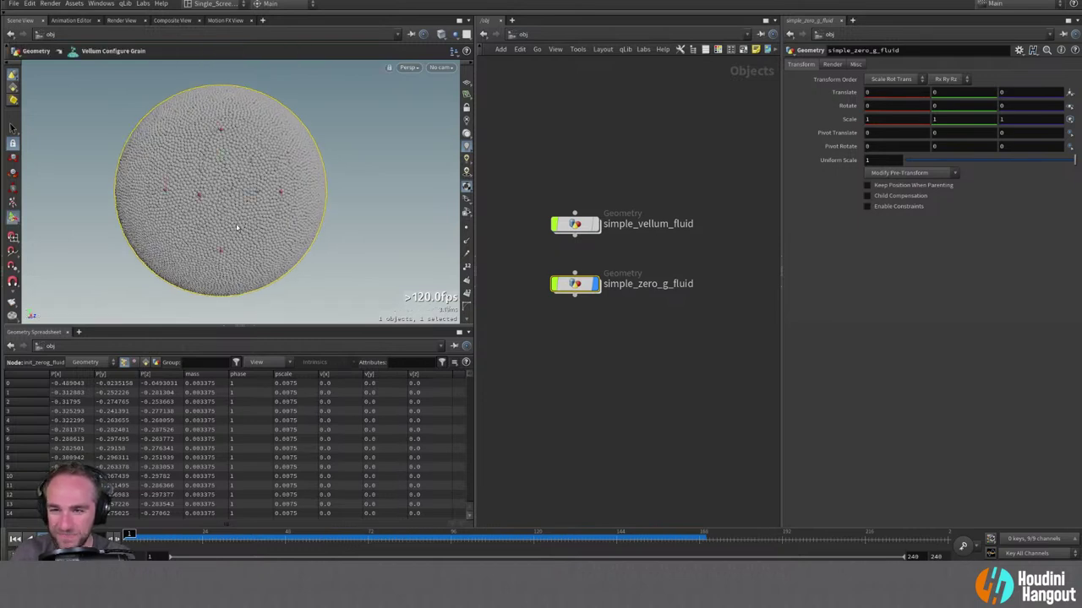
pyautogui.doubleClick(574, 283)
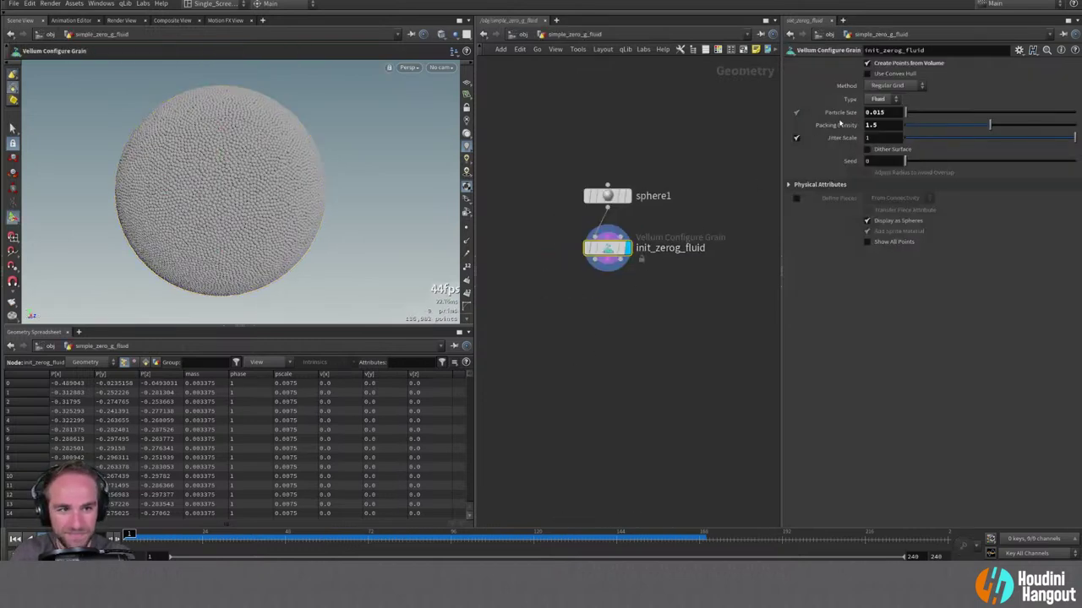
# Set init_zerog_fluid's Particle Size to 0.02, giving about 50,920 points, and move the node lower.
pyautogui.doubleClick(879, 111)
pyautogui.write('0.02')
pyautogui.press('Return')
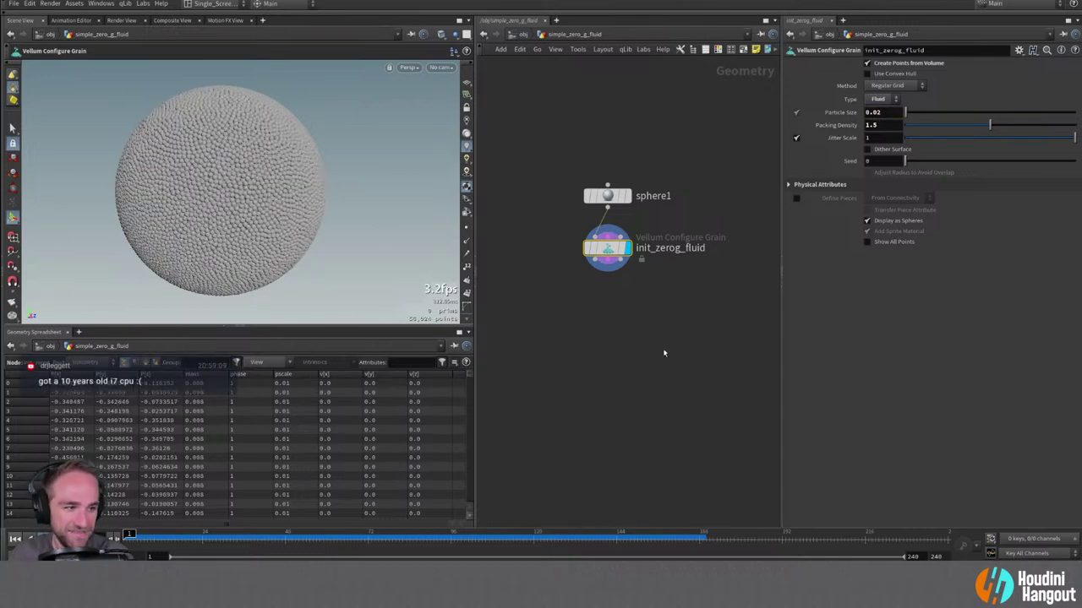
pyautogui.press('Escape')
pyautogui.scroll(-2, 220, 164)
pyautogui.moveTo(218, 183); pyautogui.dragTo(222, 193)
pyautogui.press('Return')
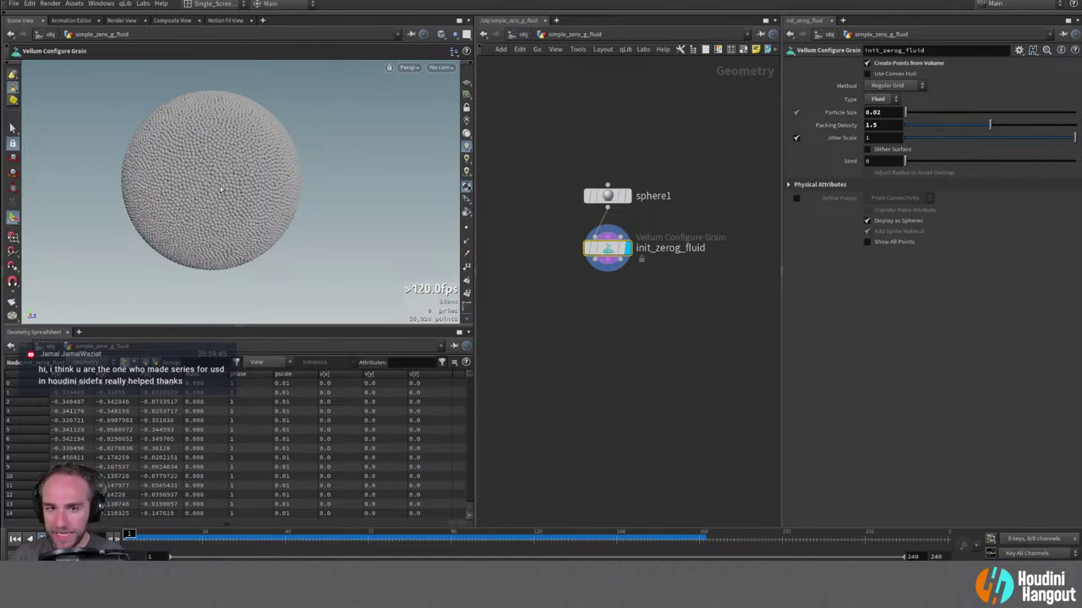
pyautogui.moveTo(605, 254)
pyautogui.mouseDown()
pyautogui.moveTo(605, 286)
pyautogui.moveTo(607, 264)
pyautogui.mouseUp()
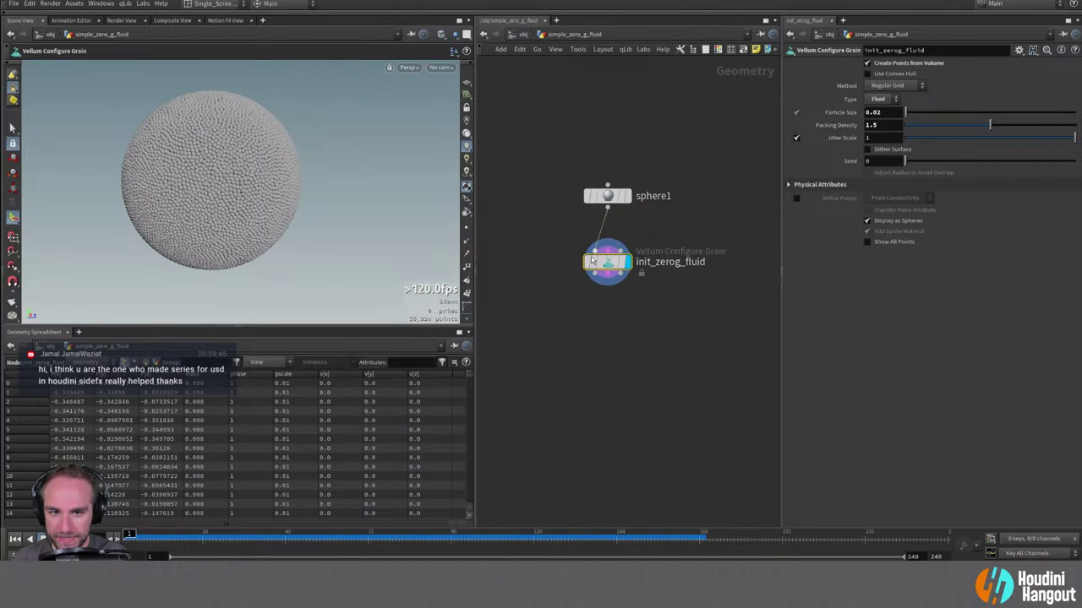
# Enable Surface Tension under Physical Attributes on init_zerog_fluid and set it to 25.
pyautogui.click(787, 185)
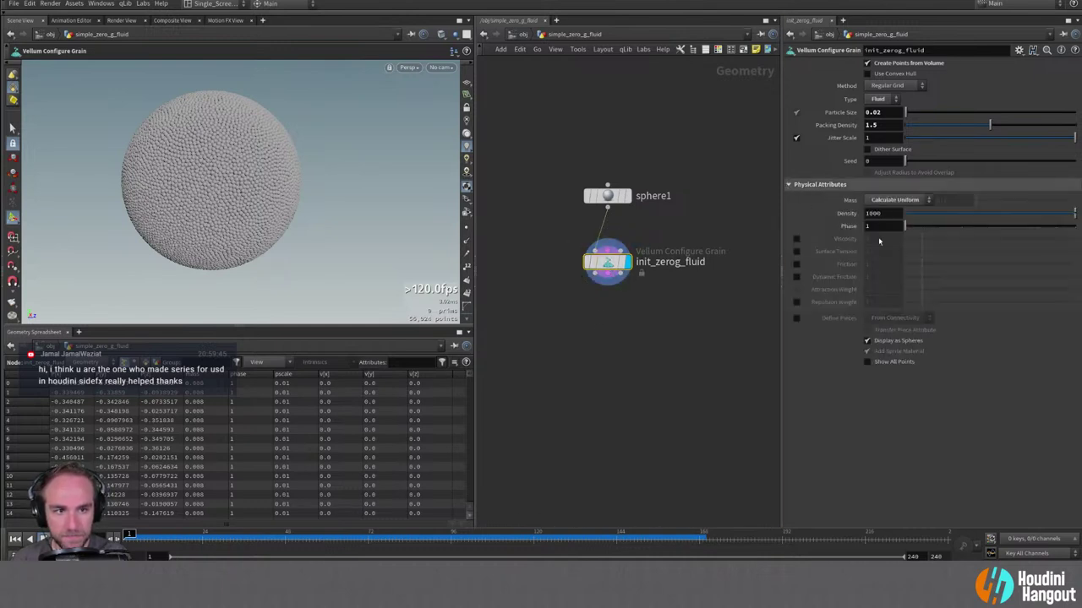
pyautogui.click(796, 251)
pyautogui.click(884, 251)
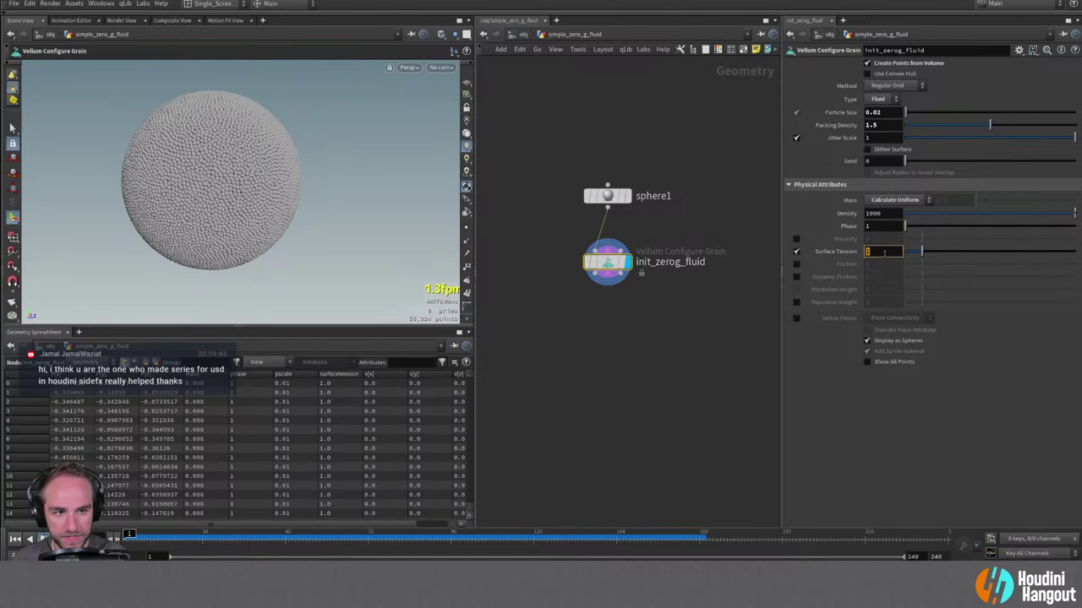
pyautogui.write('25')
pyautogui.press('Return')
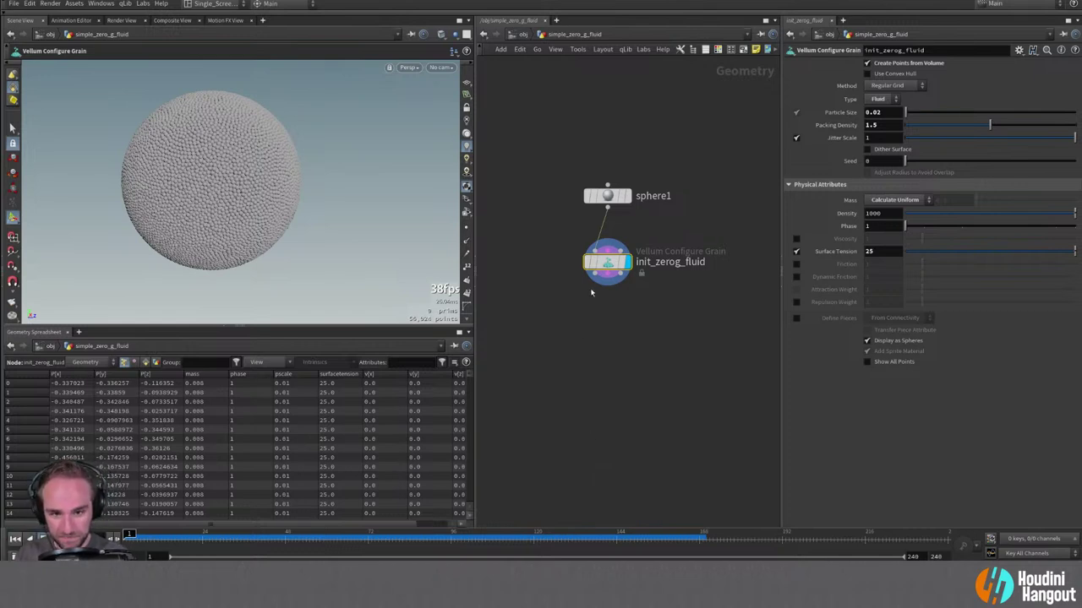
pyautogui.moveTo(592, 290); pyautogui.dragTo(591, 285)
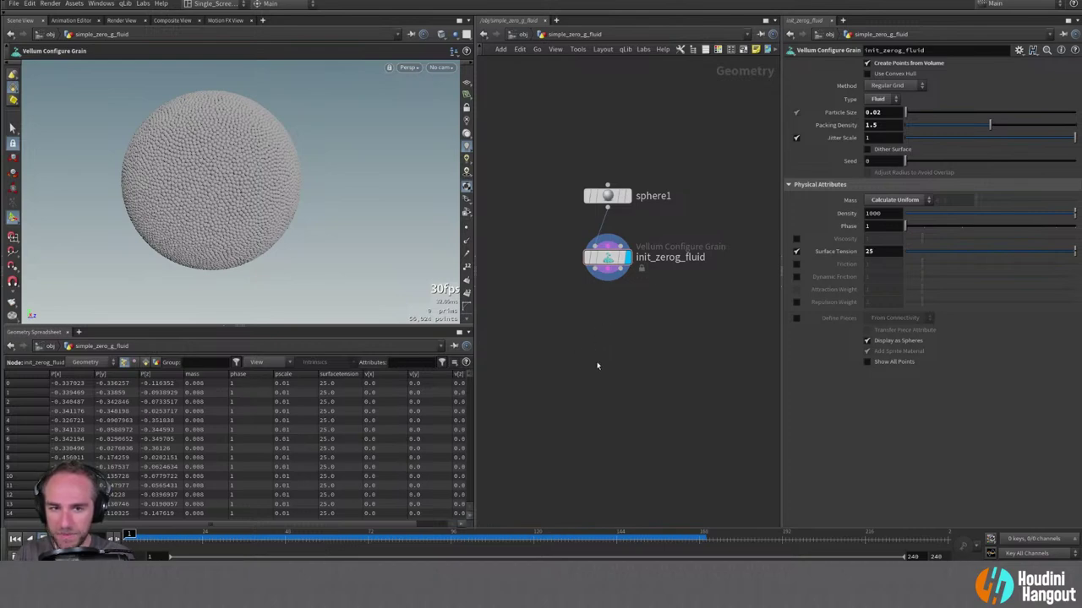
# Add a Vellum Solver under init_zerog_fluid and set its Gravity Y to 0.
pyautogui.press('Tab')
pyautogui.write('vellum so')
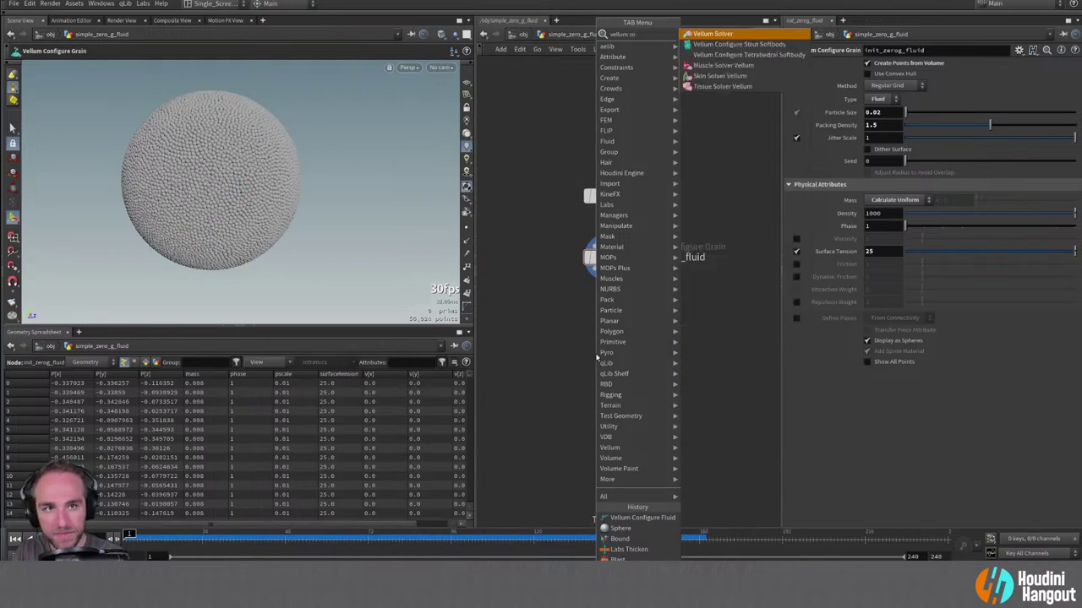
pyautogui.press('Return')
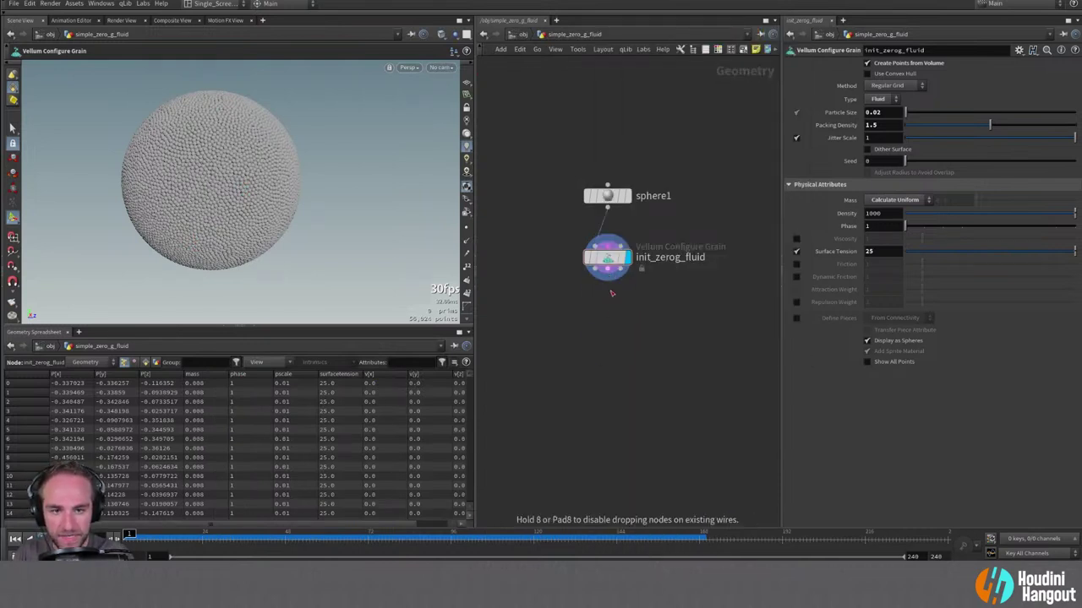
pyautogui.moveTo(612, 301); pyautogui.dragTo(623, 342)
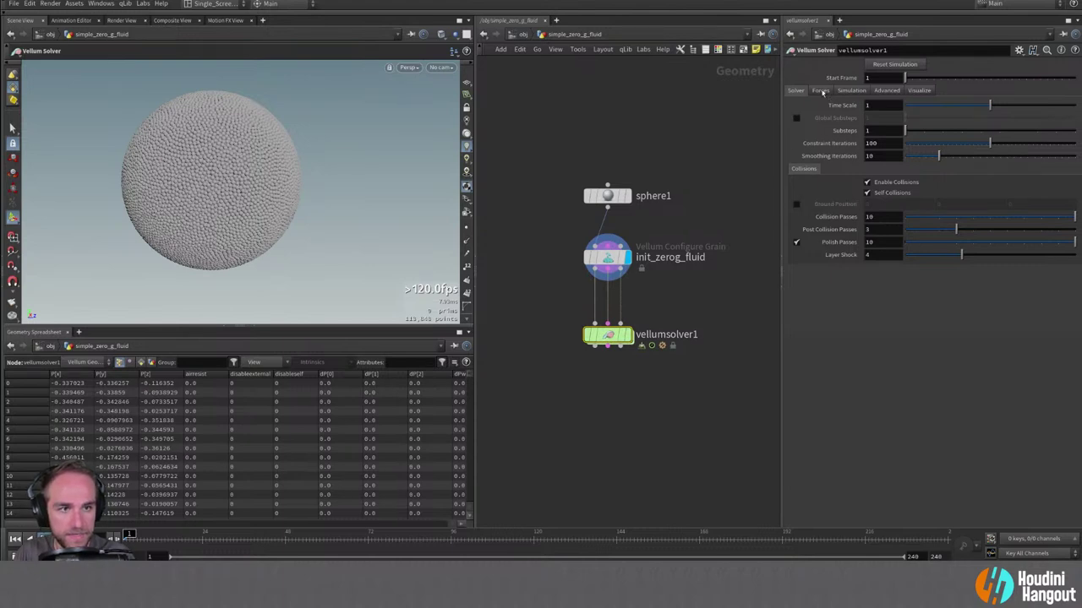
pyautogui.click(821, 90)
pyautogui.doubleClick(972, 105)
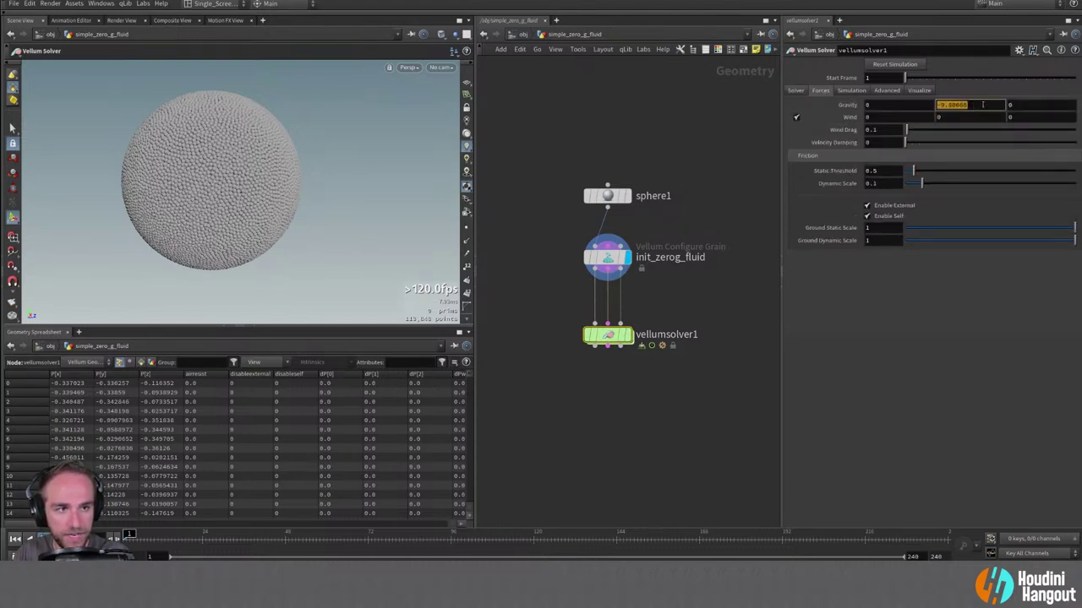
pyautogui.write('0')
pyautogui.press('Return')
# Display the solver output and play back the floating sphere simulation.
pyautogui.click(628, 336)
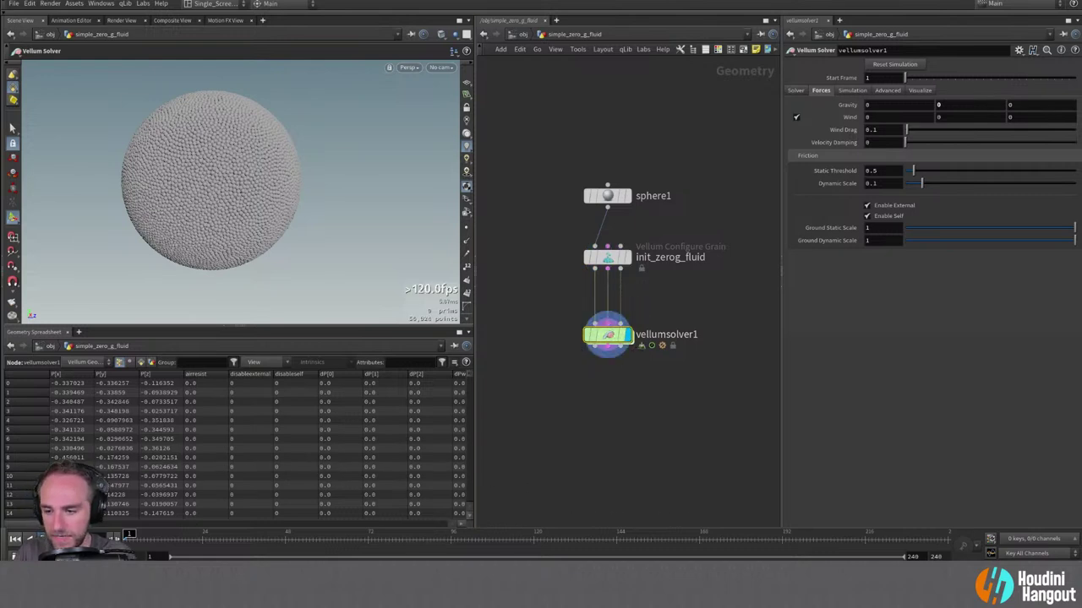
pyautogui.press('Up')
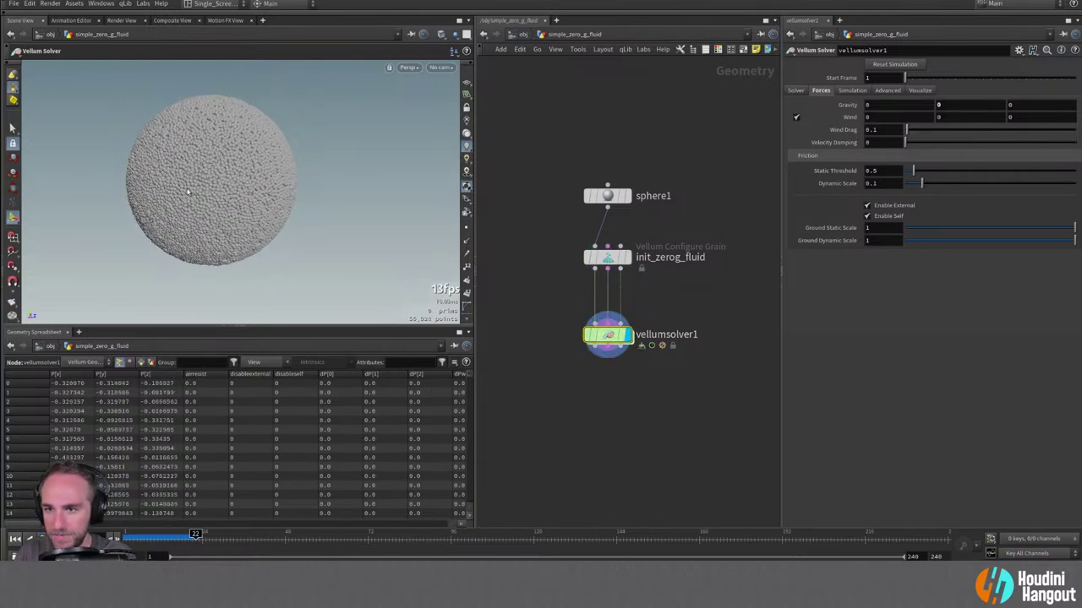
pyautogui.press('Escape')
pyautogui.moveTo(234, 181); pyautogui.dragTo(246, 182)
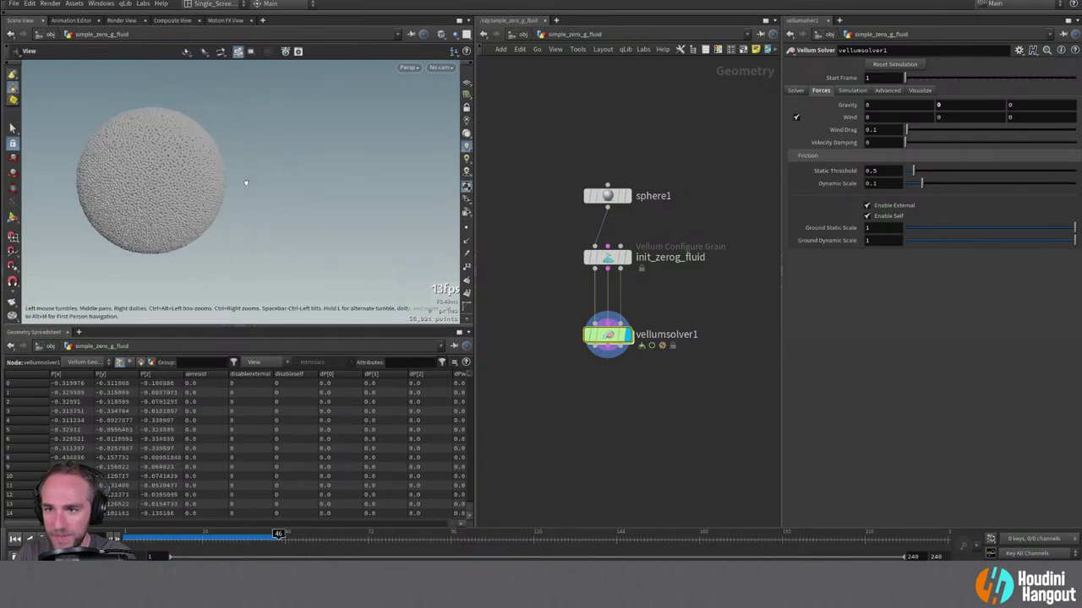
pyautogui.press('Return')
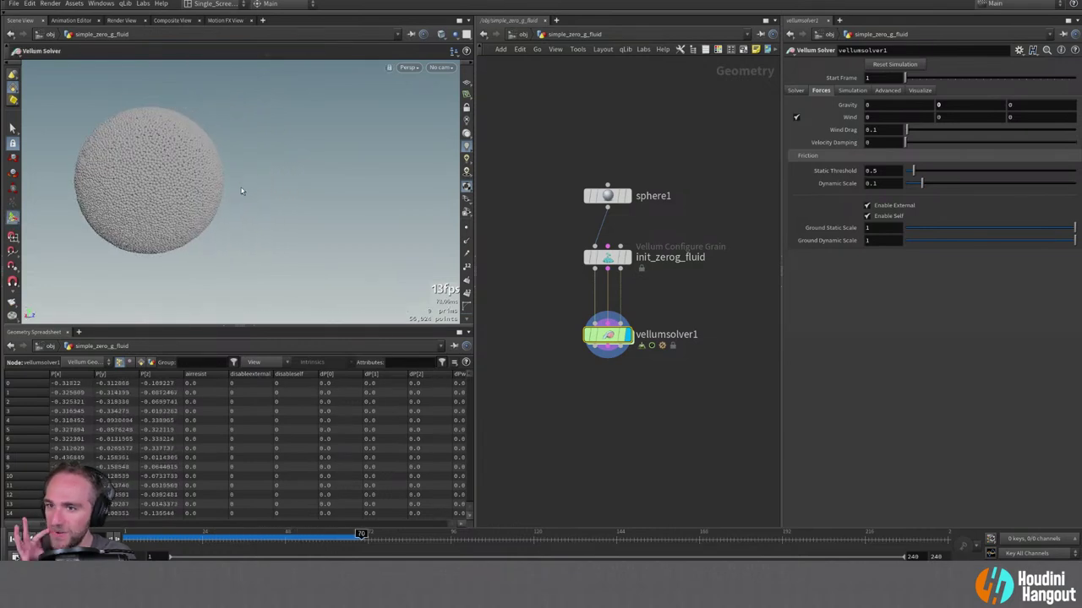
pyautogui.press('Escape')
pyautogui.moveTo(215, 201); pyautogui.dragTo(94, 190)
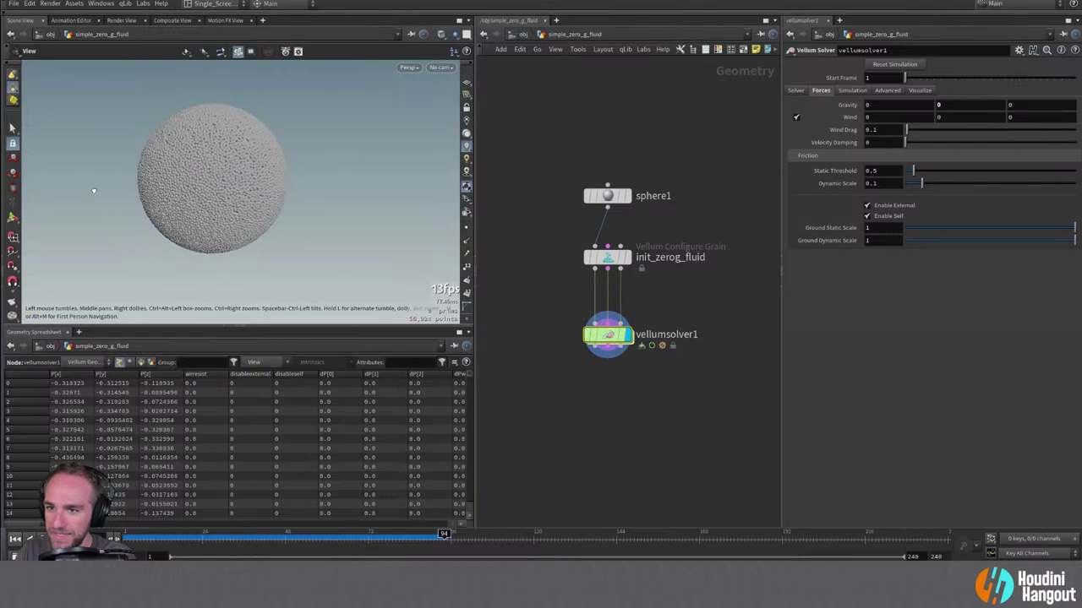
pyautogui.press('Return')
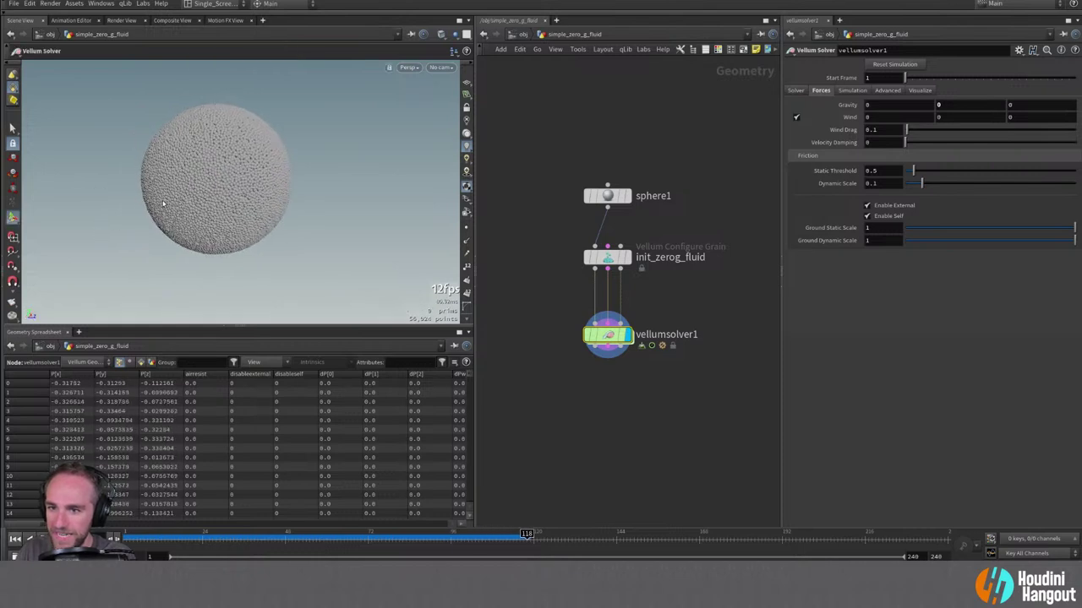
pyautogui.press('Escape')
pyautogui.moveTo(169, 211); pyautogui.dragTo(227, 146)
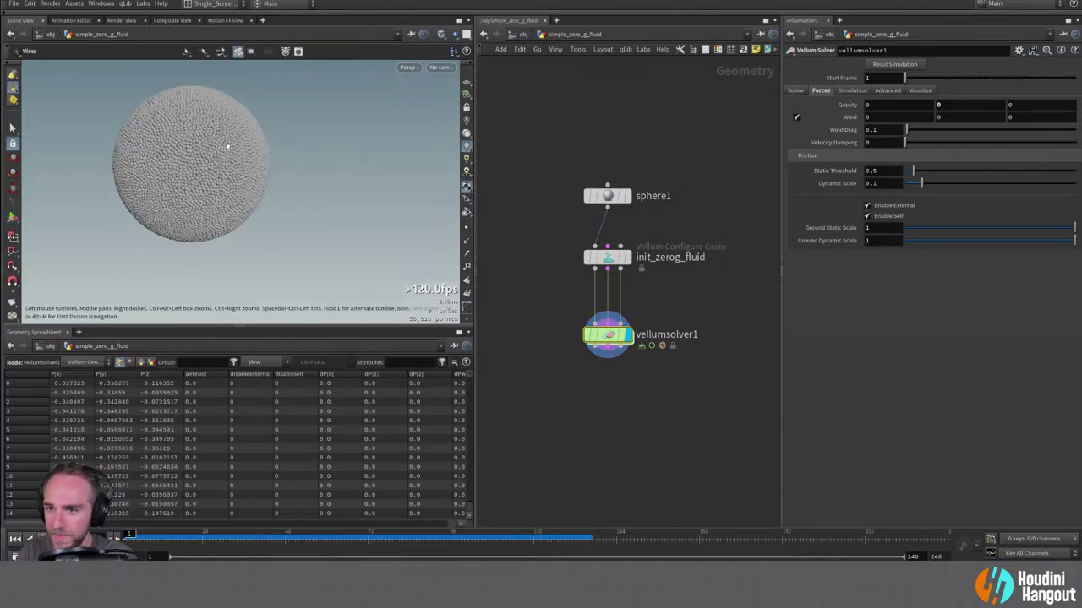
pyautogui.click(607, 257)
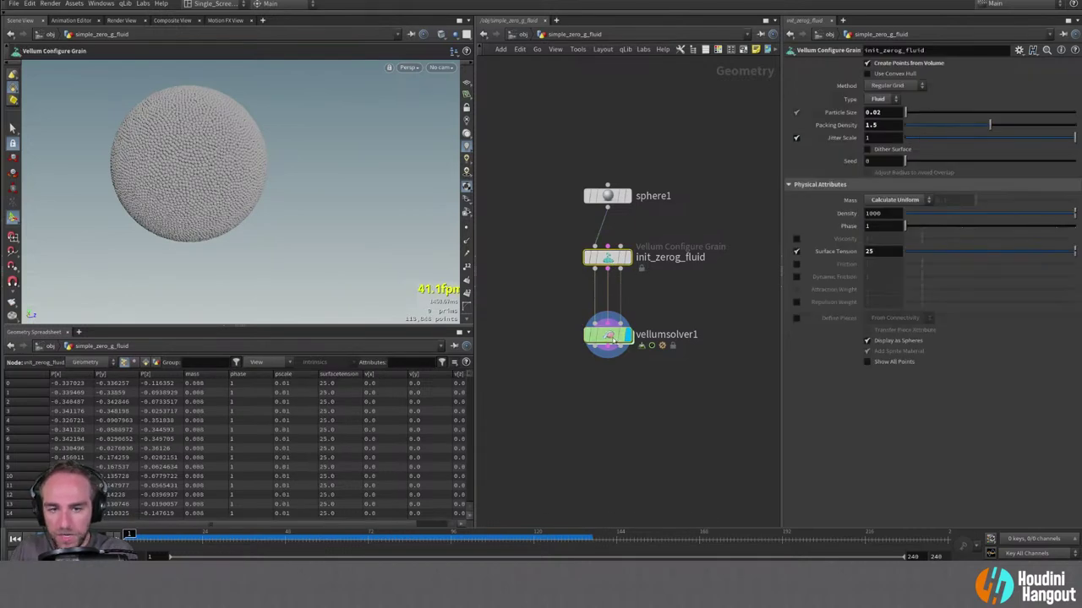
pyautogui.moveTo(611, 338); pyautogui.dragTo(611, 370)
pyautogui.moveTo(607, 257); pyautogui.dragTo(614, 282)
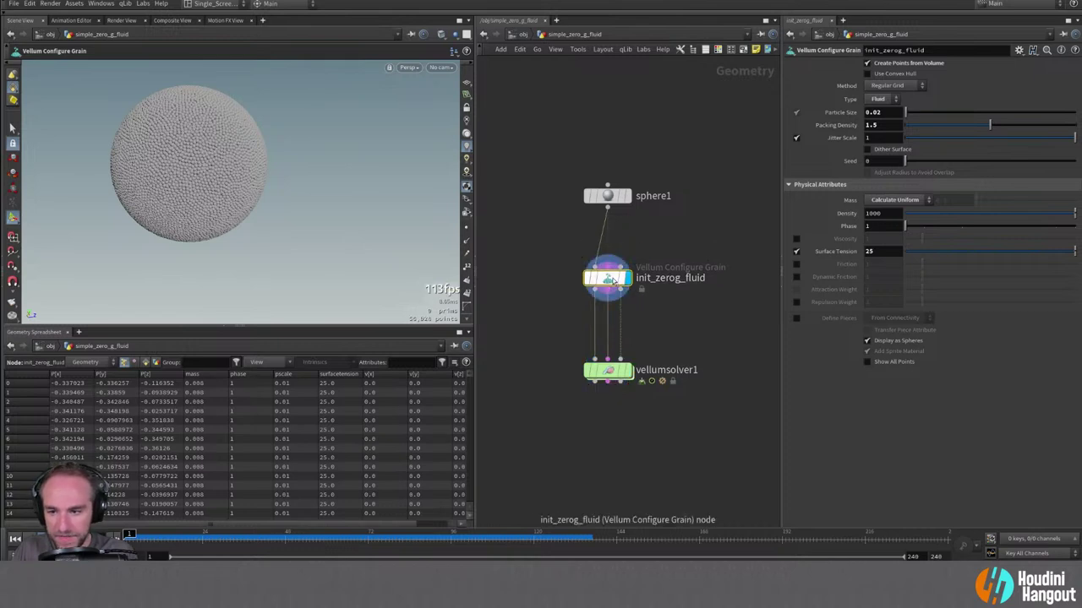
pyautogui.middleClick(613, 281)
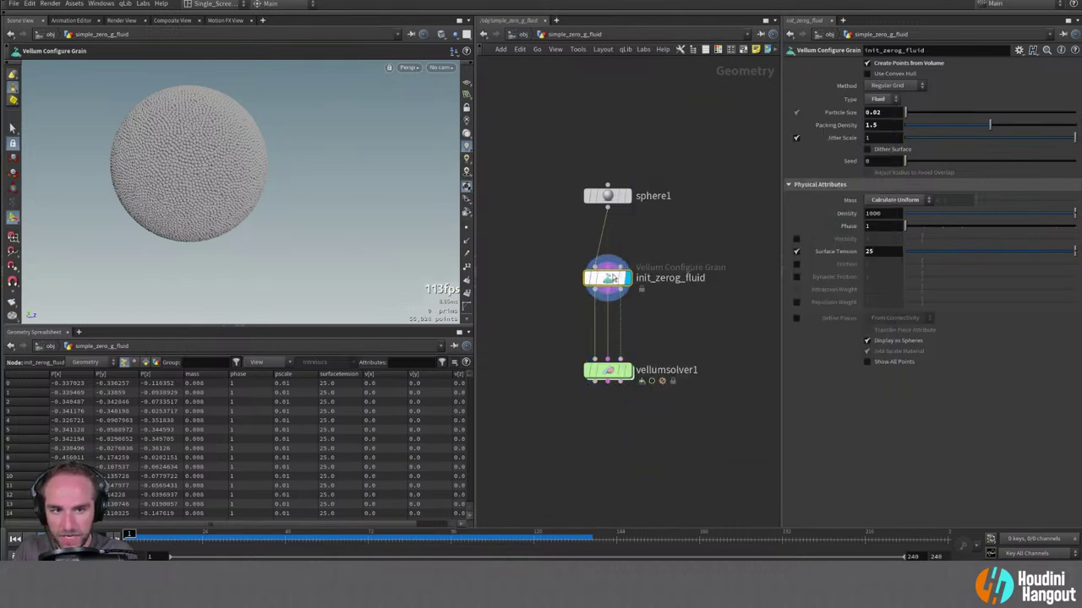
pyautogui.moveTo(608, 196); pyautogui.dragTo(608, 160)
pyautogui.moveTo(607, 280); pyautogui.dragTo(607, 305)
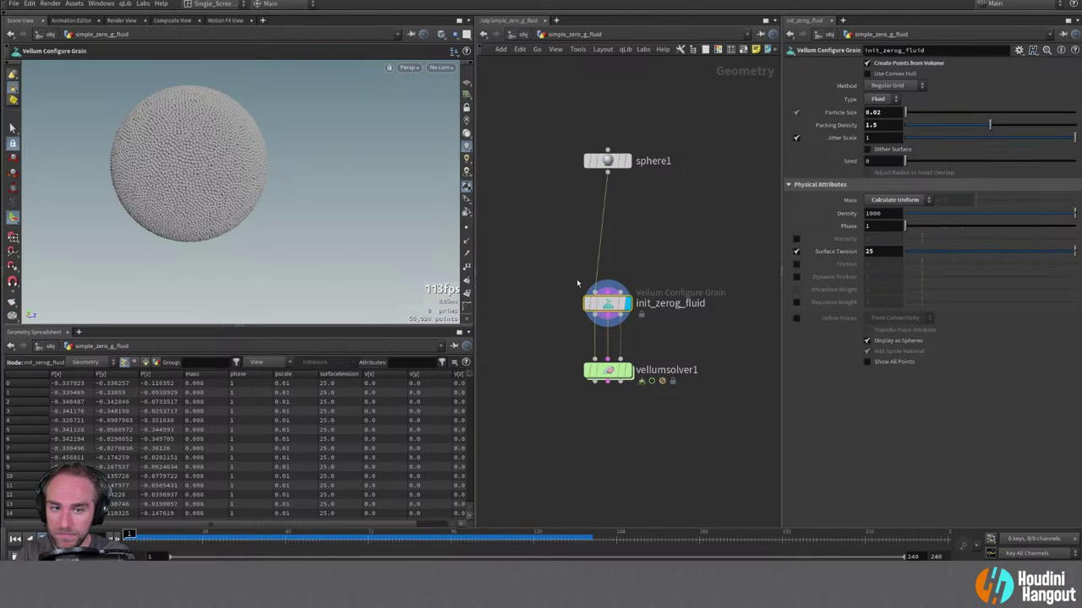
pyautogui.moveTo(592, 303); pyautogui.dragTo(592, 312)
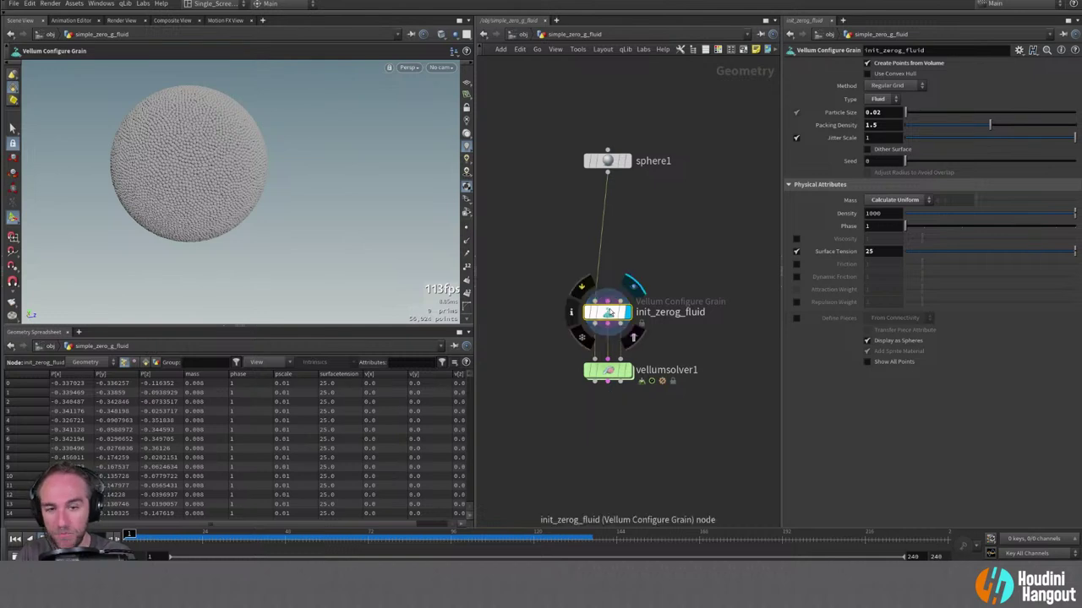
pyautogui.moveTo(608, 313); pyautogui.dragTo(608, 300)
pyautogui.moveTo(561, 215); pyautogui.dragTo(554, 212, button='middle')
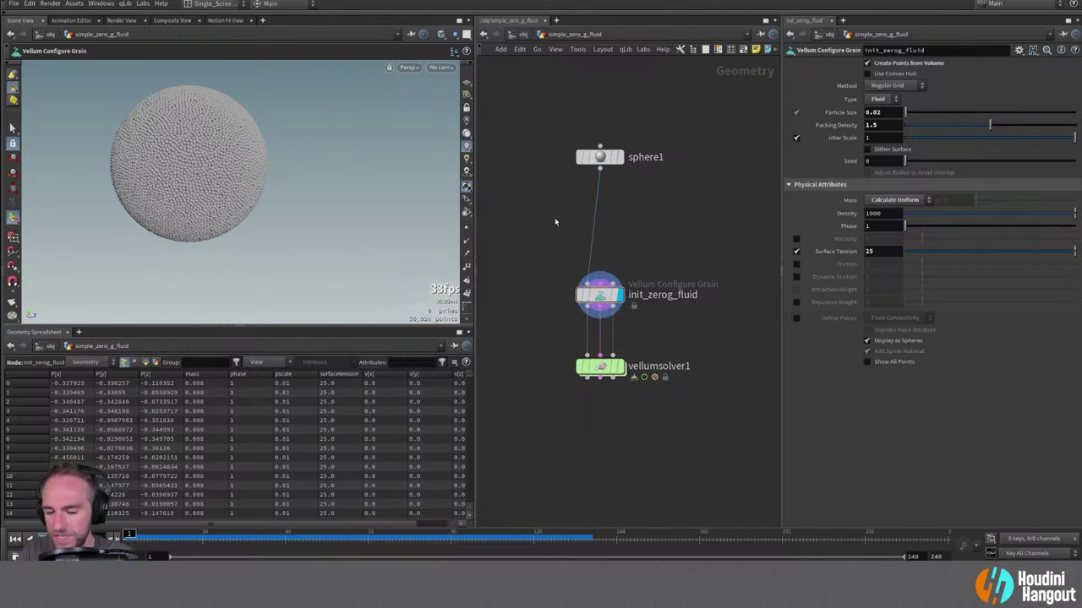
# Insert a normal1 node after sphere1 that adds normals to points, and display the point normals.
pyautogui.press('Tab')
pyautogui.write('noise')
pyautogui.press('Return')
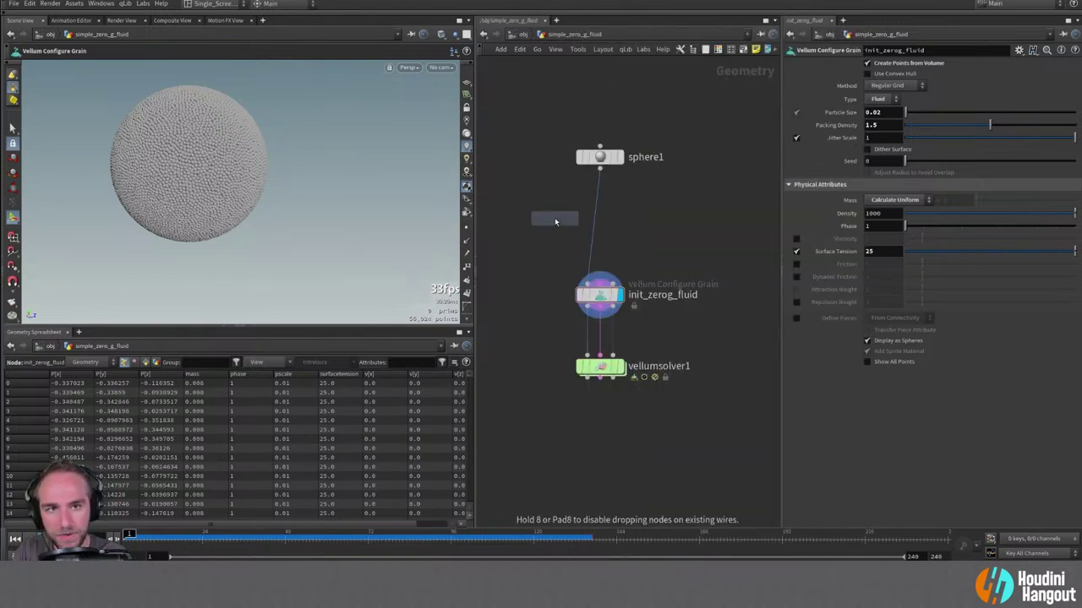
pyautogui.click(598, 195)
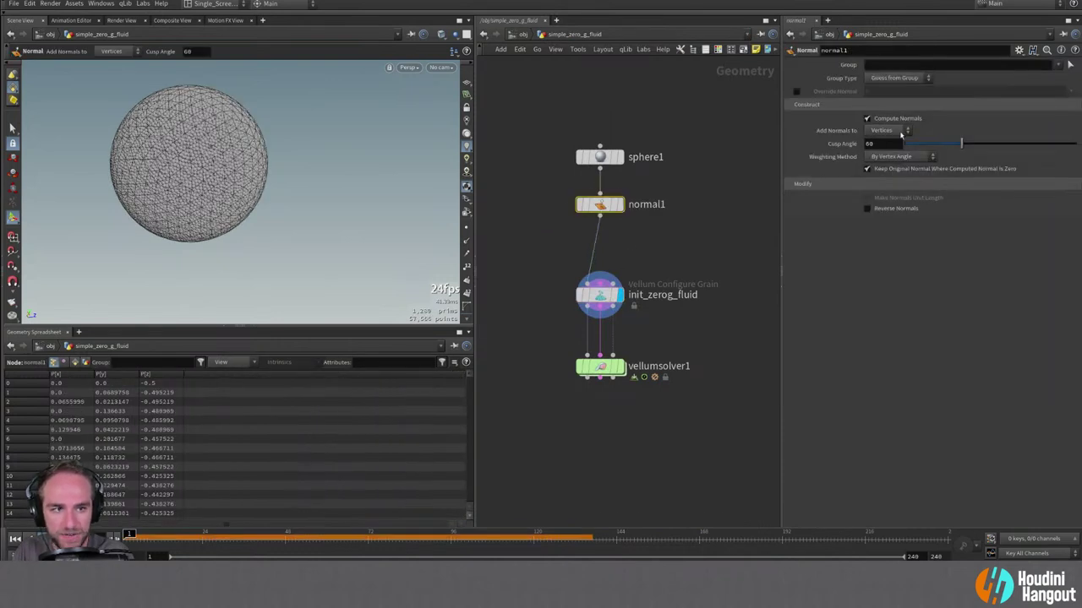
pyautogui.click(883, 130)
pyautogui.click(883, 132)
pyautogui.click(619, 205)
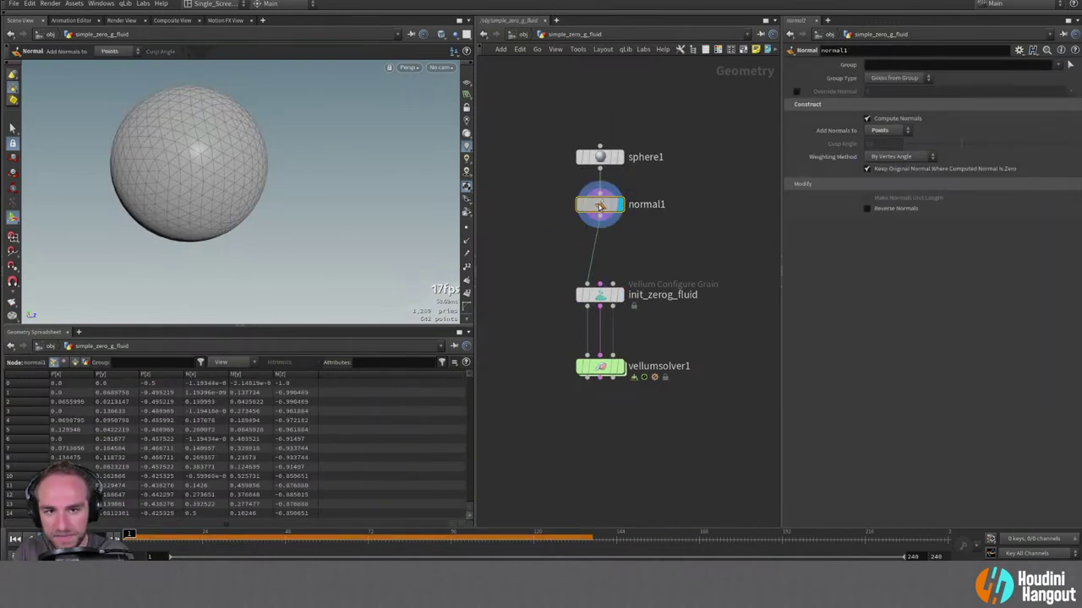
pyautogui.click(466, 228)
pyautogui.press('Escape')
pyautogui.moveTo(164, 165); pyautogui.dragTo(123, 154)
# Make room below normal1 and add an Attribute Rename node renaming N to v.
pyautogui.moveTo(539, 272); pyautogui.dragTo(654, 421)
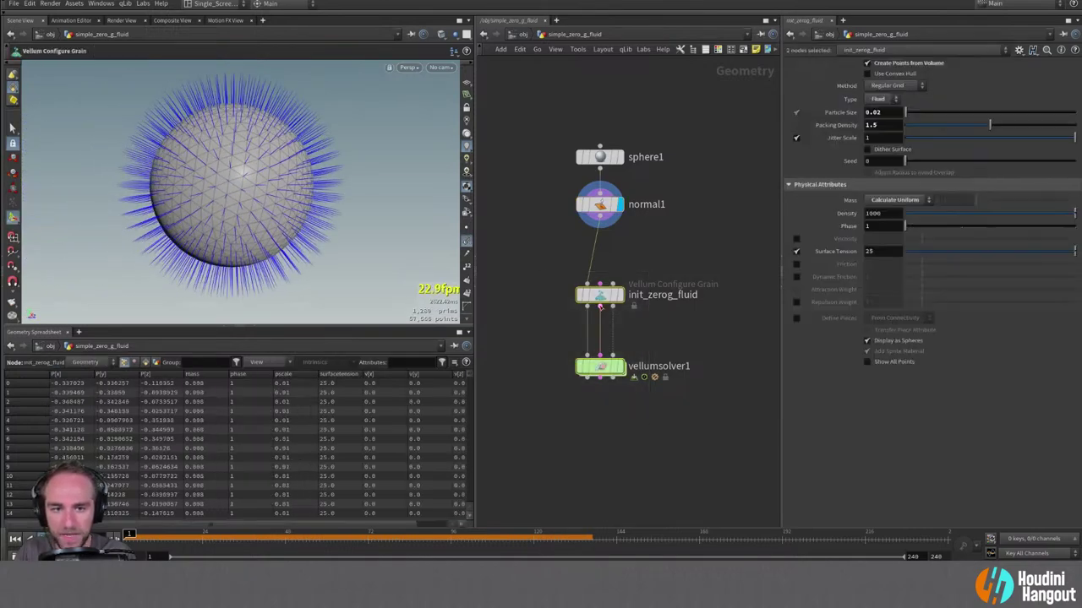
pyautogui.moveTo(600, 294); pyautogui.dragTo(600, 327)
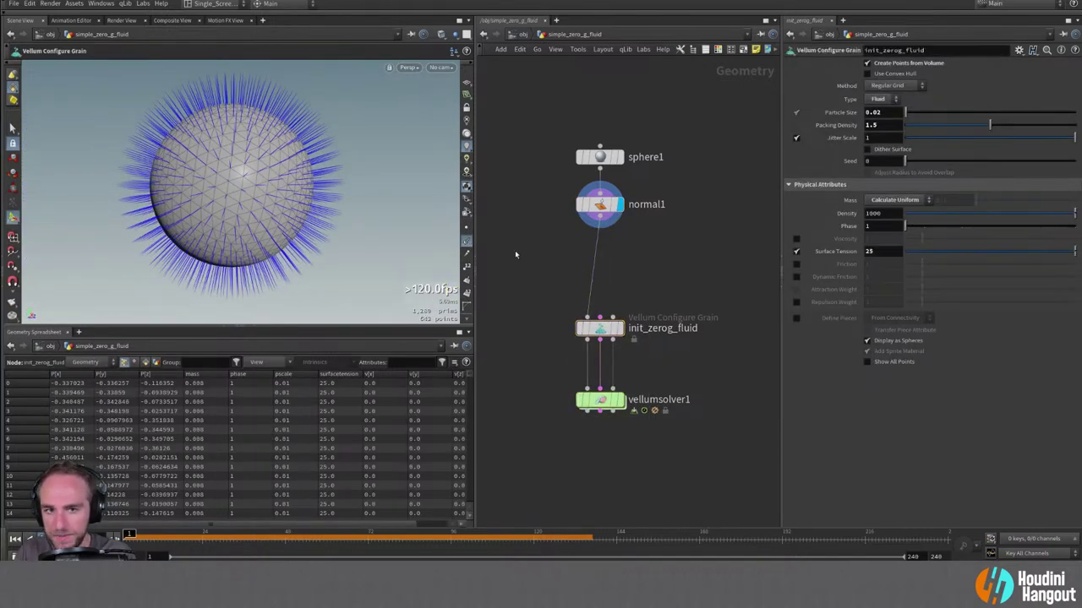
pyautogui.press('Tab')
pyautogui.write('attr re')
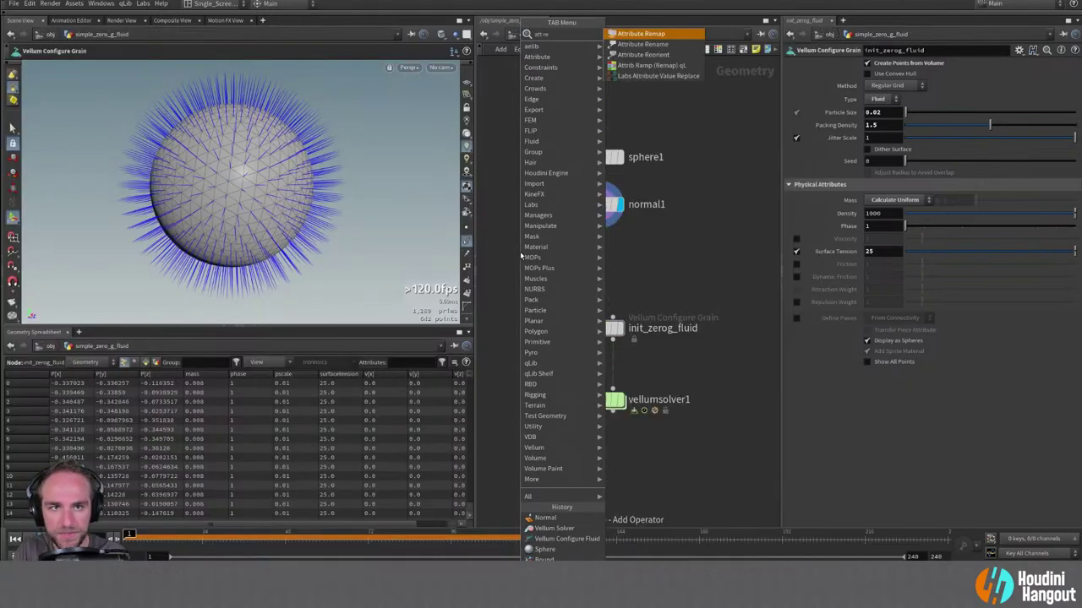
pyautogui.press('Return')
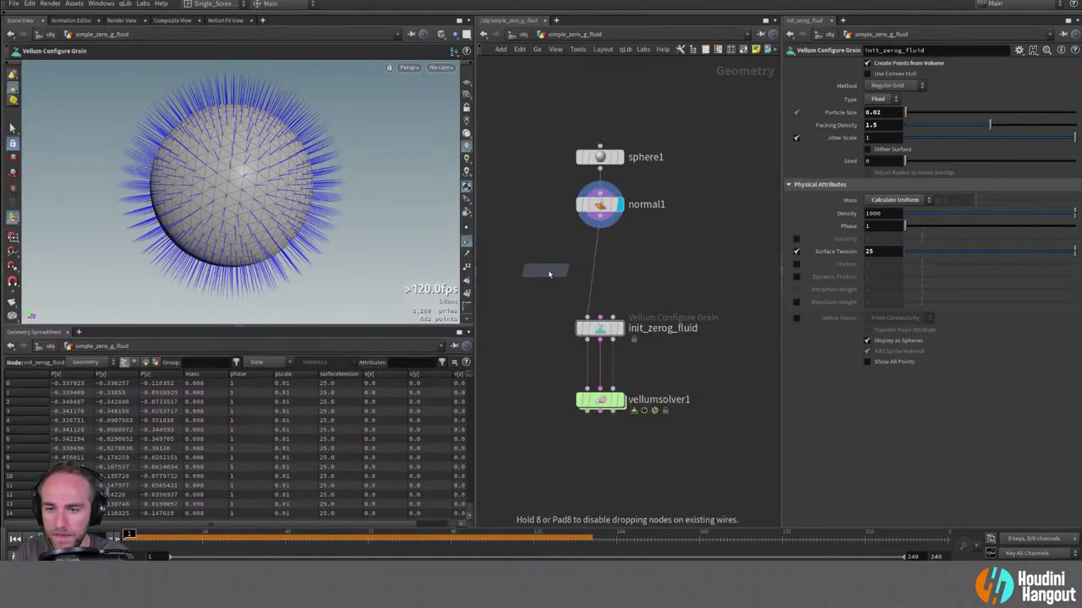
pyautogui.click(598, 252)
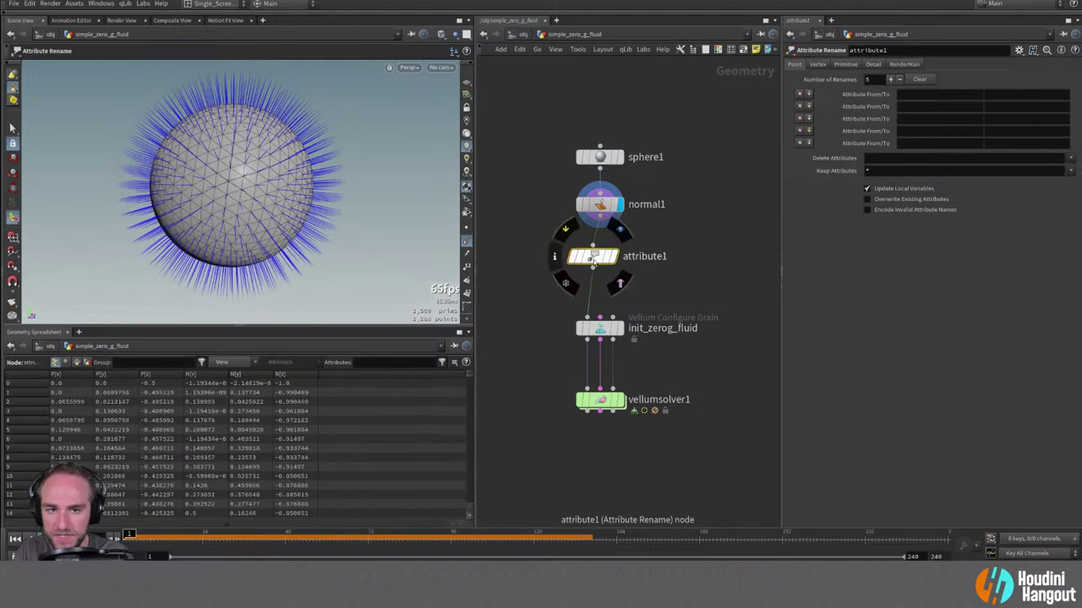
pyautogui.click(919, 94)
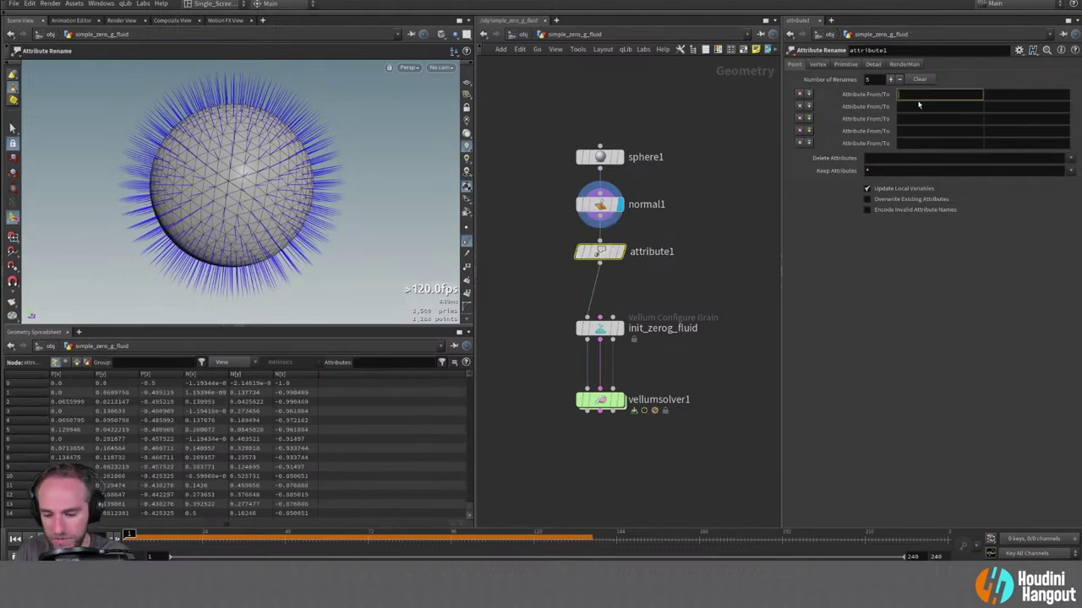
pyautogui.write('N')
pyautogui.press('Tab')
pyautogui.write('v')
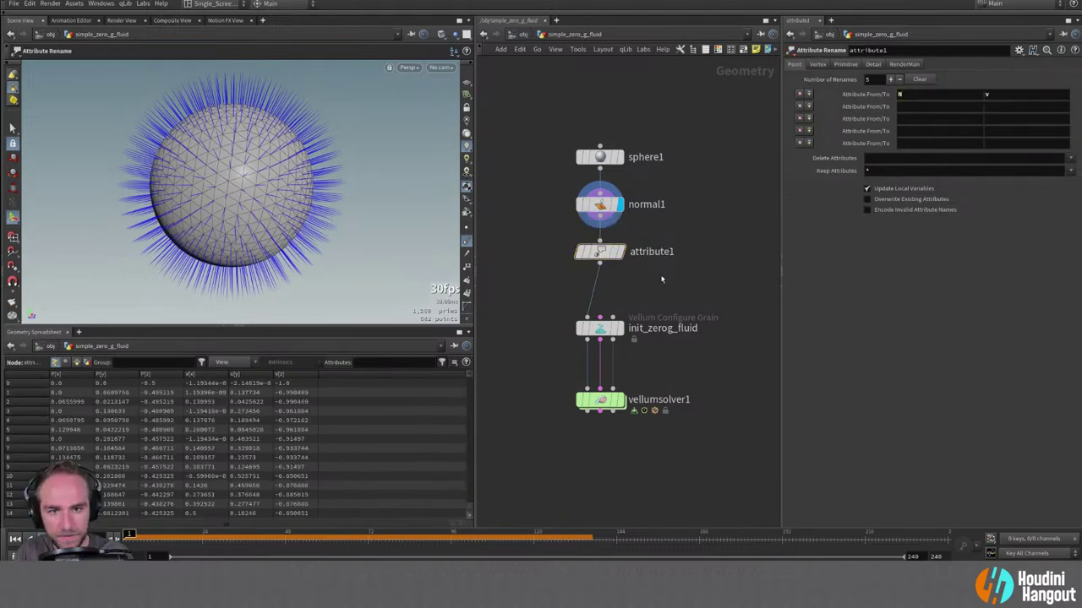
pyautogui.write('r')
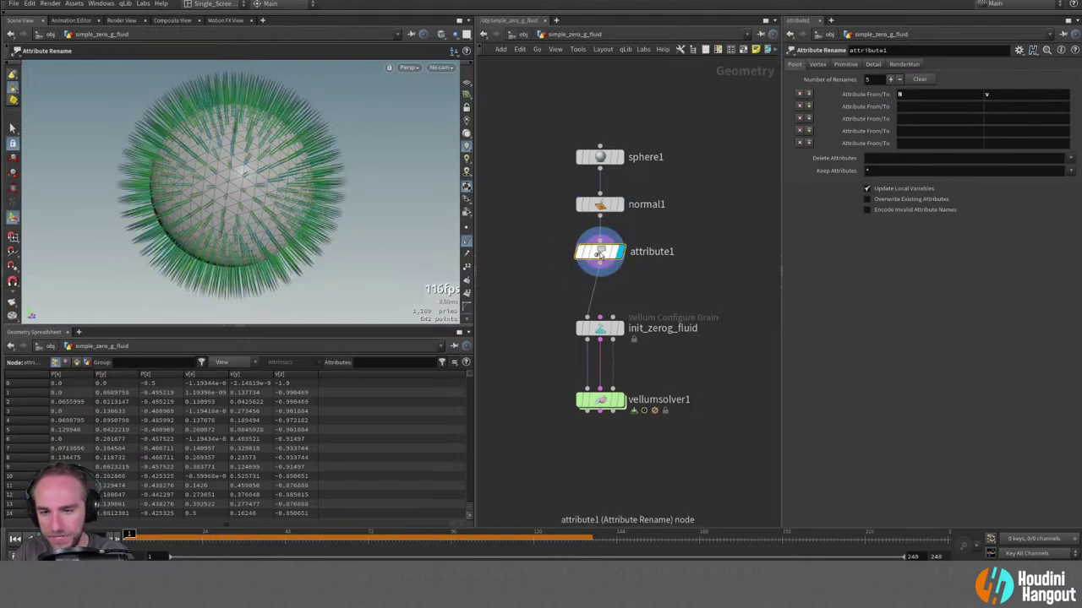
# Inspect init_zerog_fluid's particle sphere, briefly toggling surface dithering on and off.
pyautogui.middleClick(599, 252)
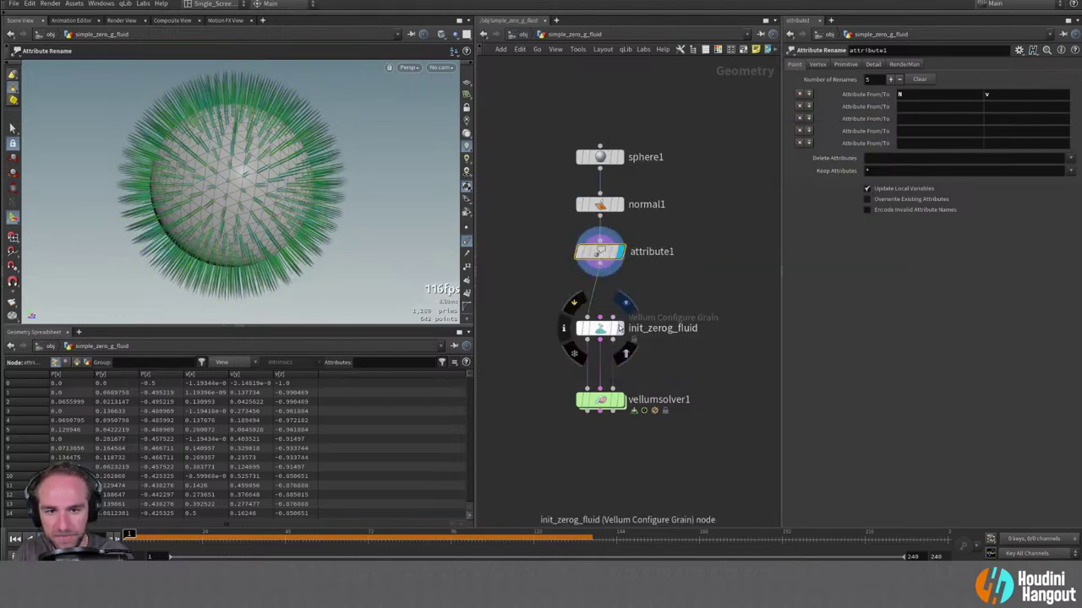
pyautogui.press('r')
pyautogui.click(600, 327)
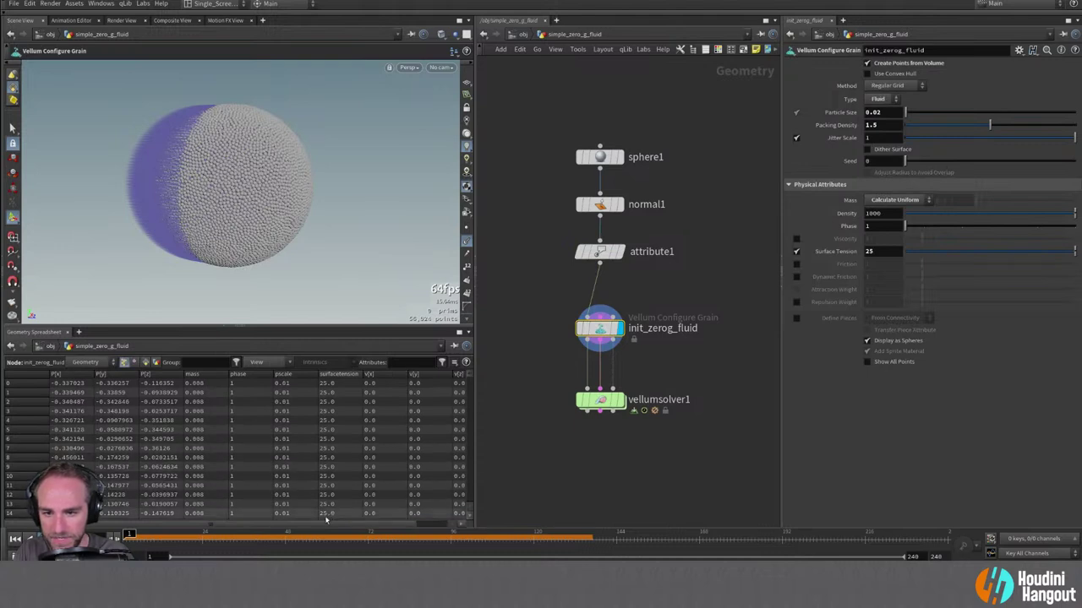
pyautogui.moveTo(322, 524); pyautogui.dragTo(401, 518)
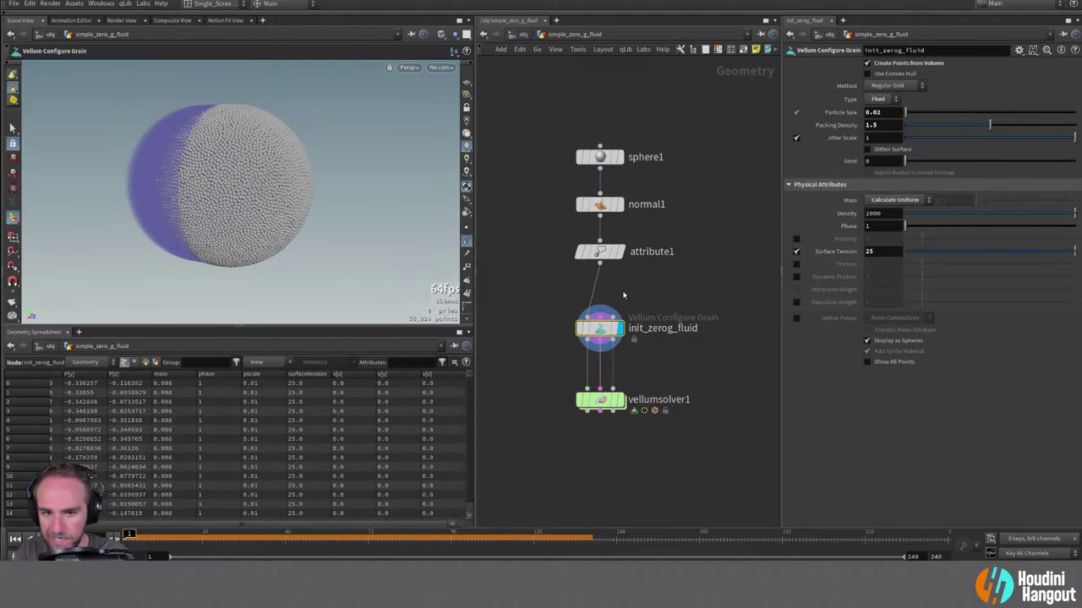
pyautogui.click(867, 149)
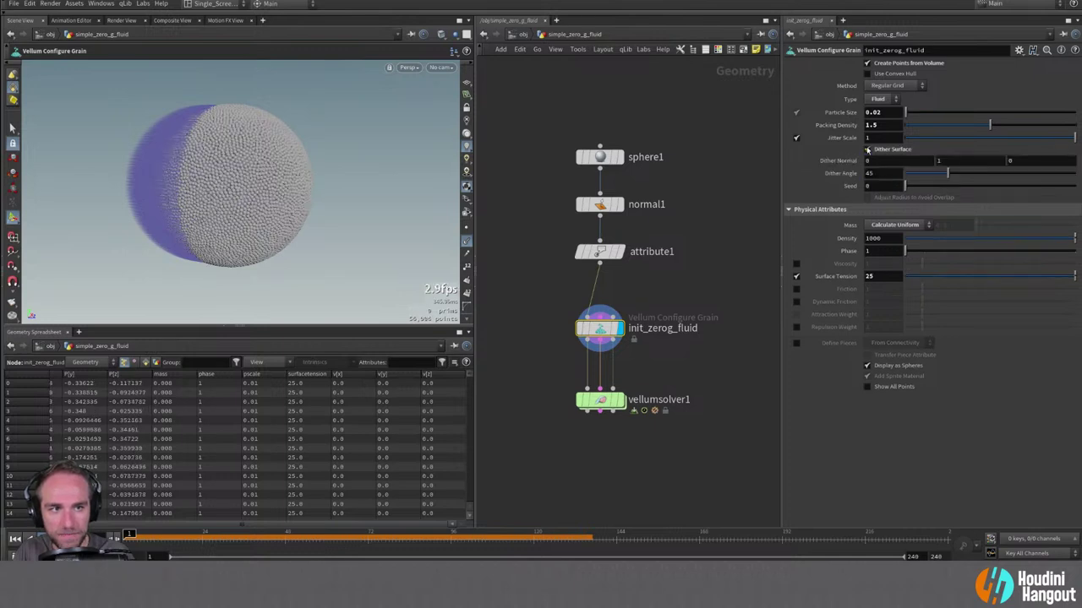
pyautogui.click(867, 149)
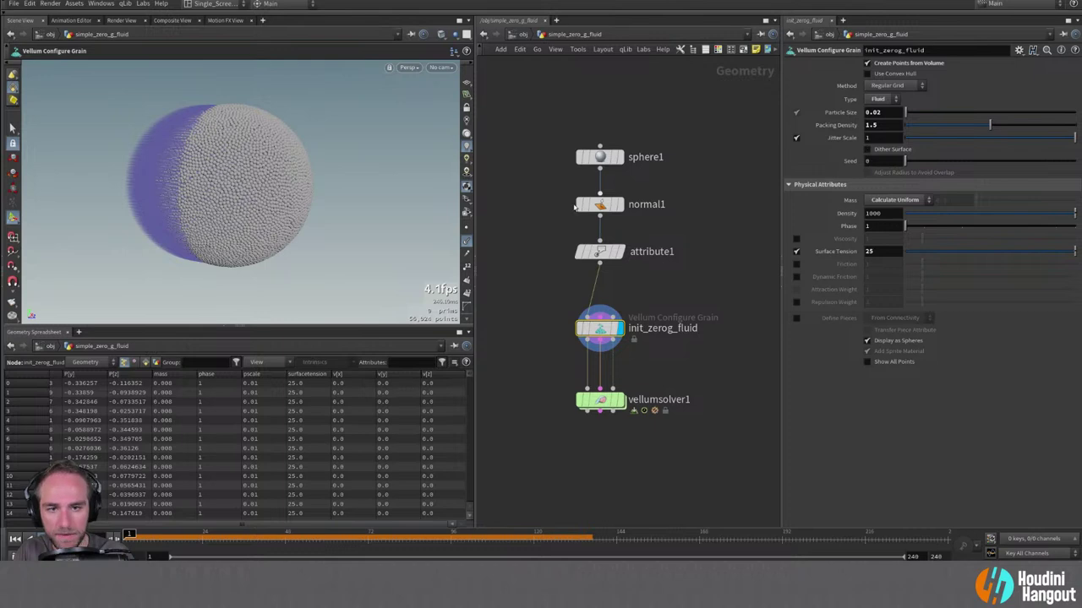
pyautogui.press('Escape')
pyautogui.moveTo(234, 210); pyautogui.dragTo(406, 186)
pyautogui.press('Return')
pyautogui.press('Escape')
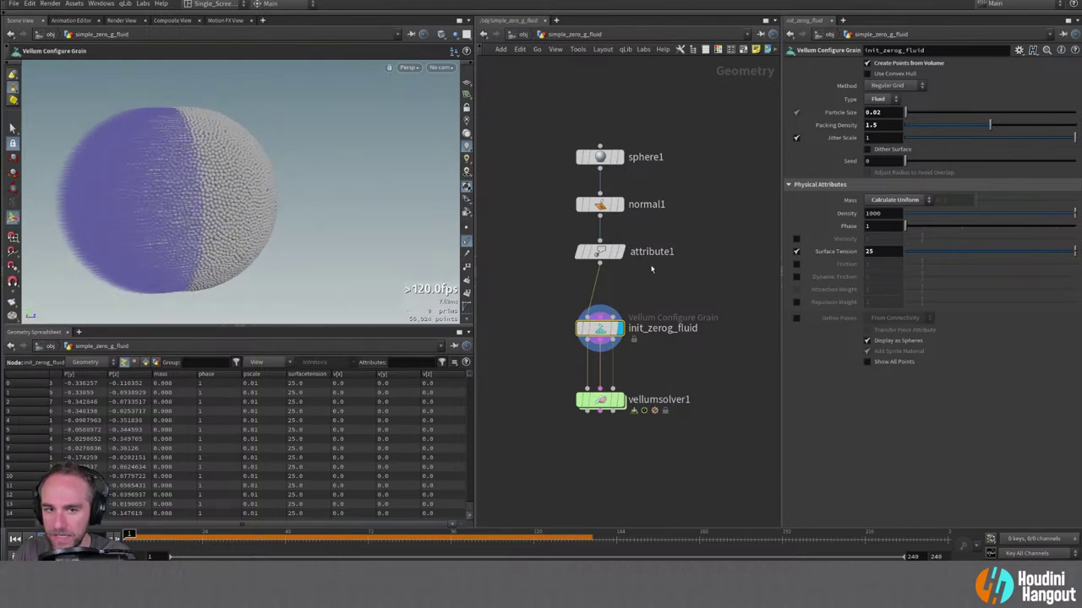
# Compare attribute1's v lines with init_zerog_fluid's particles and settings.
pyautogui.click(620, 251)
pyautogui.click(600, 251)
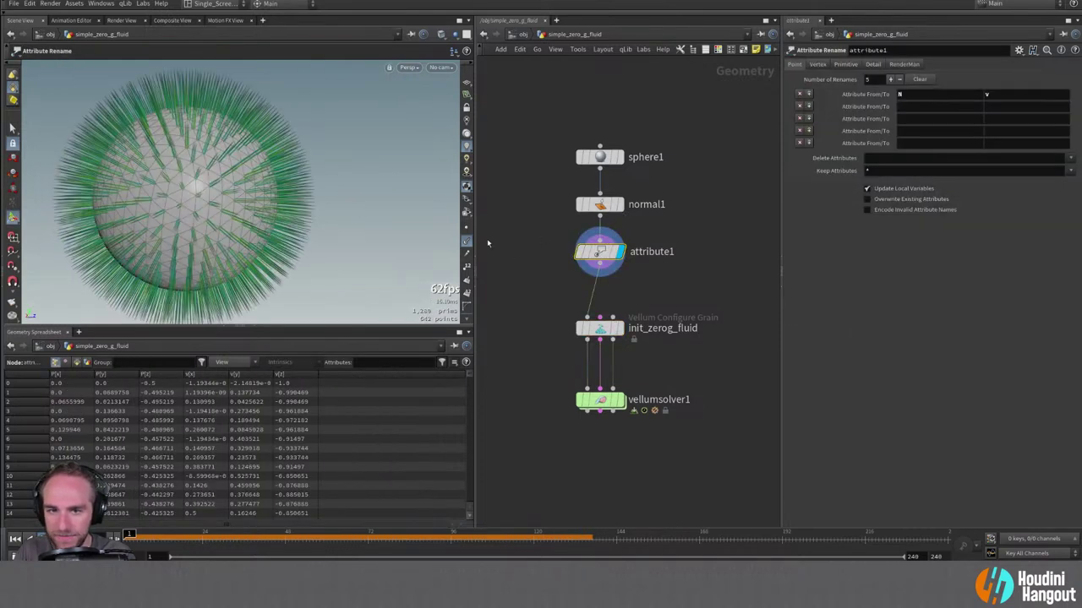
pyautogui.click(466, 240)
pyautogui.click(621, 329)
pyautogui.click(602, 329)
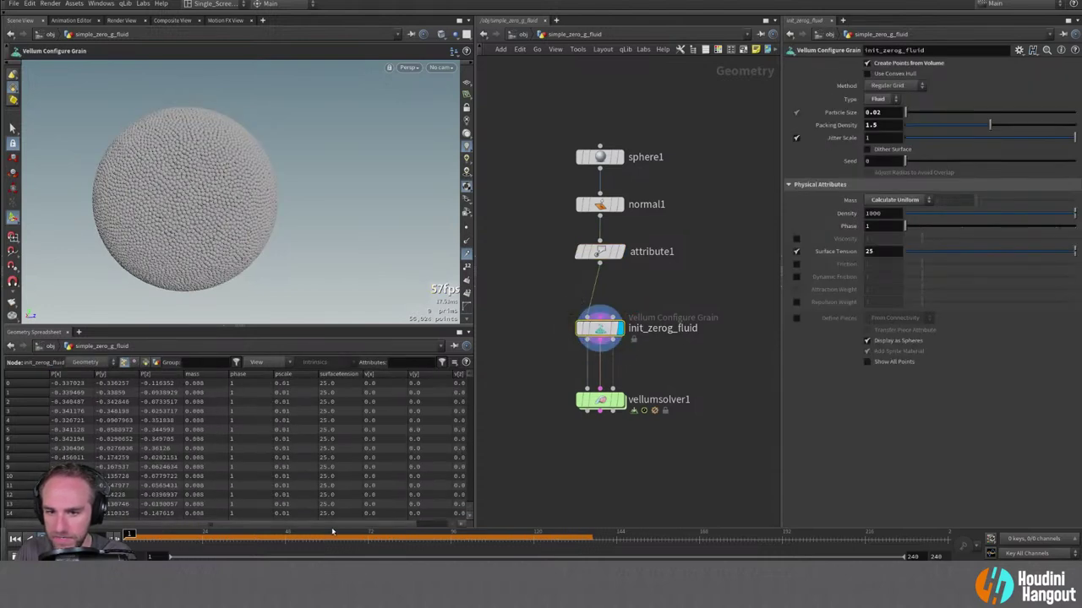
pyautogui.hscroll(2, 335, 528)
pyautogui.scroll(-15, 386, 459)
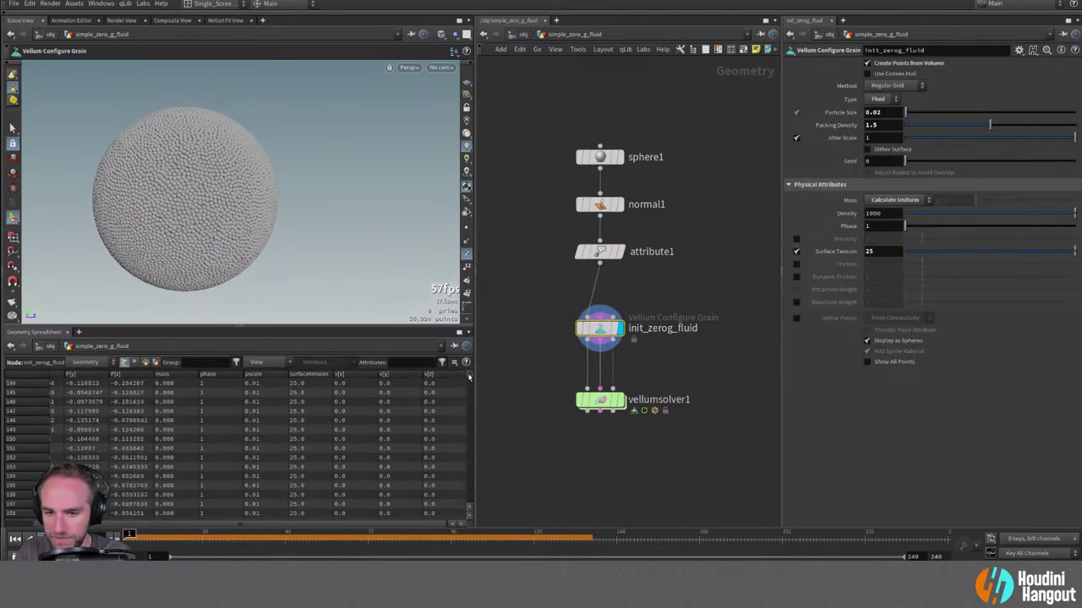
pyautogui.scroll(15, 452, 397)
pyautogui.hscroll(-2, 350, 524)
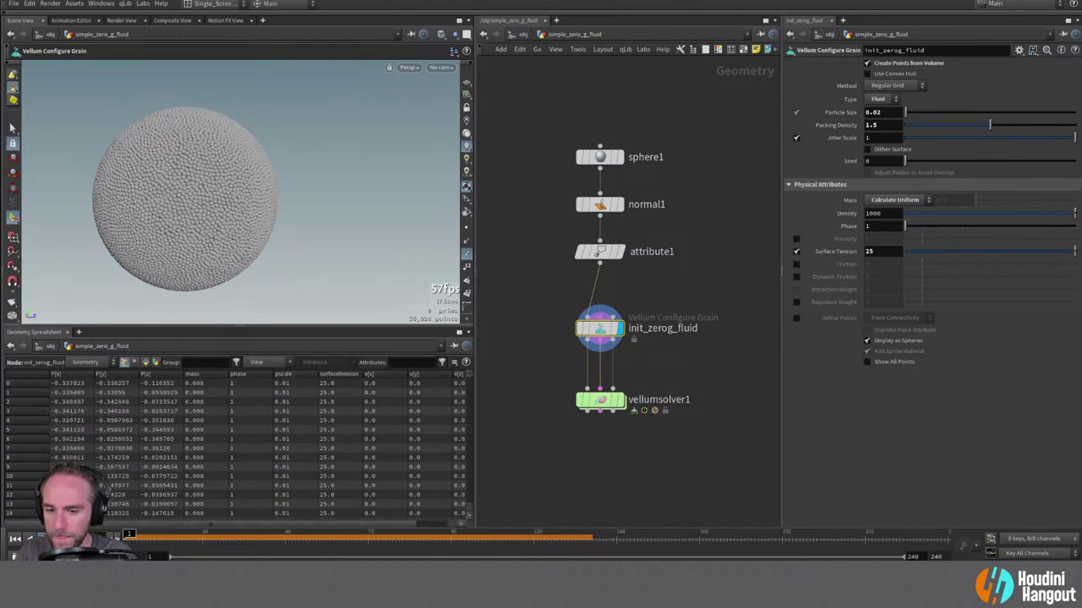
# Check attribute1's geometry info and move vellumsolver1 lower to make room.
pyautogui.moveTo(553, 140); pyautogui.dragTo(651, 261)
pyautogui.click(600, 251)
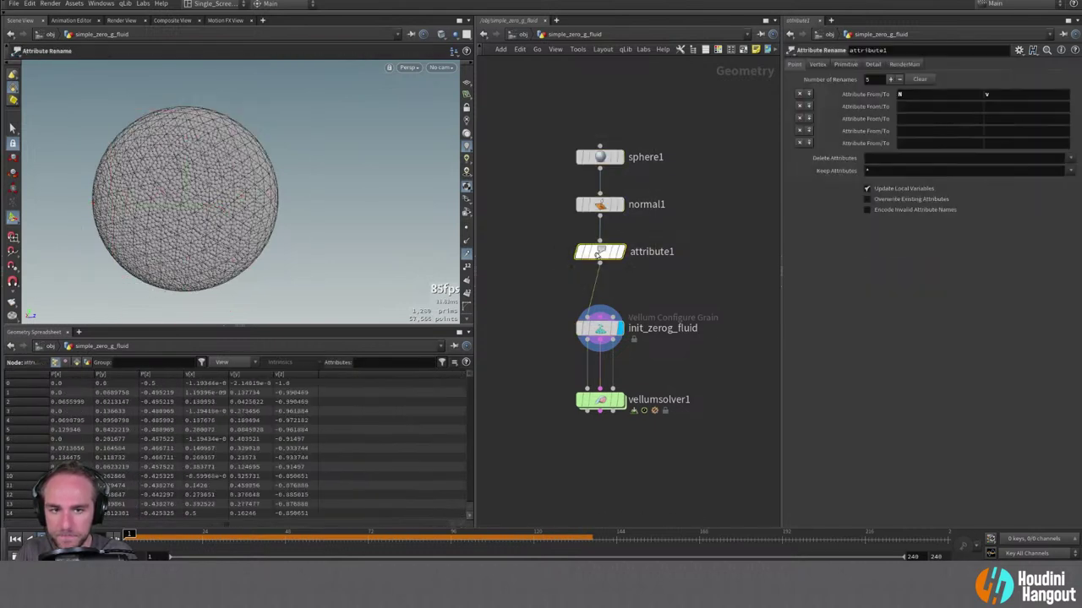
pyautogui.middleClick(600, 250)
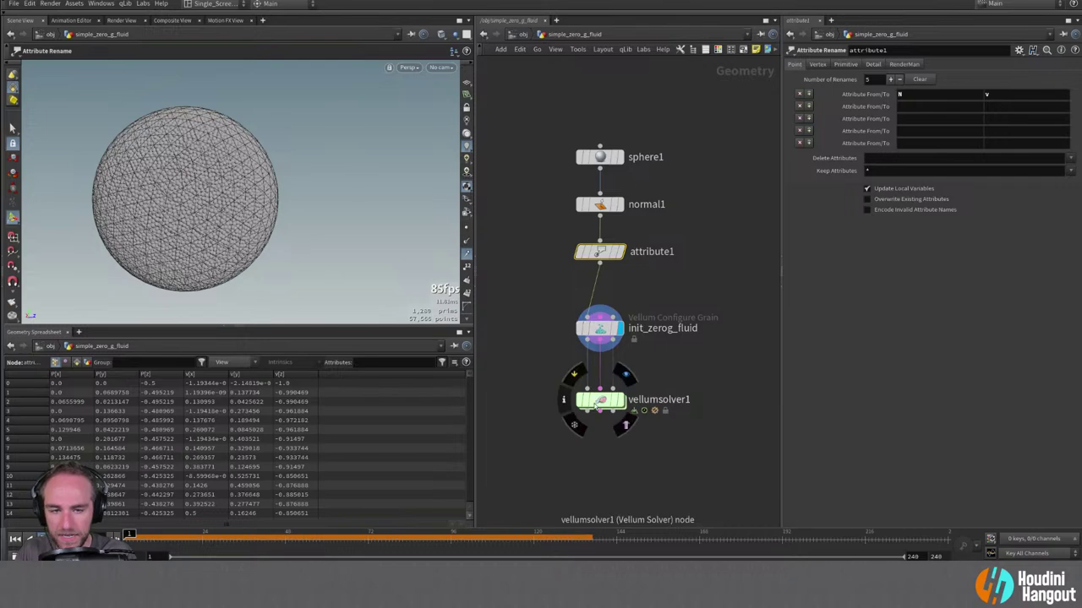
pyautogui.moveTo(598, 398); pyautogui.dragTo(598, 433)
# Insert attribtransfer1 between init_zerog_fluid and vellumsolver1, with attribute1 wired in as source through a dot.
pyautogui.click(507, 404)
pyautogui.press('Tab')
pyautogui.write('vellum con')
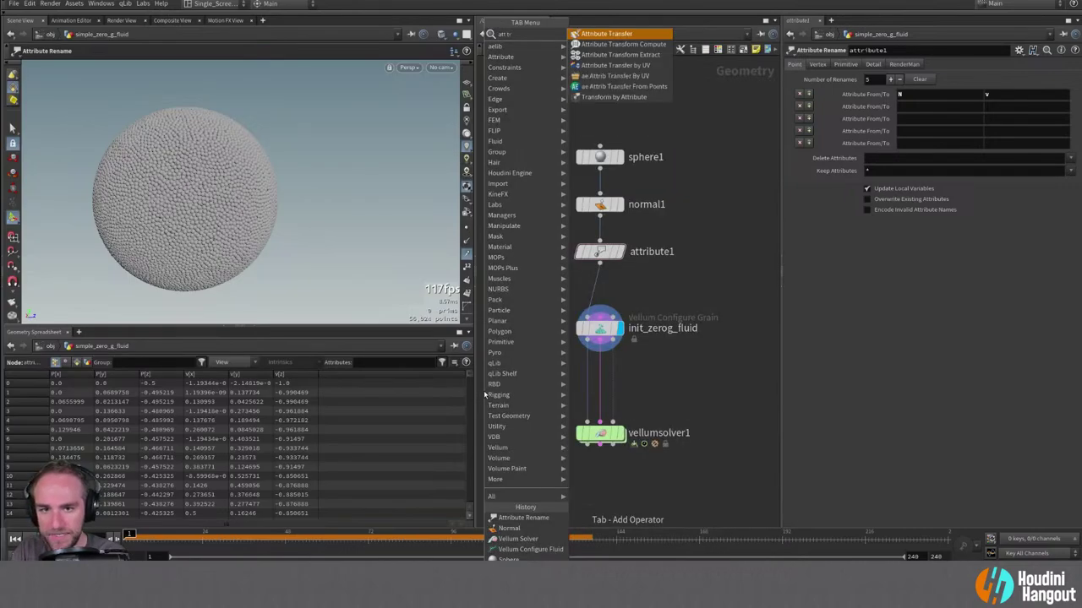
pyautogui.press('Return')
pyautogui.click(510, 366)
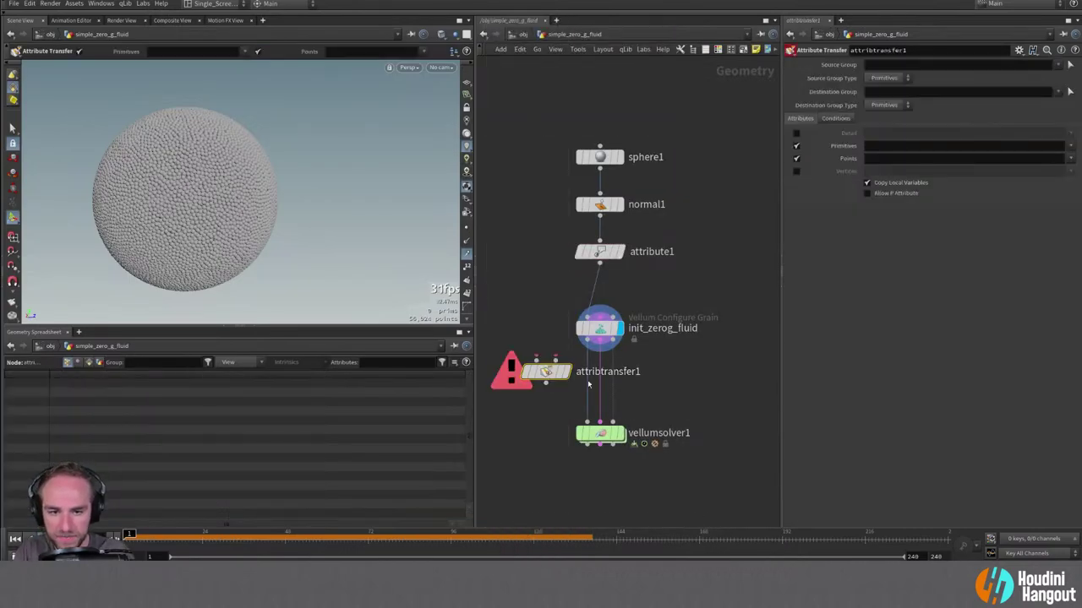
pyautogui.moveTo(542, 369)
pyautogui.mouseDown()
pyautogui.moveTo(575, 377)
pyautogui.moveTo(558, 382)
pyautogui.mouseUp()
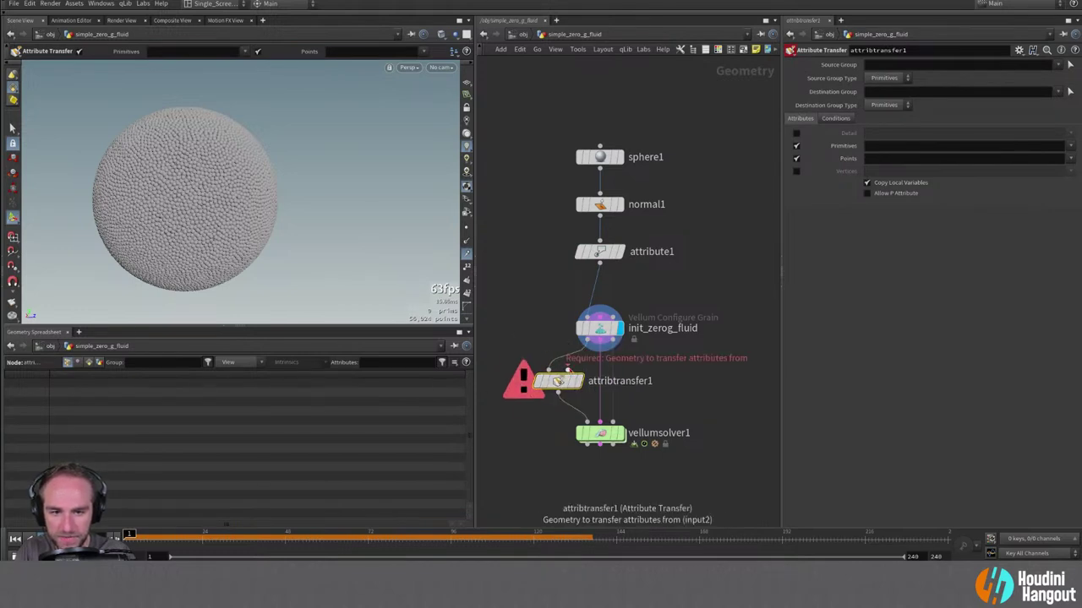
pyautogui.click(567, 369)
pyautogui.click(599, 261)
pyautogui.keyDown('alt'); pyautogui.moveTo(587, 313); pyautogui.dragTo(541, 301); pyautogui.keyUp('alt')
pyautogui.click(574, 311)
pyautogui.moveTo(571, 387); pyautogui.dragTo(565, 385)
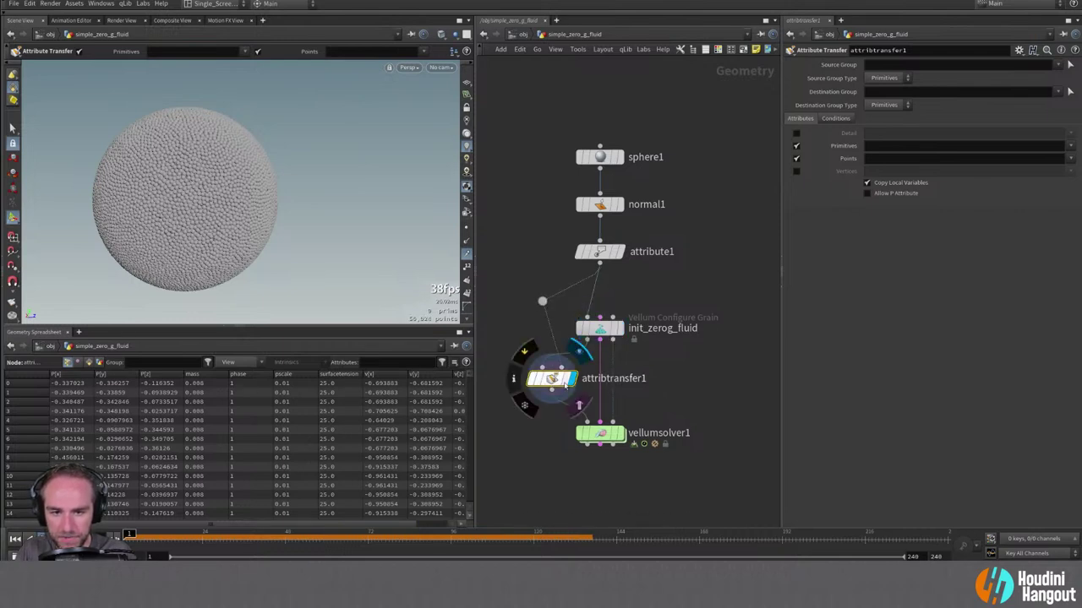
# Have attribtransfer1 transfer point attribute v instead of primitive attributes.
pyautogui.click(1070, 158)
pyautogui.click(1056, 177)
pyautogui.click(795, 146)
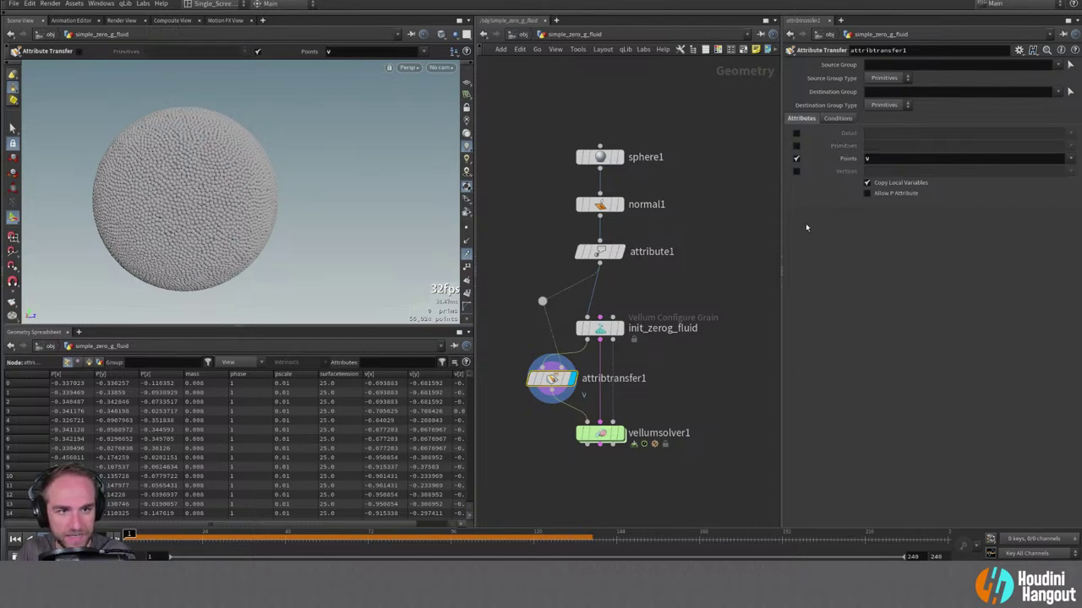
pyautogui.moveTo(322, 524); pyautogui.dragTo(363, 525)
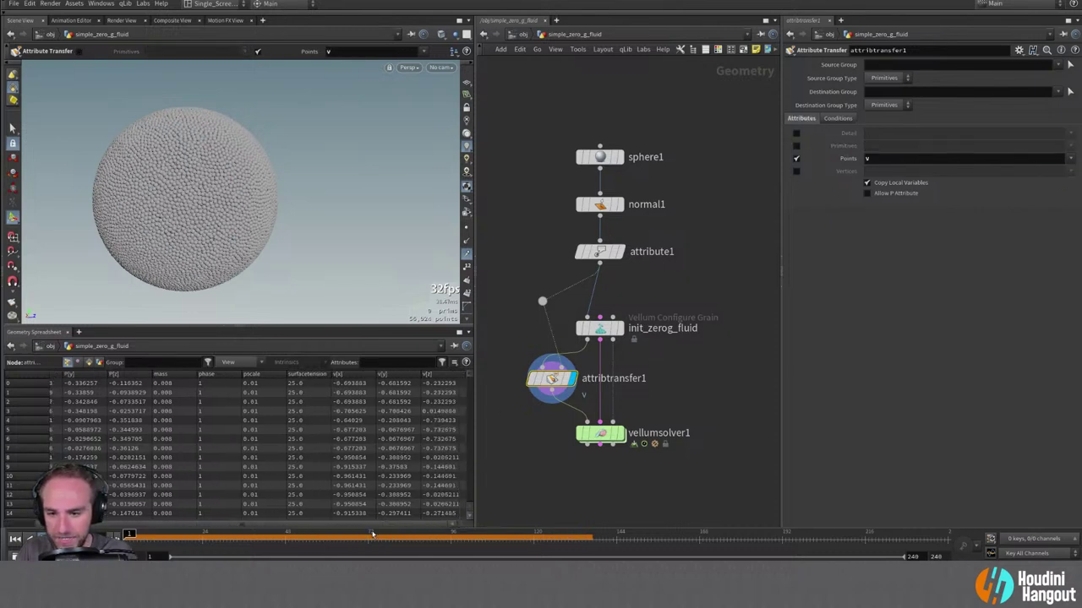
pyautogui.moveTo(550, 380)
pyautogui.moveTo(551, 380); pyautogui.dragTo(550, 383)
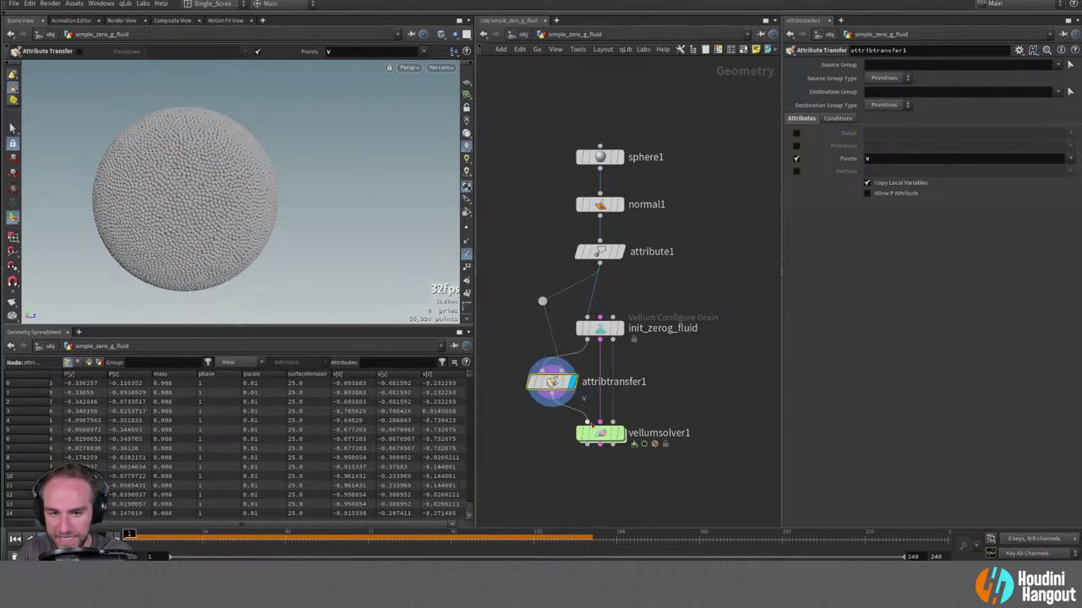
# Select vellumsolver1, play the simulation, then return to frame 1.
pyautogui.moveTo(602, 435)
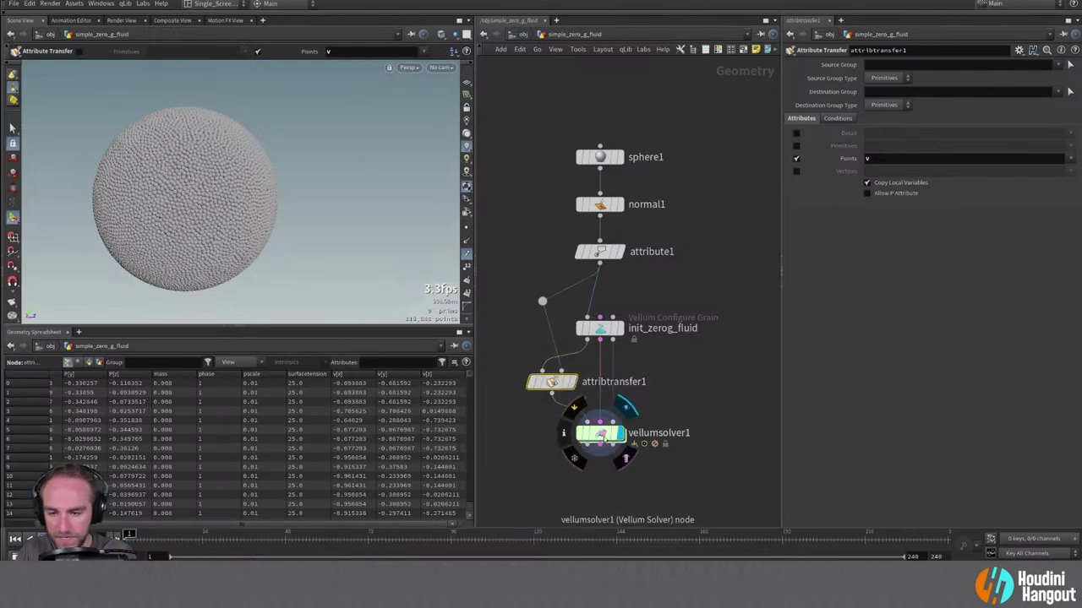
pyautogui.click(602, 435)
pyautogui.press('Escape')
pyautogui.press('Up')
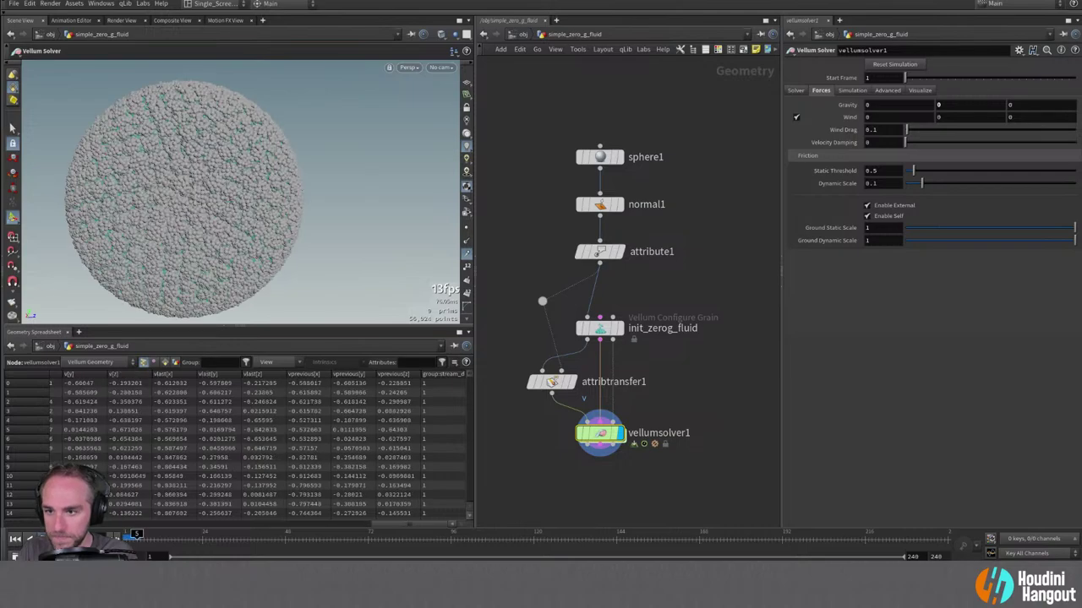
pyautogui.press('Return')
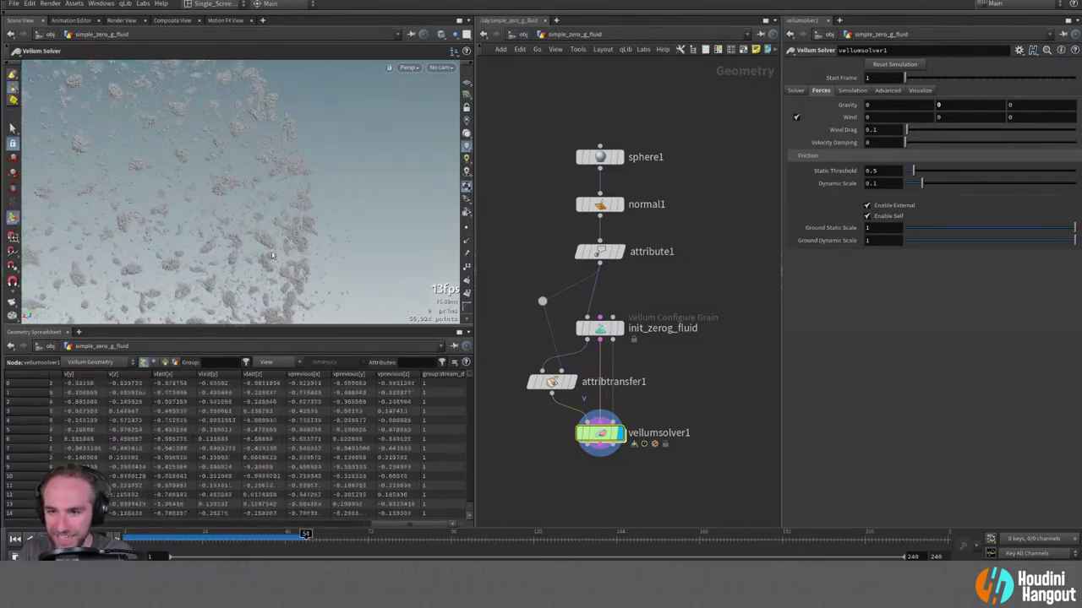
pyautogui.press('Escape')
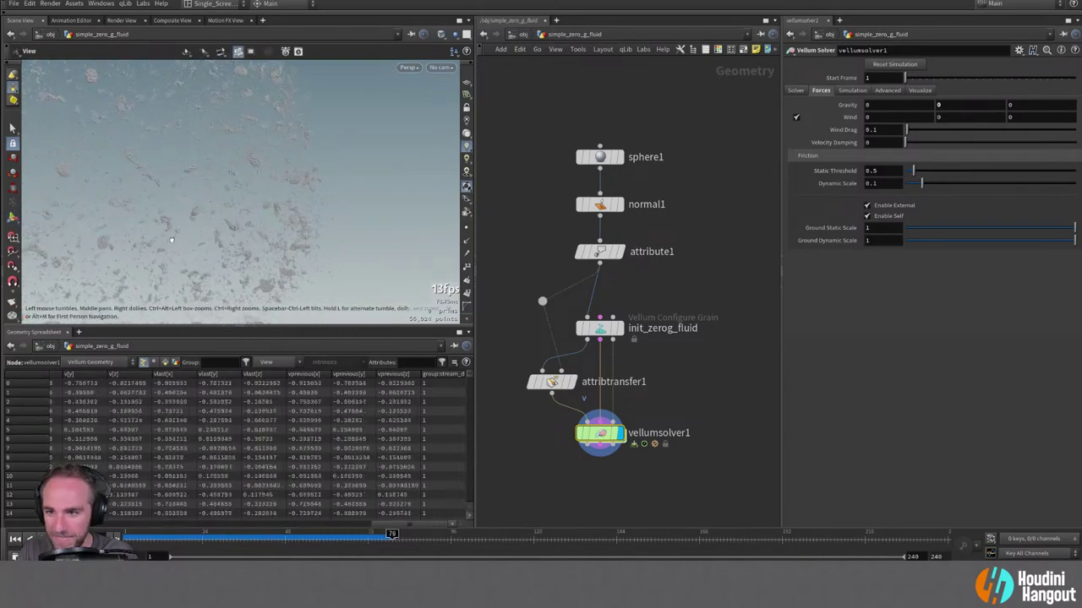
pyautogui.press('Return')
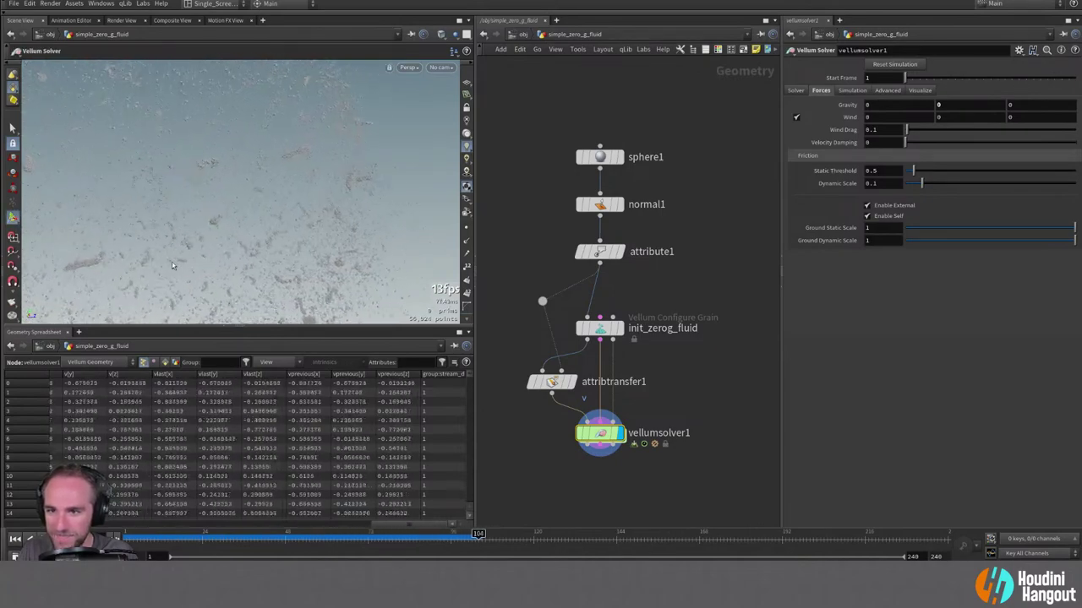
pyautogui.hotkey('ctrl', 'Up')
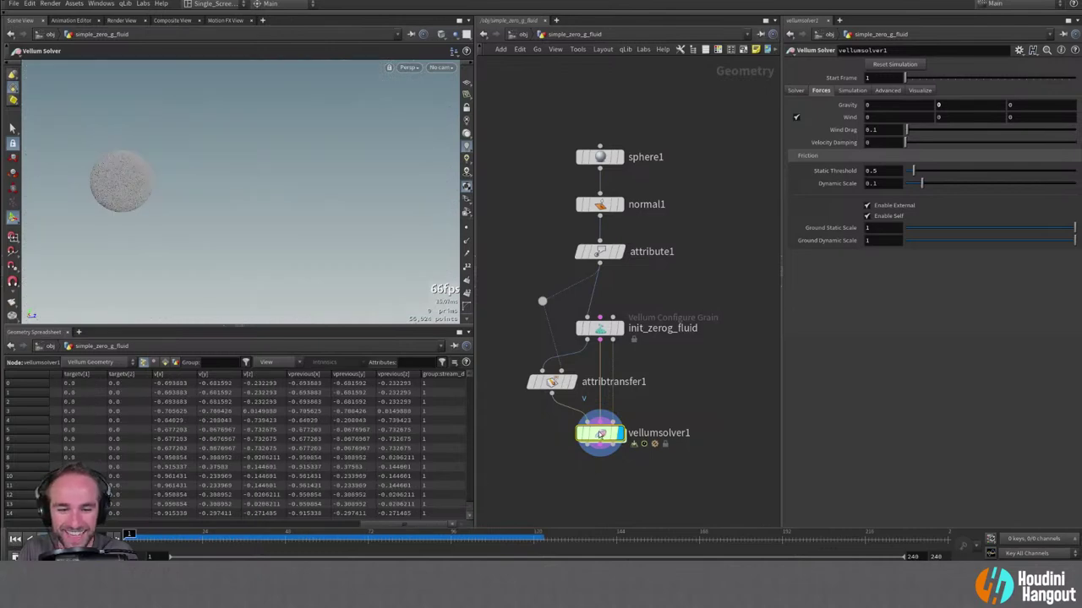
# Set the solver to 5 substeps, 20 constraint iterations and 0 smoothing iterations.
pyautogui.click(852, 90)
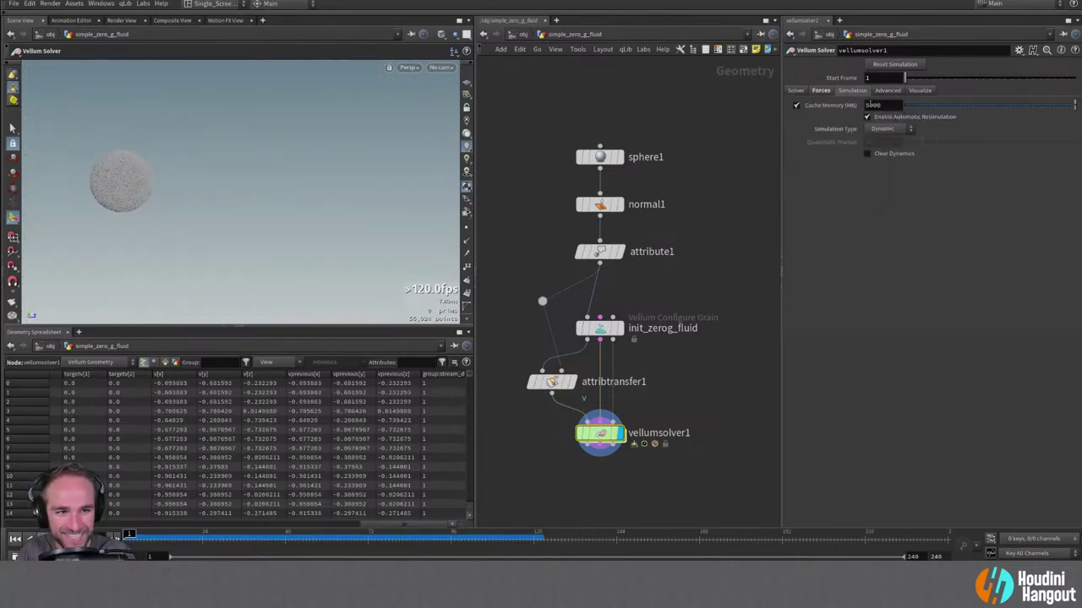
pyautogui.click(887, 90)
pyautogui.click(795, 90)
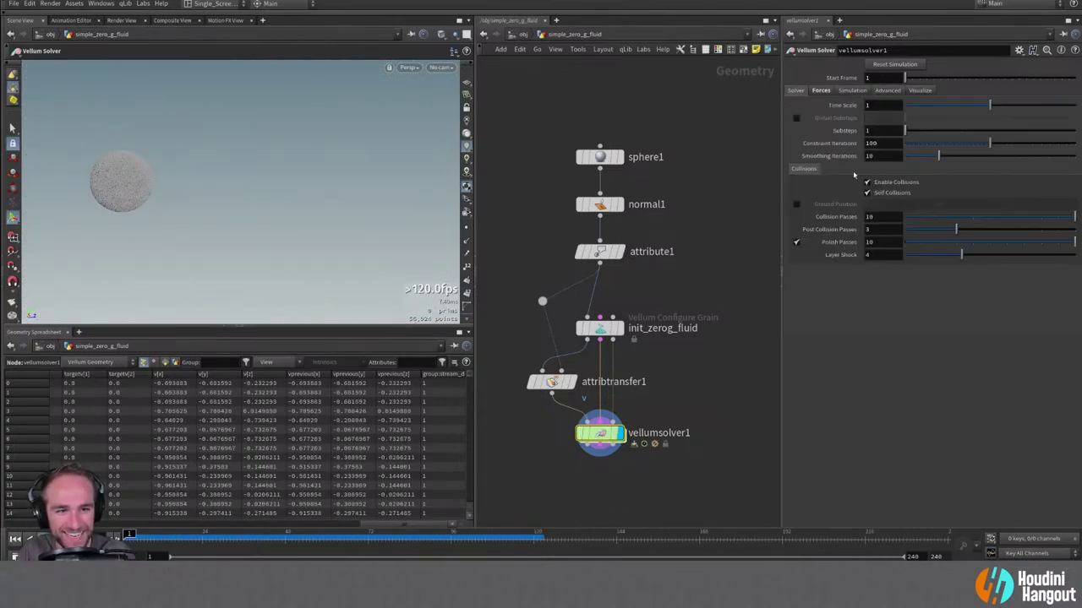
pyautogui.click(871, 132)
pyautogui.write('5')
pyautogui.press('Tab')
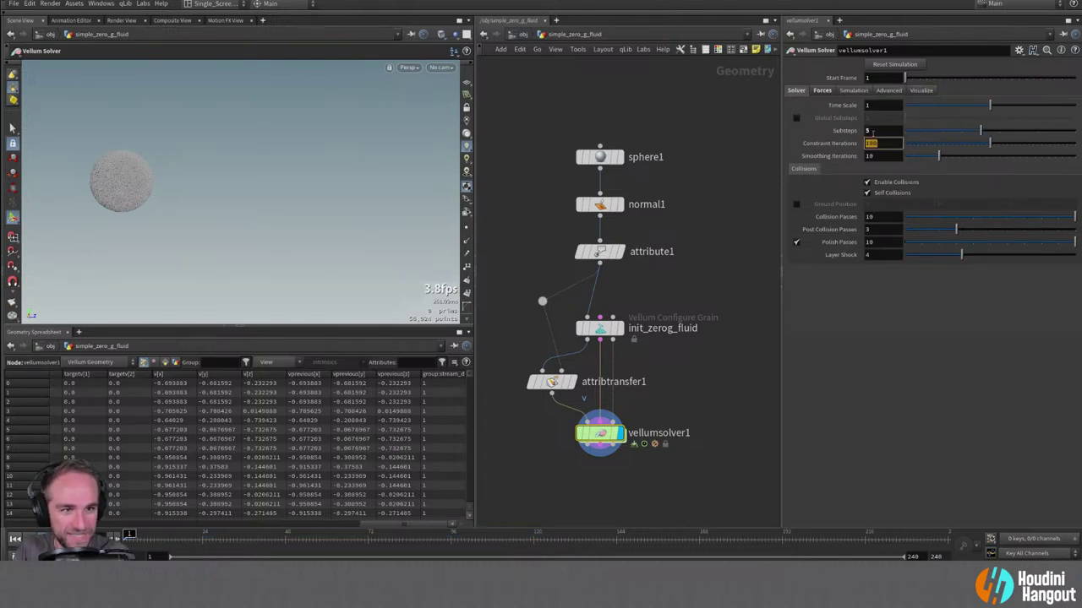
pyautogui.write('20')
pyautogui.press('Tab')
pyautogui.write('0')
pyautogui.press('Return')
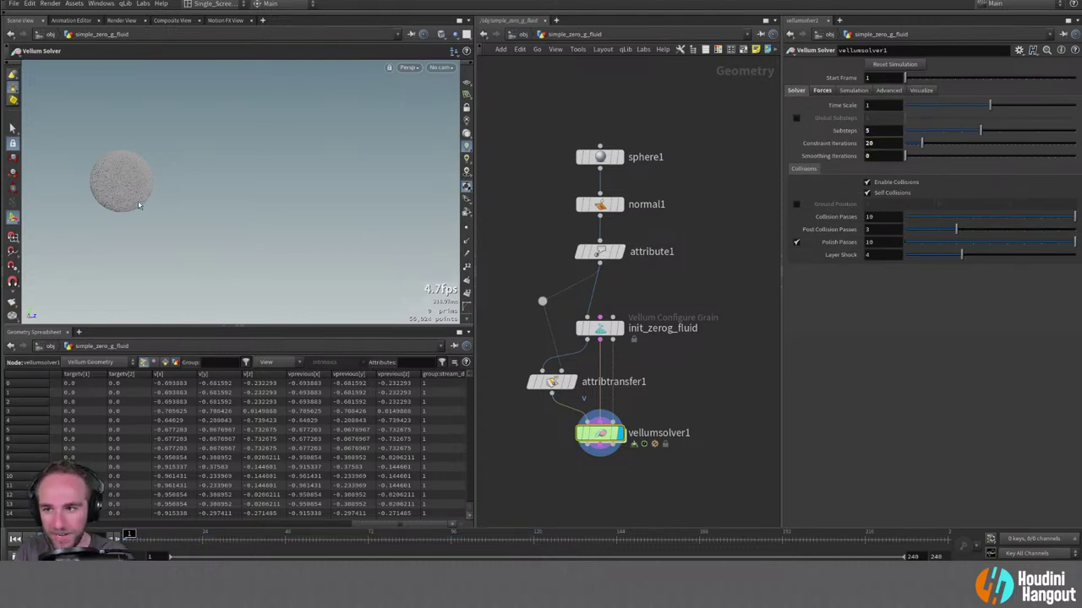
# Replay the retuned simulation, rewind to frame 1, and lower Substeps to 1.
pyautogui.moveTo(127, 188); pyautogui.dragTo(208, 185, button='middle')
pyautogui.scroll(3, 225, 211)
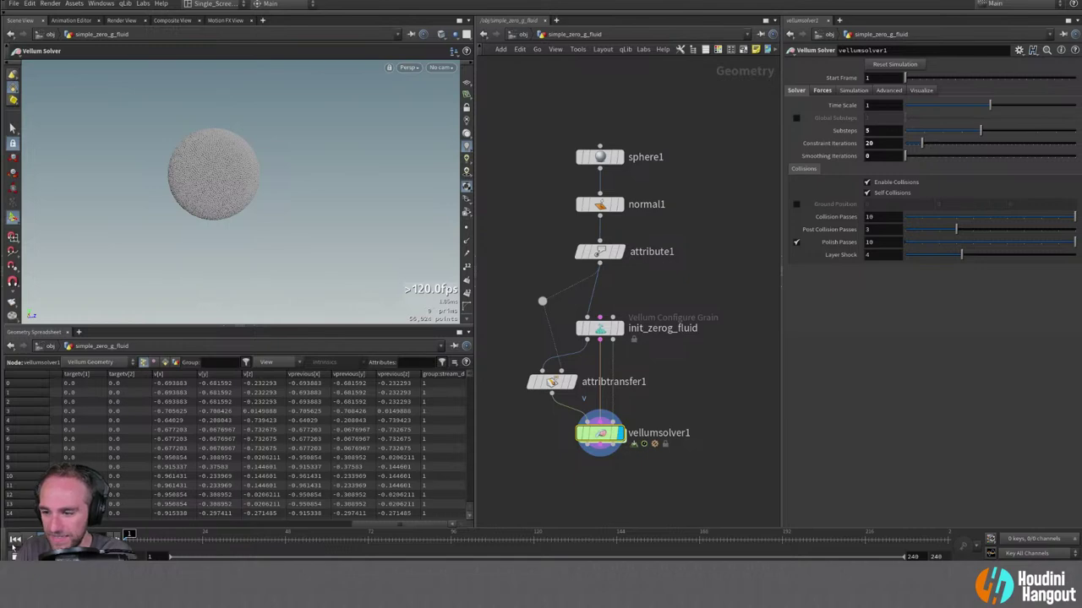
pyautogui.press('Escape')
pyautogui.press('Up')
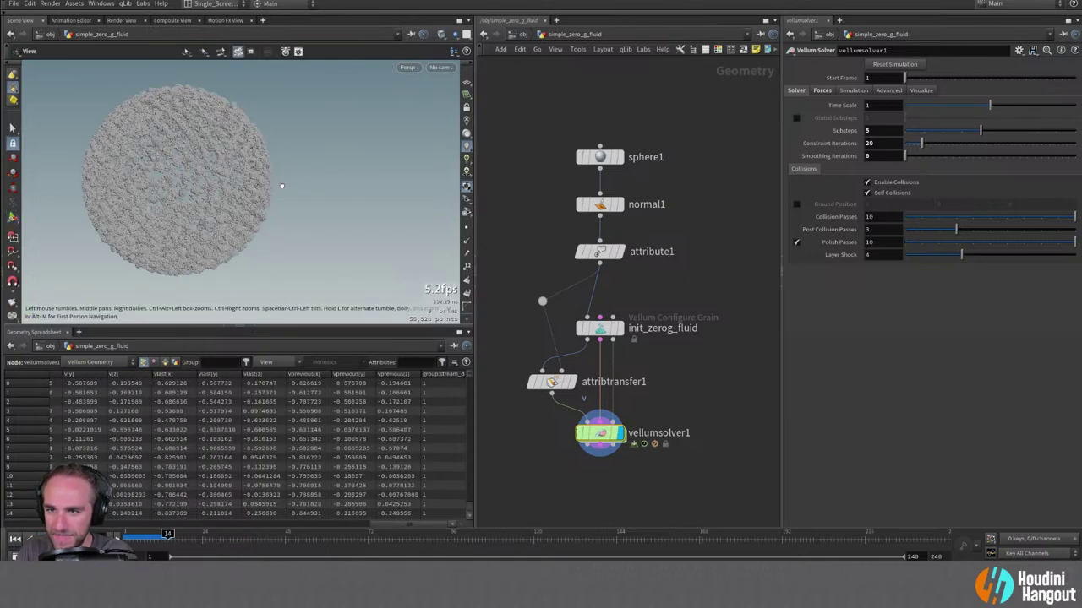
pyautogui.press('Return')
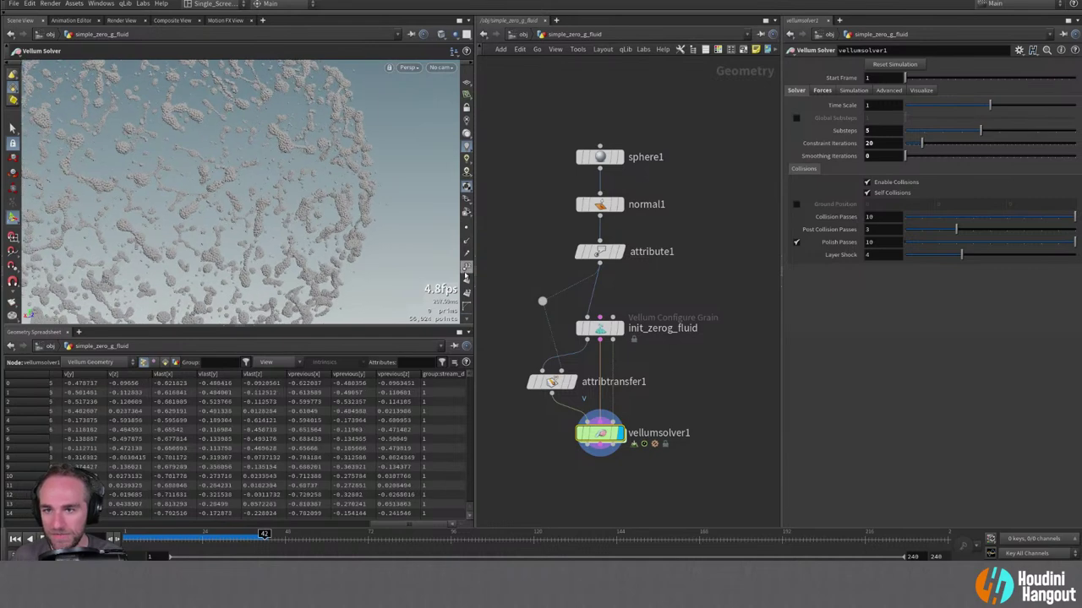
pyautogui.click(15, 540)
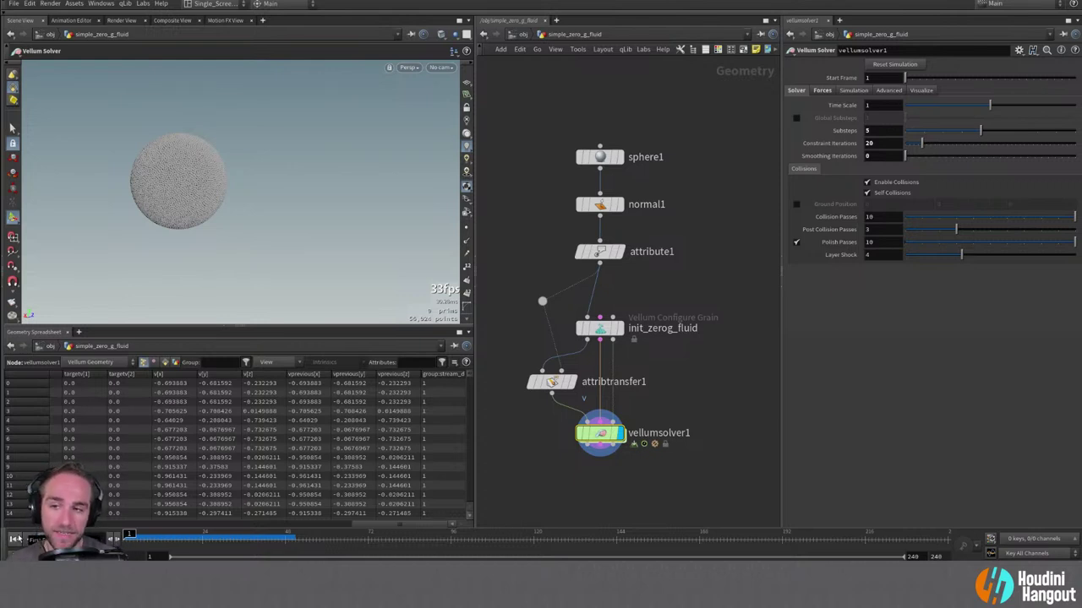
pyautogui.click(903, 133)
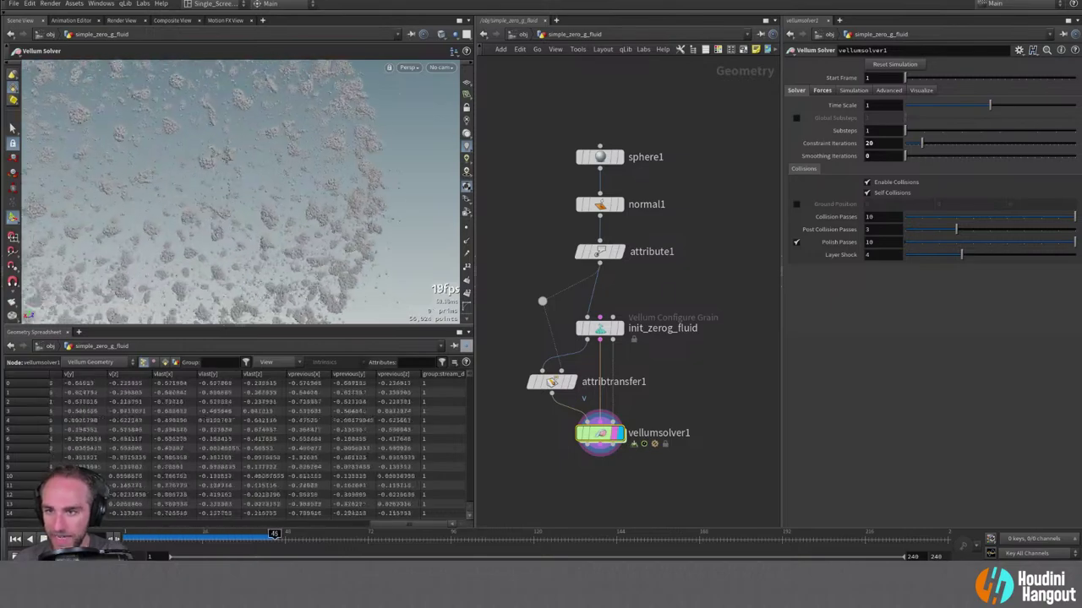
# Play the simulation at 2 substeps, then raise Substeps to 10 and scrub forward.
pyautogui.hotkey('ctrl', 'Up')
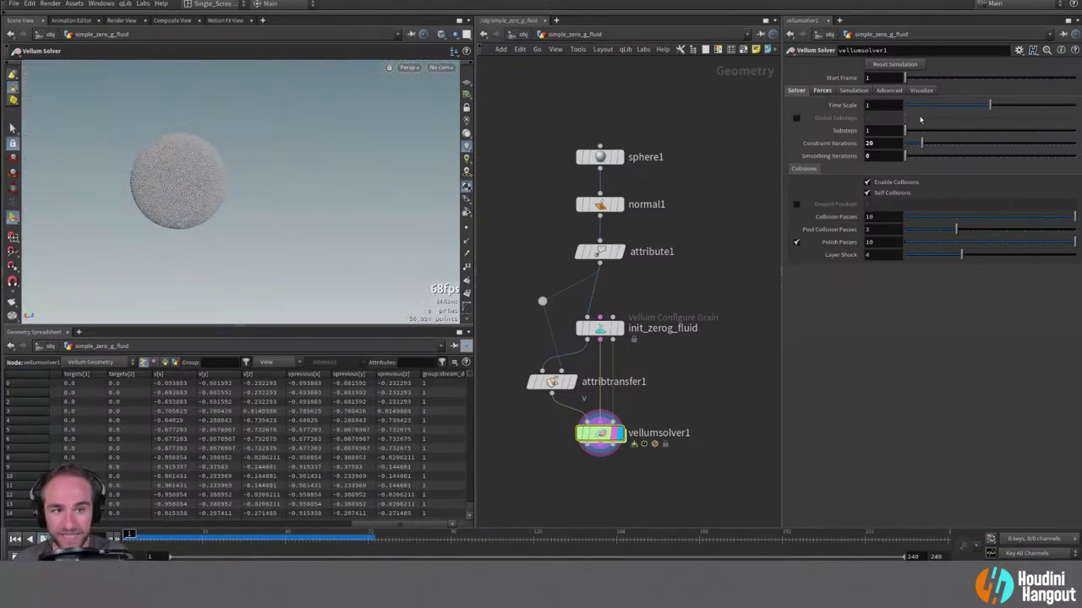
pyautogui.press('Up')
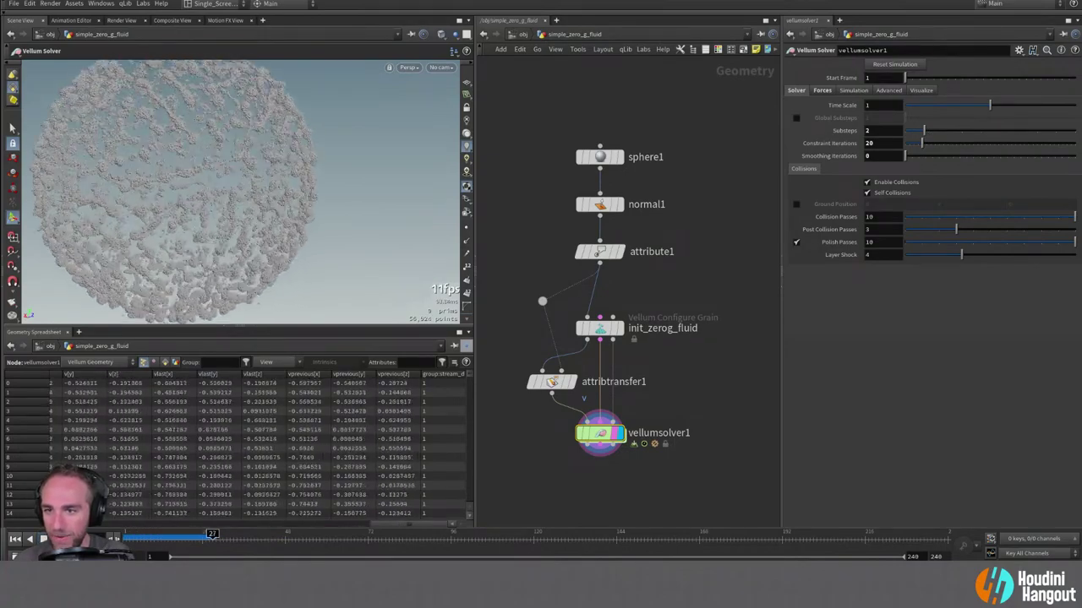
pyautogui.hotkey('ctrl', 'Up')
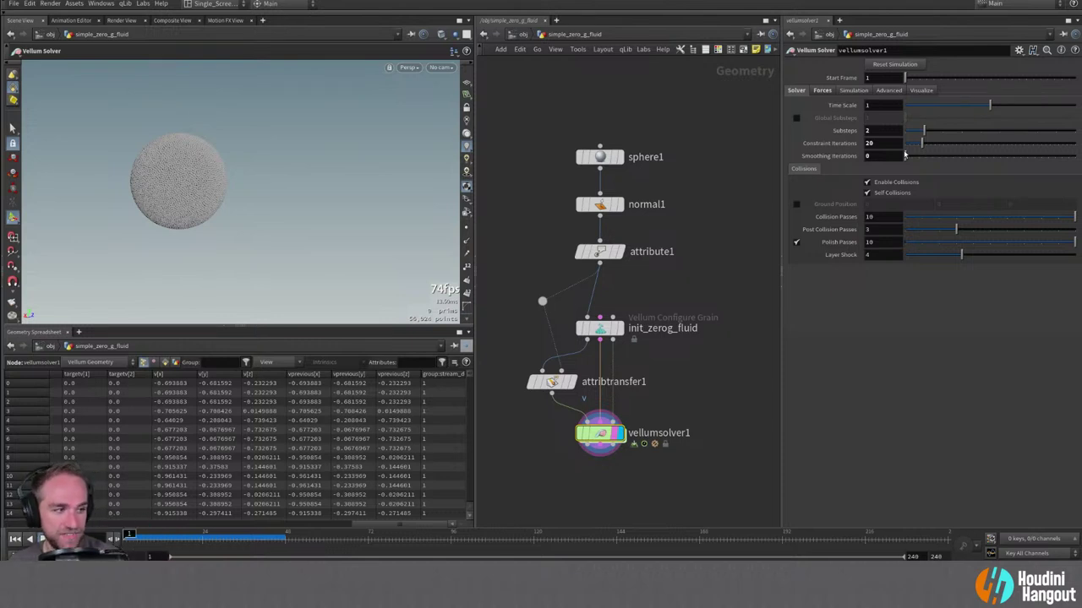
pyautogui.click(1070, 132)
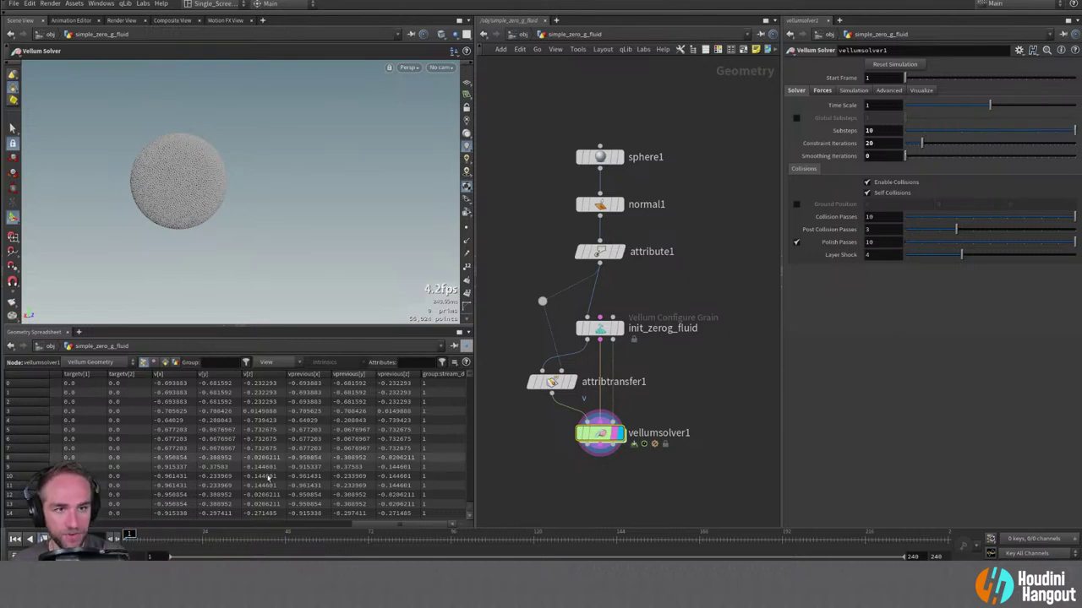
pyautogui.moveTo(128, 534); pyautogui.dragTo(170, 536)
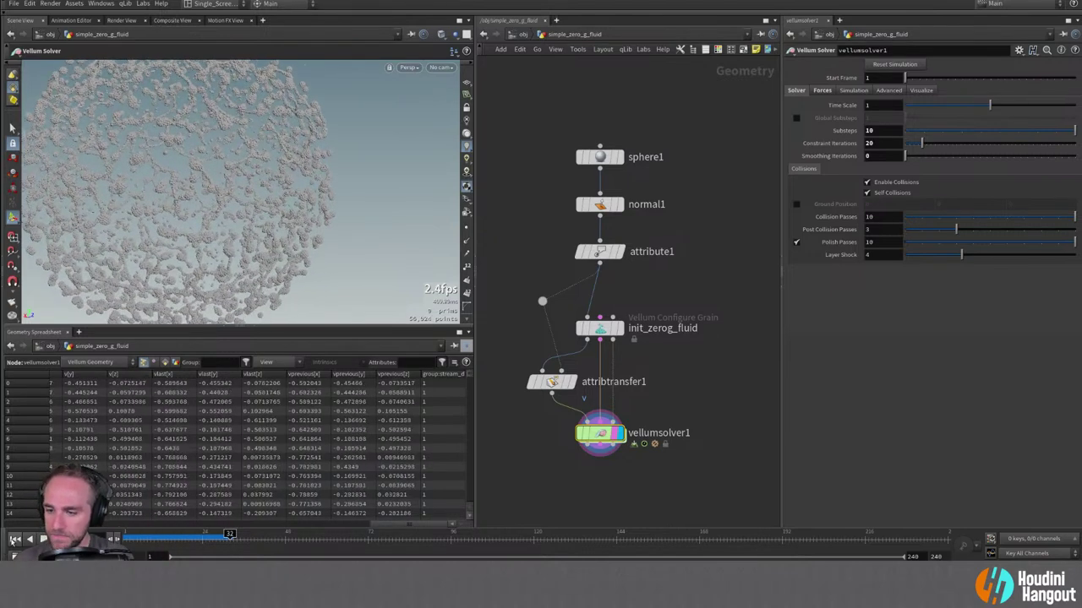
pyautogui.hotkey('ctrl', 'Up')
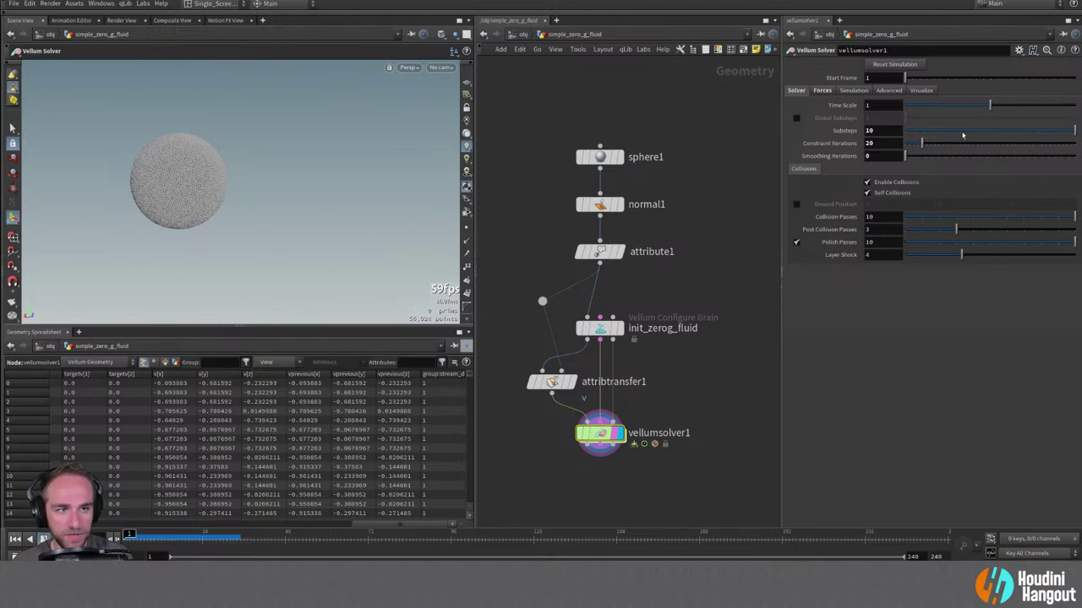
# Set Substeps back to 5, replay the simulation and rewind to frame 1.
pyautogui.moveTo(962, 132); pyautogui.dragTo(972, 131)
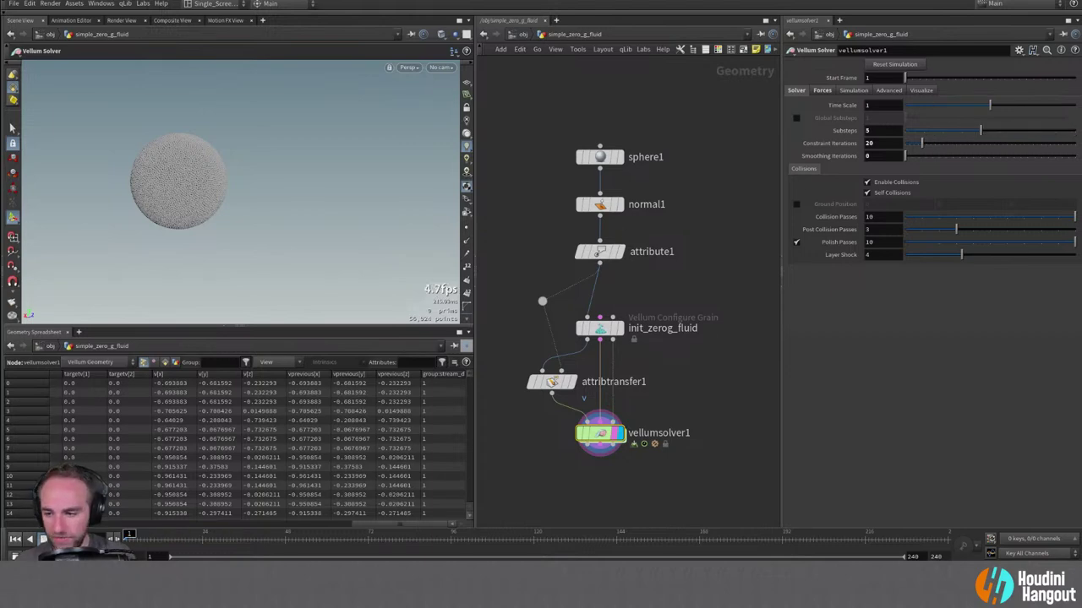
pyautogui.press('Up')
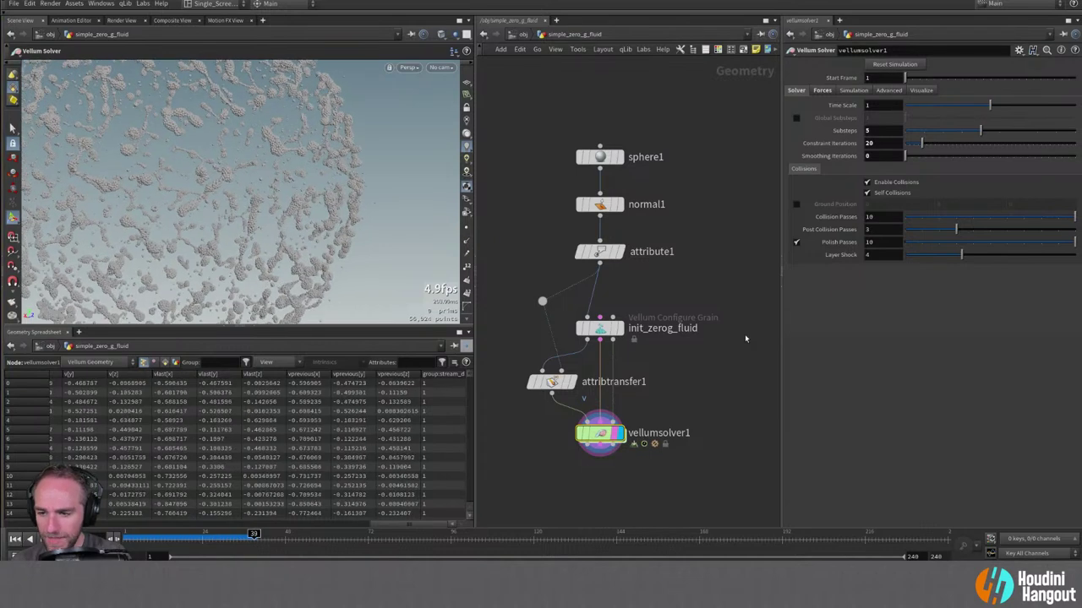
pyautogui.hotkey('ctrl', 'Up')
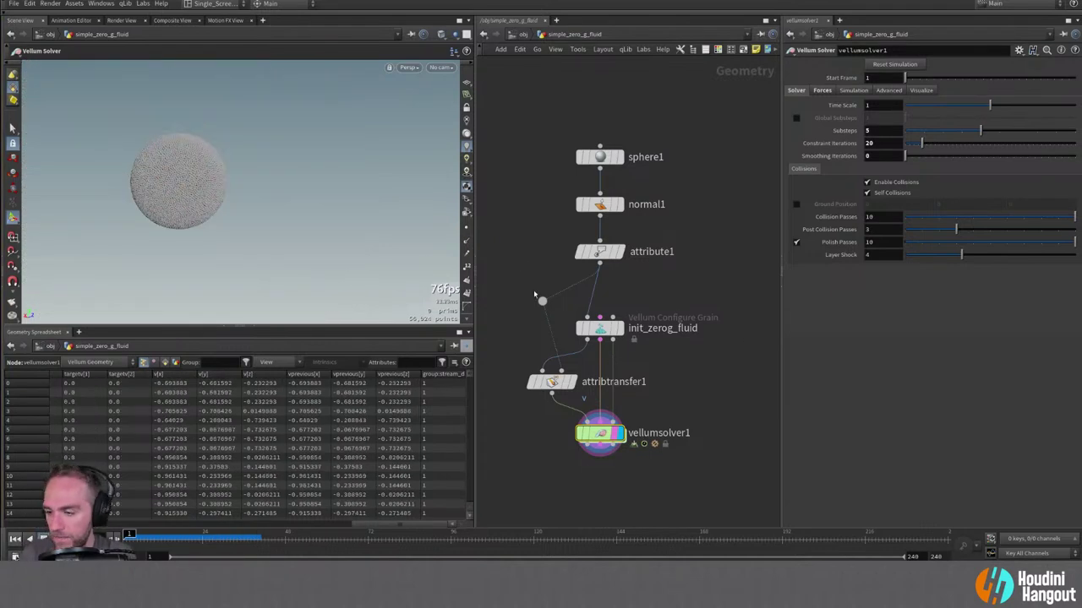
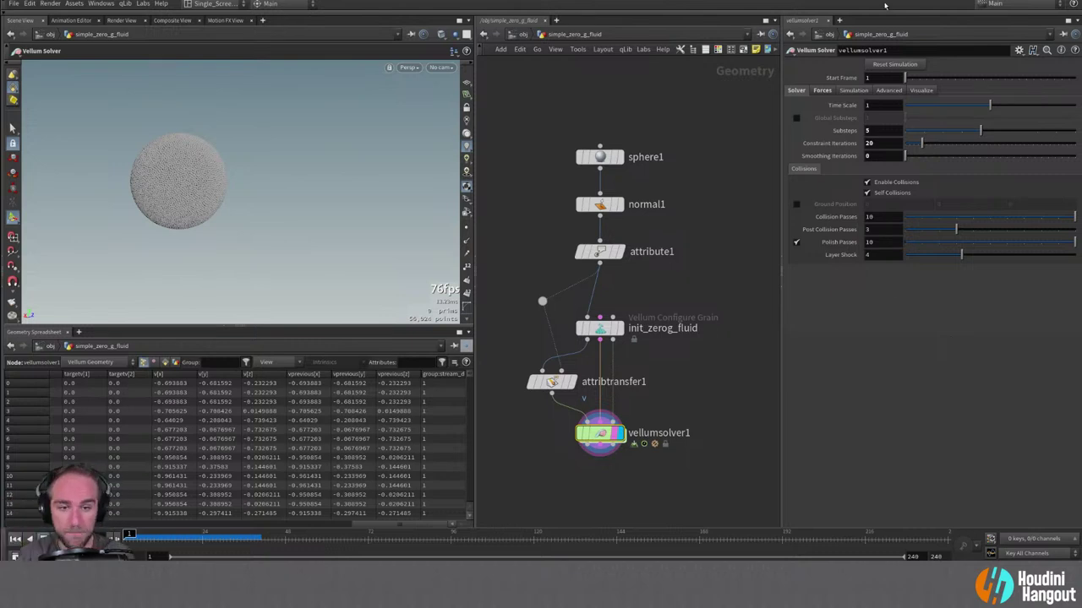
# Display attribute1's sphere output, move vellumsolver1 lower and tidy attribtransfer1's position.
pyautogui.click(619, 205)
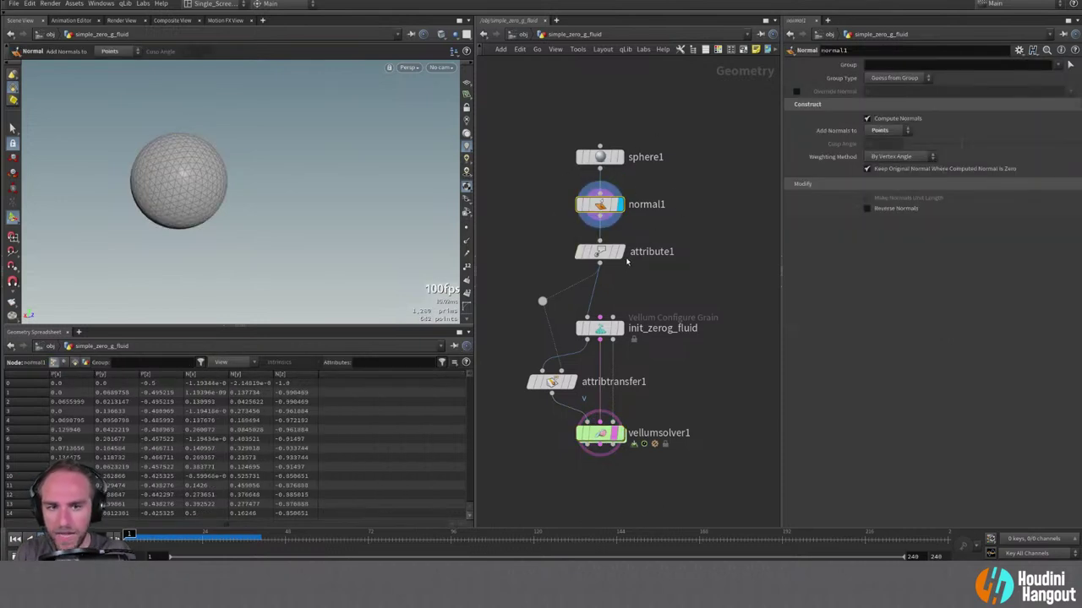
pyautogui.click(619, 252)
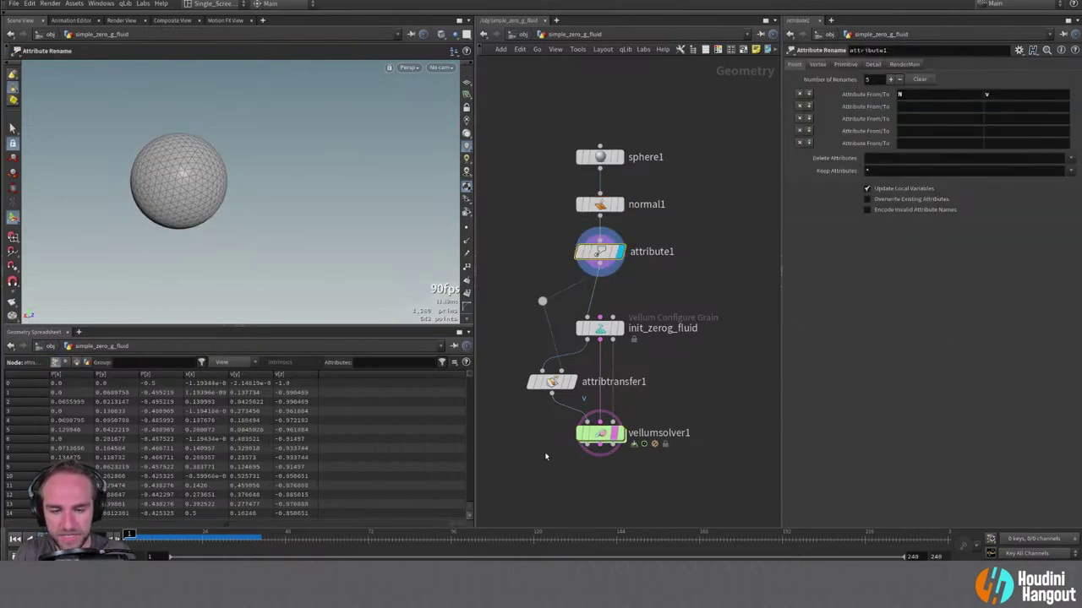
pyautogui.moveTo(596, 435); pyautogui.dragTo(600, 476)
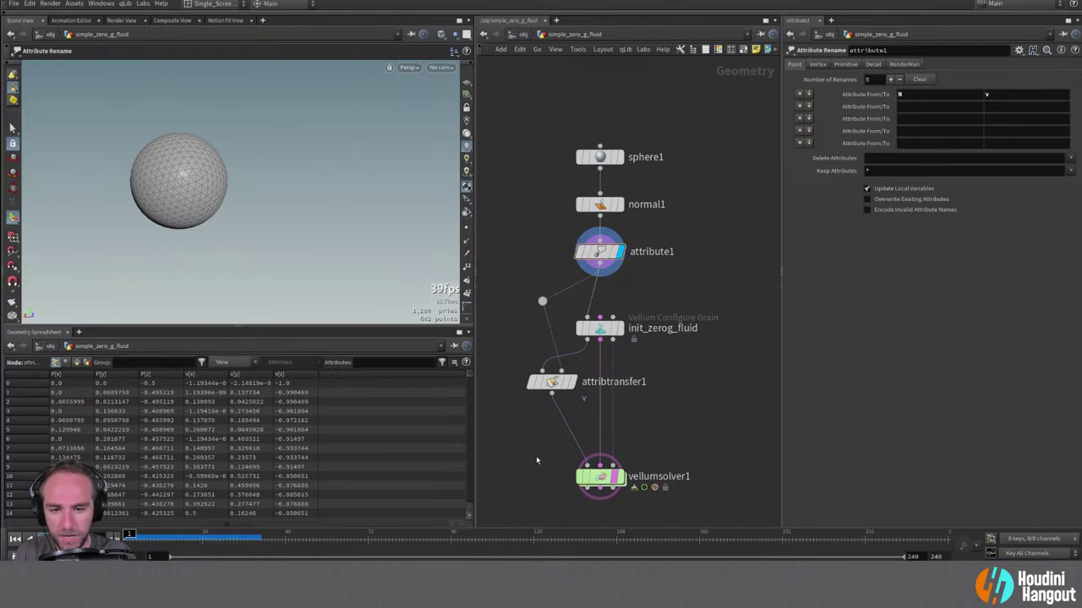
pyautogui.moveTo(552, 382)
pyautogui.mouseDown()
pyautogui.moveTo(550, 364)
pyautogui.moveTo(543, 379)
pyautogui.mouseUp()
pyautogui.moveTo(543, 380); pyautogui.dragTo(561, 356, button='middle')
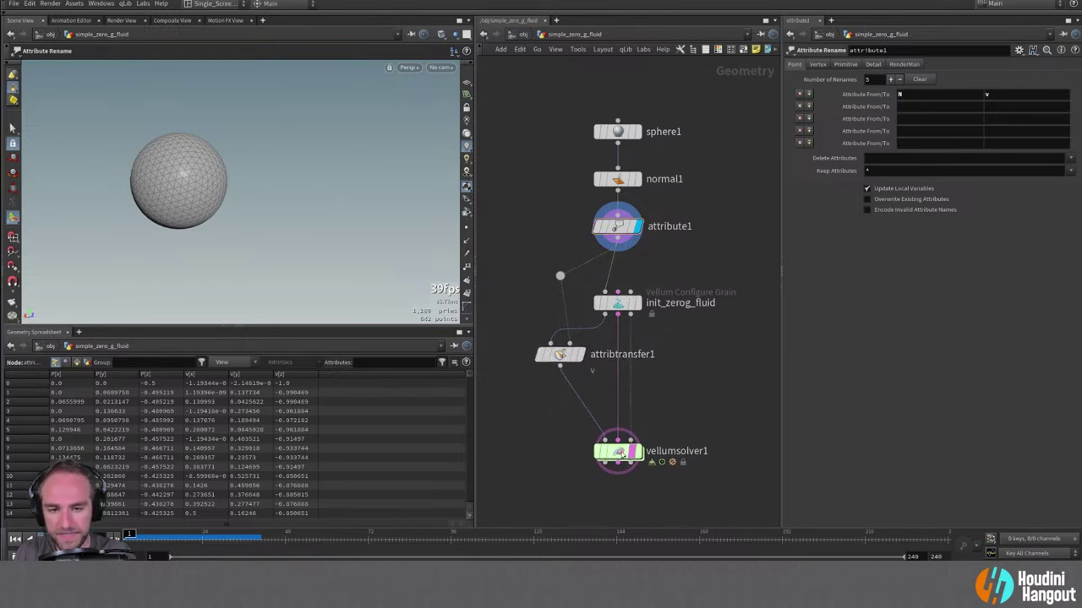
pyautogui.moveTo(620, 454); pyautogui.dragTo(619, 474)
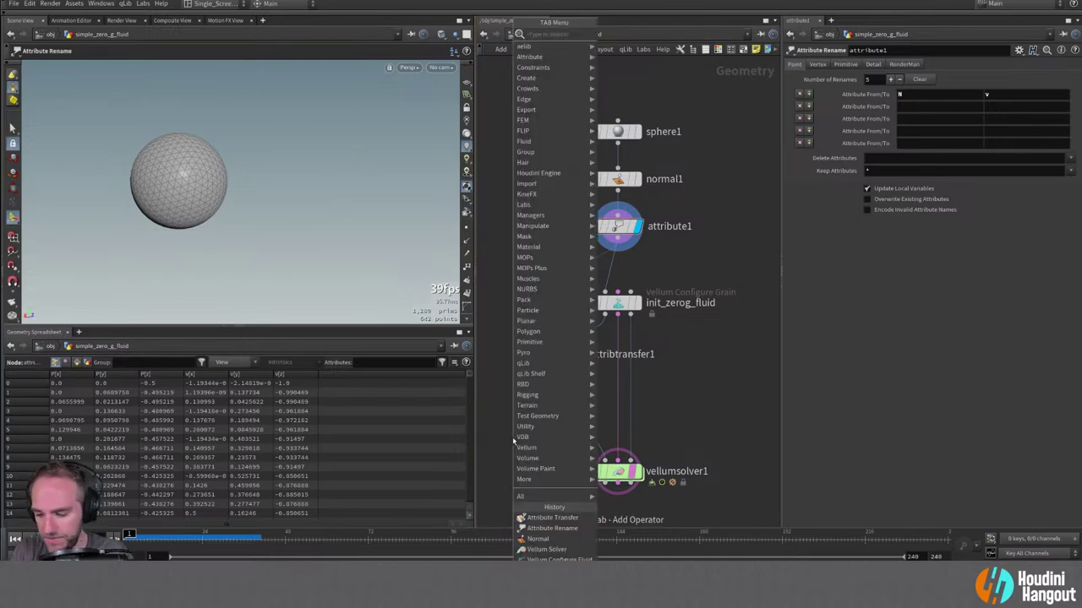
# Insert an Attribute Adjust Vector node on the wire into vellumsolver1 and display it.
pyautogui.press('Tab')
pyautogui.write('adjust')
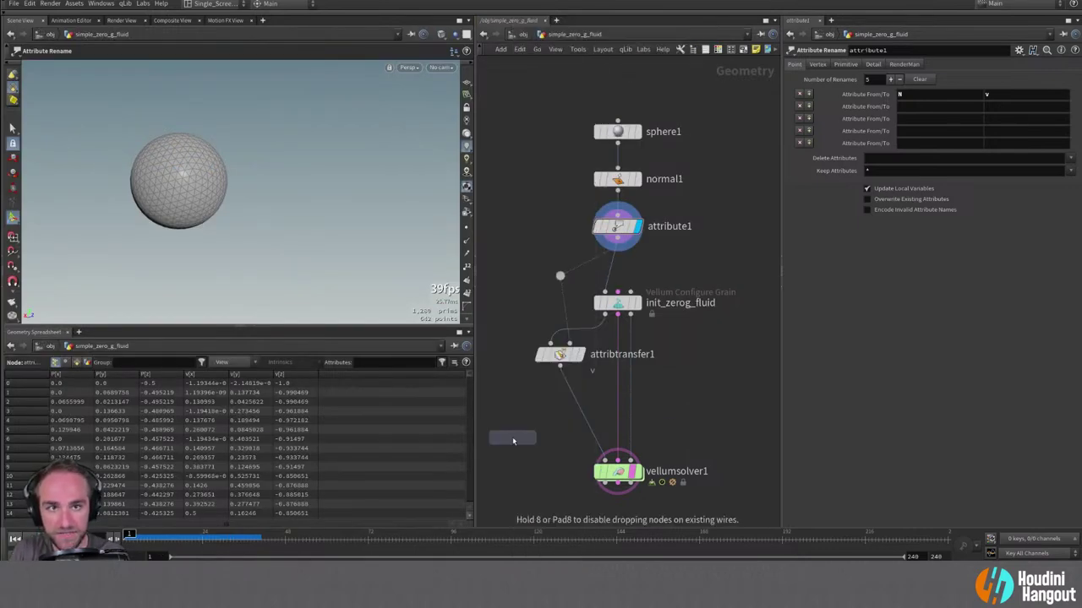
pyautogui.press('Return')
pyautogui.click(577, 397)
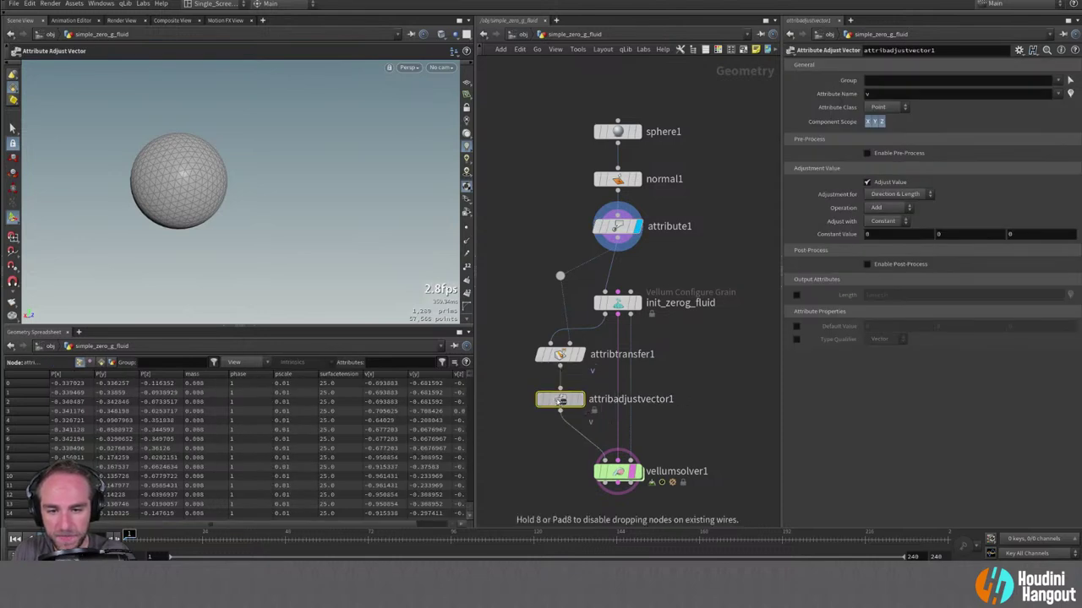
pyautogui.press('r')
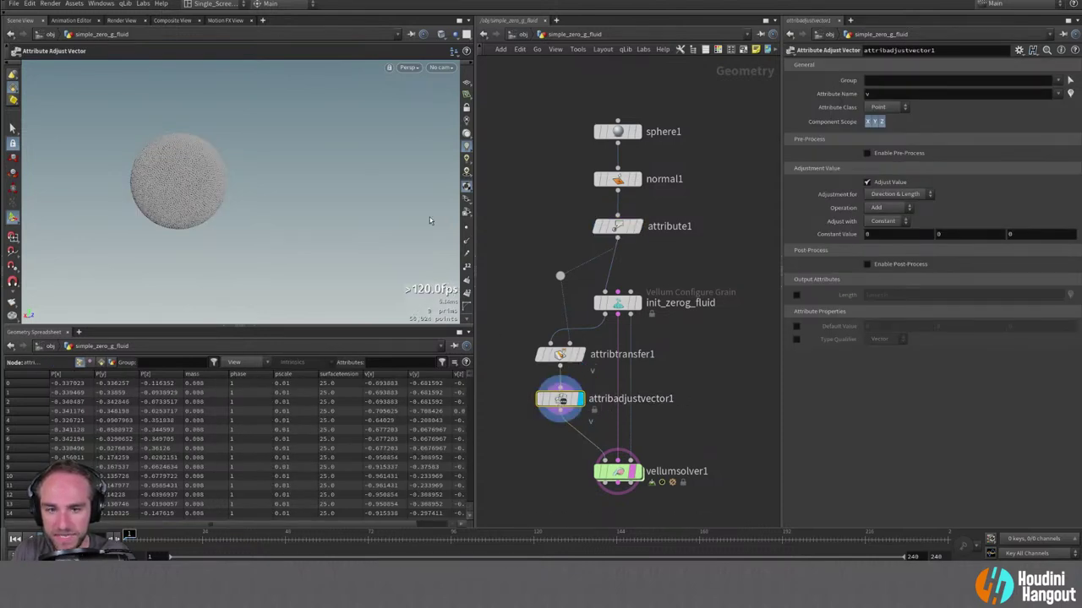
# Frame the particle sphere and show its velocities as lines.
pyautogui.press('Escape')
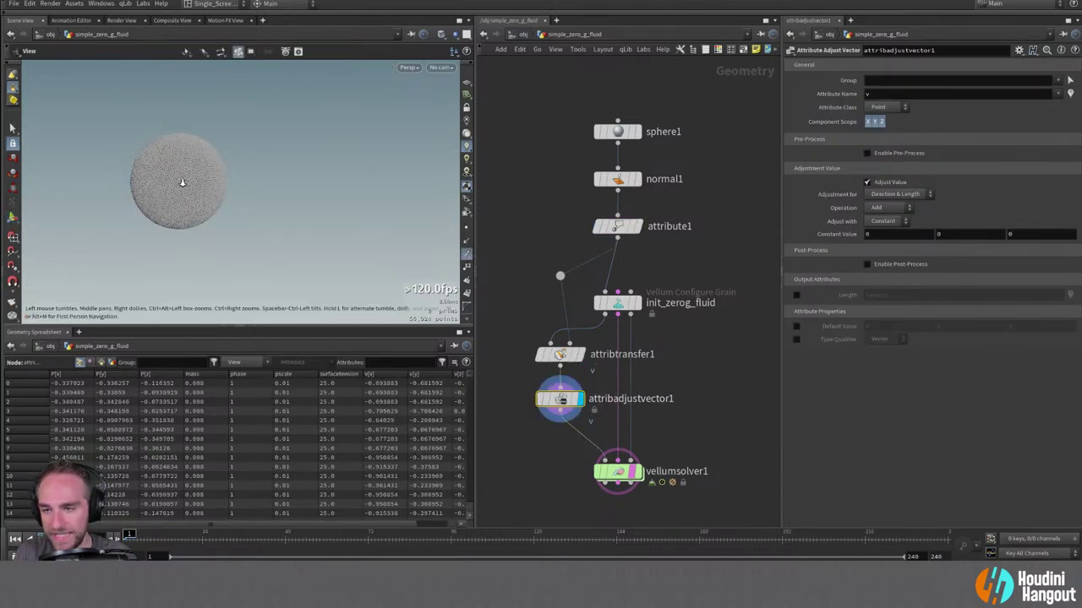
pyautogui.scroll(5, 181, 181)
pyautogui.scroll(3, 314, 177)
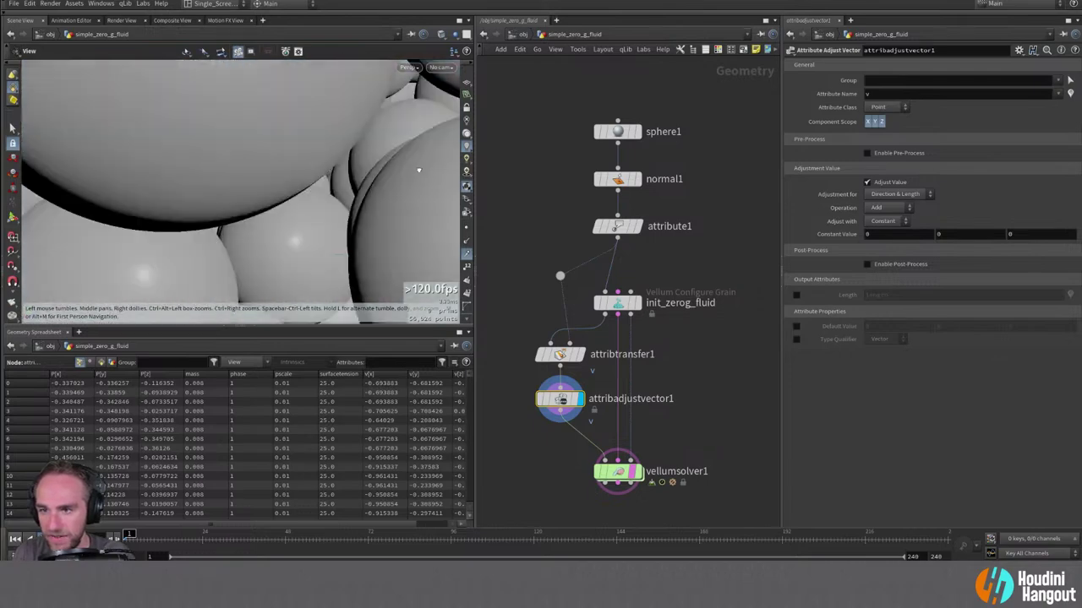
pyautogui.scroll(-8, 167, 227)
pyautogui.moveTo(167, 227); pyautogui.dragTo(163, 184, button='middle')
pyautogui.press('Return')
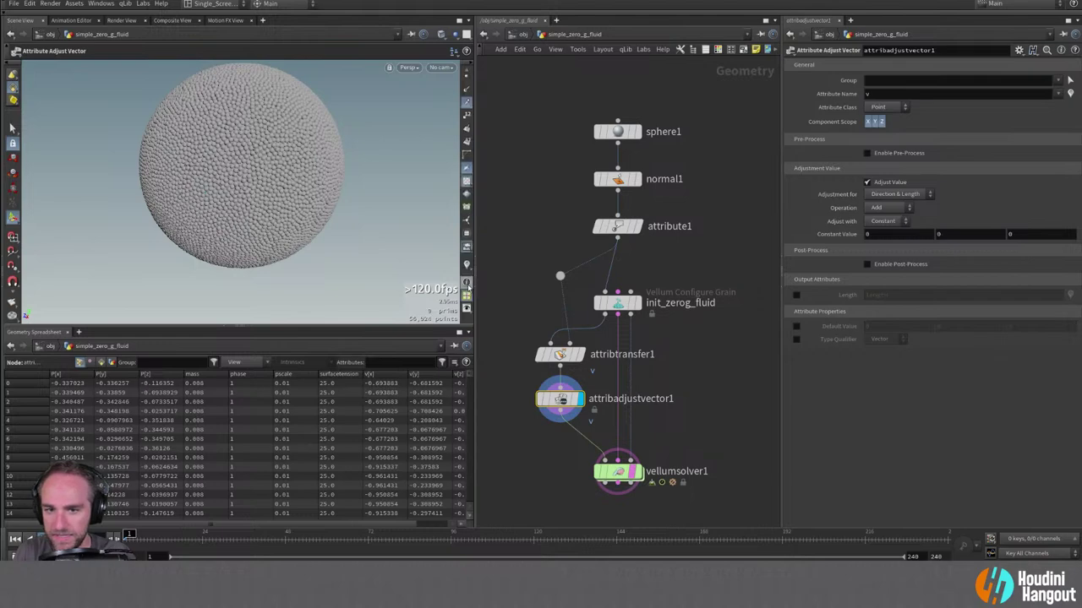
pyautogui.click(466, 267)
# Toggle the velocity-line visualizer on and off, ending with plain grey spheres.
pyautogui.press('Escape')
pyautogui.scroll(6, 314, 174)
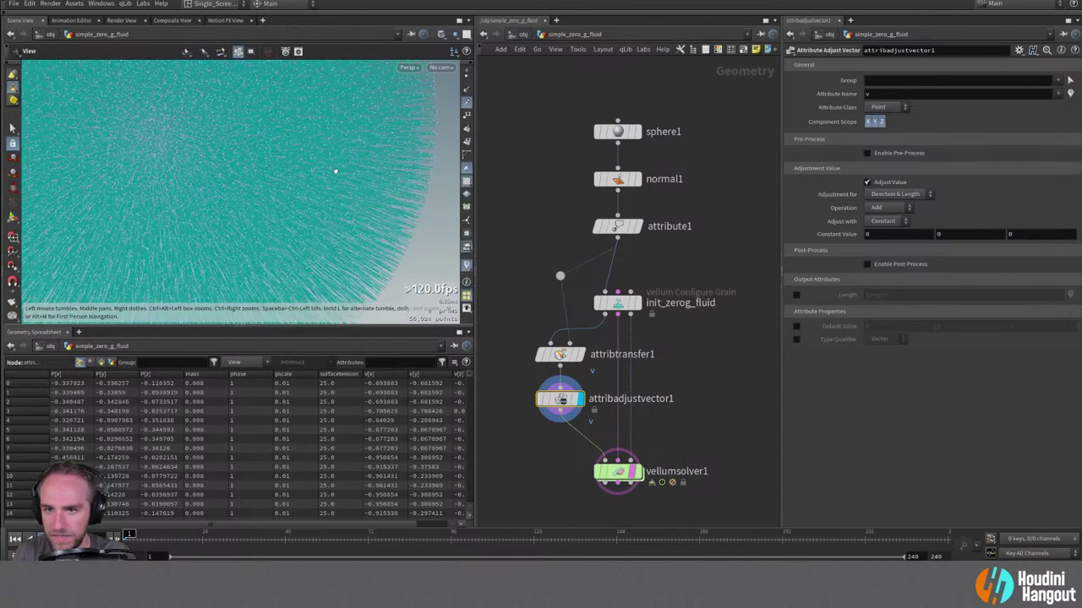
pyautogui.press('Return')
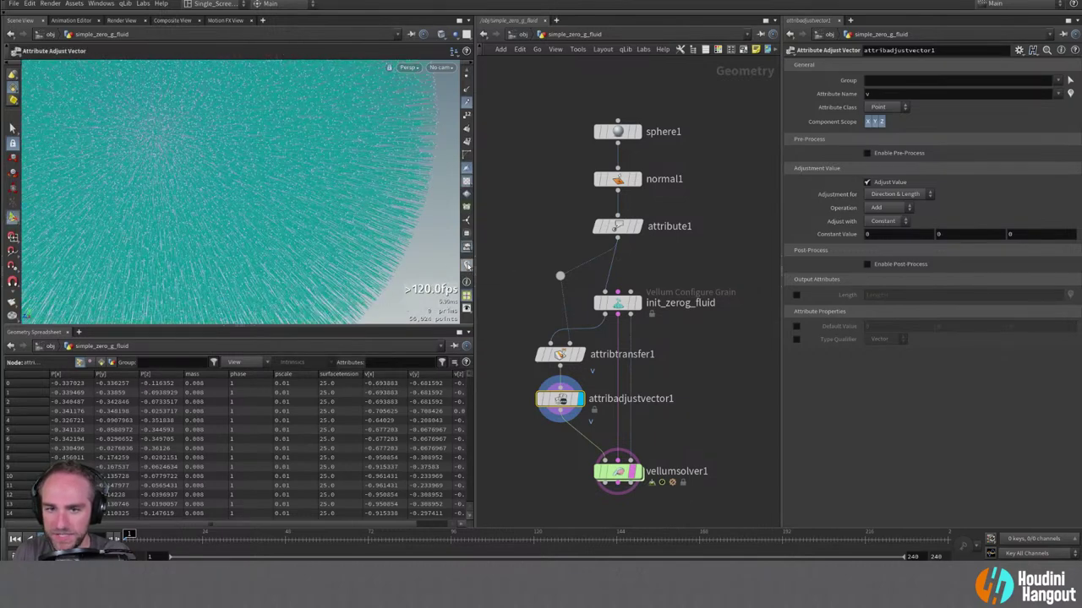
pyautogui.click(466, 267)
pyautogui.click(466, 267)
pyautogui.rightClick(467, 267)
pyautogui.click(466, 267)
pyautogui.click(466, 267)
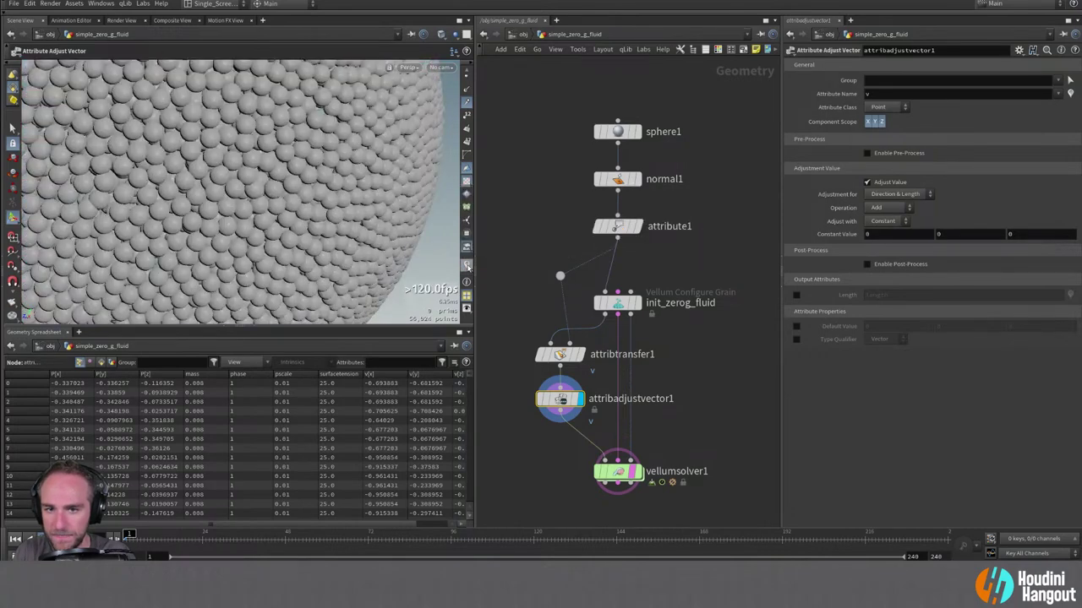
pyautogui.click(467, 267)
pyautogui.click(467, 267)
pyautogui.click(466, 267)
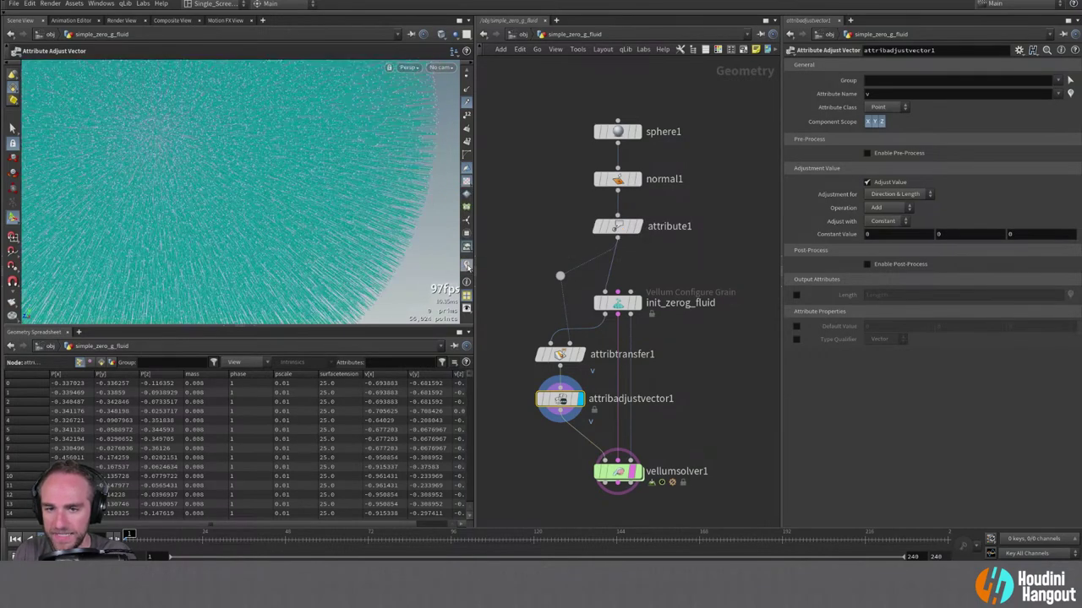
pyautogui.click(466, 267)
# Check attribadjustvector1's node information, then zoom to a close-up of the sphere's edge.
pyautogui.rightClick(556, 406)
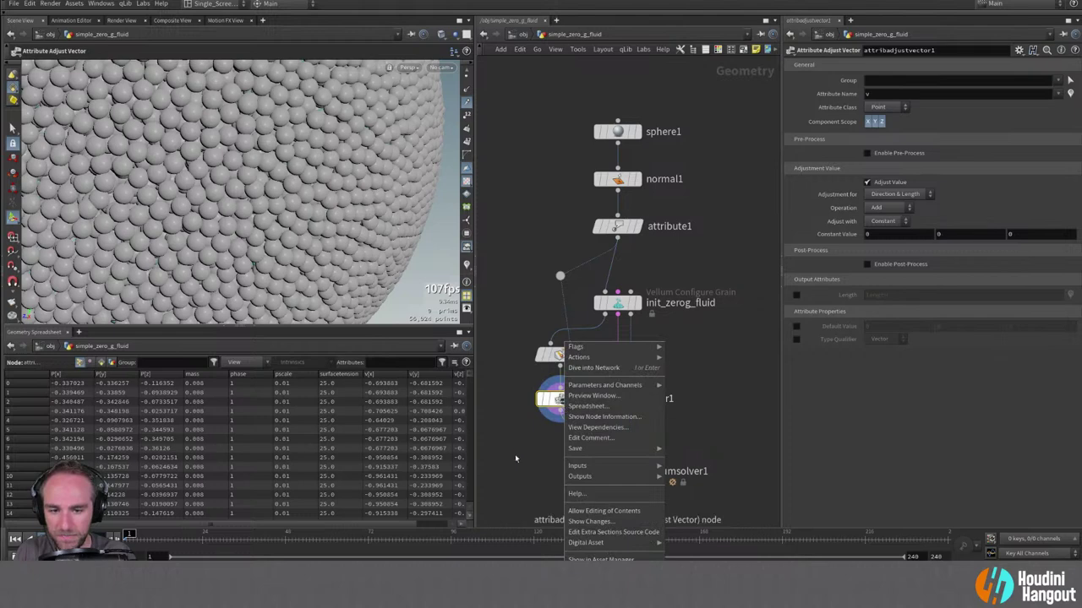
pyautogui.press('Escape')
pyautogui.click(525, 399)
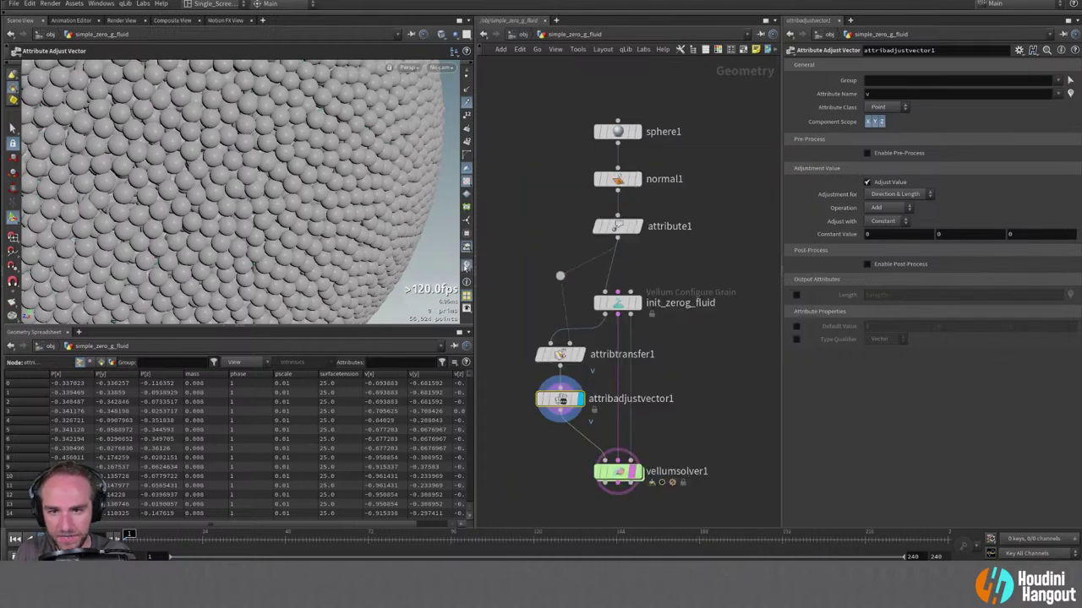
pyautogui.press('Escape')
pyautogui.scroll(-10, 332, 221)
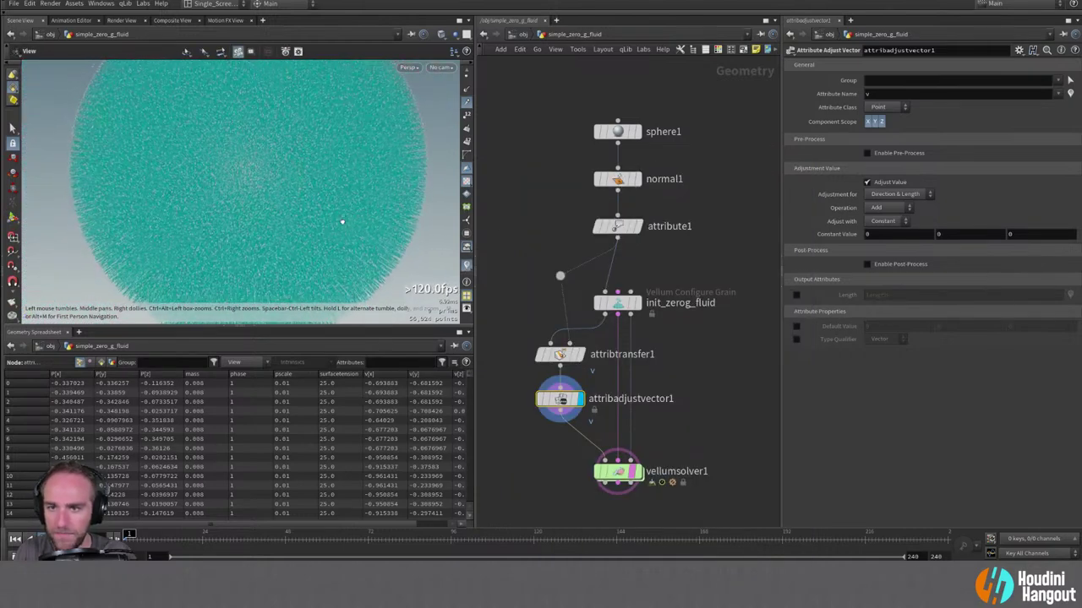
pyautogui.moveTo(343, 221); pyautogui.dragTo(291, 199)
pyautogui.press('Return')
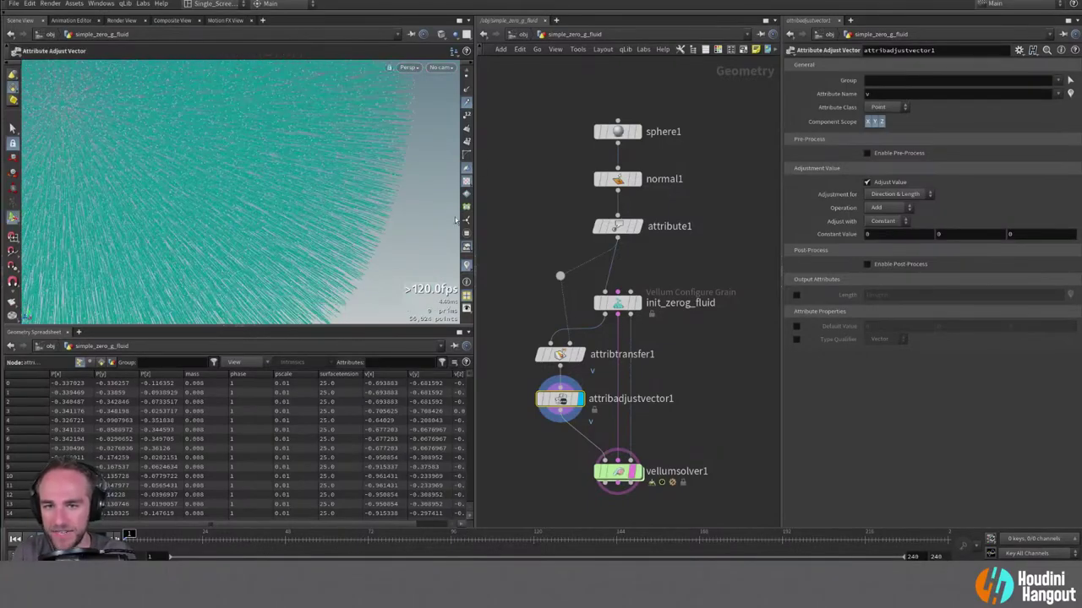
# Turn velocity lines back on, orbit the particle streaks, and open viewport Display Options.
pyautogui.click(467, 144)
pyautogui.scroll(-10, 285, 174)
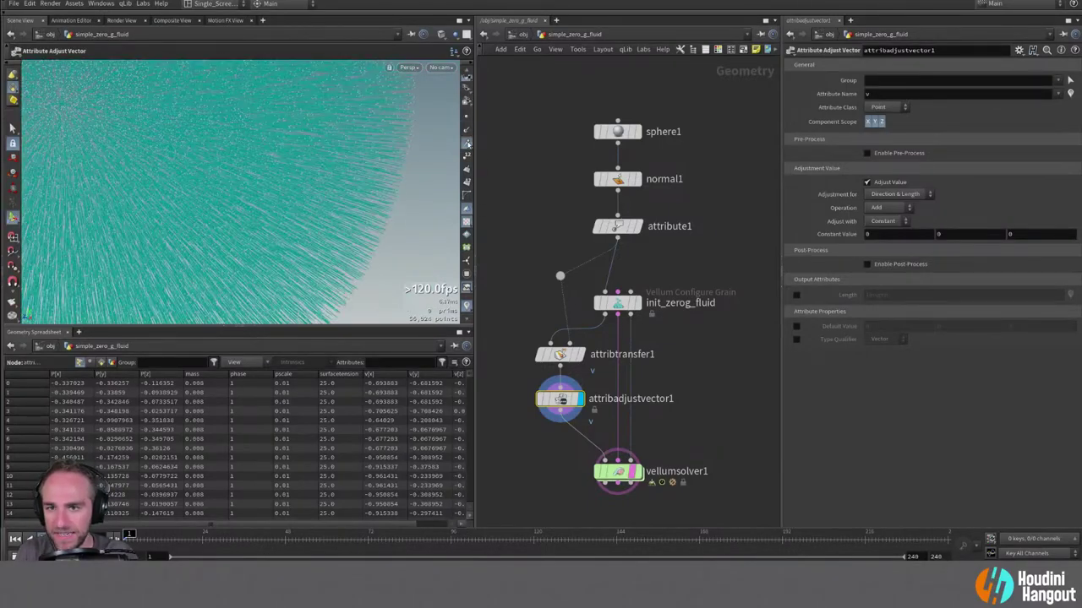
pyautogui.moveTo(286, 176)
pyautogui.mouseDown()
pyautogui.moveTo(316, 186)
pyautogui.moveTo(251, 188)
pyautogui.mouseUp()
pyautogui.scroll(5, 370, 160)
pyautogui.moveTo(387, 162)
pyautogui.mouseDown()
pyautogui.moveTo(314, 186)
pyautogui.moveTo(374, 189)
pyautogui.moveTo(317, 184)
pyautogui.moveTo(355, 189)
pyautogui.moveTo(346, 193)
pyautogui.mouseUp()
pyautogui.press('Return')
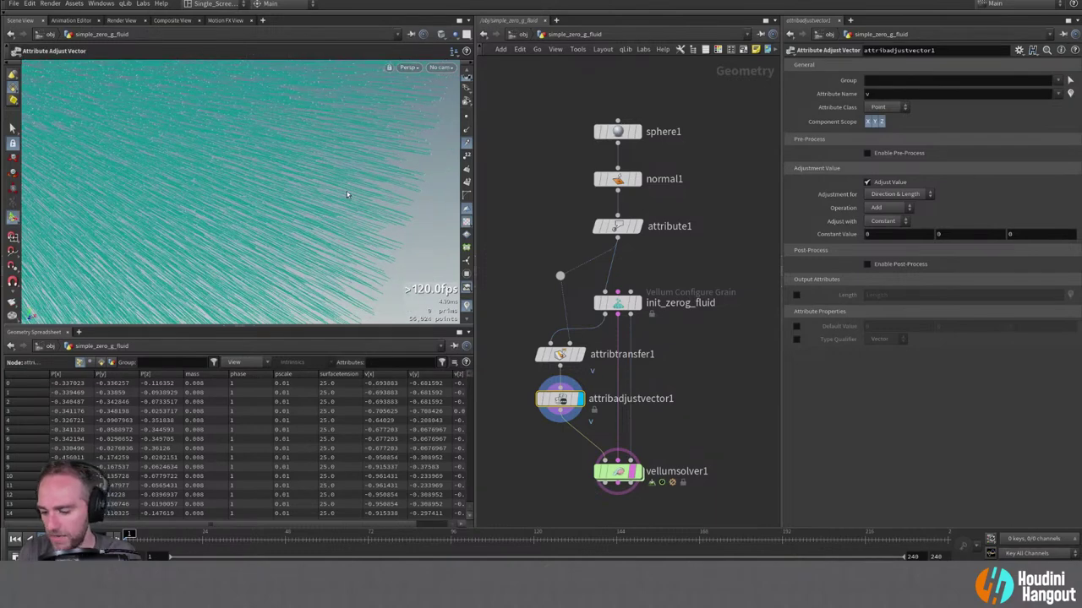
pyautogui.press('d')
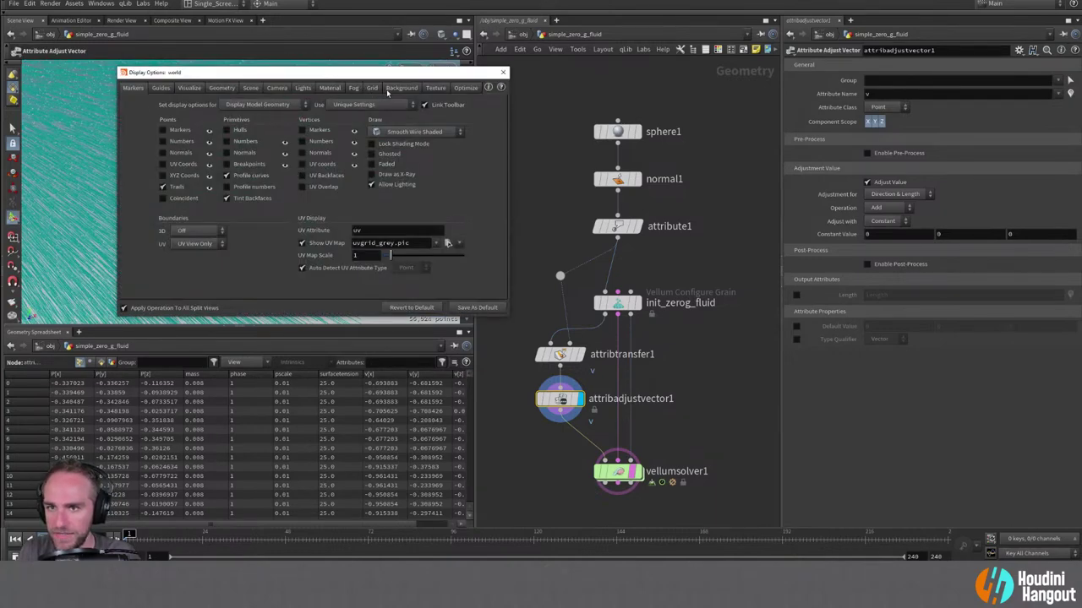
pyautogui.click(389, 89)
pyautogui.click(201, 104)
pyautogui.click(196, 135)
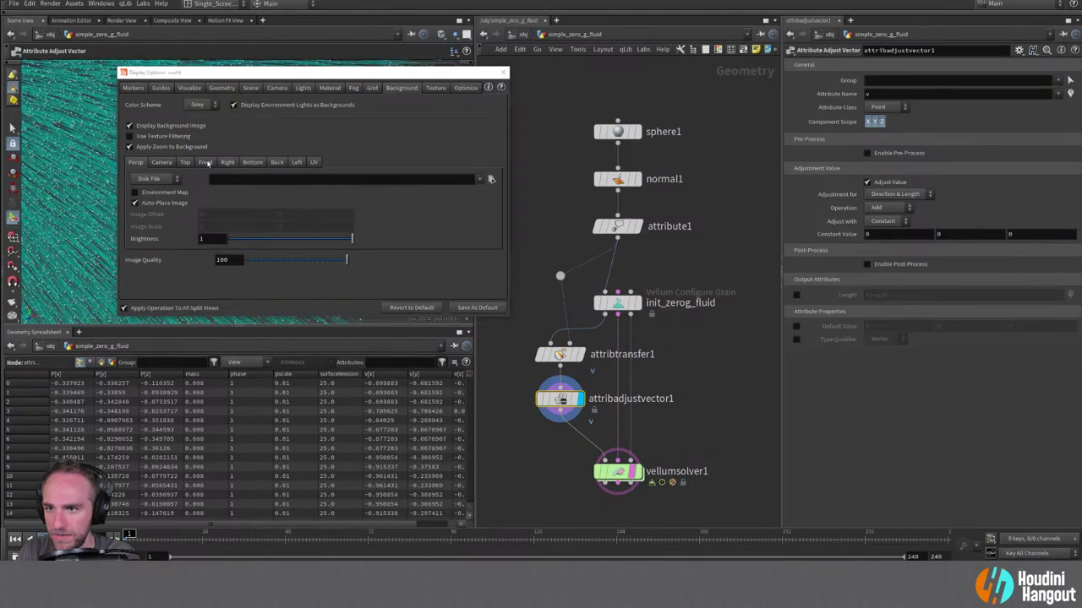
pyautogui.click(504, 73)
pyautogui.press('Escape')
pyautogui.moveTo(367, 191)
pyautogui.mouseDown()
pyautogui.moveTo(379, 198)
pyautogui.moveTo(349, 186)
pyautogui.mouseUp()
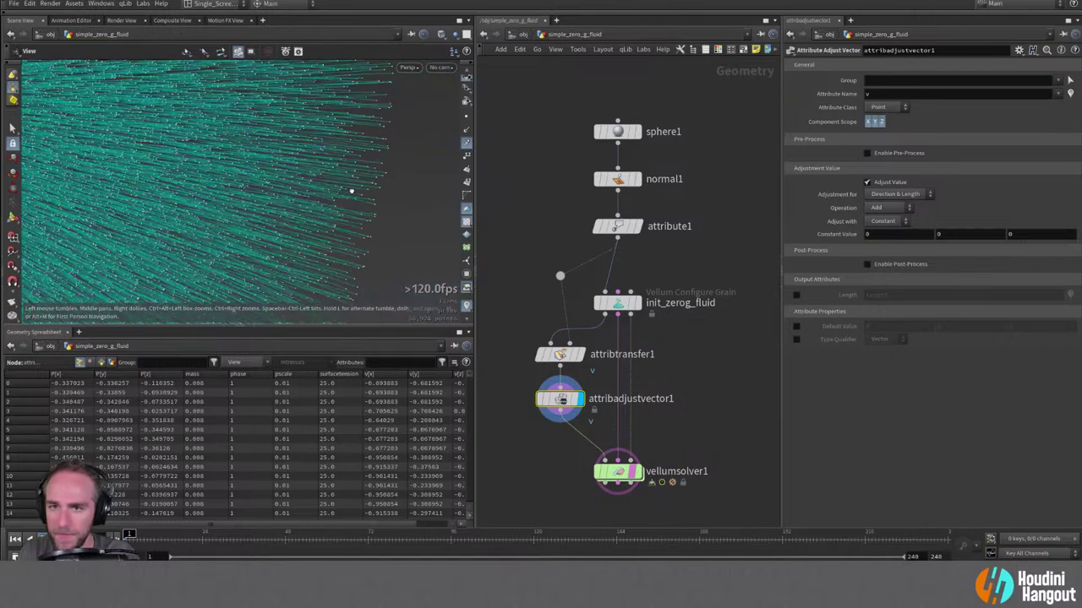
pyautogui.press('Return')
pyautogui.click(878, 207)
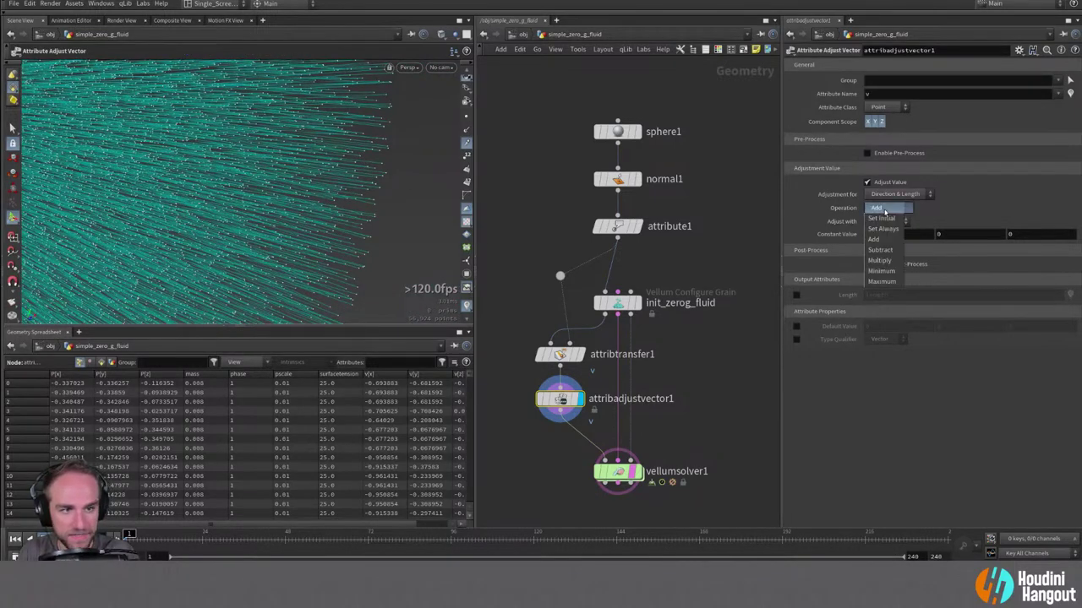
pyautogui.click(871, 205)
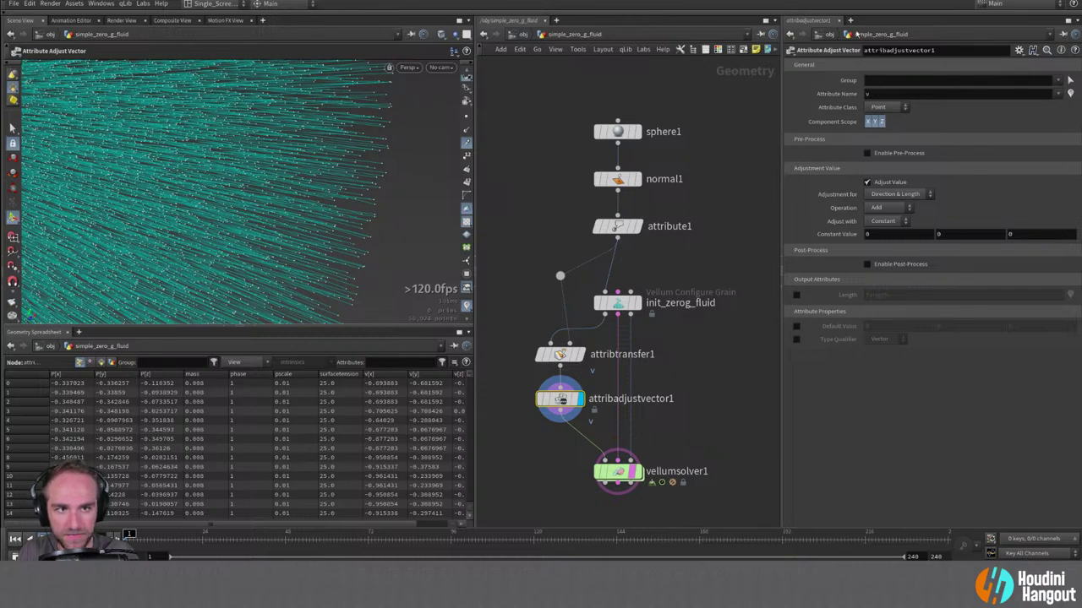
pyautogui.click(889, 208)
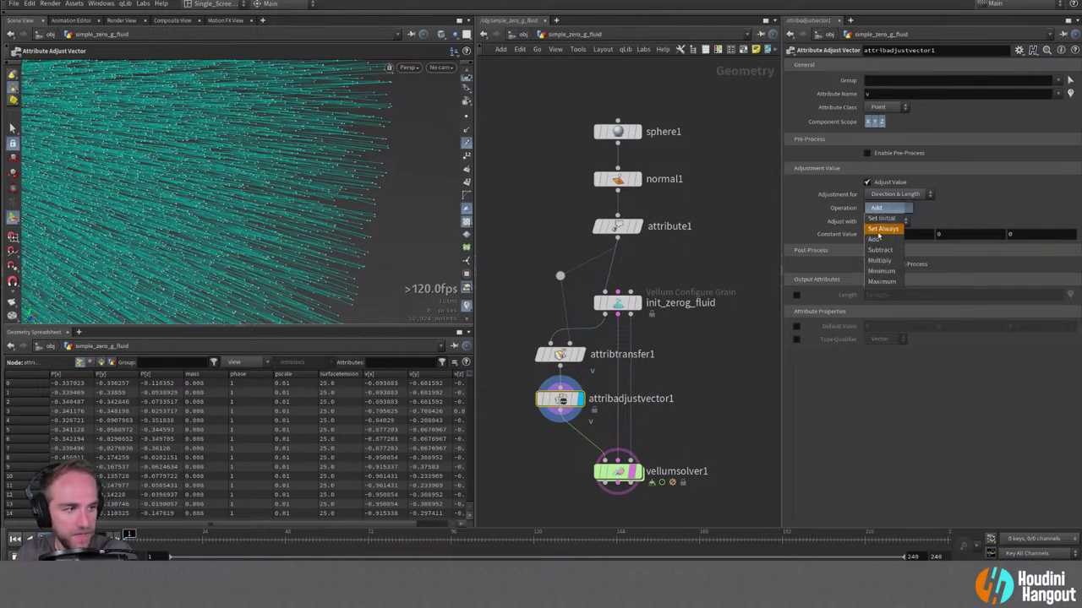
pyautogui.click(883, 238)
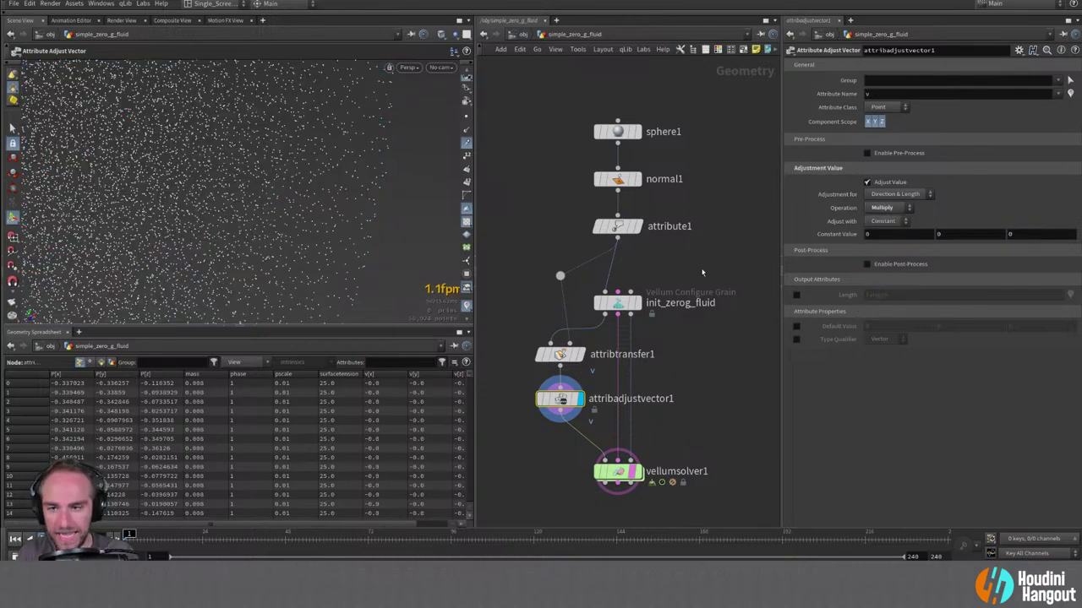
pyautogui.click(889, 223)
pyautogui.click(936, 230)
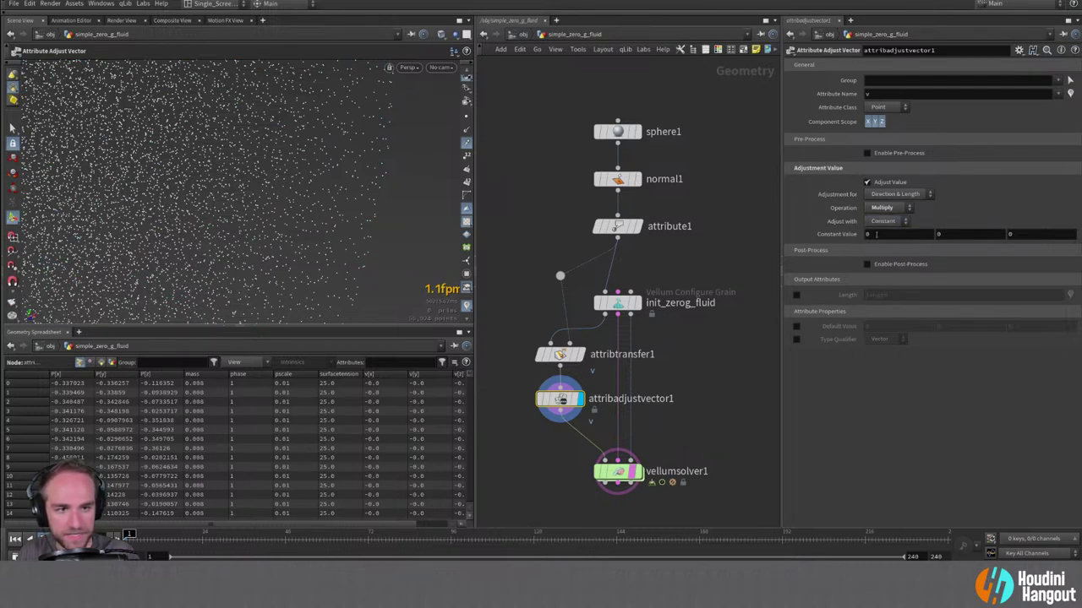
pyautogui.moveTo(875, 235)
pyautogui.mouseDown(button='middle')
pyautogui.moveTo(906, 234)
pyautogui.moveTo(846, 234)
pyautogui.moveTo(877, 235)
pyautogui.moveTo(867, 234)
pyautogui.mouseUp(button='middle')
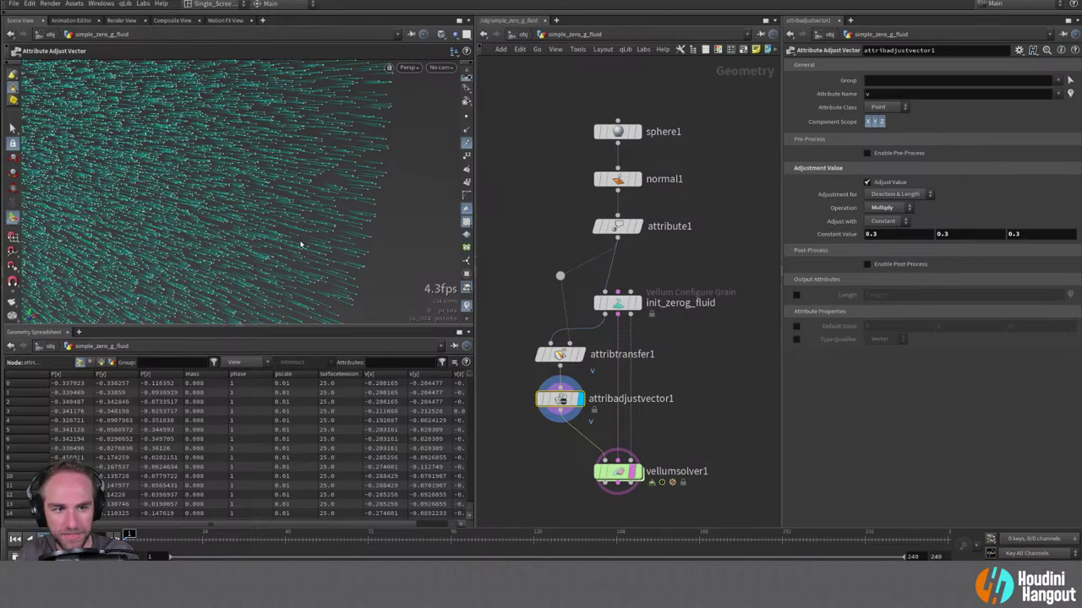
pyautogui.press('space')
pyautogui.moveTo(301, 244); pyautogui.dragTo(185, 171)
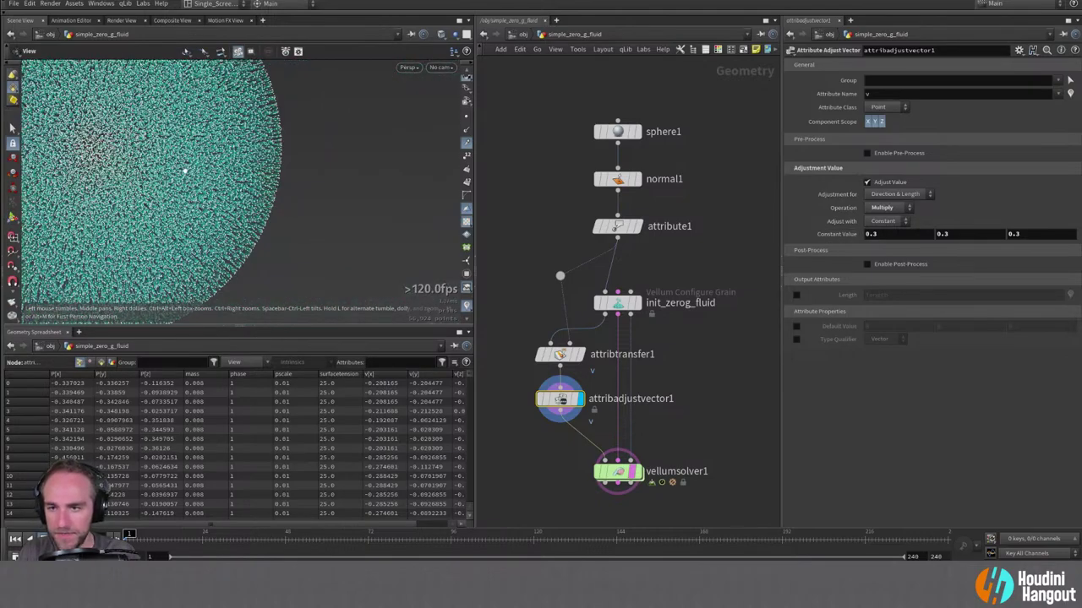
pyautogui.scroll(3, 185, 171)
pyautogui.moveTo(629, 478)
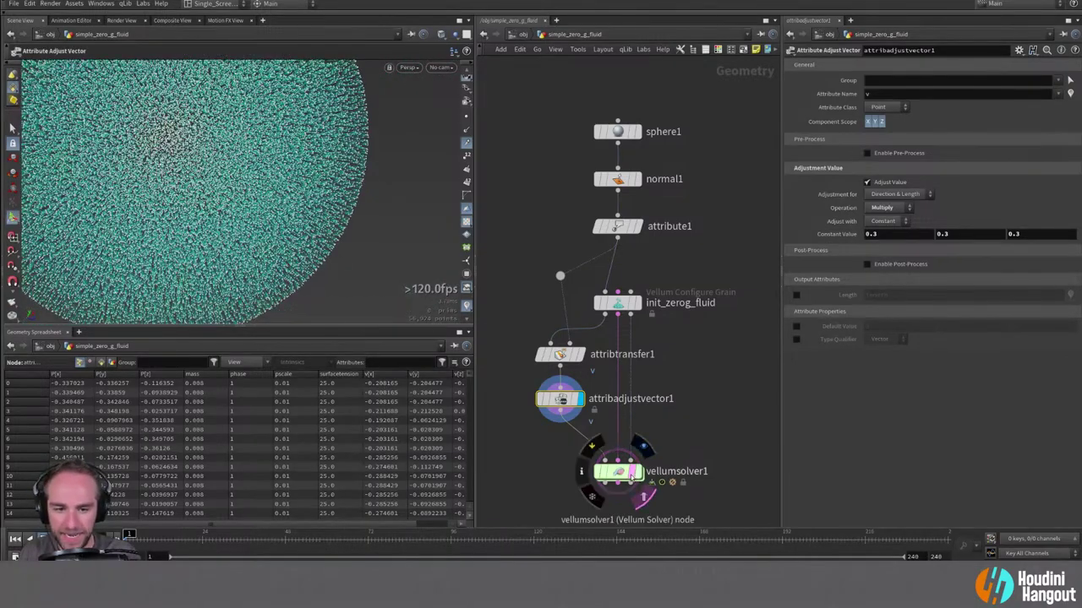
# Display vellumsolver1's result and start playing the simulation.
pyautogui.click(630, 478)
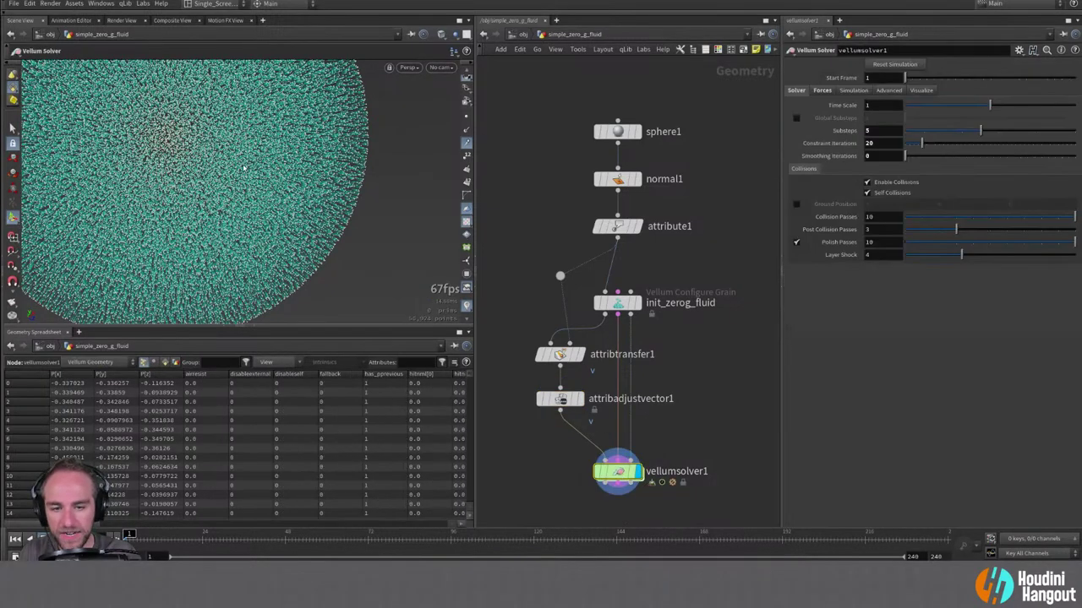
pyautogui.press('Escape')
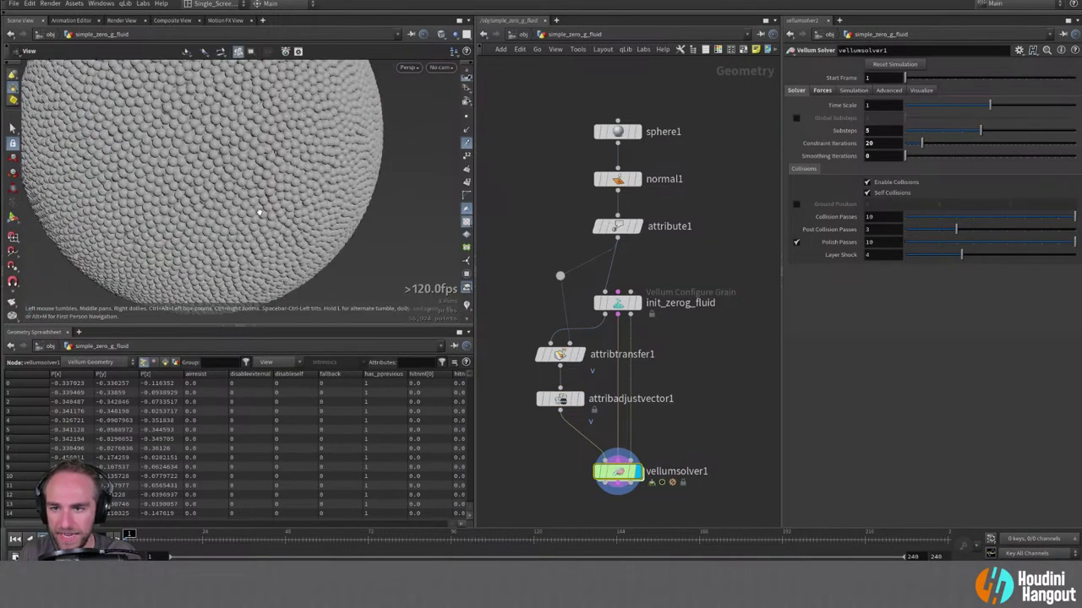
pyautogui.scroll(-3, 259, 212)
pyautogui.press('Return')
pyautogui.press('Up')
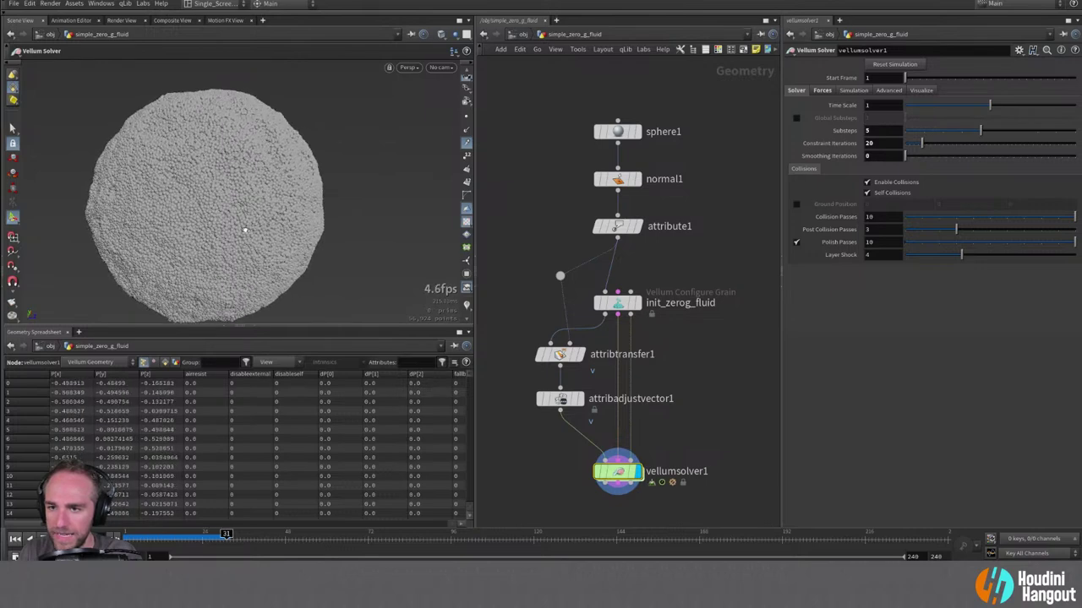
# Tumble around the sphere tearing into strands, then rewind to frame 1.
pyautogui.press('Escape')
pyautogui.moveTo(302, 213); pyautogui.dragTo(174, 207)
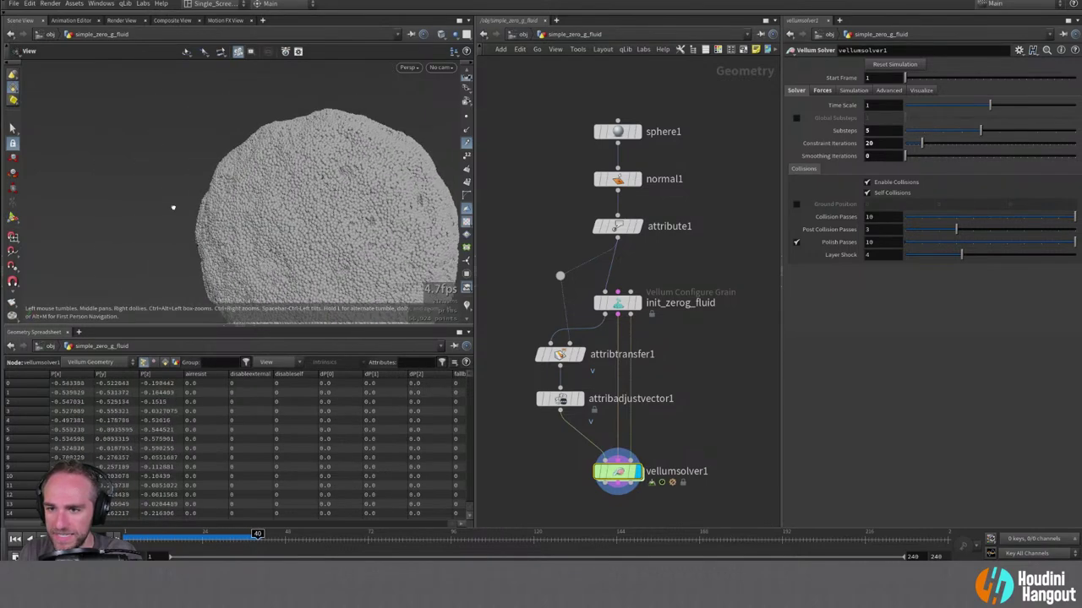
pyautogui.press('Return')
pyautogui.press('Escape')
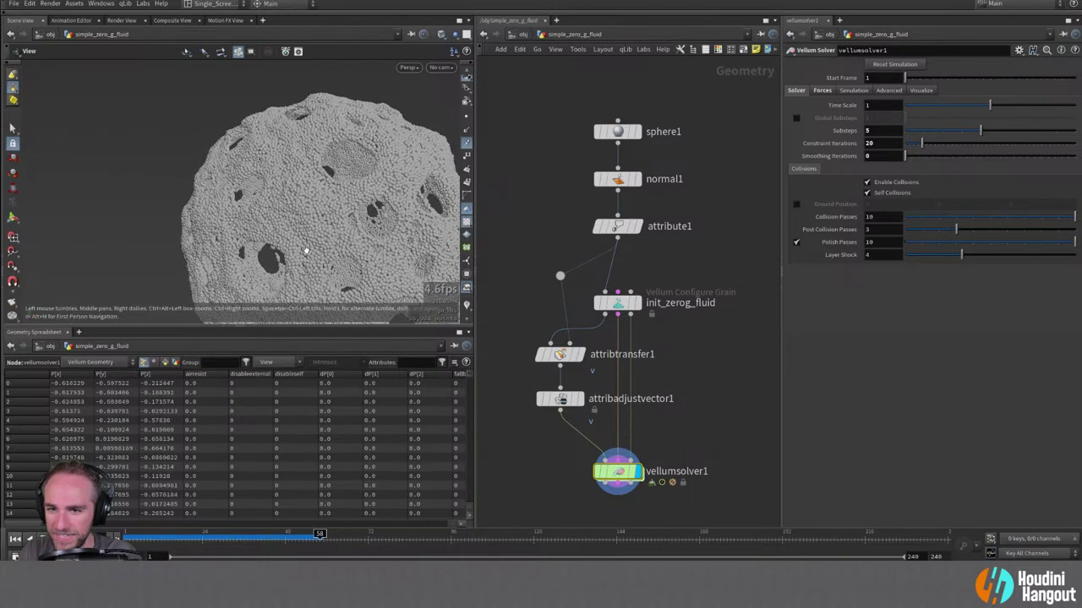
pyautogui.press('Return')
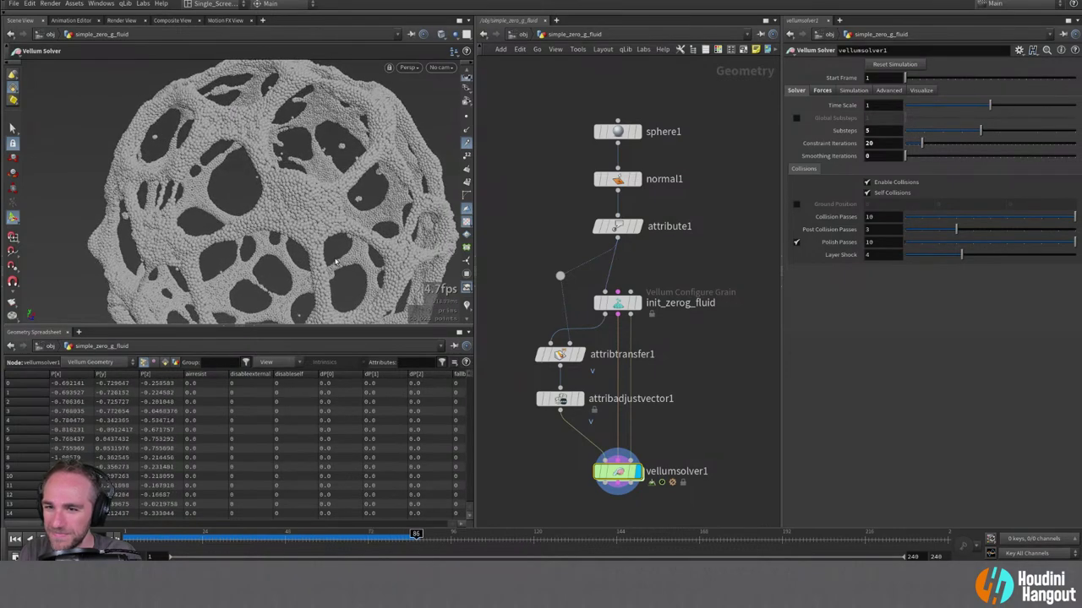
pyautogui.press('Escape')
pyautogui.scroll(-2, 280, 174)
pyautogui.moveTo(279, 173); pyautogui.dragTo(249, 205)
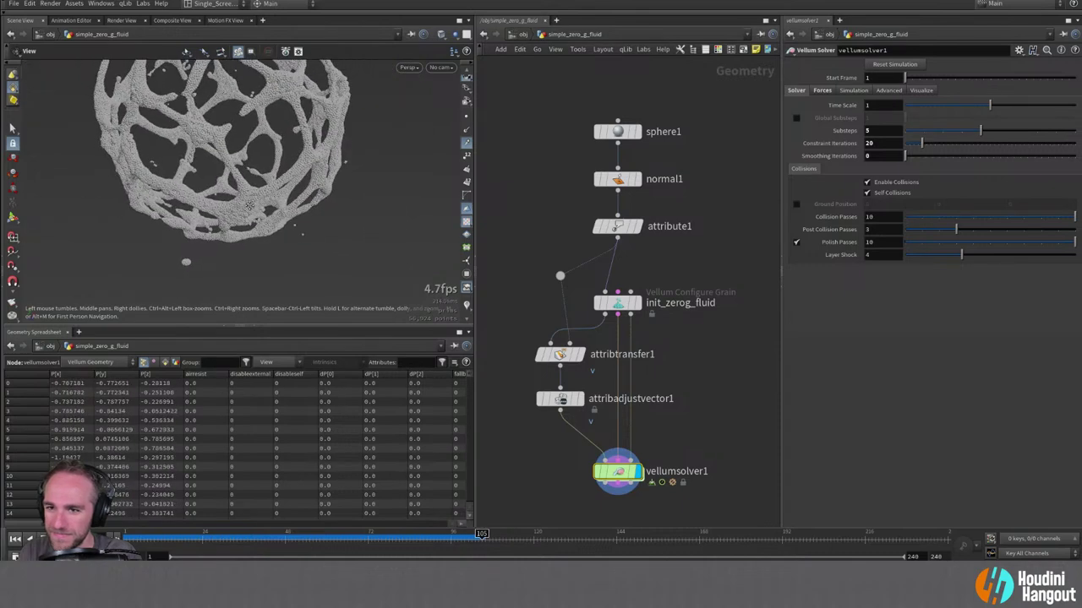
pyautogui.press('Return')
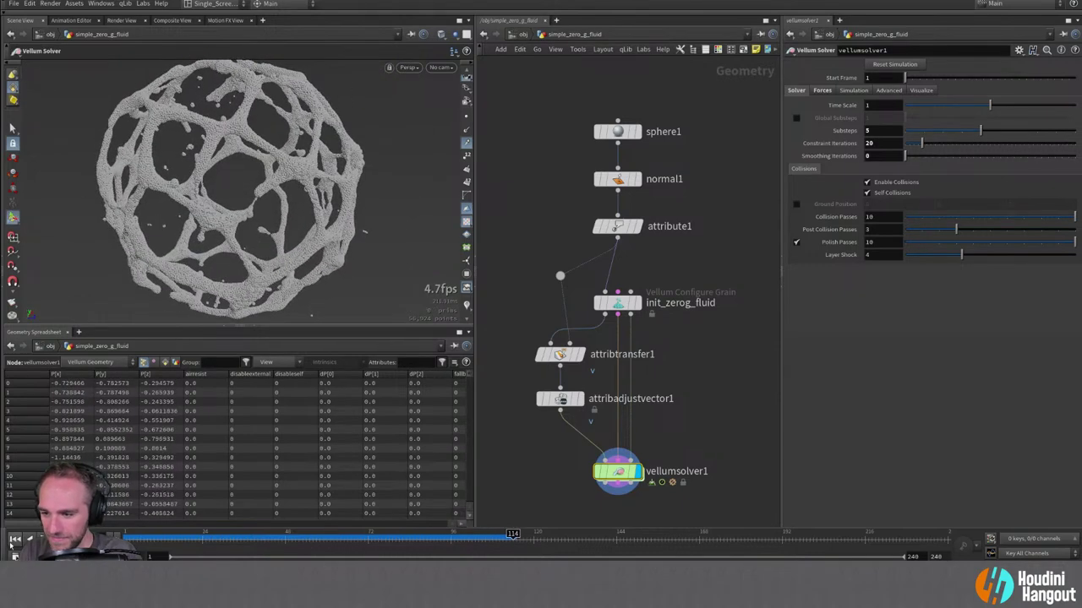
pyautogui.click(14, 539)
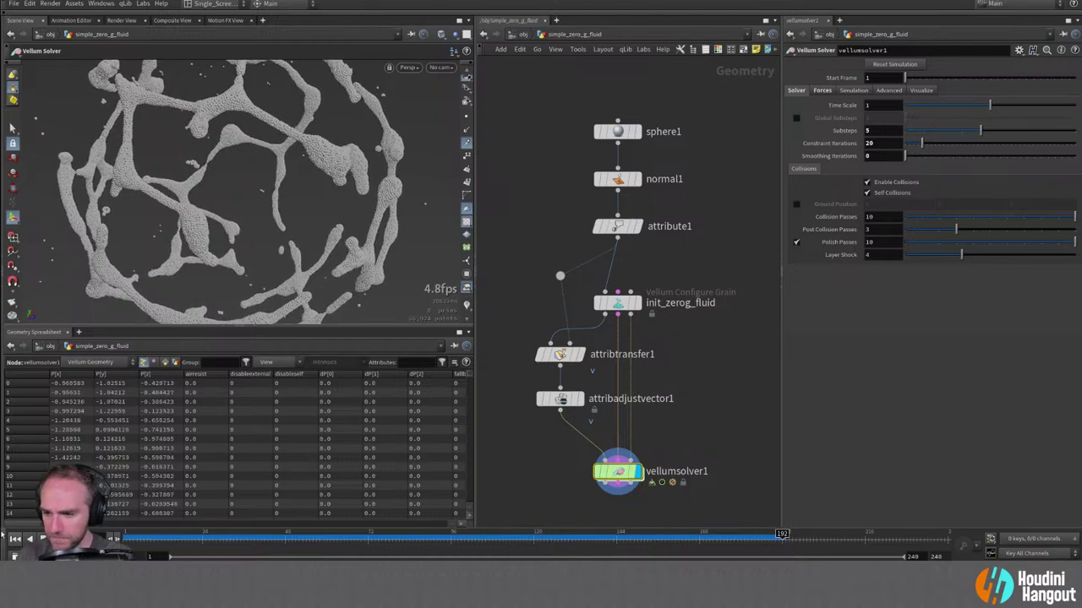
pyautogui.hotkey('ctrl', 'Up')
# Lower attribadjustvector1's Constant Value from 0.3 to 0.2.
pyautogui.click(560, 398)
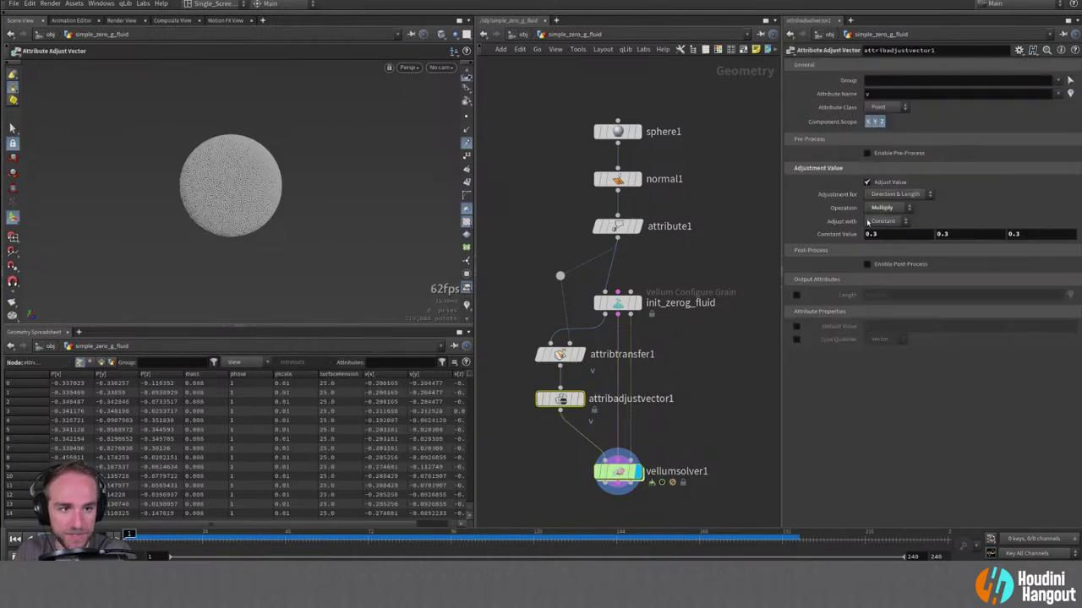
pyautogui.middleClick(836, 234)
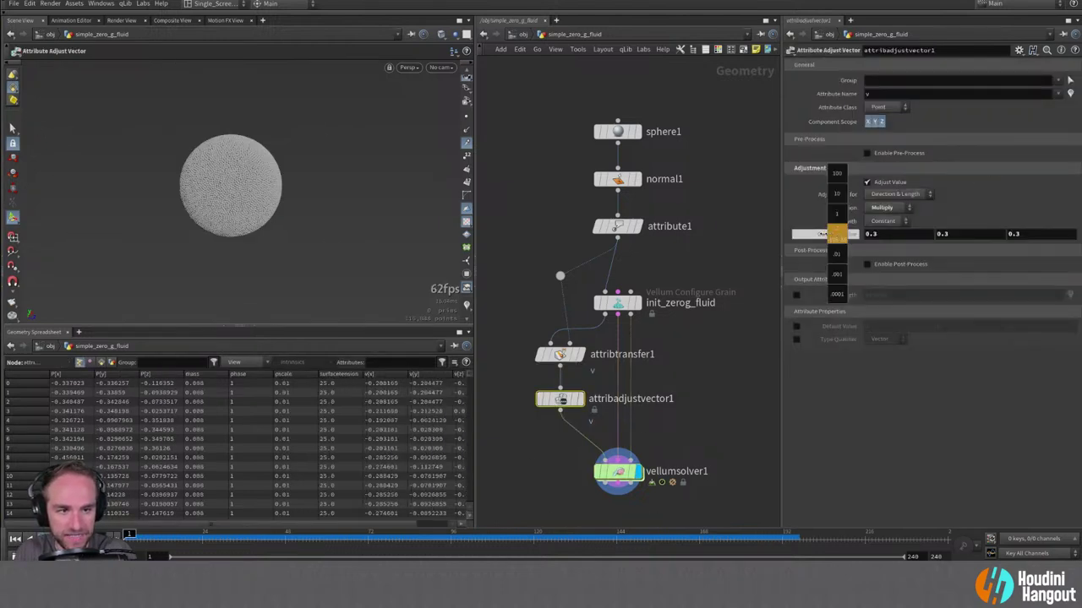
pyautogui.moveTo(824, 234); pyautogui.dragTo(807, 235, button='middle')
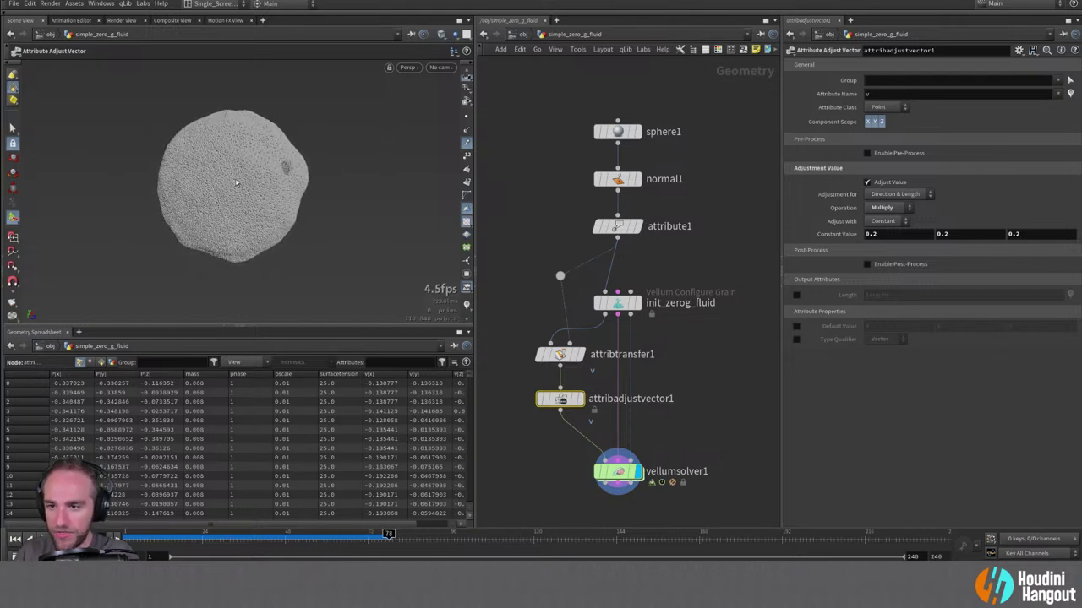
pyautogui.press('Escape')
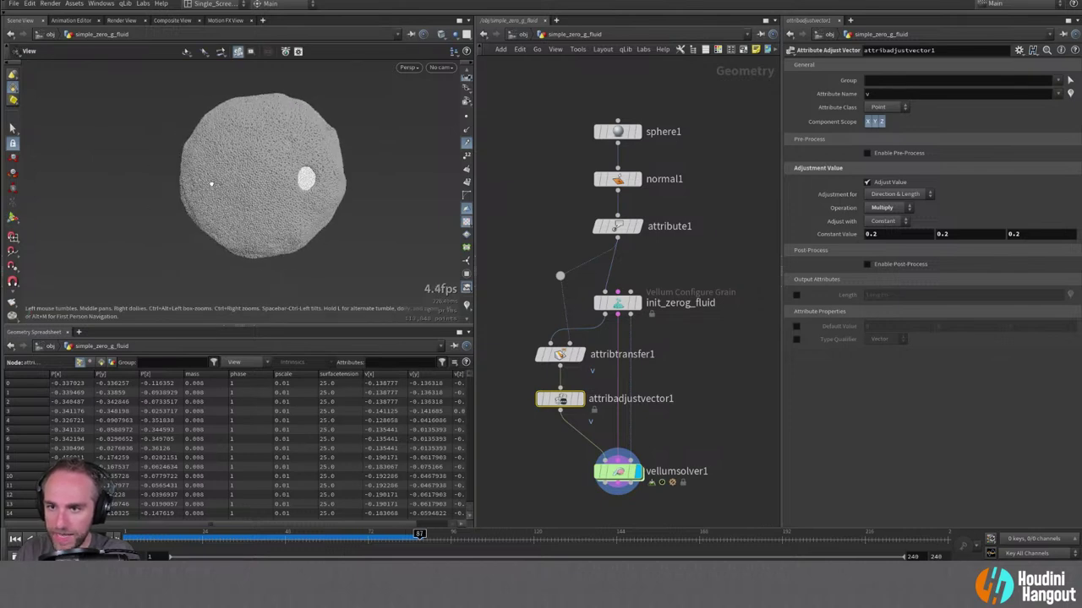
pyautogui.press('Return')
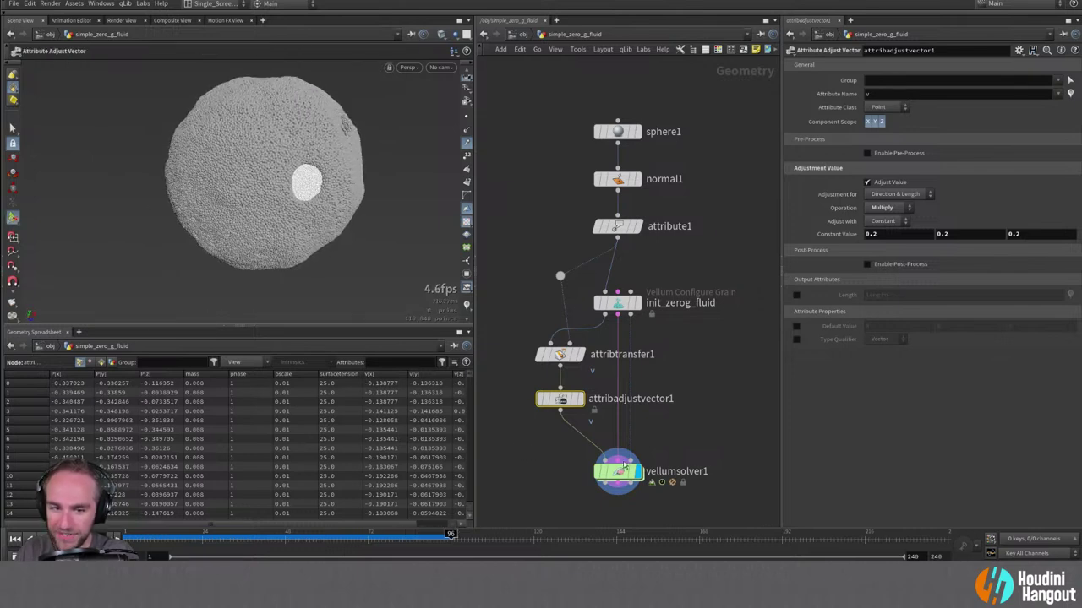
# Replay vellumsolver1, orbit to inspect the holes, rewind, and select attribtransfer1.
pyautogui.click(623, 467)
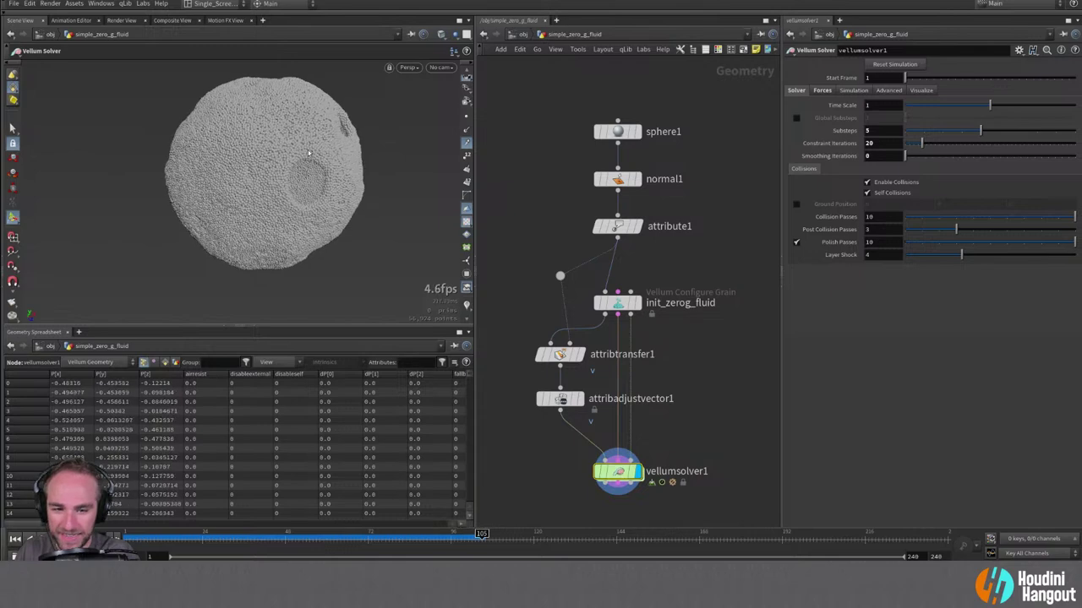
pyautogui.press('Escape')
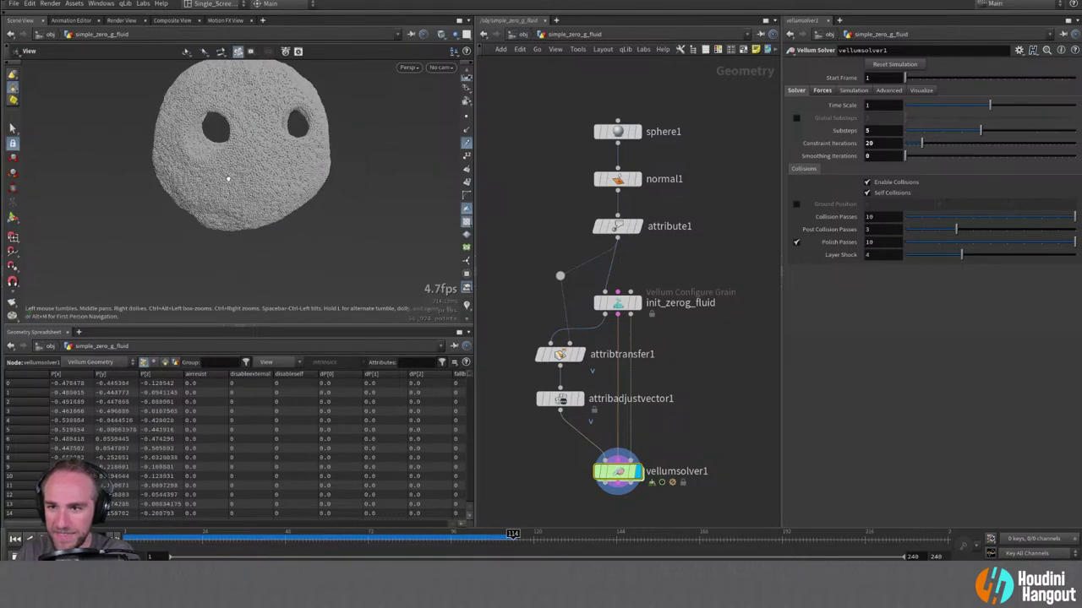
pyautogui.moveTo(229, 180); pyautogui.dragTo(284, 176)
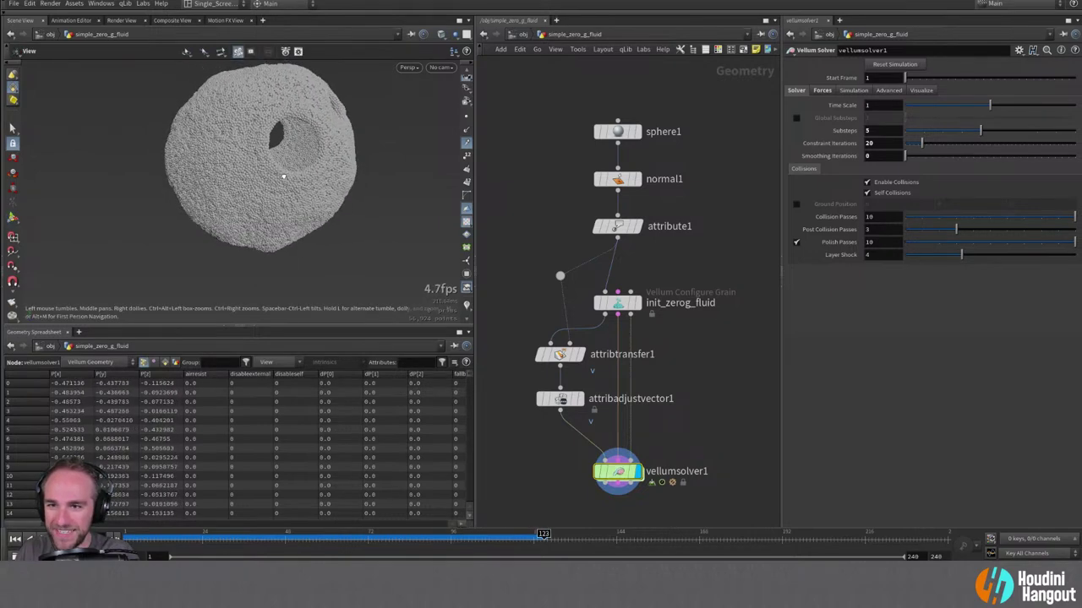
pyautogui.press('Return')
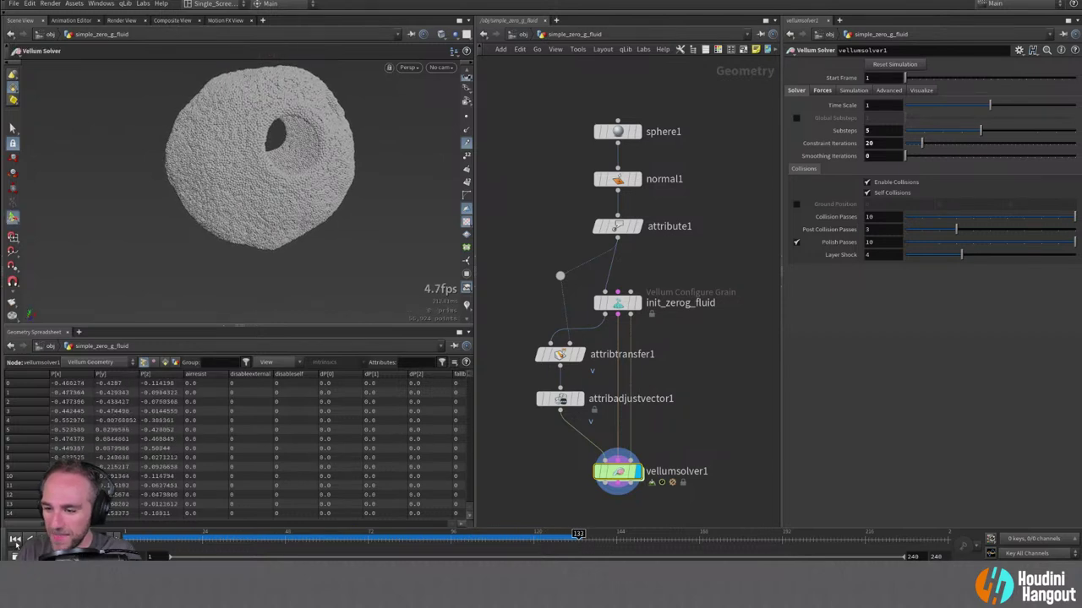
pyautogui.click(15, 539)
pyautogui.click(559, 354)
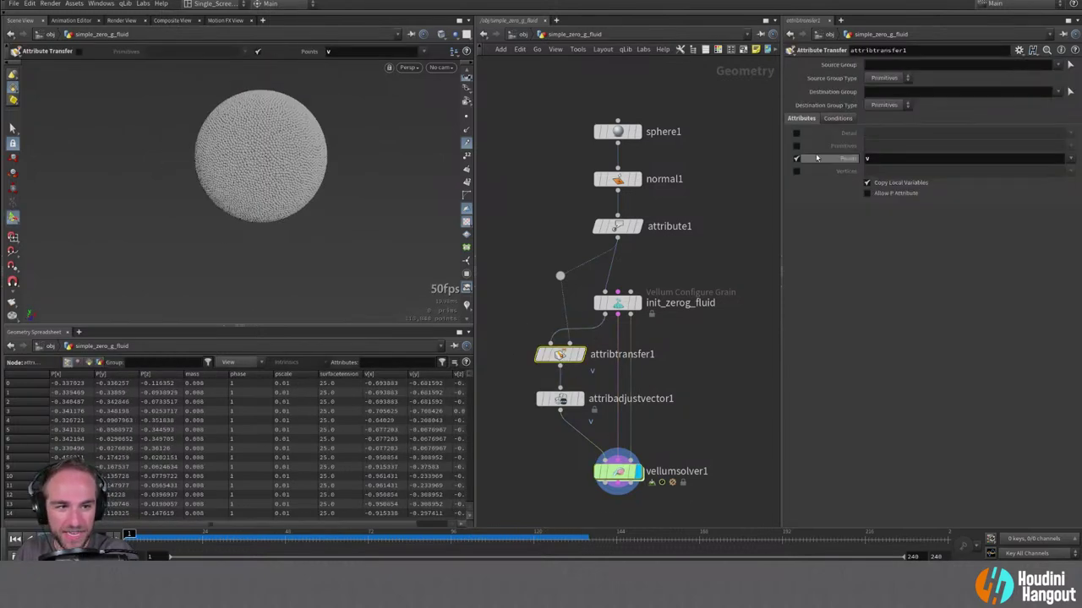
# Rename attribadjustvector1 to scale_v.
pyautogui.click(618, 303)
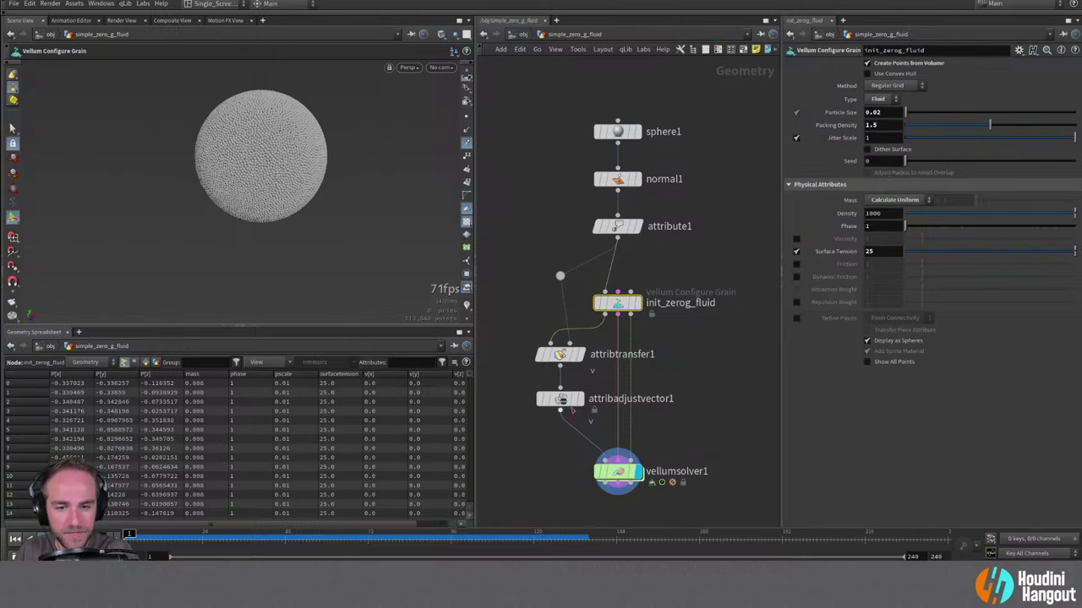
pyautogui.click(559, 399)
pyautogui.doubleClick(608, 399)
pyautogui.doubleClick(609, 399)
pyautogui.write('m')
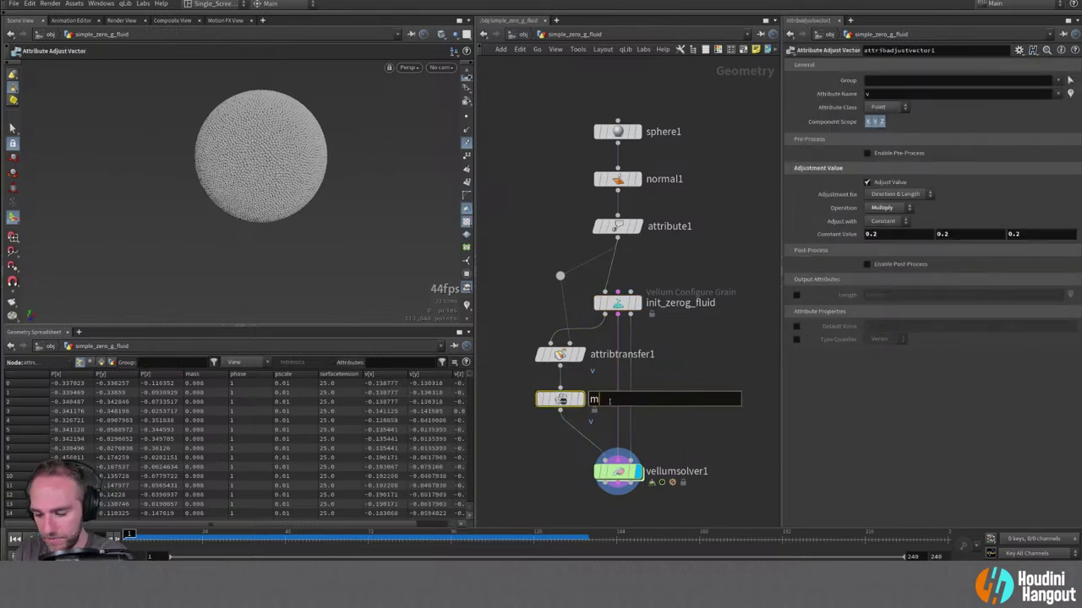
pyautogui.press('BackSpace')
pyautogui.write('scale_v')
pyautogui.press('Return')
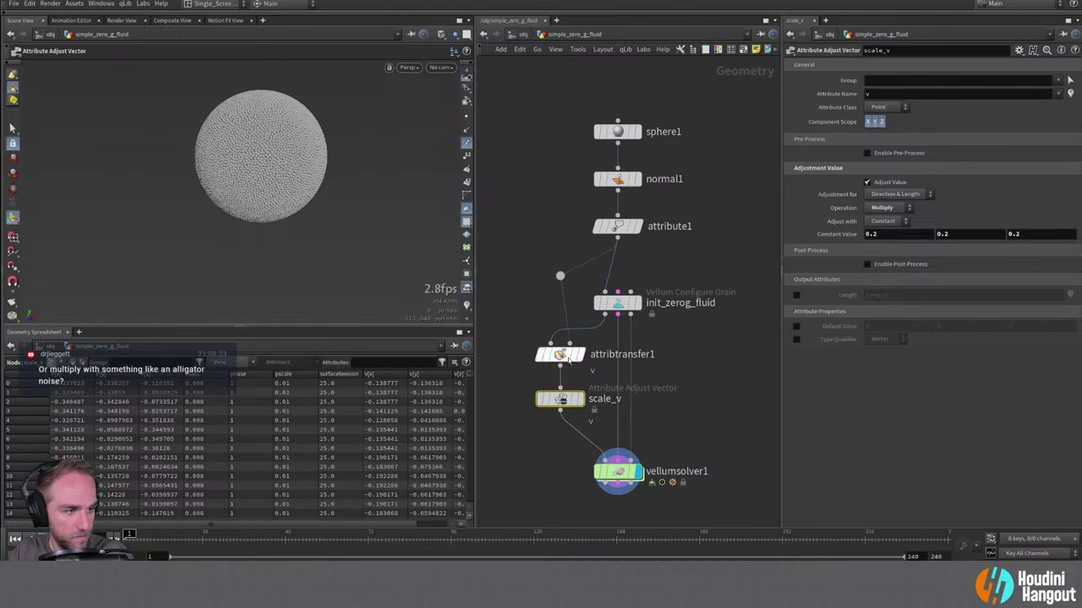
# Box-select scale_v with attribtransfer1, move them left, then select sphere1.
pyautogui.moveTo(507, 338); pyautogui.dragTo(529, 408)
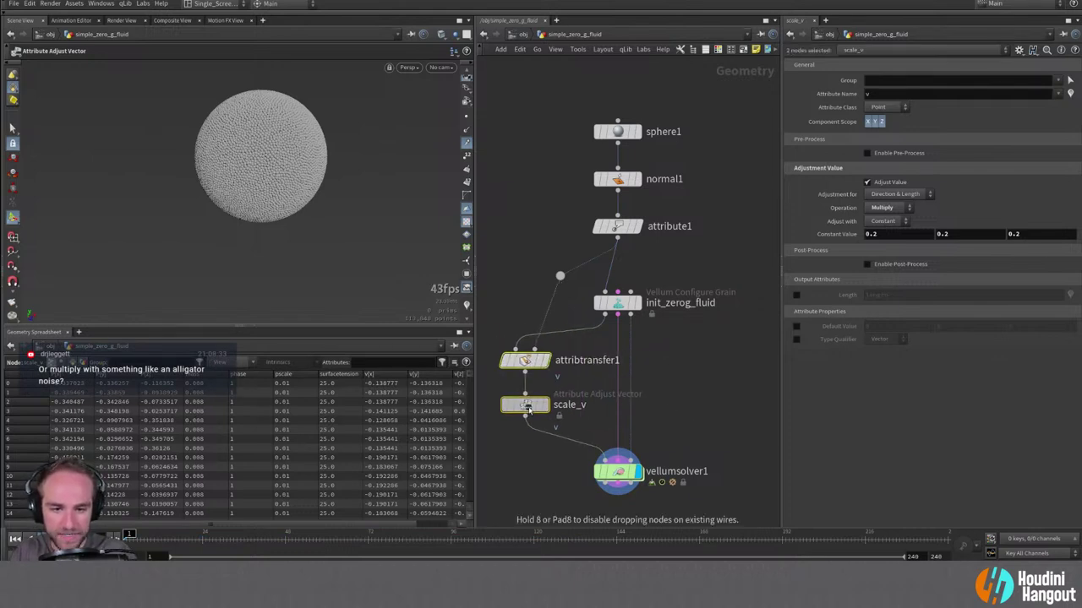
pyautogui.moveTo(528, 409); pyautogui.dragTo(567, 364, button='middle')
pyautogui.moveTo(636, 105); pyautogui.dragTo(660, 181)
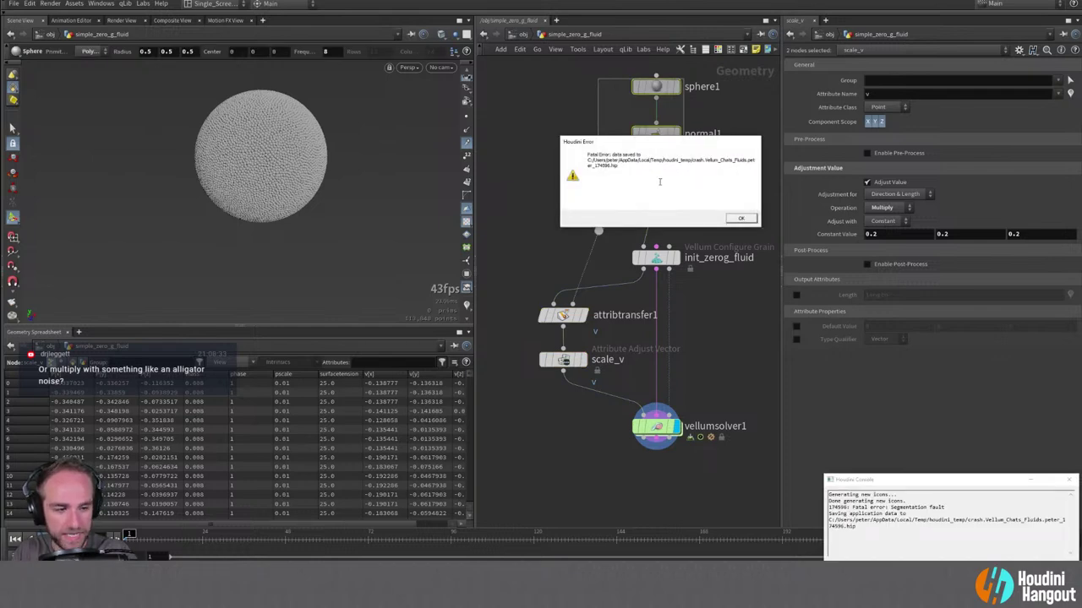
# Dismiss the fatal error, reopen the fluids scene from recent files and restore its crash backup.
pyautogui.click(741, 219)
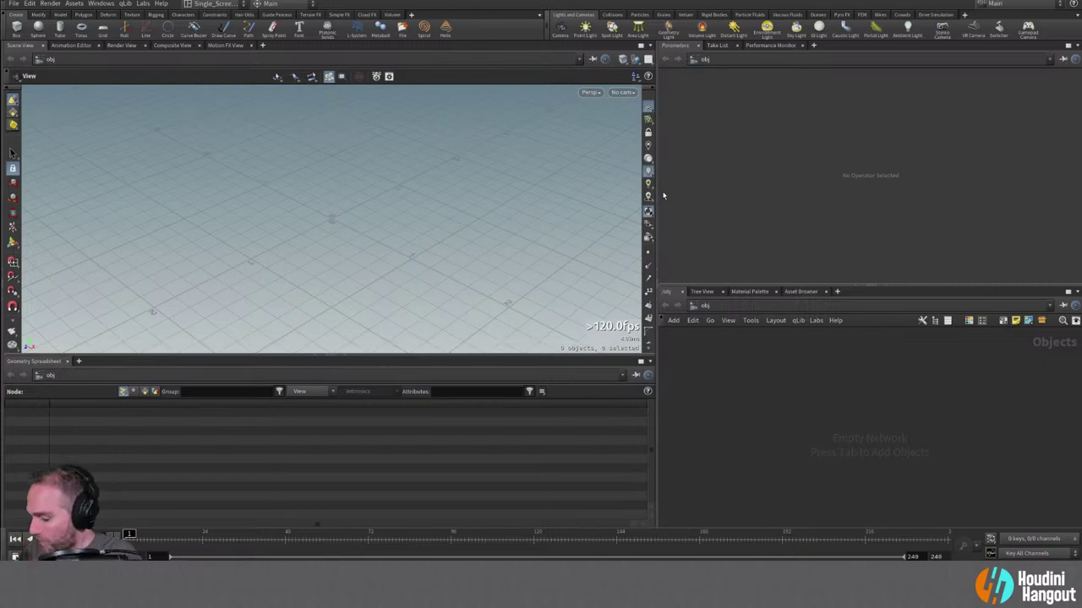
pyautogui.click(5, 3)
pyautogui.moveTo(50, 43)
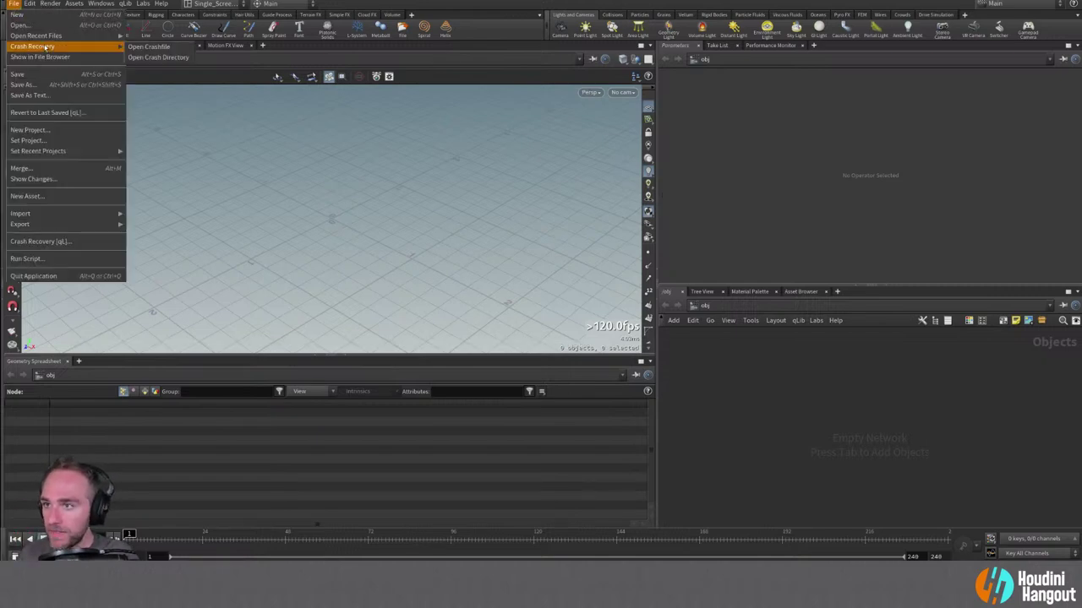
pyautogui.click(152, 44)
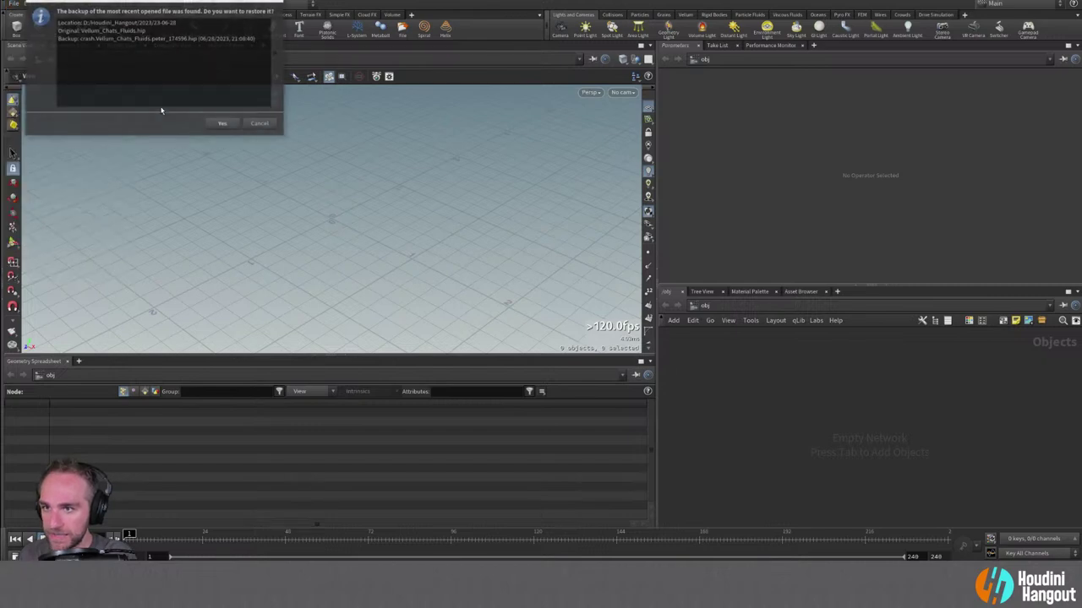
pyautogui.click(222, 123)
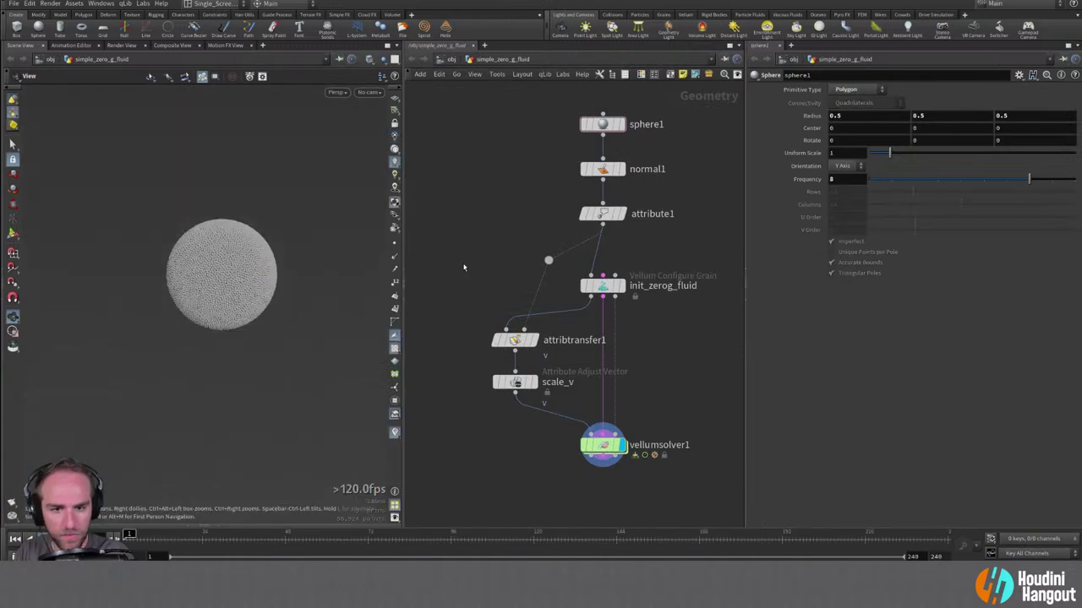
# Save As over the existing Vellum_Chats_Fluids.hip, confirming the overwrite.
pyautogui.click(16, 4)
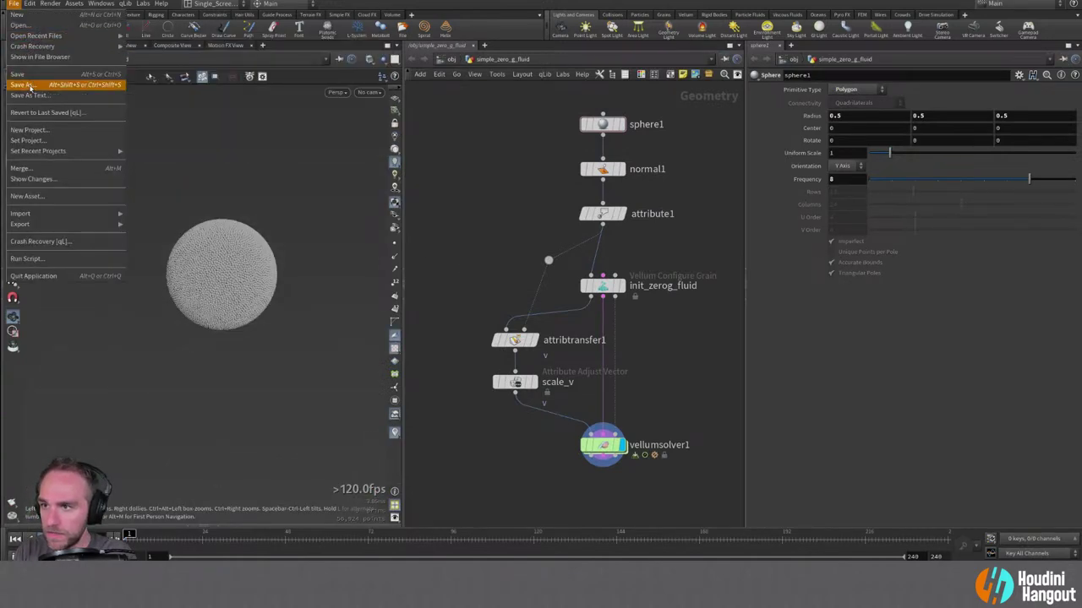
pyautogui.click(34, 82)
pyautogui.click(174, 54)
pyautogui.click(333, 251)
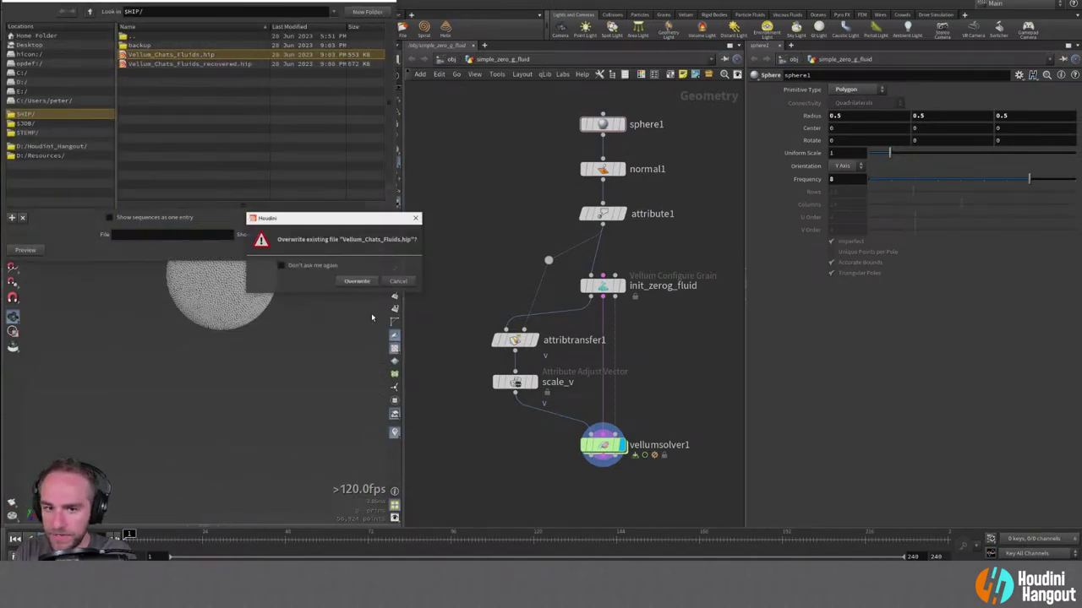
pyautogui.click(356, 282)
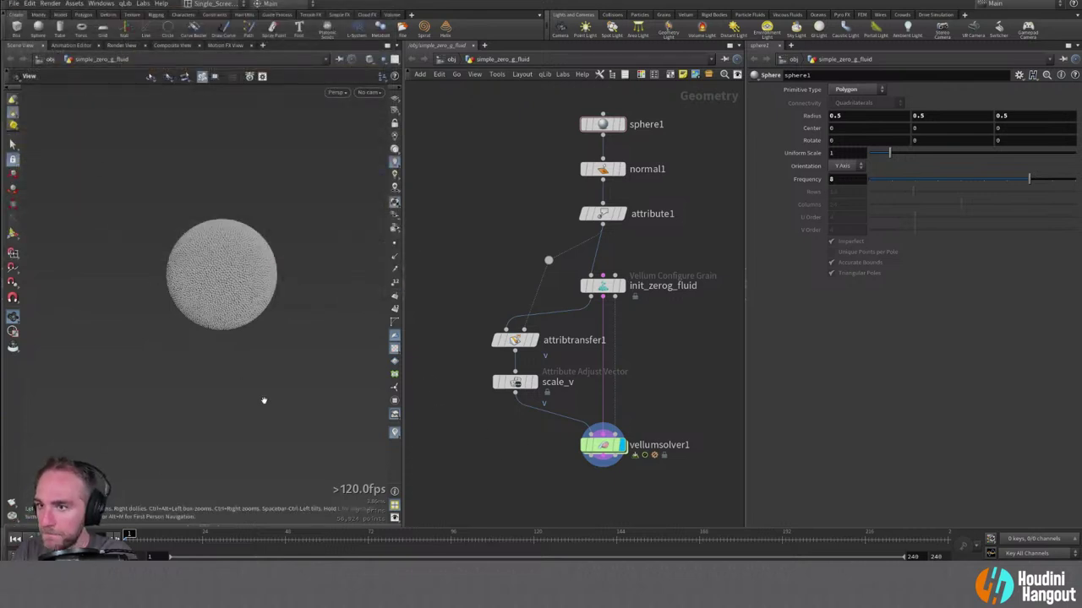
# Expand and enlarge the Geometry Spreadsheet pane below the viewport.
pyautogui.click(218, 530)
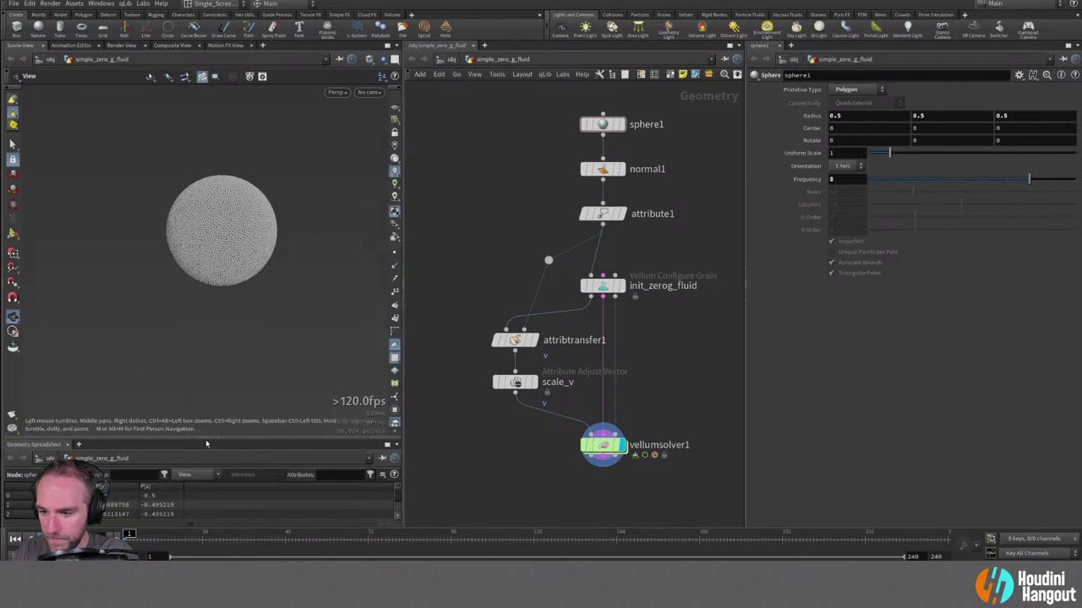
pyautogui.moveTo(237, 404); pyautogui.dragTo(261, 332)
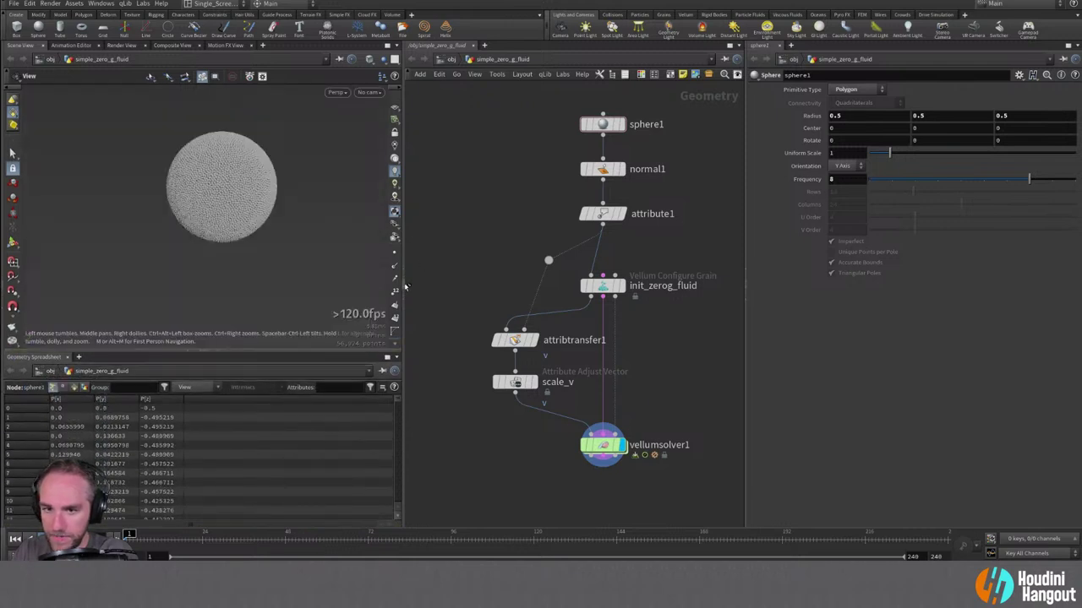
pyautogui.moveTo(405, 287); pyautogui.dragTo(486, 287)
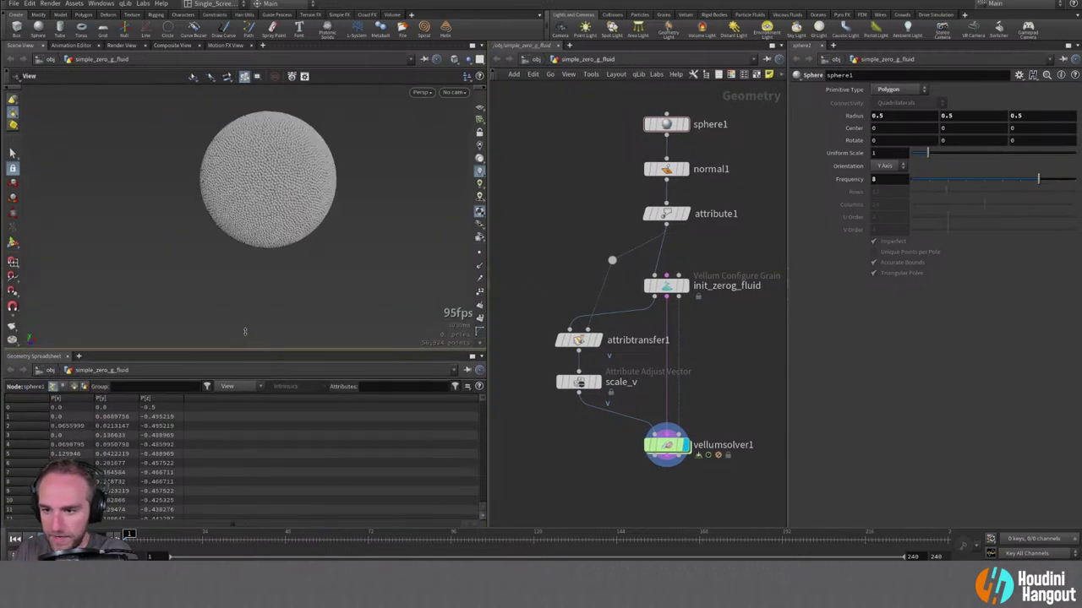
pyautogui.moveTo(245, 347); pyautogui.dragTo(254, 318)
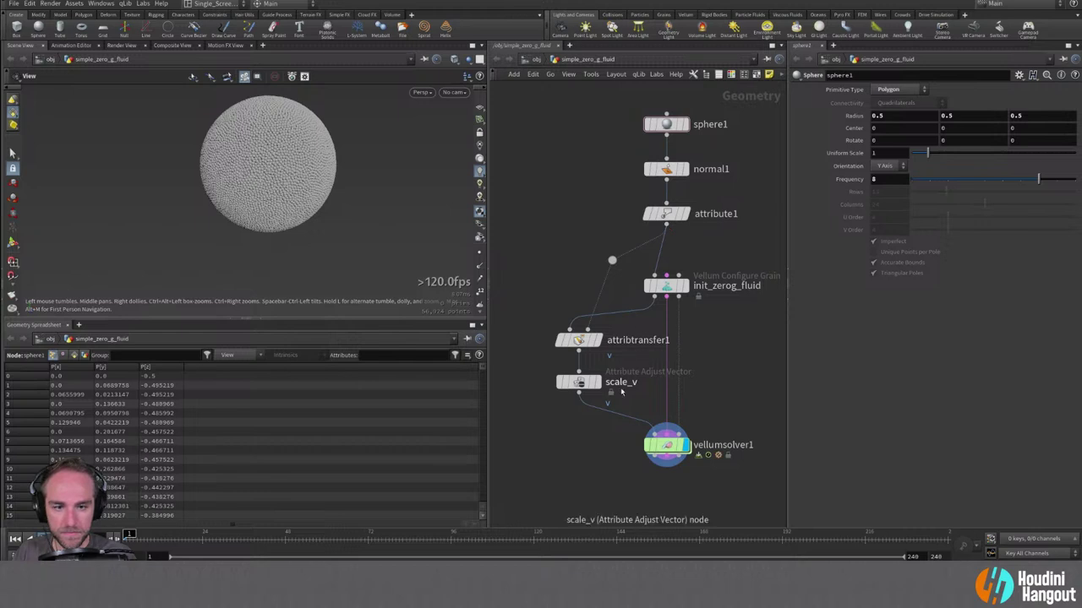
# Rename attribtransfer1 to transfer_v and attribute1 to rename_N_to_v.
pyautogui.doubleClick(618, 341)
pyautogui.write('t')
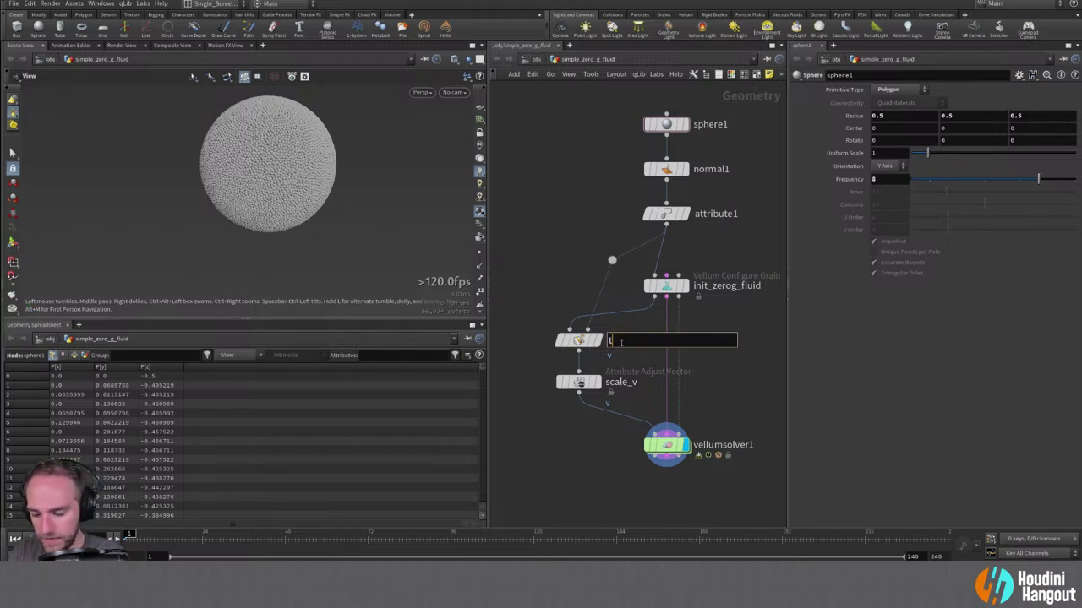
pyautogui.write('ransfer_')
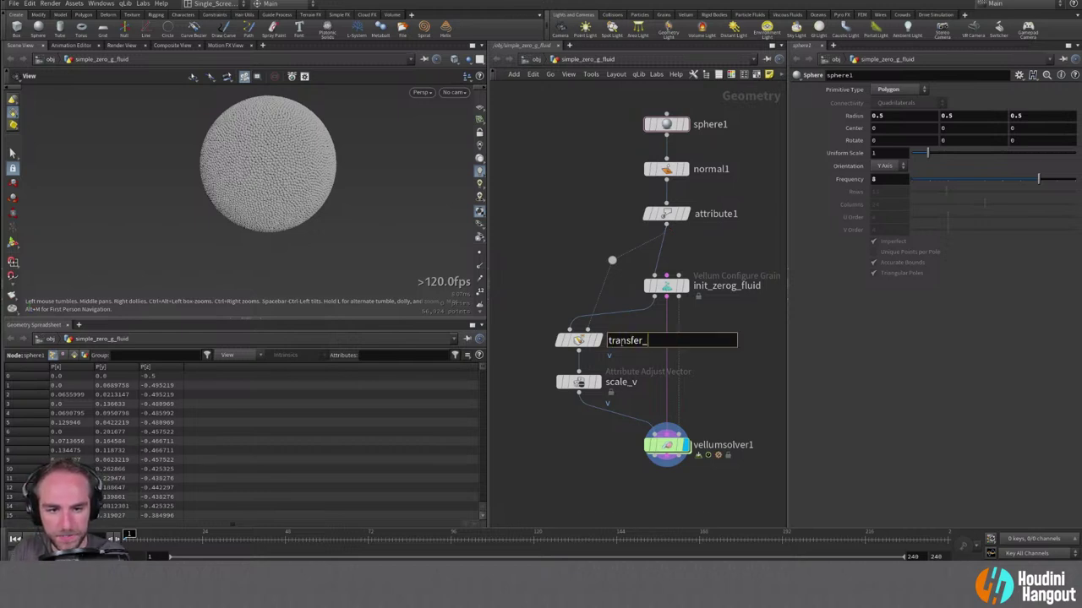
pyautogui.write('v')
pyautogui.press('Return')
pyautogui.click(665, 213)
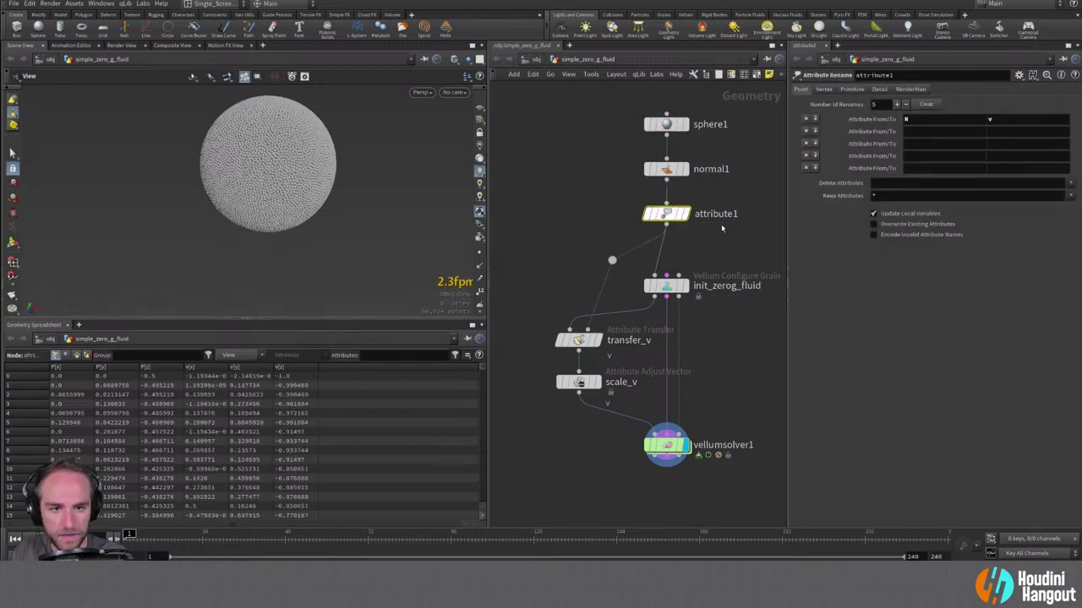
pyautogui.doubleClick(716, 214)
pyautogui.write('rename_')
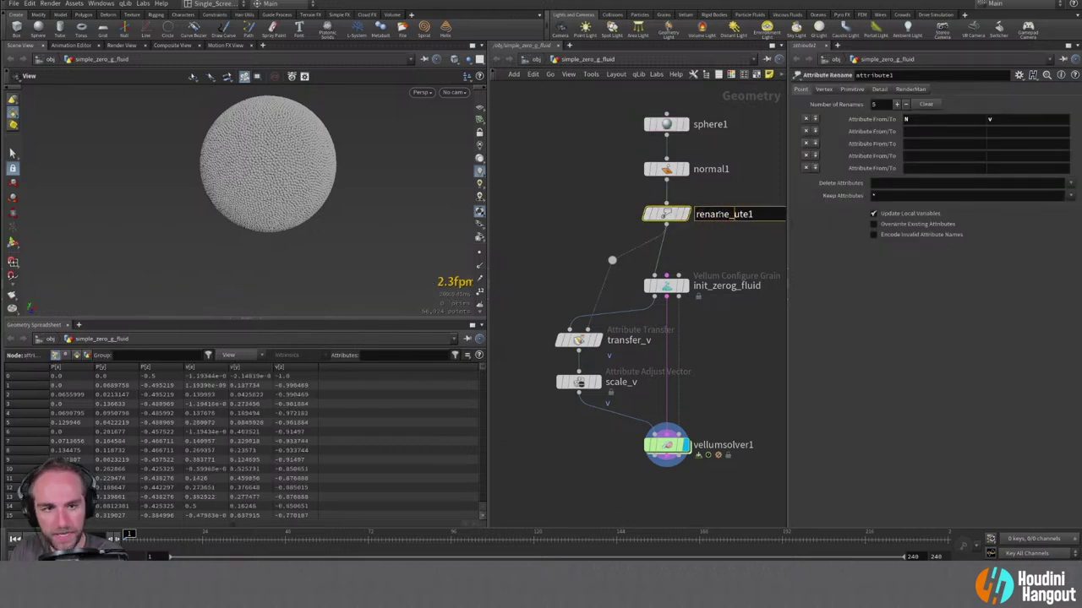
pyautogui.doubleClick(717, 214)
pyautogui.write('r')
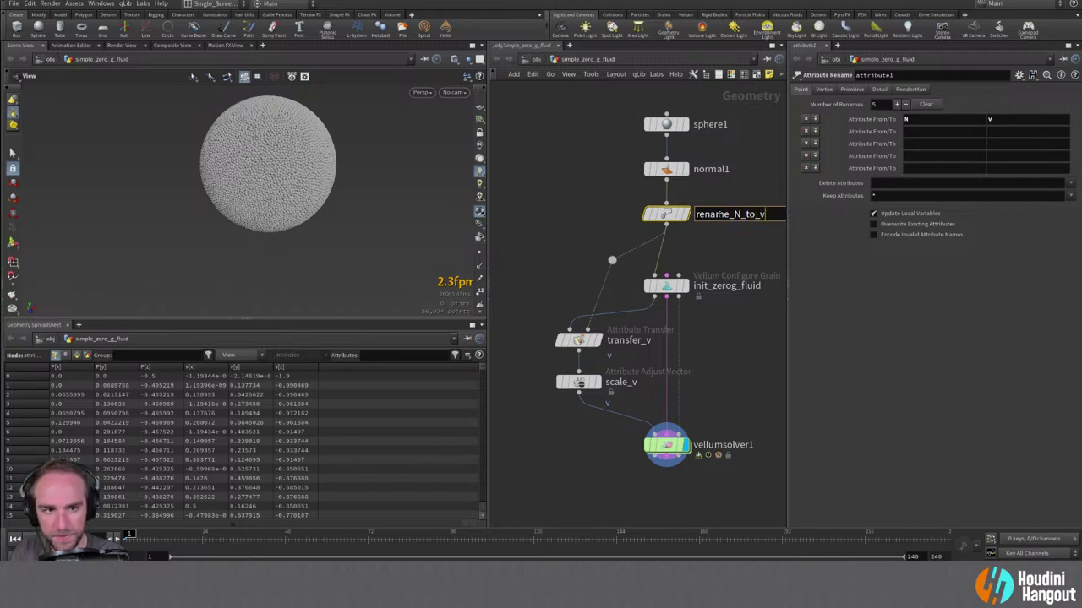
pyautogui.press('Return')
# Raise scale_v's Constant Value from 0.2 to 0.3.
pyautogui.moveTo(600, 342); pyautogui.dragTo(576, 321, button='middle')
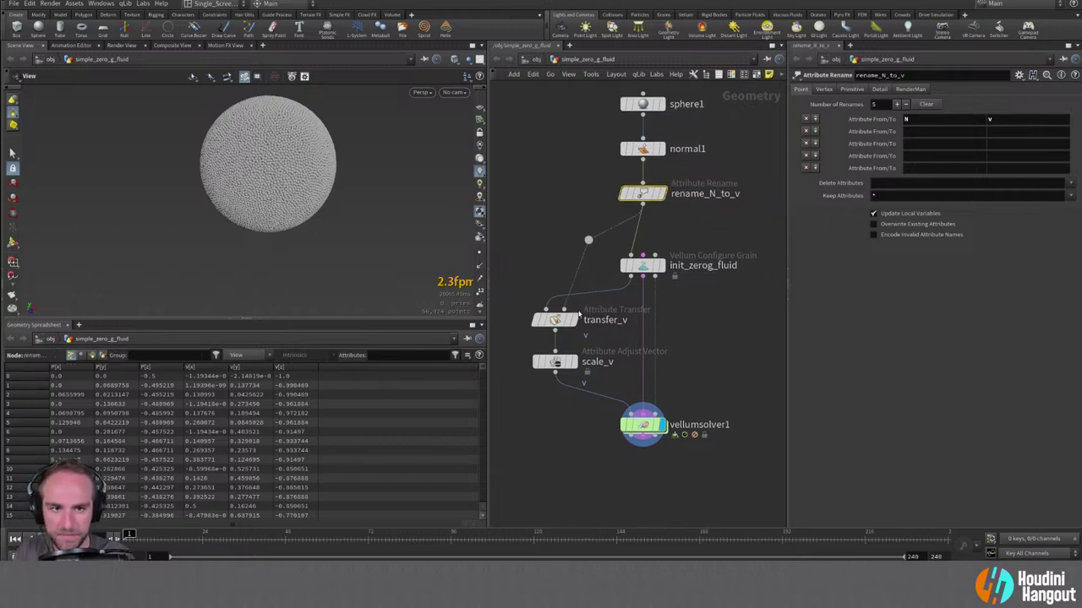
pyautogui.click(555, 320)
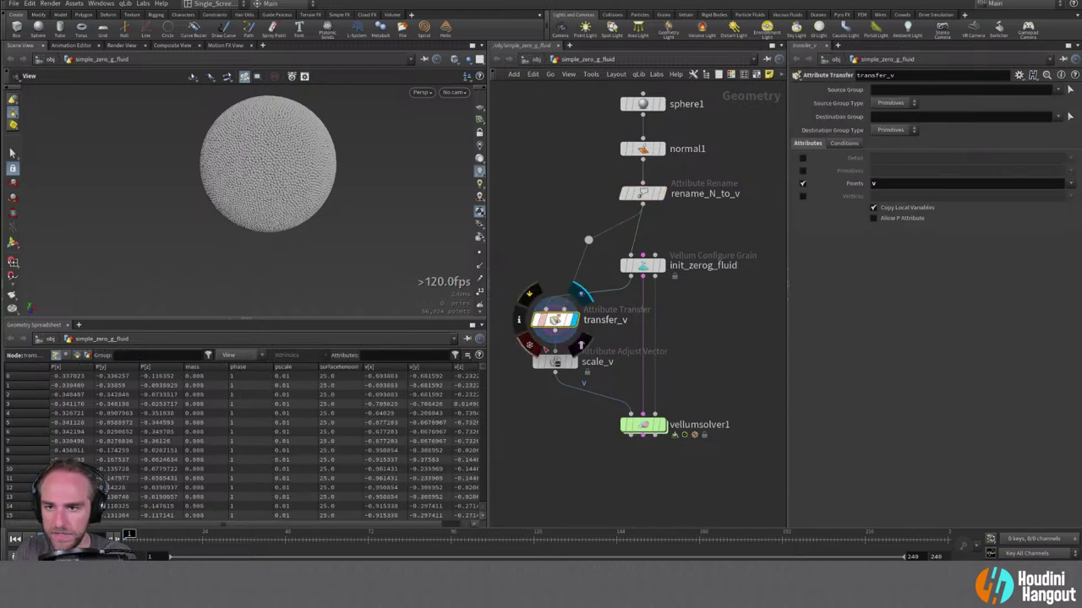
pyautogui.click(555, 362)
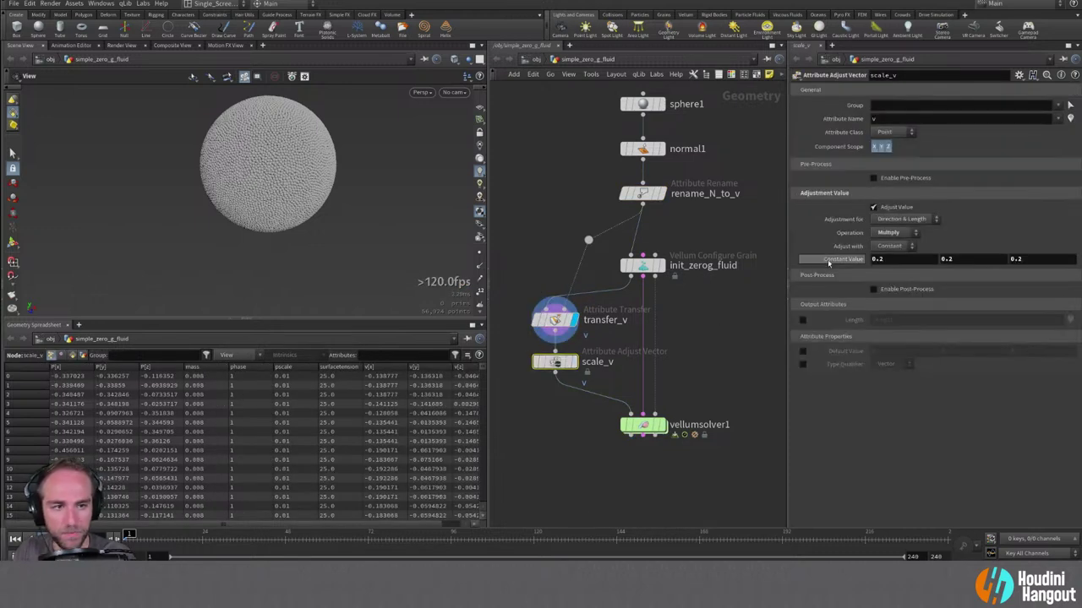
pyautogui.moveTo(828, 263); pyautogui.dragTo(846, 259, button='middle')
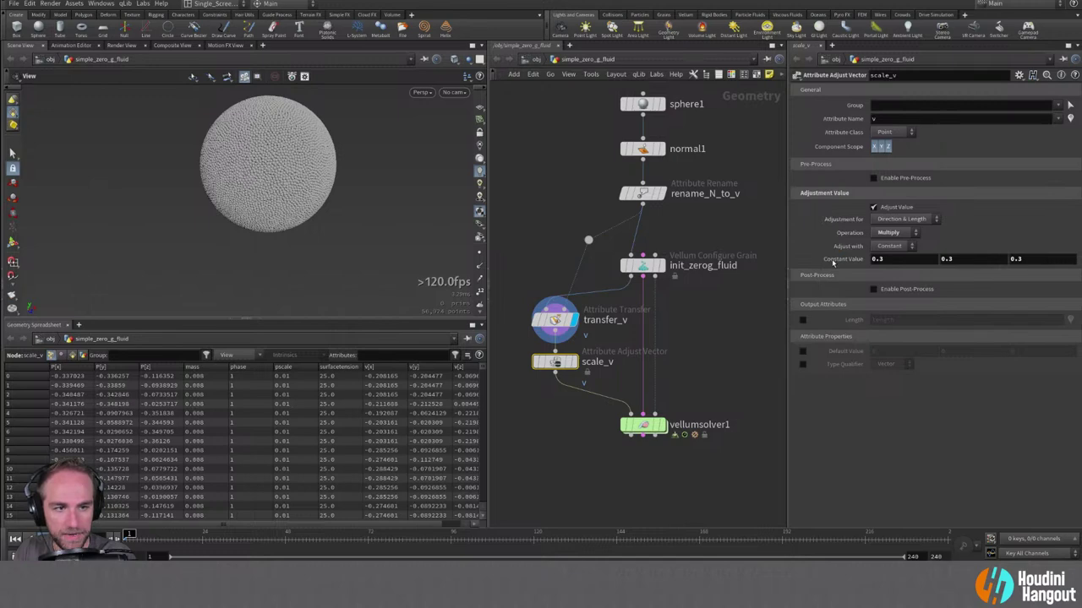
# Inside vellumsolver1's forces network, place a POP Drag above FORCE with Air Resistance 0.2.
pyautogui.doubleClick(655, 424)
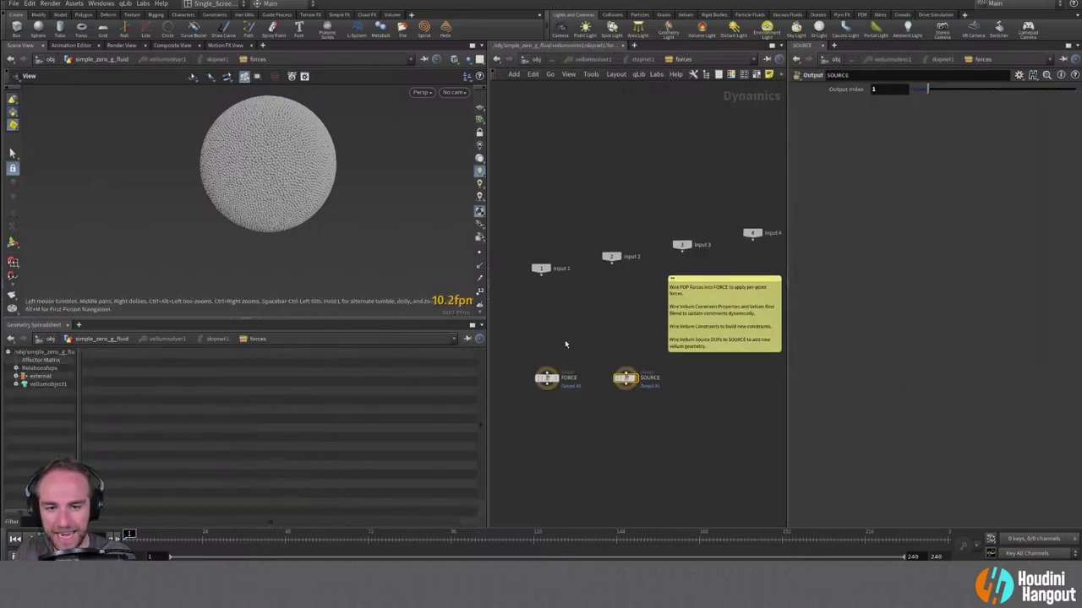
pyautogui.press('Tab')
pyautogui.press('Return')
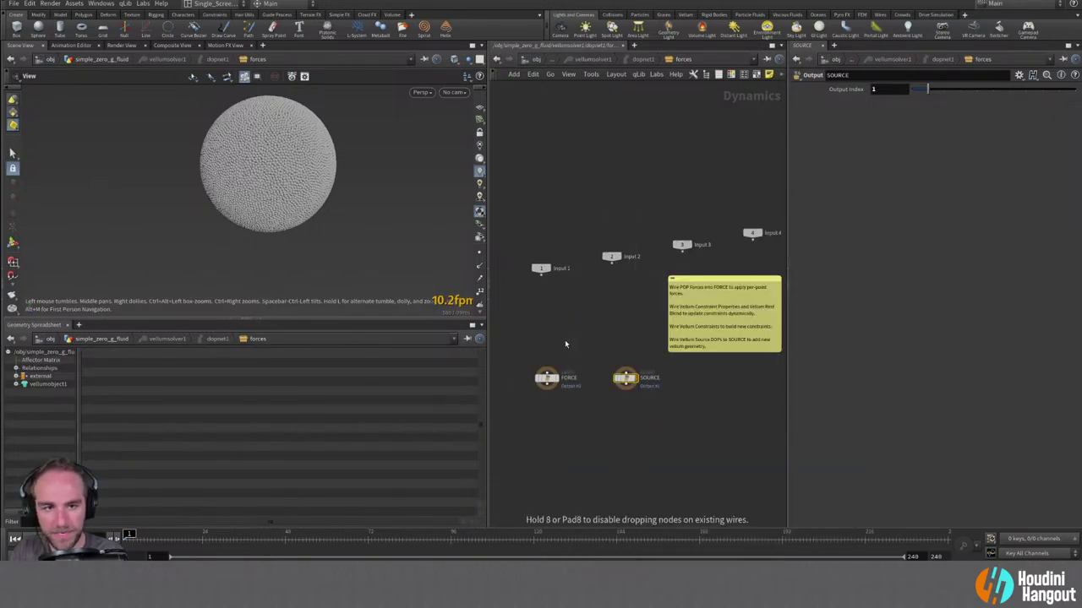
pyautogui.click(553, 334)
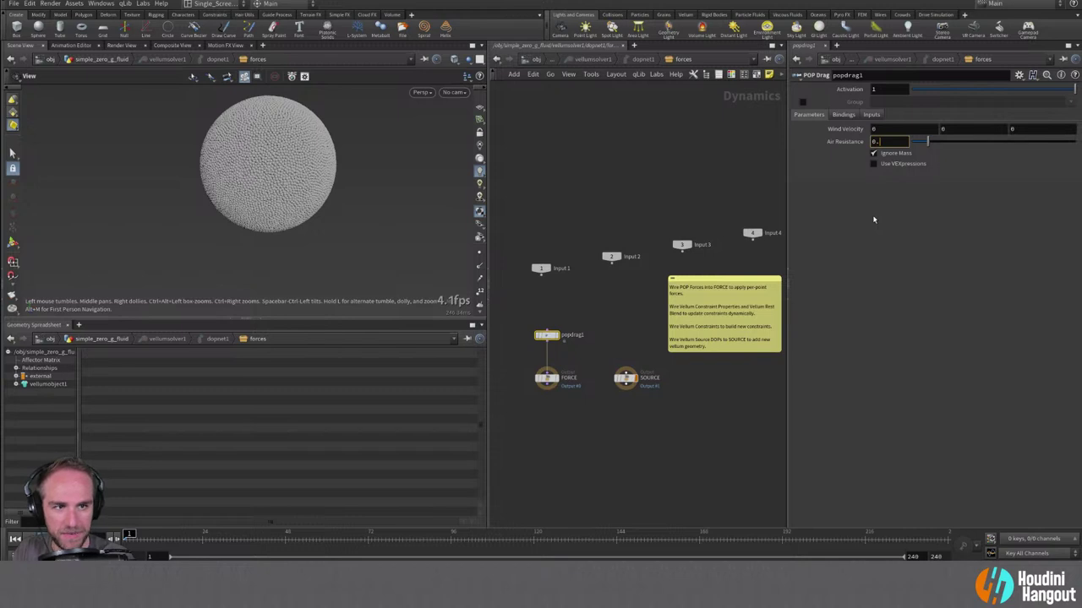
pyautogui.write('0.2')
pyautogui.press('Return')
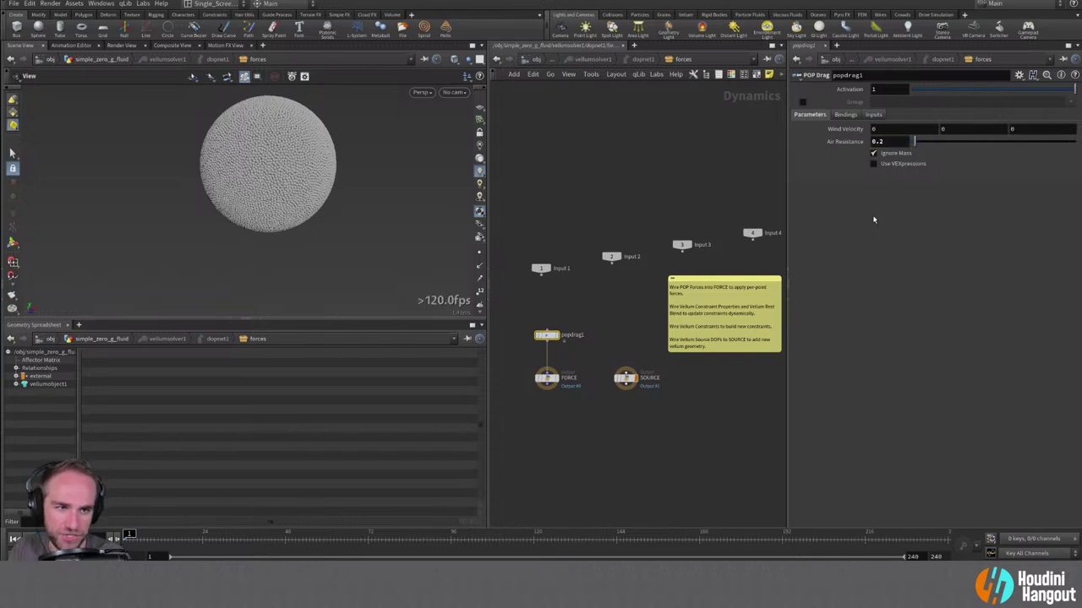
# Back at geometry level, replay the drag-damped sim, reset to frame 1 and lower vellumsolver1.
pyautogui.press('u')
pyautogui.press('u')
pyautogui.press('u')
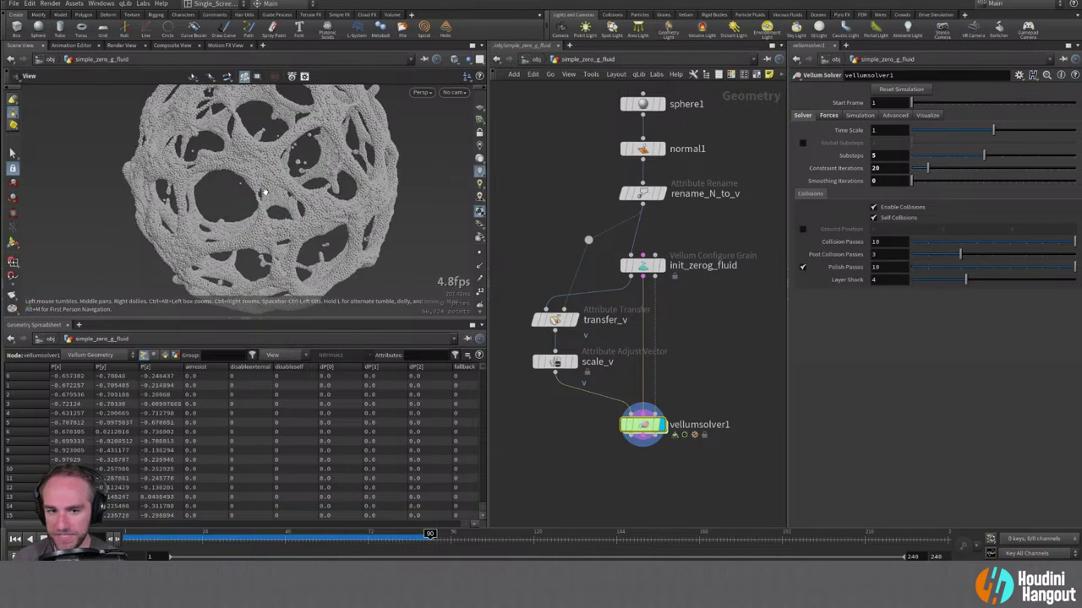
pyautogui.hotkey('ctrl', 'Up')
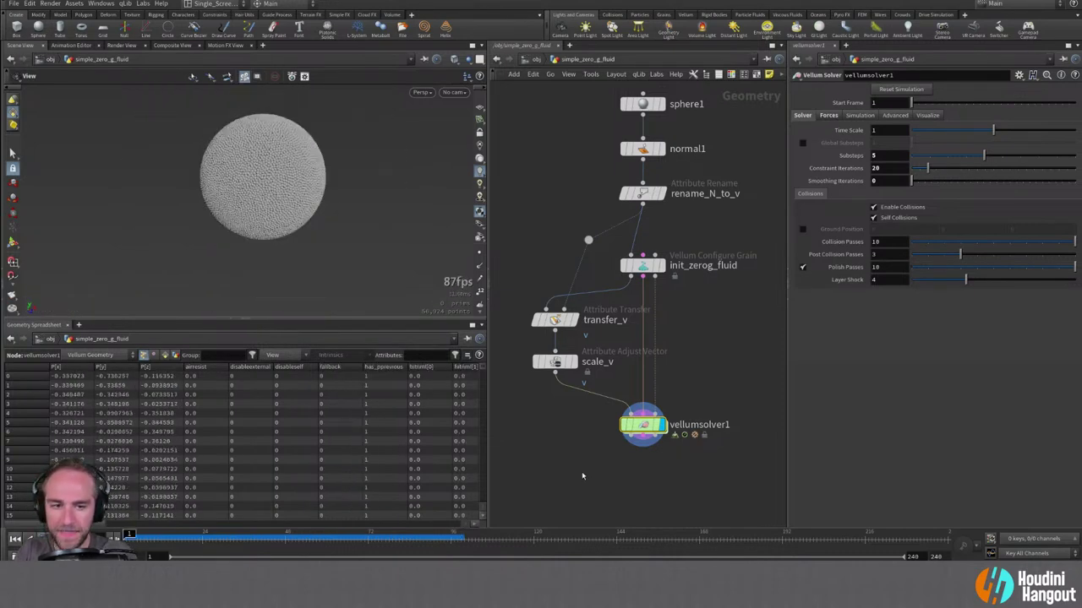
pyautogui.moveTo(581, 471); pyautogui.dragTo(571, 439, button='middle')
pyautogui.moveTo(632, 393); pyautogui.dragTo(635, 439)
pyautogui.press('Tab')
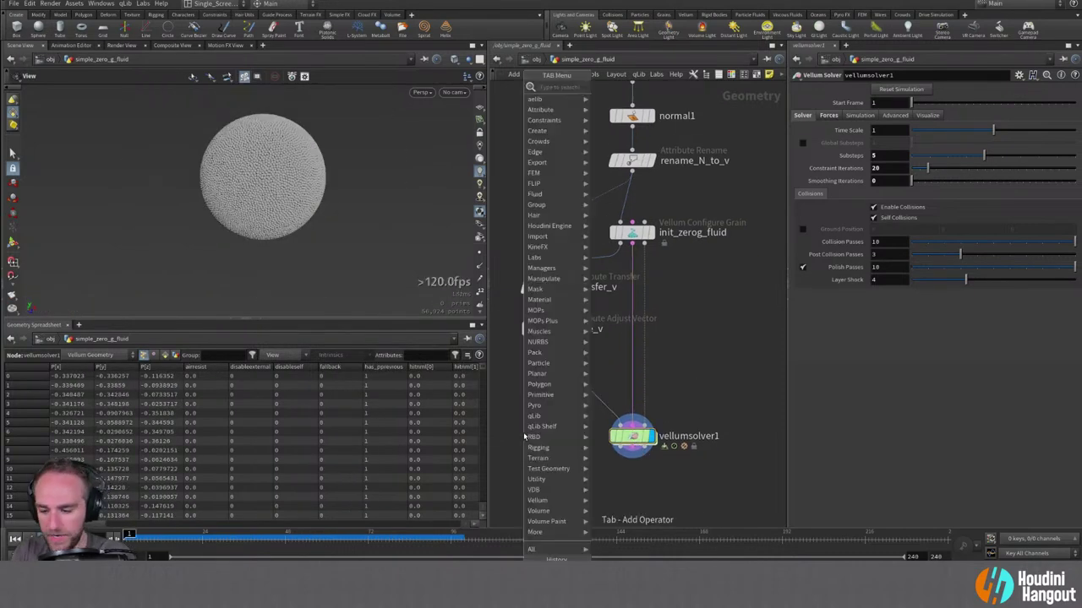
# Insert an Attribute Adjust Vector between scale_v and vellumsolver1, display it, and rename it noise_v.
pyautogui.write('att adjust v')
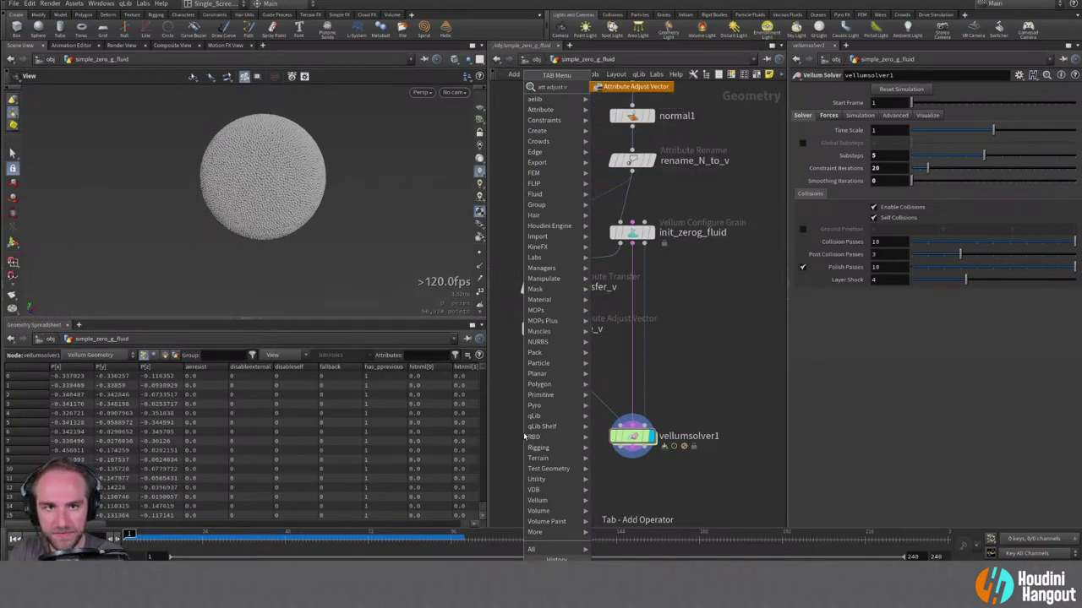
pyautogui.press('Return')
pyautogui.click(567, 371)
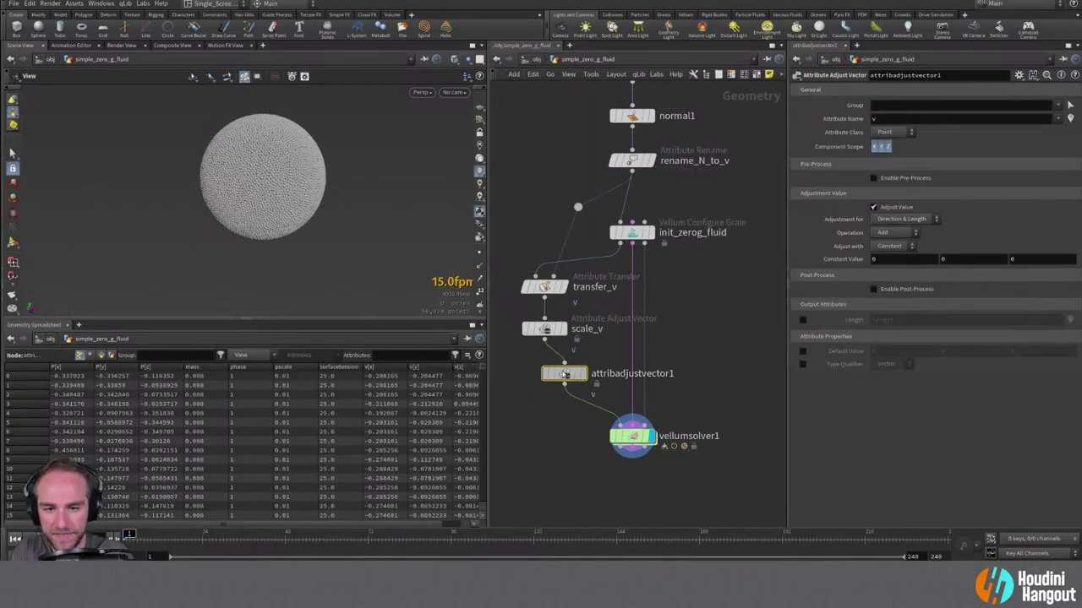
pyautogui.click(557, 457)
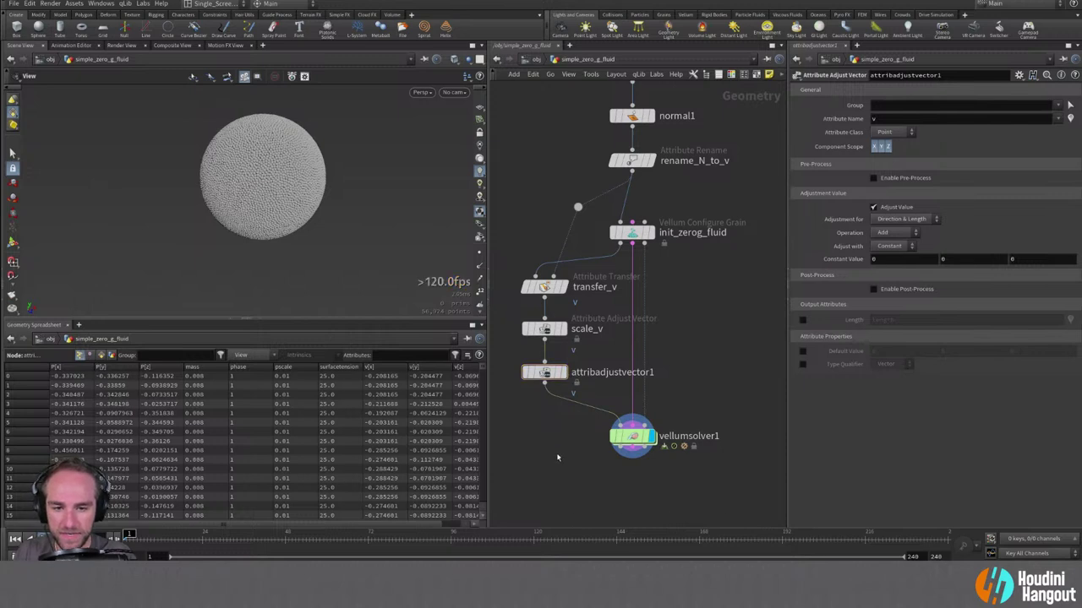
pyautogui.click(564, 373)
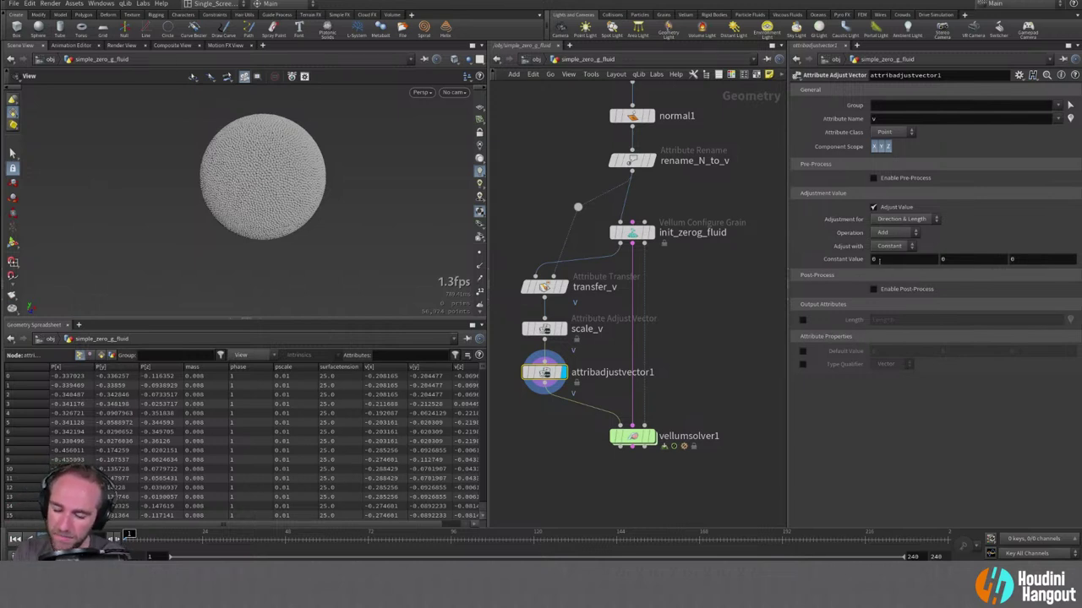
pyautogui.doubleClick(598, 373)
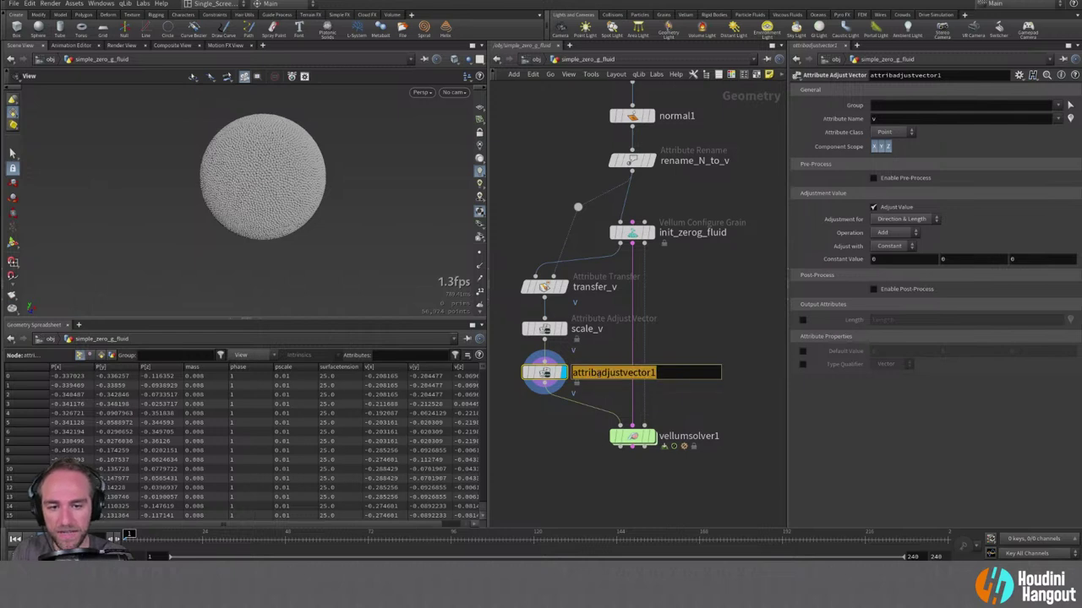
pyautogui.write('a')
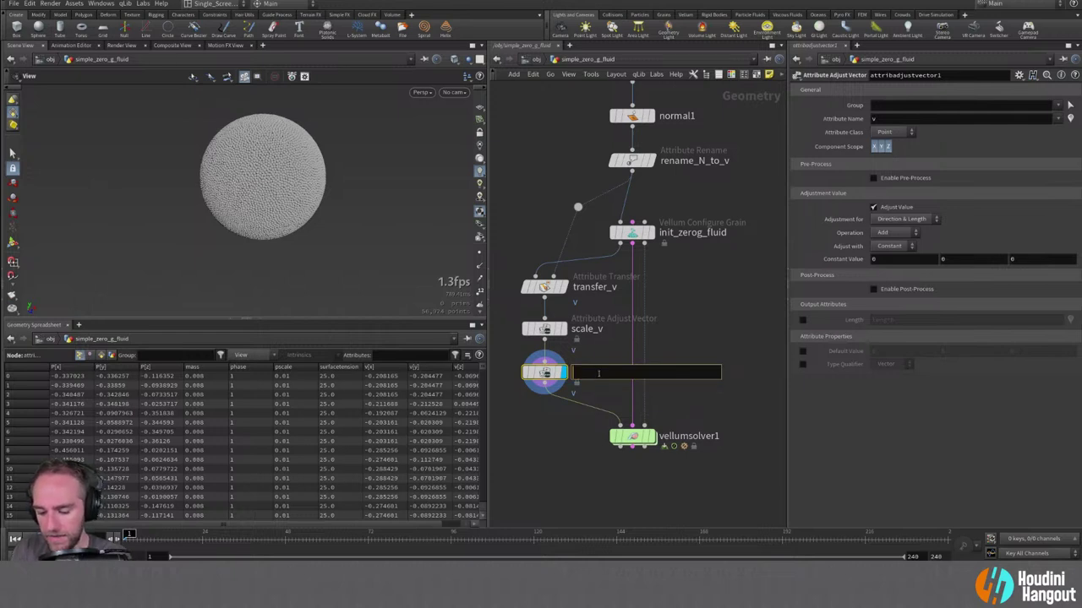
pyautogui.write('oise_v')
pyautogui.press('Return')
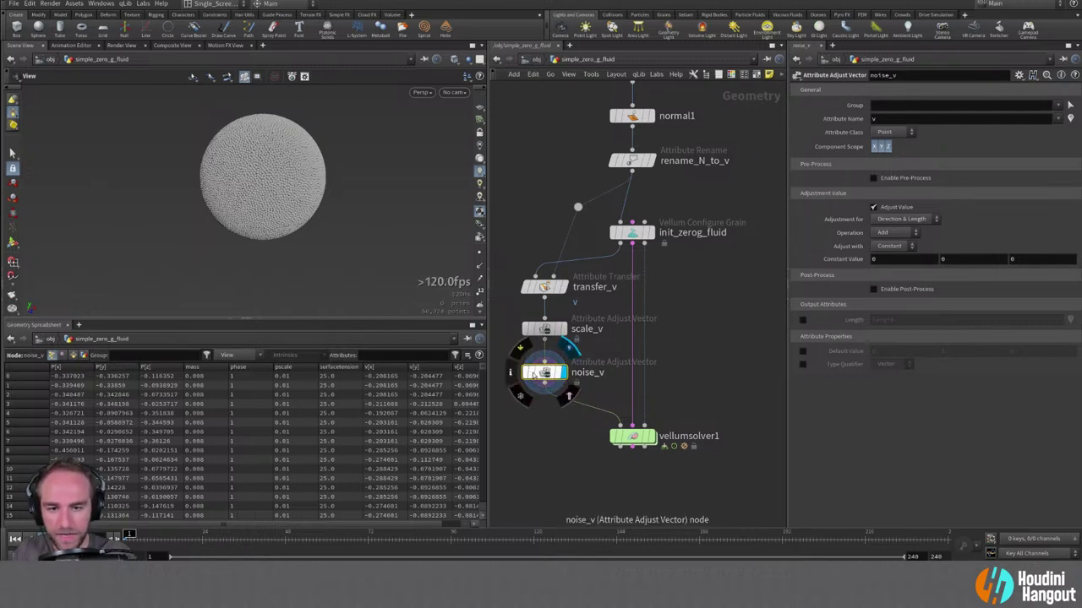
# Display the grain points' v attribute as velocity vector lines, with points drawn as dots.
pyautogui.click(480, 256)
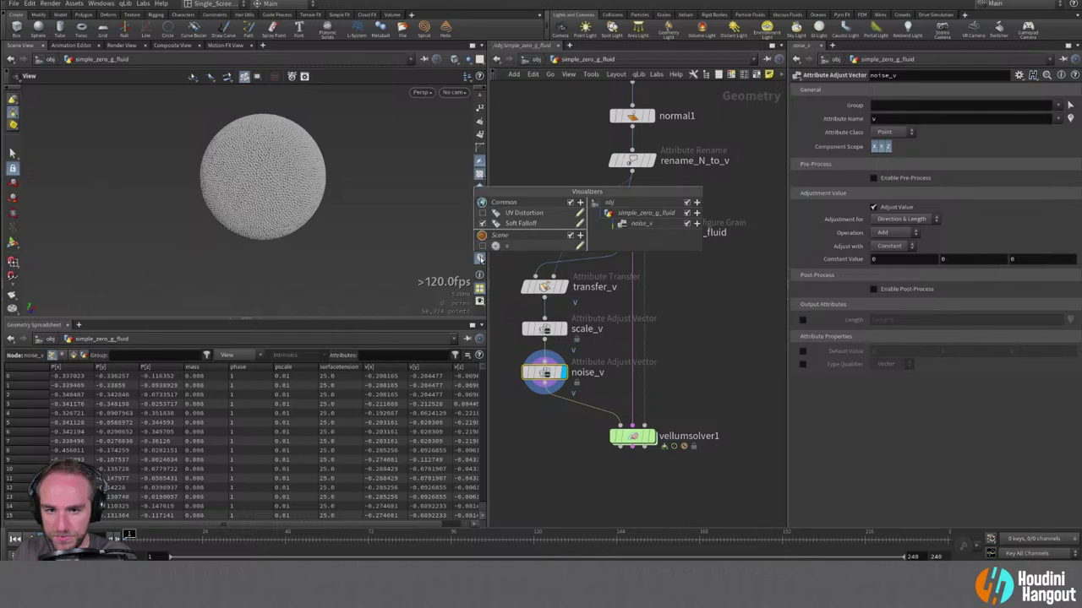
pyautogui.click(524, 242)
pyautogui.scroll(3, 309, 211)
pyautogui.scroll(3, 316, 208)
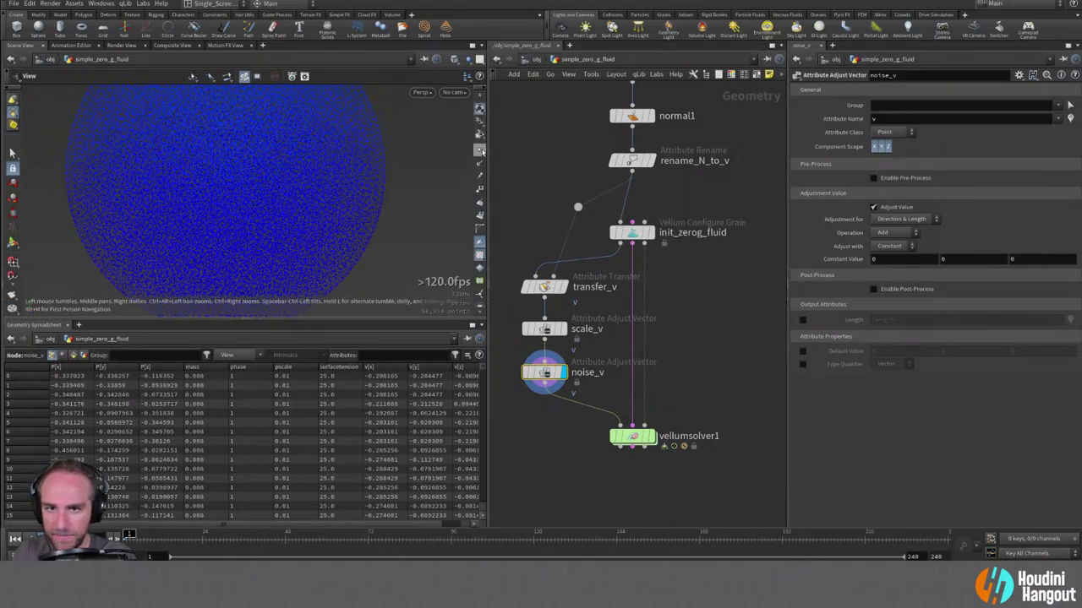
pyautogui.click(480, 177)
pyautogui.scroll(3, 411, 177)
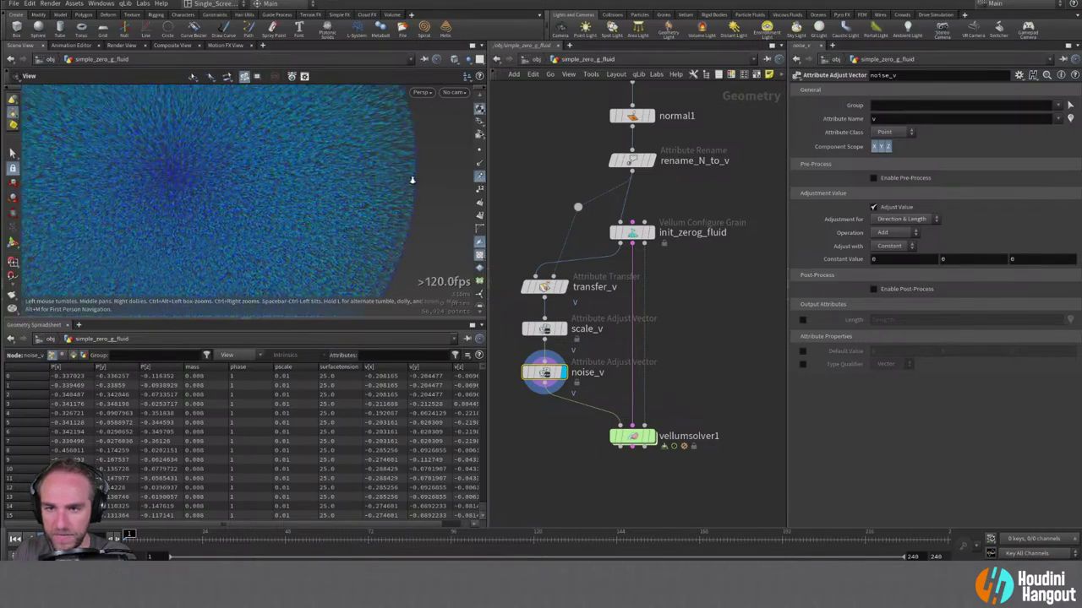
pyautogui.scroll(3, 436, 181)
pyautogui.scroll(3, 403, 202)
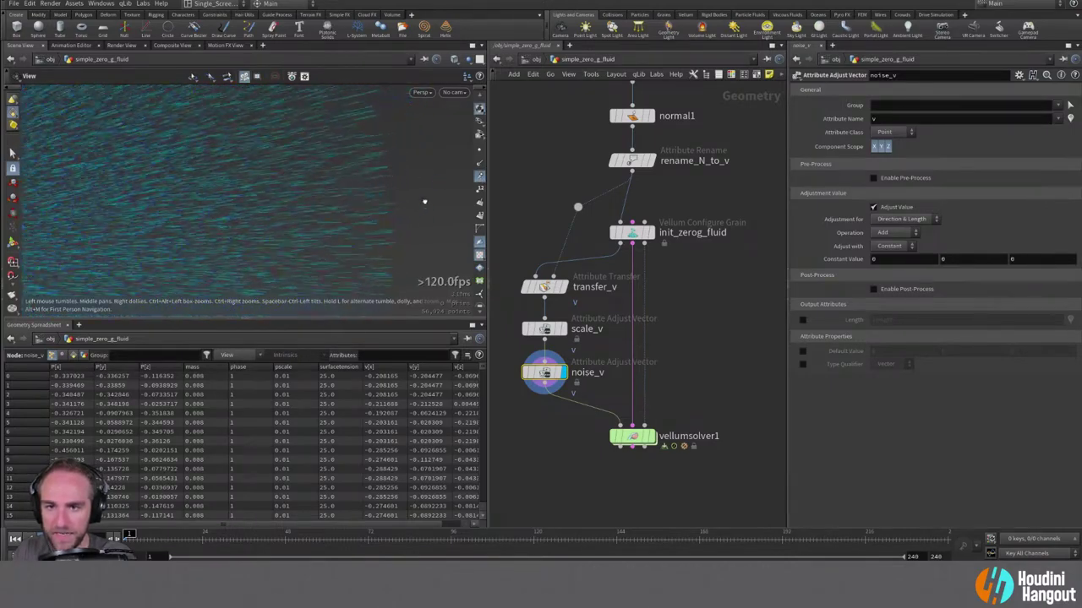
pyautogui.moveTo(437, 193)
pyautogui.mouseDown()
pyautogui.moveTo(425, 181)
pyautogui.moveTo(350, 201)
pyautogui.moveTo(436, 207)
pyautogui.moveTo(390, 218)
pyautogui.mouseUp()
pyautogui.click(482, 151)
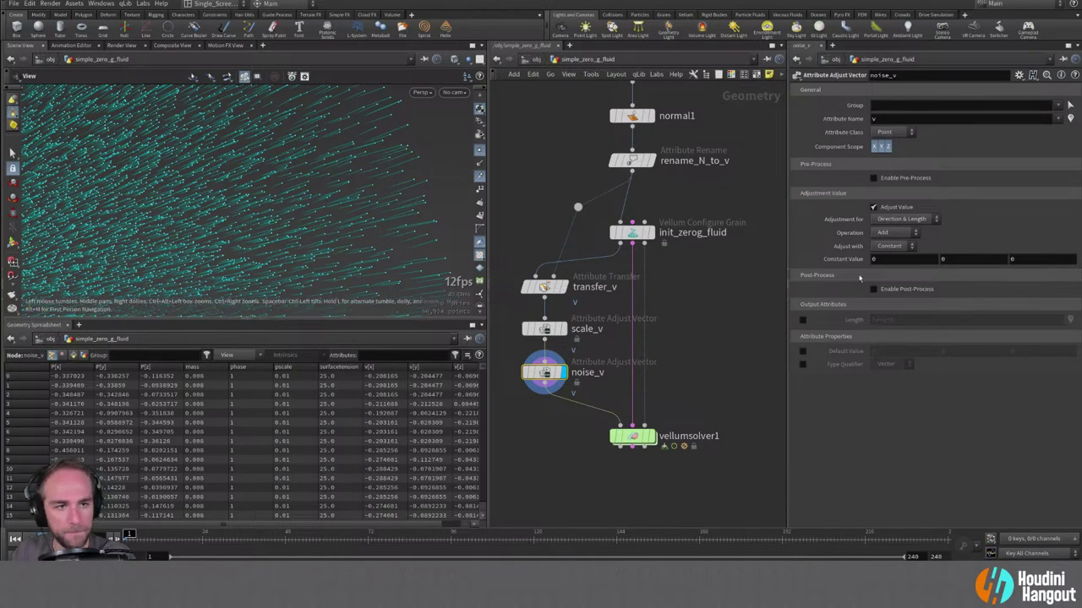
# On noise_v, set Operation to Multiply, Adjust with Noise, and Range Values to Zero Centered.
pyautogui.click(897, 218)
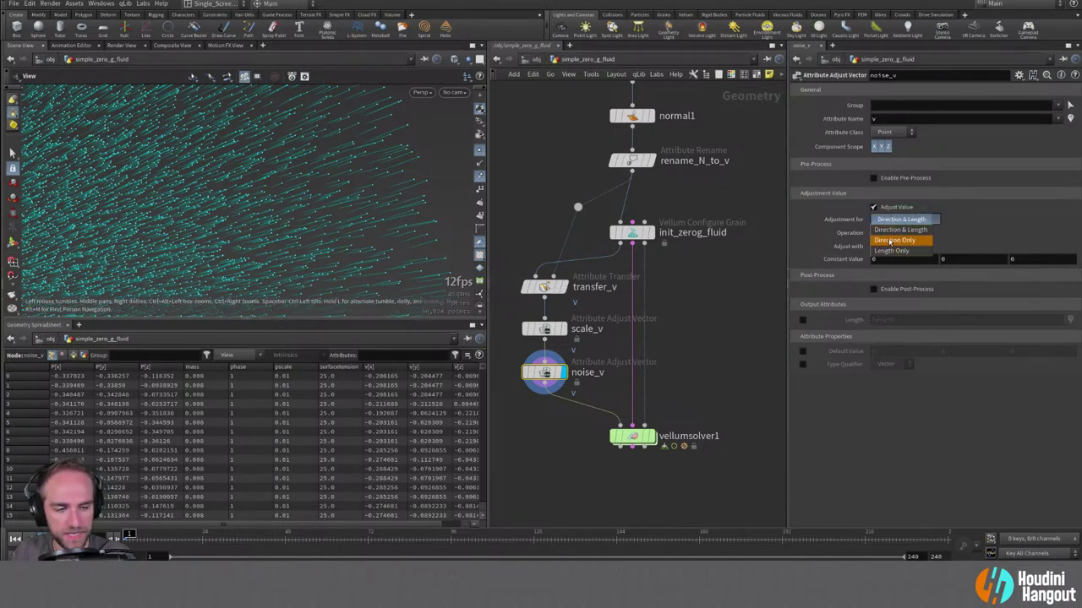
pyautogui.click(953, 225)
pyautogui.click(888, 234)
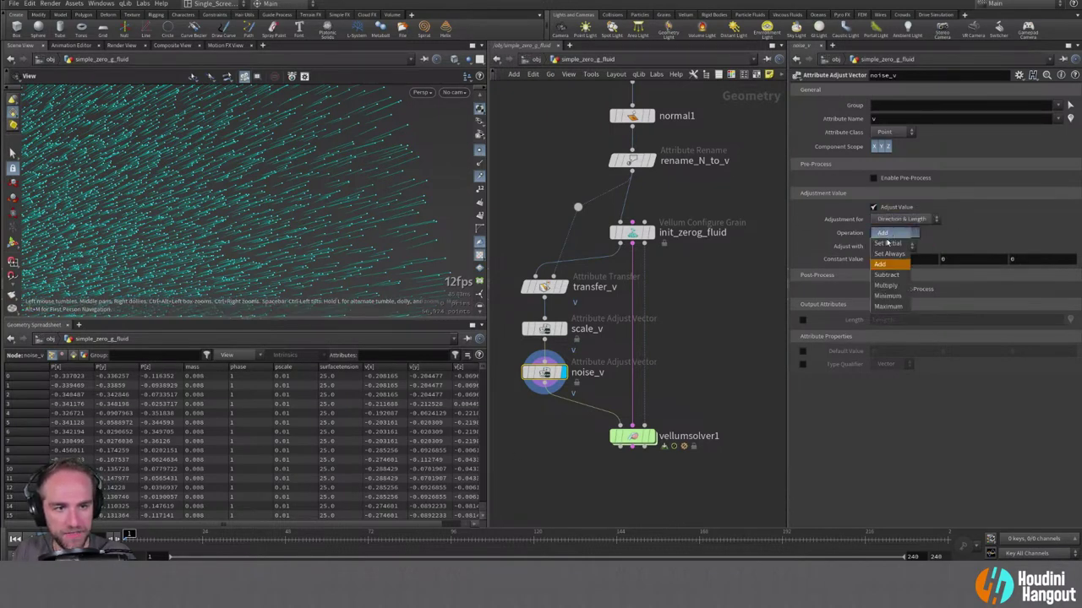
pyautogui.click(893, 288)
pyautogui.click(888, 246)
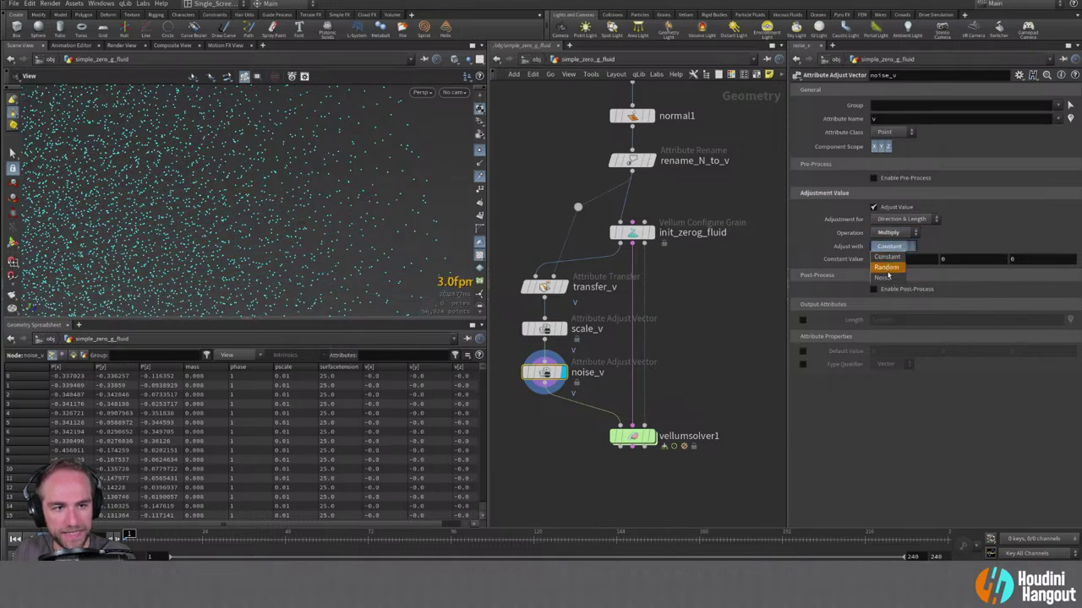
pyautogui.click(883, 259)
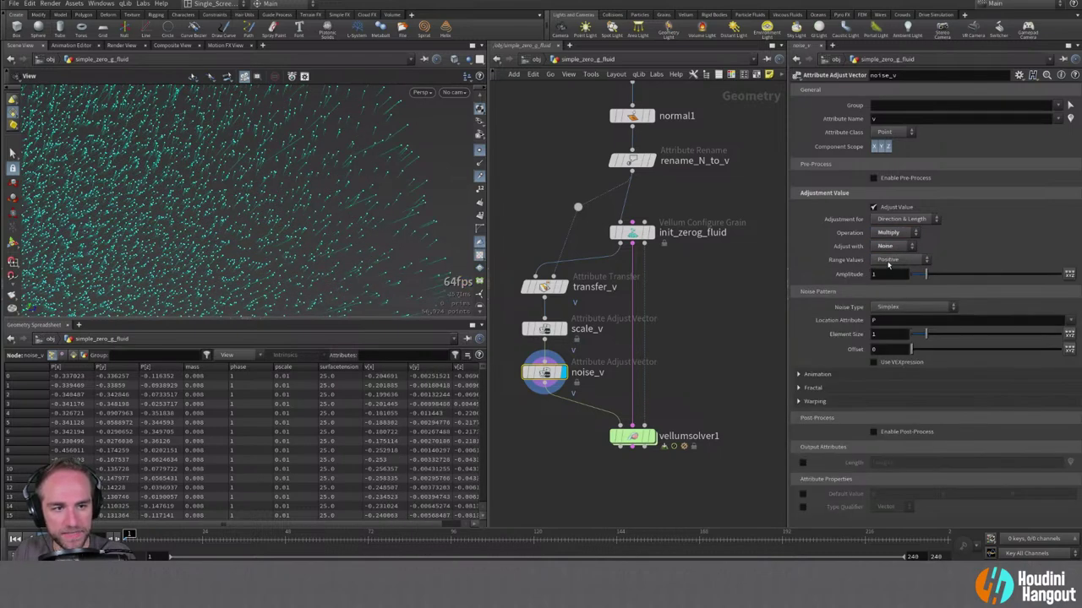
pyautogui.click(887, 260)
pyautogui.click(896, 282)
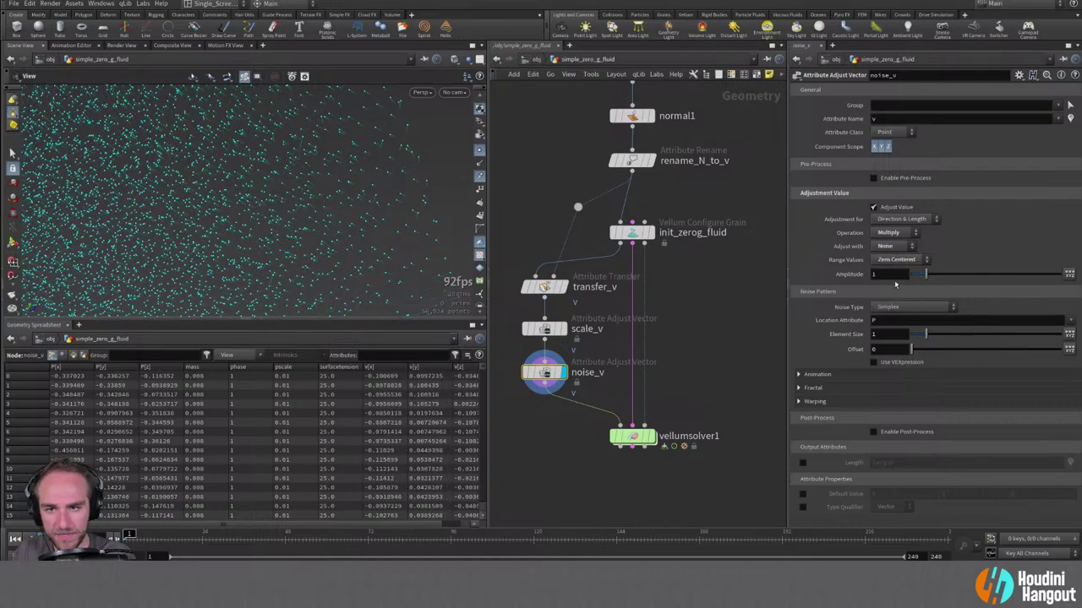
# Lower the noise Amplitude to 0.14 and set Operation back to Add.
pyautogui.scroll(3, 372, 169)
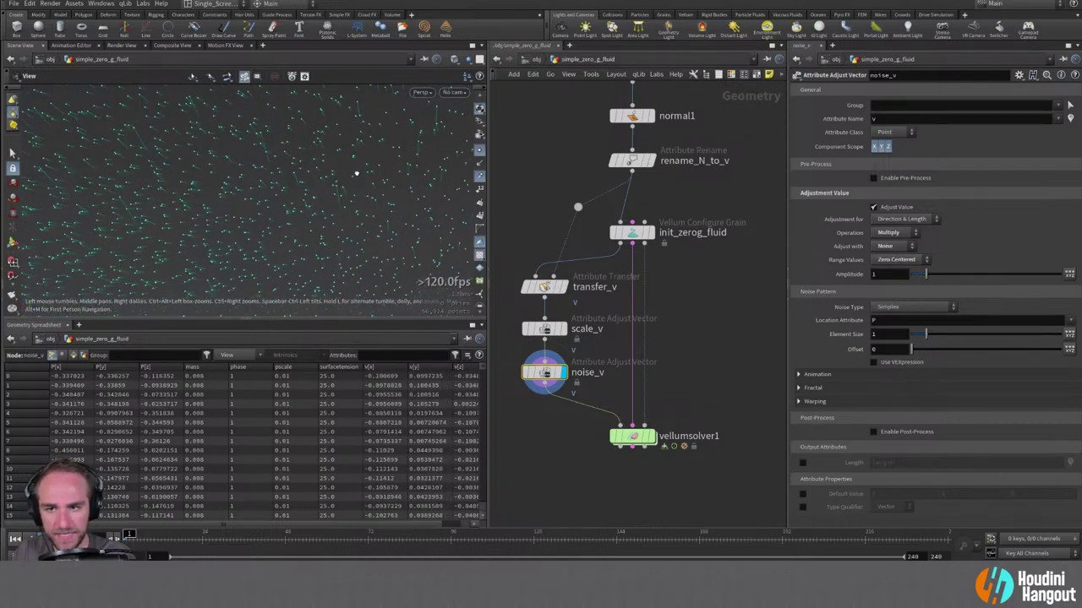
pyautogui.scroll(-5, 356, 174)
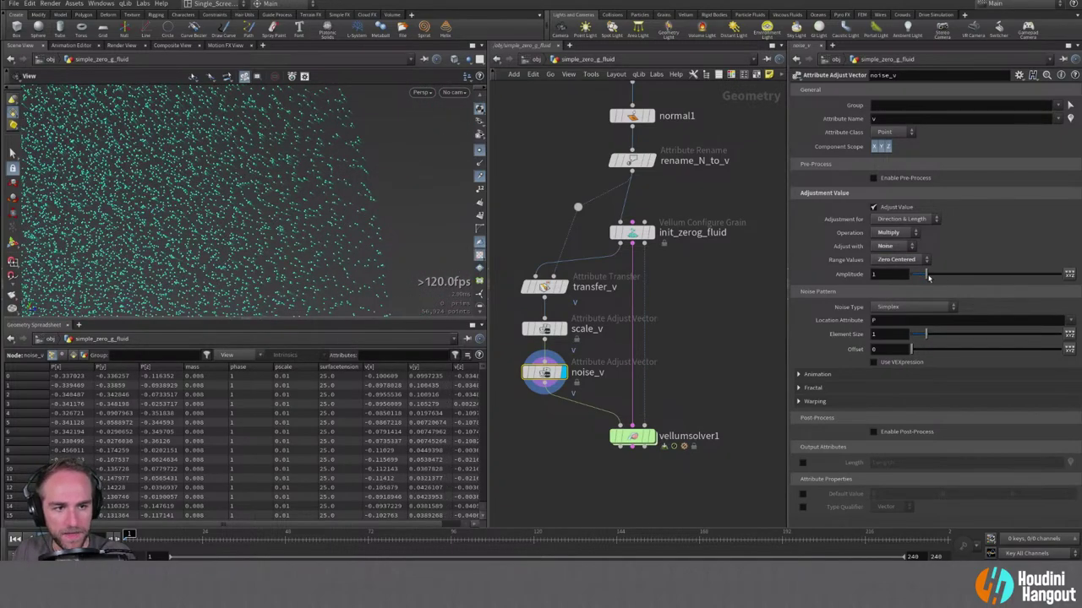
pyautogui.moveTo(928, 277); pyautogui.dragTo(912, 276)
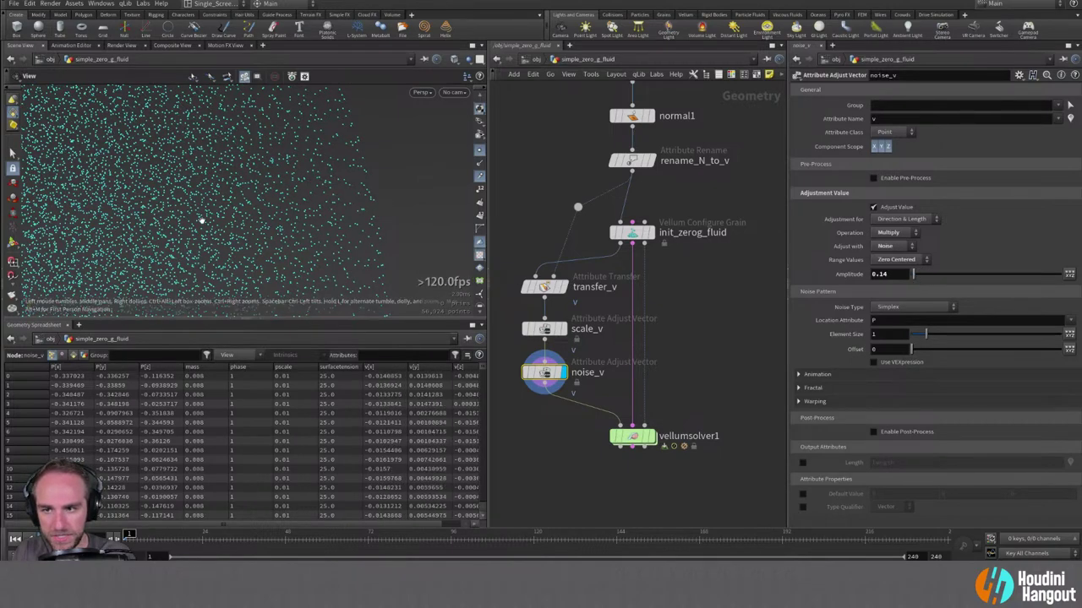
pyautogui.scroll(4, 202, 222)
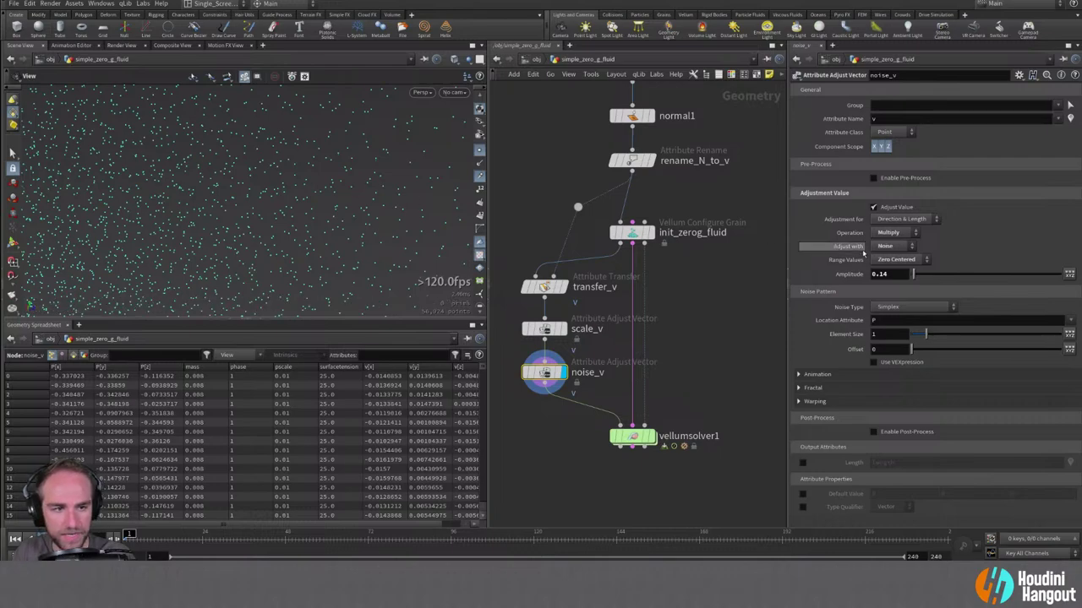
pyautogui.click(894, 234)
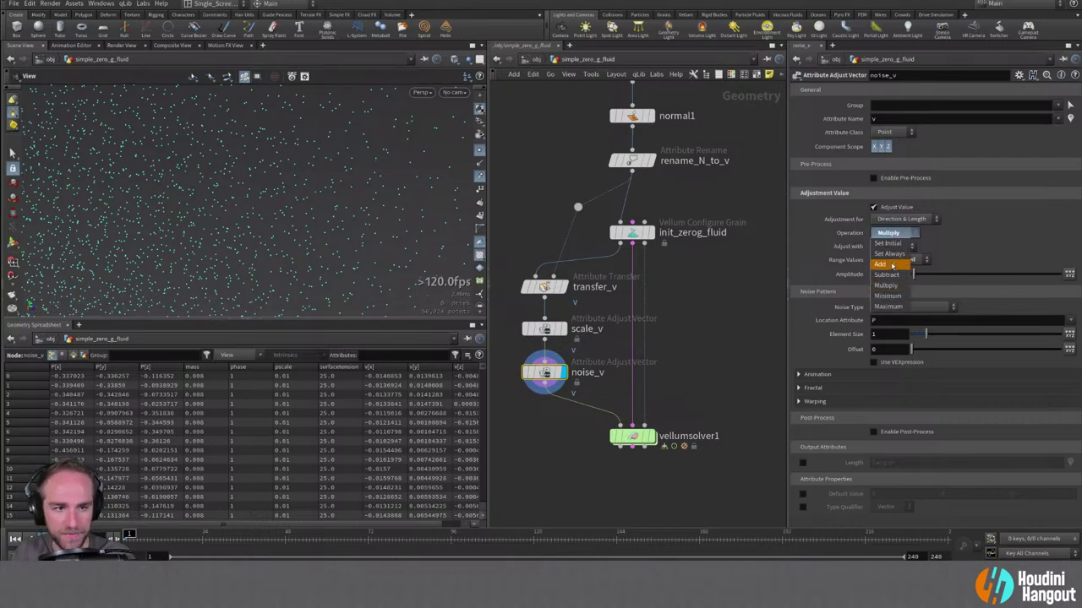
pyautogui.click(891, 267)
# Try noise_v noise settings of amplitude 0.82 and element size 0.31.
pyautogui.moveTo(372, 118)
pyautogui.mouseDown()
pyautogui.moveTo(386, 186)
pyautogui.moveTo(370, 202)
pyautogui.moveTo(389, 181)
pyautogui.moveTo(354, 212)
pyautogui.moveTo(311, 219)
pyautogui.moveTo(330, 224)
pyautogui.mouseUp()
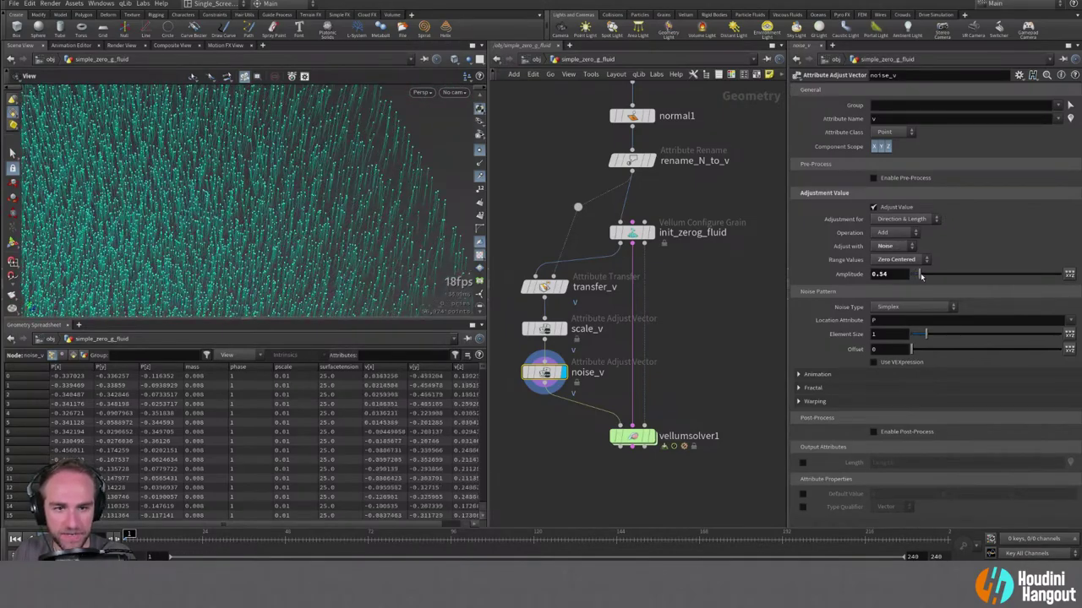
pyautogui.moveTo(914, 276)
pyautogui.mouseDown()
pyautogui.moveTo(924, 276)
pyautogui.moveTo(913, 277)
pyautogui.mouseUp()
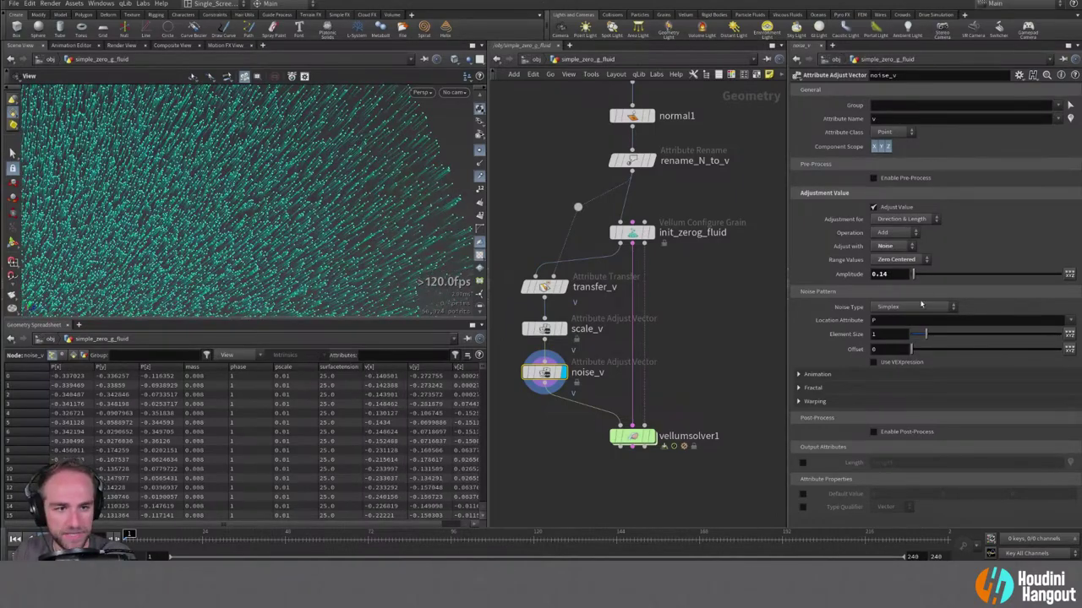
pyautogui.moveTo(925, 336); pyautogui.dragTo(915, 336)
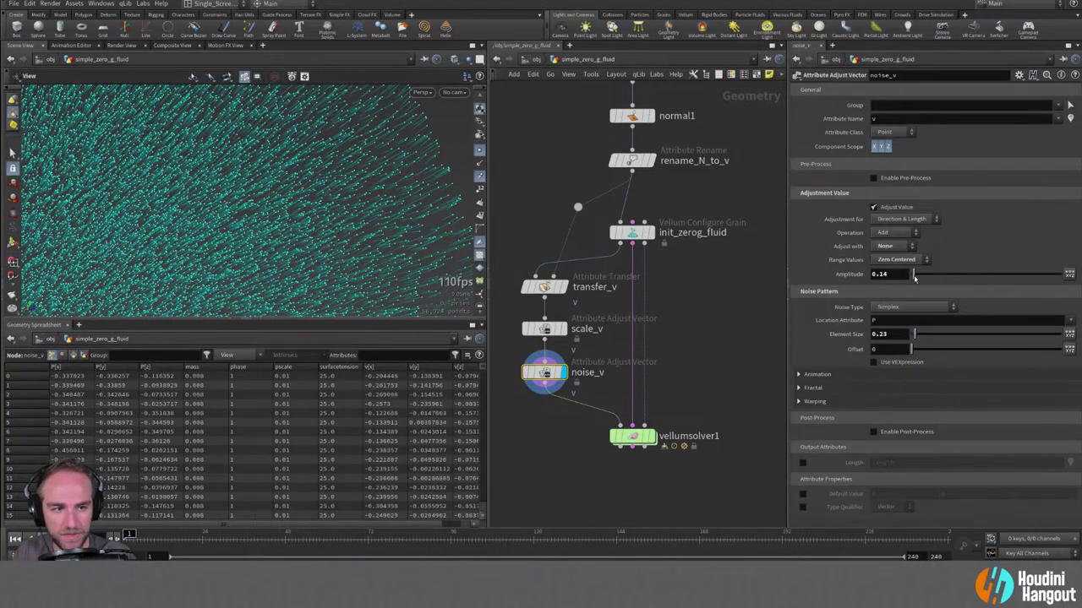
pyautogui.moveTo(914, 276); pyautogui.dragTo(924, 276)
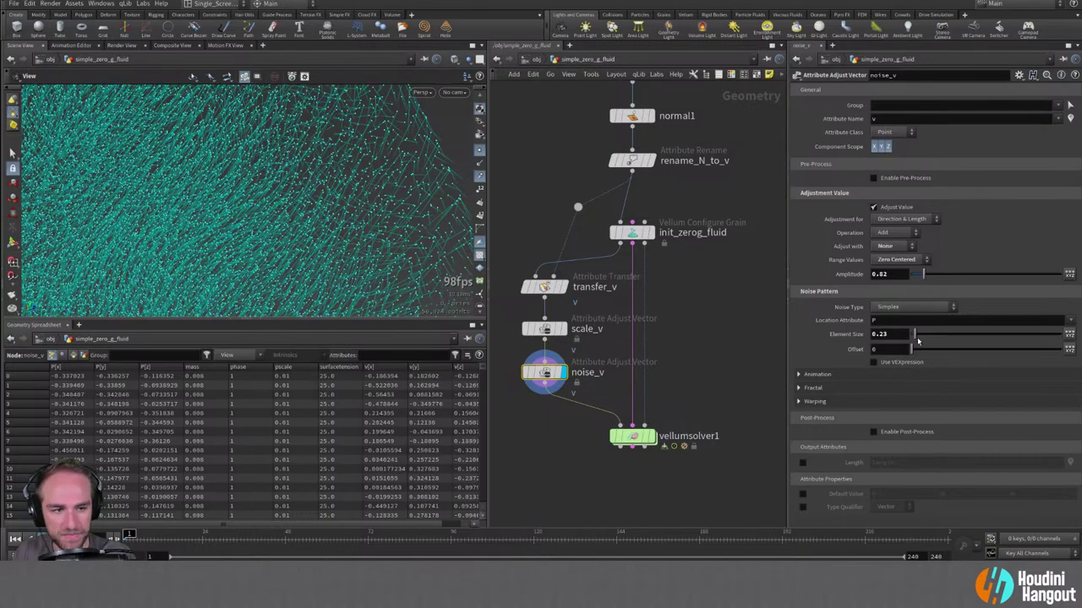
pyautogui.moveTo(915, 337); pyautogui.dragTo(916, 336)
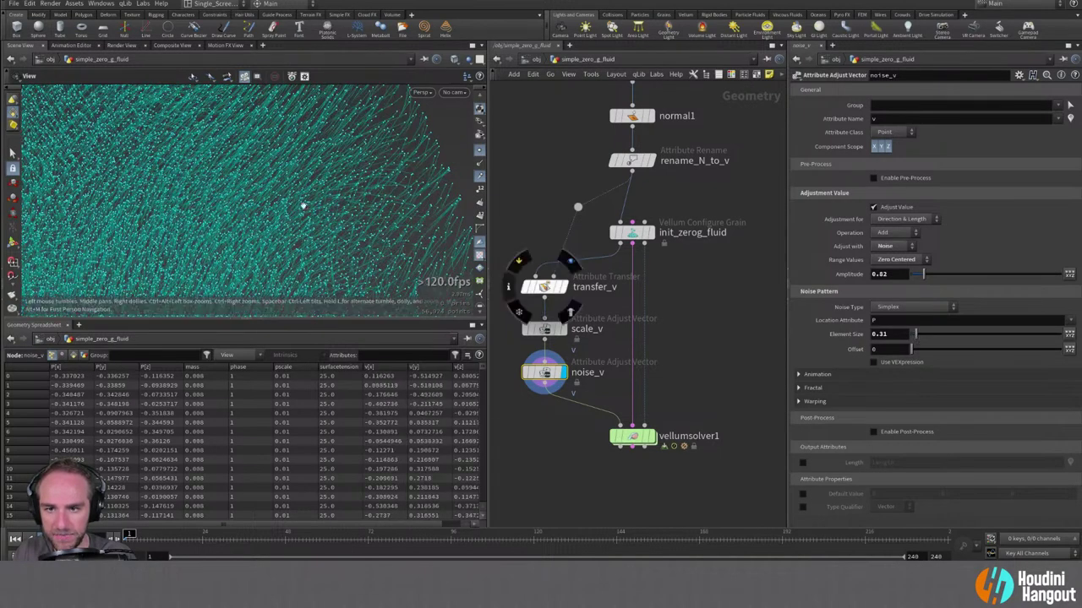
pyautogui.scroll(10, 292, 207)
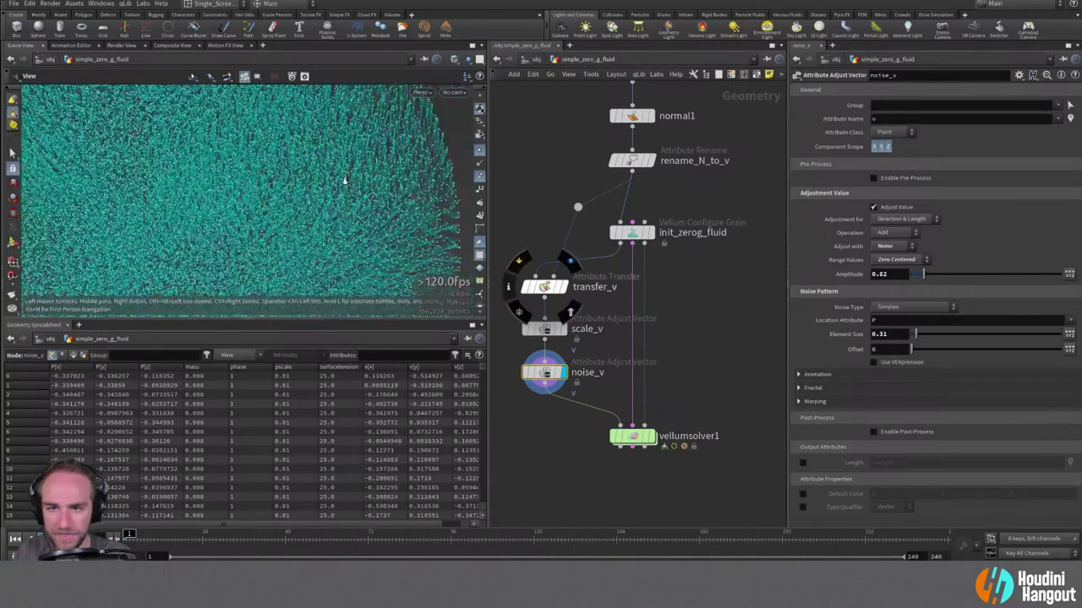
pyautogui.scroll(5, 398, 177)
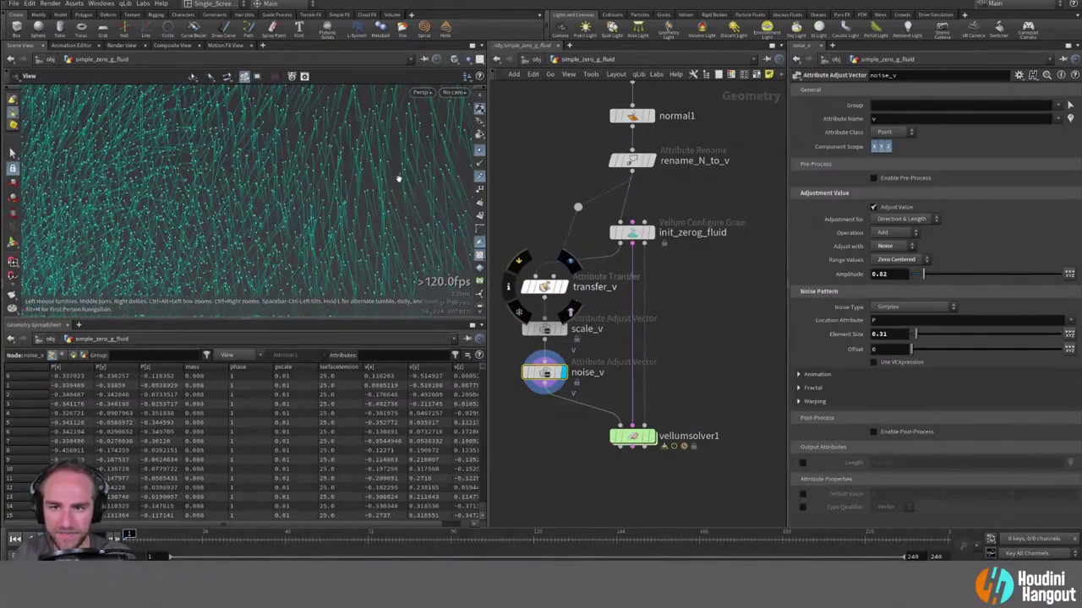
pyautogui.scroll(-10, 266, 219)
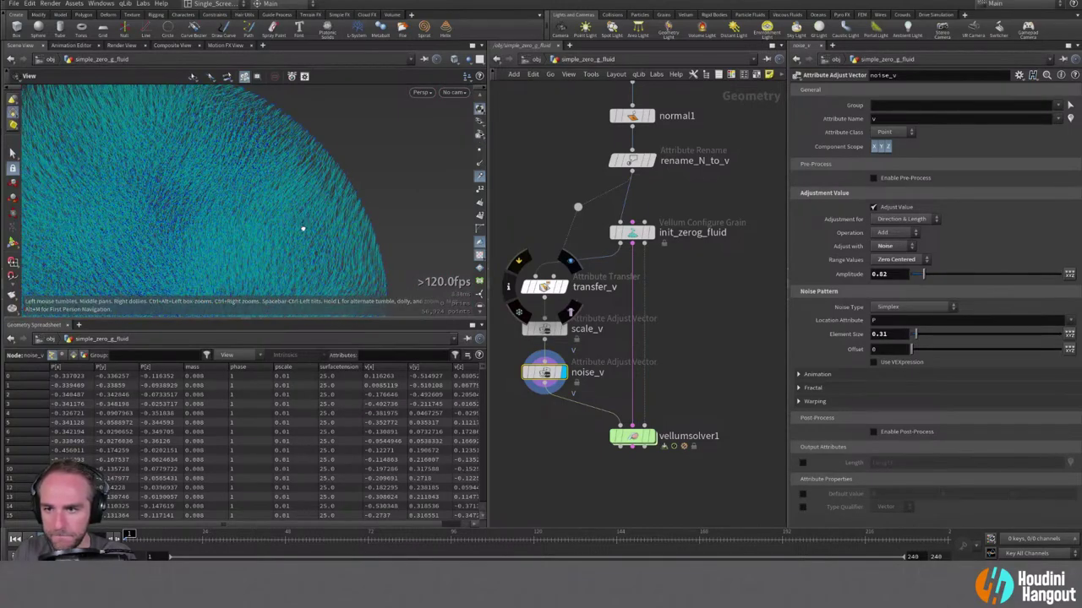
# Settle noise_v on amplitude 0.28 and element size 0.17, keeping Simplex noise type.
pyautogui.moveTo(323, 243); pyautogui.dragTo(335, 200)
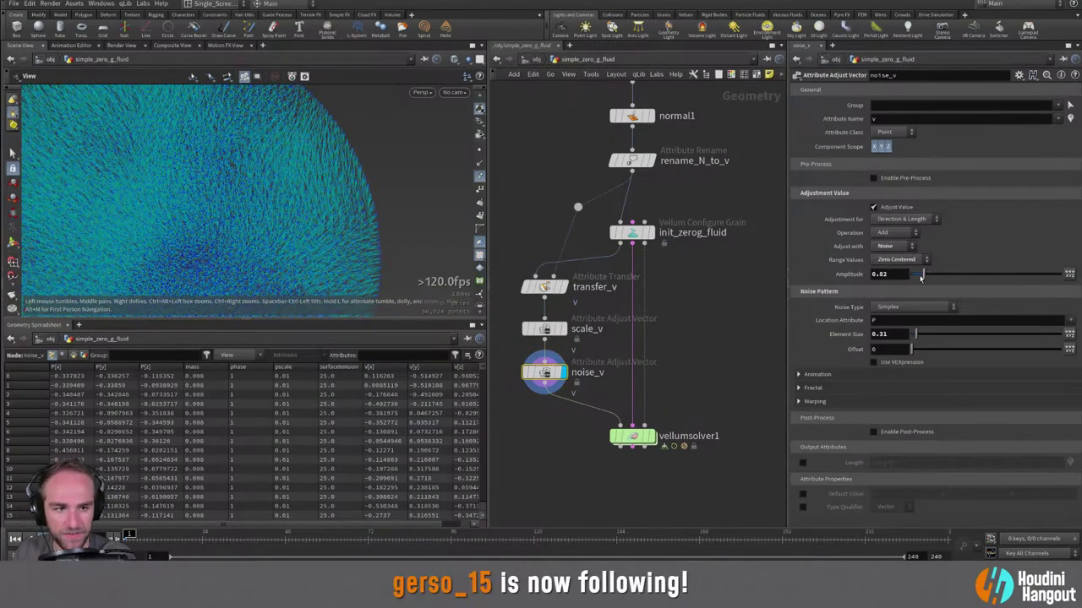
pyautogui.moveTo(921, 279)
pyautogui.mouseDown()
pyautogui.moveTo(938, 278)
pyautogui.moveTo(916, 284)
pyautogui.mouseUp()
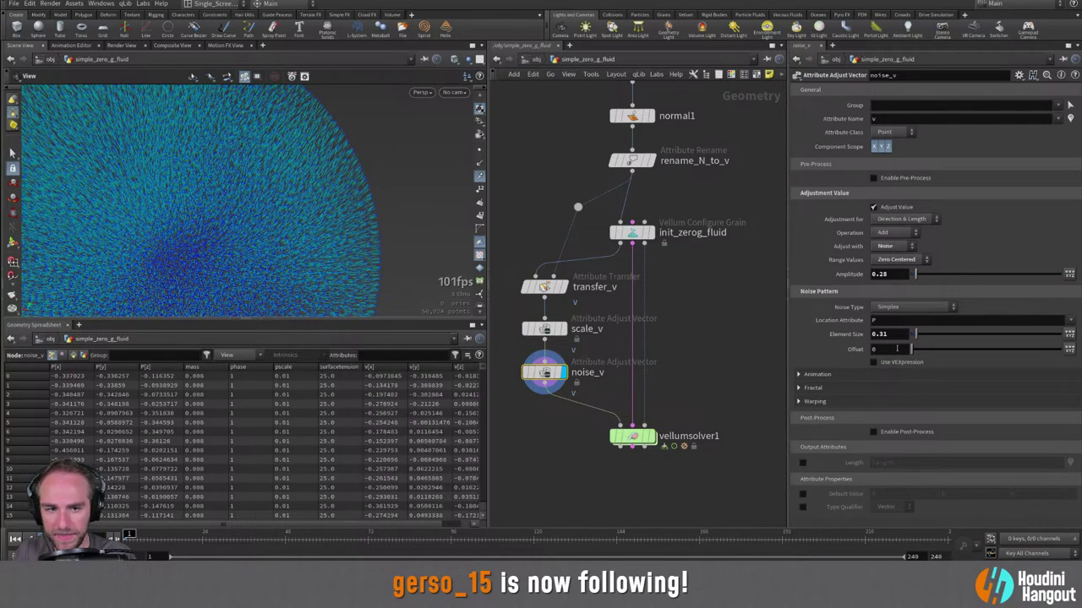
pyautogui.moveTo(914, 333)
pyautogui.mouseDown()
pyautogui.moveTo(950, 334)
pyautogui.moveTo(915, 339)
pyautogui.mouseUp()
pyautogui.click(901, 307)
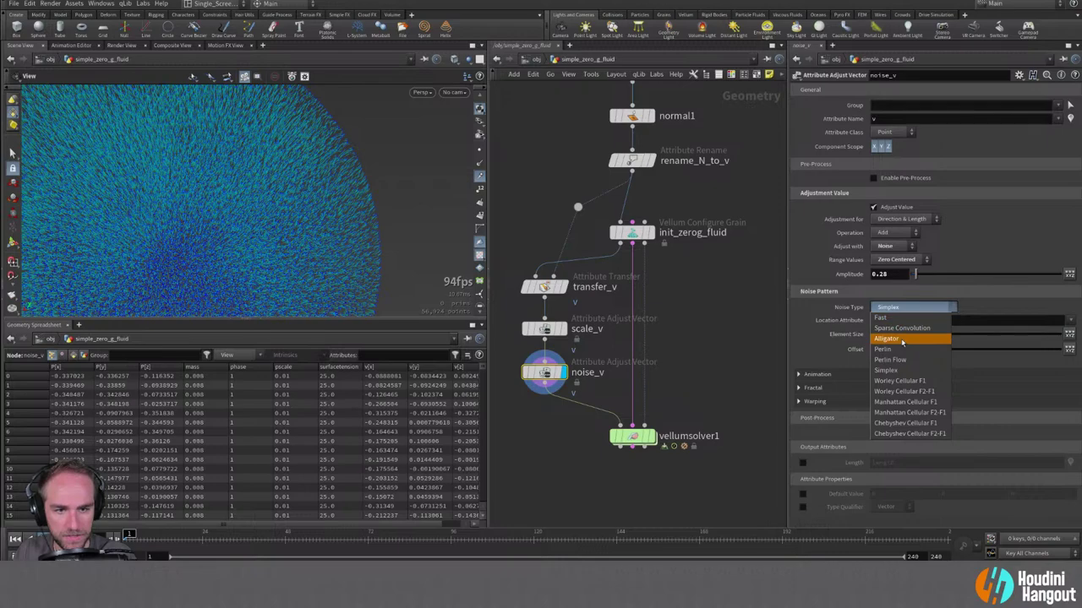
pyautogui.click(898, 370)
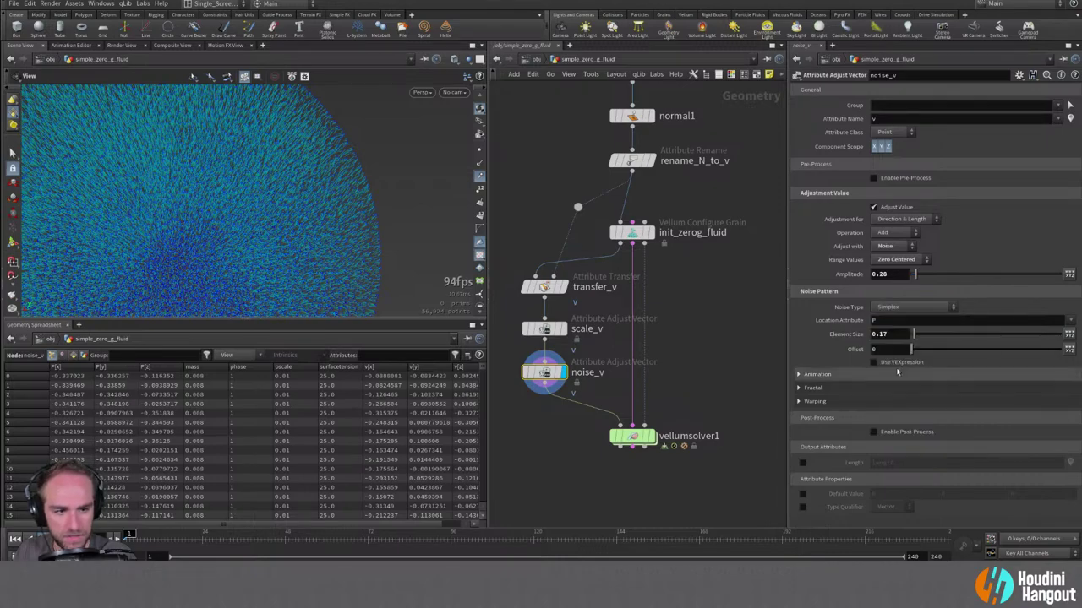
pyautogui.moveTo(316, 220); pyautogui.dragTo(290, 177)
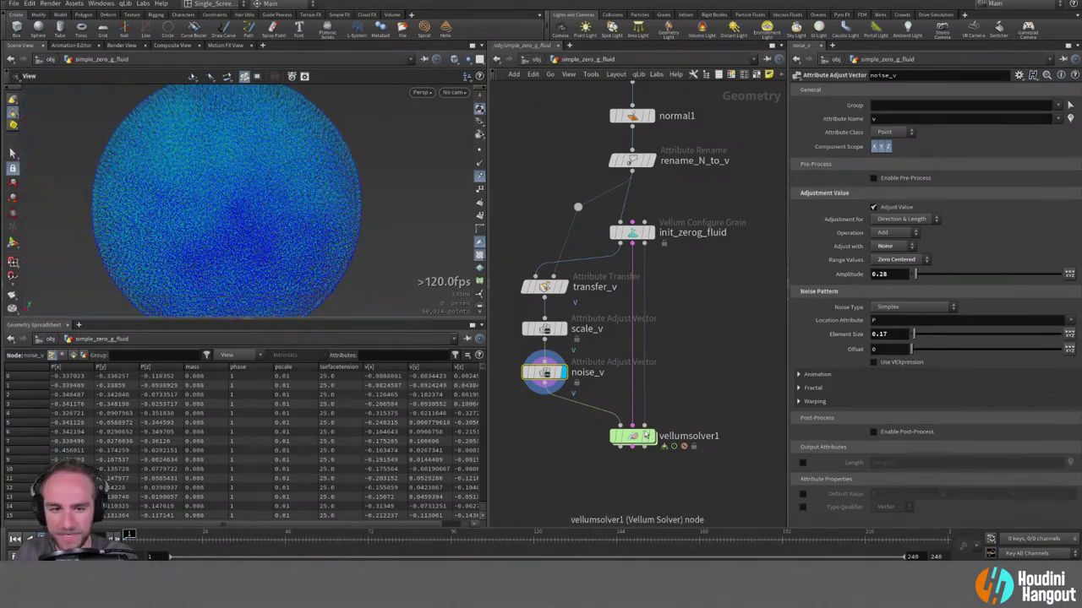
# Play vellumsolver1's simulation with velocity display off to watch holes tear open, then rewind to frame 1.
pyautogui.click(644, 438)
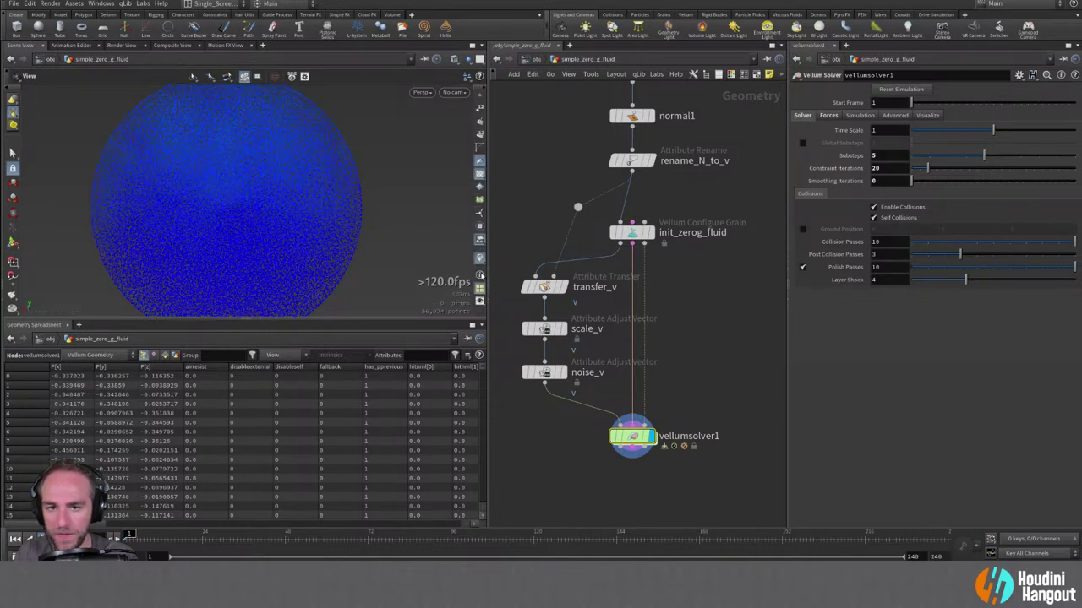
pyautogui.click(479, 228)
pyautogui.scroll(-3, 266, 215)
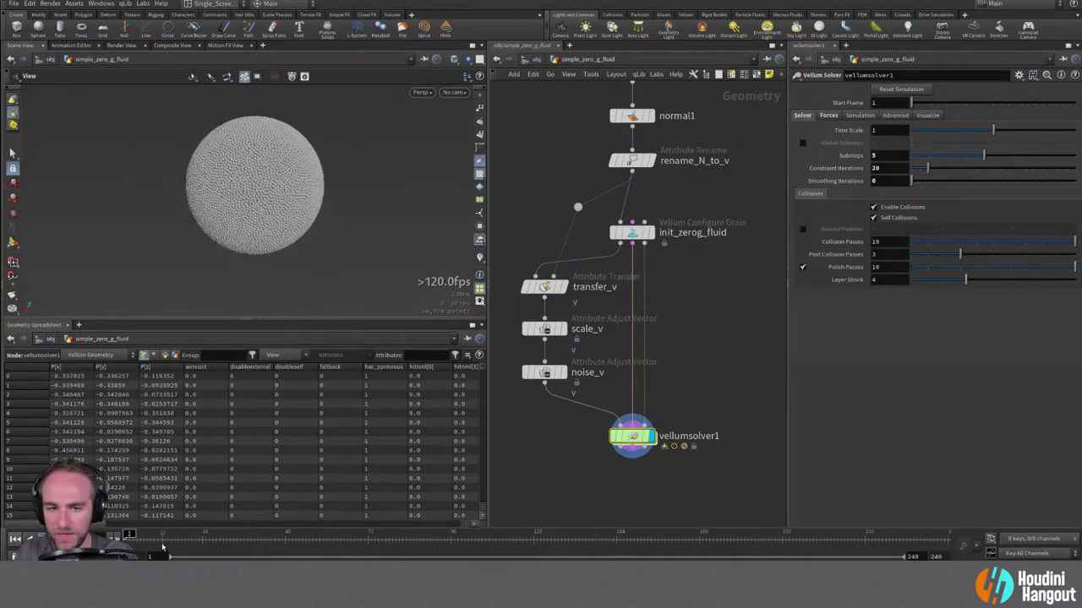
pyautogui.press('Up')
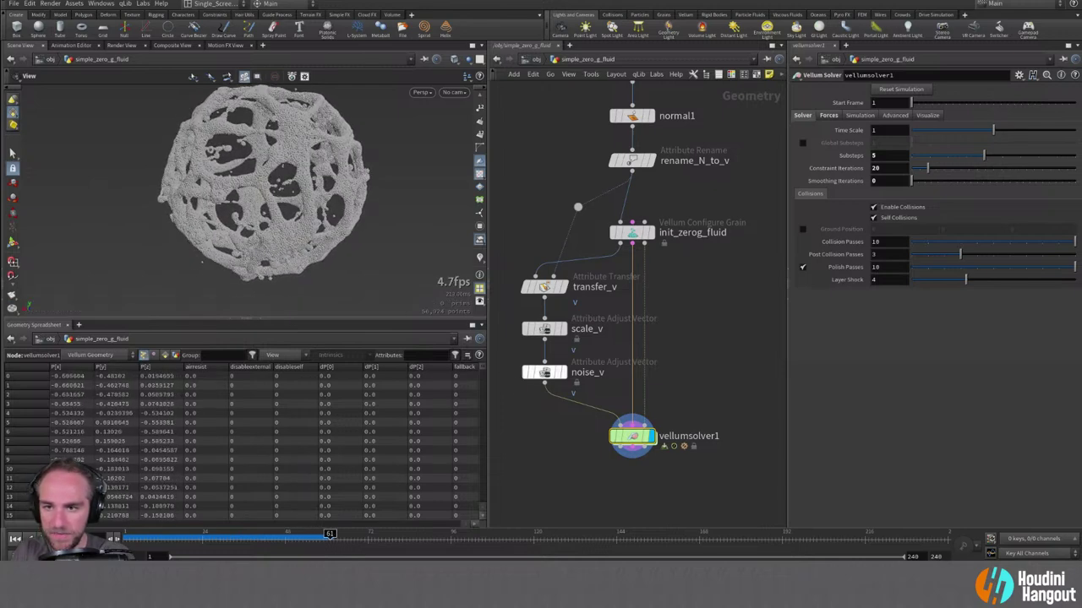
pyautogui.moveTo(557, 373)
pyautogui.hotkey('ctrl', 'Up')
pyautogui.click(557, 373)
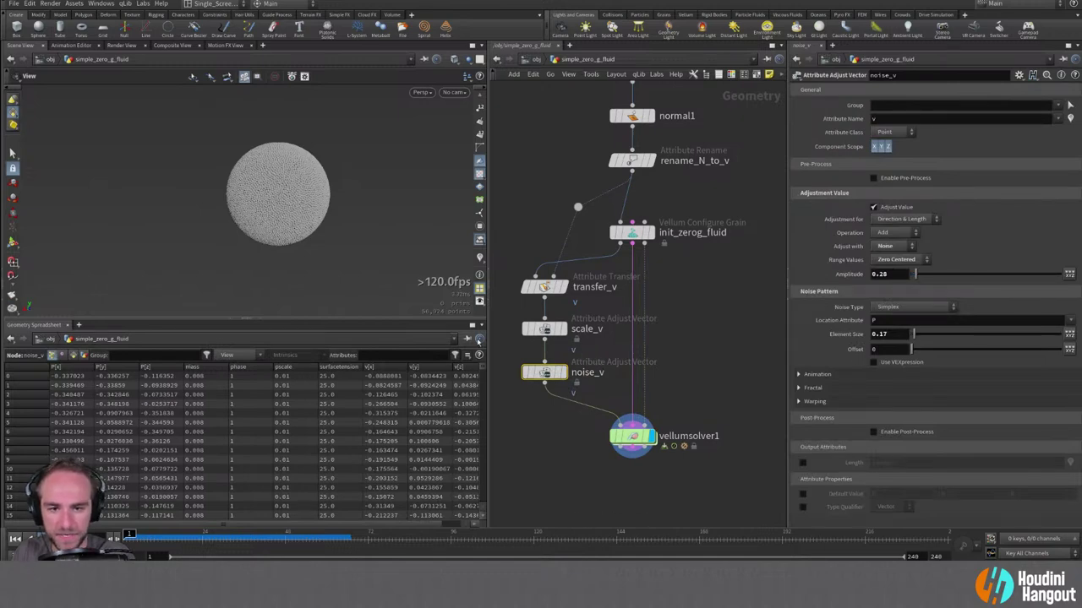
# Colour the particles by velocity with the shaded velocity visualizer.
pyautogui.click(480, 255)
pyautogui.scroll(5, 378, 176)
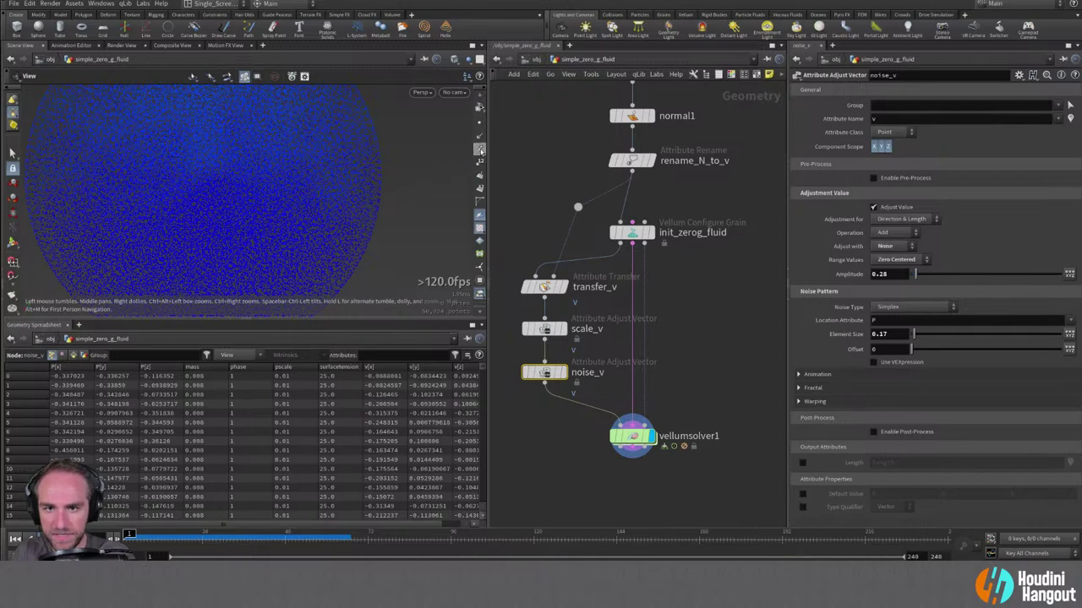
pyautogui.click(480, 148)
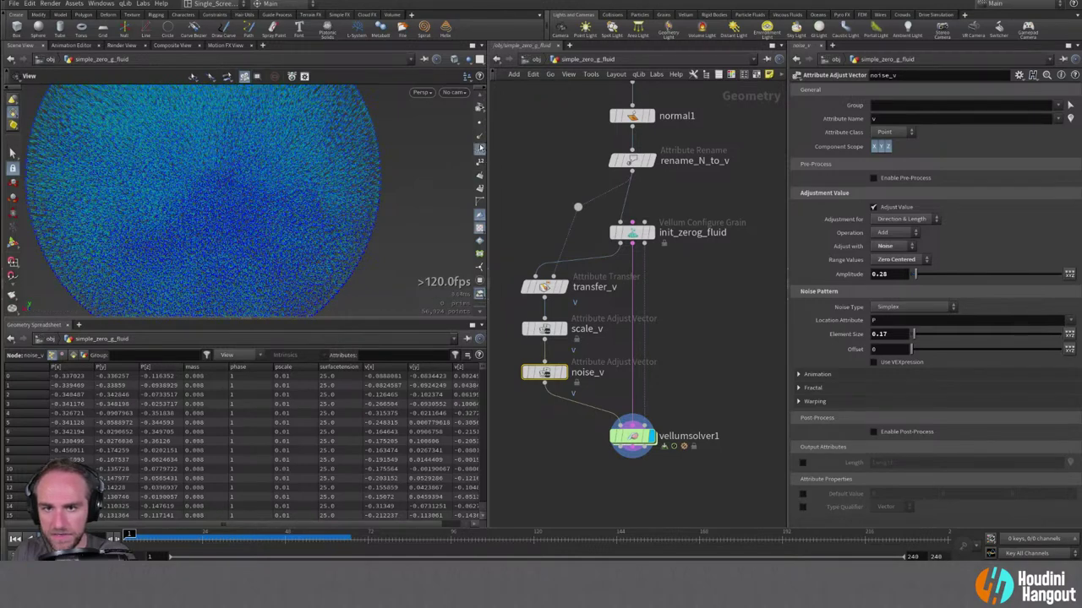
pyautogui.click(480, 148)
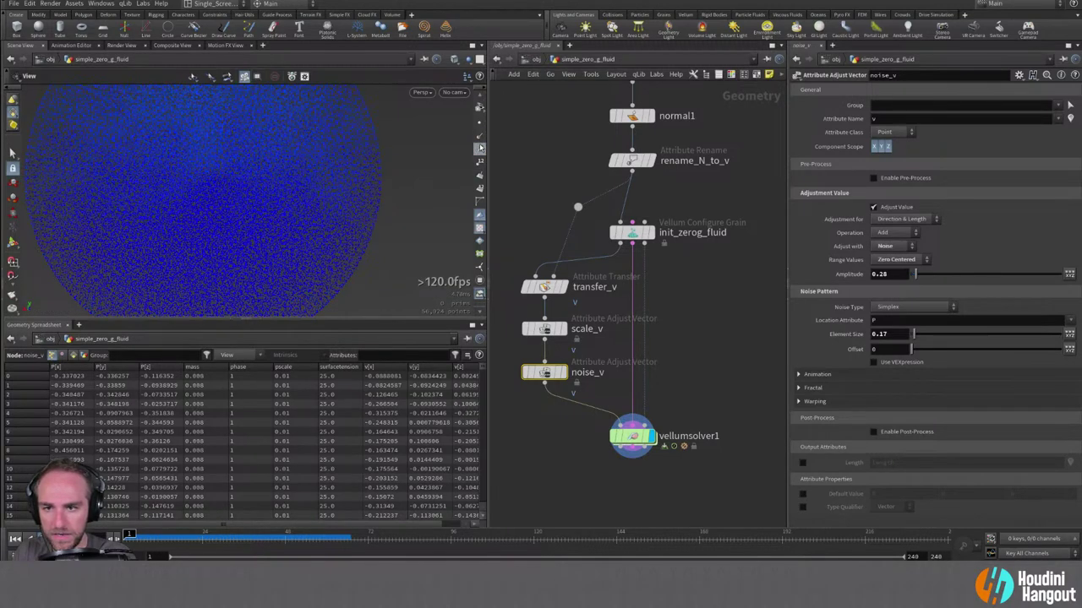
pyautogui.click(480, 148)
pyautogui.moveTo(289, 186)
pyautogui.mouseDown()
pyautogui.moveTo(344, 180)
pyautogui.moveTo(335, 202)
pyautogui.moveTo(336, 189)
pyautogui.moveTo(349, 191)
pyautogui.mouseUp()
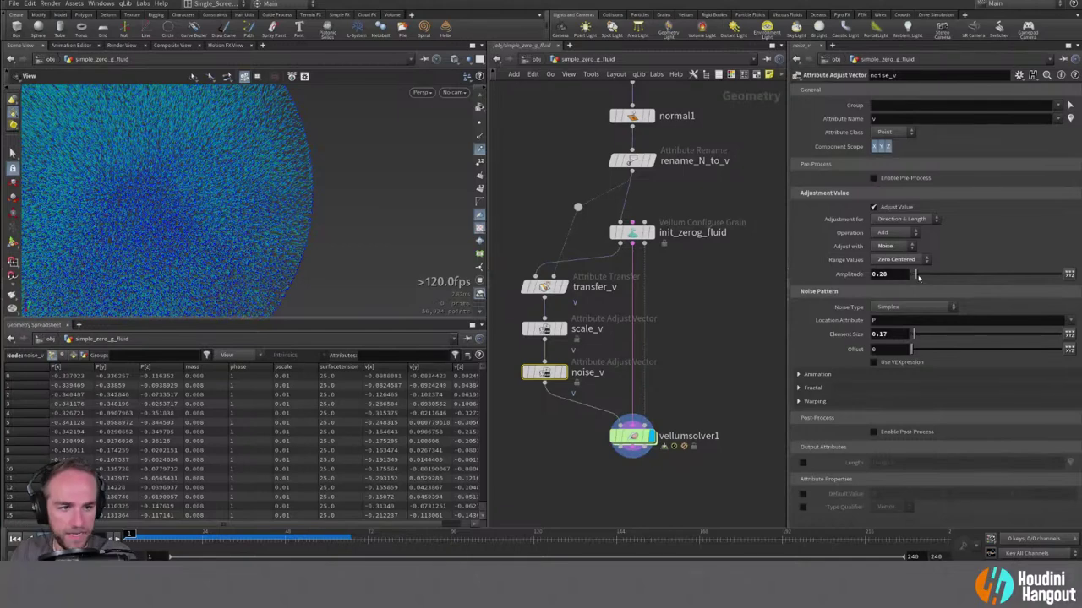
# Set noise_v Amplitude to 0.7 and enlarge Element Size to 0.25.
pyautogui.moveTo(918, 276); pyautogui.dragTo(921, 275)
pyautogui.click(897, 276)
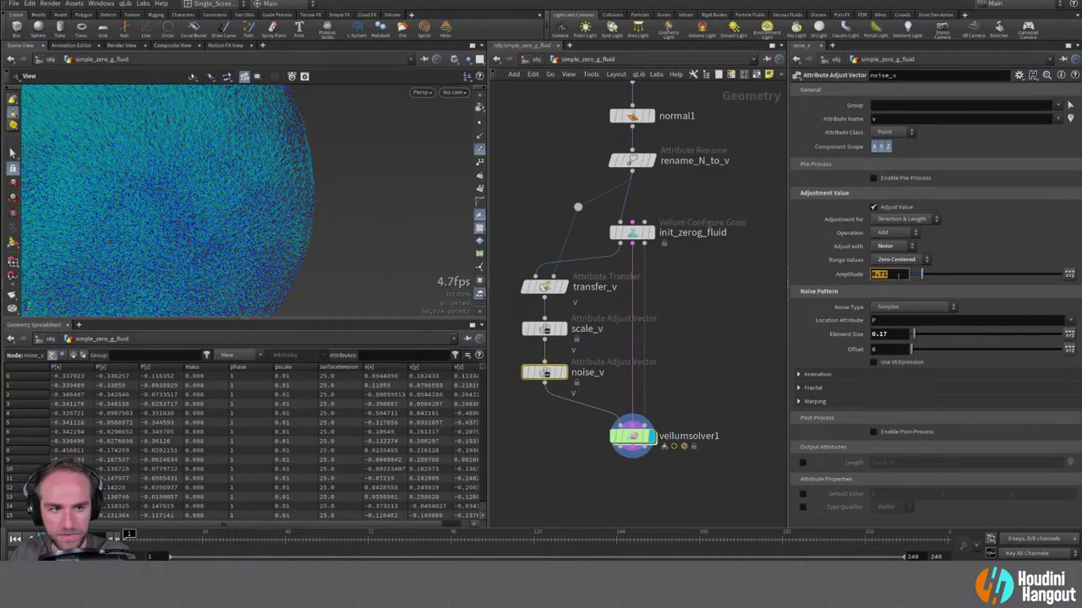
pyautogui.write('0.7')
pyautogui.press('Return')
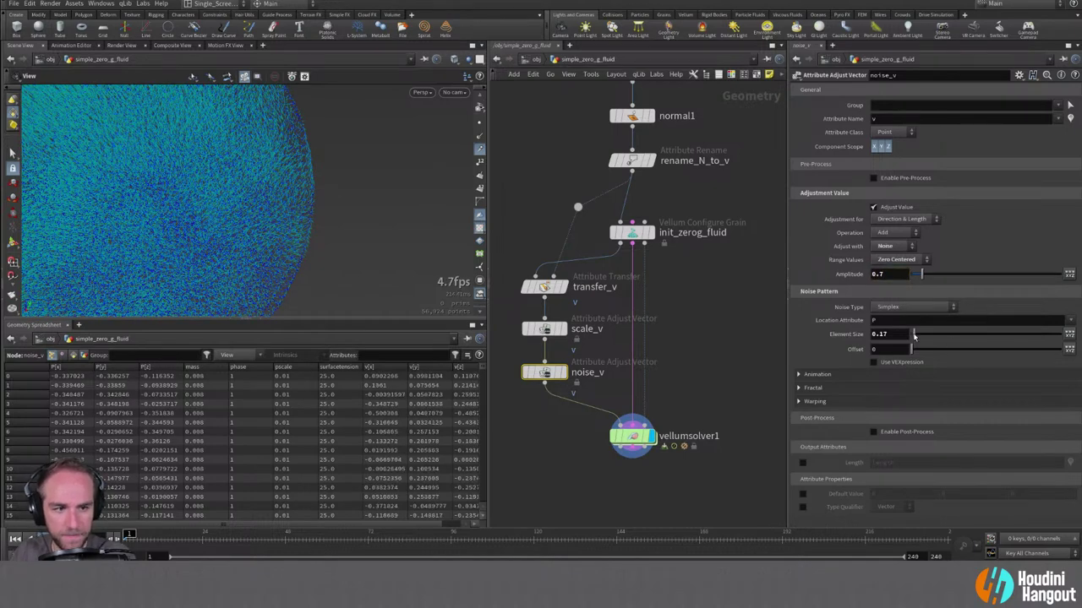
pyautogui.moveTo(914, 336); pyautogui.dragTo(914, 336)
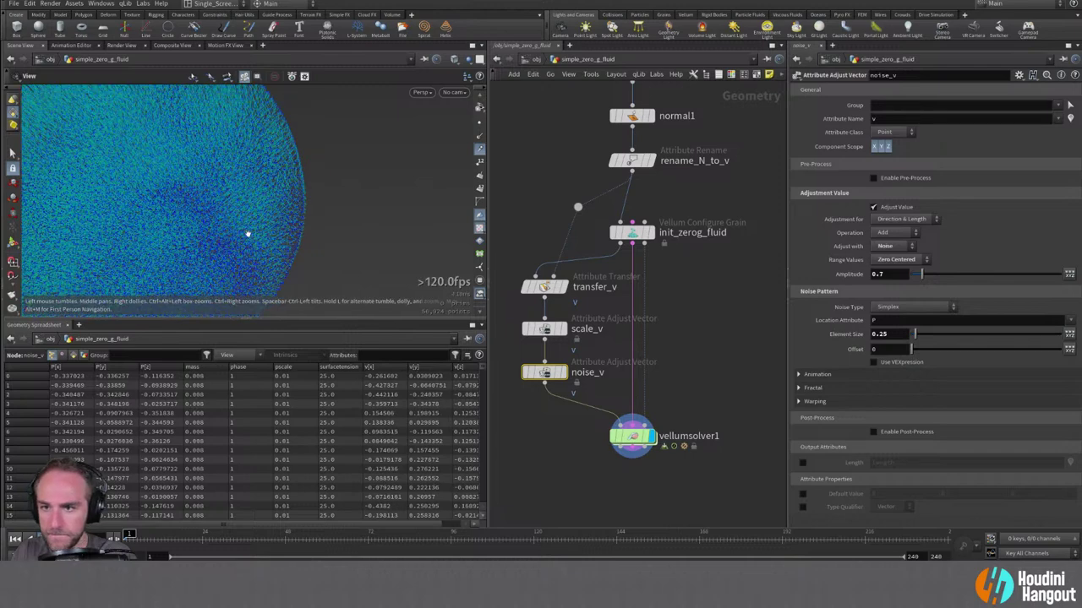
# Play vellumsolver1 with the stronger noise and show the particles in plain grey.
pyautogui.press('h')
pyautogui.click(630, 436)
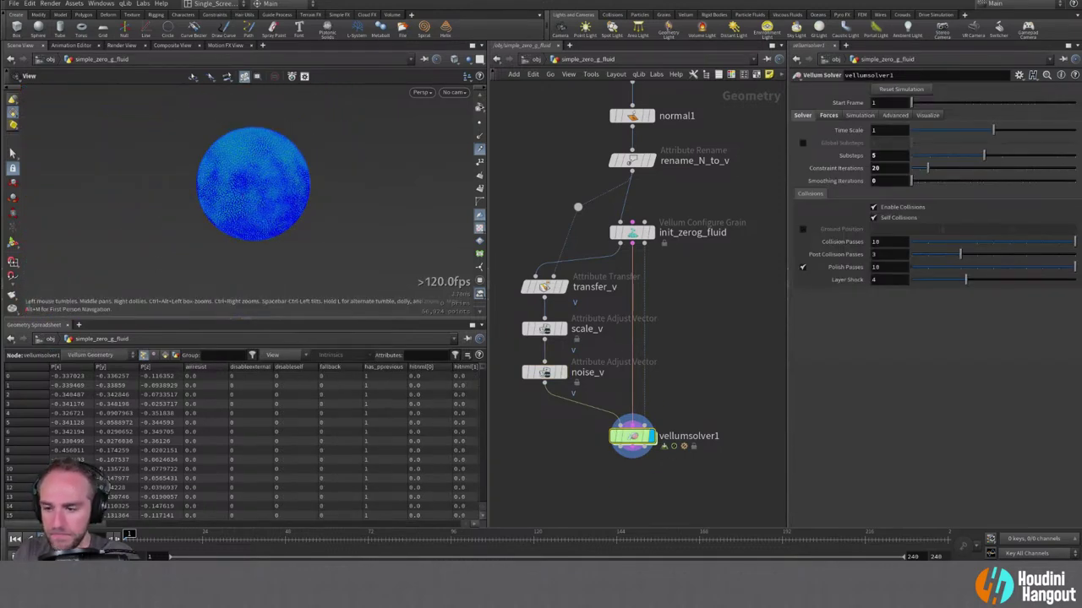
pyautogui.press('Up')
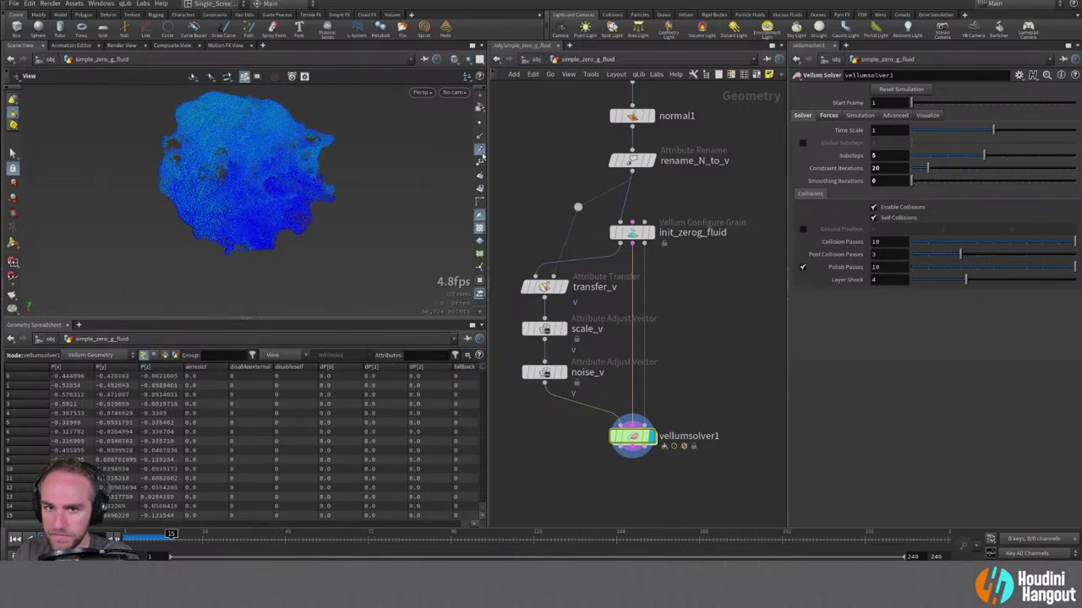
pyautogui.scroll(-3, 476, 289)
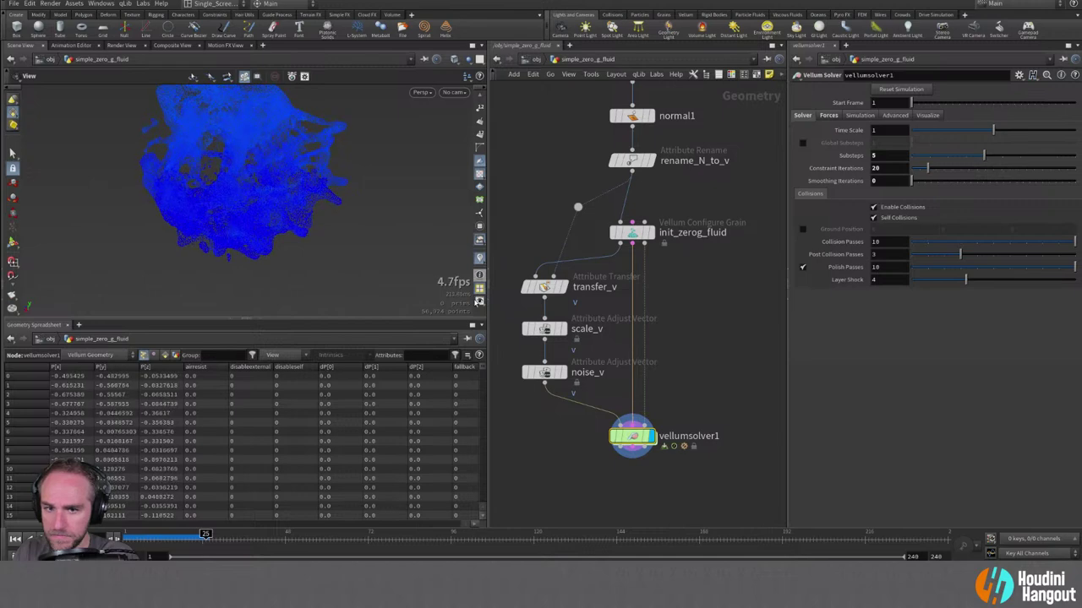
pyautogui.click(478, 258)
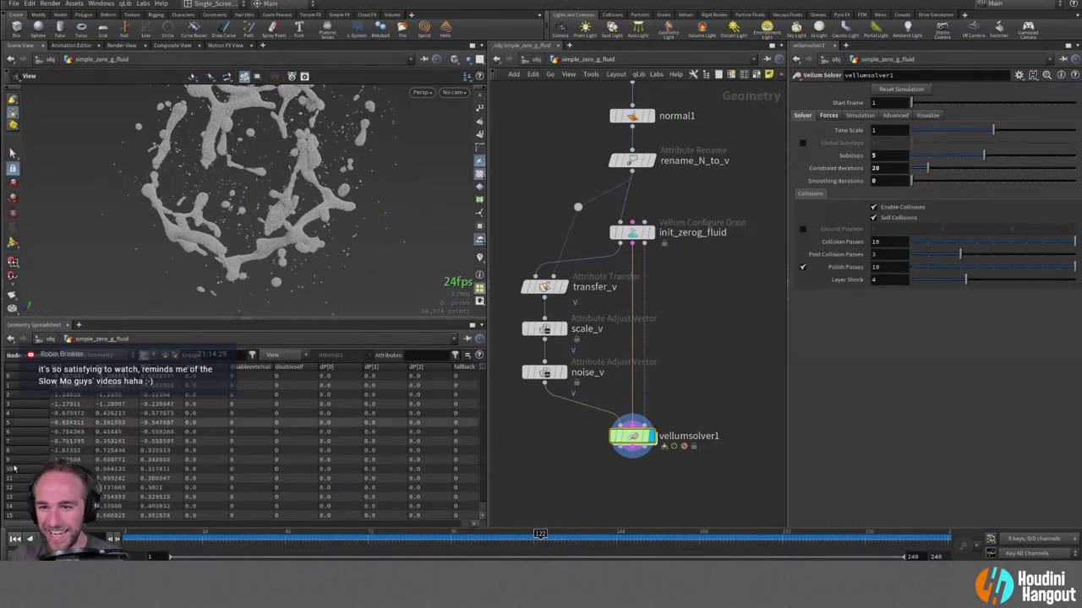
# Set popdrag1 Air Resistance inside vellumsolver1's forces to 0.5, then replay and rewind the simulation.
pyautogui.click(14, 538)
pyautogui.doubleClick(632, 436)
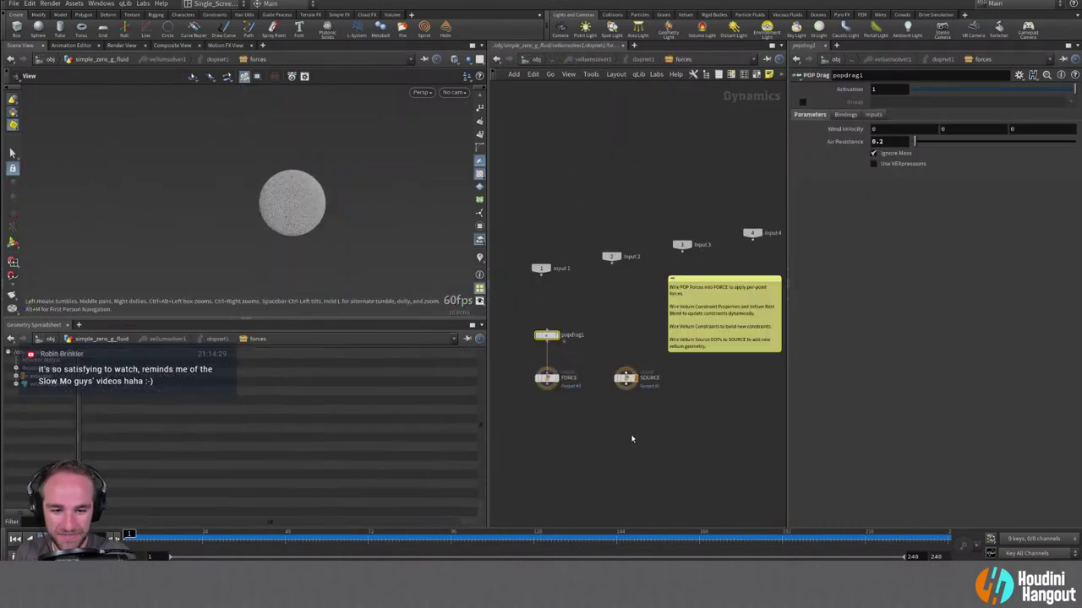
pyautogui.doubleClick(879, 141)
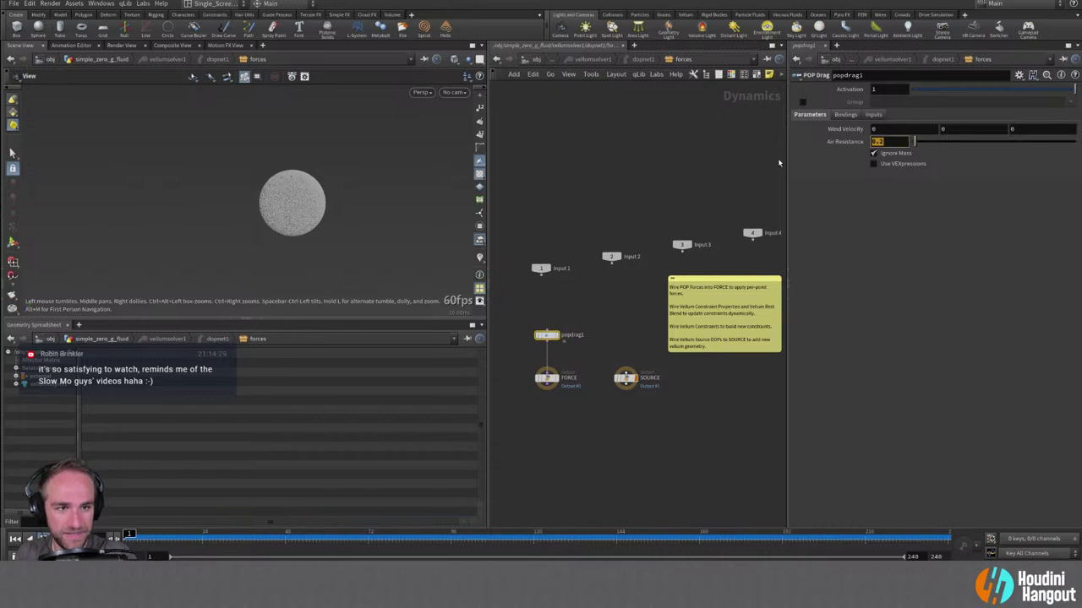
pyautogui.write('0.5')
pyautogui.press('Return')
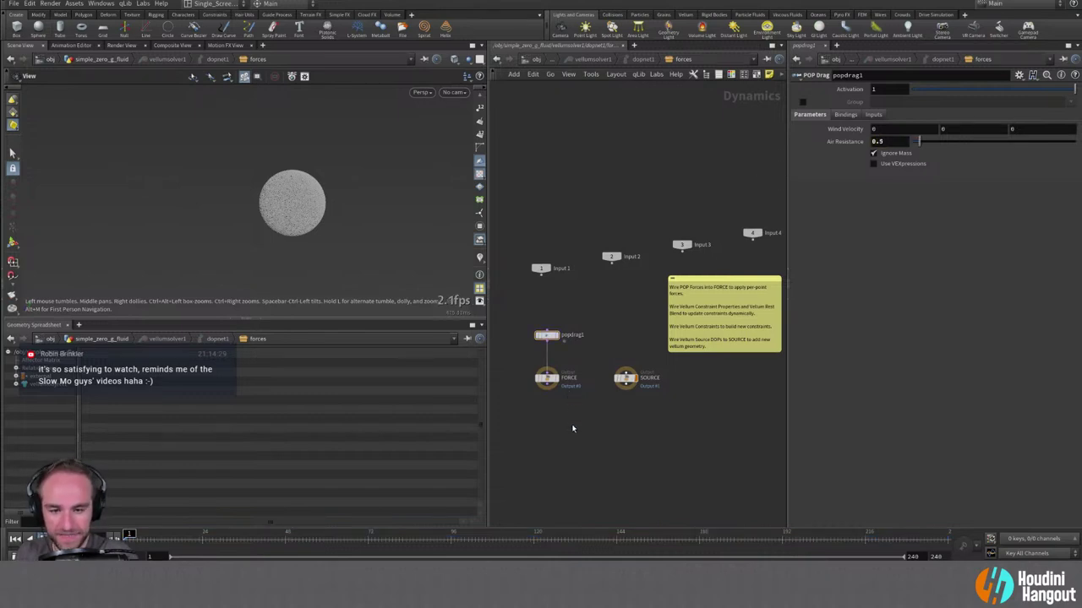
pyautogui.press('u')
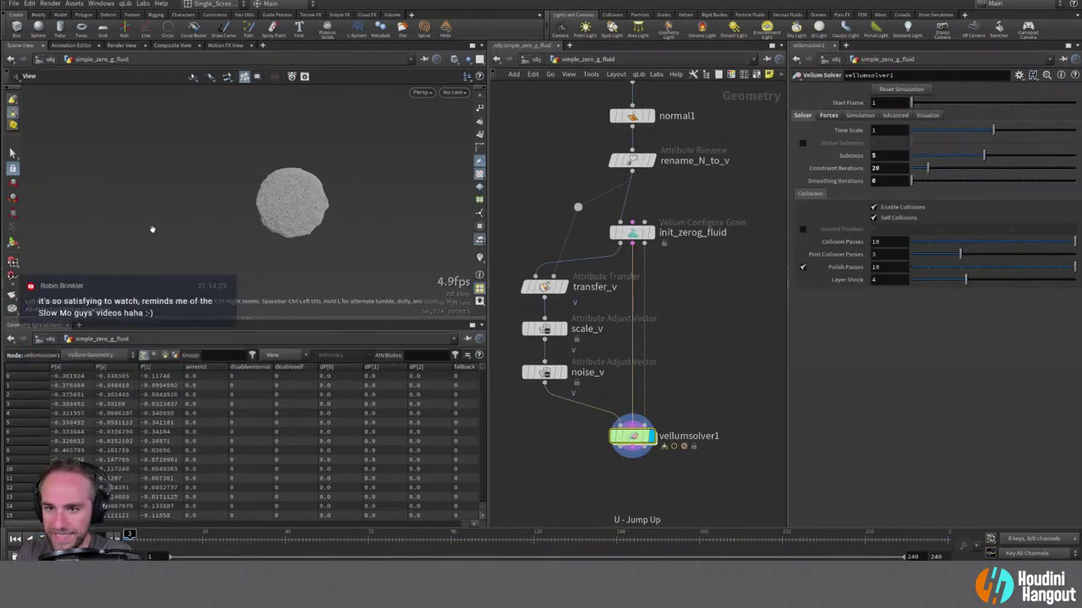
pyautogui.press('Up')
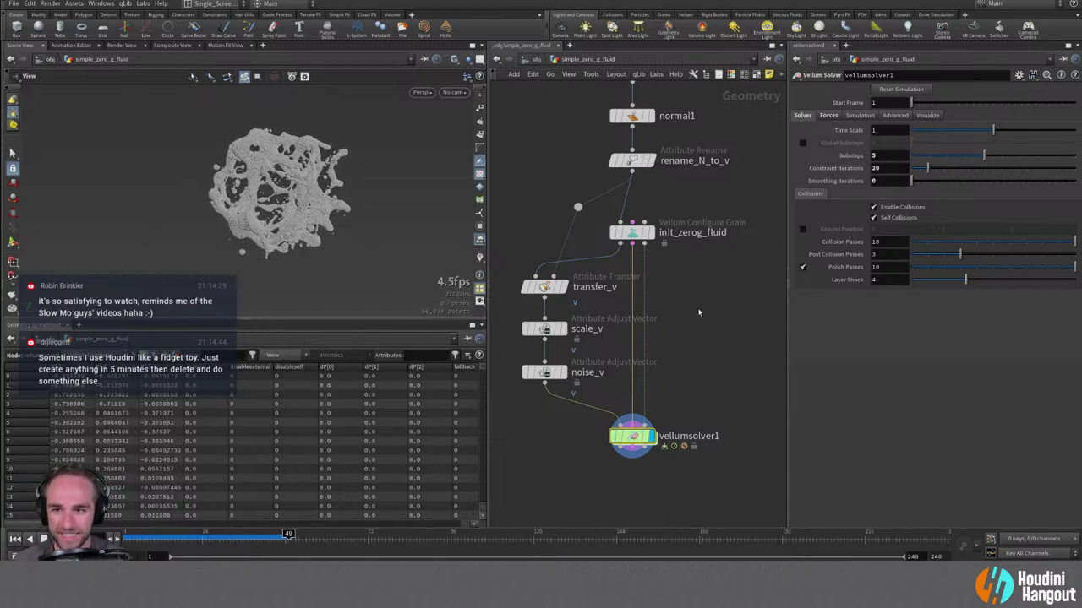
pyautogui.scroll(-5, 698, 312)
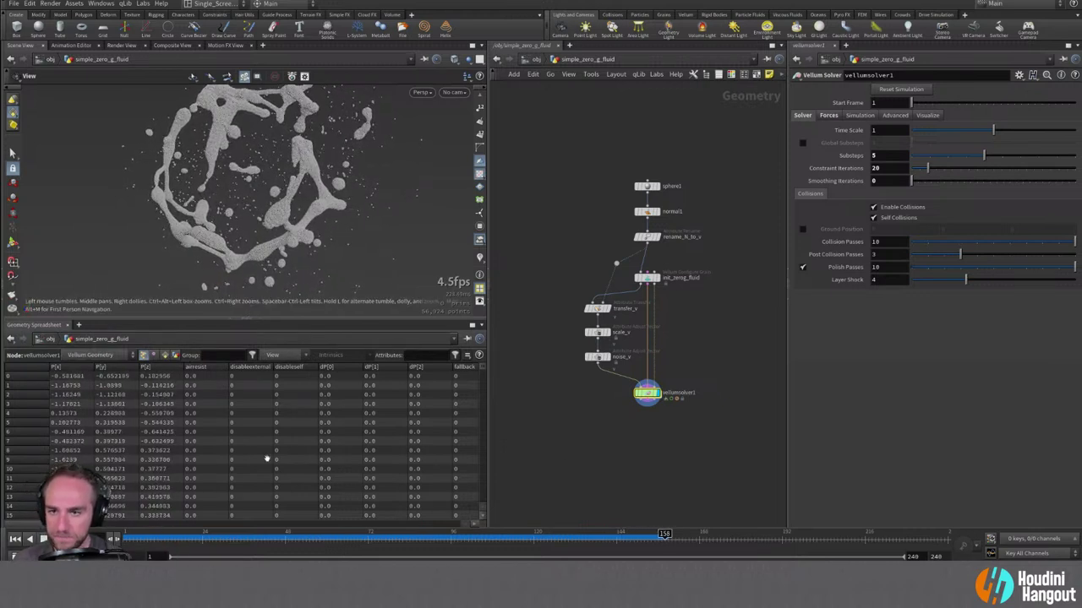
pyautogui.hotkey('ctrl', 'Up')
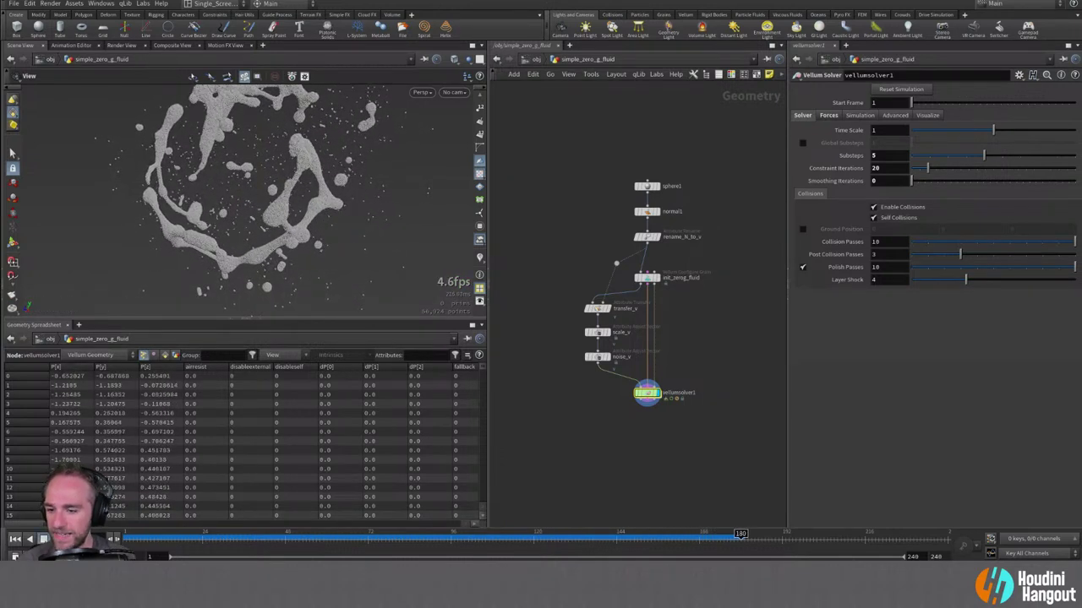
# Uncheck Wind on vellumsolver1's Forces tab and rewind to frame 1 to rerun.
pyautogui.doubleClick(648, 394)
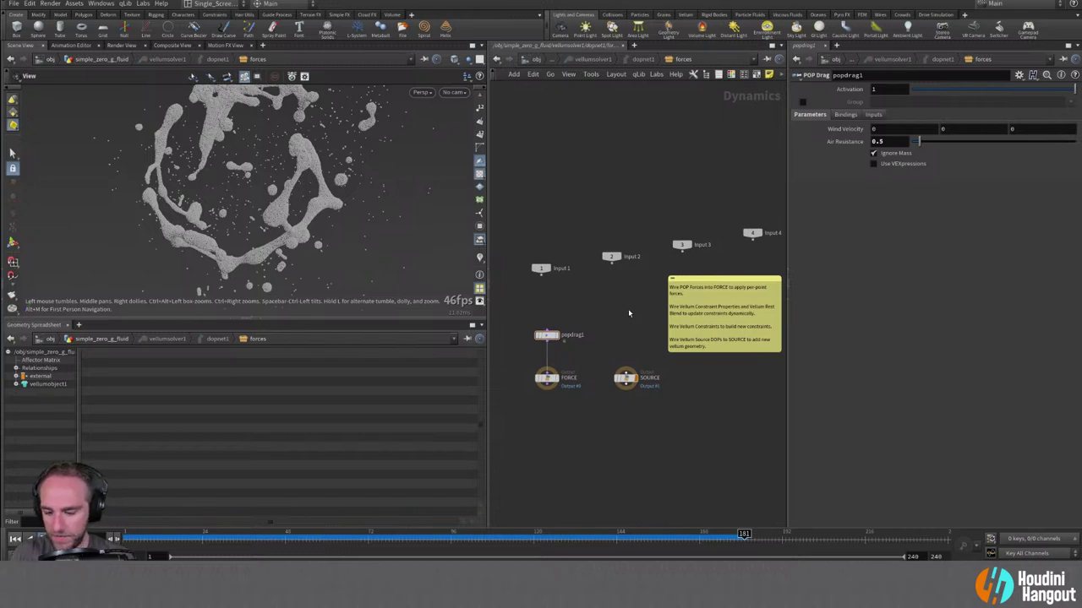
pyautogui.press('u')
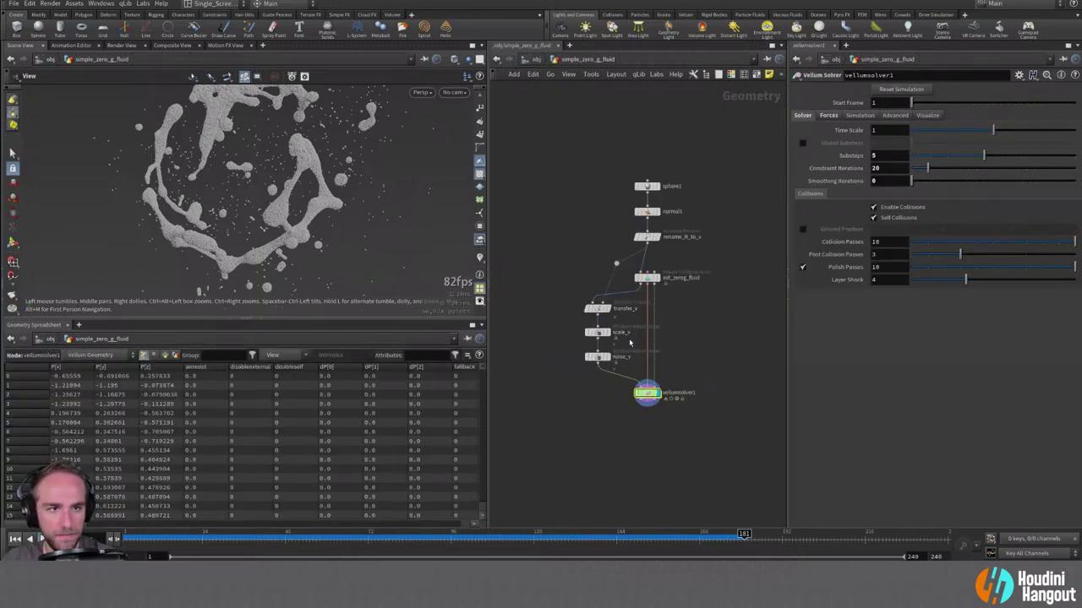
pyautogui.click(827, 116)
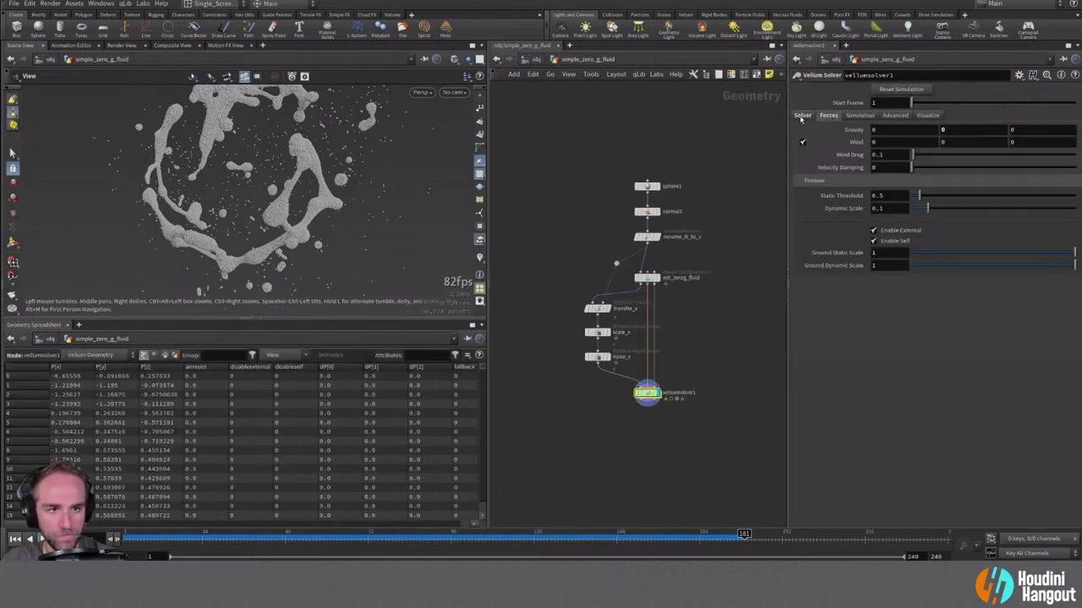
pyautogui.click(802, 142)
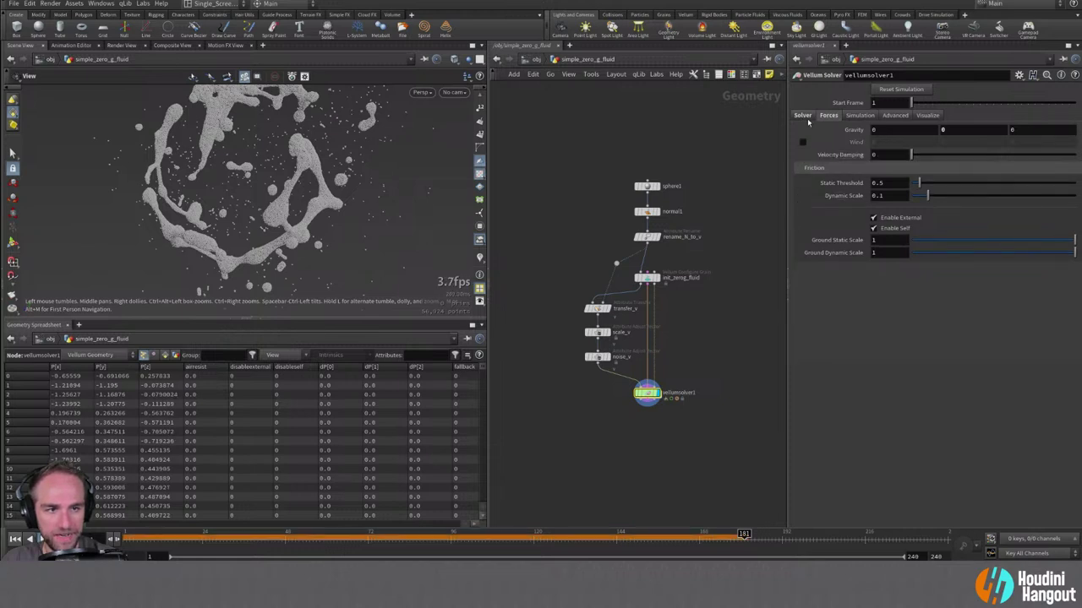
pyautogui.click(802, 116)
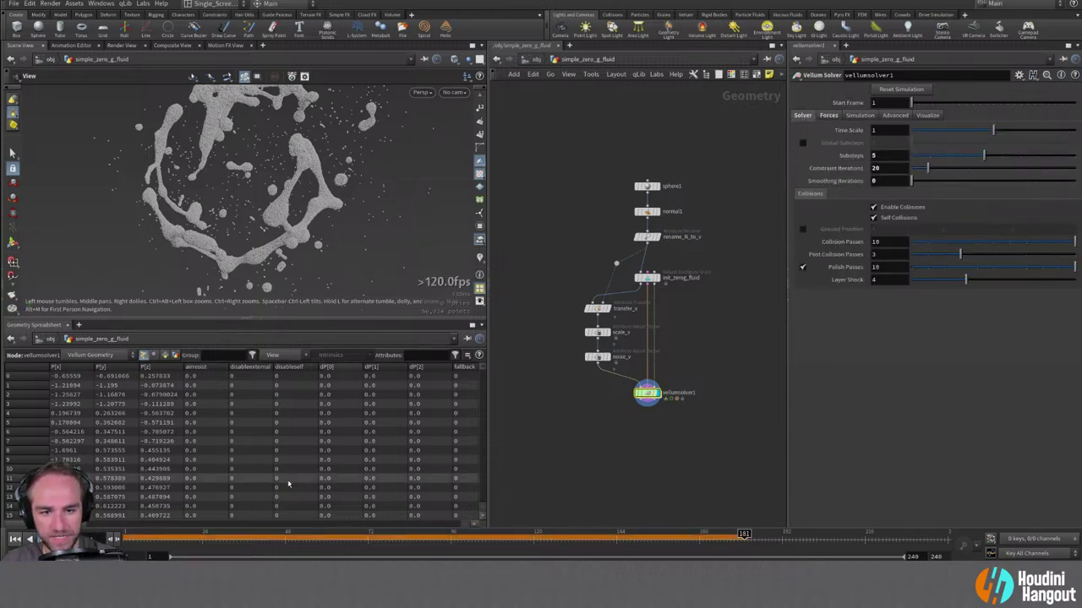
pyautogui.click(15, 539)
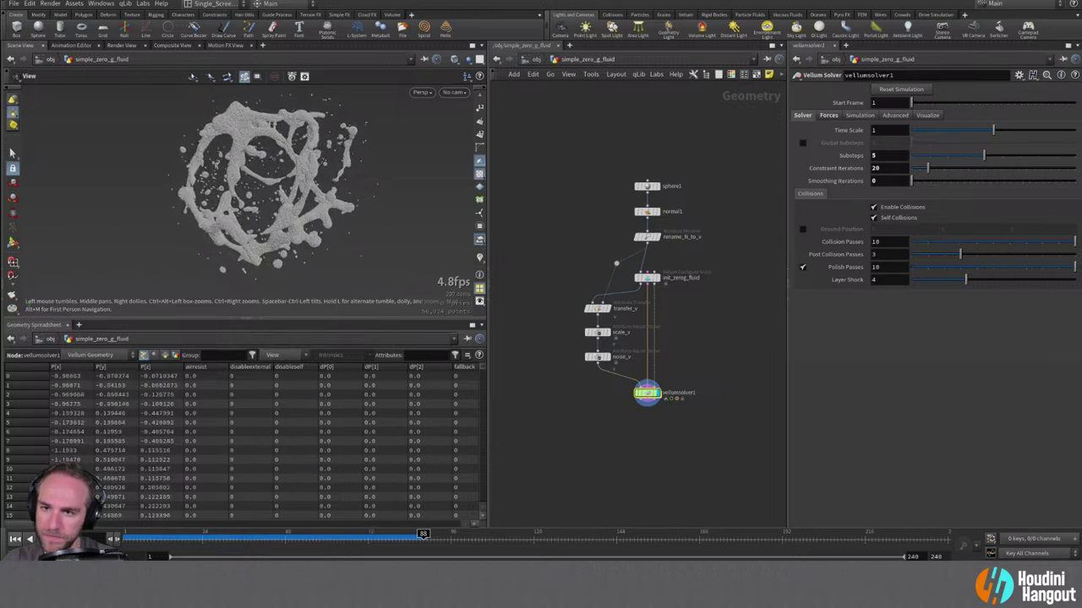
# Reset the drag force's Air Resistance to its default of 1.
pyautogui.doubleClick(647, 392)
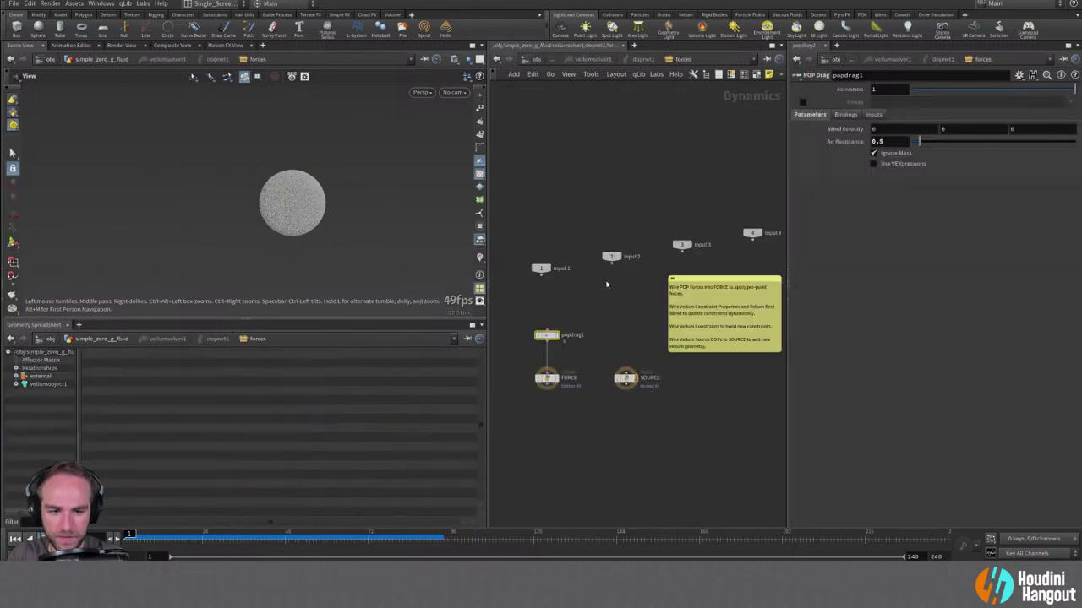
pyautogui.keyDown('shift'); pyautogui.click(843, 143); pyautogui.keyUp('shift')
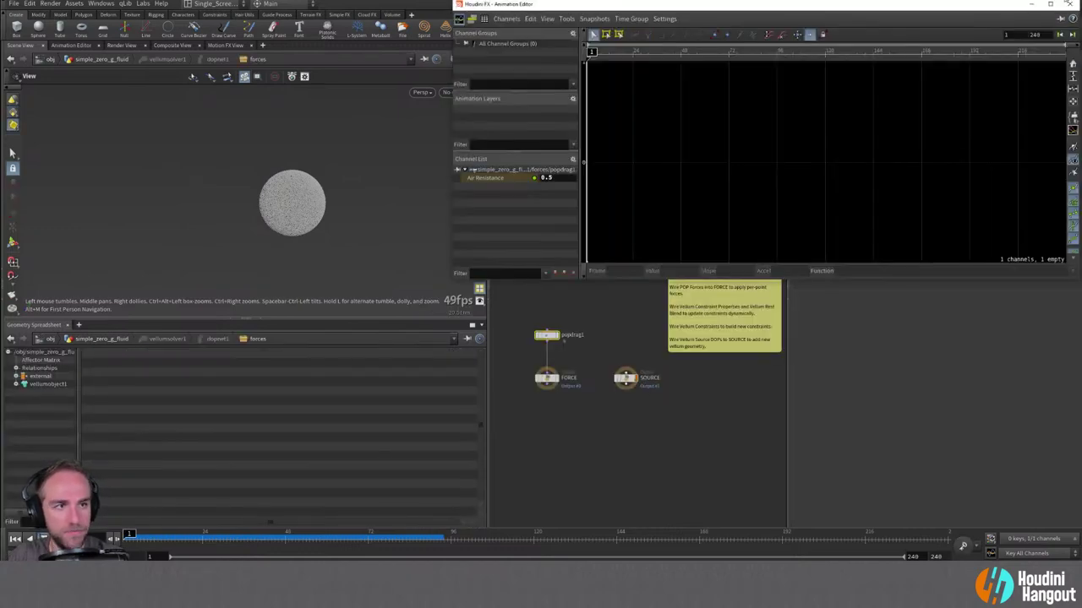
pyautogui.click(1068, 5)
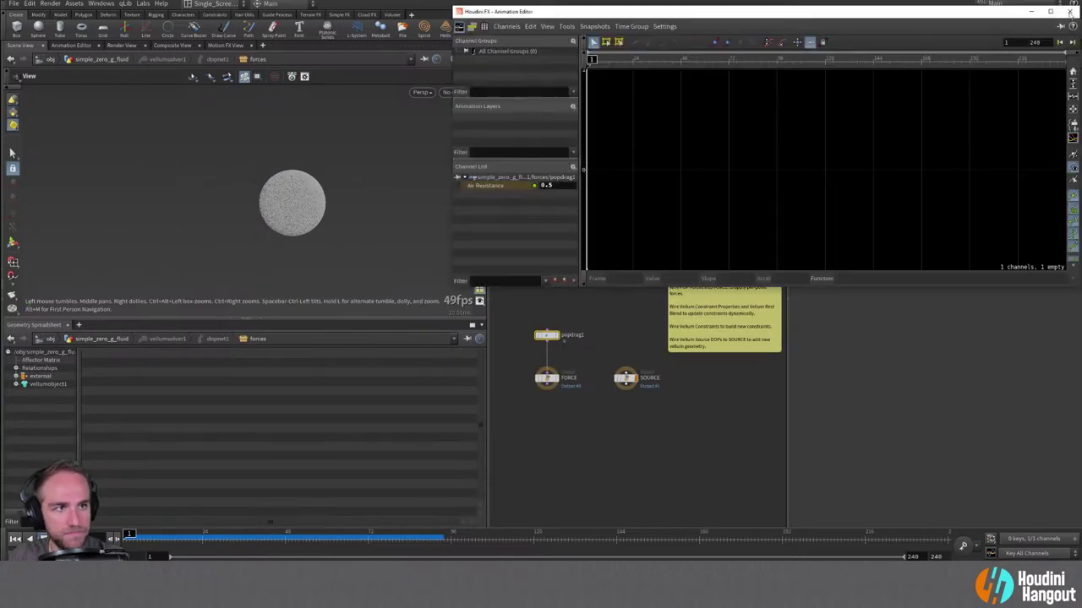
pyautogui.moveTo(1032, 10); pyautogui.dragTo(1032, 3)
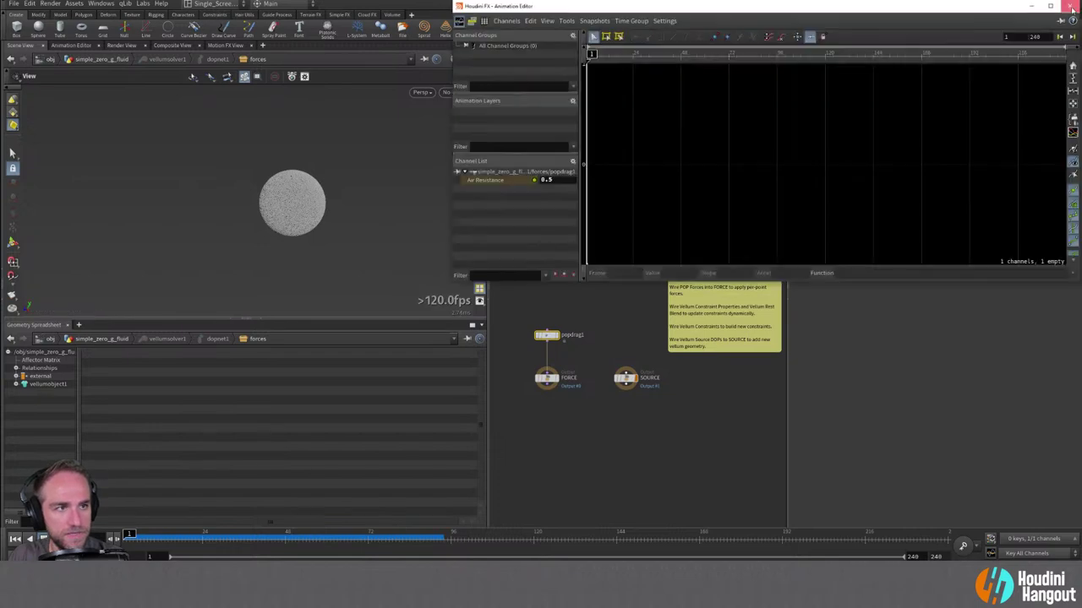
pyautogui.click(1069, 5)
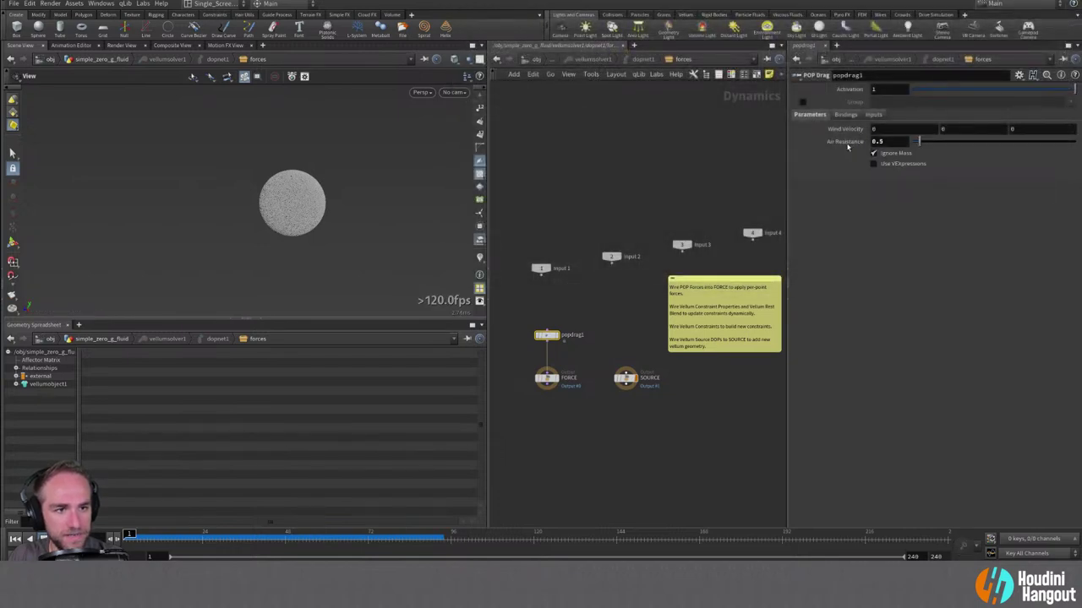
pyautogui.keyDown('ctrl'); pyautogui.middleClick(847, 142); pyautogui.keyUp('ctrl')
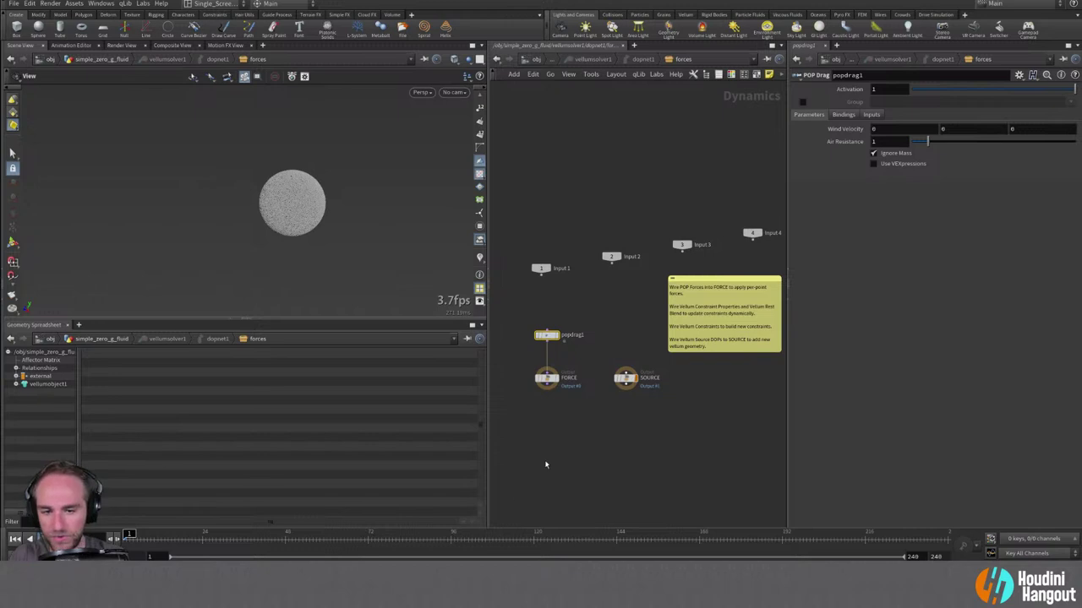
# Return to the geometry network, play the fluid simulation, and rewind to frame 1.
pyautogui.press('u')
pyautogui.press('u')
pyautogui.press('u')
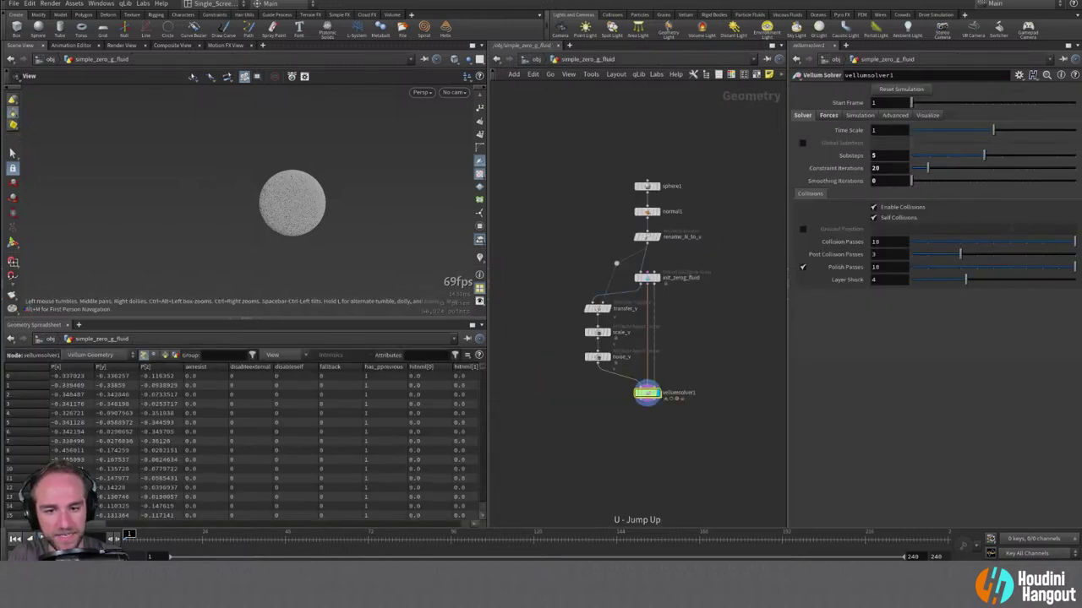
pyautogui.press('Up')
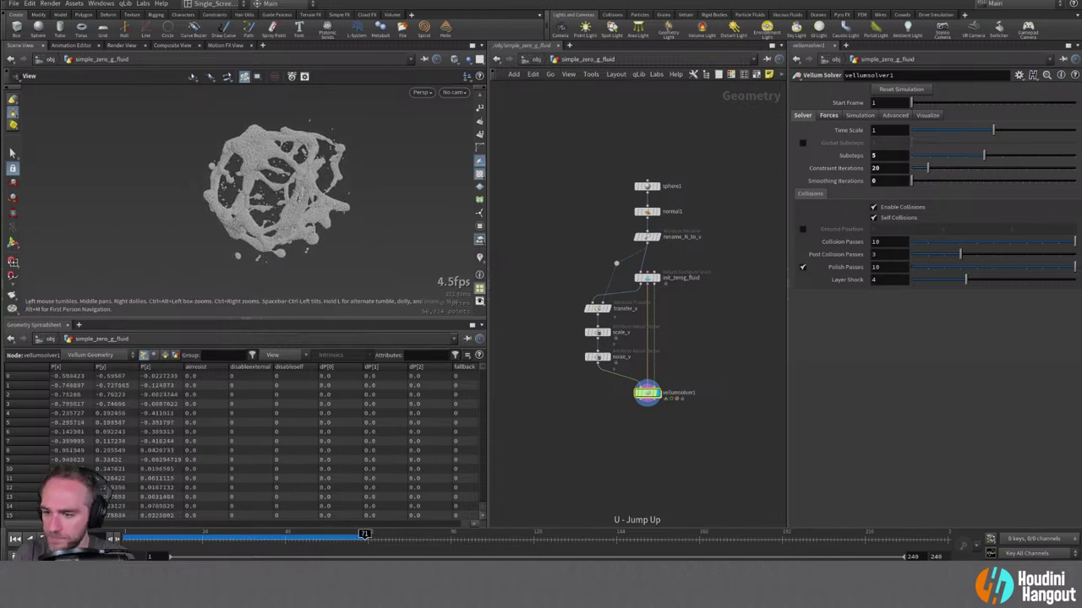
pyautogui.moveTo(309, 180); pyautogui.dragTo(314, 182)
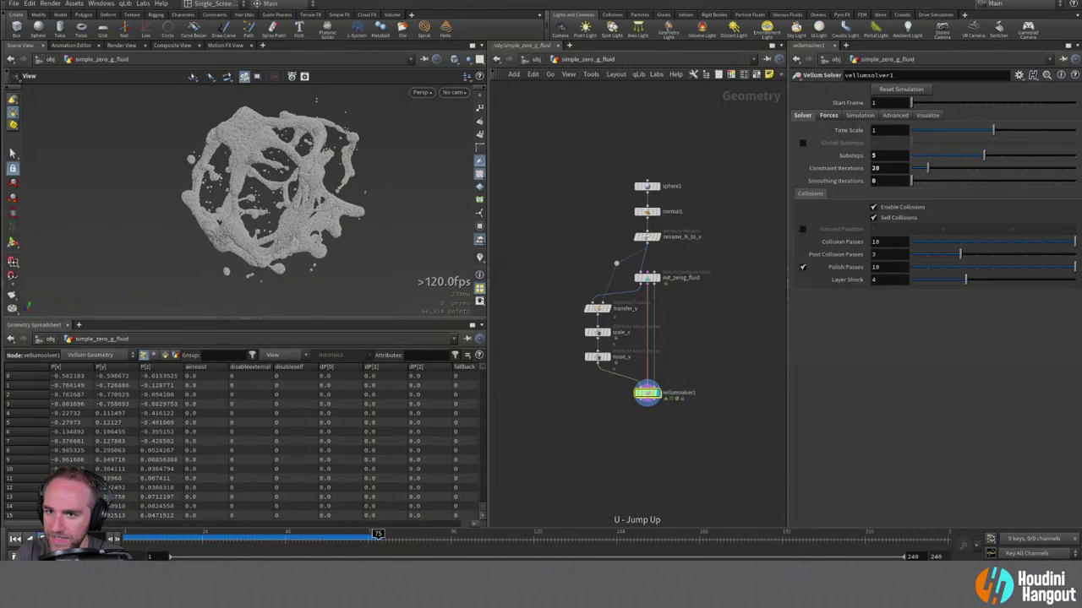
pyautogui.hotkey('ctrl', 'Up')
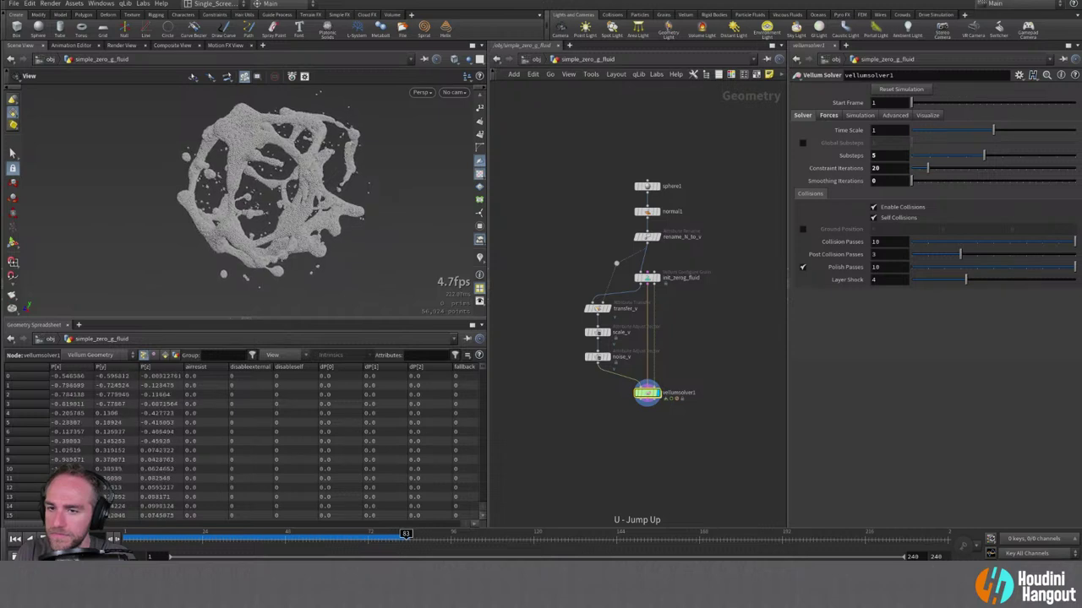
# Set the Vellum Solver Time Scale to 0.25, play the slower simulation, then rewind.
pyautogui.hotkey('ctrl', 'Up')
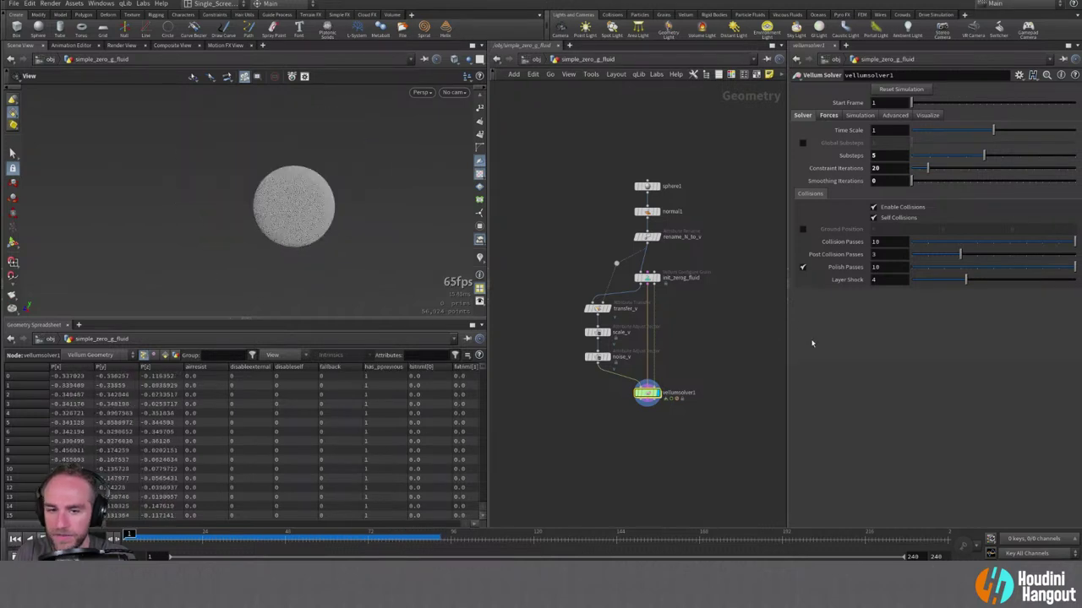
pyautogui.click(873, 129)
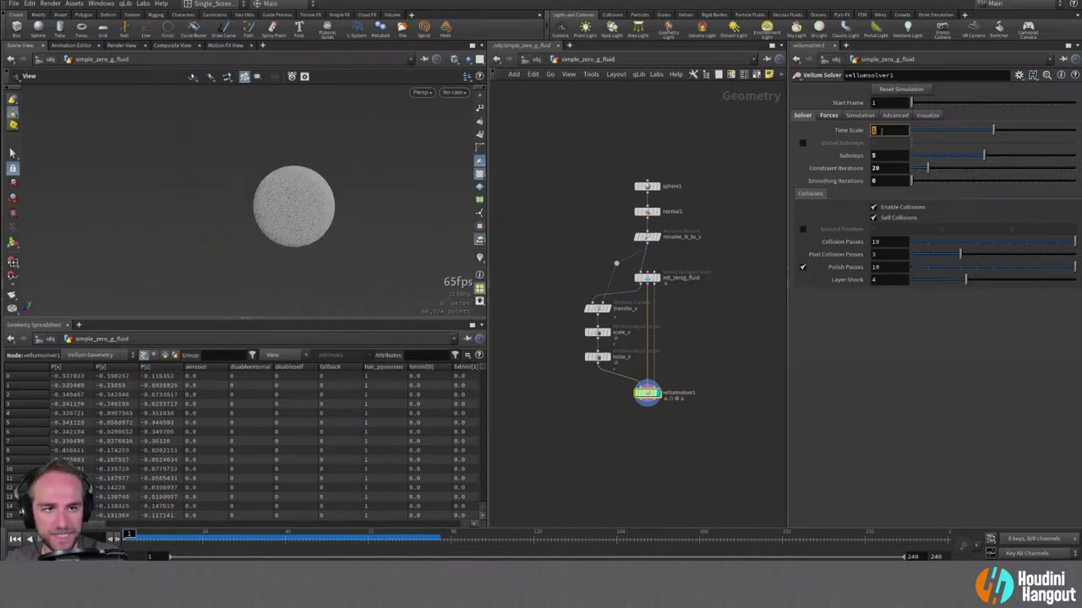
pyautogui.write('0.25')
pyautogui.press('Return')
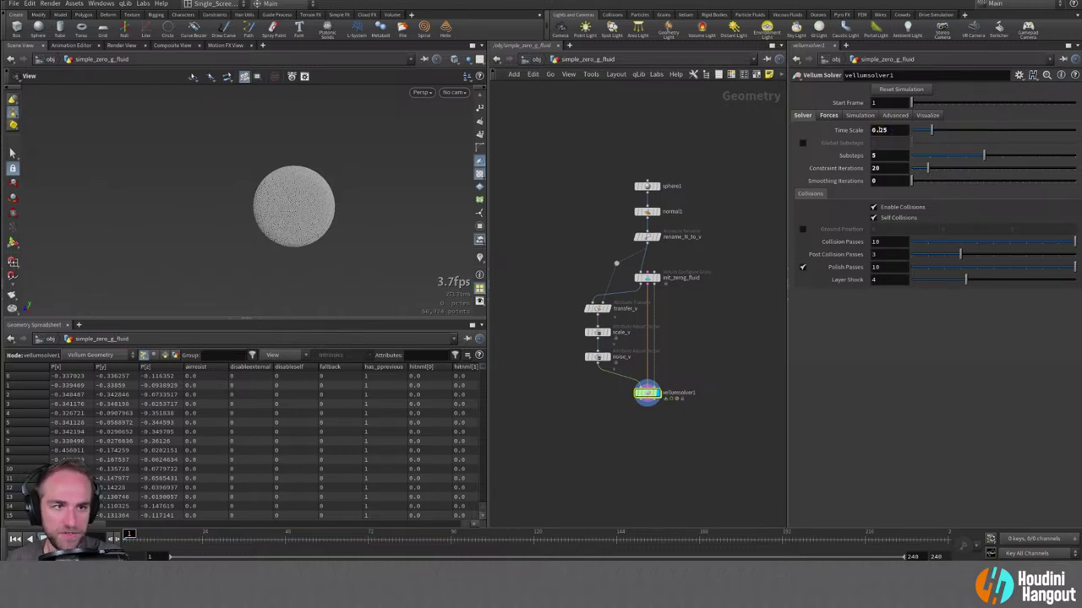
pyautogui.press('Up')
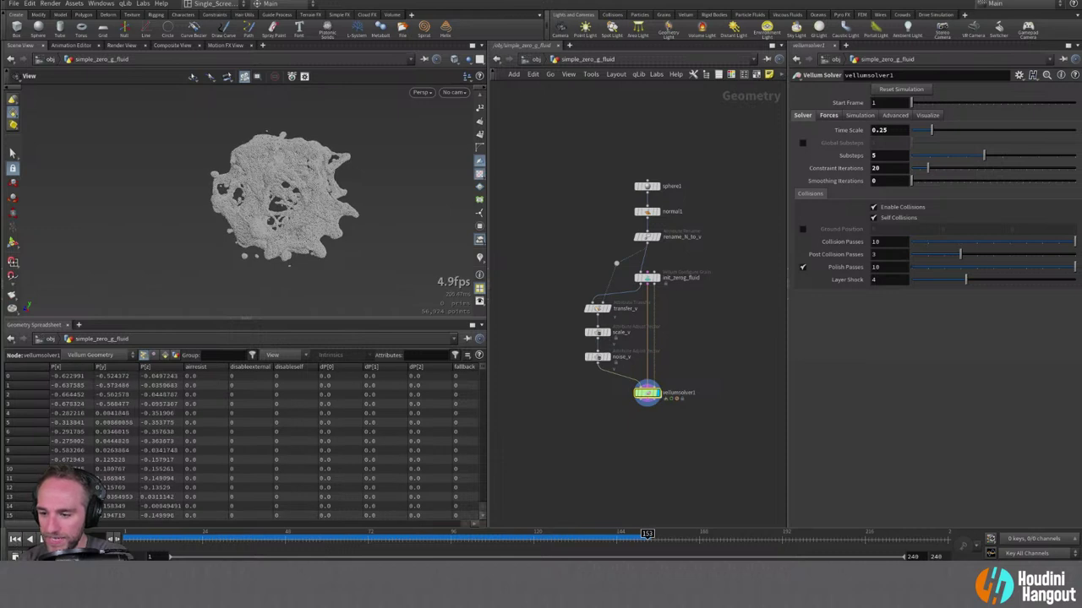
pyautogui.hotkey('ctrl', 'Up')
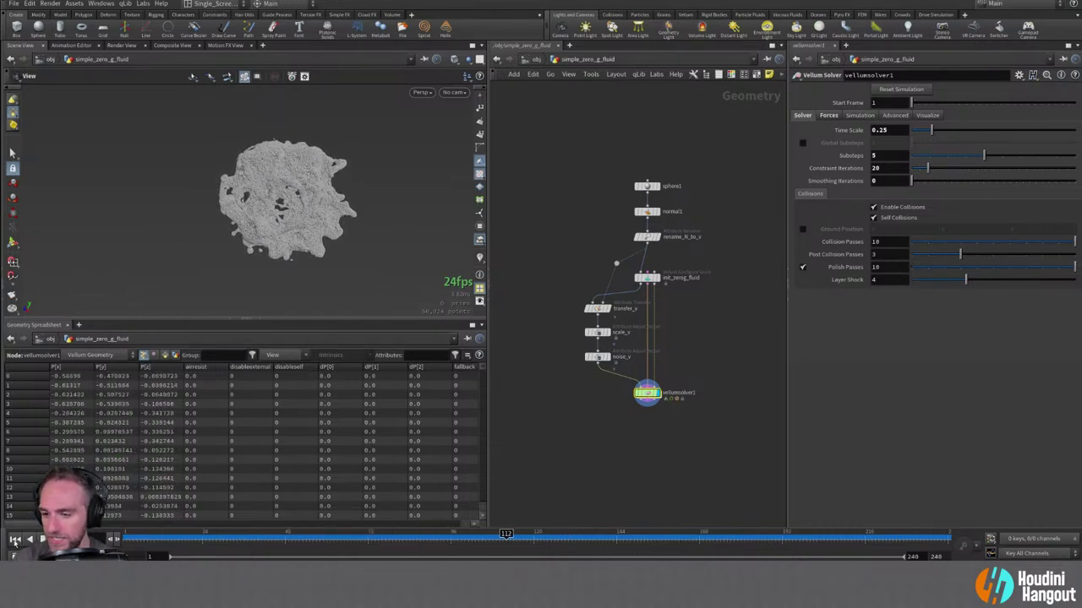
pyautogui.hotkey('ctrl', 'Up')
# Reset the Vellum Solver's Time Scale to 1.
pyautogui.doubleClick(881, 130)
pyautogui.write('1')
pyautogui.press('Return')
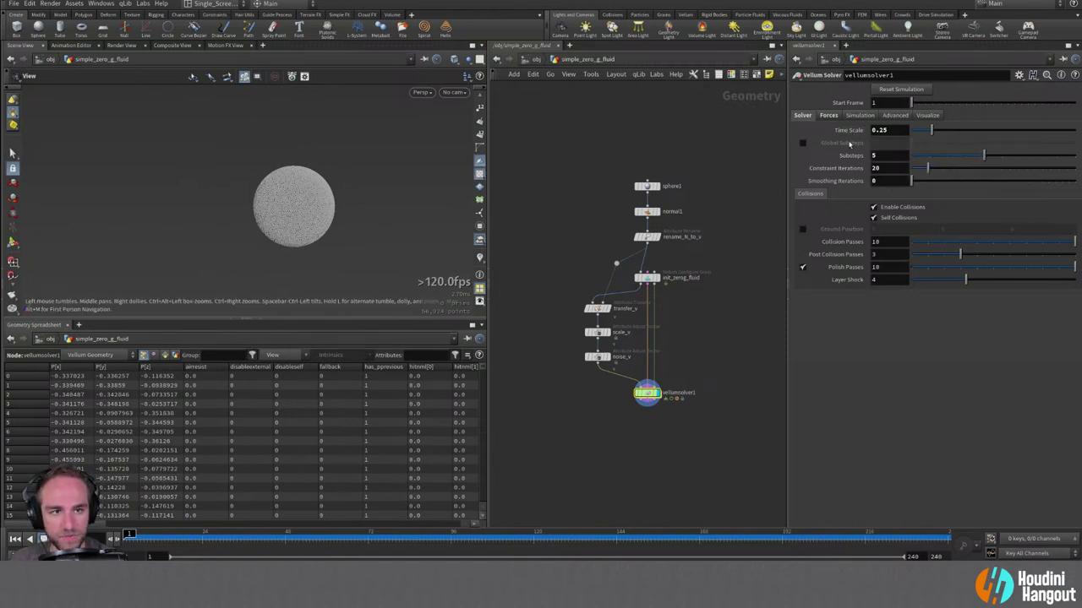
pyautogui.moveTo(720, 341); pyautogui.dragTo(706, 345, button='middle')
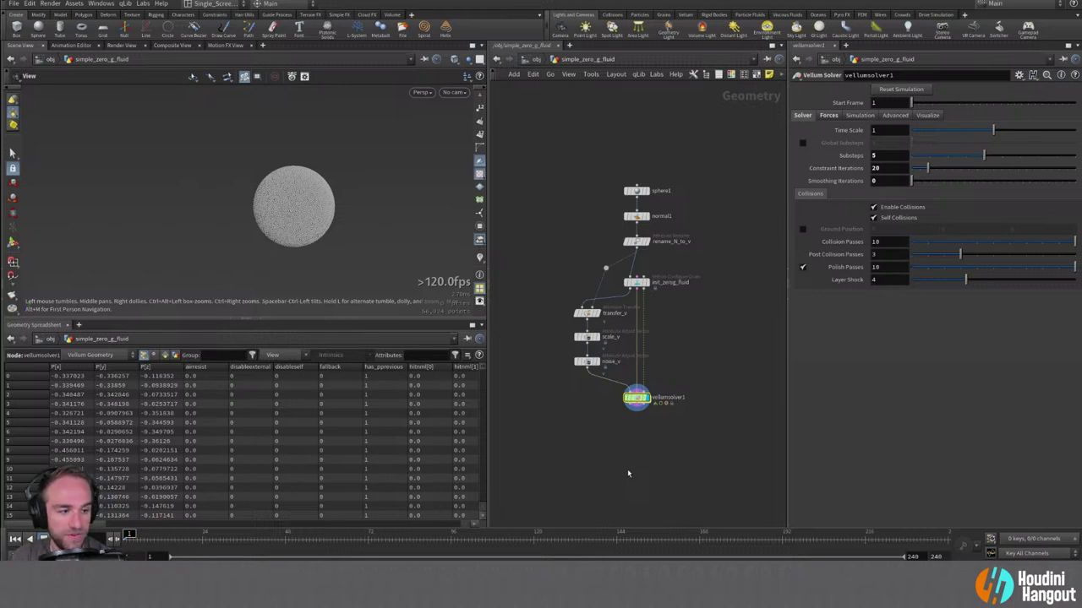
pyautogui.moveTo(725, 398); pyautogui.dragTo(713, 408, button='middle')
pyautogui.moveTo(708, 362); pyautogui.dragTo(720, 356, button='middle')
# At the object level, hide simple_zero_g_fluid and turn on the viewport ground grid.
pyautogui.press('u')
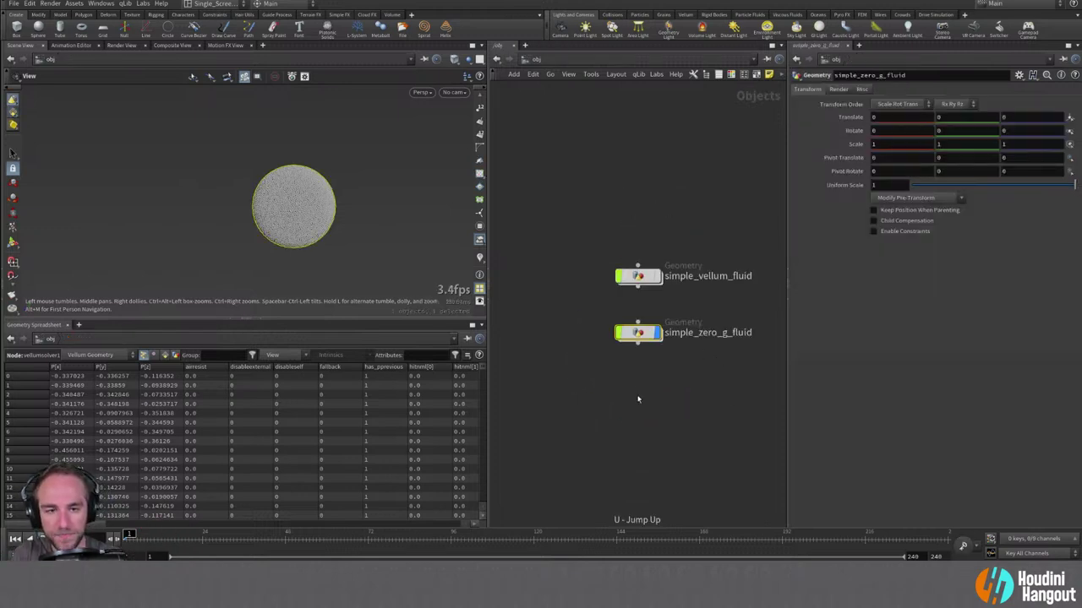
pyautogui.moveTo(639, 398); pyautogui.dragTo(633, 393, button='middle')
pyautogui.click(653, 328)
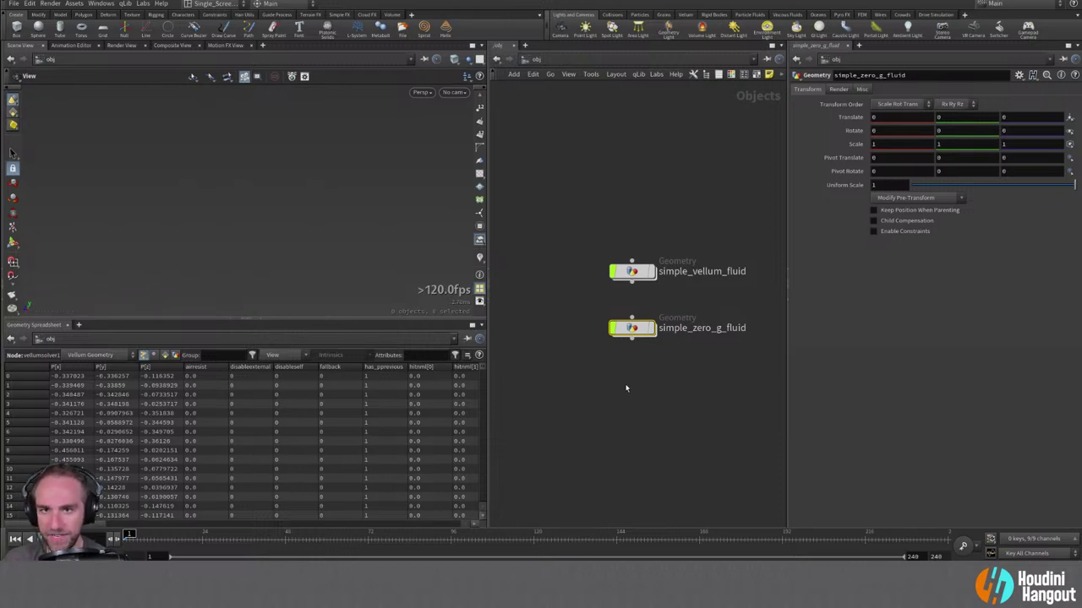
pyautogui.scroll(-5, 480, 118)
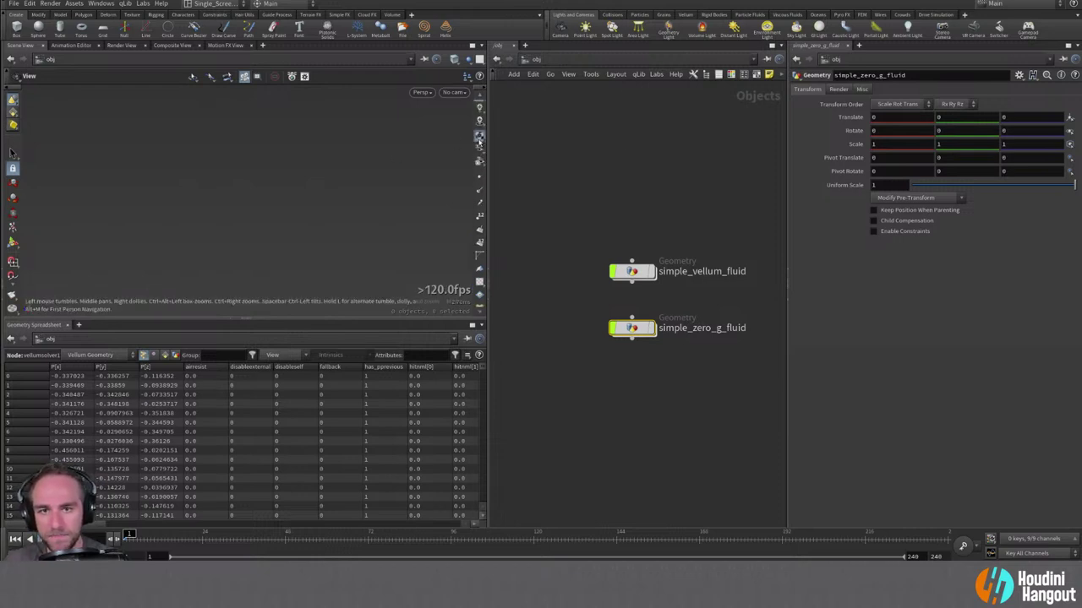
pyautogui.click(479, 118)
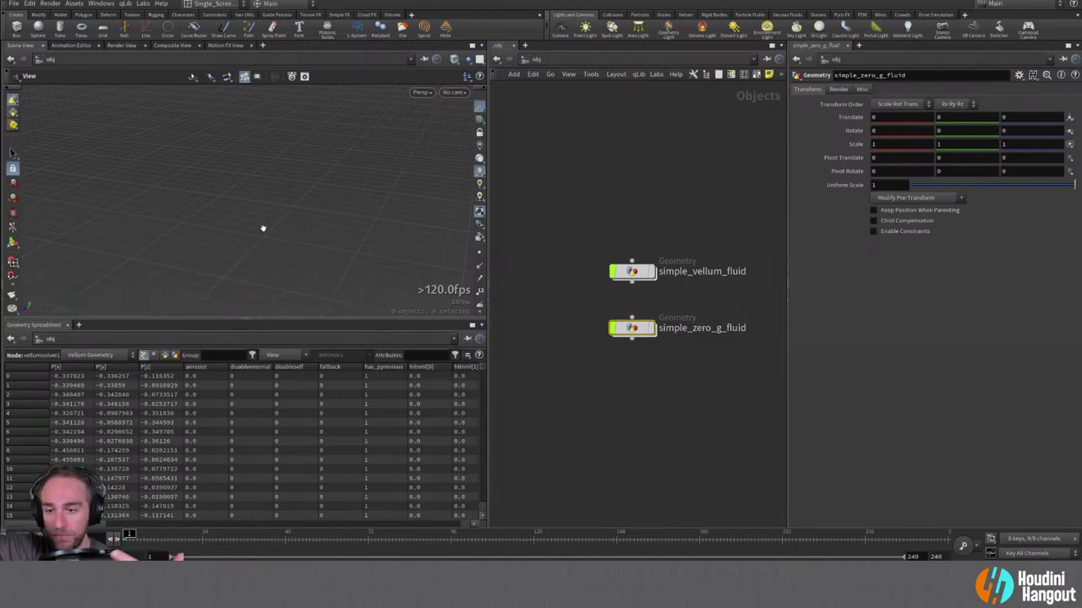
pyautogui.scroll(3, 560, 398)
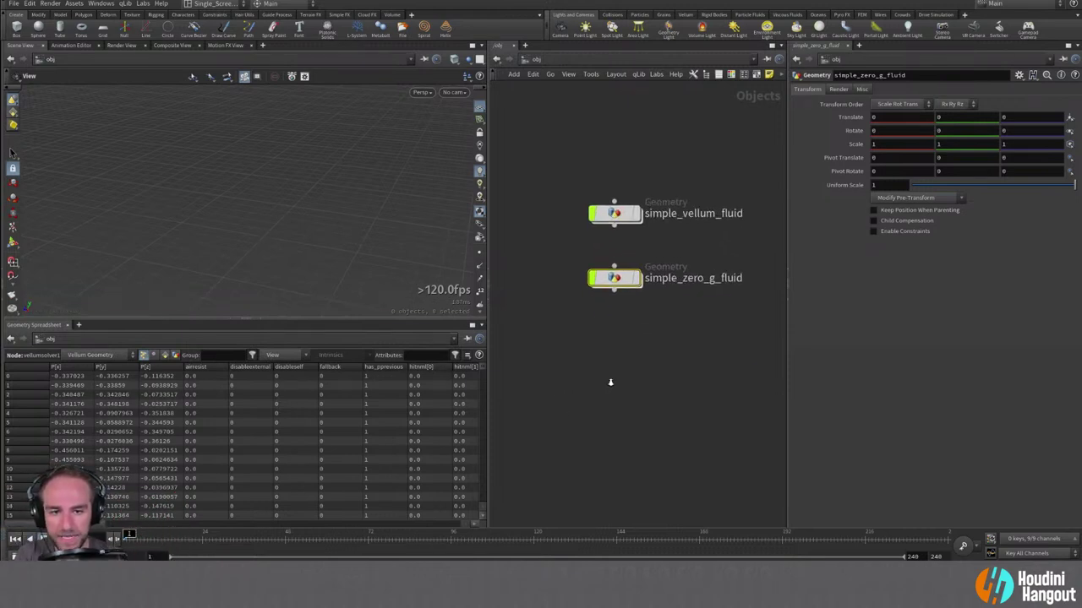
# Create a Geometry object named guided_zero_g_fluid and dive into its network.
pyautogui.press('Tab')
pyautogui.write('geo')
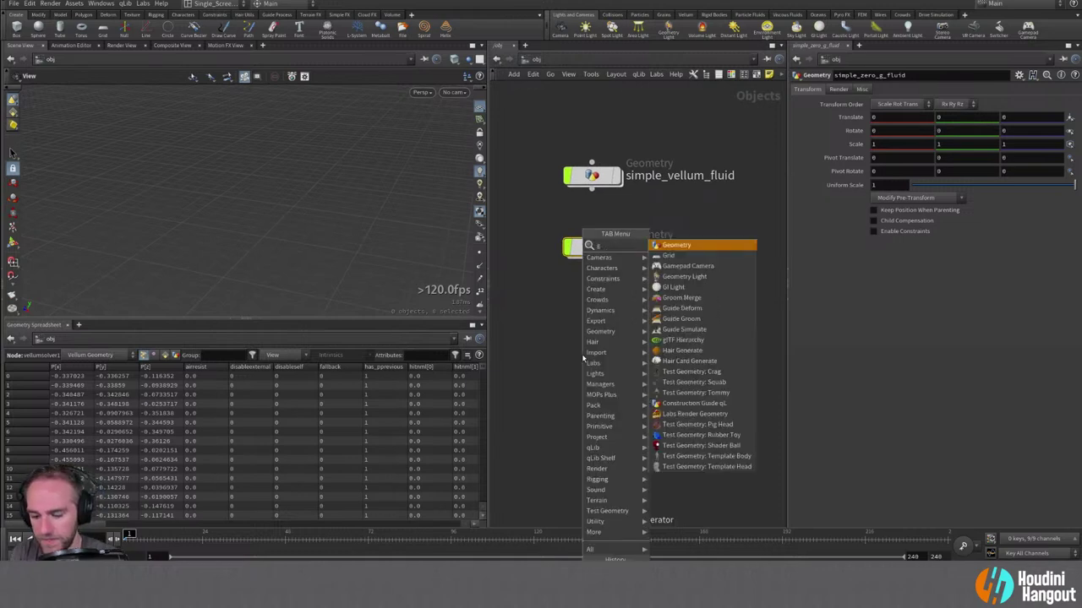
pyautogui.press('Return')
pyautogui.click(571, 326)
pyautogui.doubleClick(642, 322)
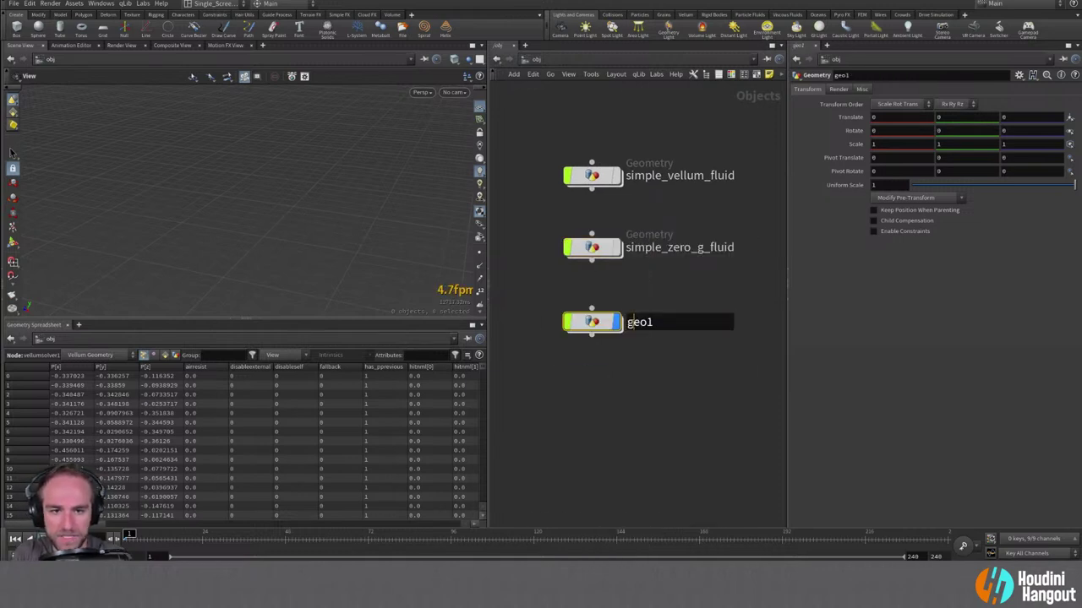
pyautogui.write('guided_')
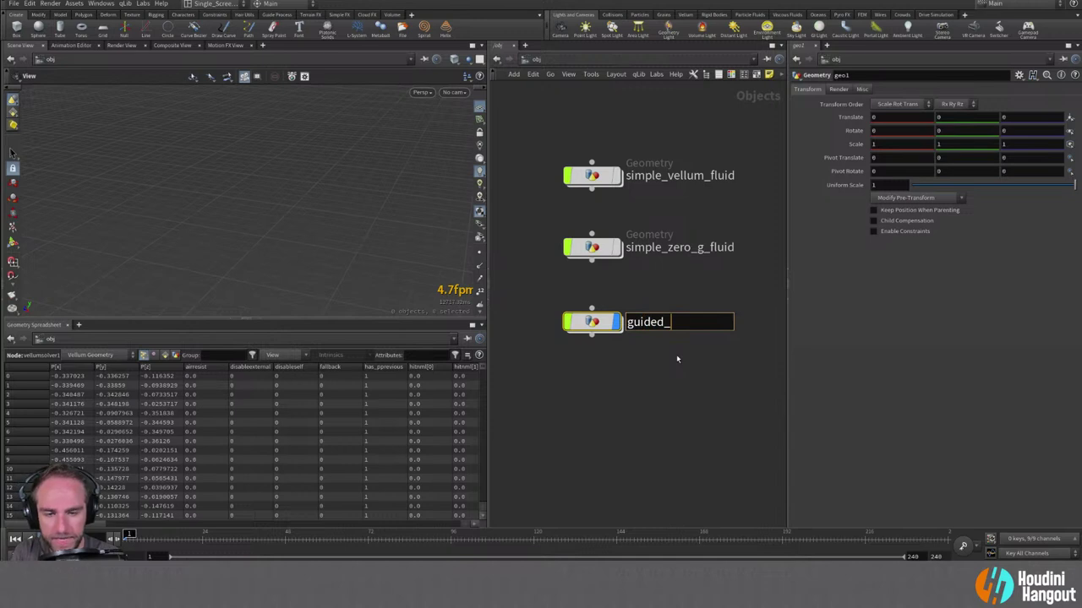
pyautogui.write('zero_g_f')
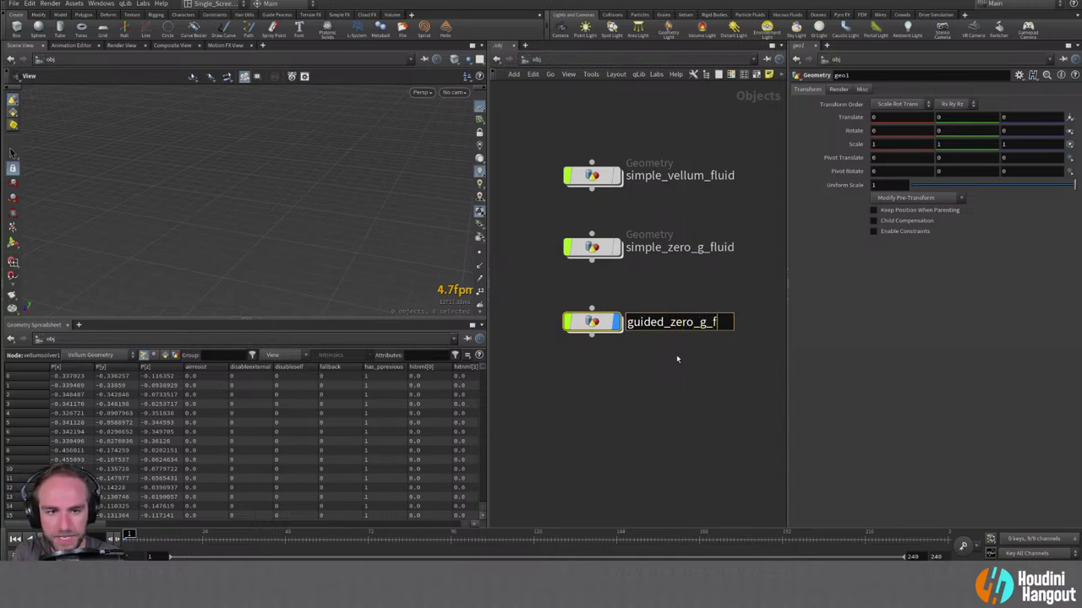
pyautogui.write('luid')
pyautogui.press('Return')
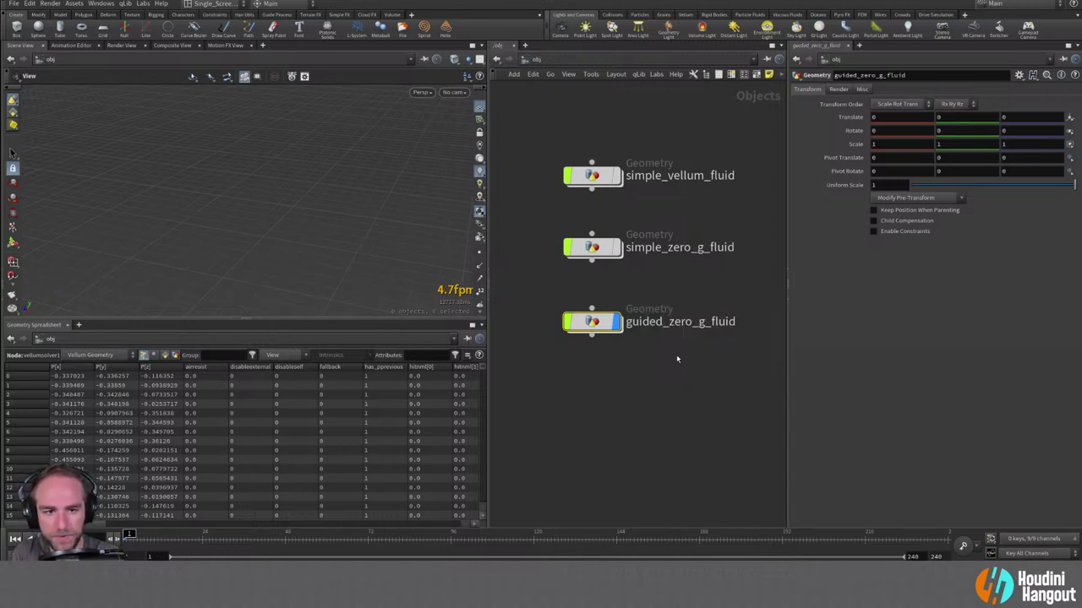
pyautogui.doubleClick(593, 322)
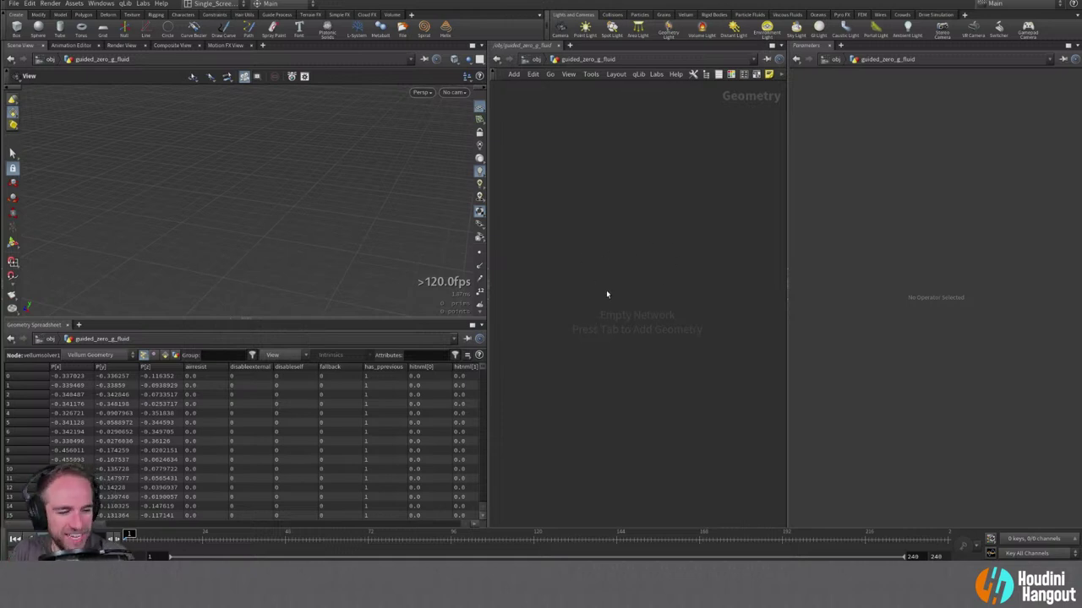
# Add a sphere1 node with a Uniform Scale of 0.4.
pyautogui.press('Tab')
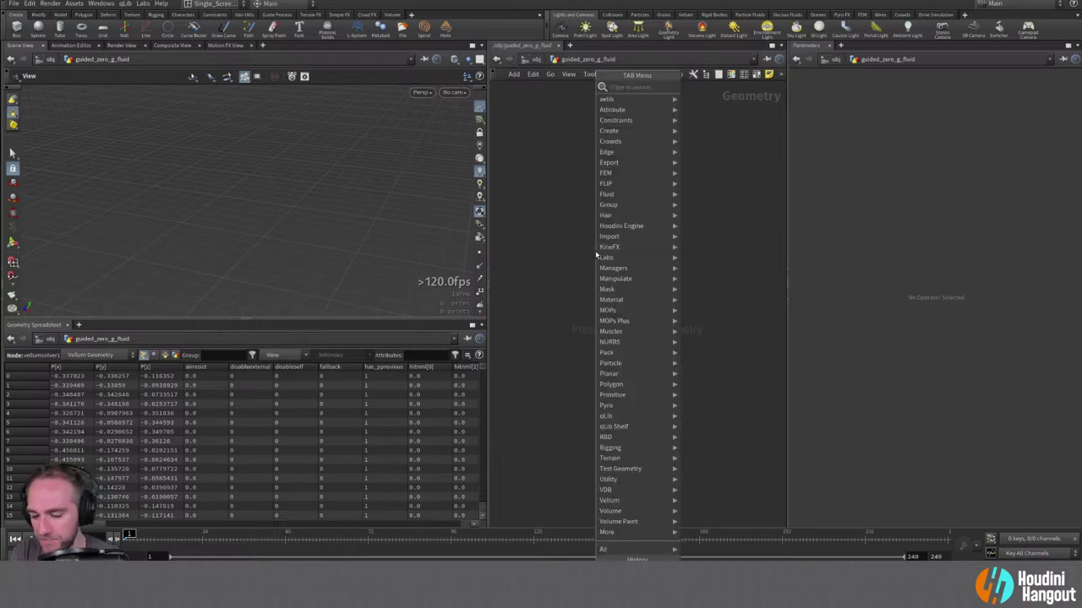
pyautogui.click(595, 254)
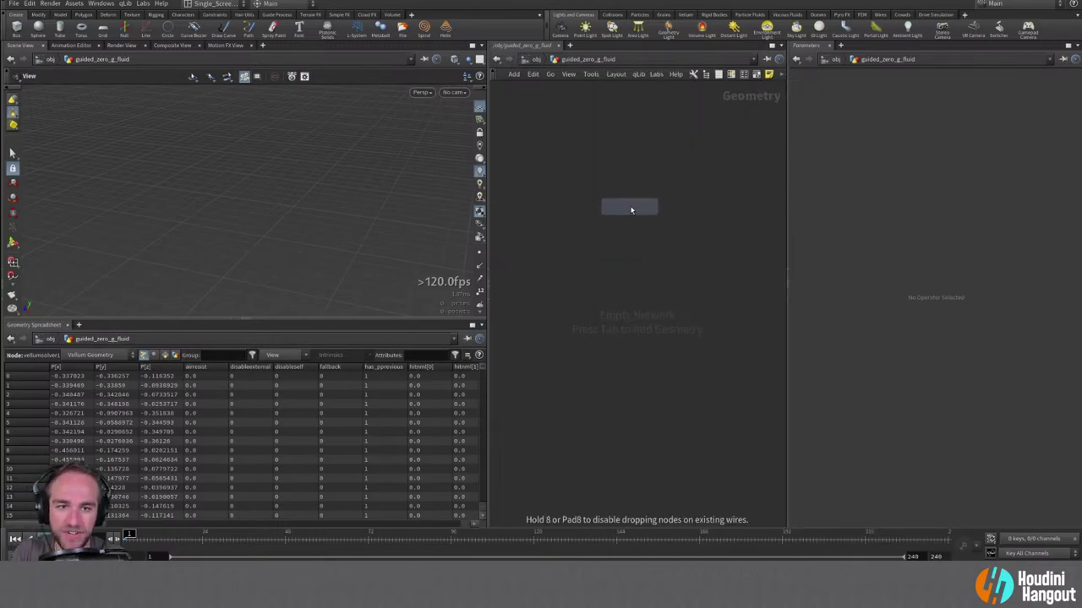
pyautogui.click(632, 211)
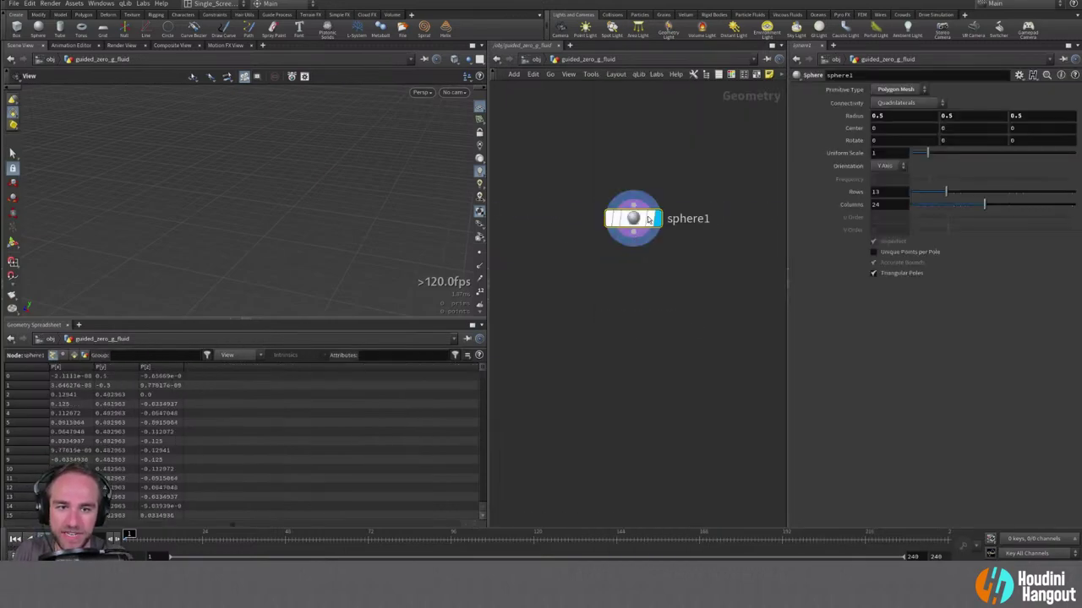
pyautogui.click(888, 153)
pyautogui.write('0.4')
pyautogui.press('Return')
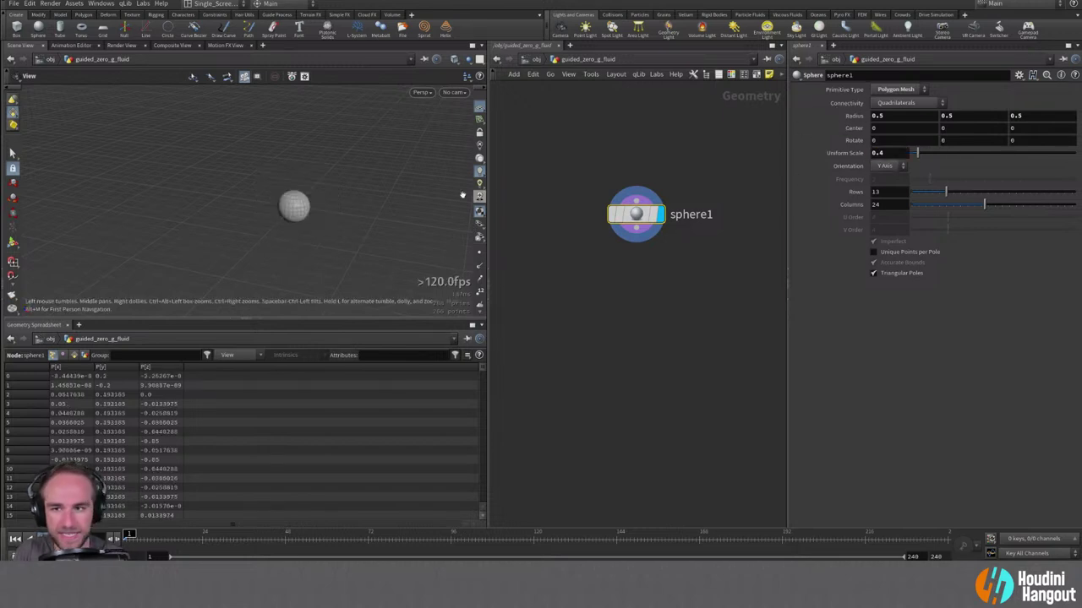
# Reduce sphere1's Uniform Scale to 0.3.
pyautogui.scroll(-3, 266, 213)
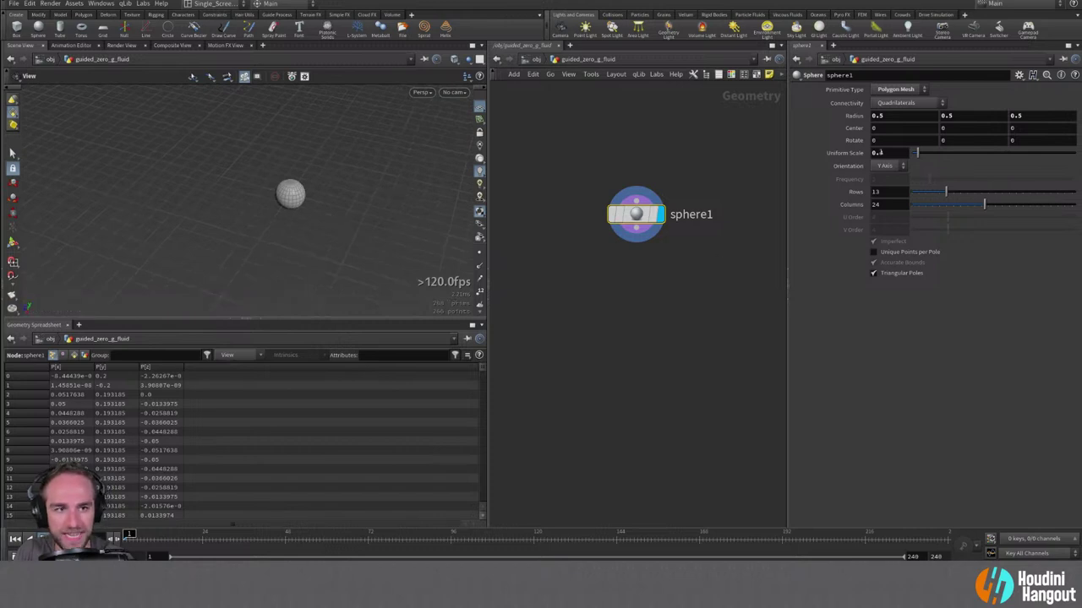
pyautogui.doubleClick(879, 152)
pyautogui.write('0.3')
pyautogui.press('Return')
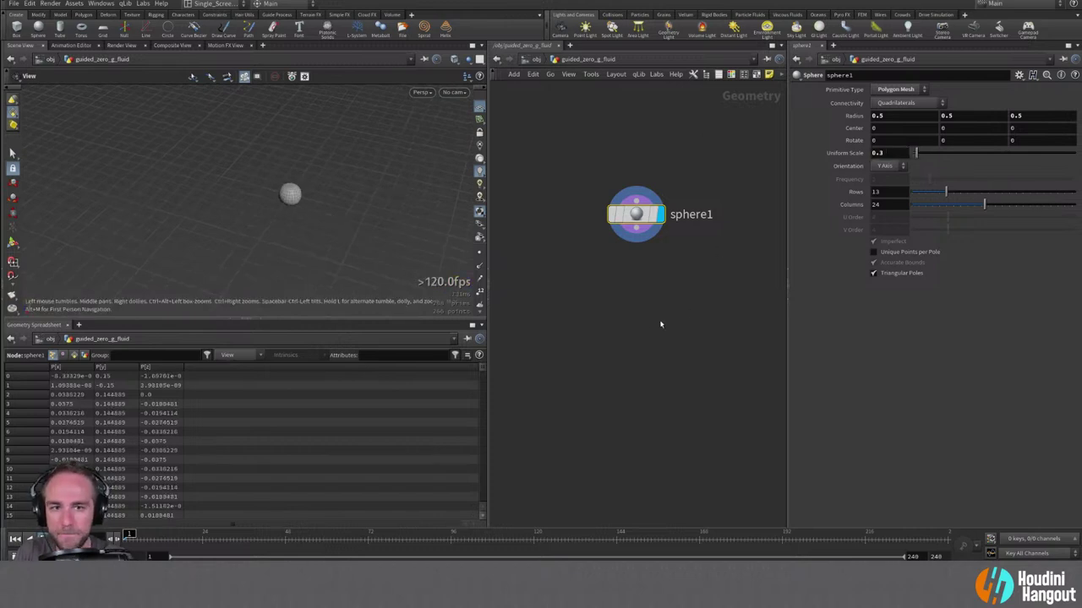
pyautogui.press('Tab')
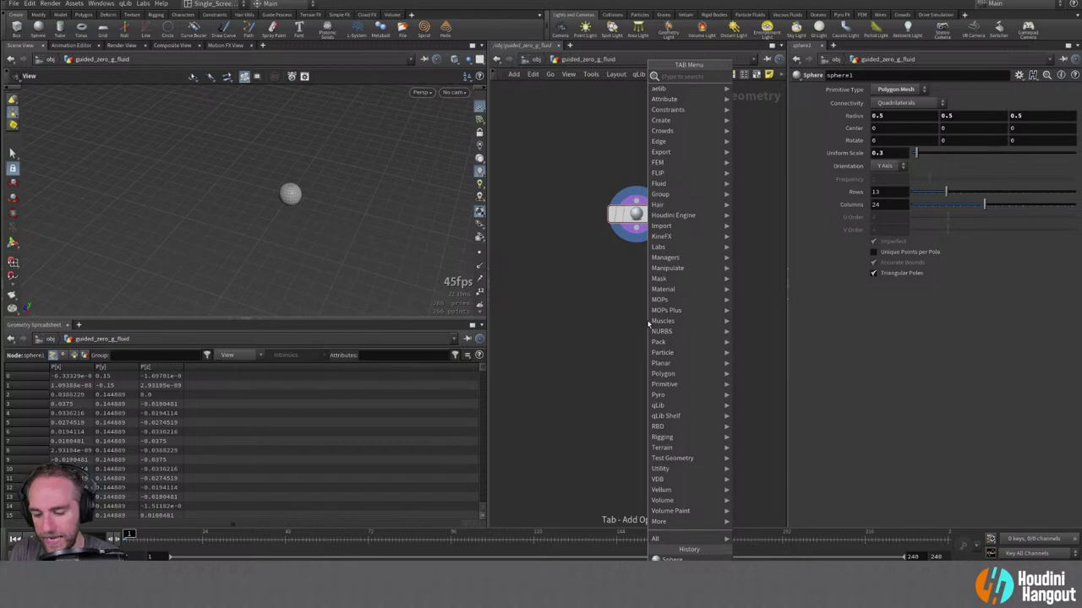
# Add a Vellum fluid node below sphere1 with particle size 0.007.
pyautogui.write('vellu')
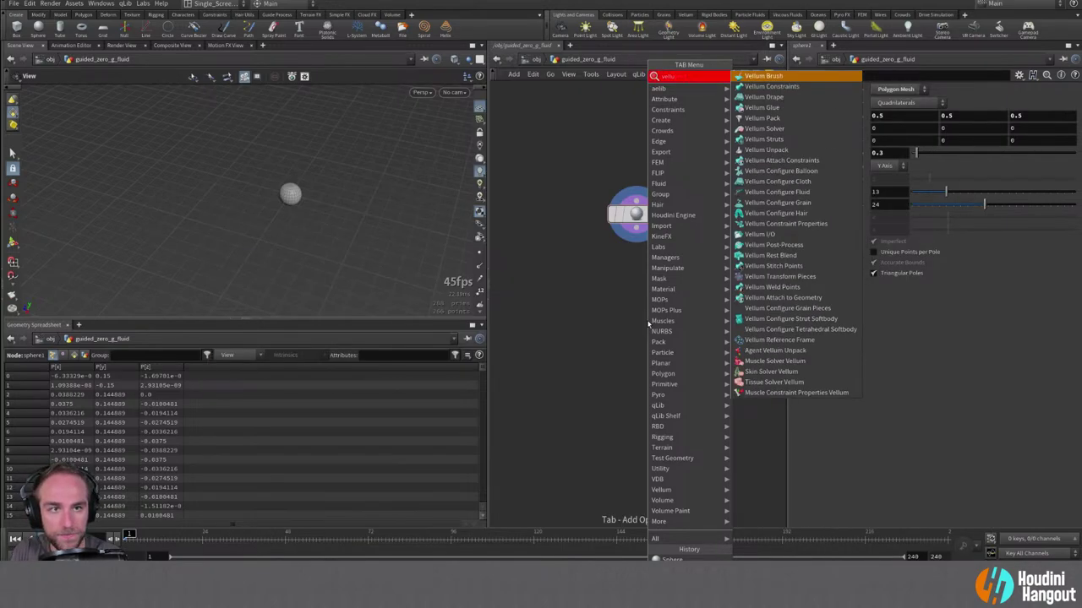
pyautogui.press('BackSpace')
pyautogui.press('BackSpace')
pyautogui.press('BackSpace')
pyautogui.press('BackSpace')
pyautogui.press('BackSpace')
pyautogui.write('vellum solver')
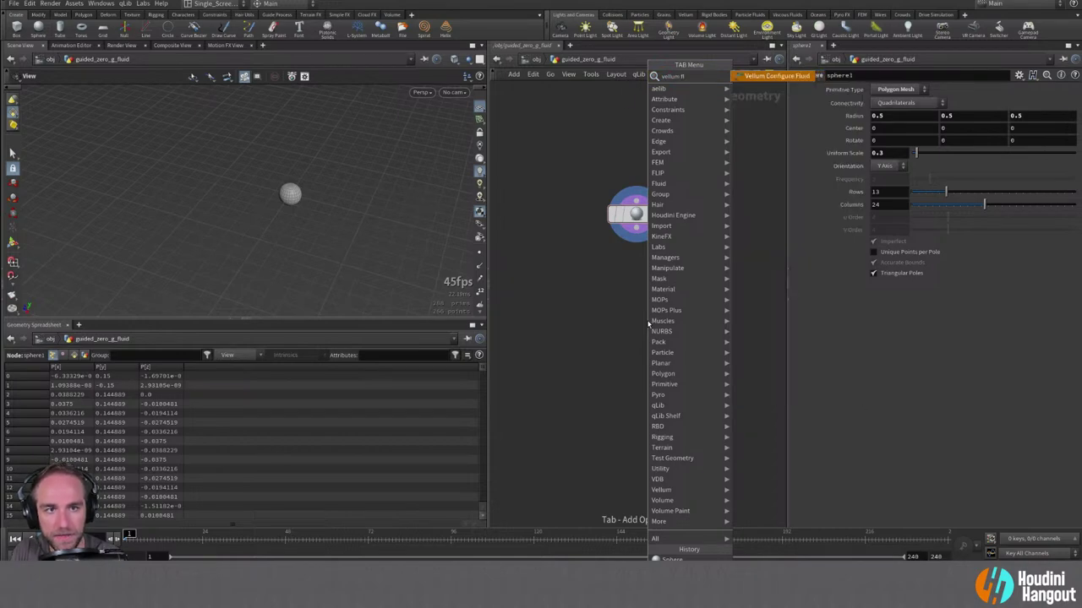
pyautogui.press('Return')
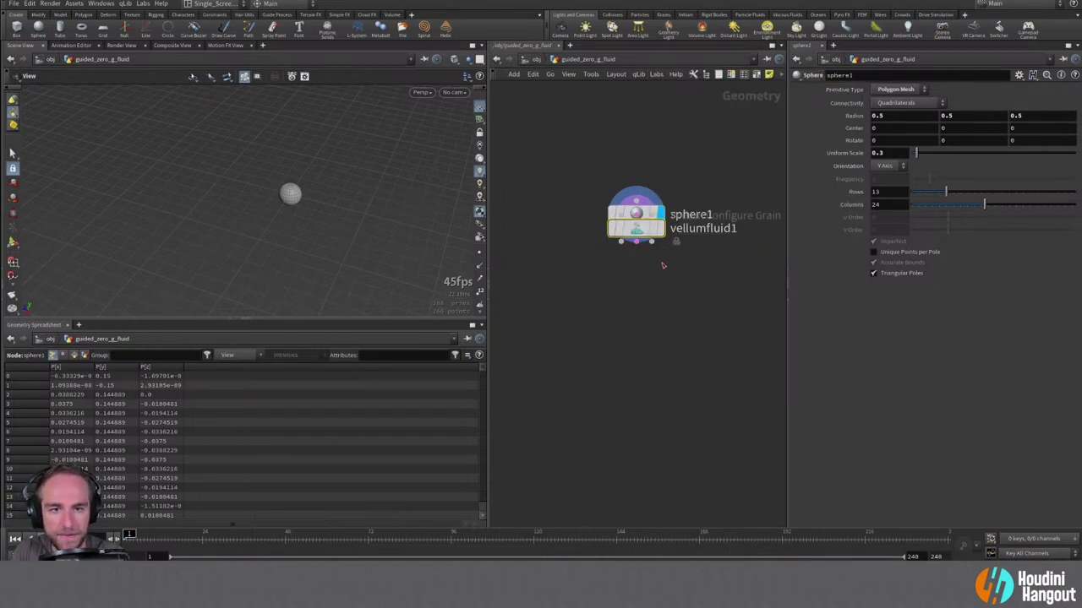
pyautogui.click(638, 273)
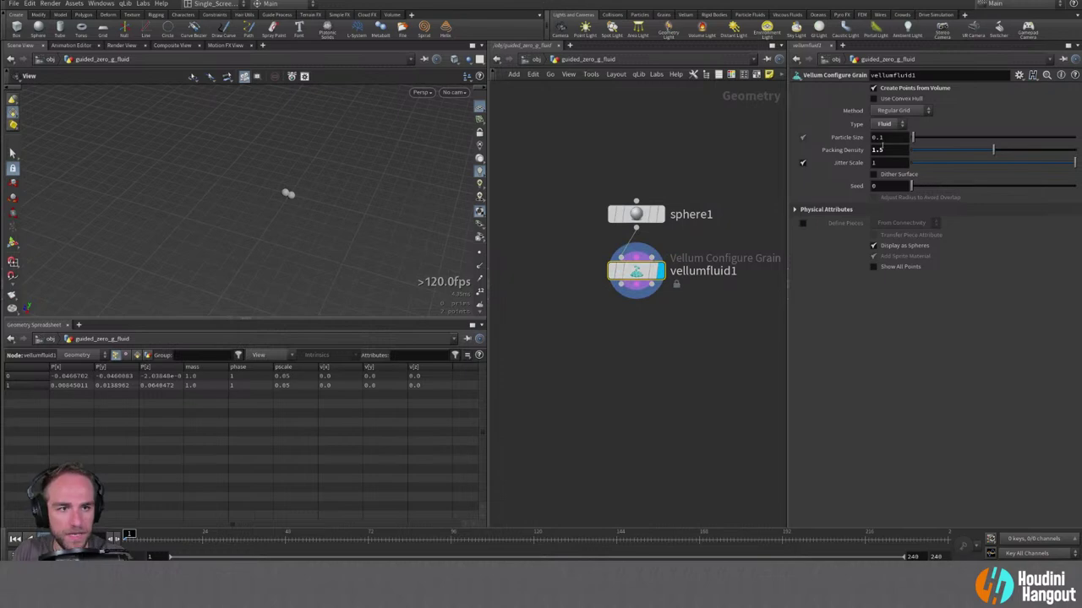
pyautogui.click(880, 137)
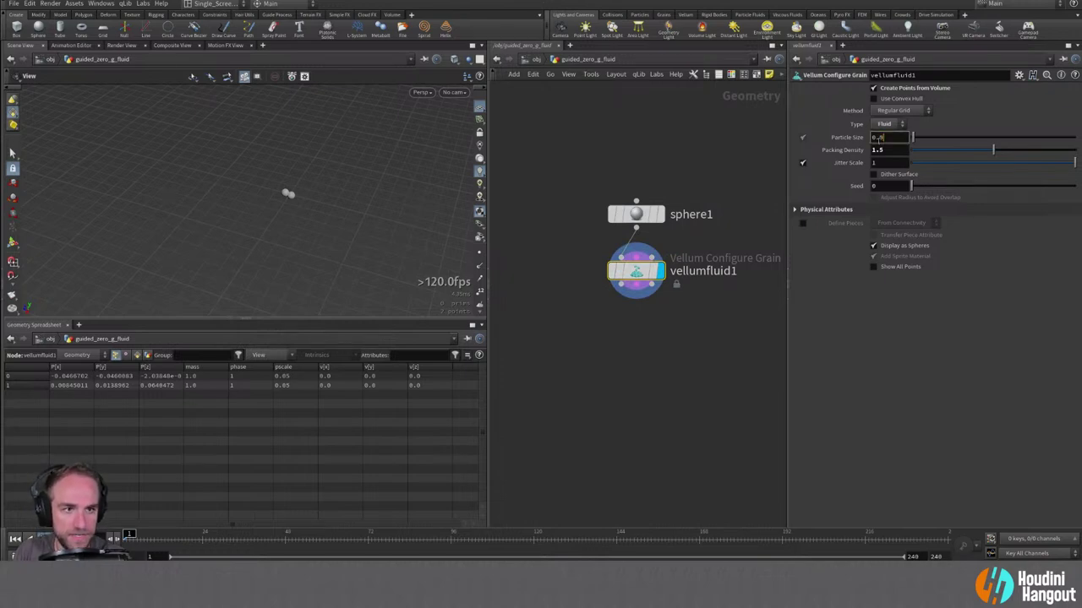
pyautogui.write('0.007')
pyautogui.press('Return')
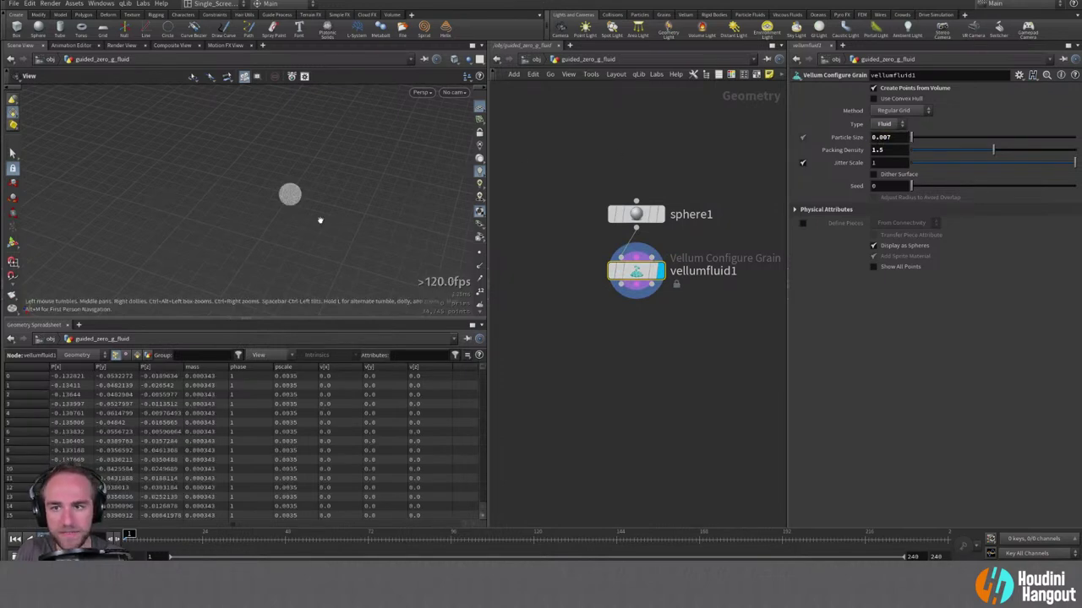
# Make sphere1 a Polygon sphere with frequency 6.
pyautogui.moveTo(321, 177); pyautogui.dragTo(285, 186)
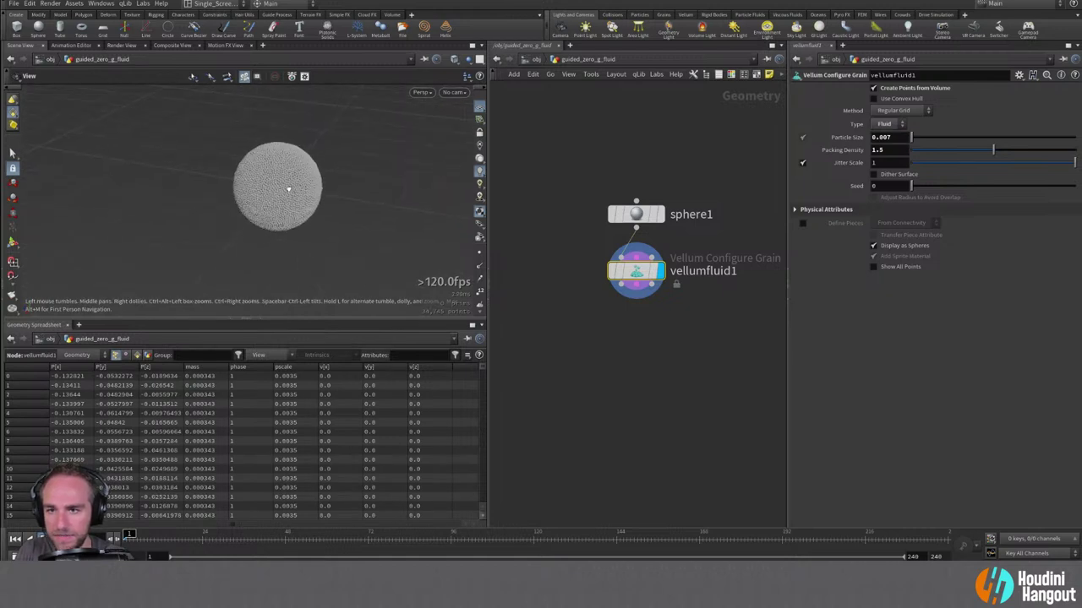
pyautogui.click(635, 214)
pyautogui.click(897, 89)
pyautogui.click(894, 101)
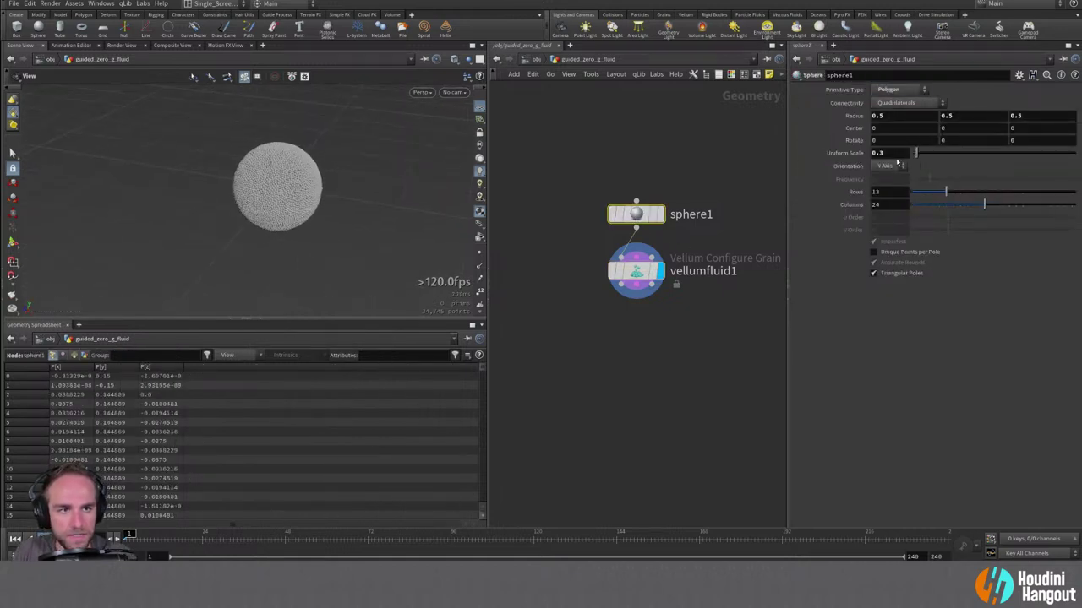
pyautogui.click(1001, 179)
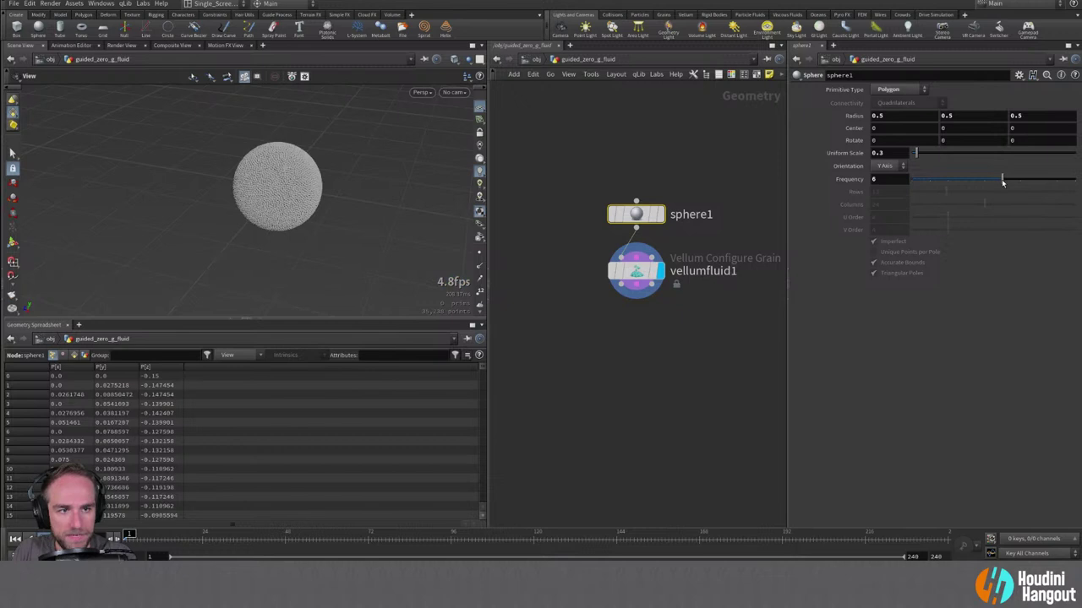
pyautogui.moveTo(323, 188); pyautogui.dragTo(406, 195)
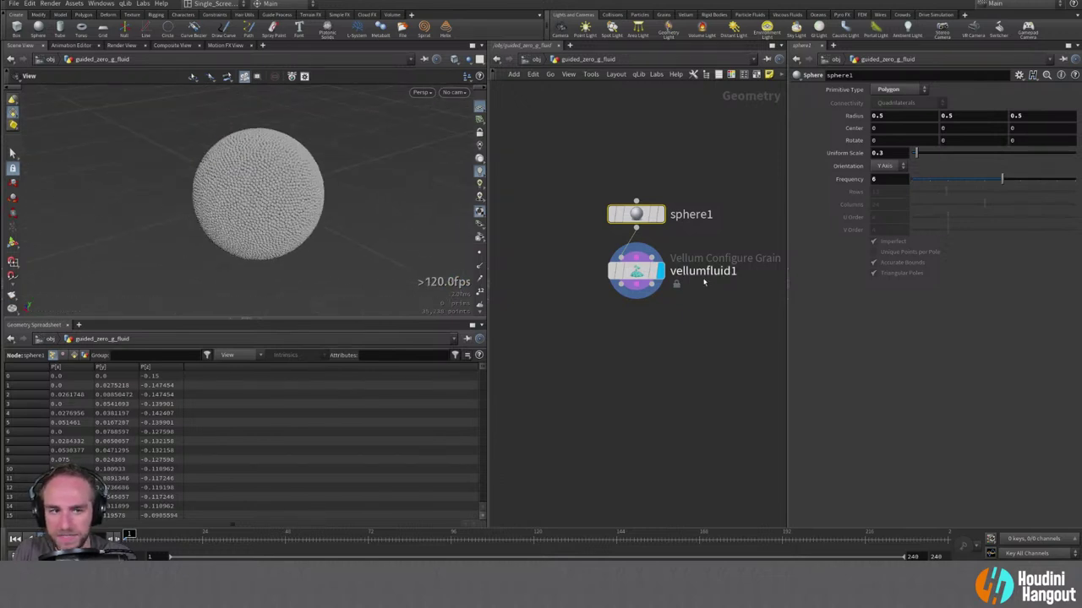
pyautogui.click(635, 270)
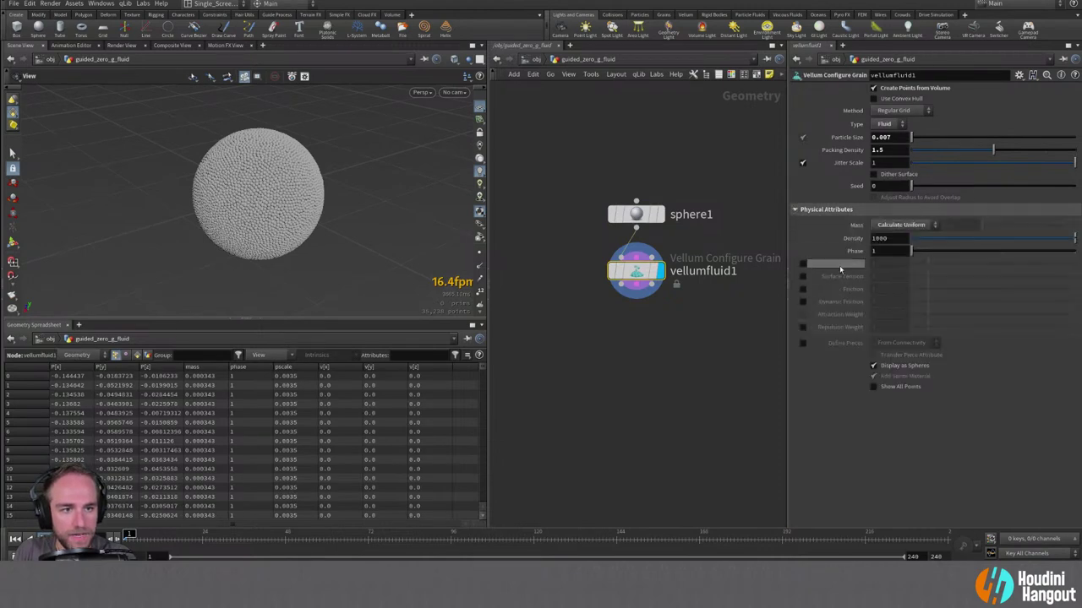
# Enable surface tension on vellumfluid1 and set it to 50.
pyautogui.click(802, 277)
pyautogui.click(884, 276)
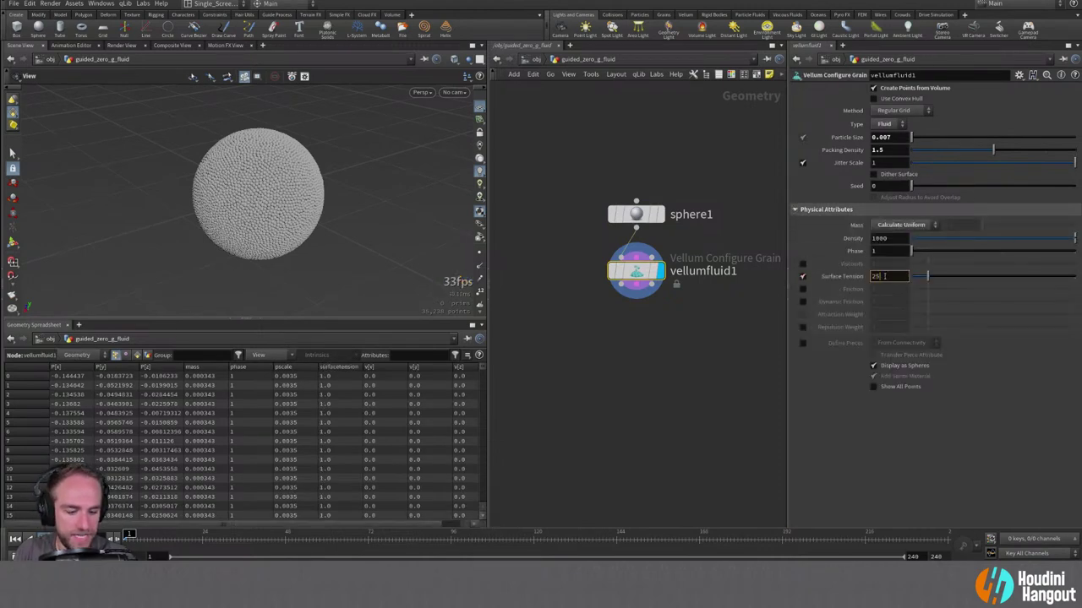
pyautogui.write('25')
pyautogui.press('Return')
pyautogui.click(883, 276)
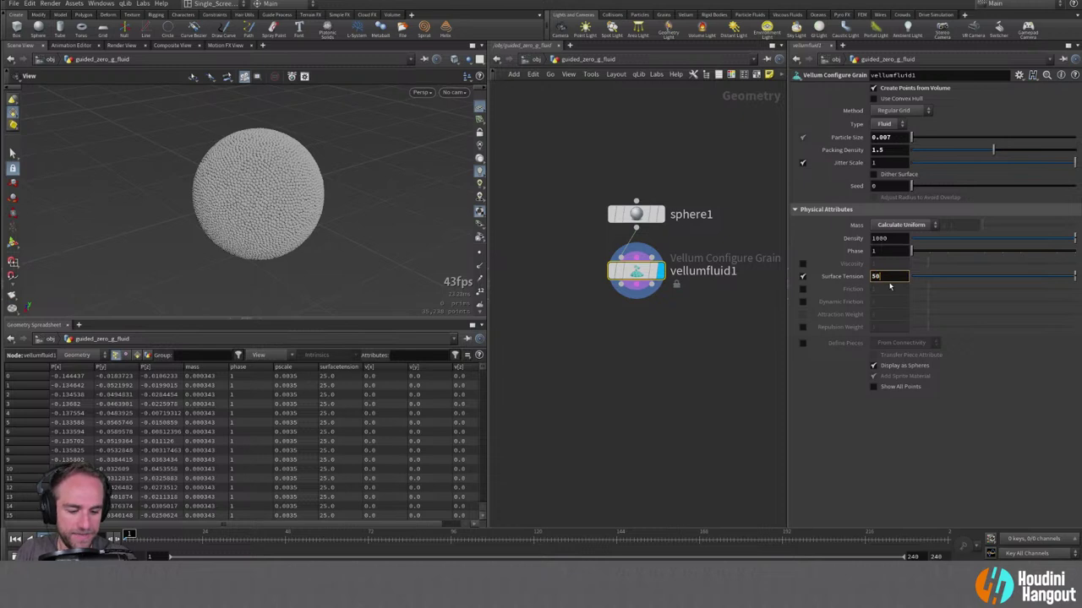
pyautogui.press('Return')
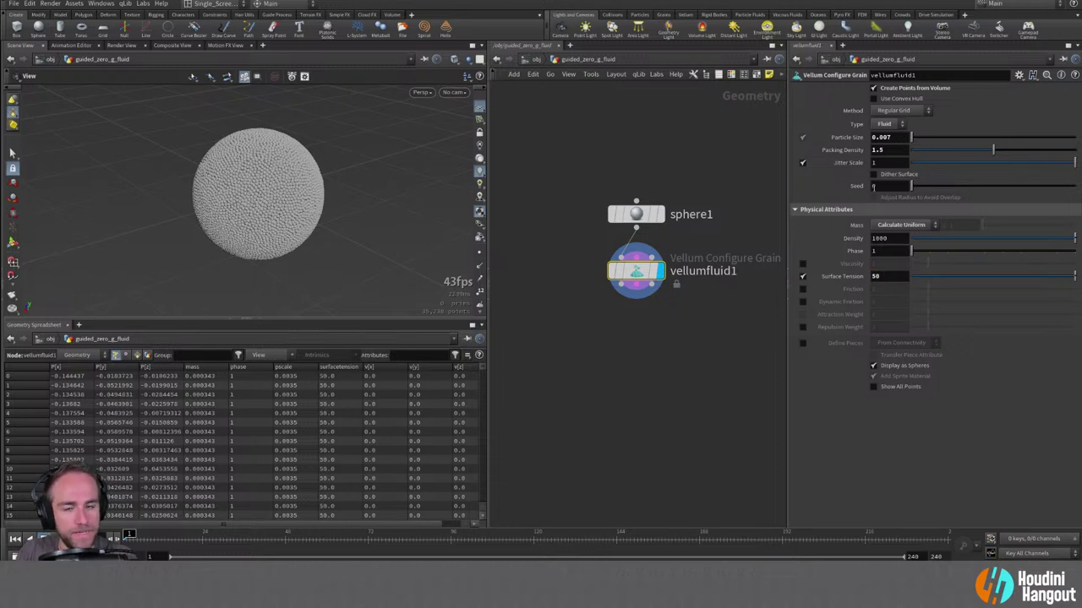
# Set the particle seed to $FF and keep Regular Grid as the creation method.
pyautogui.click(884, 185)
pyautogui.write('$FF')
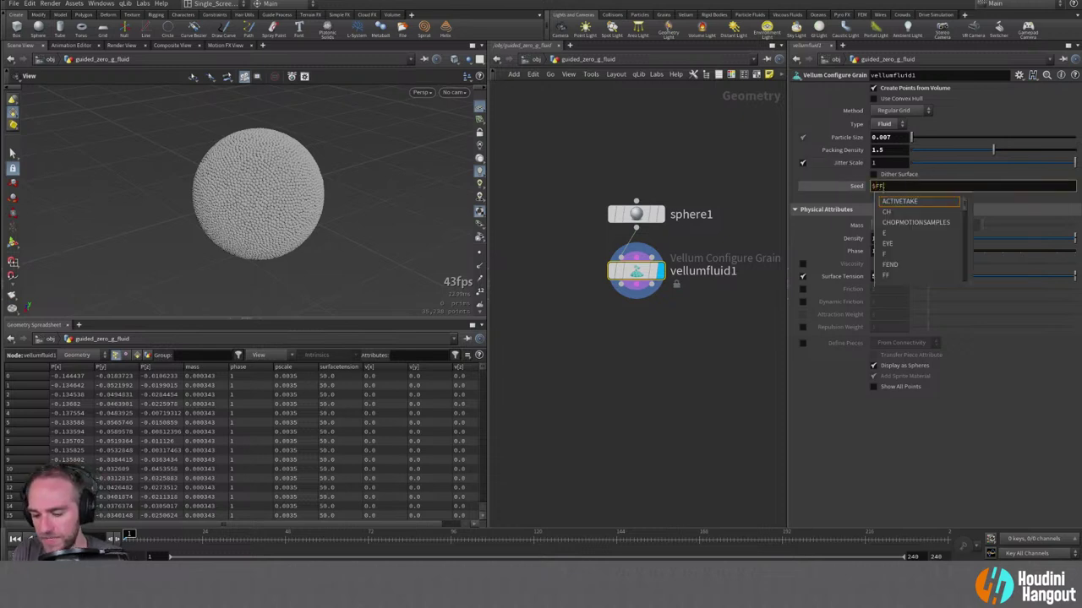
pyautogui.press('Return')
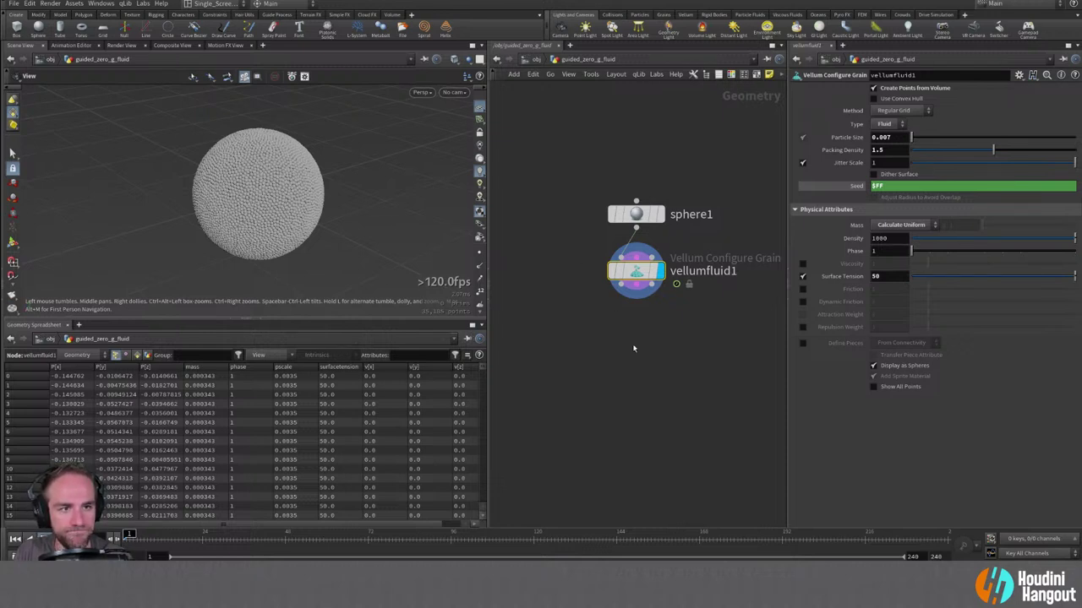
pyautogui.click(894, 110)
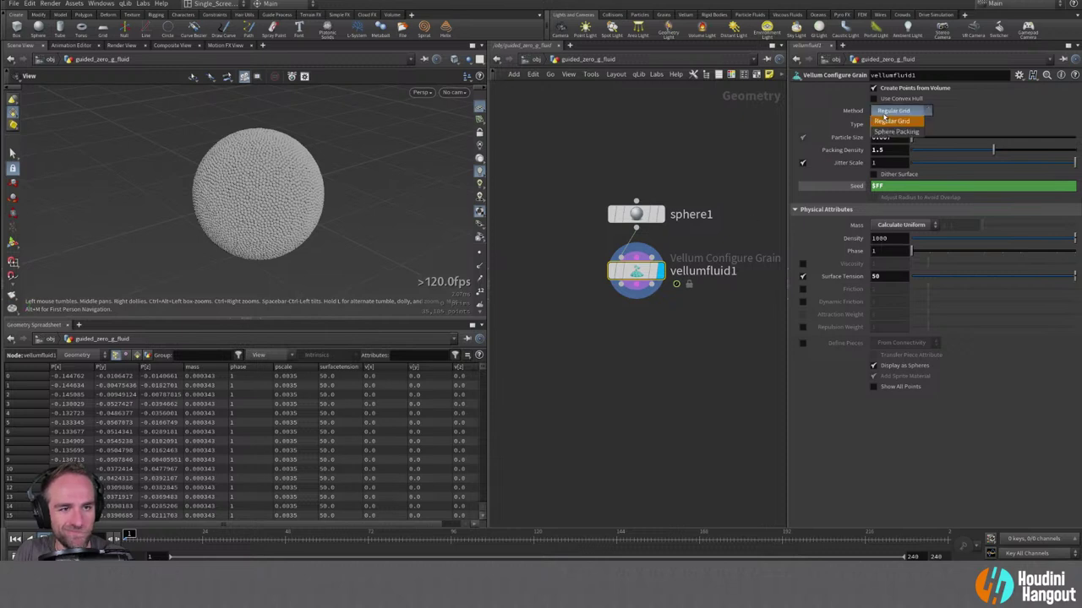
pyautogui.click(898, 132)
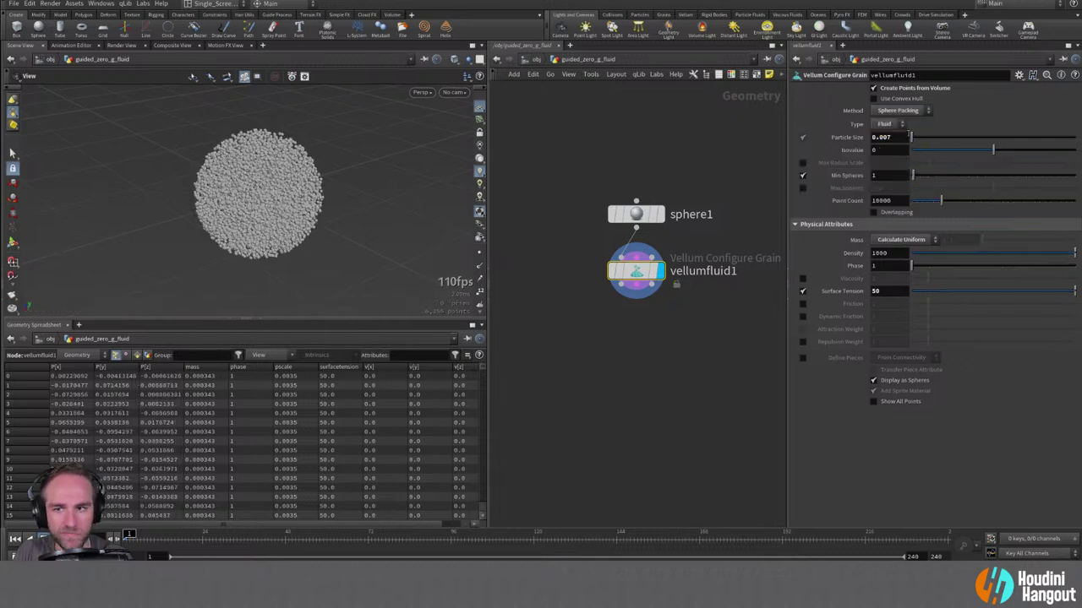
pyautogui.click(909, 110)
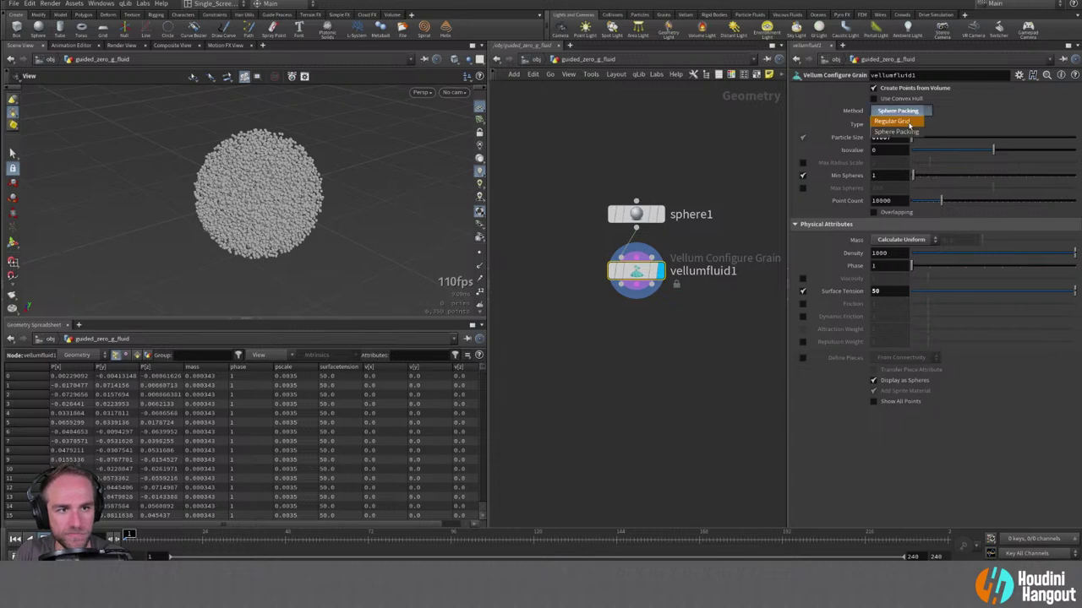
pyautogui.click(916, 115)
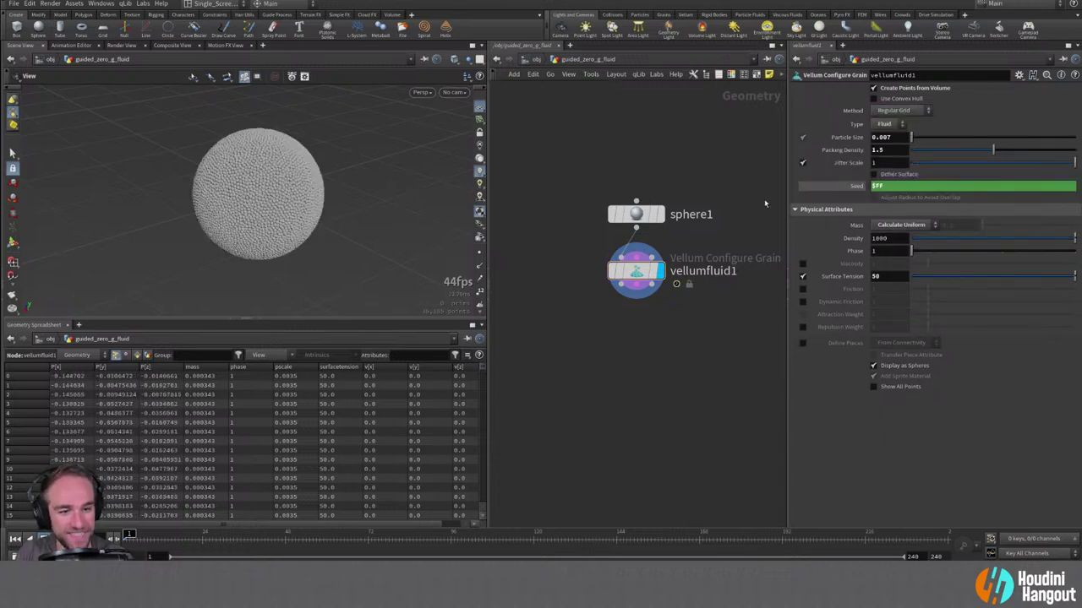
# Move vellumfluid1 further below sphere1 and recentre the particle sphere in view.
pyautogui.scroll(-3, 217, 205)
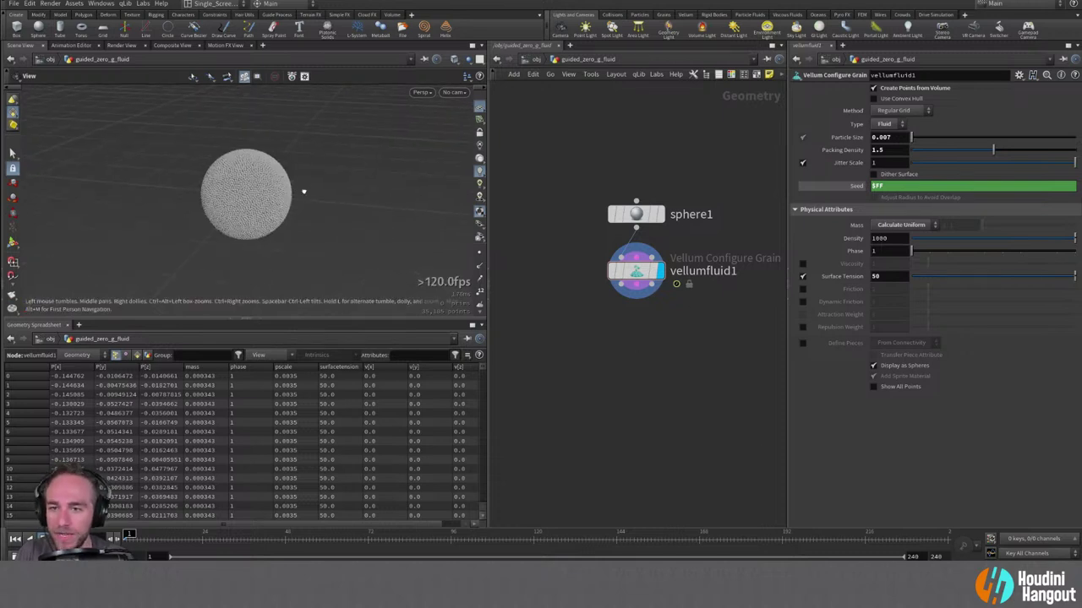
pyautogui.scroll(-4, 241, 200)
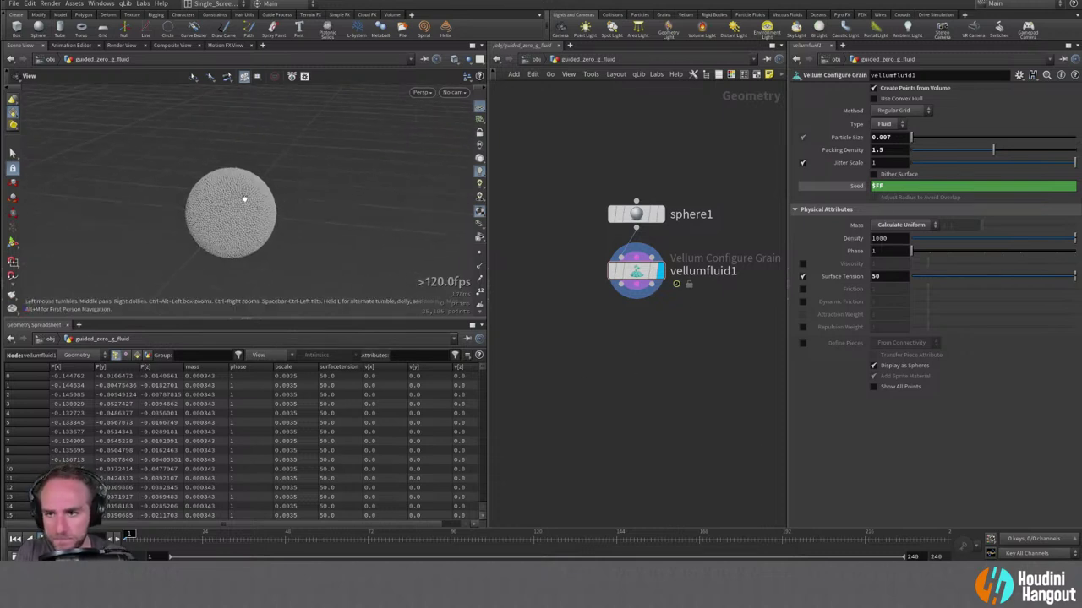
pyautogui.moveTo(238, 203); pyautogui.dragTo(222, 161, button='middle')
pyautogui.scroll(-3, 147, 172)
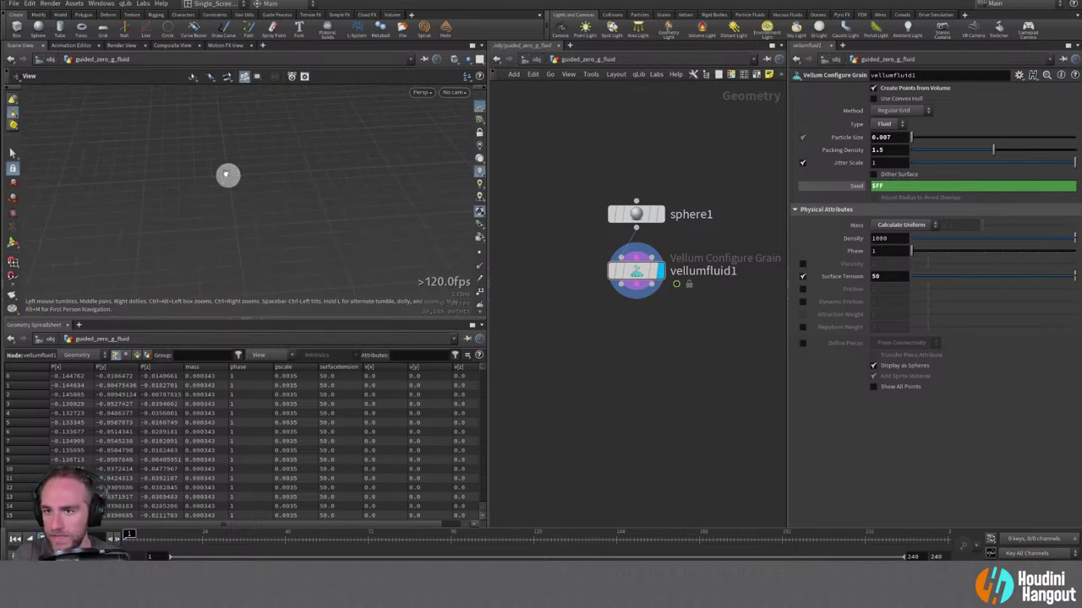
pyautogui.scroll(2, 226, 173)
pyautogui.moveTo(222, 195); pyautogui.dragTo(266, 182, button='middle')
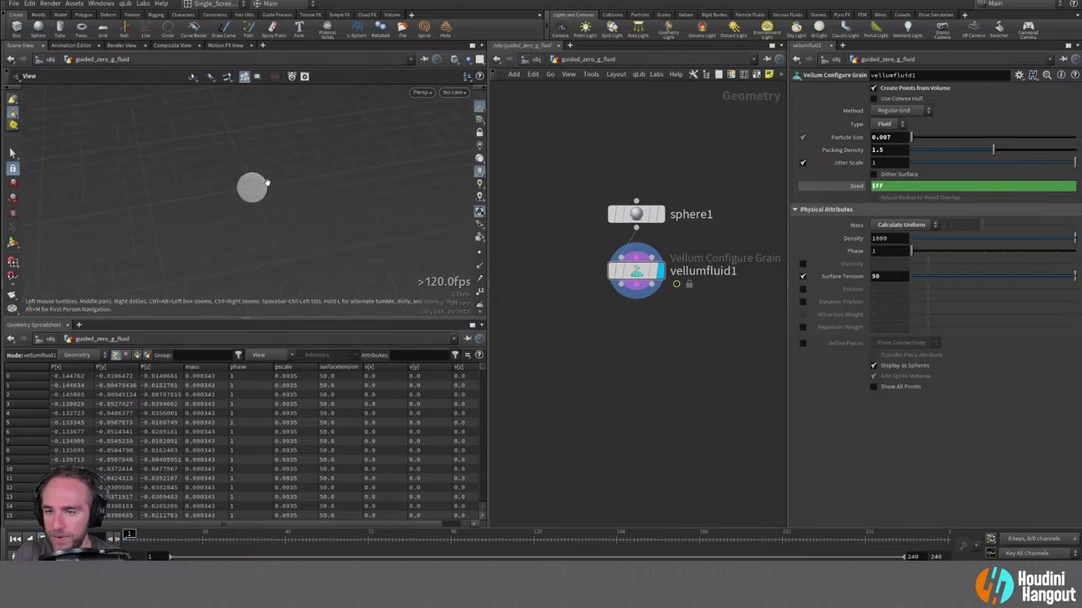
pyautogui.moveTo(638, 270); pyautogui.dragTo(637, 290)
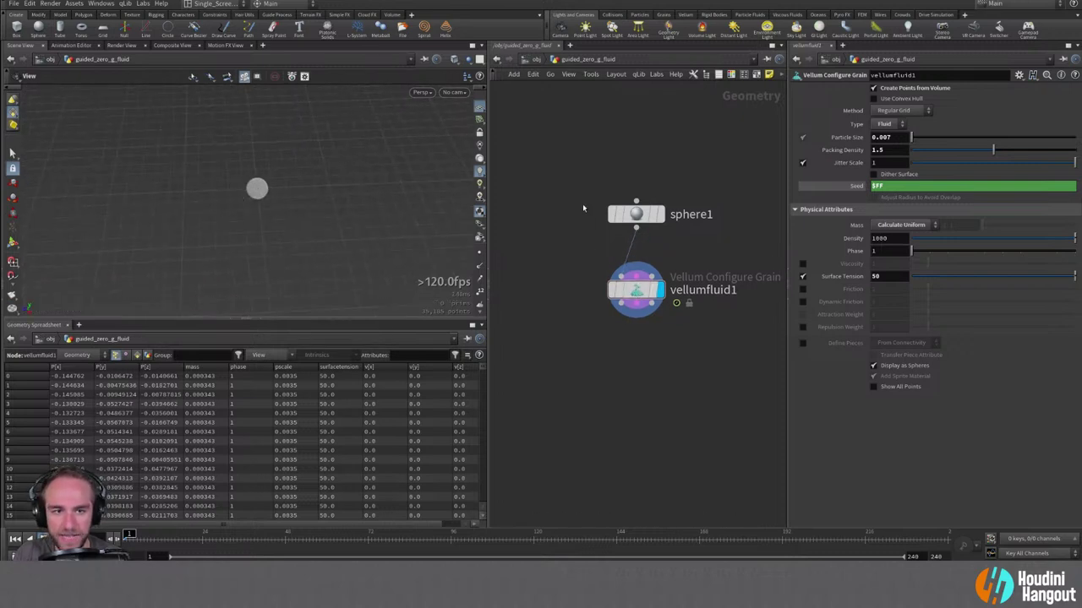
pyautogui.scroll(-2, 642, 359)
pyautogui.moveTo(625, 355); pyautogui.dragTo(552, 355, button='middle')
# Add a Curve Bezier node, curve1, beside the sphere nodes, ready to draw.
pyautogui.press('Tab')
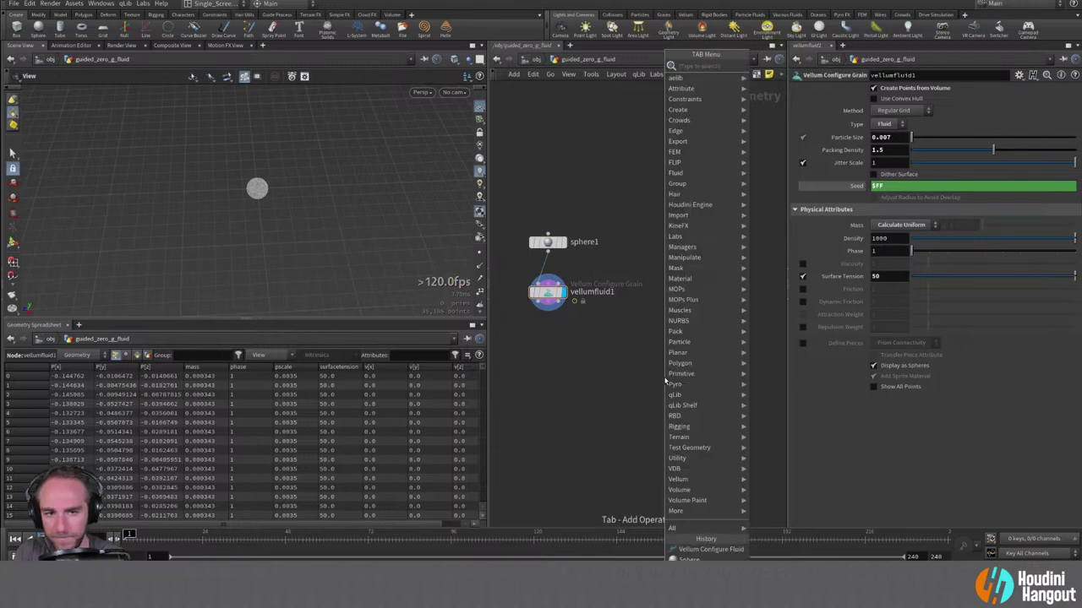
pyautogui.write('curve')
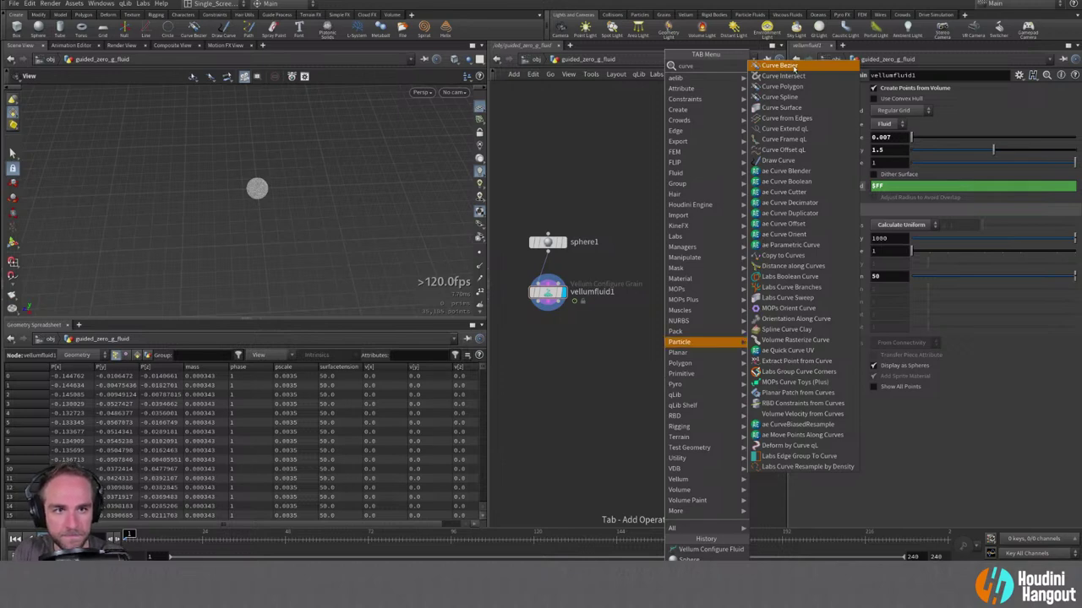
pyautogui.click(779, 66)
pyautogui.click(686, 280)
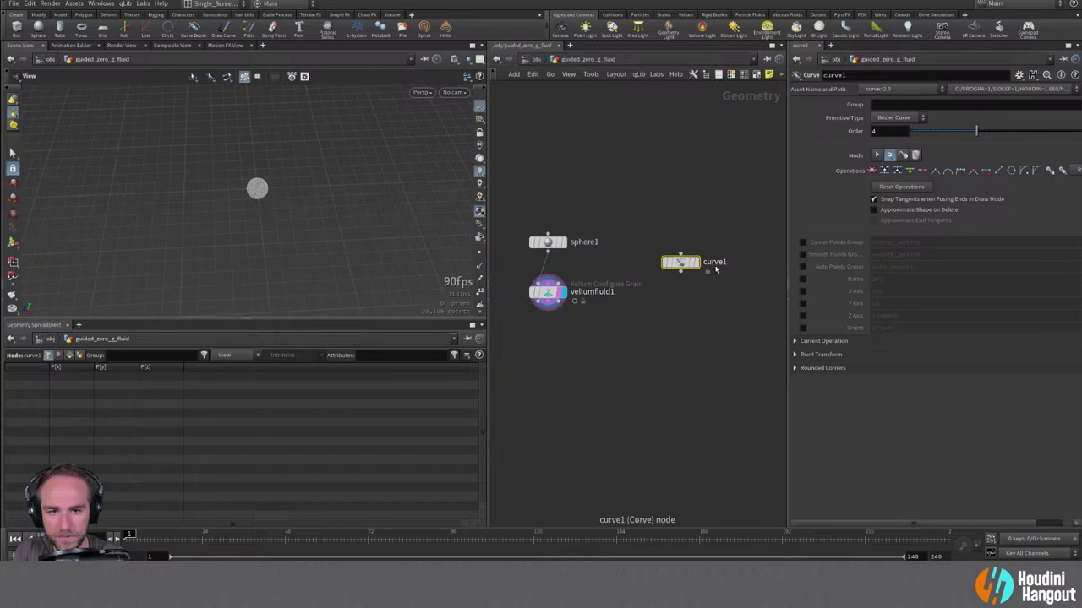
pyautogui.press('Return')
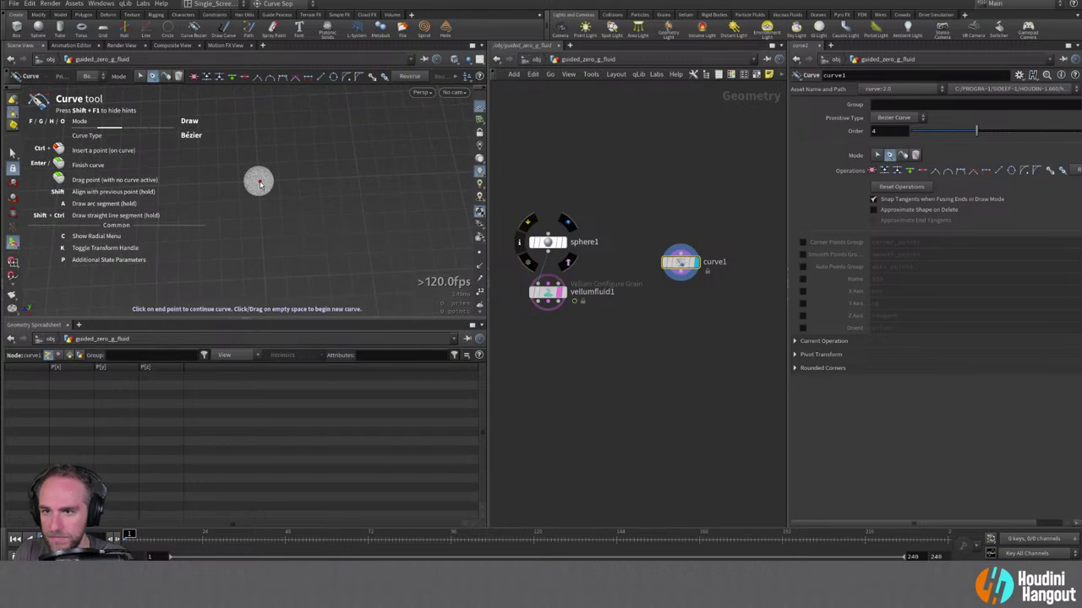
# Draw a looping Bézier guide curve with points placed around the sphere.
pyautogui.moveTo(252, 203); pyautogui.dragTo(267, 162)
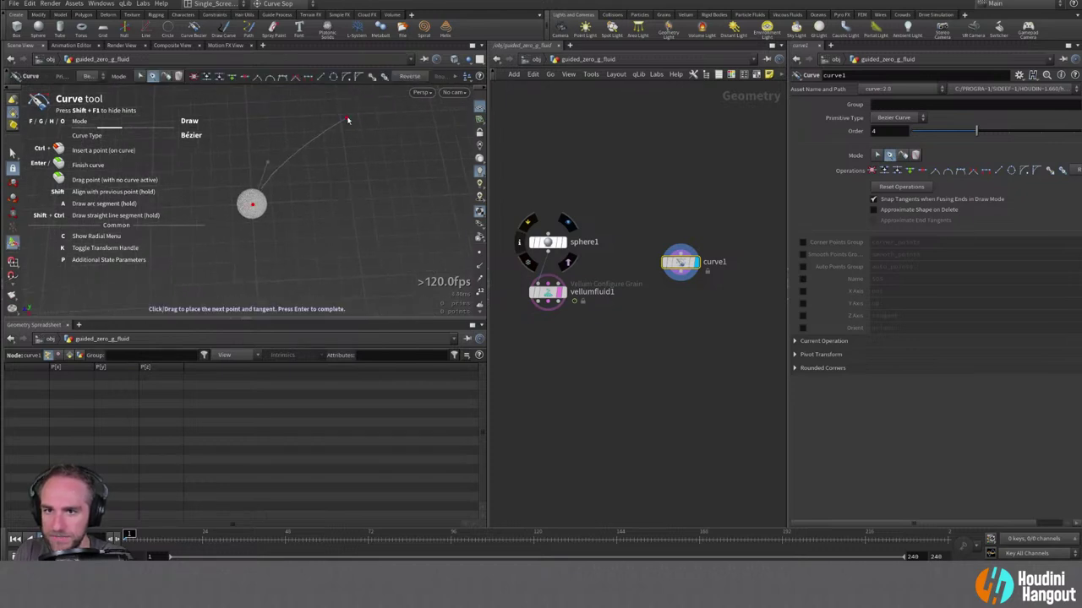
pyautogui.moveTo(347, 120); pyautogui.dragTo(413, 121)
pyautogui.moveTo(413, 197); pyautogui.dragTo(406, 194)
pyautogui.scroll(-3, 372, 194)
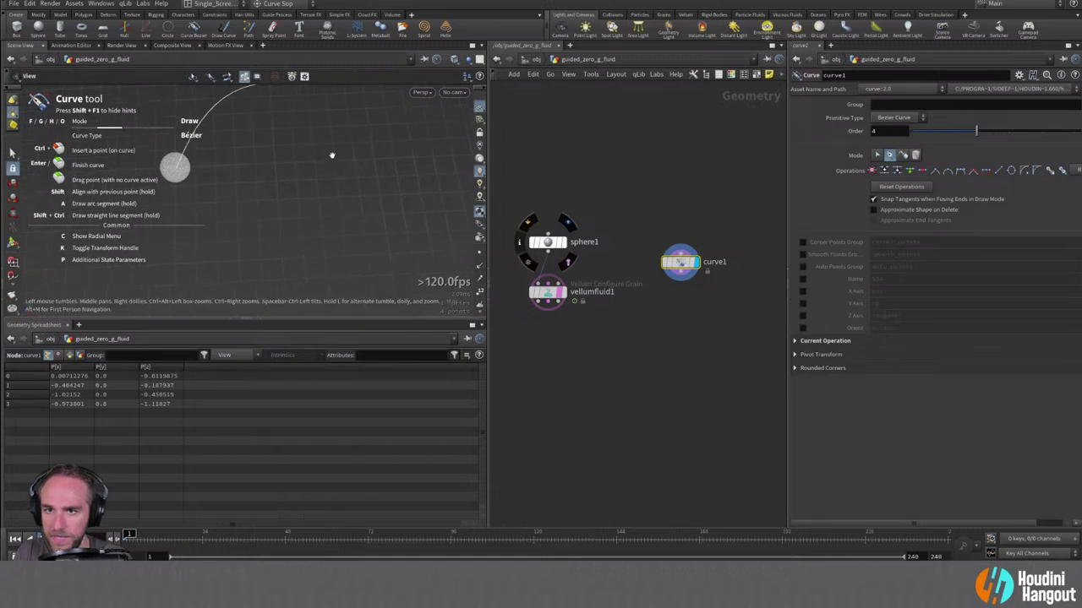
pyautogui.moveTo(340, 193); pyautogui.dragTo(332, 222)
pyautogui.press('Escape')
pyautogui.moveTo(266, 264); pyautogui.dragTo(313, 238, button='middle')
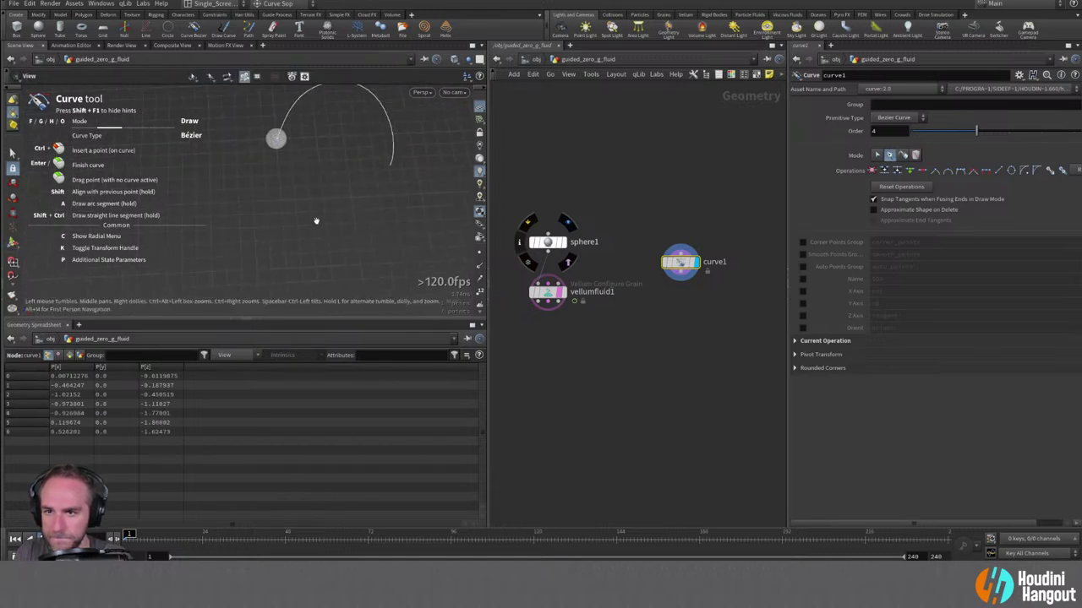
pyautogui.press('Return')
pyautogui.moveTo(233, 240); pyautogui.dragTo(154, 240)
pyautogui.moveTo(181, 158)
pyautogui.mouseDown()
pyautogui.moveTo(200, 154)
pyautogui.moveTo(205, 139)
pyautogui.moveTo(189, 150)
pyautogui.mouseUp()
pyautogui.moveTo(242, 92); pyautogui.dragTo(269, 128, button='middle')
pyautogui.moveTo(251, 118); pyautogui.dragTo(222, 91)
pyautogui.press('Return')
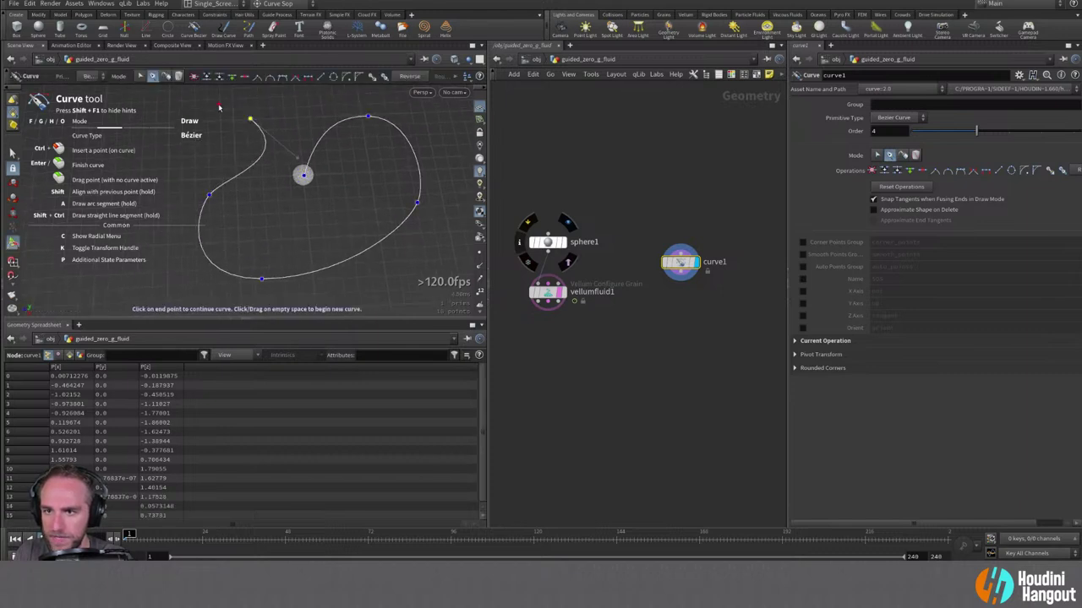
# Move the curve's end point and lengthen its tangent to reshape the top.
pyautogui.click(251, 119)
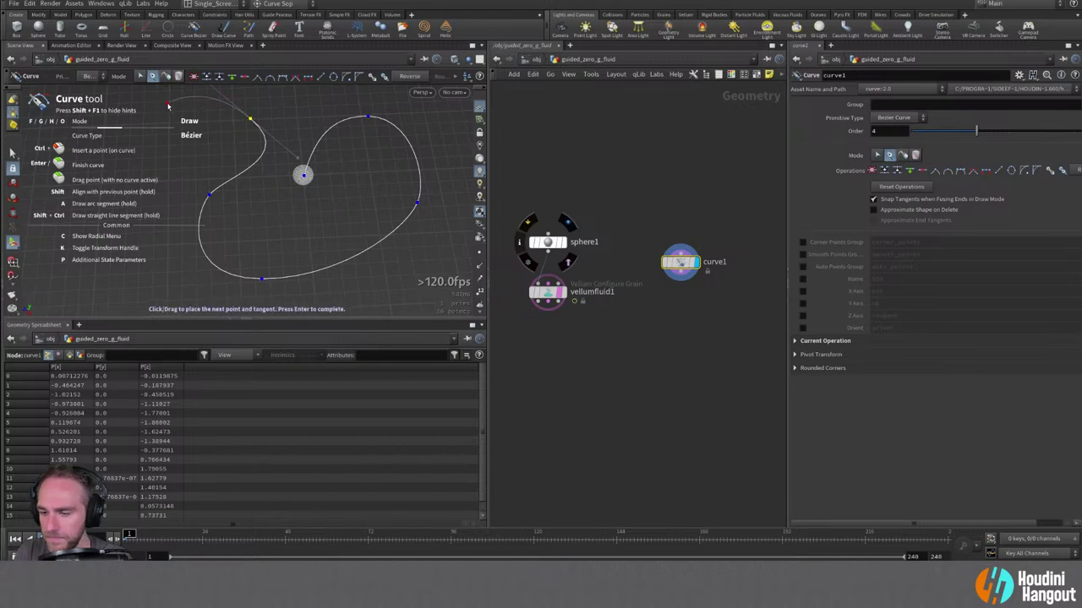
pyautogui.press('f')
pyautogui.moveTo(250, 118); pyautogui.dragTo(221, 100)
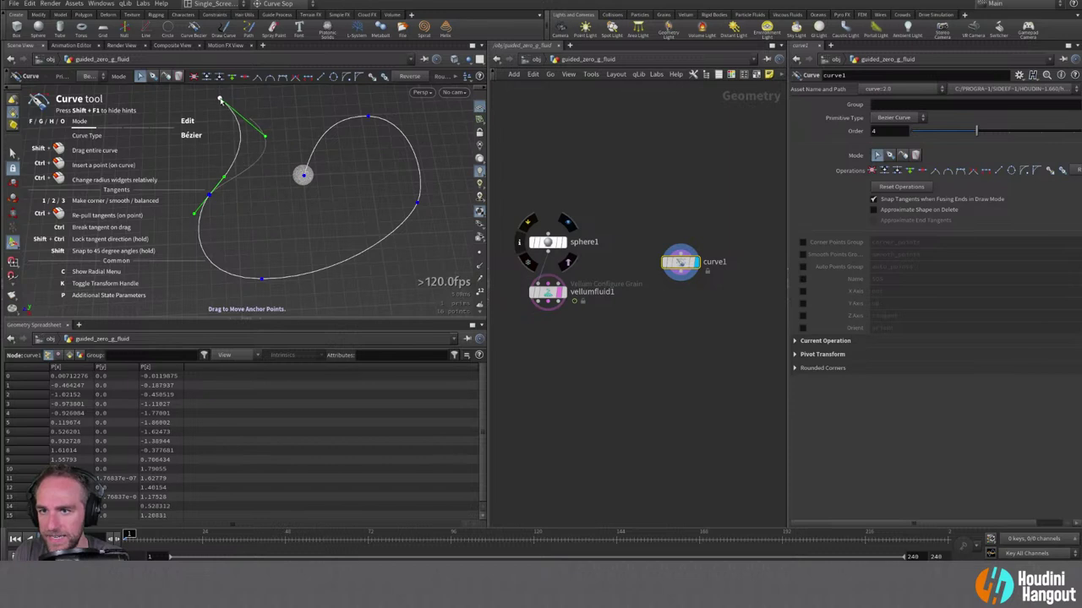
pyautogui.moveTo(265, 136); pyautogui.dragTo(282, 140)
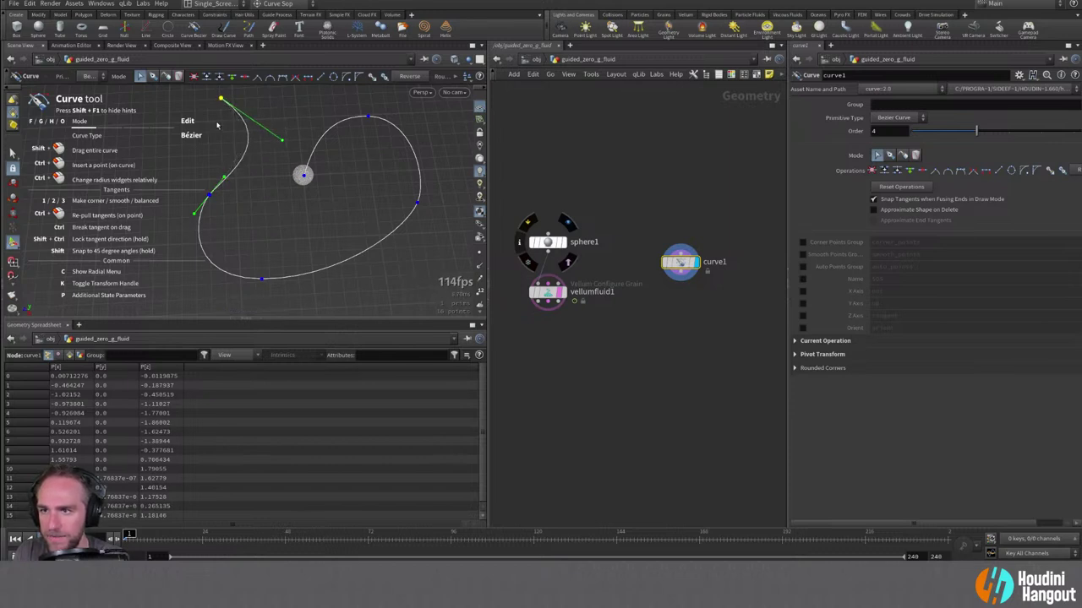
pyautogui.press('g')
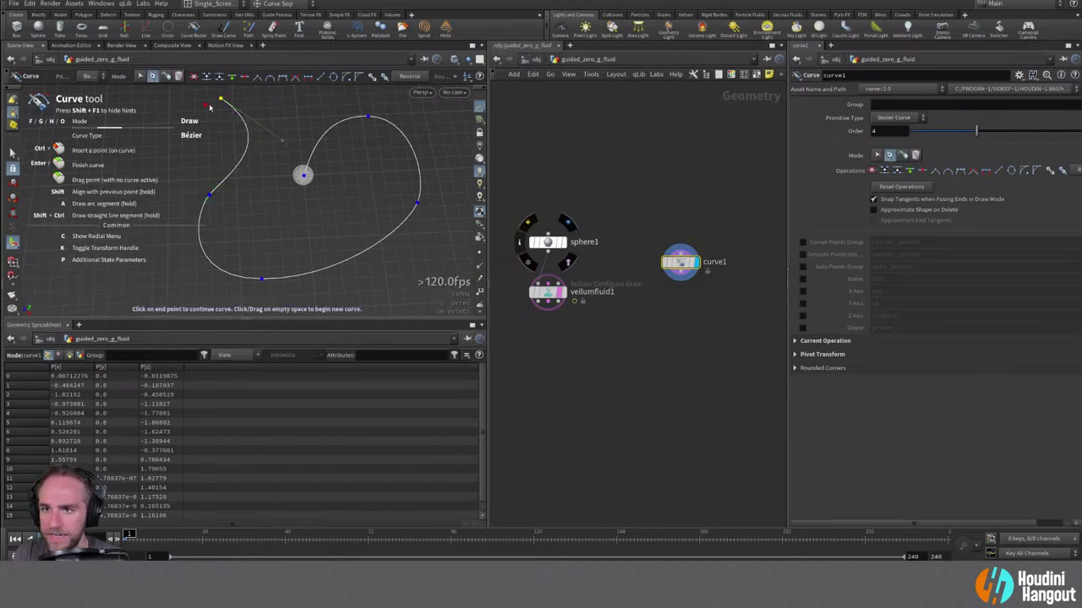
pyautogui.moveTo(222, 97); pyautogui.dragTo(222, 140, button='middle')
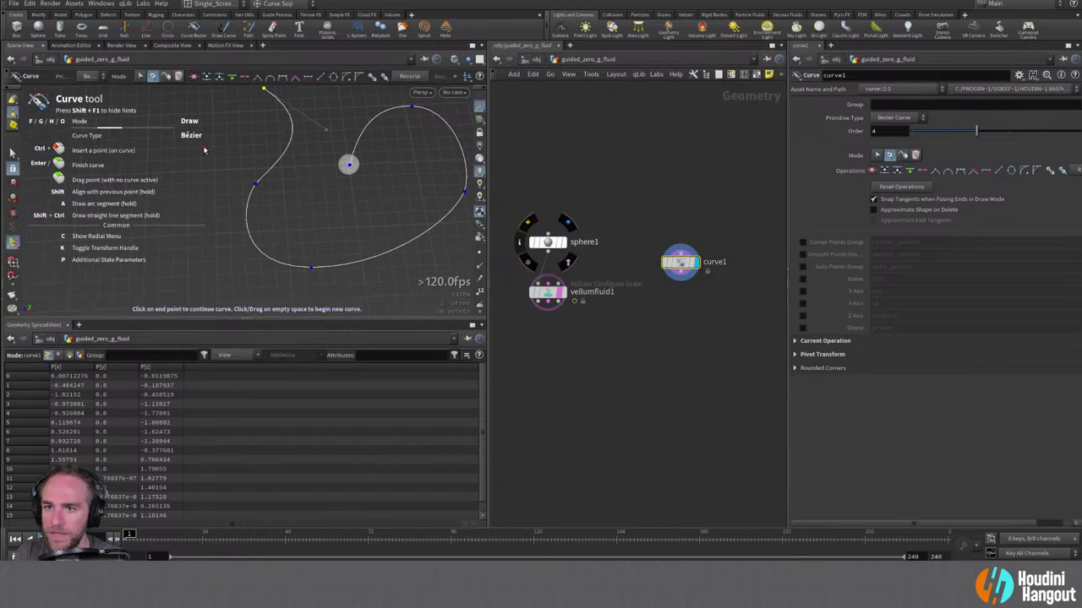
pyautogui.press('g')
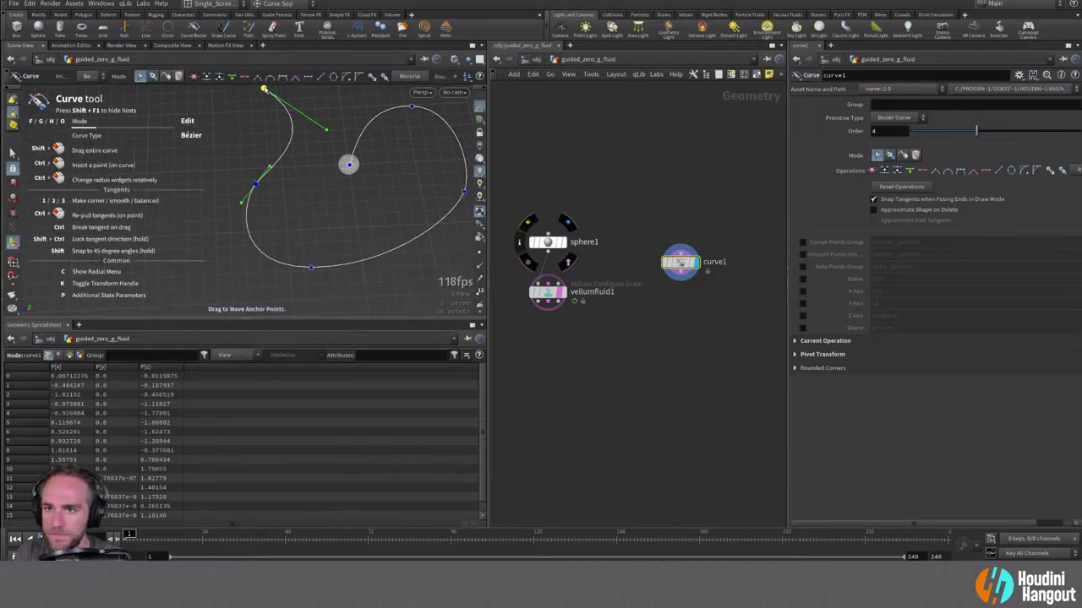
pyautogui.press('f')
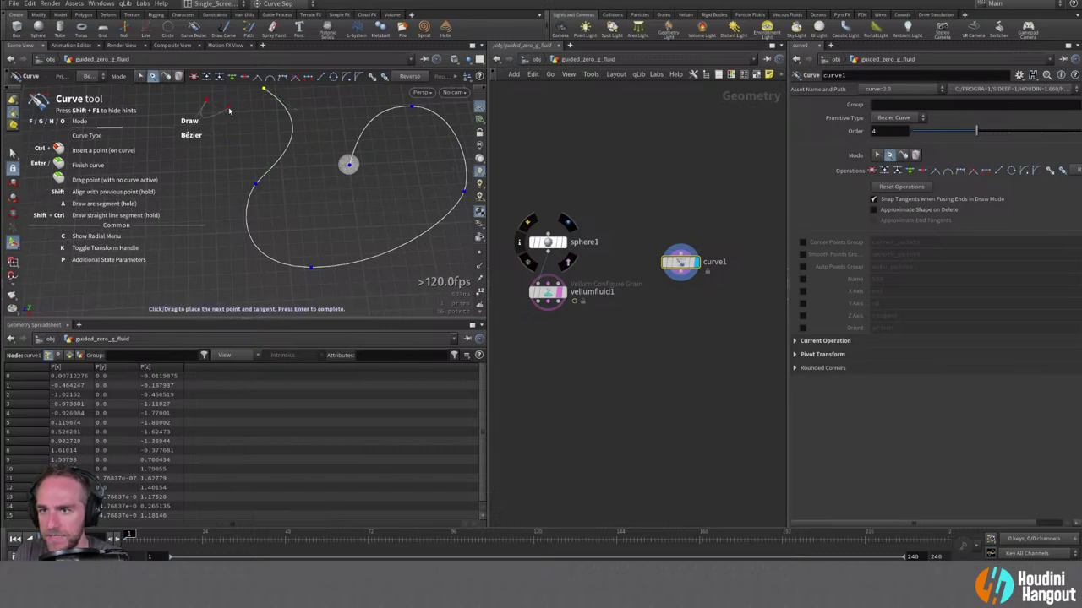
pyautogui.press('Escape')
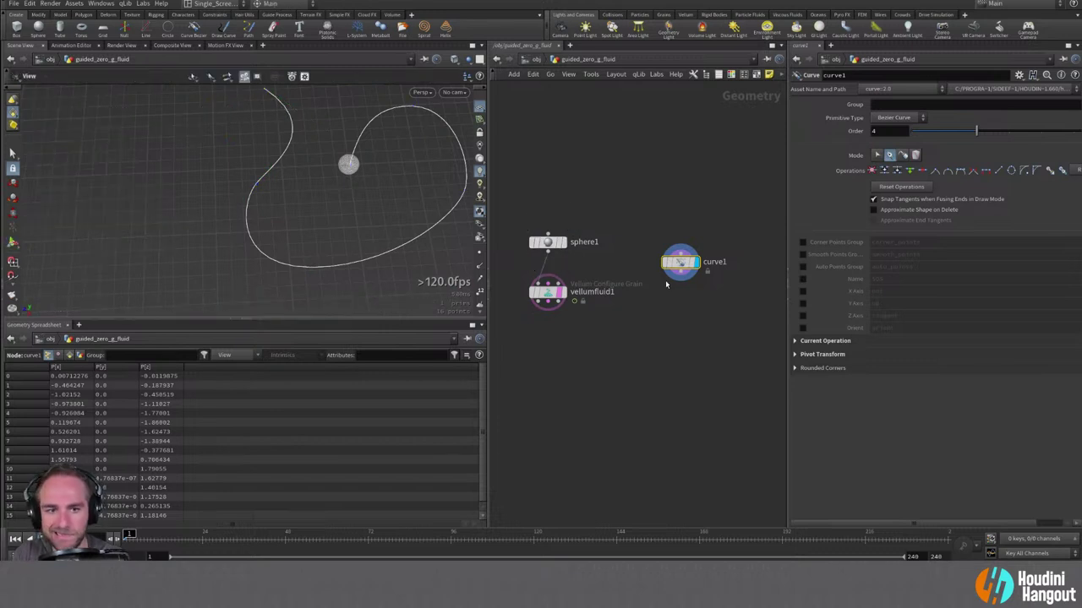
# Continue curve1 from its end point, adding two points that form a second loop.
pyautogui.press('Return')
pyautogui.keyDown('alt'); pyautogui.moveTo(263, 197); pyautogui.dragTo(268, 126); pyautogui.keyUp('alt')
pyautogui.click(268, 127)
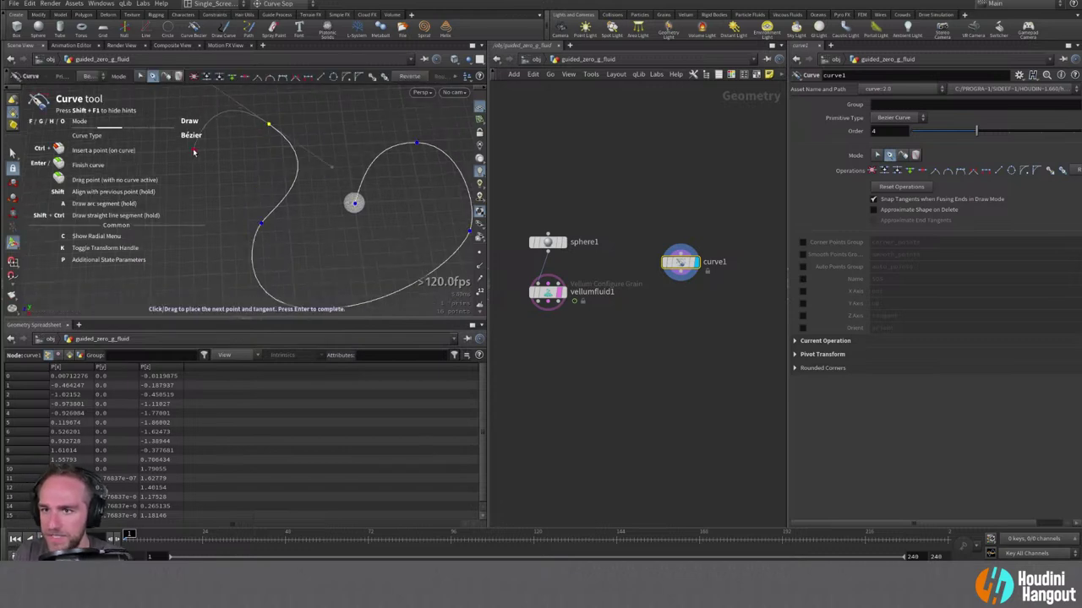
pyautogui.moveTo(167, 179); pyautogui.dragTo(182, 223)
pyautogui.moveTo(339, 255); pyautogui.dragTo(278, 193)
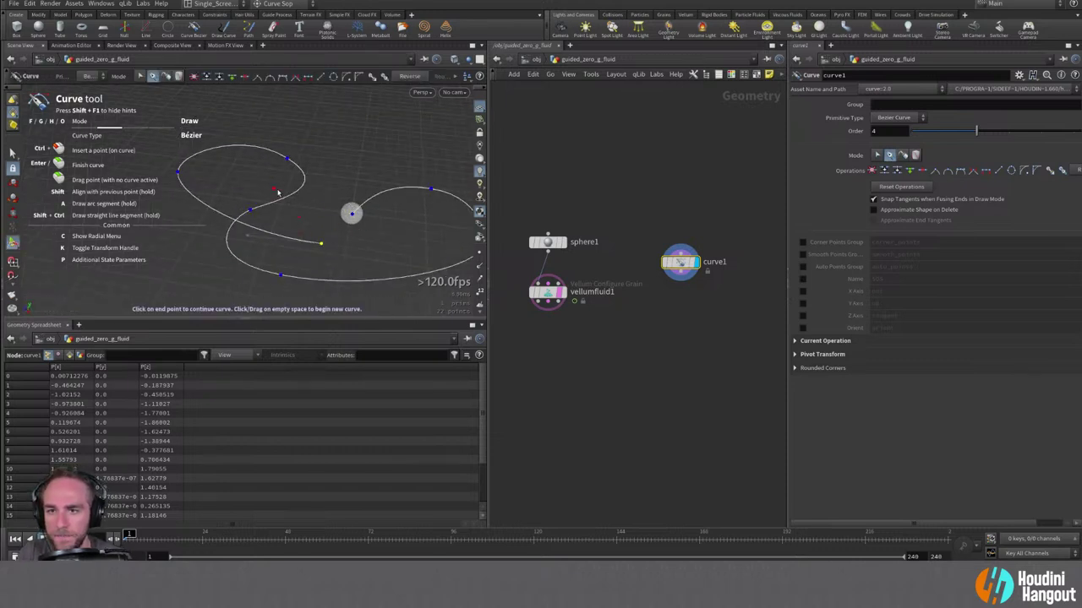
pyautogui.press('space')
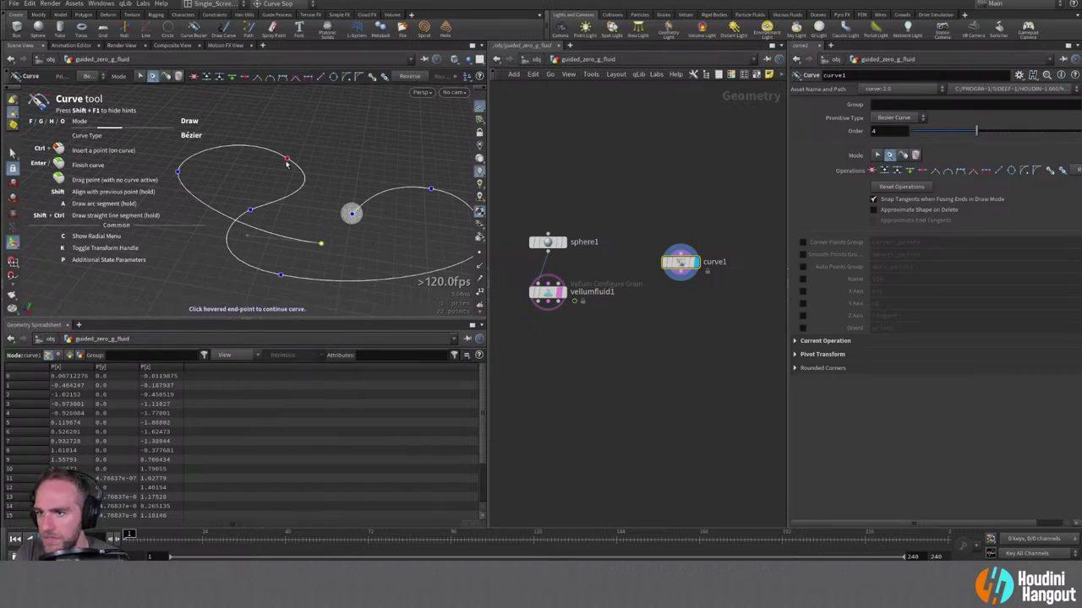
# Reshape the loops by moving points, adjusting the left tangent and raising the right point.
pyautogui.press('Return')
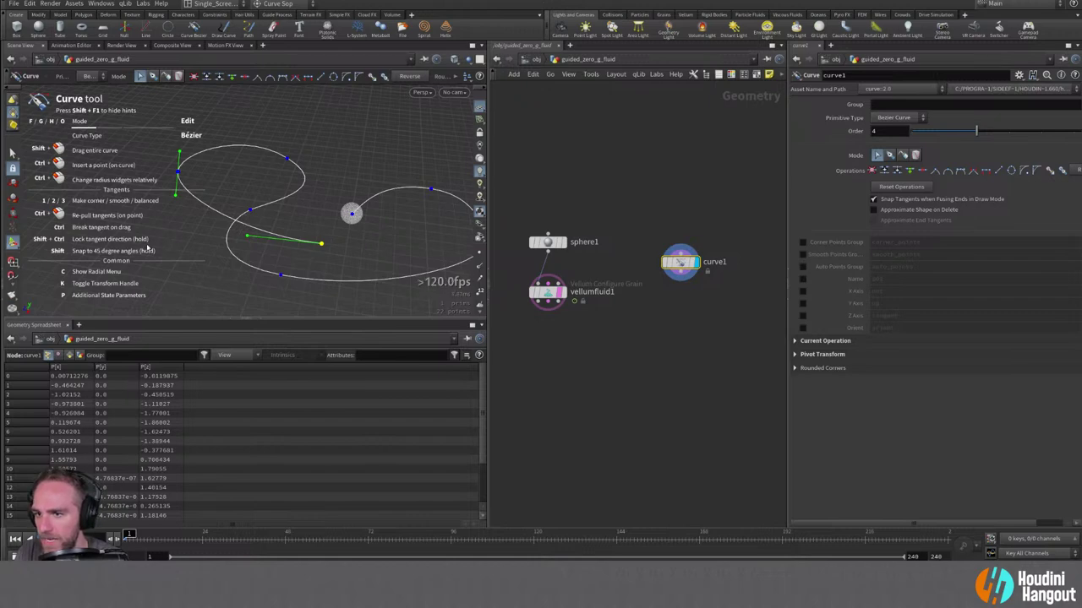
pyautogui.press('k')
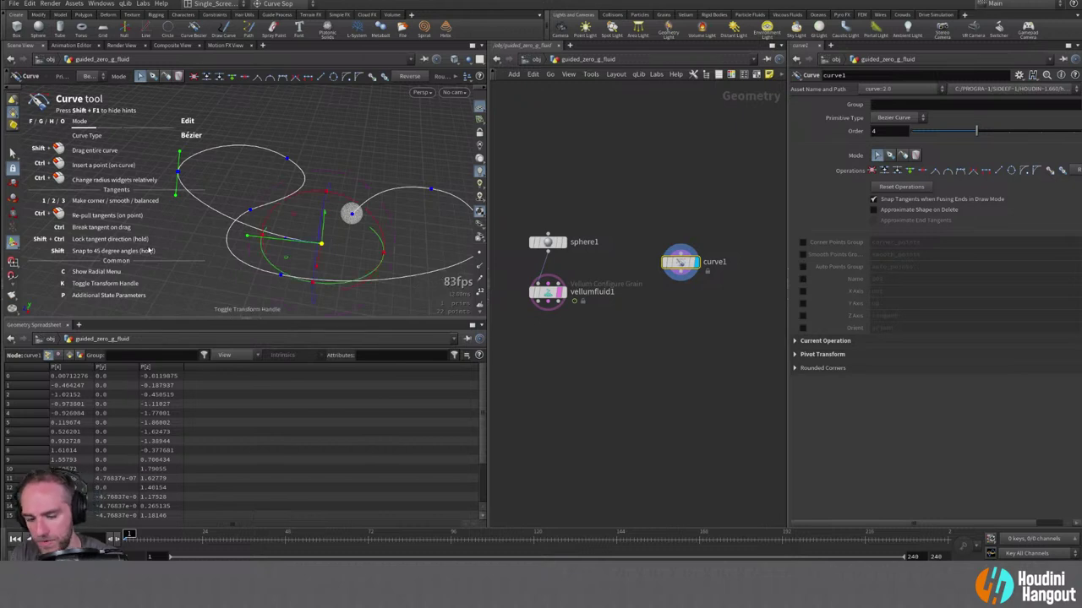
pyautogui.moveTo(286, 160); pyautogui.dragTo(288, 127)
pyautogui.click(178, 172)
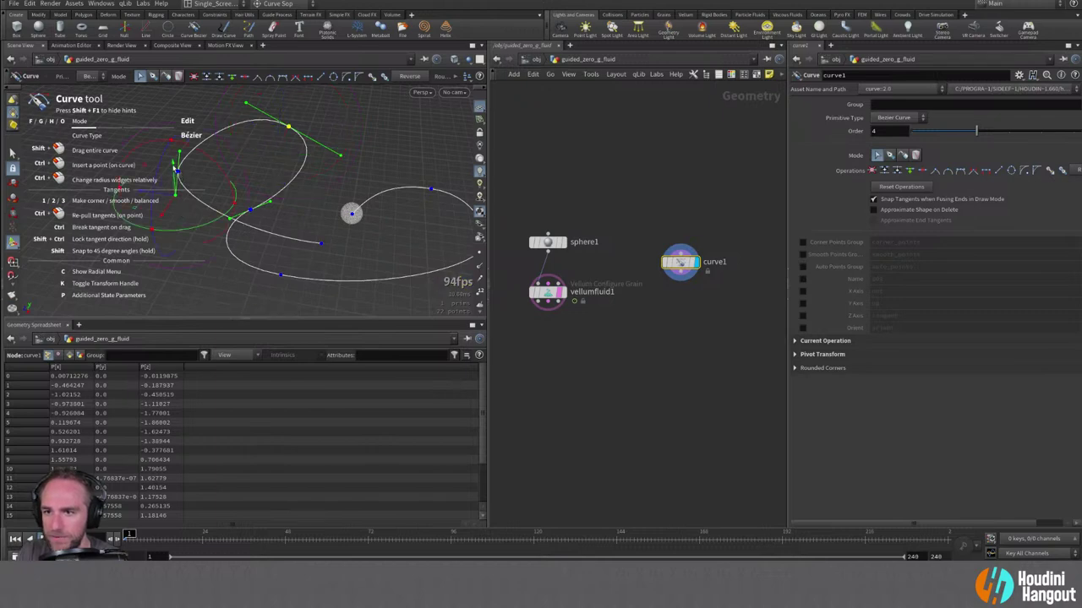
pyautogui.moveTo(174, 167); pyautogui.dragTo(279, 126)
pyautogui.press('Escape')
pyautogui.moveTo(212, 203); pyautogui.dragTo(325, 206)
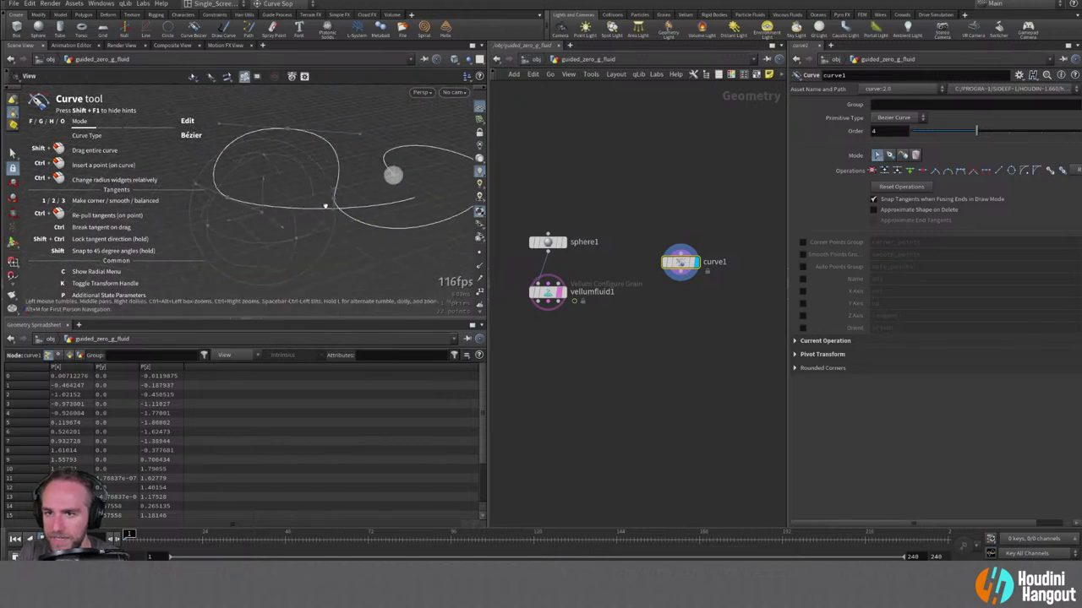
pyautogui.moveTo(230, 175); pyautogui.dragTo(227, 127)
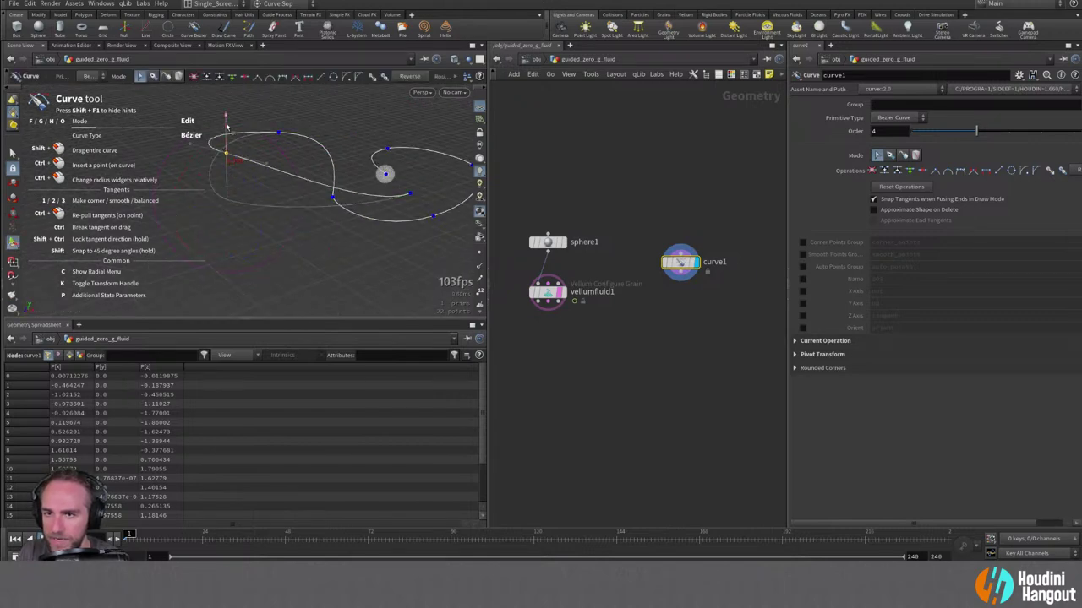
pyautogui.click(411, 194)
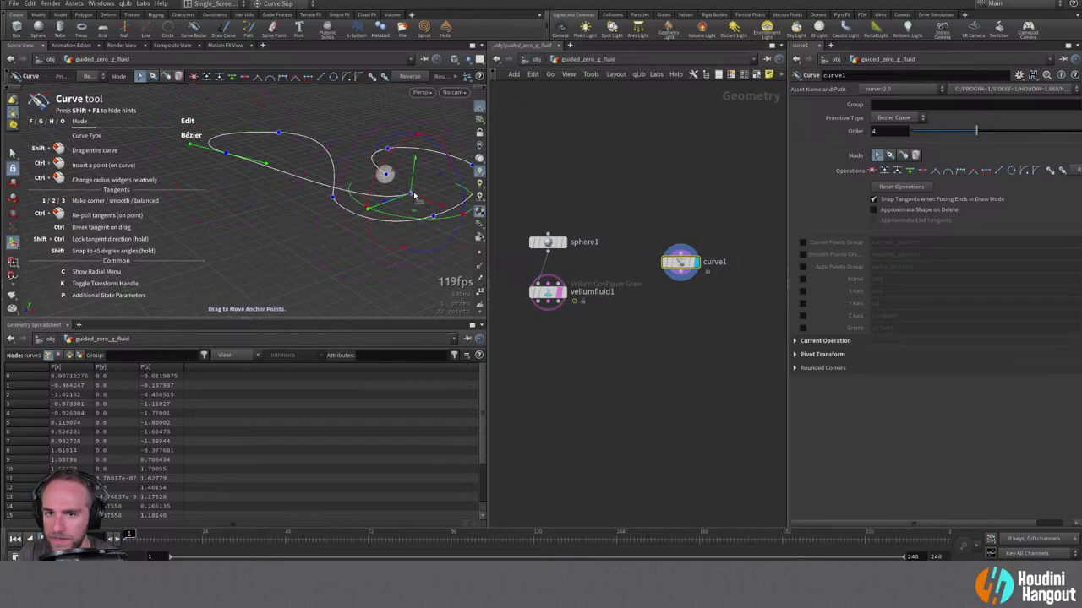
pyautogui.moveTo(413, 196); pyautogui.dragTo(415, 156)
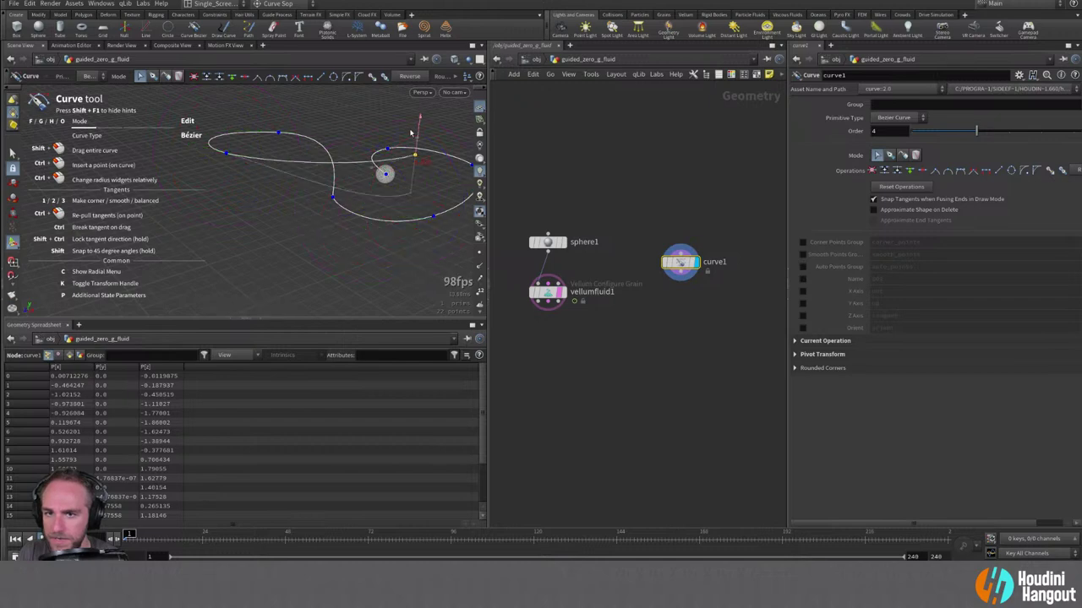
pyautogui.click(332, 199)
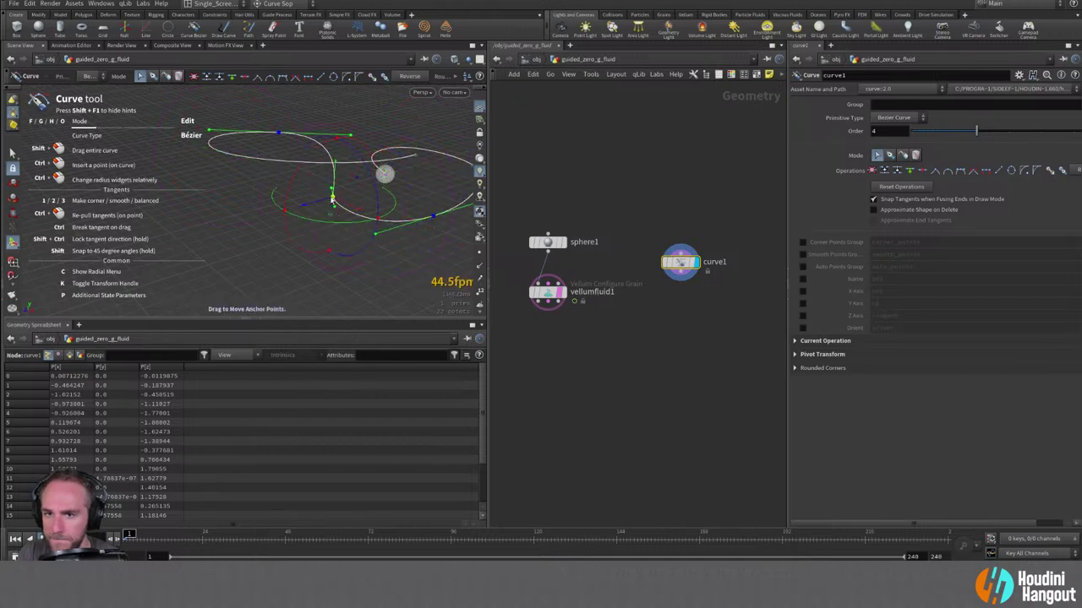
# Lower and raise lower-loop points and tilt the bottom point's tangents to widen the sweep.
pyautogui.moveTo(332, 199)
pyautogui.mouseDown()
pyautogui.moveTo(367, 220)
pyautogui.moveTo(253, 212)
pyautogui.moveTo(337, 213)
pyautogui.mouseUp()
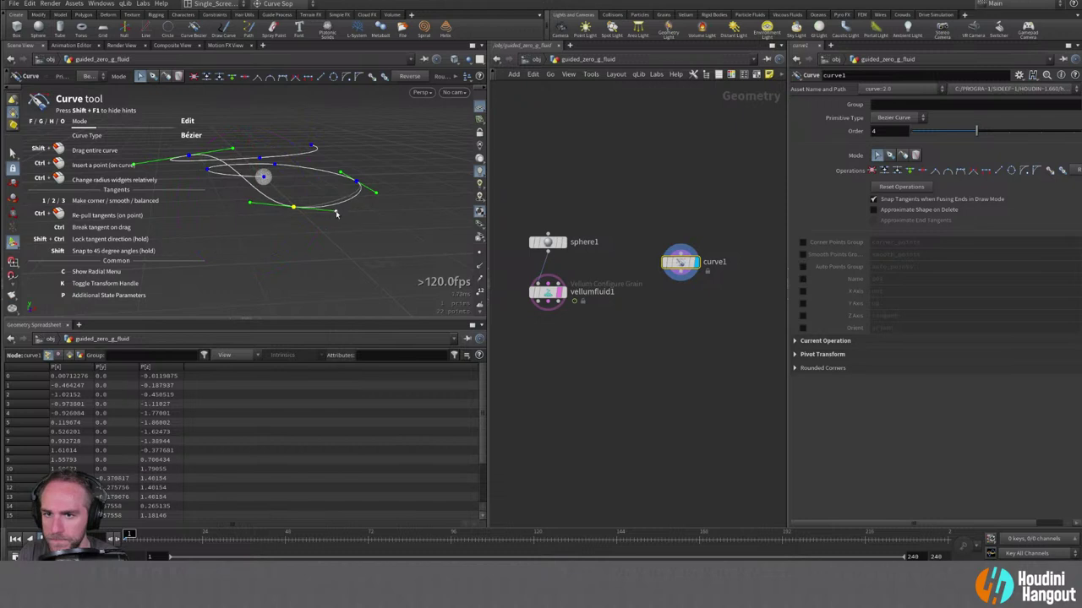
pyautogui.moveTo(410, 205); pyautogui.dragTo(277, 216)
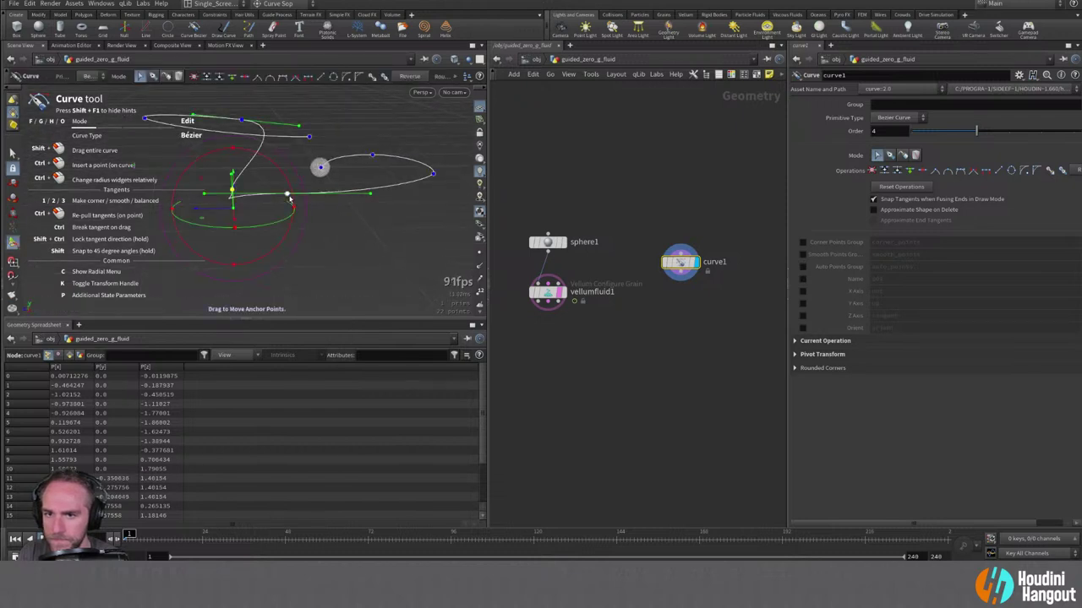
pyautogui.moveTo(289, 180); pyautogui.dragTo(347, 209)
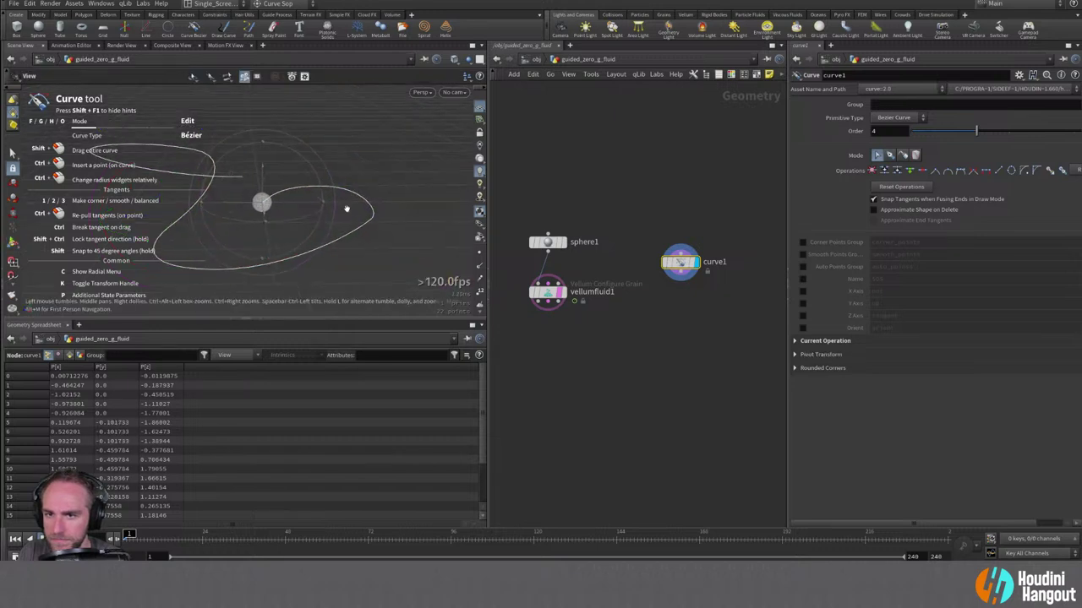
pyautogui.moveTo(386, 169)
pyautogui.keyDown('alt'); pyautogui.mouseDown()
pyautogui.moveTo(367, 205)
pyautogui.moveTo(397, 223)
pyautogui.moveTo(389, 167)
pyautogui.mouseUp(); pyautogui.keyUp('alt')
pyautogui.click(385, 218)
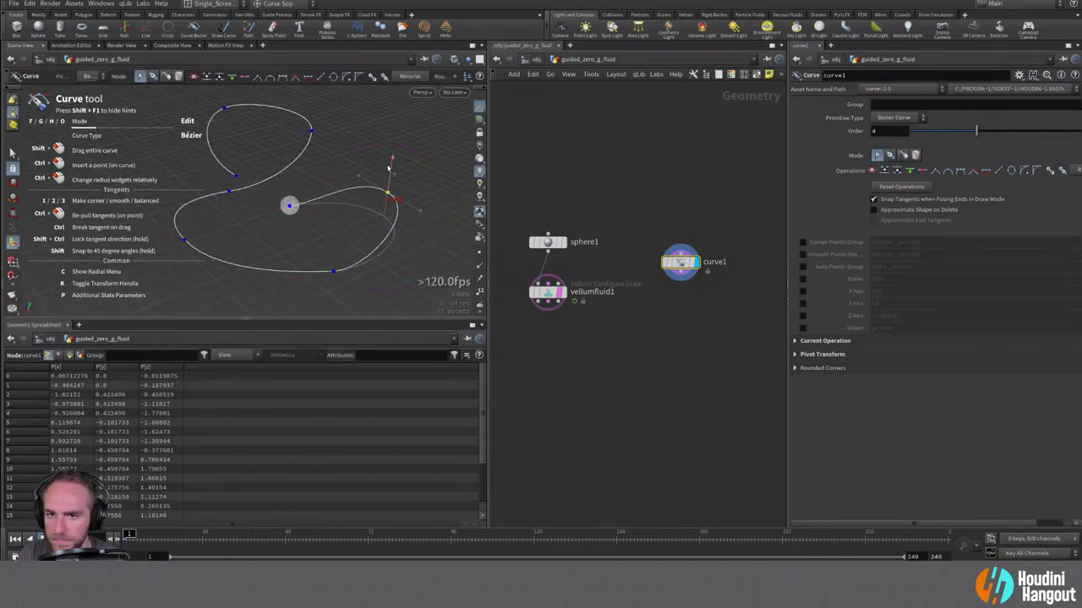
pyautogui.click(334, 271)
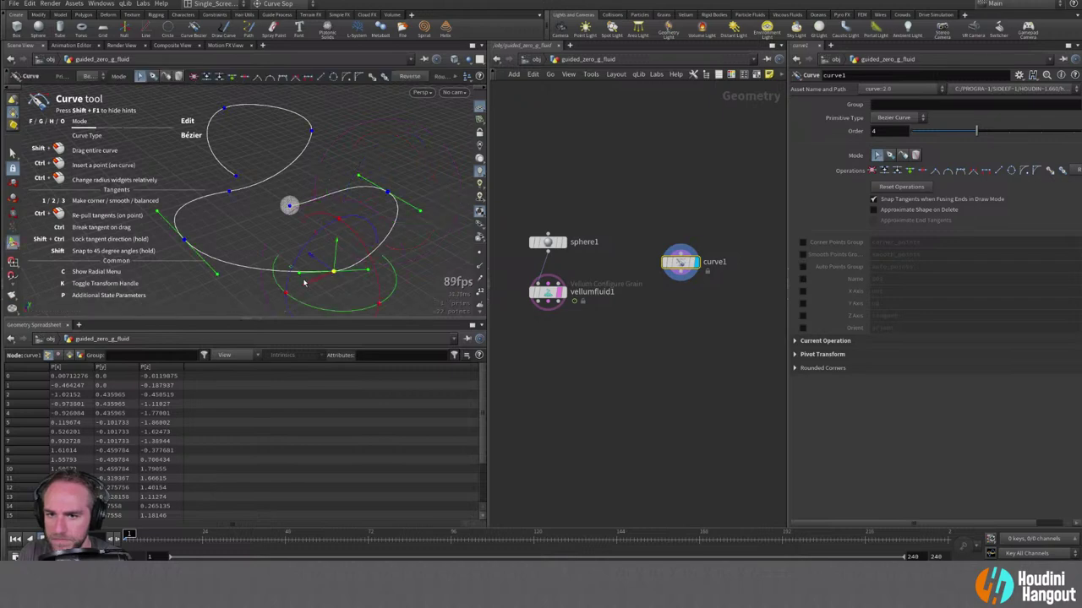
pyautogui.moveTo(299, 273); pyautogui.dragTo(302, 285)
pyautogui.press('k')
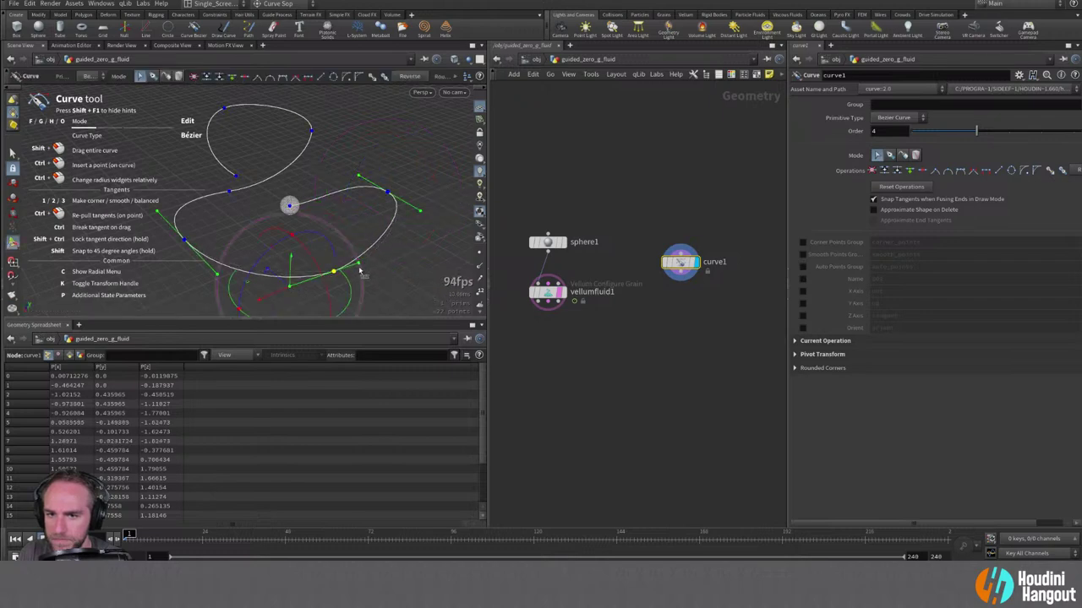
pyautogui.keyDown('alt'); pyautogui.moveTo(361, 265); pyautogui.dragTo(340, 242); pyautogui.keyUp('alt')
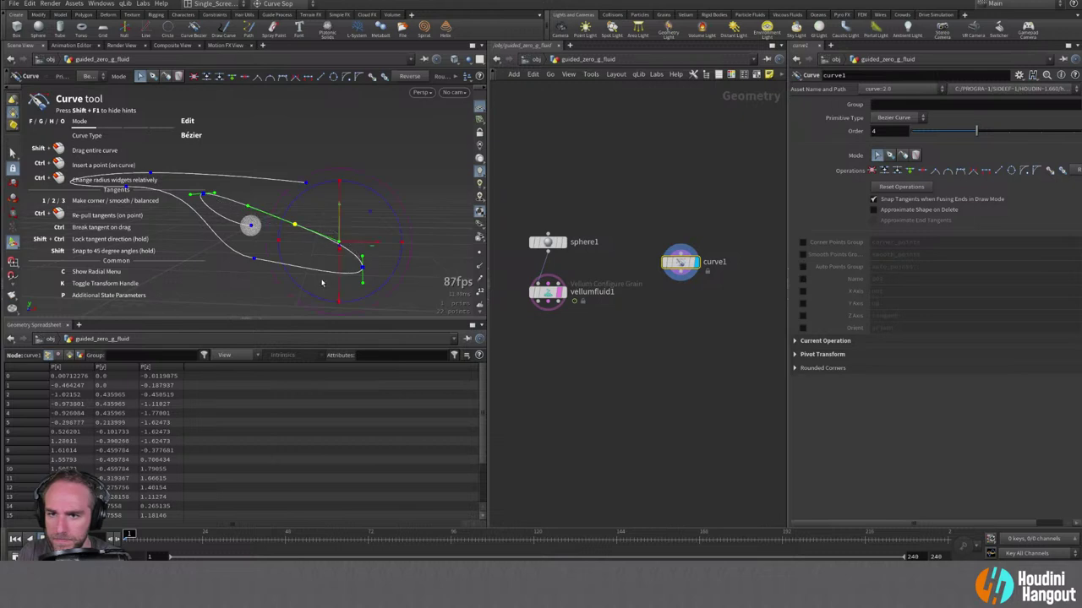
pyautogui.moveTo(284, 271); pyautogui.dragTo(477, 249)
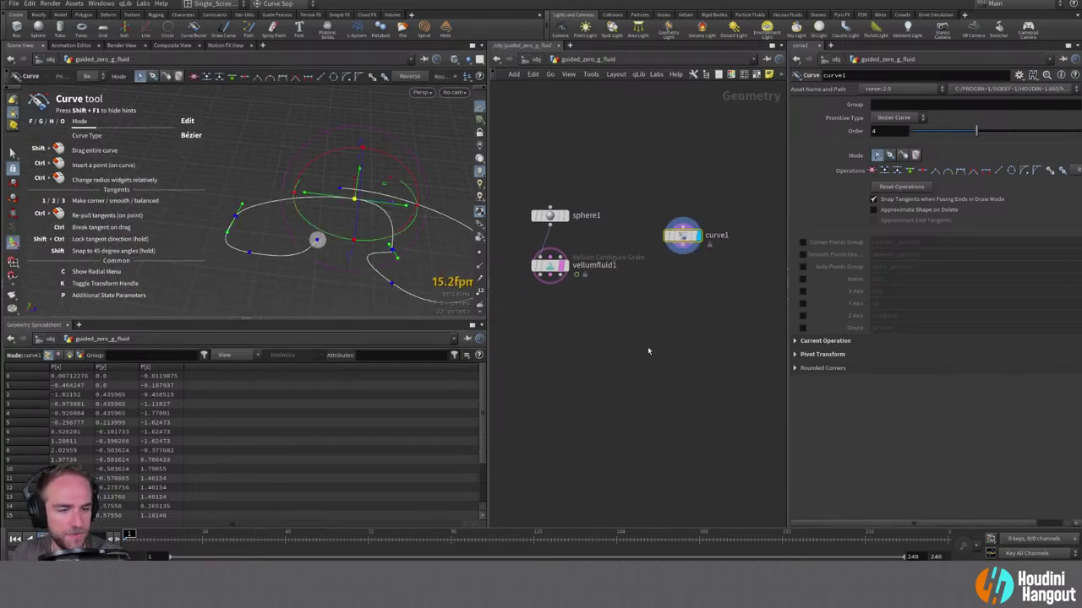
# Add a Resample node, resample1, below curve1.
pyautogui.press('Tab')
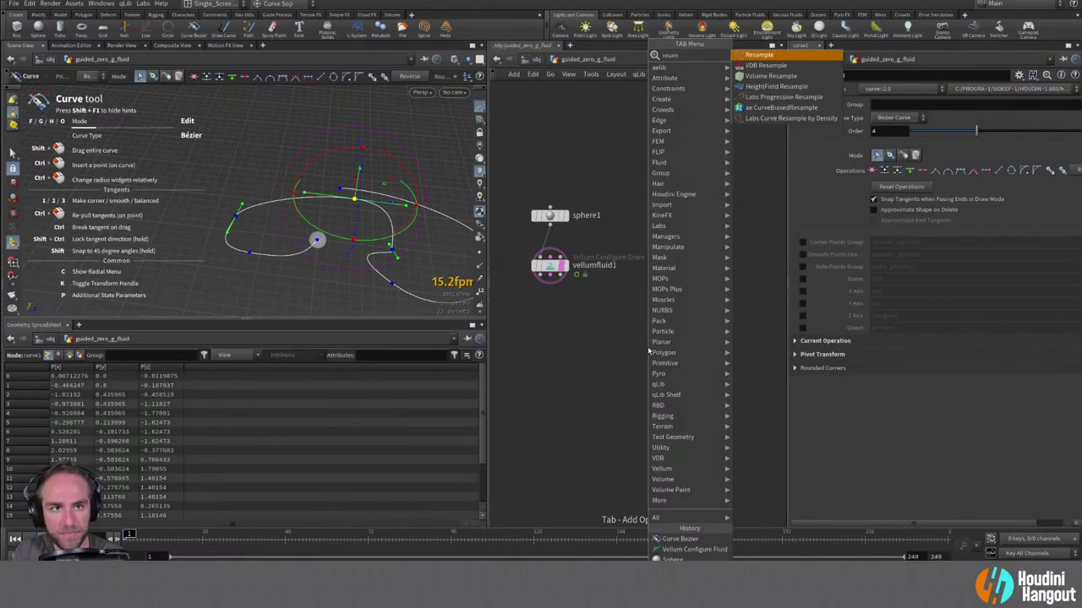
pyautogui.click(692, 248)
pyautogui.click(682, 272)
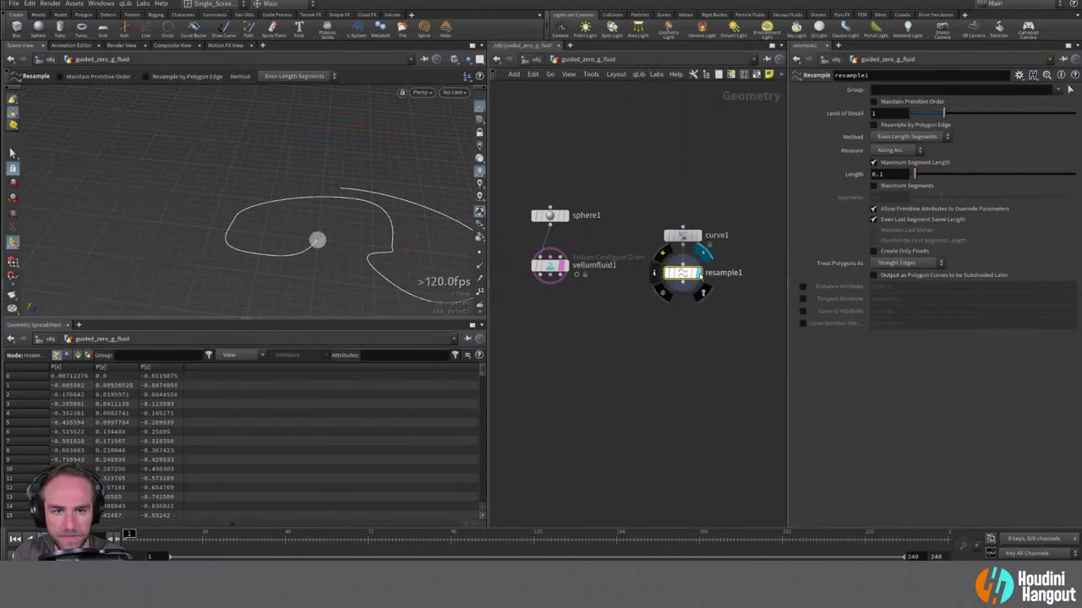
pyautogui.press('Escape')
pyautogui.moveTo(447, 265); pyautogui.dragTo(426, 211)
# Try Subdivision Curves polygon treatment, then set it back to Straight Edges.
pyautogui.click(902, 263)
pyautogui.click(896, 273)
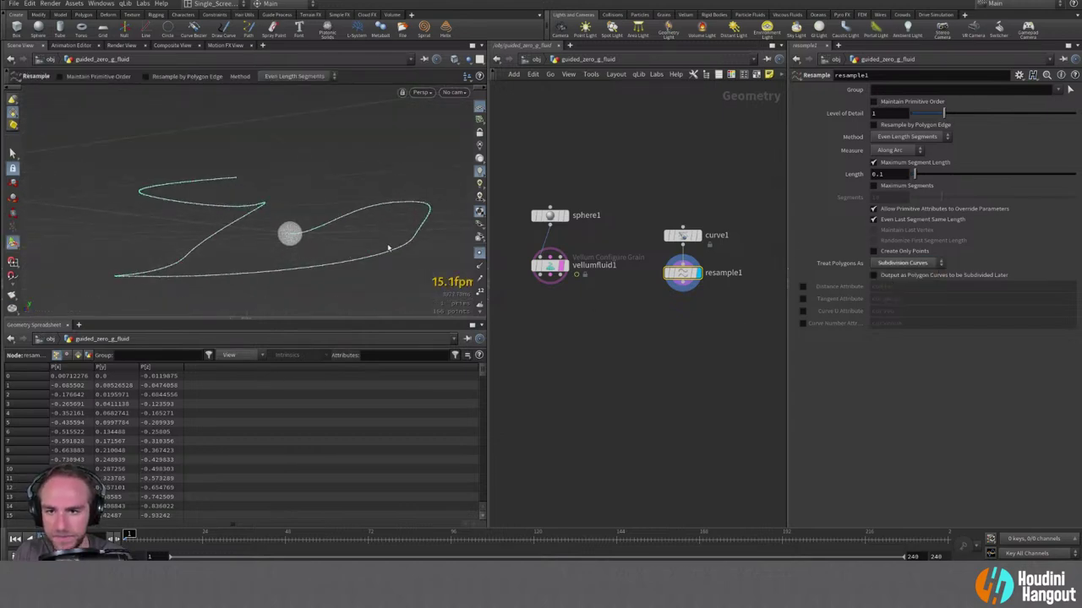
pyautogui.press('Escape')
pyautogui.moveTo(387, 248); pyautogui.dragTo(144, 267)
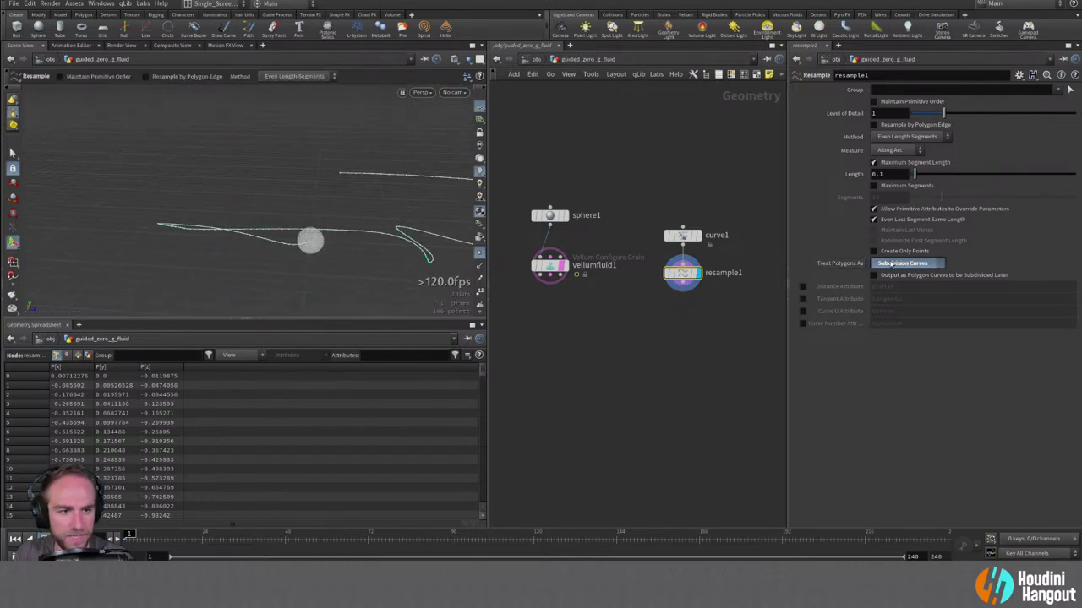
pyautogui.click(892, 264)
pyautogui.click(897, 276)
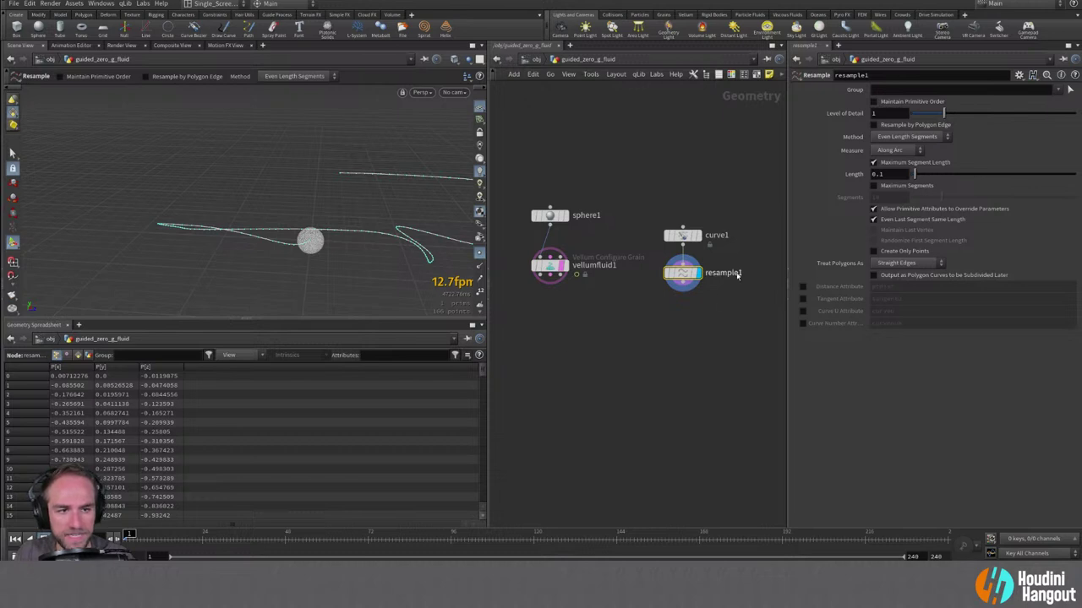
pyautogui.press('Escape')
pyautogui.moveTo(355, 240); pyautogui.dragTo(415, 224)
pyautogui.press('Return')
pyautogui.moveTo(416, 265); pyautogui.dragTo(456, 245)
# Add an Attribute Noise node (mountain1) below resample1.
pyautogui.press('Tab')
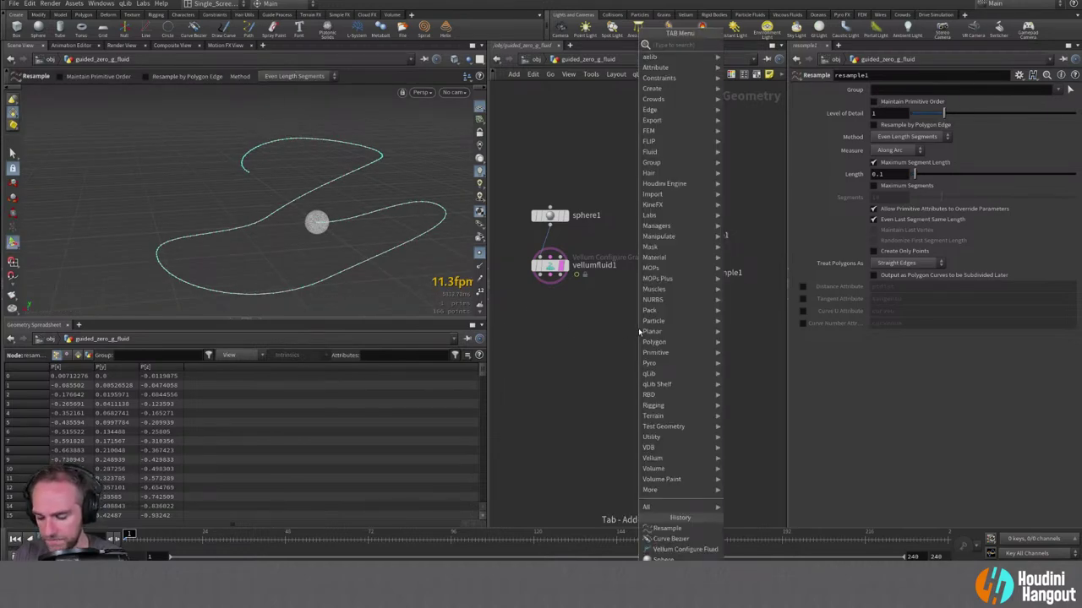
pyautogui.write('att')
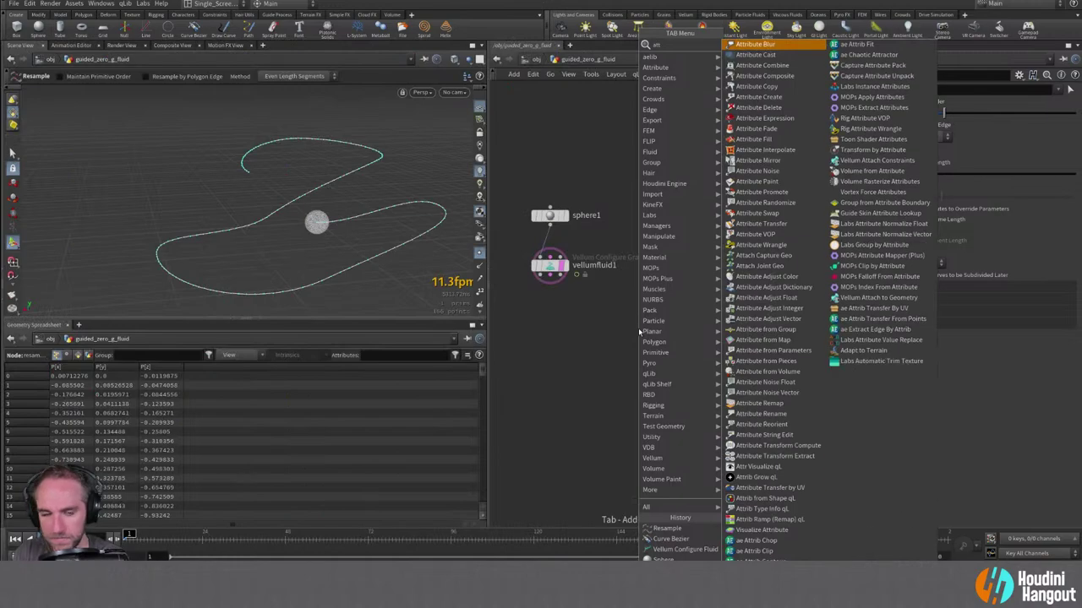
pyautogui.press('BackSpace')
pyautogui.press('BackSpace')
pyautogui.press('BackSpace')
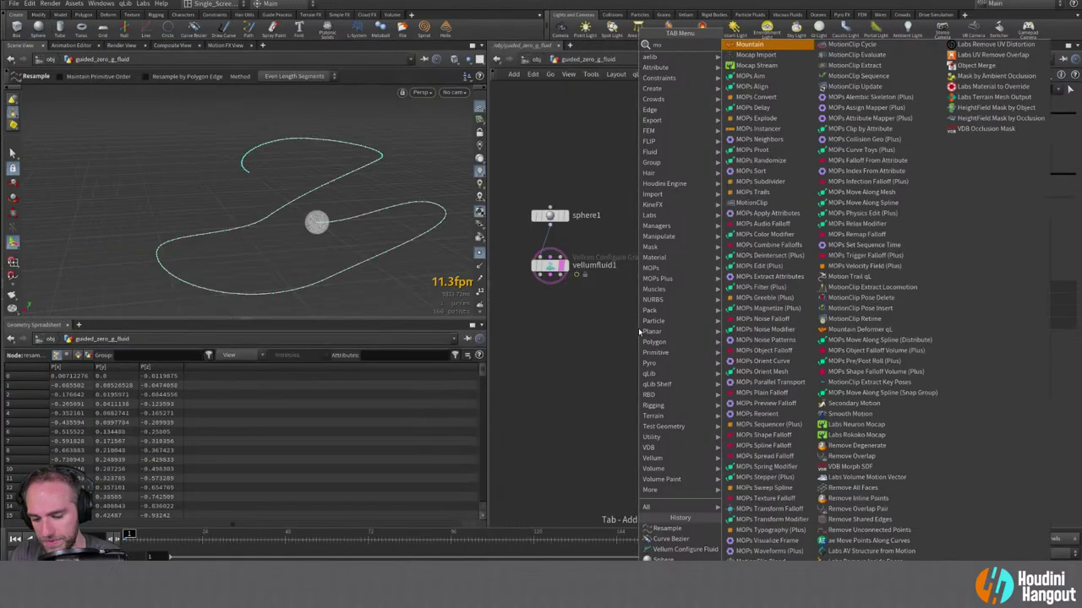
pyautogui.press('Escape')
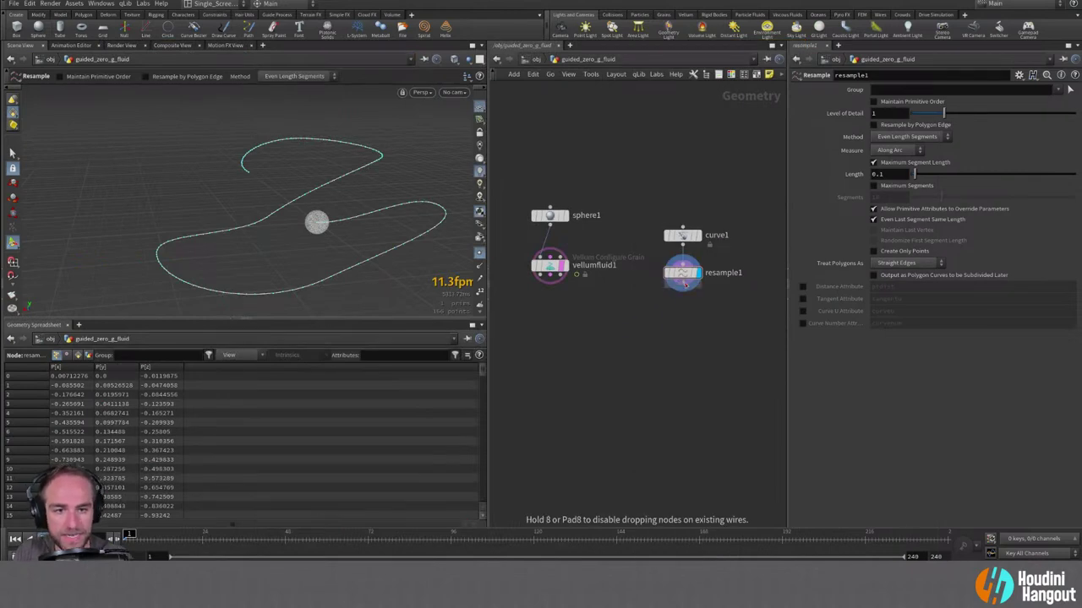
pyautogui.click(683, 306)
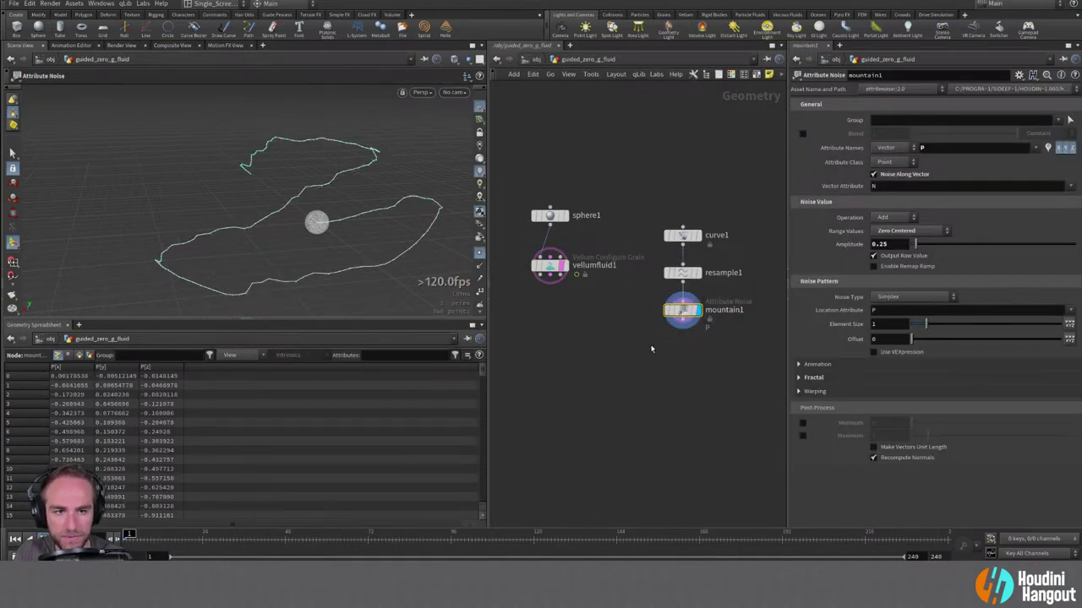
pyautogui.moveTo(397, 249)
pyautogui.mouseDown()
pyautogui.moveTo(361, 239)
pyautogui.moveTo(397, 245)
pyautogui.mouseUp()
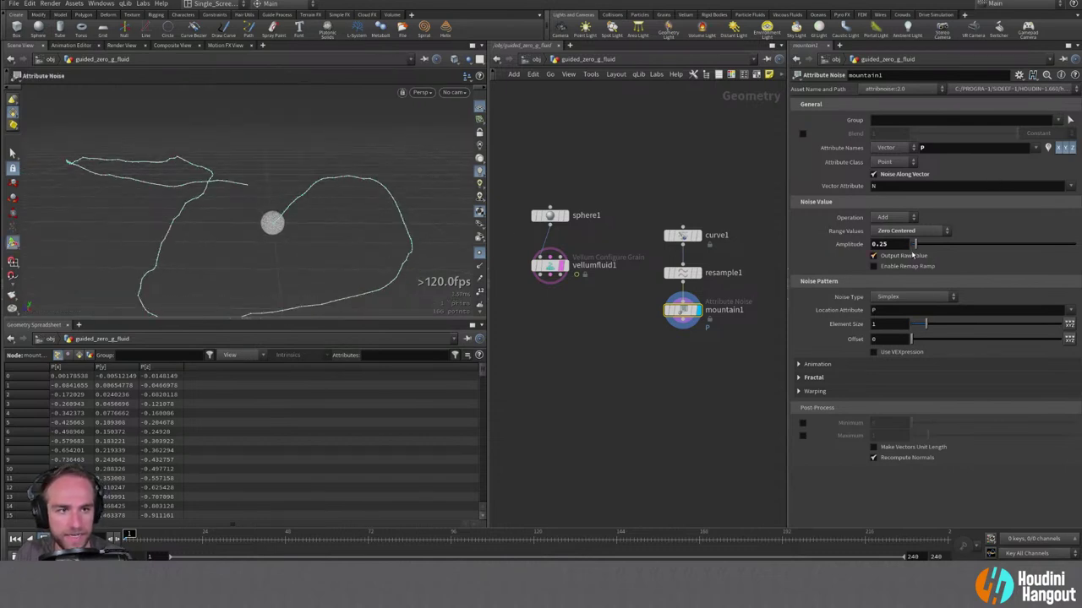
# Turn off Noise Along Vector and set noise amplitude 0.37 with element size 1.42.
pyautogui.moveTo(916, 245); pyautogui.dragTo(922, 245)
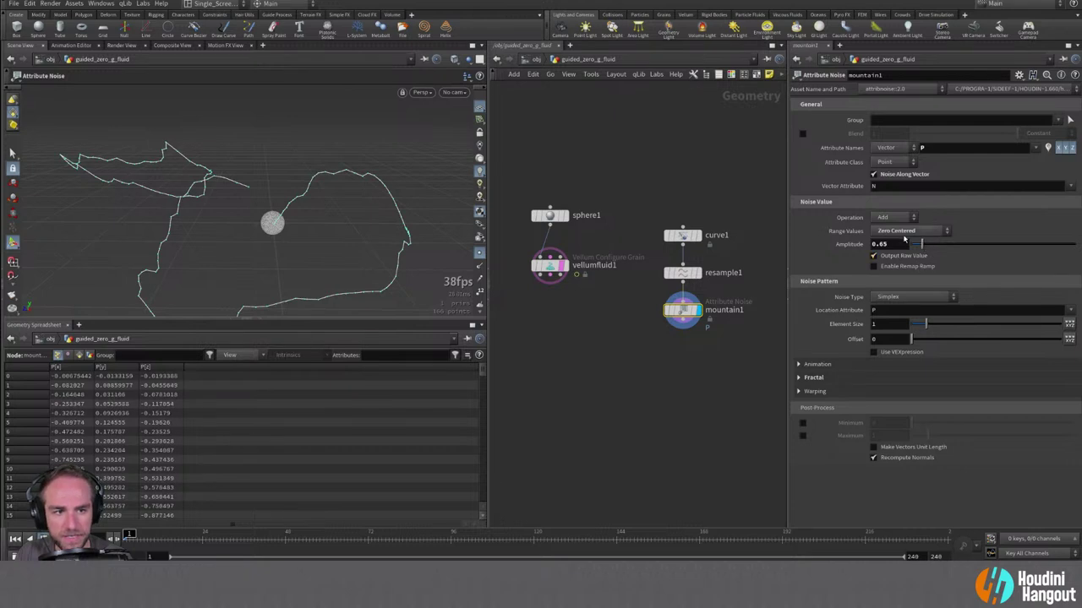
pyautogui.moveTo(372, 228)
pyautogui.mouseDown()
pyautogui.moveTo(397, 224)
pyautogui.moveTo(338, 220)
pyautogui.moveTo(385, 236)
pyautogui.mouseUp()
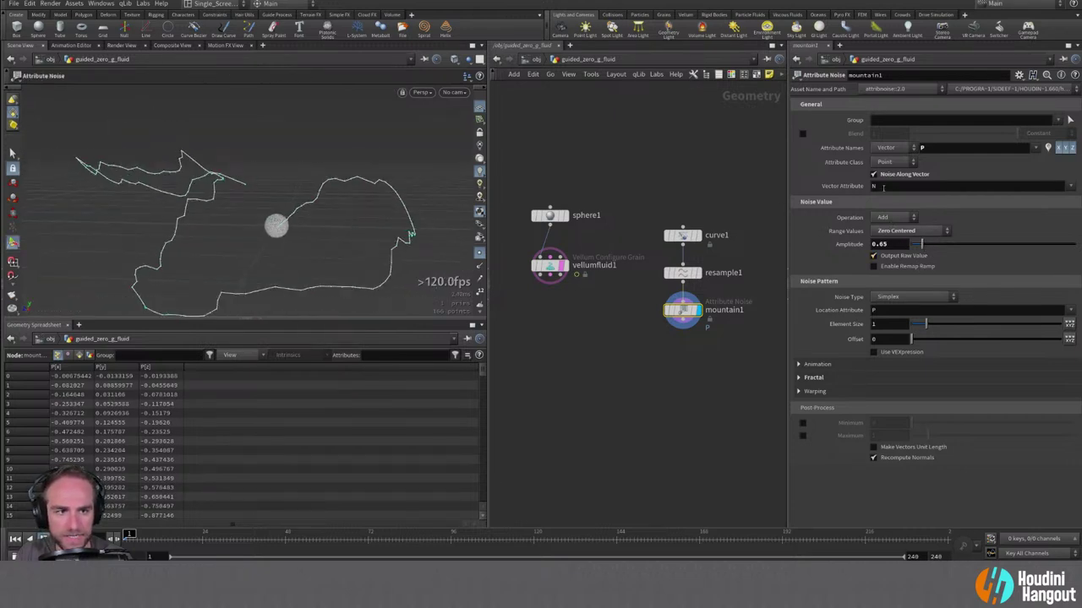
pyautogui.click(872, 175)
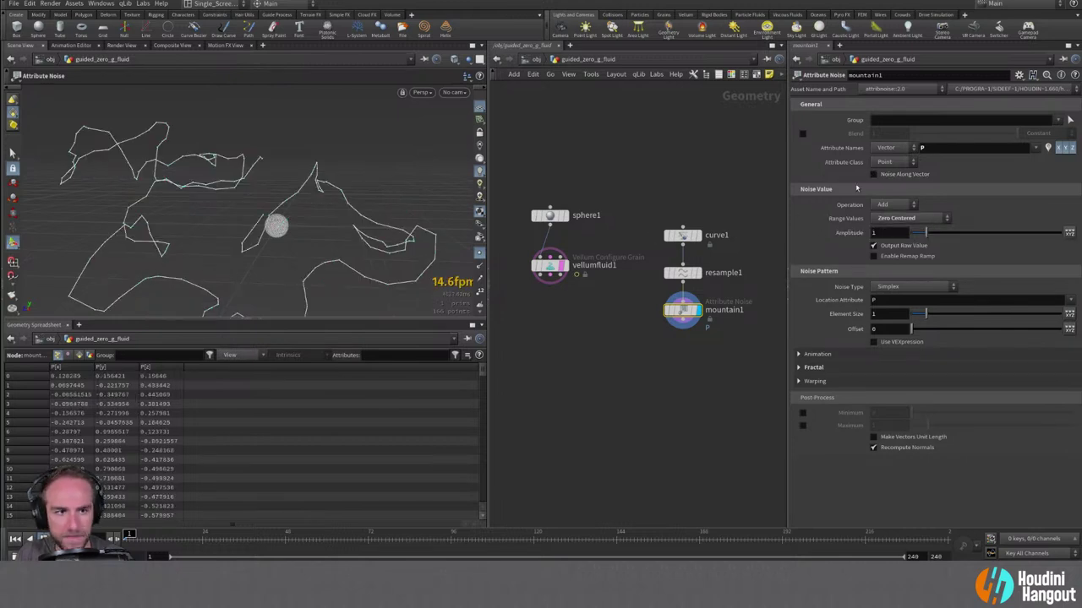
pyautogui.moveTo(926, 236); pyautogui.dragTo(914, 238)
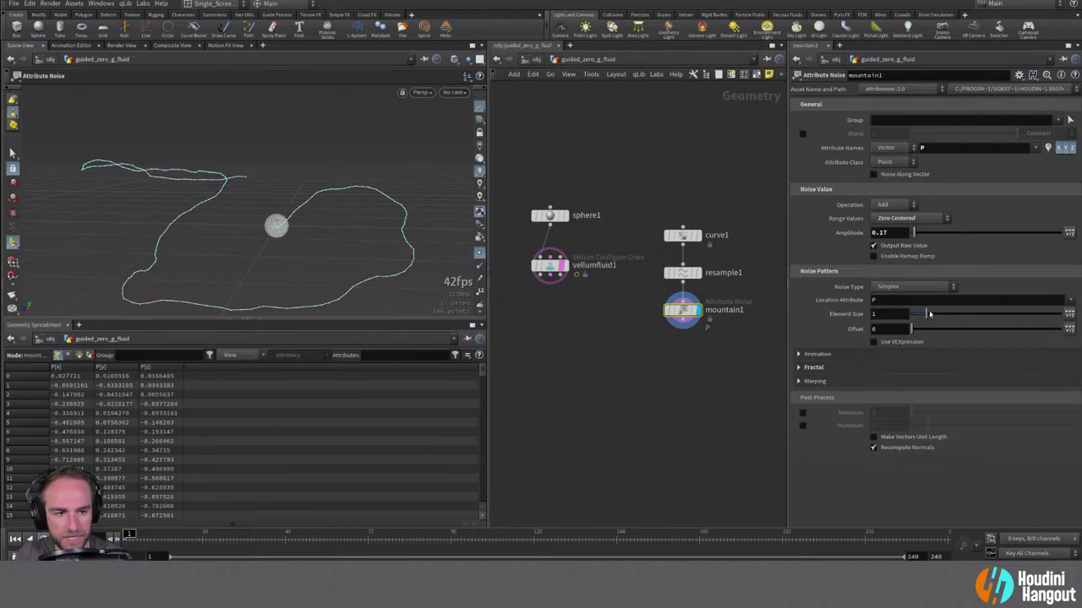
pyautogui.moveTo(929, 314)
pyautogui.mouseDown()
pyautogui.moveTo(960, 319)
pyautogui.moveTo(933, 322)
pyautogui.mouseUp()
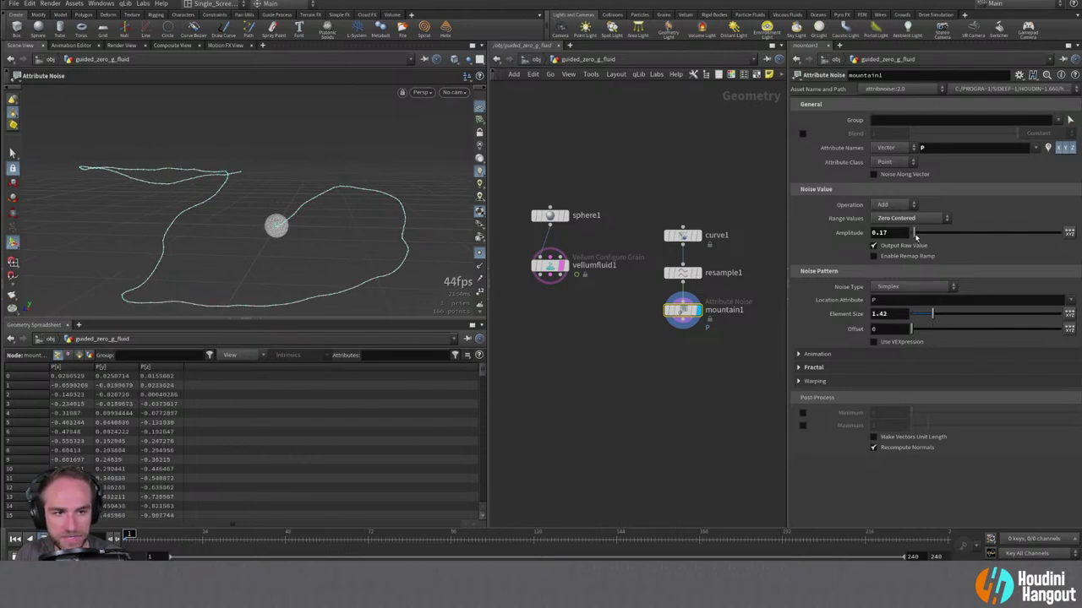
pyautogui.moveTo(915, 239); pyautogui.dragTo(917, 238)
pyautogui.keyDown('alt'); pyautogui.moveTo(342, 224); pyautogui.dragTo(222, 242); pyautogui.keyUp('alt')
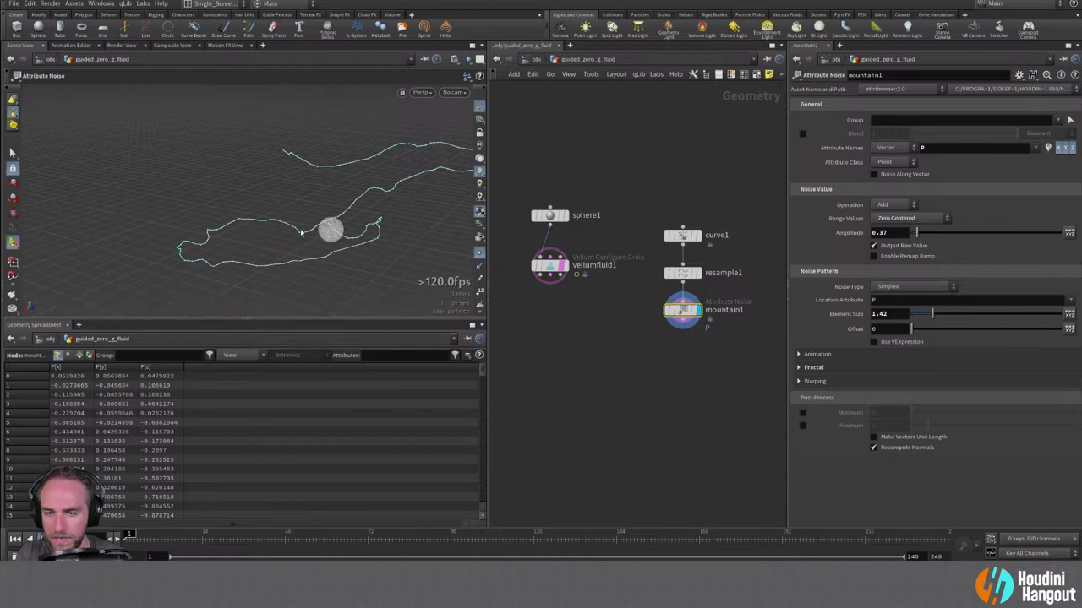
pyautogui.keyDown('alt'); pyautogui.moveTo(300, 232); pyautogui.dragTo(441, 231); pyautogui.keyUp('alt')
# Give resample1 a segment length of 0.3 and lower mountain1's element size to 0.93.
pyautogui.click(697, 279)
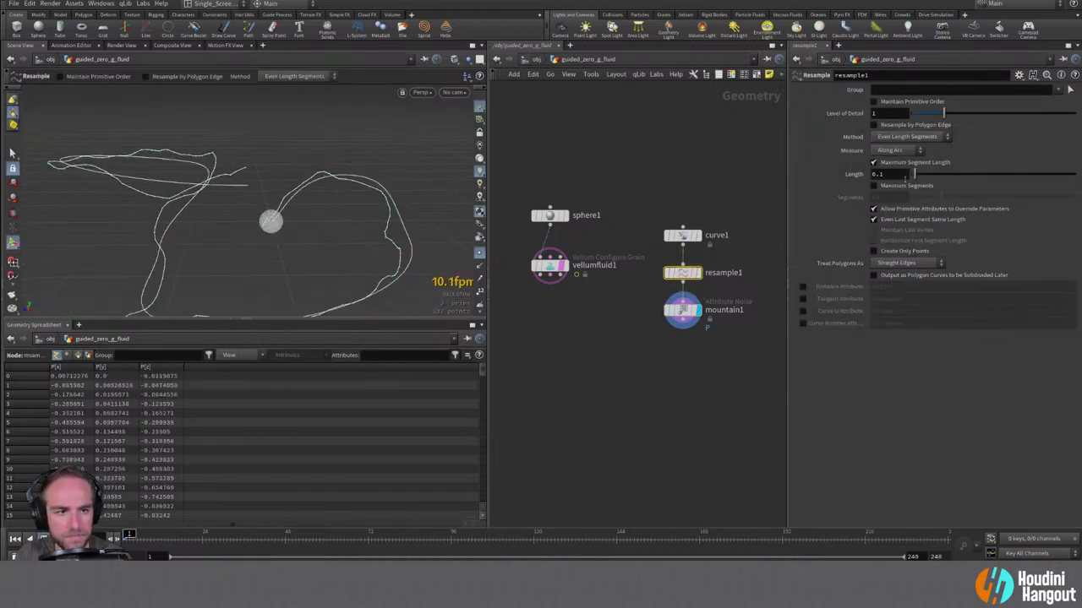
pyautogui.write('0.2')
pyautogui.press('Return')
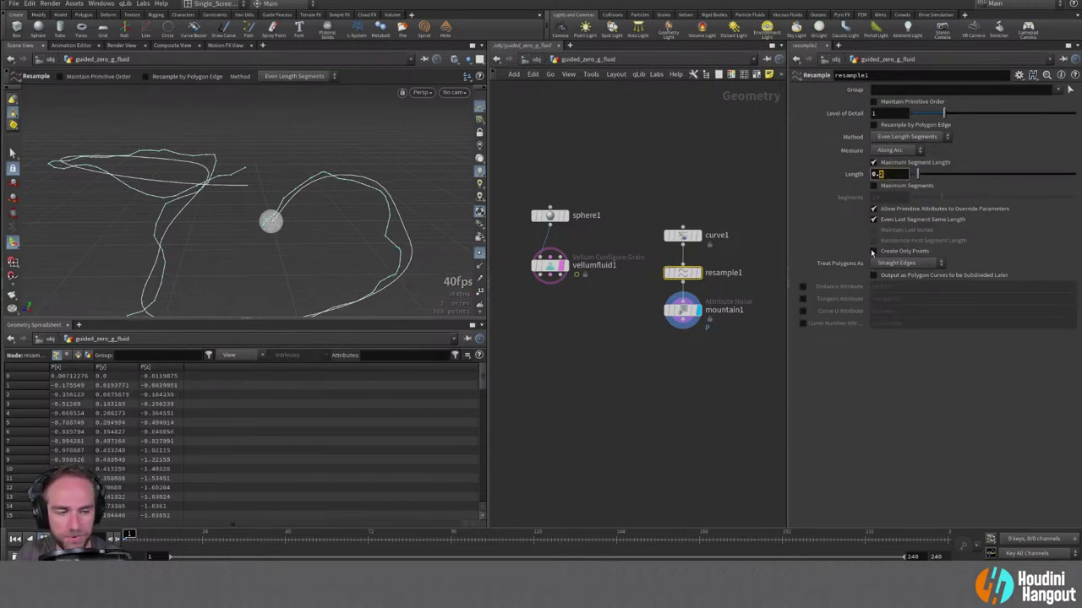
pyautogui.press('Return')
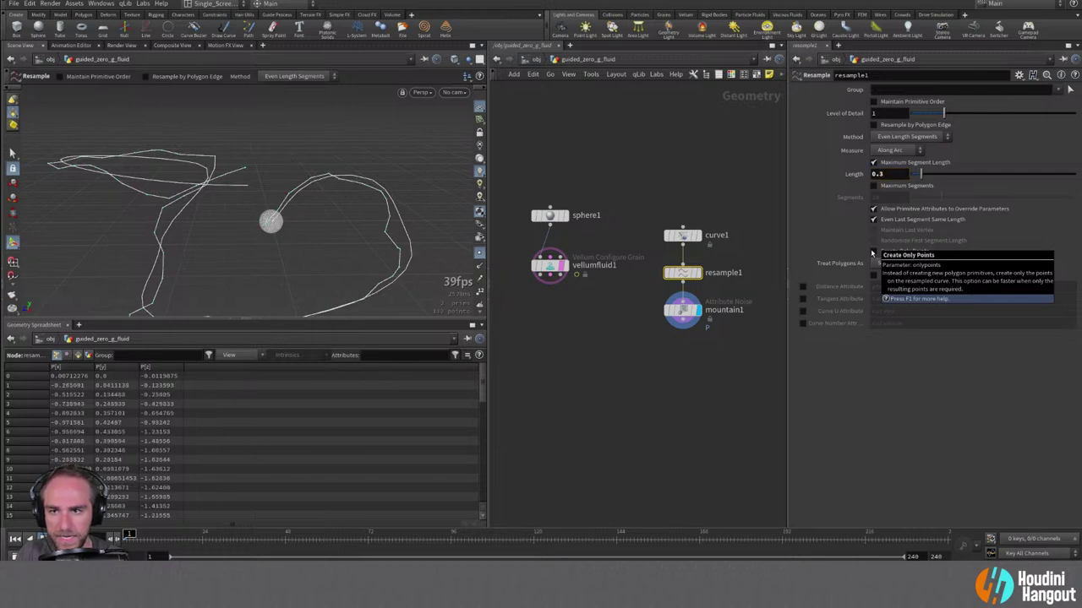
pyautogui.press('Escape')
pyautogui.moveTo(282, 231); pyautogui.dragTo(254, 234)
pyautogui.press('Return')
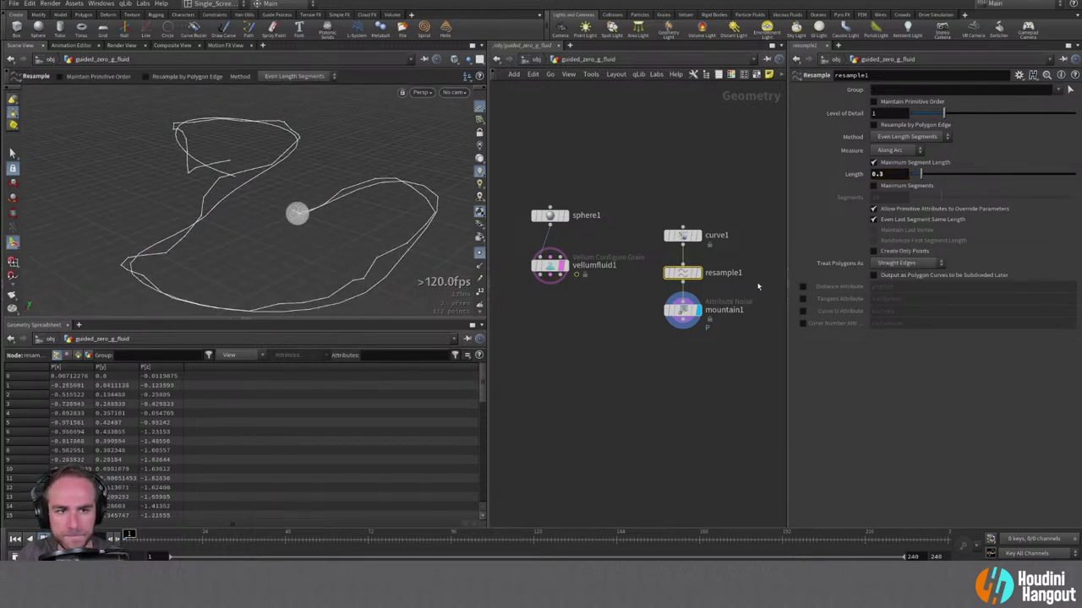
pyautogui.click(683, 309)
pyautogui.moveTo(933, 324); pyautogui.dragTo(925, 315)
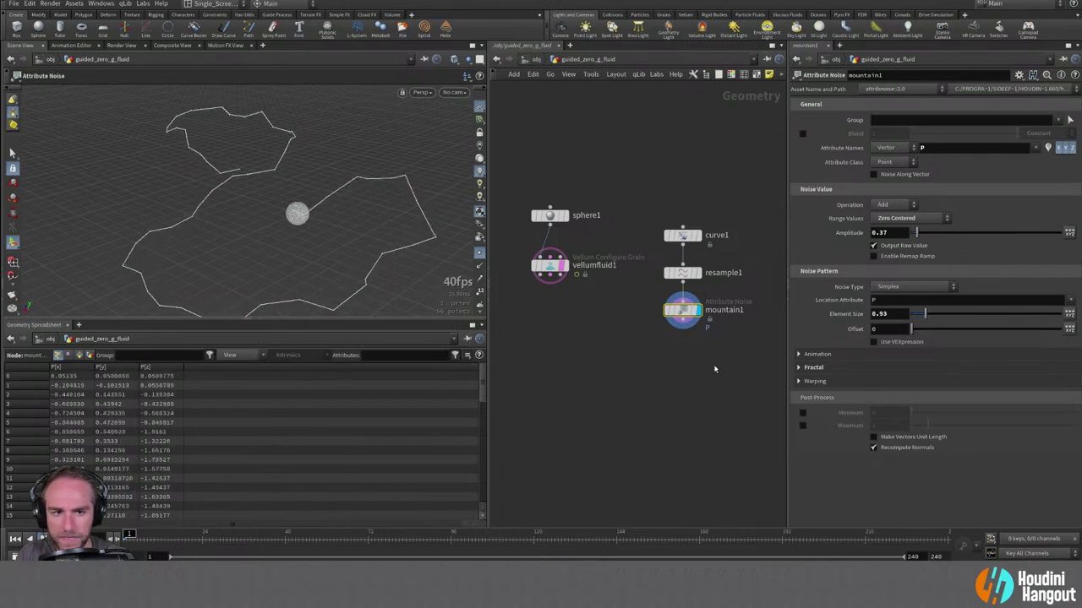
# Add resample2 after mountain1 as Subdivision Curves with segment length 0.1.
pyautogui.click(685, 329)
pyautogui.write('resample')
pyautogui.press('Return')
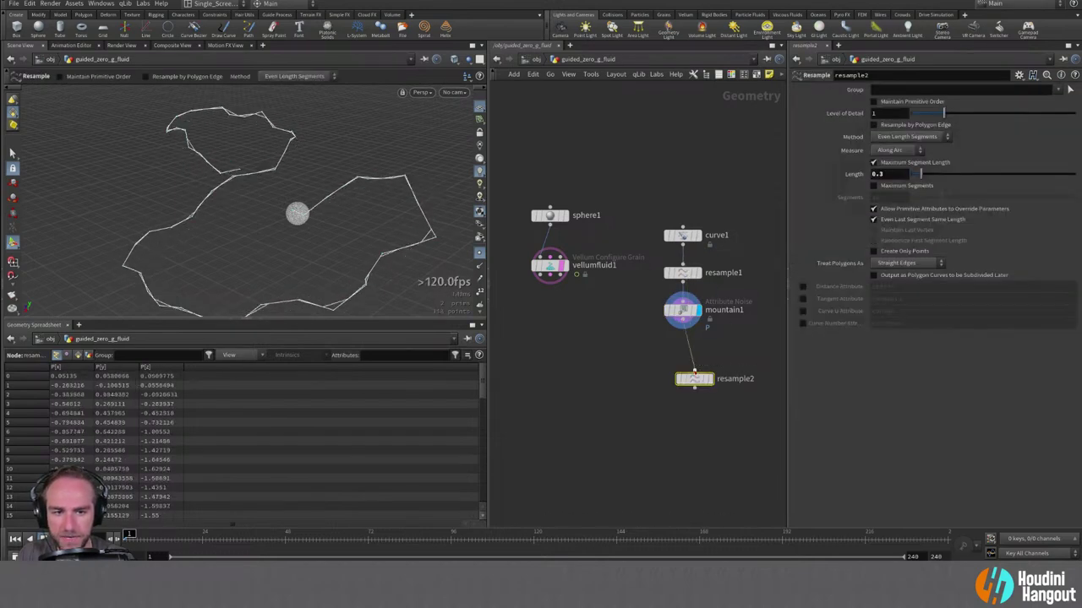
pyautogui.moveTo(695, 380); pyautogui.dragTo(690, 361)
pyautogui.click(913, 262)
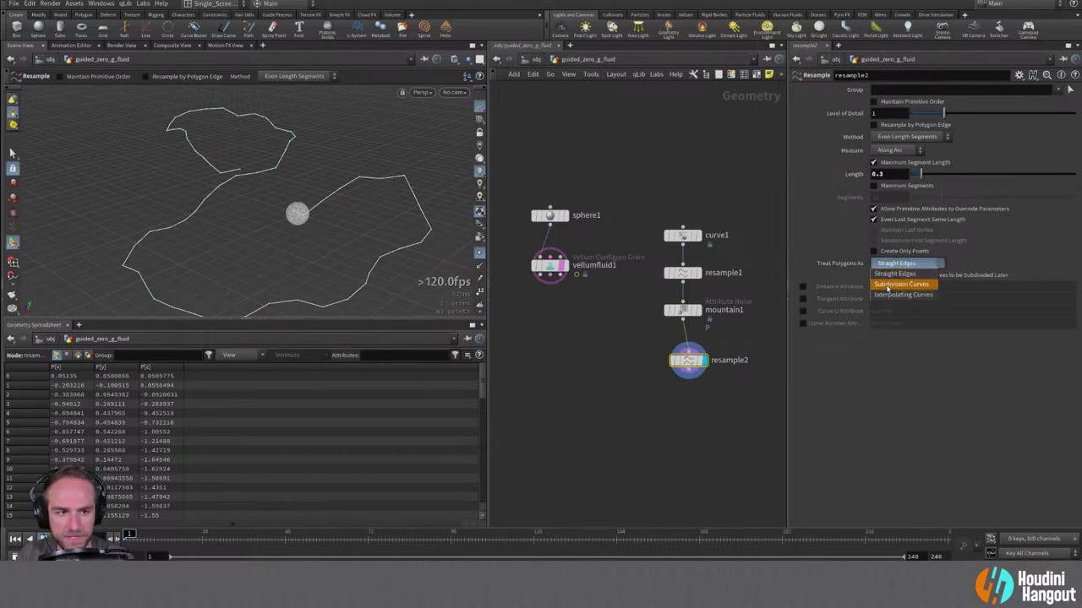
pyautogui.click(909, 276)
pyautogui.doubleClick(893, 172)
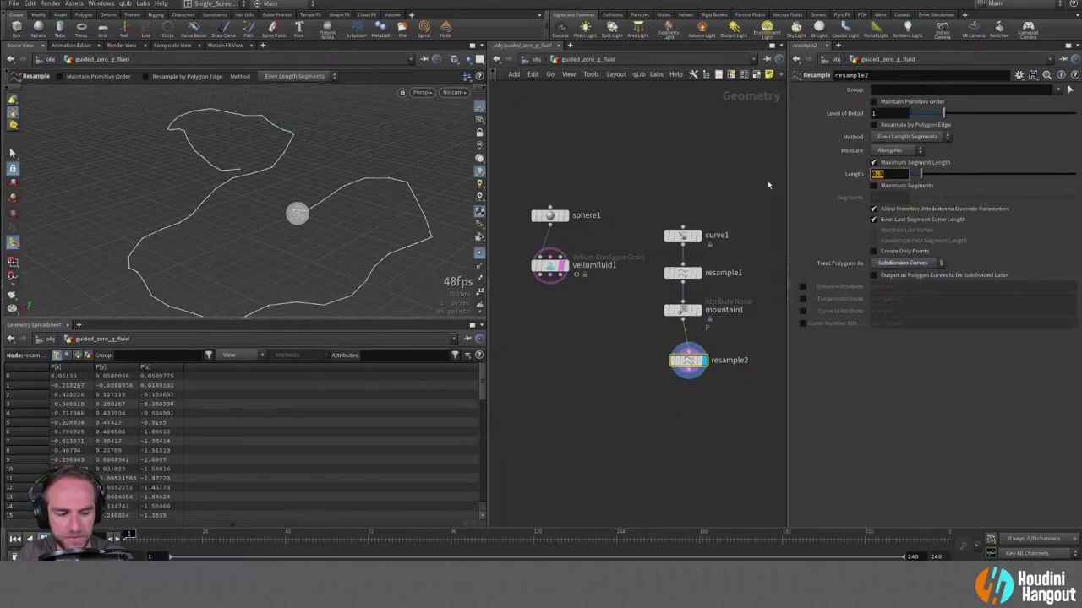
pyautogui.write('0.1')
pyautogui.press('Return')
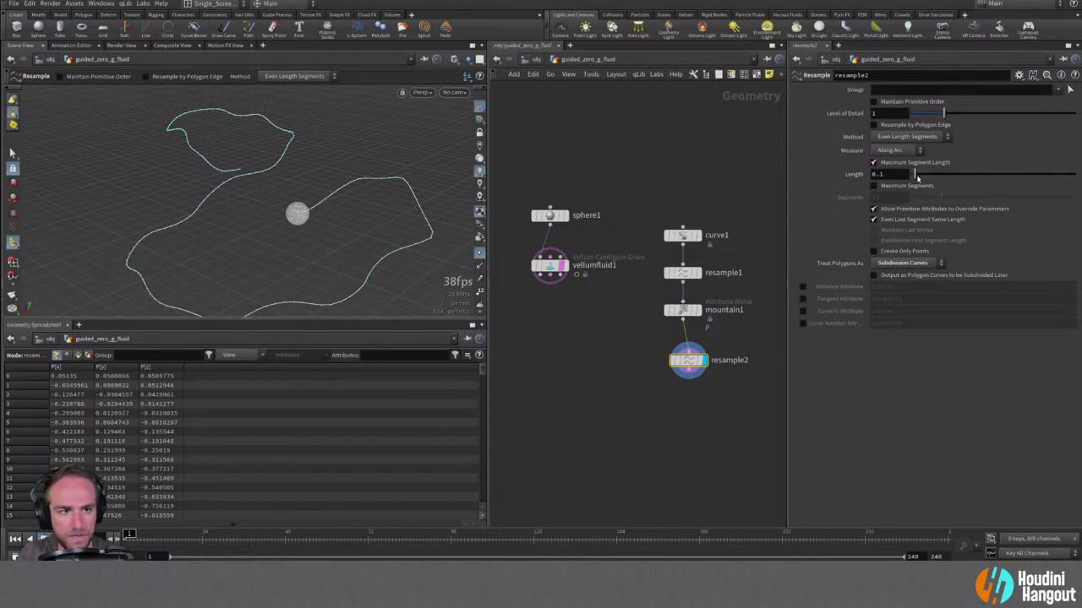
# Set resample1's segment length to about 0.39 and select curve1 through resample2.
pyautogui.press('Up')
pyautogui.press('Up')
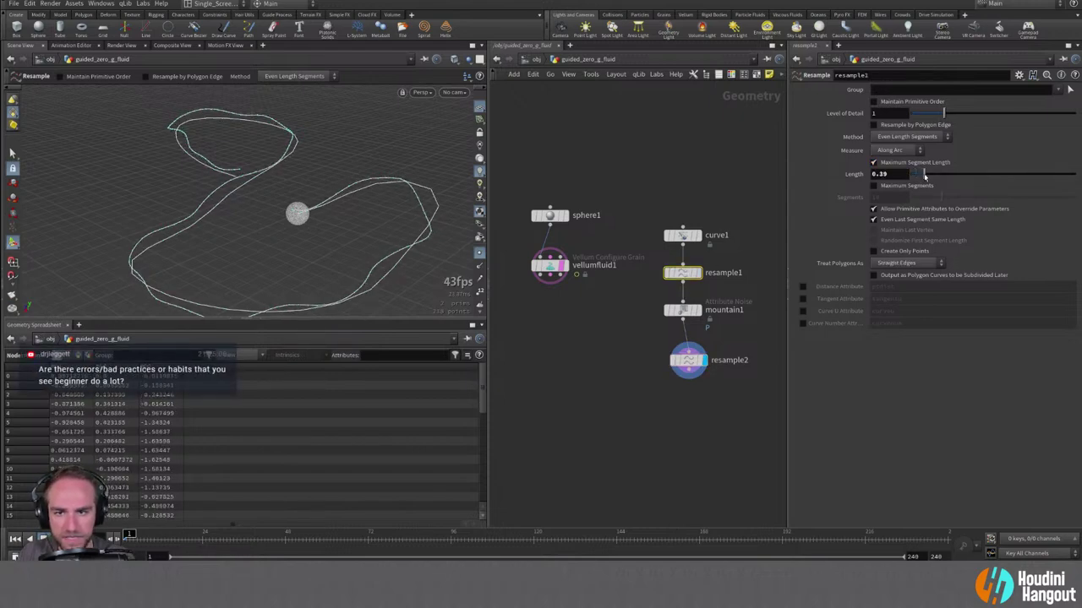
pyautogui.moveTo(922, 174)
pyautogui.mouseDown()
pyautogui.moveTo(946, 175)
pyautogui.moveTo(929, 178)
pyautogui.mouseUp()
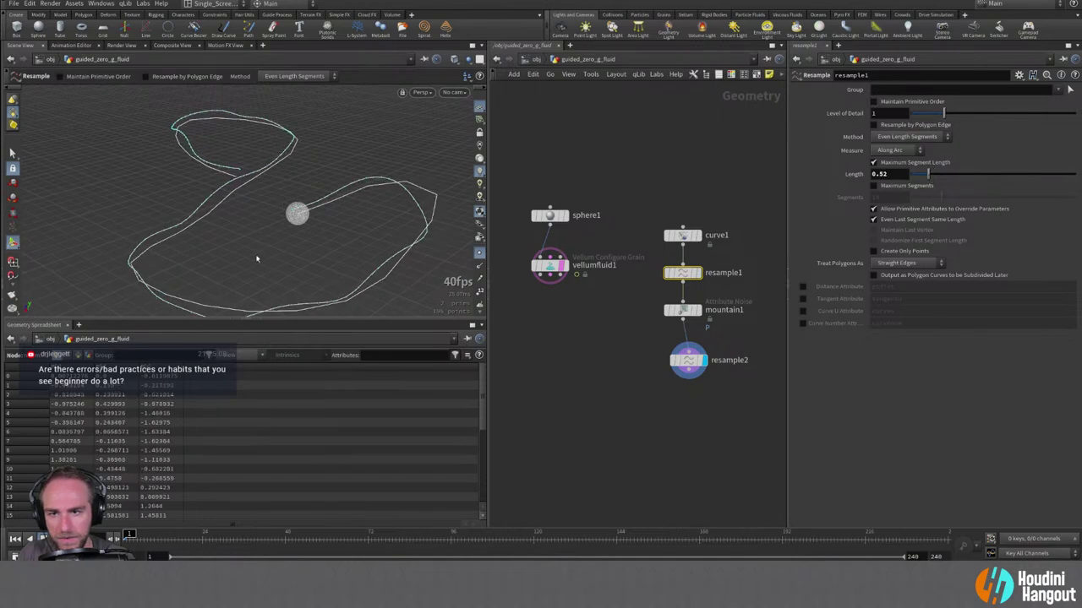
pyautogui.keyDown('alt'); pyautogui.moveTo(257, 258); pyautogui.dragTo(324, 225); pyautogui.keyUp('alt')
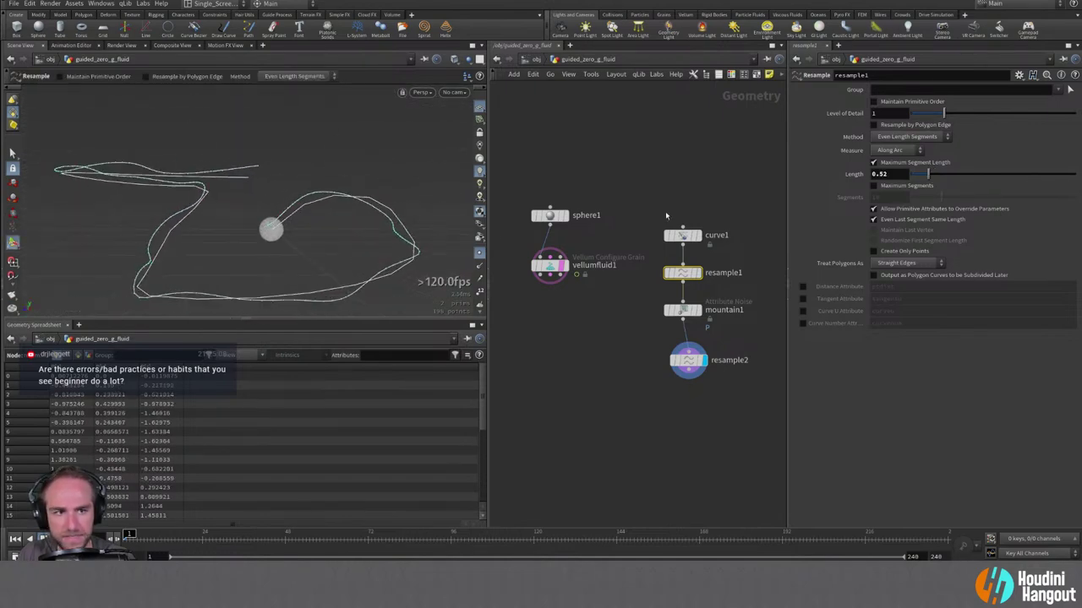
pyautogui.moveTo(928, 175); pyautogui.dragTo(925, 176)
pyautogui.moveTo(681, 368); pyautogui.dragTo(675, 359)
pyautogui.press('Escape')
pyautogui.moveTo(370, 237); pyautogui.dragTo(318, 223)
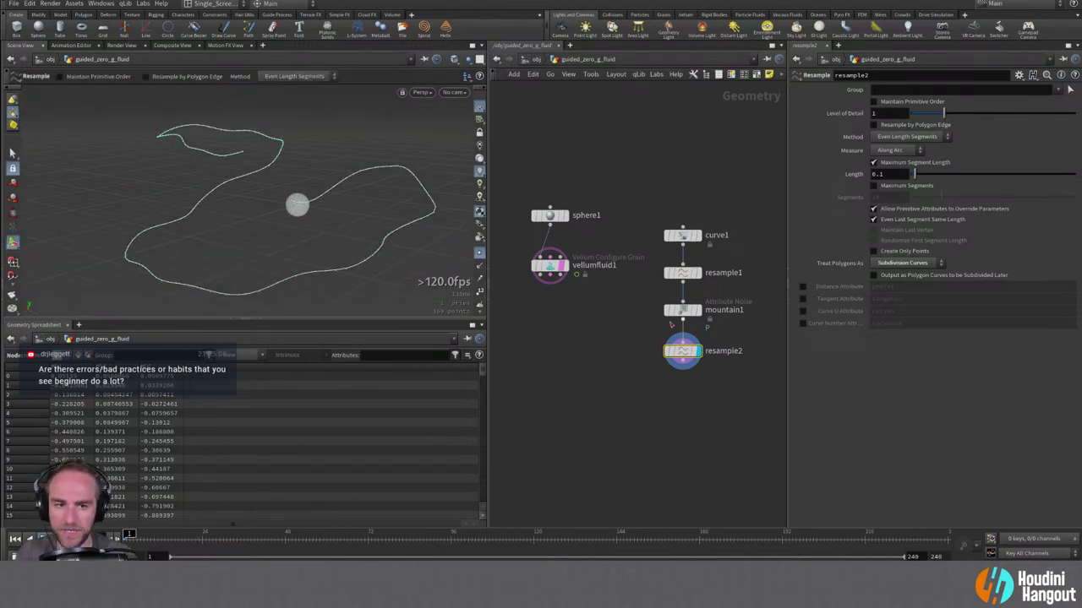
pyautogui.moveTo(761, 203); pyautogui.dragTo(659, 385)
# Add a Null under resample2 and rename it FORCE_CURVE.
pyautogui.press('l')
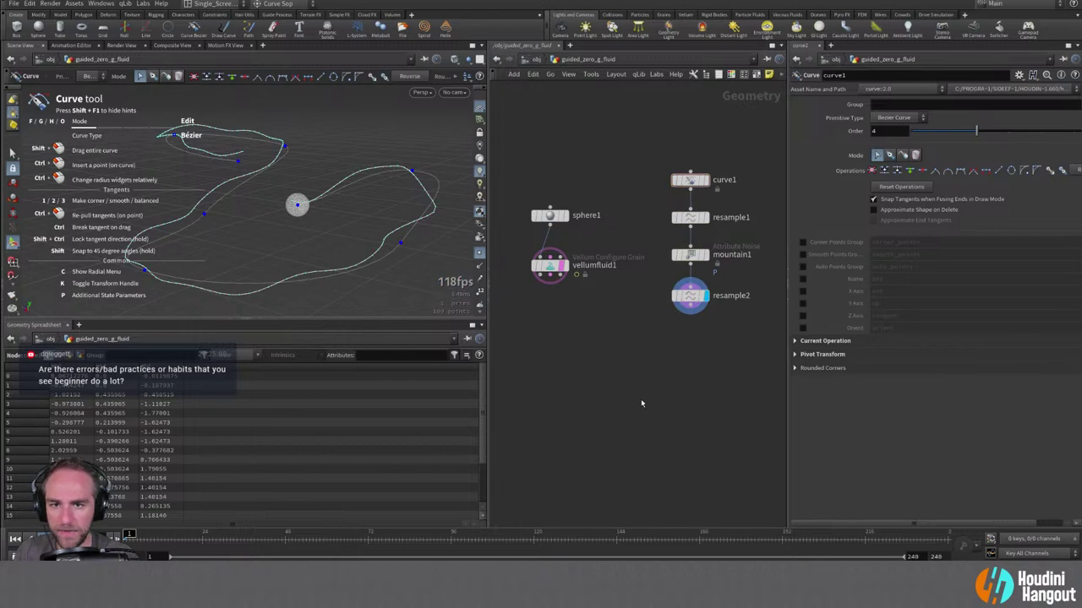
pyautogui.press('Tab')
pyautogui.write('null')
pyautogui.press('Return')
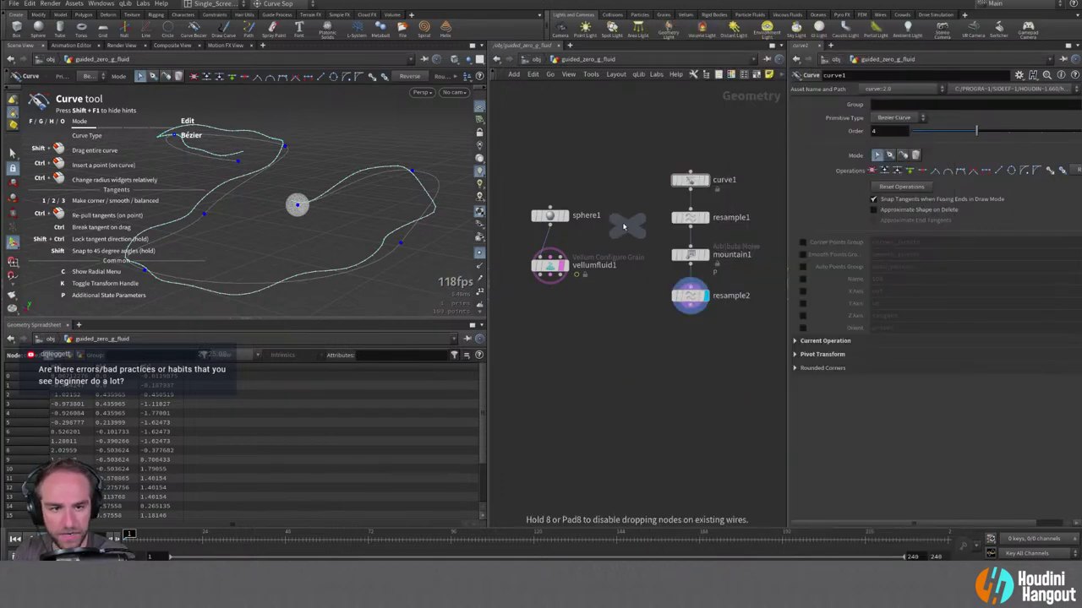
pyautogui.click(689, 336)
pyautogui.doubleClick(717, 337)
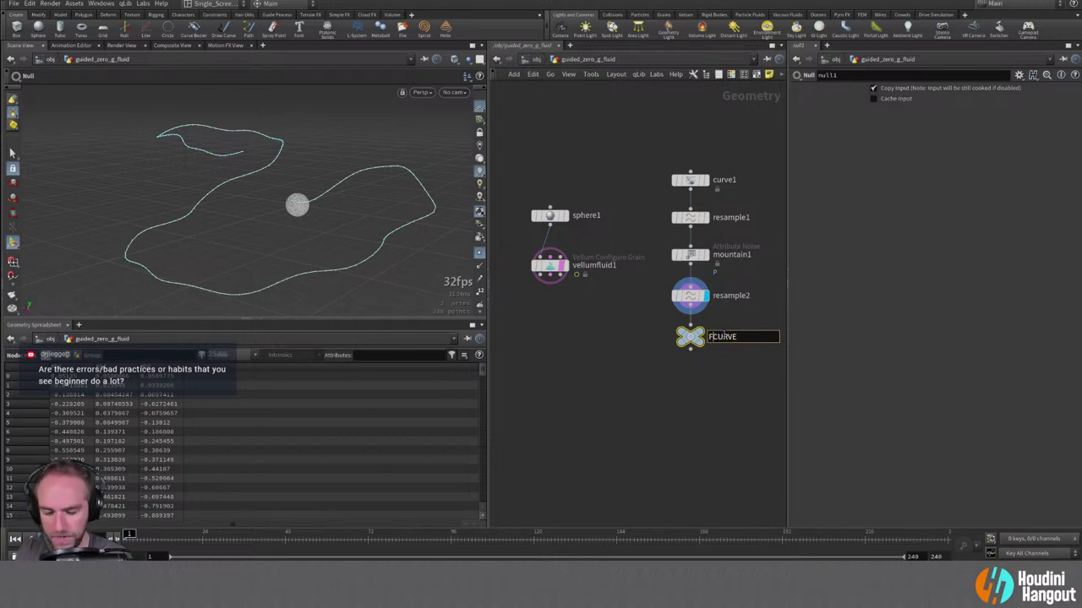
pyautogui.write('FORCE_CURVE')
pyautogui.press('Return')
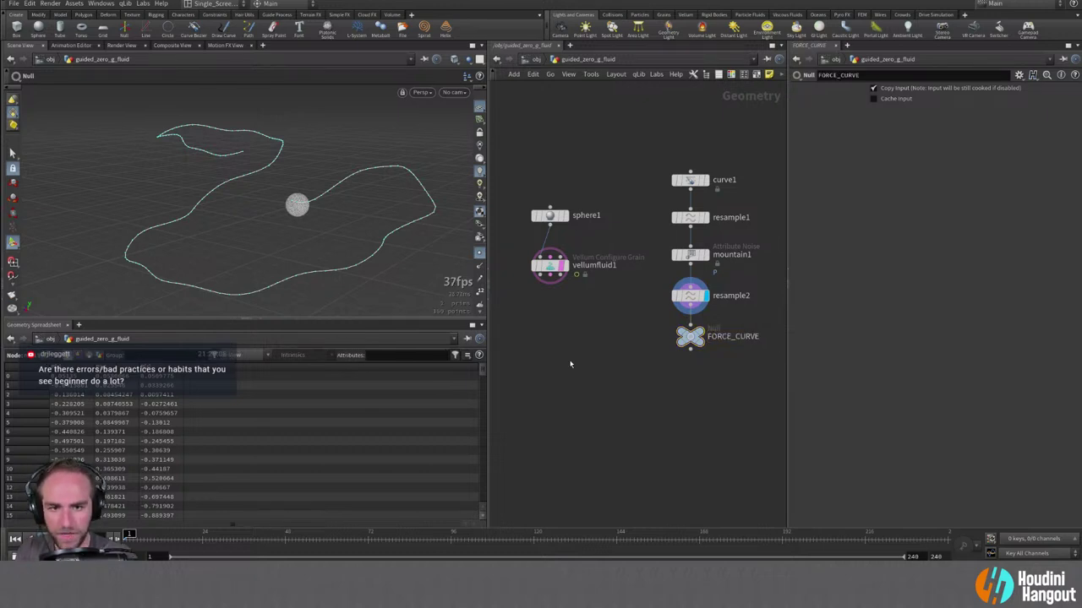
# Place a Vellum Solver directly under vellumfluid1 with vellumfluid1 wired into its input.
pyautogui.moveTo(547, 332); pyautogui.dragTo(591, 313, button='middle')
pyautogui.press('Tab')
pyautogui.write('vellum')
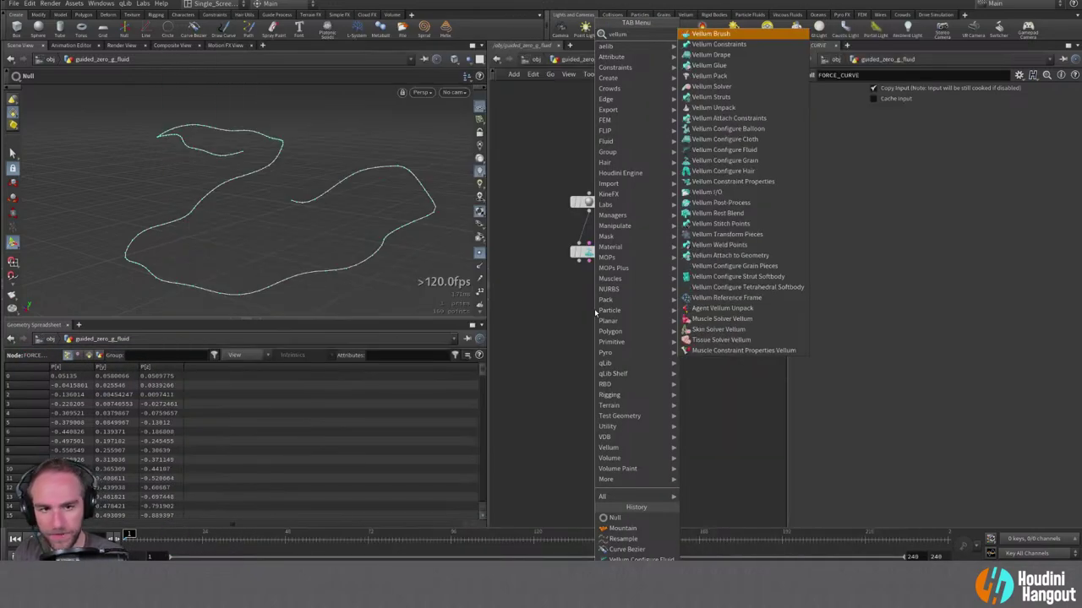
pyautogui.press('Return')
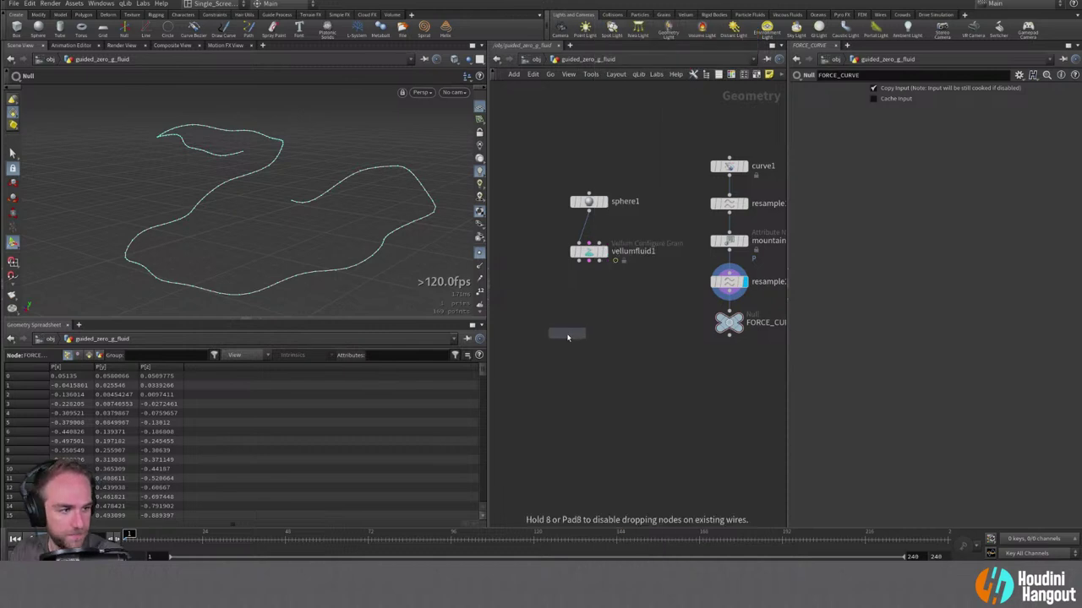
pyautogui.click(602, 367)
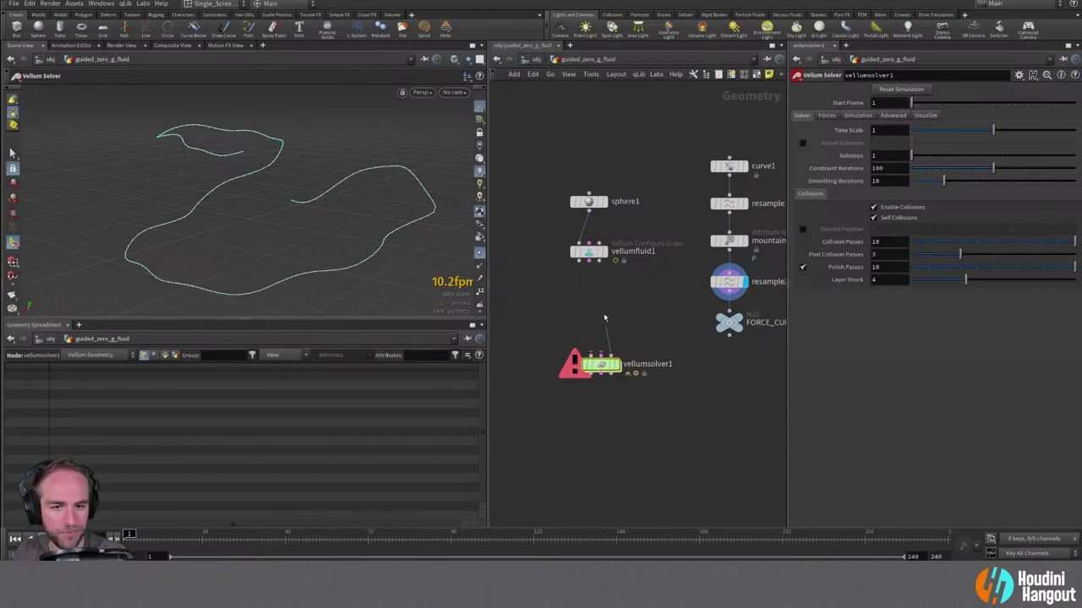
pyautogui.click(605, 354)
pyautogui.click(601, 359)
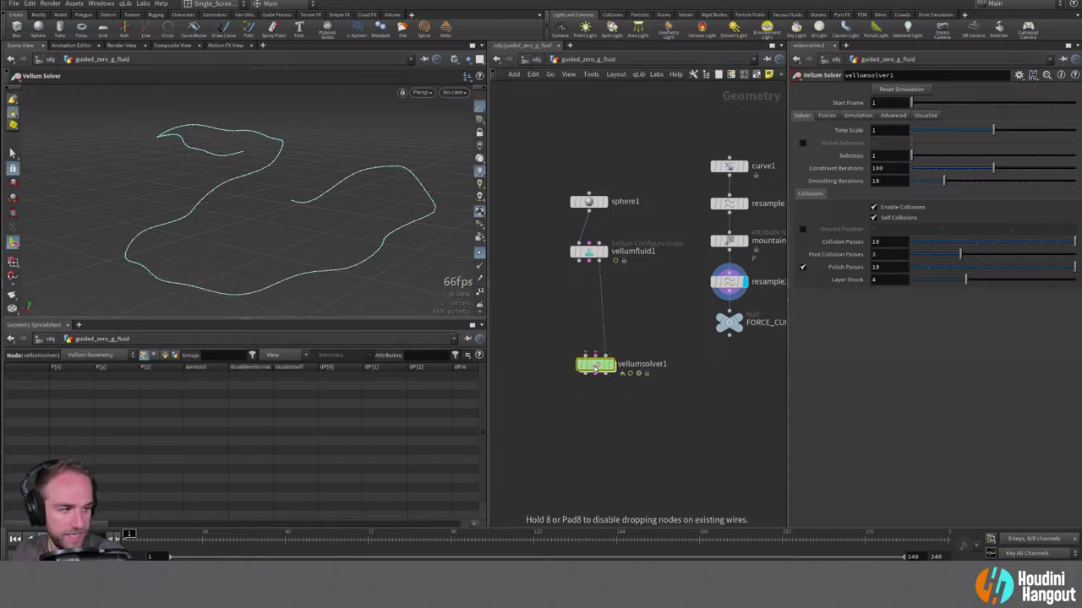
pyautogui.moveTo(600, 365); pyautogui.dragTo(589, 364)
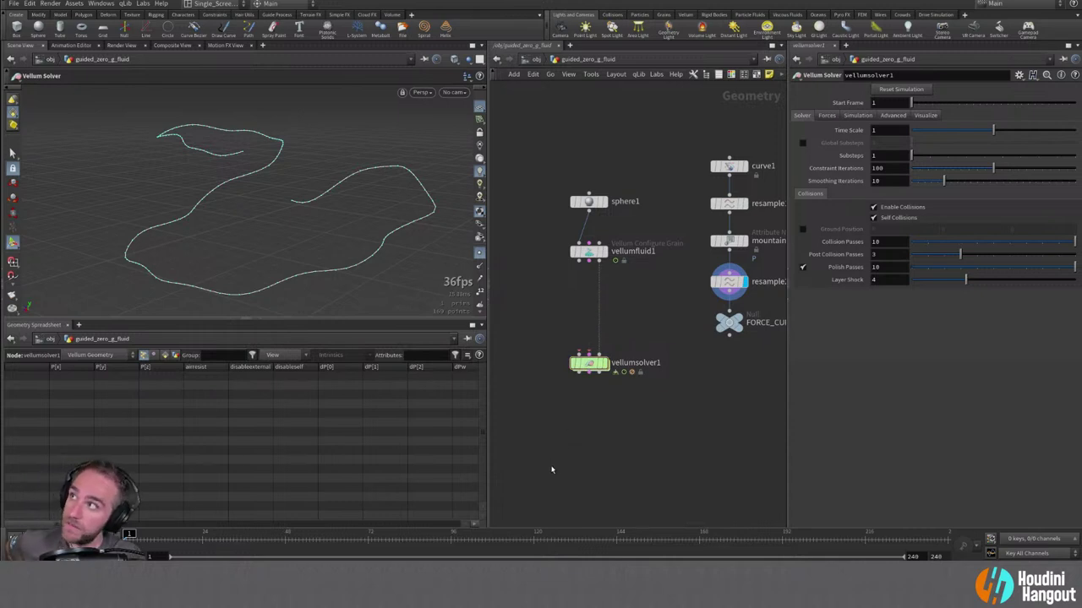
# Display vellumsolver1's result and add a Null named GEO wired from vellumfluid1.
pyautogui.click(610, 365)
pyautogui.moveTo(589, 363); pyautogui.dragTo(589, 371)
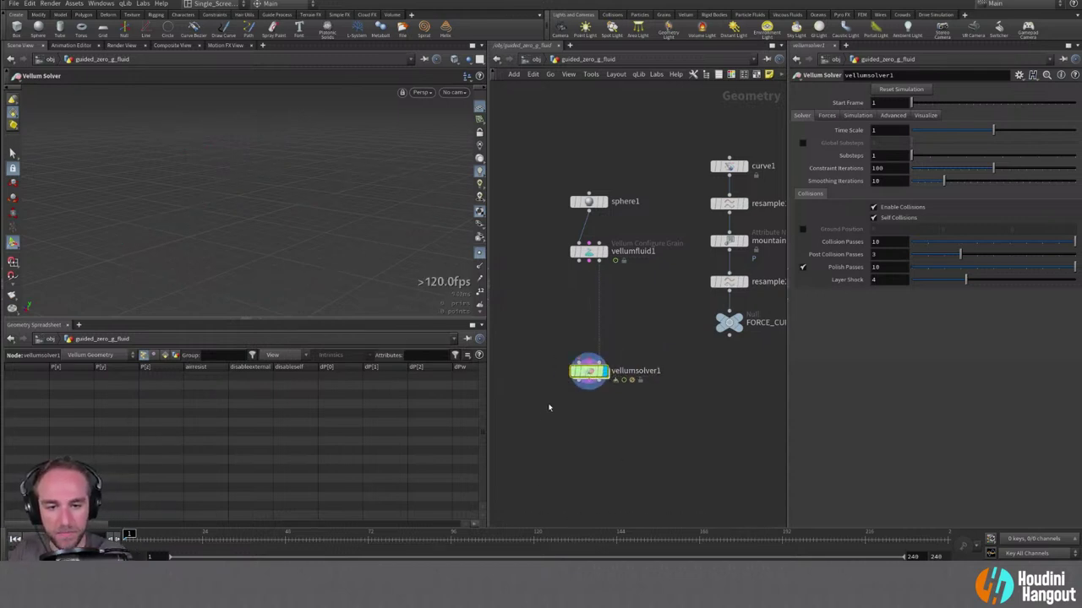
pyautogui.write('ull')
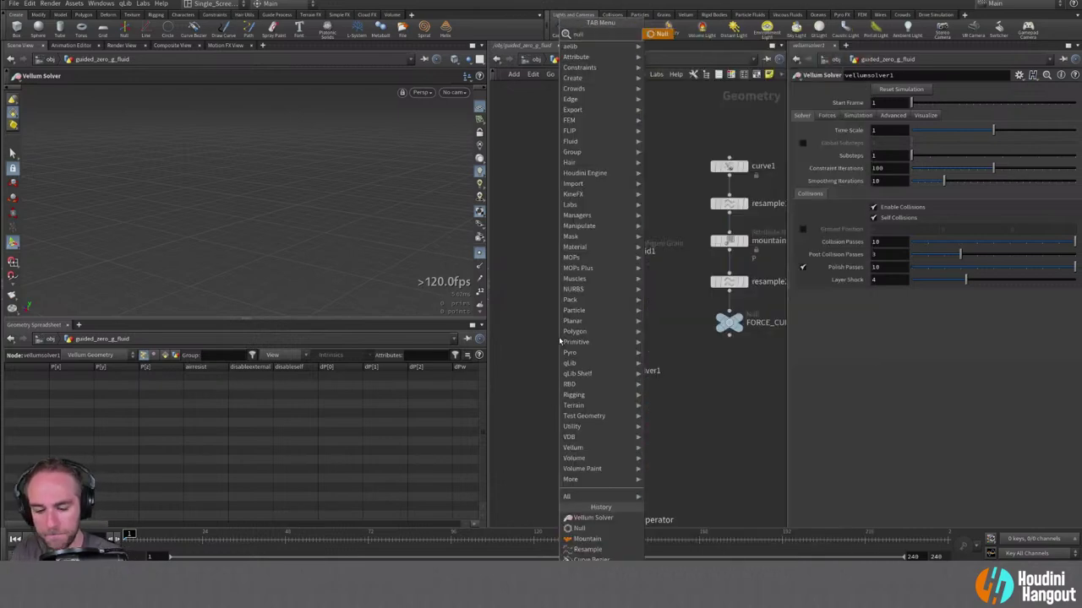
pyautogui.press('Return')
pyautogui.click(529, 314)
pyautogui.click(578, 261)
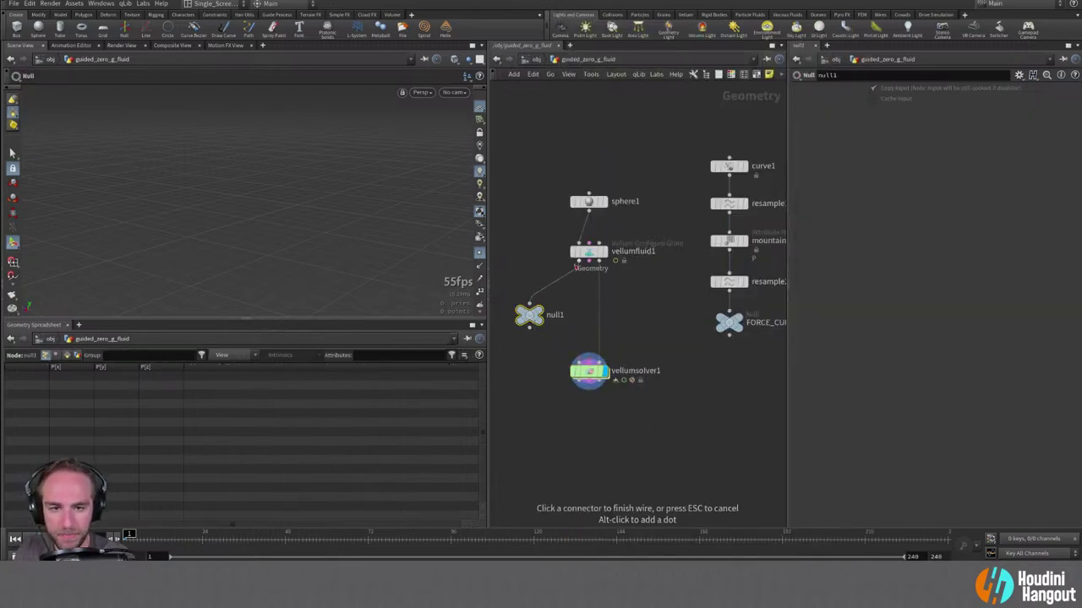
pyautogui.click(518, 298)
pyautogui.moveTo(520, 309)
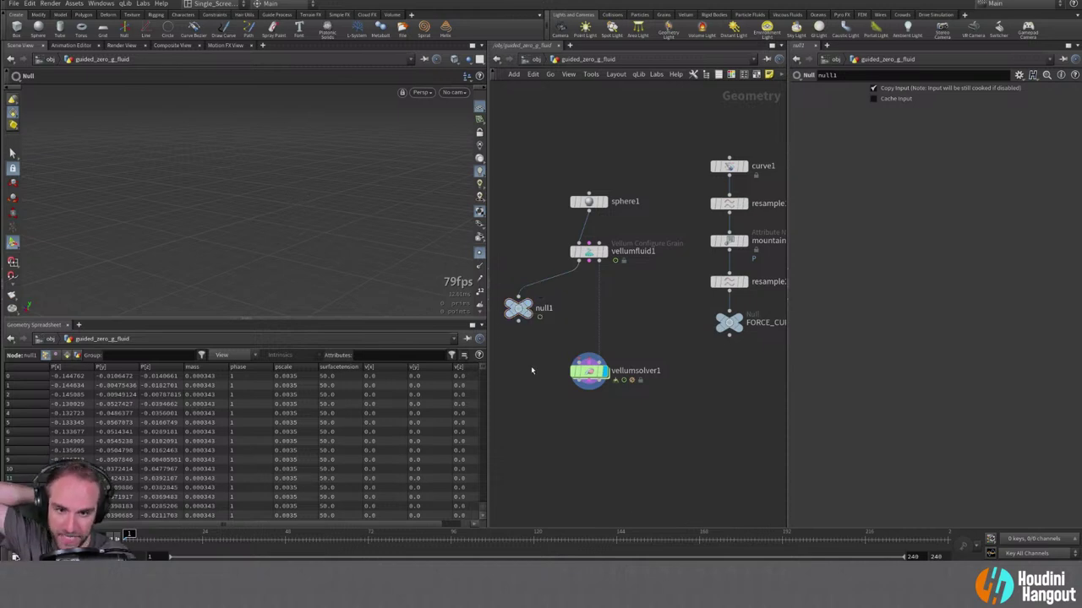
pyautogui.doubleClick(542, 309)
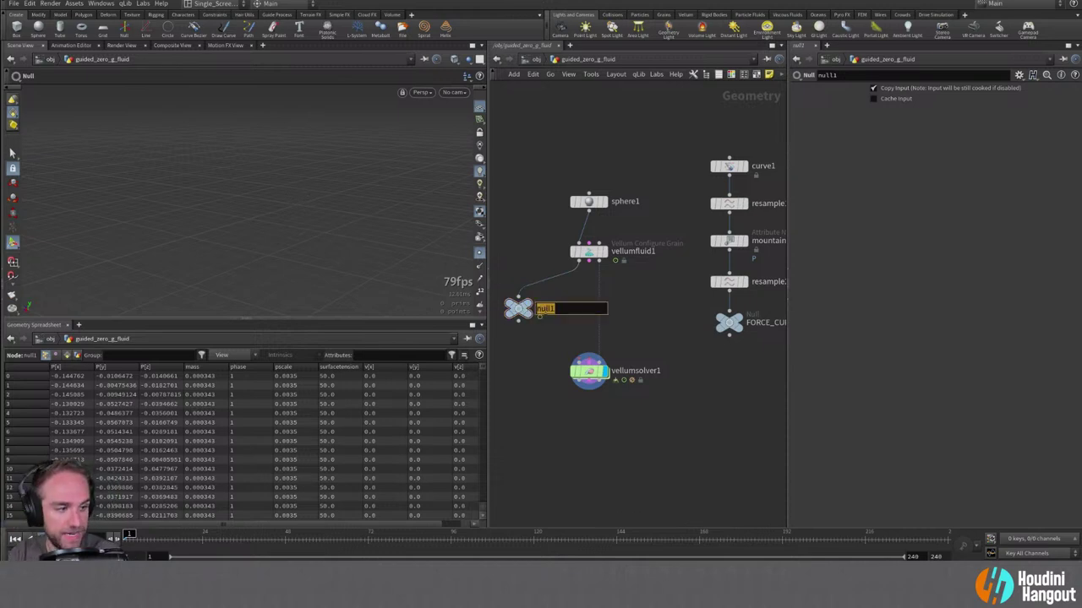
pyautogui.write('GEO')
pyautogui.press('Return')
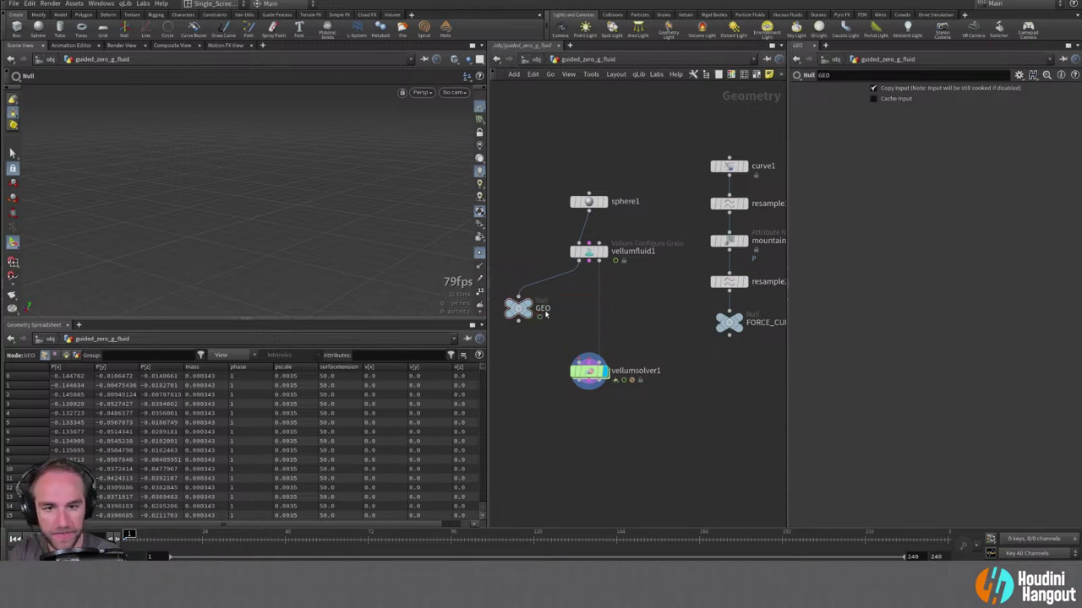
# Duplicate GEO as a second null named CON and move both below the grain node.
pyautogui.keyDown('alt'); pyautogui.moveTo(518, 308); pyautogui.dragTo(571, 309); pyautogui.keyUp('alt')
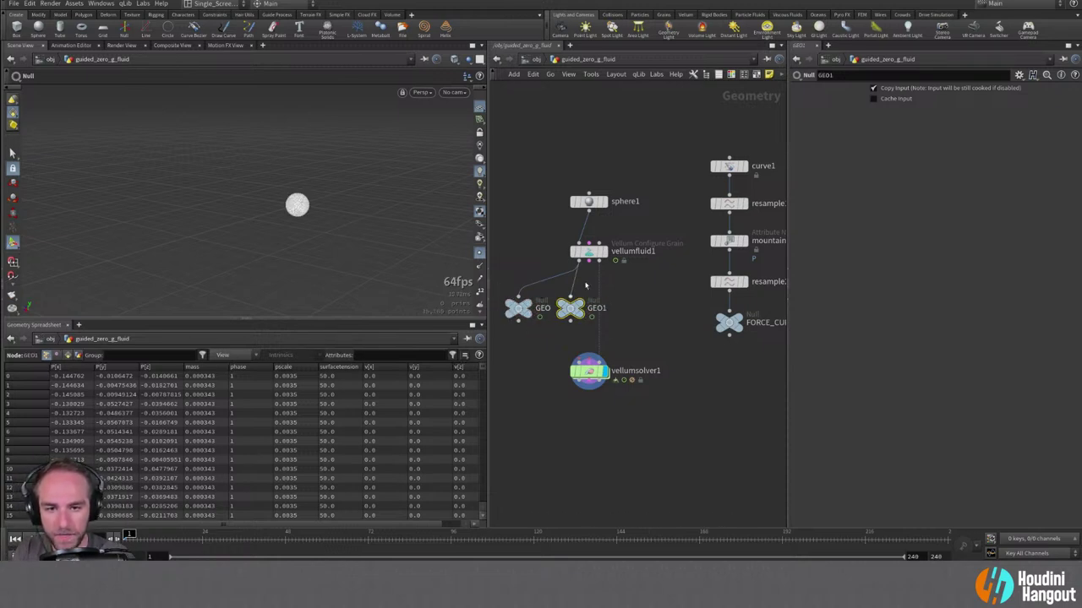
pyautogui.doubleClick(597, 308)
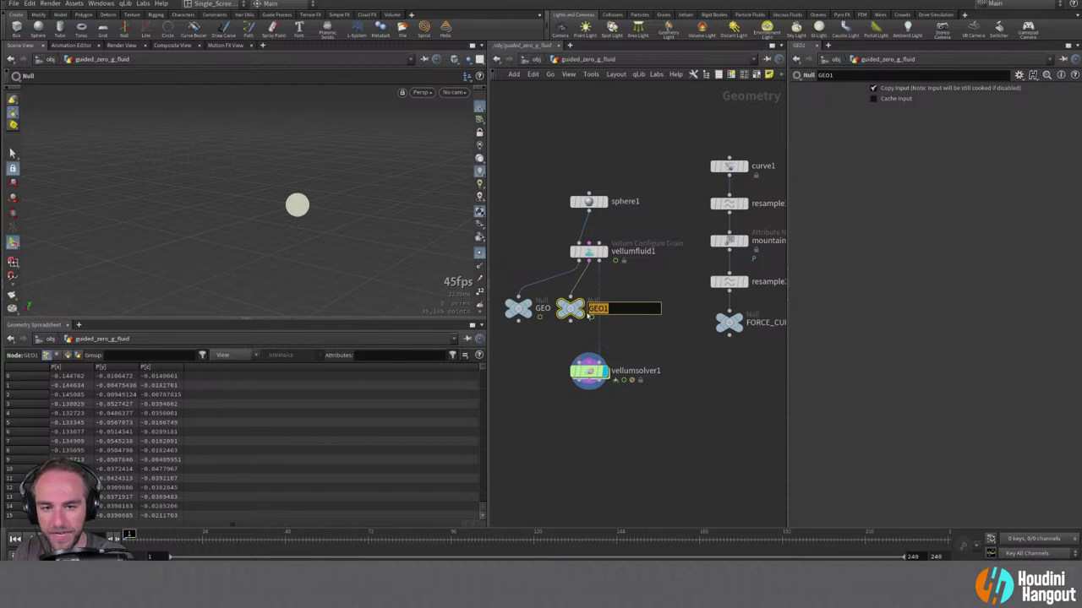
pyautogui.press('BackSpace')
pyautogui.write('CON')
pyautogui.press('Return')
pyautogui.moveTo(520, 350); pyautogui.dragTo(568, 358, button='middle')
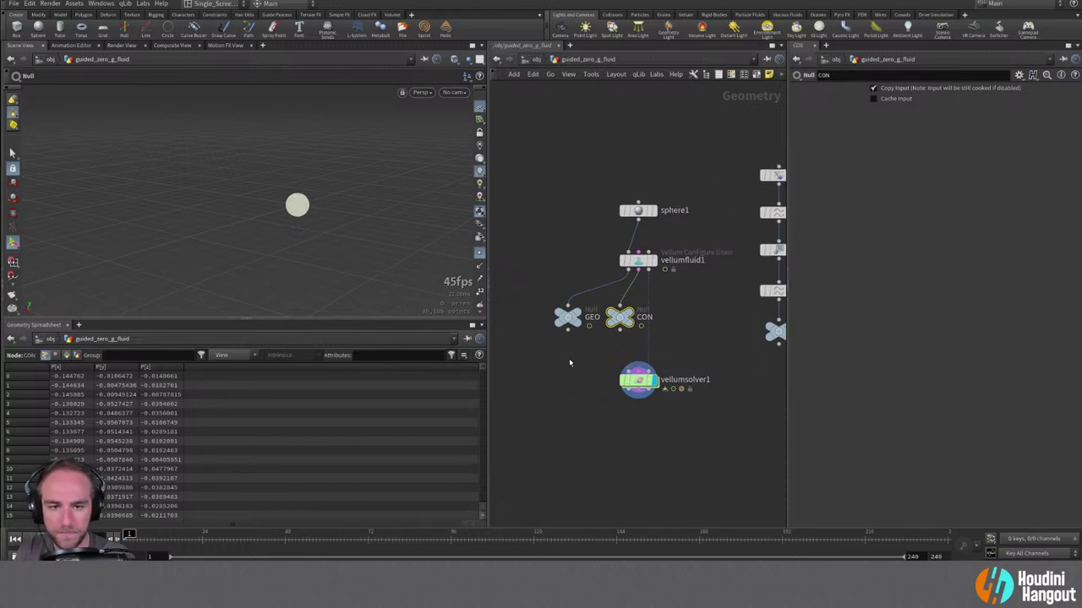
pyautogui.moveTo(545, 310); pyautogui.dragTo(628, 356)
pyautogui.moveTo(620, 317); pyautogui.dragTo(602, 324)
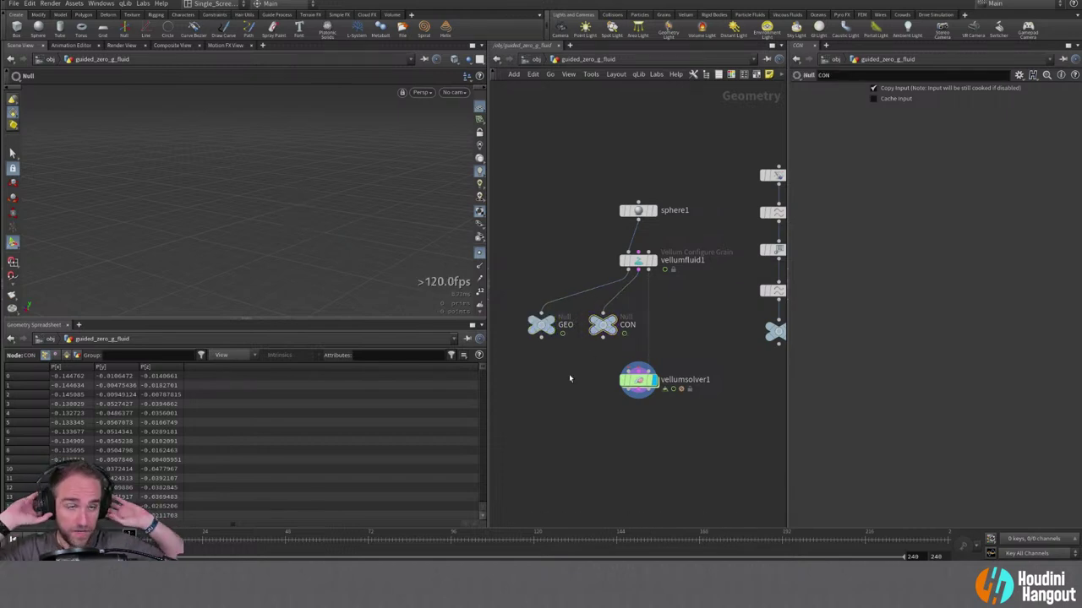
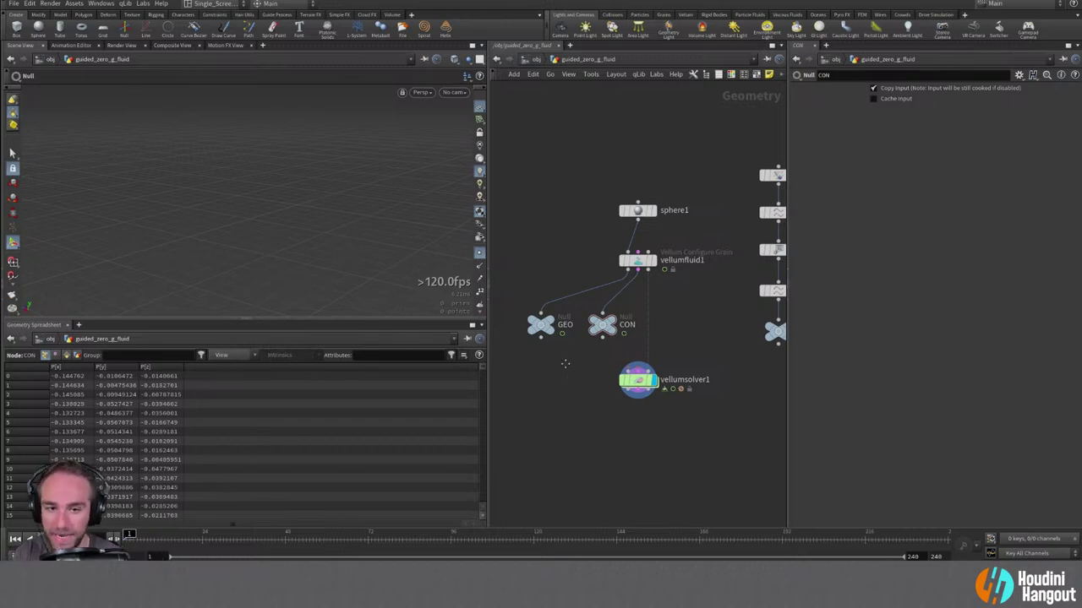
# Move vellumsolver1 slightly lower and shift the GEO and CON nulls down and left.
pyautogui.click(621, 390)
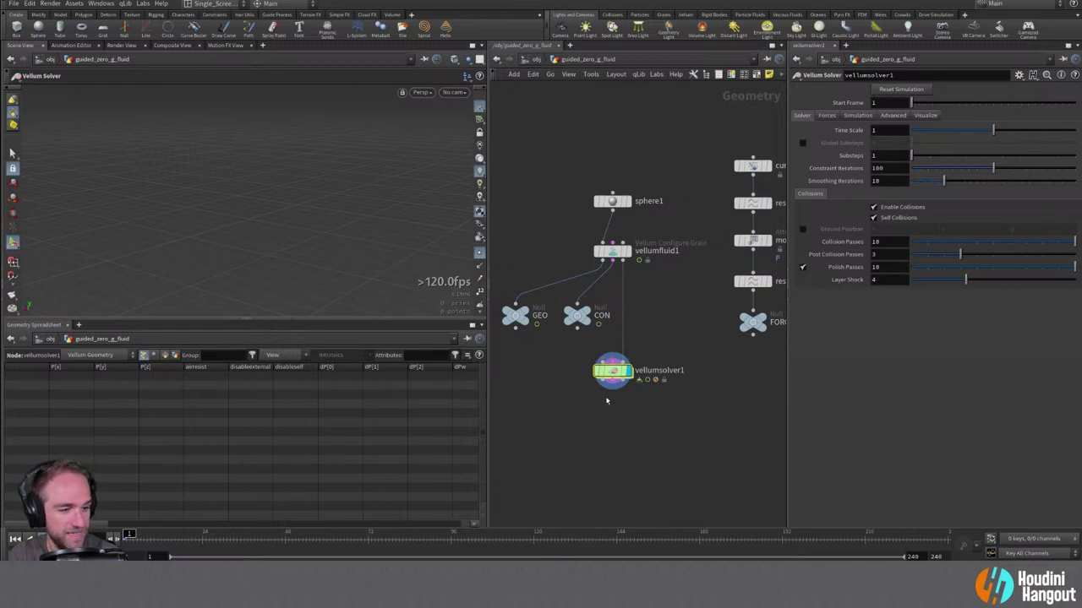
pyautogui.moveTo(608, 393)
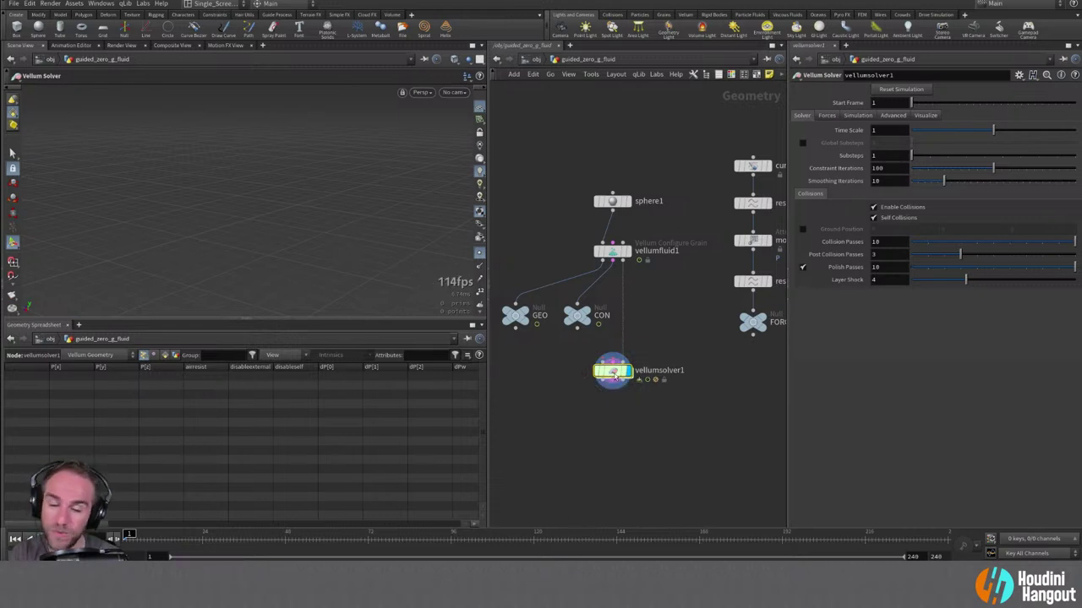
pyautogui.moveTo(613, 373)
pyautogui.mouseDown()
pyautogui.moveTo(612, 402)
pyautogui.moveTo(613, 386)
pyautogui.mouseUp()
pyautogui.moveTo(512, 291); pyautogui.dragTo(625, 365)
pyautogui.moveTo(583, 322); pyautogui.dragTo(579, 322)
# Peek inside vellumsolver1, show the vellumfluid1 particles, then display vellumsolver1 again.
pyautogui.click(617, 386)
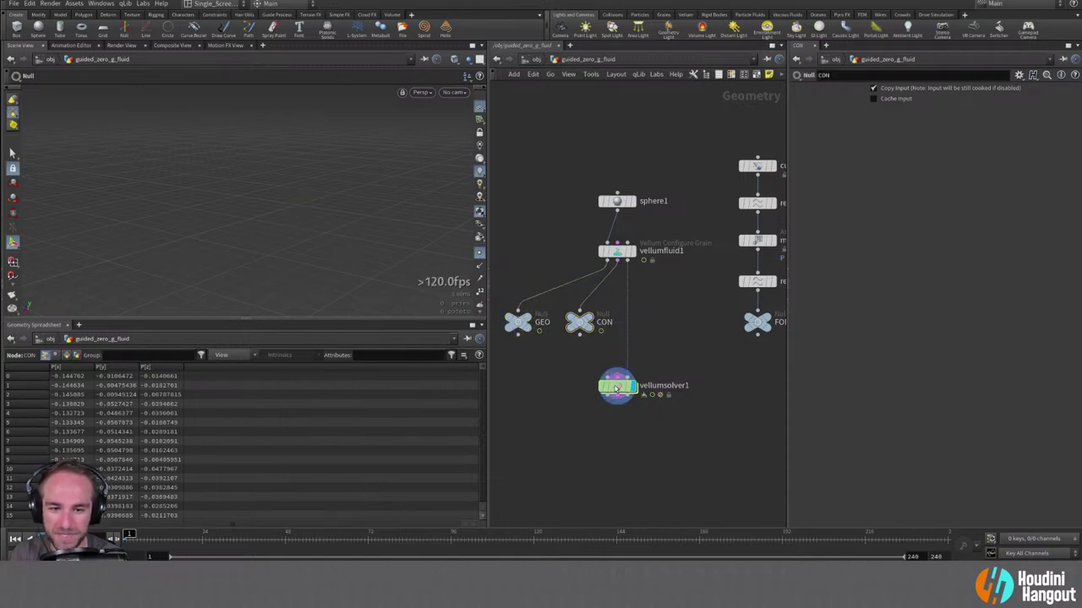
pyautogui.press('i')
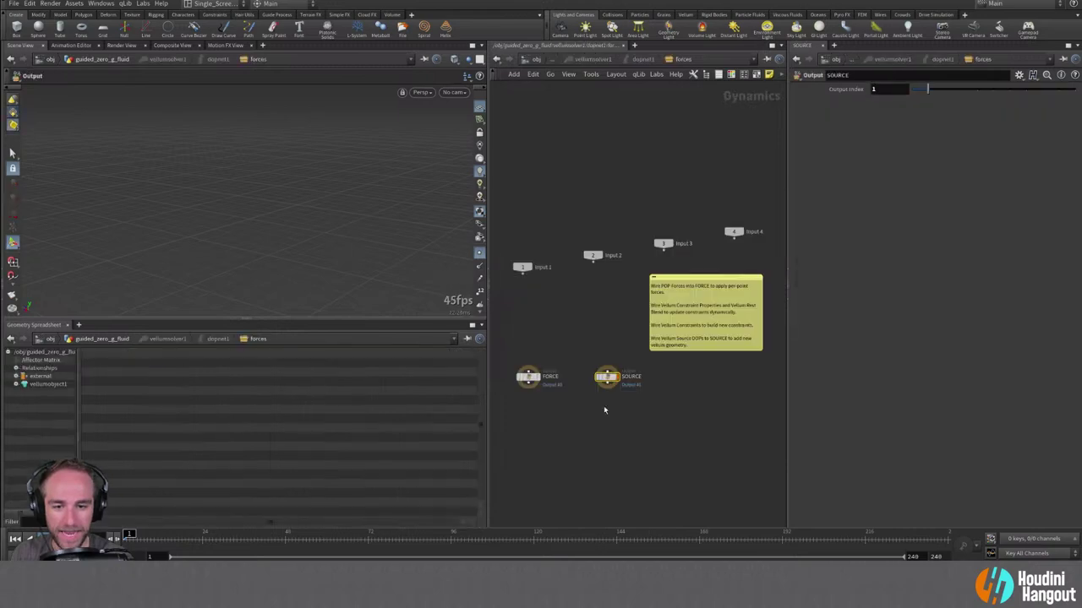
pyautogui.press('u')
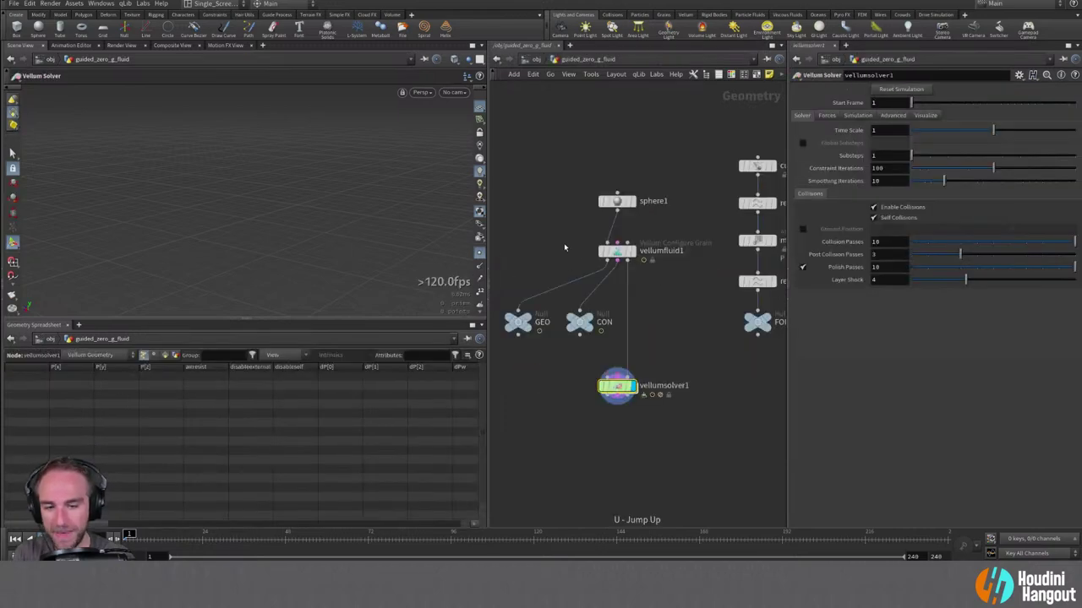
pyautogui.click(632, 240)
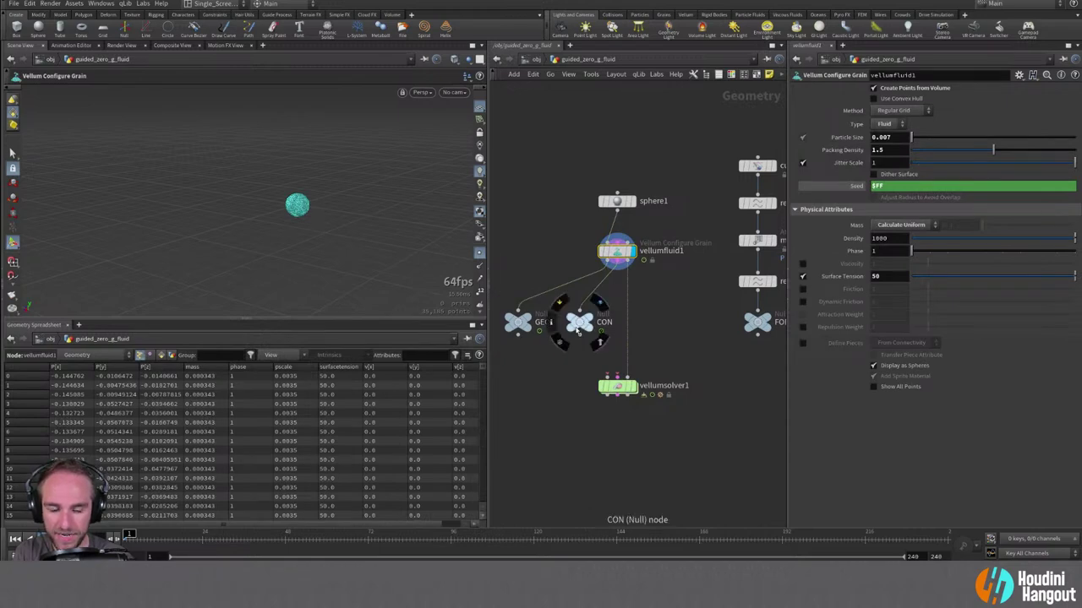
pyautogui.click(632, 386)
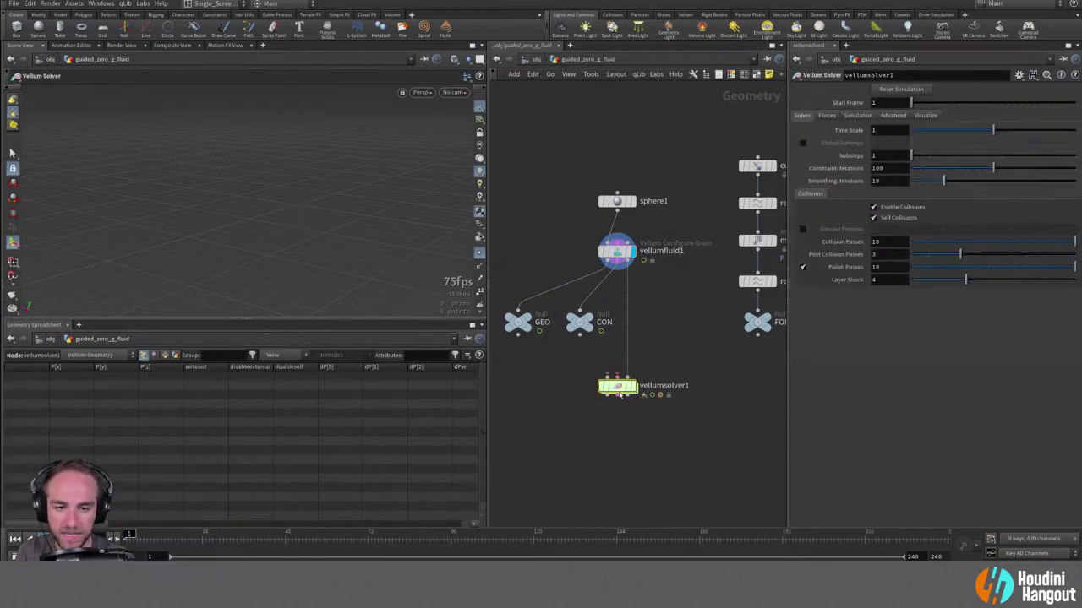
# Inside the solver, add a Vellum Source node wired into the SOURCE output.
pyautogui.press('i')
pyautogui.press('Tab')
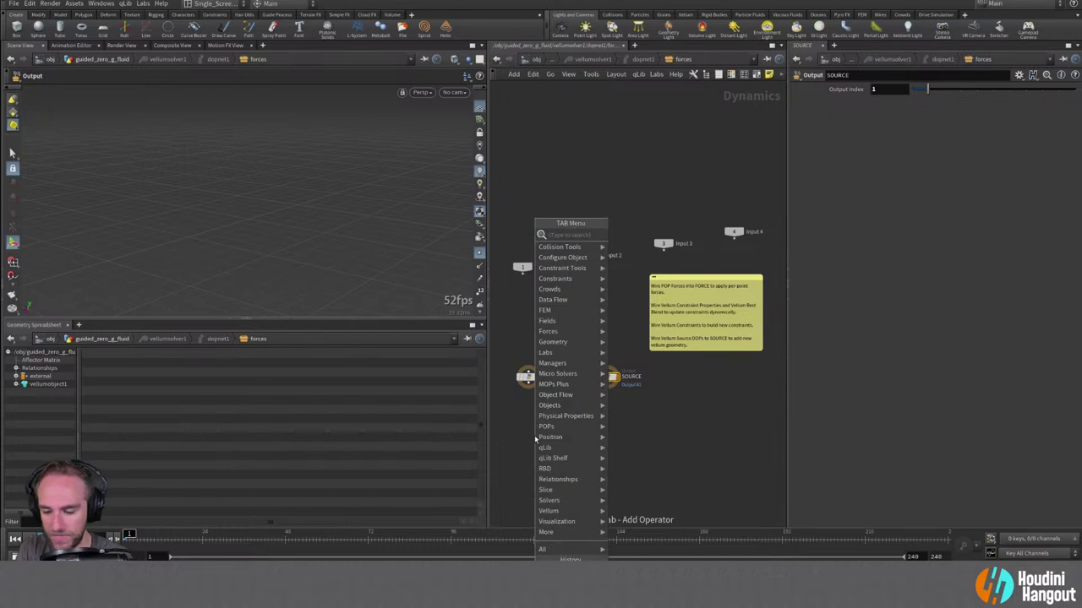
pyautogui.write('source')
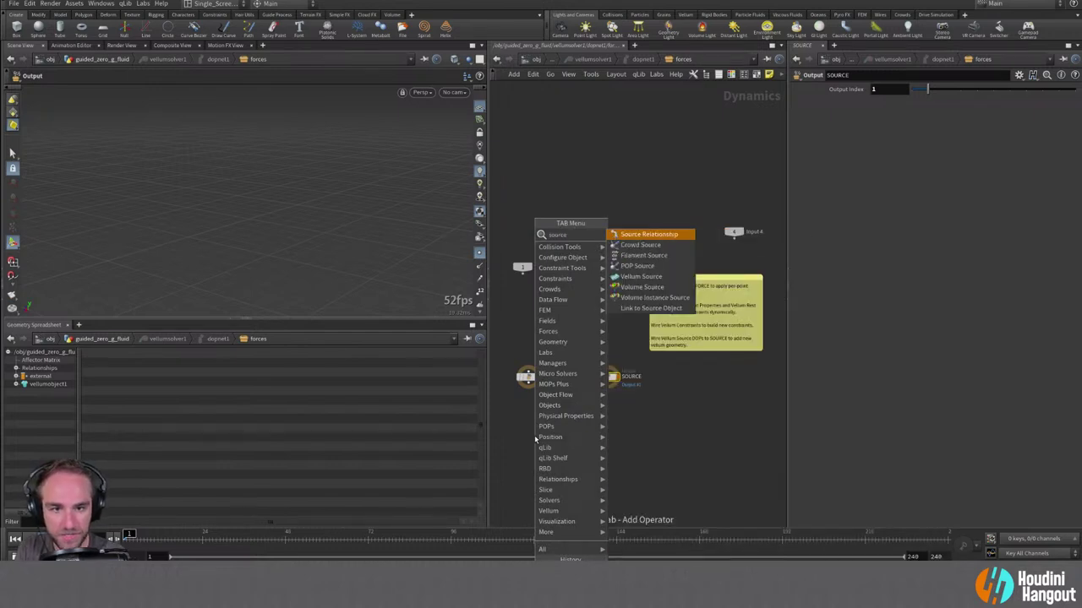
pyautogui.press('Down')
pyautogui.press('Down')
pyautogui.press('Down')
pyautogui.press('Down')
pyautogui.press('Return')
pyautogui.click(605, 331)
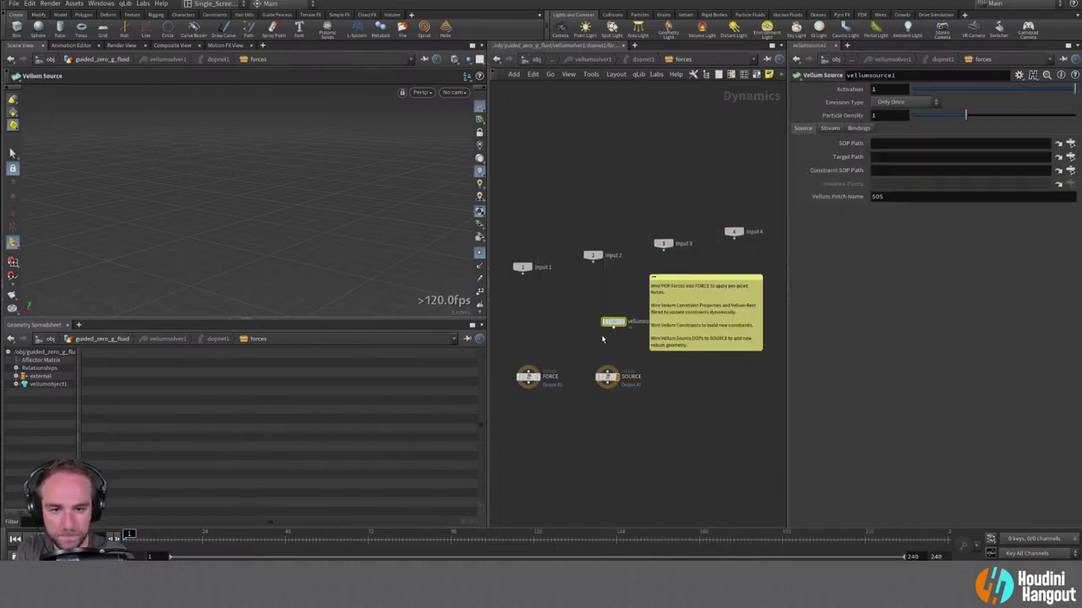
pyautogui.click(613, 328)
pyautogui.click(607, 370)
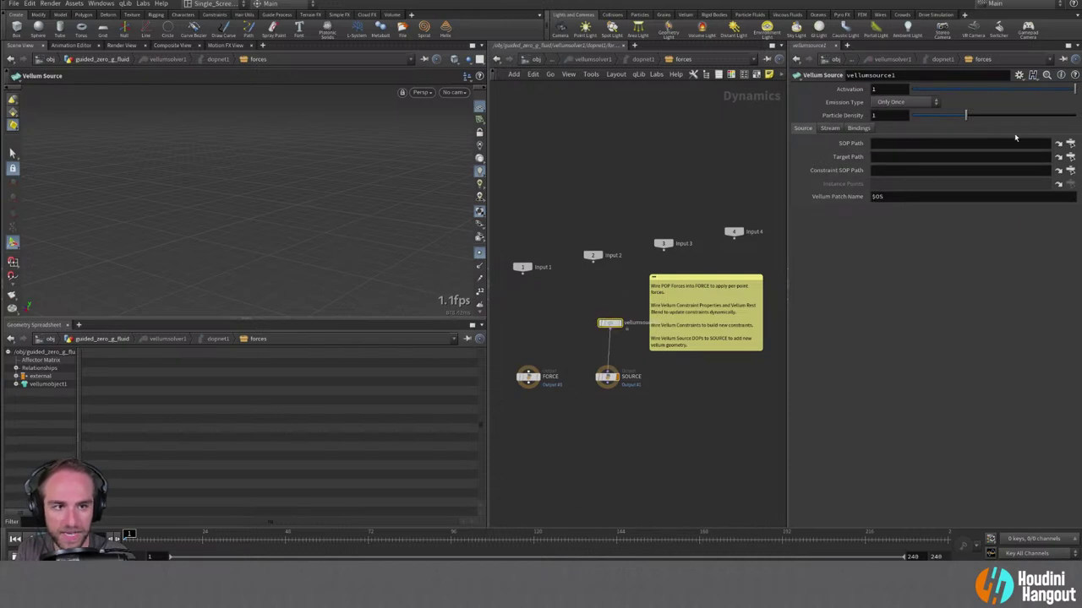
# Set vellumsource1's SOP Path to GEO and its Constraint SOP Path to CON.
pyautogui.click(1070, 144)
pyautogui.click(962, 98)
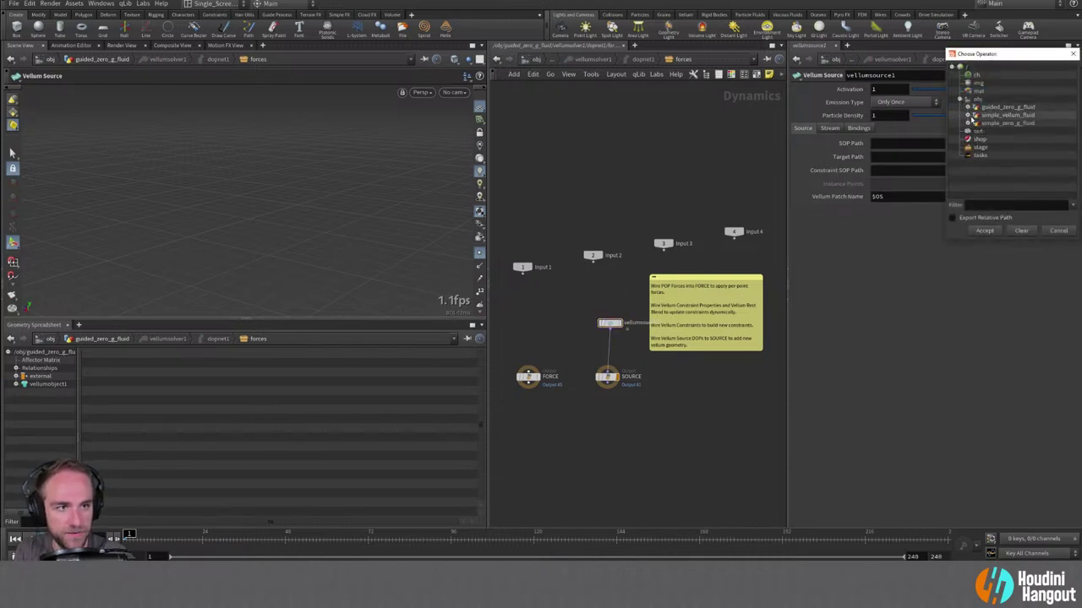
pyautogui.click(969, 108)
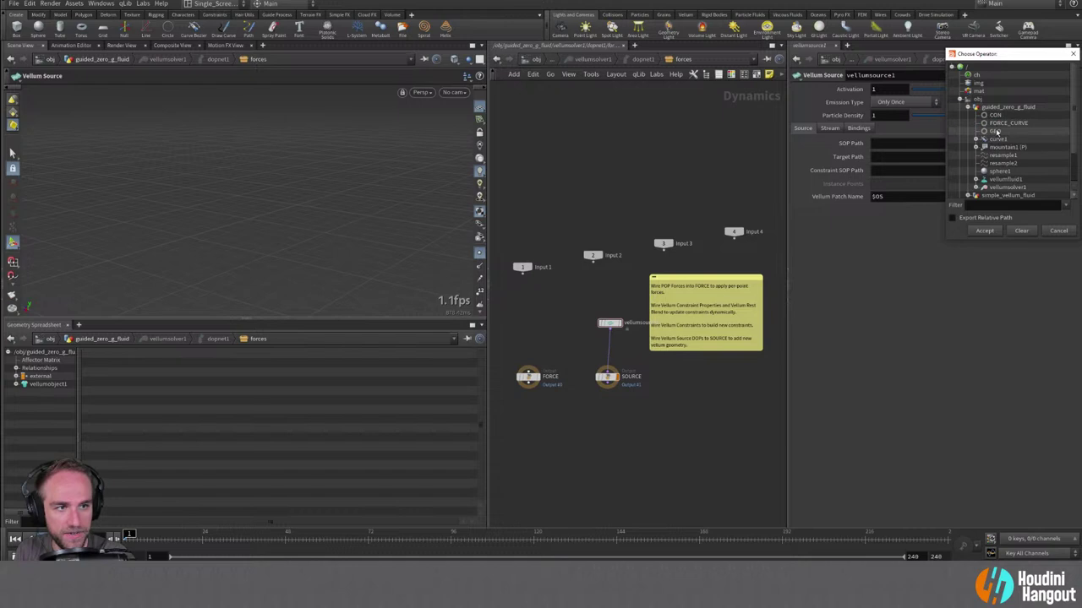
pyautogui.doubleClick(997, 132)
pyautogui.click(1069, 170)
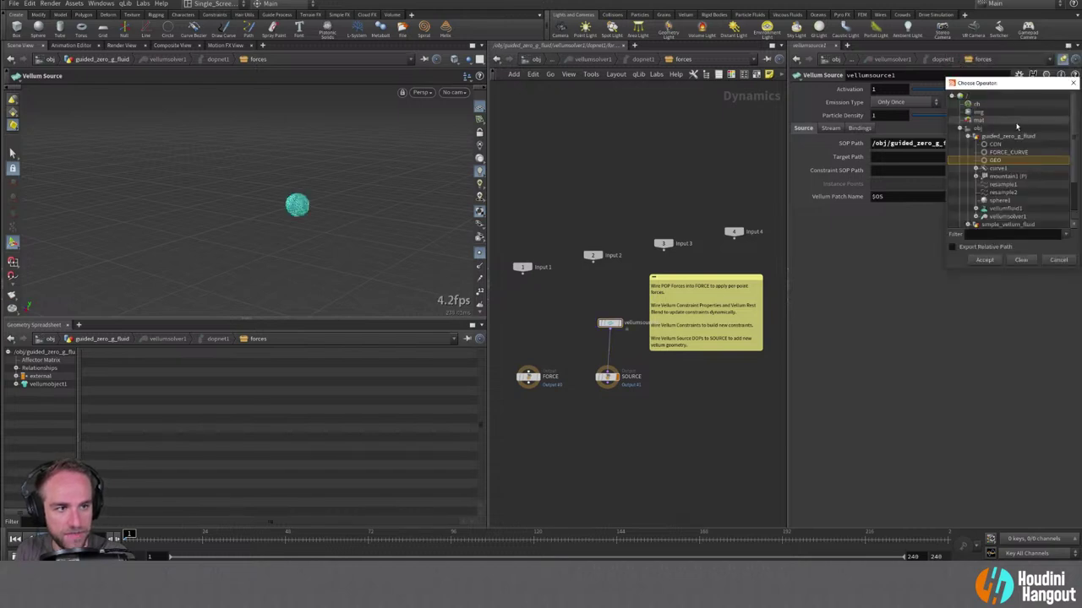
pyautogui.click(995, 144)
pyautogui.click(985, 260)
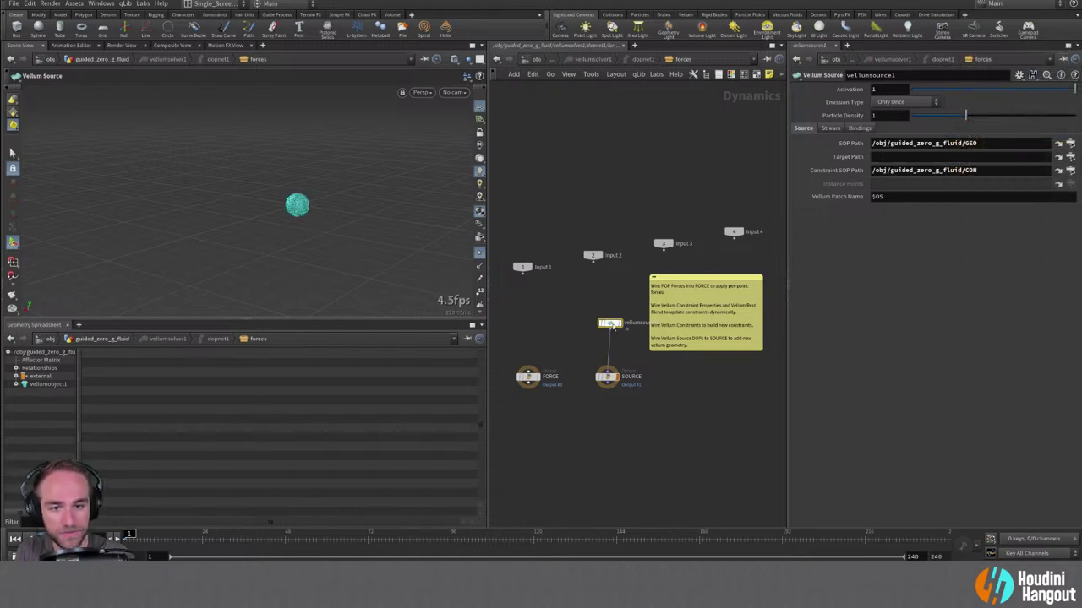
# Tidy the forces network, moving the sticky note aside, and return to the geometry level.
pyautogui.moveTo(612, 326); pyautogui.dragTo(608, 330)
pyautogui.moveTo(684, 279); pyautogui.dragTo(743, 275)
pyautogui.moveTo(607, 329); pyautogui.dragTo(608, 334)
pyautogui.moveTo(575, 346); pyautogui.dragTo(580, 327, button='middle')
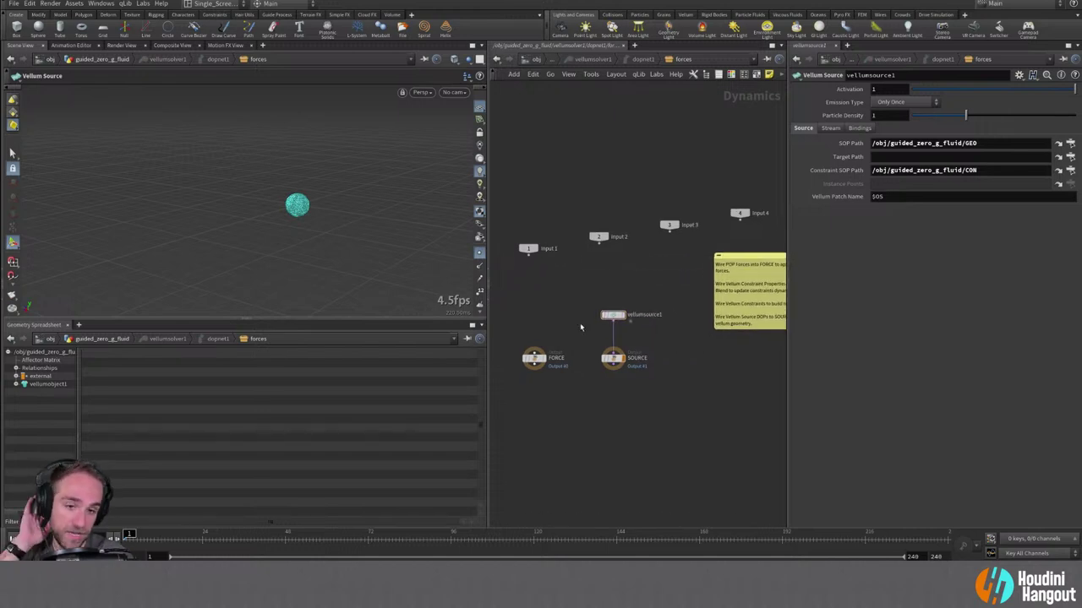
pyautogui.press('u')
pyautogui.press('u')
pyautogui.press('u')
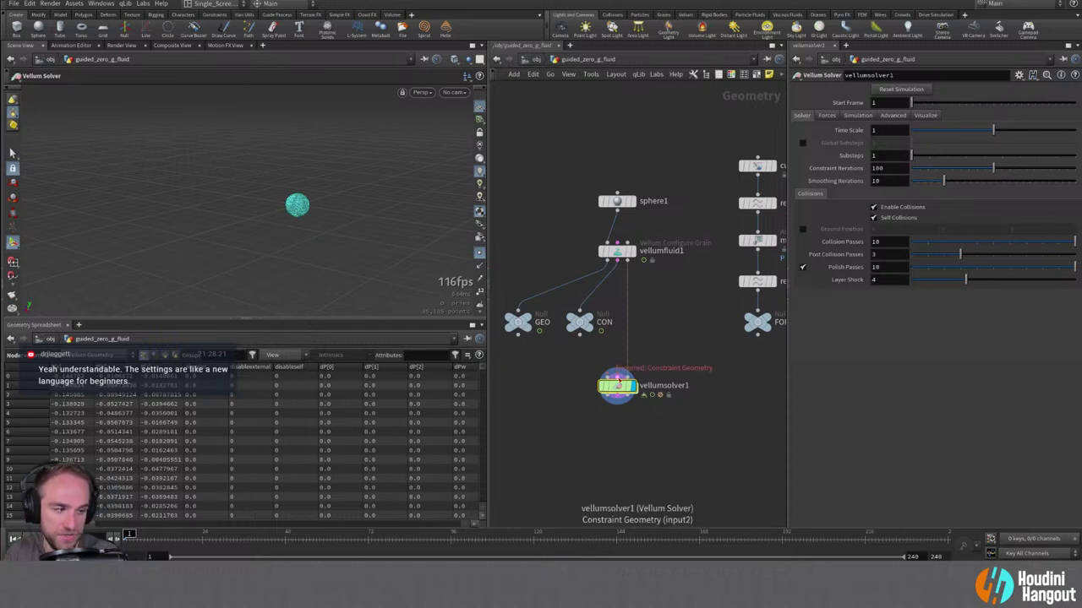
pyautogui.moveTo(615, 389); pyautogui.dragTo(615, 393)
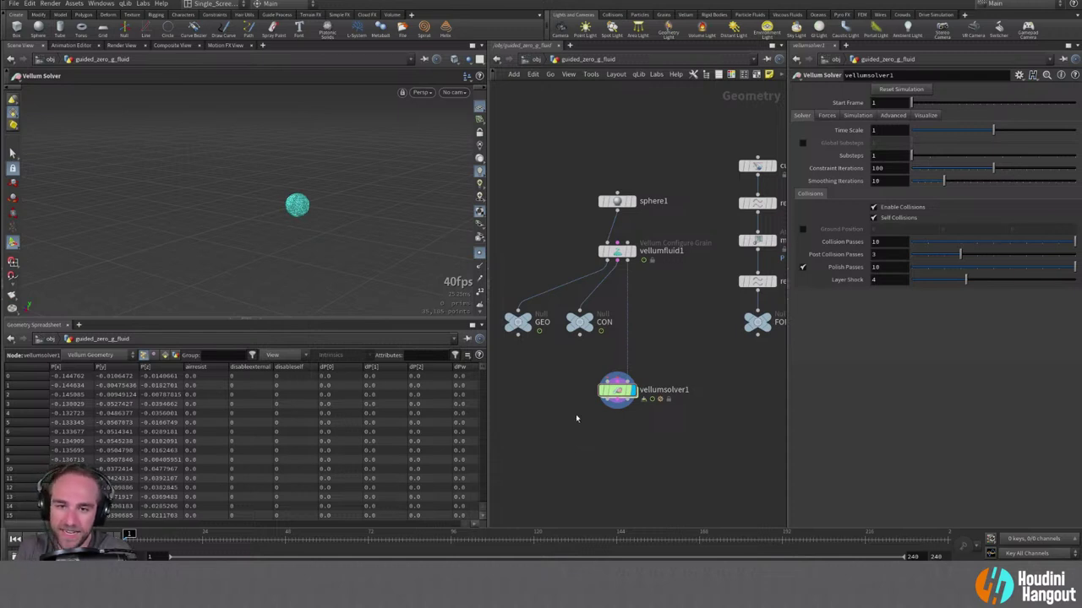
pyautogui.press('Escape')
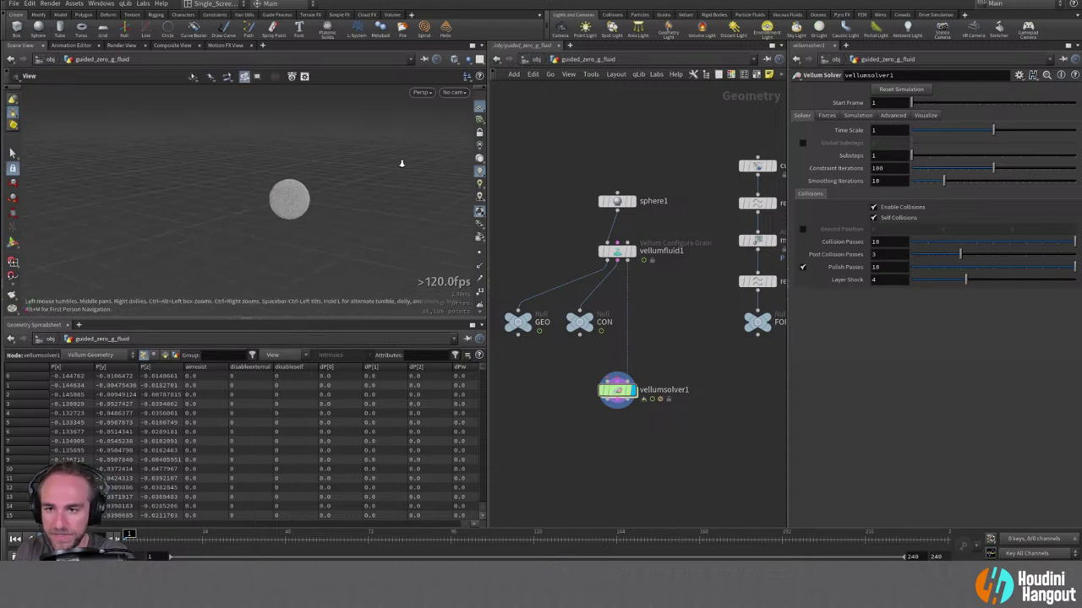
# Set vellumsource1's emission type to emit every substep.
pyautogui.press('Return')
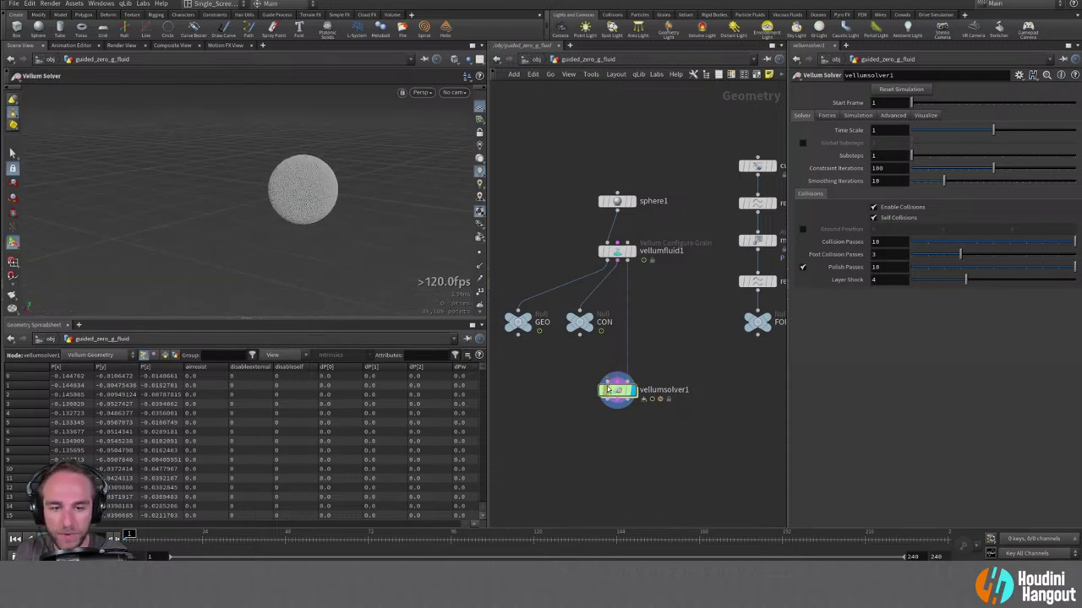
pyautogui.doubleClick(615, 389)
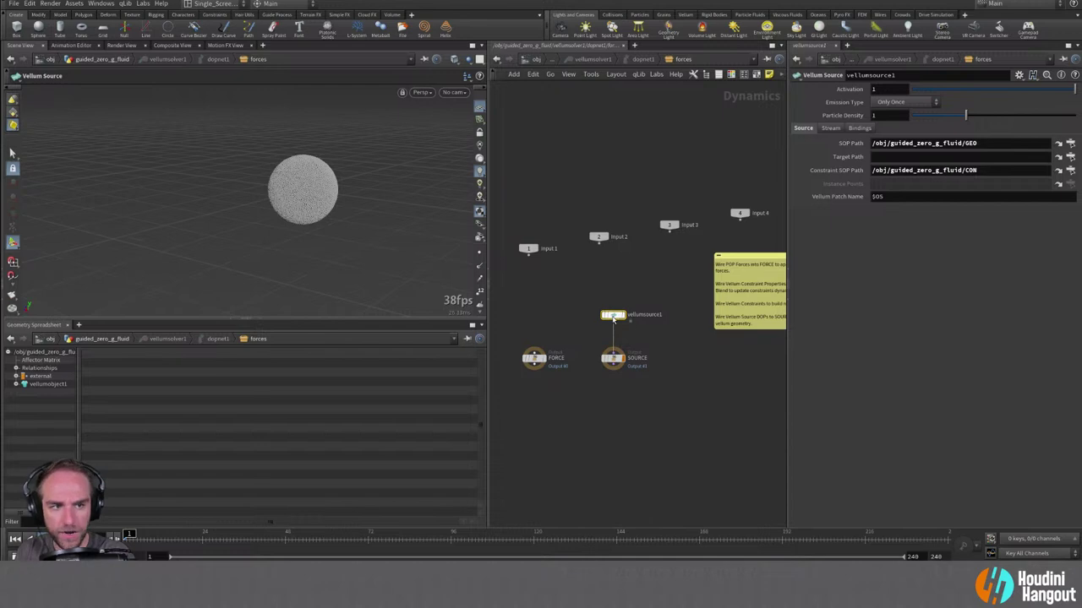
pyautogui.click(906, 102)
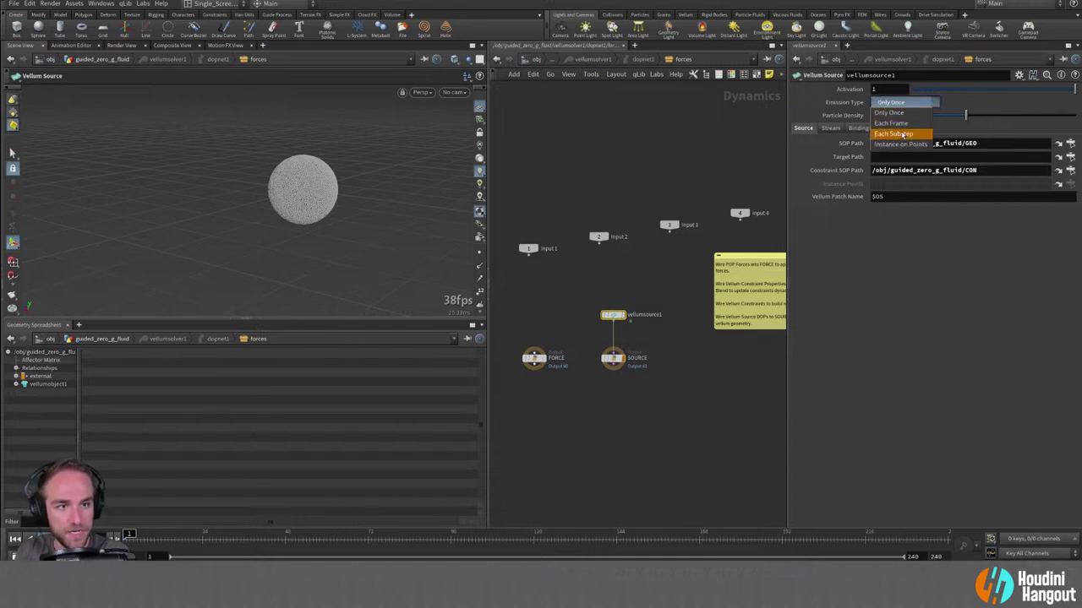
pyautogui.click(897, 134)
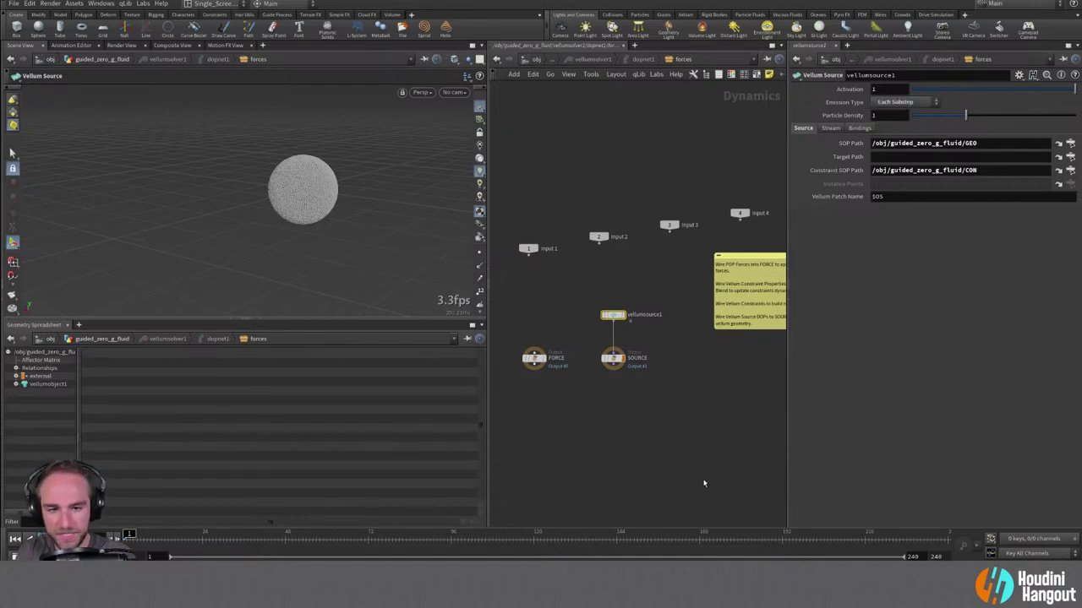
pyautogui.press('u')
pyautogui.press('u')
pyautogui.press('u')
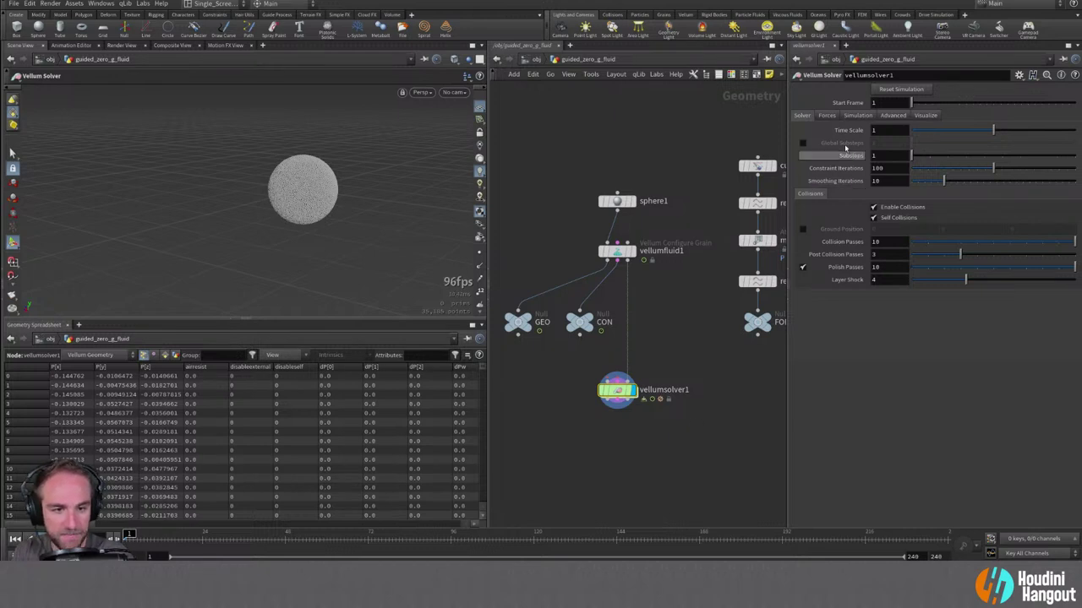
# Give vellumsolver1 5 substeps, 20 constraint iterations and 0 smoothing iterations.
pyautogui.moveTo(966, 160); pyautogui.dragTo(984, 158)
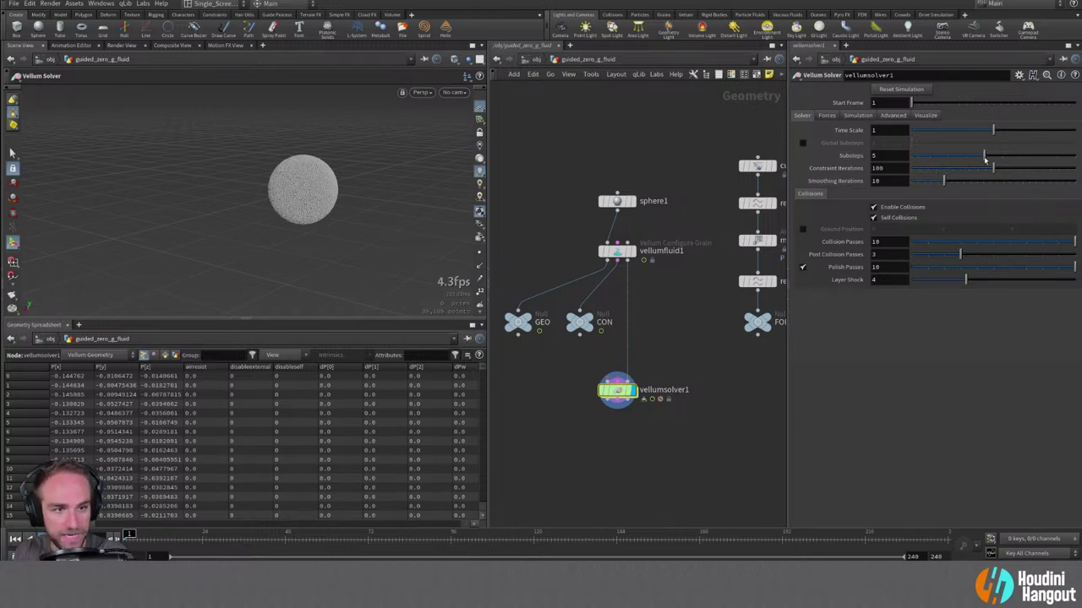
pyautogui.click(883, 168)
pyautogui.write('20')
pyautogui.press('Tab')
pyautogui.write('0')
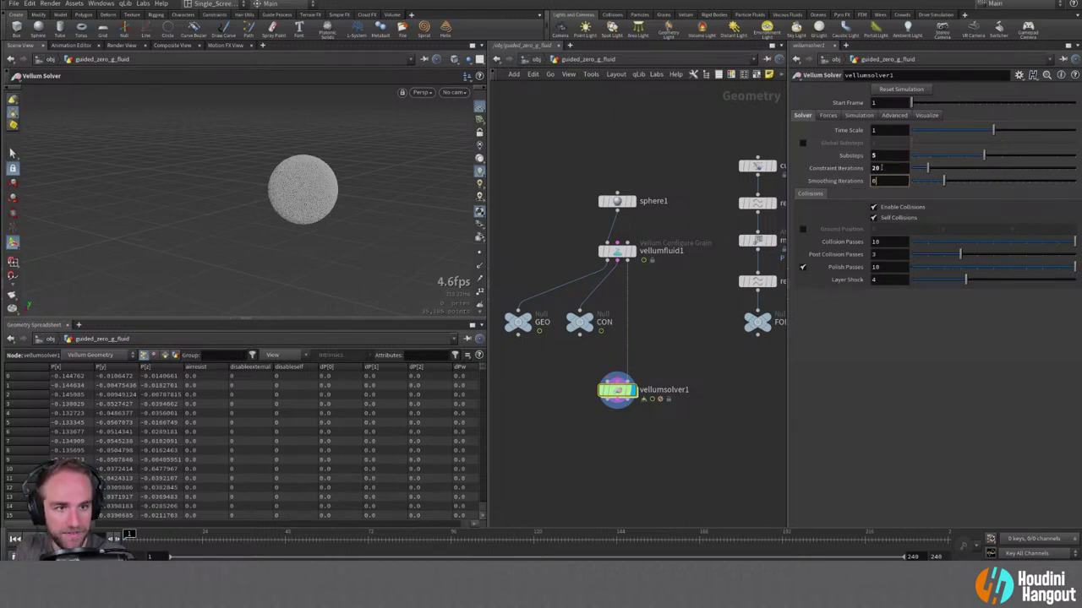
pyautogui.press('Return')
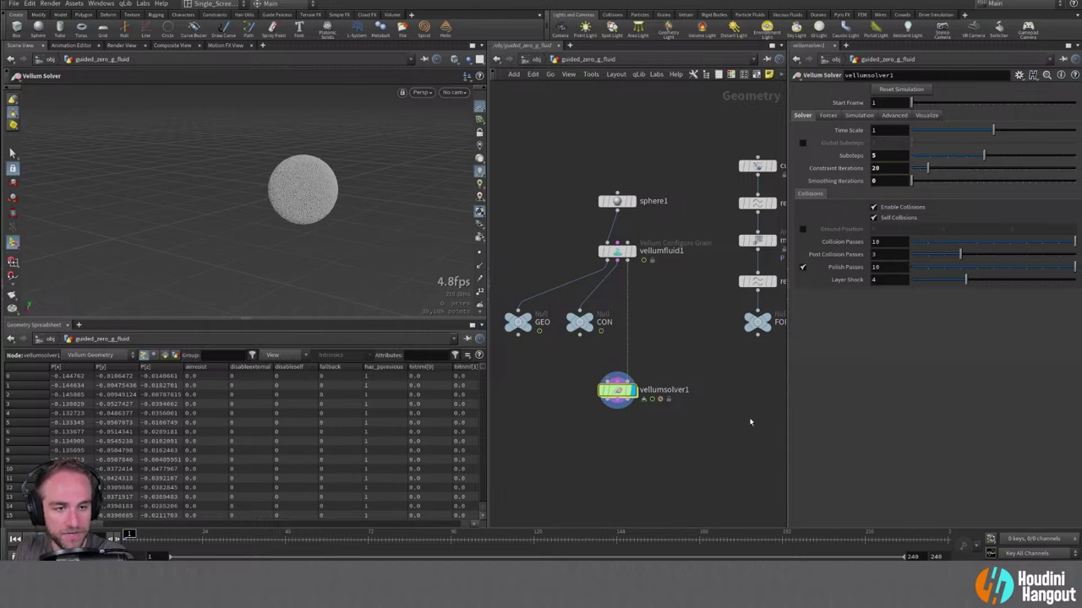
# Set the solver's Cache Memory to 16000 MB.
pyautogui.click(827, 115)
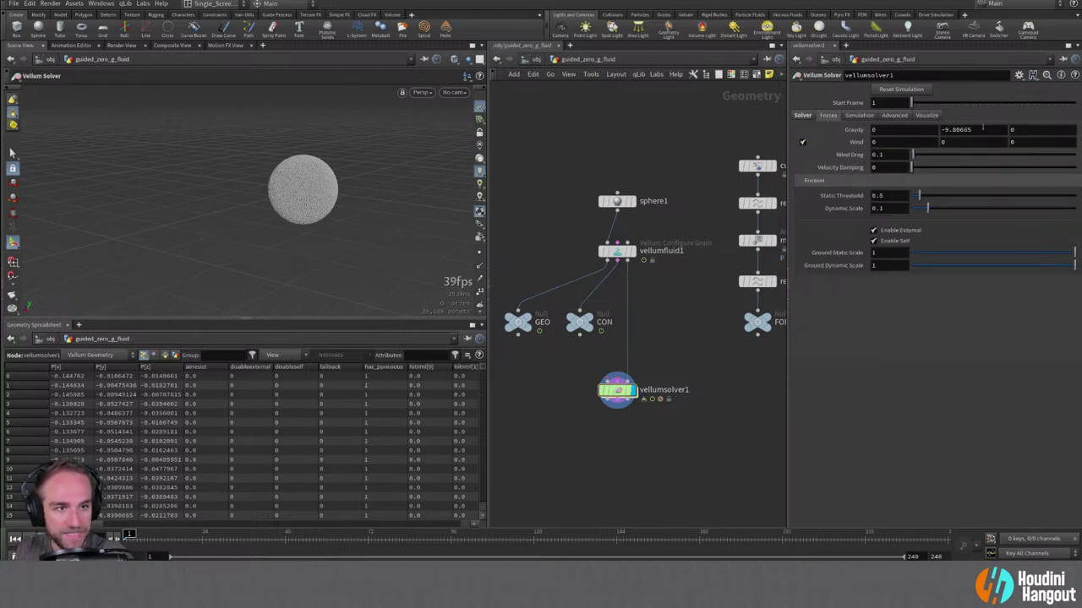
pyautogui.click(857, 116)
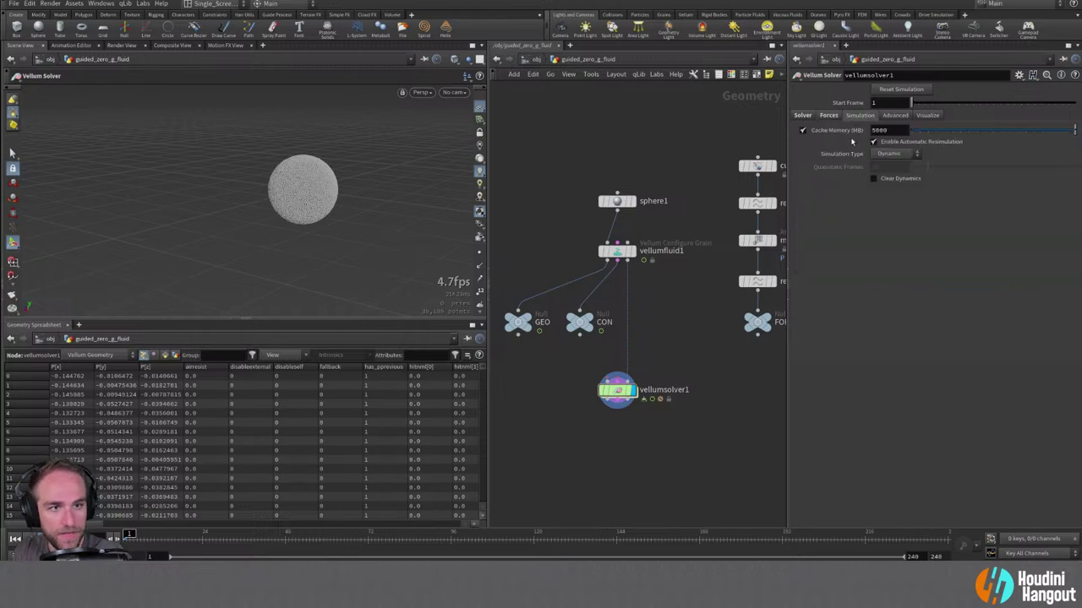
pyautogui.click(879, 130)
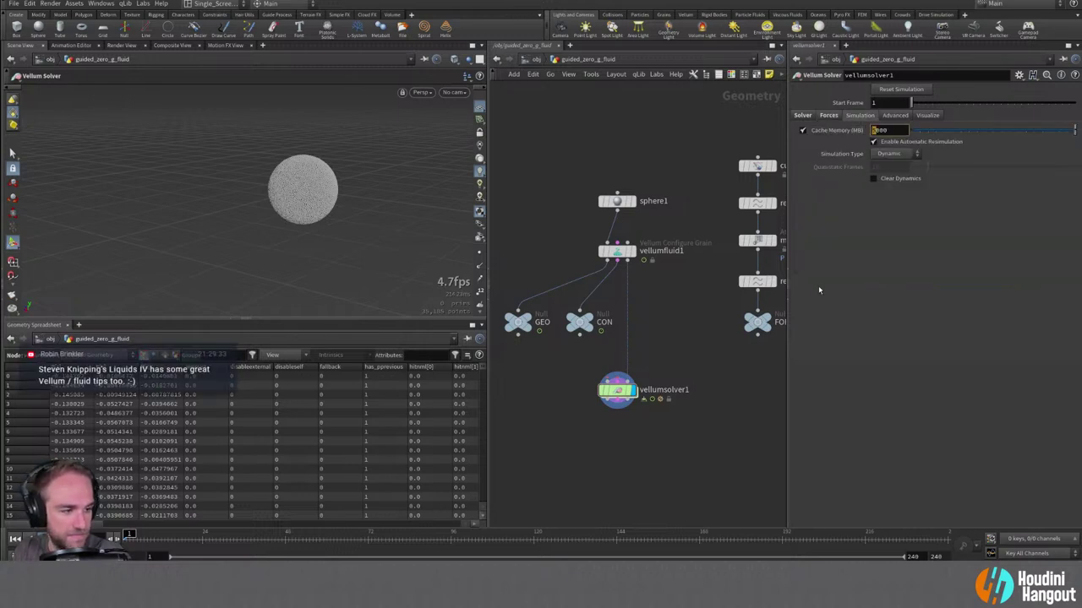
pyautogui.write('16000')
pyautogui.press('Return')
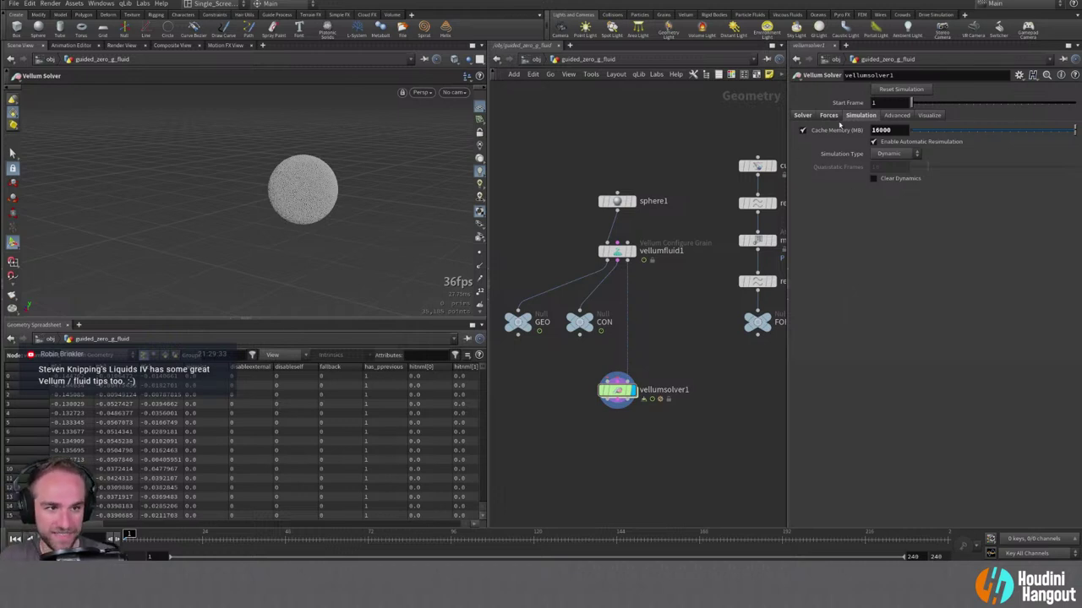
# Review the solver's Forces, Visualize and Advanced settings, including the Fluids folder.
pyautogui.click(828, 115)
pyautogui.click(927, 115)
pyautogui.click(897, 115)
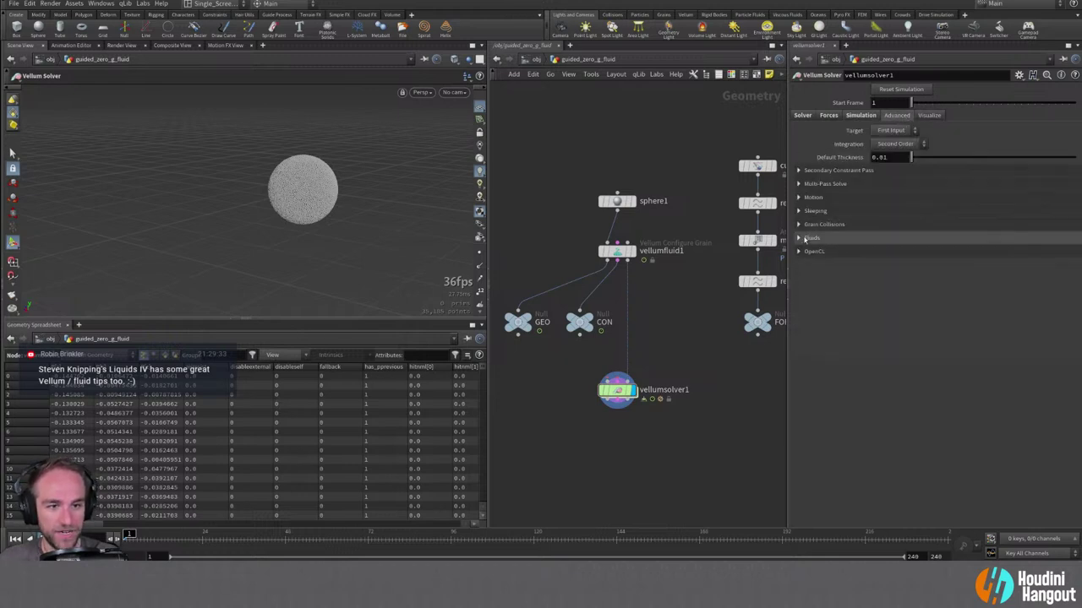
pyautogui.click(802, 238)
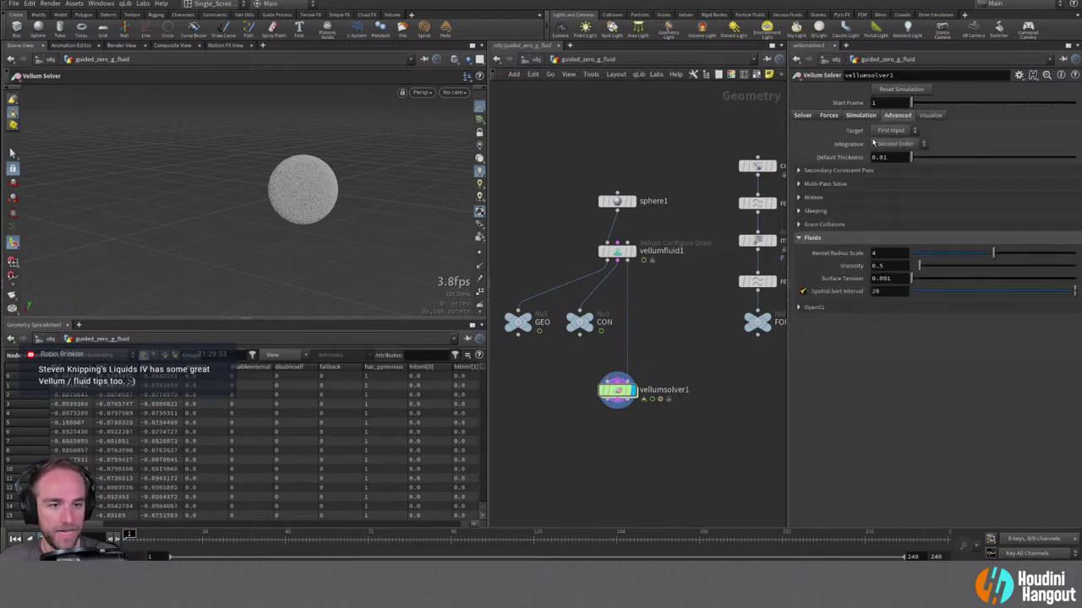
pyautogui.click(930, 115)
# Return to the main solver settings and dive into vellumsolver1's dopnet1/forces network.
pyautogui.click(801, 115)
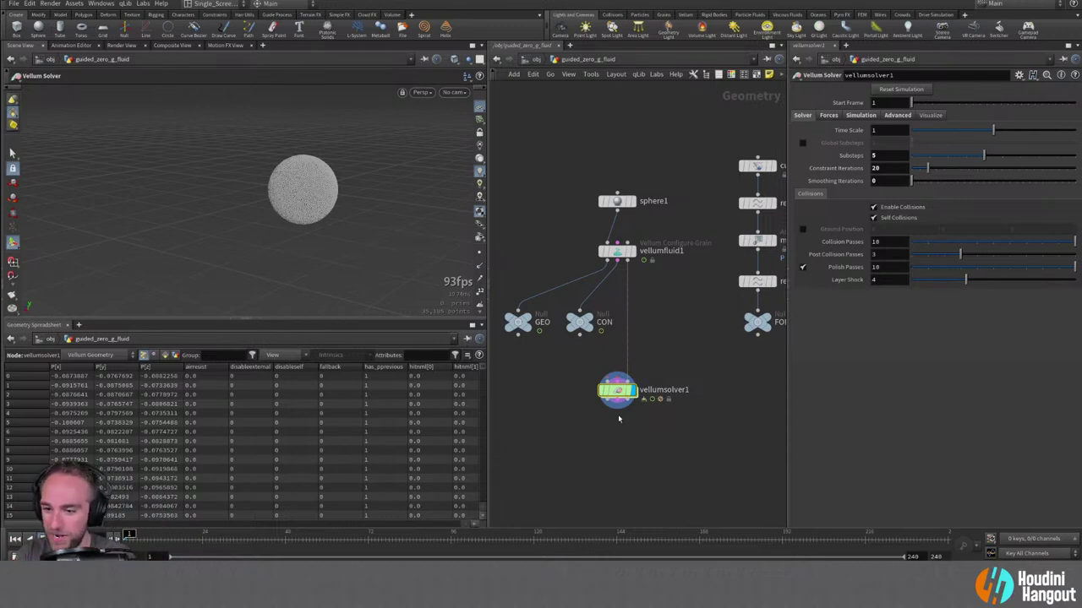
pyautogui.doubleClick(622, 391)
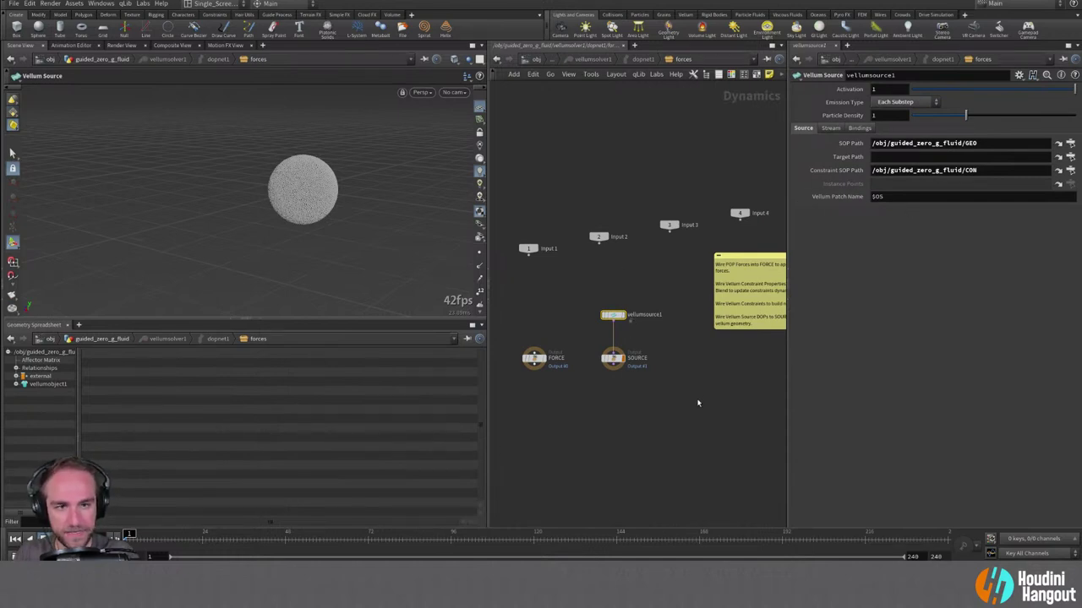
# At the geometry level, nudge vellumsolver1 lower, step seven frames, then rewind to frame 1.
pyautogui.press('u')
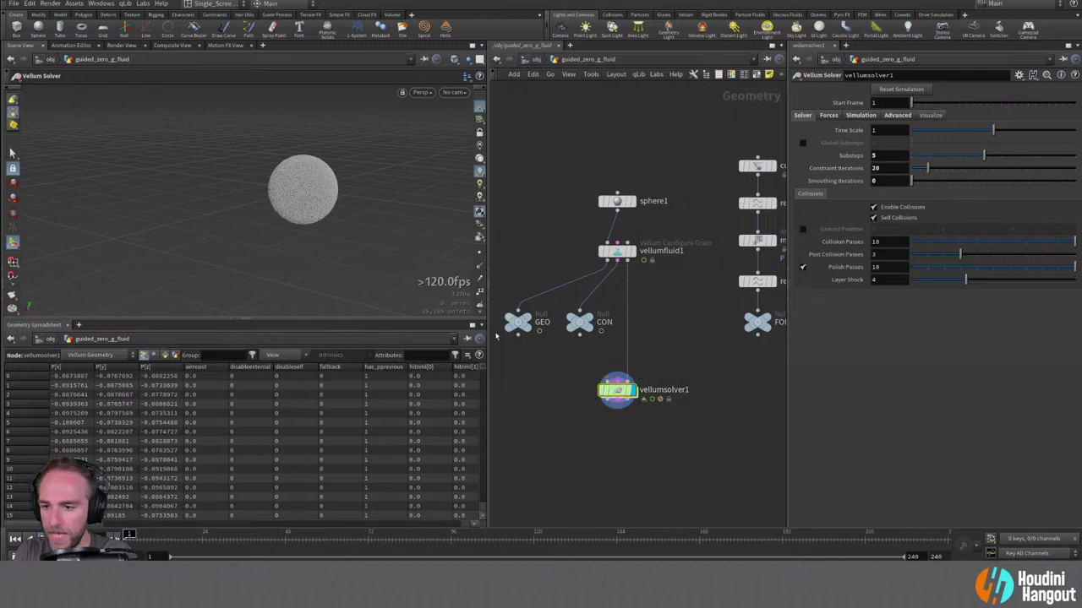
pyautogui.moveTo(617, 389); pyautogui.dragTo(617, 396)
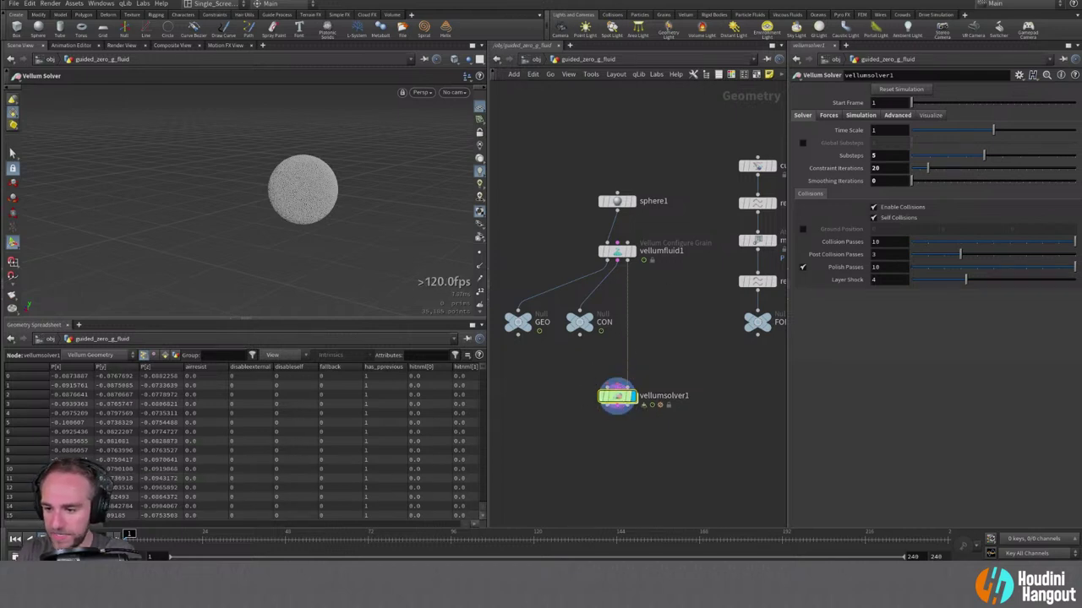
pyautogui.press('Right')
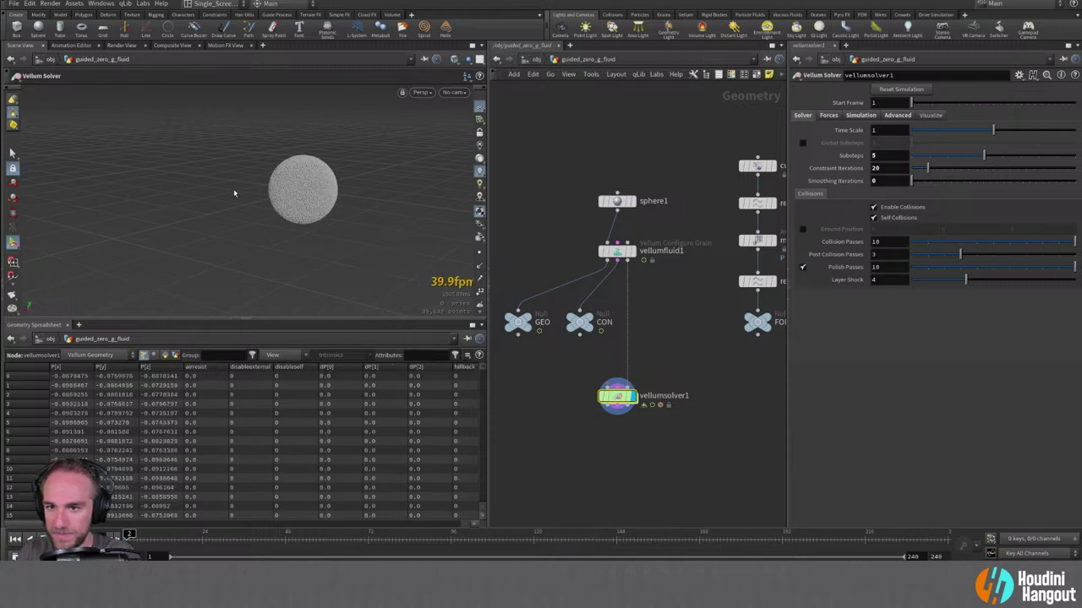
pyautogui.press('Right')
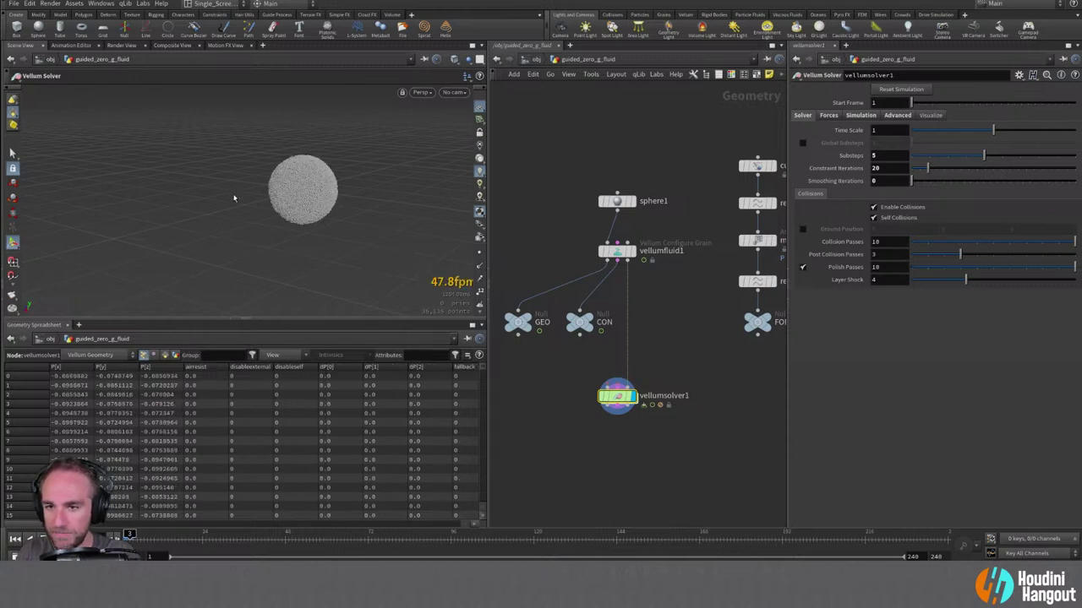
pyautogui.press('Right')
pyautogui.press('Right')
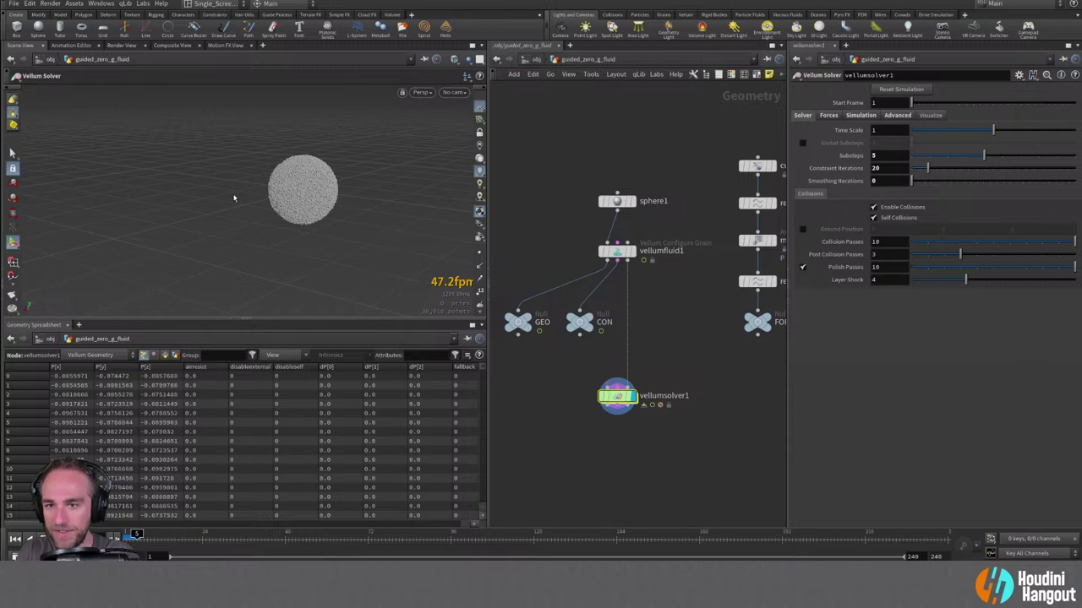
pyautogui.press('Right')
pyautogui.press('Right')
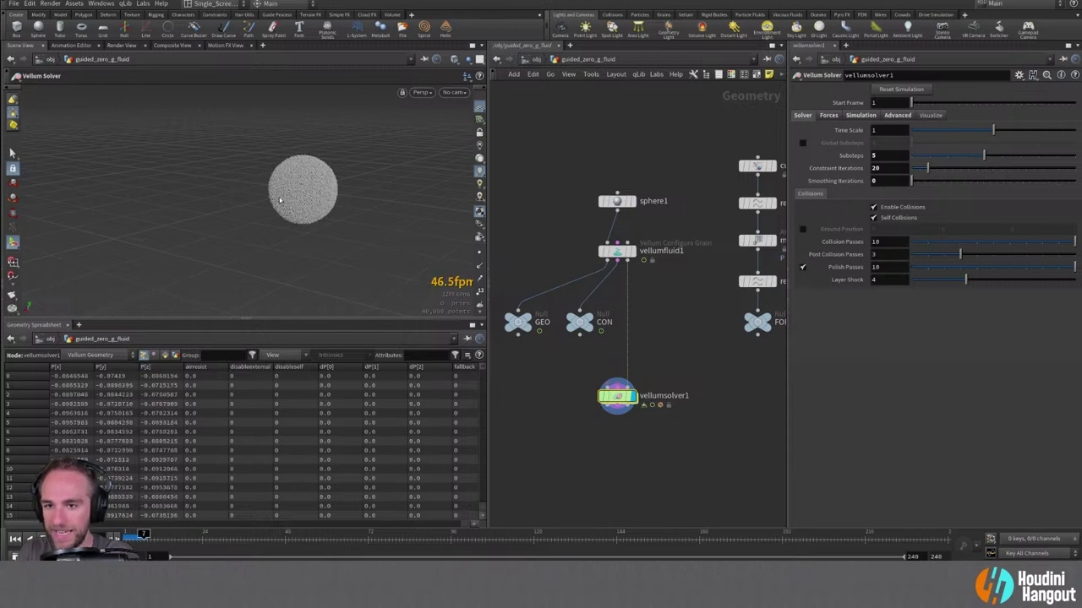
pyautogui.press('Right')
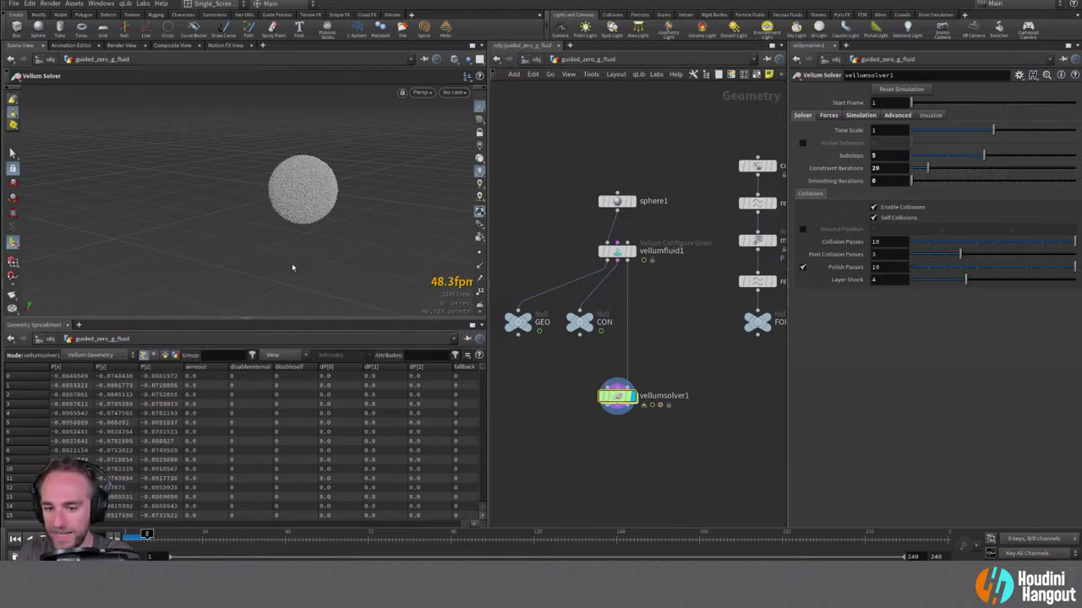
pyautogui.press('Right')
pyautogui.press('Right')
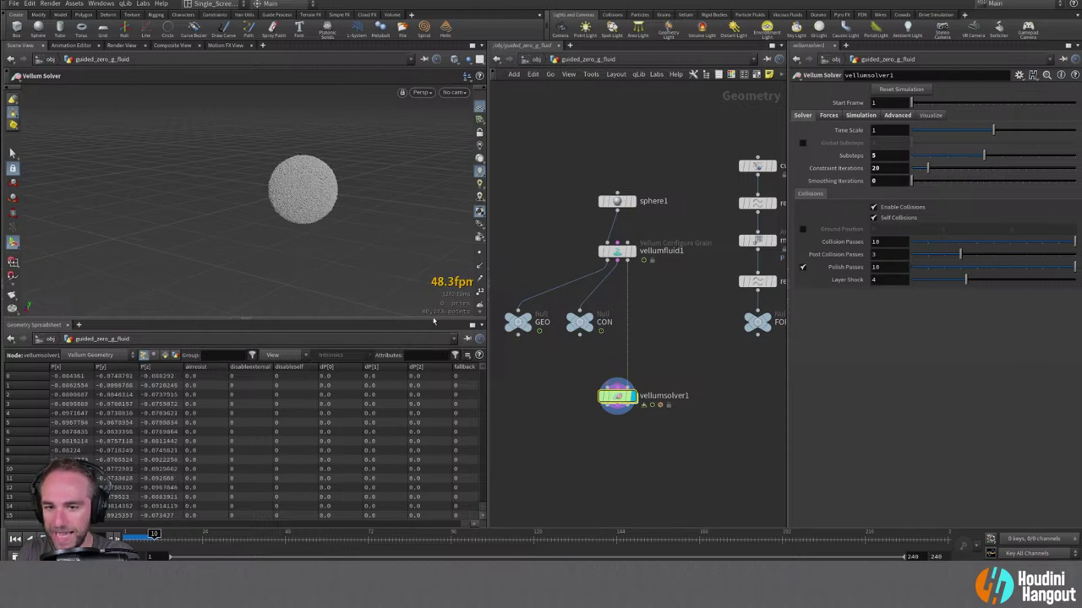
pyautogui.press('Right')
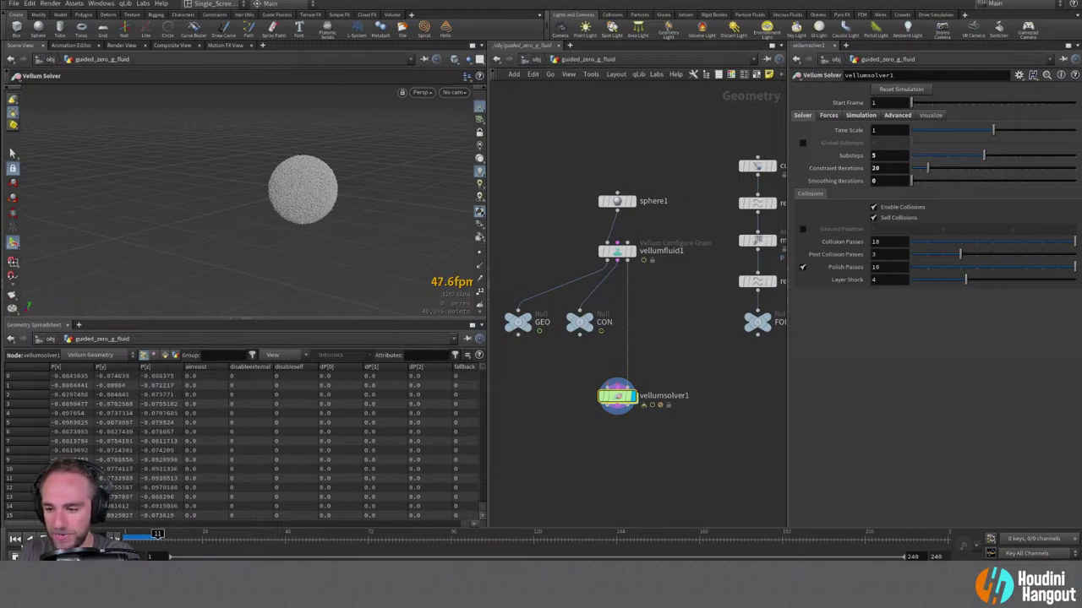
pyautogui.press('Up')
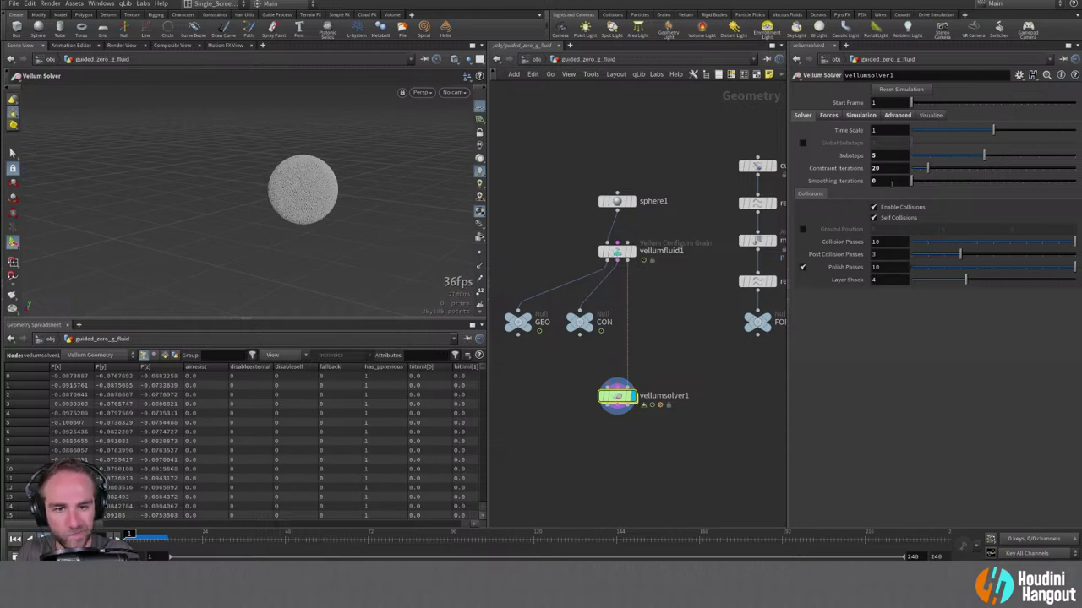
# Set vellumsource1's Activation to $FF<40 and return to the geometry network.
pyautogui.doubleClick(618, 396)
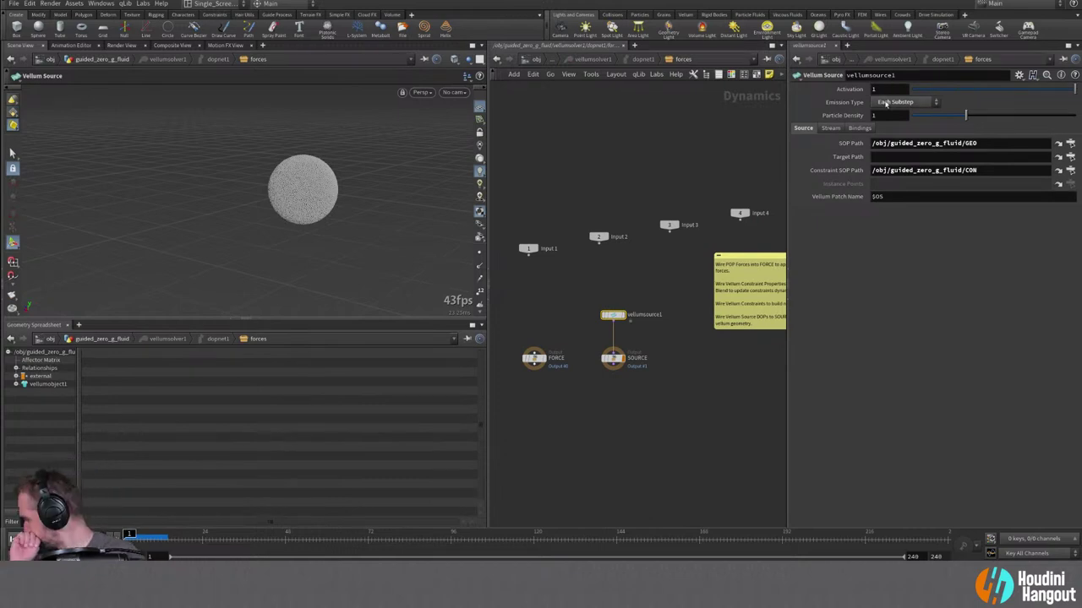
pyautogui.click(878, 90)
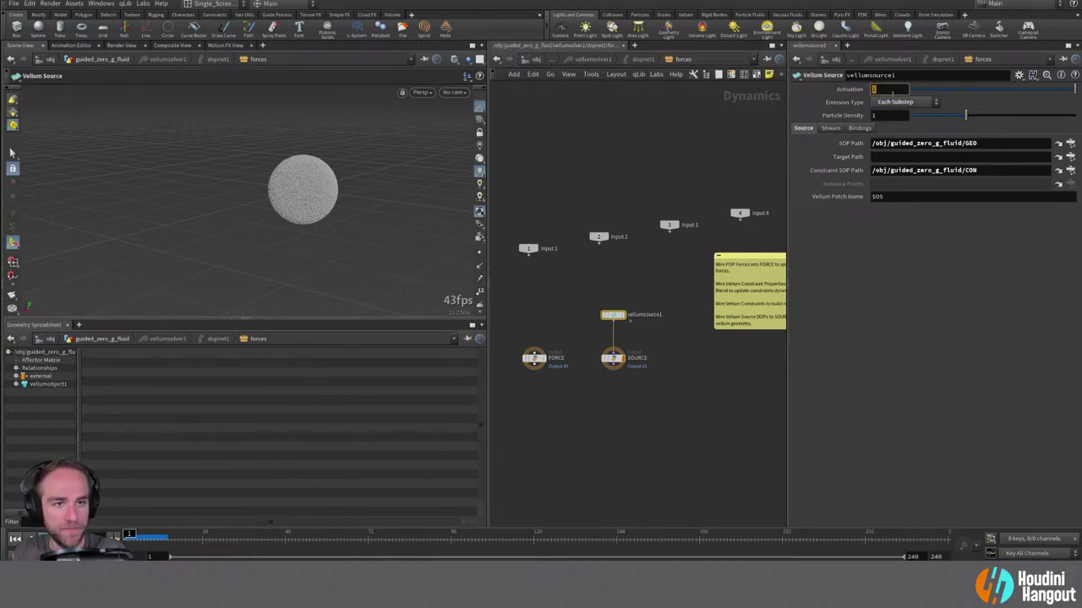
pyautogui.write('$FF')
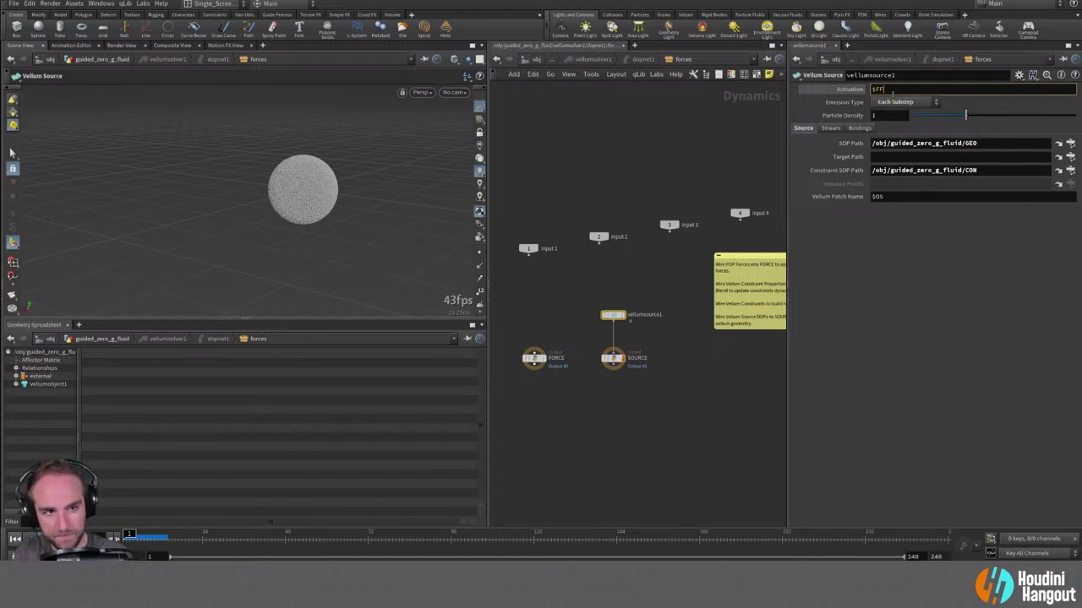
pyautogui.write('<')
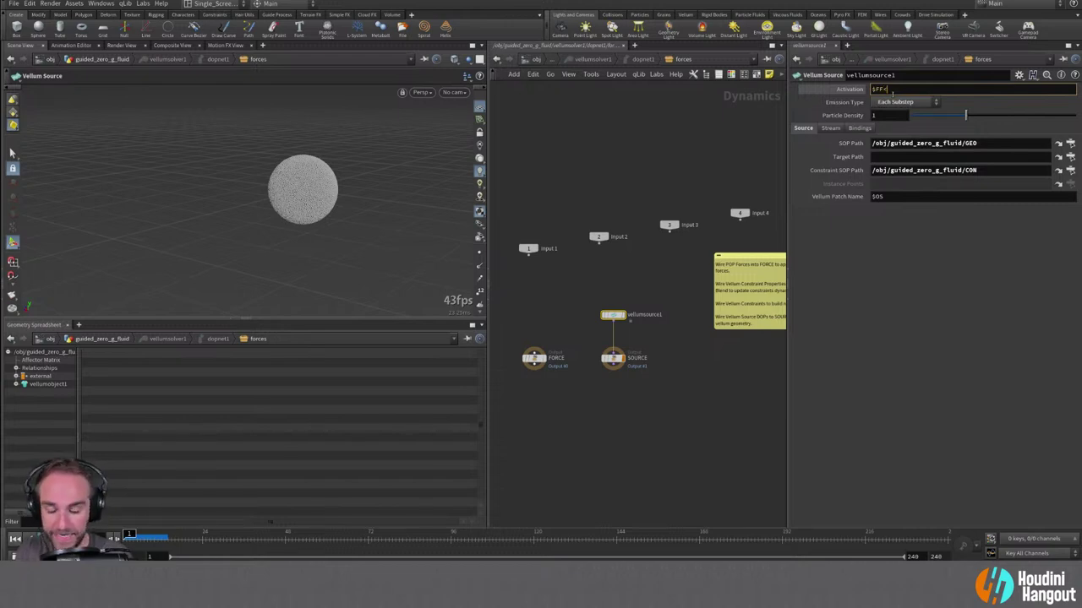
pyautogui.write('40')
pyautogui.press('Return')
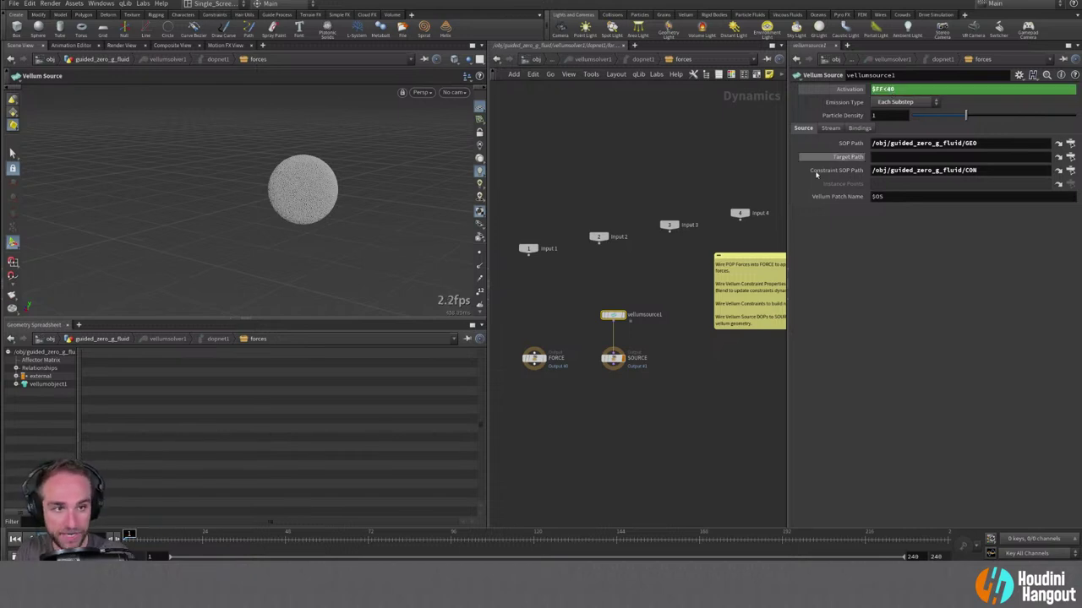
pyautogui.press('u')
pyautogui.press('u')
pyautogui.press('u')
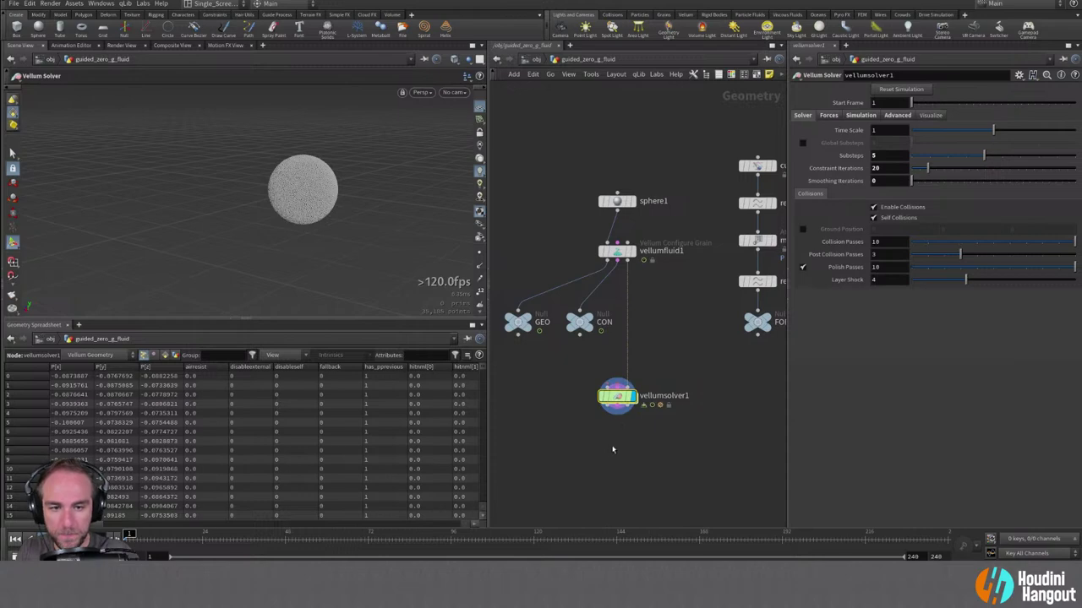
# Add a POP Curve Force node inside the solver's forces network.
pyautogui.press('i')
pyautogui.press('Tab')
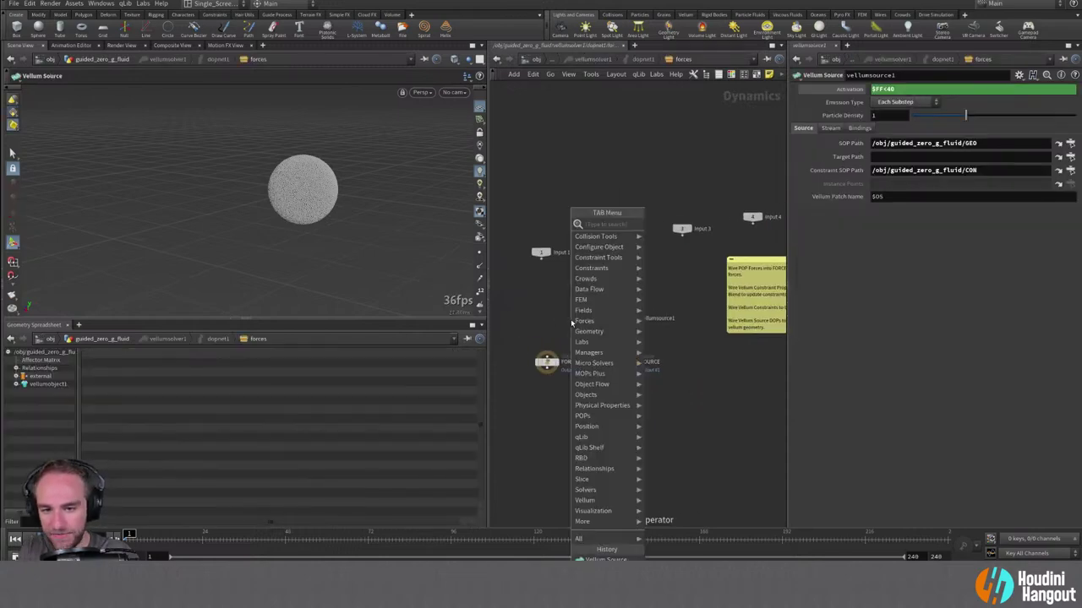
pyautogui.write('pop c')
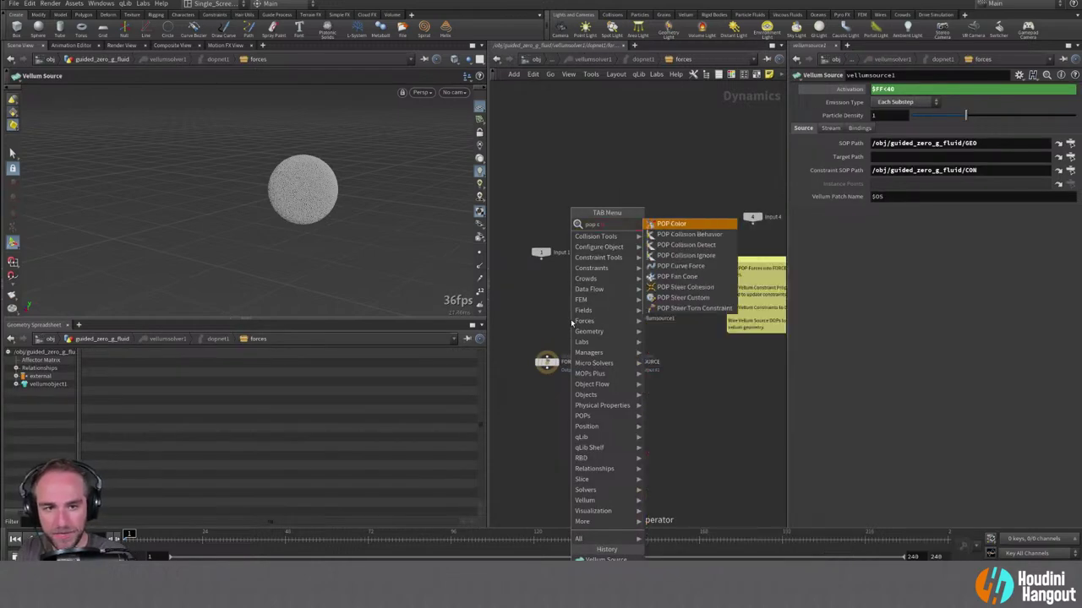
pyautogui.write('u')
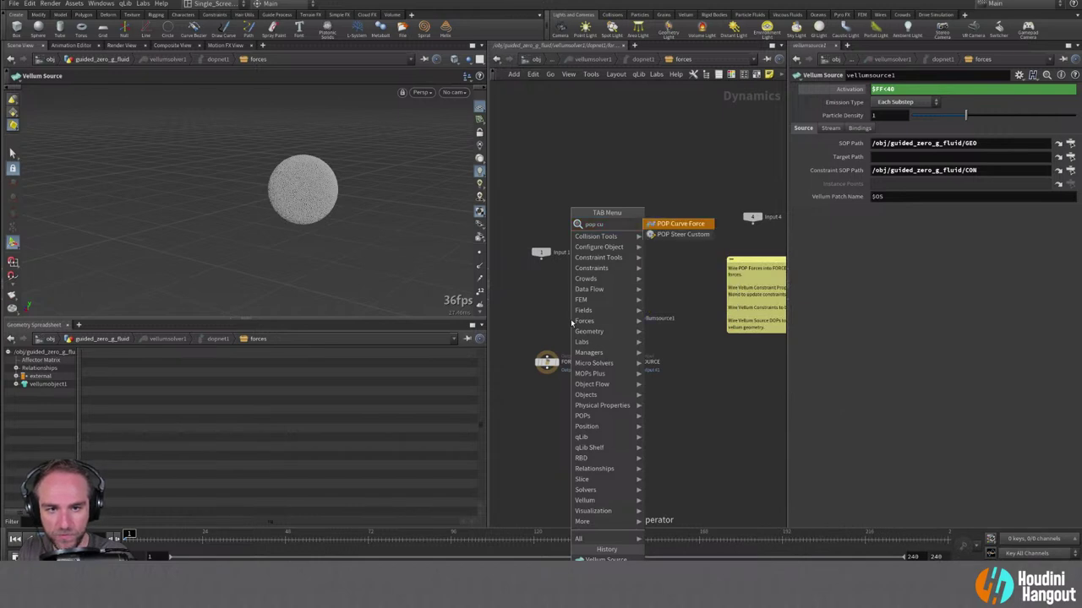
pyautogui.press('Return')
pyautogui.click(545, 297)
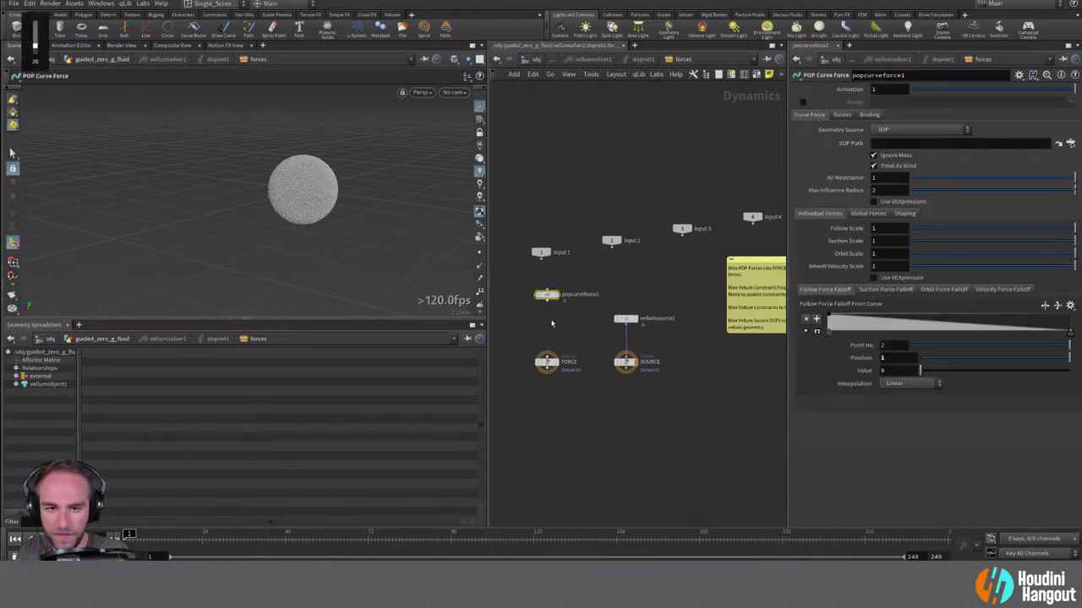
# Point popcurveforce1's SOP path at FORCE_CURVE and wire it into FORCE.
pyautogui.click(1069, 144)
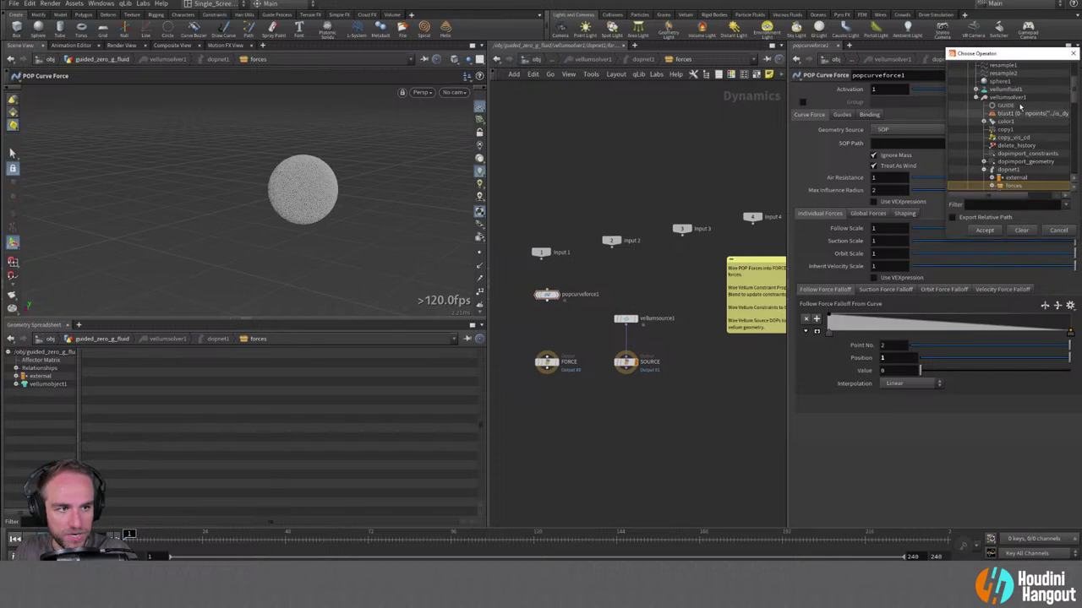
pyautogui.moveTo(1012, 57); pyautogui.dragTo(670, 98)
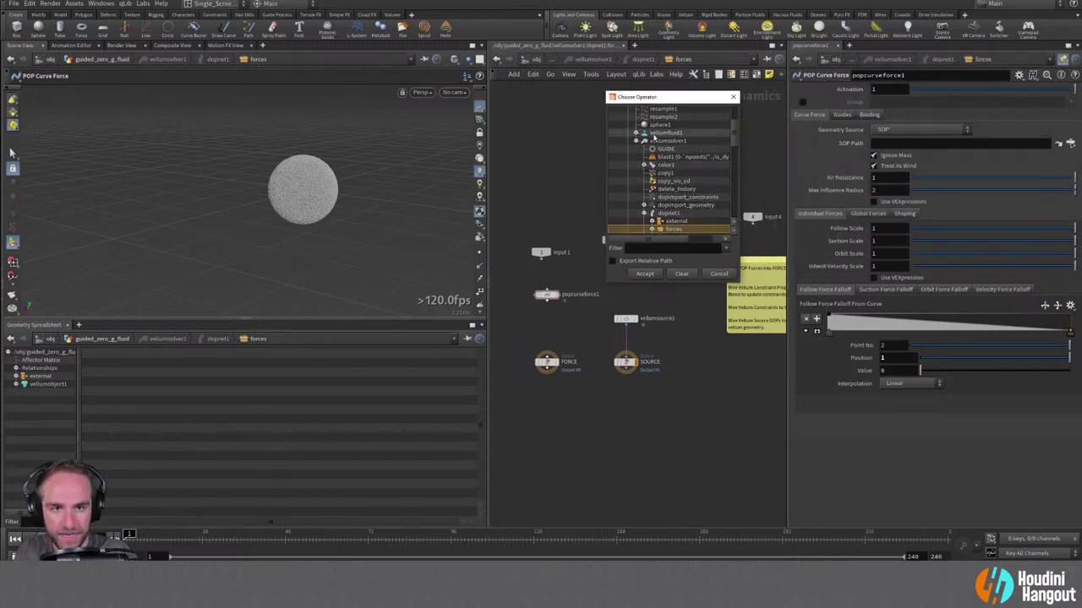
pyautogui.scroll(5, 645, 169)
pyautogui.click(665, 142)
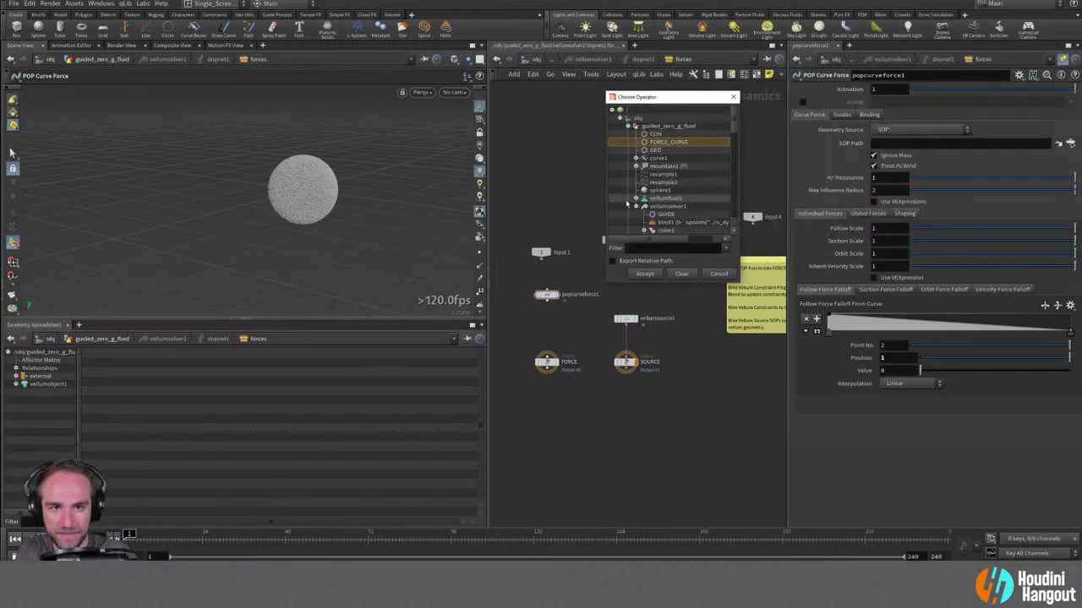
pyautogui.click(644, 274)
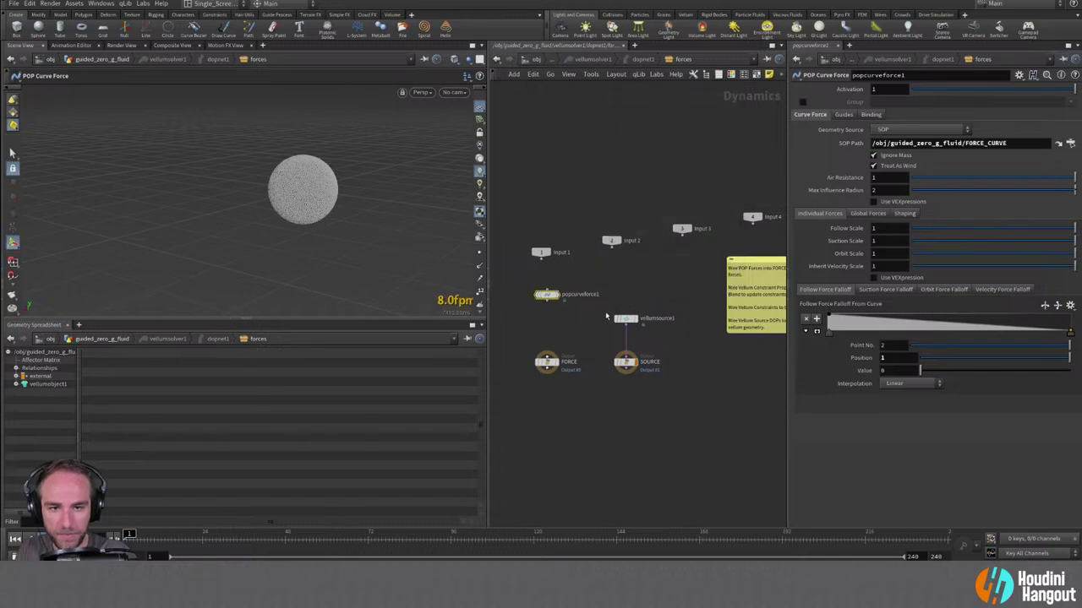
pyautogui.click(546, 302)
pyautogui.click(547, 355)
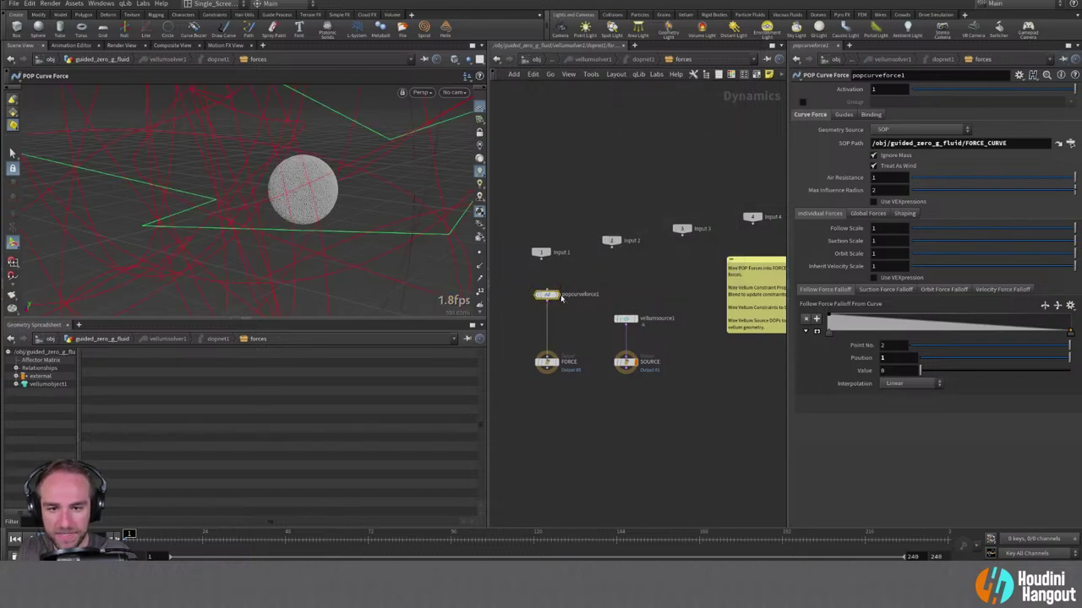
# Lower popcurveforce1's Max Influence Radius from 2 to 0.411 and orbit to inspect the tubes.
pyautogui.press('Escape')
pyautogui.moveTo(296, 197)
pyautogui.mouseDown()
pyautogui.moveTo(101, 222)
pyautogui.moveTo(169, 207)
pyautogui.moveTo(247, 204)
pyautogui.moveTo(162, 212)
pyautogui.moveTo(299, 208)
pyautogui.moveTo(153, 198)
pyautogui.moveTo(296, 181)
pyautogui.mouseUp()
pyautogui.press('Return')
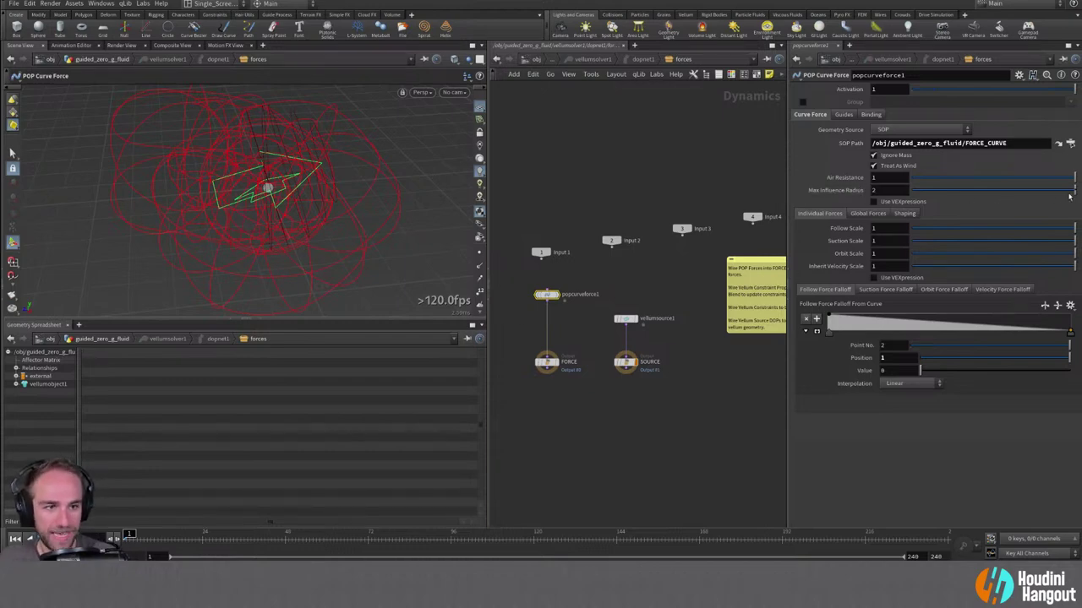
pyautogui.moveTo(1075, 193); pyautogui.dragTo(979, 206)
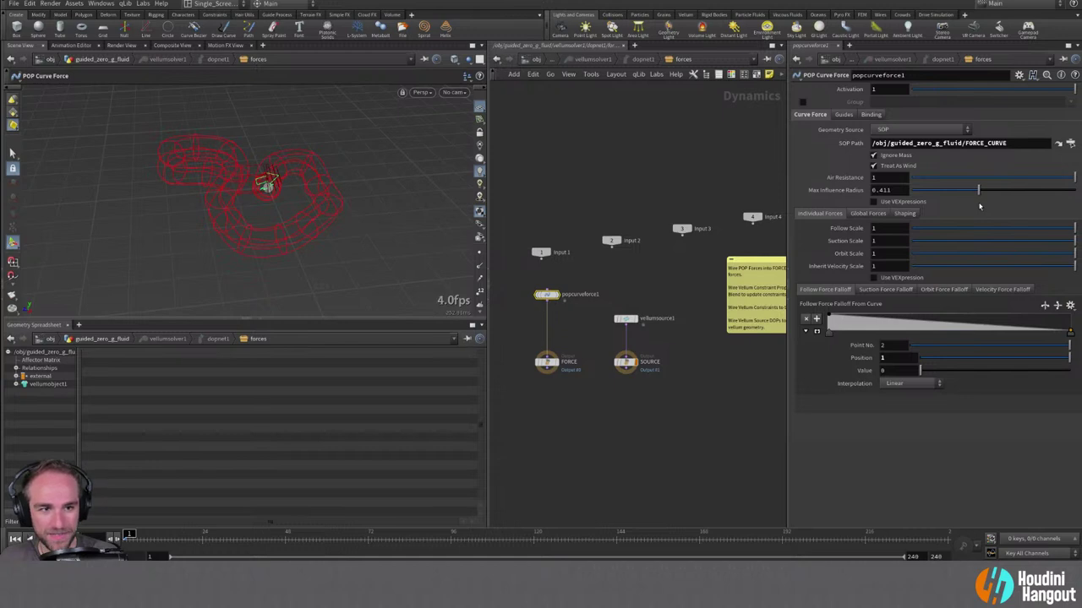
pyautogui.press('Escape')
pyautogui.moveTo(227, 214); pyautogui.dragTo(278, 178)
pyautogui.click(879, 228)
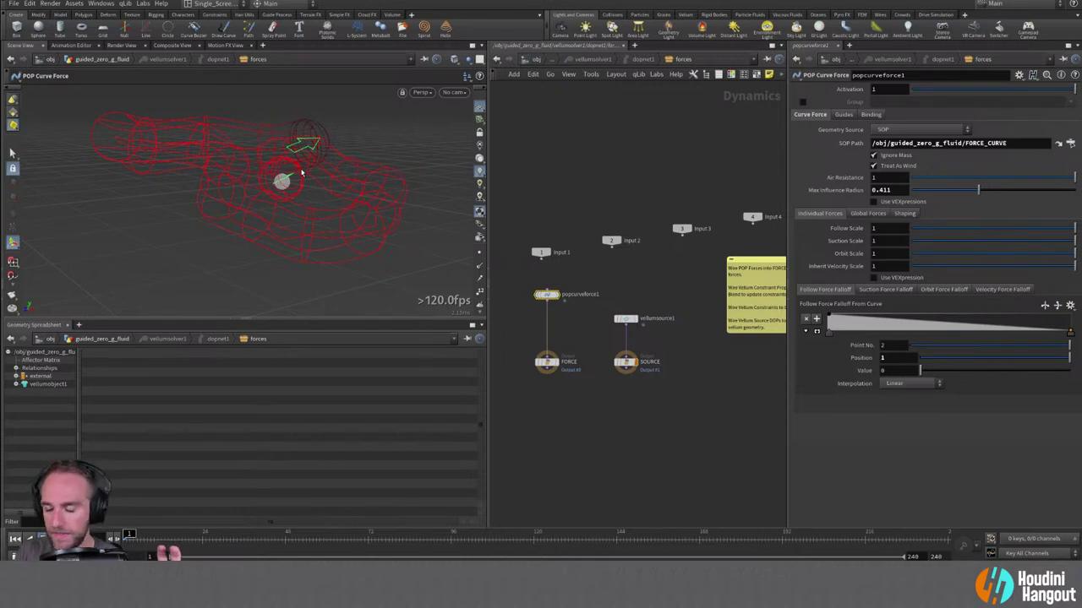
# Enter Follow Scale 4, then try Suction 12 and Orbit 3 and revert them.
pyautogui.click(886, 226)
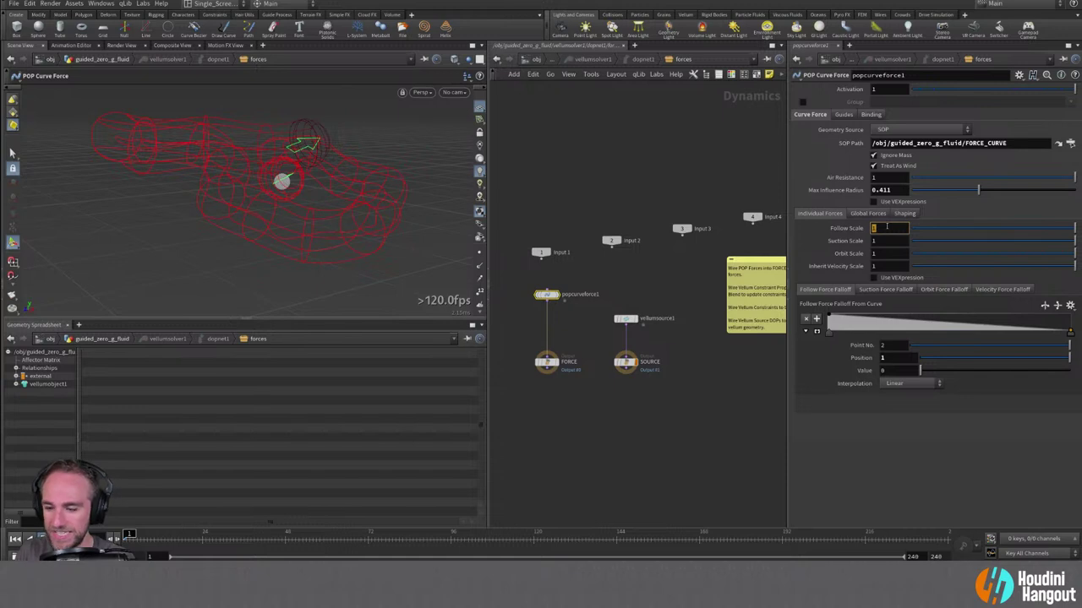
pyautogui.write('4')
pyautogui.press('Tab')
pyautogui.write('12')
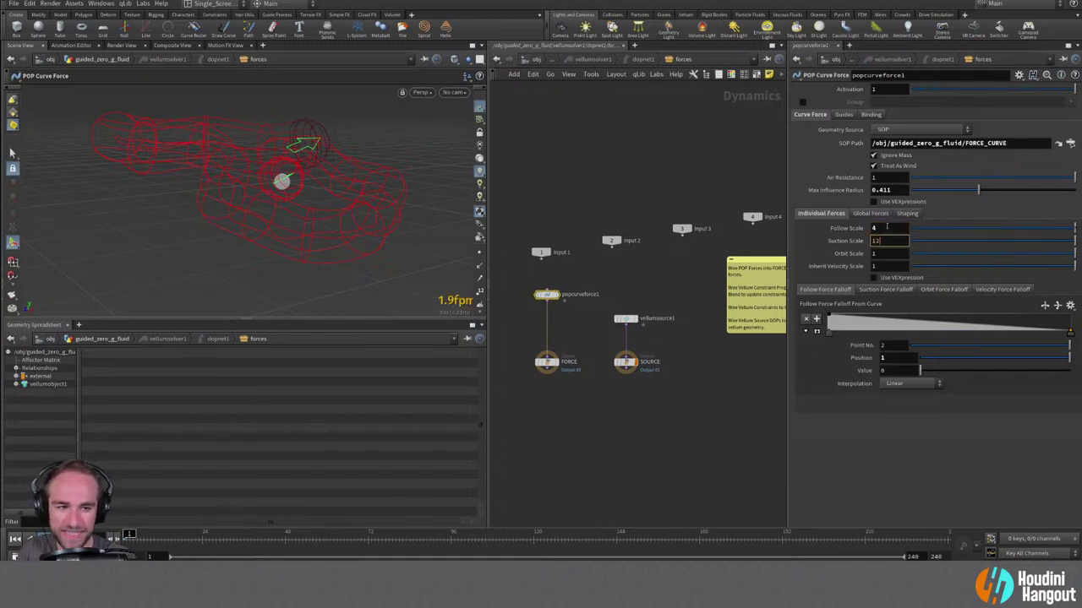
pyautogui.press('Tab')
pyautogui.write('3')
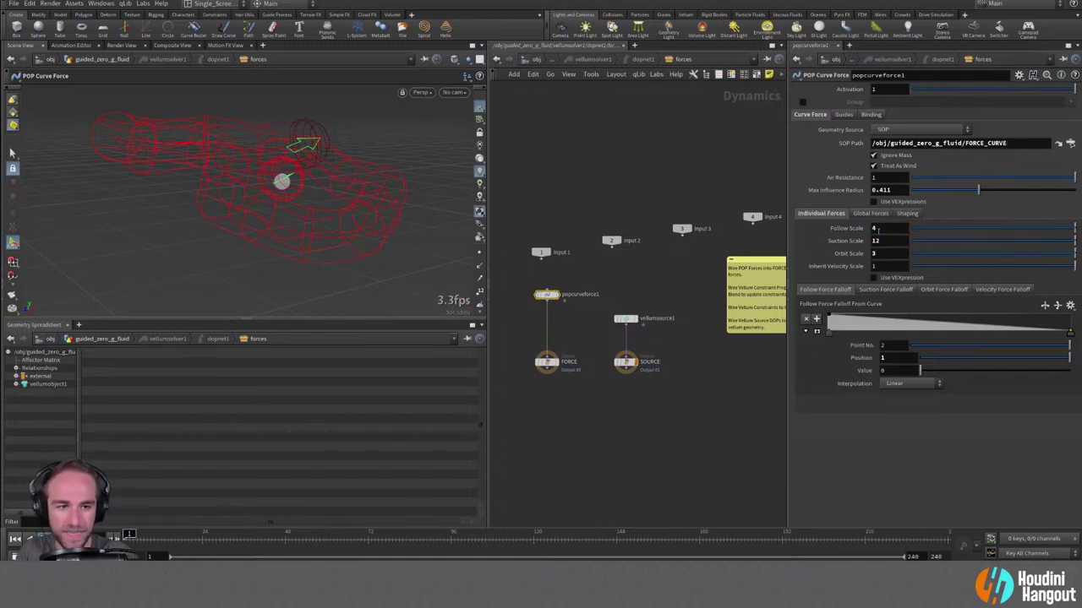
pyautogui.click(879, 228)
pyautogui.click(886, 241)
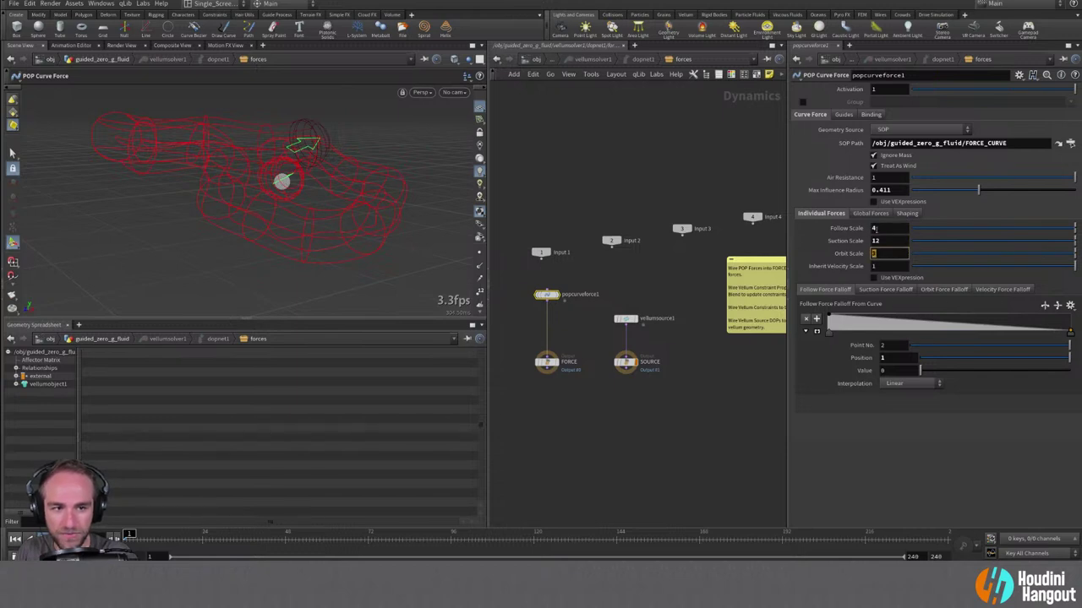
pyautogui.press('BackSpace')
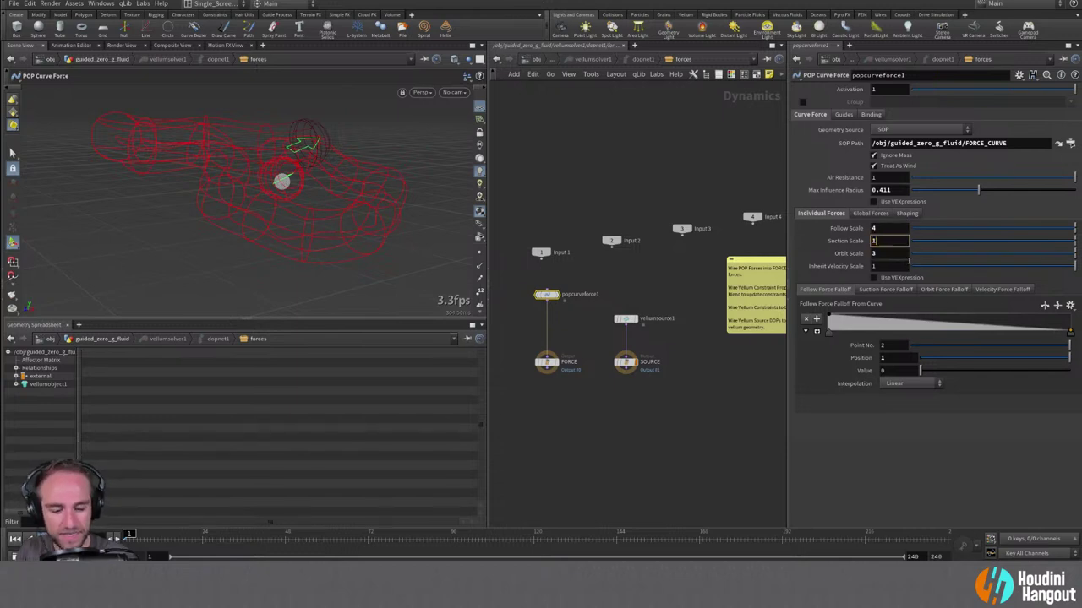
pyautogui.press('Return')
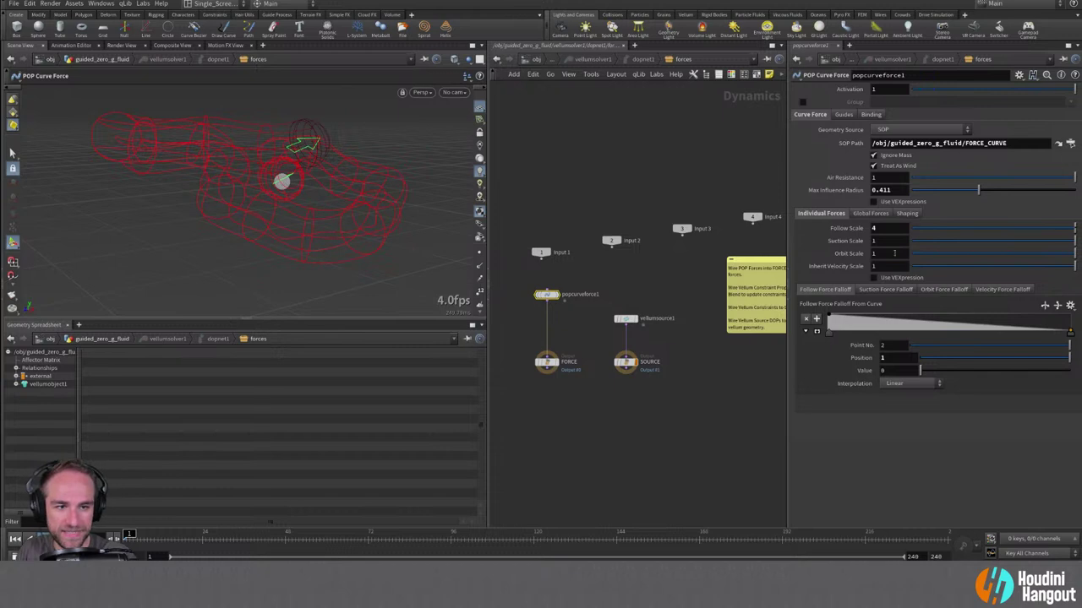
# Set Suction Scale and Orbit Scale to 0, keeping Follow Scale at 4.
pyautogui.click(883, 240)
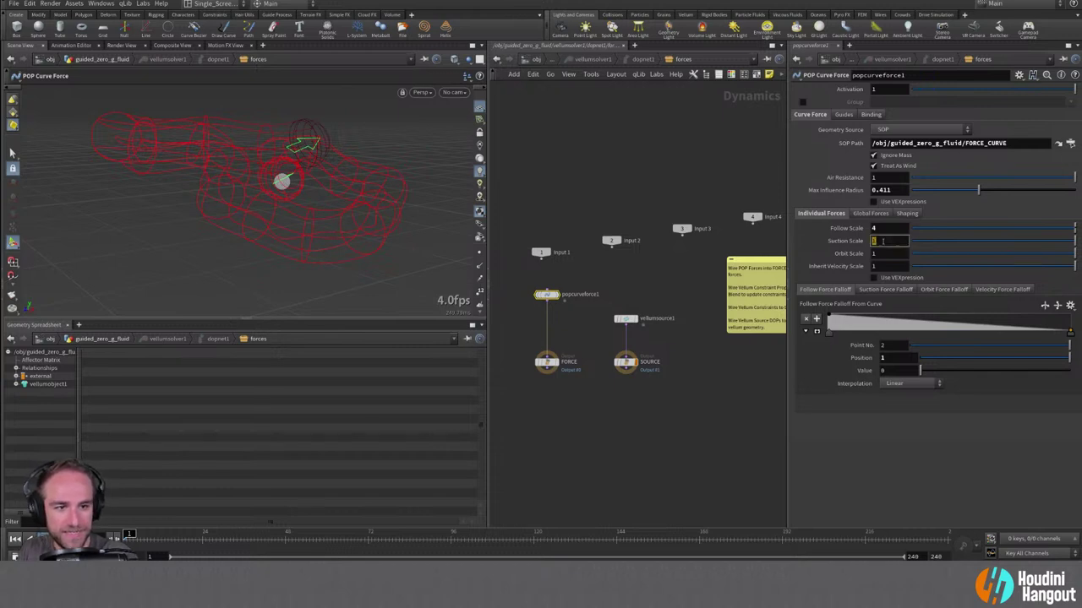
pyautogui.write('0')
pyautogui.press('Tab')
pyautogui.write('0')
pyautogui.press('Return')
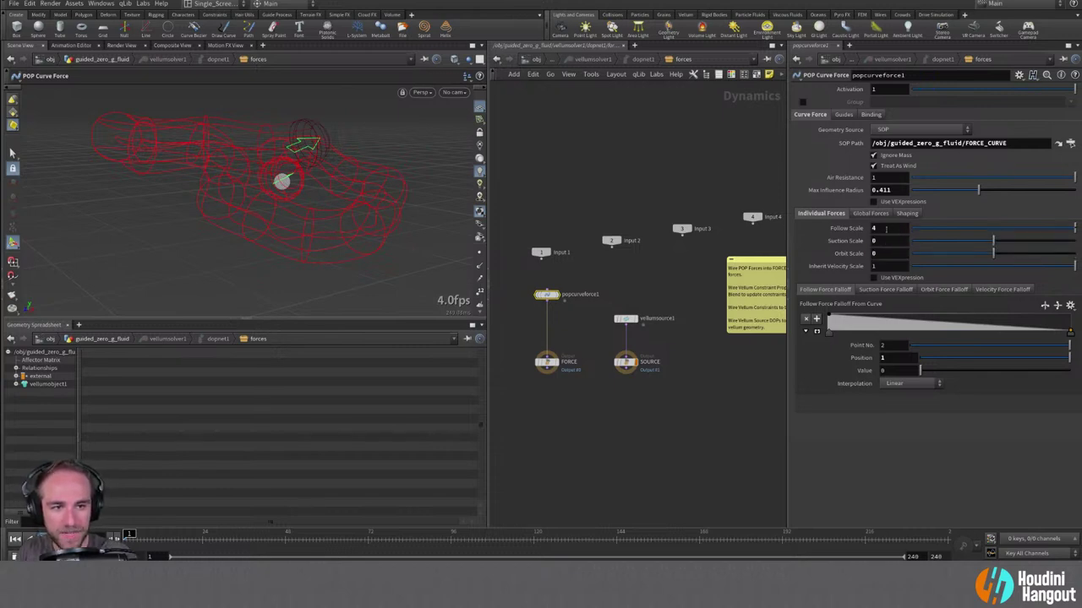
pyautogui.click(886, 228)
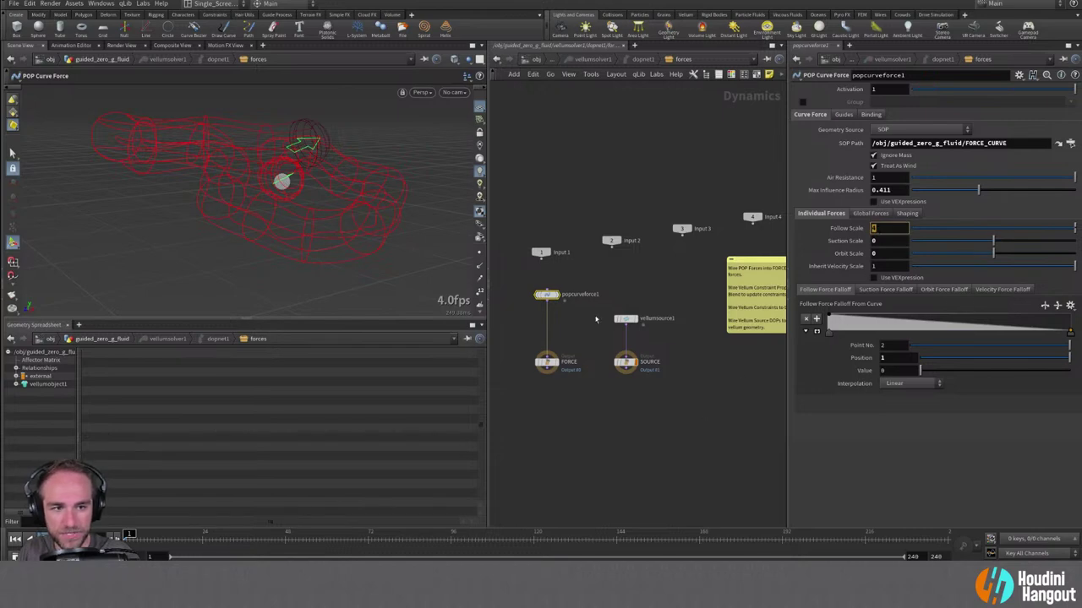
pyautogui.press('Return')
# Step the simulation forward several frames, orbiting and zooming to inspect the fluid stream.
pyautogui.keyDown('alt'); pyautogui.moveTo(253, 182); pyautogui.dragTo(279, 169); pyautogui.keyUp('alt')
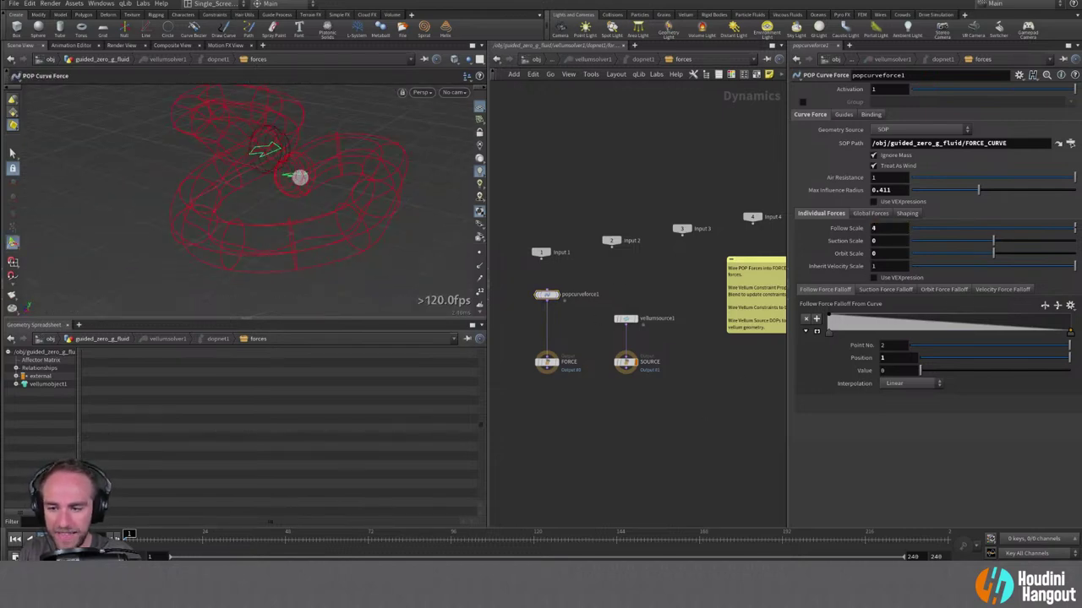
pyautogui.press('Up')
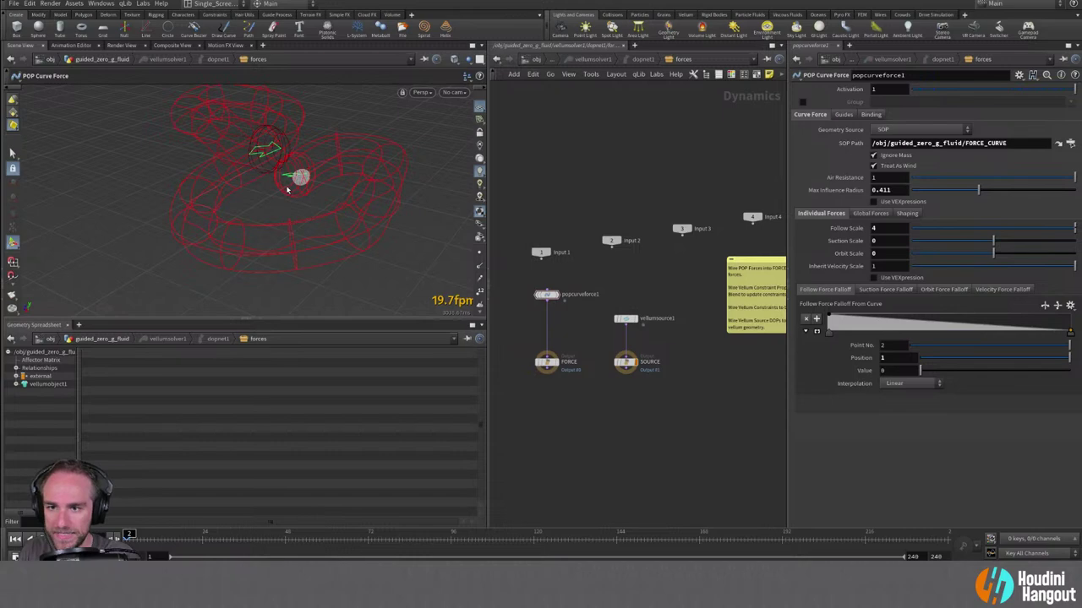
pyautogui.press('Up')
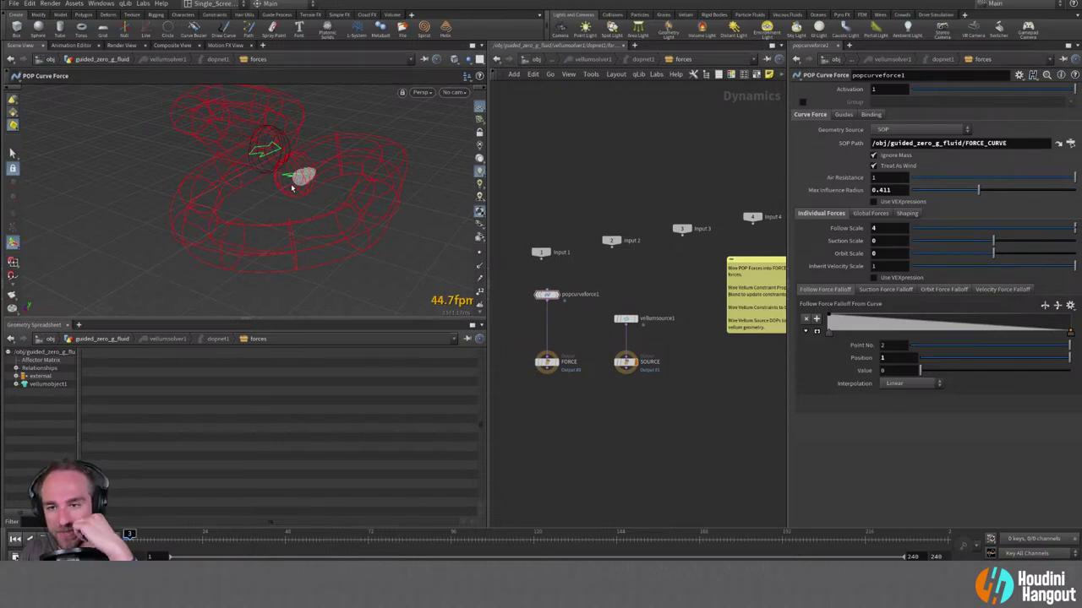
pyautogui.press('Up')
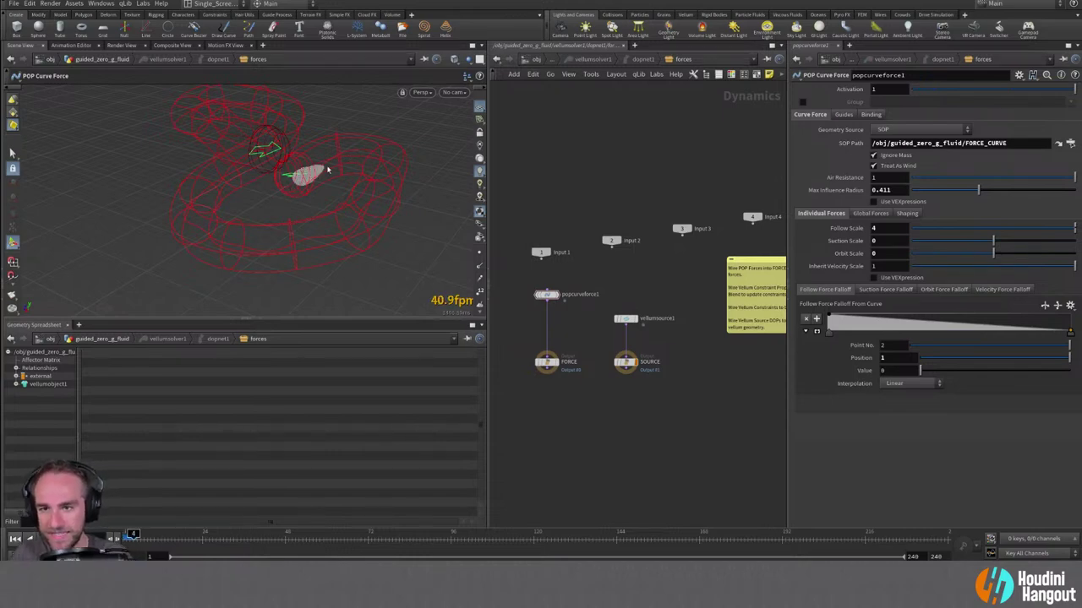
pyautogui.press('Up')
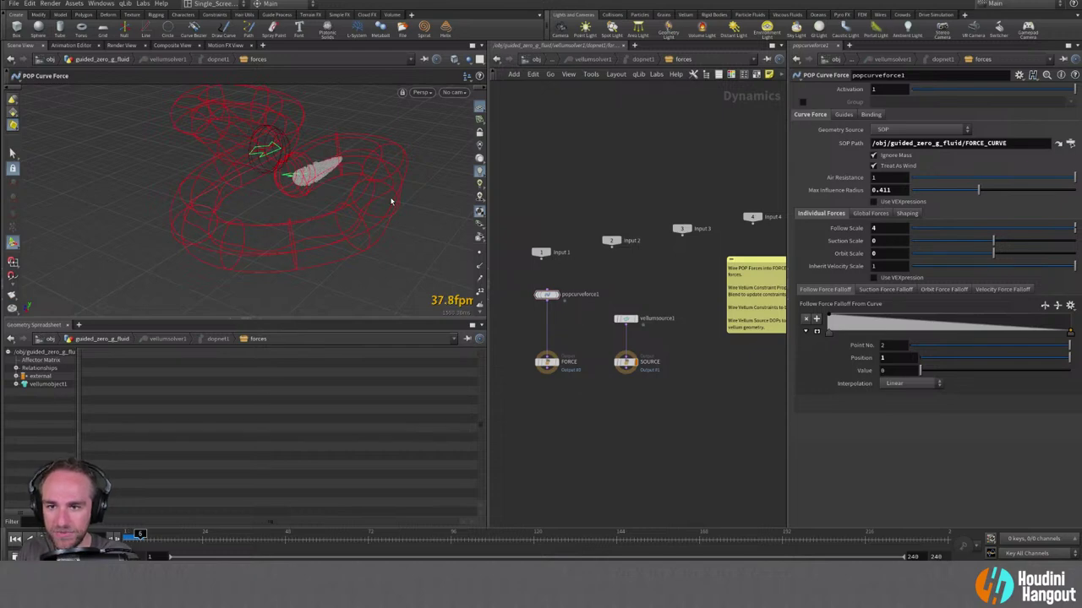
pyautogui.press('Up')
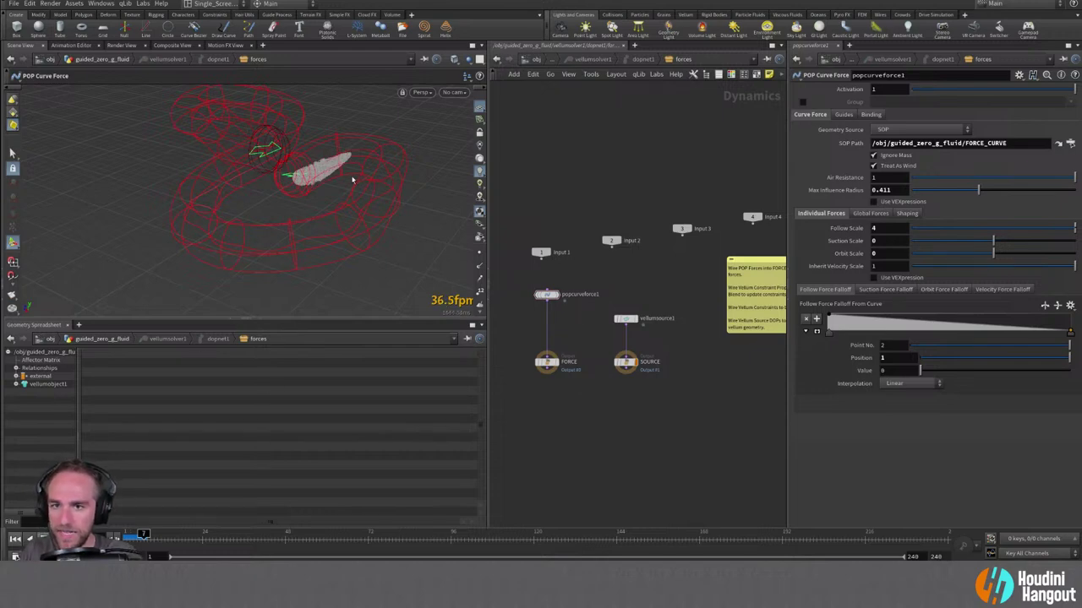
pyautogui.press('Up')
pyautogui.moveTo(354, 179); pyautogui.dragTo(417, 149, button='right')
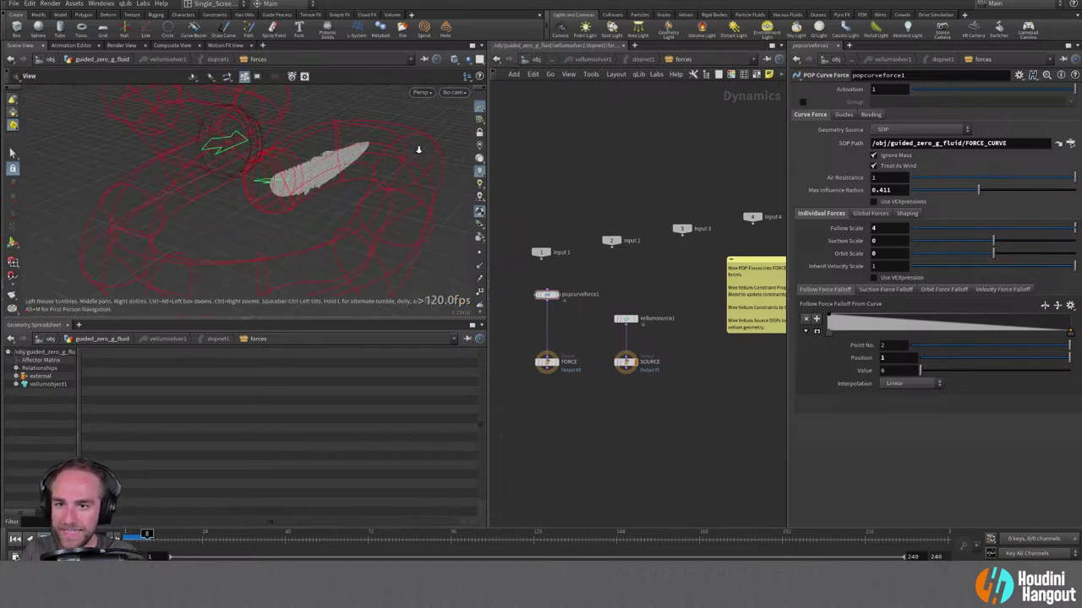
pyautogui.moveTo(417, 149); pyautogui.dragTo(363, 234)
pyautogui.press('Escape')
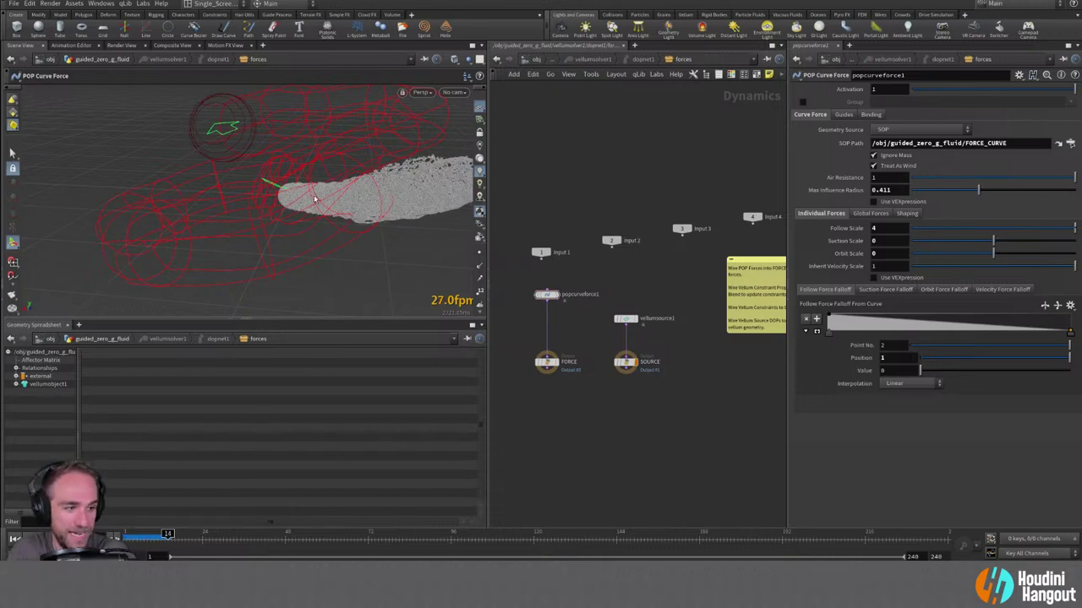
pyautogui.press('Escape')
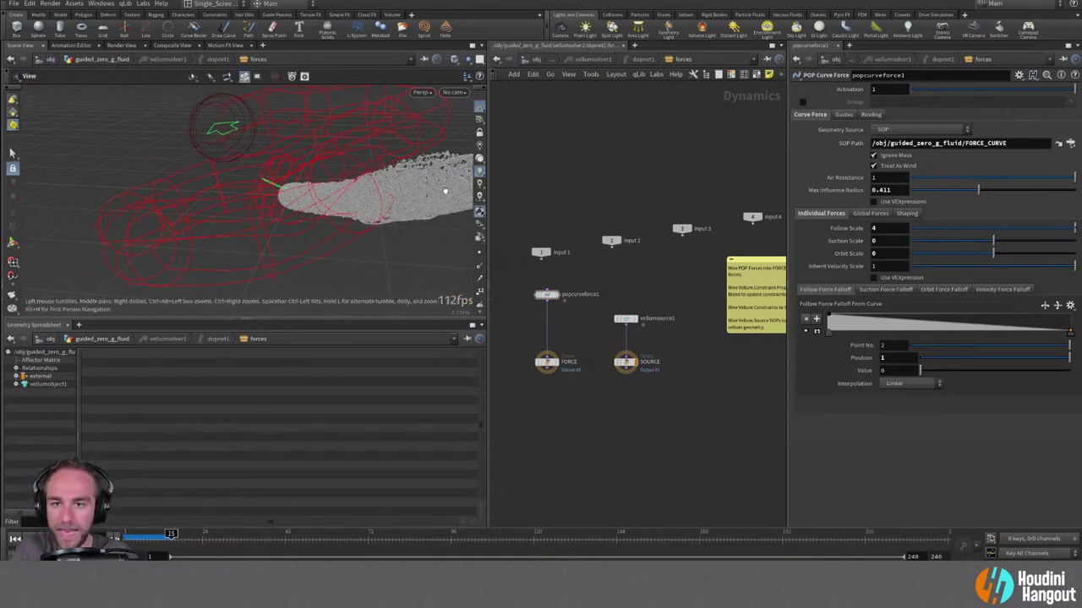
pyautogui.moveTo(389, 201); pyautogui.dragTo(253, 198)
pyautogui.press('Escape')
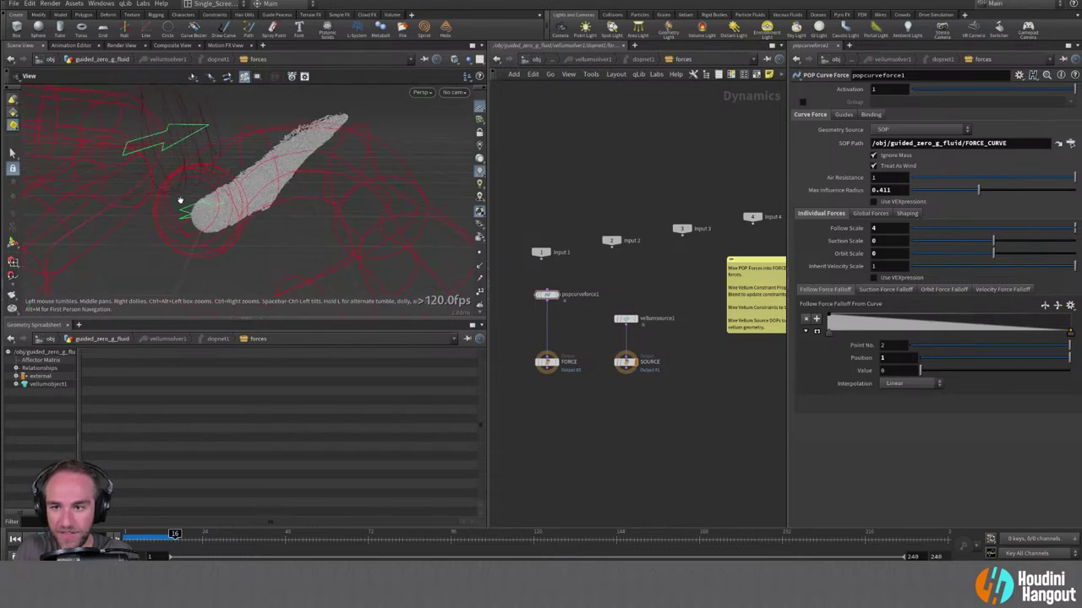
# Set Suction Scale to 5, then rewind and replay to watch the stream bend.
pyautogui.click(884, 241)
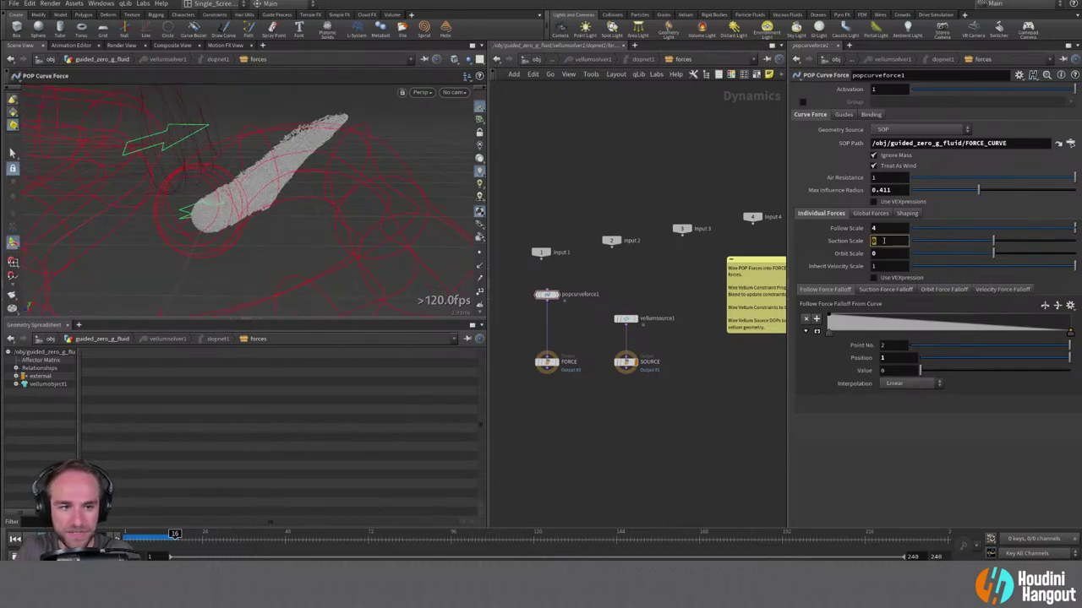
pyautogui.write('5')
pyautogui.press('Return')
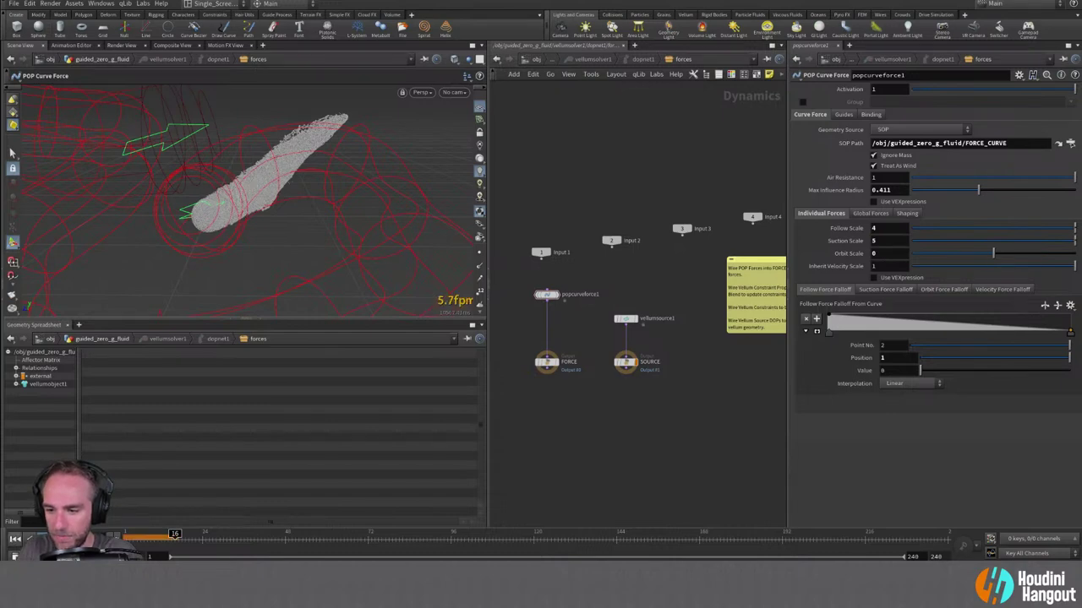
pyautogui.hotkey('ctrl', 'Up')
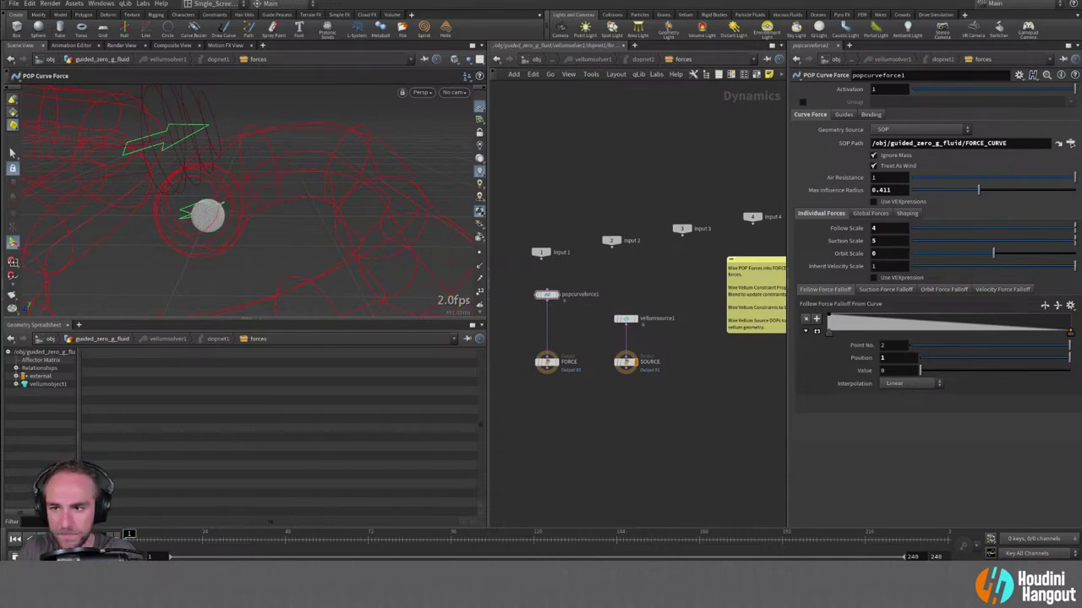
pyautogui.press('Up')
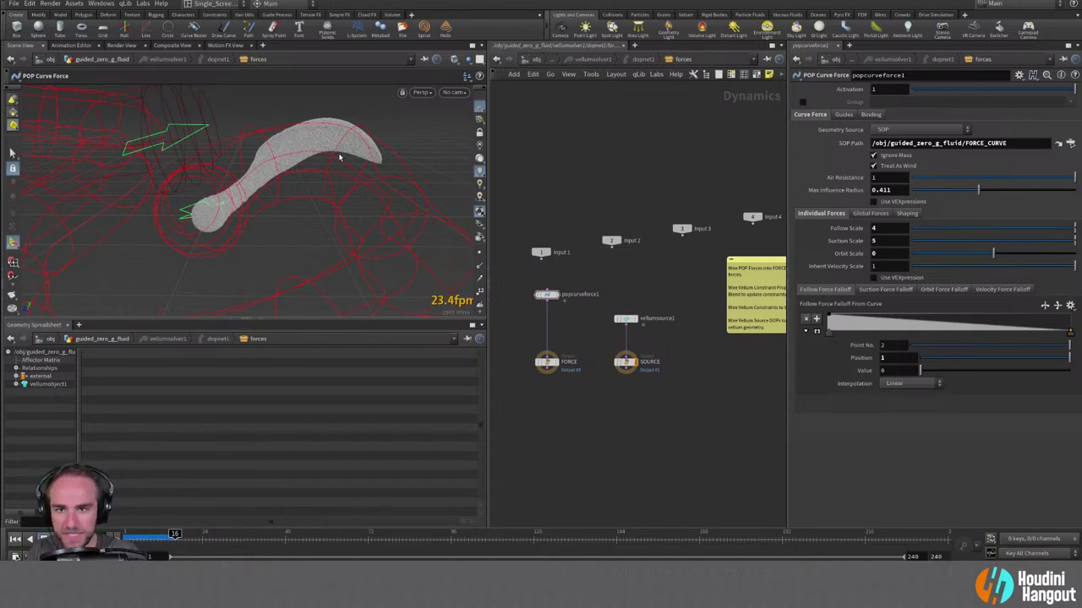
pyautogui.moveTo(338, 157); pyautogui.dragTo(292, 190)
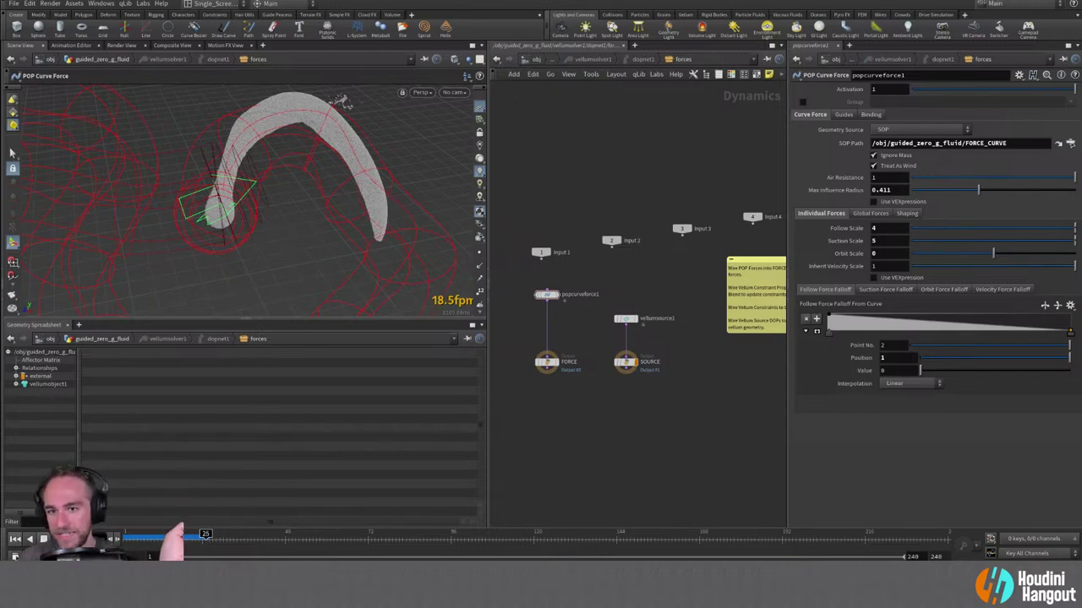
# Change popcurveforce1's Suction Scale to 8.
pyautogui.click(880, 241)
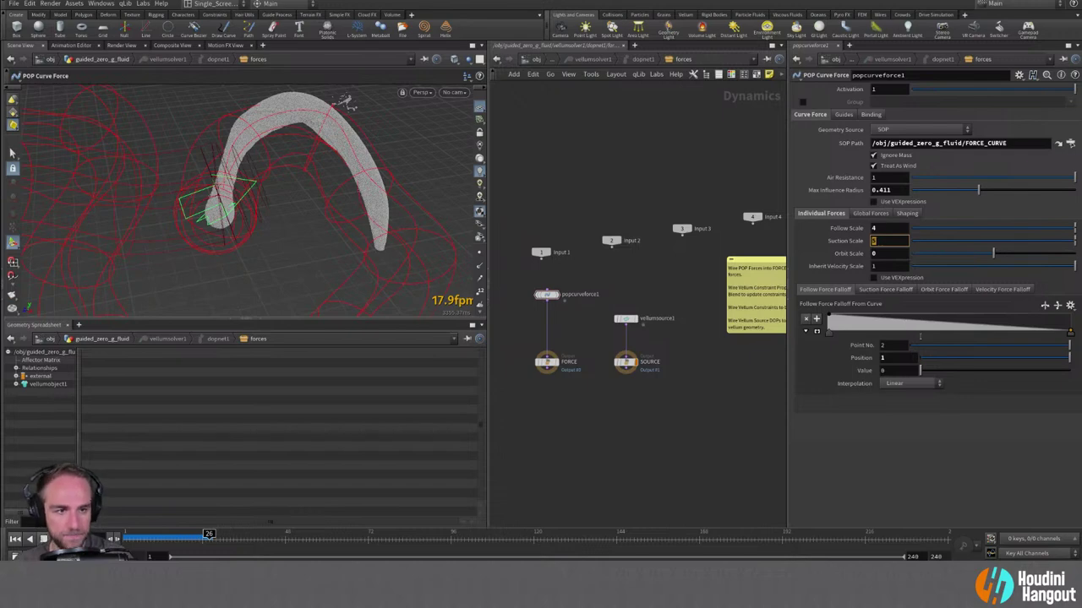
pyautogui.write('7.56')
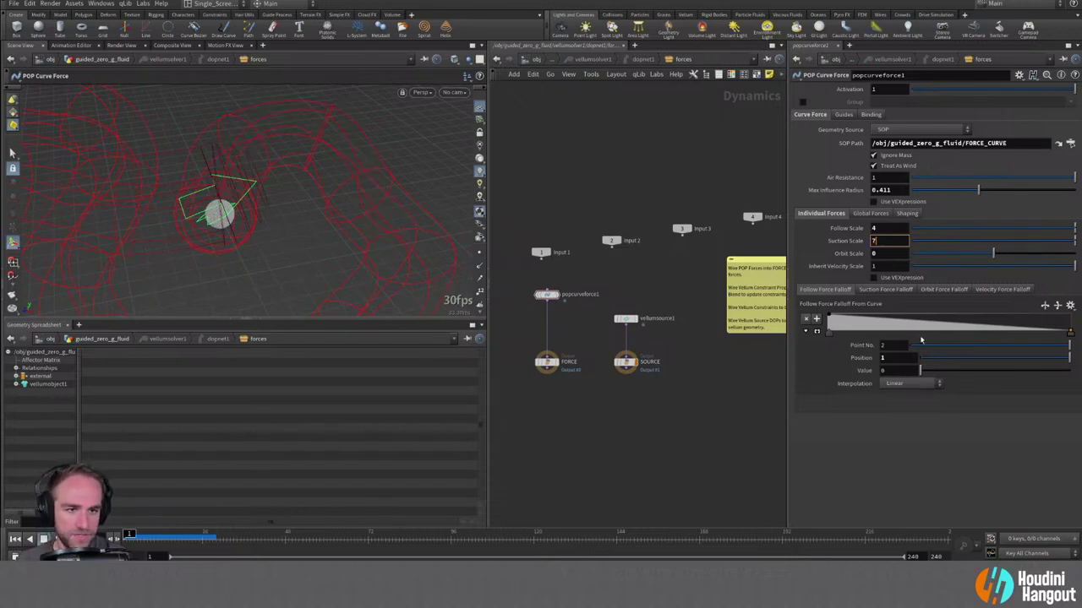
pyautogui.press('BackSpace')
pyautogui.press('BackSpace')
pyautogui.press('BackSpace')
pyautogui.press('BackSpace')
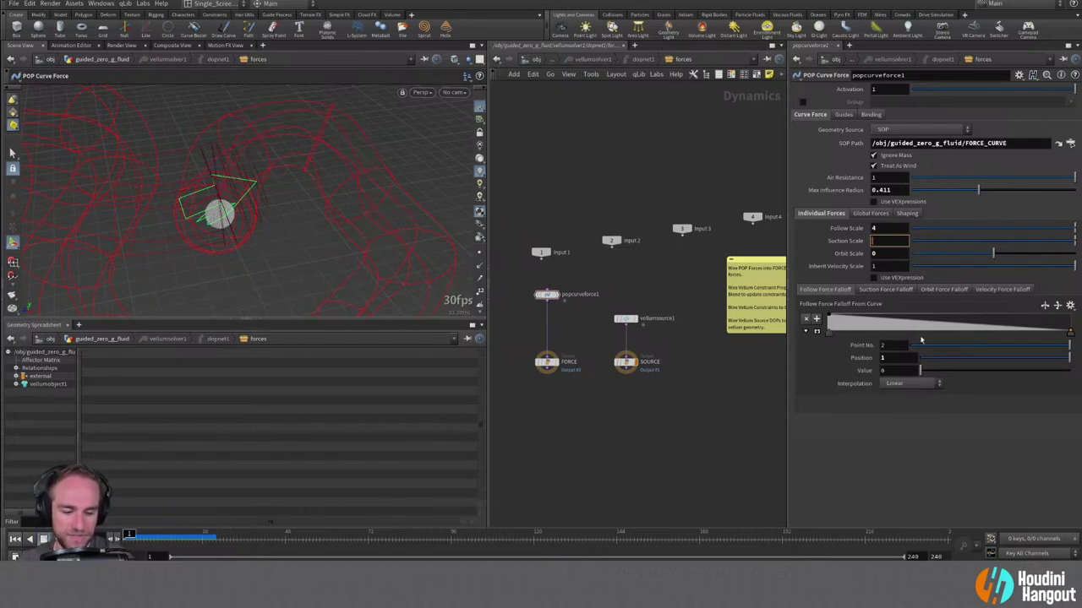
pyautogui.write('8')
pyautogui.press('Return')
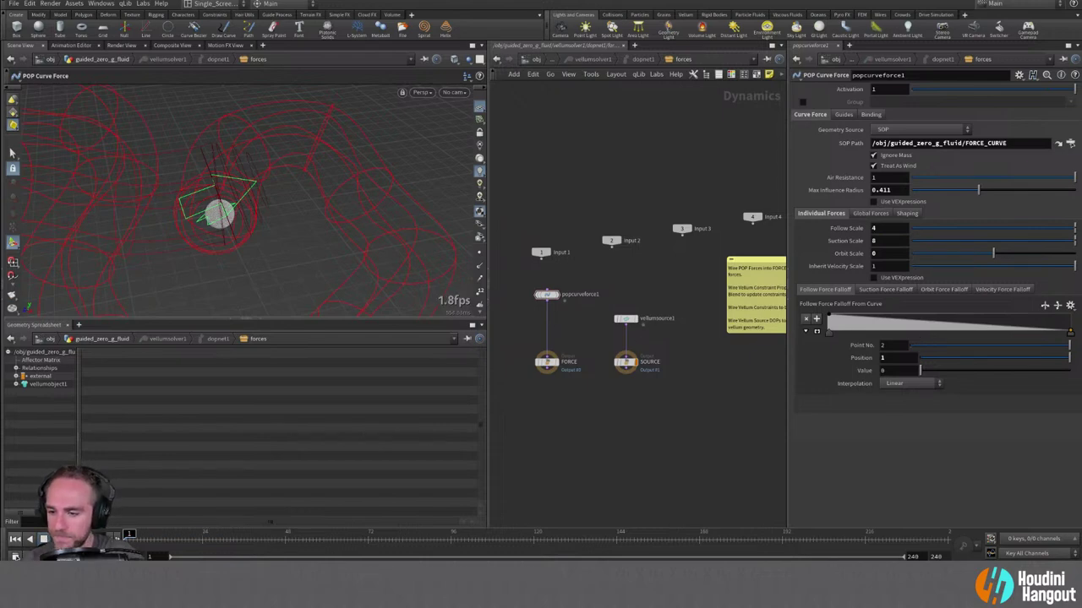
# Play the simulation and orbit the view to watch the fluid stream along the curve.
pyautogui.press('Up')
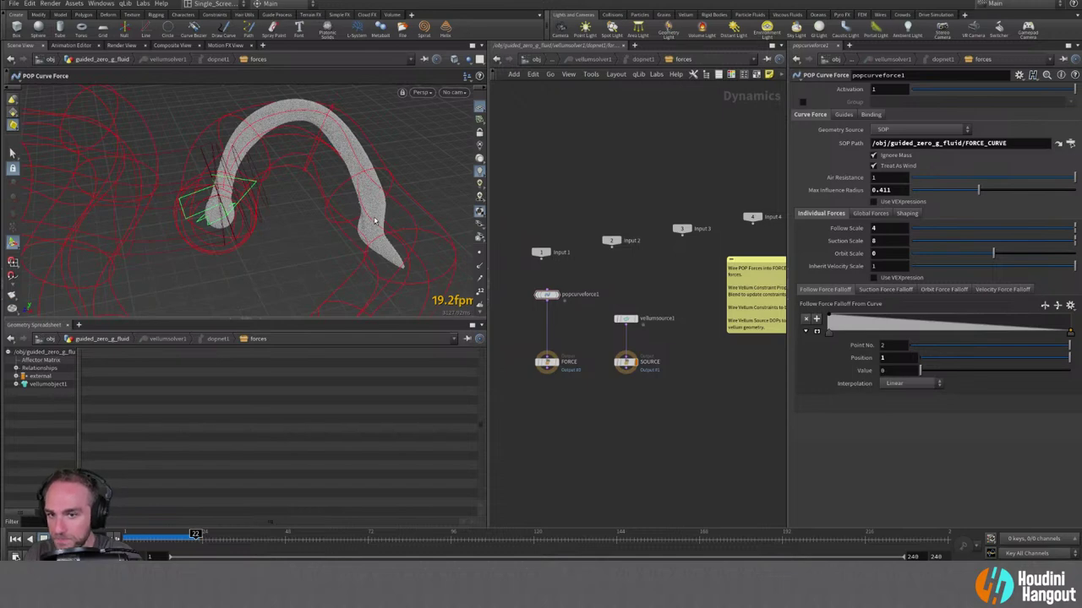
pyautogui.press('Escape')
pyautogui.moveTo(371, 215); pyautogui.dragTo(258, 242)
# Set popcurveforce1's Orbit Scale to 3.
pyautogui.press('Escape')
pyautogui.click(883, 254)
pyautogui.write('3')
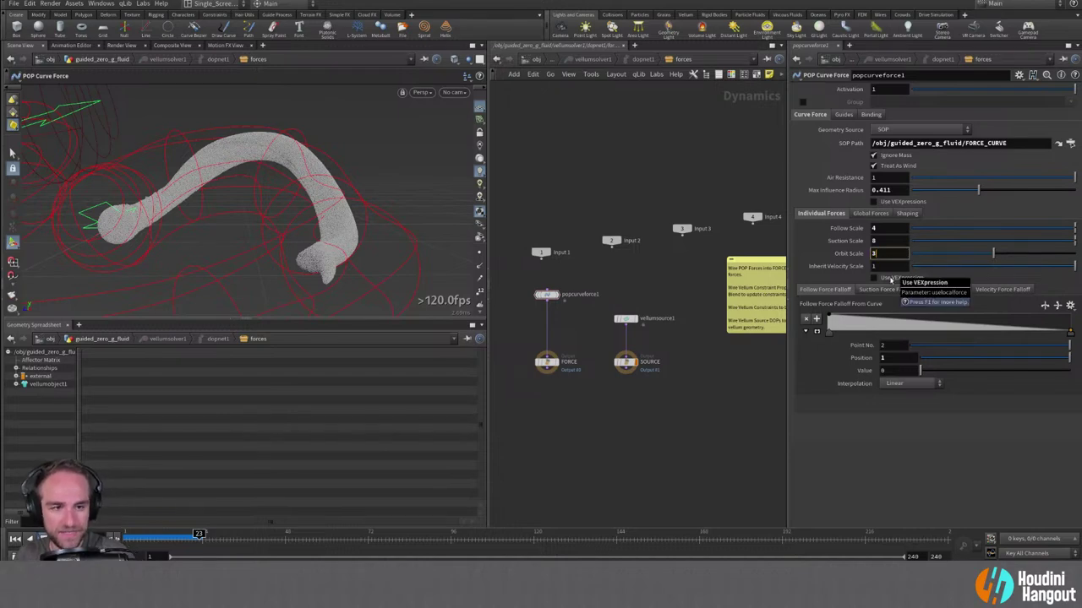
pyautogui.press('Return')
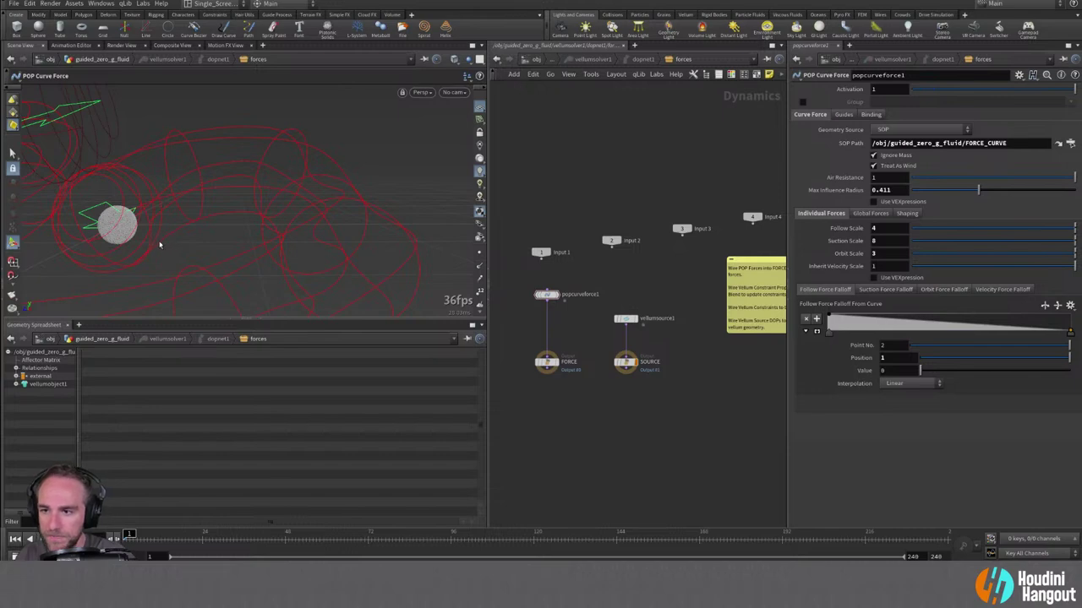
# Play the simulation, orbit around the swirling fluid, then rewind to frame 1.
pyautogui.press('Up')
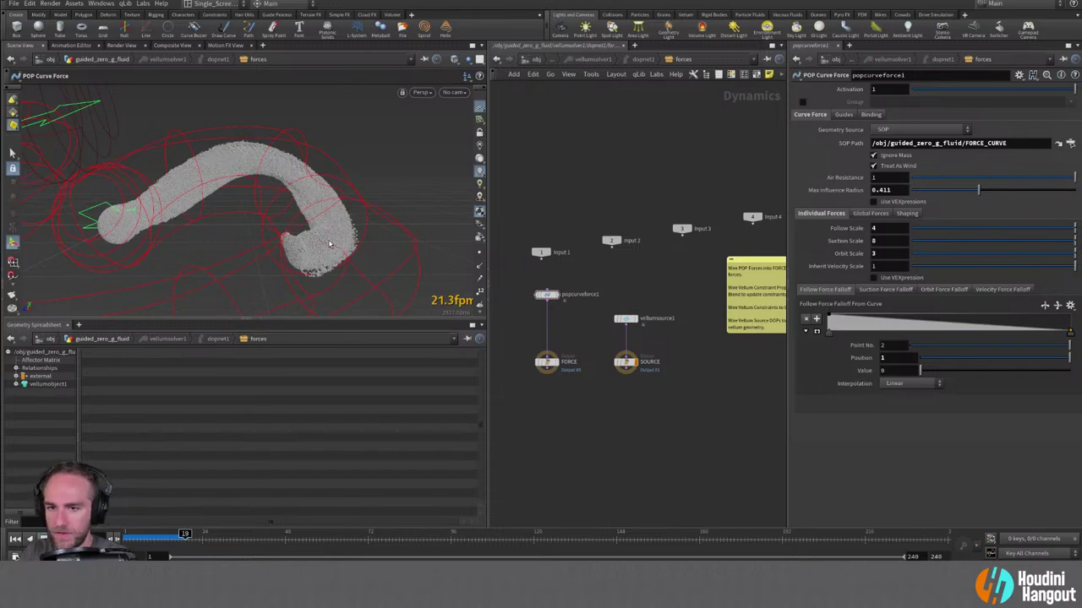
pyautogui.moveTo(329, 244); pyautogui.dragTo(296, 253)
pyautogui.click(14, 541)
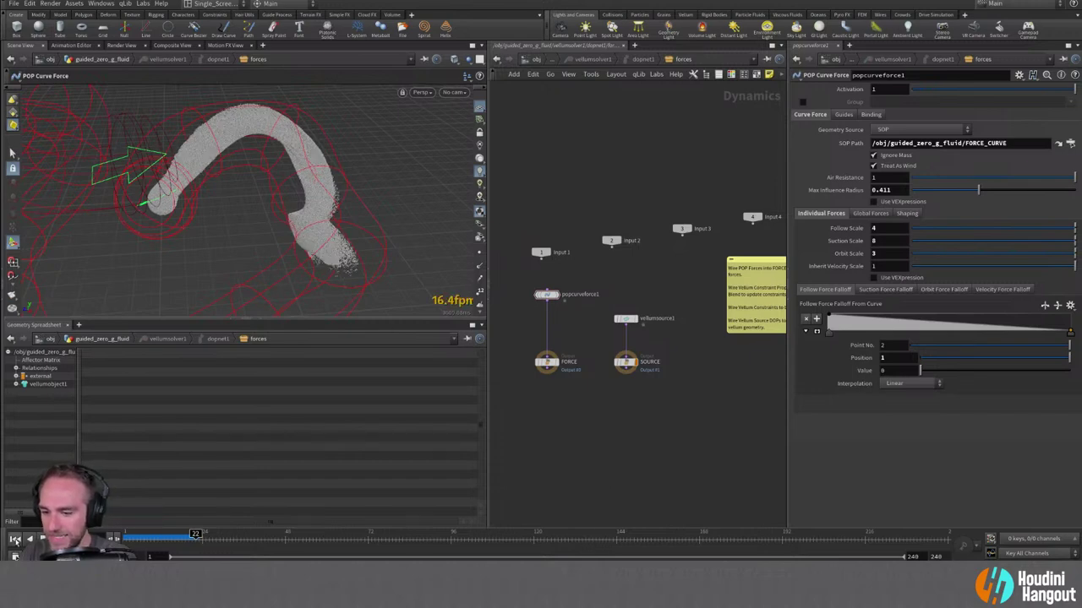
# Rewind to frame 1 and set vellumsolver1's Time Scale to 0.25.
pyautogui.click(15, 538)
pyautogui.press('u')
pyautogui.press('u')
pyautogui.press('u')
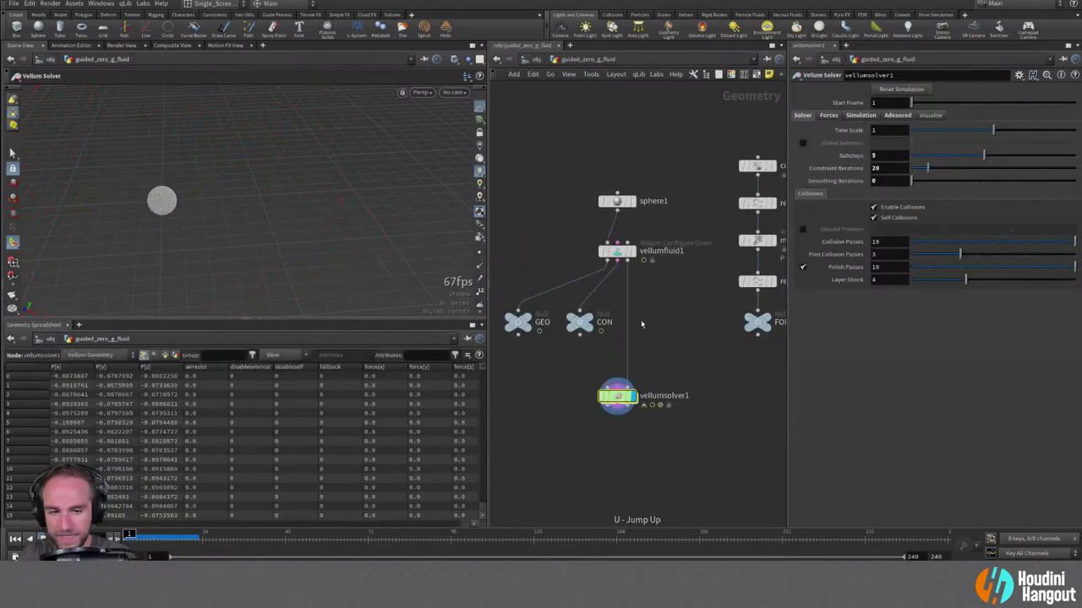
pyautogui.write('0.25')
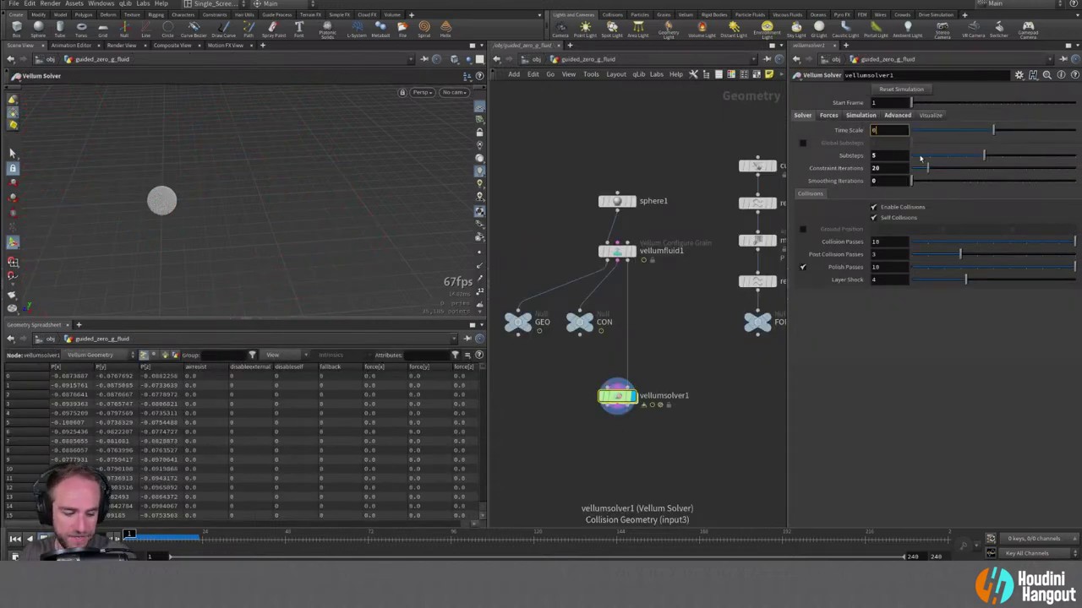
pyautogui.press('Return')
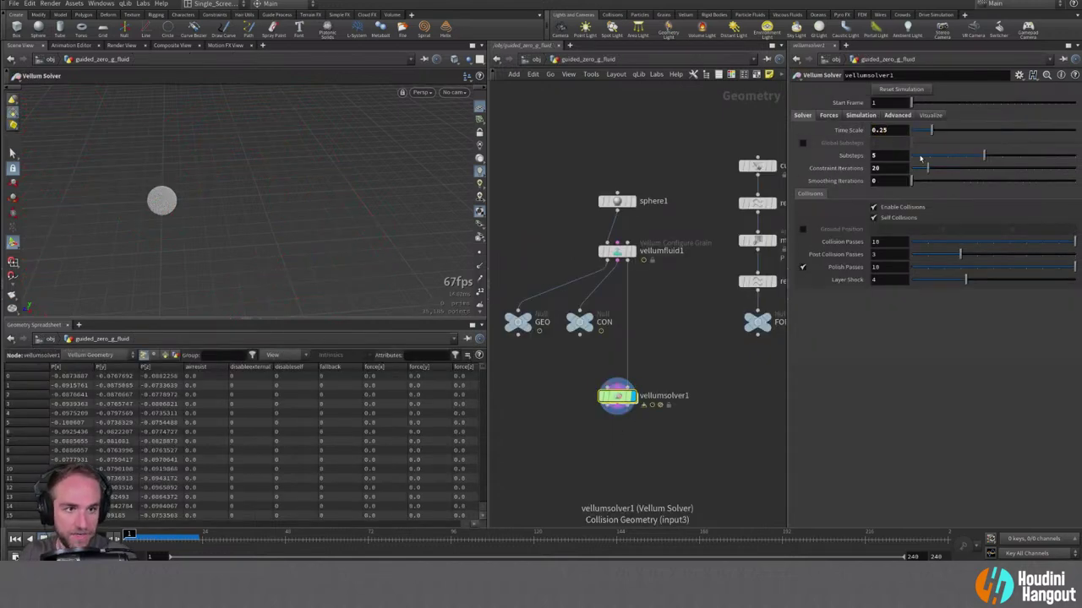
# Change the solver Time Scale to 0.5 and dive back into the solver's forces network.
pyautogui.doubleClick(620, 397)
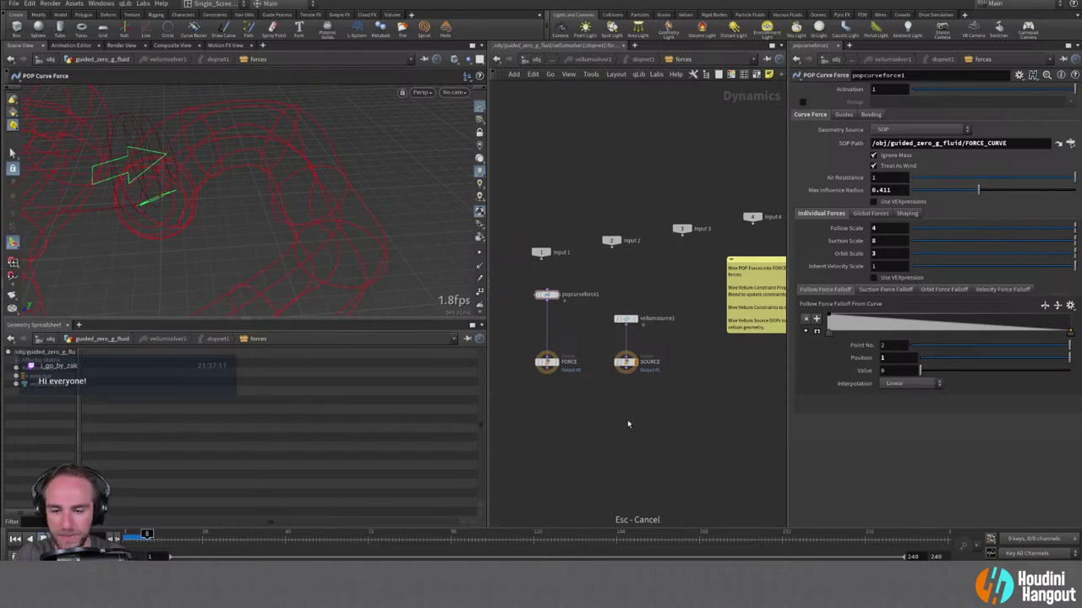
pyautogui.write('u')
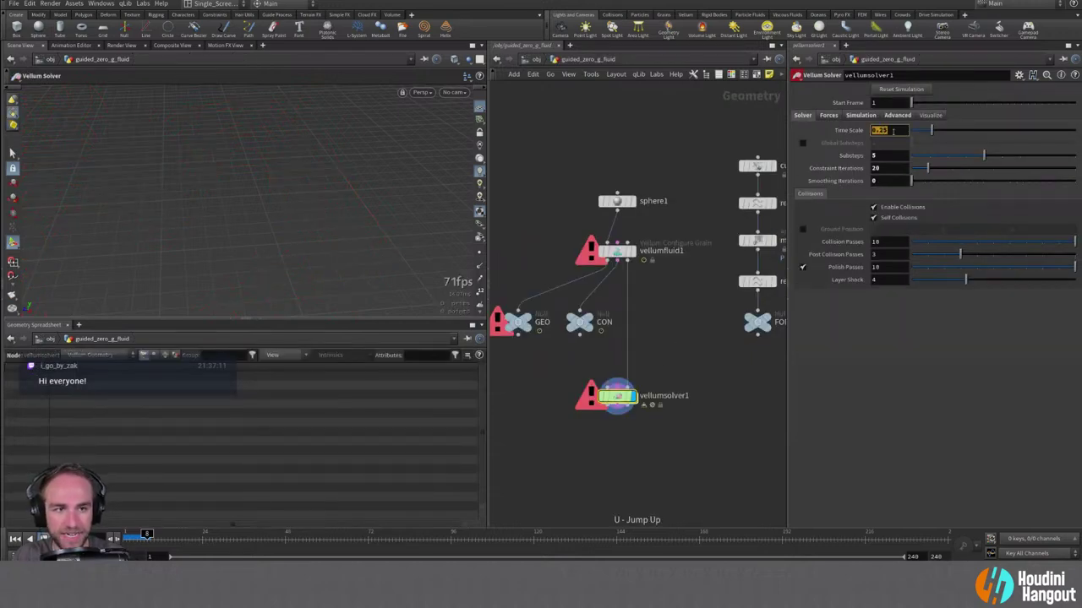
pyautogui.write('0.5')
pyautogui.press('Return')
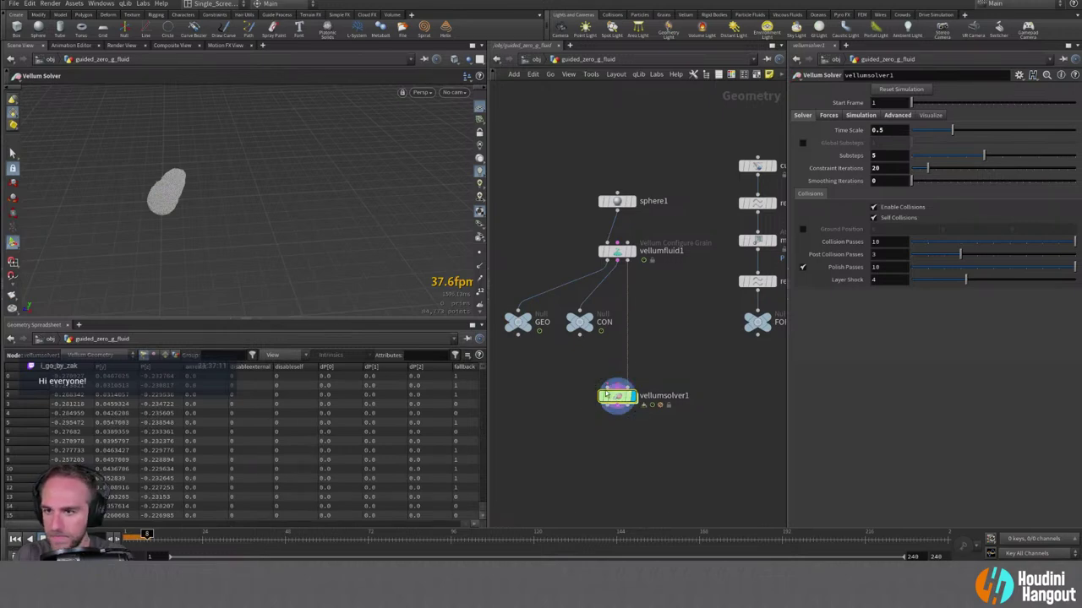
pyautogui.doubleClick(617, 396)
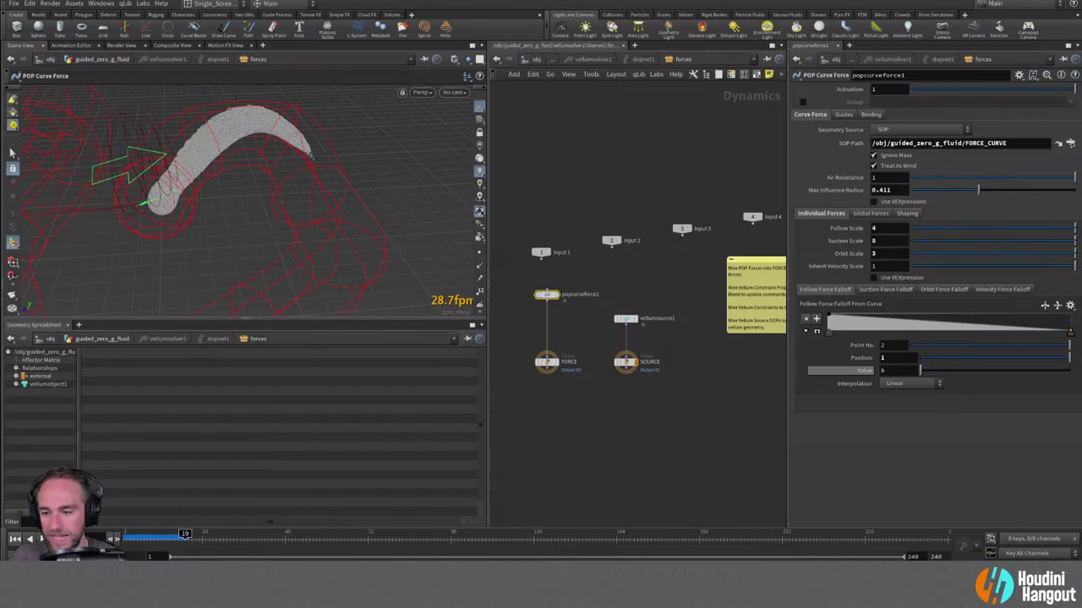
# Review the suction and orbit falloff ramps, then set Suction Scale to 10.
pyautogui.click(880, 294)
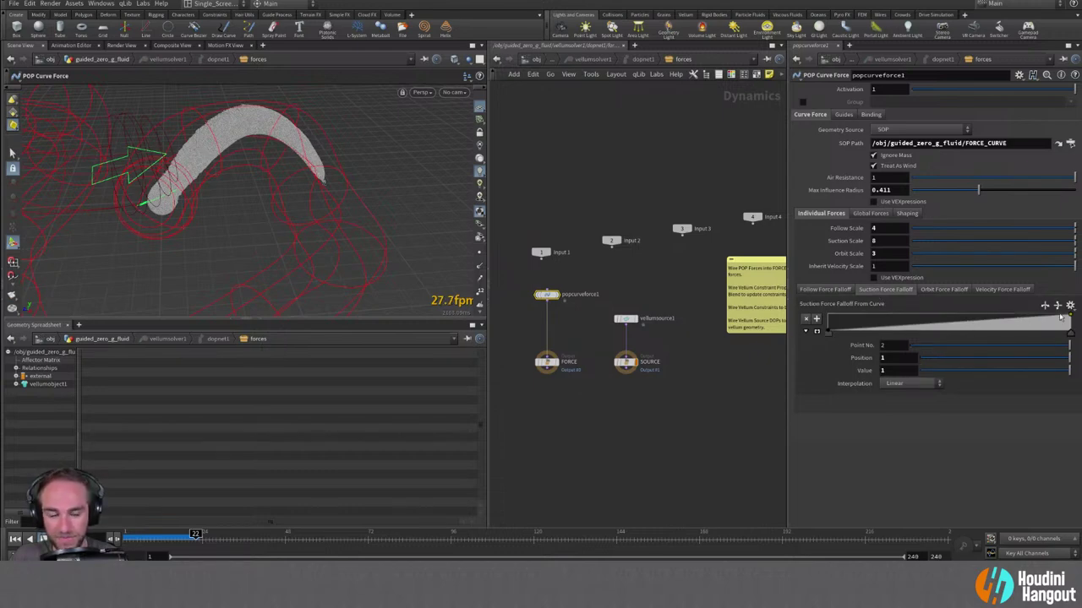
pyautogui.click(942, 289)
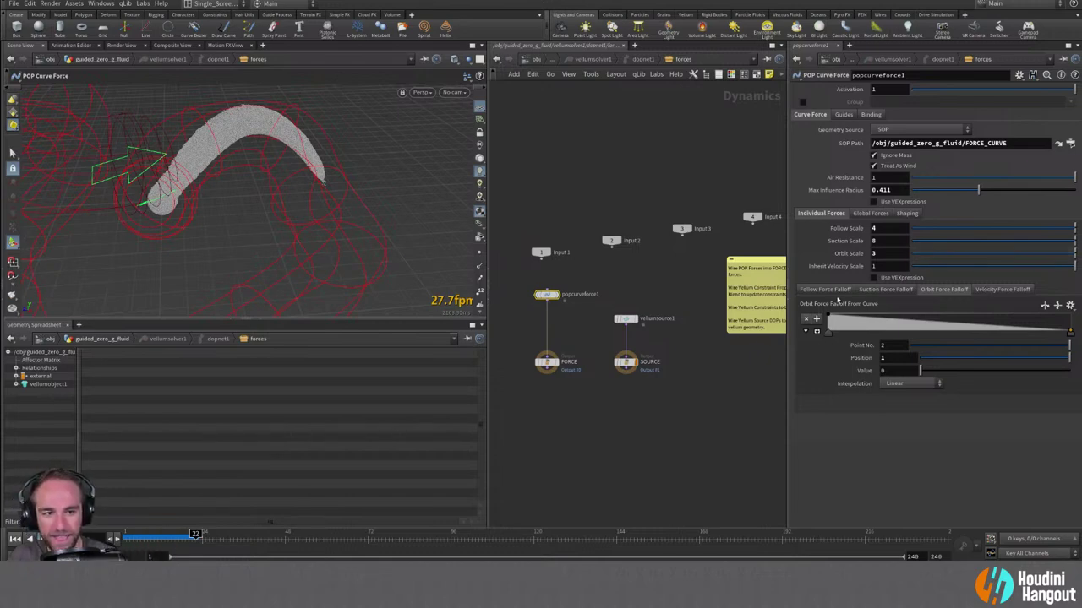
pyautogui.click(893, 289)
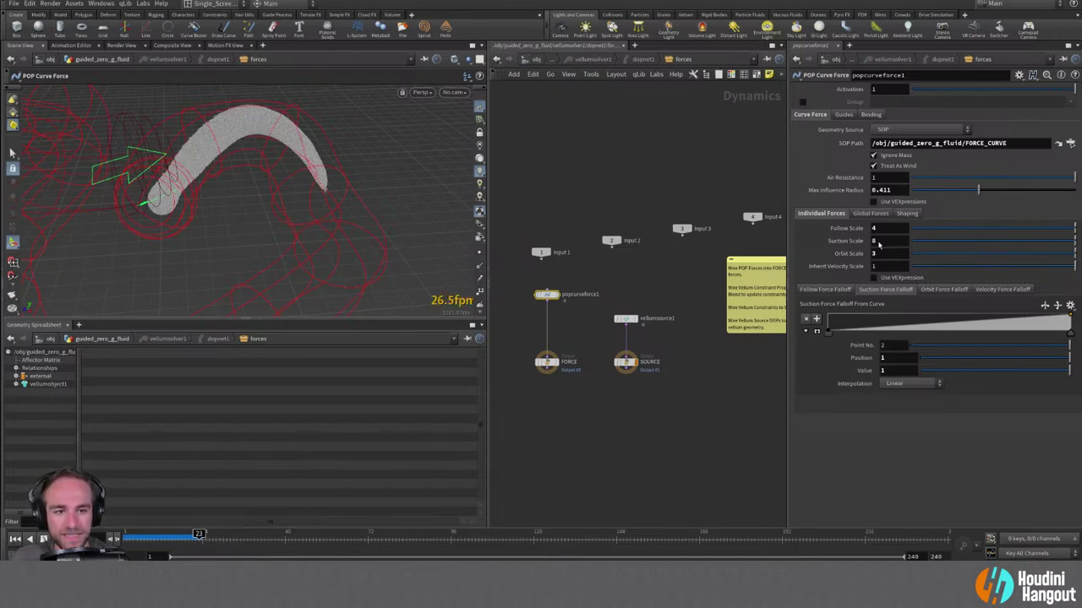
pyautogui.doubleClick(876, 241)
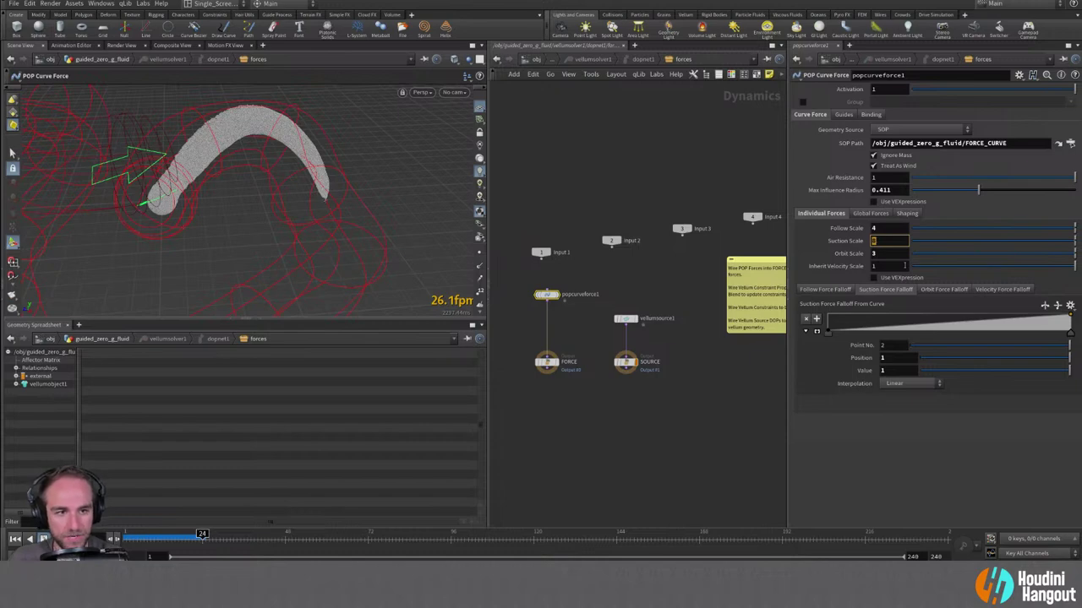
pyautogui.write('10')
pyautogui.press('Return')
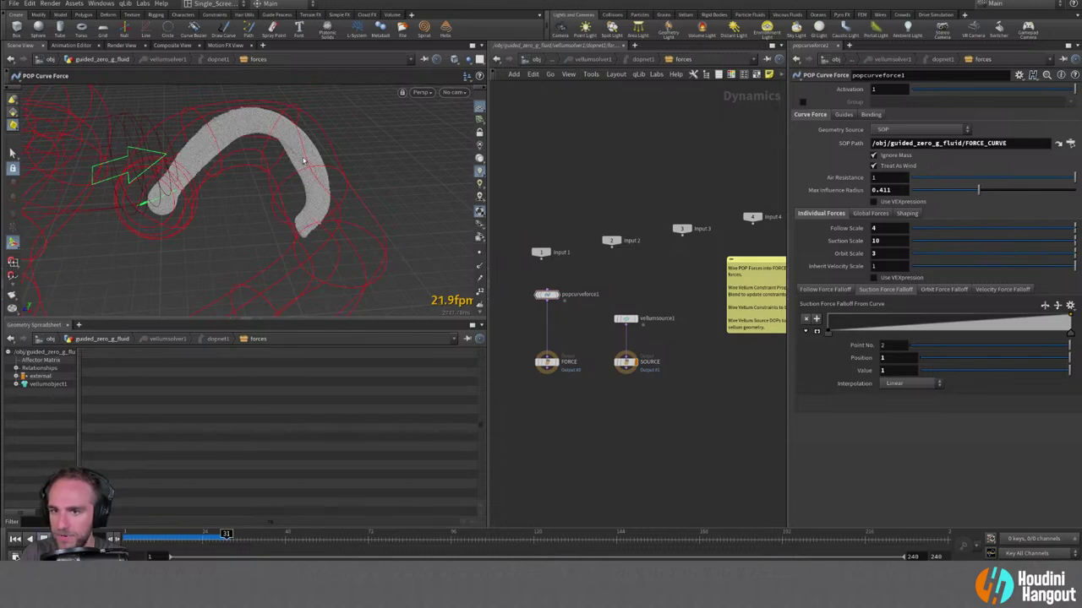
# Replay the simulation from frame 1 and raise Orbit Scale to 5.
pyautogui.hotkey('ctrl', 'Up')
pyautogui.keyDown('alt'); pyautogui.moveTo(309, 170); pyautogui.dragTo(262, 186); pyautogui.keyUp('alt')
pyautogui.press('Up')
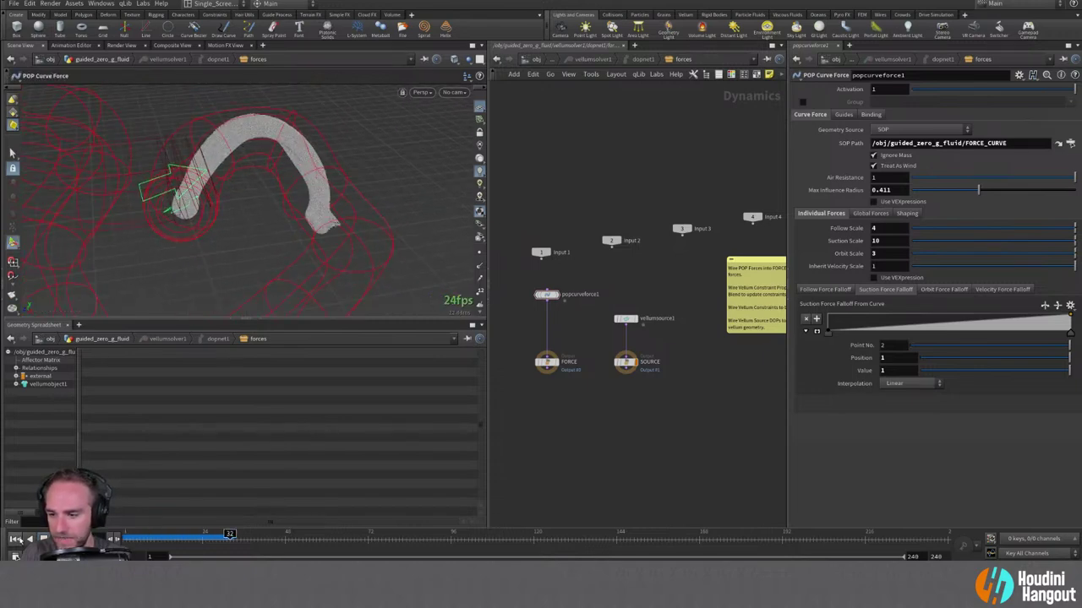
pyautogui.click(882, 256)
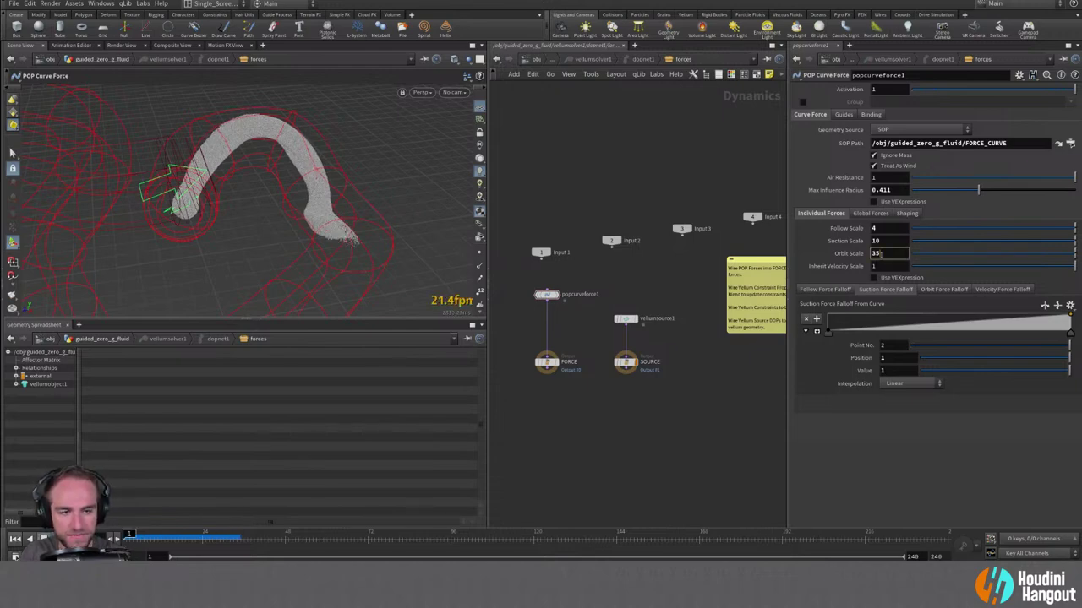
pyautogui.write('15')
pyautogui.press('Return')
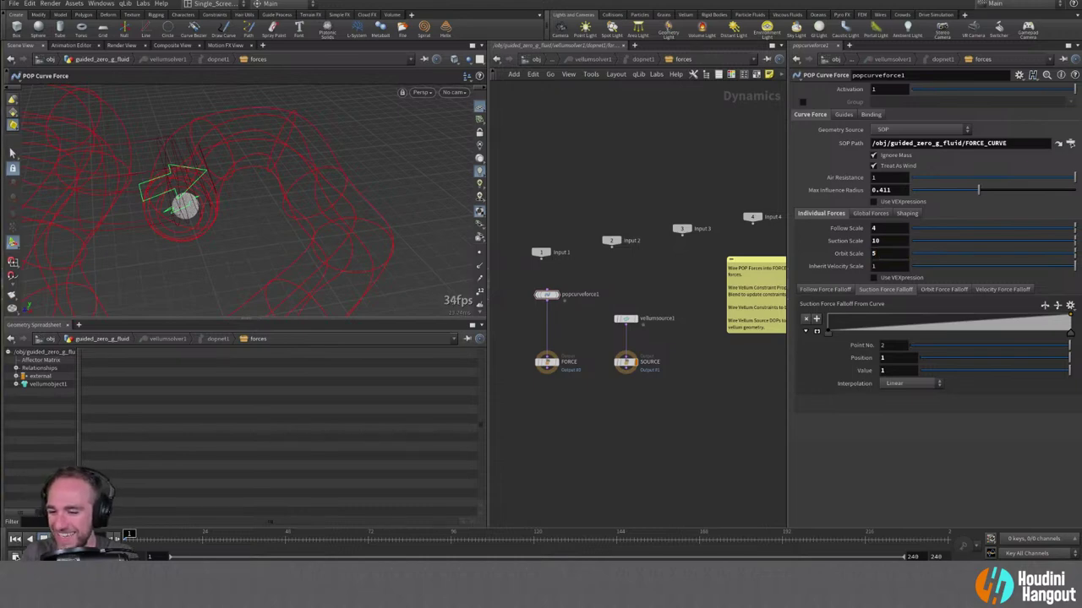
# Play the cached simulation through, then rewind it to frame 1.
pyautogui.press('Up')
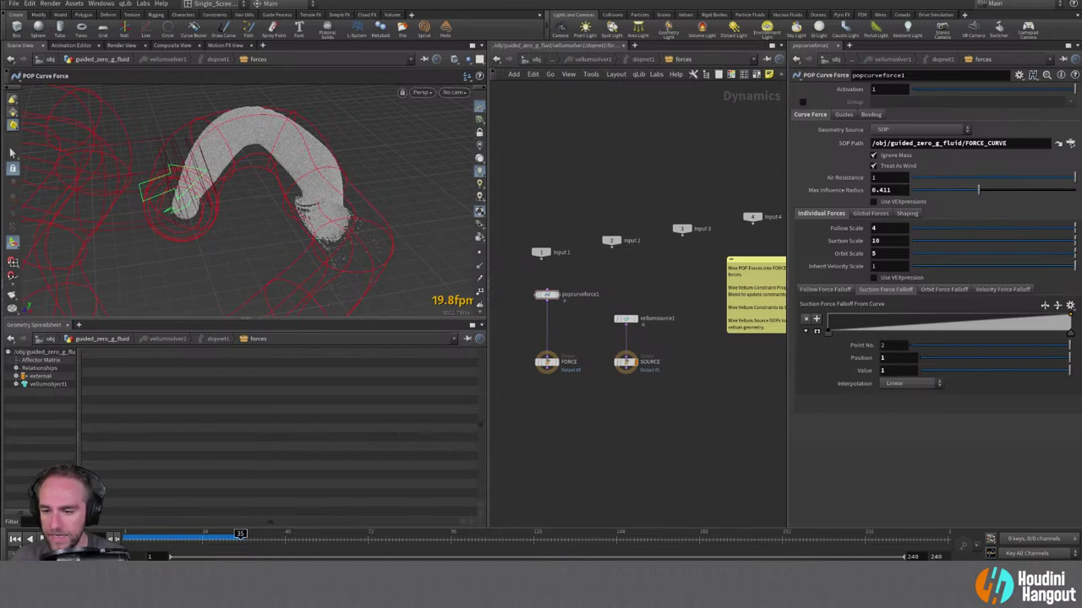
pyautogui.hotkey('ctrl', 'Up')
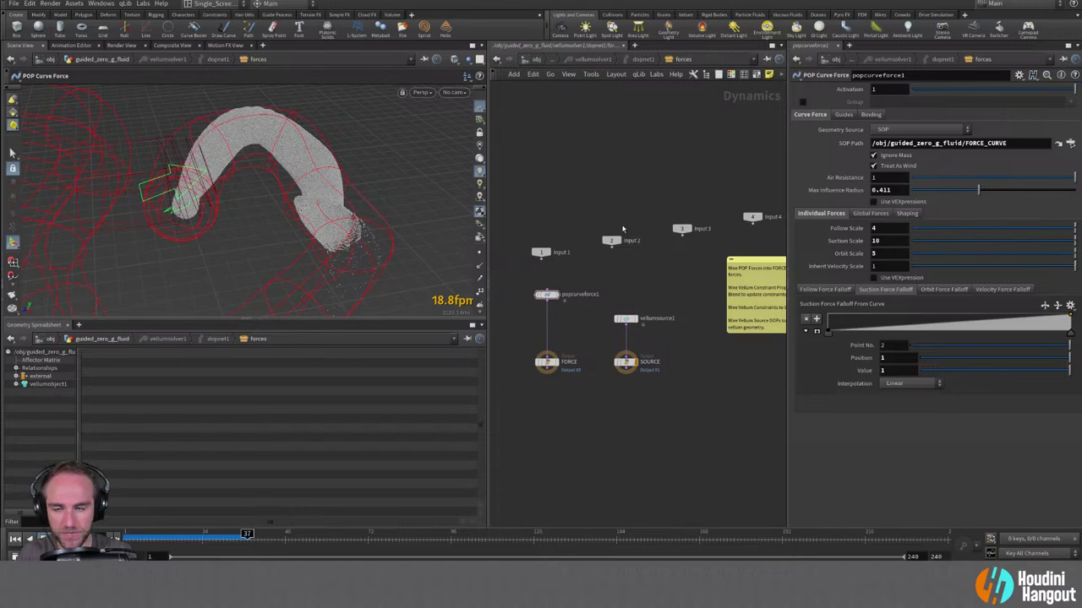
pyautogui.hotkey('ctrl', 'Up')
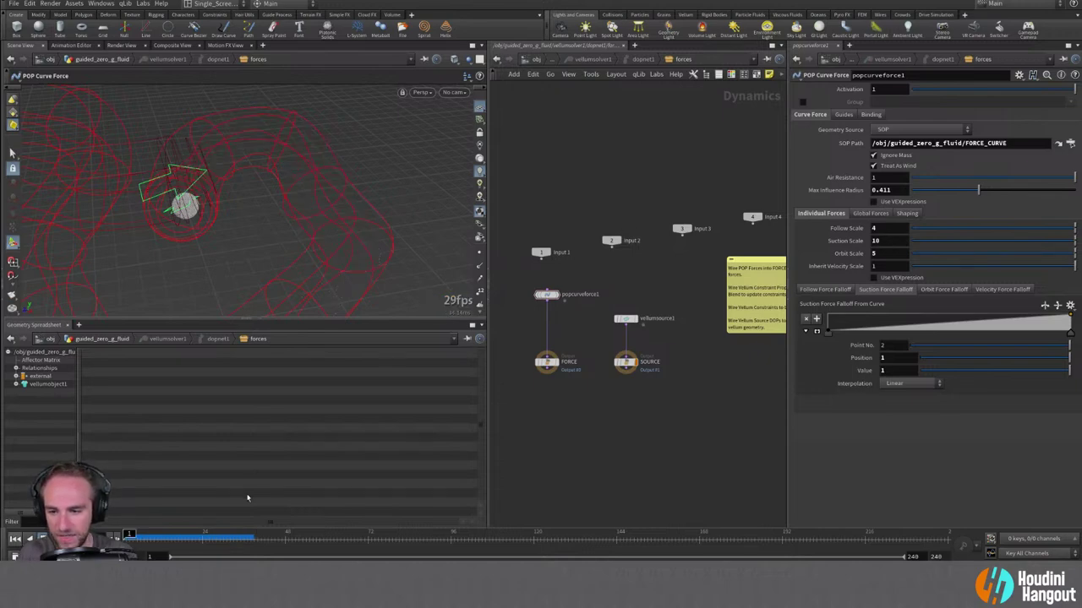
# Replay to about frame 33 and move in close on the fluid arcing through the curve.
pyautogui.press('Up')
pyautogui.press('Escape')
pyautogui.moveTo(316, 208); pyautogui.dragTo(282, 186)
pyautogui.scroll(5, 343, 233)
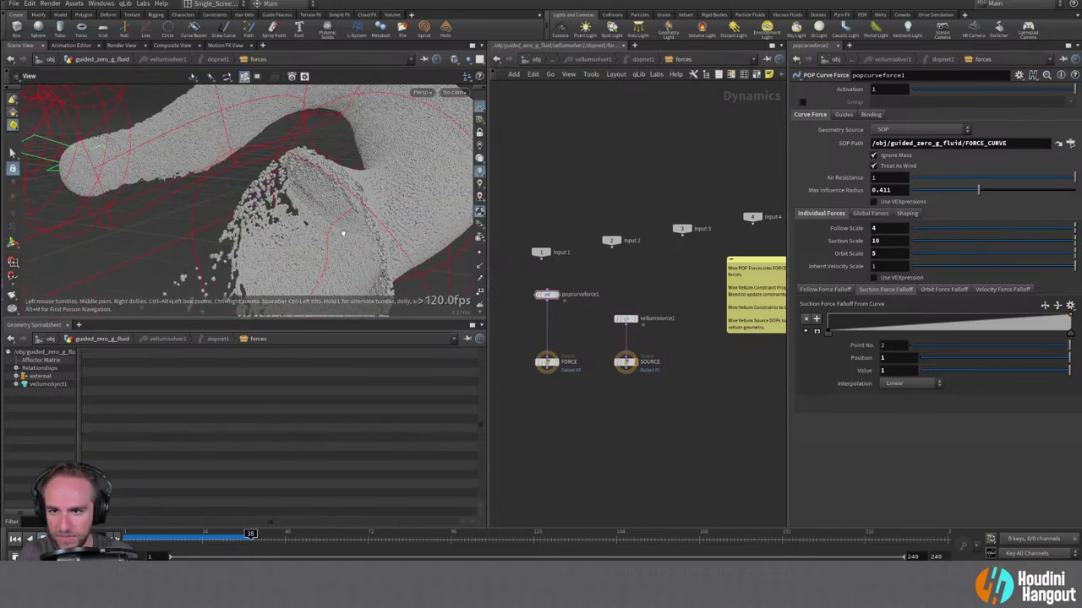
pyautogui.moveTo(342, 233); pyautogui.dragTo(811, 253)
pyautogui.click(886, 254)
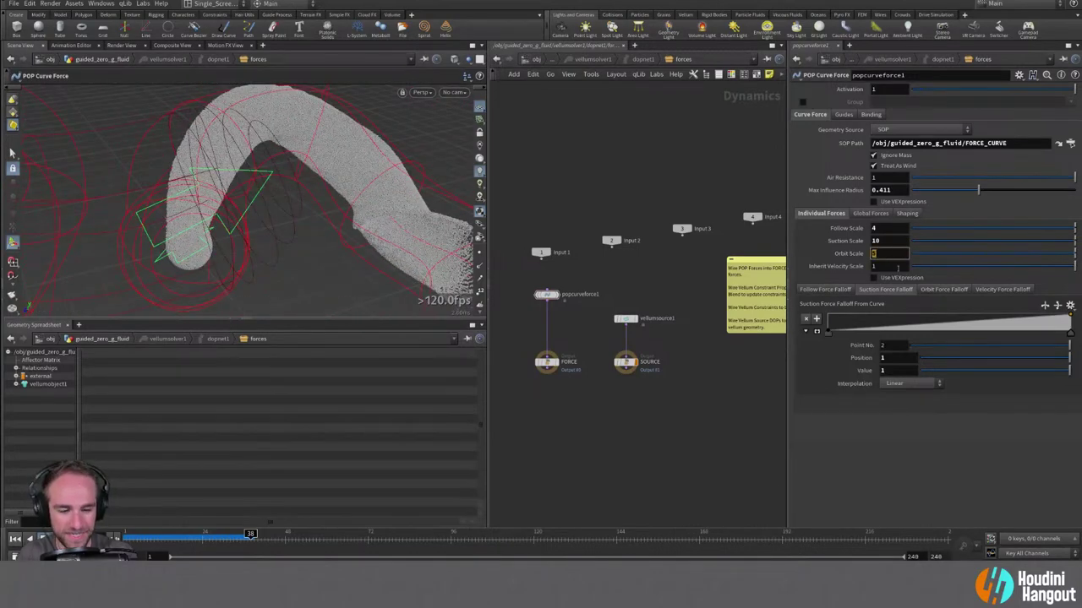
pyautogui.write('4')
pyautogui.press('Return')
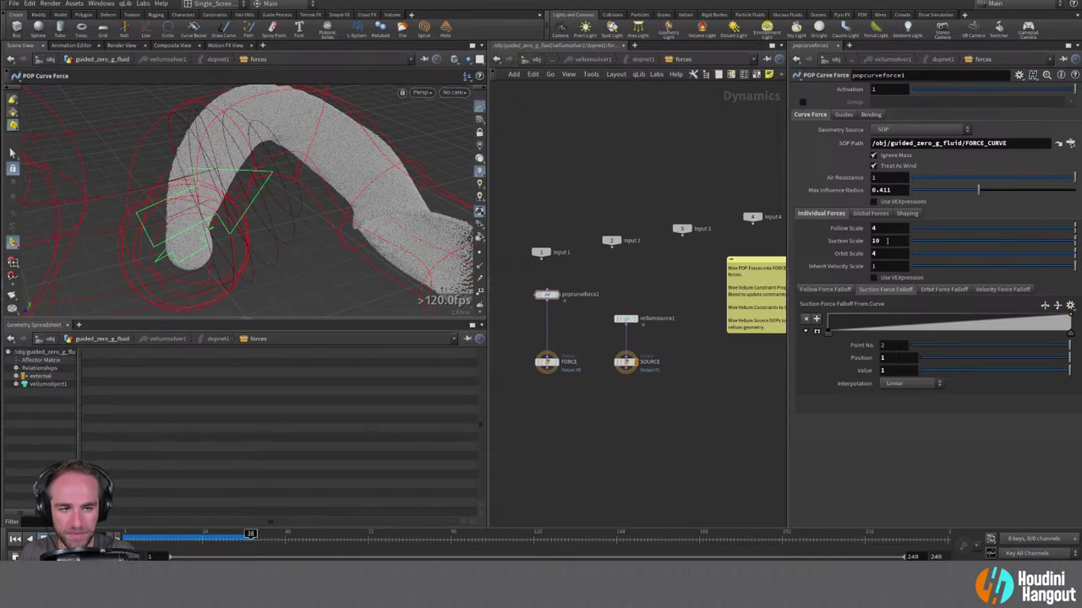
pyautogui.click(886, 241)
pyautogui.write('11')
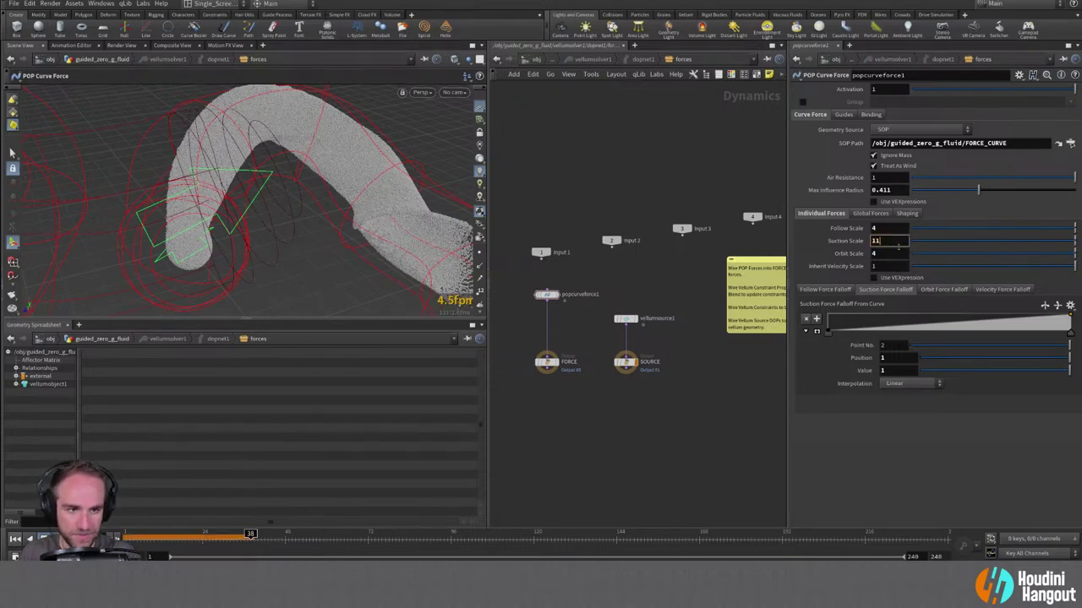
pyautogui.press('Return')
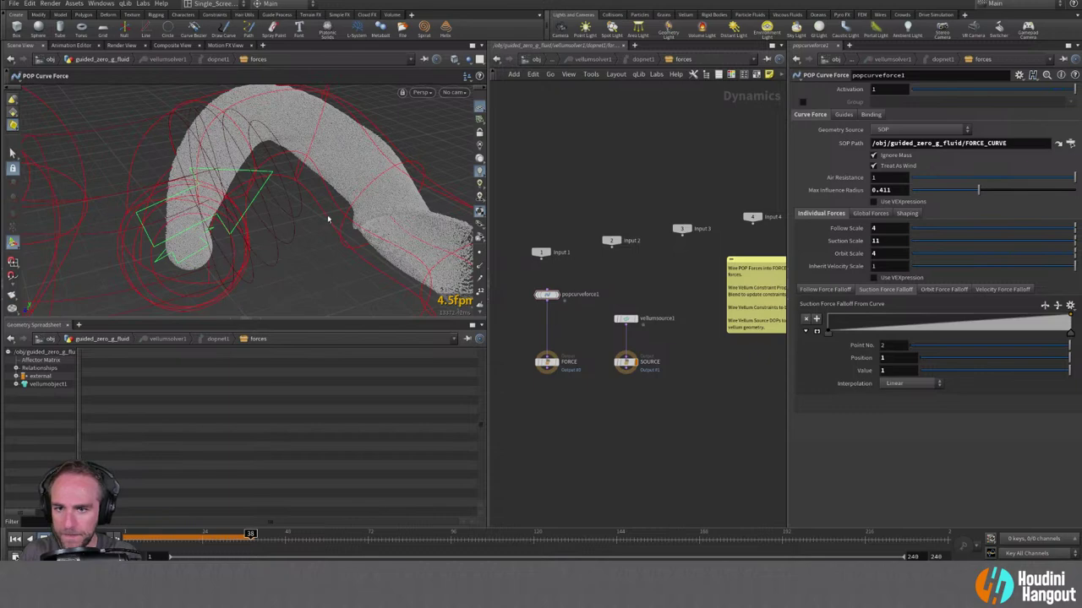
pyautogui.moveTo(384, 210); pyautogui.dragTo(386, 200)
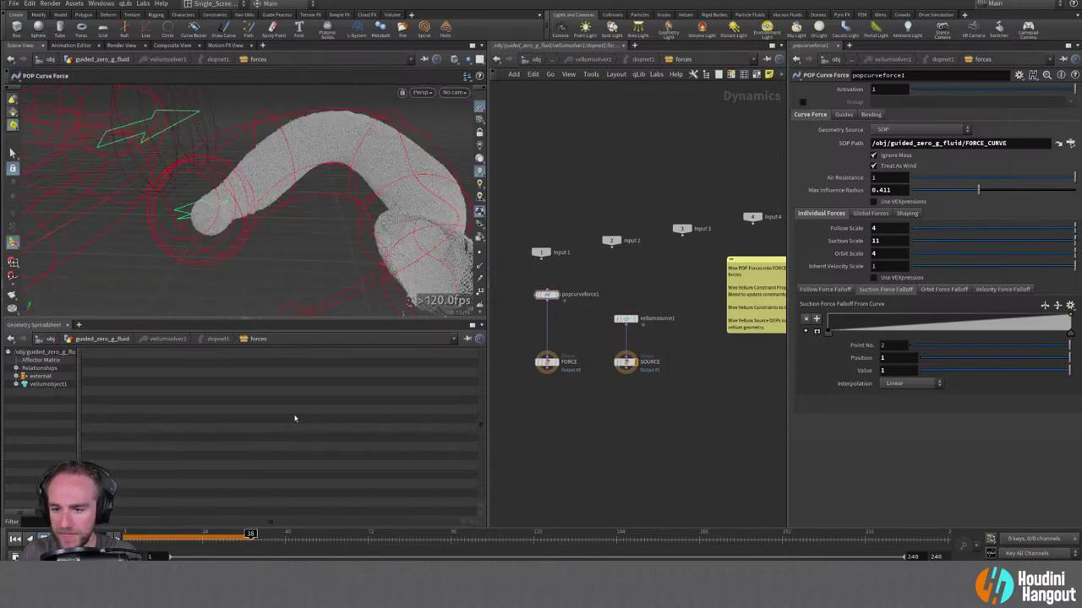
pyautogui.press('Escape')
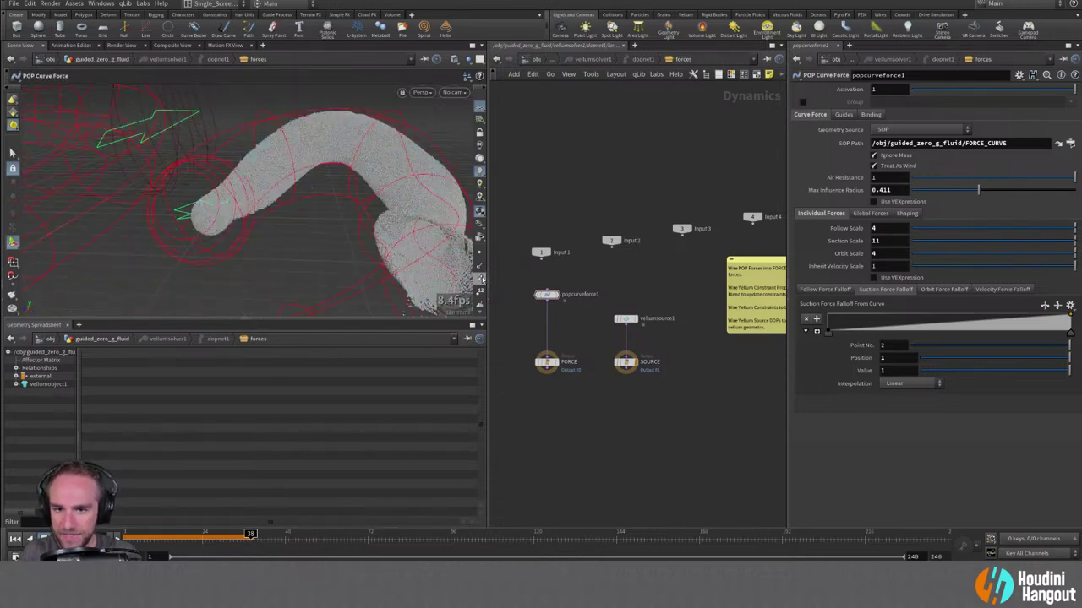
pyautogui.moveTo(423, 253); pyautogui.dragTo(261, 312)
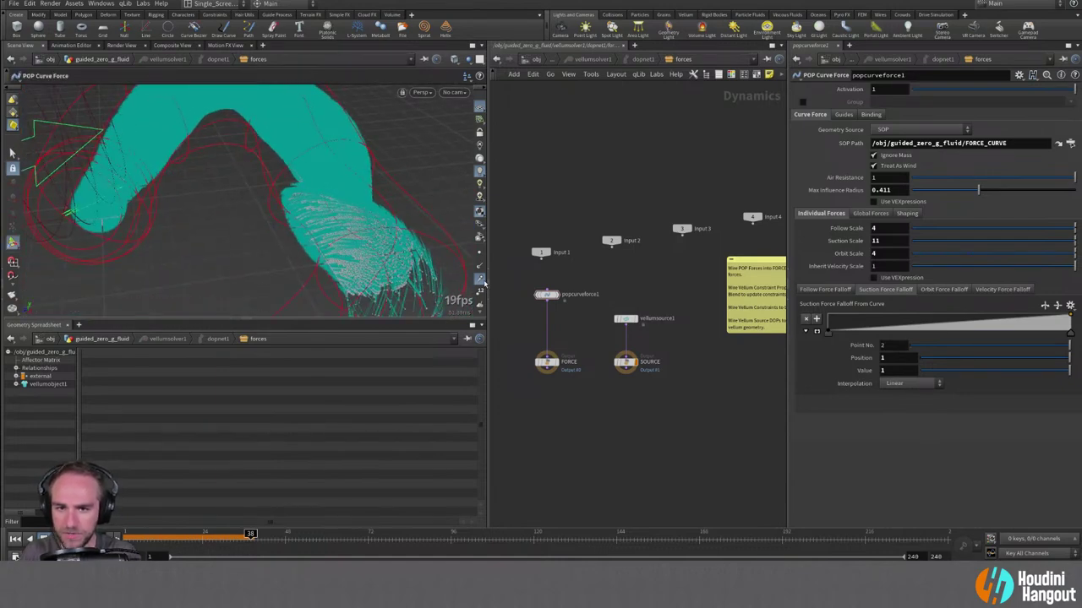
pyautogui.press('Escape')
pyautogui.moveTo(405, 219); pyautogui.dragTo(355, 196)
# Insert a POP Drag node between popcurveforce1 and FORCE.
pyautogui.moveTo(547, 362); pyautogui.dragTo(547, 379)
pyautogui.press('Tab')
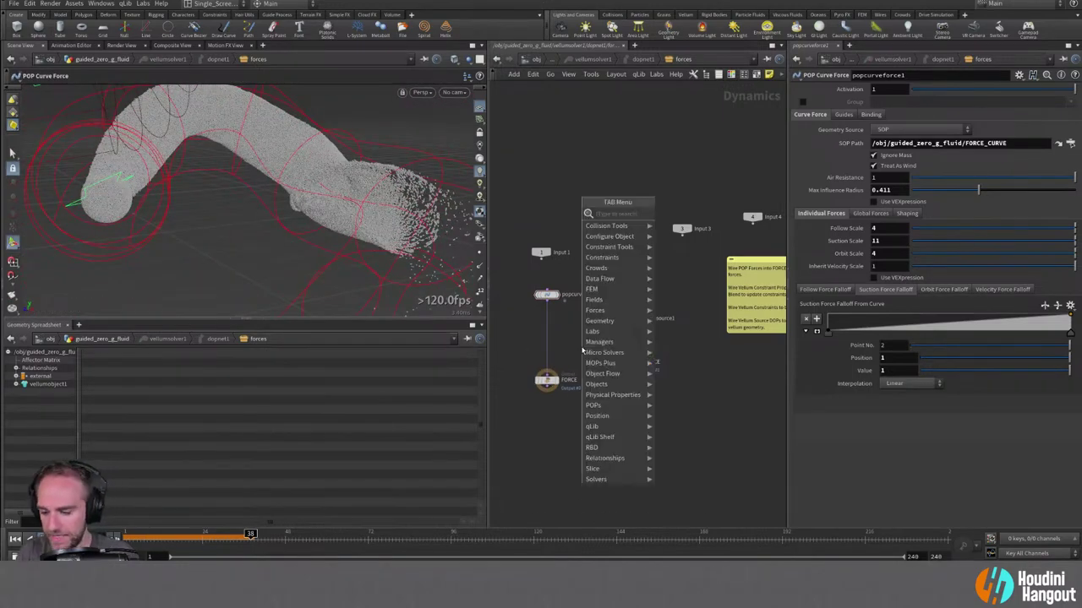
pyautogui.write('popdrag')
pyautogui.press('Return')
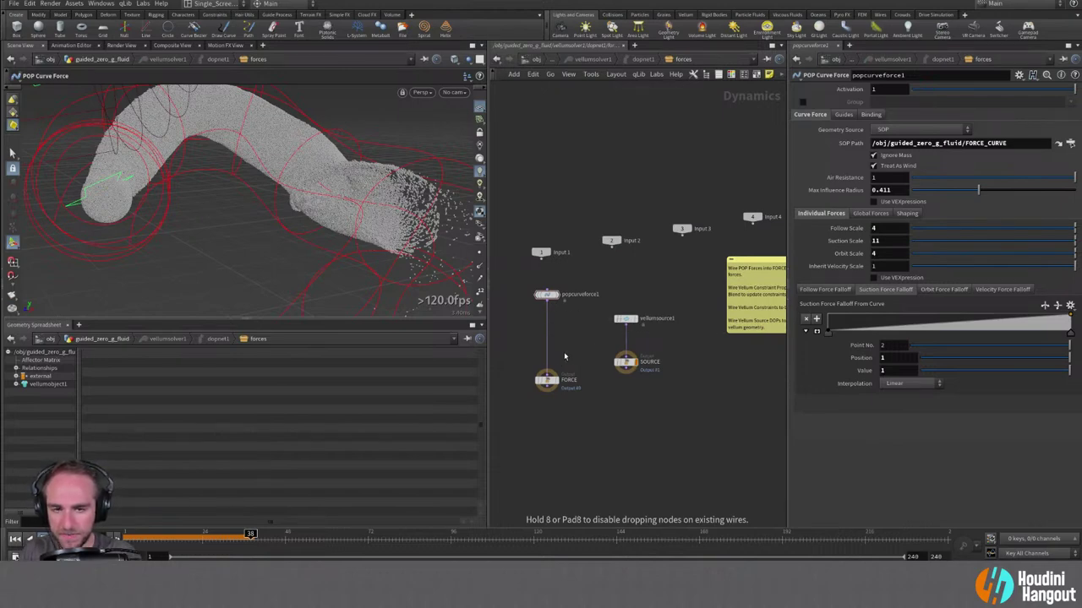
pyautogui.click(549, 321)
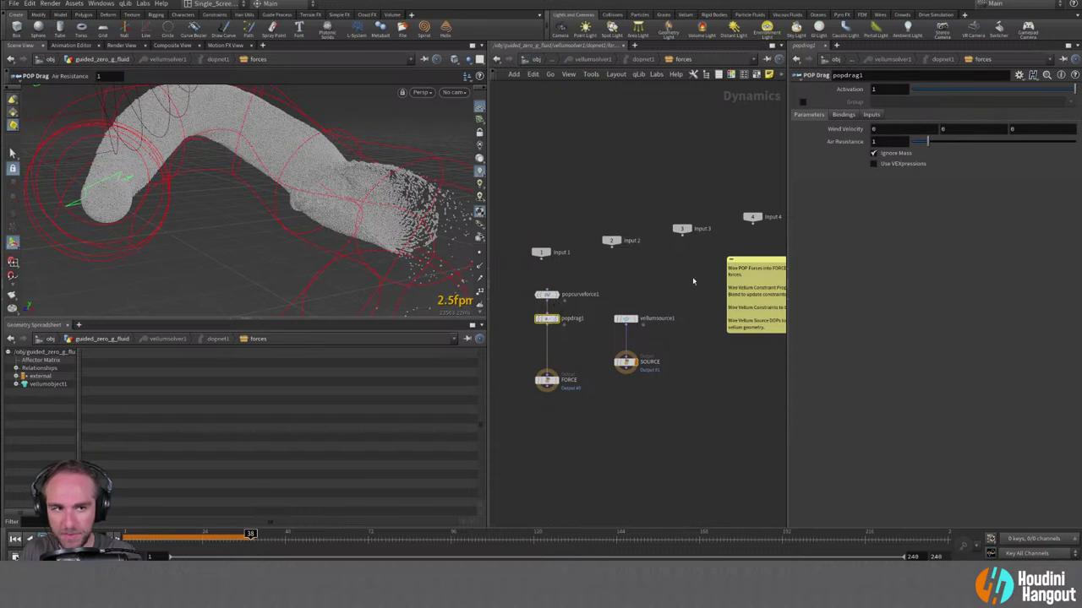
# Set popdrag1's Air Resistance to 0.6 and move FORCE down for room.
pyautogui.click(887, 140)
pyautogui.write('0.6')
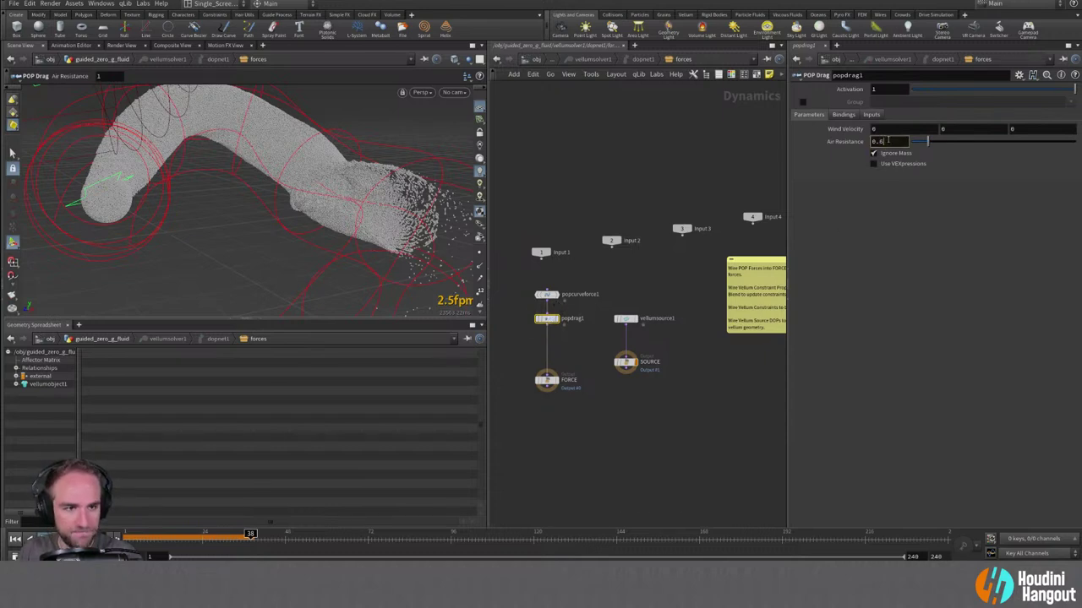
pyautogui.press('Return')
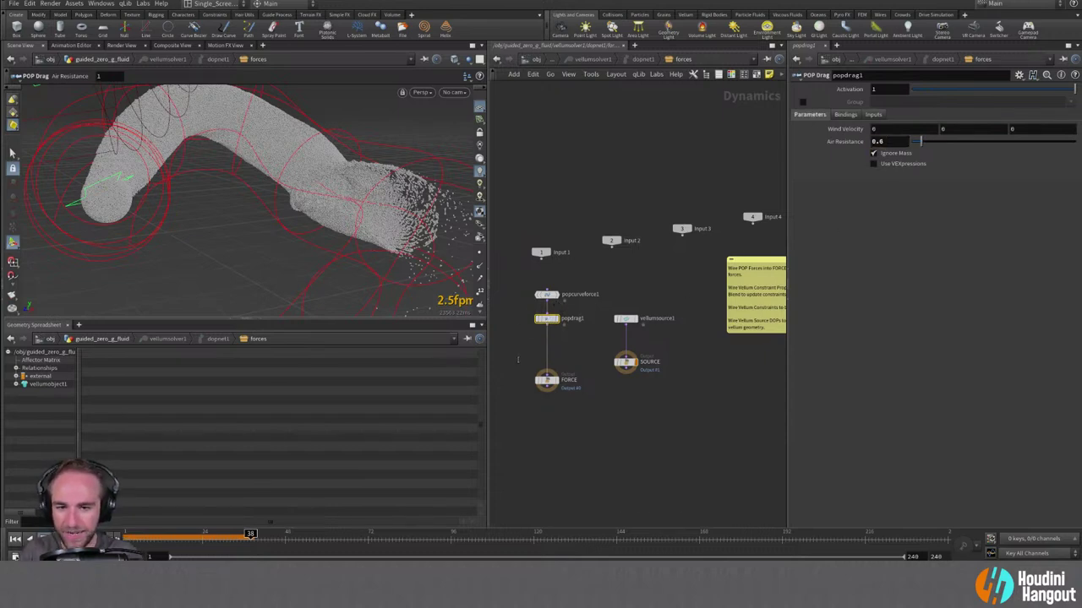
pyautogui.moveTo(545, 380); pyautogui.dragTo(546, 395)
pyautogui.press('Tab')
# Insert a POP Force between popdrag1 and FORCE with noise Amplitude 5.
pyautogui.write('pop')
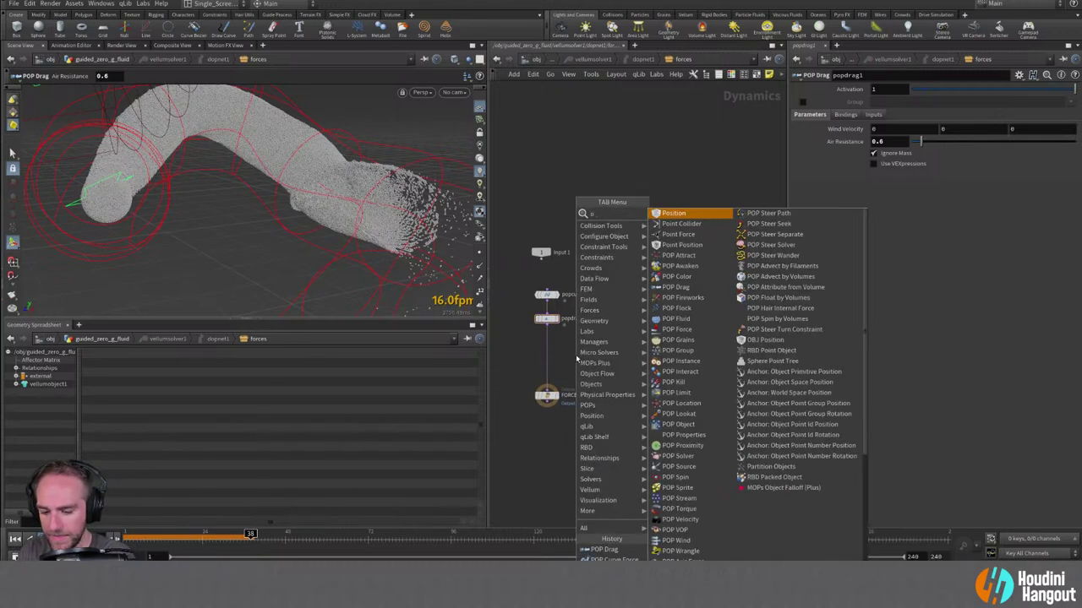
pyautogui.write(' f')
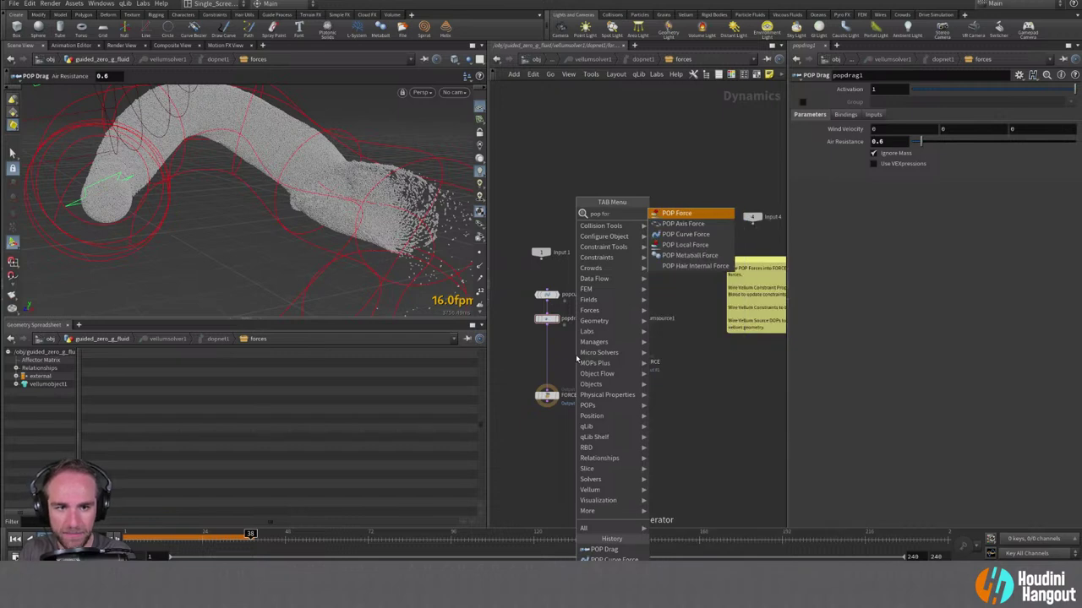
pyautogui.write('or')
pyautogui.press('Return')
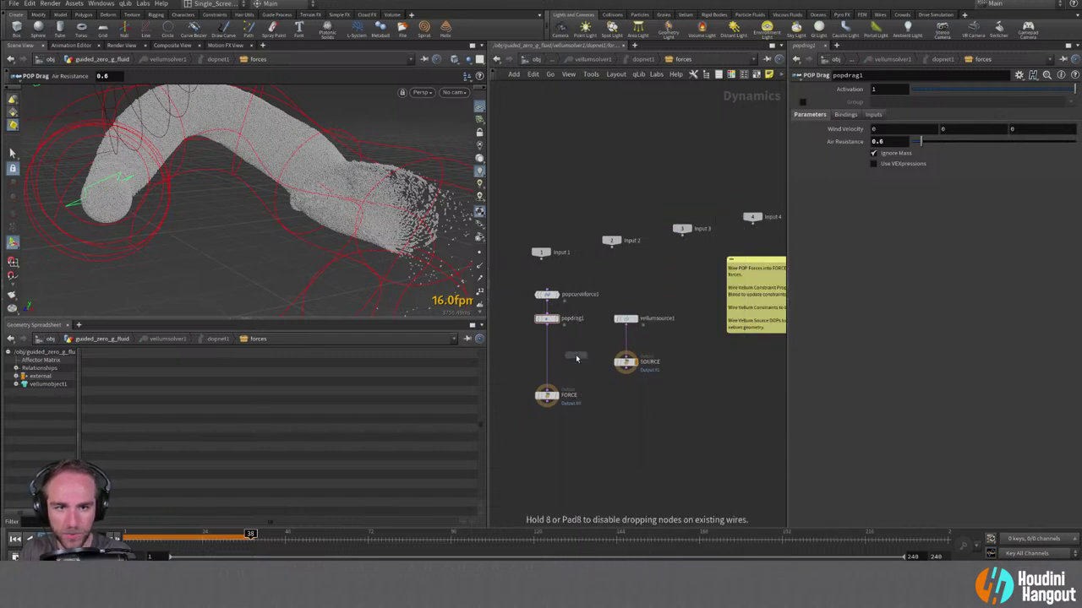
pyautogui.click(544, 385)
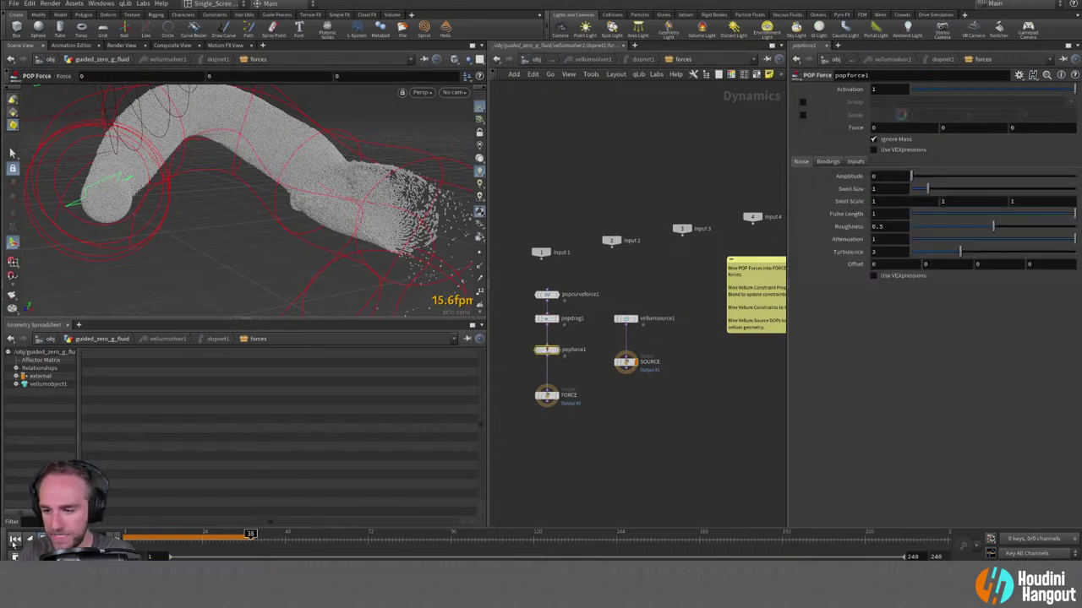
pyautogui.click(15, 540)
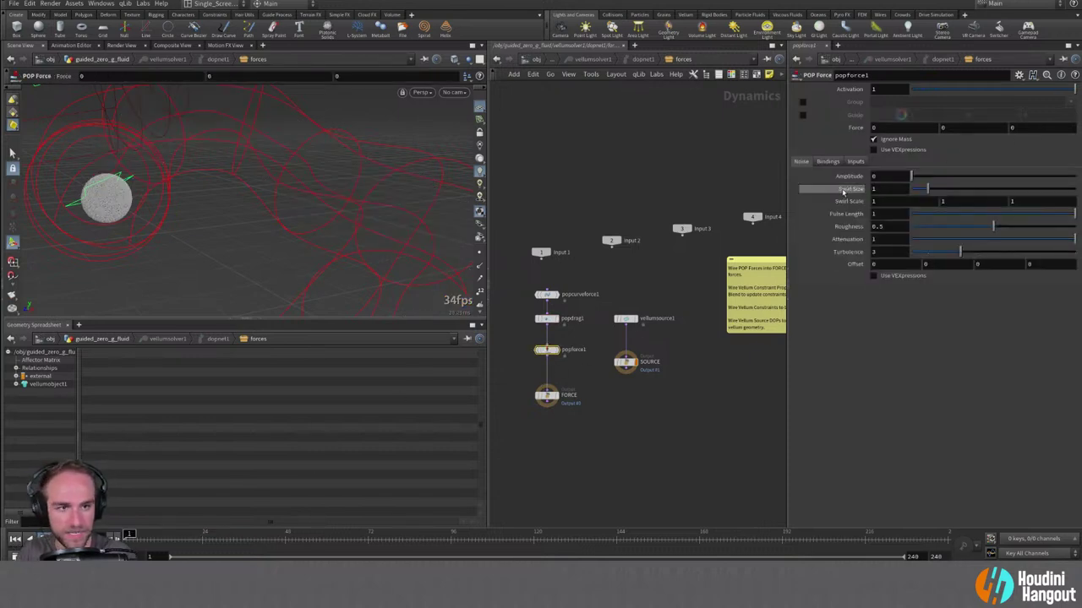
pyautogui.click(883, 176)
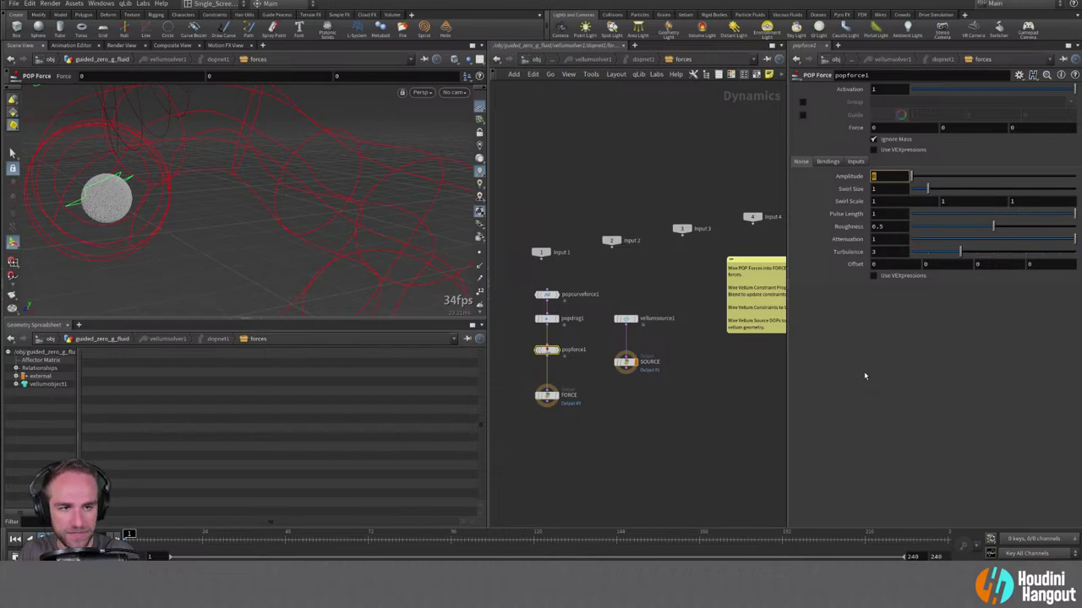
pyautogui.write('5')
pyautogui.press('Return')
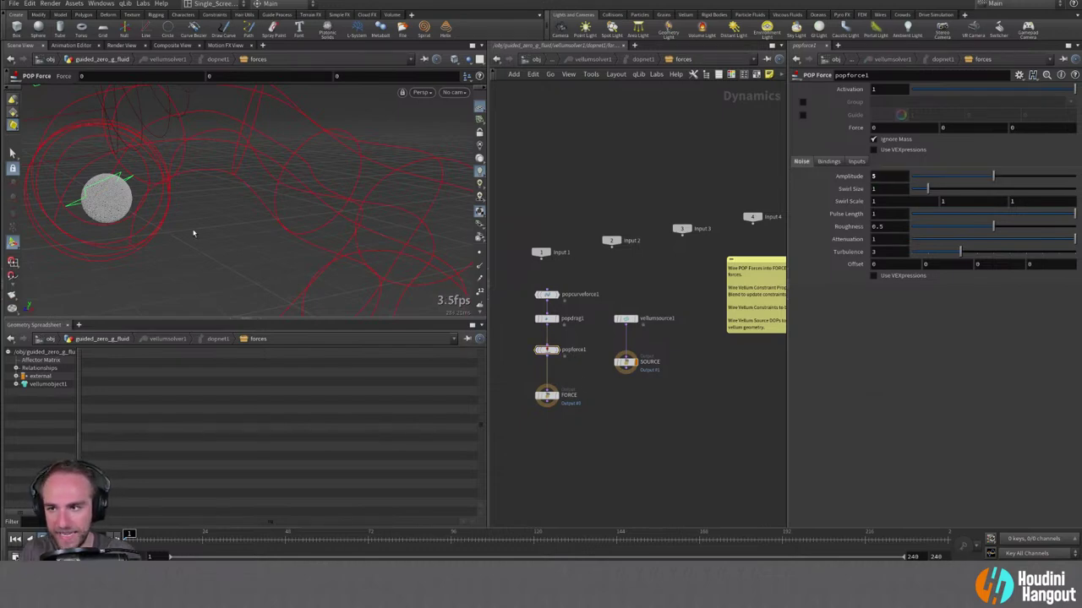
# Replay the simulation, then go up to the guided_zero_g_fluid network.
pyautogui.keyDown('alt'); pyautogui.moveTo(193, 234); pyautogui.dragTo(176, 189); pyautogui.keyUp('alt')
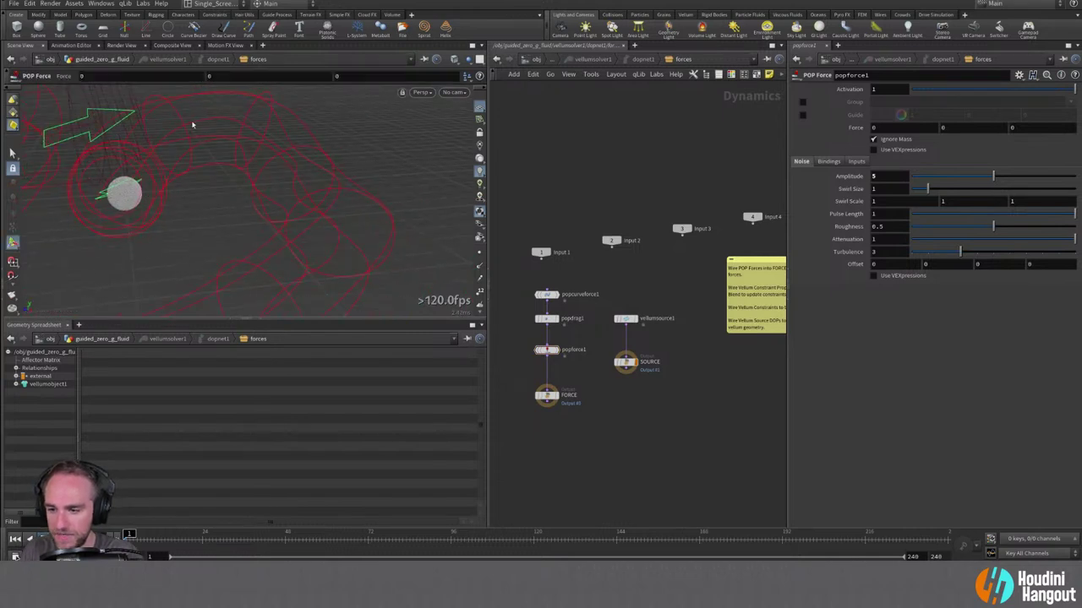
pyautogui.press('Up')
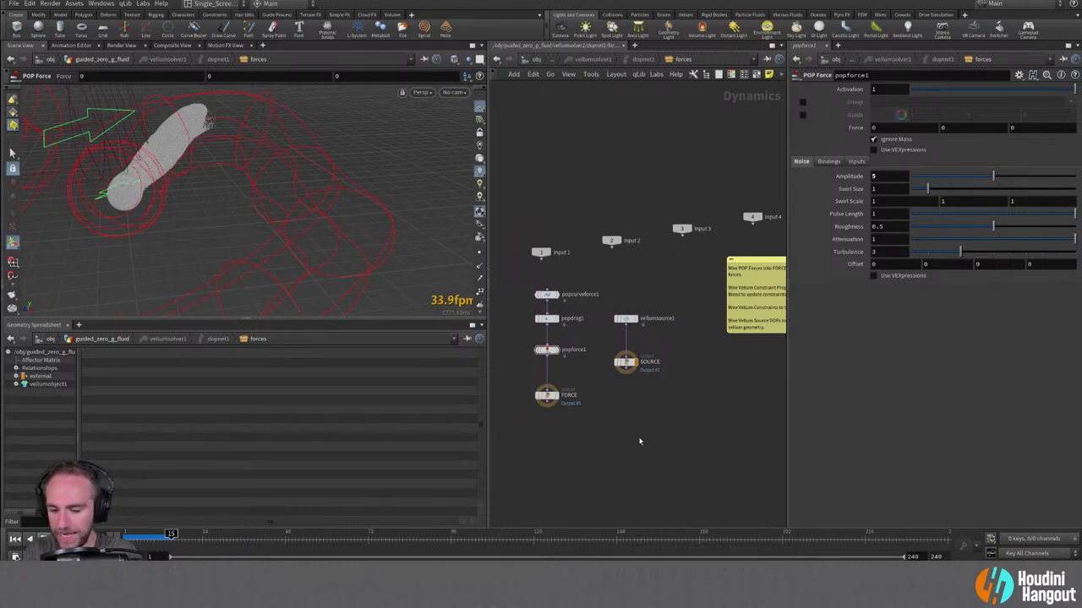
pyautogui.press('u')
pyautogui.press('u')
pyautogui.press('u')
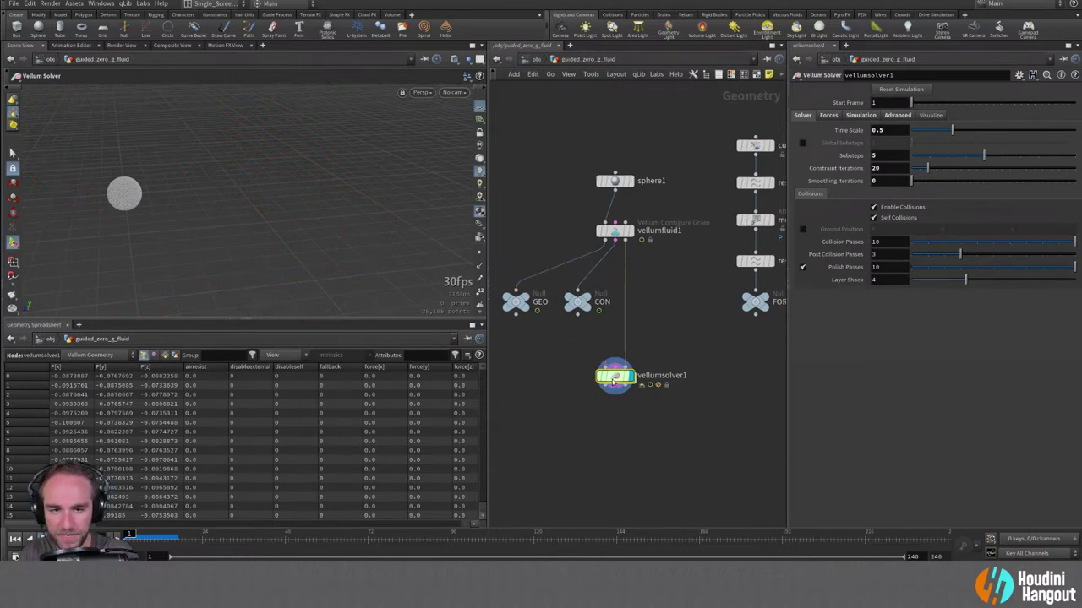
# Inspect vellumsolver1 and attach a Point Velocity node below it.
pyautogui.middleClick(615, 380)
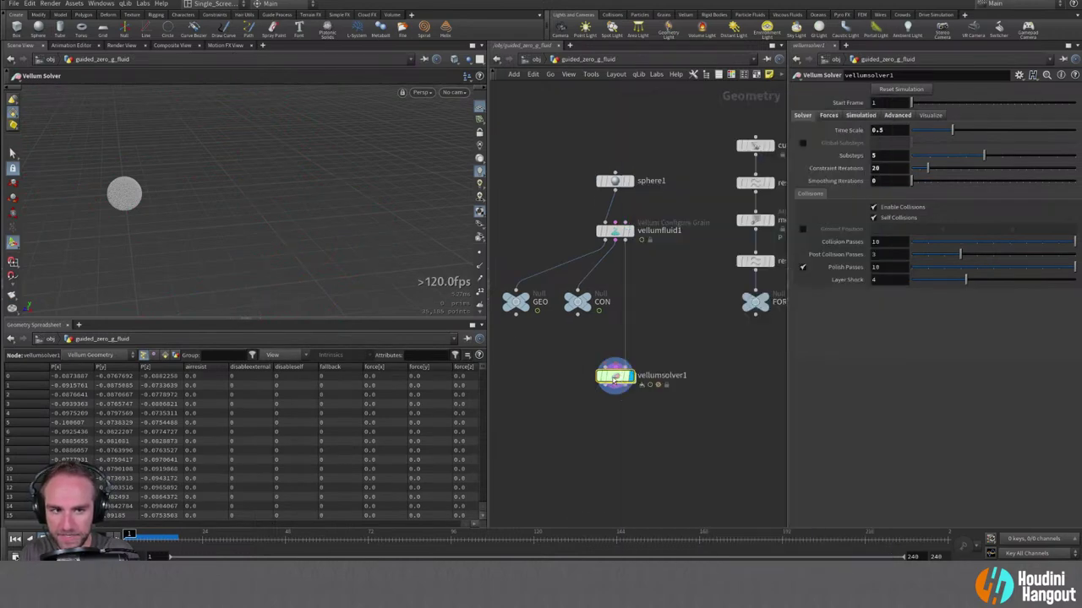
pyautogui.press('Tab')
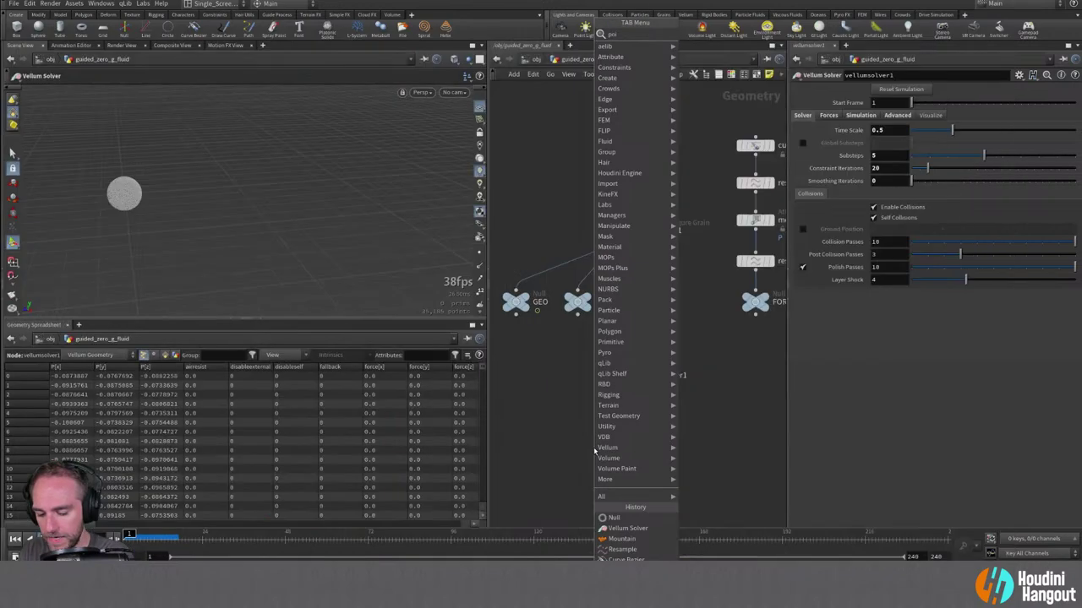
pyautogui.moveTo(607, 447)
pyautogui.click(724, 34)
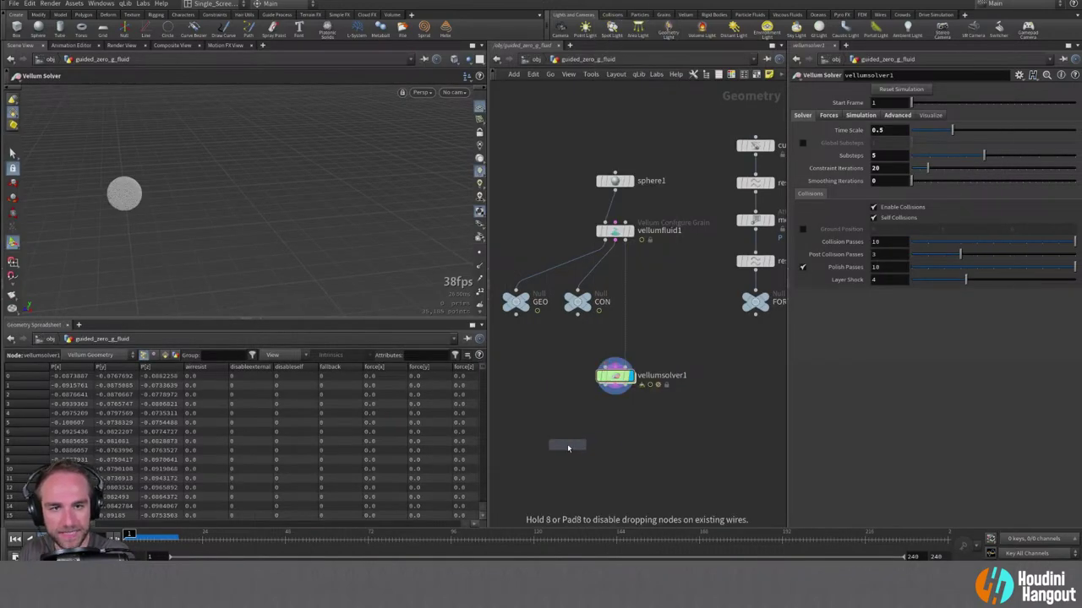
pyautogui.click(602, 388)
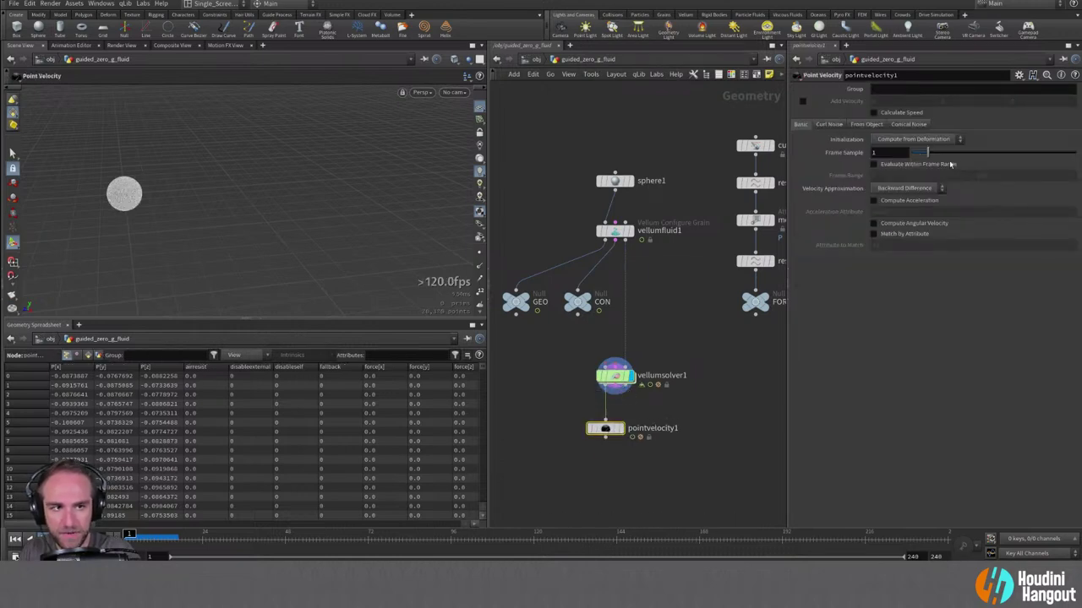
# Set pointvelocity1 to Keep Incoming with Calculate Speed on, and display it.
pyautogui.click(910, 140)
pyautogui.click(910, 164)
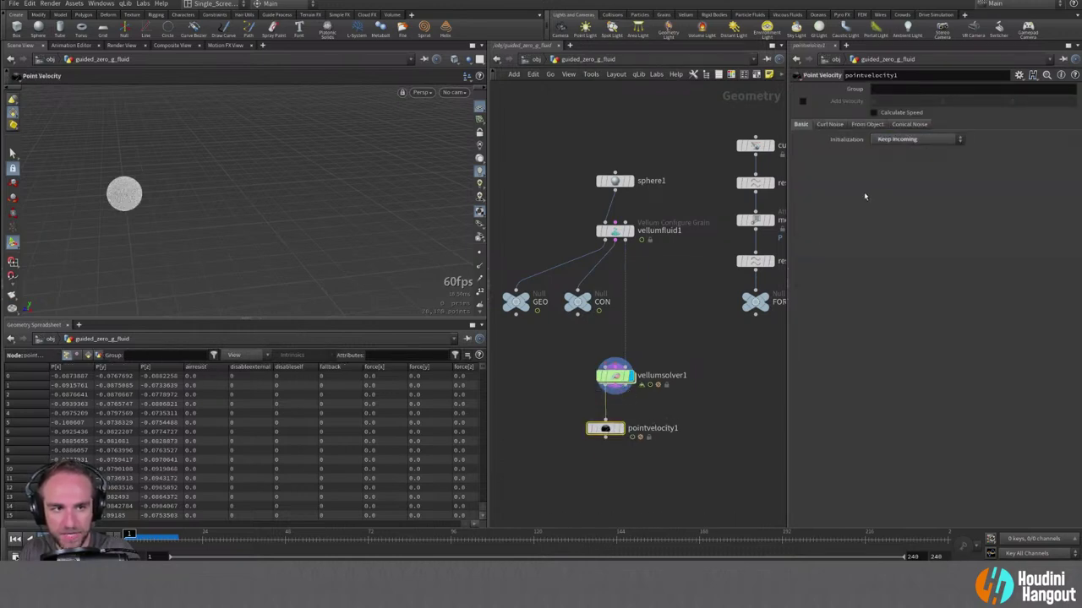
pyautogui.click(874, 113)
pyautogui.click(624, 428)
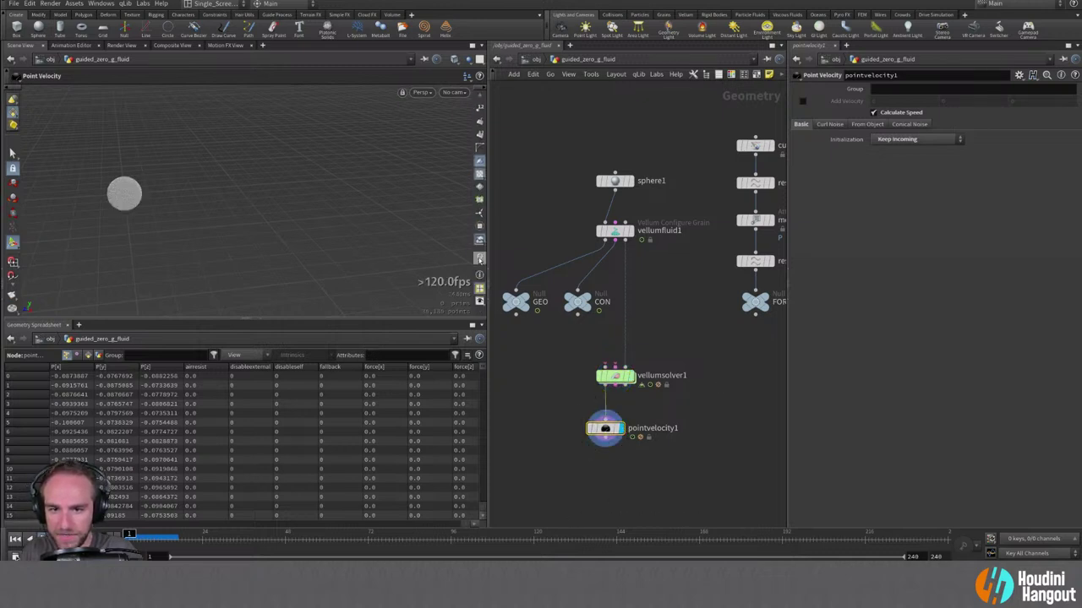
pyautogui.click(480, 257)
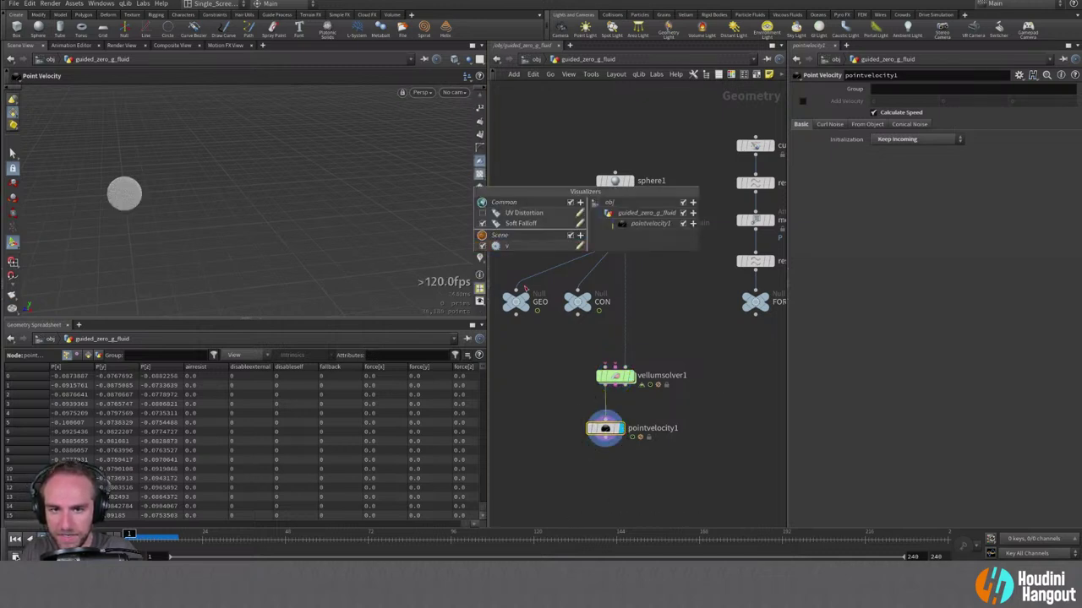
# Inspect pointvelocity1's attributes and turn on speed visualization on the sphere.
pyautogui.middleClick(579, 427)
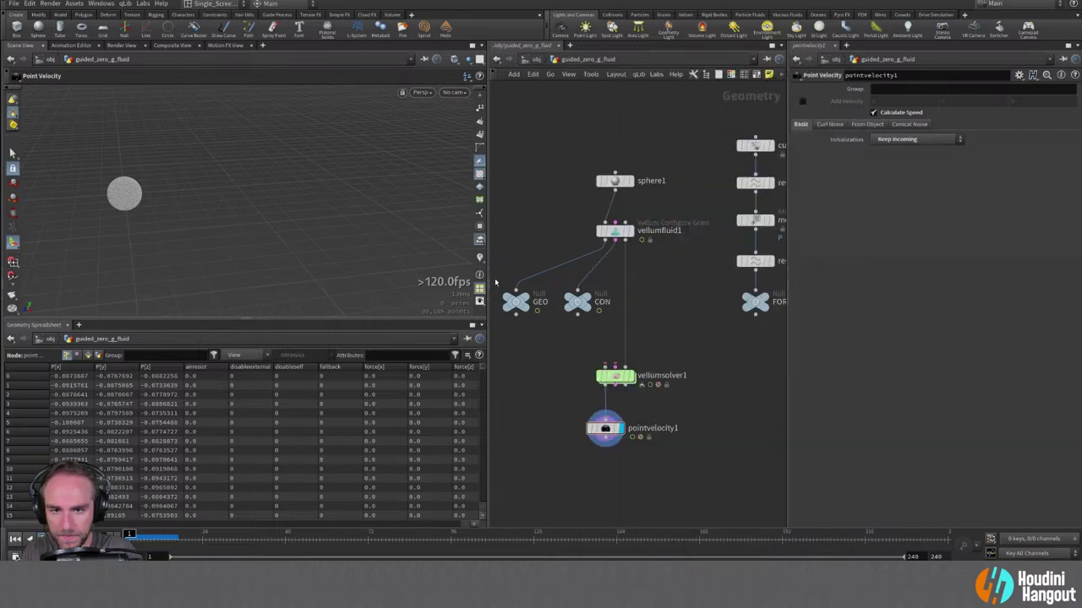
pyautogui.click(481, 260)
pyautogui.rightClick(482, 262)
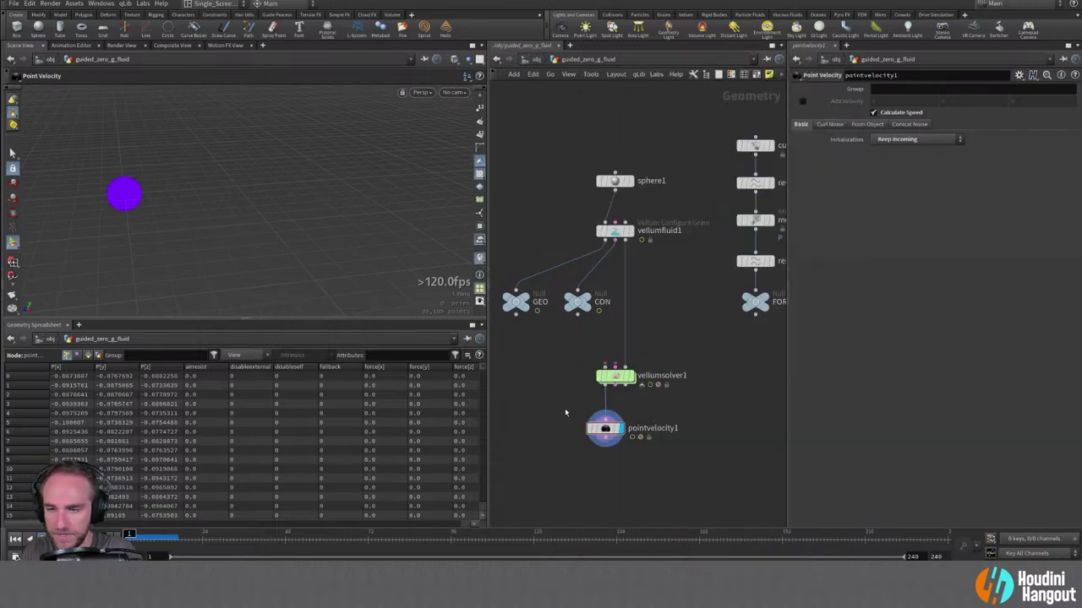
pyautogui.rightClick(478, 263)
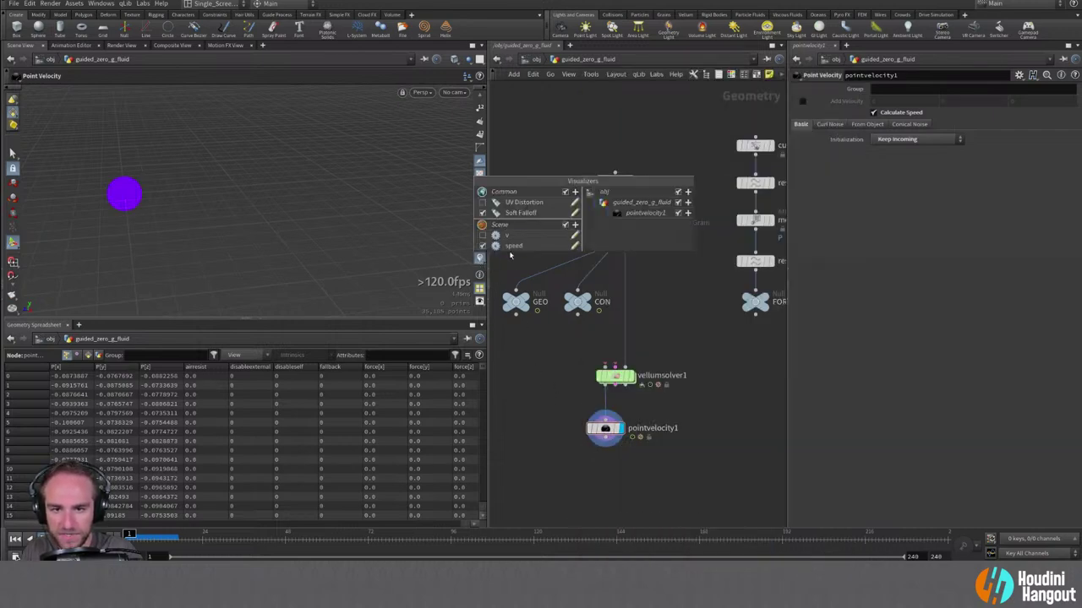
# Give the speed visualizer a blue–cyan–white ramp, then switch speed colouring off.
pyautogui.click(574, 249)
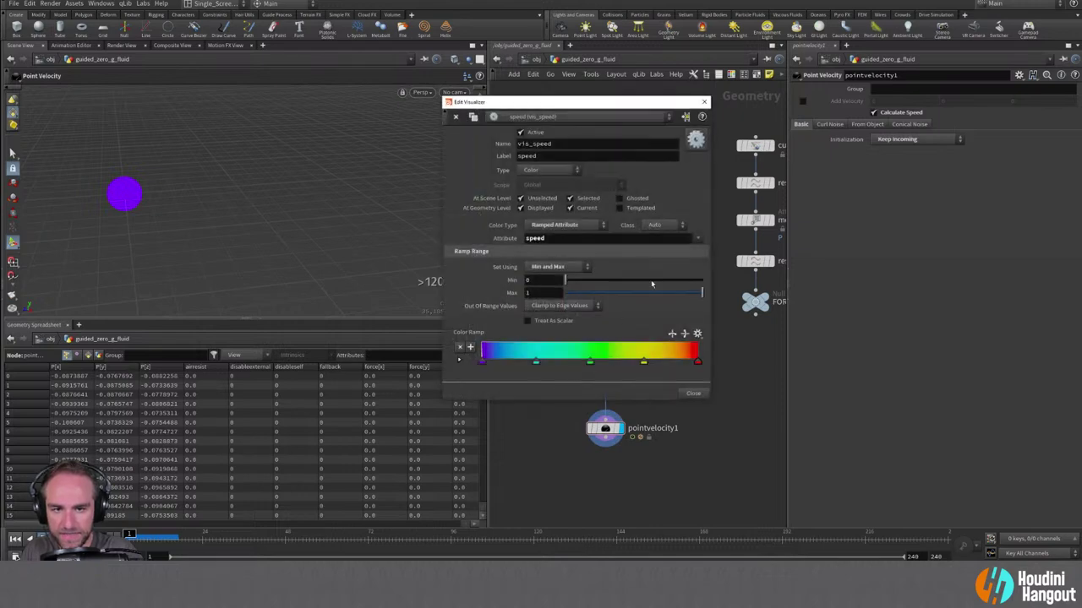
pyautogui.click(697, 334)
pyautogui.click(709, 495)
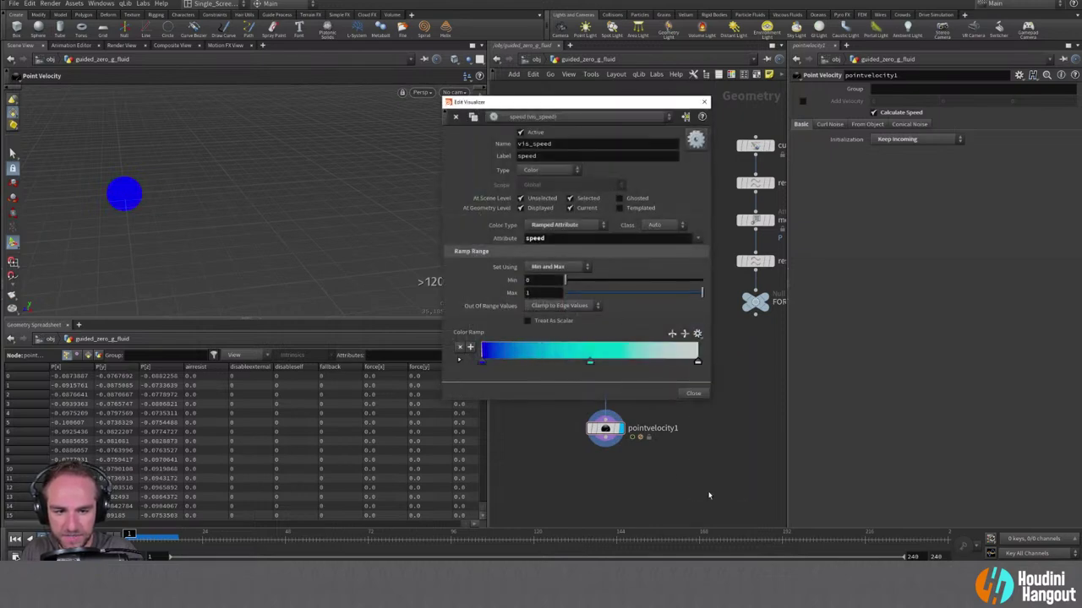
pyautogui.click(692, 393)
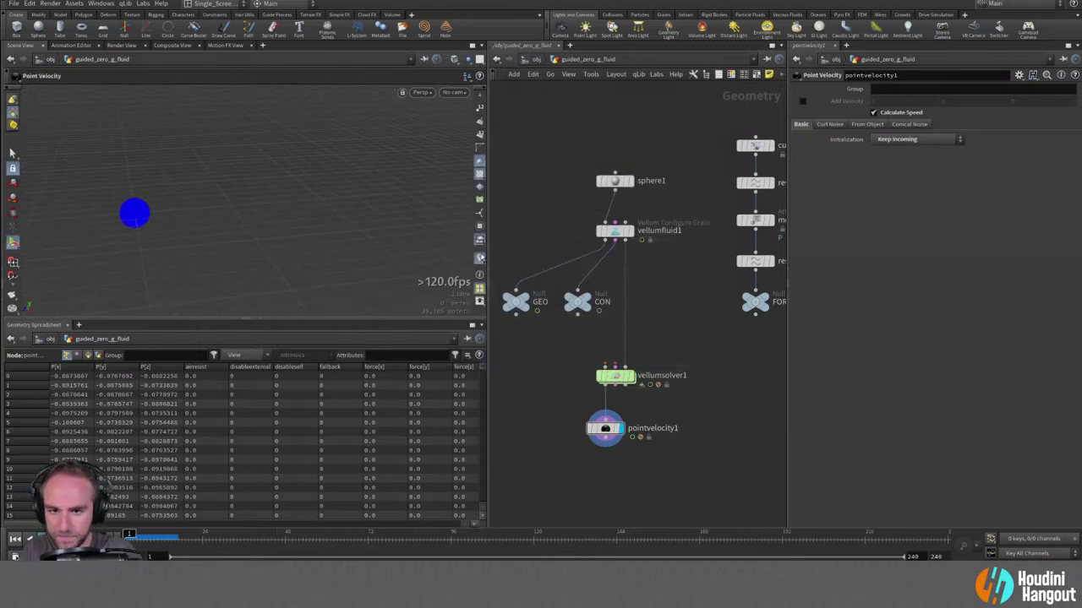
pyautogui.click(480, 259)
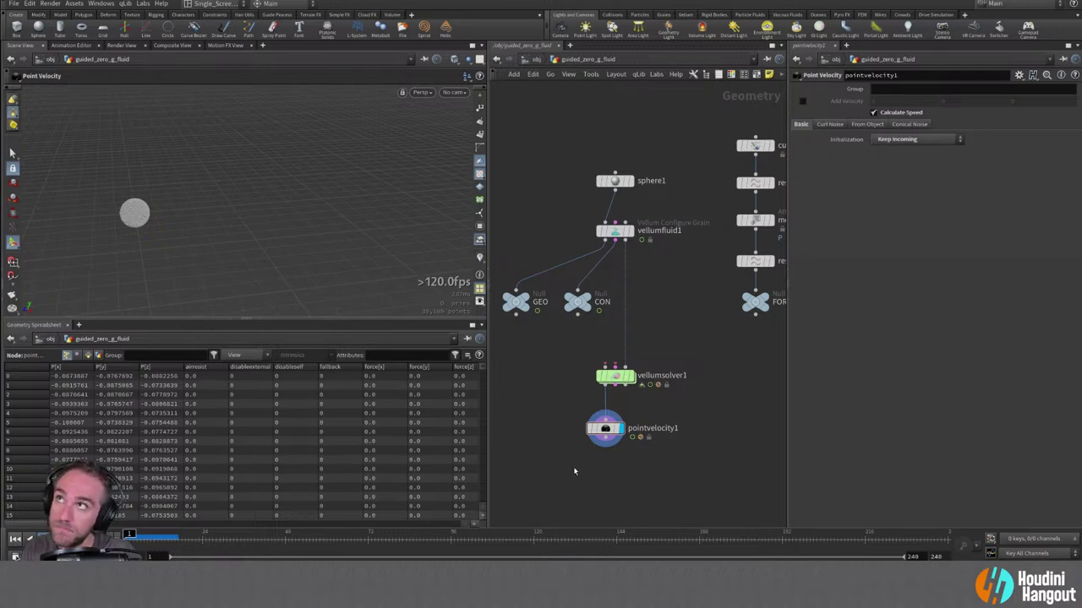
# Turn the speed visualizer back on, rewind, and set its Ramp Range Max to 10.
pyautogui.click(480, 258)
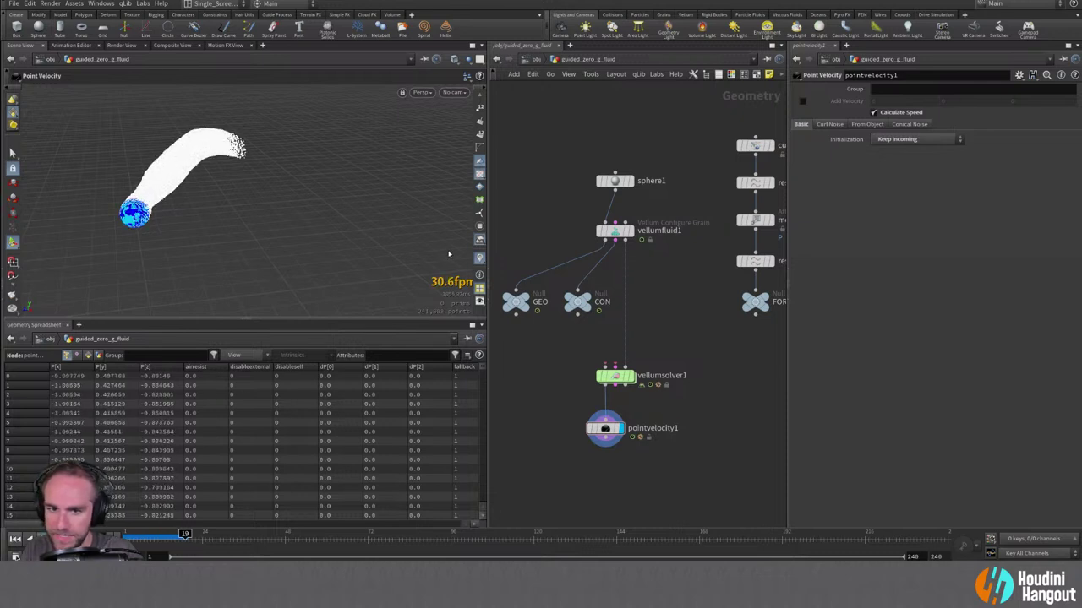
pyautogui.hotkey('ctrl', 'Up')
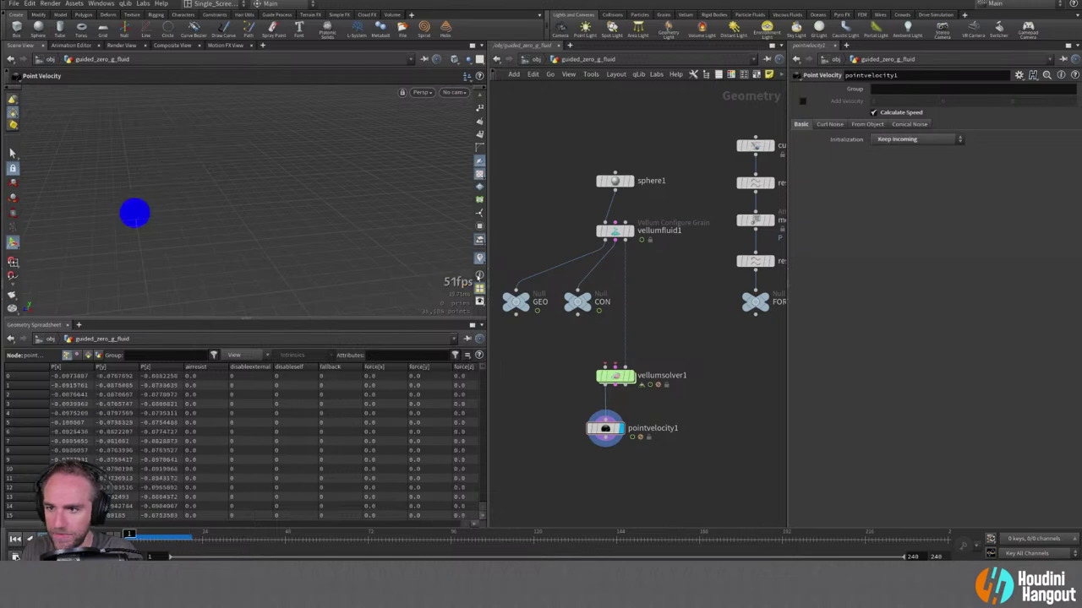
pyautogui.rightClick(574, 250)
pyautogui.press('Escape')
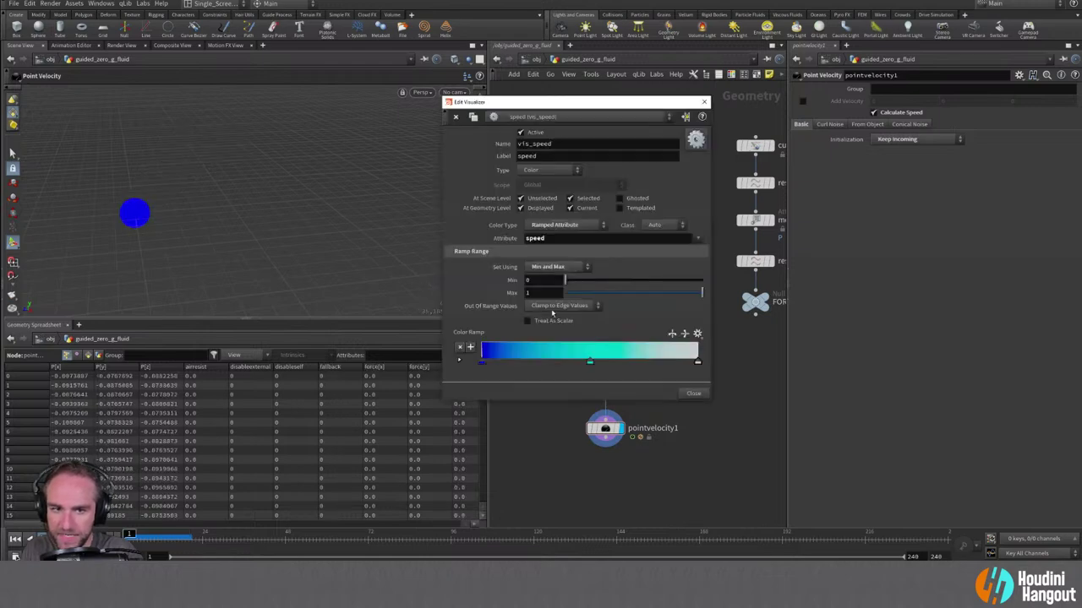
pyautogui.write('10')
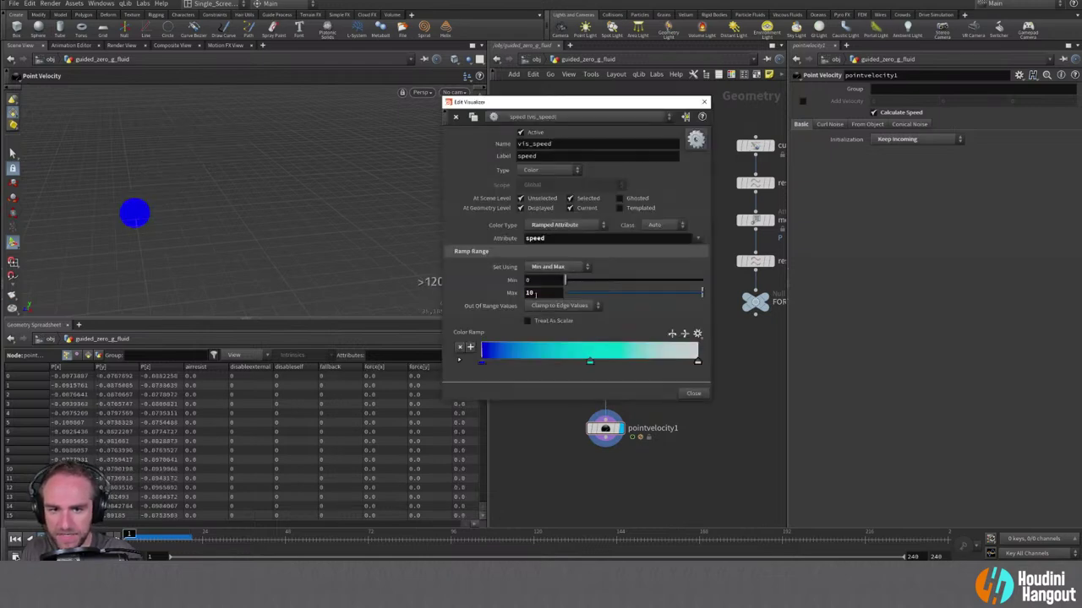
pyautogui.press('Up')
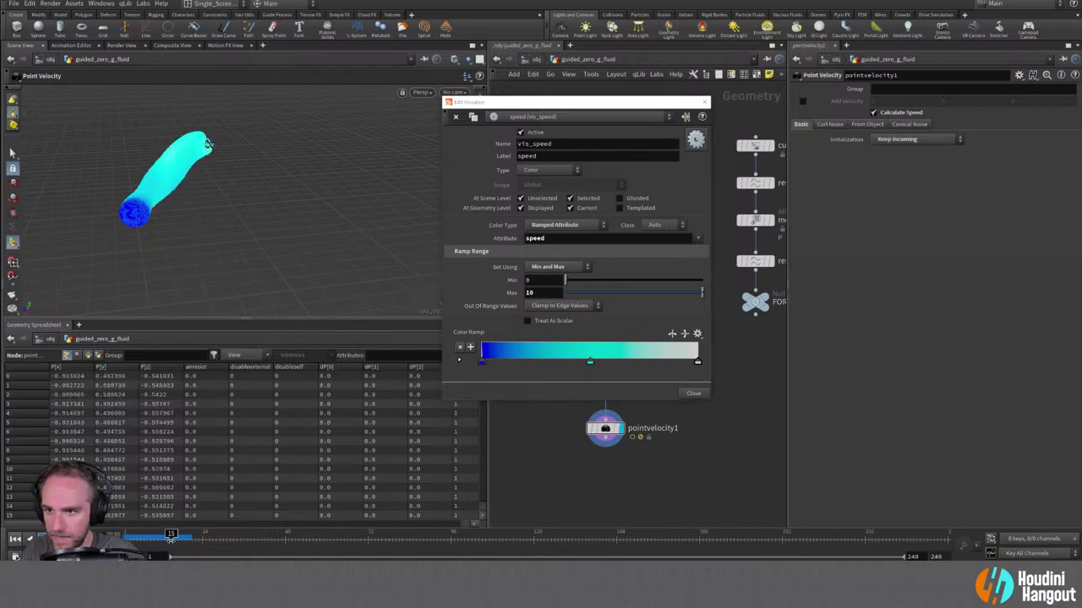
# Raise the ramp maximum to about 13 and view the blue-shaded stream.
pyautogui.moveTo(559, 294); pyautogui.dragTo(1066, 284, button='middle')
pyautogui.click(704, 102)
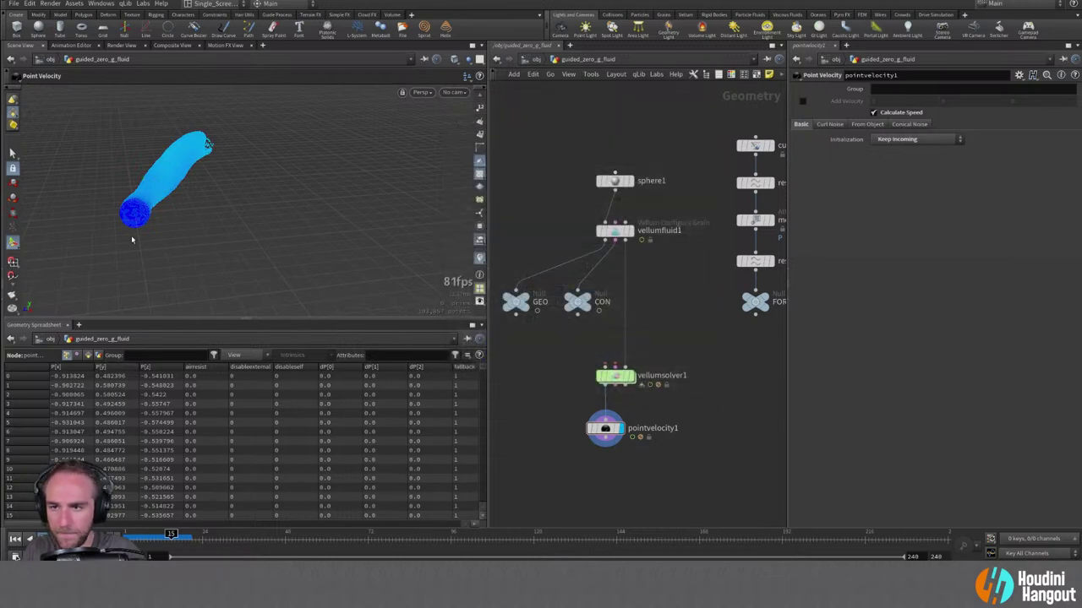
pyautogui.press('Escape')
pyautogui.moveTo(131, 240); pyautogui.dragTo(167, 278)
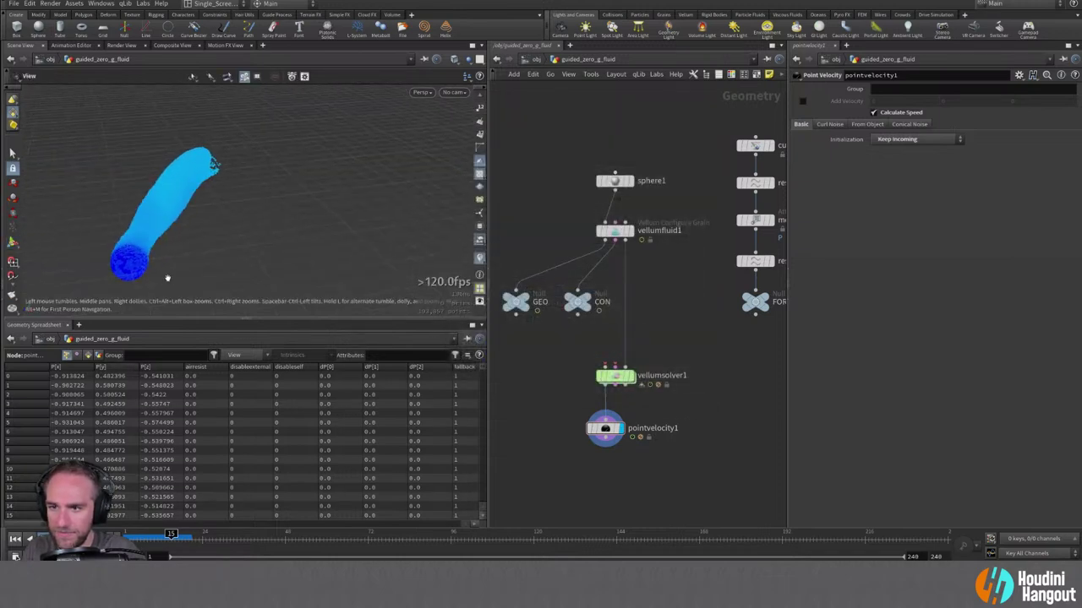
pyautogui.press('Return')
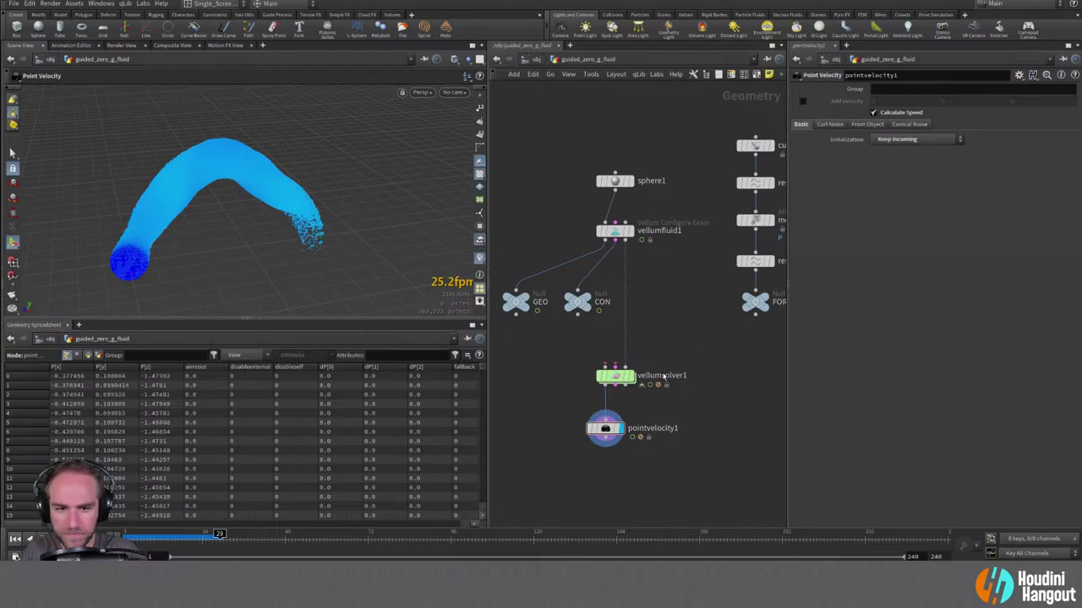
# Inside vellumsolver1's forces network, set popforce1's noise Amplitude to 15.
pyautogui.click(613, 376)
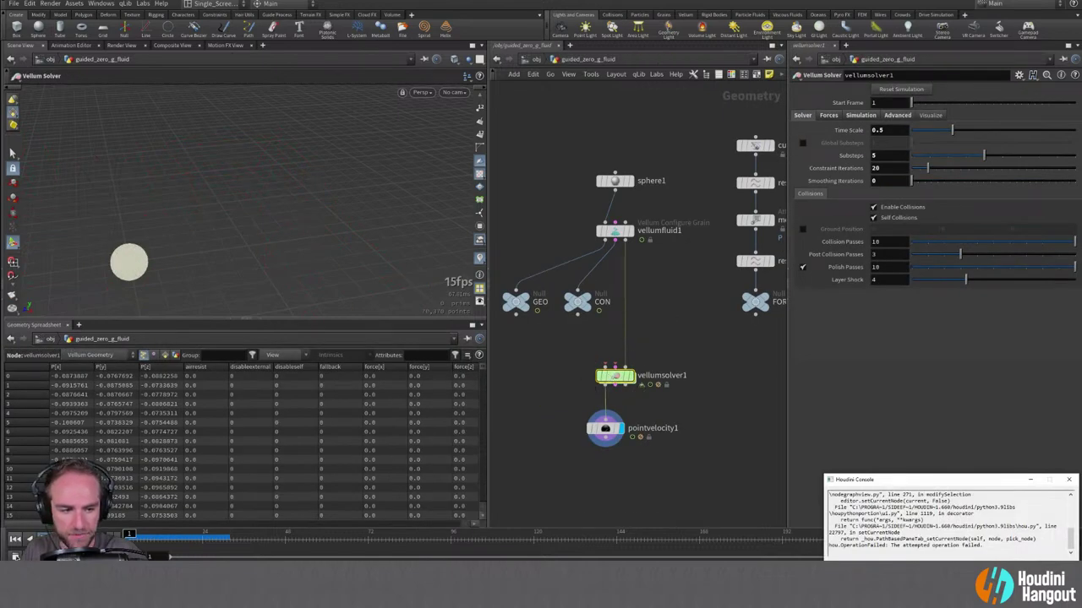
pyautogui.doubleClick(615, 376)
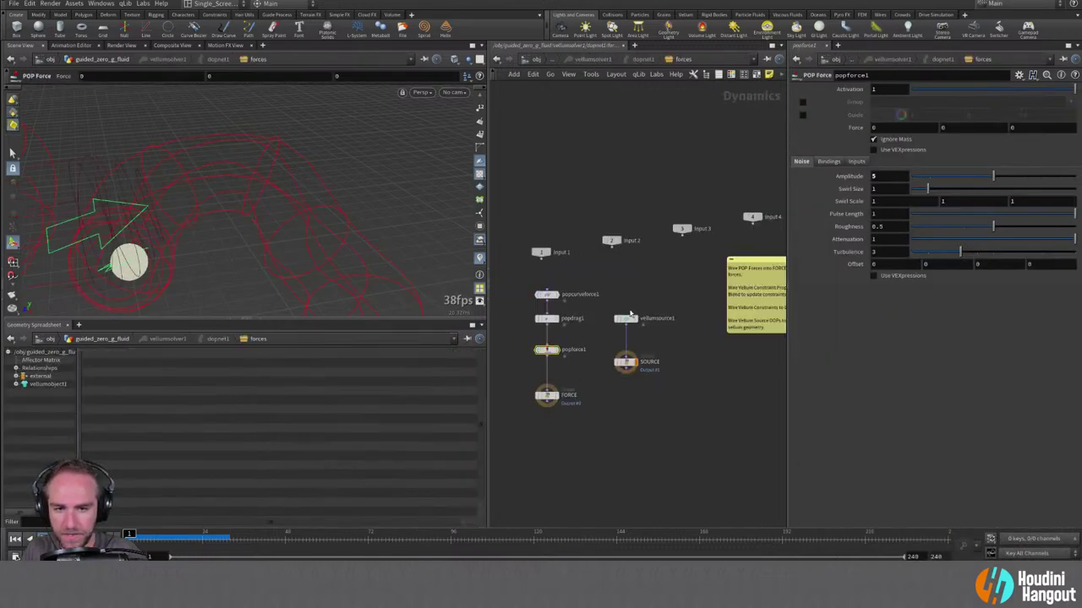
pyautogui.doubleClick(885, 175)
pyautogui.write('15')
pyautogui.press('Return')
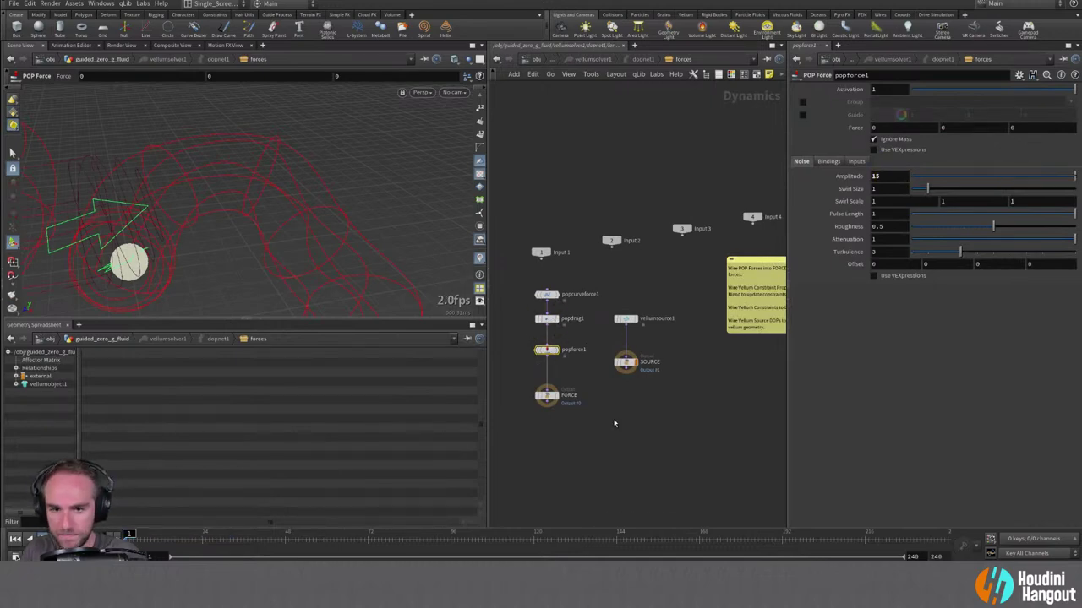
pyautogui.press('u')
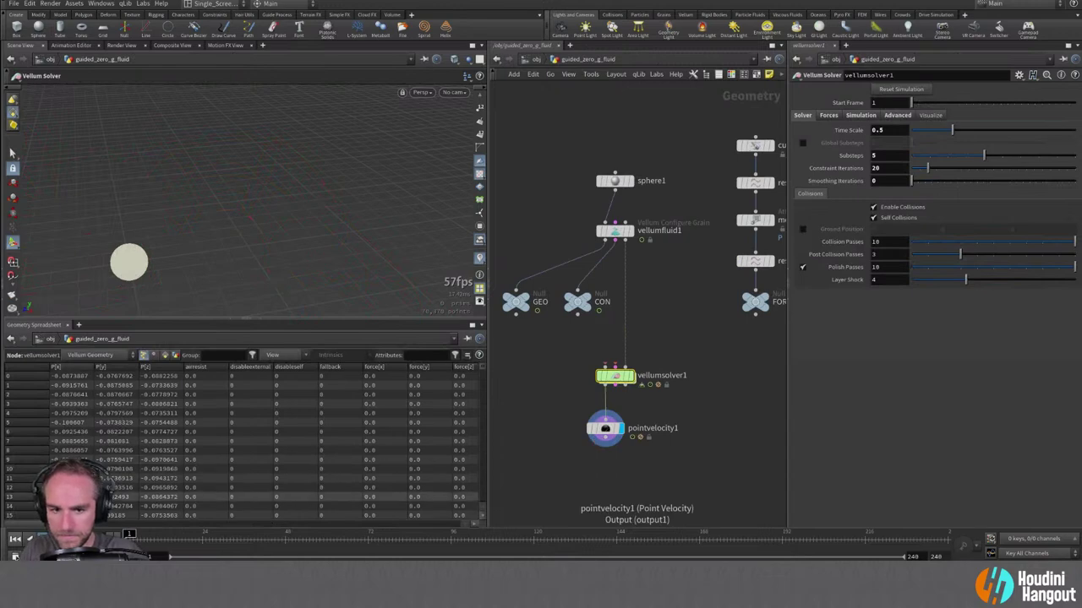
# Display pointvelocity1 and step the re-simulating fluid forward to about frame 7.
pyautogui.press('Right')
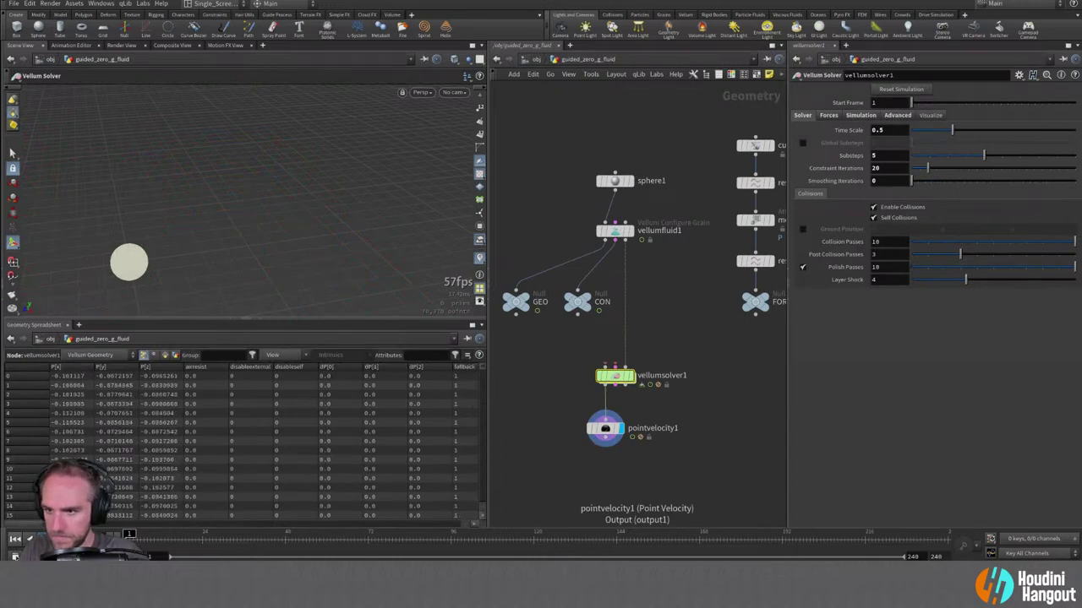
pyautogui.press('Right')
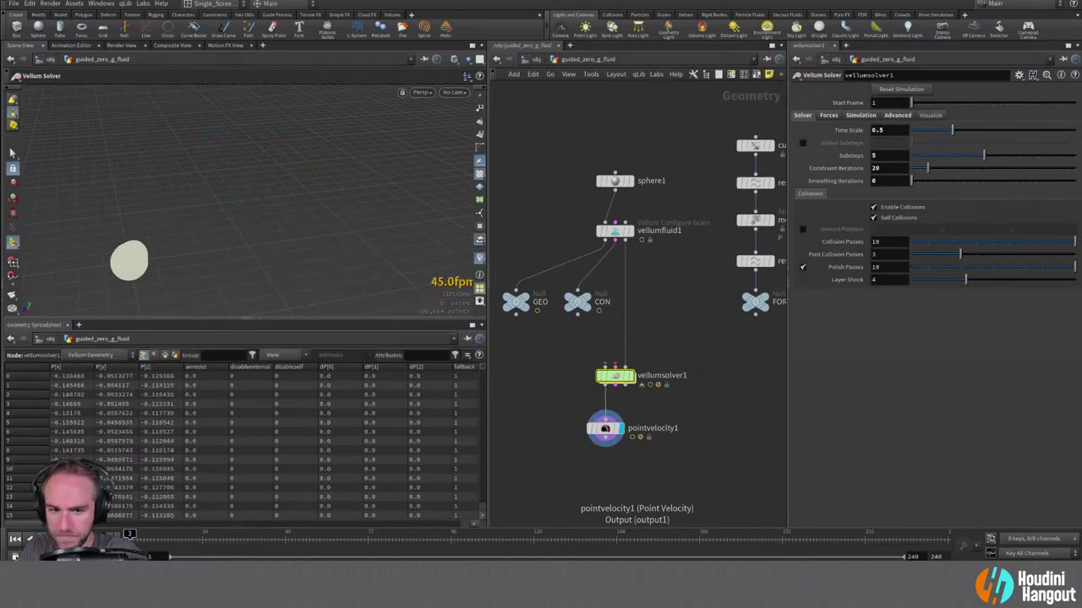
pyautogui.press('Right')
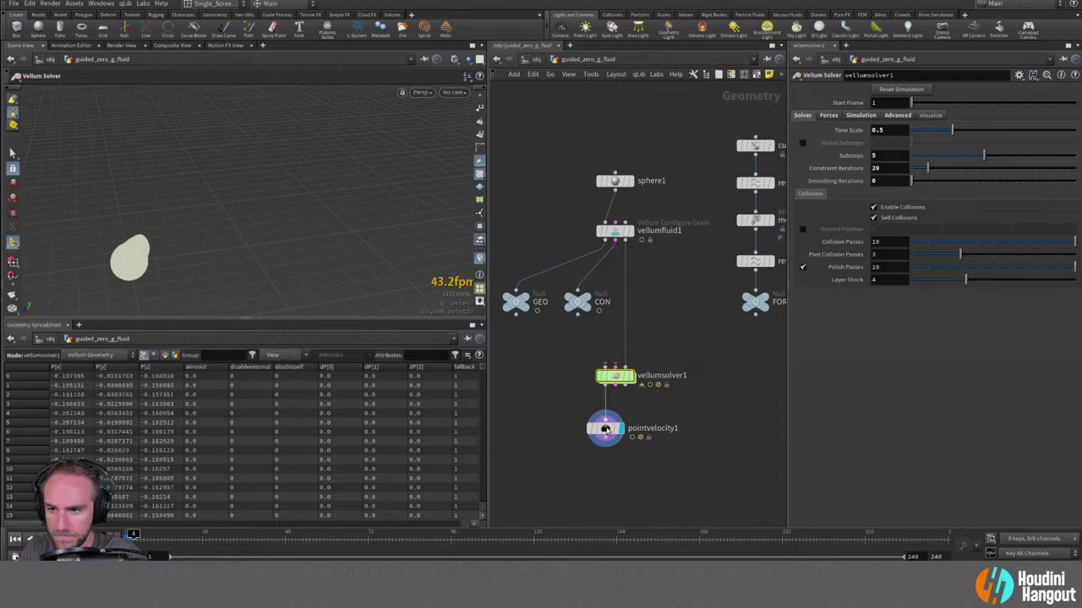
pyautogui.click(605, 429)
pyautogui.press('Right')
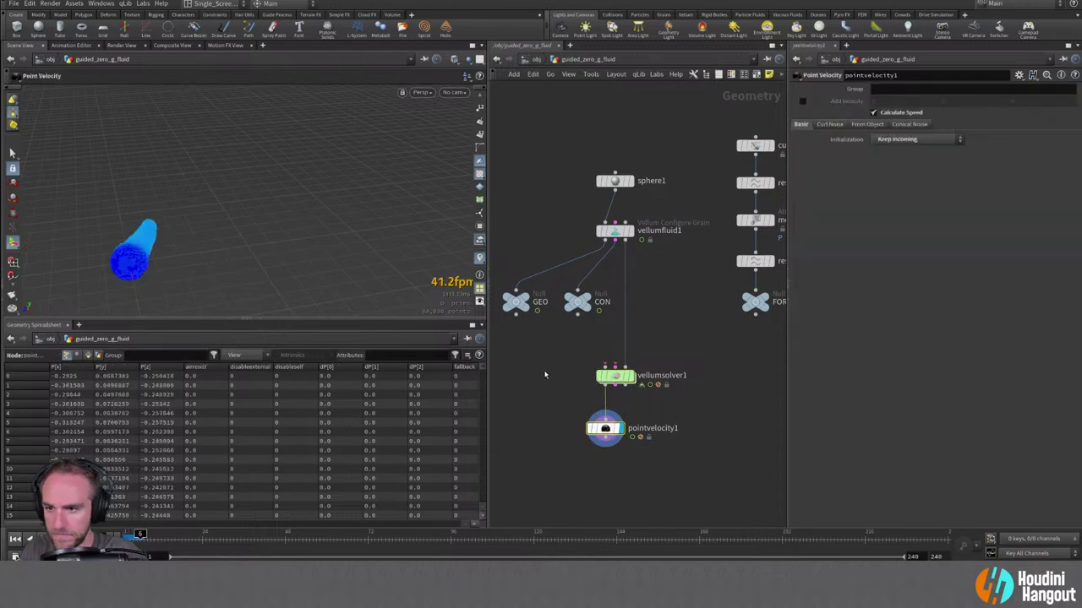
pyautogui.press('Right')
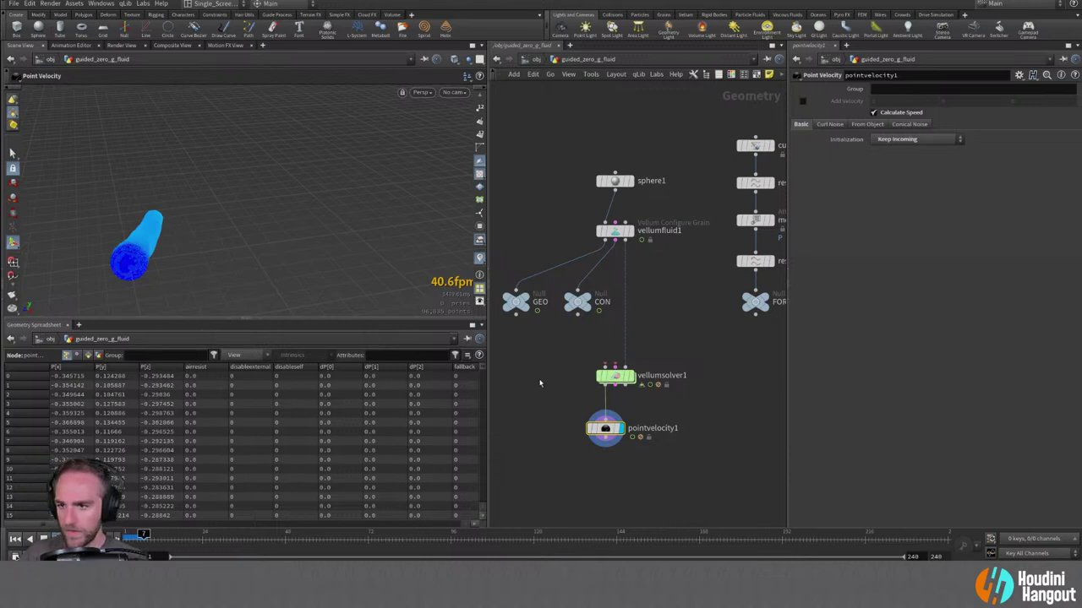
# Step the higher-noise fluid simulation frame by frame from frame 7 to about 20.
pyautogui.press('Right')
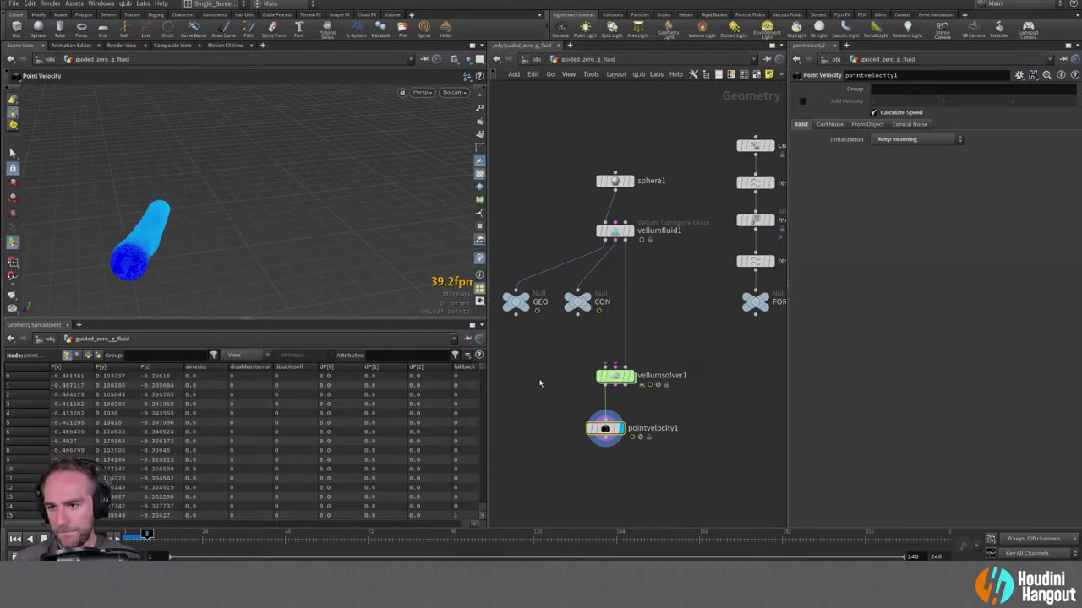
pyautogui.press('Right')
pyautogui.press('Right')
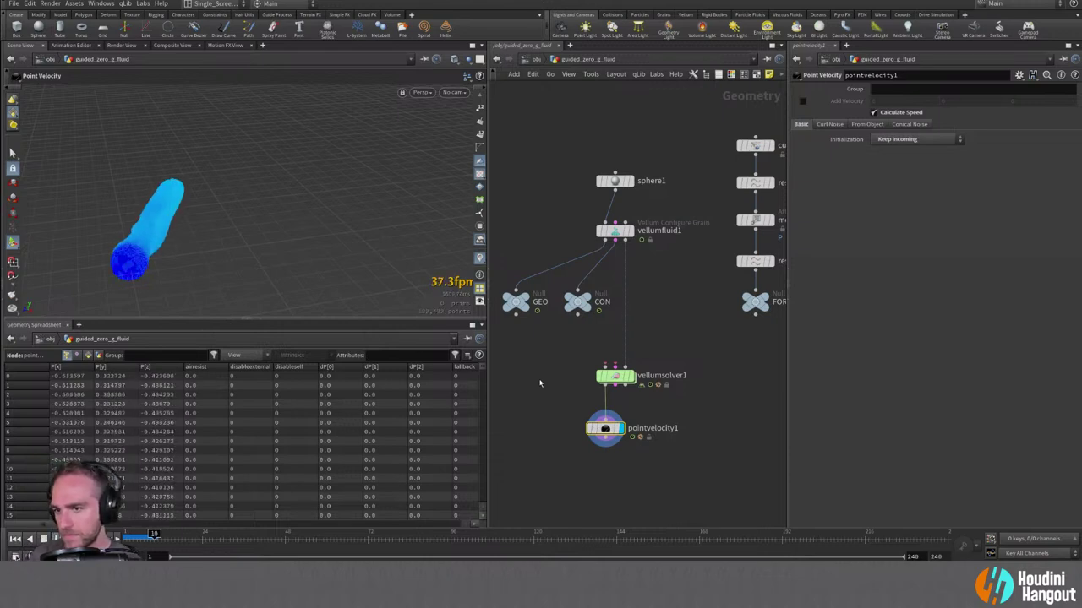
pyautogui.press('Right')
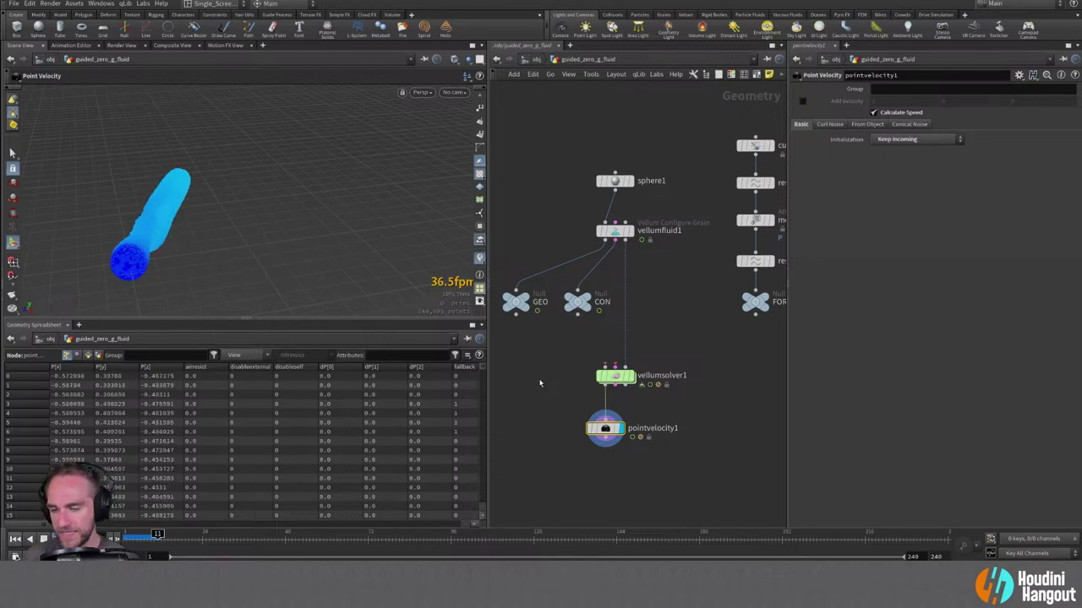
pyautogui.press('Right')
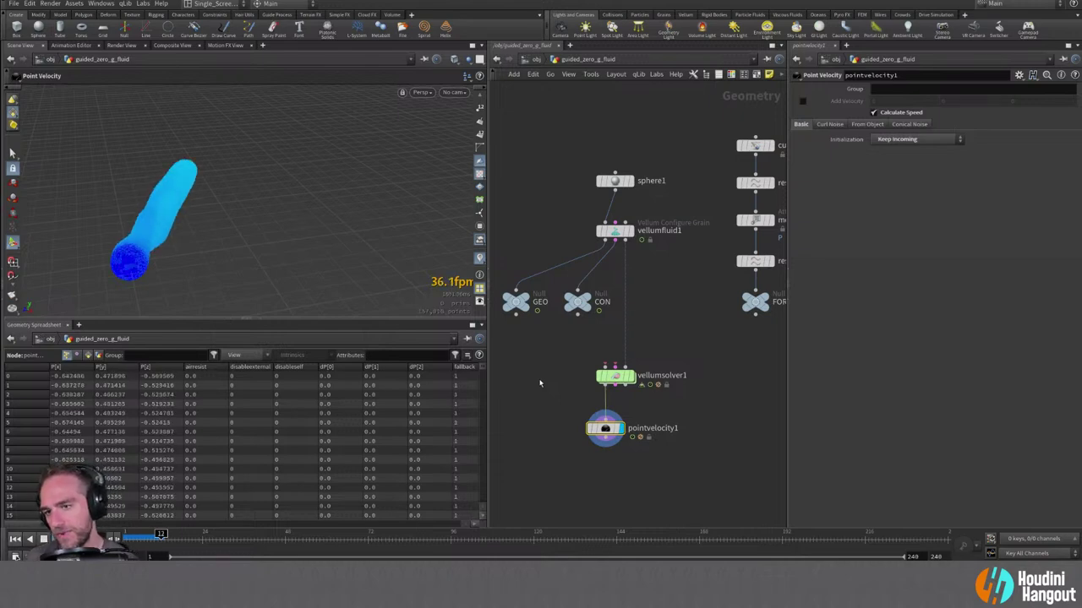
pyautogui.press('Right')
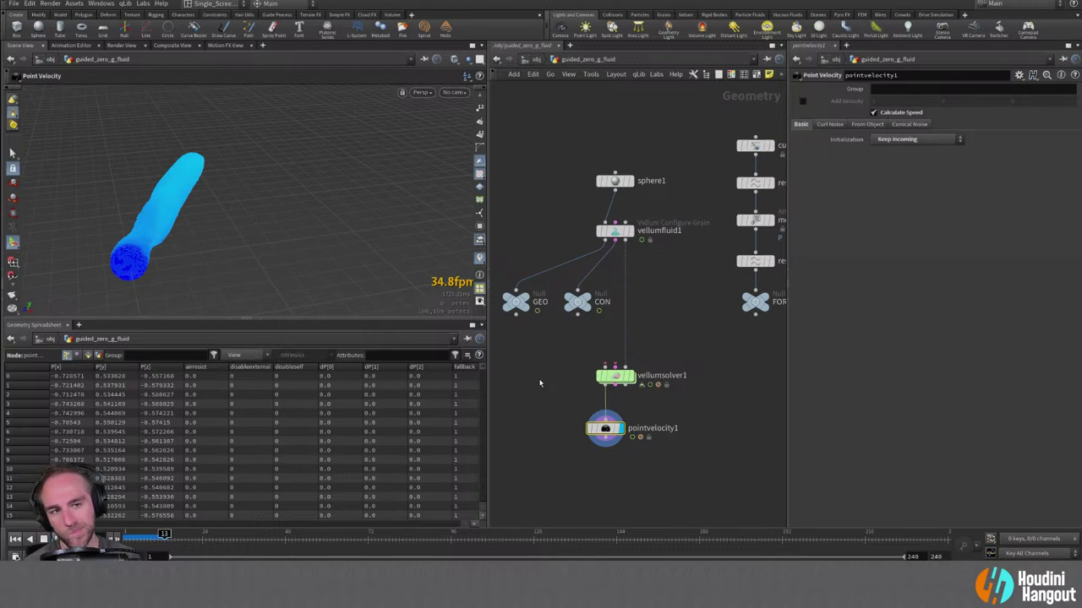
pyautogui.press('Right')
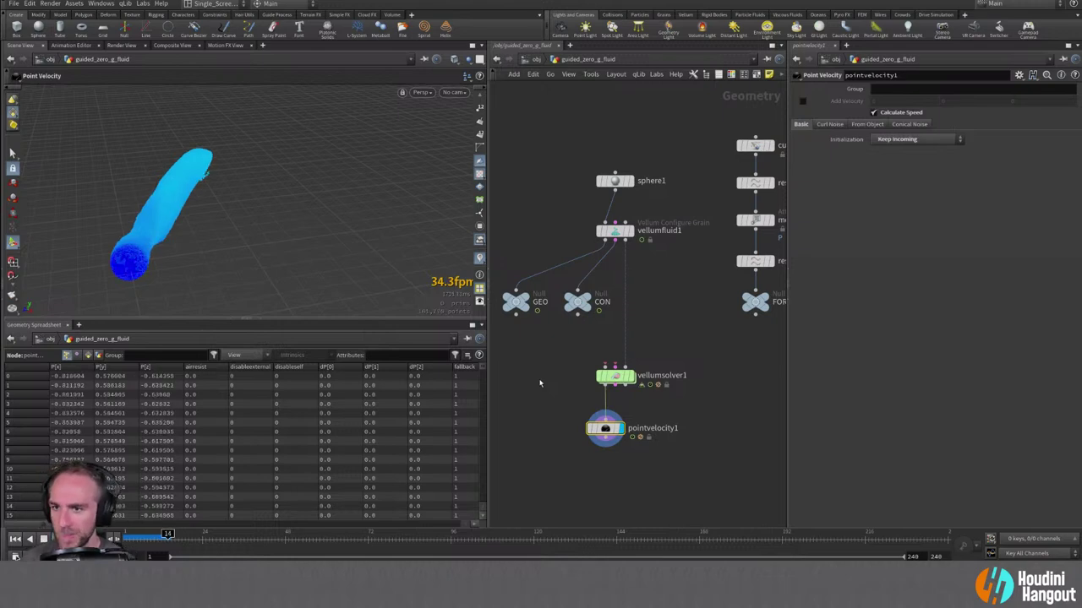
pyautogui.press('Right')
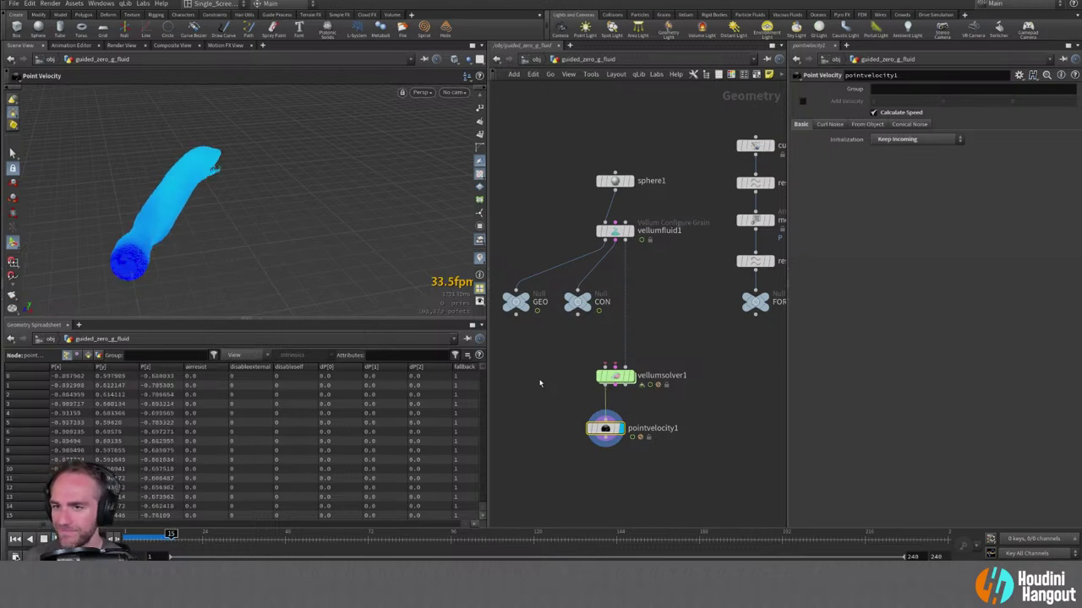
pyautogui.press('Right')
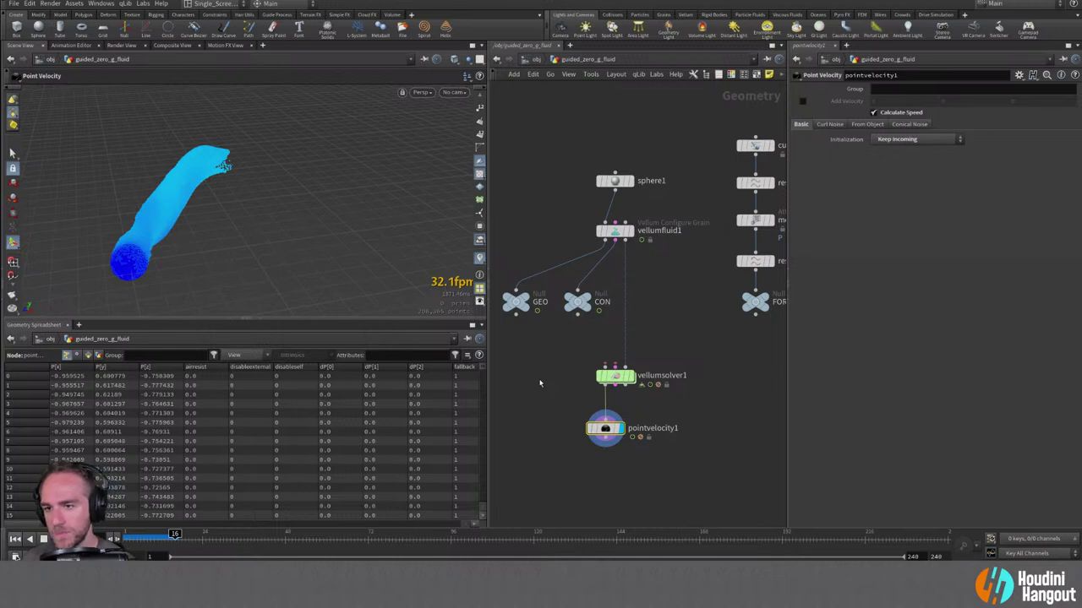
pyautogui.press('Right')
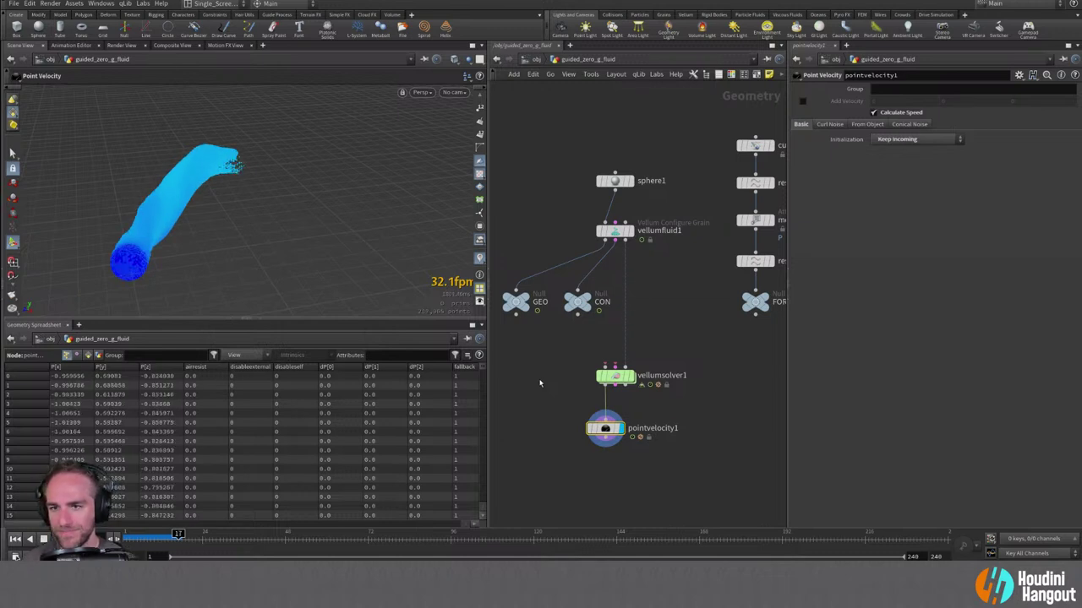
pyautogui.press('Right')
pyautogui.press('Right')
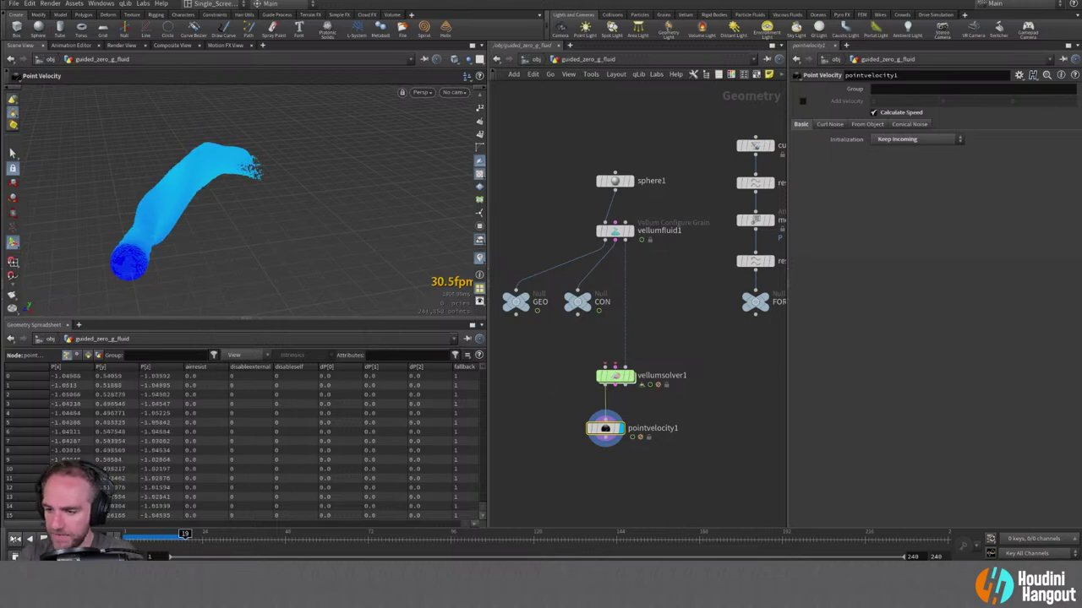
pyautogui.press('Right')
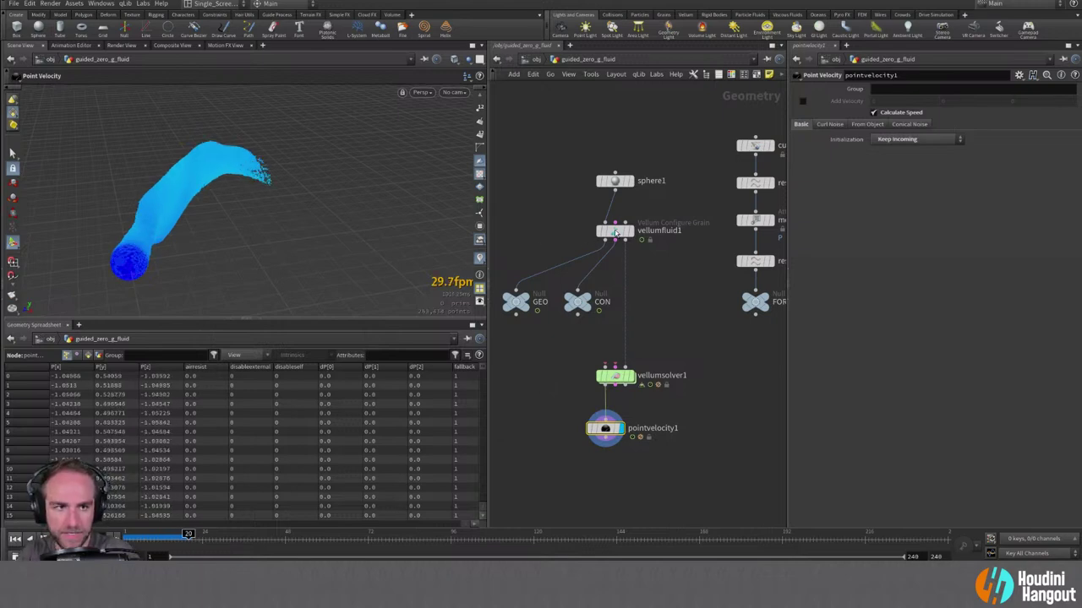
# Set vellumfluid1's Particle Size to 0.01 and make pointvelocity1 the current node.
pyautogui.click(616, 232)
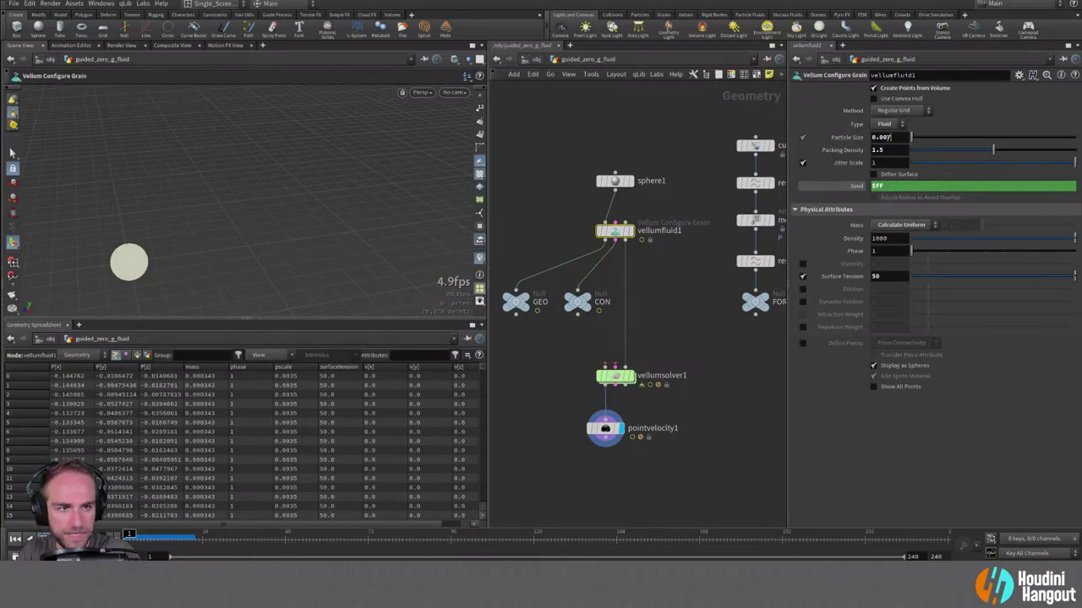
pyautogui.moveTo(889, 137); pyautogui.dragTo(881, 140)
pyautogui.write('1')
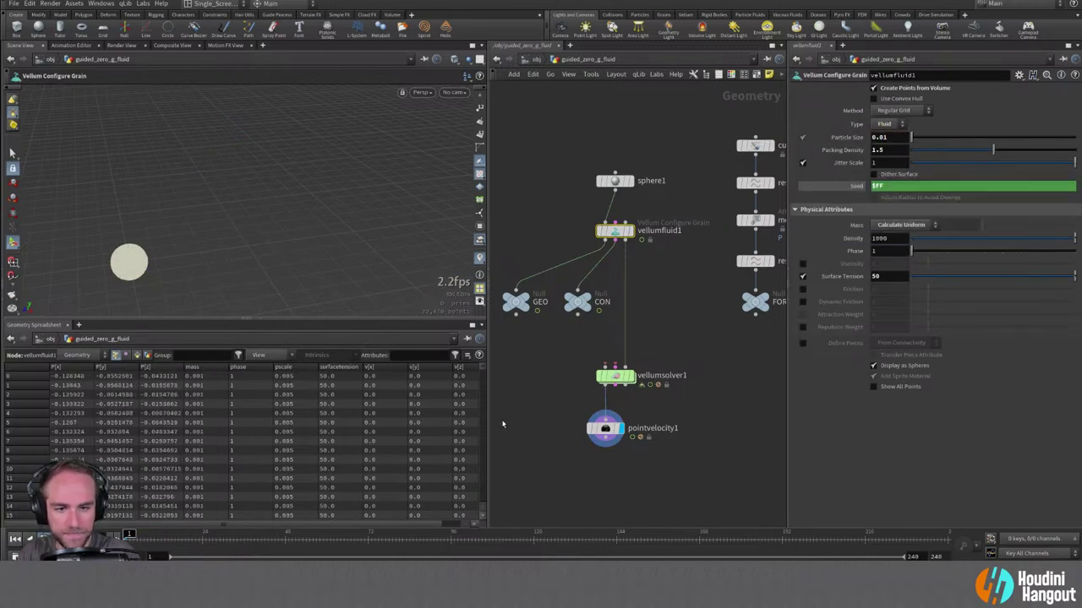
pyautogui.press('Return')
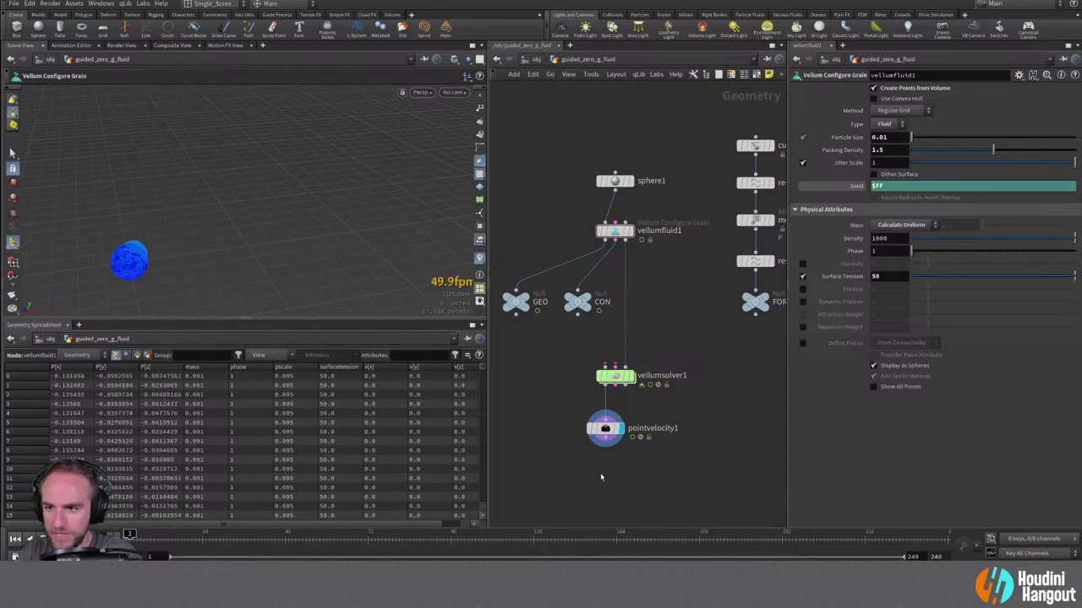
pyautogui.press('Down')
pyautogui.press('Down')
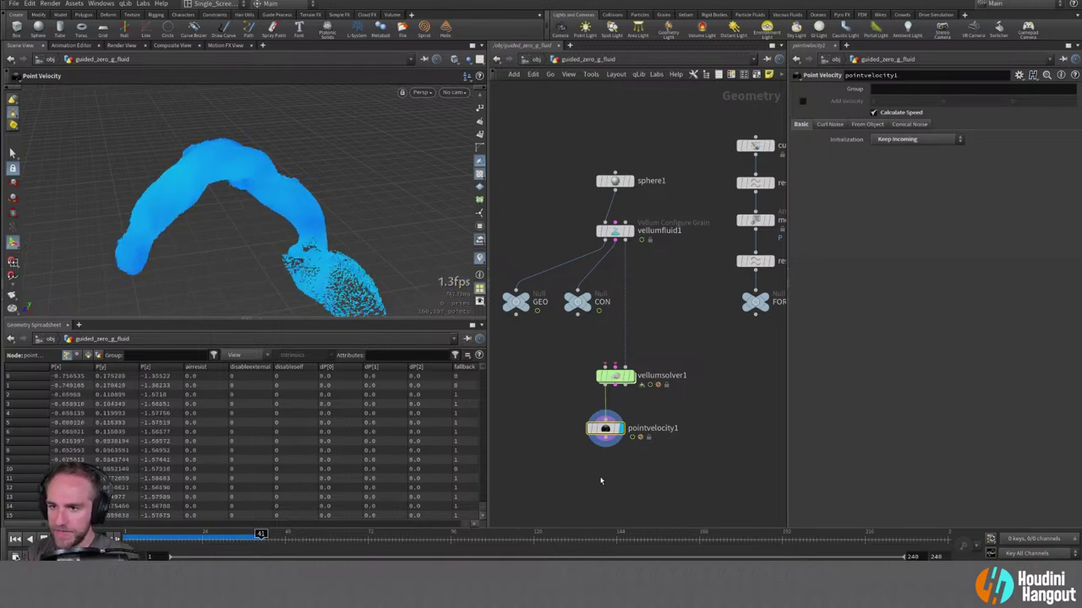
# Turn on the FORCE null's template flag to show the guide curves beside the fluid.
pyautogui.press('Escape')
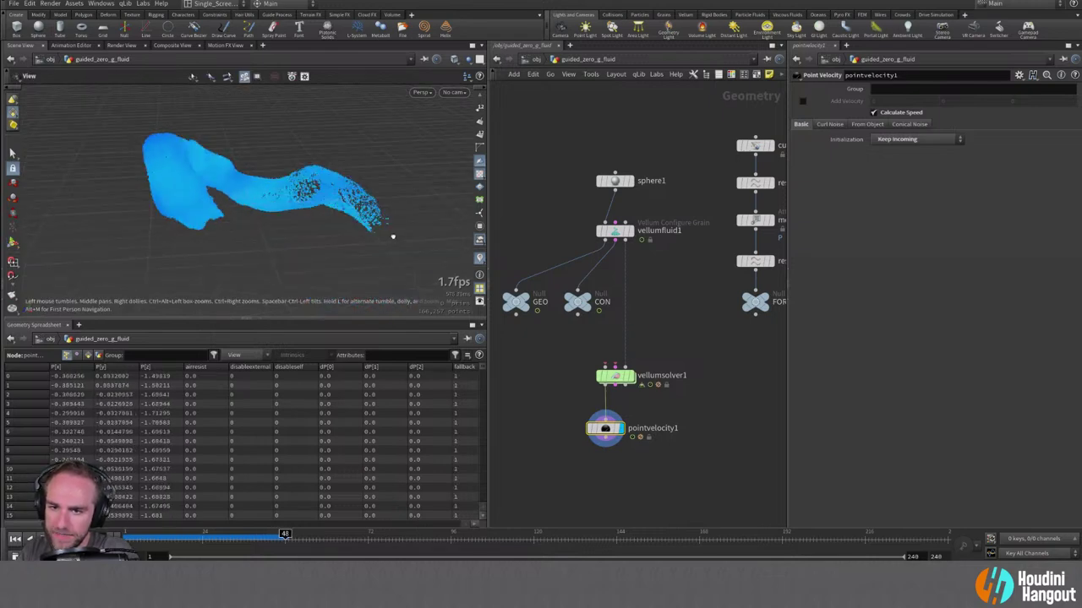
pyautogui.press('Return')
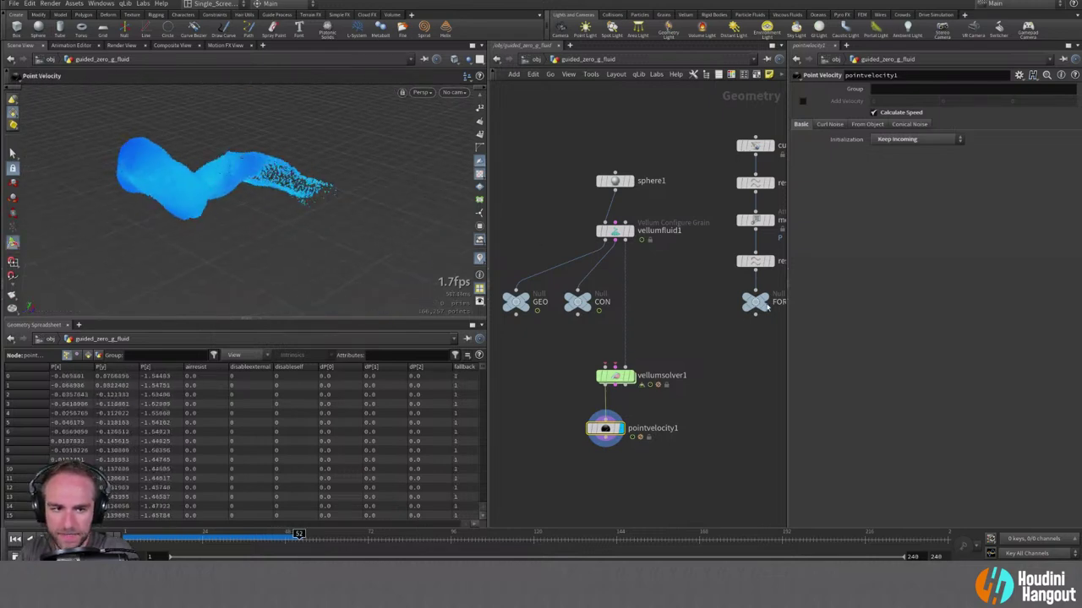
pyautogui.click(768, 314)
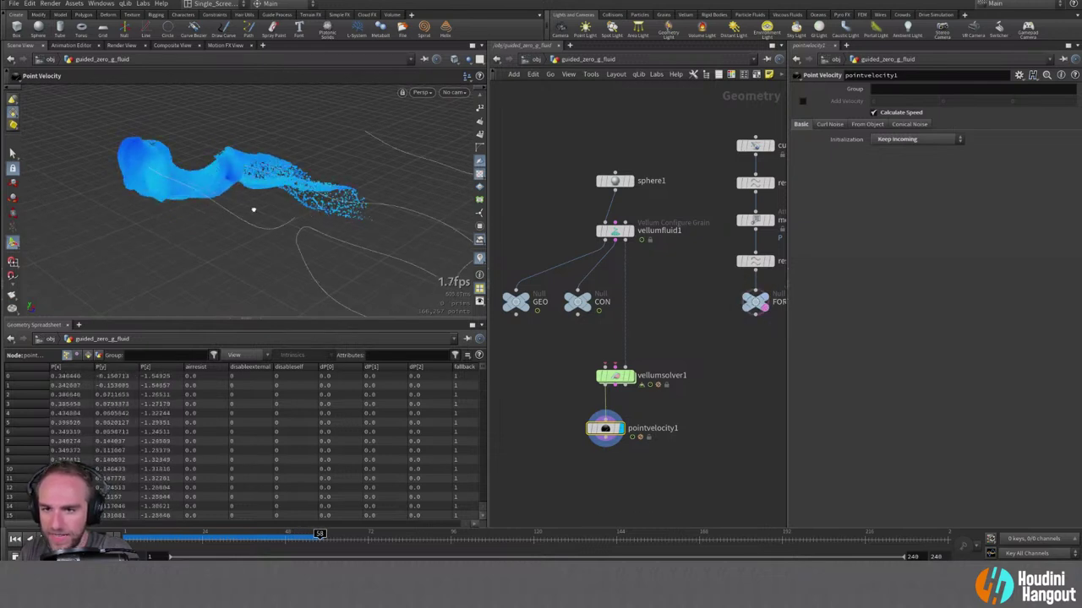
pyautogui.press('Escape')
pyautogui.moveTo(225, 203); pyautogui.dragTo(210, 203)
pyautogui.moveTo(351, 211); pyautogui.dragTo(274, 236)
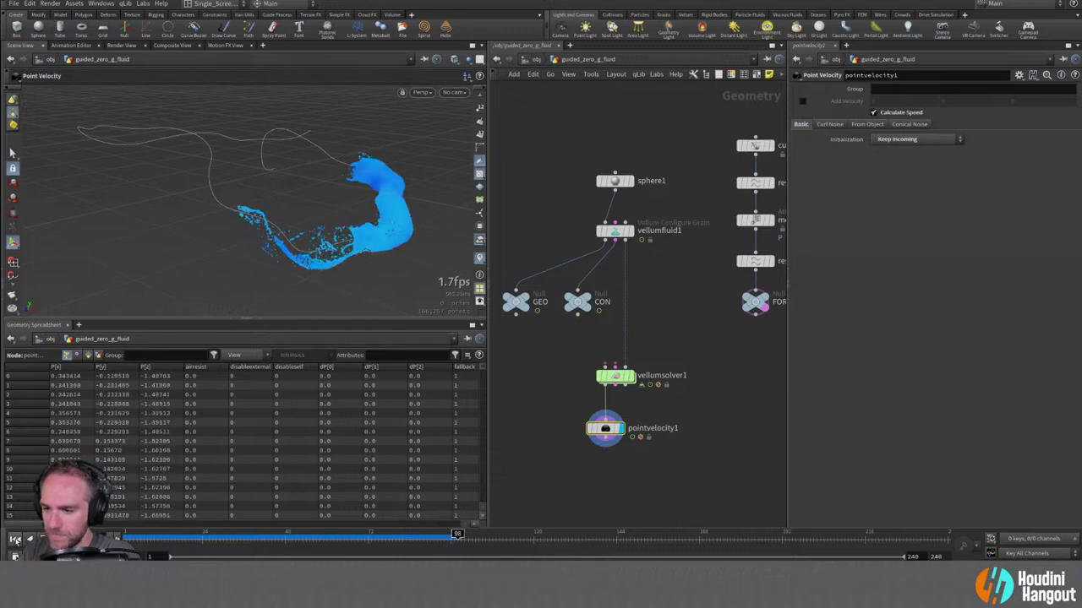
# Rewind the simulation to frame 1, showing the blue source sphere.
pyautogui.click(15, 539)
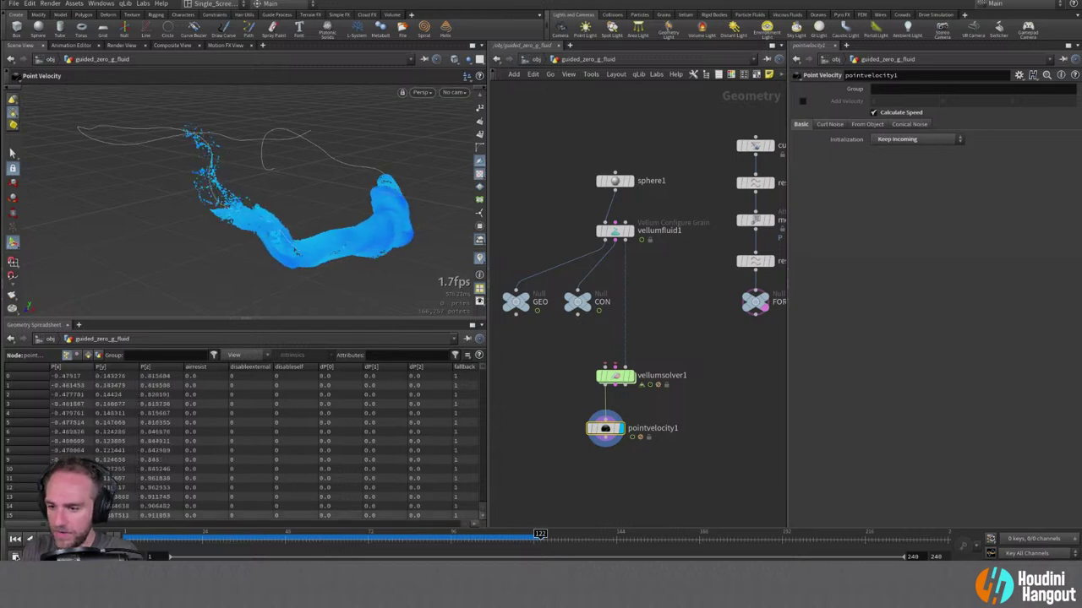
pyautogui.press('Escape')
pyautogui.moveTo(255, 195); pyautogui.dragTo(283, 161)
pyautogui.press('Return')
pyautogui.click(15, 540)
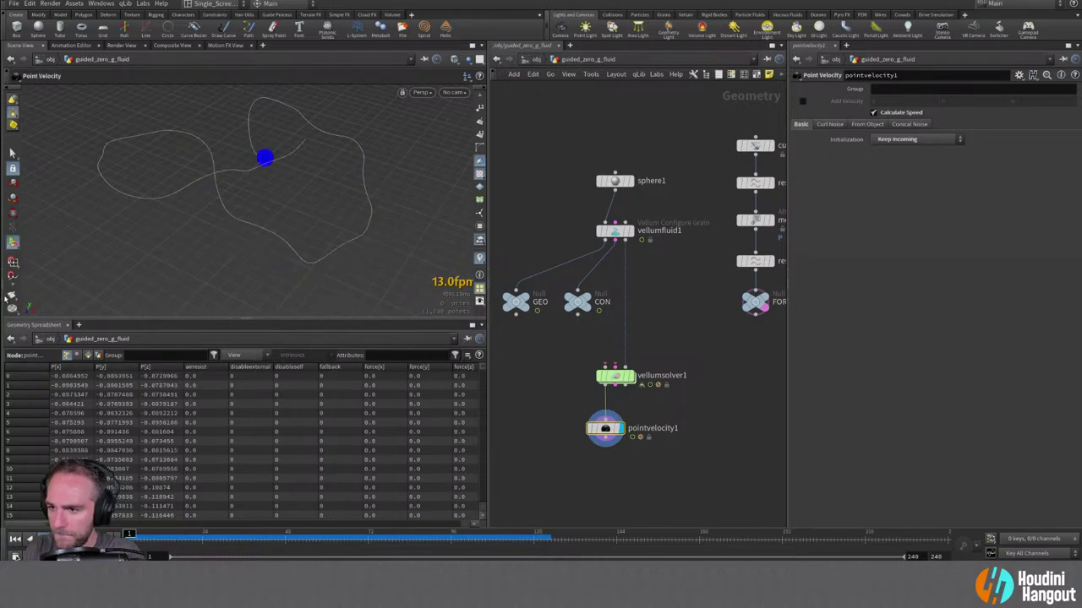
pyautogui.click(10, 297)
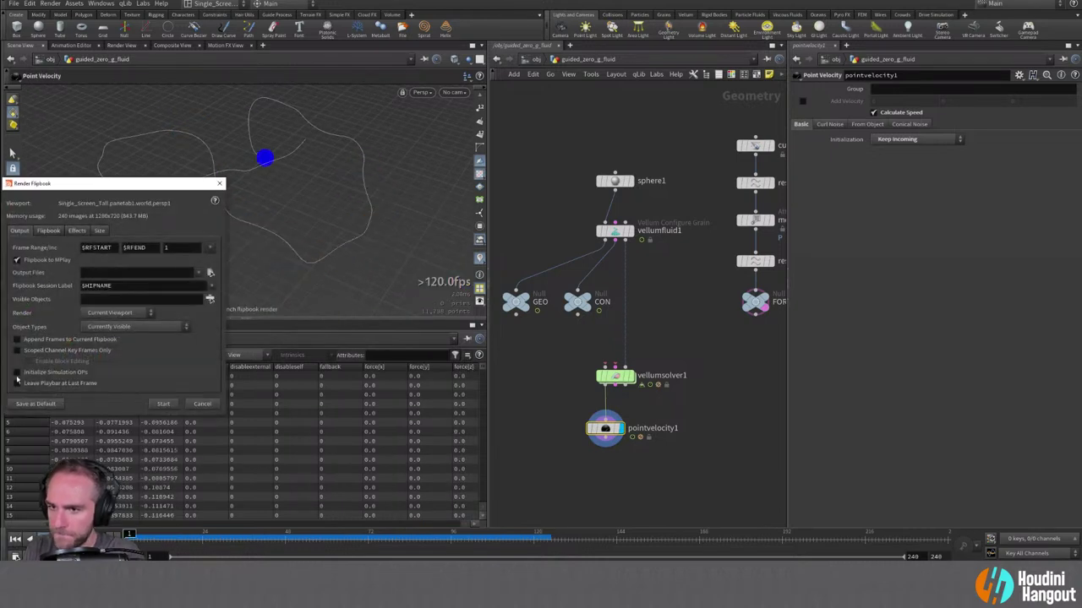
pyautogui.click(162, 404)
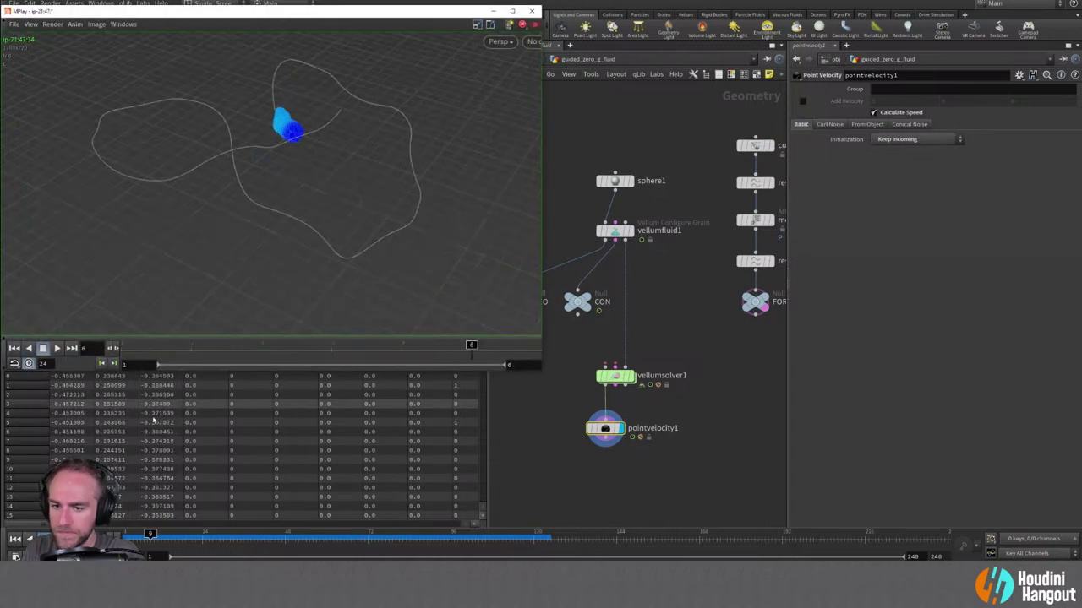
pyautogui.moveTo(224, 17); pyautogui.dragTo(284, 47)
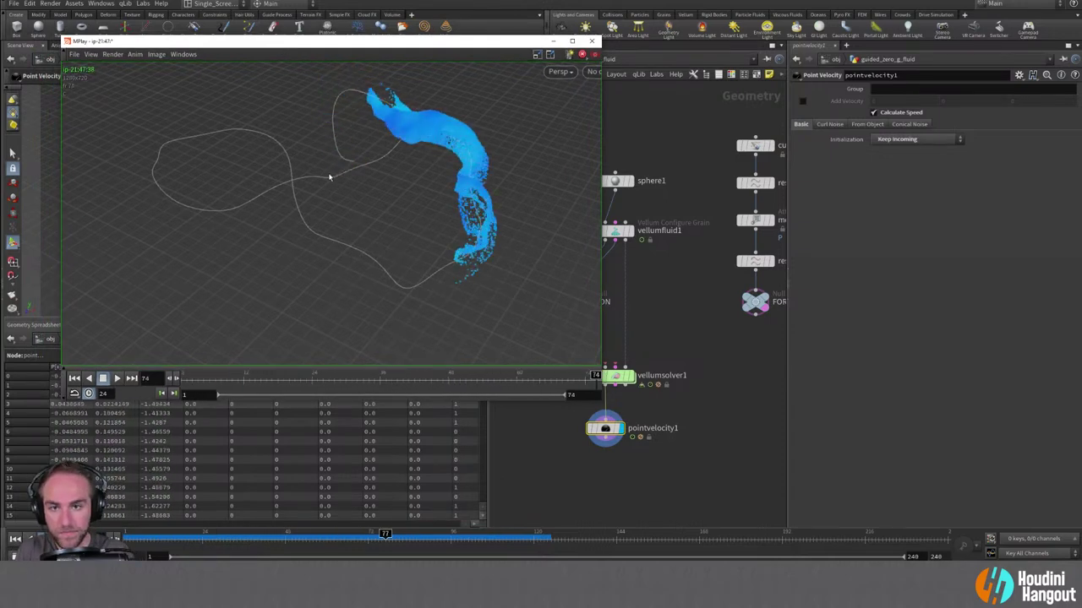
pyautogui.click(117, 380)
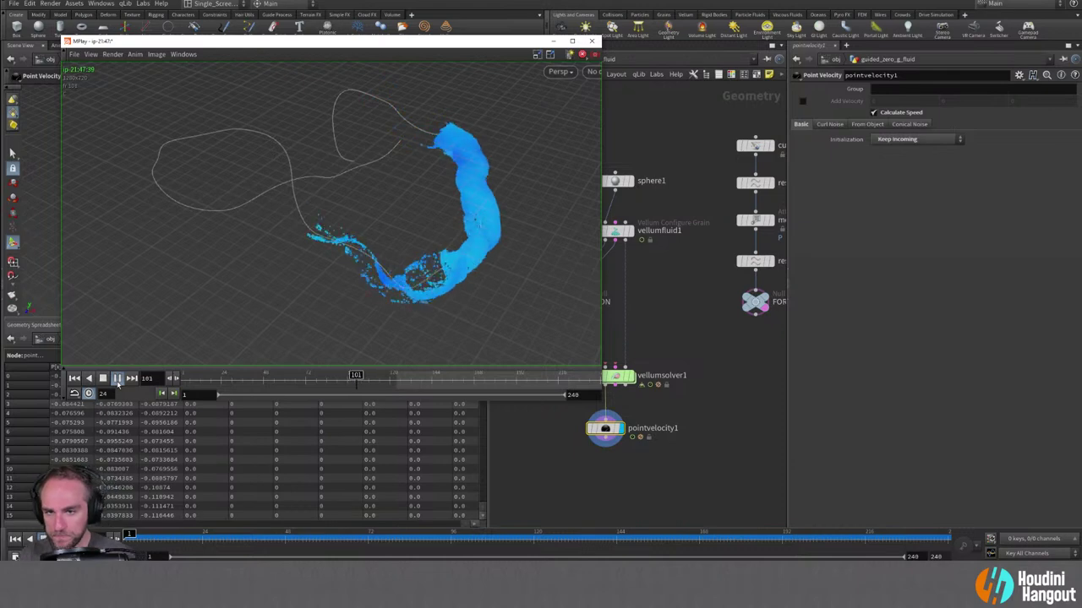
pyautogui.click(116, 377)
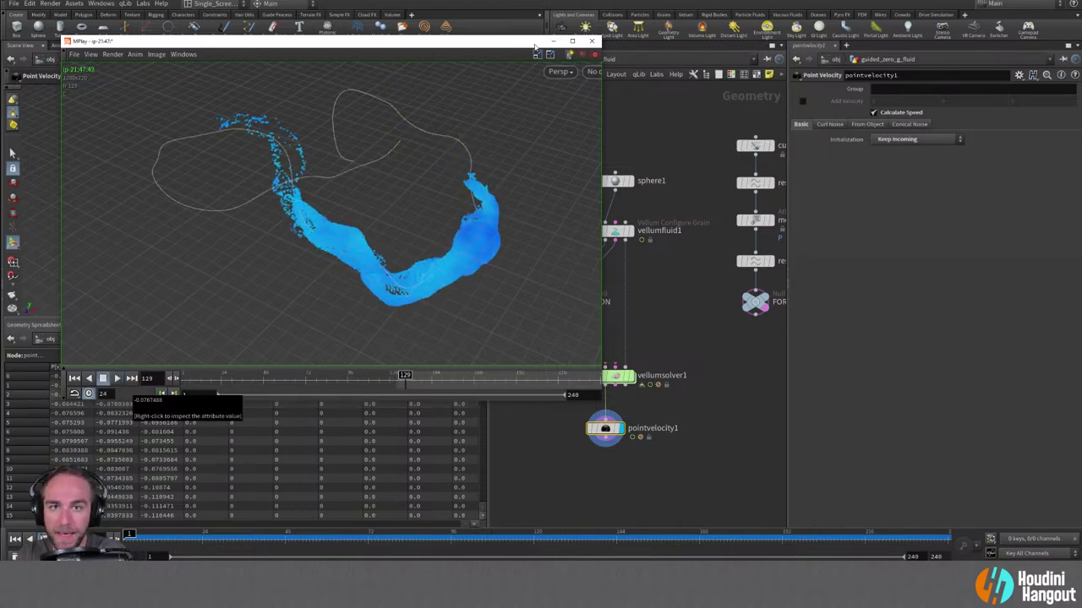
pyautogui.click(592, 40)
pyautogui.scroll(-5, 686, 321)
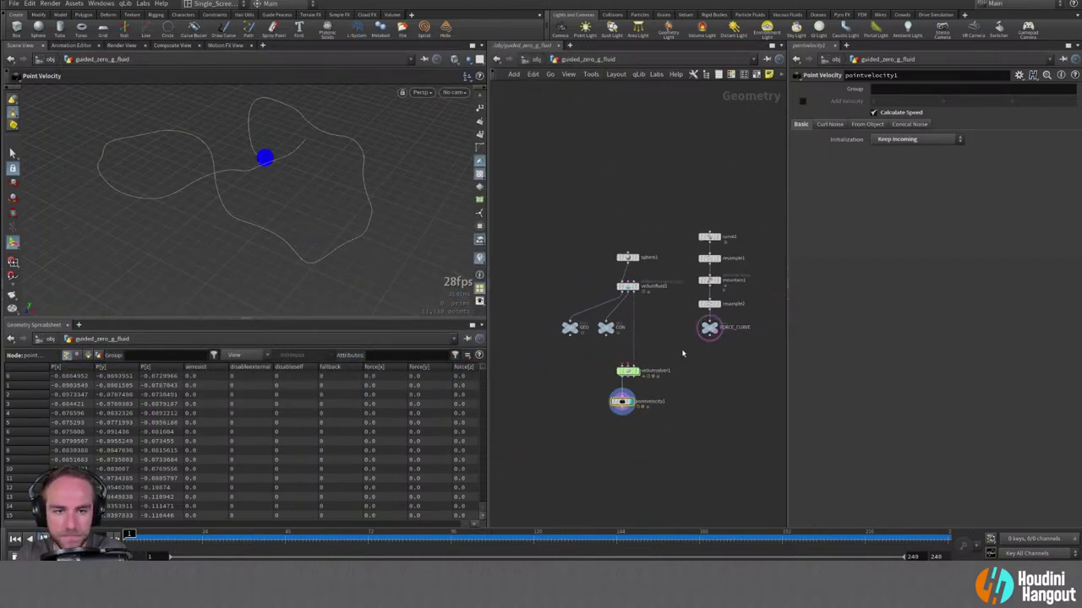
# At object level, create a new Geometry object named multi_phase_fluid.
pyautogui.press('u')
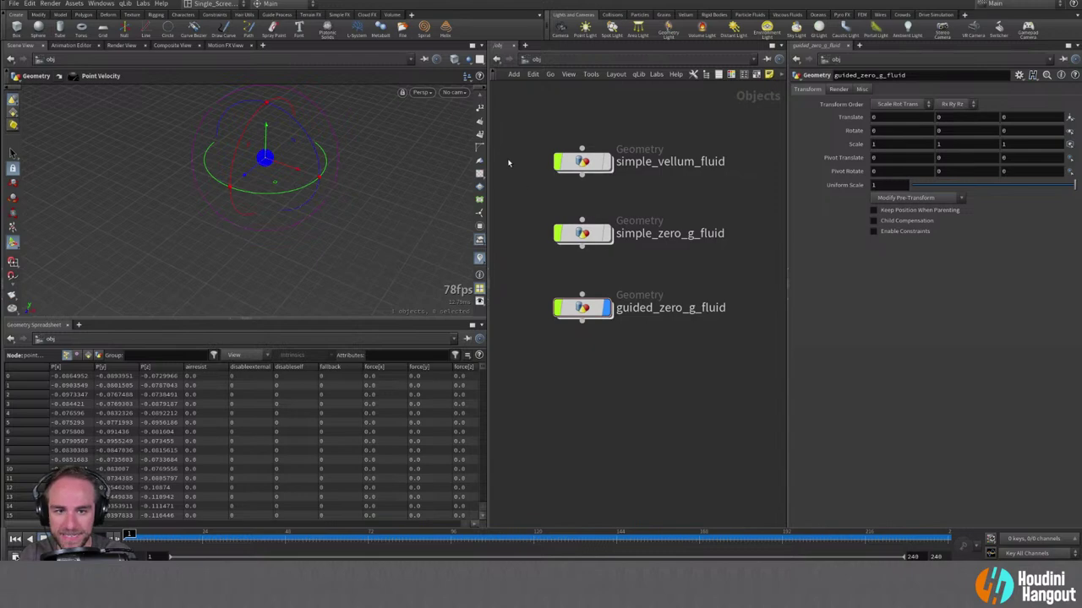
pyautogui.moveTo(584, 237); pyautogui.dragTo(581, 230)
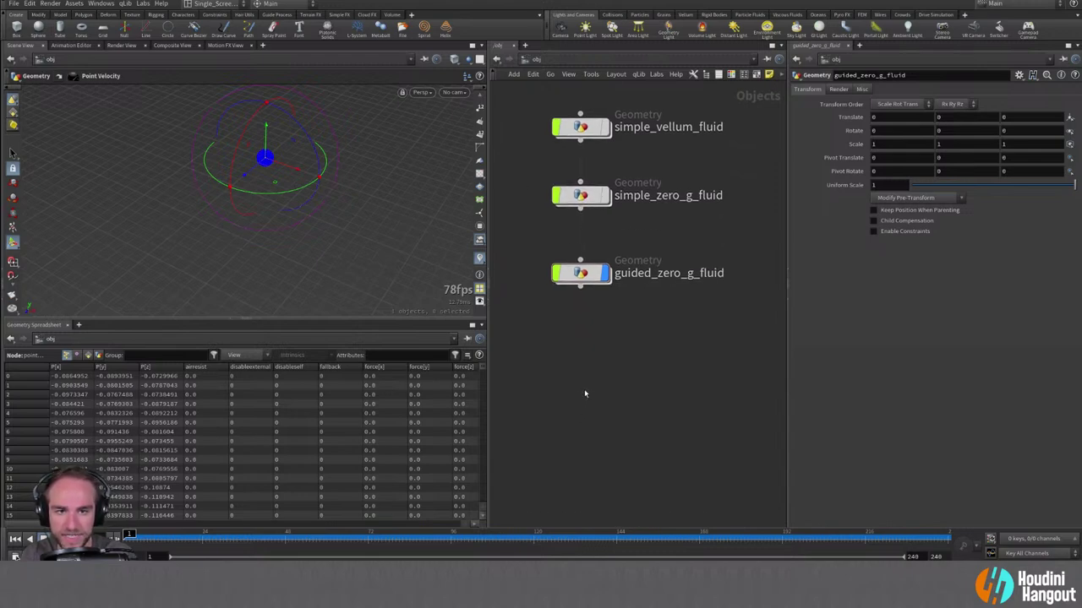
pyautogui.press('Tab')
pyautogui.write('geo')
pyautogui.press('Return')
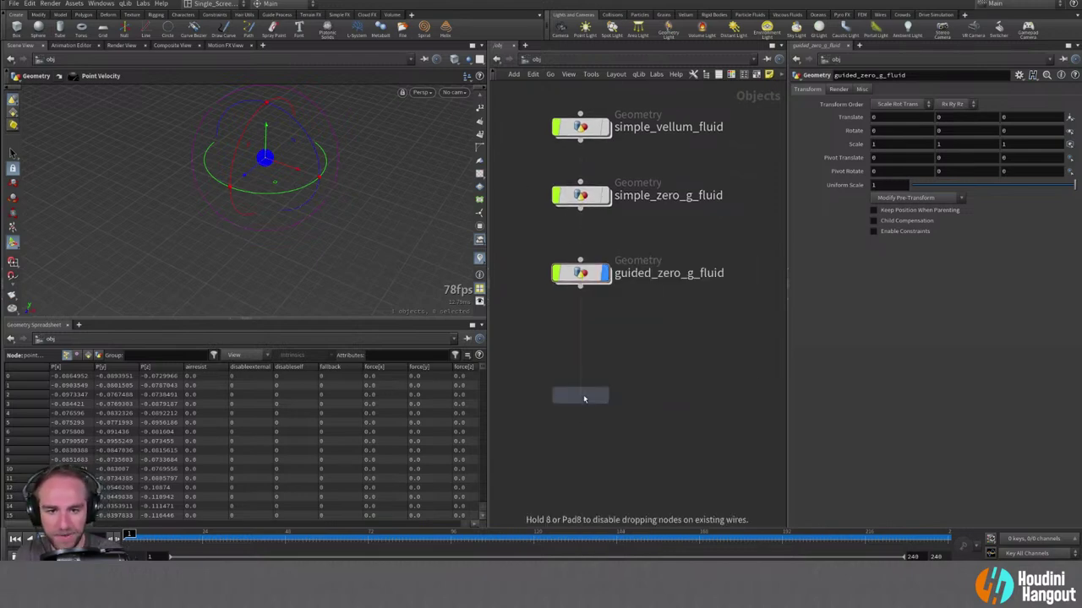
pyautogui.click(582, 362)
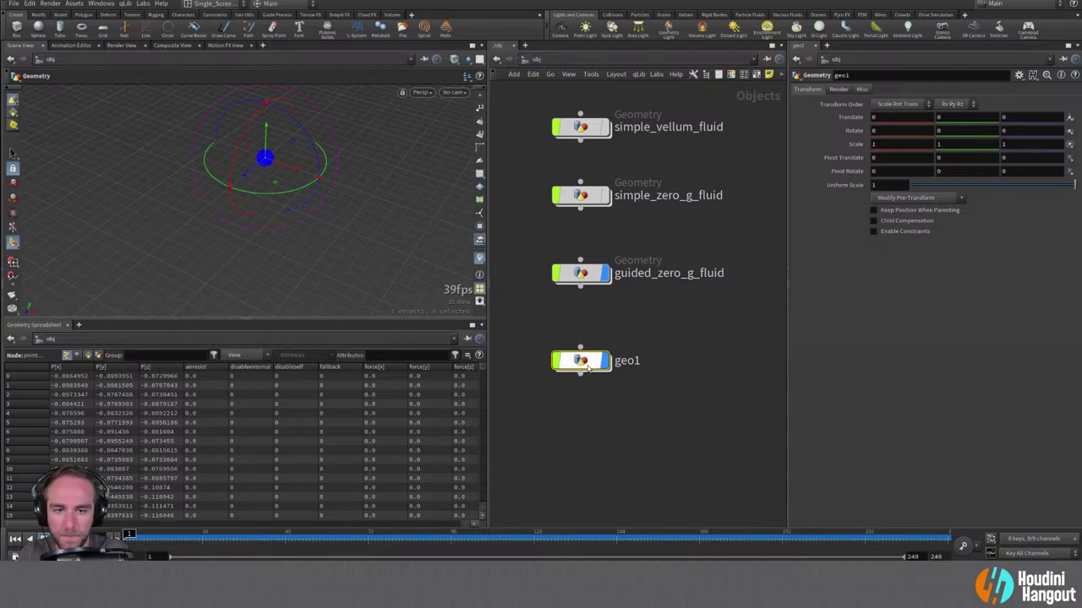
pyautogui.doubleClick(627, 360)
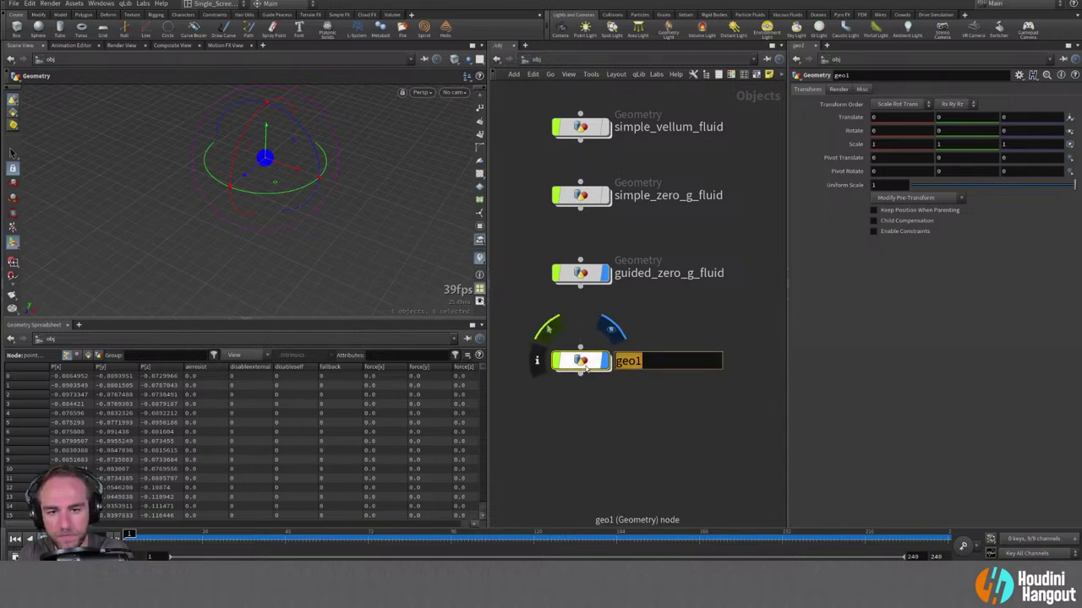
pyautogui.moveTo(582, 362); pyautogui.dragTo(582, 355)
pyautogui.doubleClick(627, 354)
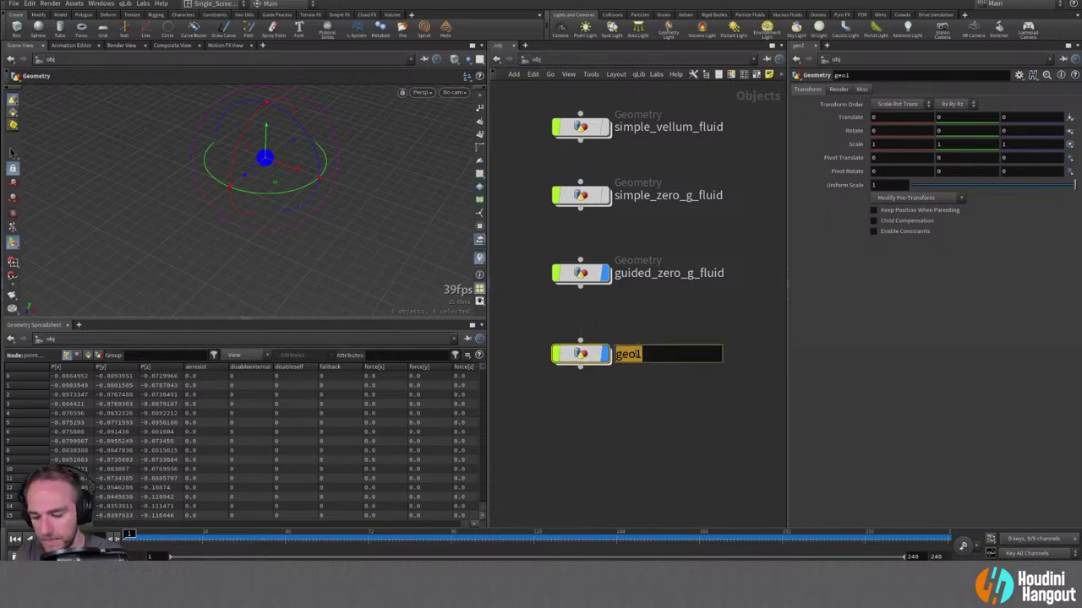
pyautogui.write('multi_phgas')
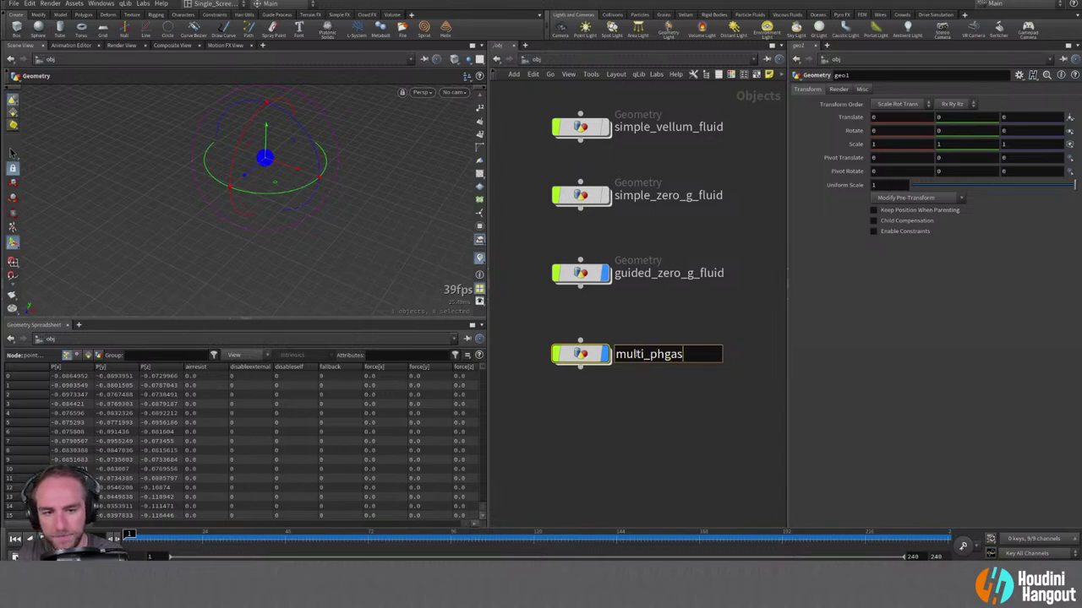
pyautogui.press('BackSpace')
pyautogui.press('BackSpace')
pyautogui.press('BackSpace')
pyautogui.write('ase_p')
pyautogui.press('BackSpace')
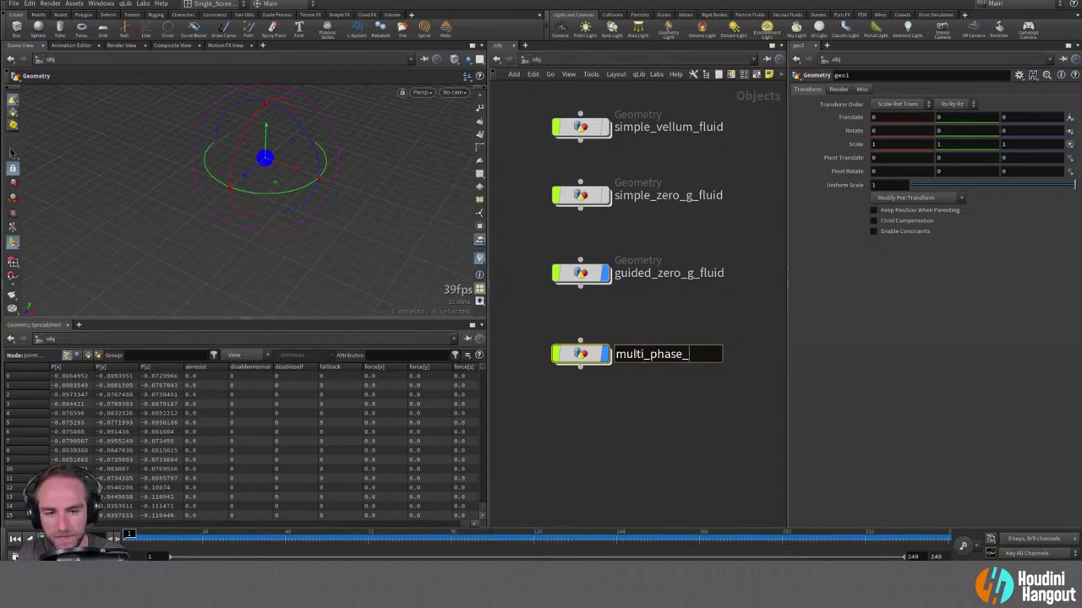
pyautogui.write('fluid')
pyautogui.press('Return')
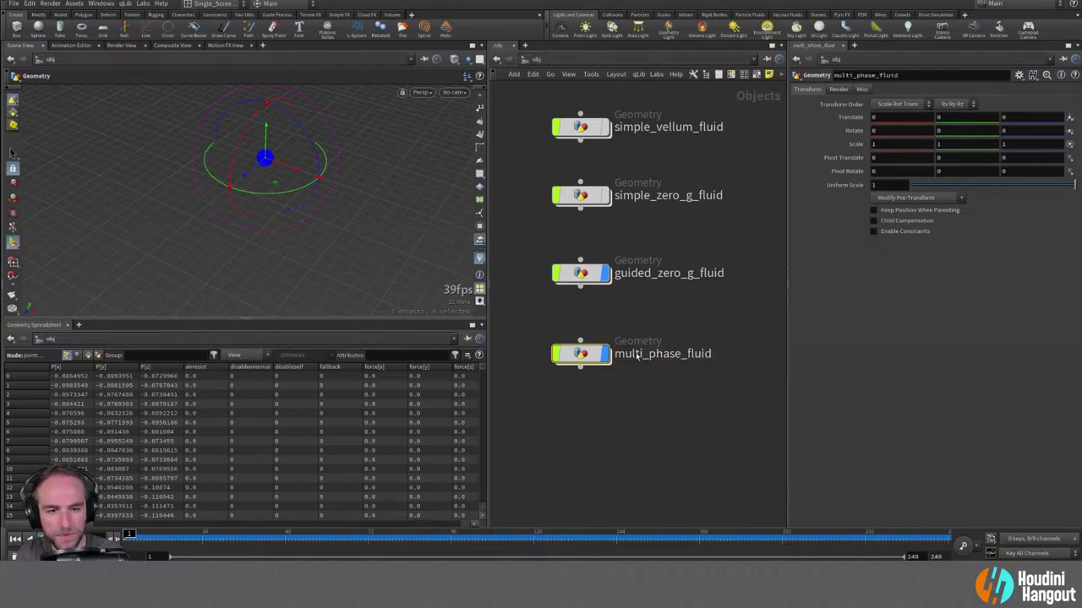
# Inside multi_phase_fluid, create a sphere1 node.
pyautogui.doubleClick(579, 353)
pyautogui.press('Tab')
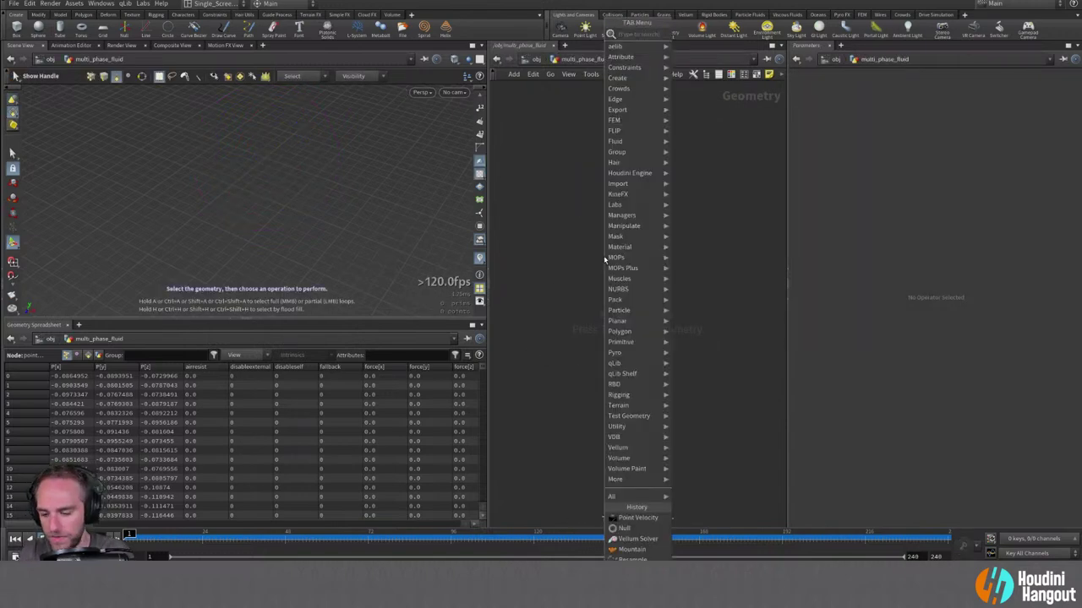
pyautogui.write('box')
pyautogui.press('Return')
pyautogui.click(625, 216)
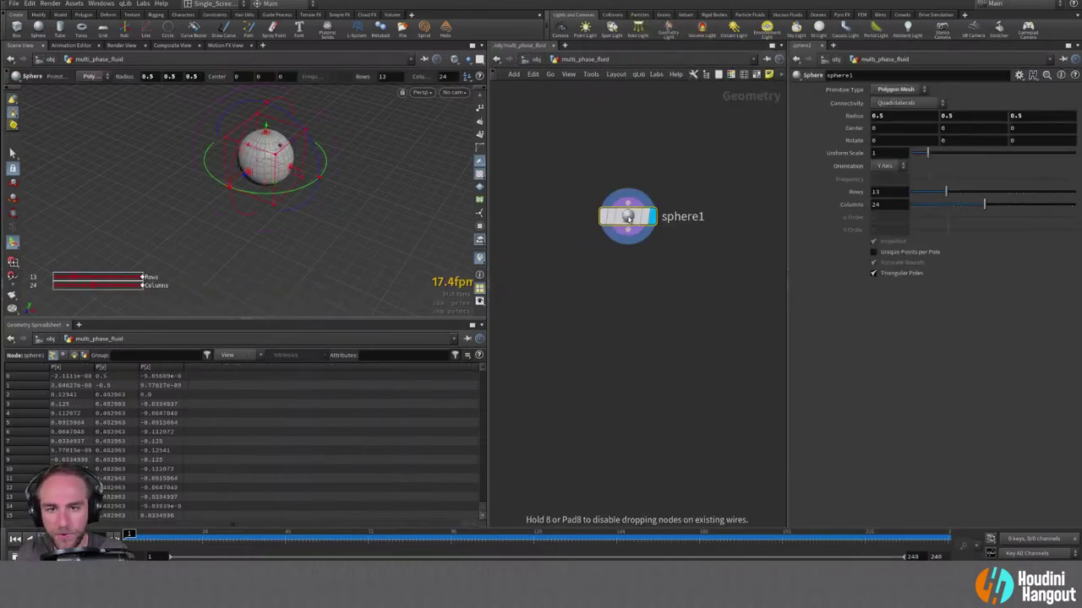
pyautogui.press('Escape')
pyautogui.moveTo(270, 256); pyautogui.dragTo(193, 217)
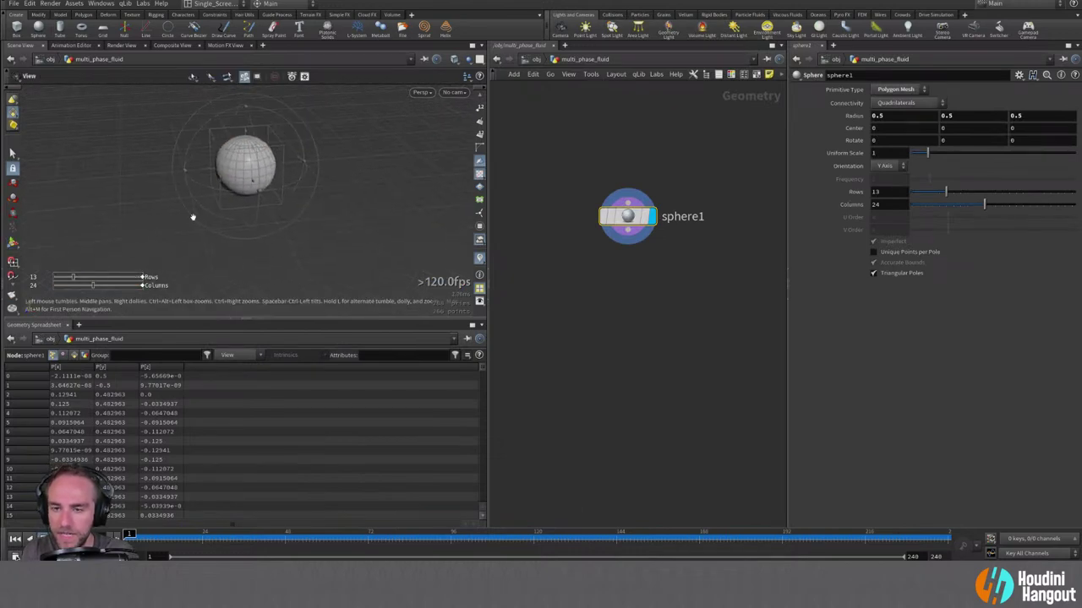
pyautogui.press('Return')
pyautogui.press('l')
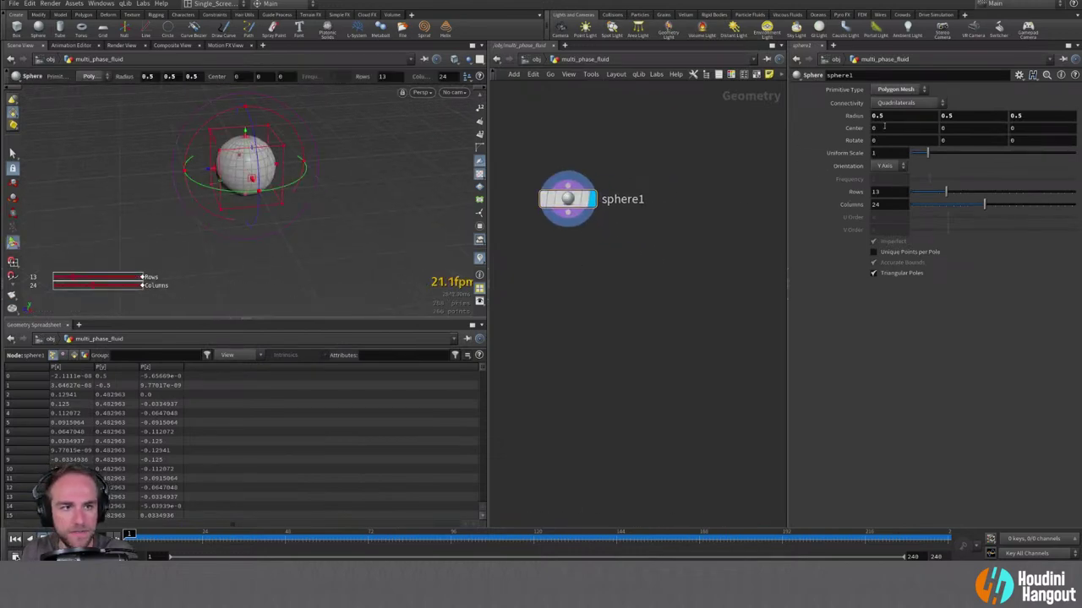
# Set sphere1's Center to (-2, 2, 0).
pyautogui.click(886, 128)
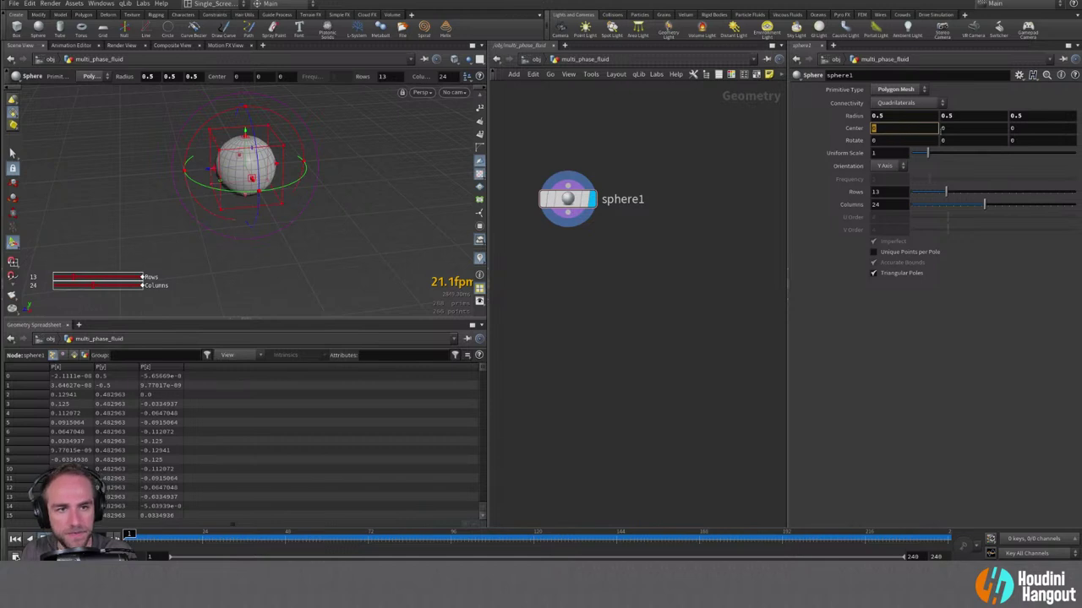
pyautogui.click(943, 128)
pyautogui.write('2')
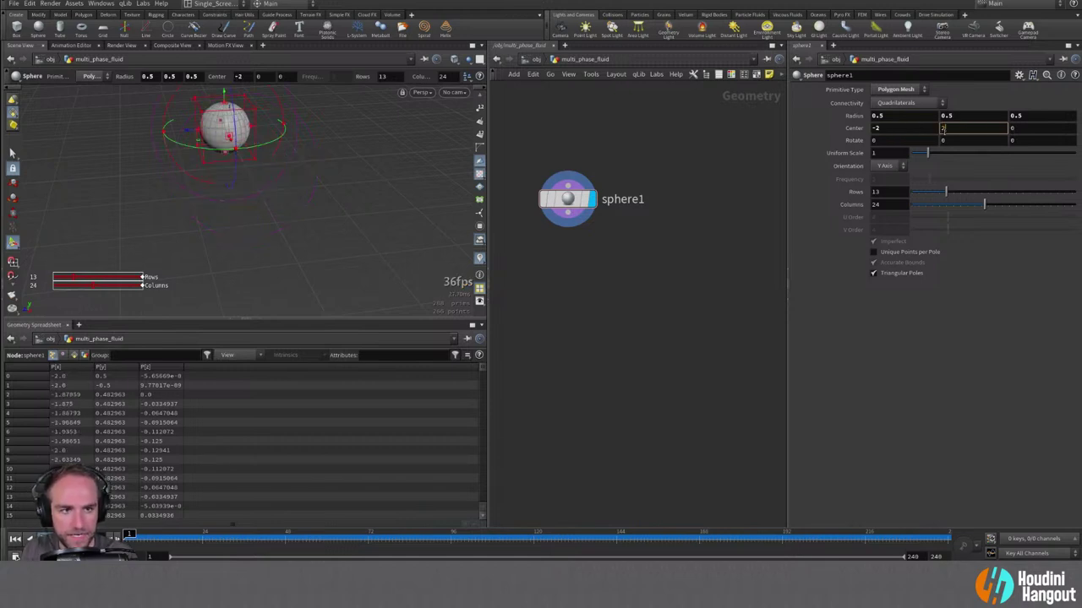
pyautogui.press('Return')
pyautogui.press('Escape')
pyautogui.scroll(-3, 216, 218)
pyautogui.moveTo(212, 217); pyautogui.dragTo(225, 197)
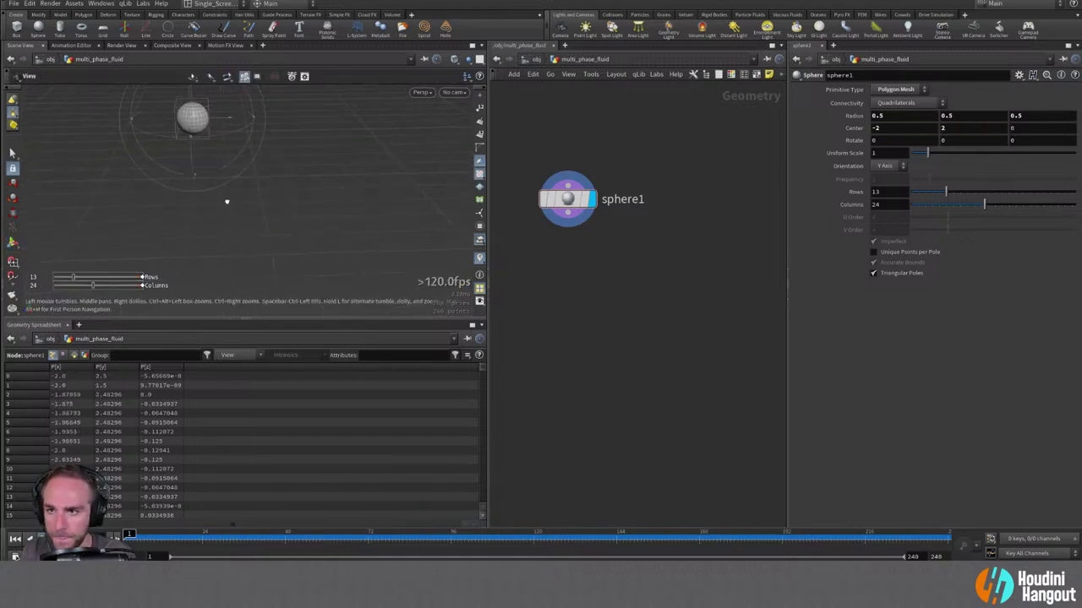
pyautogui.press('Return')
# Duplicate sphere1 into sphere2 and set its Center X to 2.
pyautogui.keyDown('alt'); pyautogui.moveTo(551, 214); pyautogui.dragTo(700, 214); pyautogui.keyUp('alt')
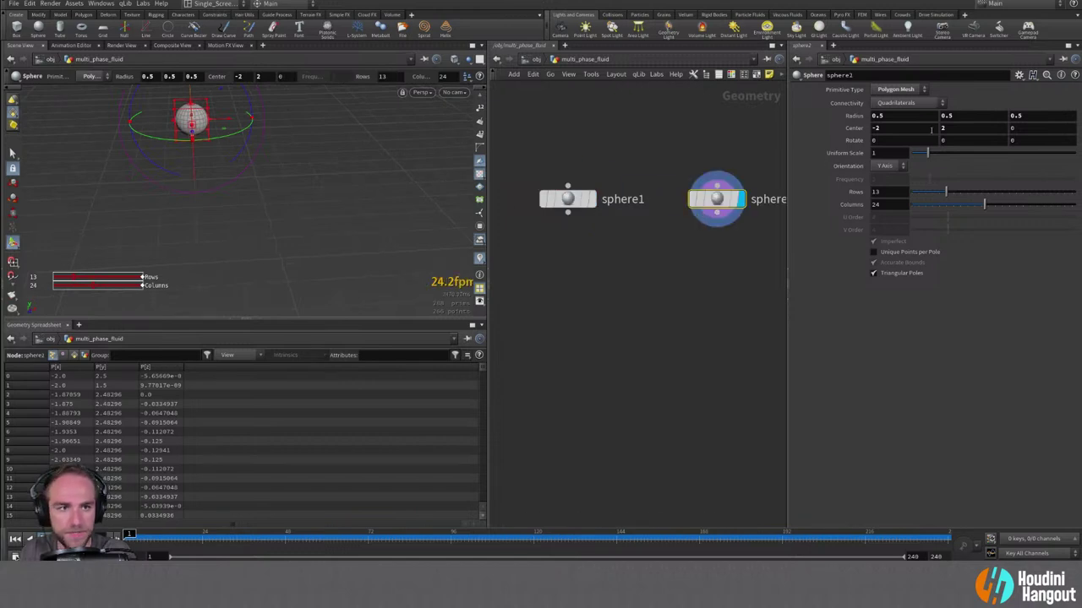
pyautogui.click(885, 128)
pyautogui.write('2')
pyautogui.press('Return')
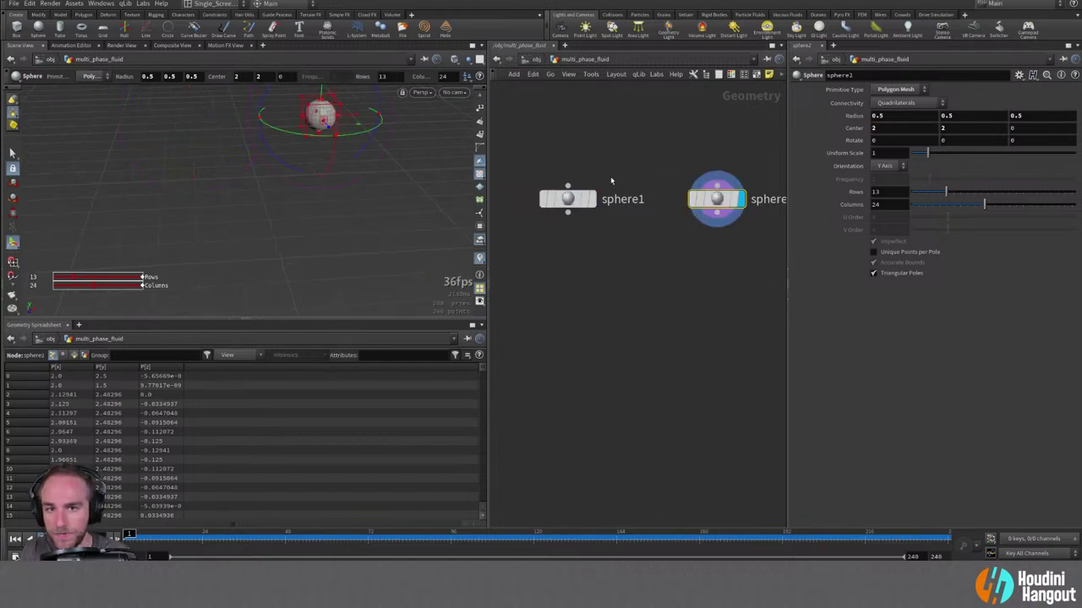
# Give both spheres a Uniform Scale of 0.5.
pyautogui.click(589, 198)
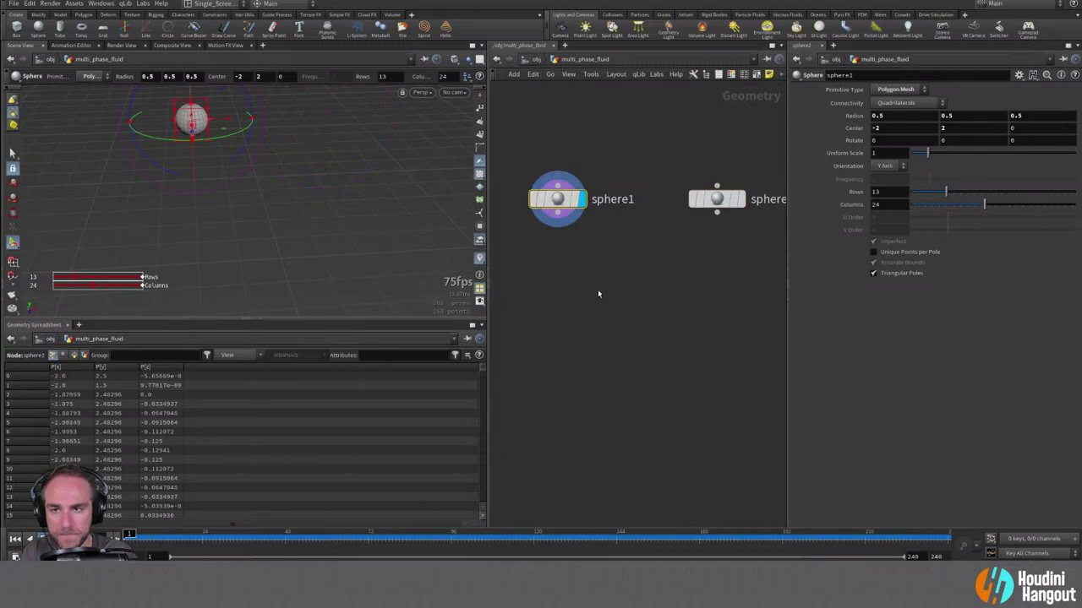
pyautogui.moveTo(525, 141); pyautogui.dragTo(738, 262)
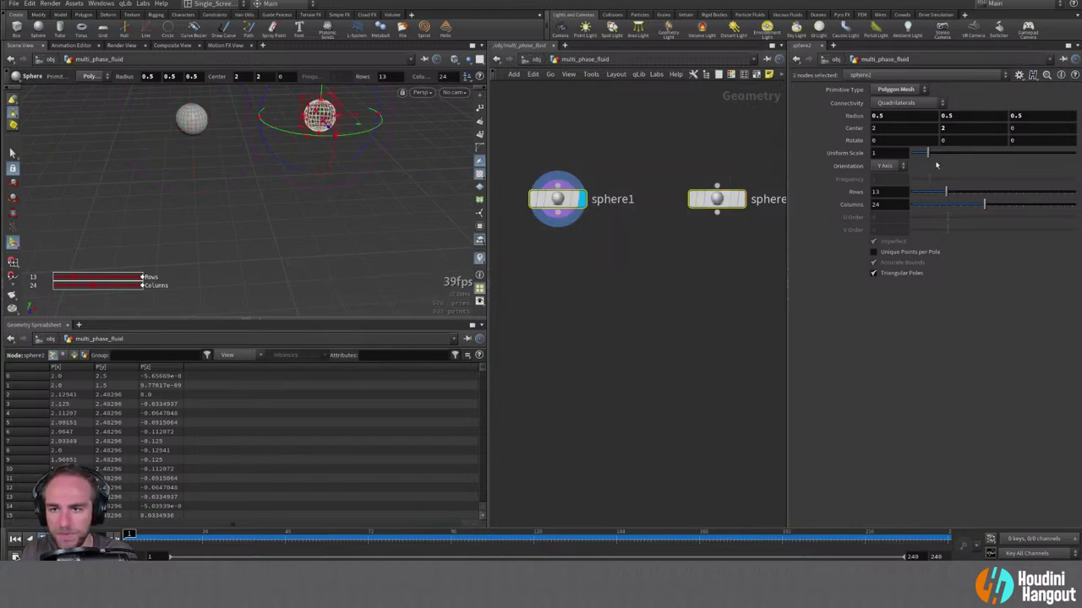
pyautogui.click(900, 154)
pyautogui.write('0.5')
pyautogui.press('Return')
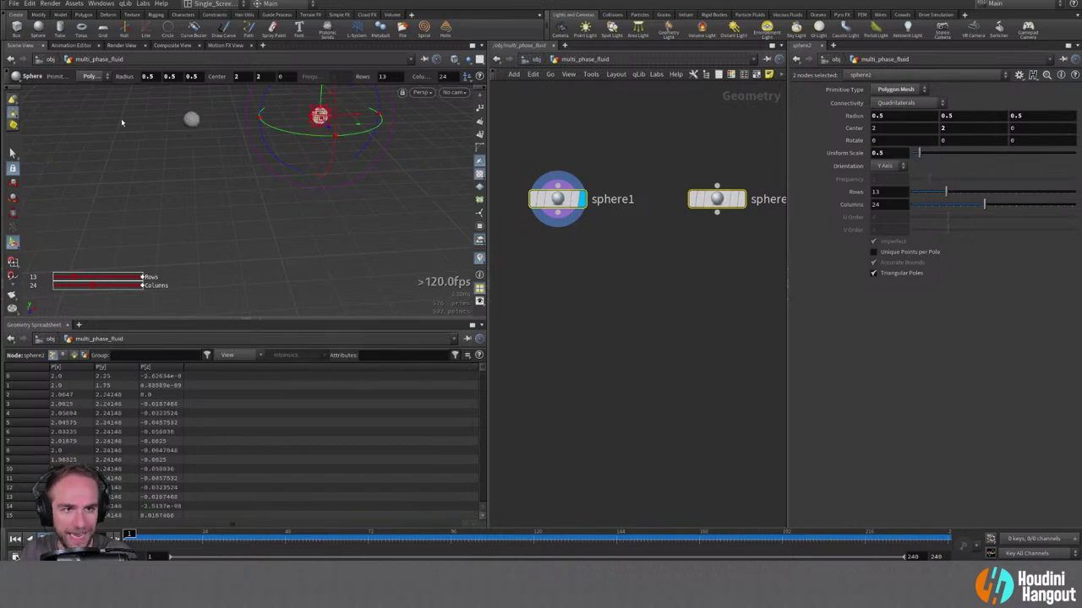
pyautogui.press('Escape')
pyautogui.moveTo(227, 137); pyautogui.dragTo(246, 145)
pyautogui.press('Return')
pyautogui.click(602, 289)
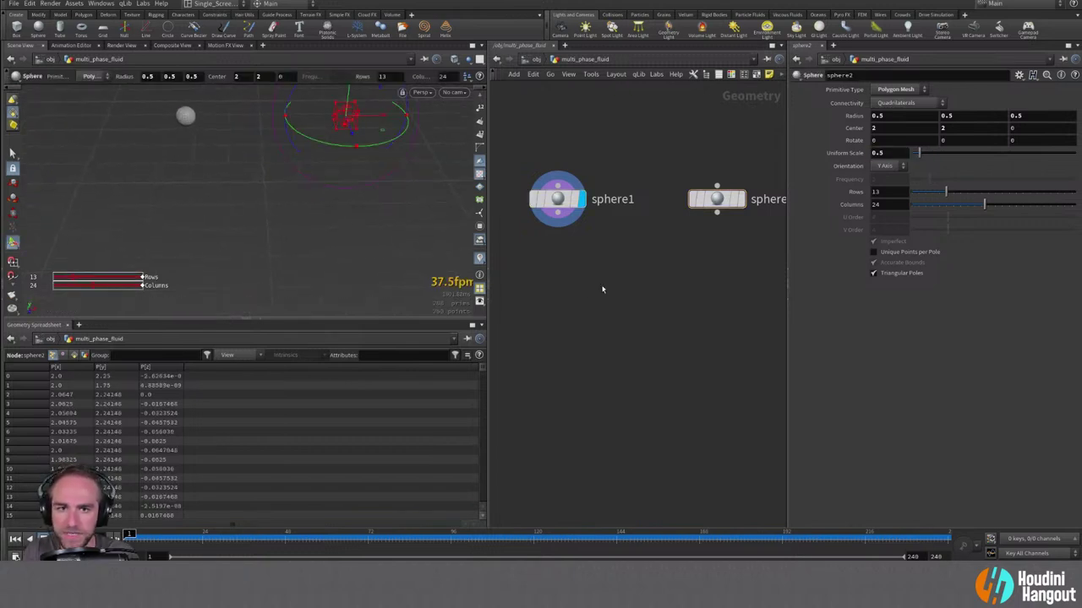
pyautogui.press('Tab')
# Add a Vellum Configure Grain fluid node under sphere1 with Particle Size 0.02.
pyautogui.write('vellum')
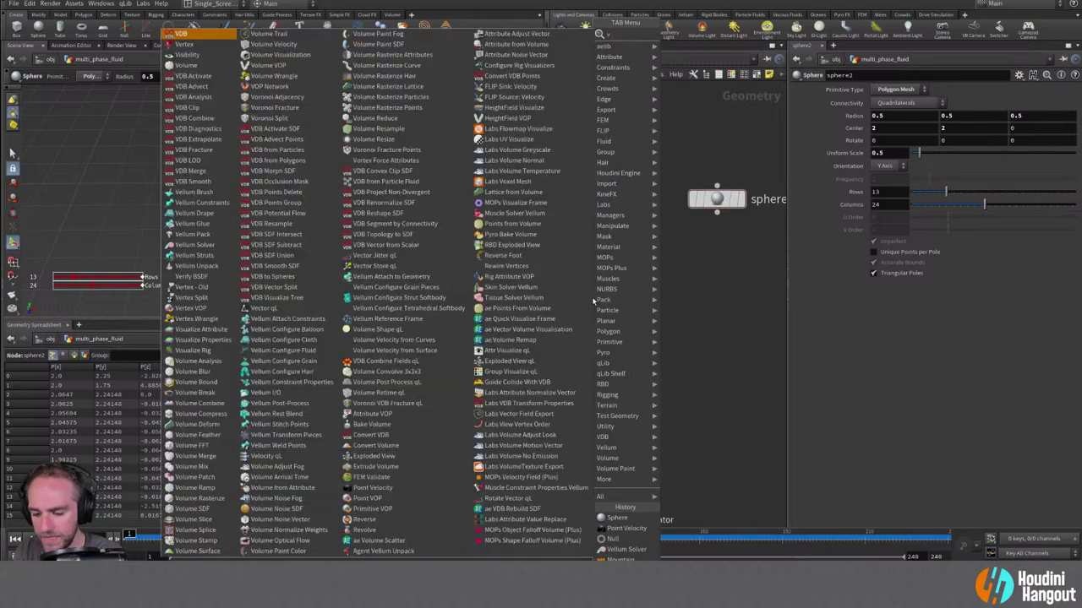
pyautogui.press('Return')
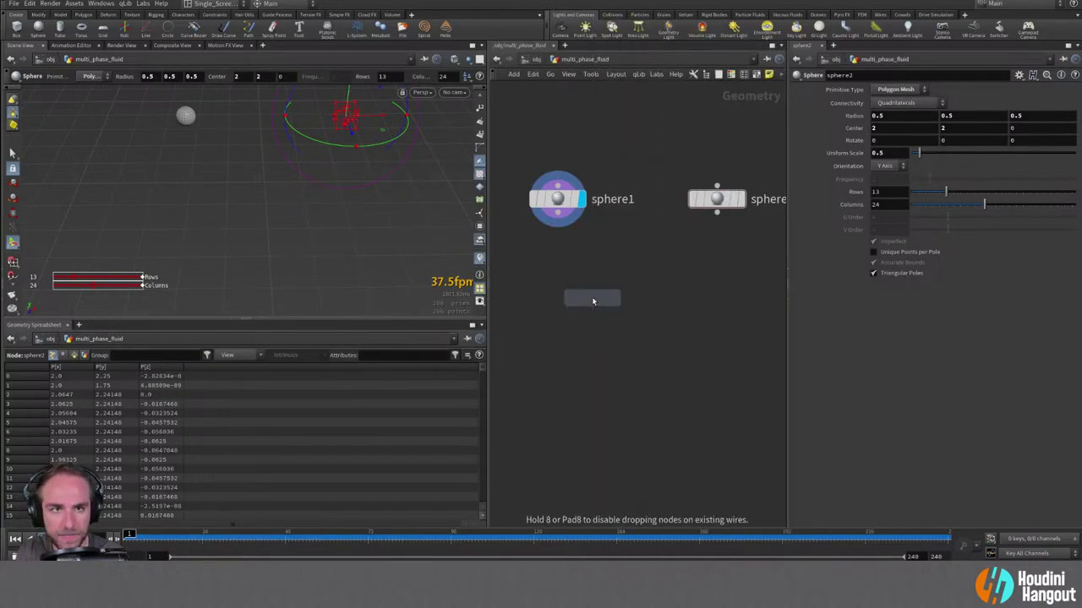
pyautogui.click(560, 258)
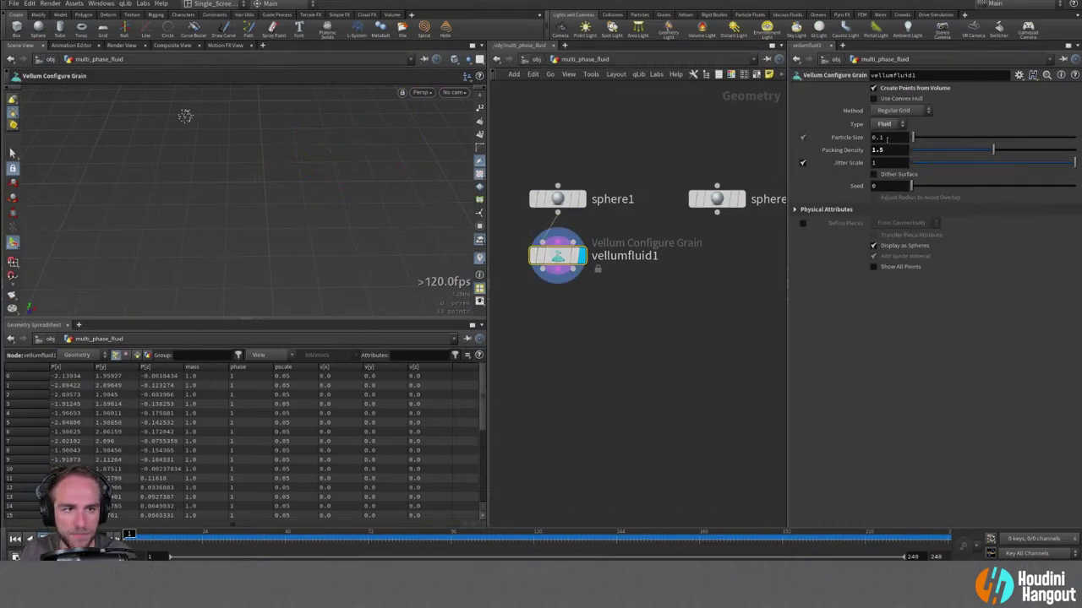
pyautogui.doubleClick(882, 138)
pyautogui.write('01')
pyautogui.press('Return')
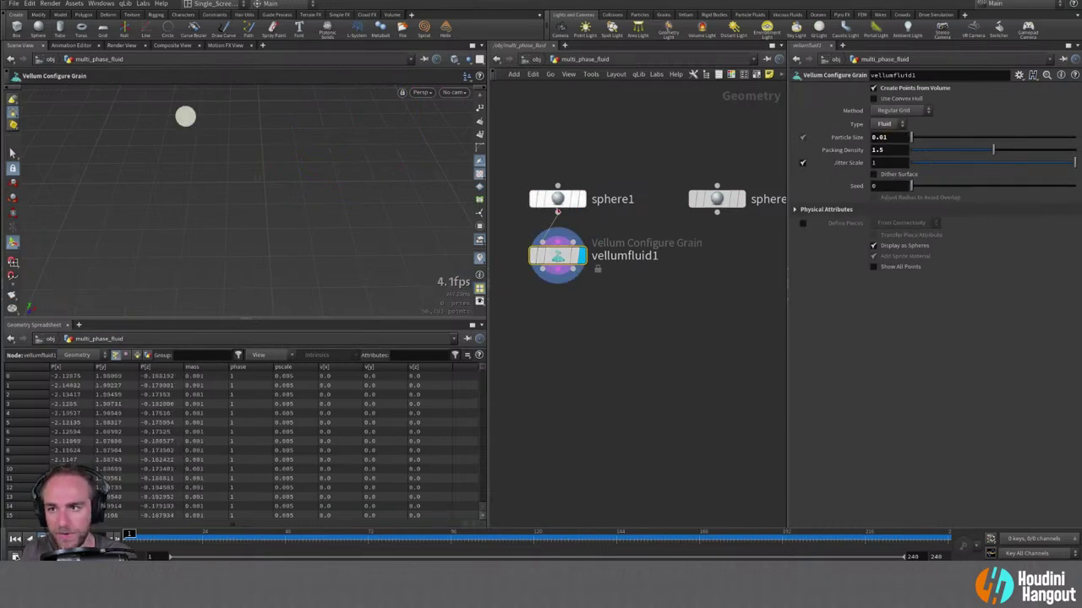
pyautogui.doubleClick(884, 138)
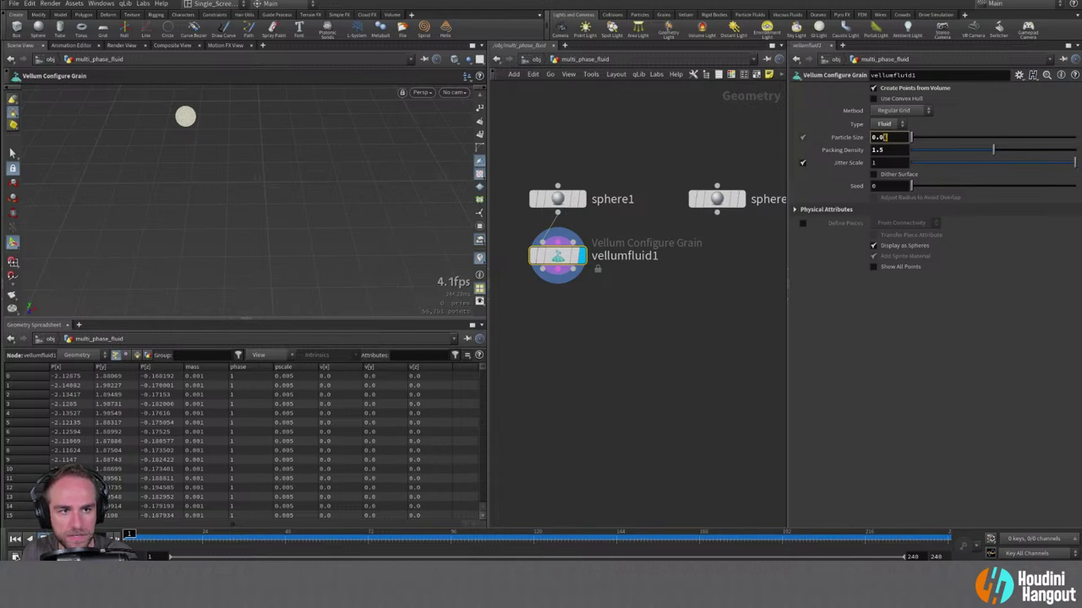
pyautogui.write('2')
pyautogui.press('Return')
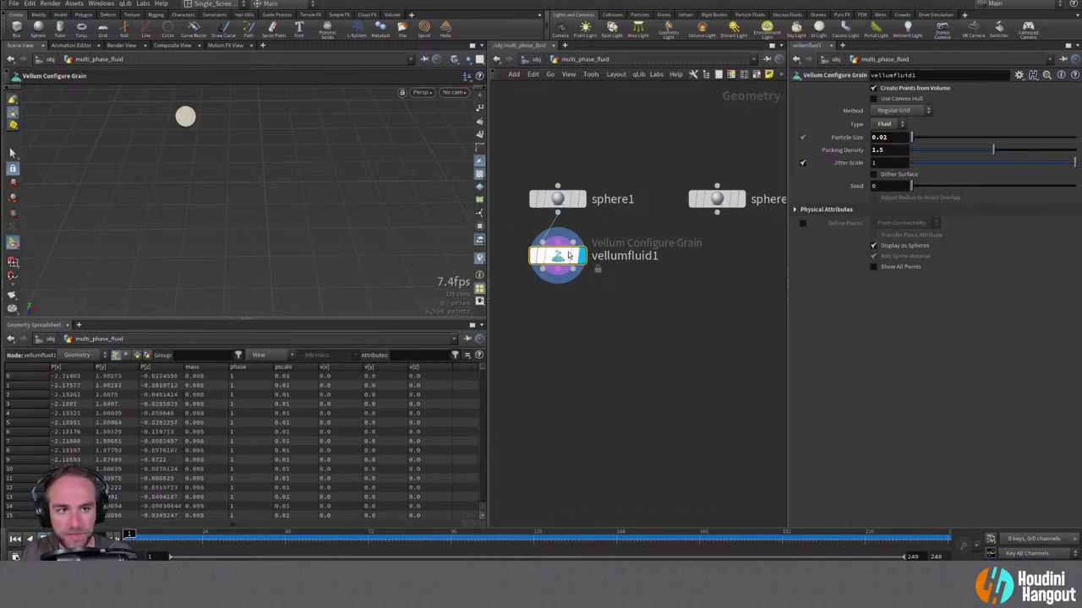
# Rename the Vellum fluid node to init_fluid_01.
pyautogui.moveTo(609, 257); pyautogui.dragTo(610, 269)
pyautogui.doubleClick(610, 269)
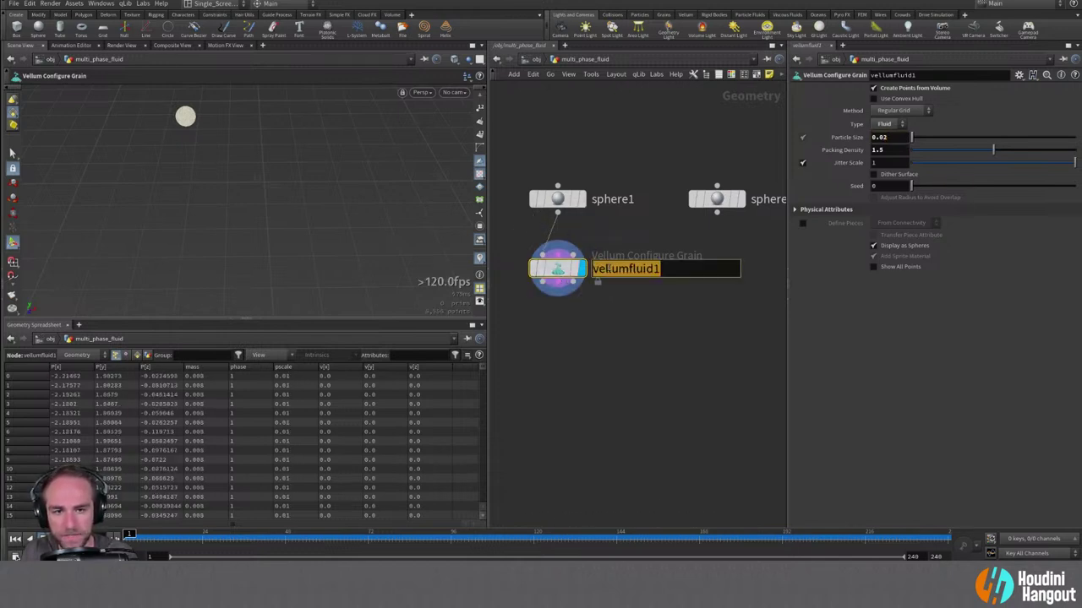
pyautogui.write('init')
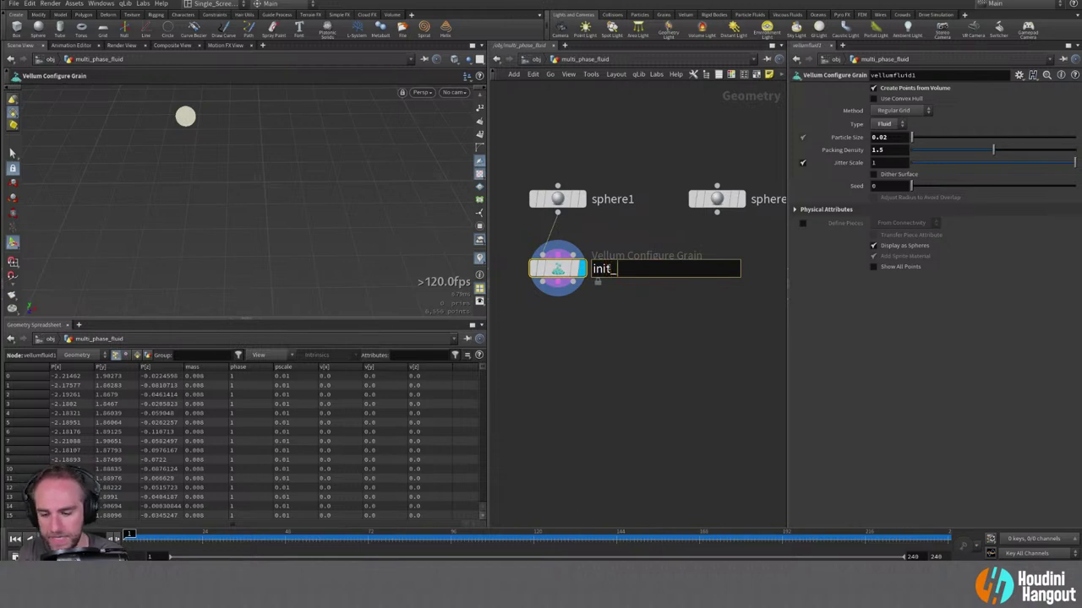
pyautogui.write('_flui')
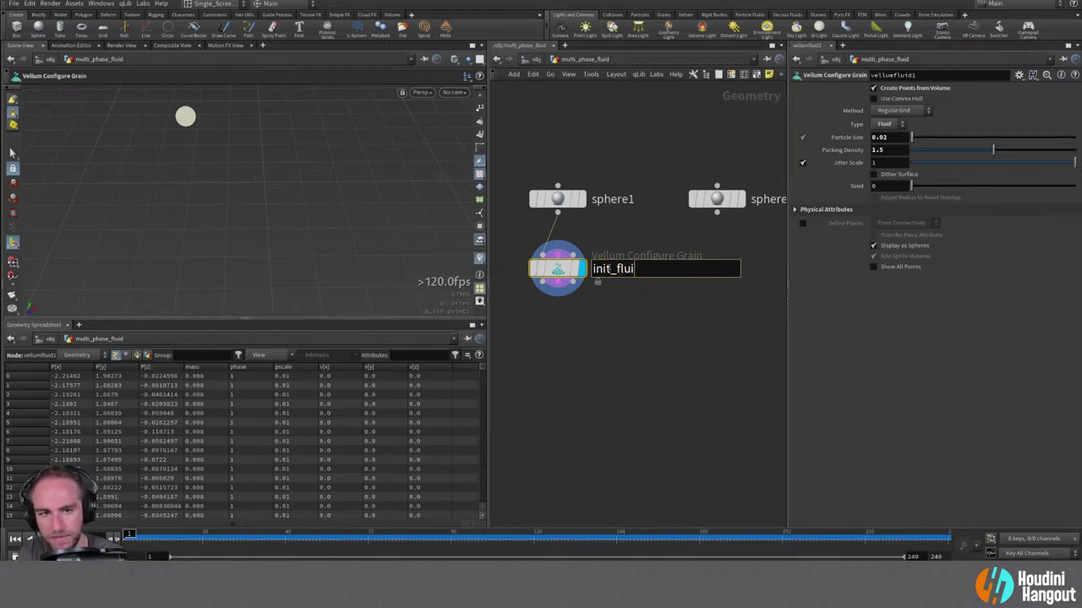
pyautogui.press('BackSpace')
pyautogui.press('BackSpace')
pyautogui.press('BackSpace')
pyautogui.write('uid')
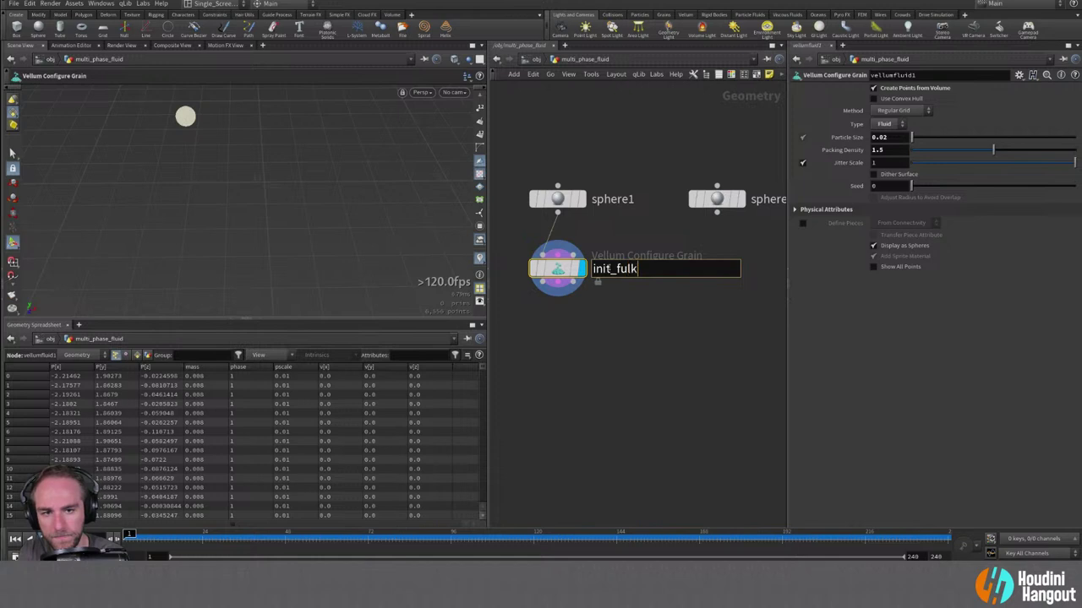
pyautogui.press('BackSpace')
pyautogui.press('BackSpace')
pyautogui.press('BackSpace')
pyautogui.write('luid_01')
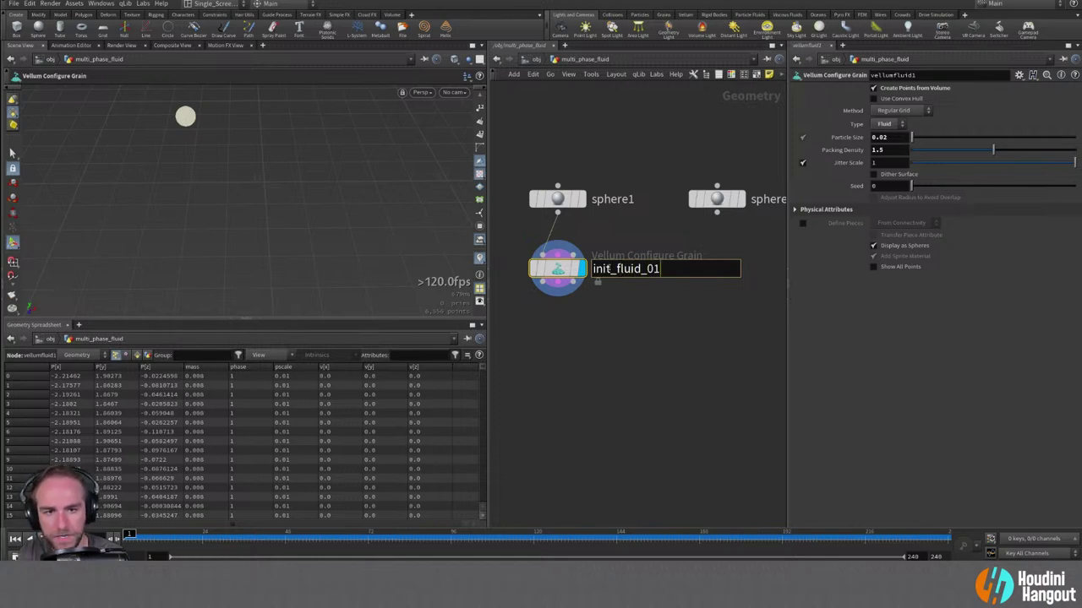
pyautogui.press('Return')
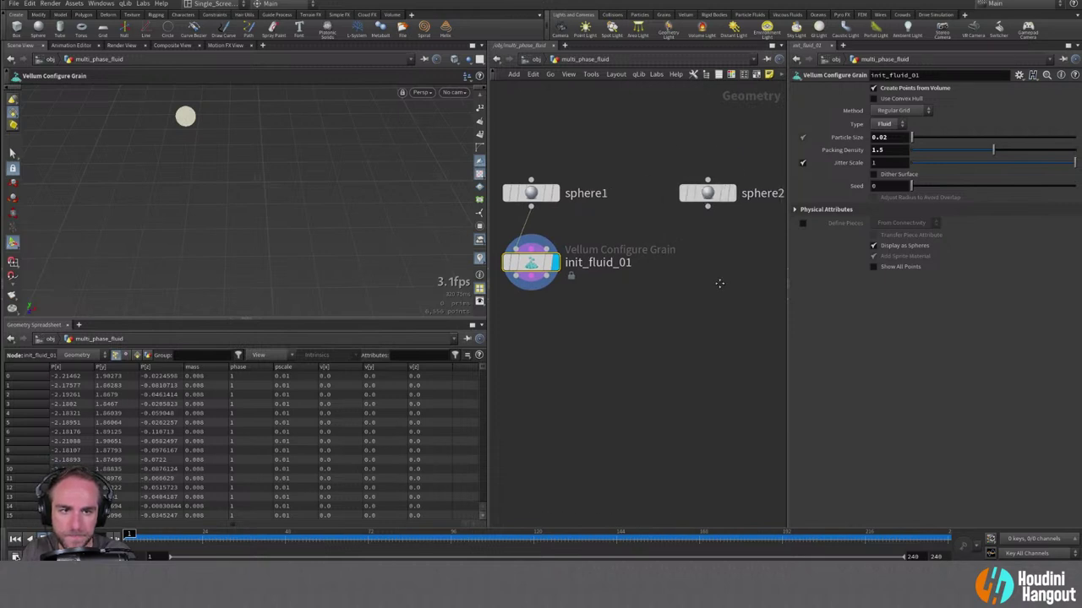
# Copy it under sphere2 and rename the pair init_viscous_fluid and init_standard_fluid.
pyautogui.keyDown('alt'); pyautogui.moveTo(507, 262); pyautogui.dragTo(685, 250); pyautogui.keyUp('alt')
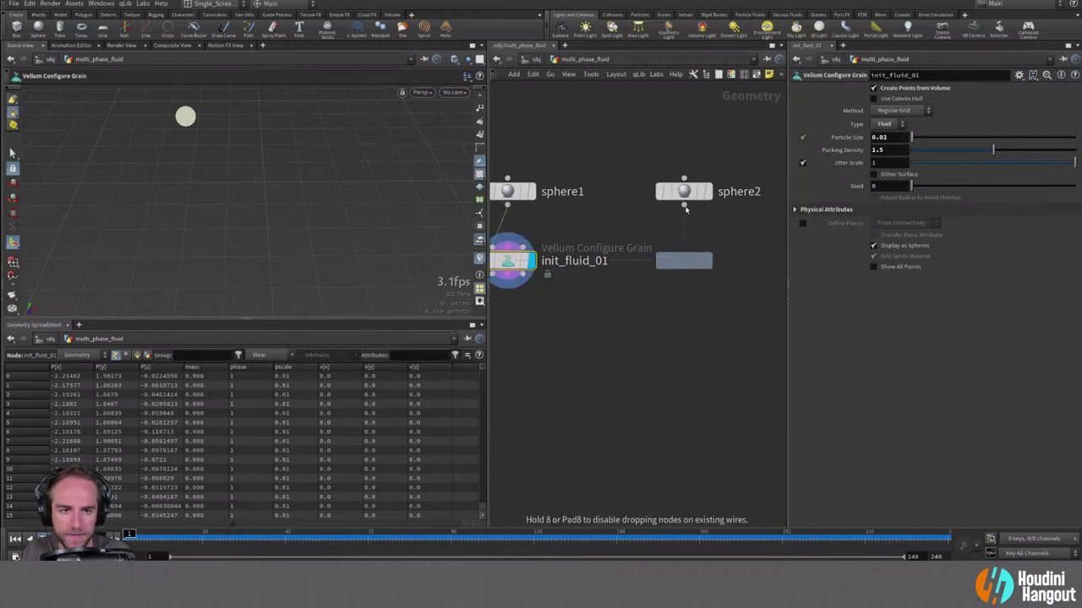
pyautogui.moveTo(683, 205); pyautogui.dragTo(684, 250)
pyautogui.doubleClick(608, 262)
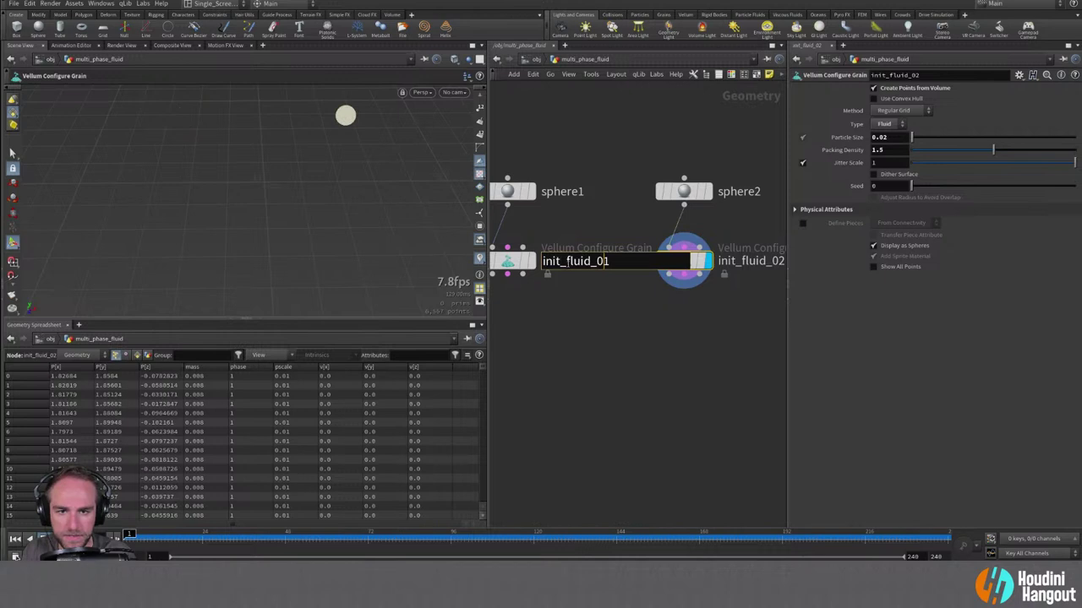
pyautogui.moveTo(567, 261); pyautogui.dragTo(637, 260)
pyautogui.write('visc')
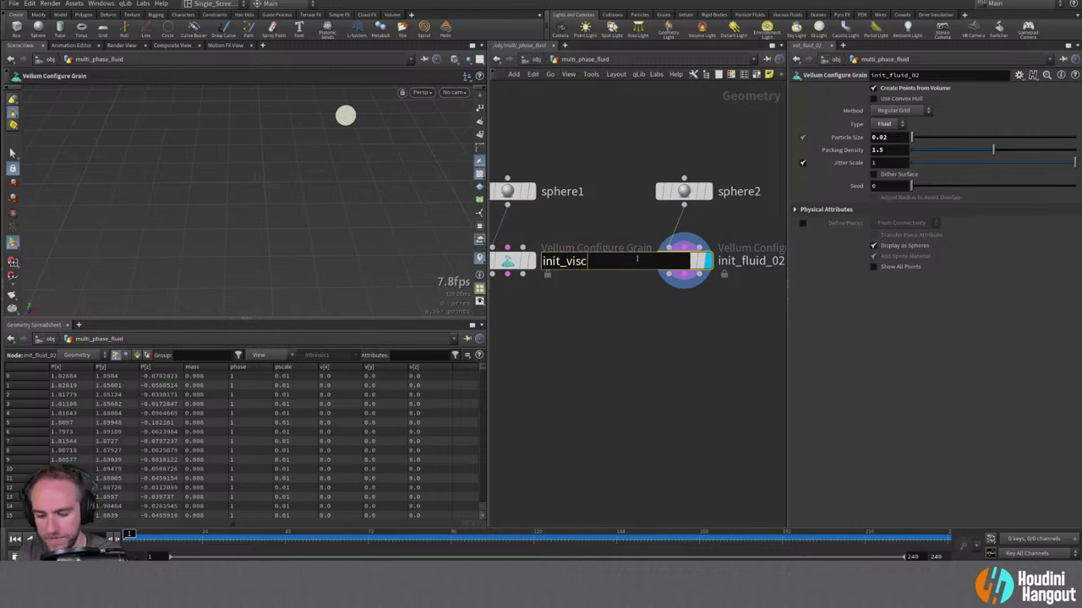
pyautogui.write('ous_fluid')
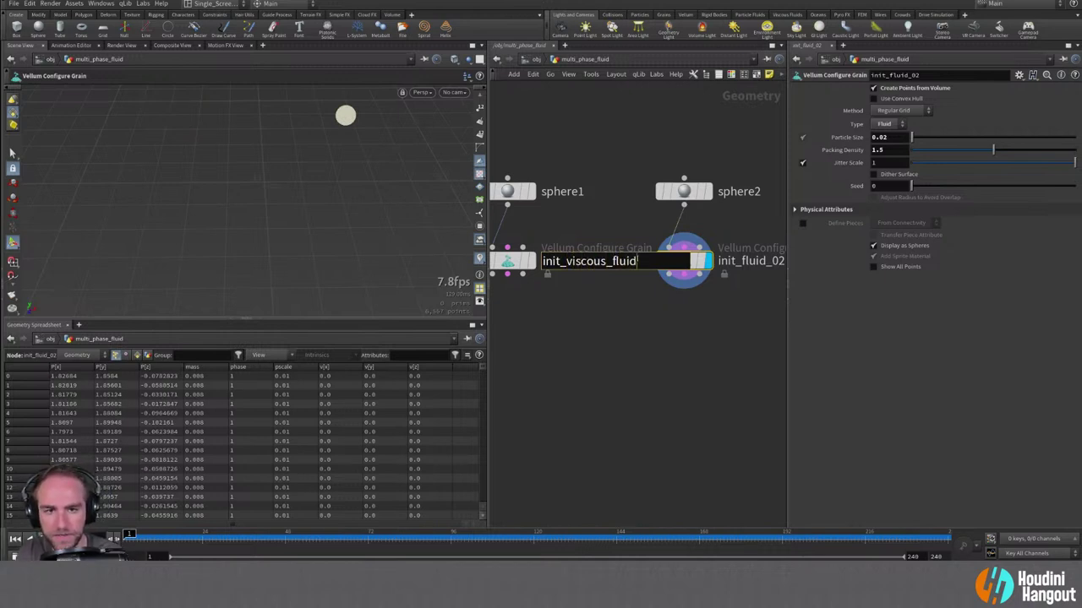
pyautogui.press('Return')
pyautogui.doubleClick(750, 261)
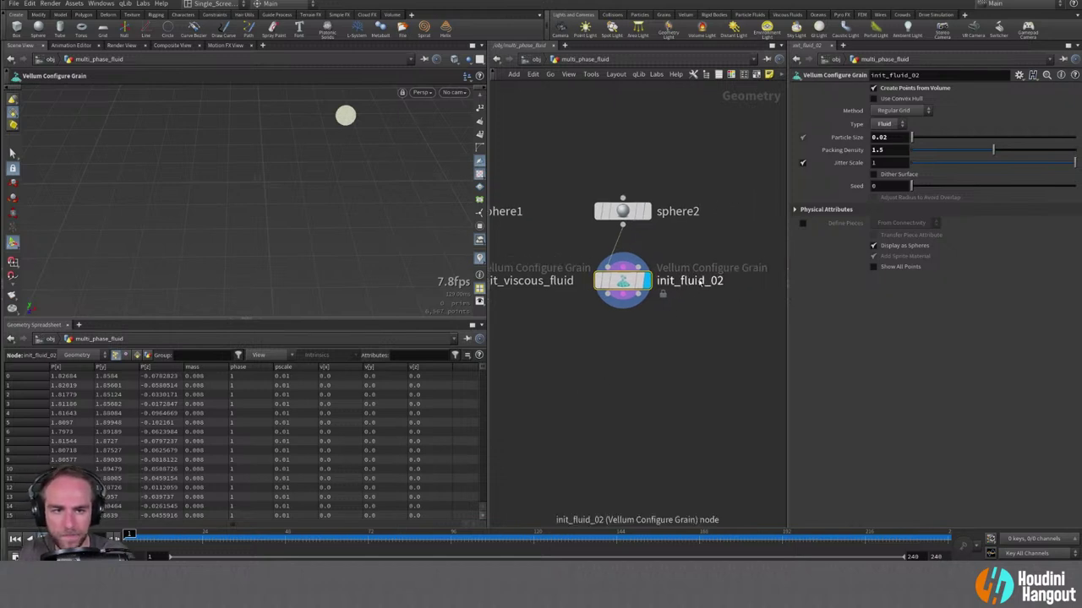
pyautogui.moveTo(681, 281); pyautogui.dragTo(753, 280)
pyautogui.write('st')
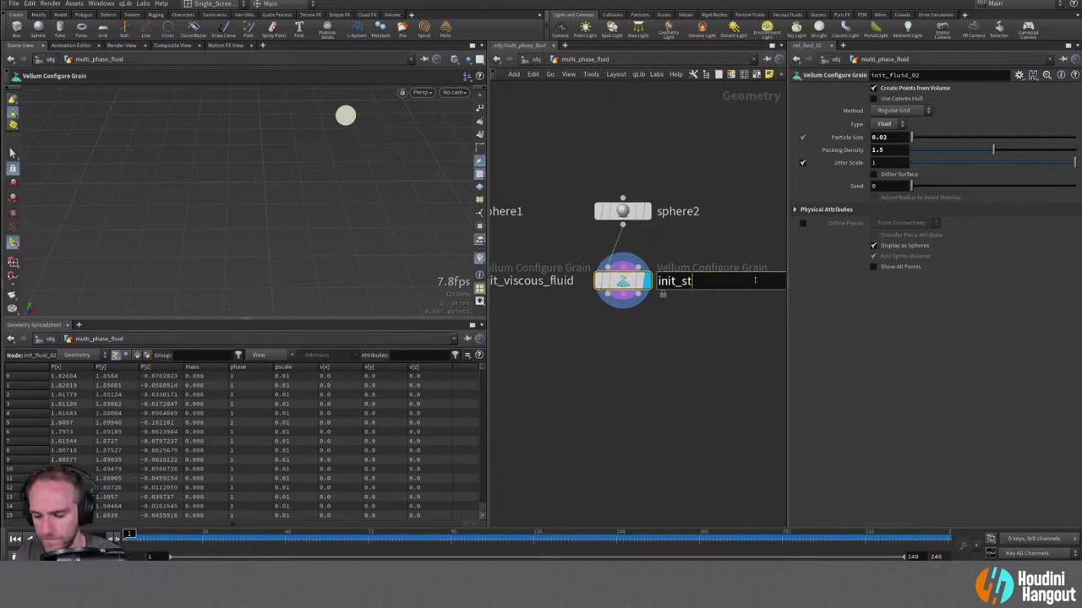
pyautogui.write('andard_fluid')
pyautogui.press('Return')
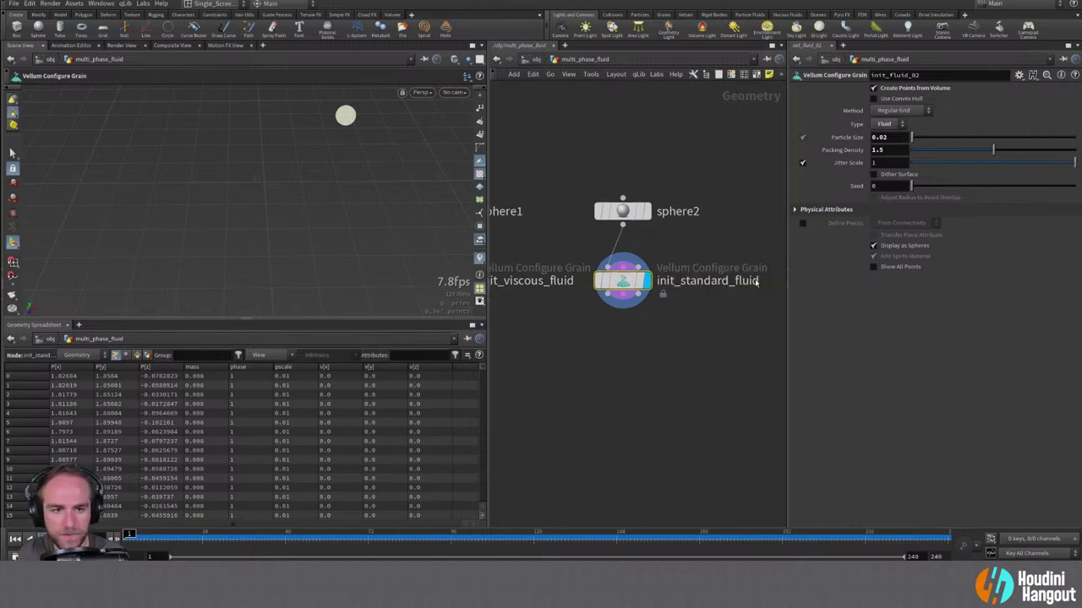
# Give init_viscous_fluid density 2000, viscosity 2000 and surface tension enabled.
pyautogui.press('h')
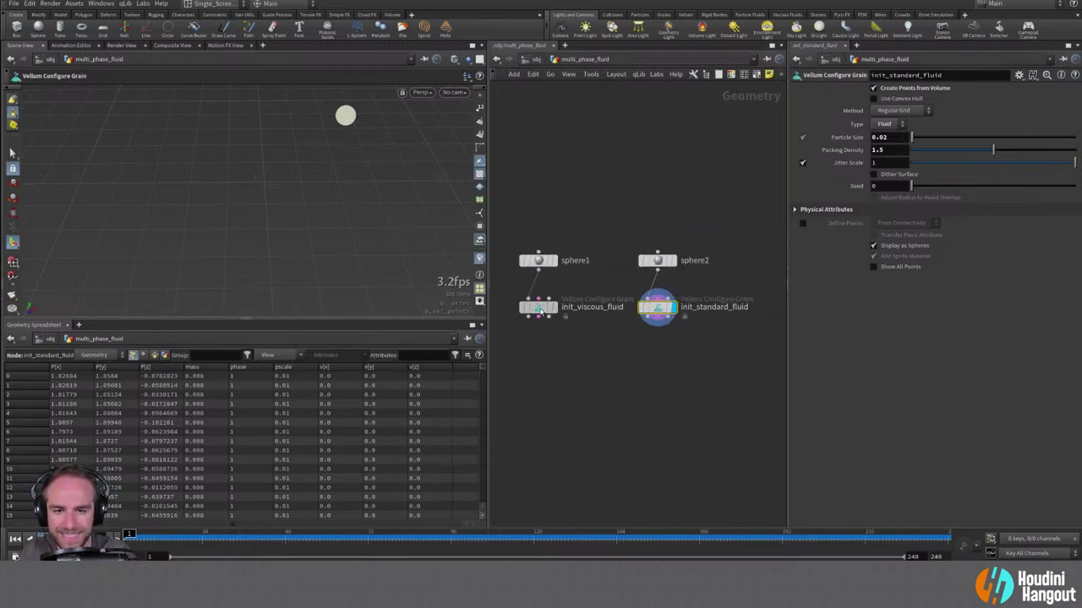
pyautogui.click(550, 308)
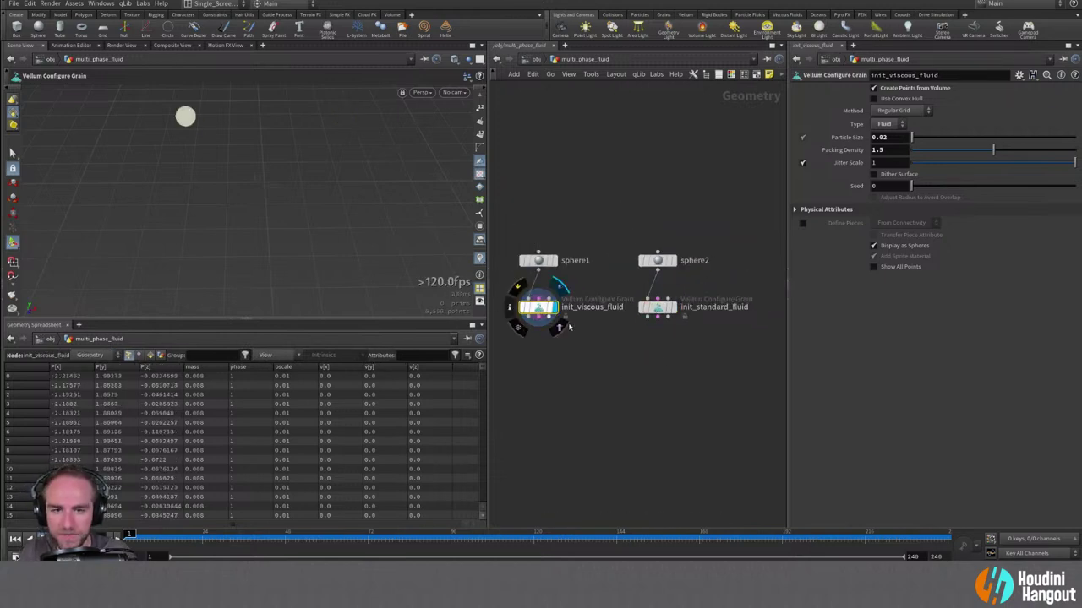
pyautogui.click(652, 308)
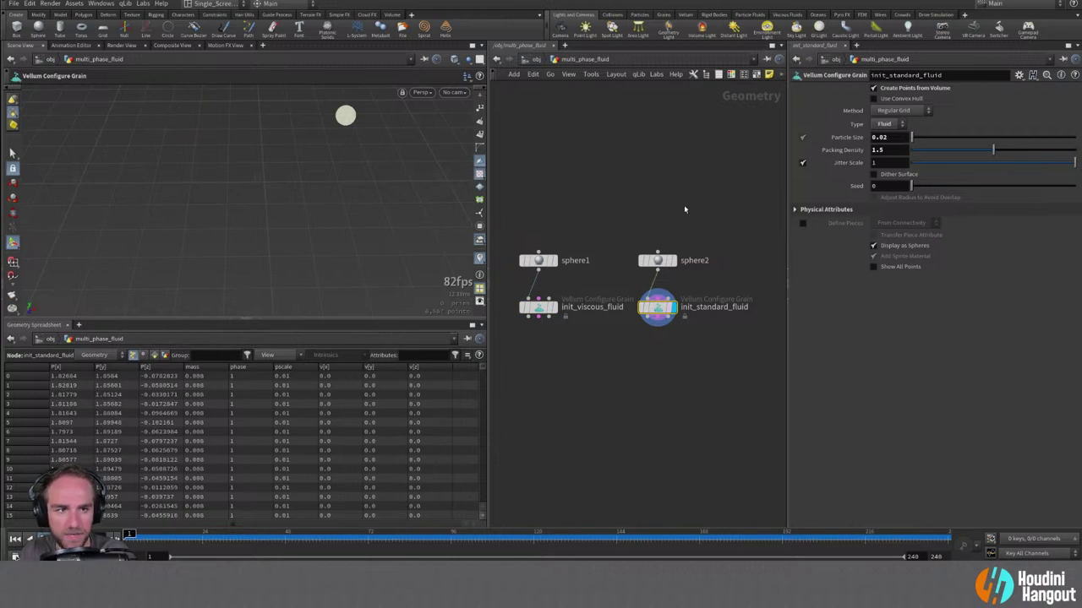
pyautogui.click(813, 208)
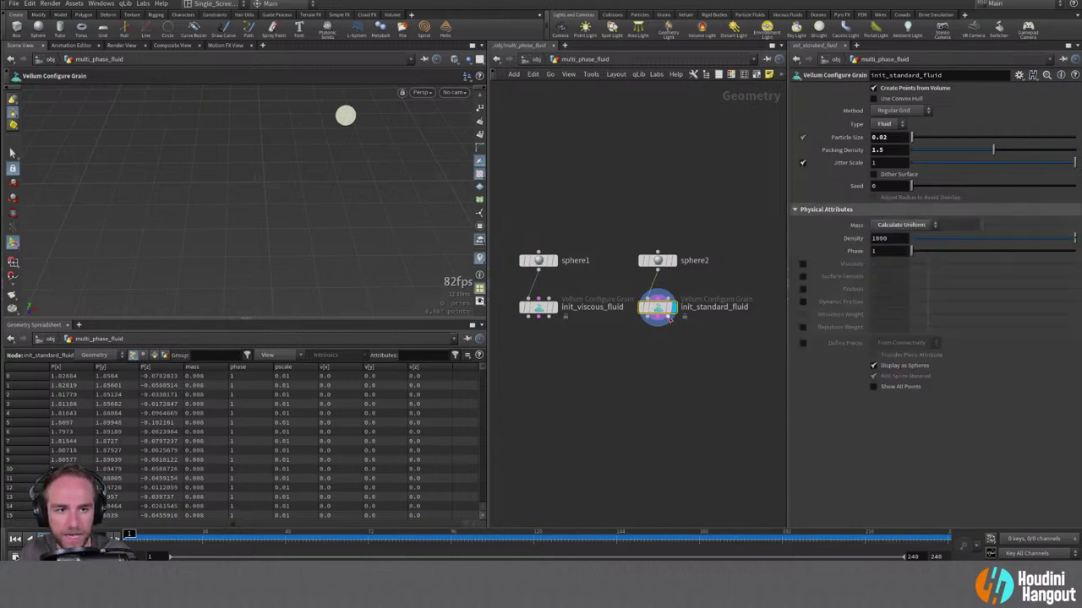
pyautogui.click(548, 307)
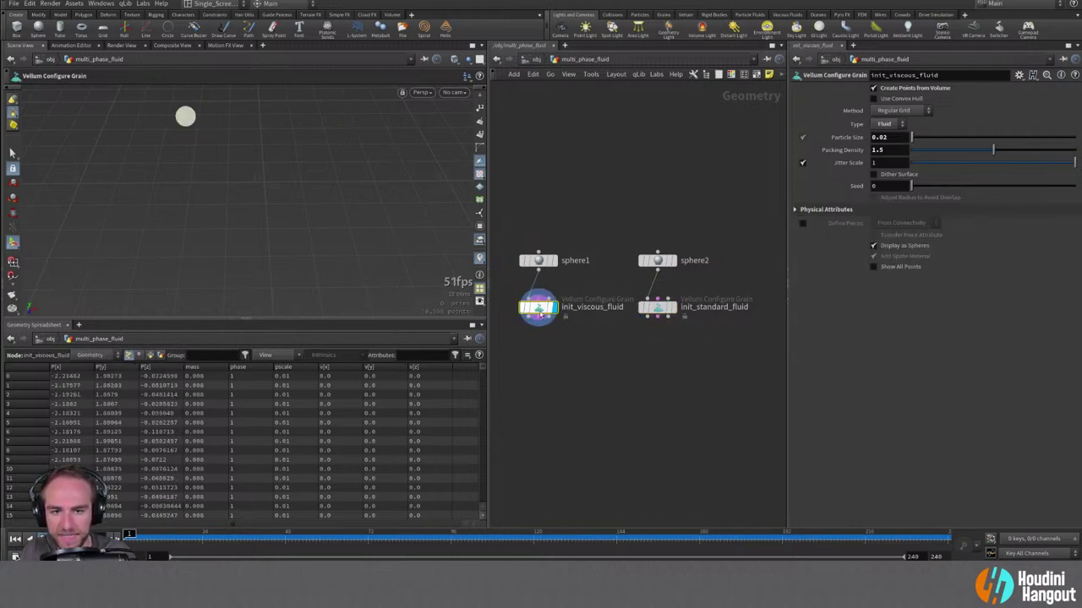
pyautogui.click(793, 209)
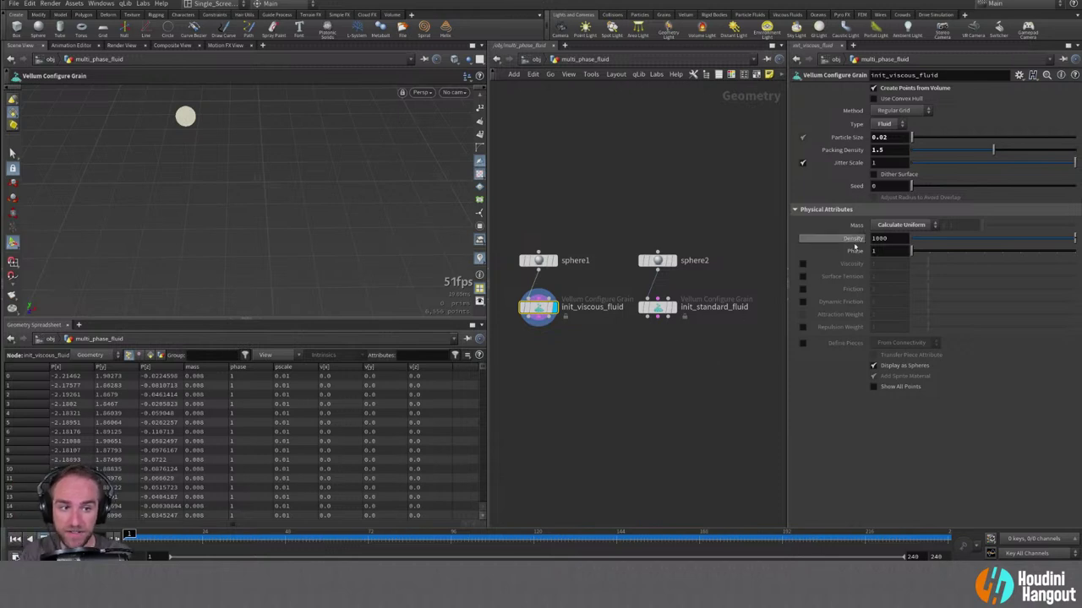
pyautogui.moveTo(880, 238); pyautogui.dragTo(858, 242)
pyautogui.write('20')
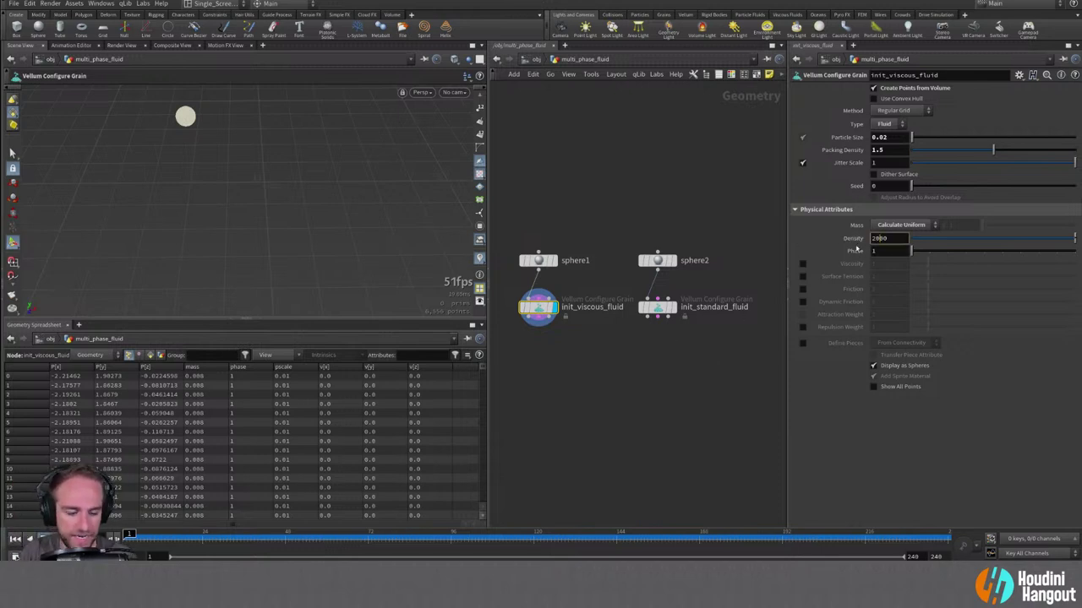
pyautogui.press('Return')
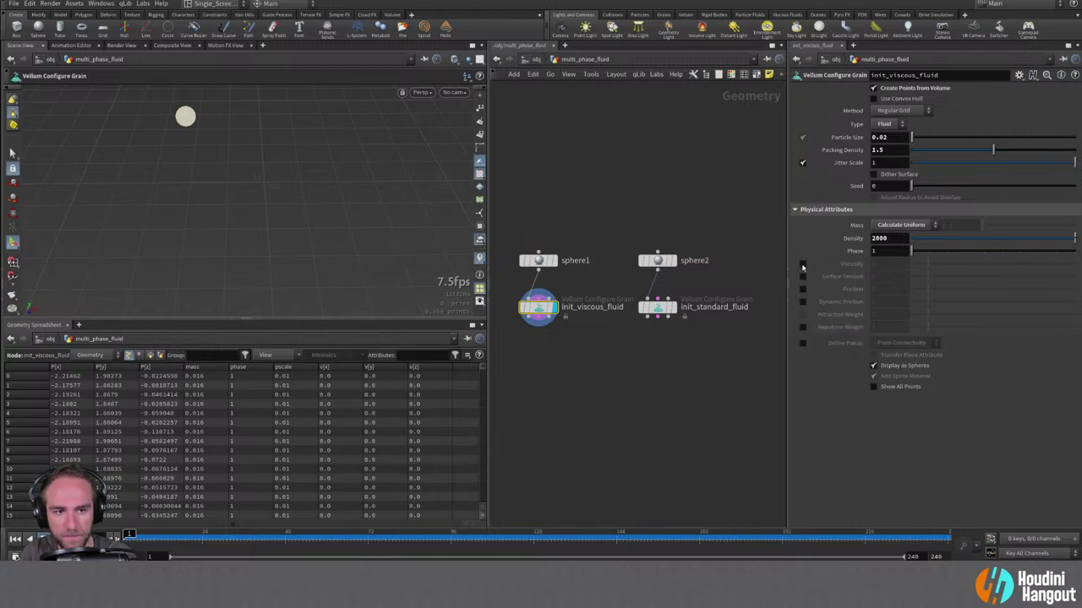
pyautogui.click(803, 264)
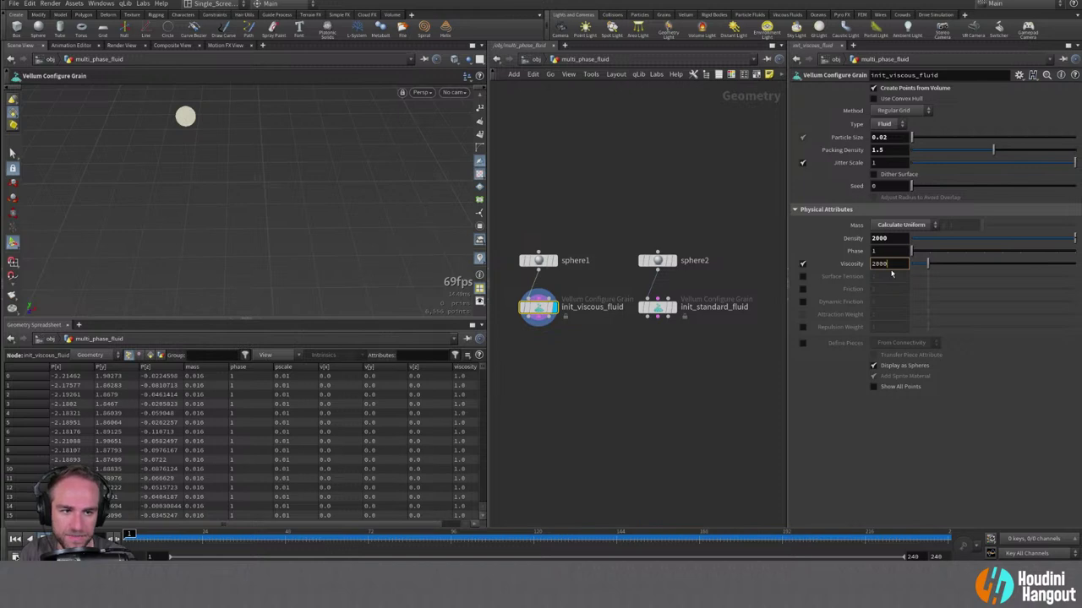
pyautogui.press('Return')
pyautogui.click(802, 276)
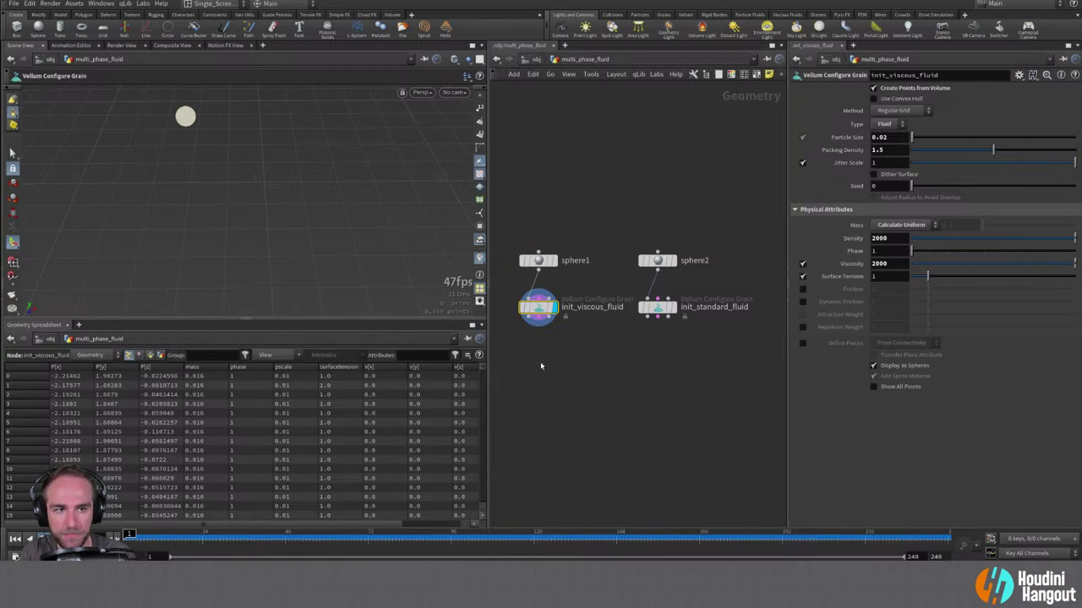
# Give init_standard_fluid phase 2, viscosity enabled and surface tension 10.
pyautogui.click(650, 307)
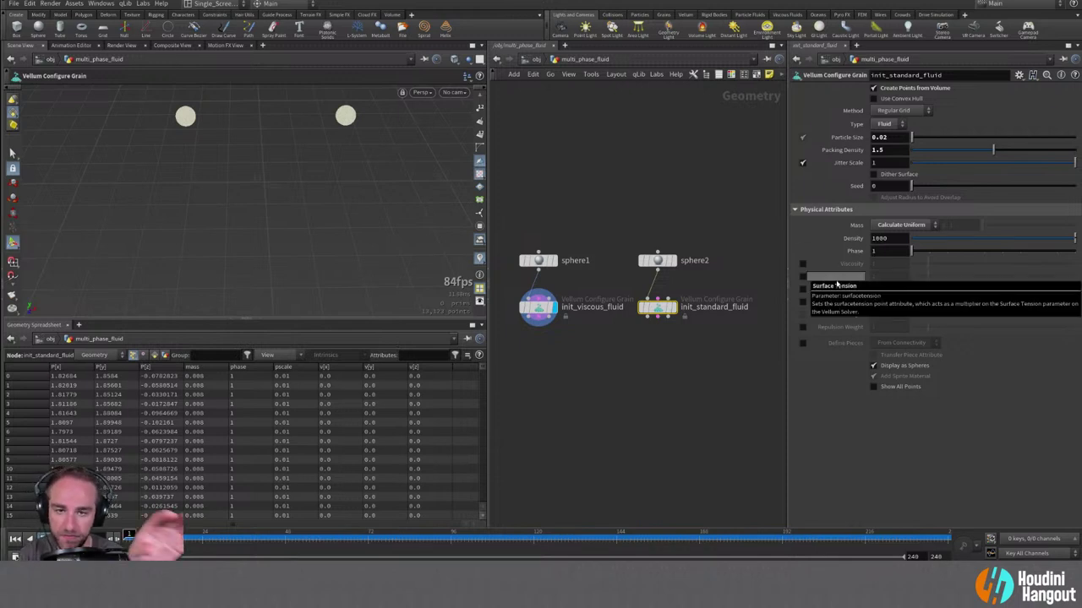
pyautogui.click(926, 250)
pyautogui.click(802, 264)
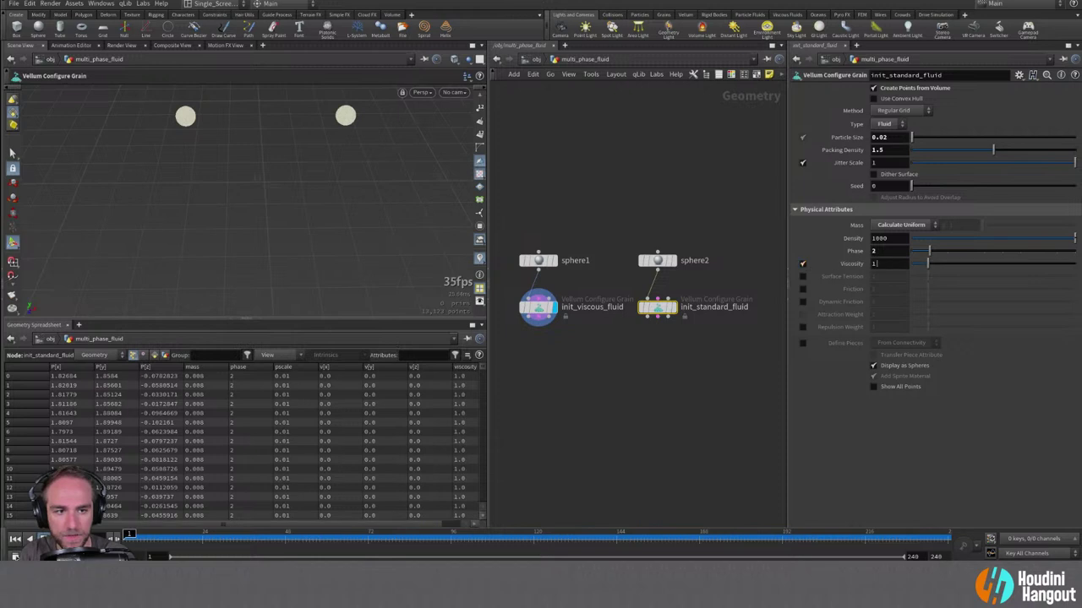
pyautogui.click(802, 277)
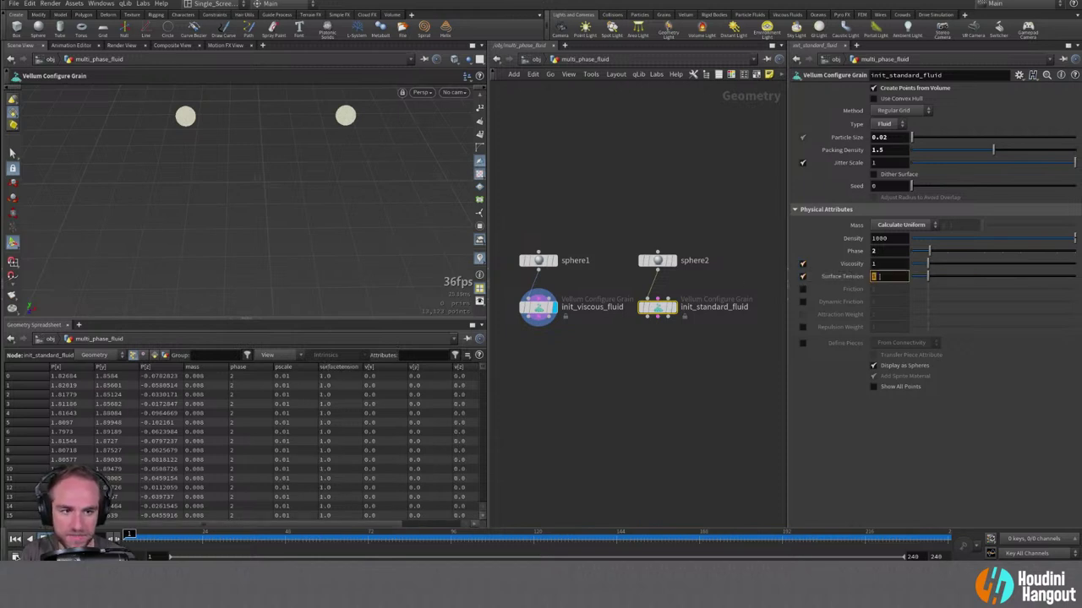
pyautogui.press('Return')
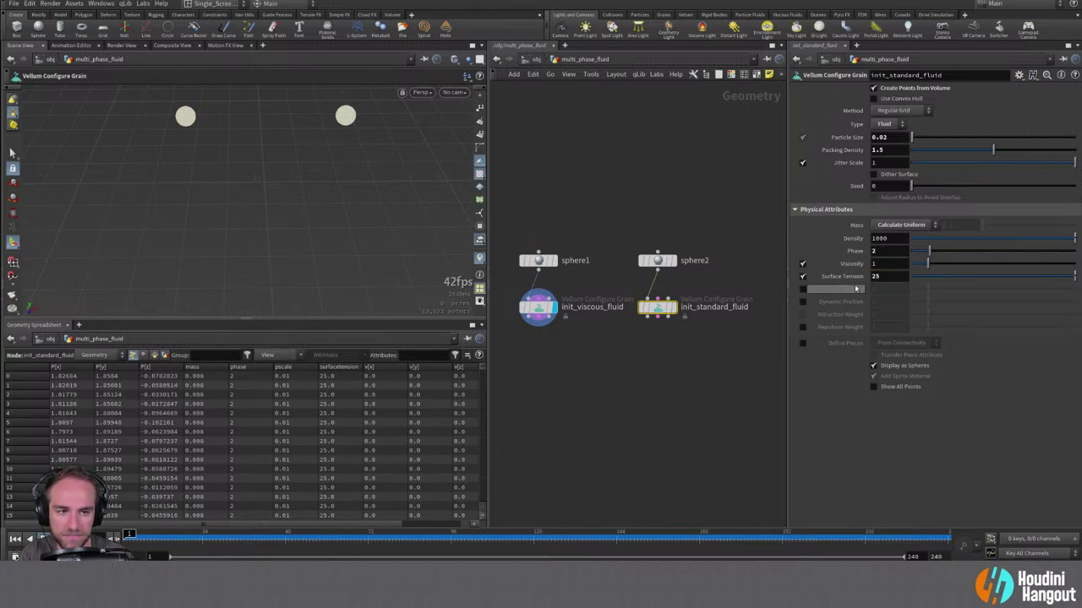
pyautogui.moveTo(674, 313)
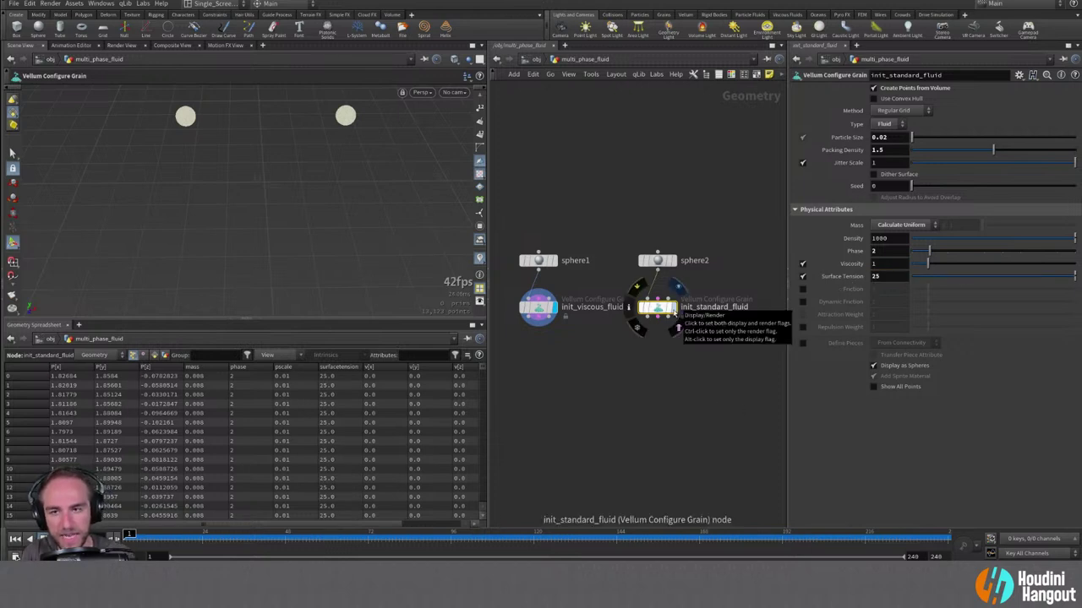
pyautogui.click(884, 277)
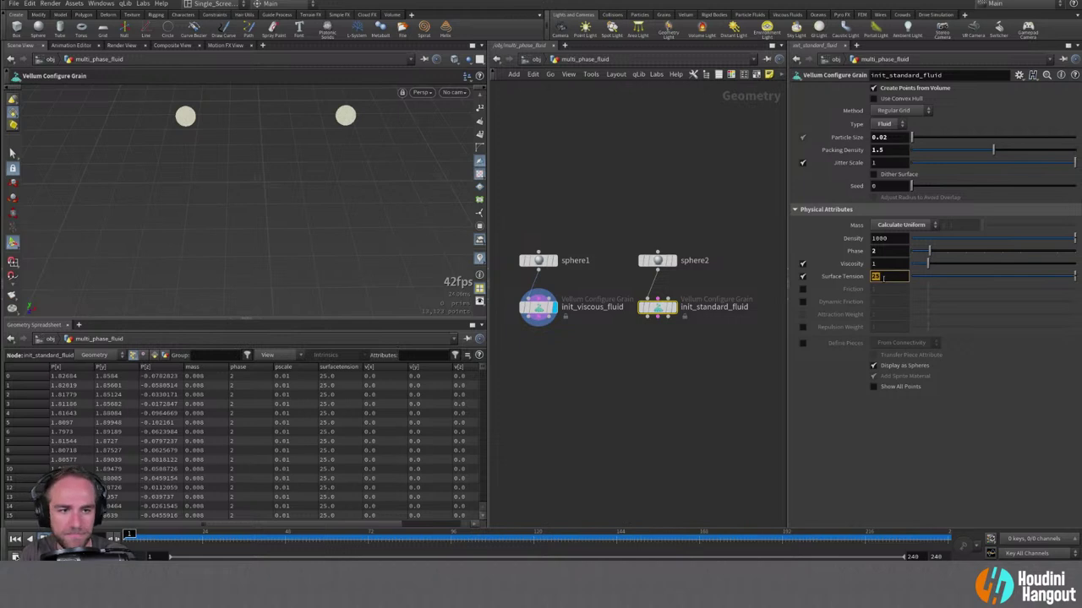
pyautogui.write('10')
pyautogui.press('Return')
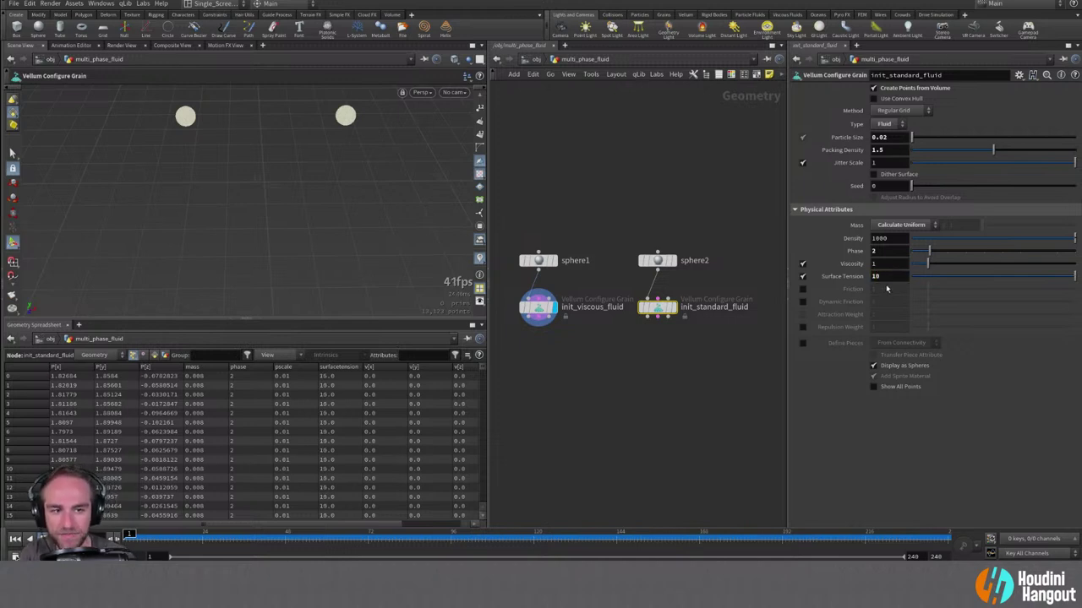
pyautogui.click(674, 307)
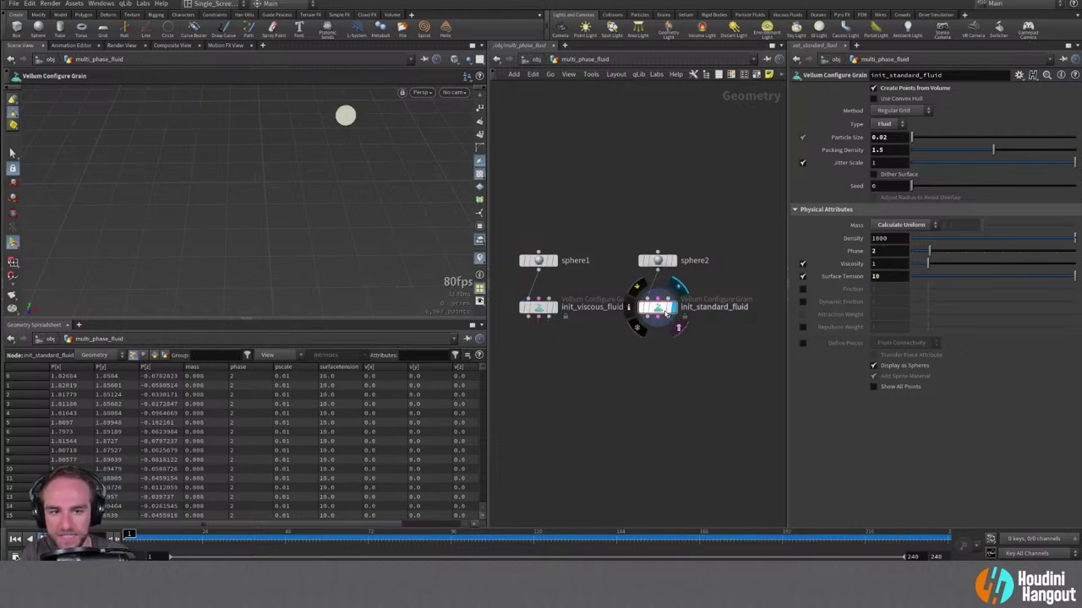
pyautogui.click(551, 308)
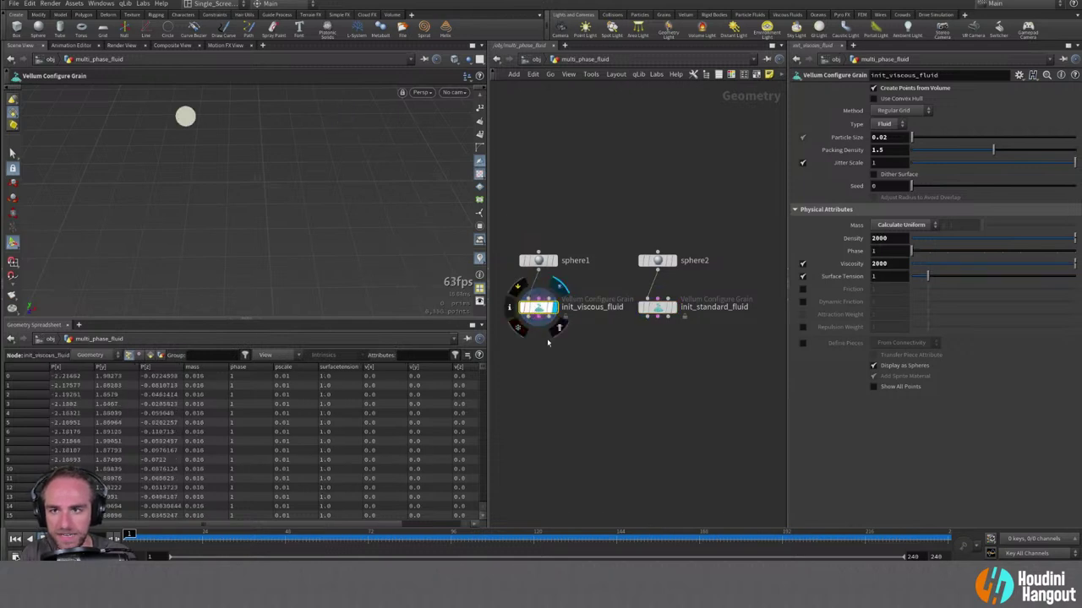
pyautogui.moveTo(553, 381); pyautogui.dragTo(564, 363, button='middle')
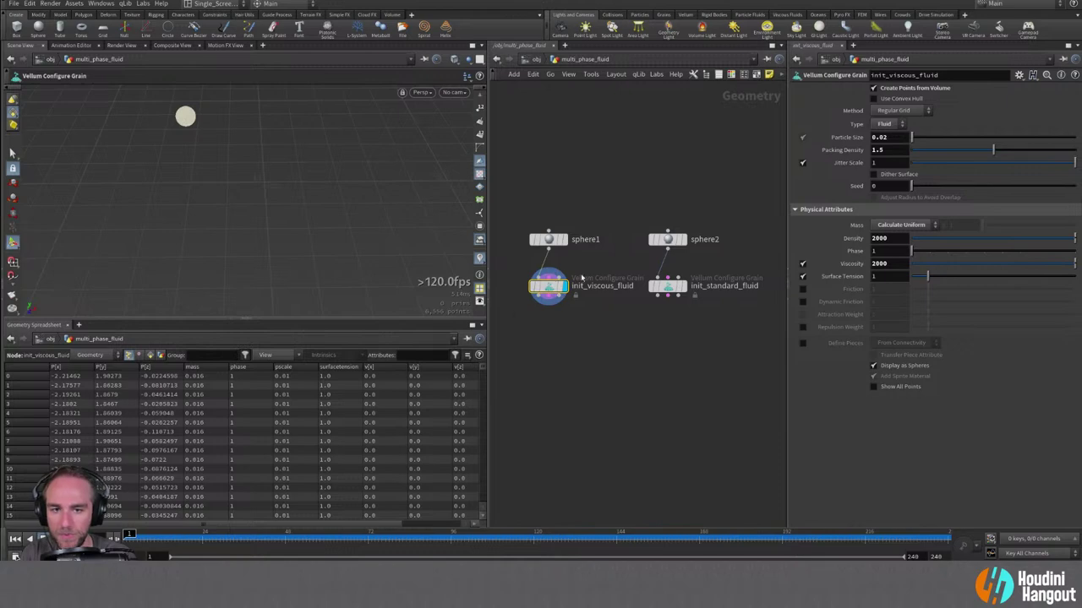
# Add pointvelocity1 after init_viscous_fluid, keeping incoming velocity and adding X velocity 4.
pyautogui.press('Tab')
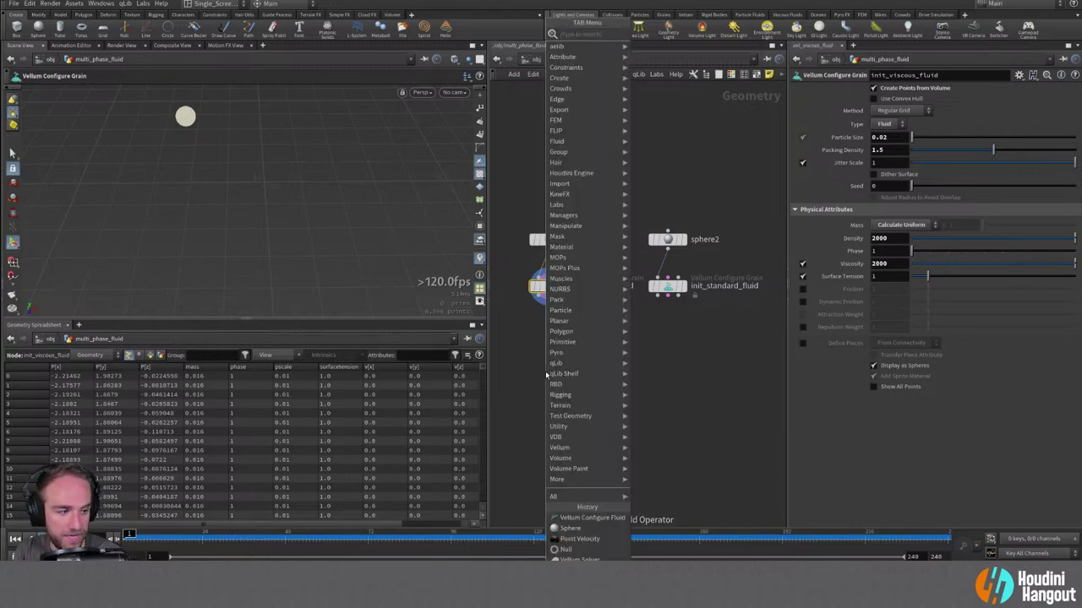
pyautogui.write('point ve')
pyautogui.press('Return')
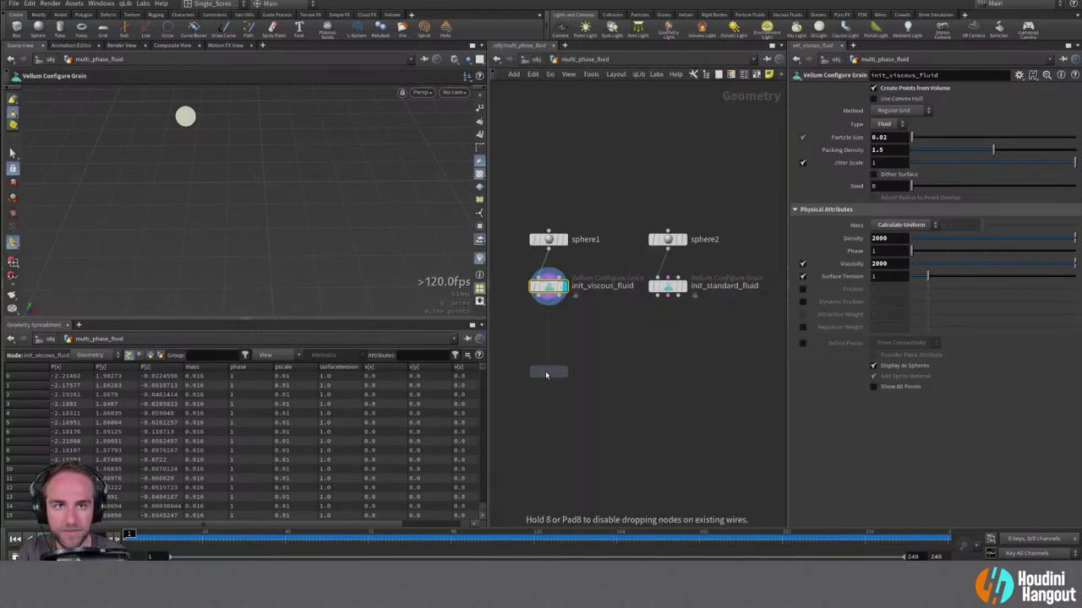
pyautogui.click(516, 339)
pyautogui.moveTo(516, 333); pyautogui.dragTo(549, 296)
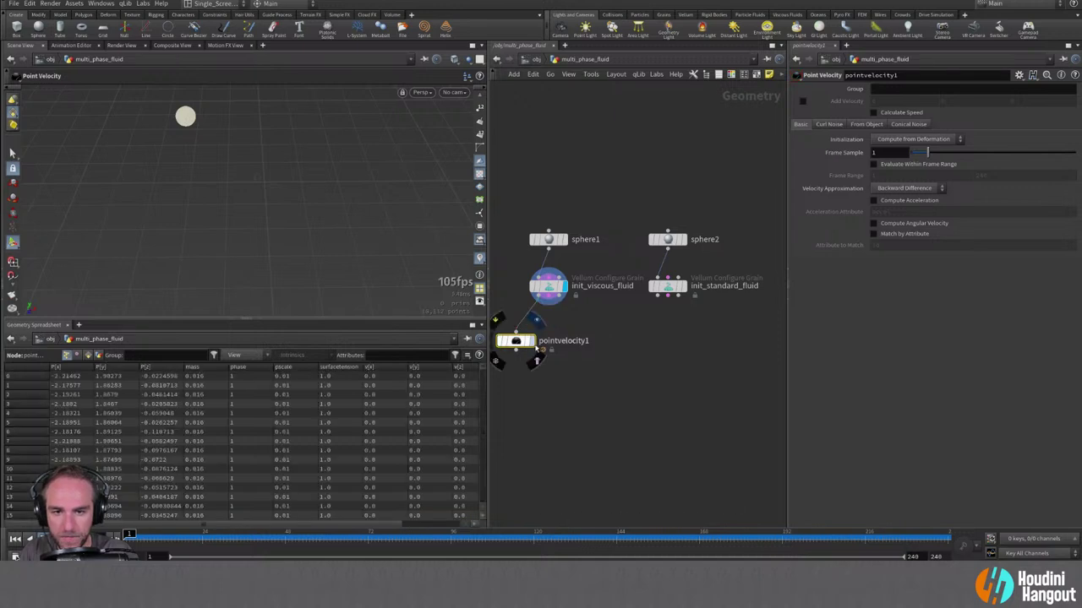
pyautogui.click(531, 341)
pyautogui.click(891, 140)
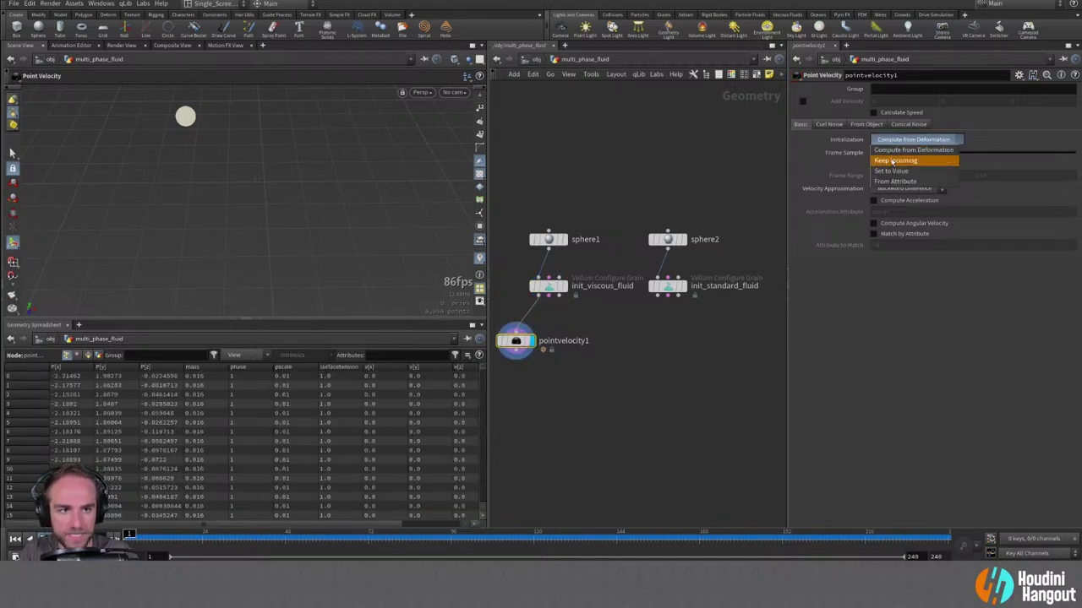
pyautogui.click(893, 160)
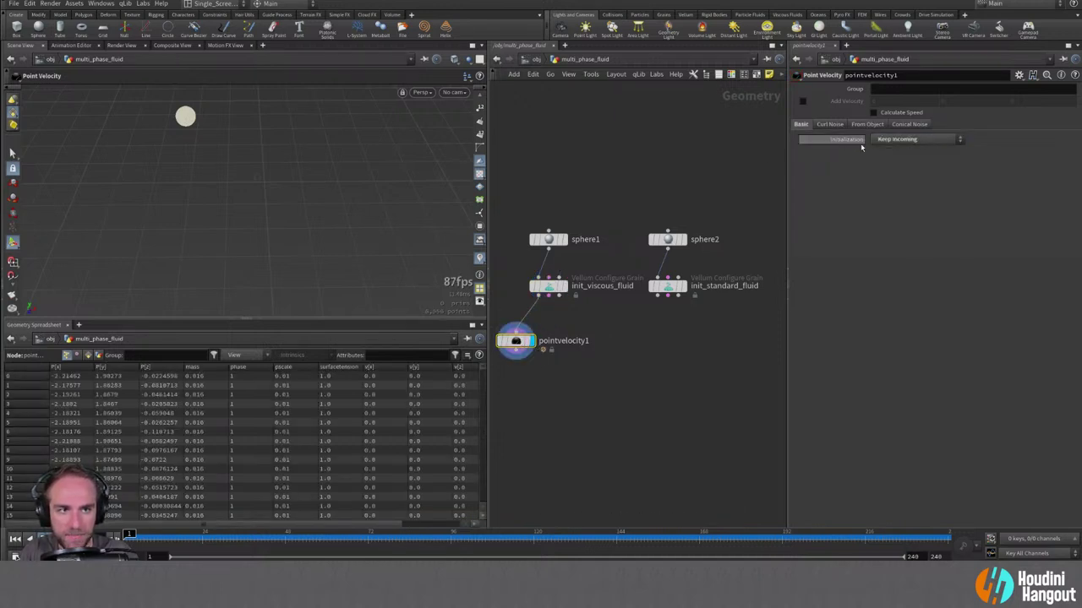
pyautogui.click(803, 101)
pyautogui.click(877, 101)
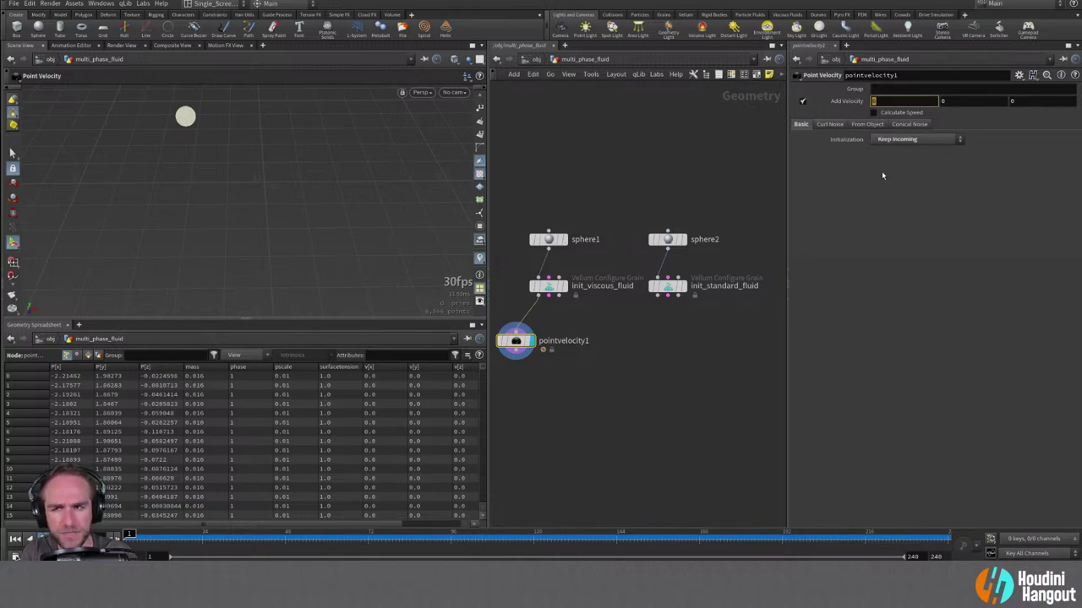
pyautogui.write('2')
pyautogui.press('BackSpace')
pyautogui.write('4')
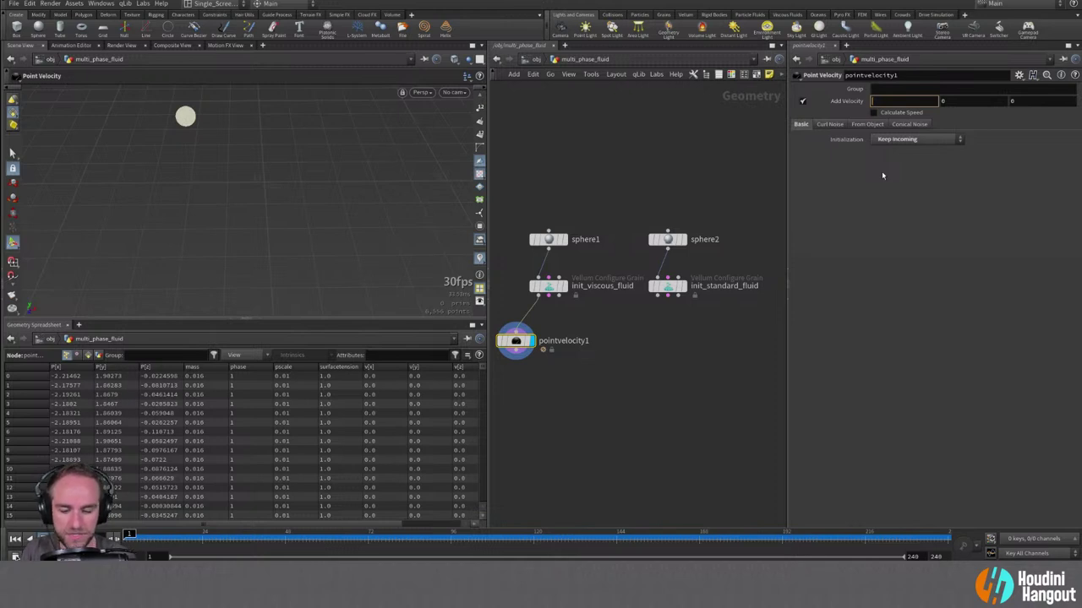
pyautogui.press('Return')
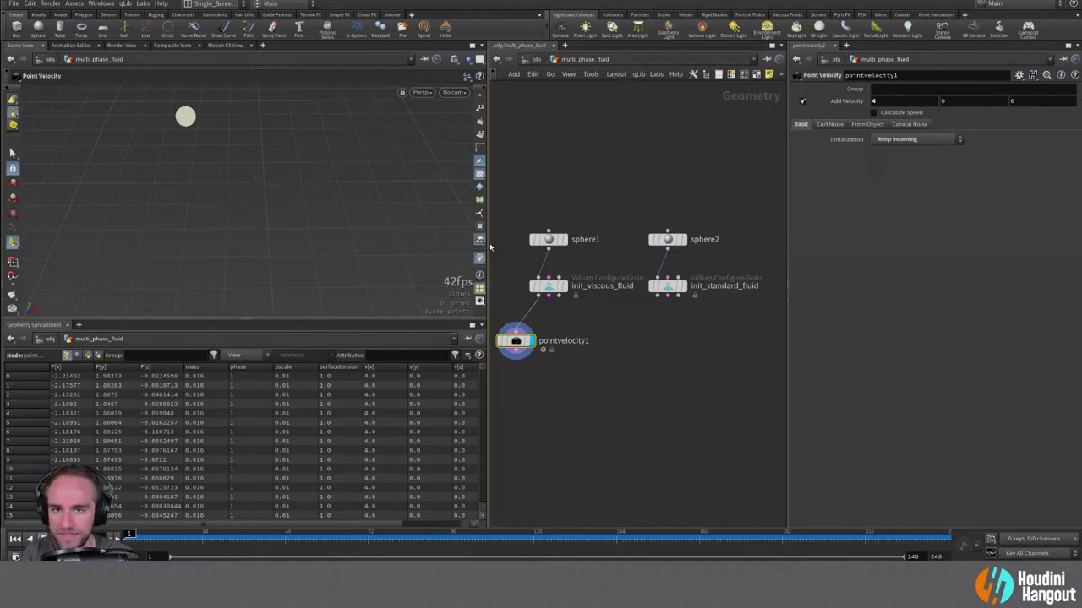
# Change how the particles are drawn and reframe the view around the sphere.
pyautogui.click(475, 155)
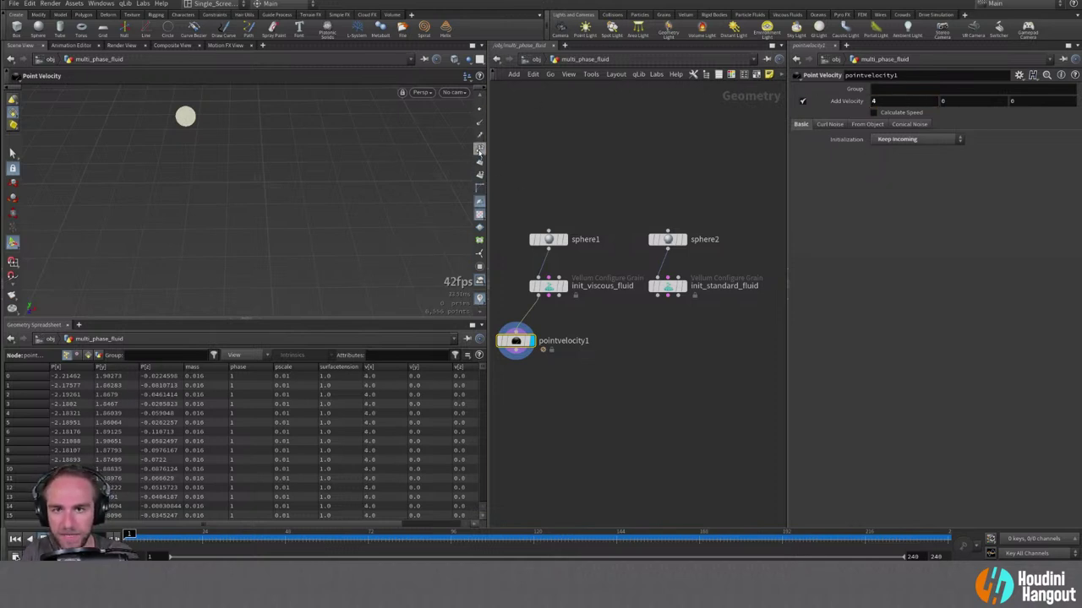
pyautogui.press('Escape')
pyautogui.scroll(5, 177, 118)
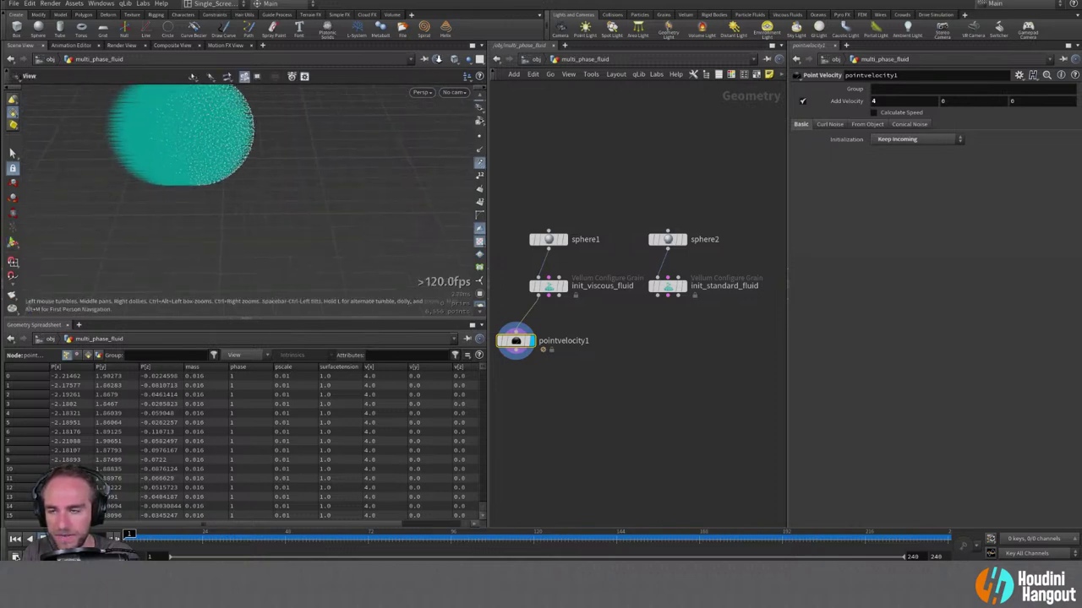
pyautogui.scroll(-3, 160, 135)
pyautogui.scroll(-3, 313, 190)
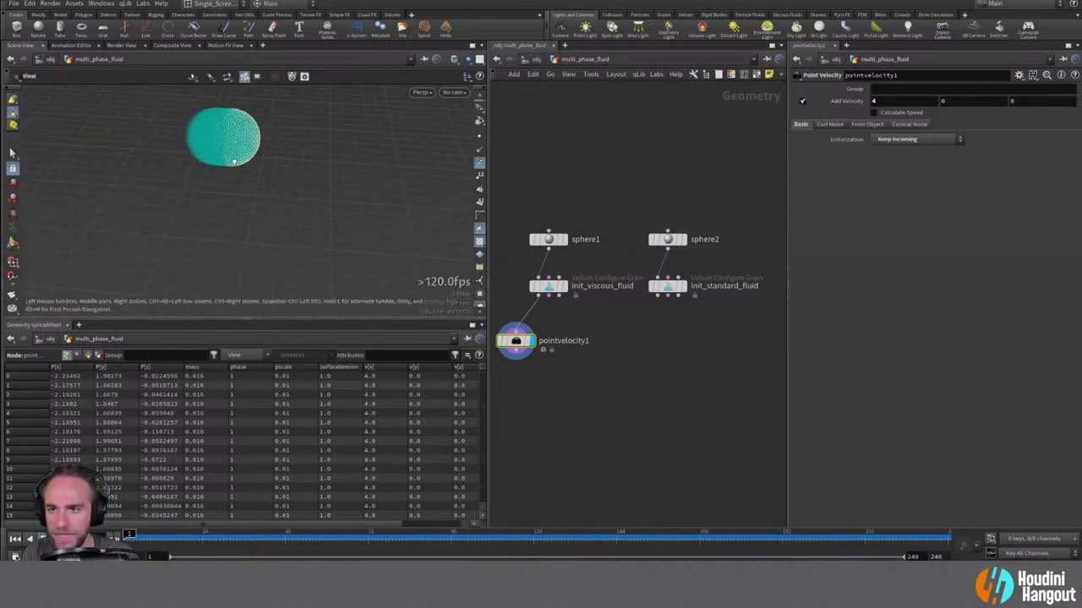
pyautogui.moveTo(316, 196); pyautogui.dragTo(229, 184, button='middle')
pyautogui.press('Return')
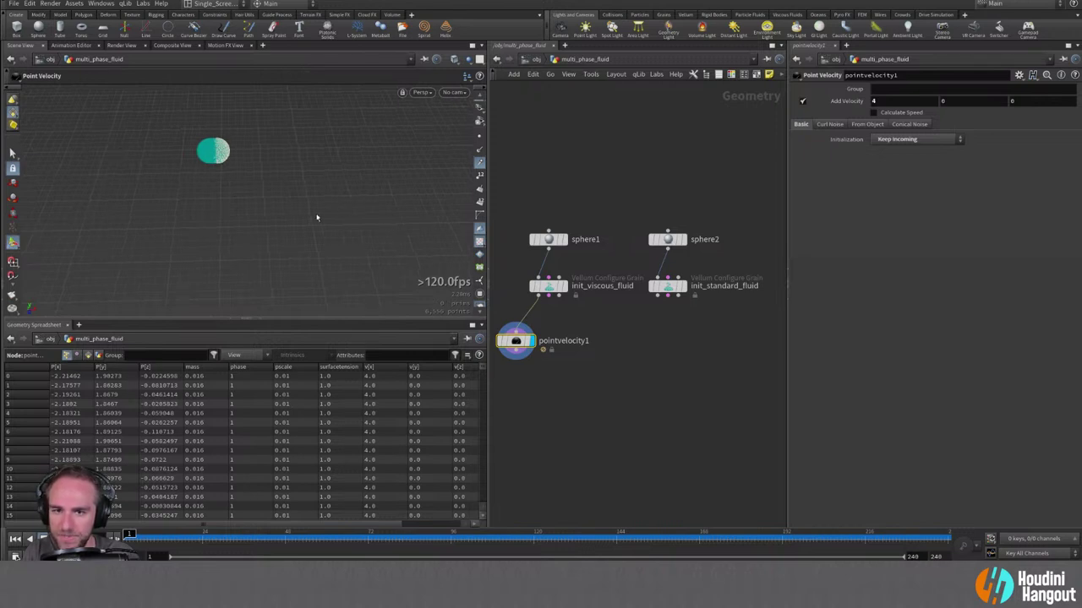
# Duplicate it as pointvelocity2 on init_standard_fluid with X velocity -4.
pyautogui.keyDown('alt'); pyautogui.moveTo(517, 340); pyautogui.dragTo(651, 341); pyautogui.keyUp('alt')
pyautogui.click(667, 294)
pyautogui.click(649, 332)
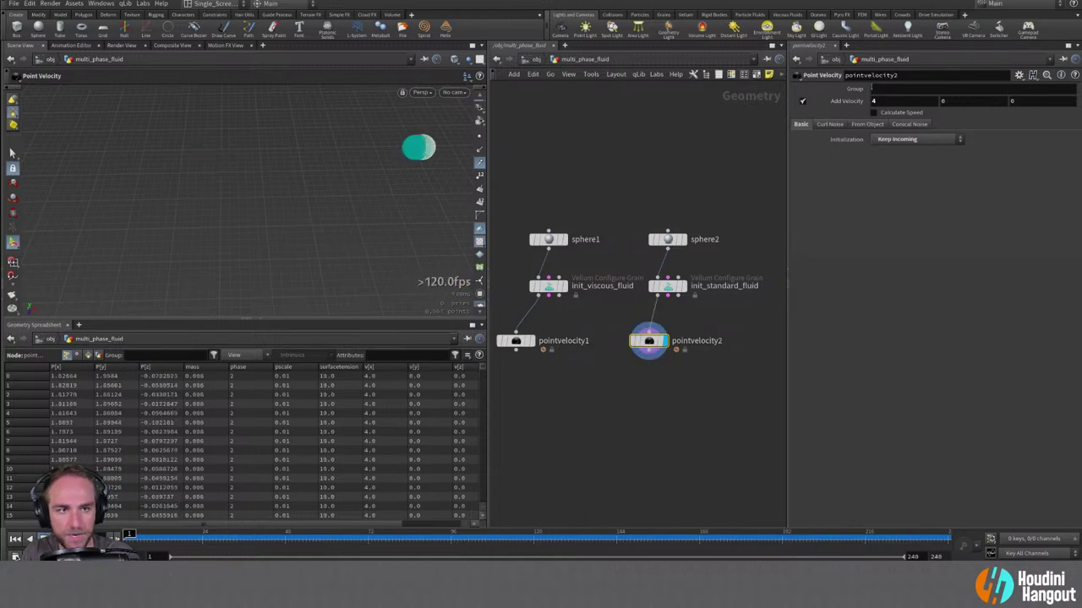
pyautogui.click(873, 100)
pyautogui.write('-4')
pyautogui.press('Return')
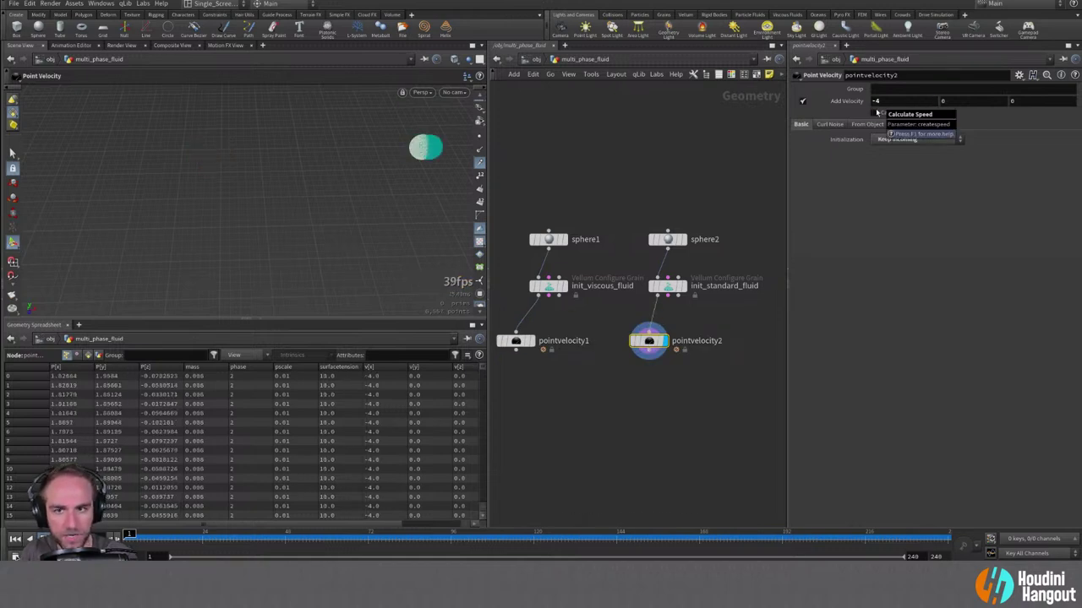
# Tidy both Point Velocity nodes and display pointvelocity1's result.
pyautogui.moveTo(653, 343)
pyautogui.mouseDown()
pyautogui.moveTo(644, 342)
pyautogui.moveTo(653, 334)
pyautogui.mouseUp()
pyautogui.moveTo(535, 345); pyautogui.dragTo(532, 335)
pyautogui.click(531, 332)
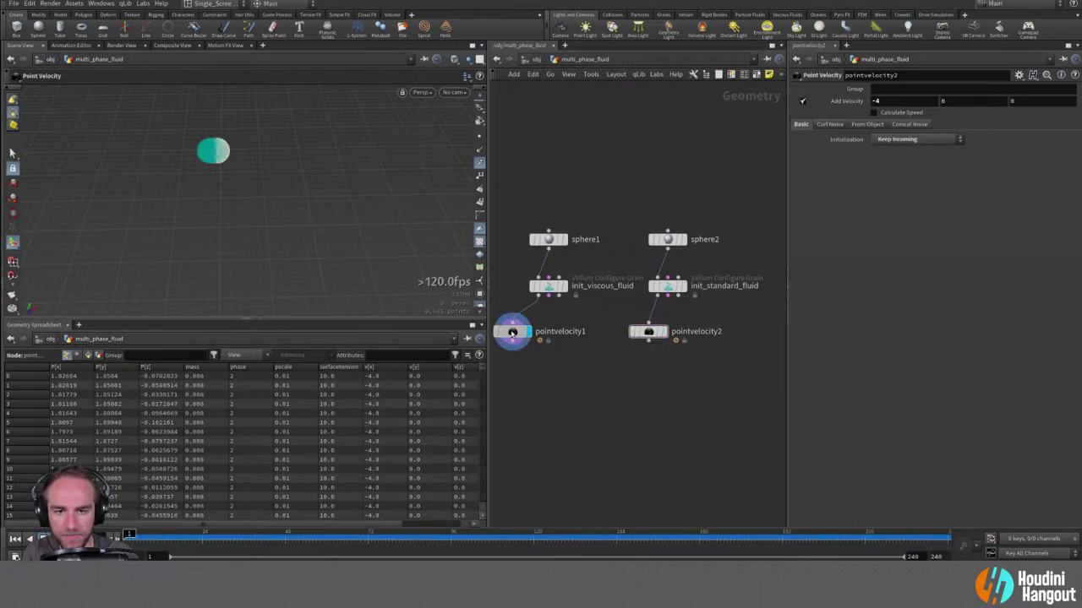
pyautogui.press('Tab')
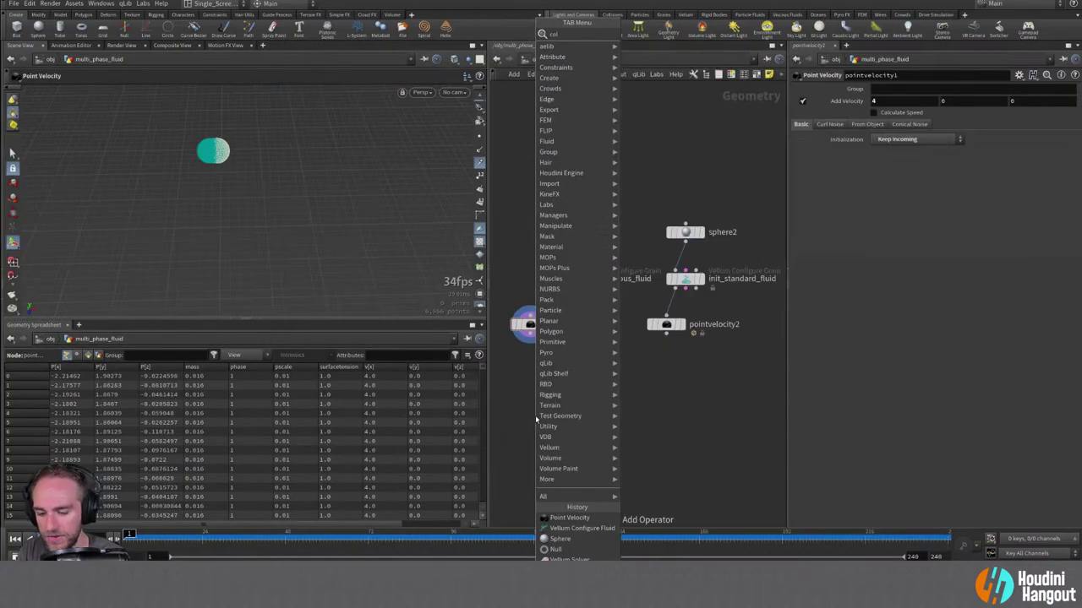
# Add color1 after pointvelocity1 and set it orange (1, 0.5, 0).
pyautogui.write('merge')
pyautogui.press('Return')
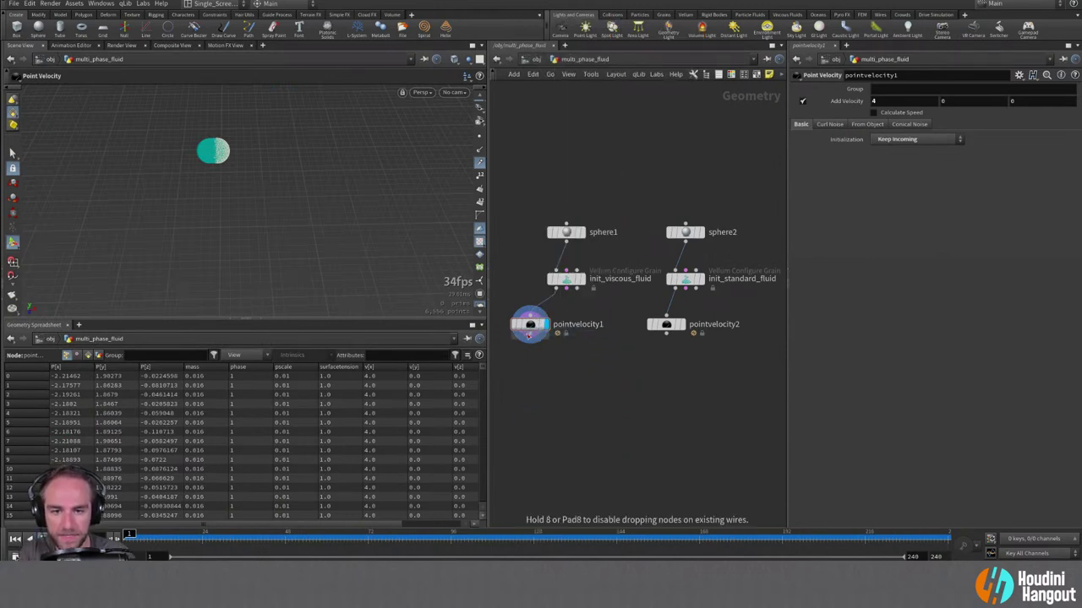
pyautogui.click(530, 359)
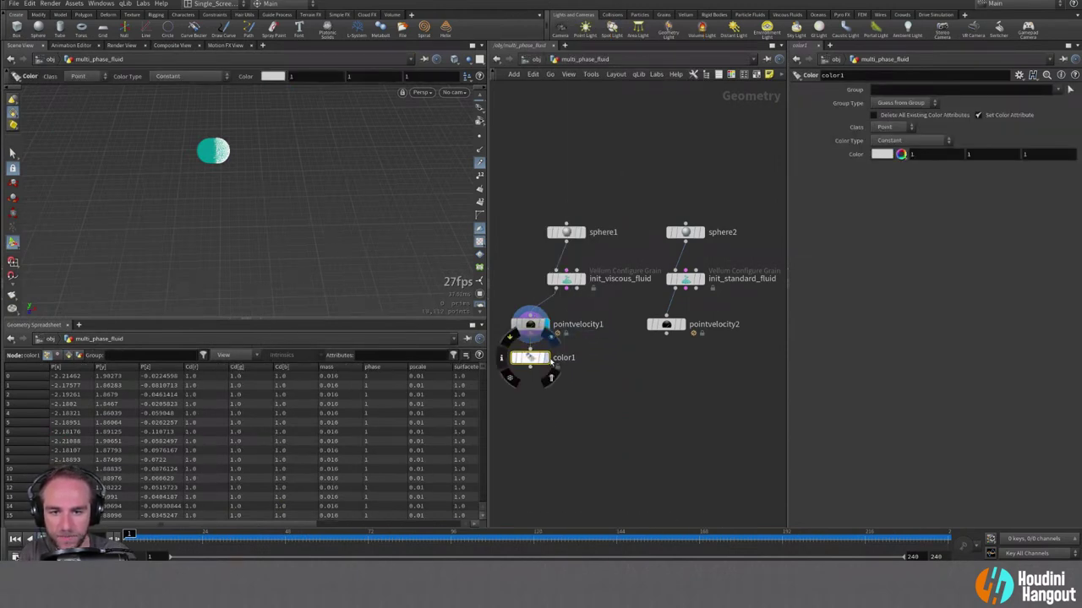
pyautogui.click(544, 357)
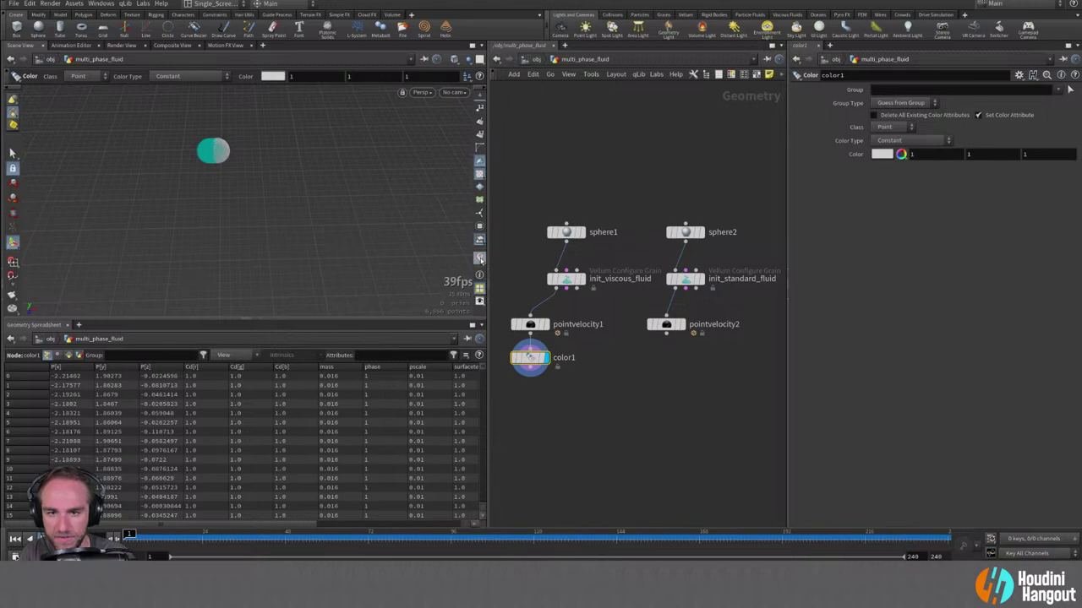
pyautogui.scroll(4, 254, 174)
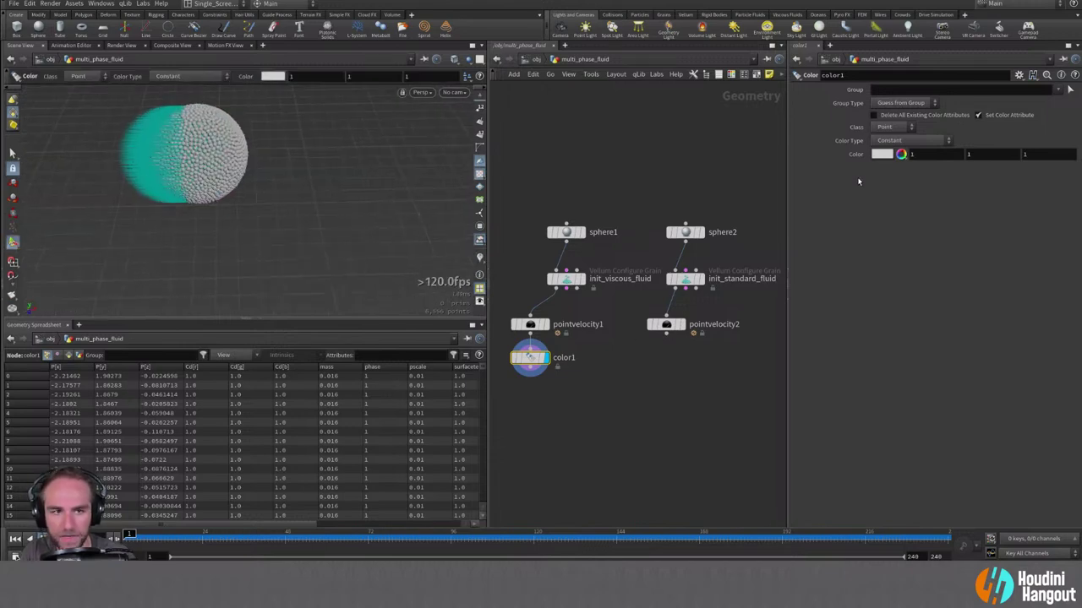
pyautogui.click(901, 153)
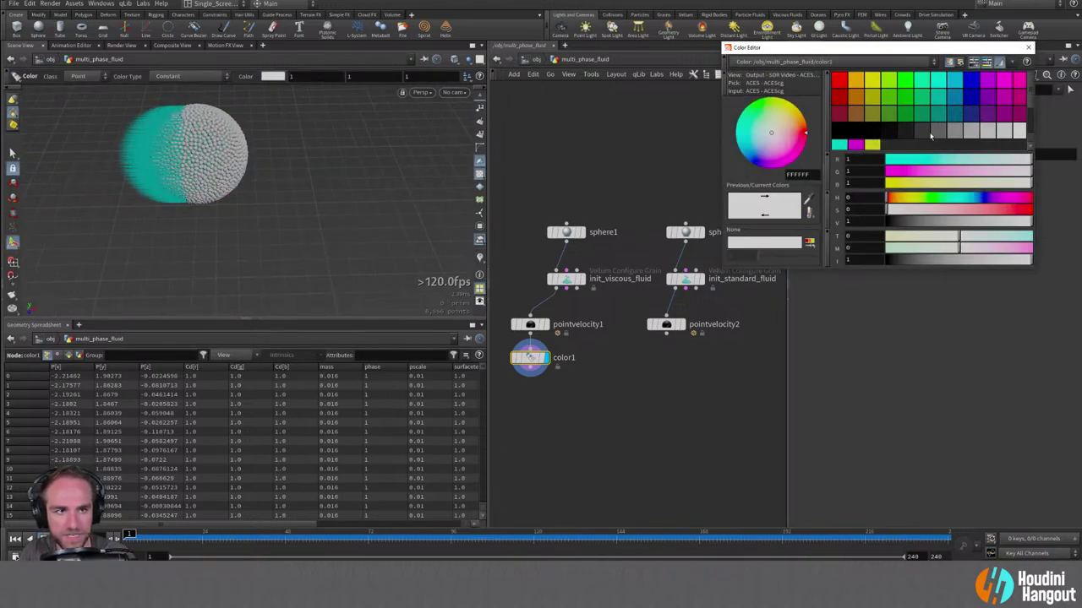
pyautogui.click(856, 81)
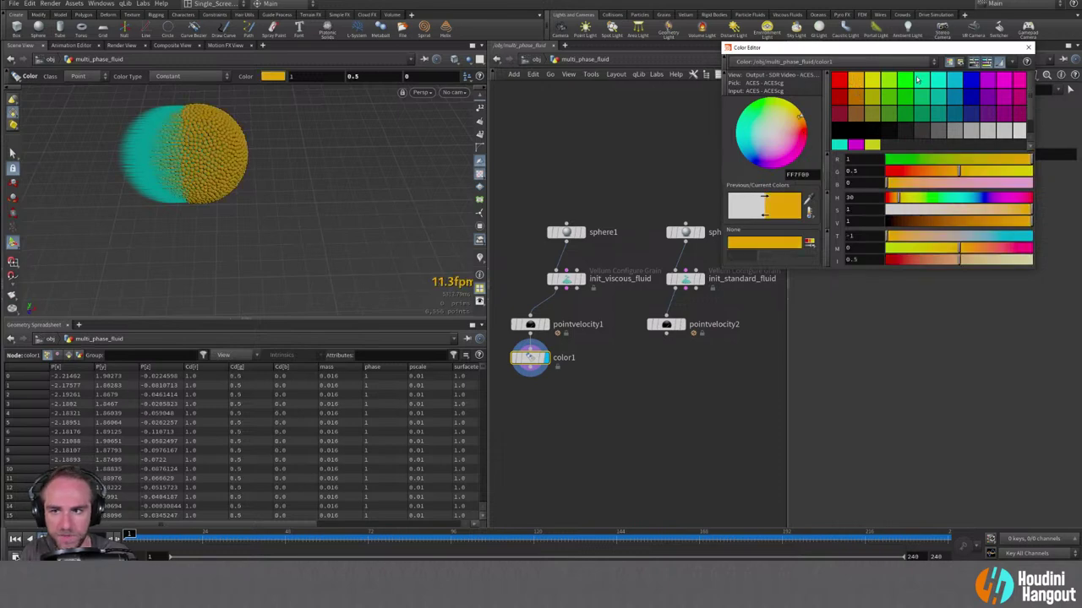
pyautogui.click(1027, 49)
# Add color2 after pointvelocity2 and set it blue (0, 0.5, 1).
pyautogui.click(530, 367)
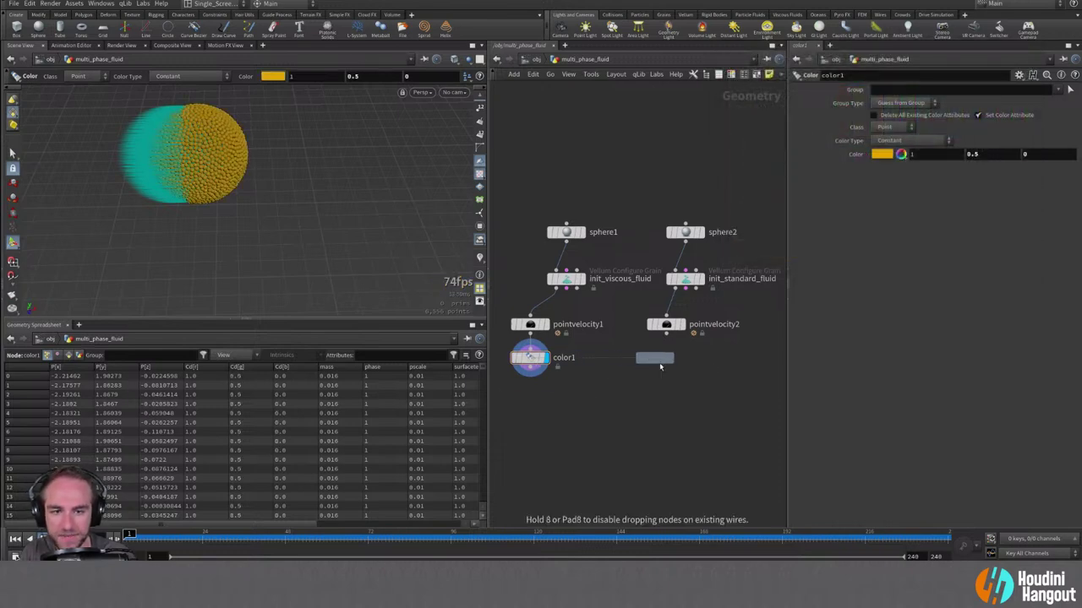
pyautogui.click(673, 366)
pyautogui.click(666, 333)
pyautogui.click(666, 349)
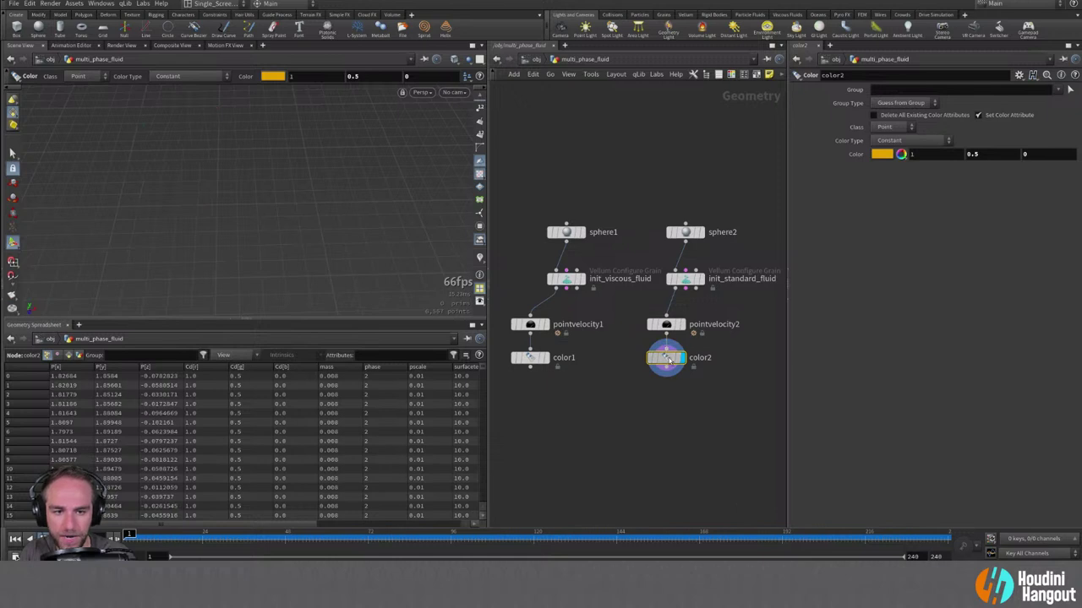
pyautogui.click(881, 155)
pyautogui.click(954, 81)
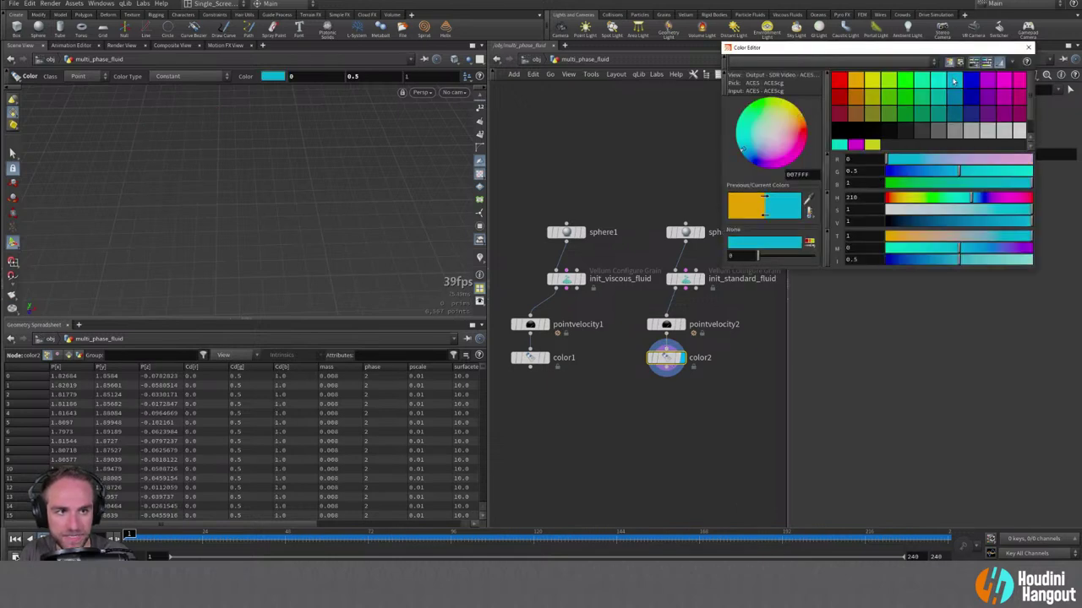
pyautogui.click(1027, 49)
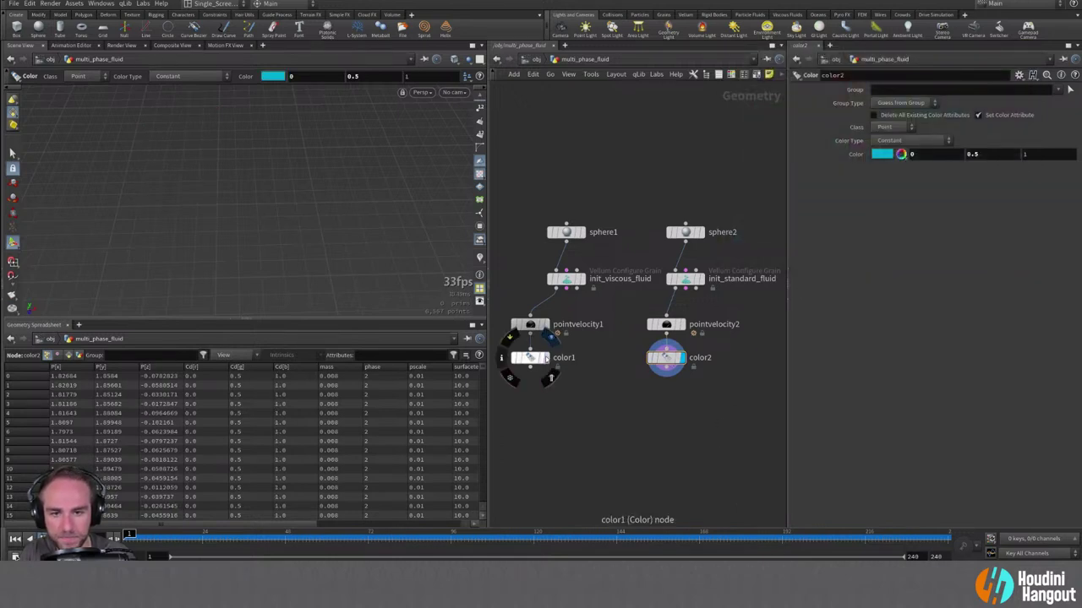
# Preview the orange and blue spheres, then select sphere2 and init_standard_fluid together.
pyautogui.click(551, 338)
pyautogui.hotkey('space', 'h')
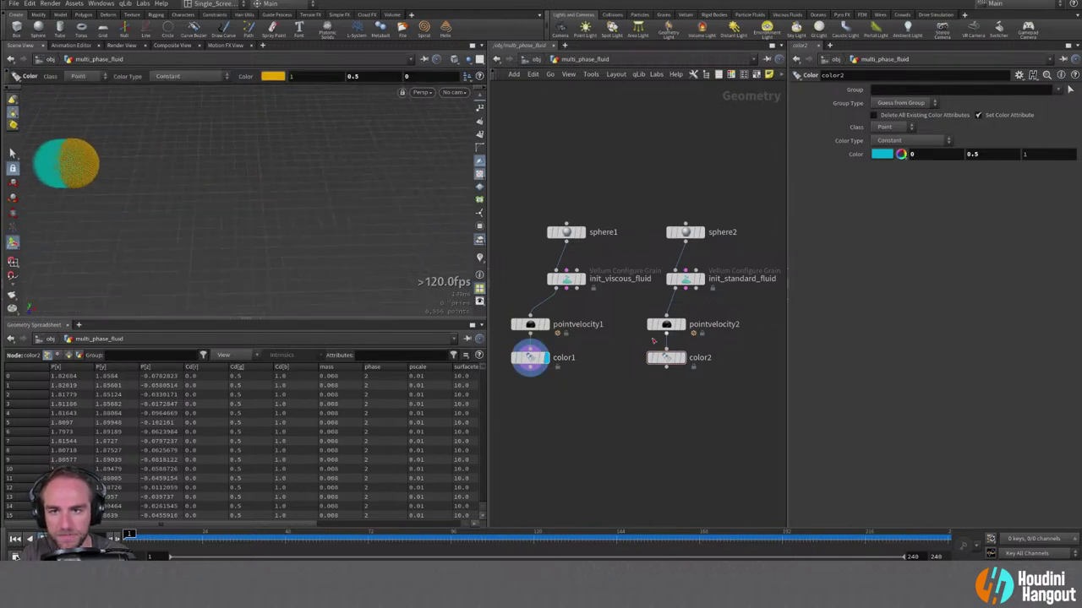
pyautogui.click(687, 338)
pyautogui.press('Return')
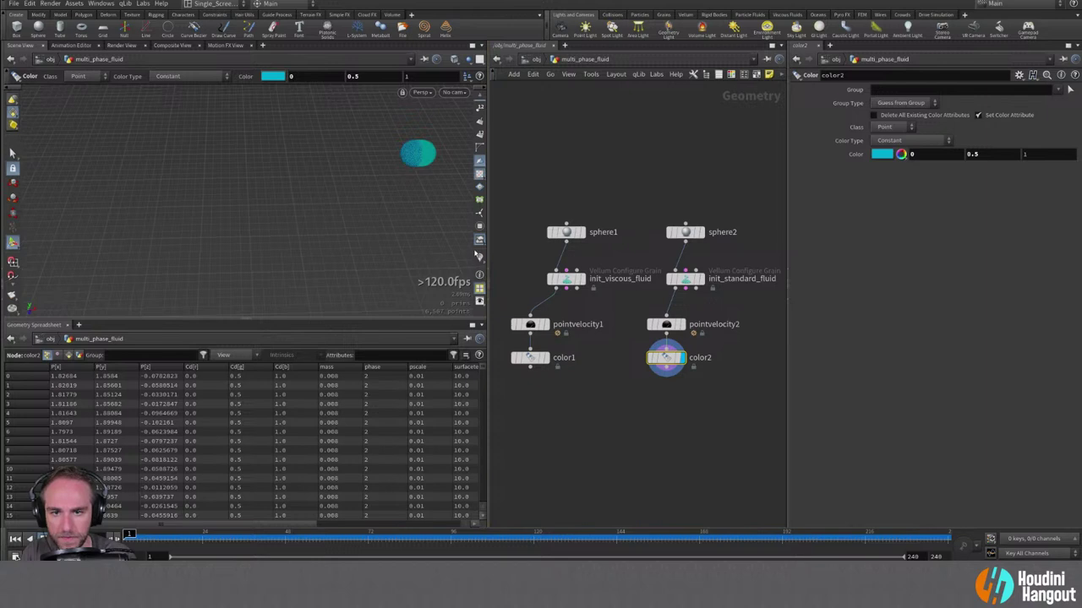
pyautogui.scroll(2, 481, 202)
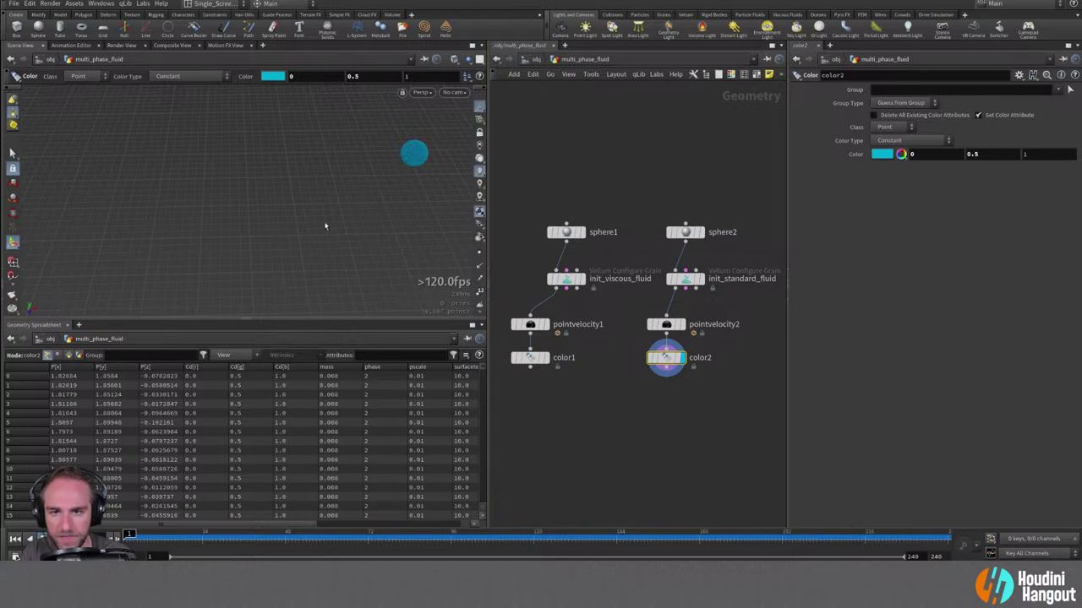
pyautogui.moveTo(325, 226); pyautogui.dragTo(292, 223)
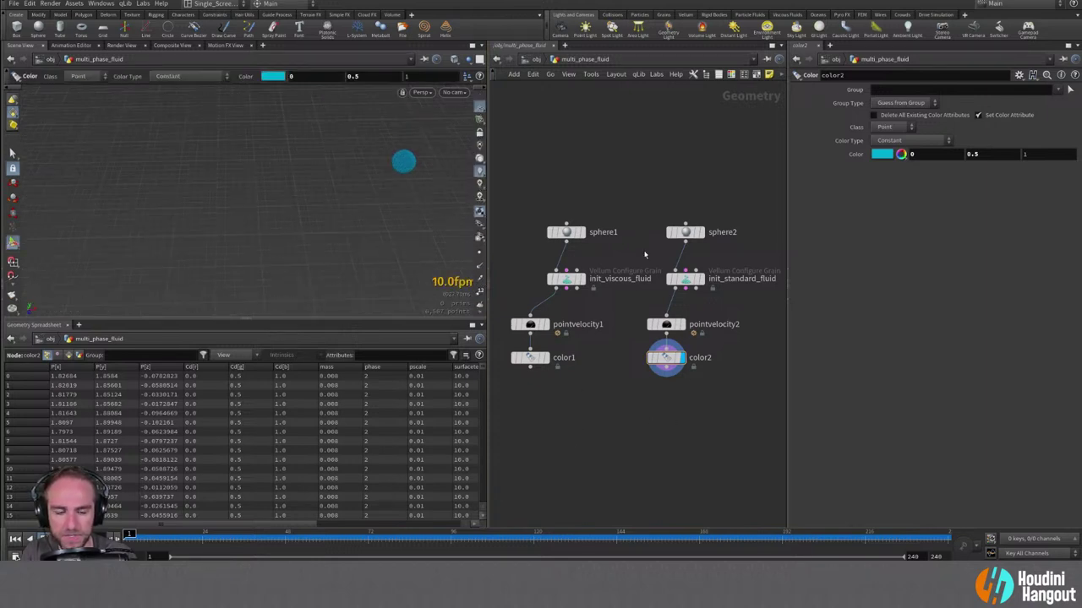
pyautogui.moveTo(641, 207); pyautogui.dragTo(724, 289)
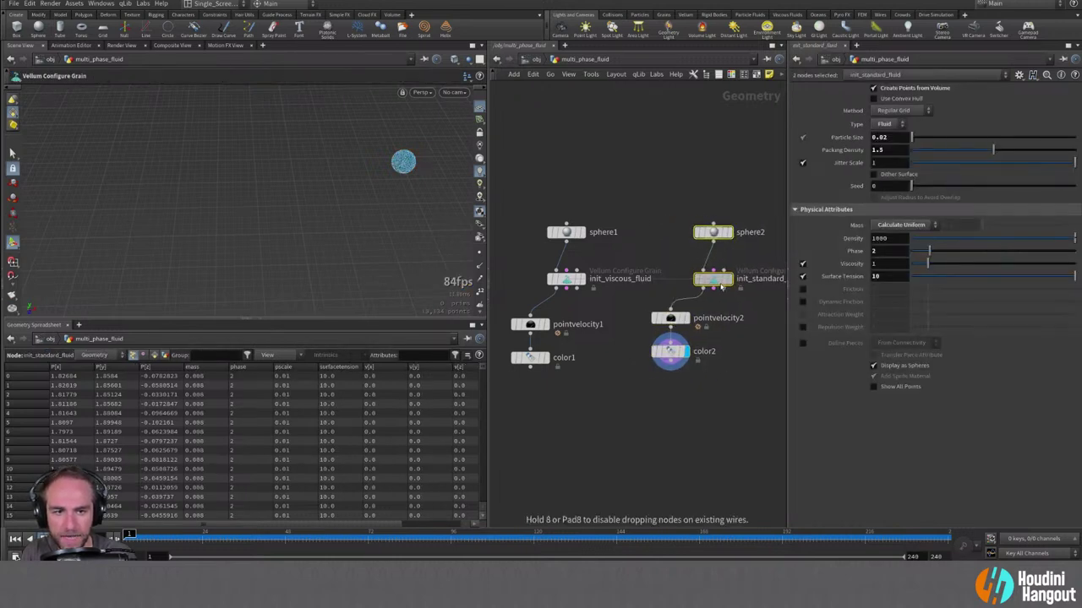
# Move the sphere2 branch down-right, deselect, and display init_viscous_fluid's particle sphere.
pyautogui.moveTo(524, 215); pyautogui.dragTo(582, 280)
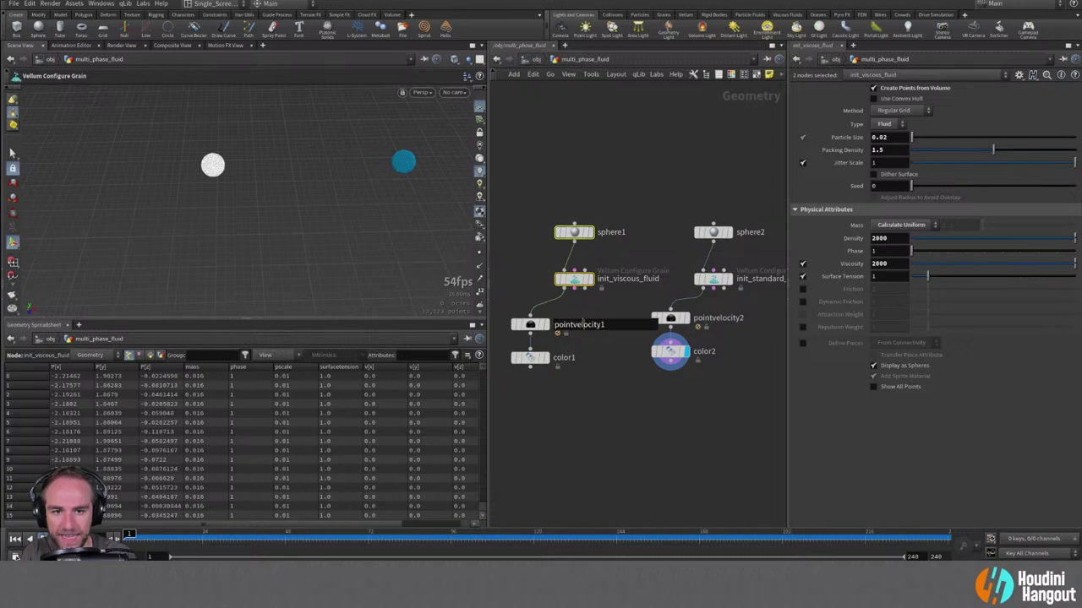
pyautogui.click(588, 368)
pyautogui.scroll(-2, 613, 293)
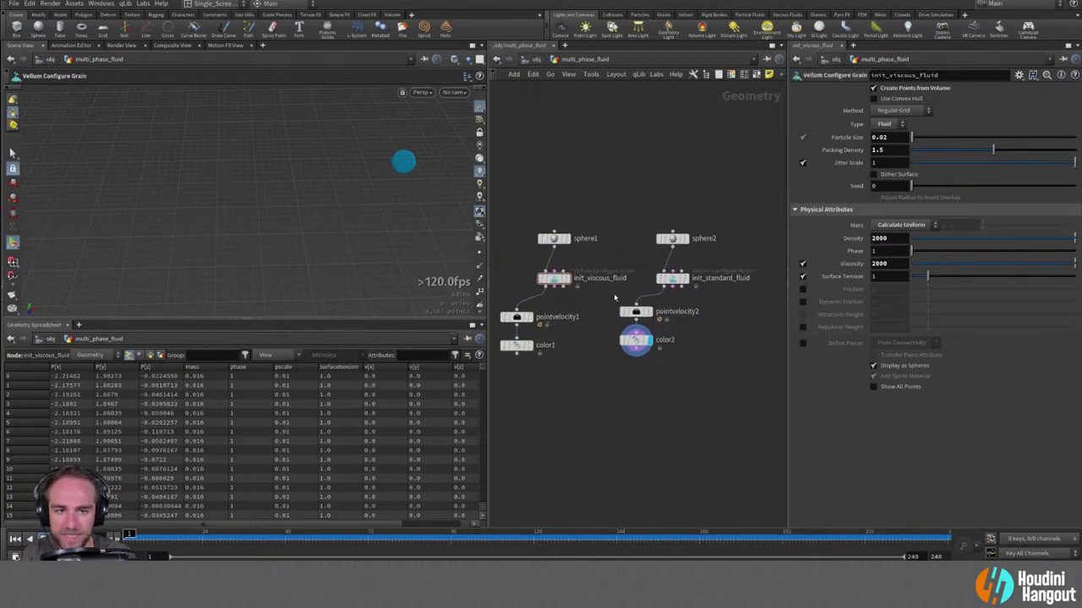
pyautogui.click(567, 279)
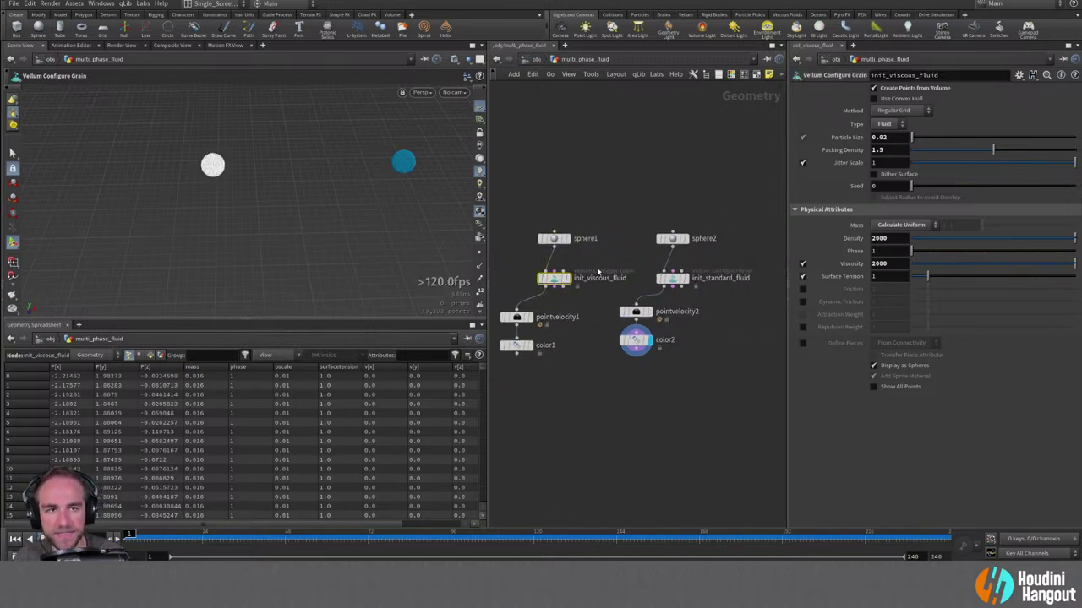
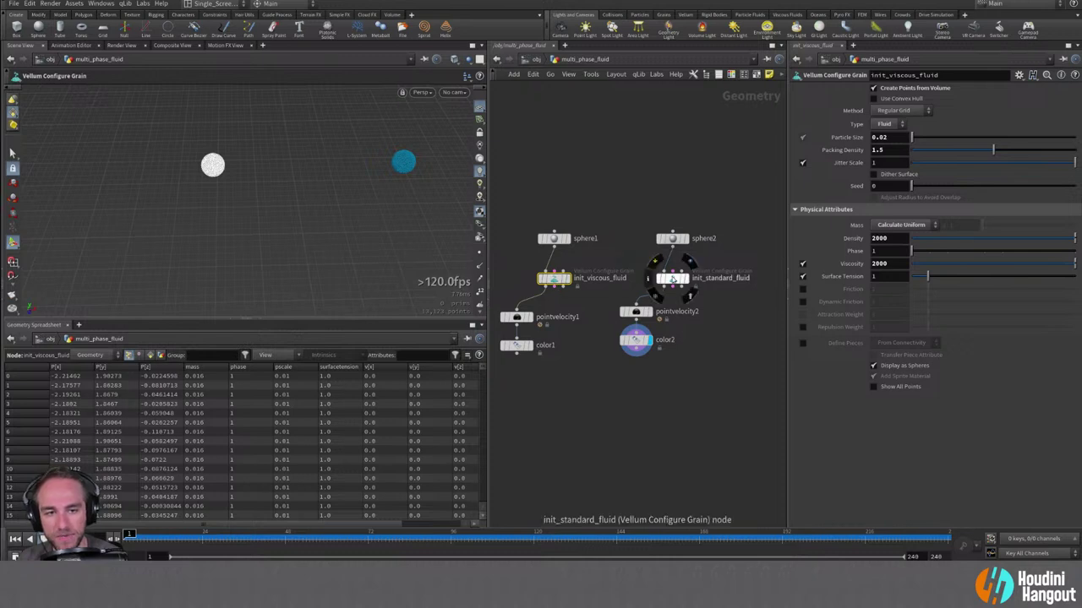
# Add a Vellum Pack node, vellumpack1, below color1 in the multi_phase_fluid network.
pyautogui.click(672, 278)
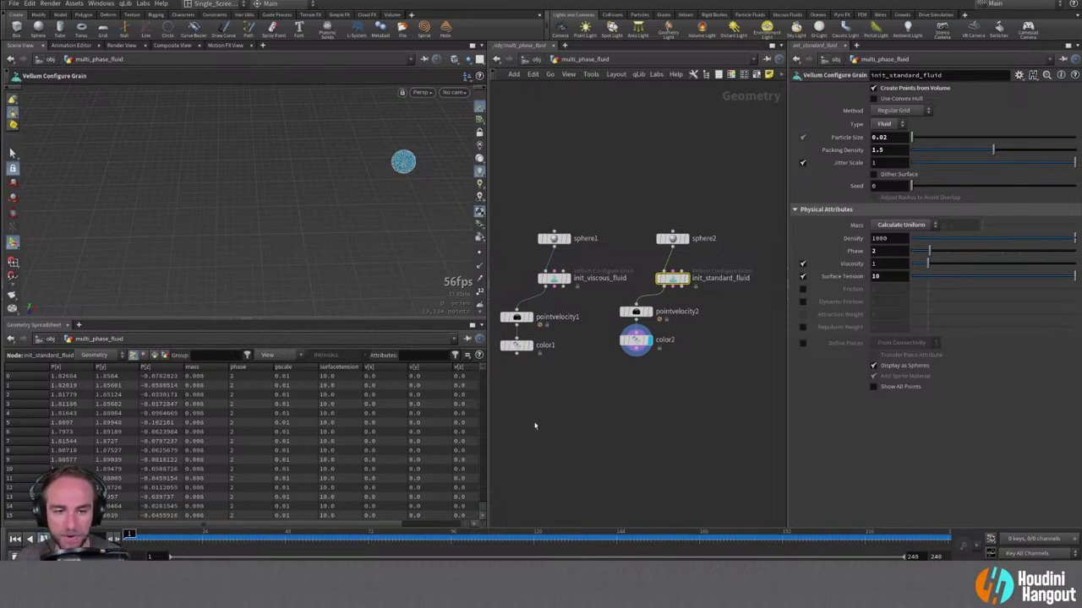
pyautogui.moveTo(572, 414); pyautogui.dragTo(579, 393, button='middle')
pyautogui.press('Tab')
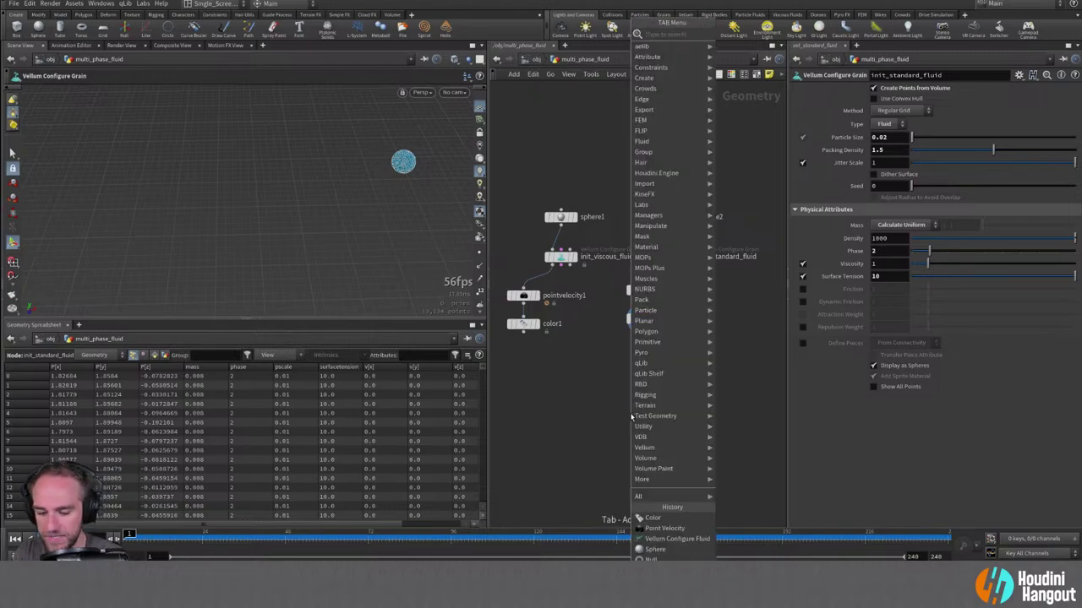
pyautogui.write('pack')
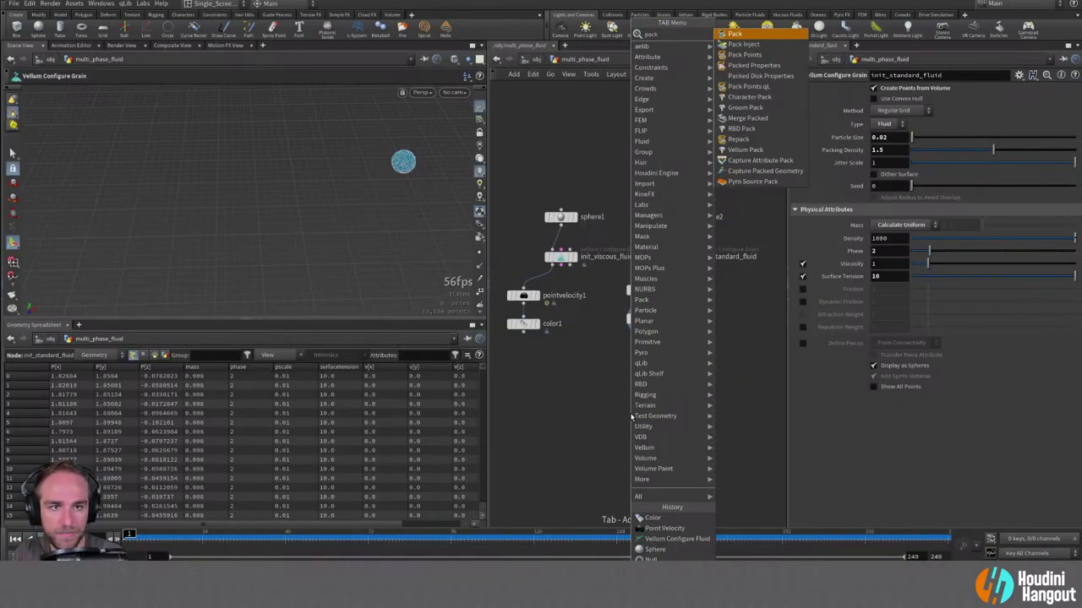
pyautogui.press('BackSpace')
pyautogui.press('BackSpace')
pyautogui.press('BackSpace')
pyautogui.press('BackSpace')
pyautogui.write('vellum')
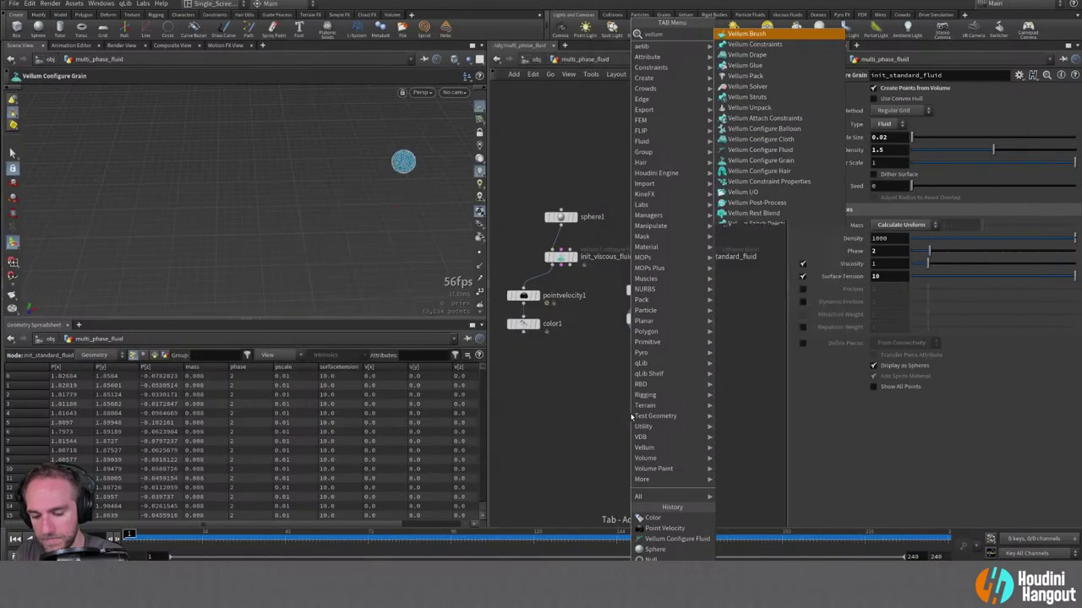
pyautogui.press('Return')
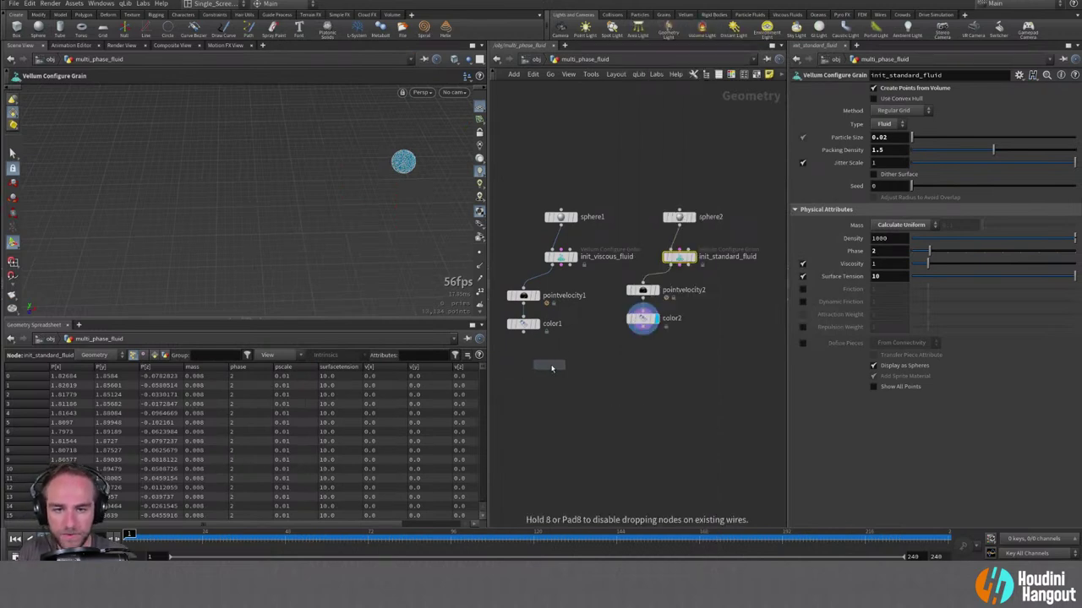
pyautogui.click(551, 368)
# Wire color1 into vellumpack1 and color2 into a second pack, vellumpack2.
pyautogui.click(525, 332)
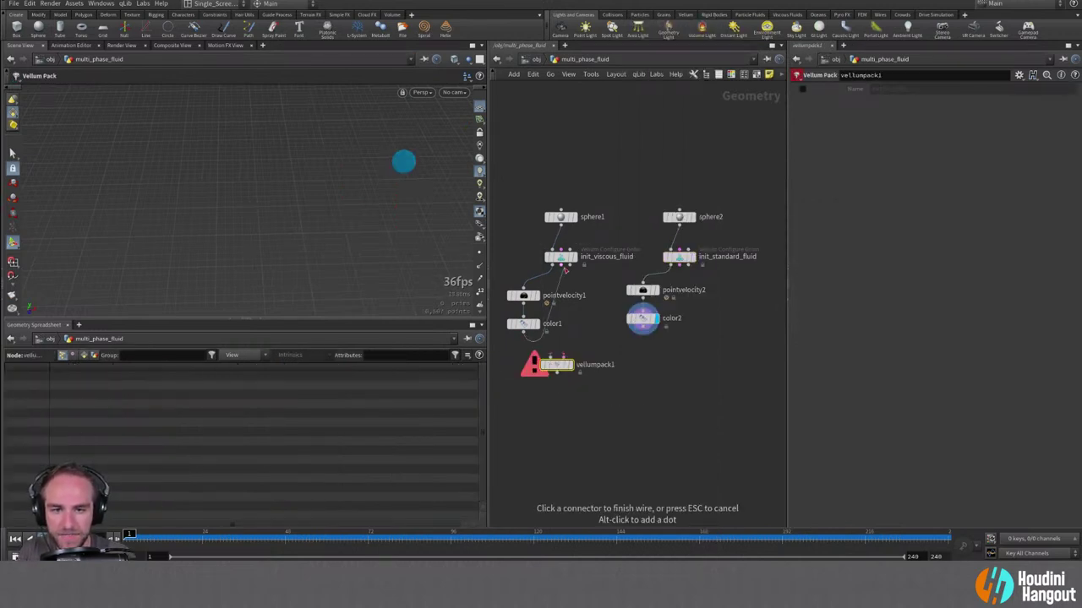
pyautogui.click(548, 356)
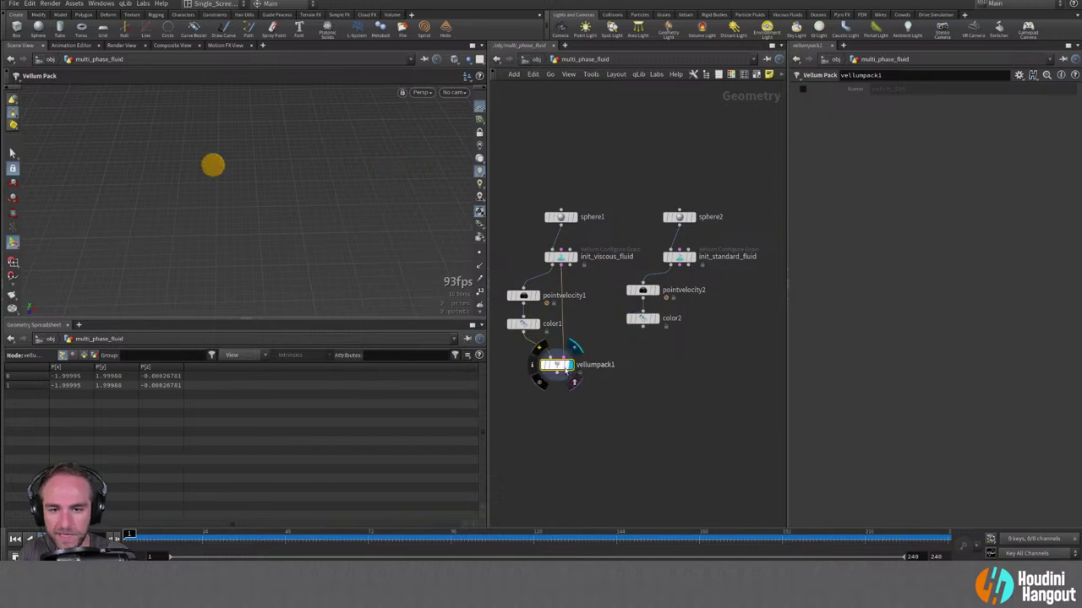
pyautogui.moveTo(554, 366); pyautogui.dragTo(660, 355)
pyautogui.click(668, 358)
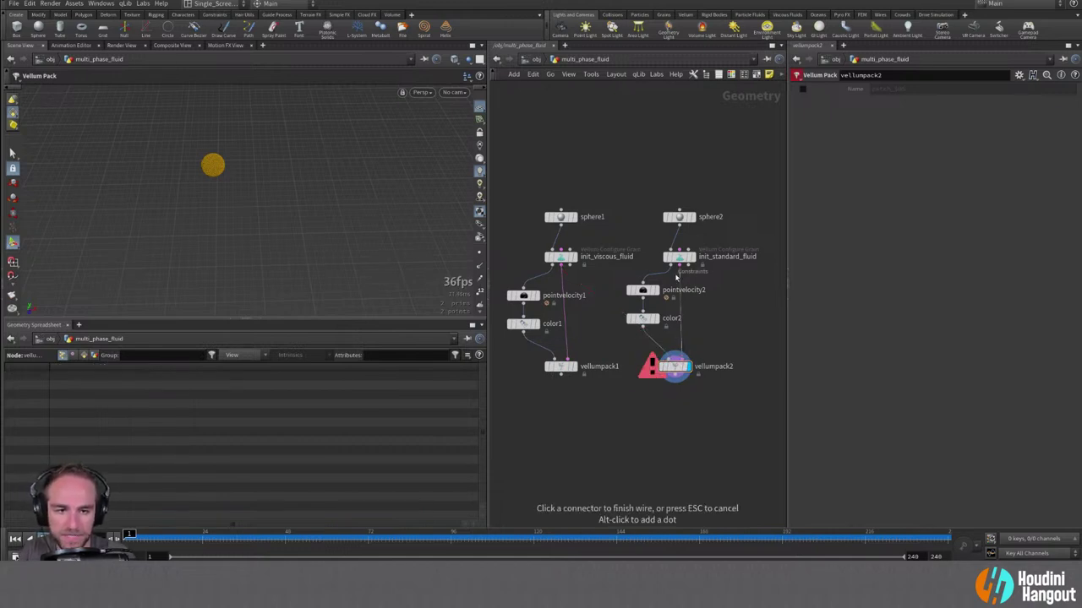
pyautogui.click(642, 327)
pyautogui.moveTo(634, 443); pyautogui.dragTo(644, 422, button='middle')
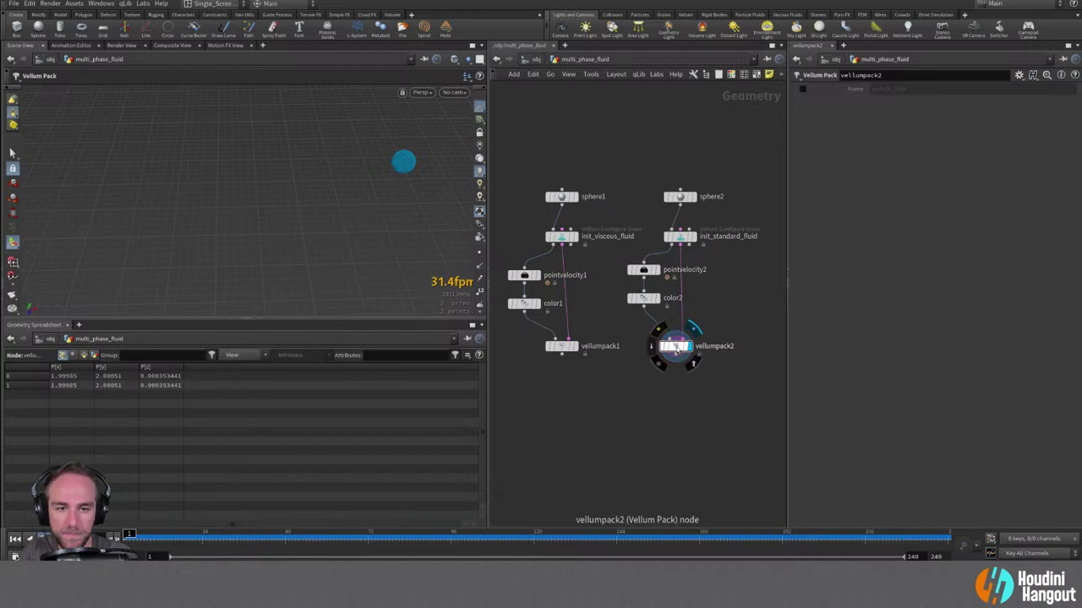
pyautogui.moveTo(677, 346); pyautogui.dragTo(683, 347)
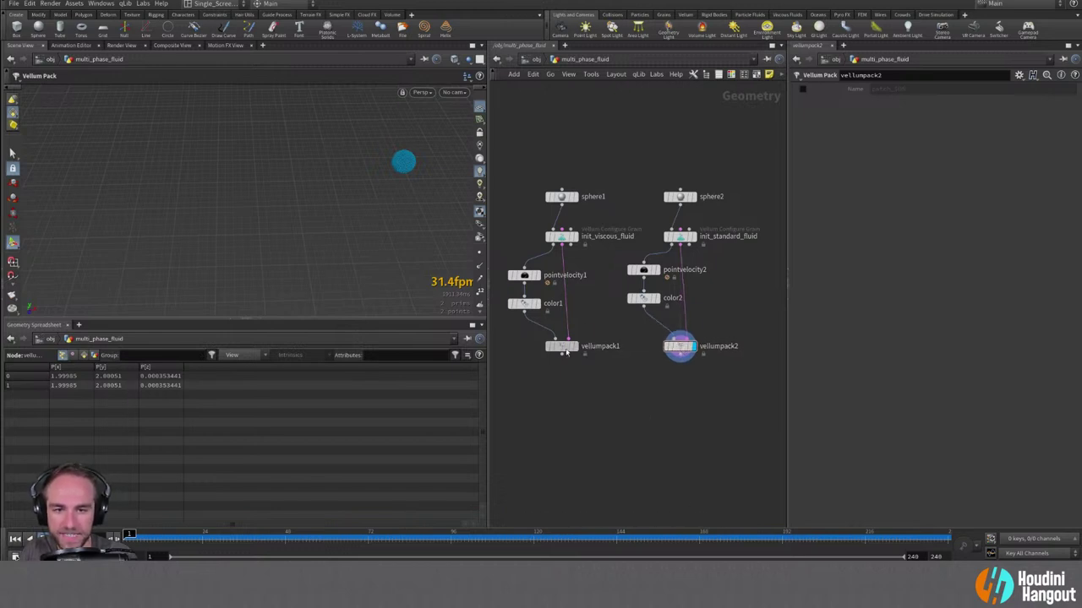
# Display both pack outputs, then merge vellumpack1 and vellumpack2 into merge1.
pyautogui.moveTo(566, 353); pyautogui.dragTo(566, 355)
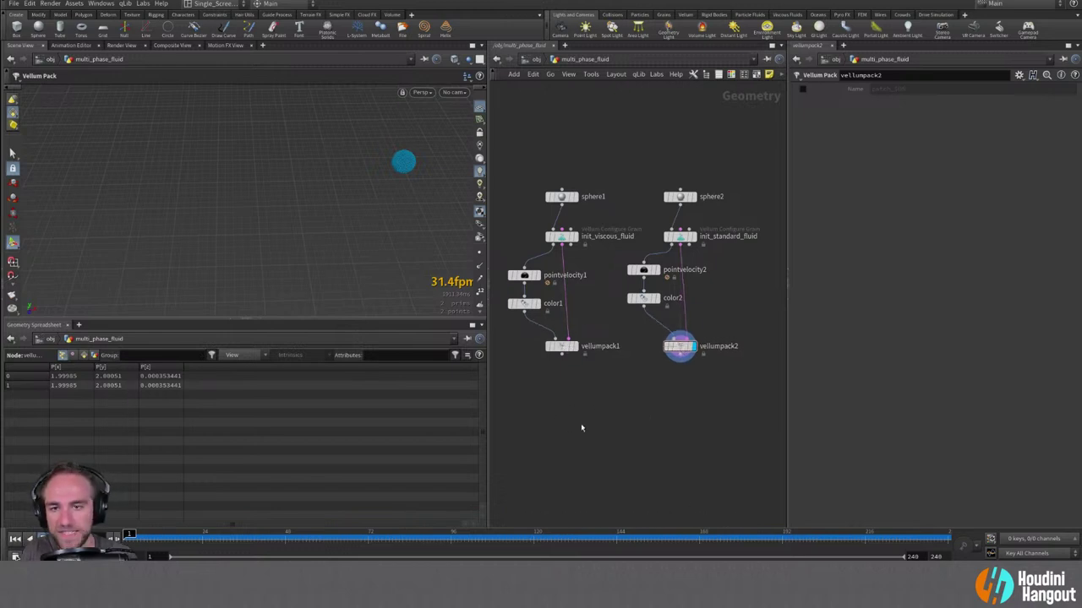
pyautogui.press('r')
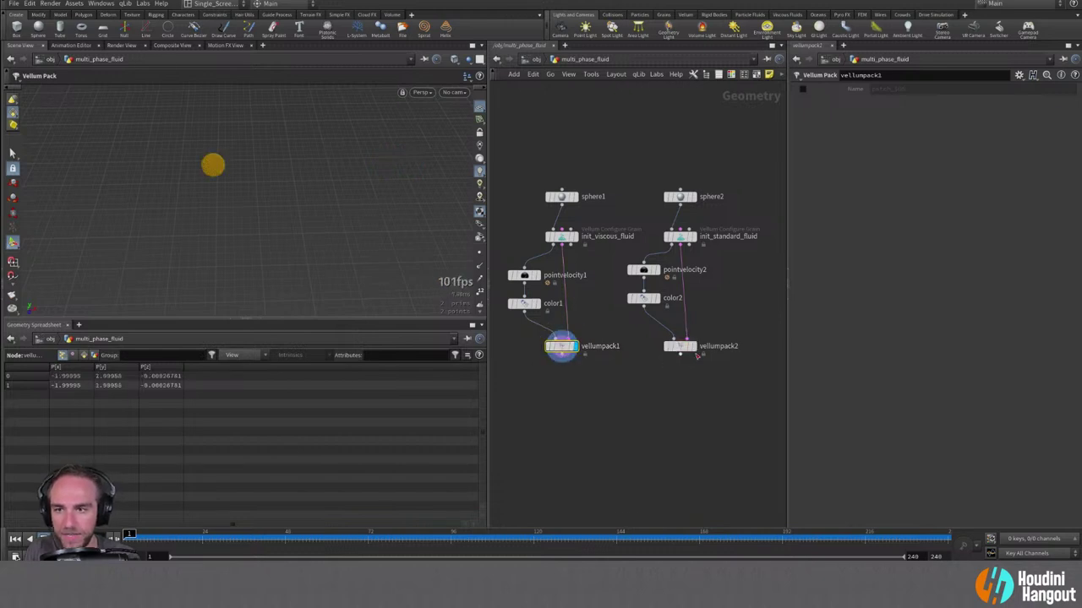
pyautogui.click(684, 348)
pyautogui.press('r')
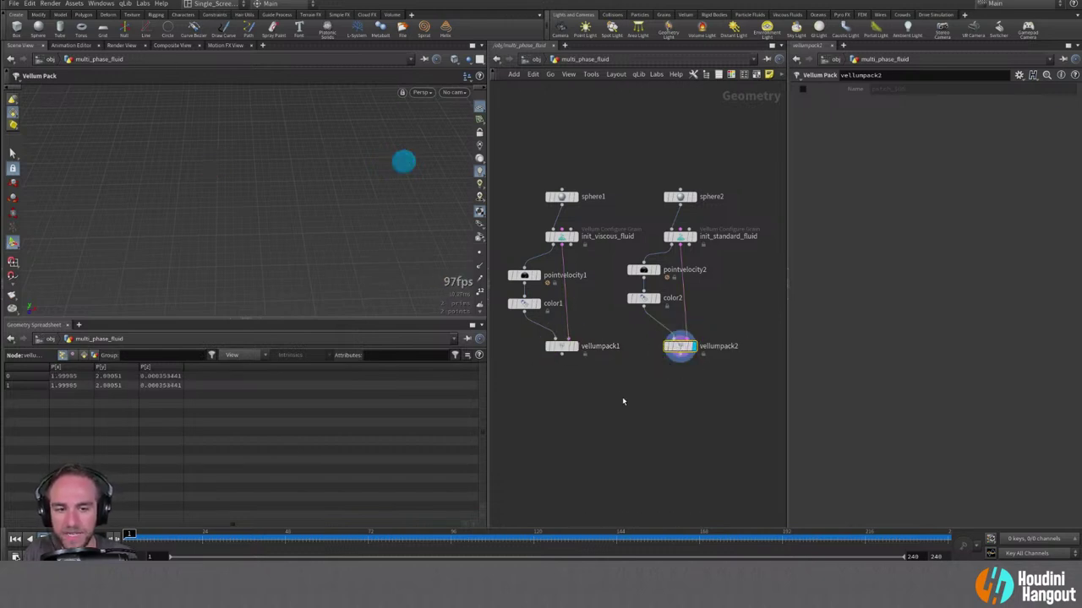
pyautogui.scroll(2, 622, 396)
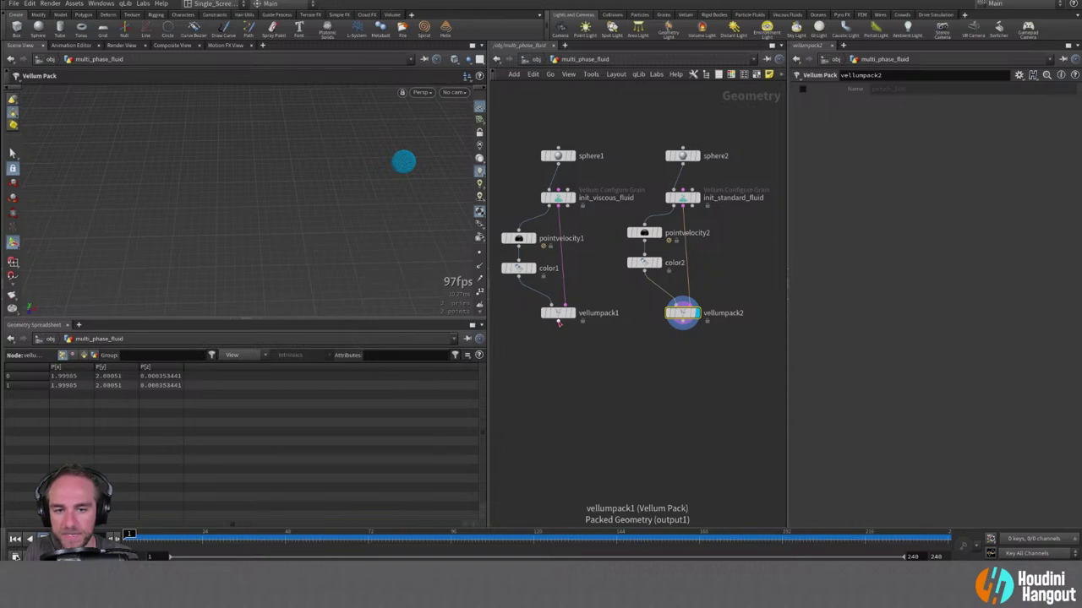
pyautogui.click(558, 322)
pyautogui.click(683, 322)
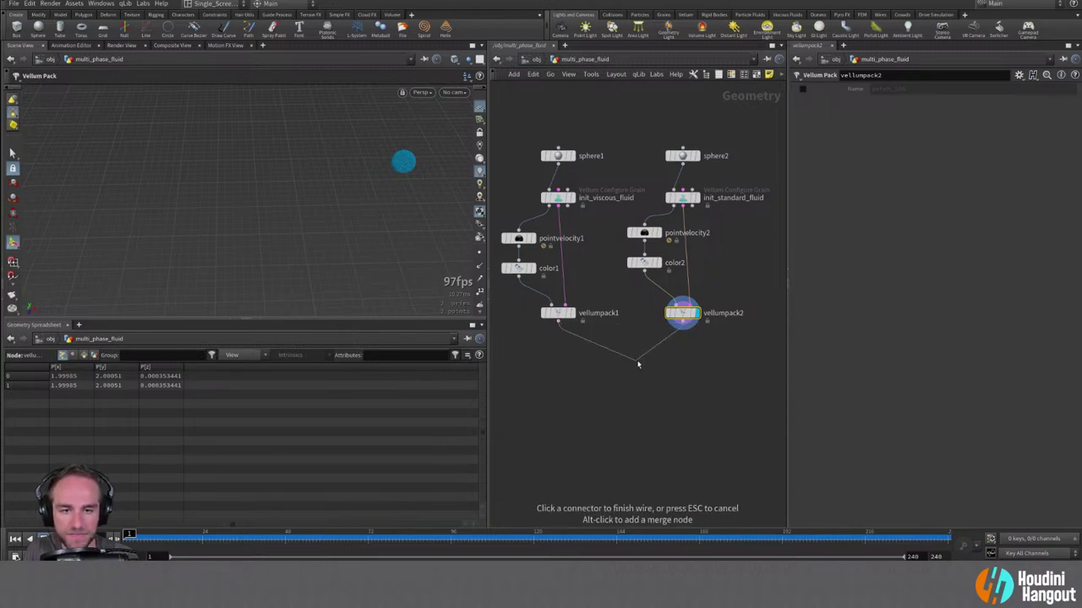
pyautogui.keyDown('alt'); pyautogui.click(630, 358); pyautogui.keyUp('alt')
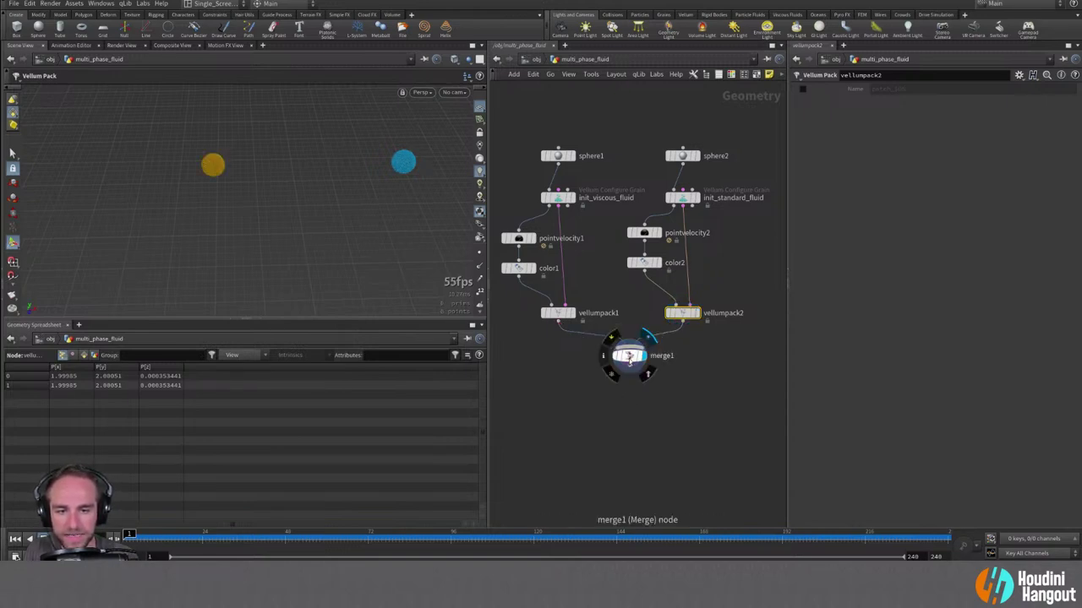
# Add a Vellum Unpack node under merge1.
pyautogui.moveTo(629, 356); pyautogui.dragTo(625, 368)
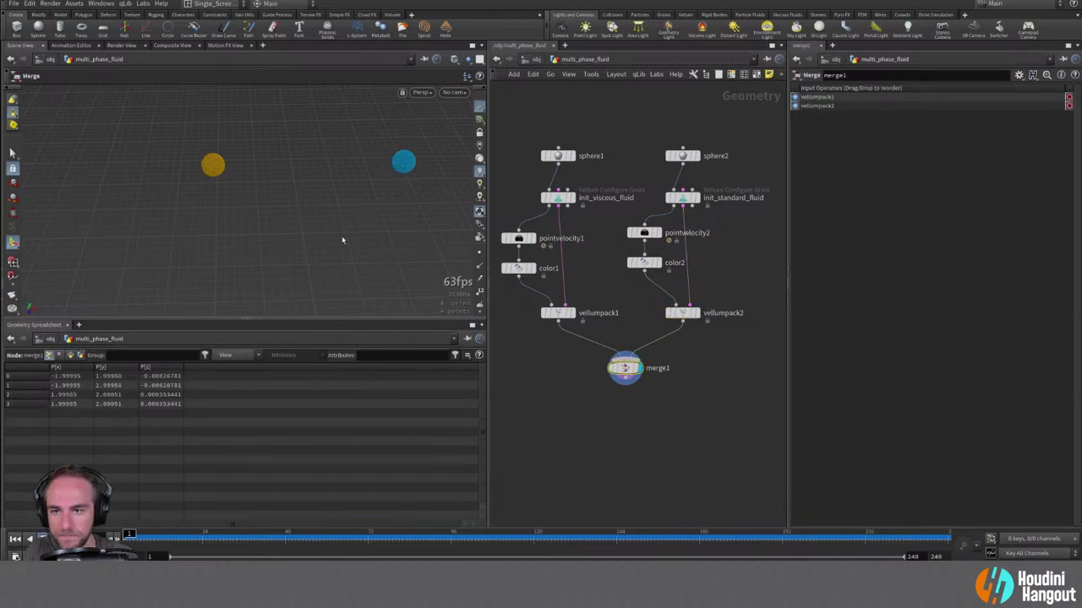
pyautogui.press('Tab')
pyautogui.write('vellum u')
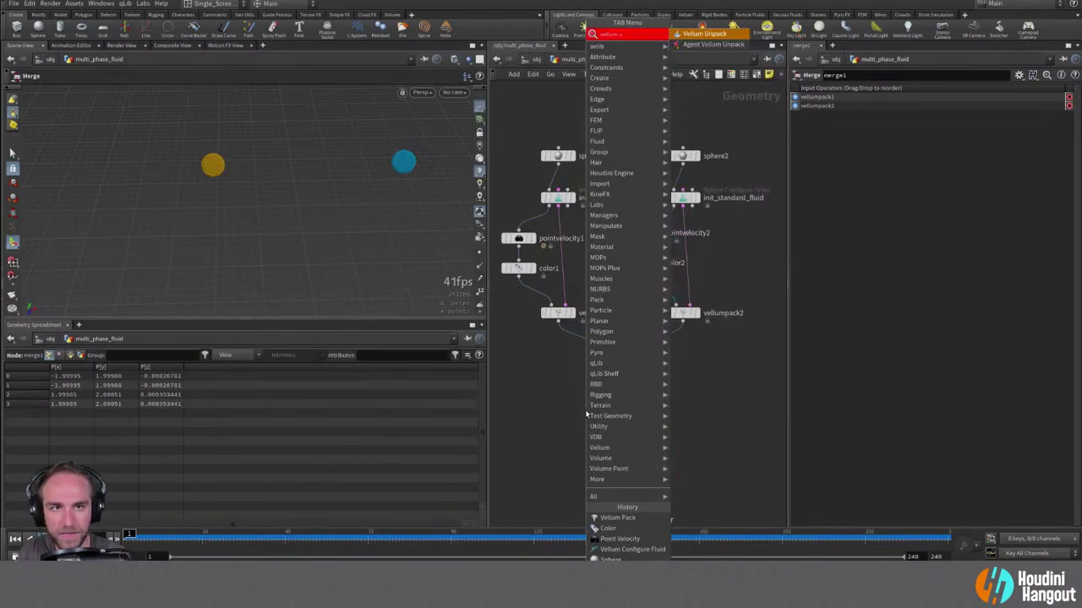
pyautogui.press('Return')
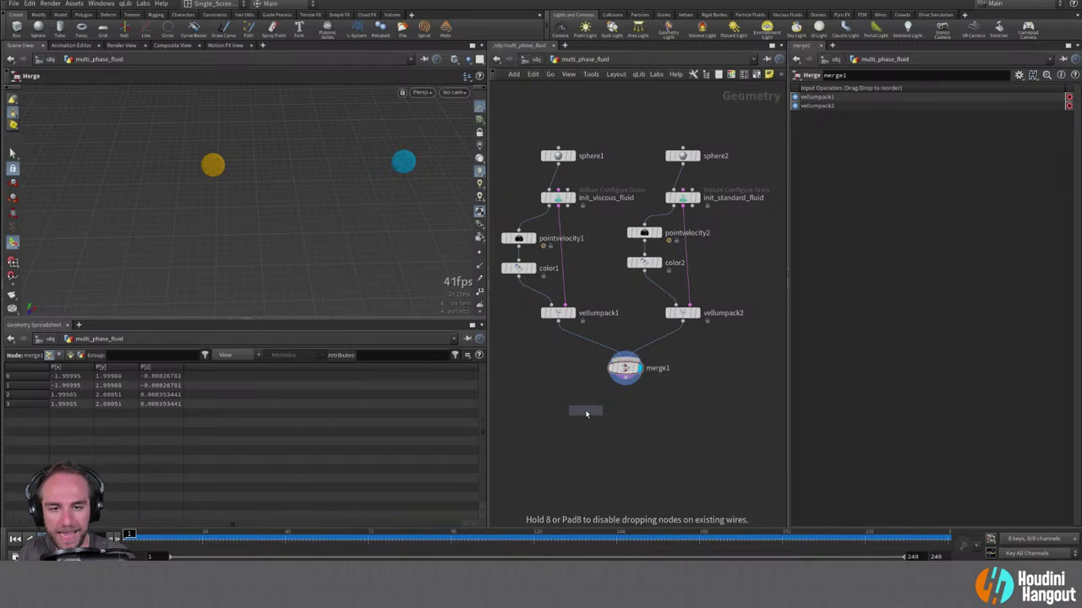
pyautogui.click(625, 399)
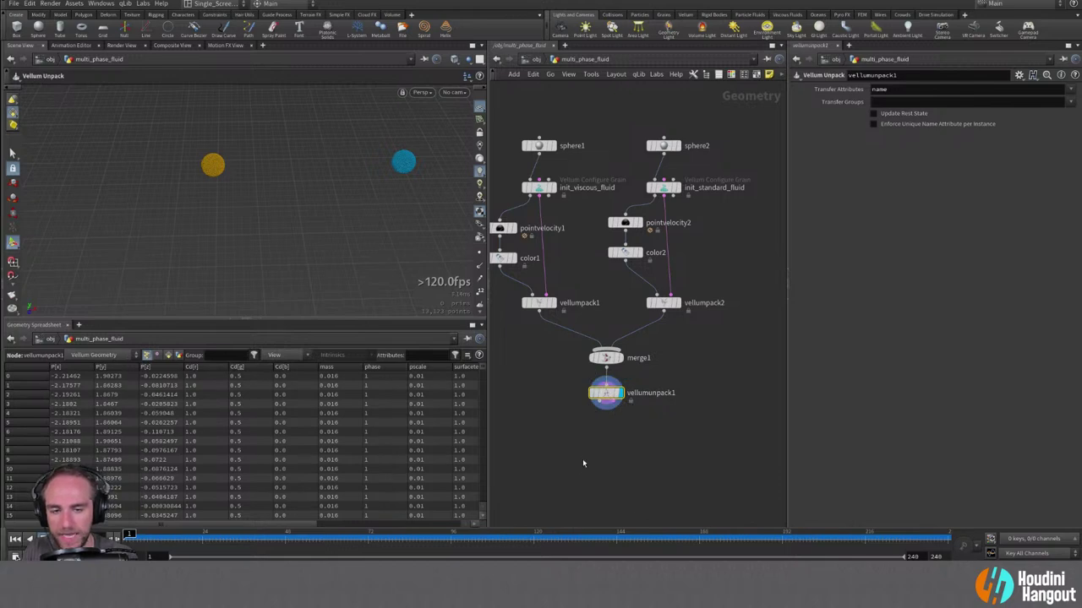
# Add a Null fed by vellumunpack1 and name it GEO.
pyautogui.press('Tab')
pyautogui.write('null')
pyautogui.press('Return')
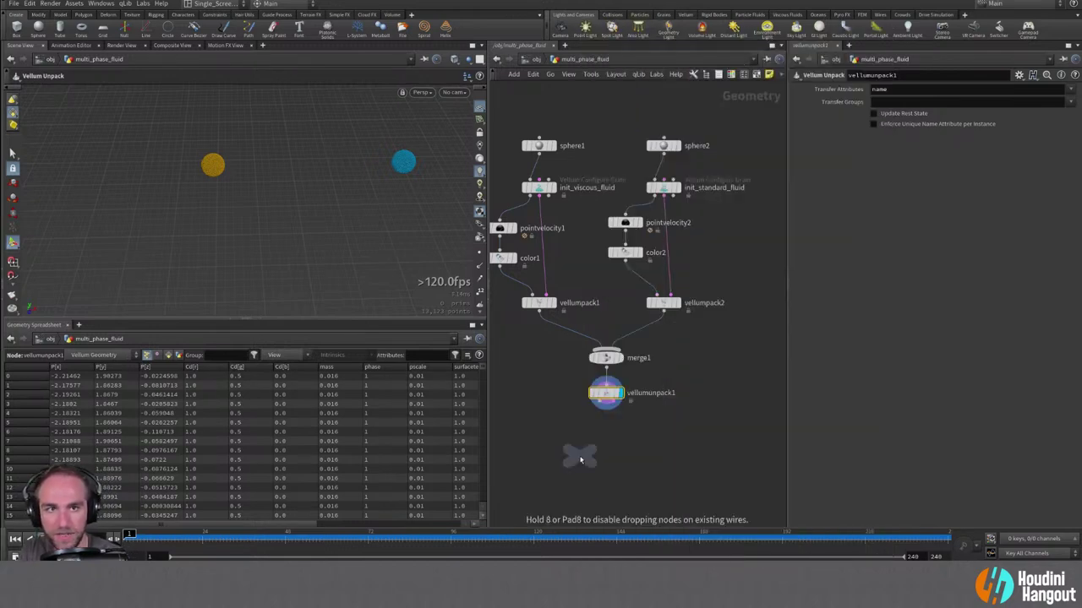
pyautogui.click(579, 459)
pyautogui.click(605, 409)
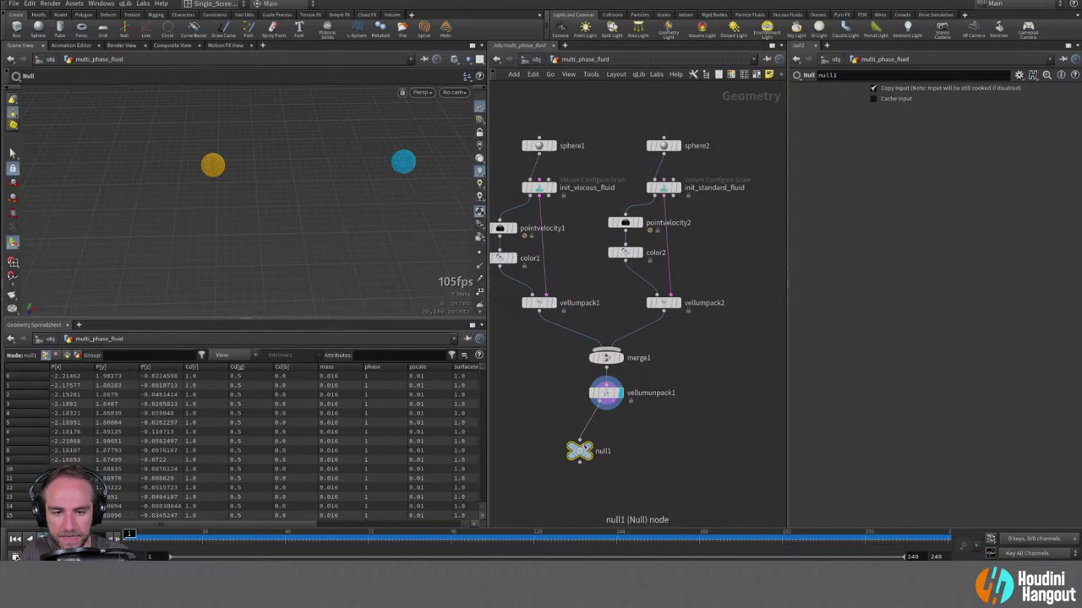
pyautogui.click(567, 446)
pyautogui.doubleClick(583, 453)
pyautogui.write('GEO')
pyautogui.press('Return')
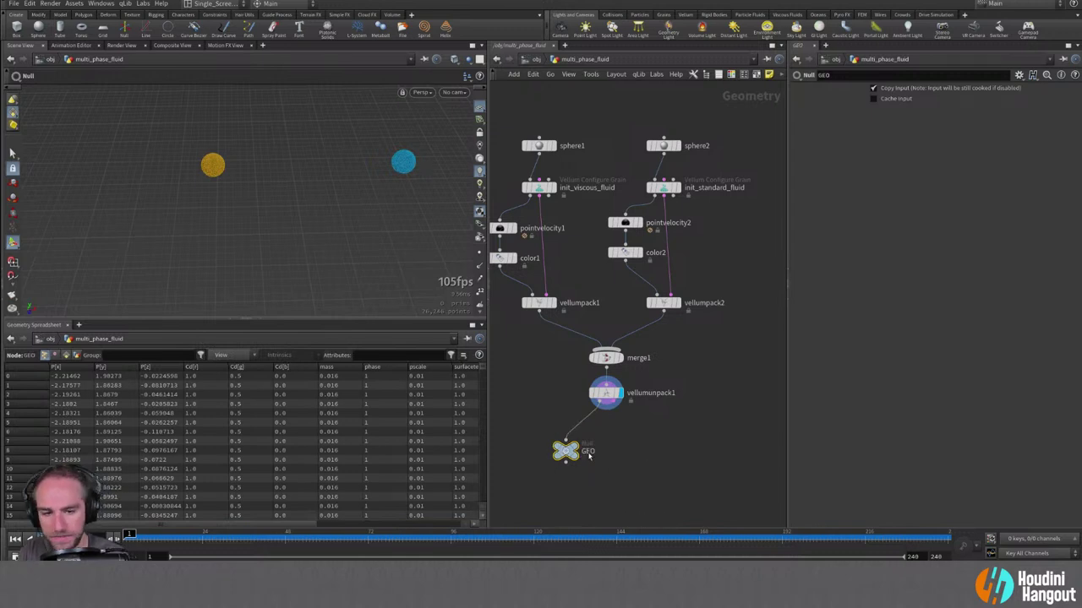
# Duplicate the GEO null beside it and rename the copy CON.
pyautogui.keyDown('alt'); pyautogui.moveTo(580, 457); pyautogui.dragTo(638, 454); pyautogui.keyUp('alt')
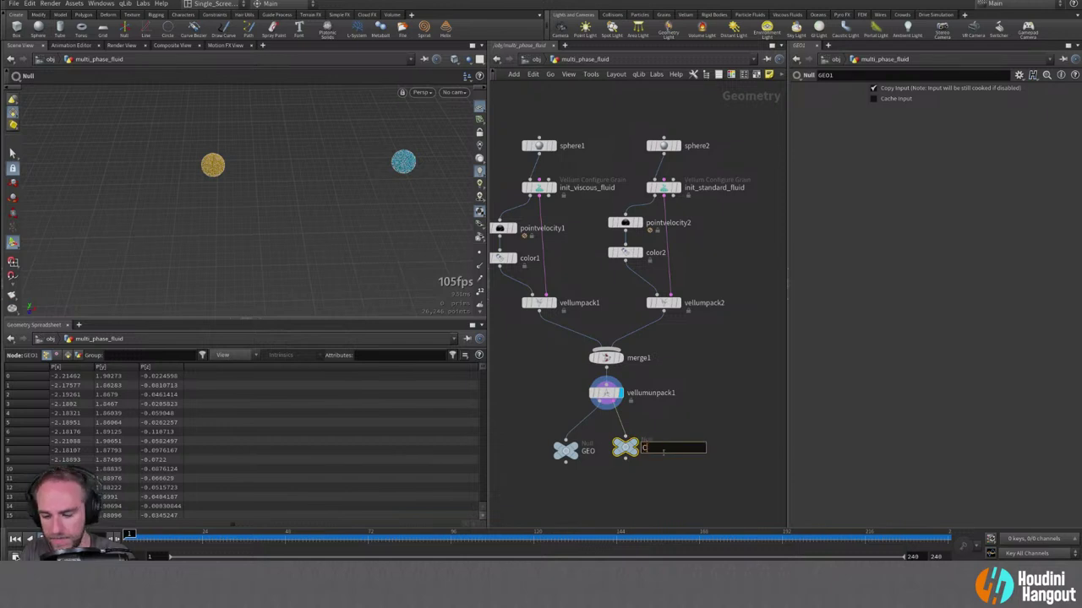
pyautogui.click(663, 452)
pyautogui.write('CON')
pyautogui.press('Return')
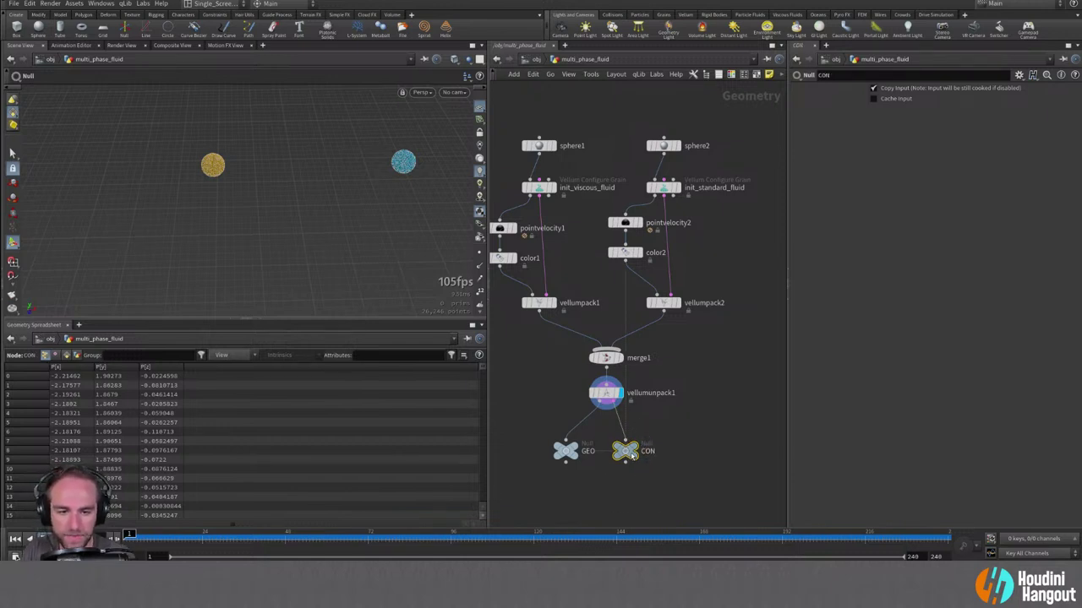
pyautogui.moveTo(524, 434); pyautogui.dragTo(632, 443)
pyautogui.scroll(-1, 621, 497)
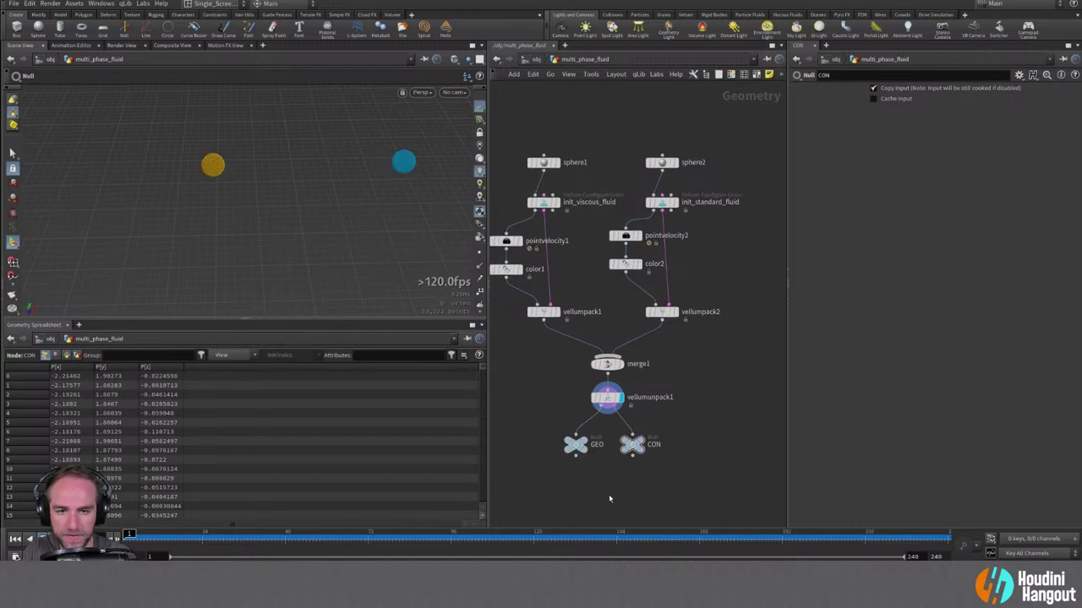
pyautogui.click(605, 402)
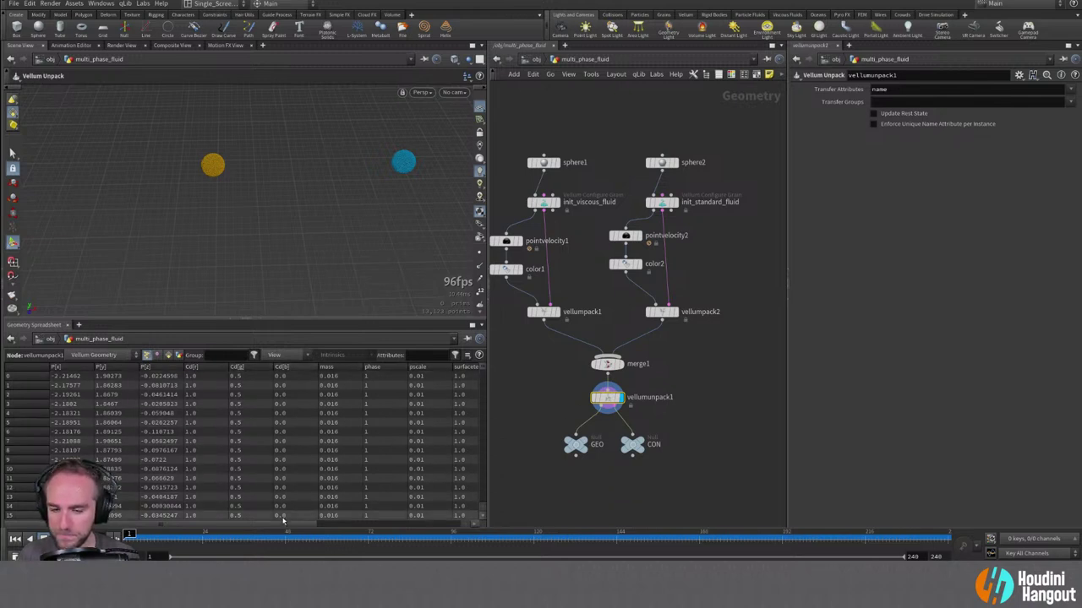
pyautogui.hscroll(1, 279, 514)
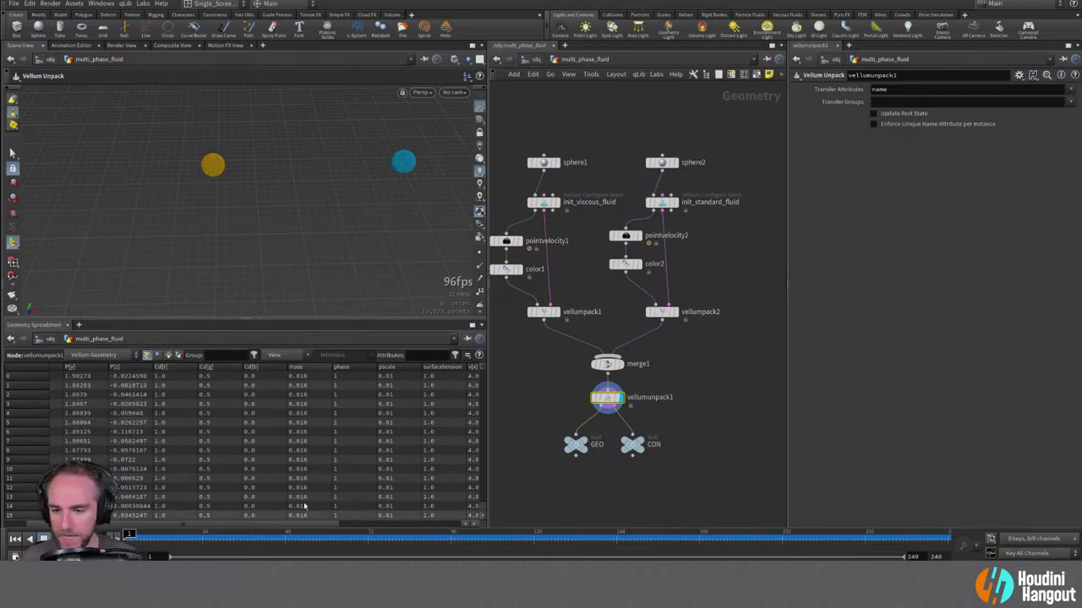
pyautogui.moveTo(283, 525); pyautogui.dragTo(381, 524)
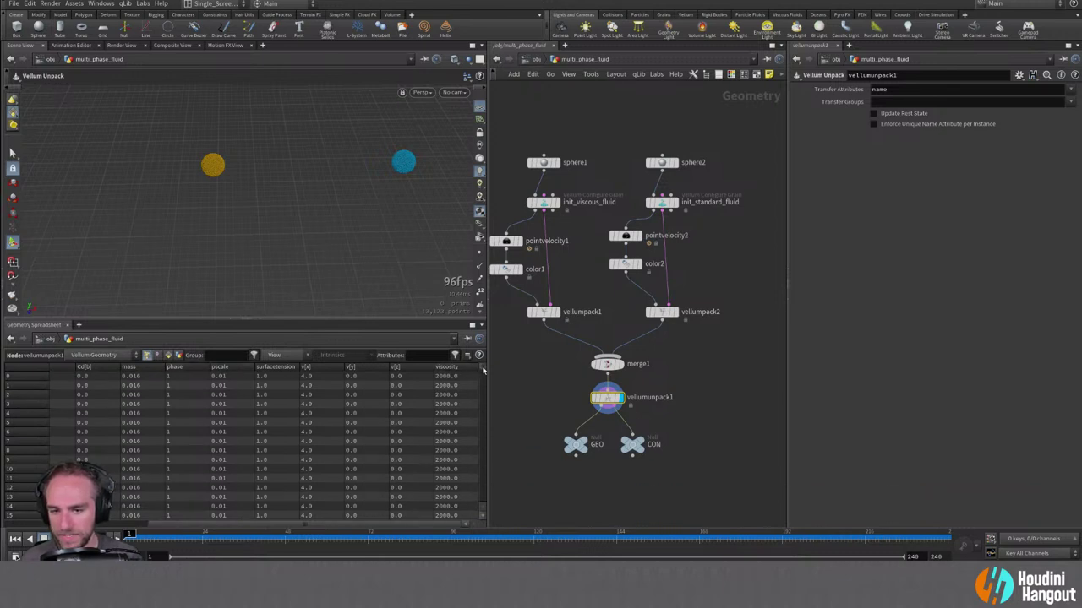
pyautogui.moveTo(482, 370); pyautogui.dragTo(477, 436)
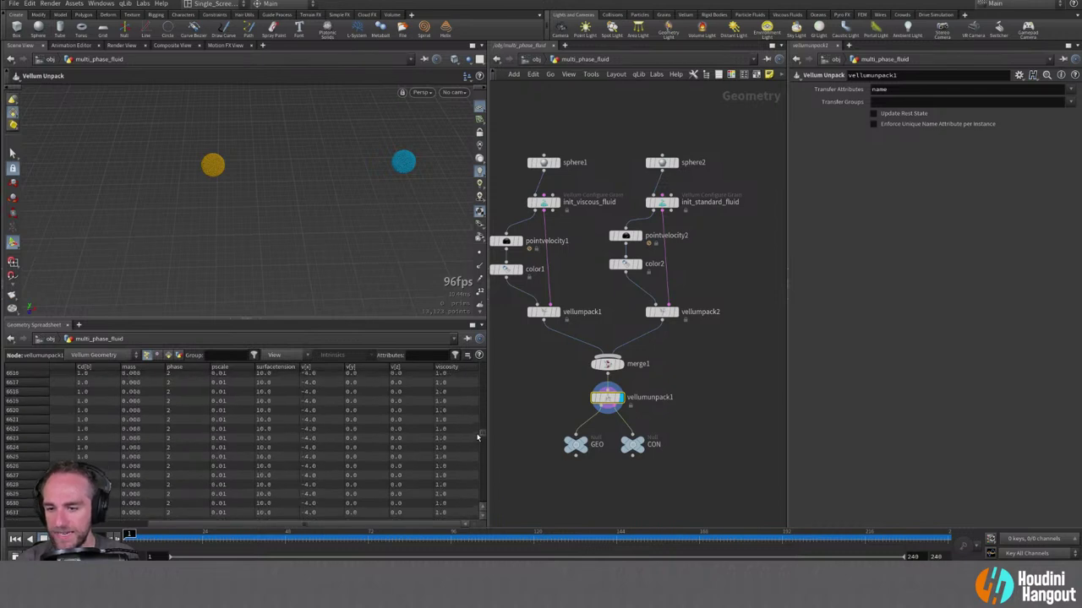
pyautogui.scroll(20, 455, 441)
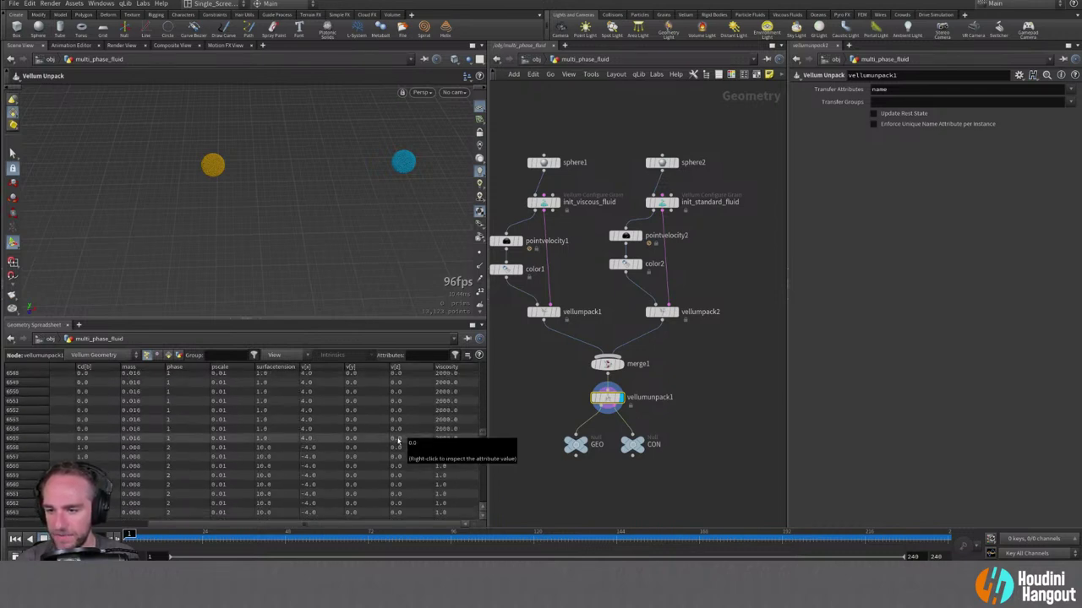
pyautogui.scroll(-2, 189, 435)
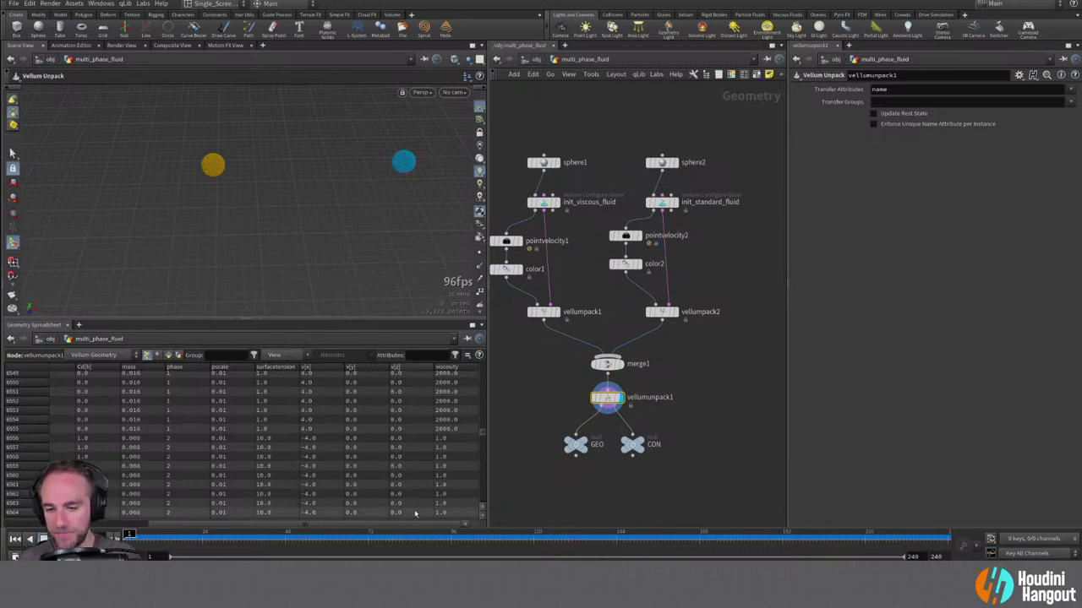
pyautogui.moveTo(397, 526); pyautogui.dragTo(449, 526)
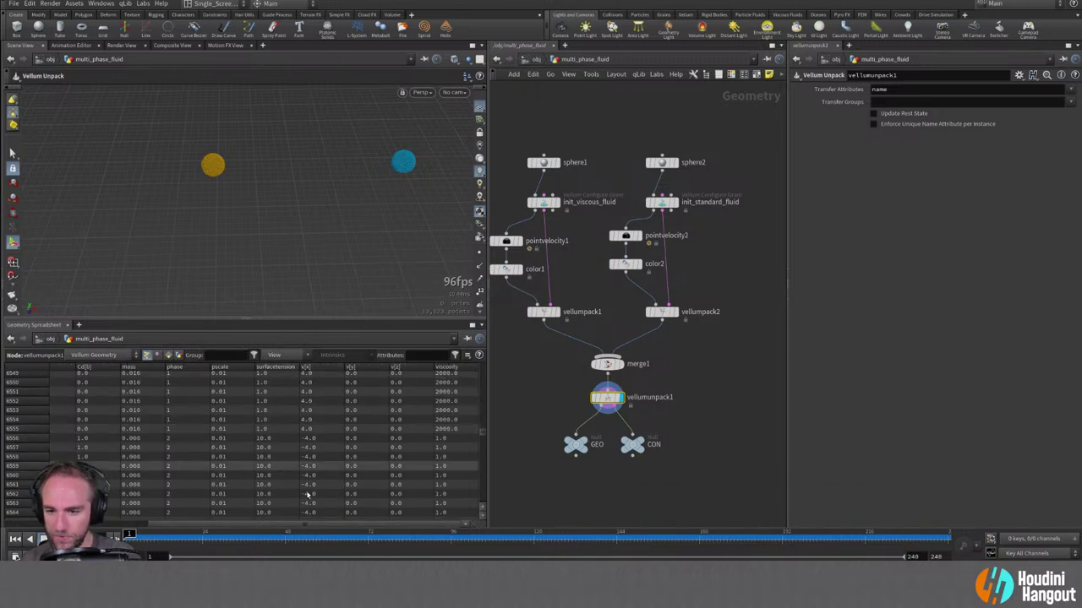
pyautogui.scroll(-2, 628, 464)
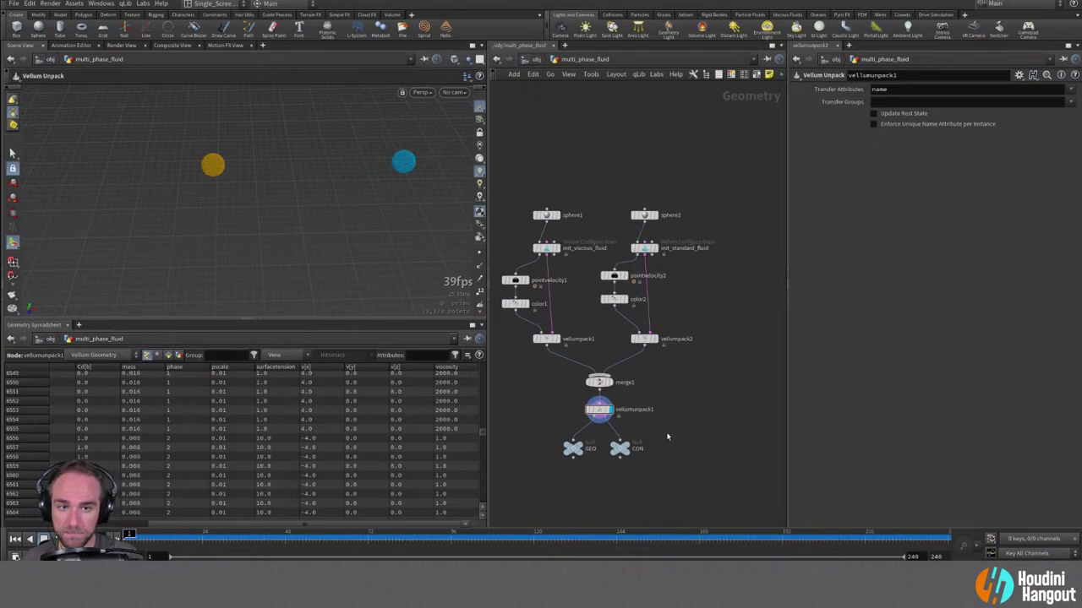
# Copy box1, blast1 and thicken1 from simple_vellum_fluid and paste them into multi_phase_fluid.
pyautogui.press('u')
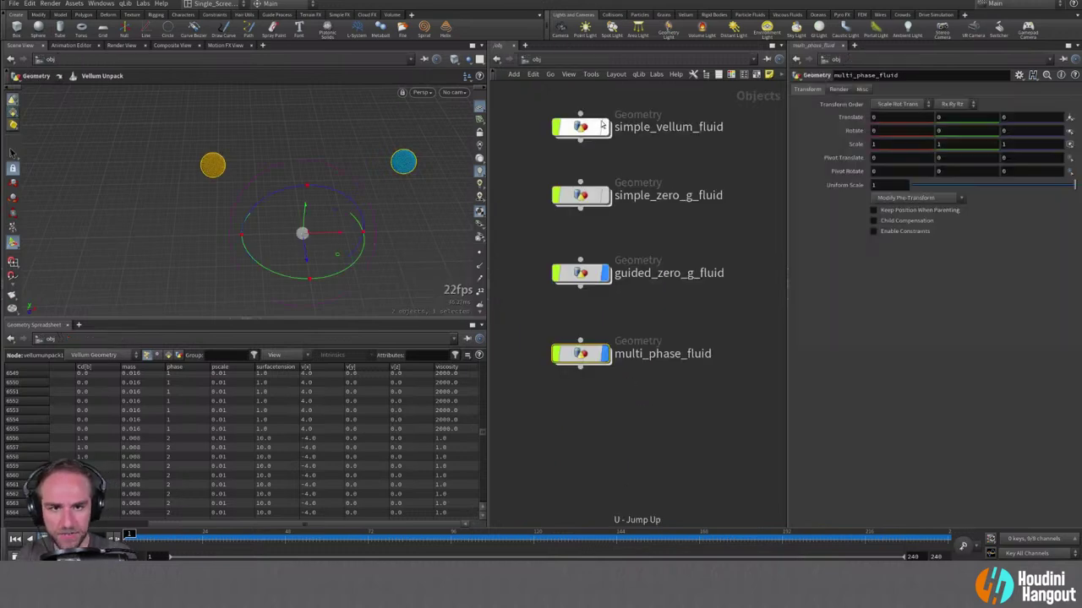
pyautogui.press('i')
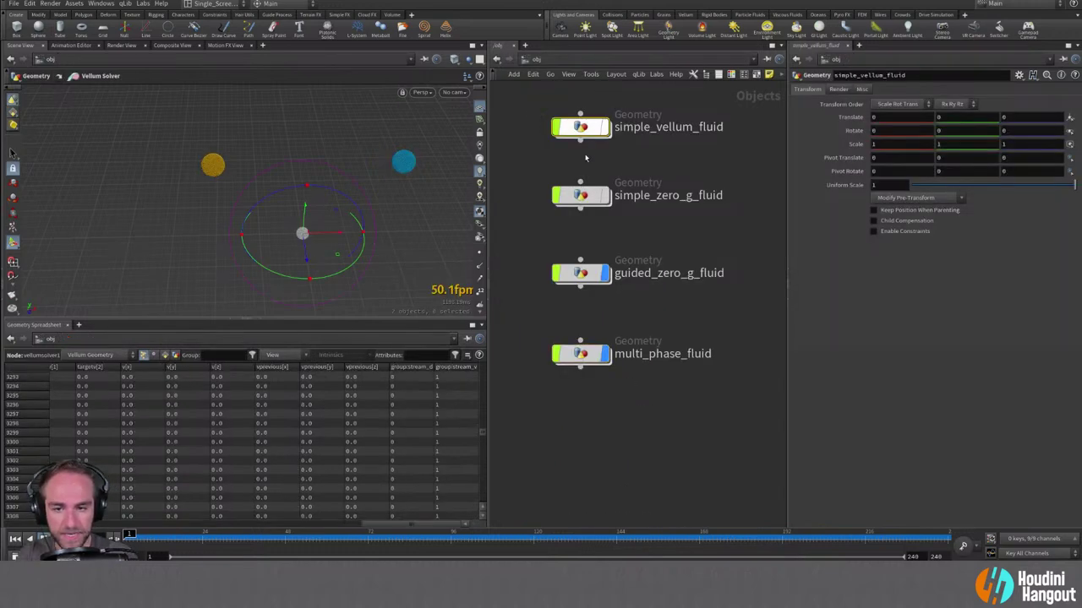
pyautogui.moveTo(721, 175); pyautogui.dragTo(656, 178, button='middle')
pyautogui.moveTo(645, 174); pyautogui.dragTo(736, 320)
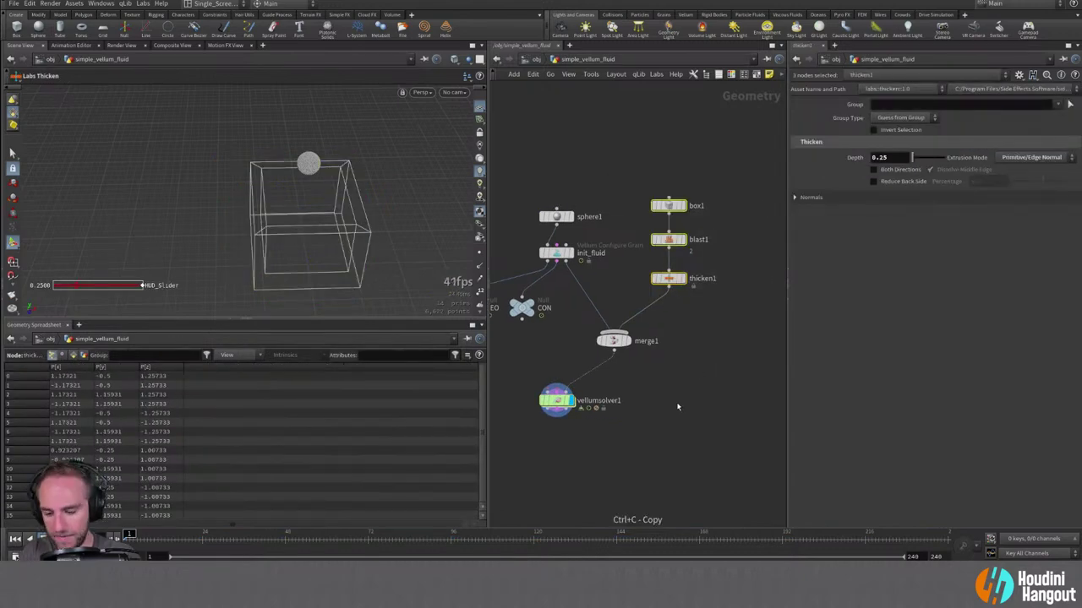
pyautogui.press('u')
pyautogui.press('i')
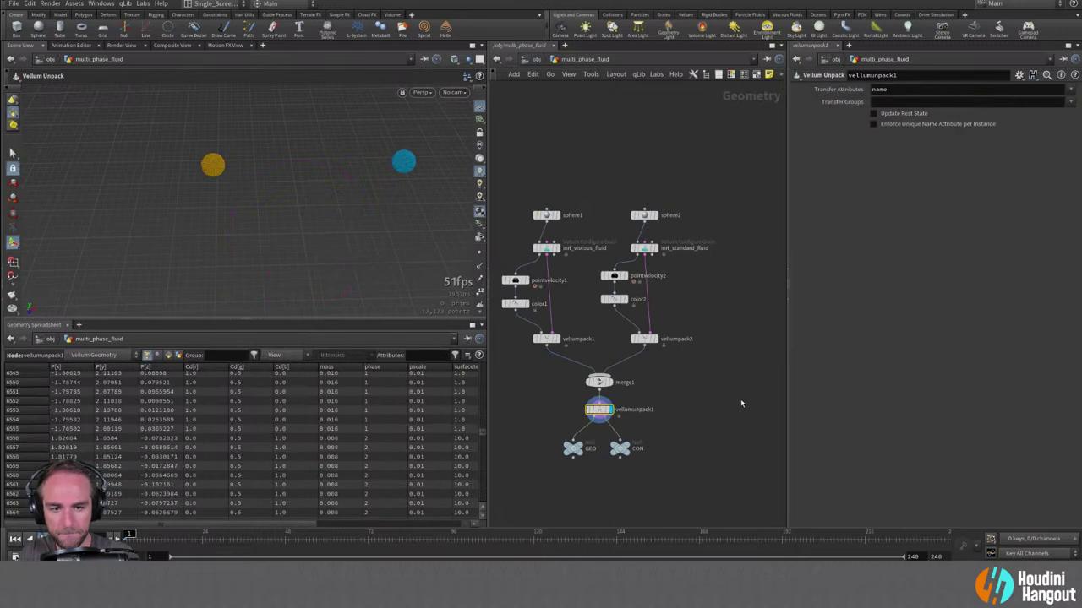
pyautogui.hotkey('ctrl', 'v')
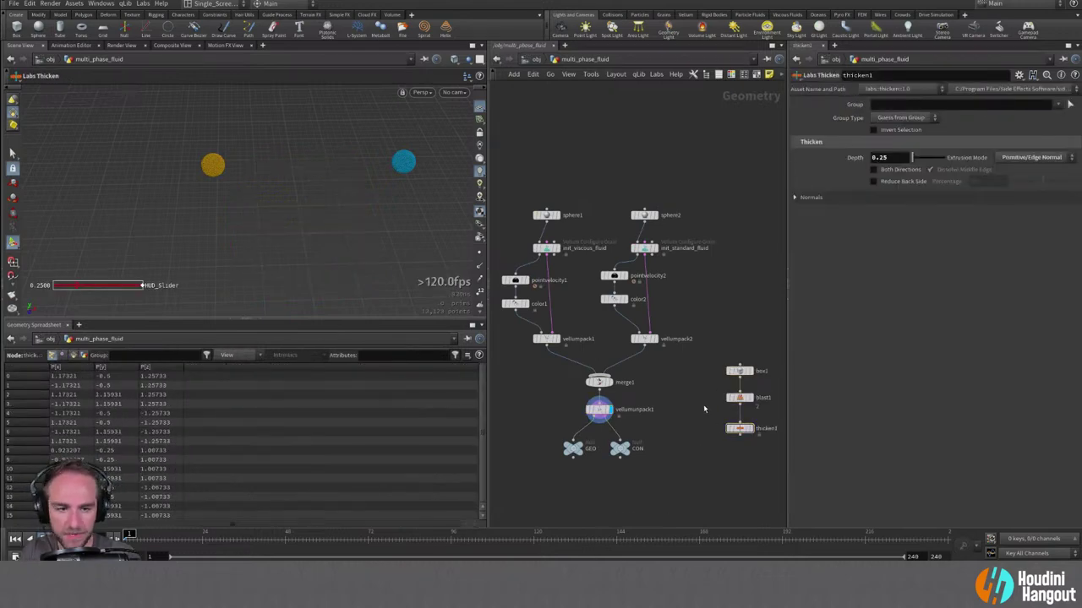
pyautogui.click(740, 428)
# Stretch box1 to 5.93694 along X and display the thickened box around both spheres.
pyautogui.moveTo(283, 240); pyautogui.dragTo(280, 177)
pyautogui.click(734, 374)
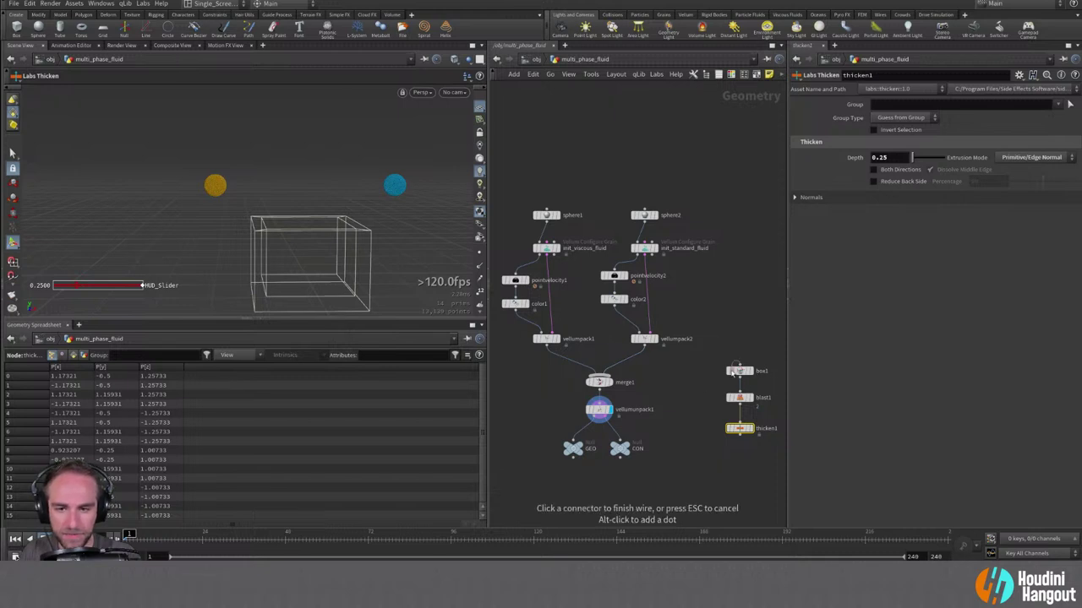
pyautogui.click(734, 374)
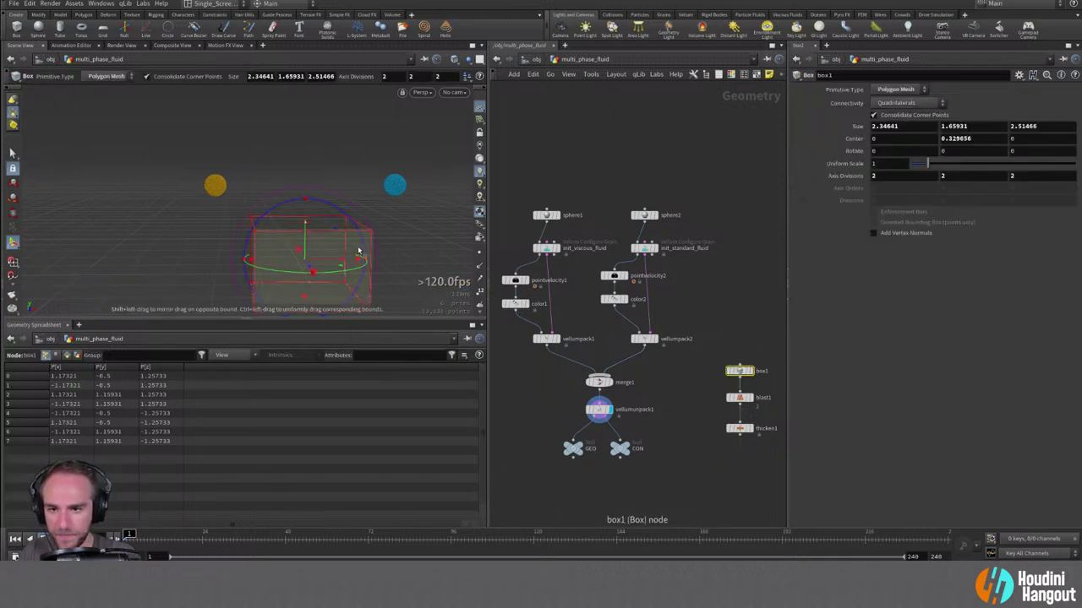
pyautogui.moveTo(358, 262); pyautogui.dragTo(157, 249)
pyautogui.click(750, 430)
pyautogui.press('Escape')
pyautogui.moveTo(153, 246); pyautogui.dragTo(201, 237)
pyautogui.press('Return')
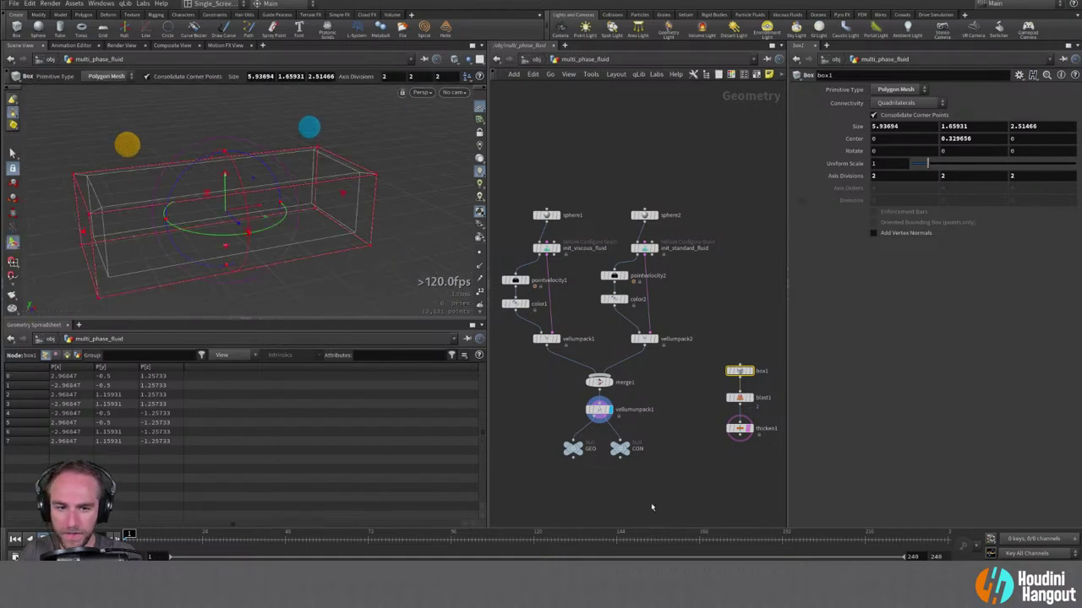
# Pick a Vellum Solver node from the node menu to add below GEO and CON.
pyautogui.moveTo(651, 503); pyautogui.dragTo(626, 457, button='middle')
pyautogui.press('Tab')
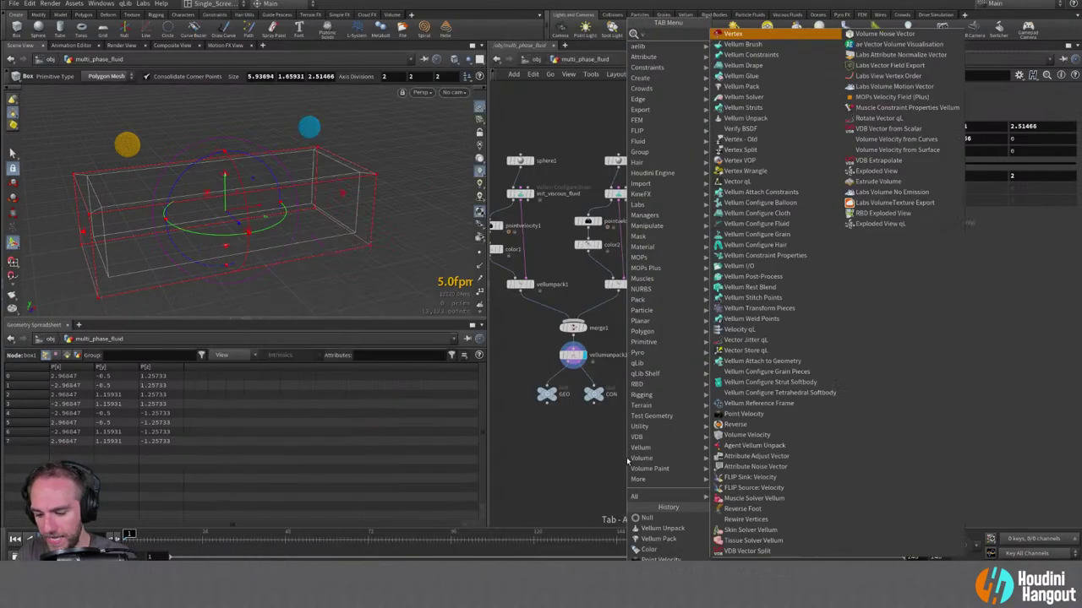
pyautogui.press('Return')
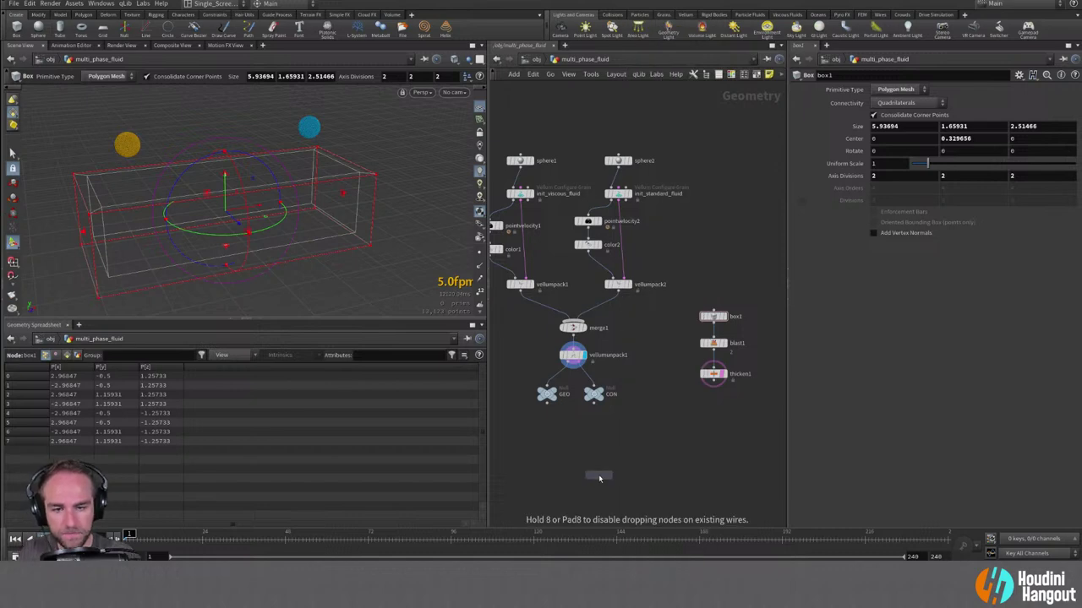
# Place vellumsolver1, tidy the box nodes, and wire thicken1 into the solver's collision input.
pyautogui.click(611, 468)
pyautogui.moveTo(700, 294); pyautogui.dragTo(709, 417)
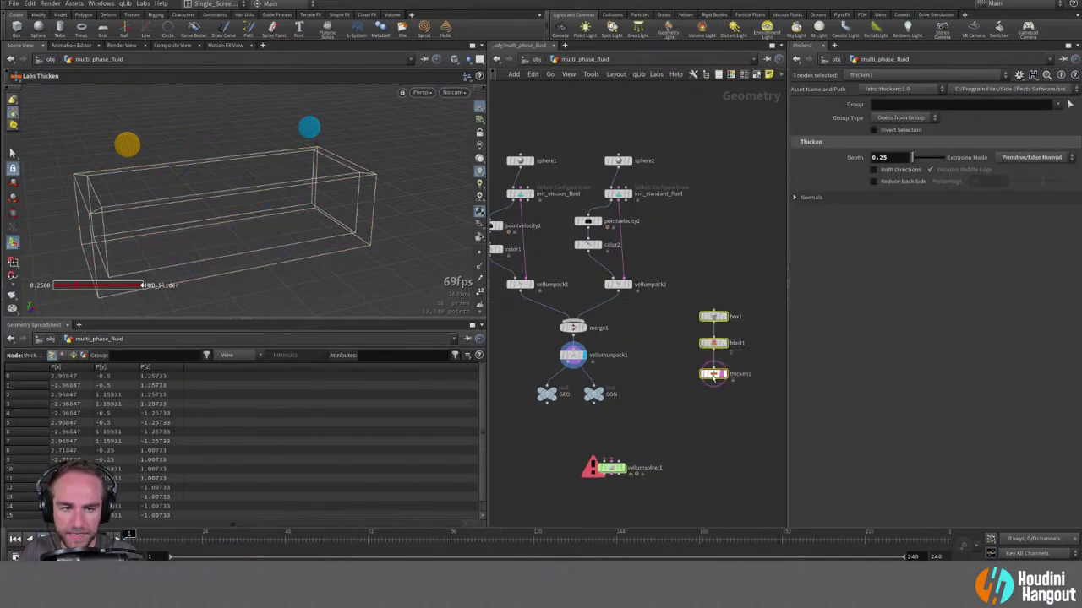
pyautogui.press('l')
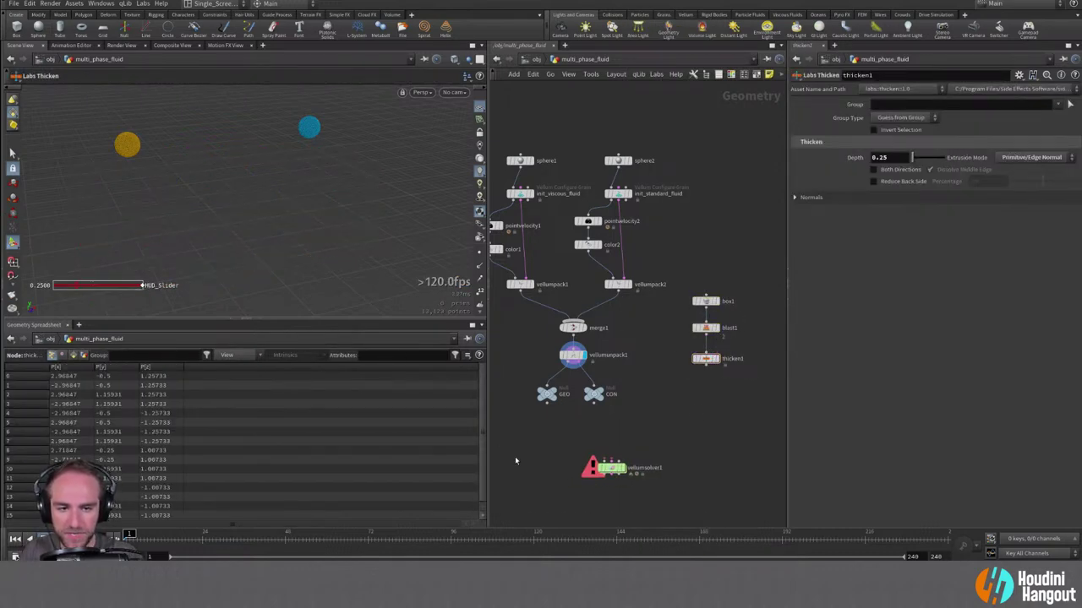
pyautogui.click(623, 459)
pyautogui.click(706, 365)
pyautogui.click(622, 469)
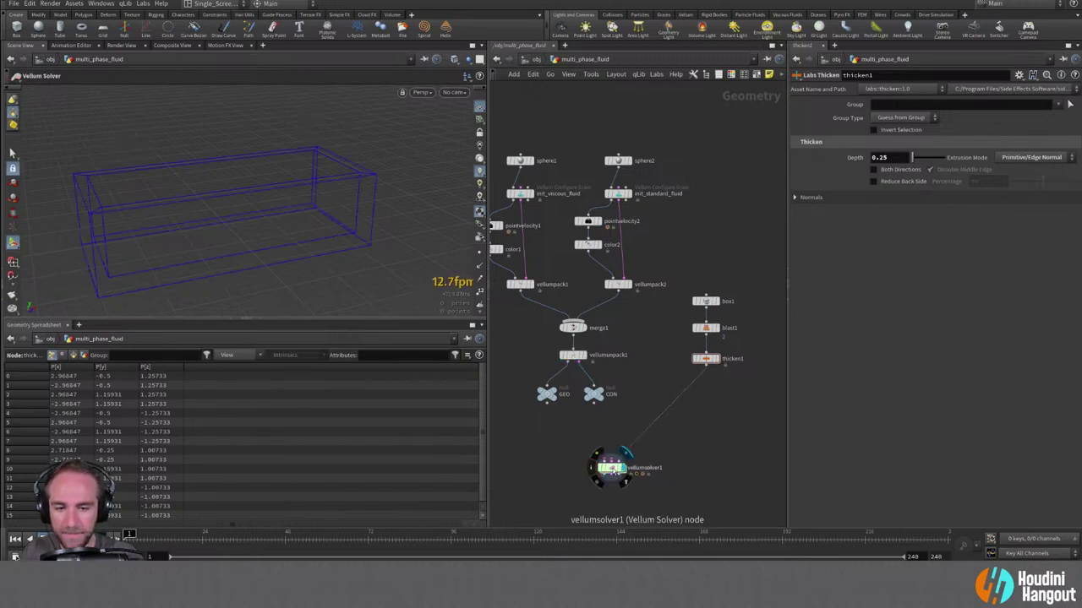
pyautogui.click(610, 468)
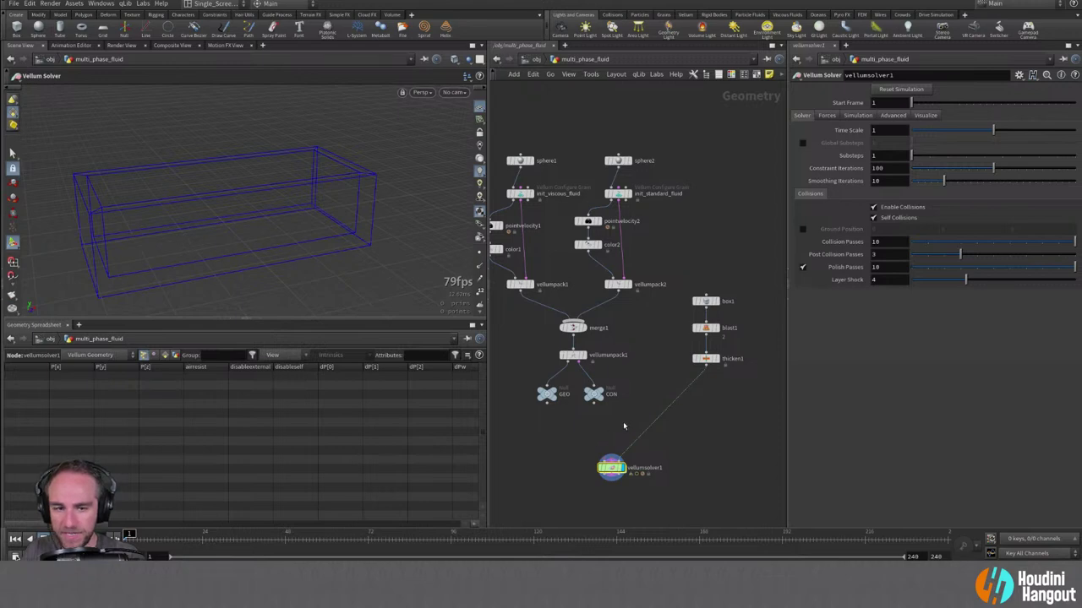
# Inside the solver, add a Vellum Source node wired into SOURCE.
pyautogui.doubleClick(616, 471)
pyautogui.press('Tab')
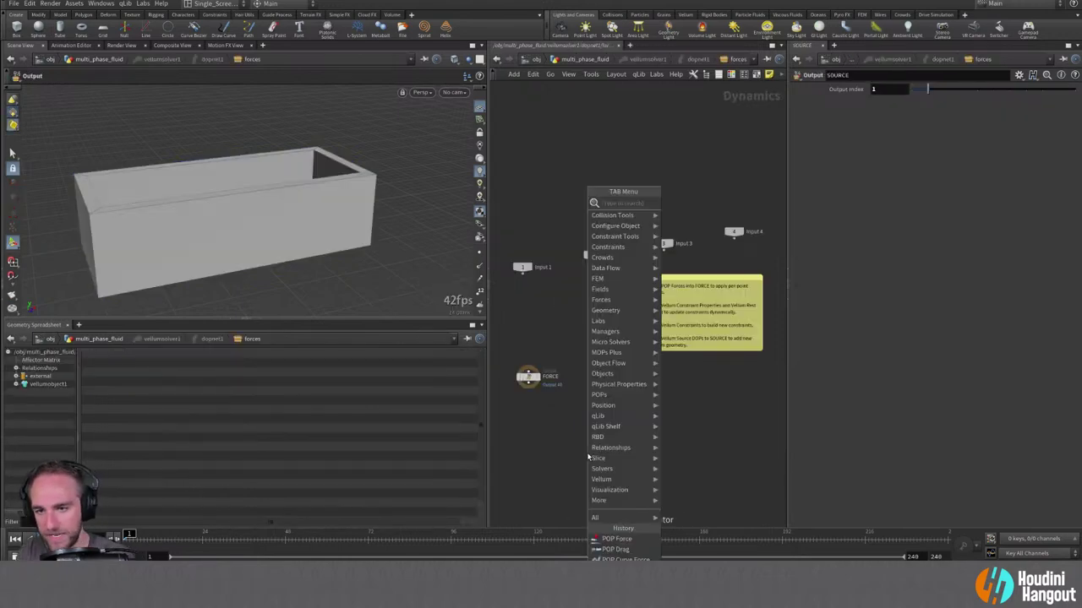
pyautogui.write('vellum')
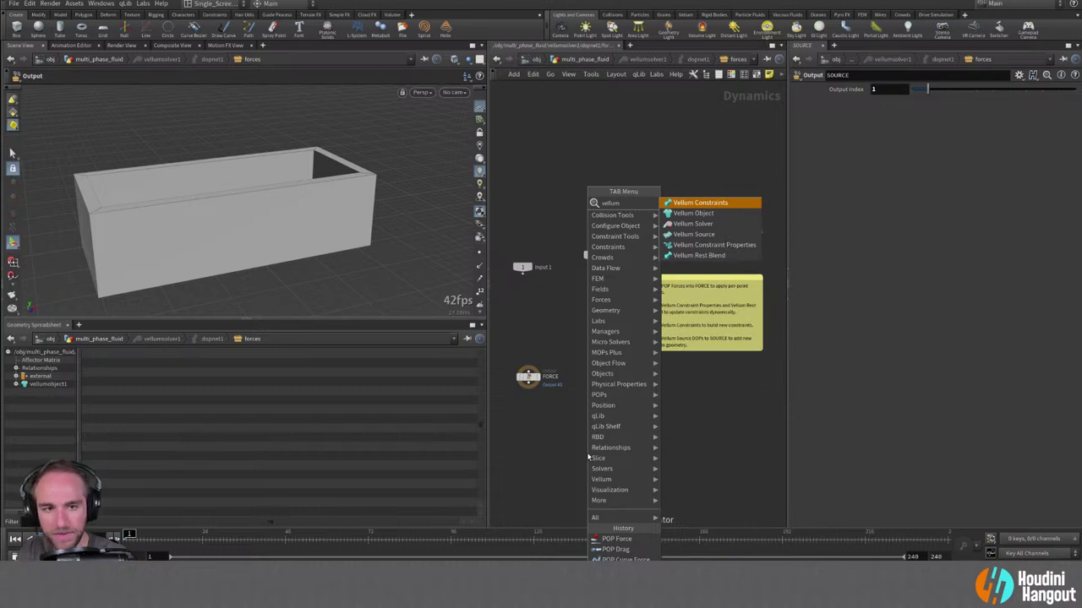
pyautogui.write(' s')
pyautogui.press('Down')
pyautogui.press('Return')
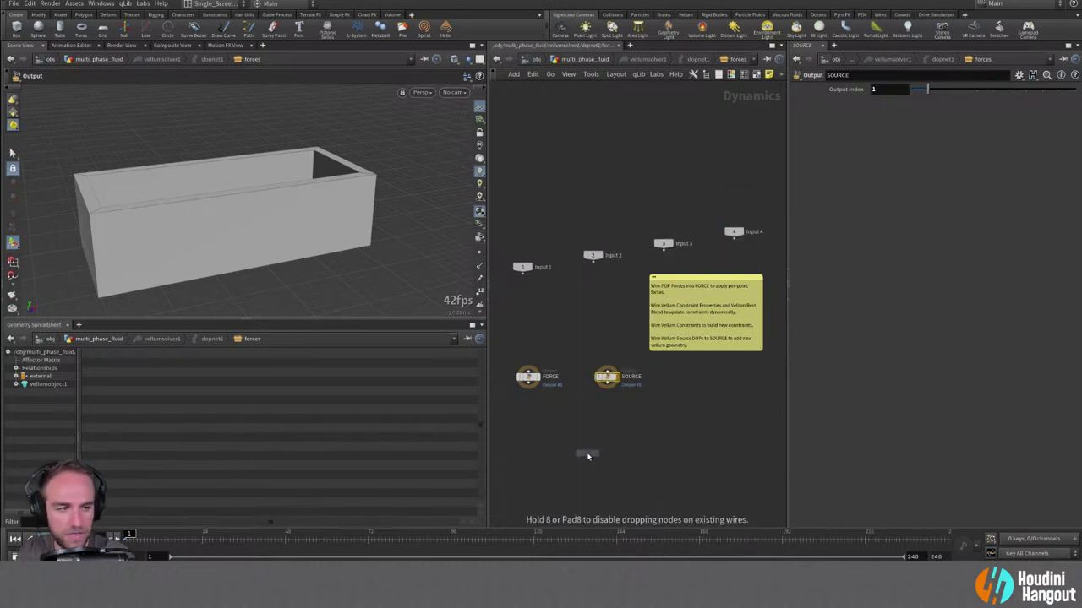
pyautogui.click(612, 311)
pyautogui.moveTo(611, 316); pyautogui.dragTo(608, 370)
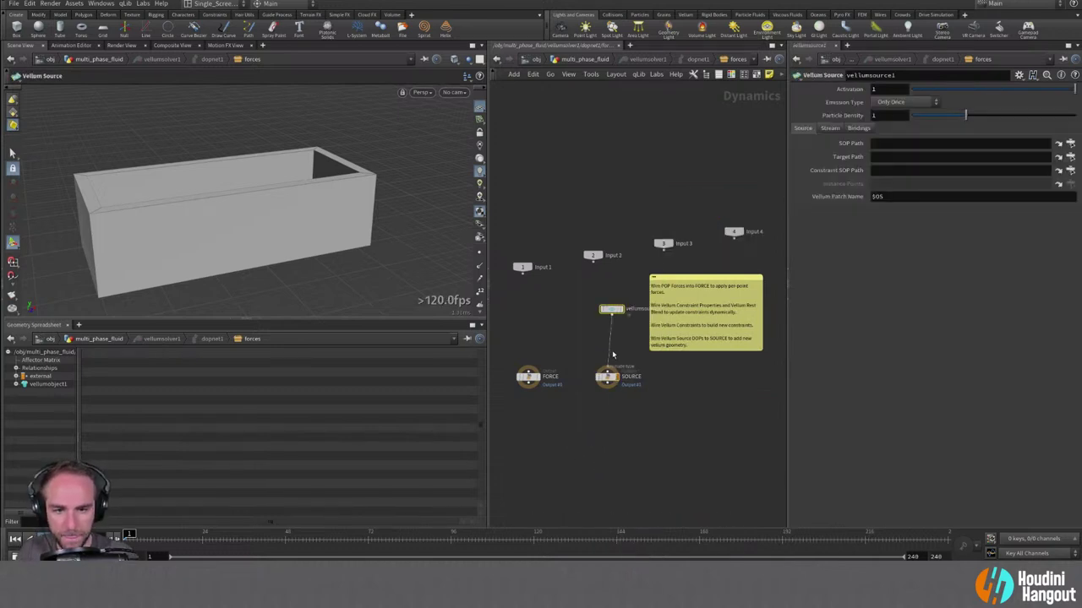
pyautogui.moveTo(611, 309); pyautogui.dragTo(607, 329)
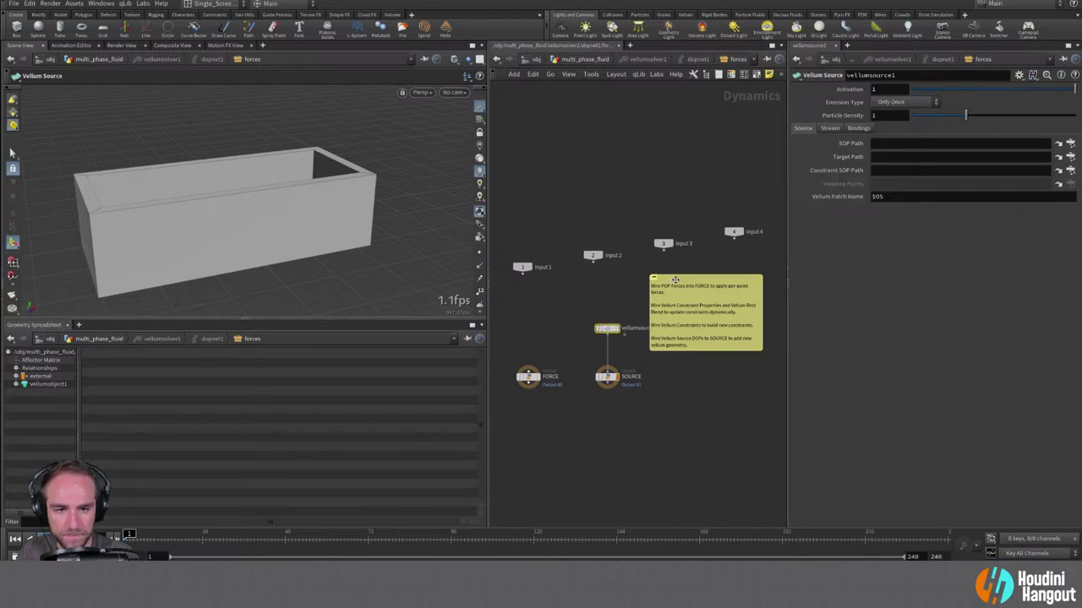
# Set the source SOP Path to /obj/multi_phase_fluid/GEO and Constraint SOP Path to /obj/multi_phase_fluid/CON.
pyautogui.click(1059, 142)
pyautogui.click(1005, 120)
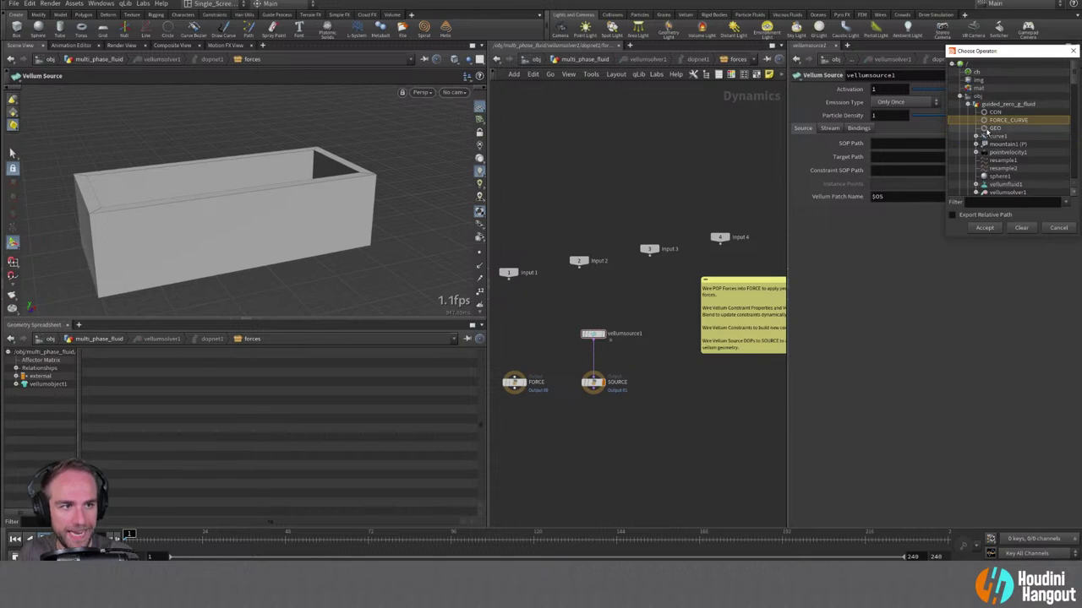
pyautogui.click(969, 104)
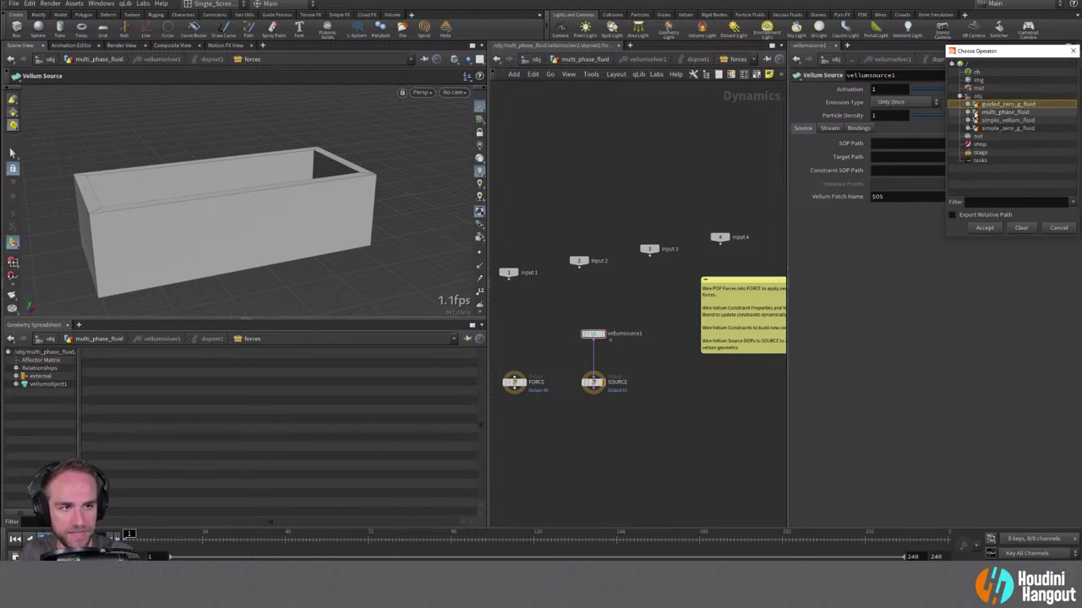
pyautogui.click(973, 112)
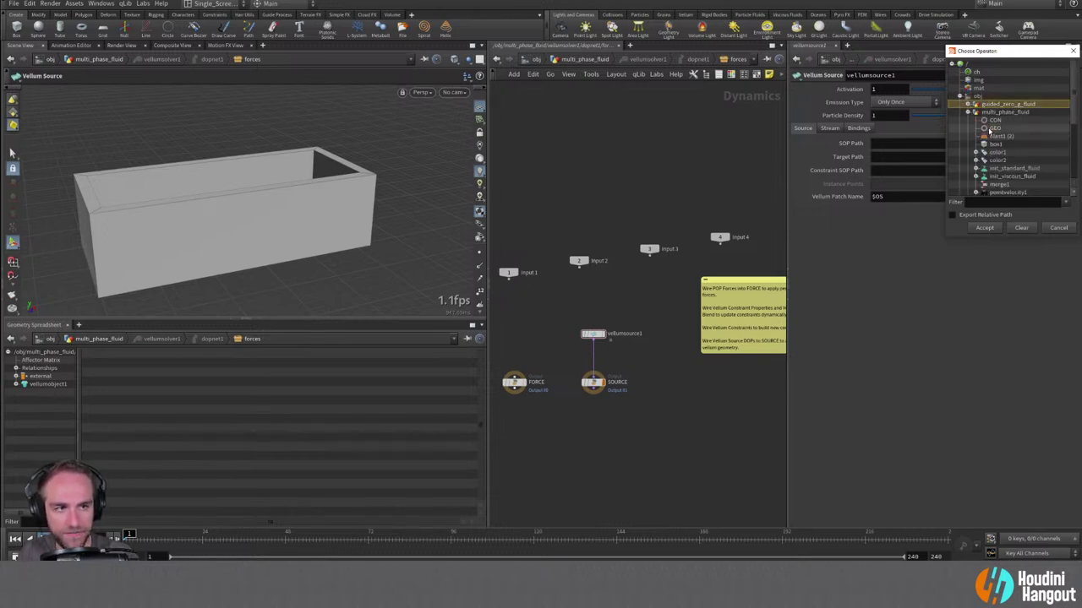
pyautogui.click(994, 127)
pyautogui.click(982, 227)
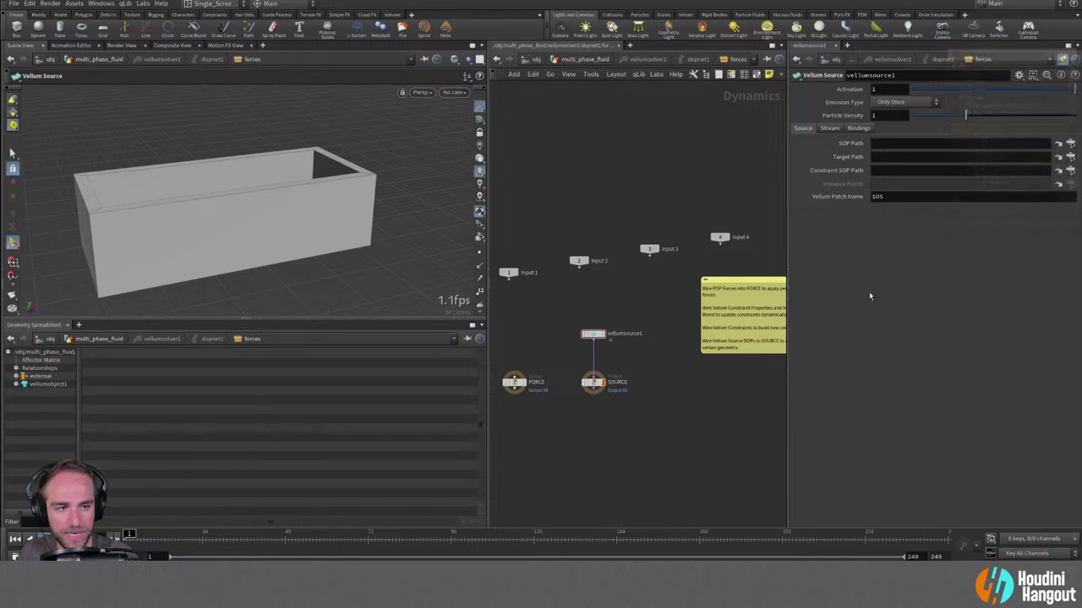
pyautogui.click(1070, 171)
pyautogui.click(994, 151)
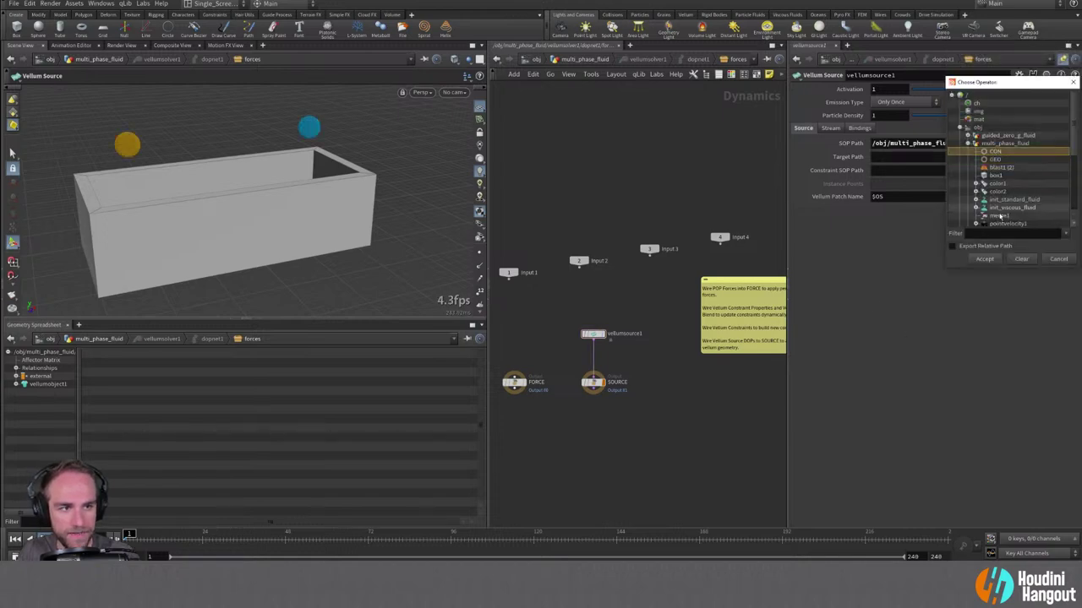
pyautogui.click(984, 260)
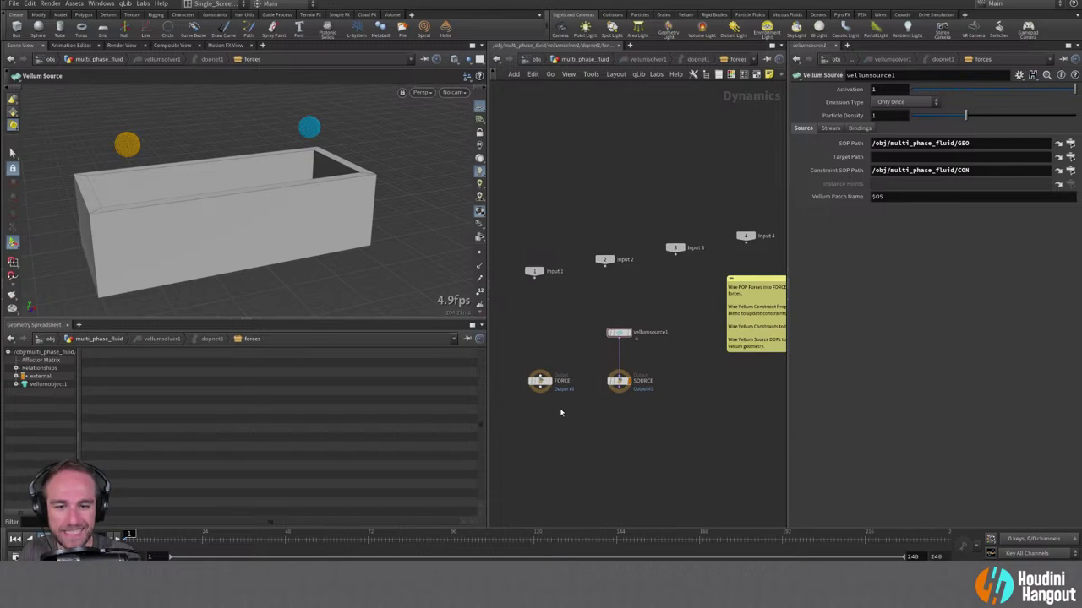
# Add a POP Drag node feeding FORCE with Air Resistance set to 0.
pyautogui.press('Tab')
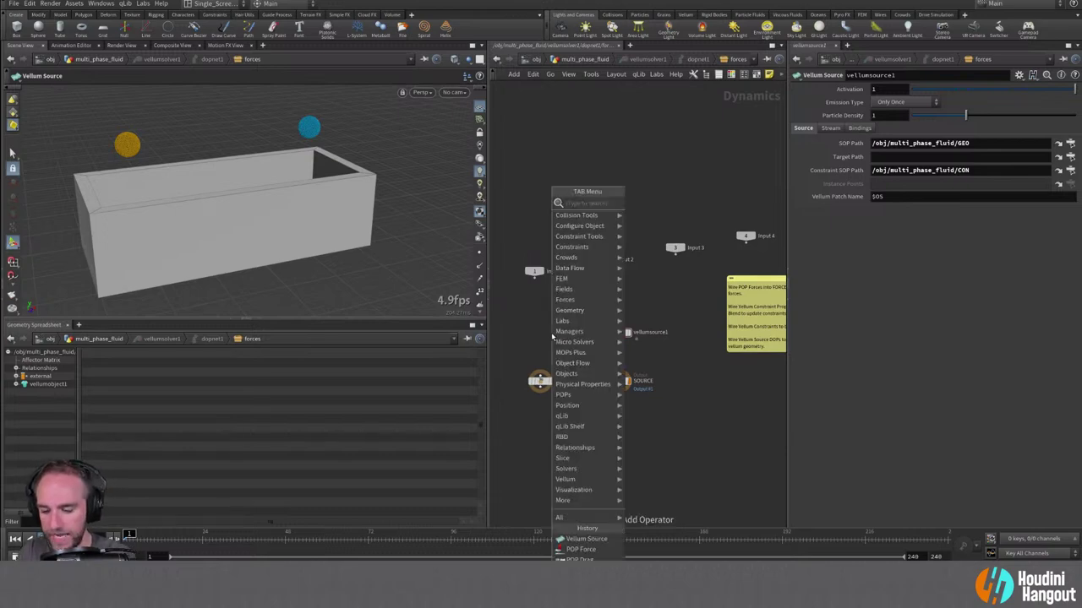
pyautogui.write('pop drag')
pyautogui.press('Return')
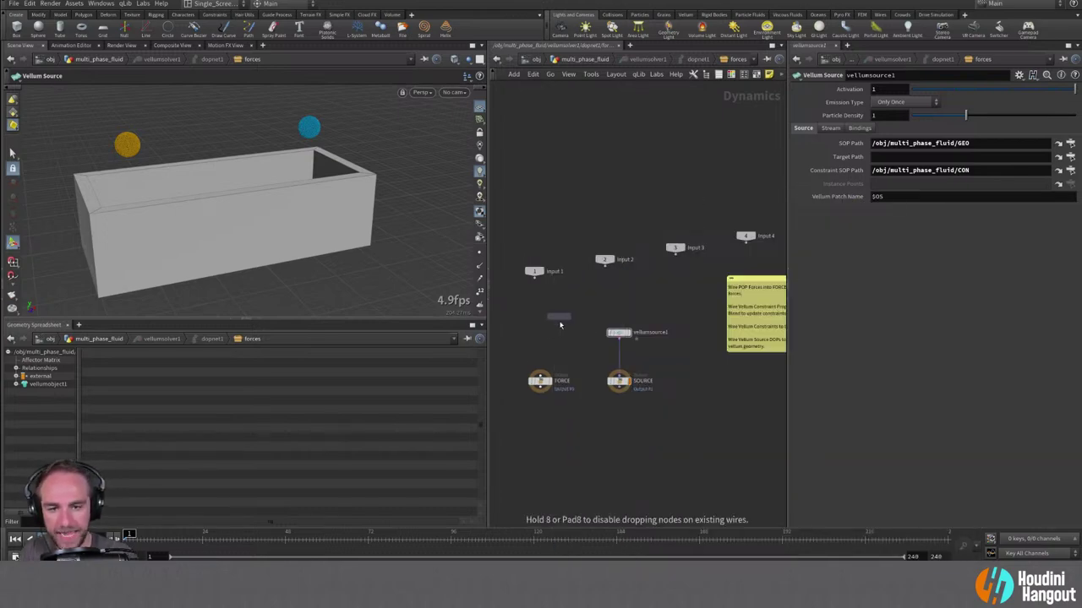
pyautogui.click(545, 329)
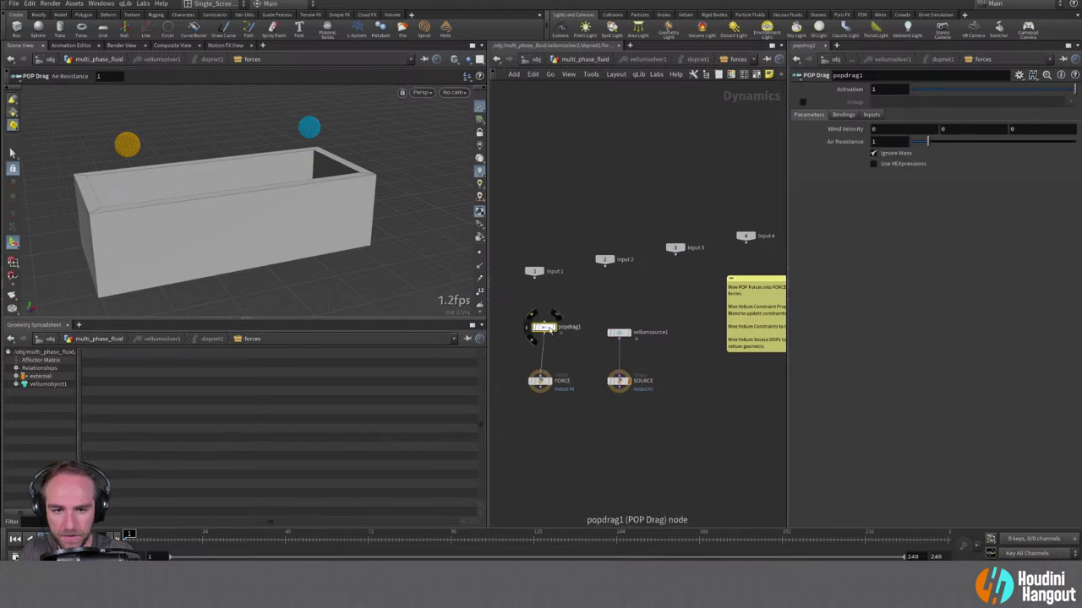
pyautogui.click(879, 142)
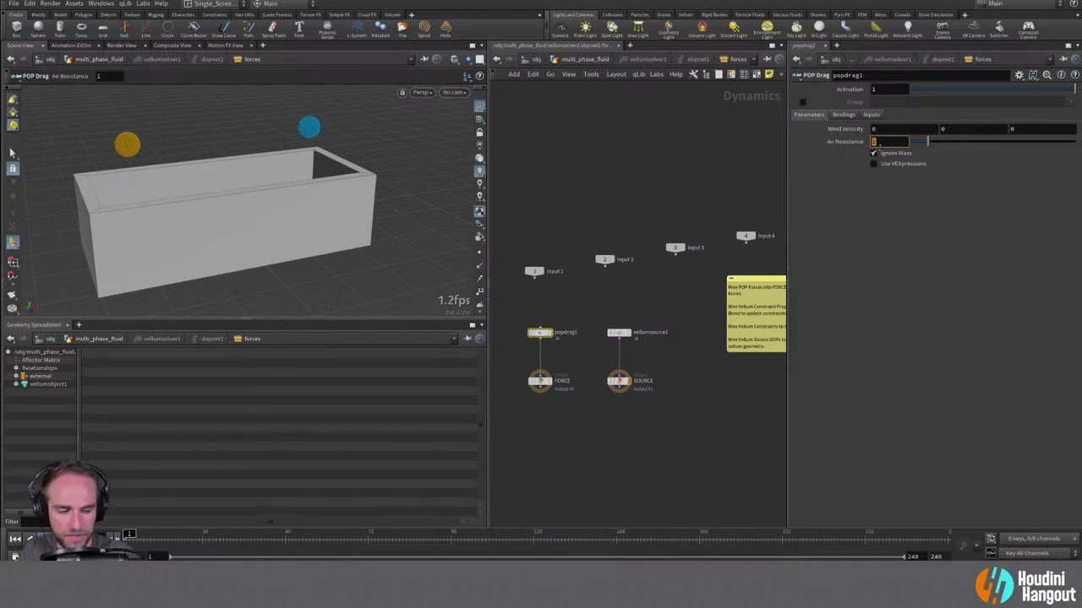
pyautogui.write('0.6')
pyautogui.press('Return')
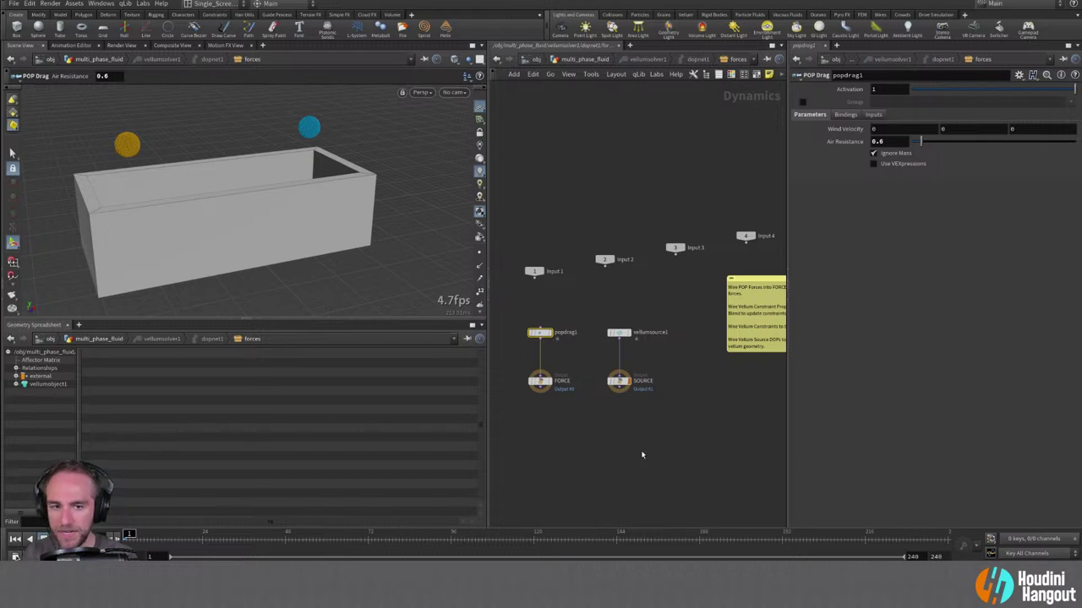
# Set vellumsource1's Emission Type to Each Substep.
pyautogui.click(618, 332)
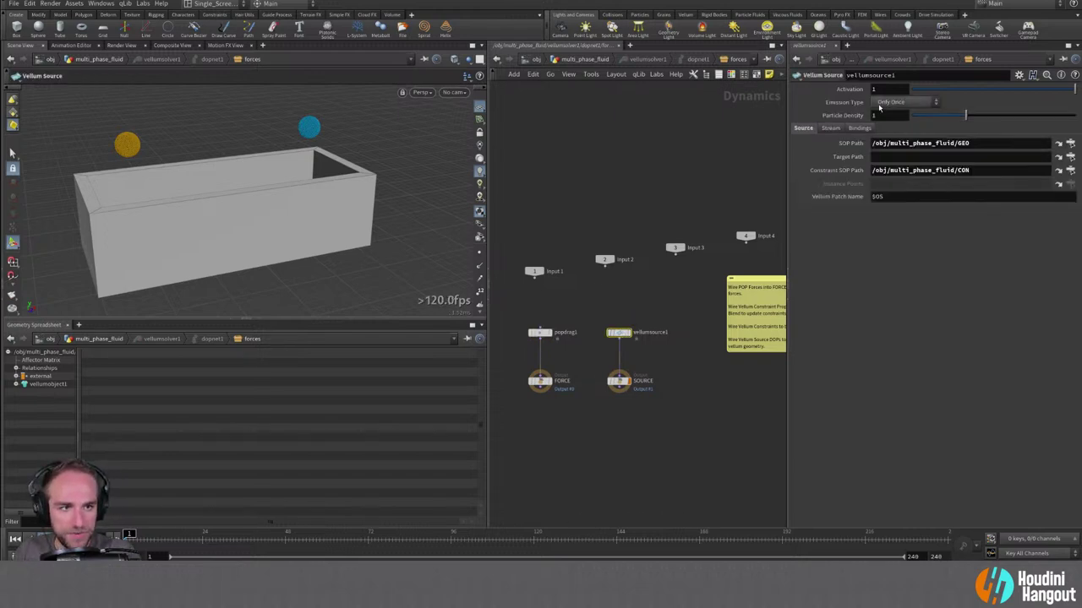
pyautogui.click(879, 102)
pyautogui.click(893, 133)
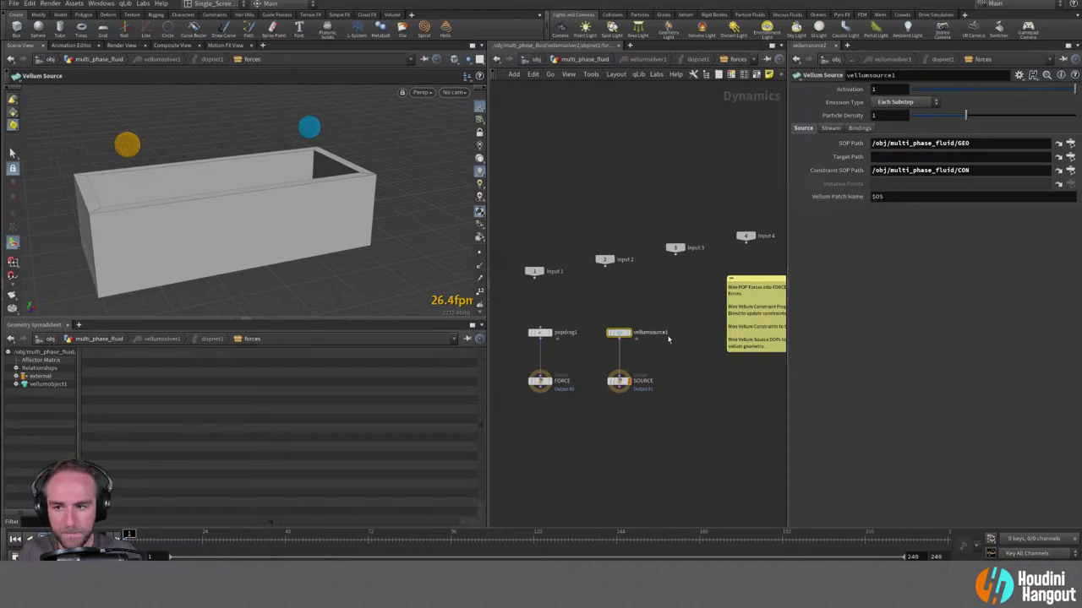
# Set Seed to $FF on both fluid configure nodes and preview the merged fluids.
pyautogui.press('u')
pyautogui.press('u')
pyautogui.press('u')
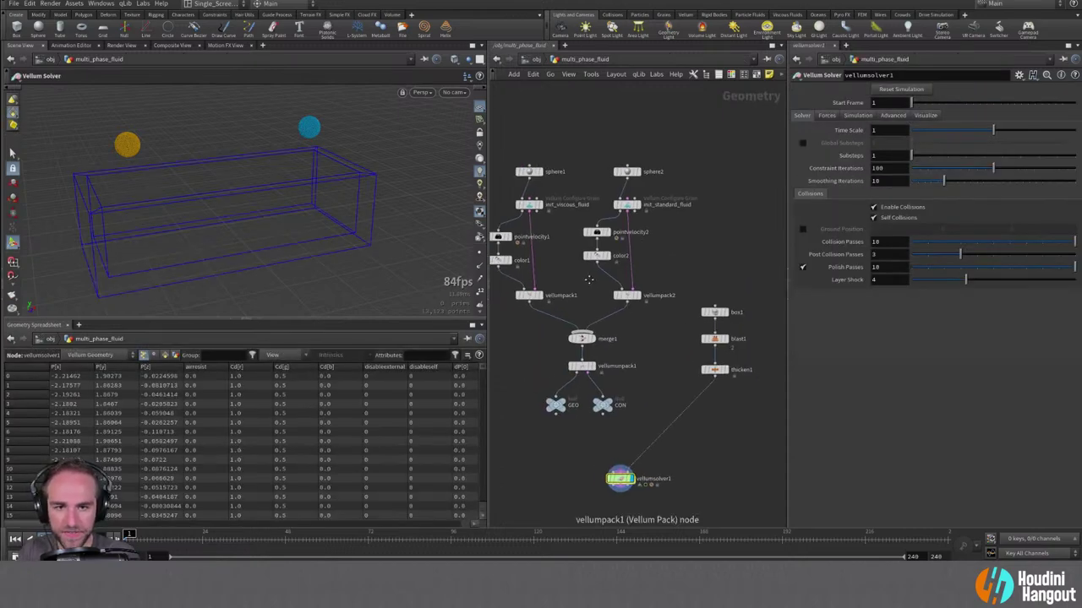
pyautogui.moveTo(519, 219); pyautogui.dragTo(683, 238)
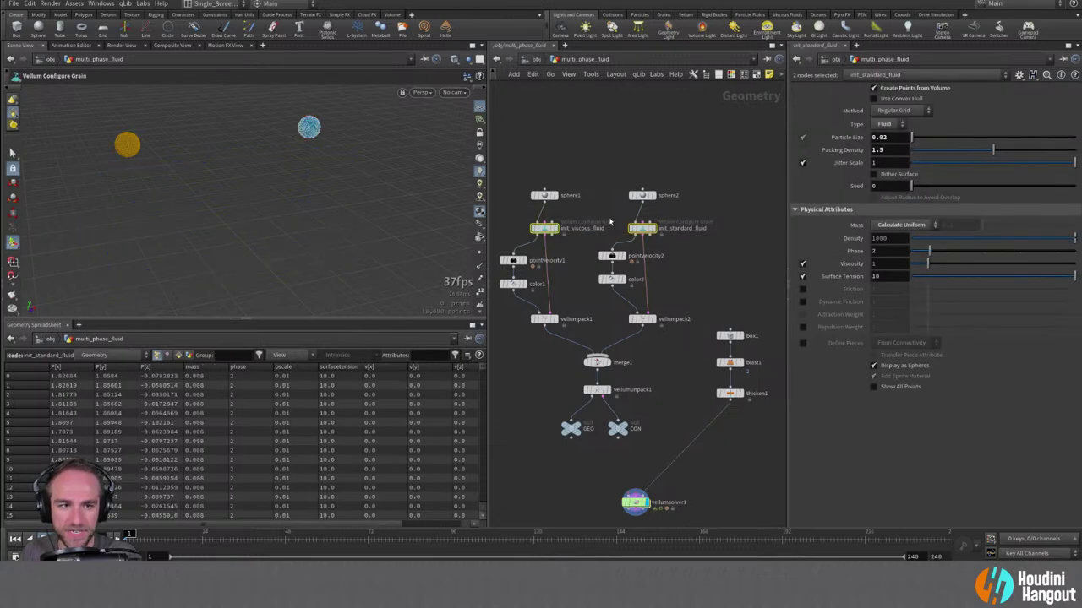
pyautogui.click(885, 188)
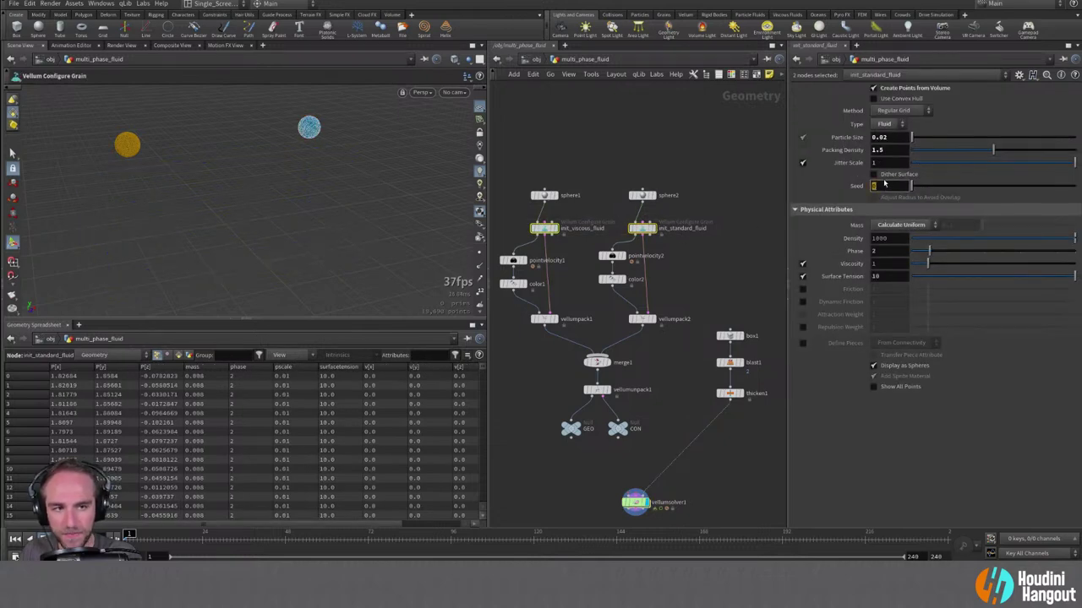
pyautogui.write('$FF')
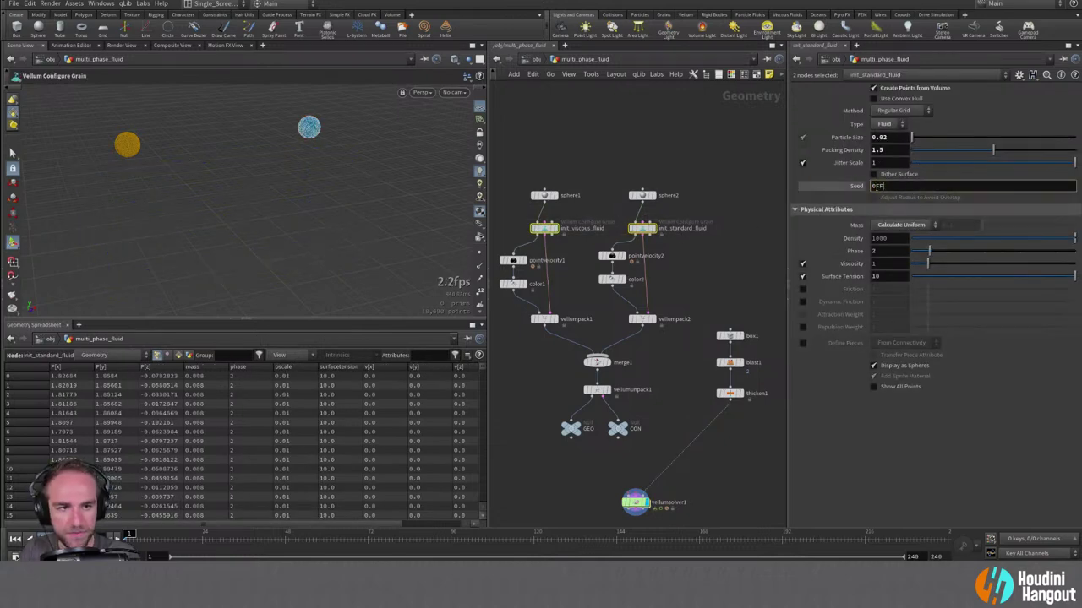
pyautogui.press('Return')
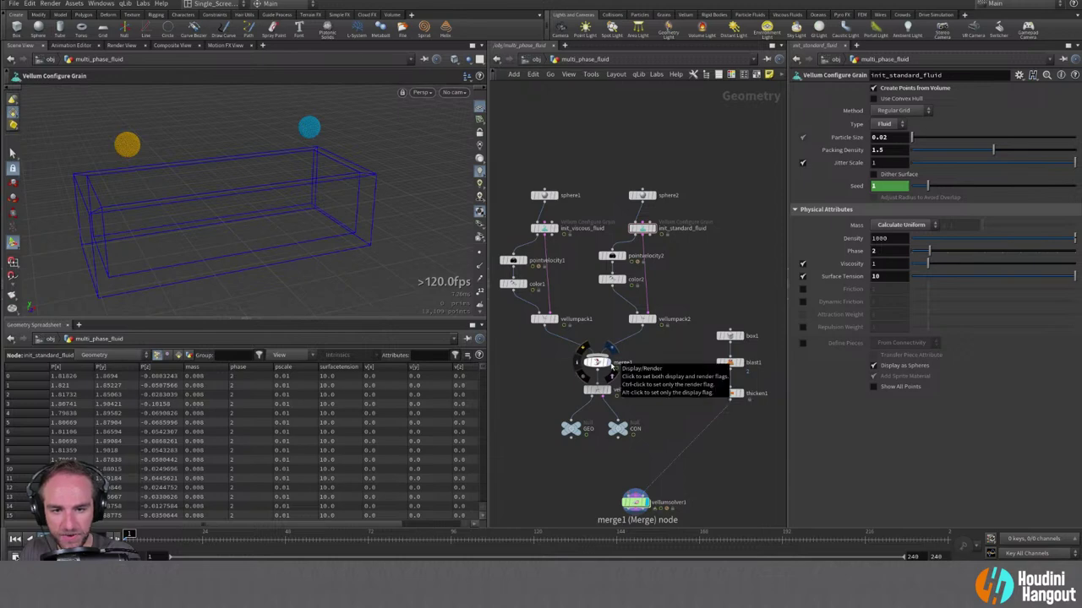
pyautogui.click(602, 364)
pyautogui.moveTo(128, 535)
pyautogui.mouseDown()
pyautogui.moveTo(261, 541)
pyautogui.moveTo(171, 555)
pyautogui.moveTo(126, 545)
pyautogui.mouseUp()
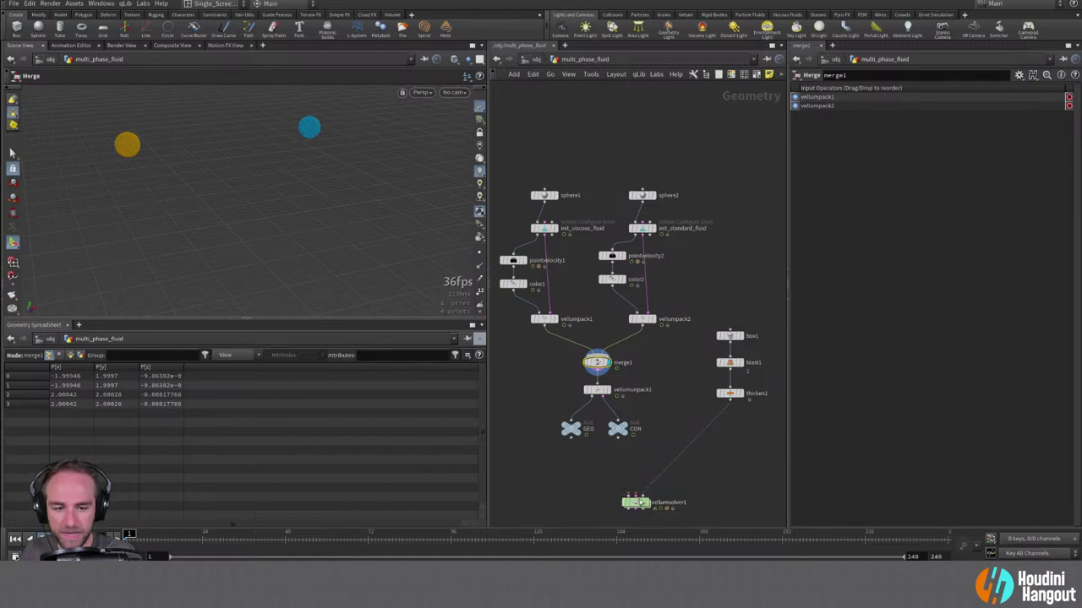
# Rearrange vellumsolver1 and the box1/blast1/thicken1 chain, then view the solver's output.
pyautogui.moveTo(635, 502); pyautogui.dragTo(642, 489)
pyautogui.moveTo(704, 317); pyautogui.dragTo(742, 406)
pyautogui.moveTo(729, 363); pyautogui.dragTo(706, 398)
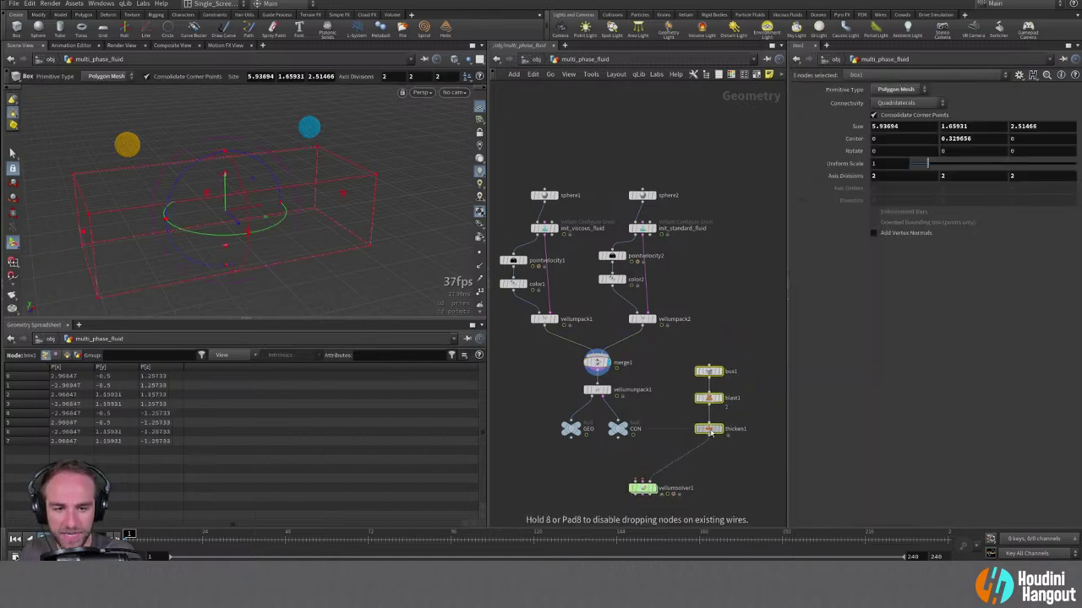
pyautogui.click(663, 389)
pyautogui.press('h')
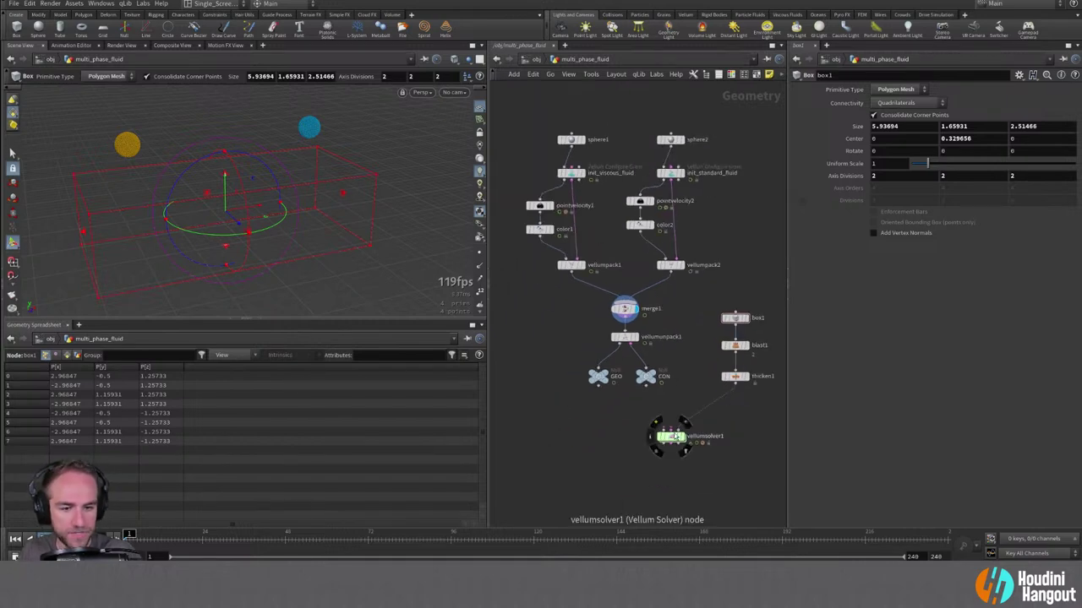
pyautogui.click(670, 436)
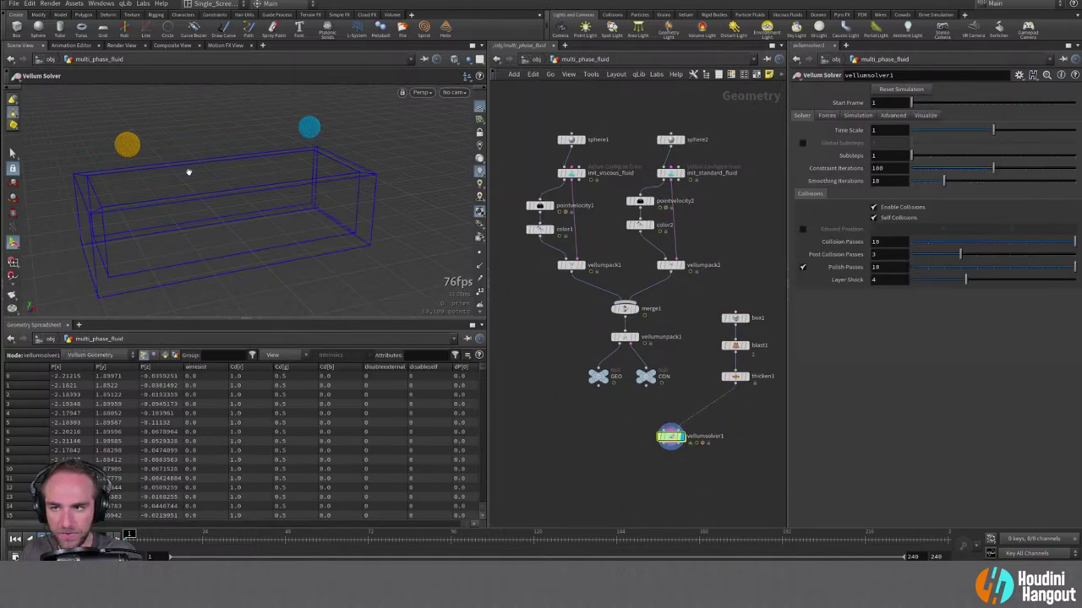
pyautogui.press('Escape')
pyautogui.moveTo(188, 173); pyautogui.dragTo(219, 132)
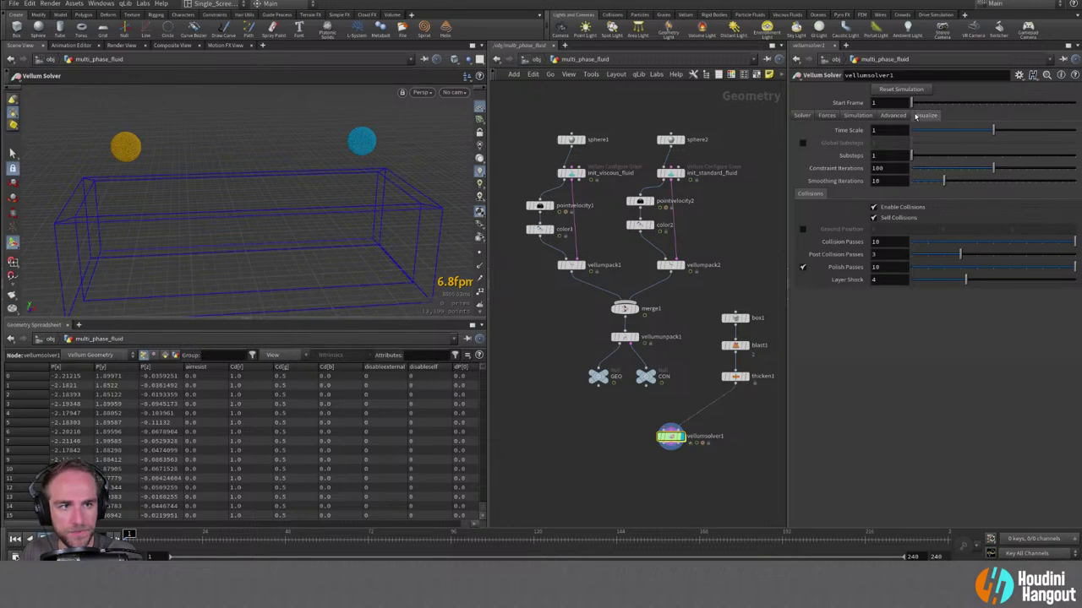
# Turn off Show Collision and enable the fluid Spatial Sort Interval on vellumsolver1.
pyautogui.click(926, 115)
pyautogui.click(873, 128)
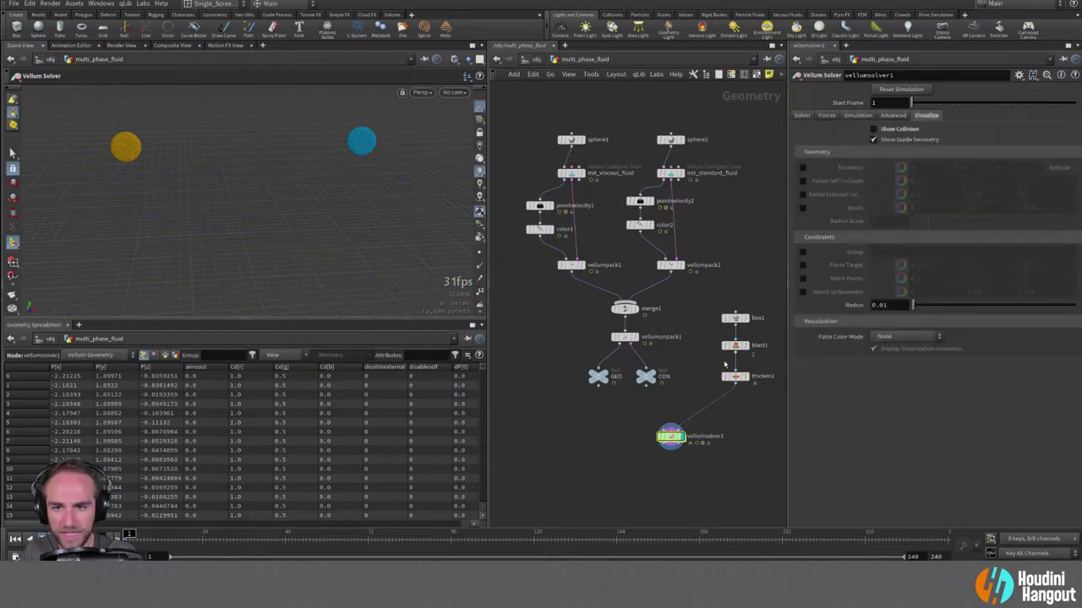
pyautogui.keyDown('alt'); pyautogui.moveTo(250, 185); pyautogui.dragTo(258, 188); pyautogui.keyUp('alt')
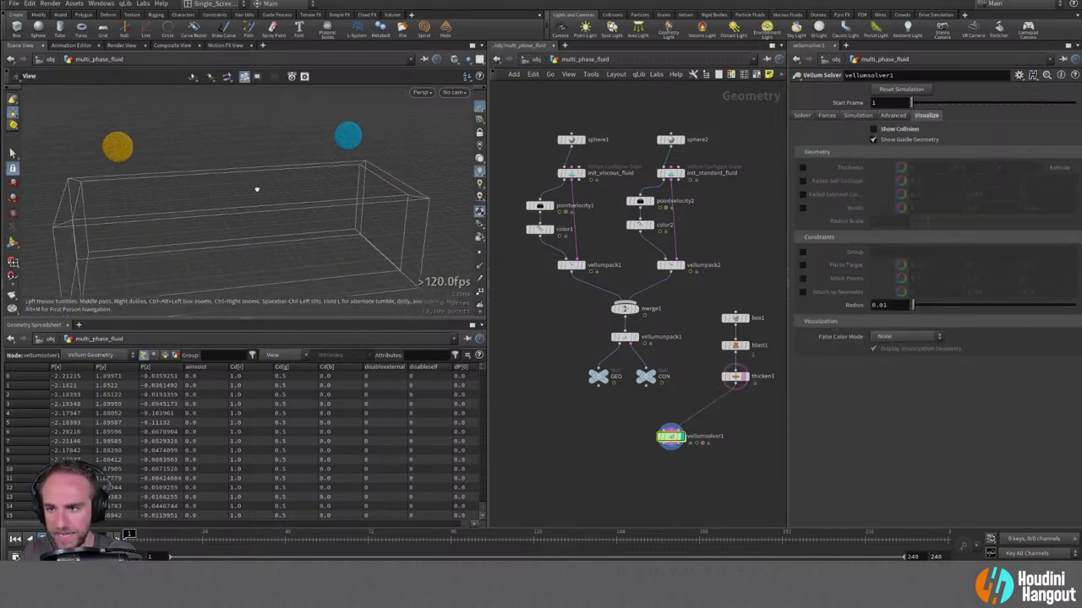
pyautogui.click(894, 115)
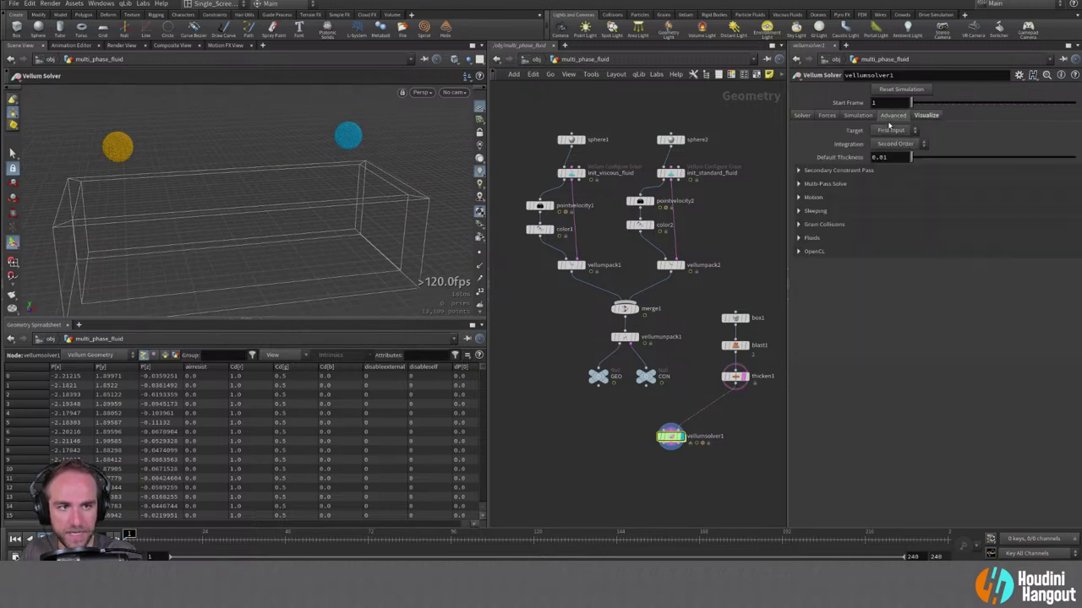
pyautogui.click(799, 237)
pyautogui.click(802, 292)
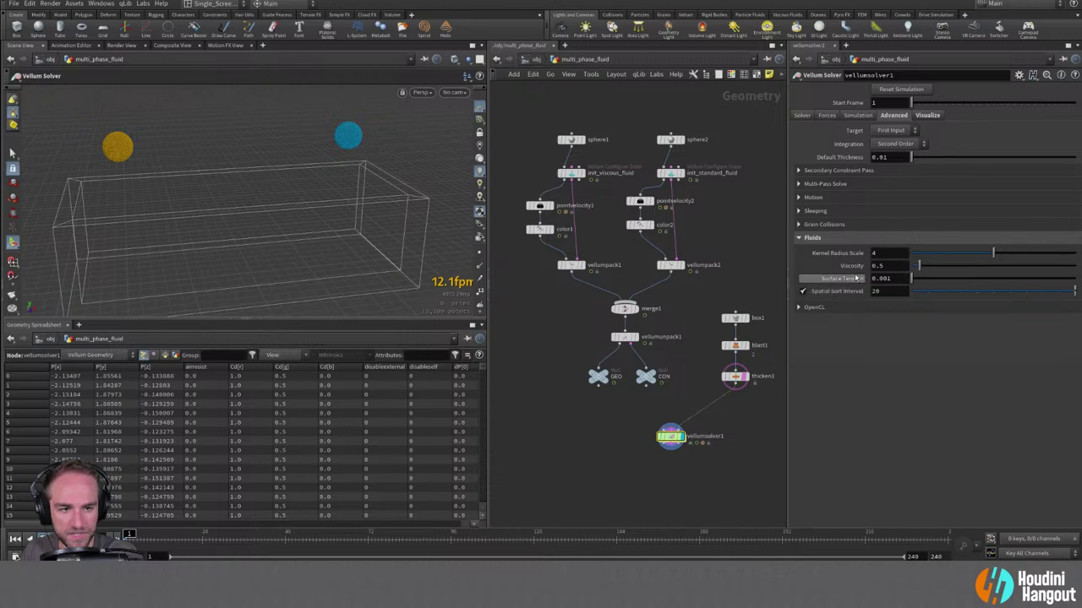
# Set the solver to 5 substeps, 20 constraint iterations and 6 smoothing iterations.
pyautogui.click(802, 116)
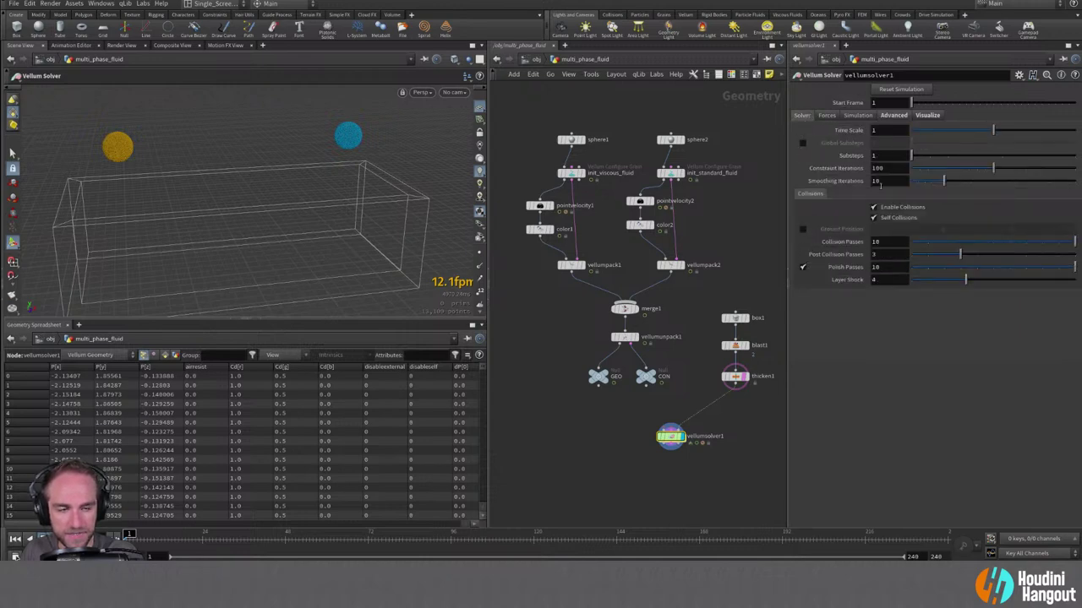
pyautogui.click(983, 155)
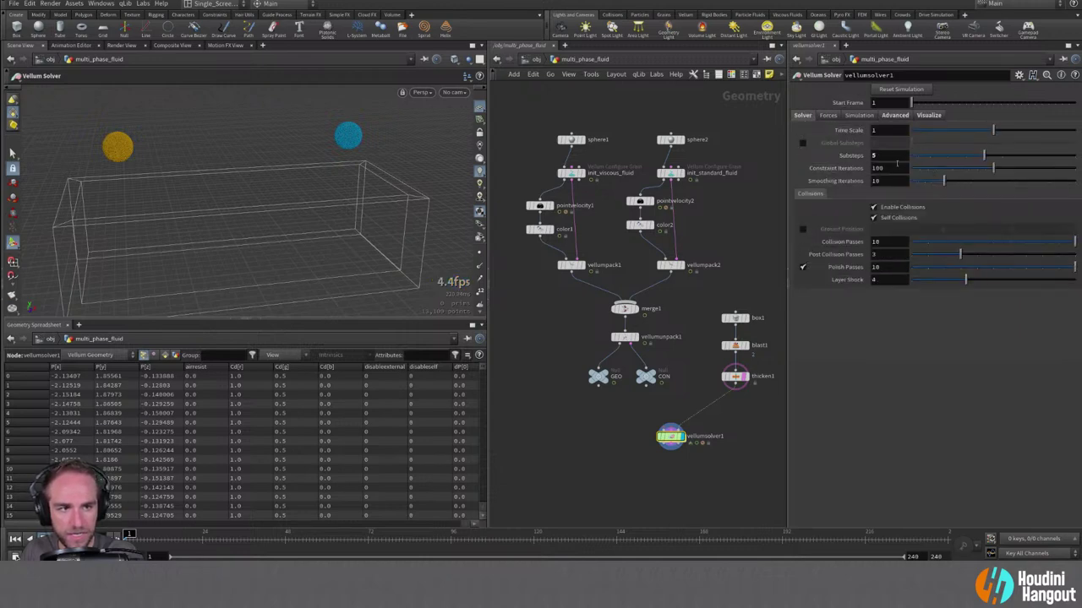
pyautogui.click(883, 169)
pyautogui.write('20')
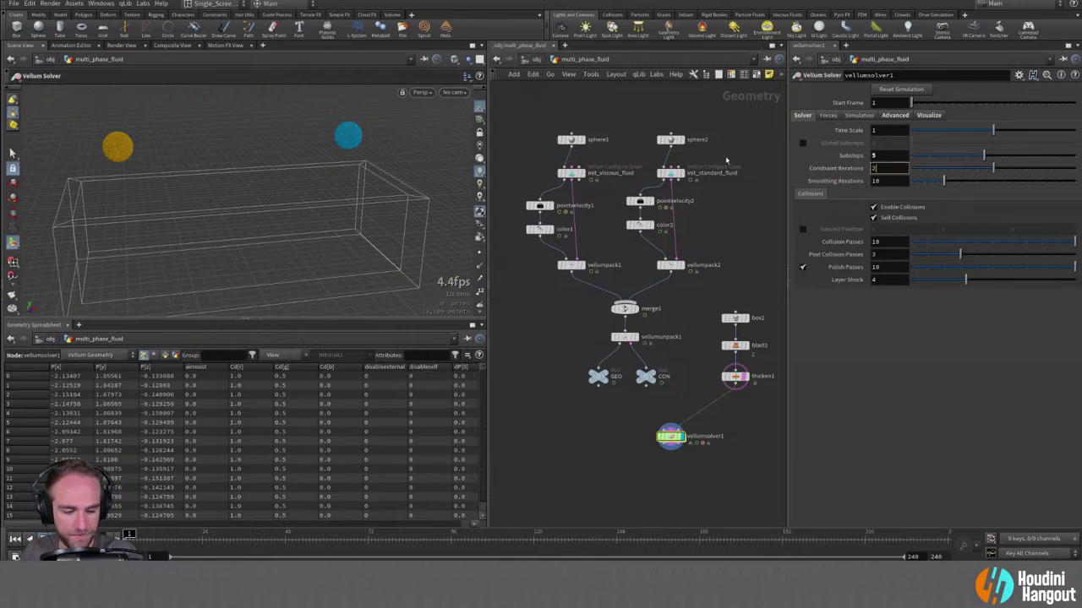
pyautogui.press('Tab')
pyautogui.write('6')
pyautogui.press('Return')
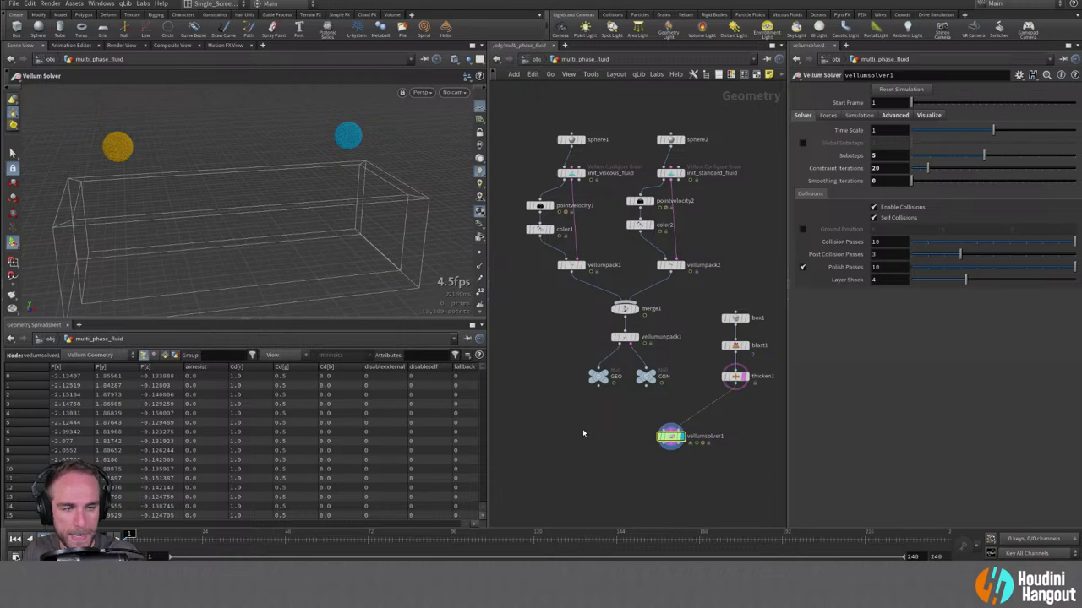
# Set the simulation Cache Memory to 16000 MB and enter the solver's forces network.
pyautogui.click(828, 115)
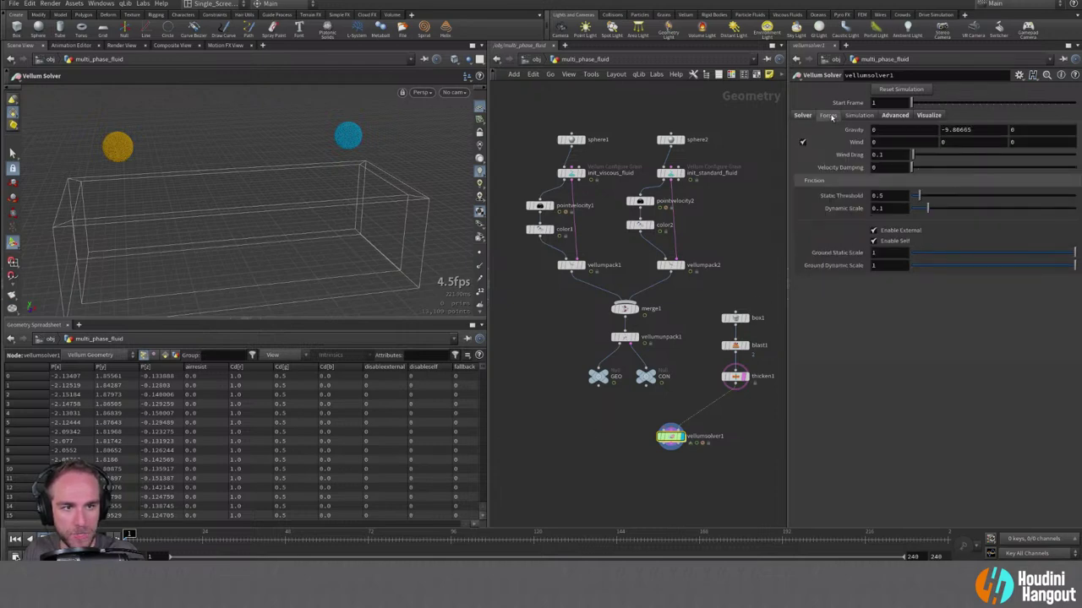
pyautogui.click(861, 116)
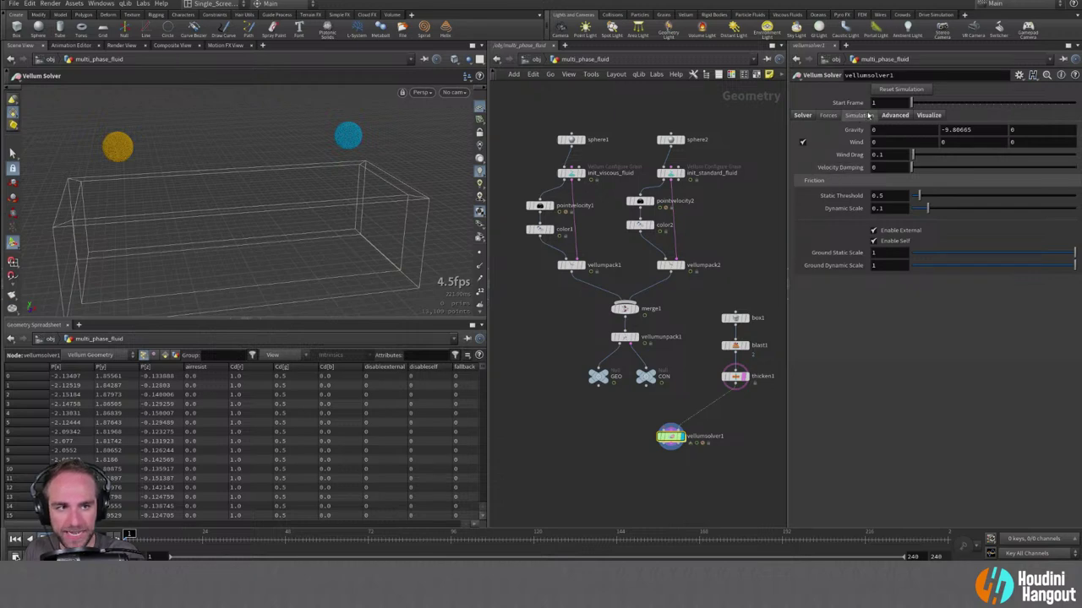
pyautogui.write('16000')
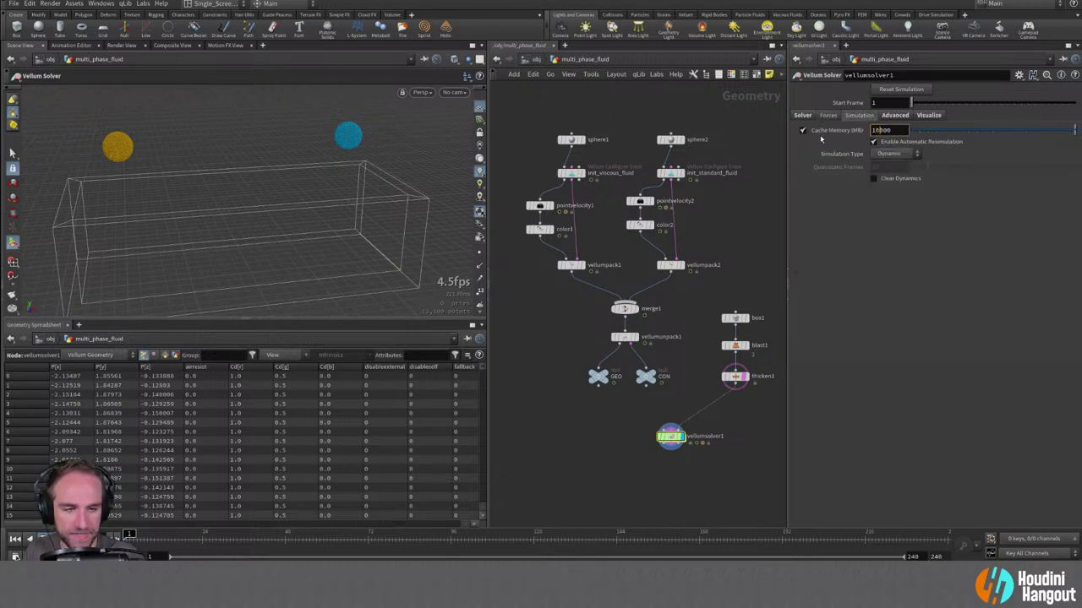
pyautogui.press('Return')
pyautogui.doubleClick(671, 436)
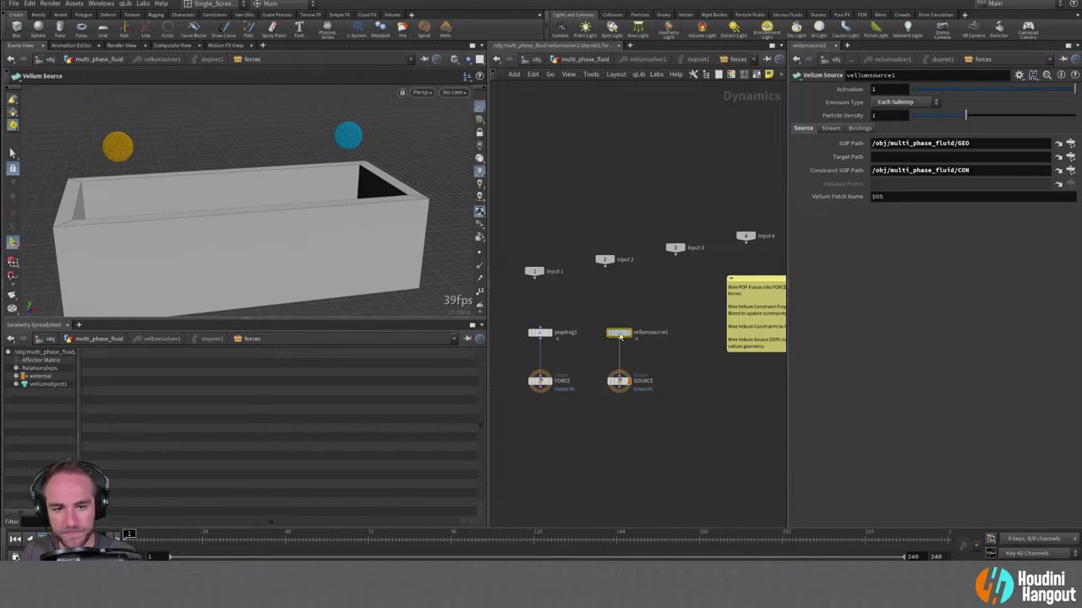
# Set vellumsource1's Activation to $FF<60 and go back up to the multi_phase_fluid network.
pyautogui.write('$FF')
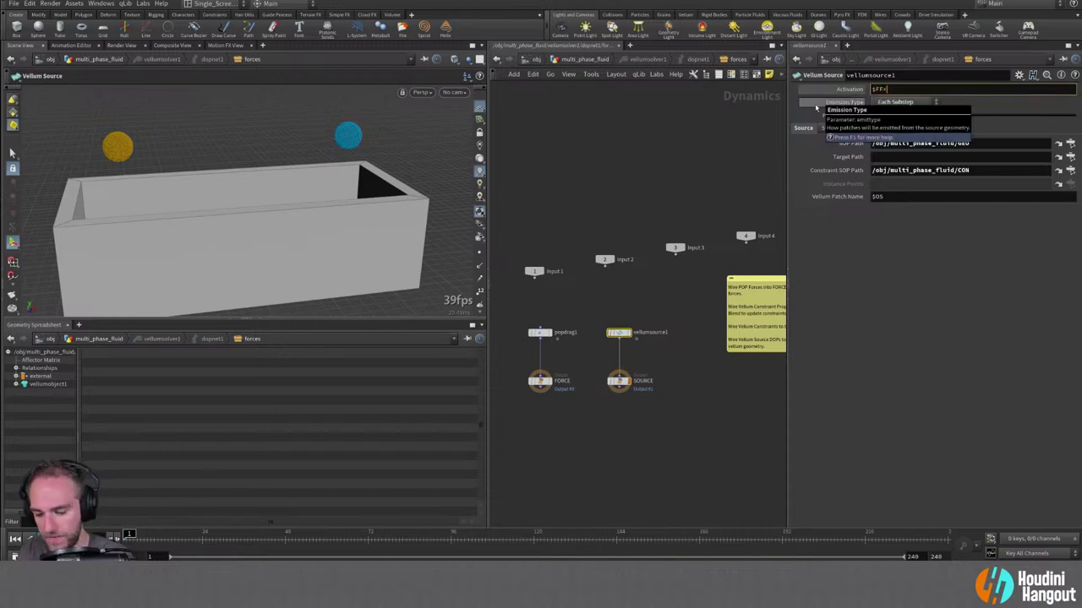
pyautogui.write('<60')
pyautogui.press('Return')
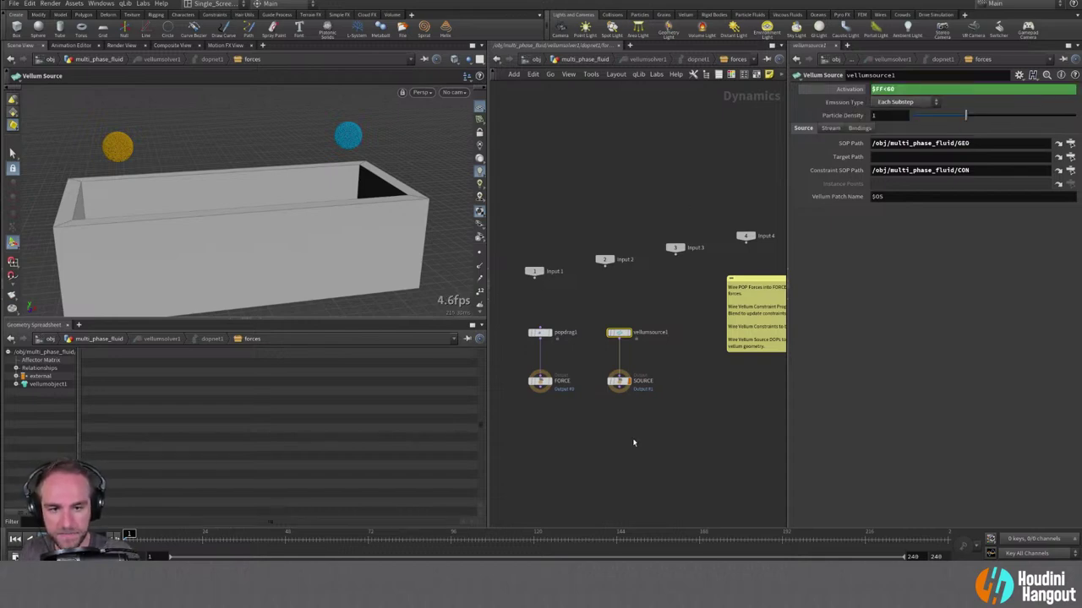
pyautogui.press('u')
pyautogui.press('u')
pyautogui.press('u')
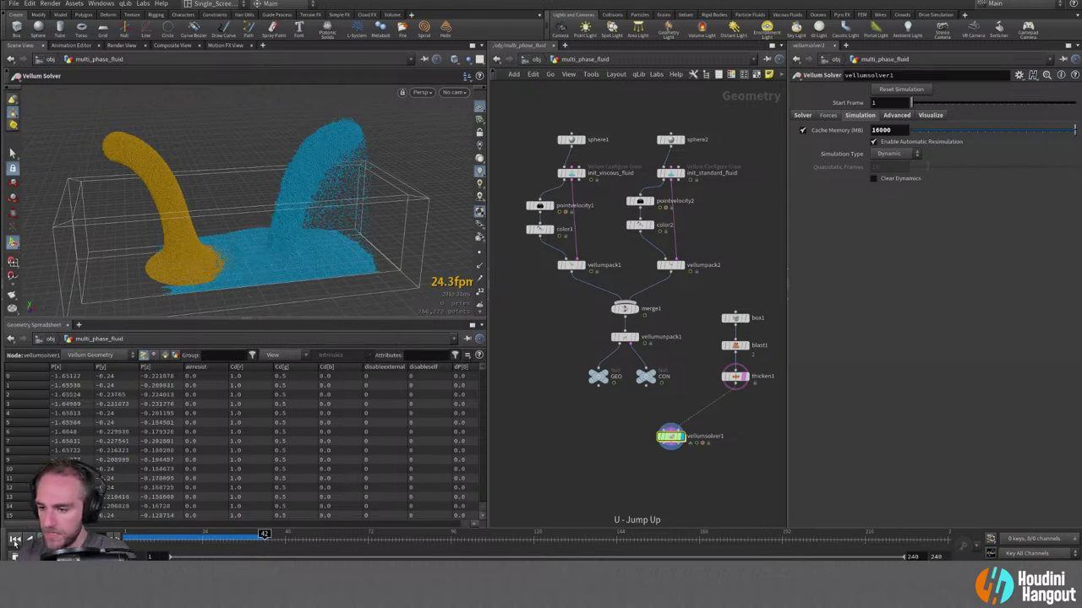
# Restart the sim, enlarge the MPlay flipbook window and replay the flipbook from the start.
pyautogui.click(14, 539)
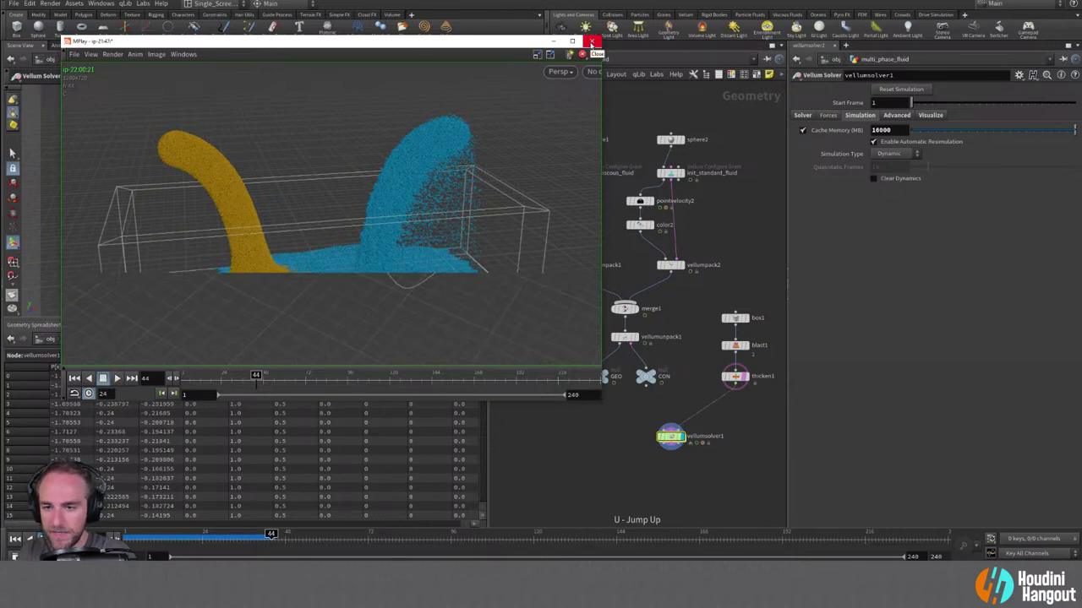
pyautogui.click(592, 41)
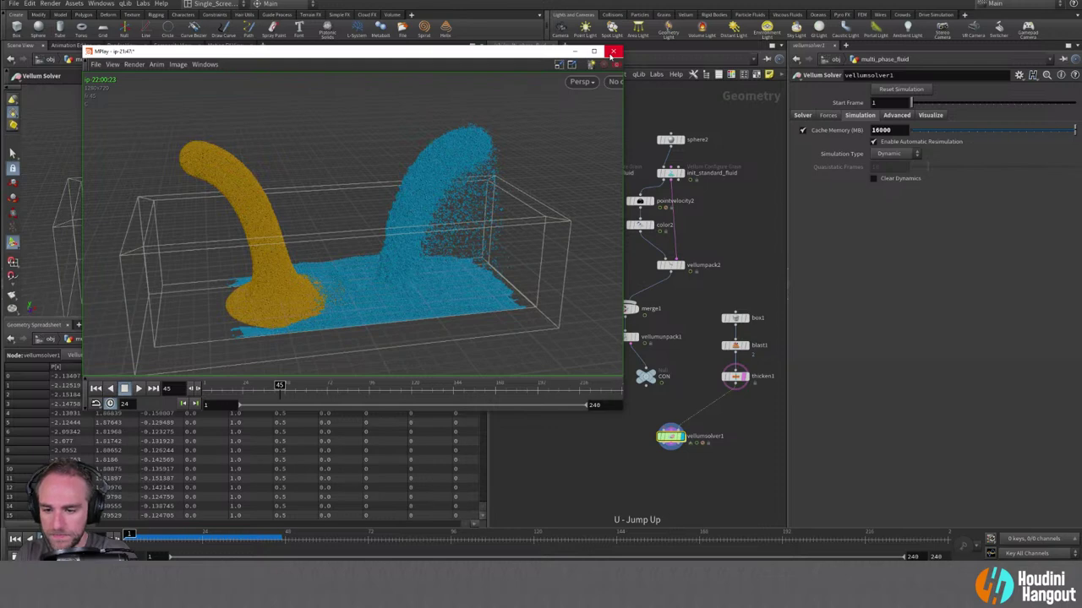
pyautogui.click(612, 52)
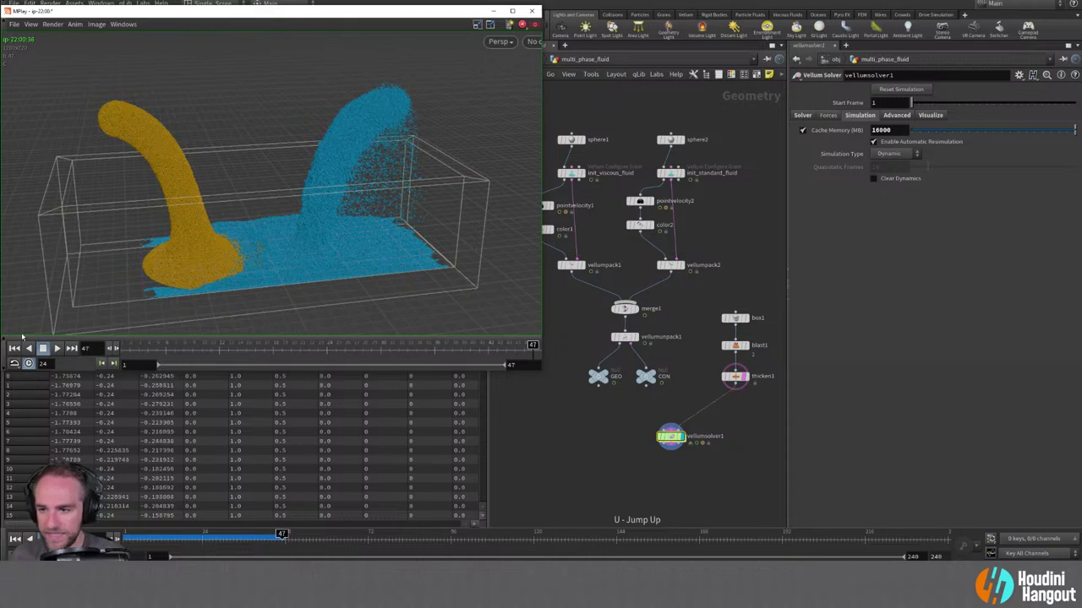
pyautogui.click(57, 348)
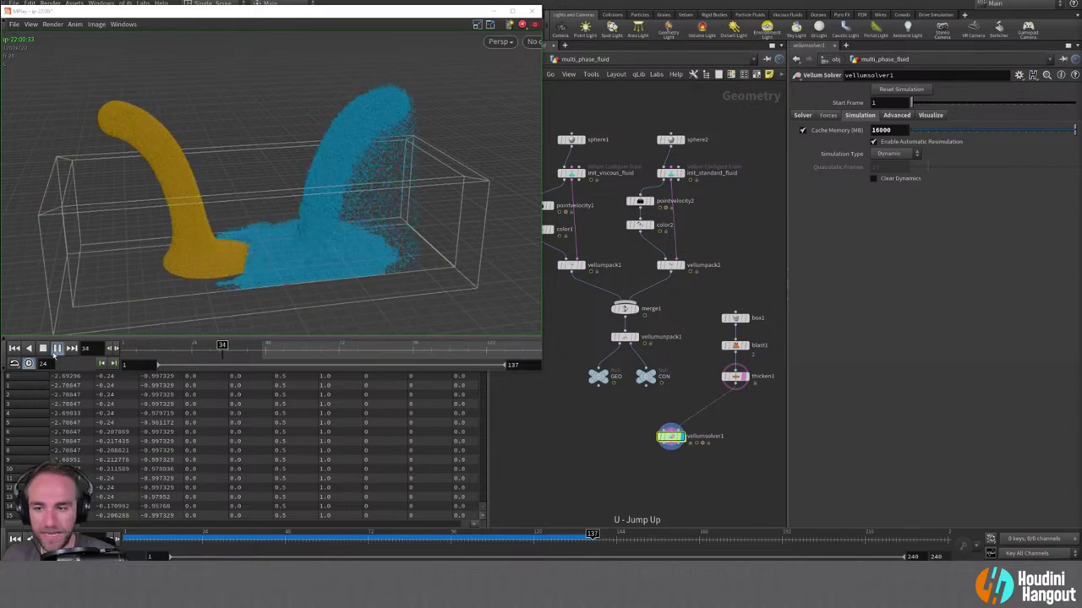
# Review the multi-phase flipbook, rewind to frame 1, and bring up the Fluid phases docs.
pyautogui.click(536, 436)
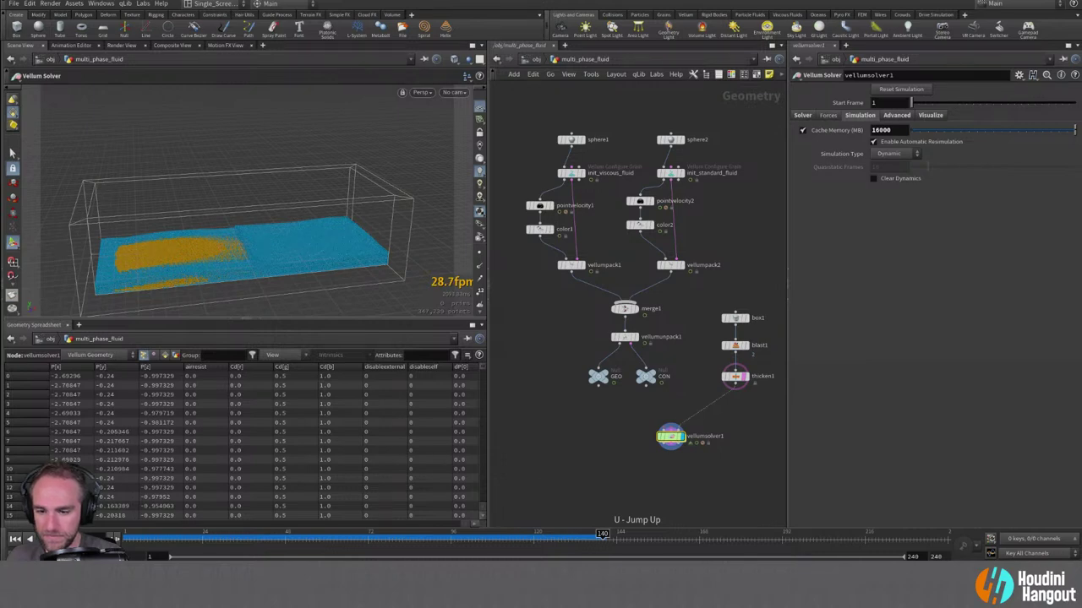
pyautogui.click(533, 460)
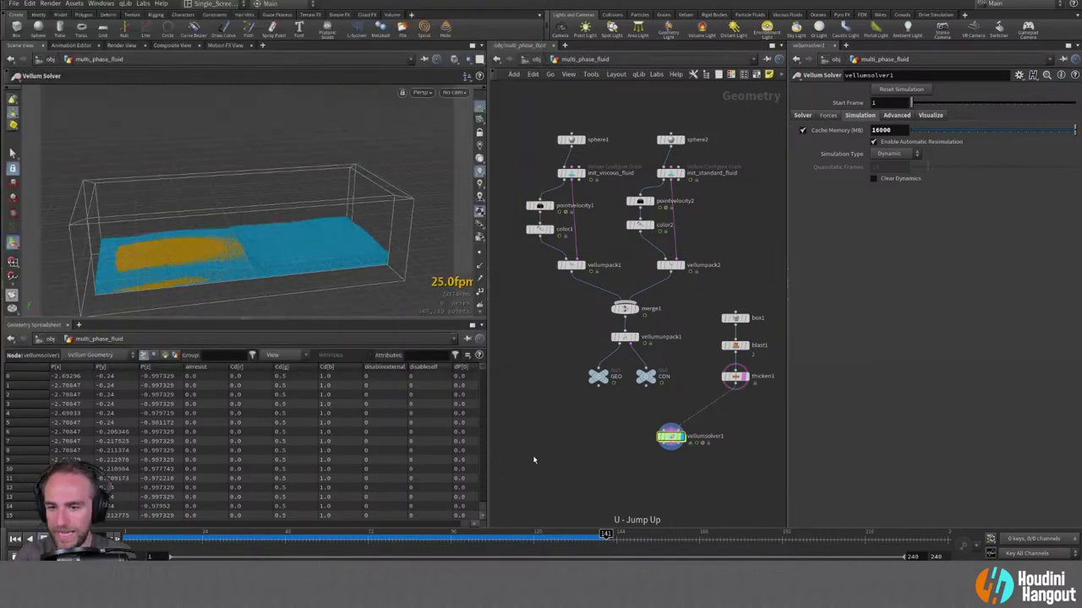
pyautogui.press('Escape')
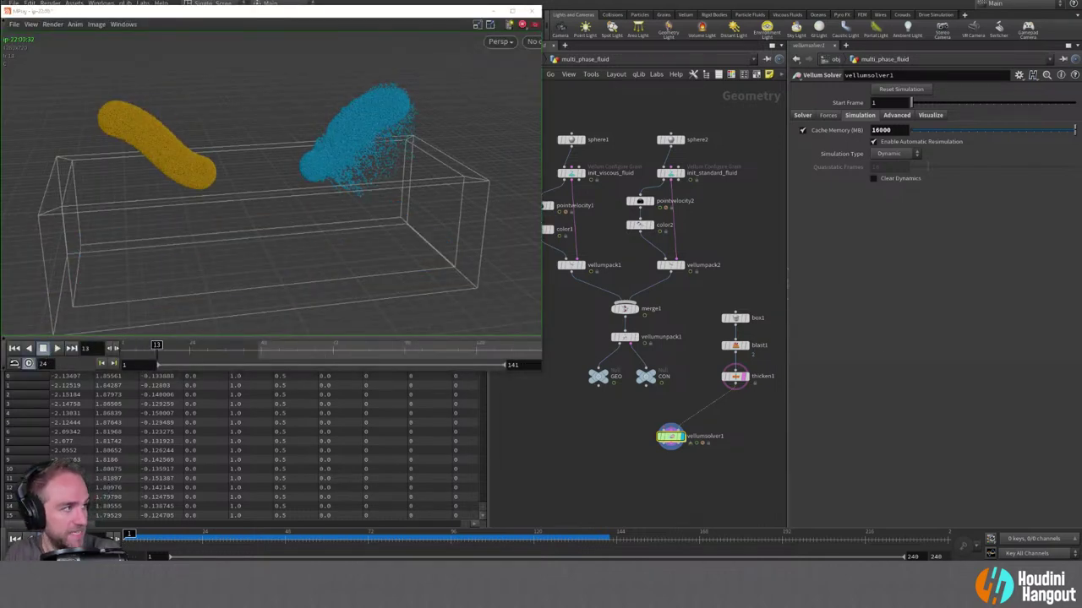
pyautogui.hotkey('alt', 'Tab')
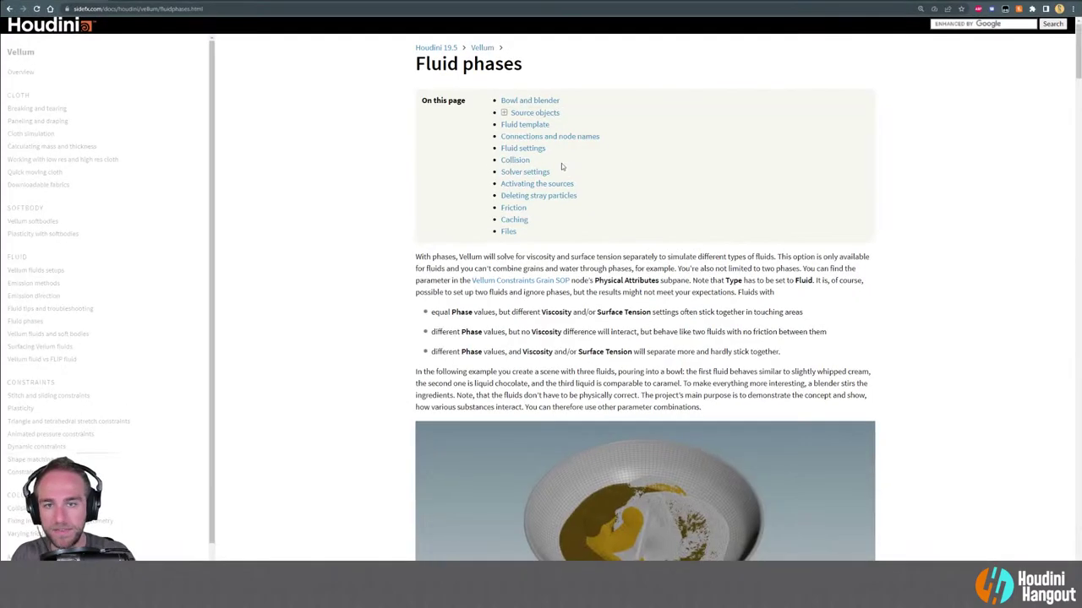
# Scroll the Fluid phases page and drag the low versus high resolution bowl comparison slider.
pyautogui.scroll(-1, 657, 229)
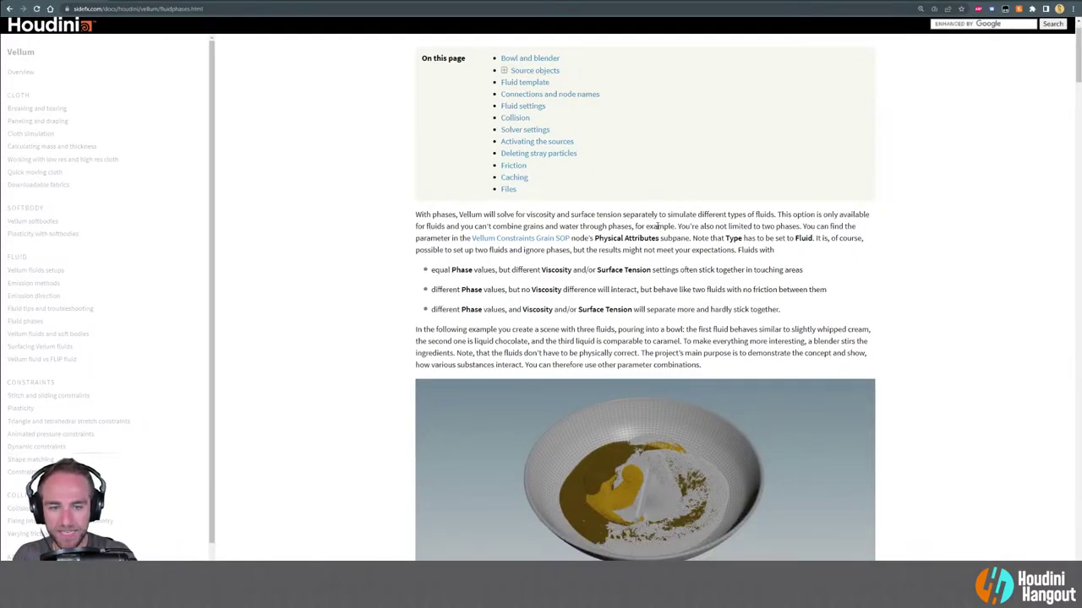
pyautogui.scroll(1, 658, 227)
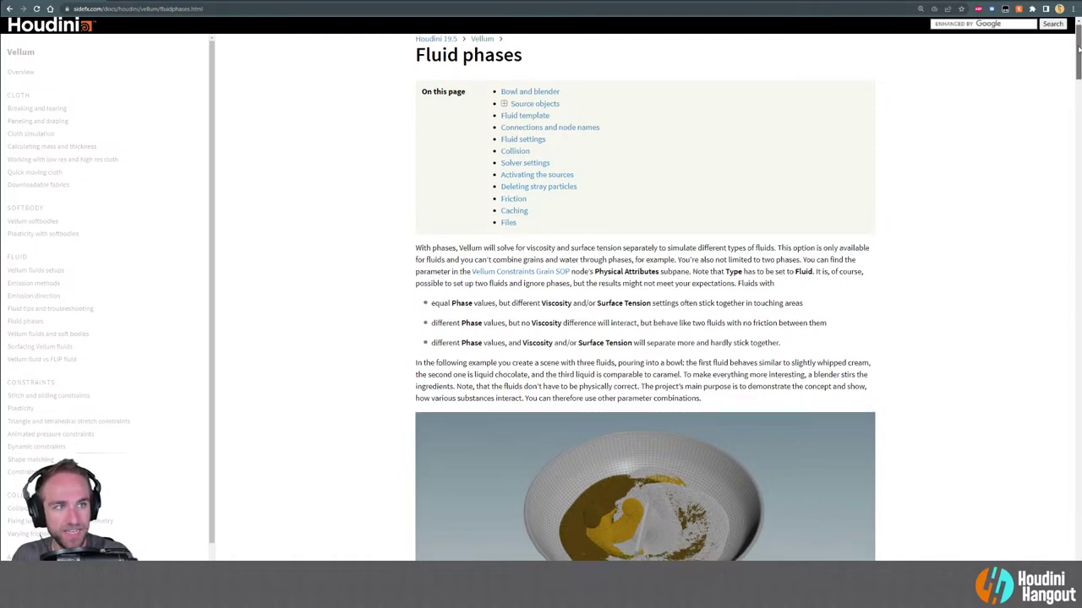
pyautogui.moveTo(1078, 51); pyautogui.dragTo(1070, 91)
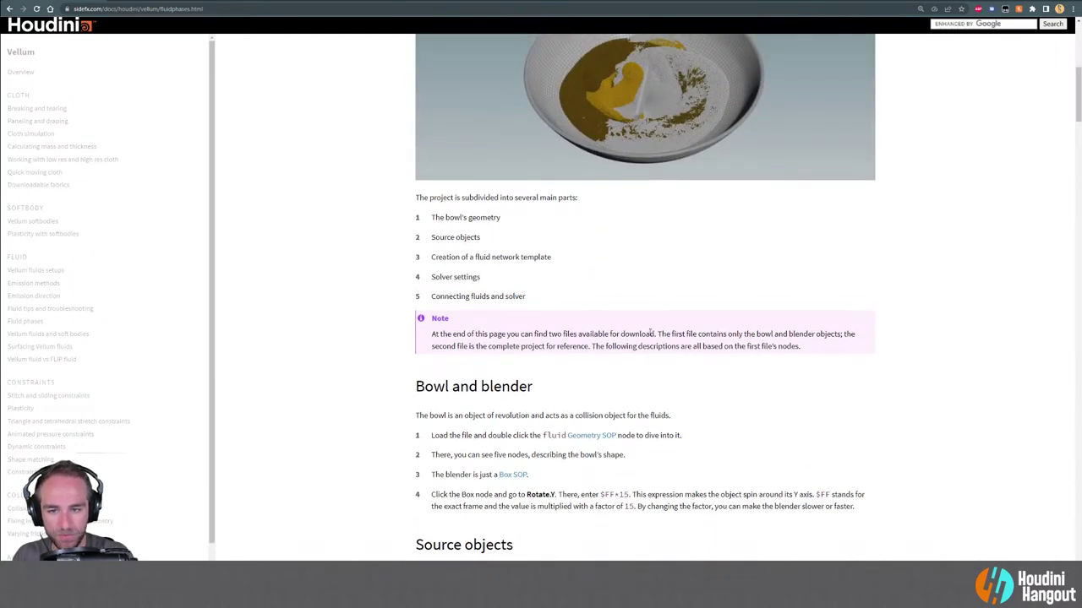
pyautogui.scroll(5, 646, 335)
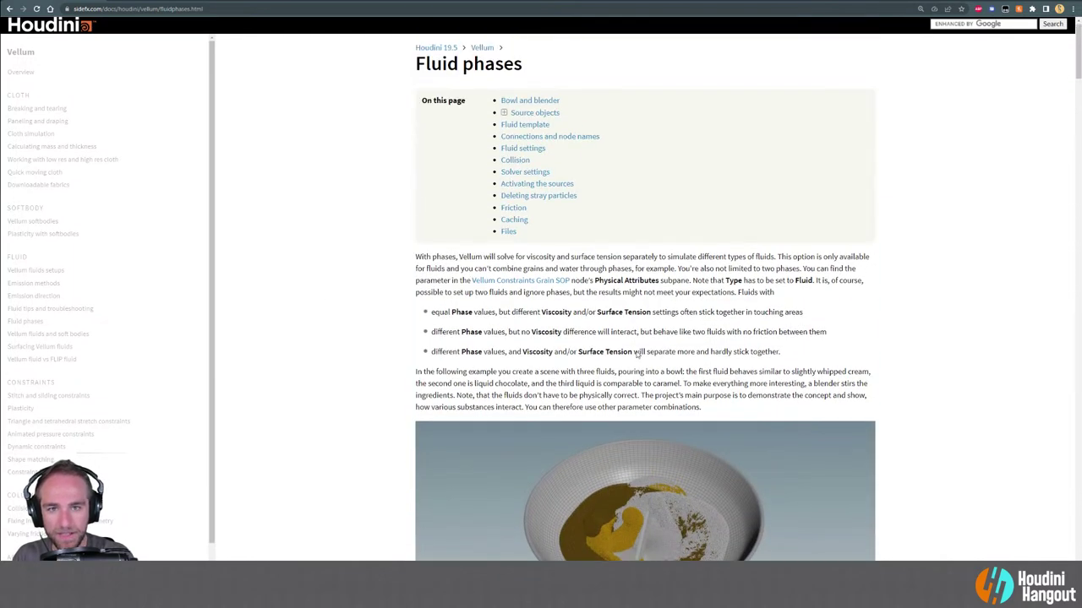
pyautogui.scroll(-5, 667, 402)
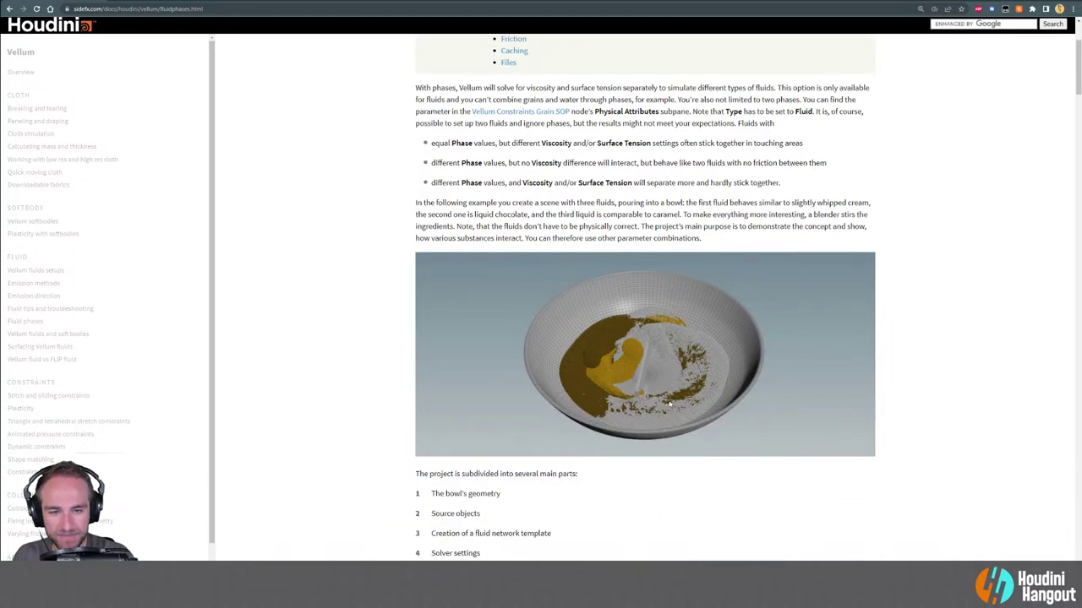
pyautogui.scroll(-3, 667, 402)
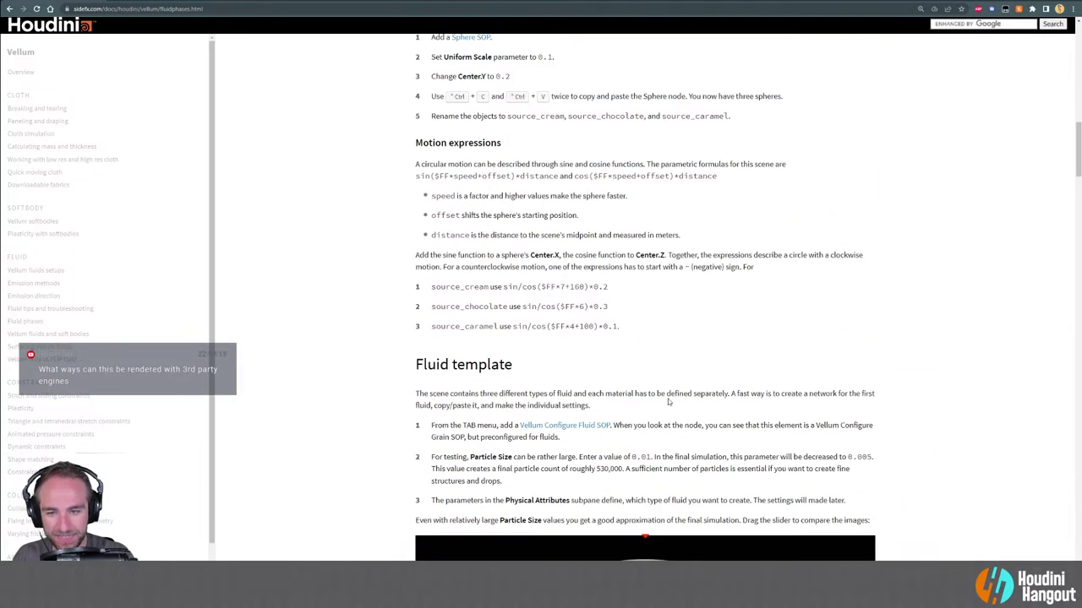
pyautogui.scroll(-3, 596, 371)
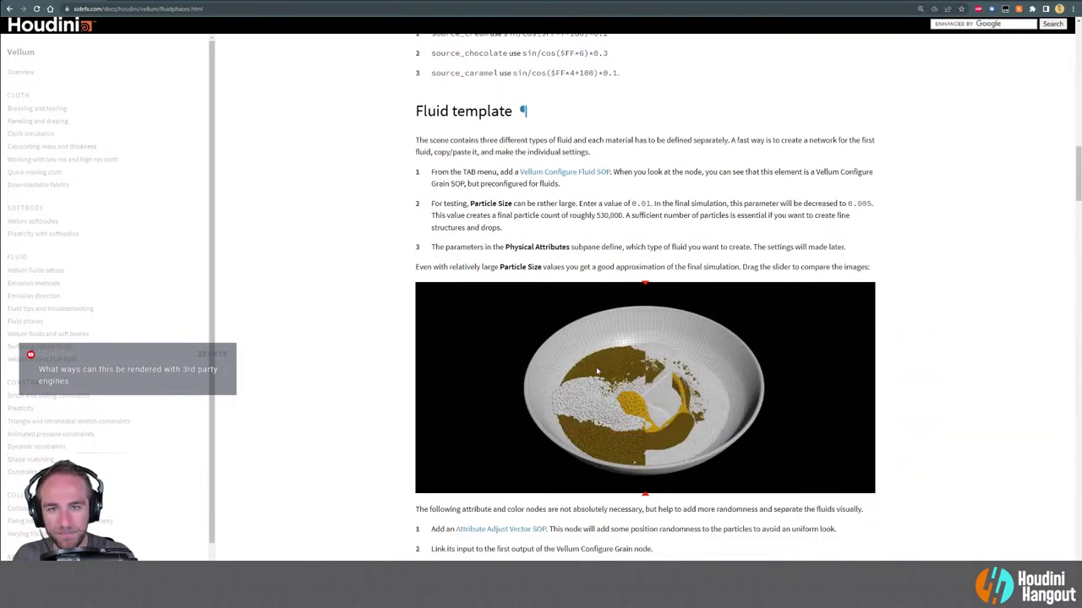
pyautogui.moveTo(645, 384)
pyautogui.mouseDown()
pyautogui.moveTo(723, 384)
pyautogui.moveTo(536, 381)
pyautogui.moveTo(727, 385)
pyautogui.moveTo(592, 385)
pyautogui.moveTo(627, 384)
pyautogui.mouseUp()
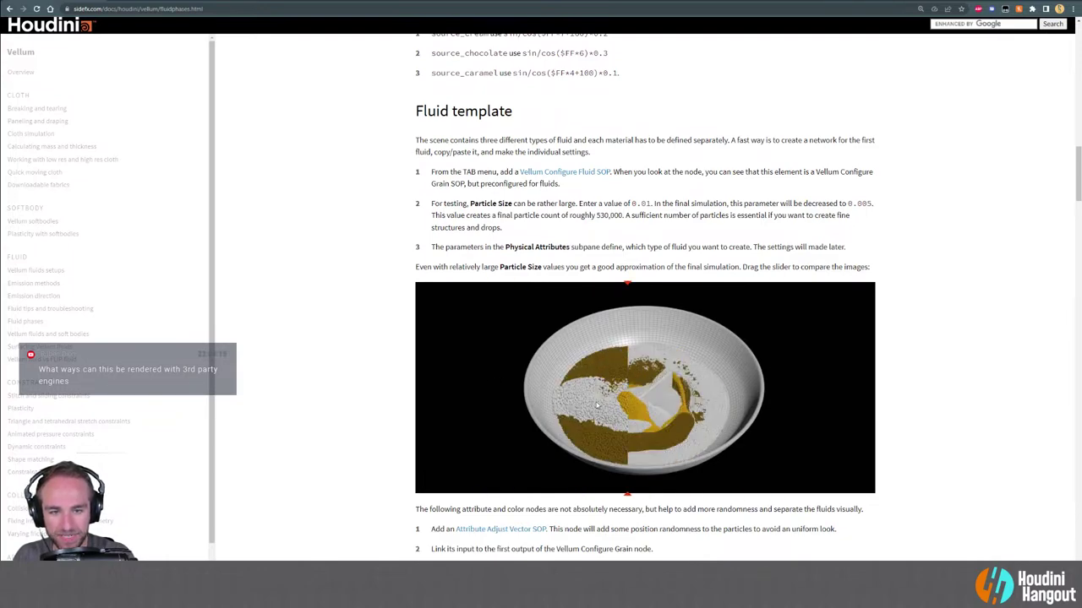
# Scroll further down and play the example bowl simulation video.
pyautogui.scroll(-3, 591, 397)
pyautogui.scroll(-6, 581, 409)
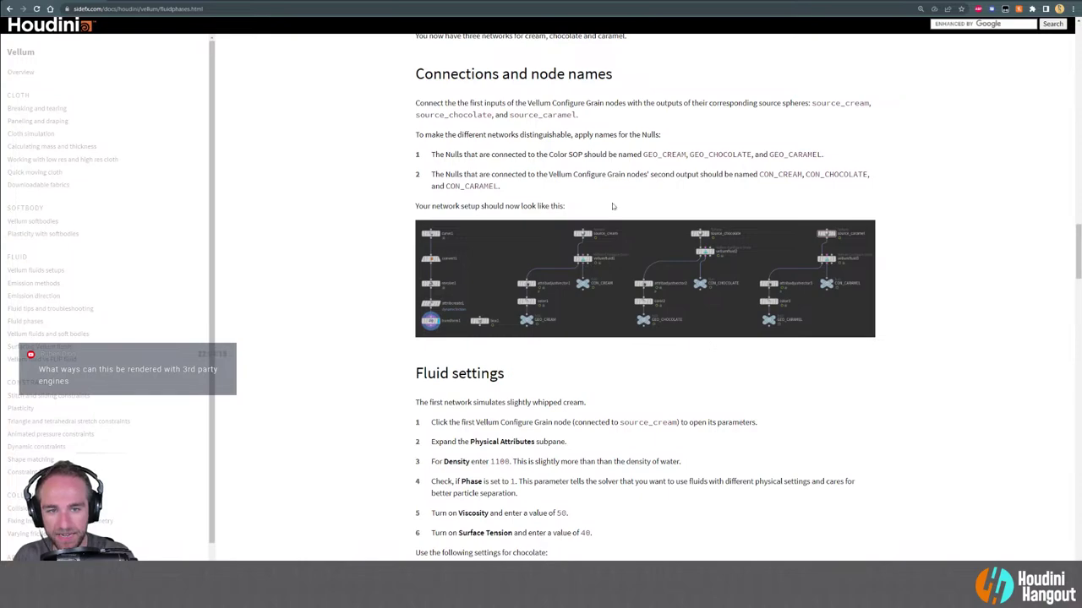
pyautogui.scroll(-6, 659, 341)
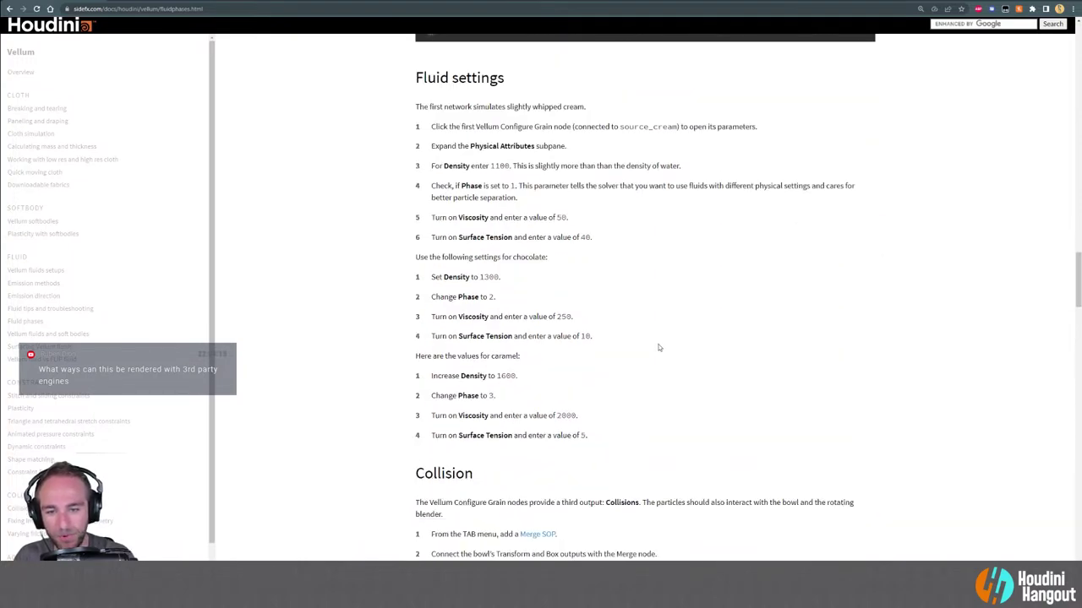
pyautogui.scroll(-8, 659, 347)
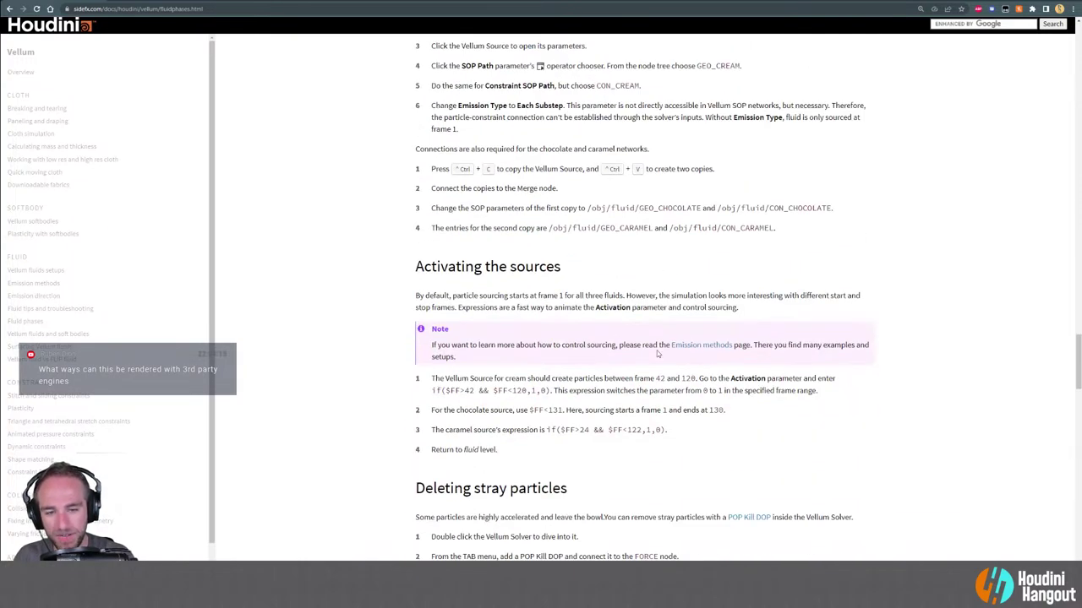
pyautogui.scroll(-10, 656, 354)
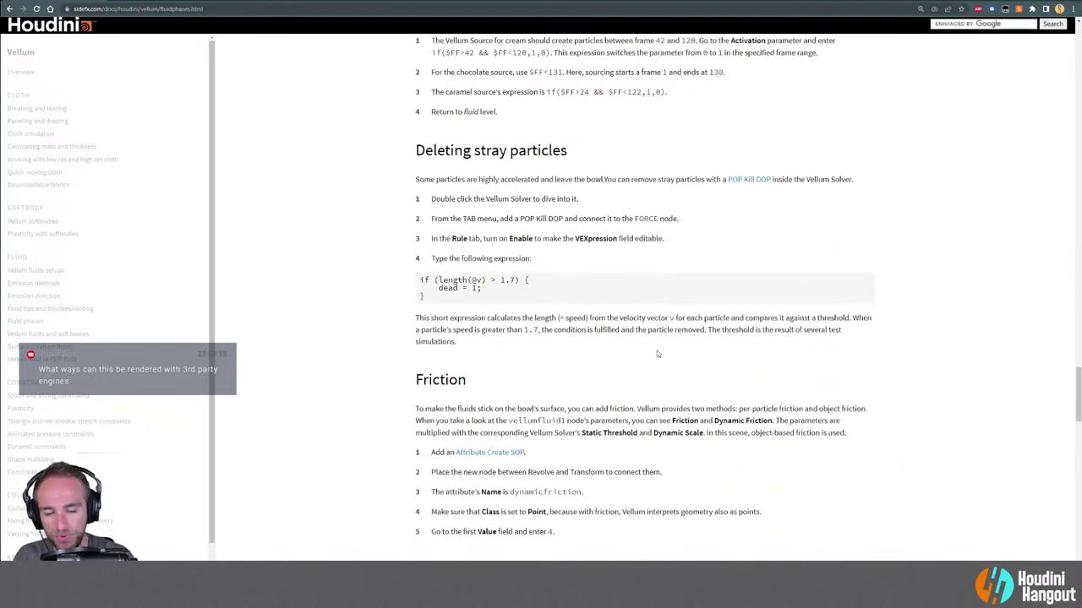
pyautogui.scroll(-2, 655, 359)
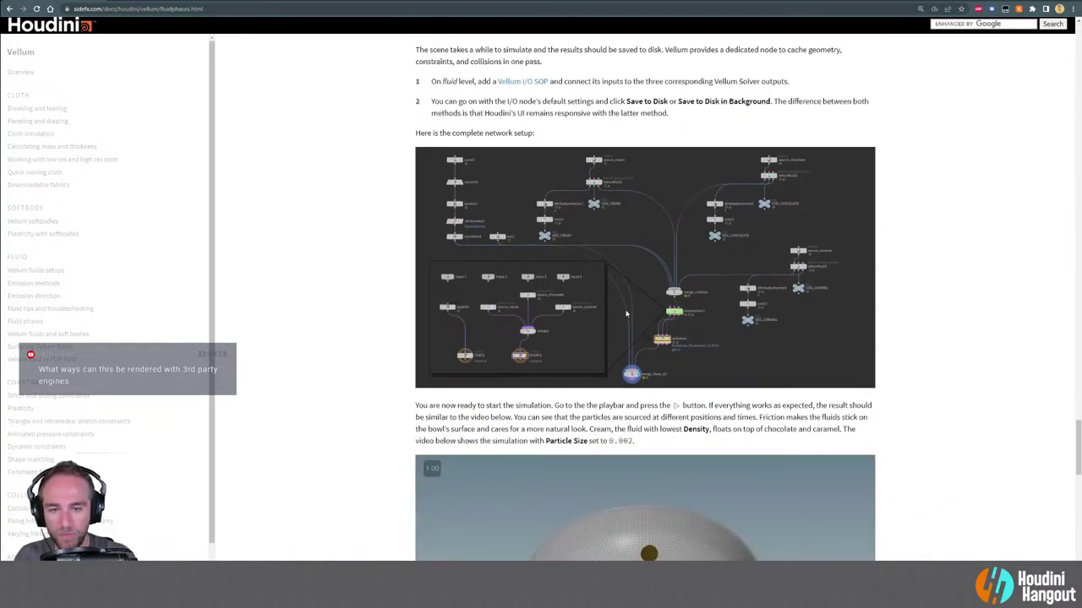
pyautogui.scroll(-3, 626, 315)
pyautogui.click(631, 429)
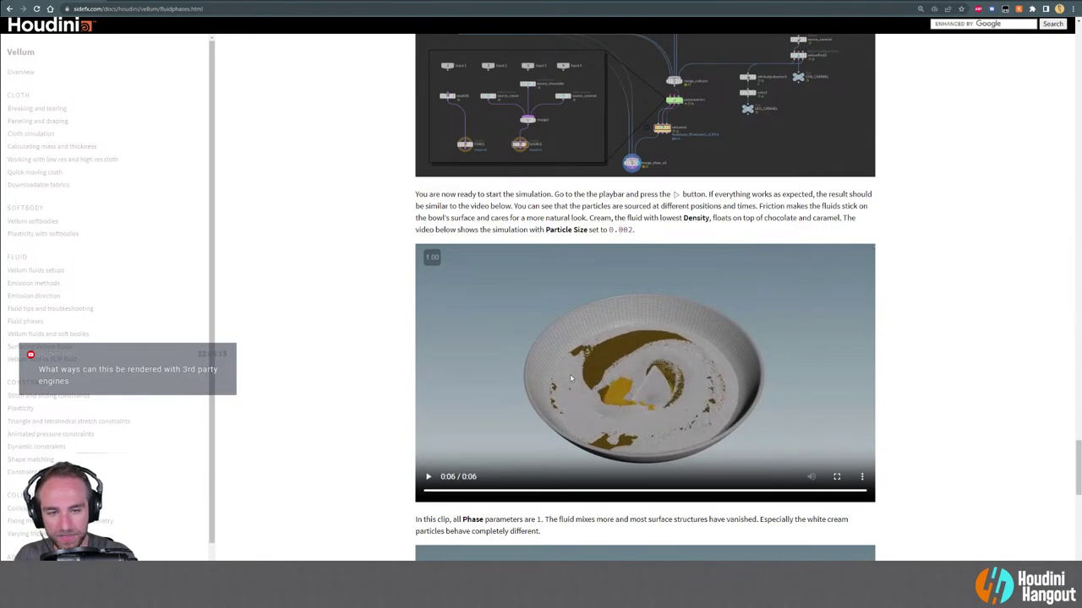
pyautogui.scroll(-1, 933, 388)
pyautogui.scroll(-2, 887, 392)
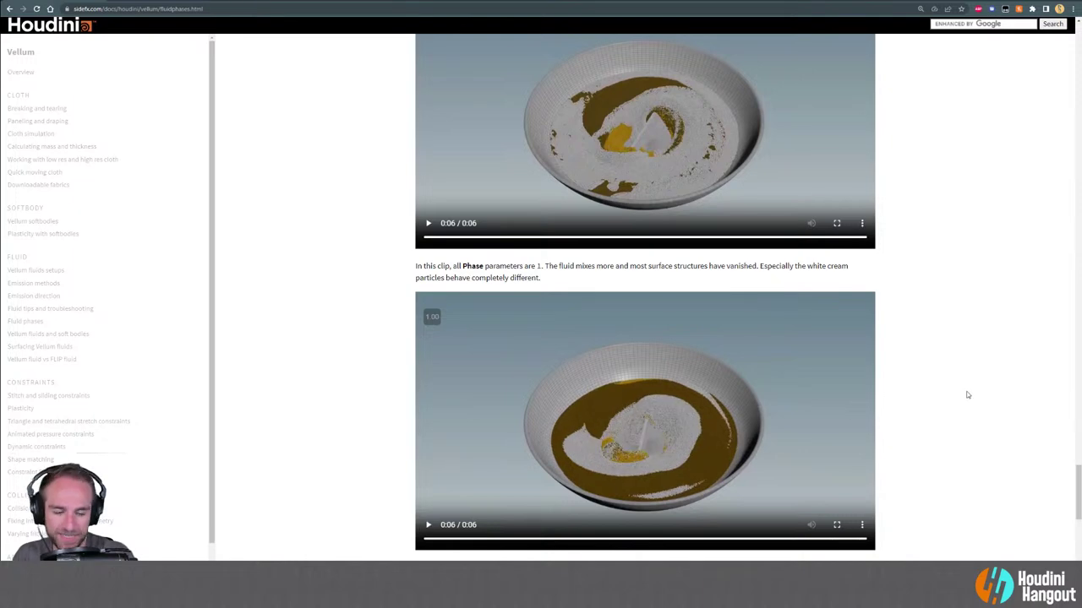
pyautogui.scroll(-1, 967, 395)
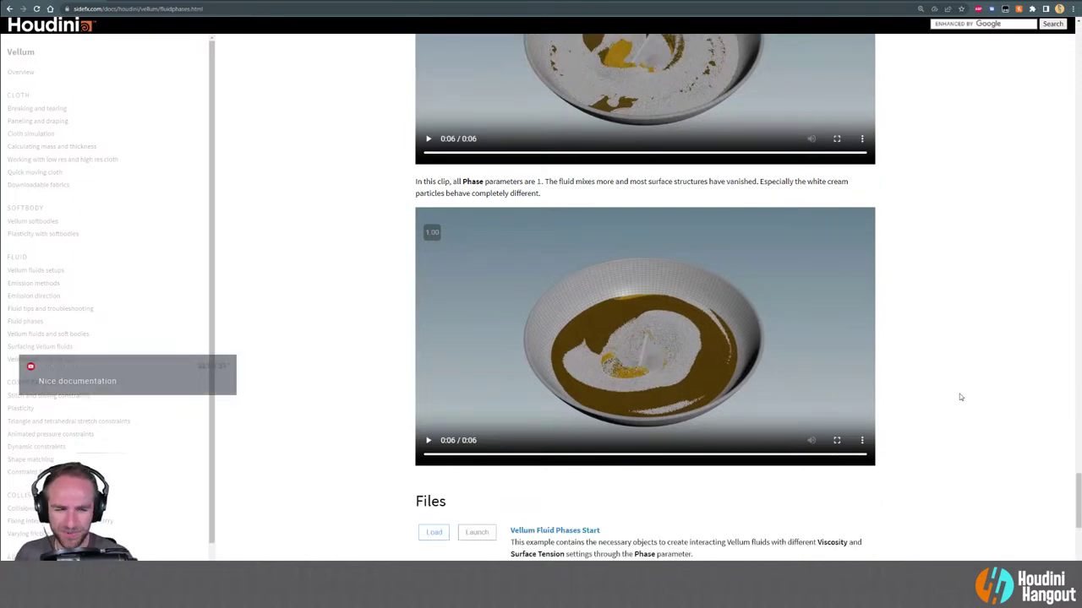
pyautogui.scroll(-1, 960, 397)
pyautogui.scroll(20, 932, 310)
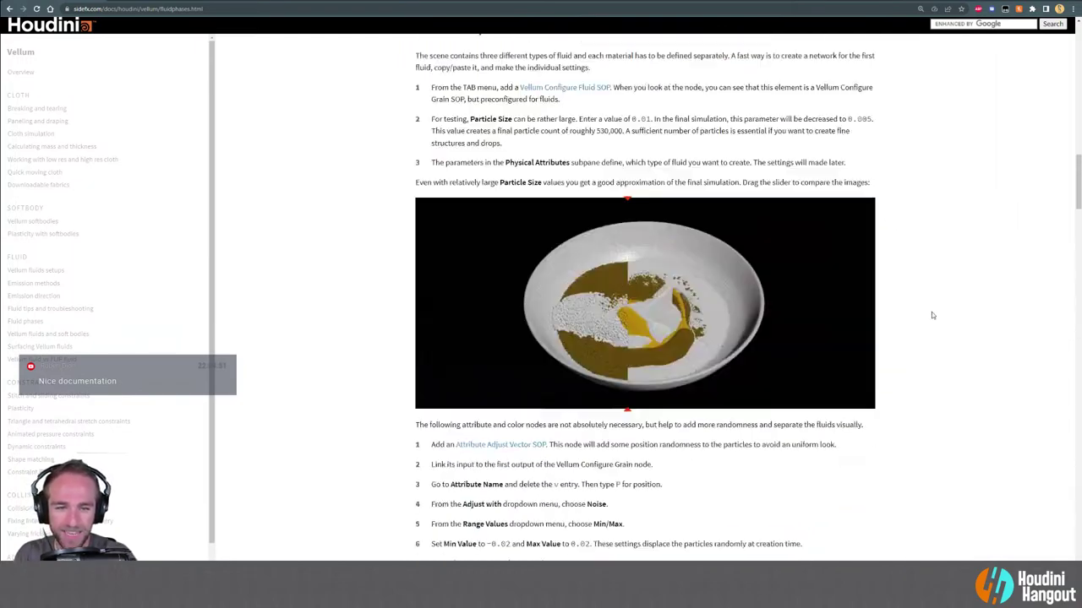
pyautogui.scroll(12, 933, 315)
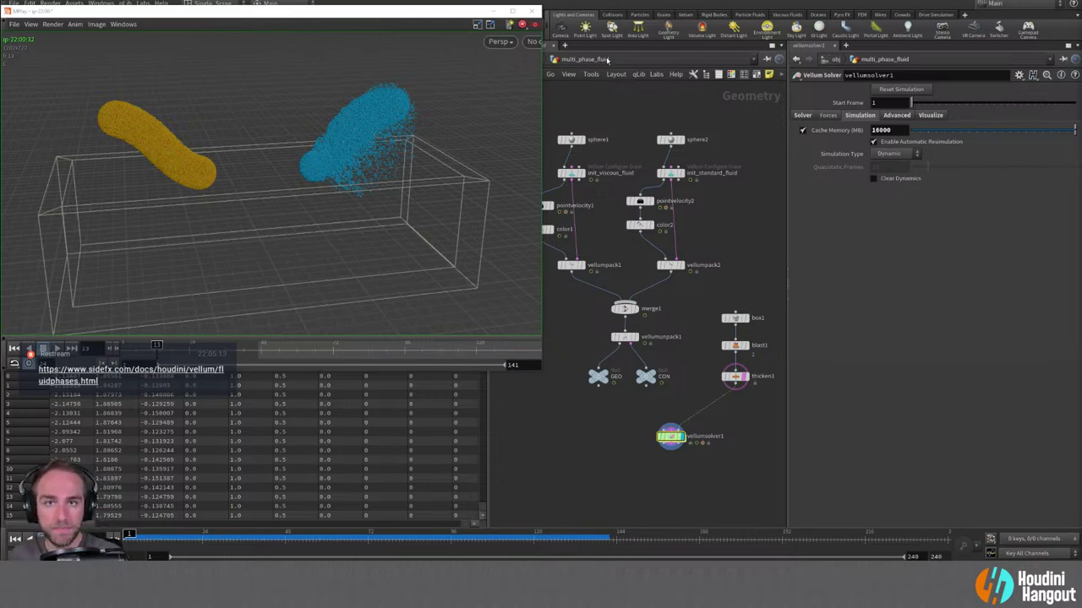
# Close the MPlay flipbook and check vellumsolver1's output point and cook info.
pyautogui.click(495, 11)
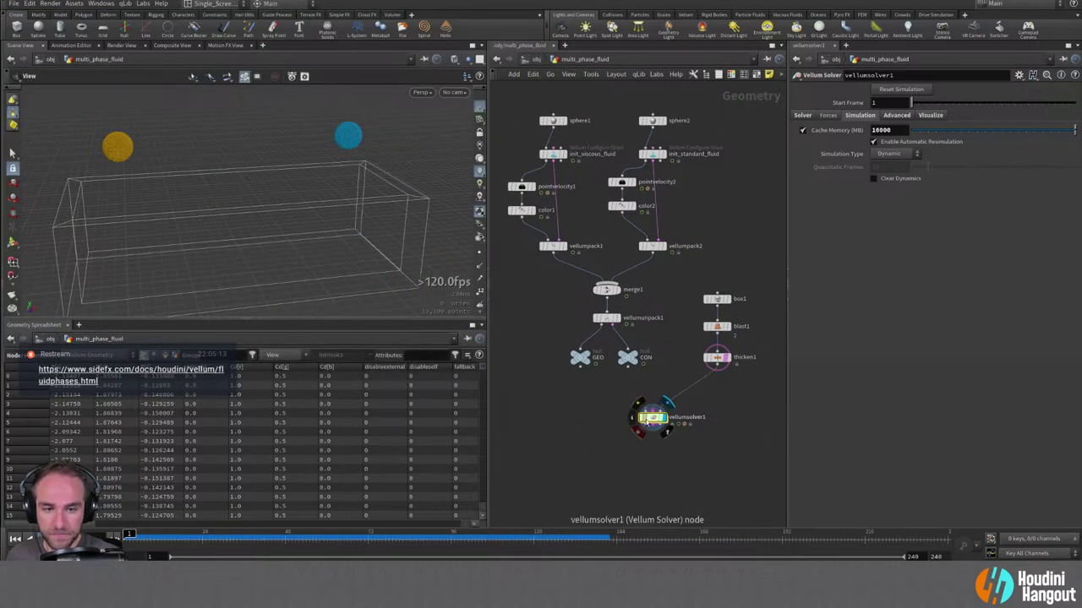
pyautogui.click(652, 419)
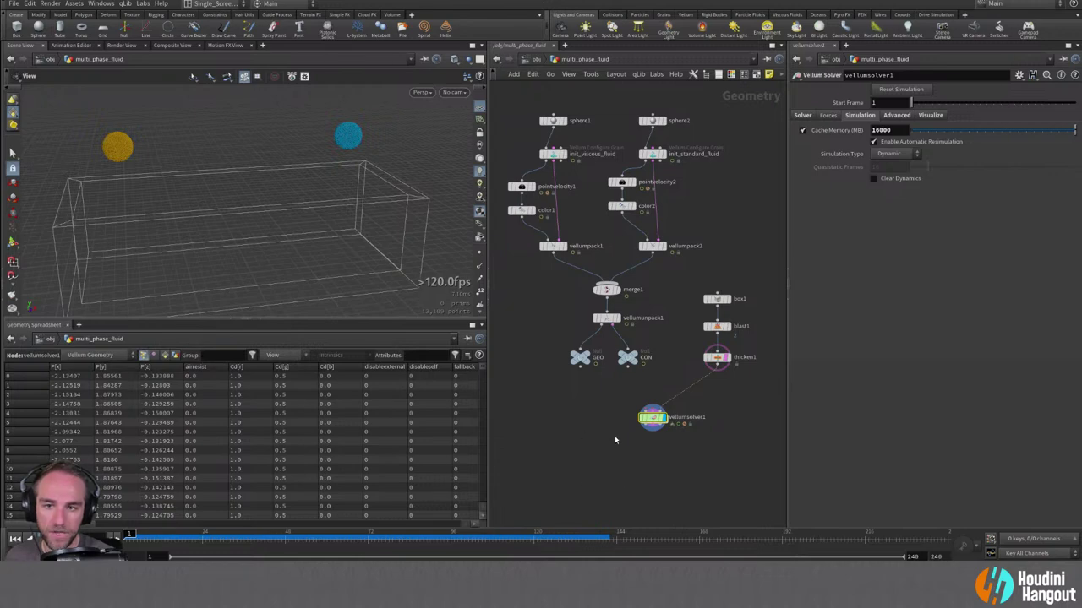
pyautogui.middleClick(653, 419)
pyautogui.moveTo(602, 476); pyautogui.dragTo(597, 446, button='middle')
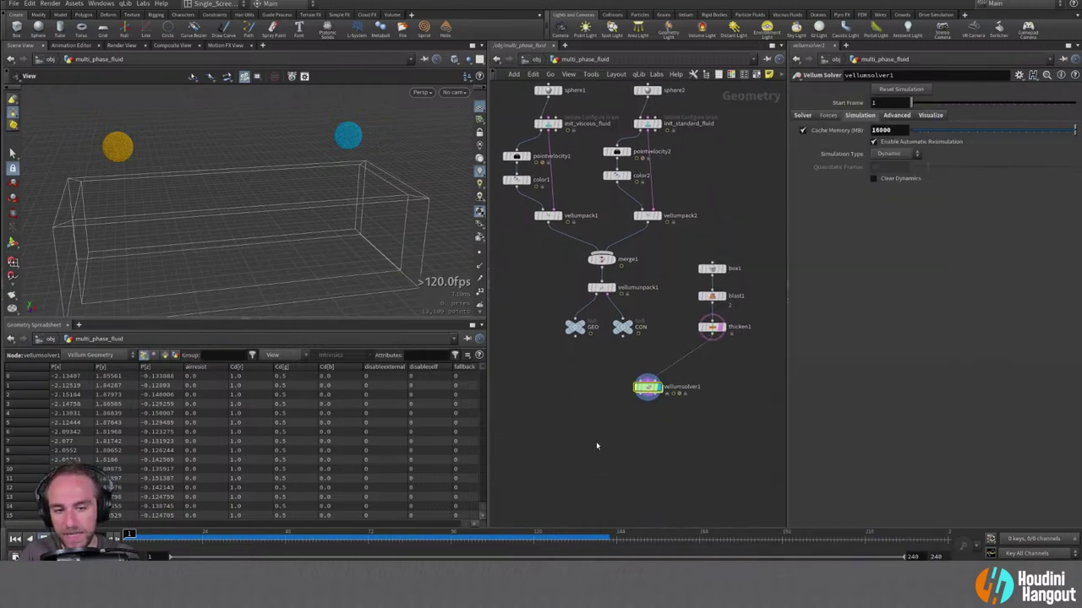
pyautogui.press('Tab')
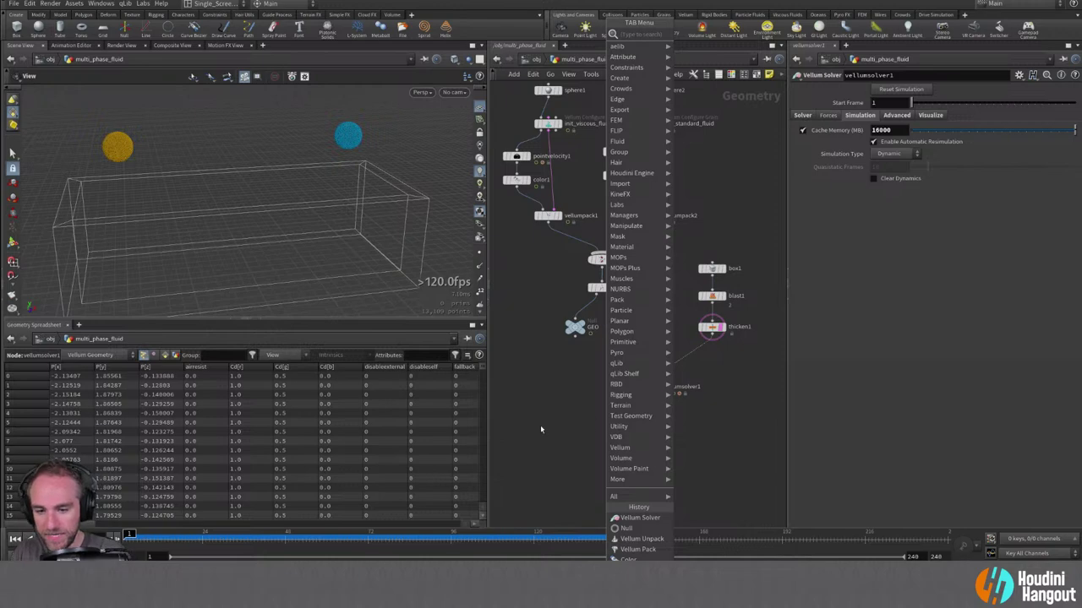
pyautogui.press('Escape')
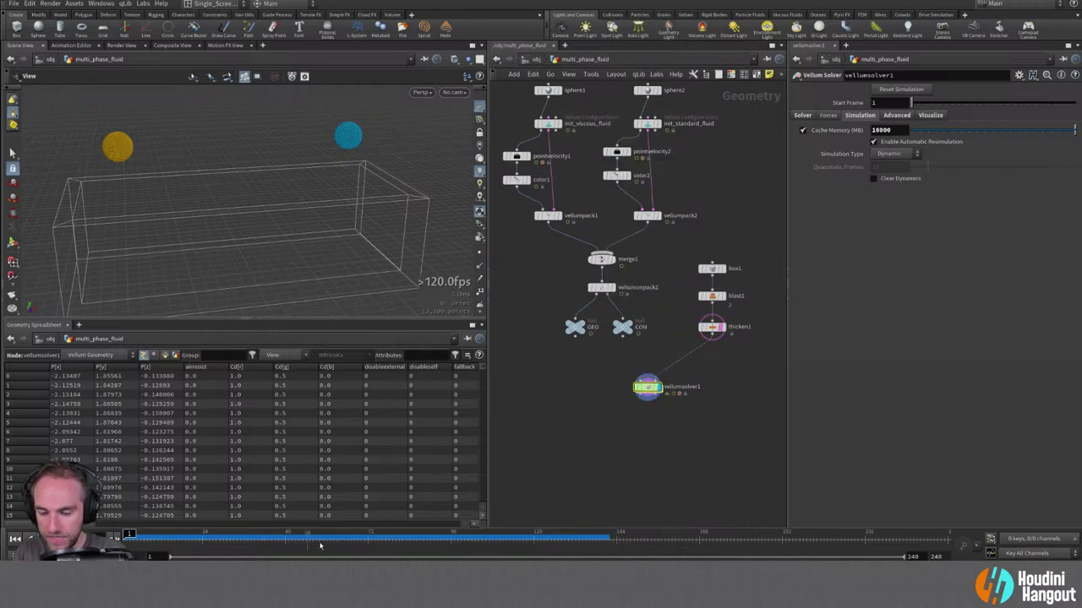
# Scrub the timeline back to an earlier frame and move the camera closer to the fluid.
pyautogui.moveTo(319, 538); pyautogui.dragTo(238, 552)
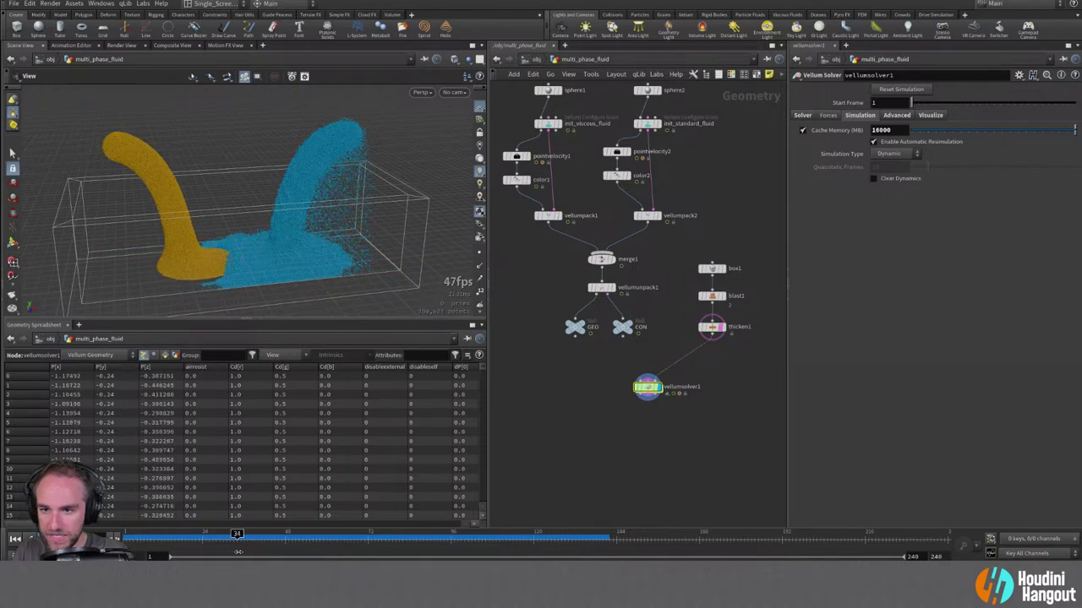
pyautogui.keyDown('alt'); pyautogui.moveTo(221, 269); pyautogui.dragTo(289, 271, button='right'); pyautogui.keyUp('alt')
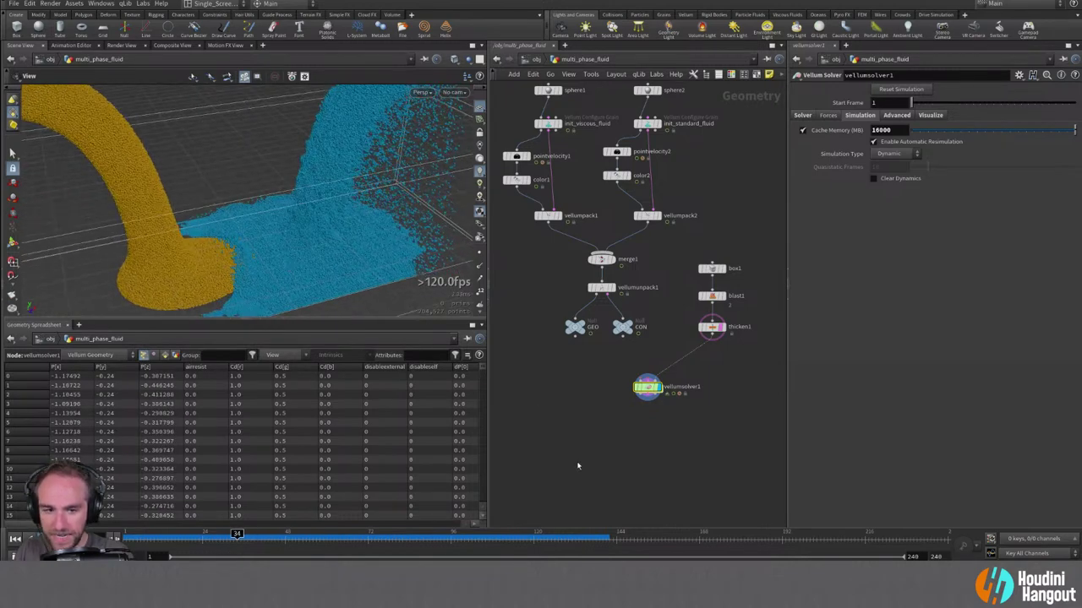
pyautogui.press('Tab')
# Place a new Split node below vellumsolver1.
pyautogui.write('null')
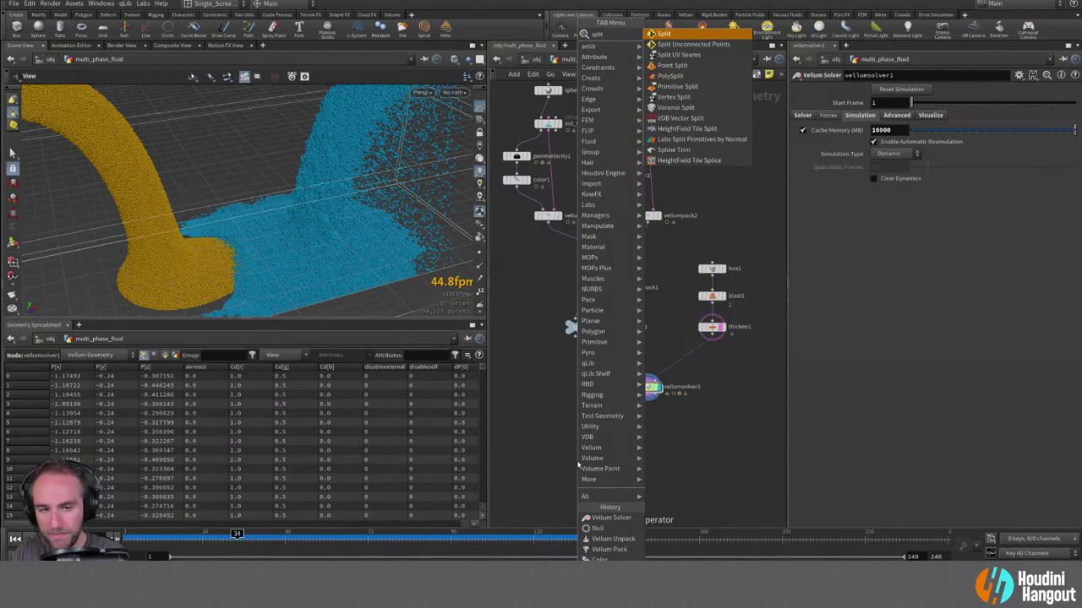
pyautogui.press('Return')
pyautogui.click(631, 437)
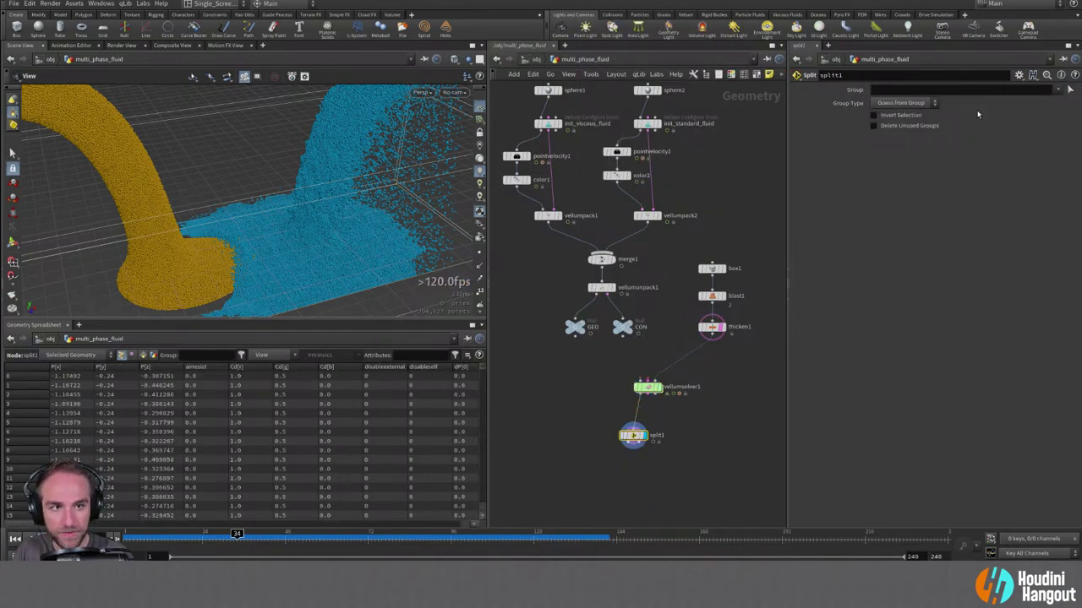
pyautogui.click(1056, 90)
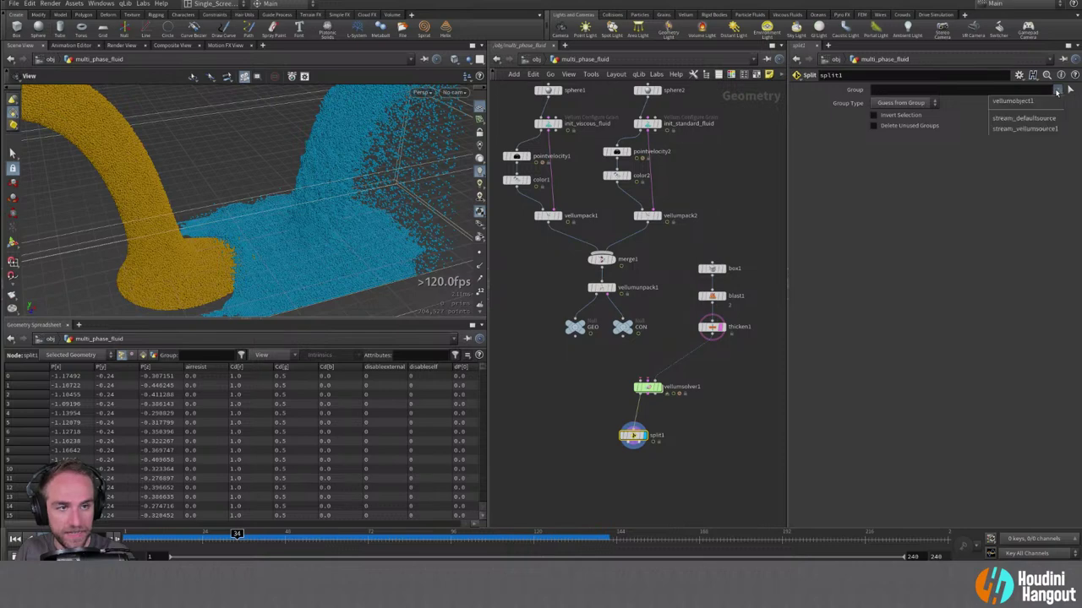
pyautogui.press('Escape')
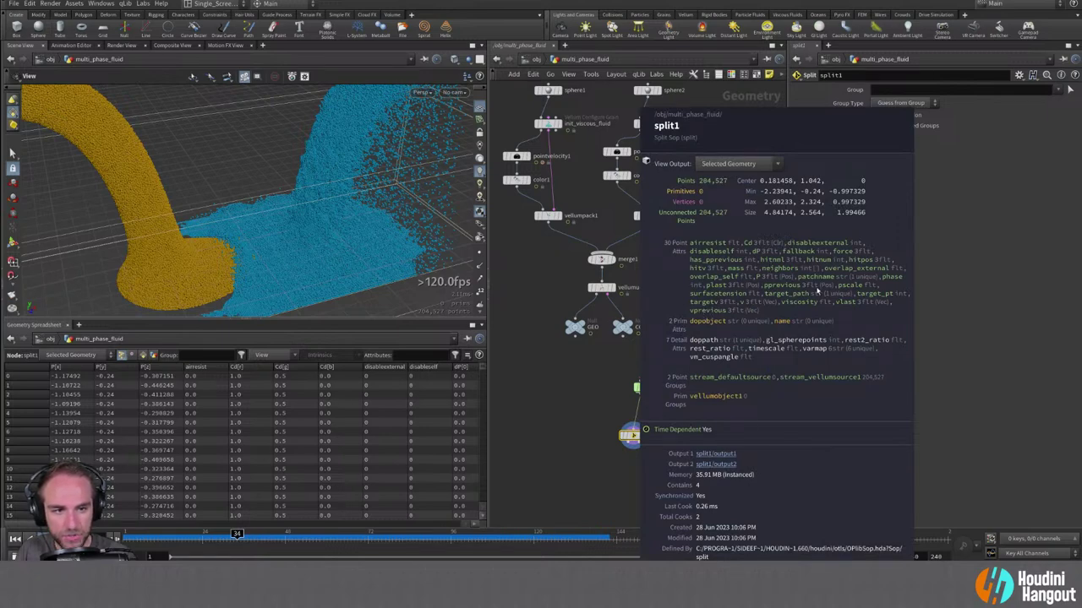
pyautogui.click(921, 90)
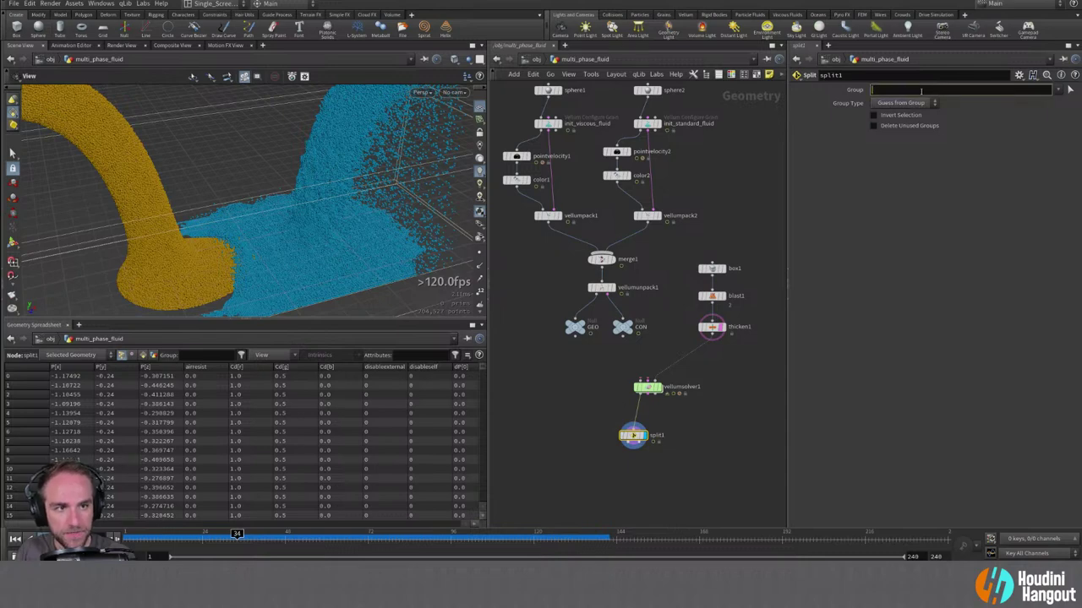
pyautogui.write('@phase')
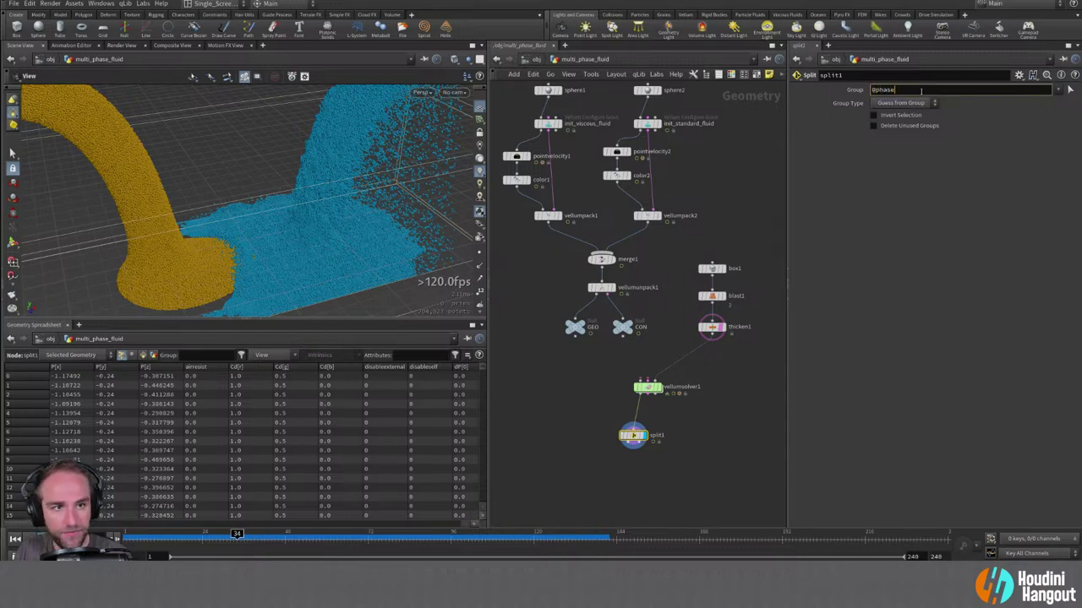
pyautogui.write('=1')
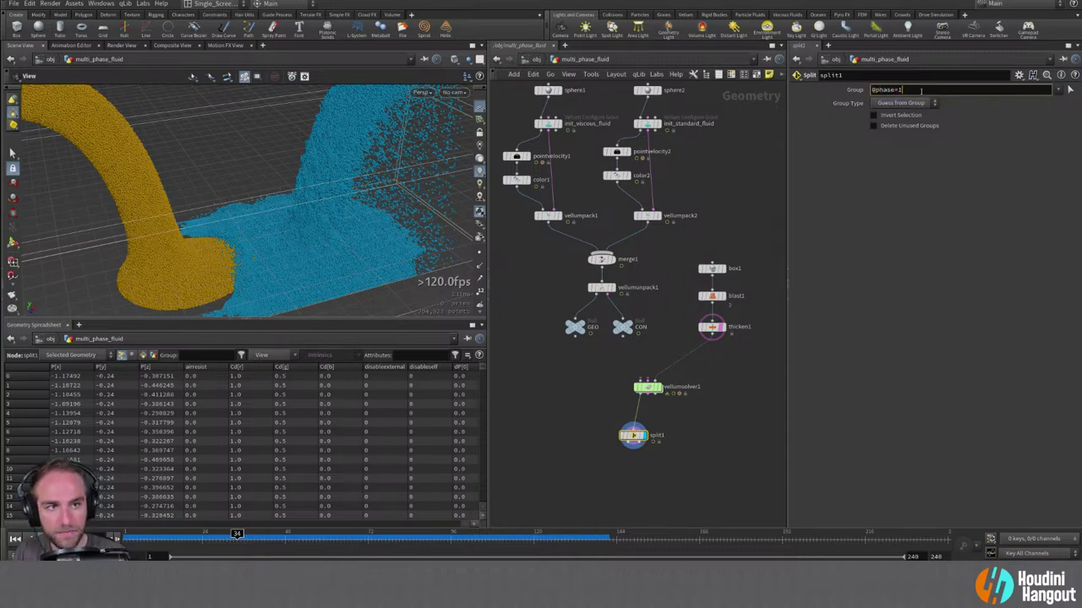
pyautogui.press('Return')
pyautogui.click(901, 102)
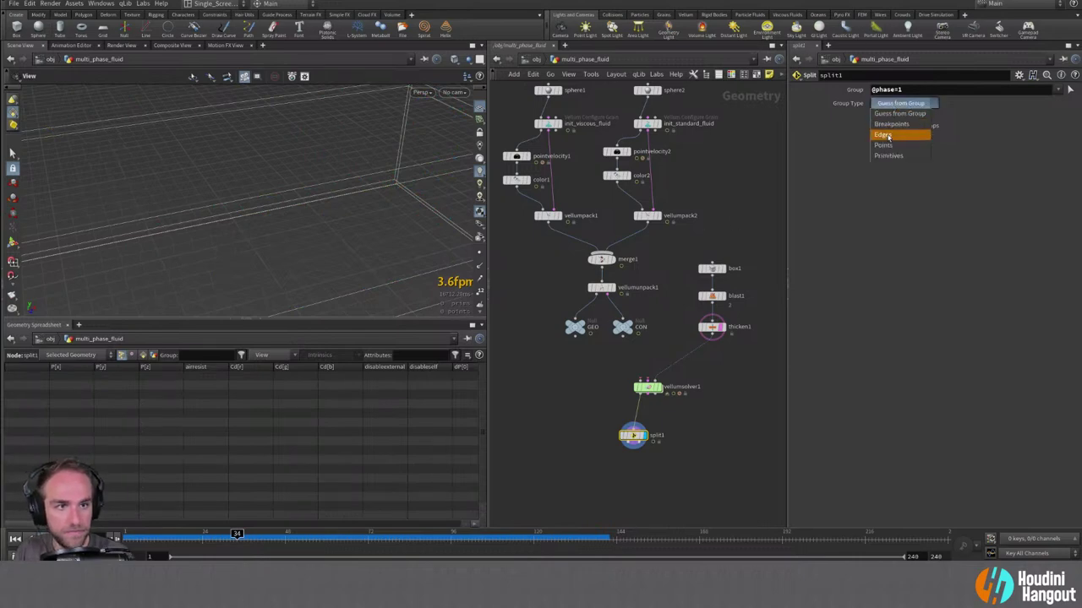
pyautogui.click(892, 140)
pyautogui.moveTo(220, 203)
pyautogui.mouseDown()
pyautogui.moveTo(147, 197)
pyautogui.moveTo(198, 204)
pyautogui.mouseUp()
# Add a displayed Particle Fluid Surface below split1, fed from split1's first output.
pyautogui.press('Tab')
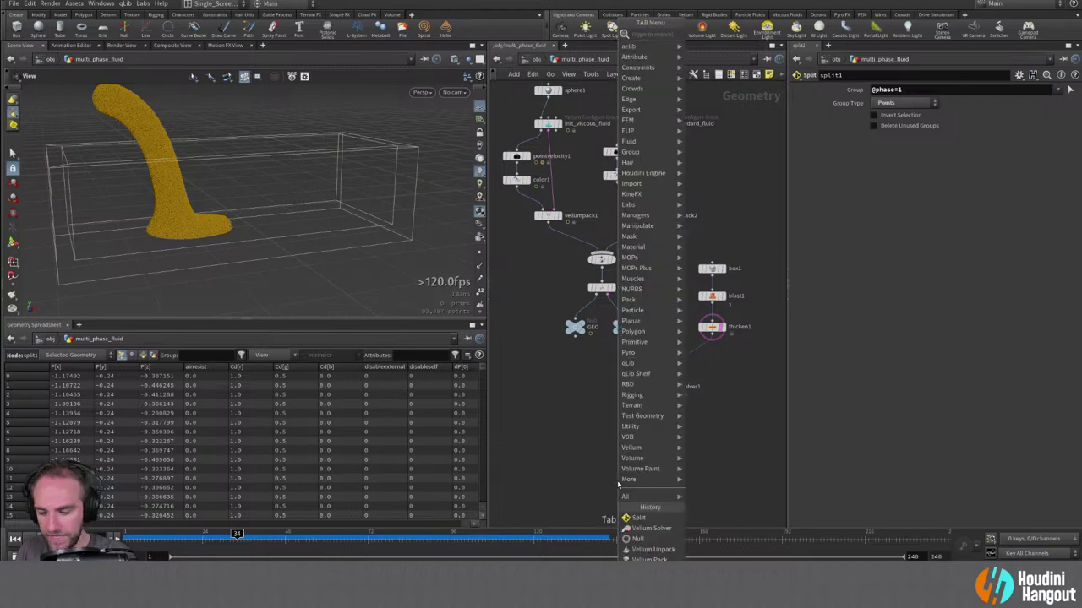
pyautogui.write('surface')
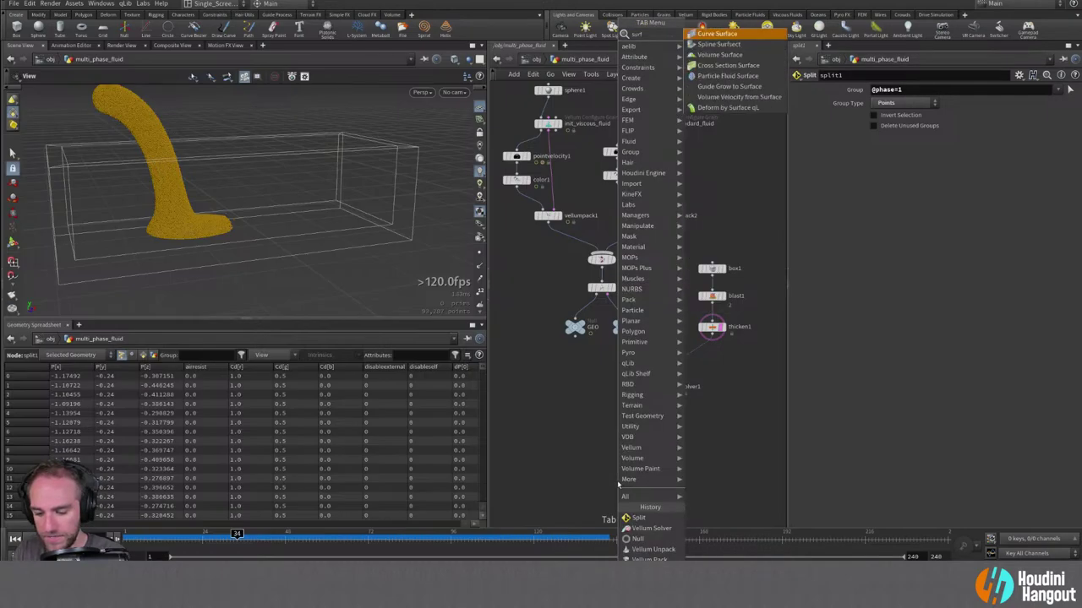
pyautogui.press('Down')
pyautogui.press('Down')
pyautogui.press('Down')
pyautogui.press('Return')
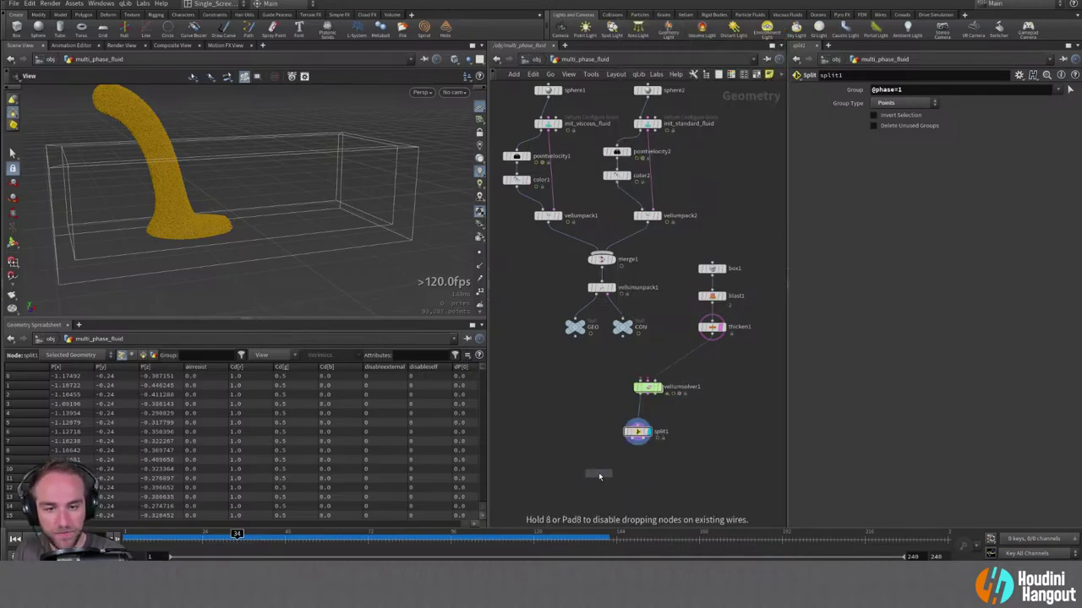
pyautogui.click(617, 476)
pyautogui.click(633, 440)
pyautogui.click(619, 472)
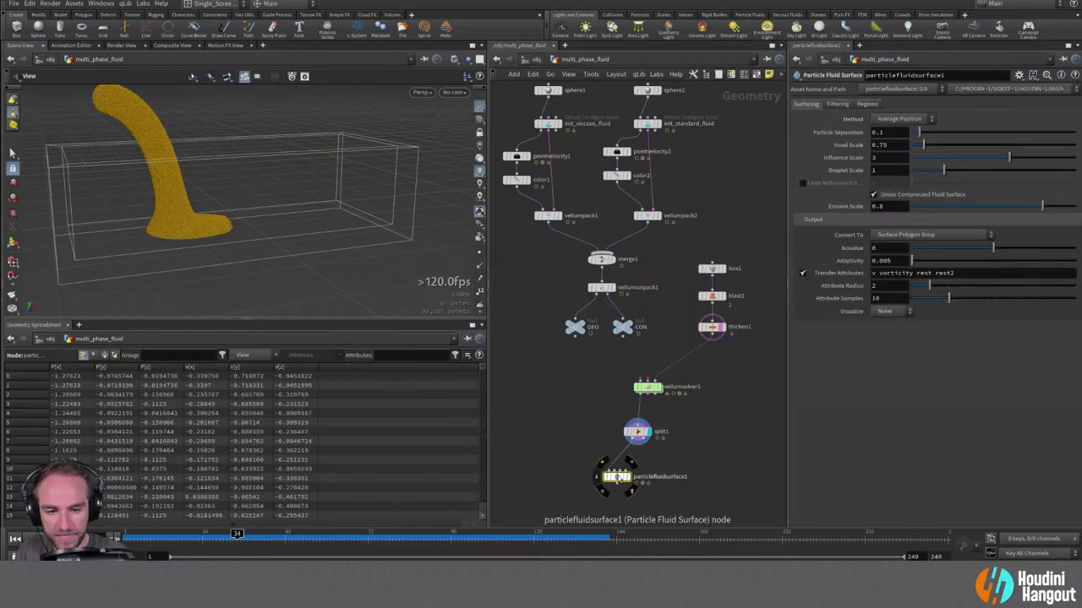
pyautogui.moveTo(619, 476)
pyautogui.mouseDown()
pyautogui.moveTo(580, 482)
pyautogui.moveTo(601, 489)
pyautogui.mouseUp()
pyautogui.click(603, 483)
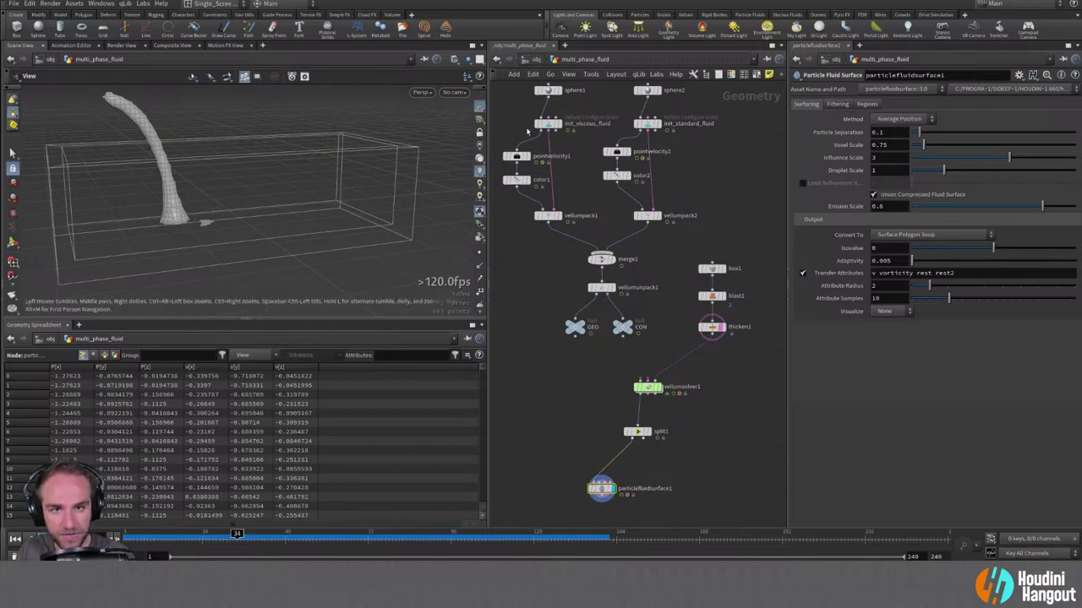
# Set Particle Separation to 0.01 and inspect the meshed viscous stream.
pyautogui.click(547, 123)
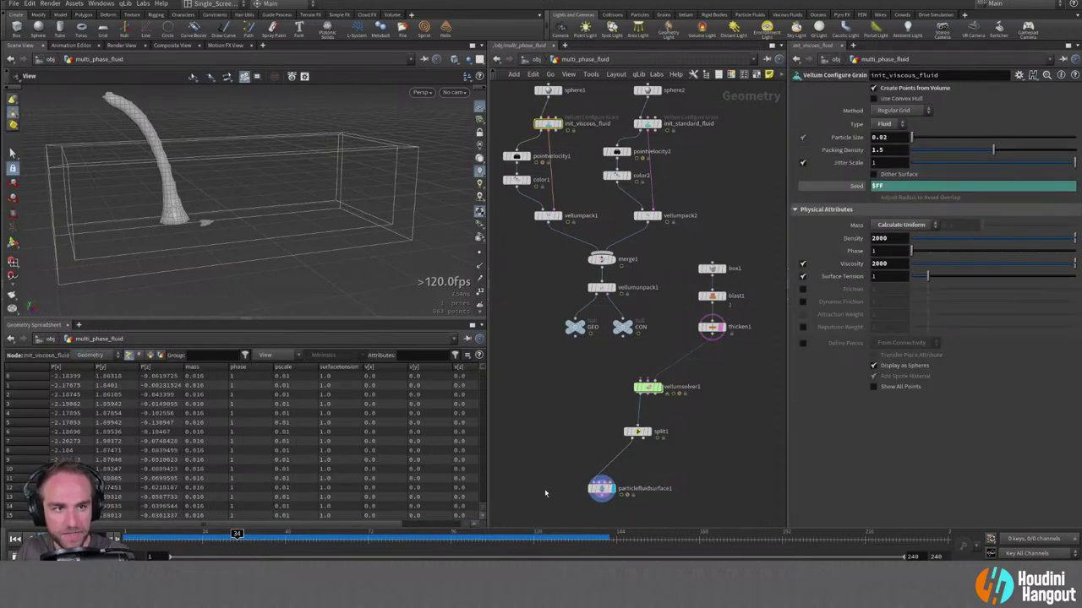
pyautogui.click(600, 488)
pyautogui.doubleClick(892, 133)
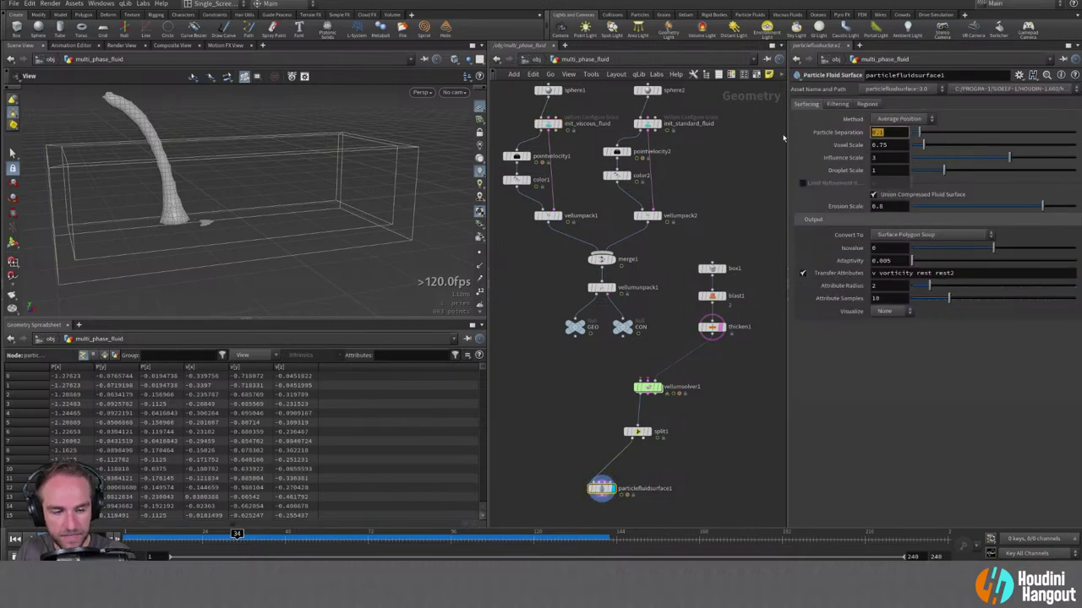
pyautogui.write('0.01')
pyautogui.press('Return')
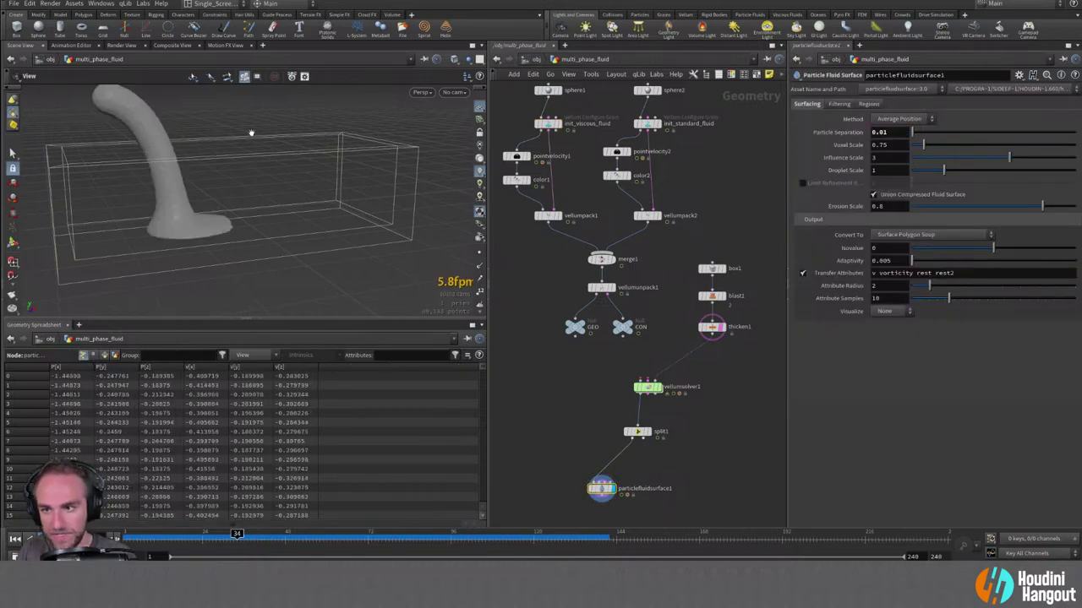
pyautogui.moveTo(195, 150); pyautogui.dragTo(121, 203)
pyautogui.moveTo(121, 203); pyautogui.dragTo(349, 181, button='right')
pyautogui.moveTo(349, 181); pyautogui.dragTo(297, 220)
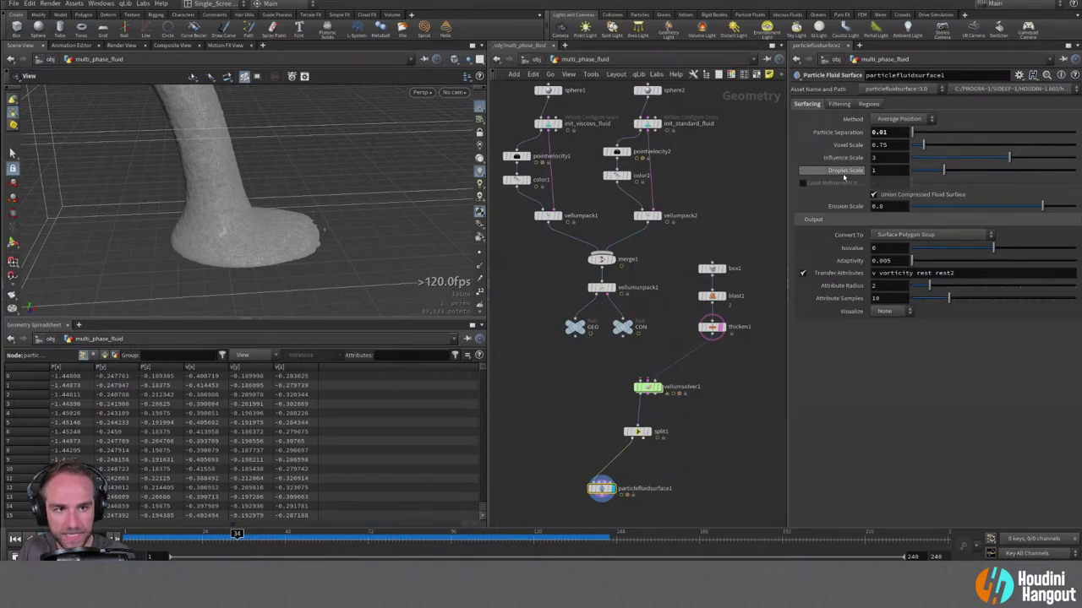
pyautogui.hotkey('ctrl', 'v')
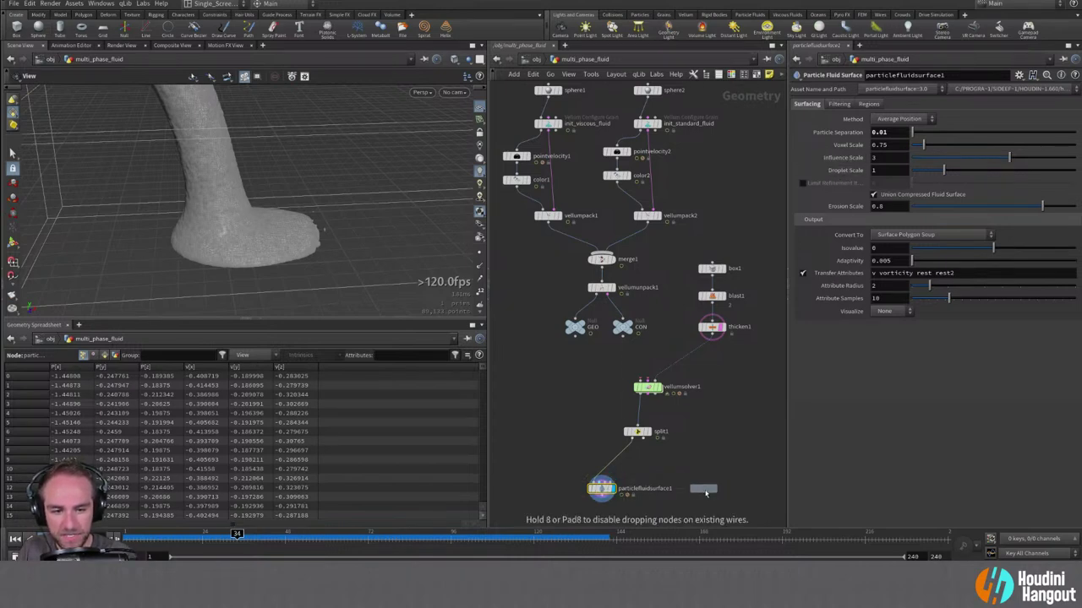
# Place the pasted particlefluidsurface2 and wire split1's second output into it.
pyautogui.click(667, 483)
pyautogui.click(703, 479)
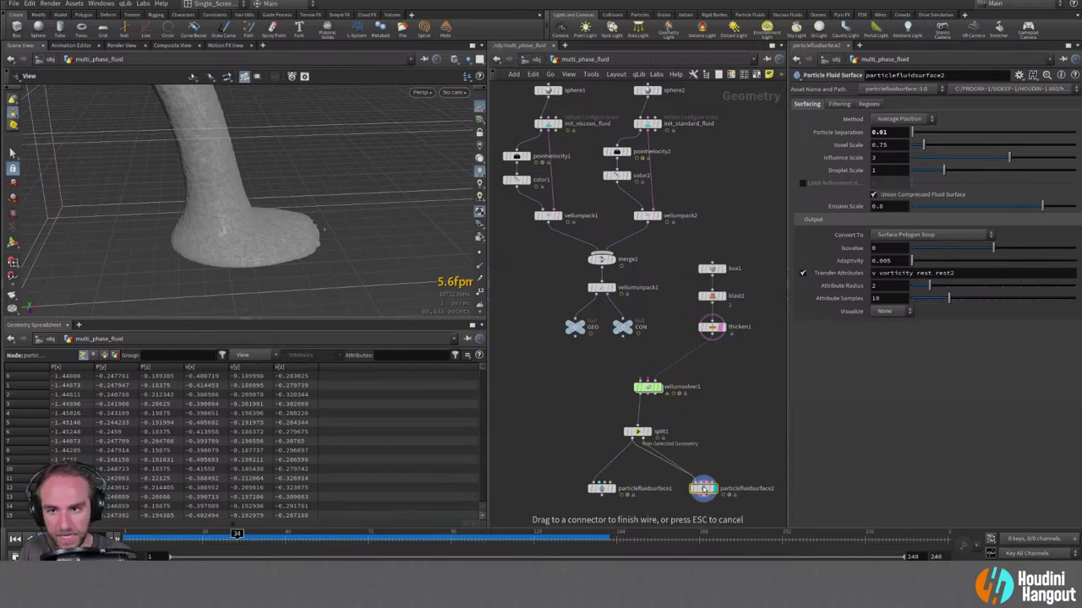
pyautogui.click(703, 483)
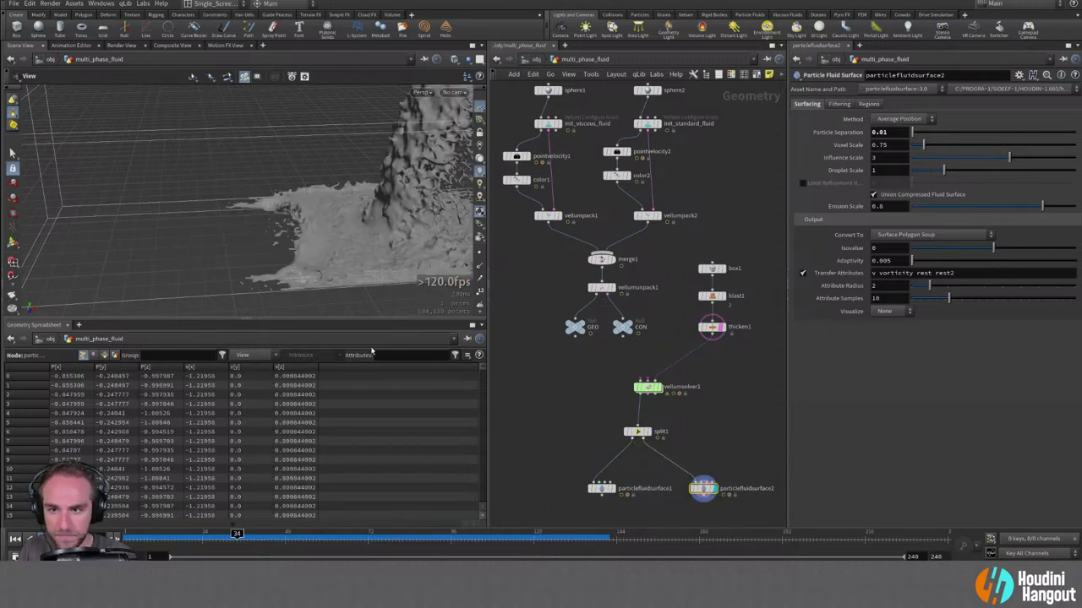
pyautogui.moveTo(279, 211); pyautogui.dragTo(304, 211)
# Merge both fluid surfaces into merge2, then display only the first surface.
pyautogui.moveTo(612, 499); pyautogui.dragTo(593, 430, button='middle')
pyautogui.click(582, 425)
pyautogui.click(683, 425)
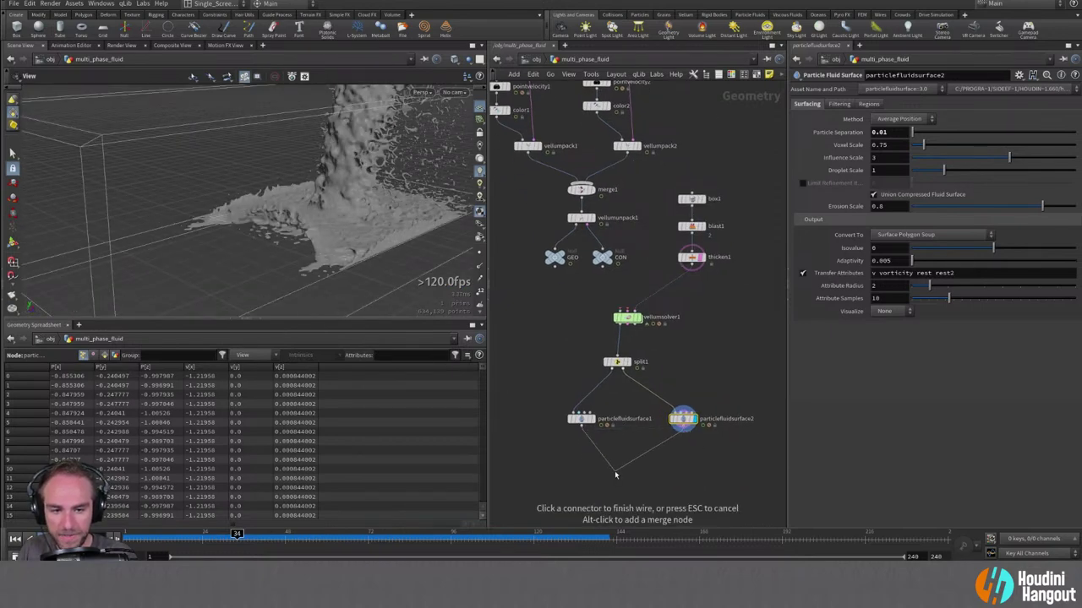
pyautogui.moveTo(253, 198); pyautogui.dragTo(270, 241)
pyautogui.scroll(-6, 355, 221)
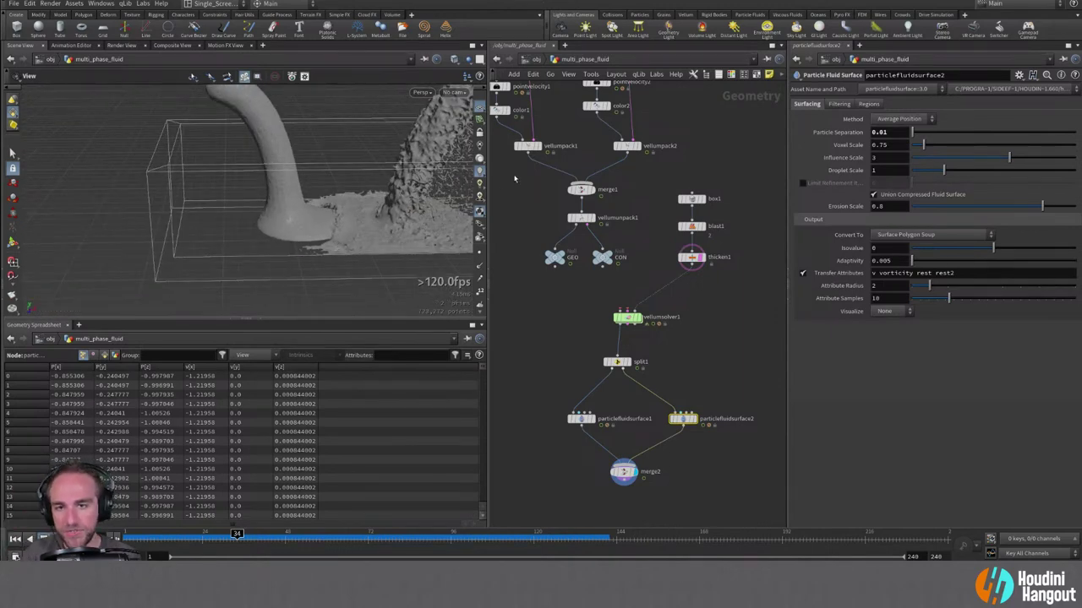
pyautogui.click(581, 418)
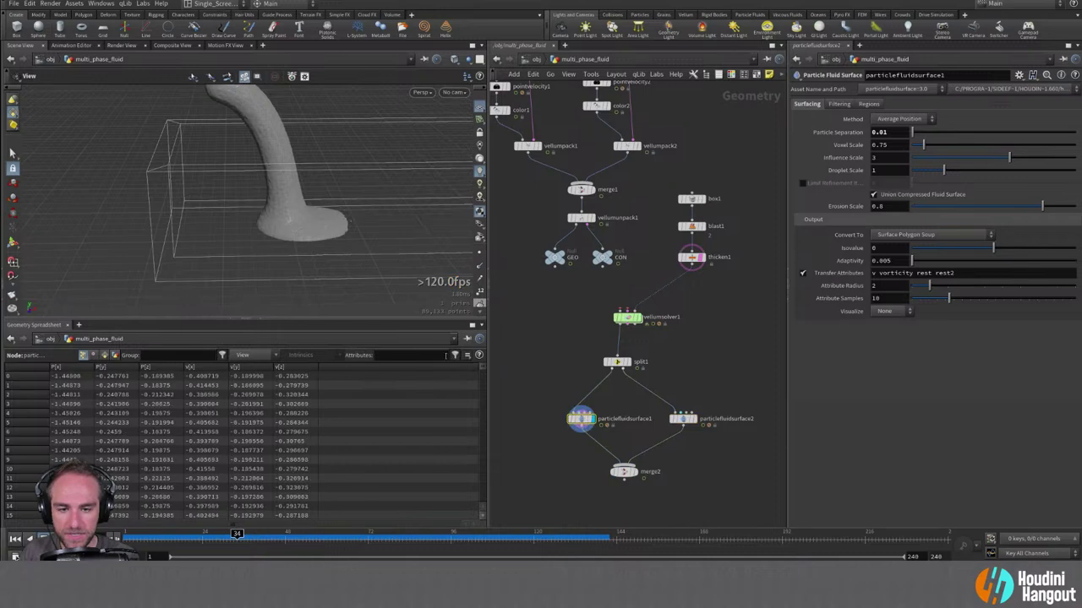
# Orbit the viewport around the viscous fluid surface.
pyautogui.moveTo(290, 217); pyautogui.dragTo(186, 129)
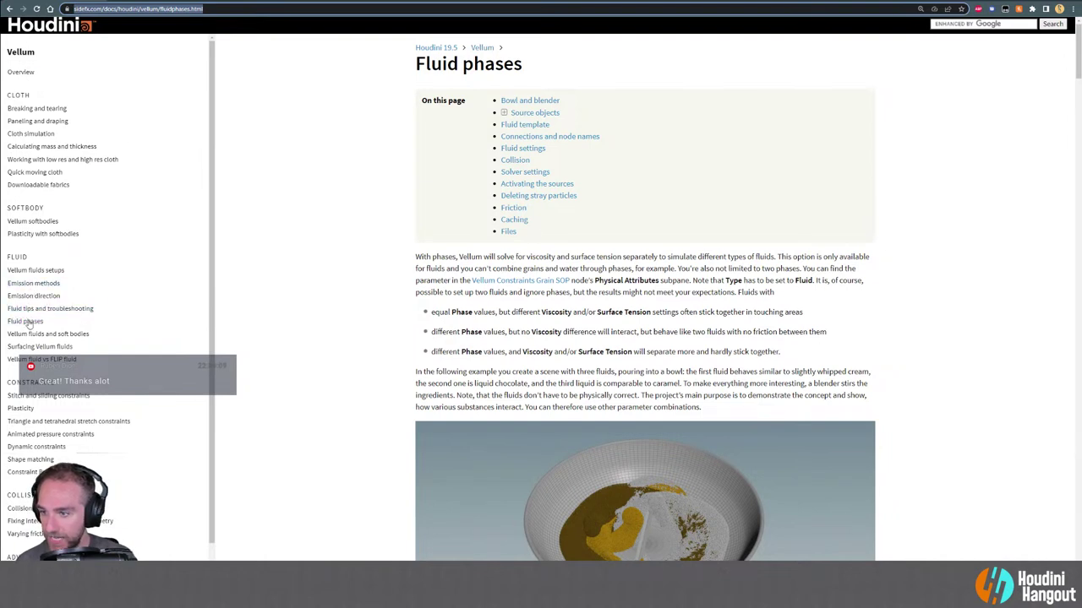
# Read the Surfacing Vellum fluids page's How to table, then return to Houdini.
pyautogui.click(31, 352)
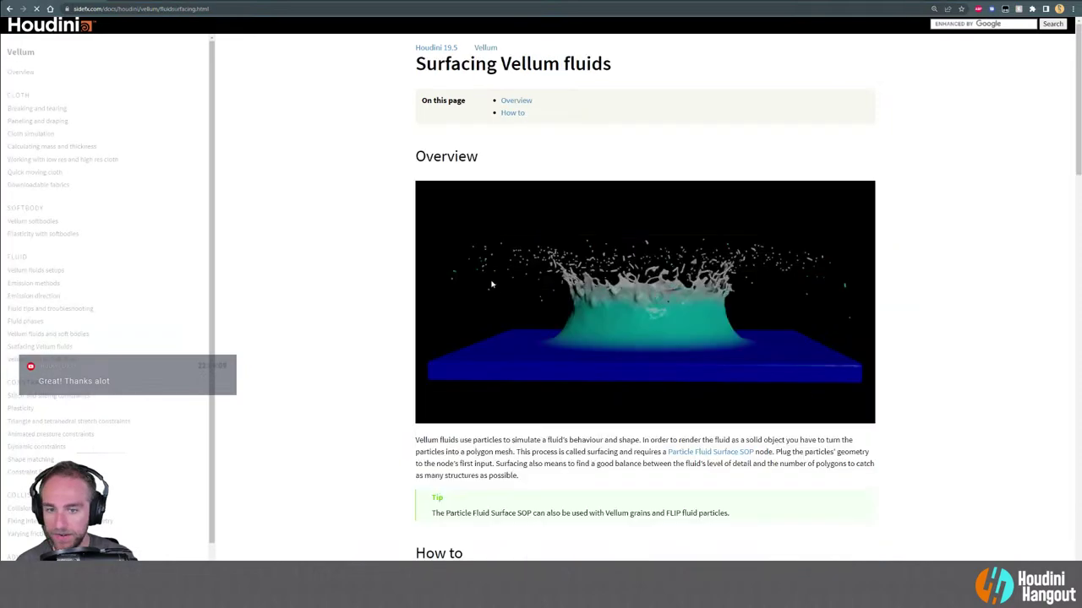
pyautogui.scroll(-2, 503, 294)
pyautogui.scroll(-3, 503, 294)
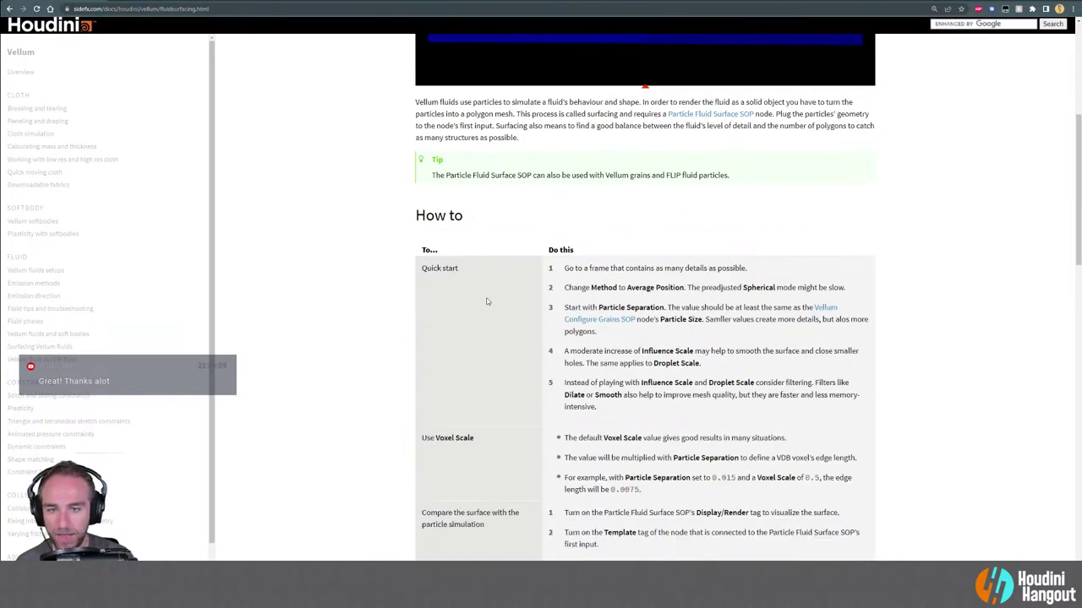
pyautogui.scroll(-5, 483, 306)
pyautogui.scroll(-6, 481, 313)
pyautogui.scroll(11, 480, 318)
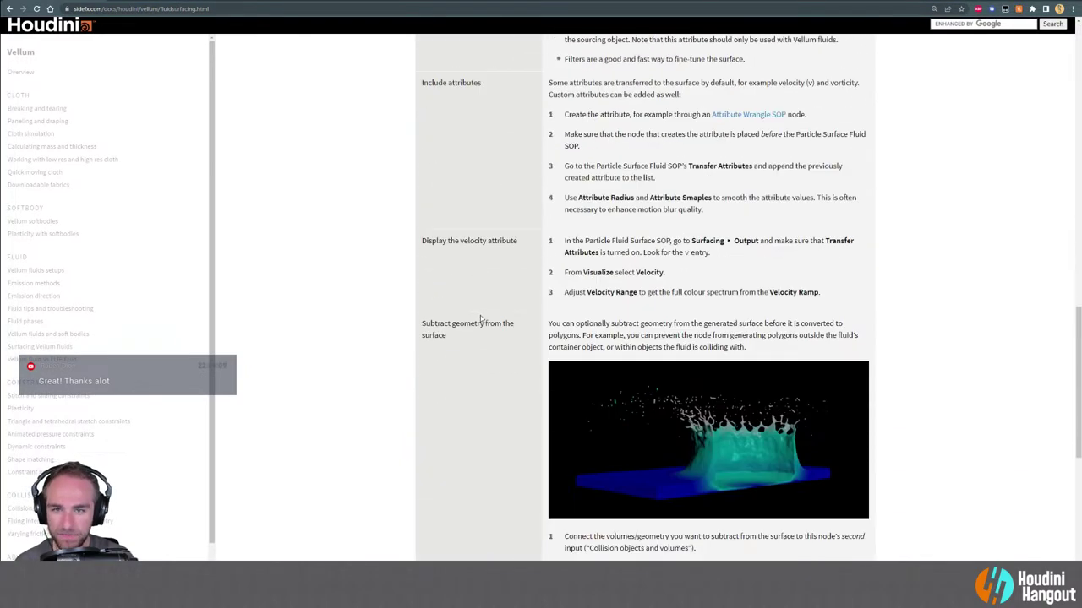
pyautogui.scroll(4, 480, 319)
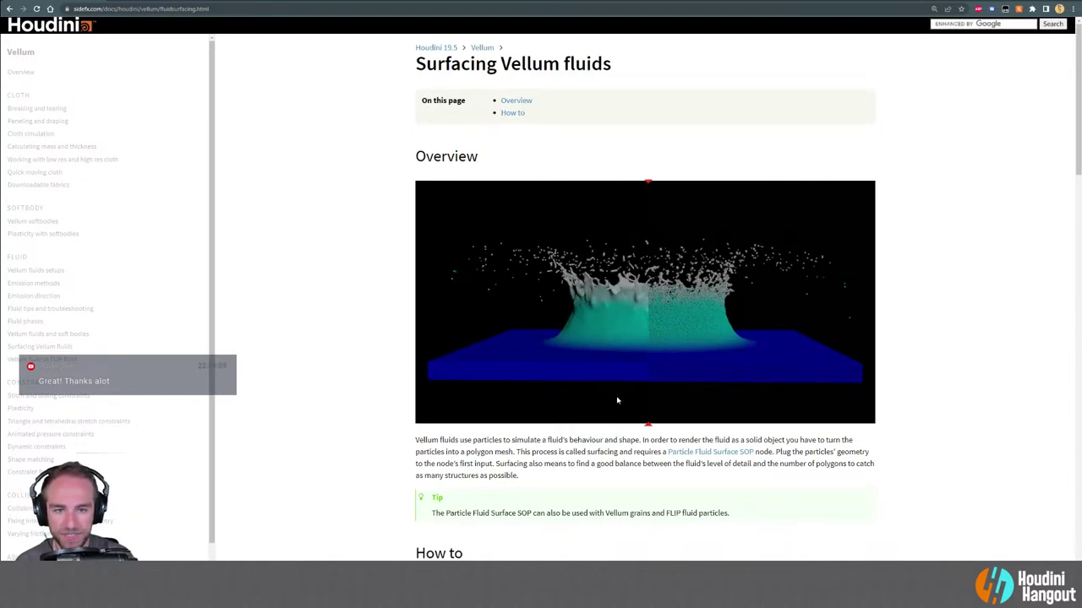
pyautogui.scroll(-8, 618, 401)
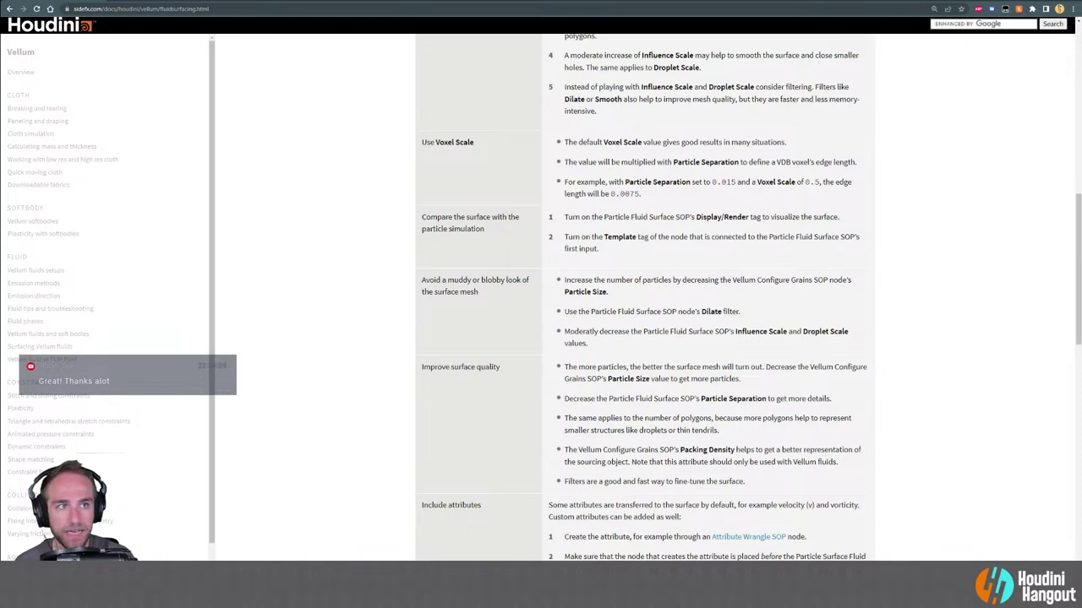
pyautogui.hotkey('alt', 'Tab')
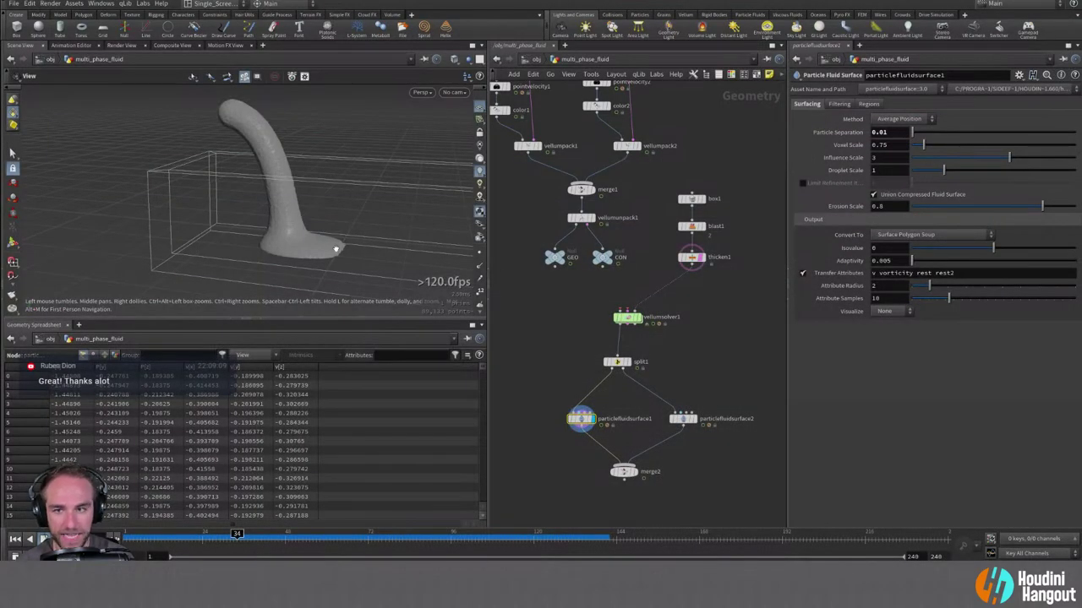
# Enter Influence Scale 2 and Droplet Scale 1.5 in the open surface parameters.
pyautogui.doubleClick(879, 158)
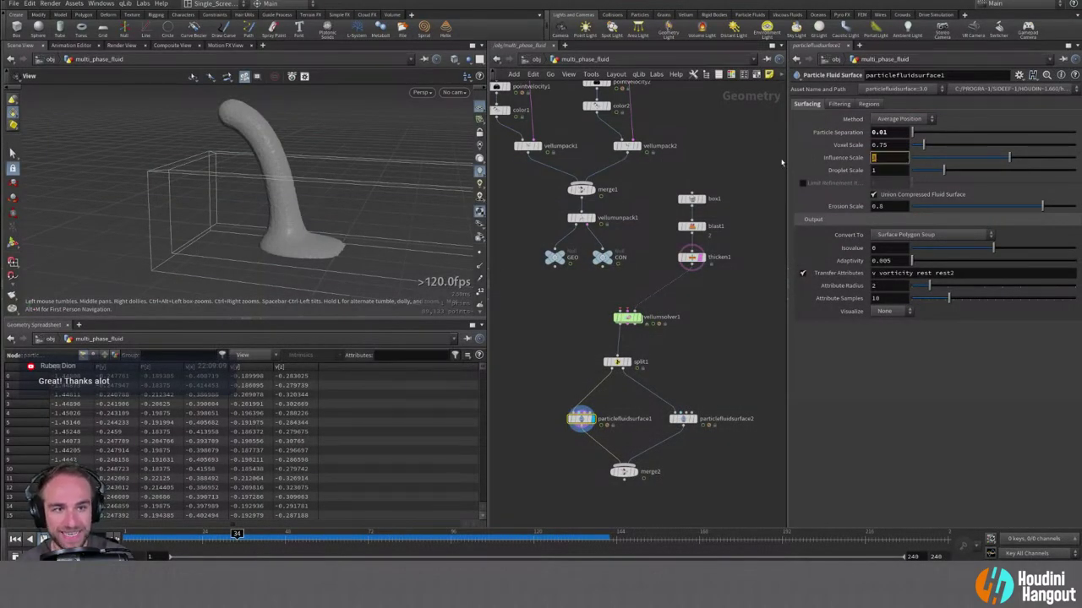
pyautogui.write('2')
pyautogui.press('Return')
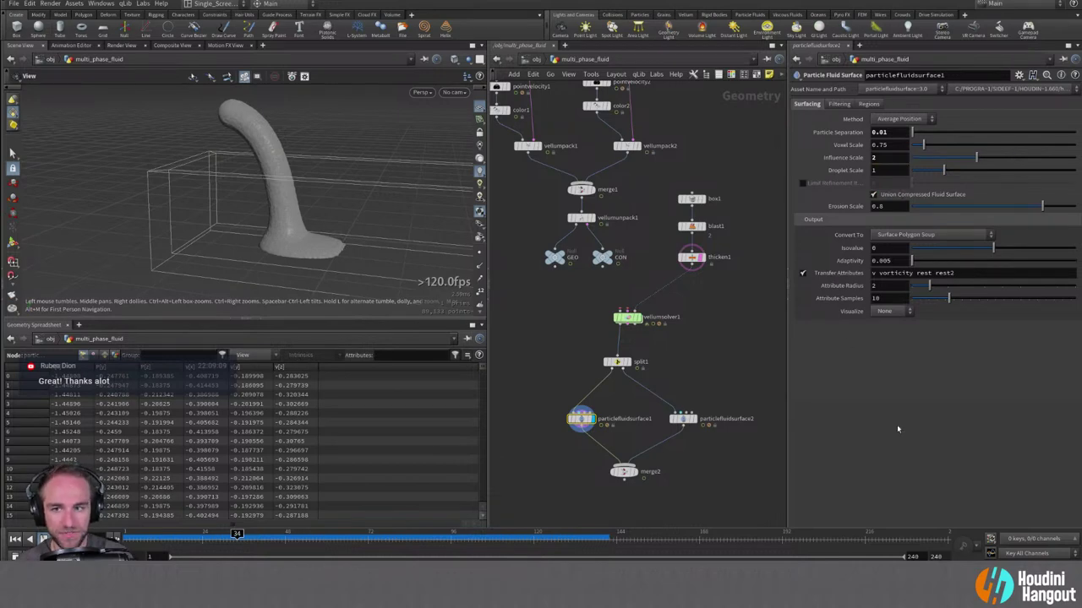
pyautogui.doubleClick(882, 170)
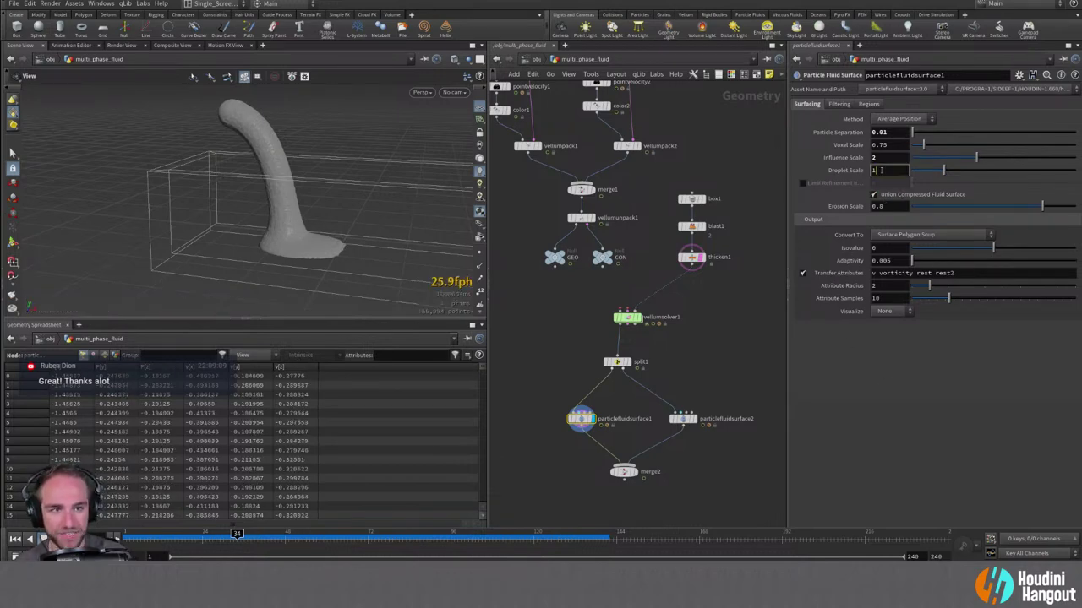
pyautogui.write('1.5')
pyautogui.press('Return')
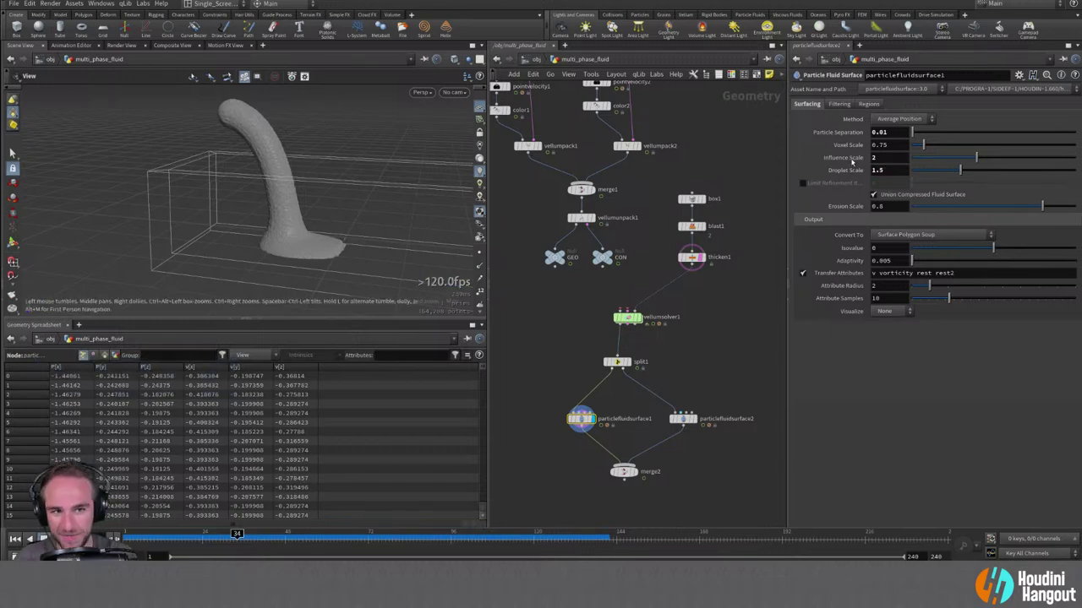
# Display particlefluidsurface2 and give it Influence Scale 2 and Droplet Scale 1.5.
pyautogui.moveTo(848, 172)
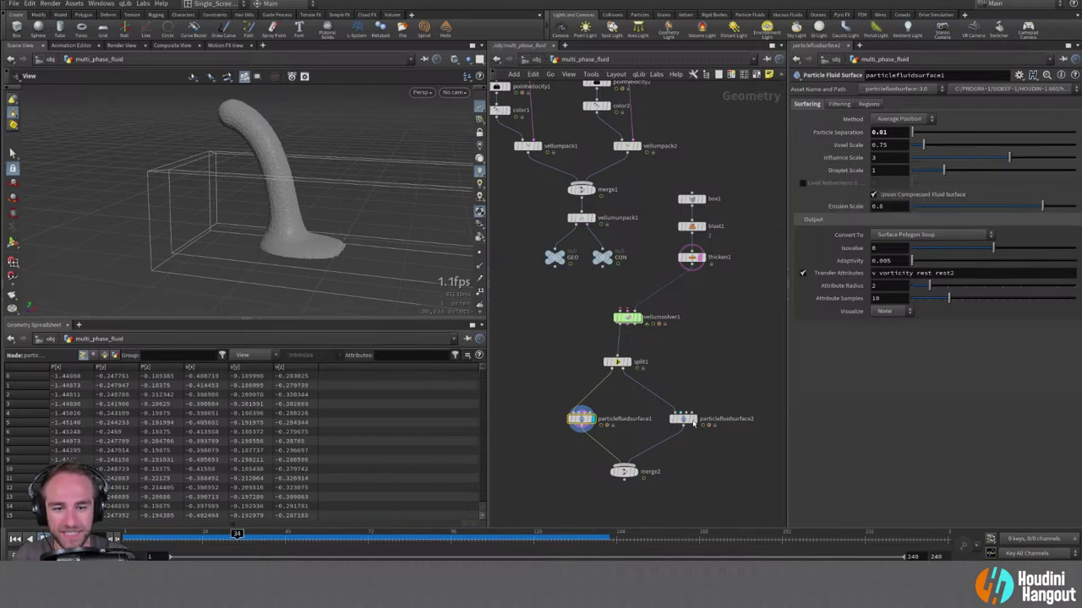
pyautogui.click(683, 420)
pyautogui.click(683, 420)
pyautogui.moveTo(355, 211); pyautogui.dragTo(385, 167)
pyautogui.click(888, 157)
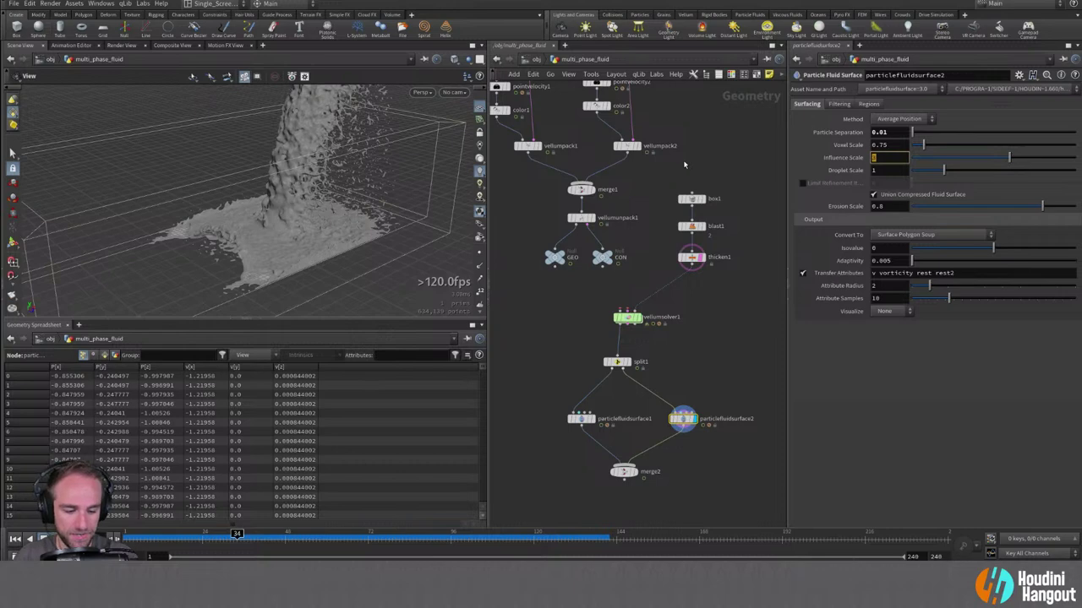
pyautogui.write('2')
pyautogui.press('Return')
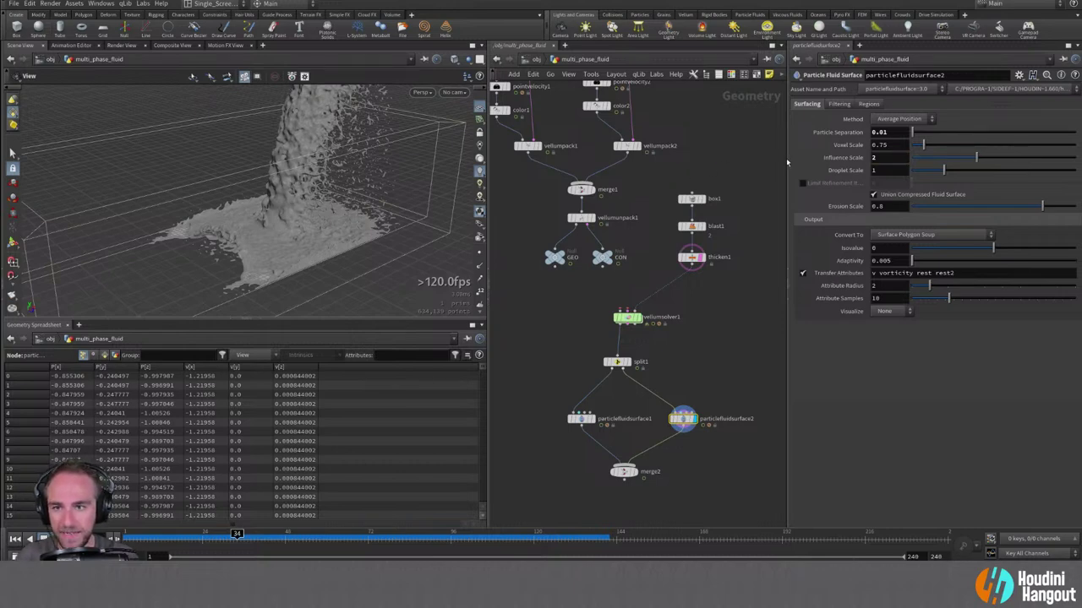
pyautogui.click(887, 170)
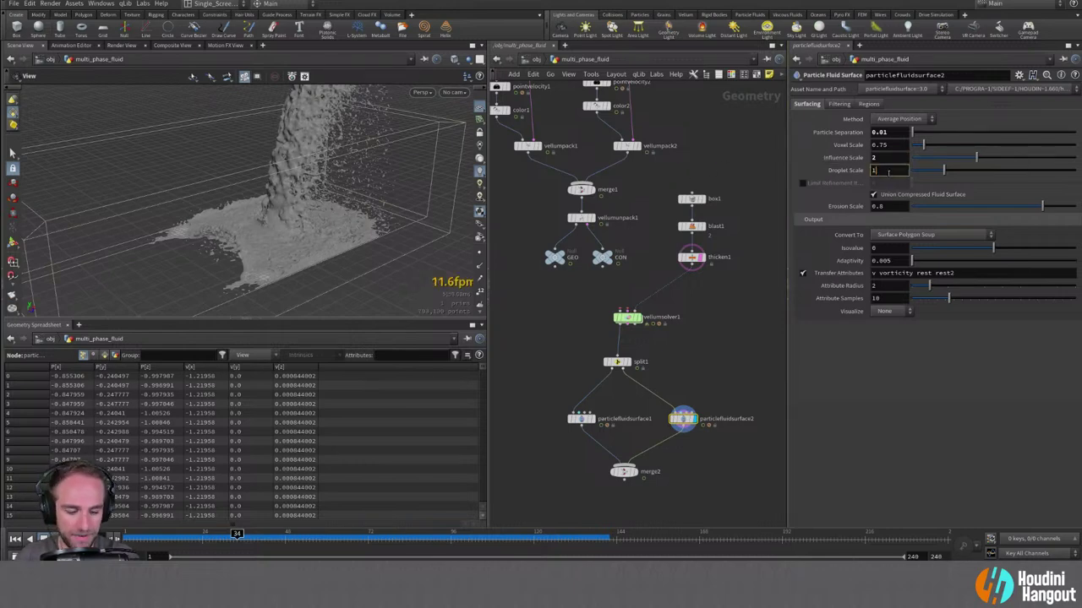
pyautogui.write('1.5')
pyautogui.press('Return')
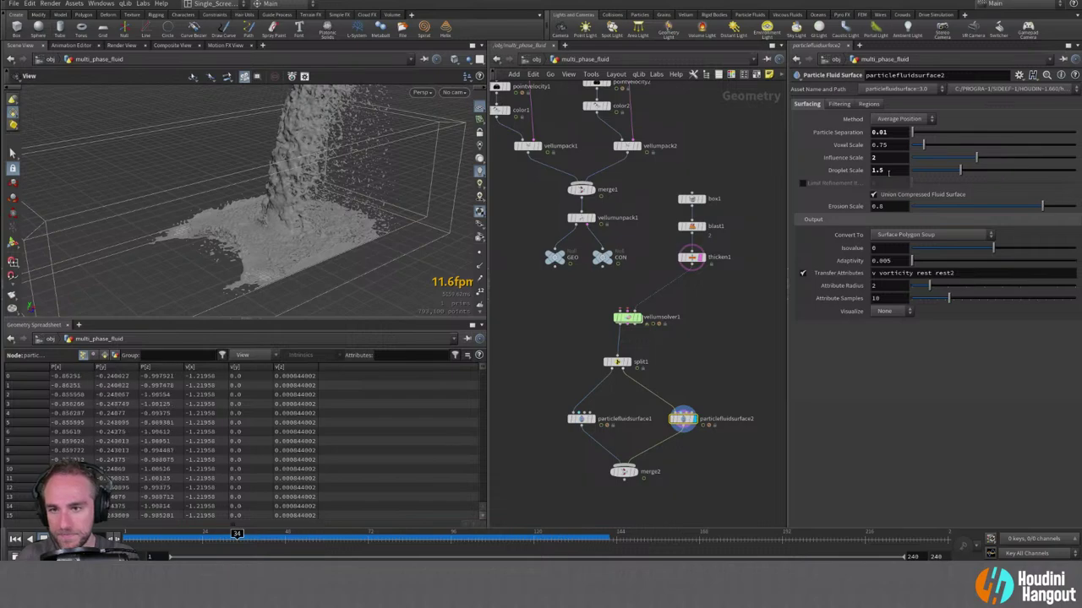
# Orbit the viewport to inspect the second fluid surface from low and front angles.
pyautogui.moveTo(245, 152); pyautogui.dragTo(295, 178)
pyautogui.moveTo(253, 216); pyautogui.dragTo(247, 189)
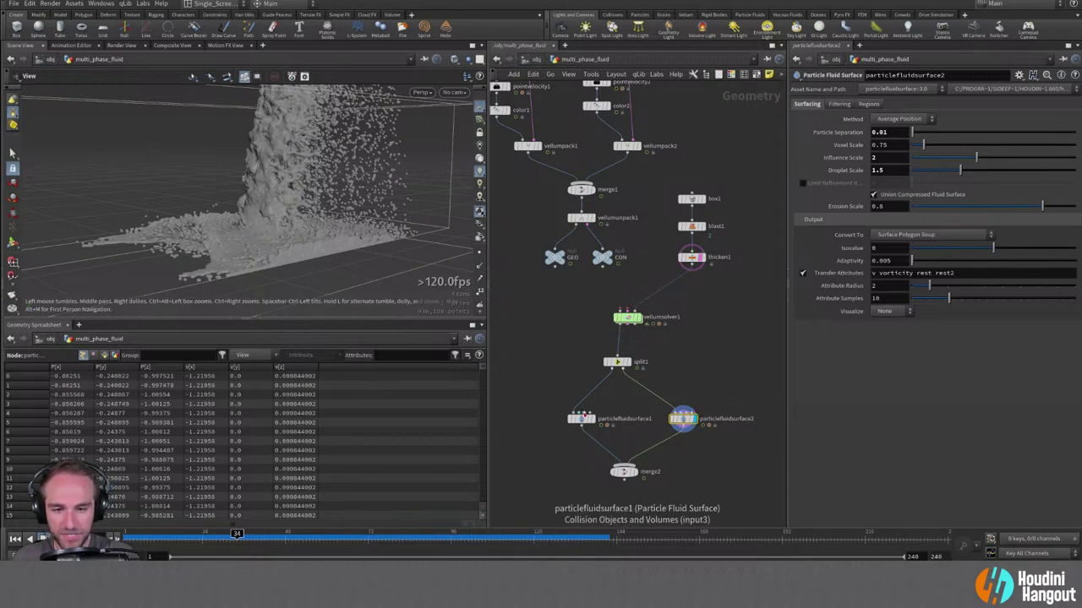
pyautogui.moveTo(279, 236); pyautogui.dragTo(211, 262)
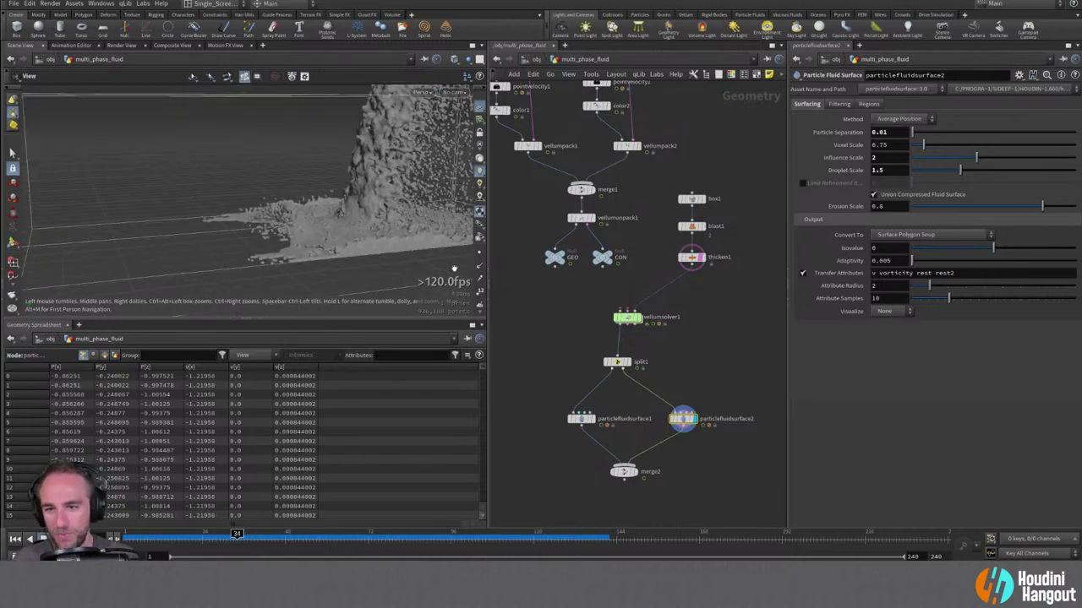
pyautogui.moveTo(594, 431)
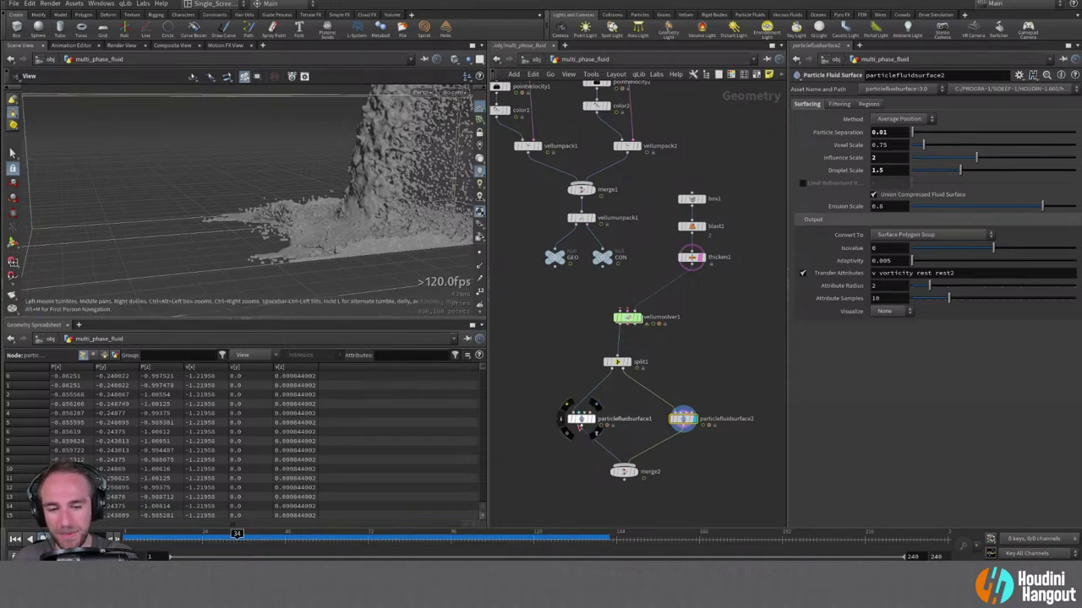
# Display particlefluidsurface1's smooth mesh, orbit around it, then go up to /obj.
pyautogui.click(582, 419)
pyautogui.click(596, 428)
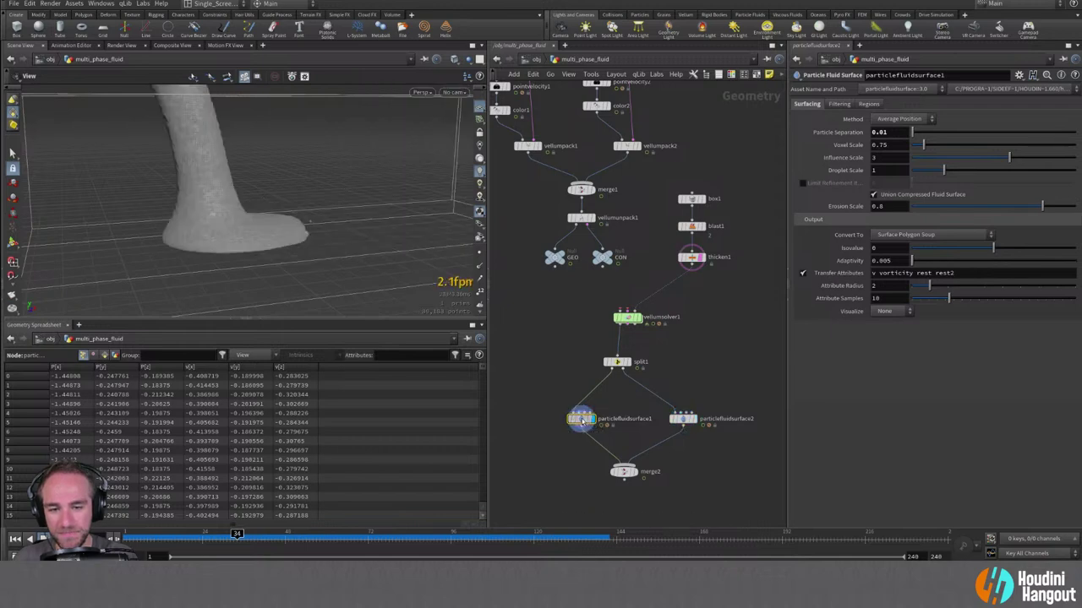
pyautogui.moveTo(283, 207); pyautogui.dragTo(219, 210)
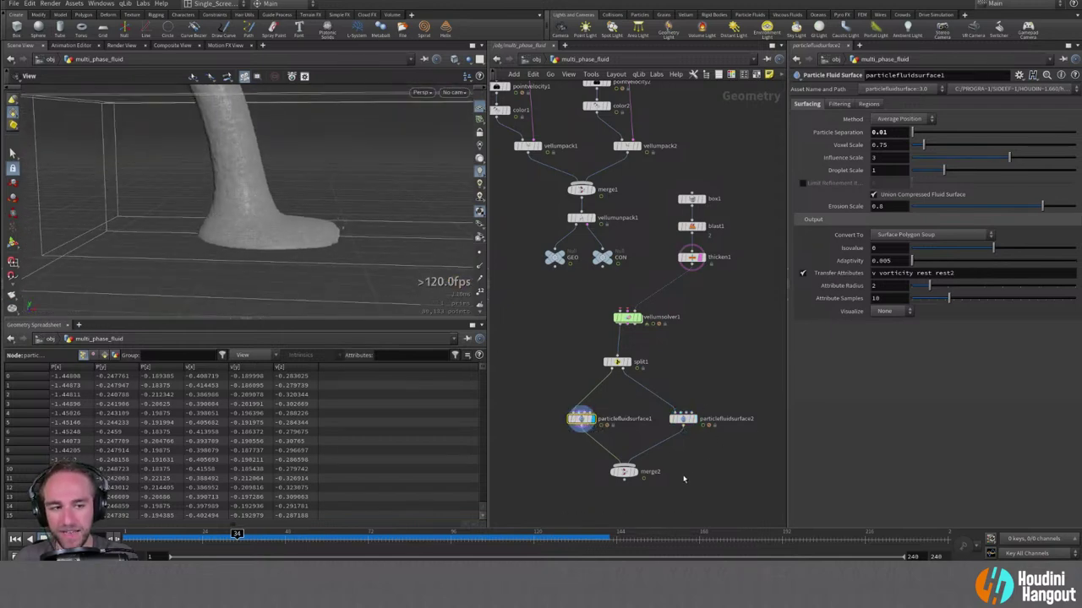
pyautogui.moveTo(282, 225); pyautogui.dragTo(355, 256)
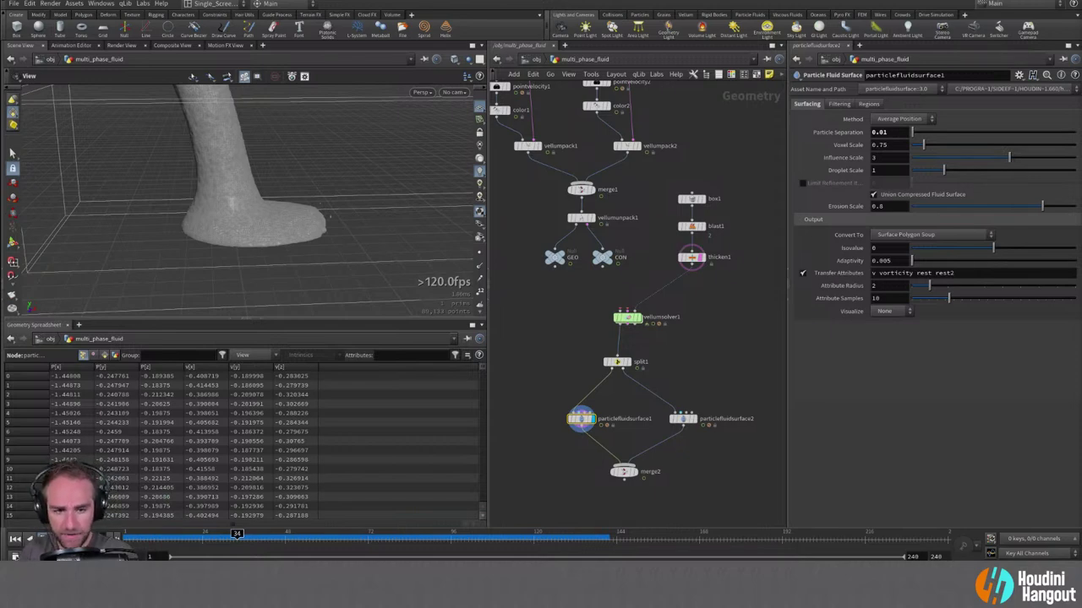
pyautogui.press('u')
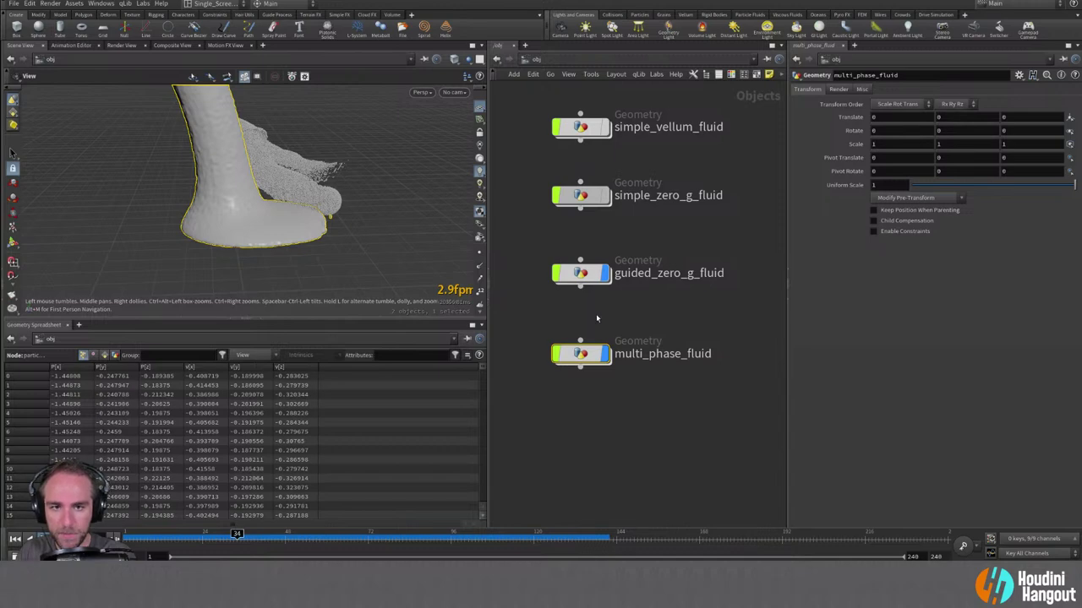
# Enter the simple_zero_g_fluid network and orbit around the zero-g blob.
pyautogui.doubleClick(581, 195)
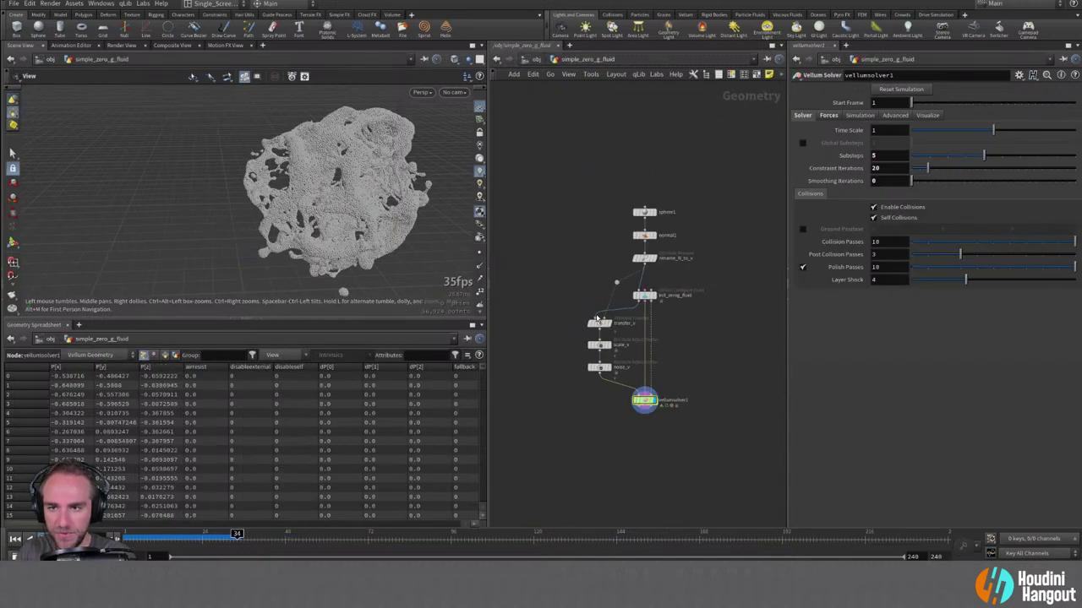
pyautogui.moveTo(426, 198); pyautogui.dragTo(321, 279)
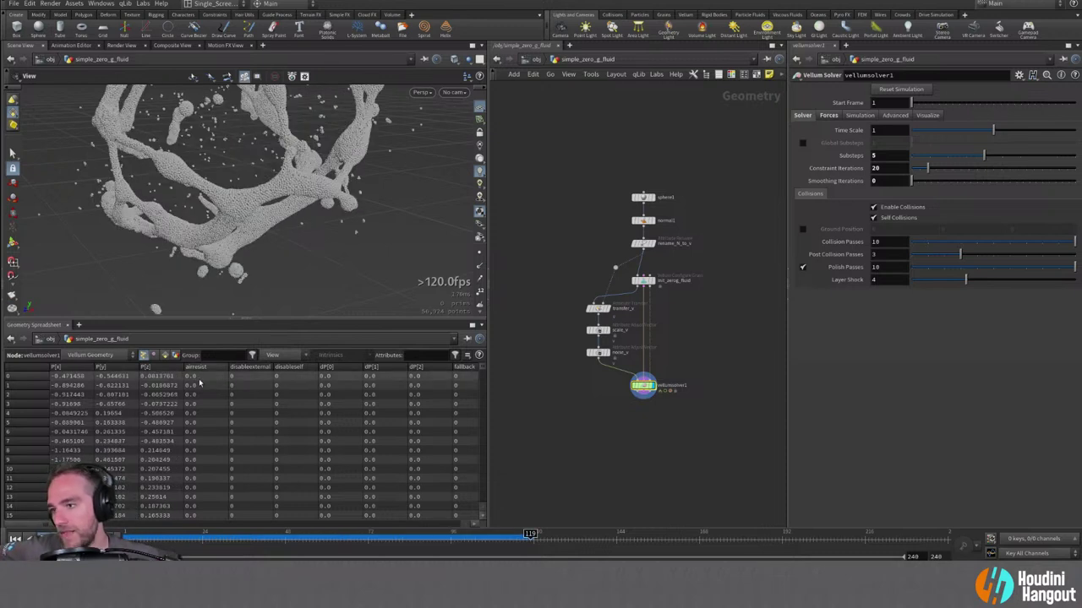
pyautogui.moveTo(327, 185); pyautogui.dragTo(288, 249)
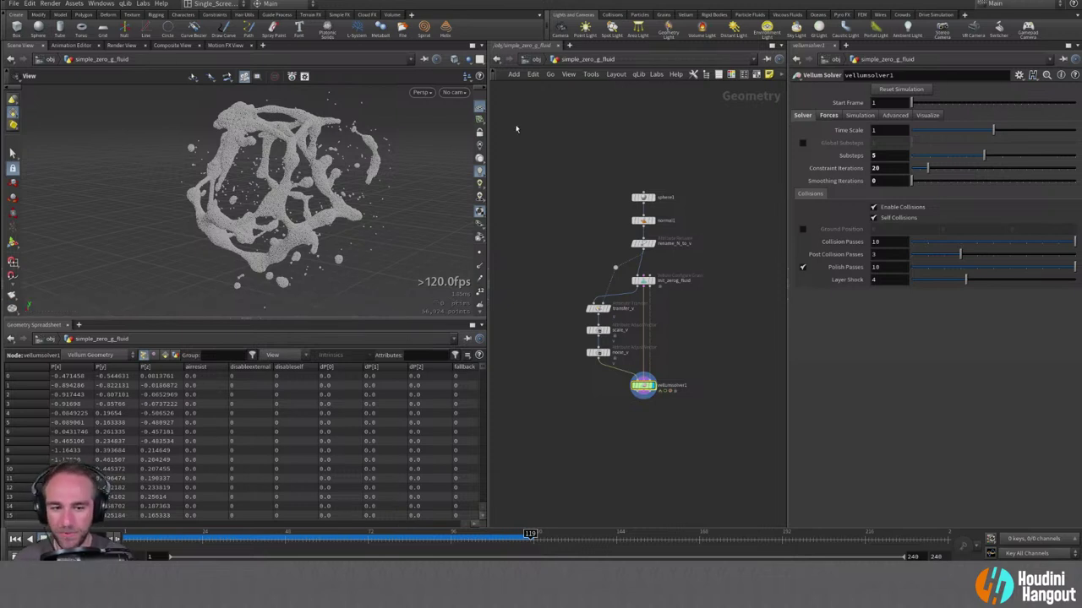
pyautogui.scroll(-2, 643, 427)
# Add a Vellum I/O node and position vellumio1 directly under vellumsolver1.
pyautogui.press('Tab')
pyautogui.write('vellu')
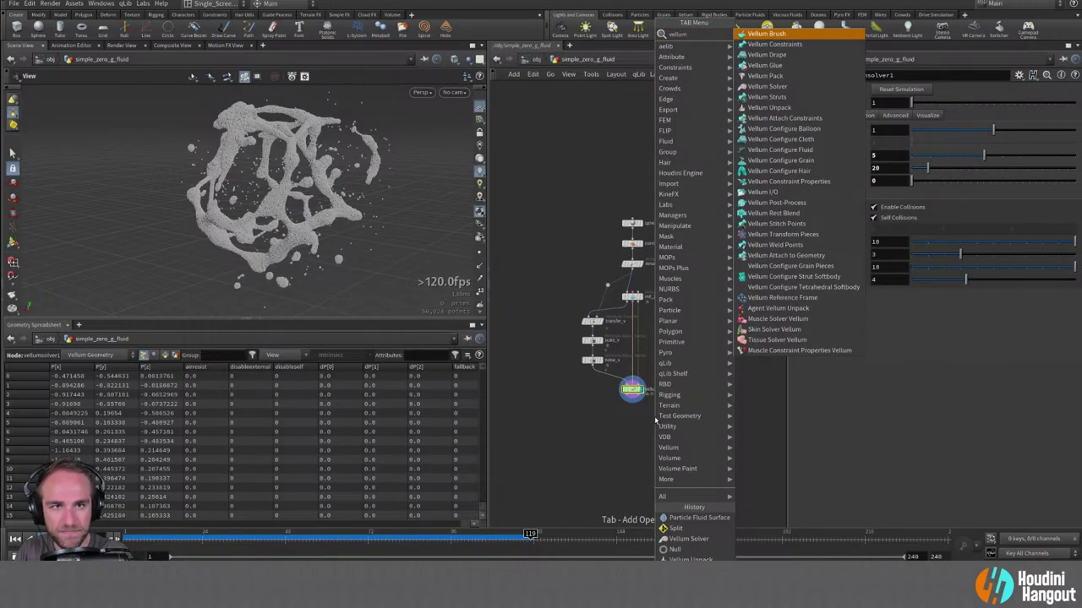
pyautogui.write('m')
pyautogui.click(763, 191)
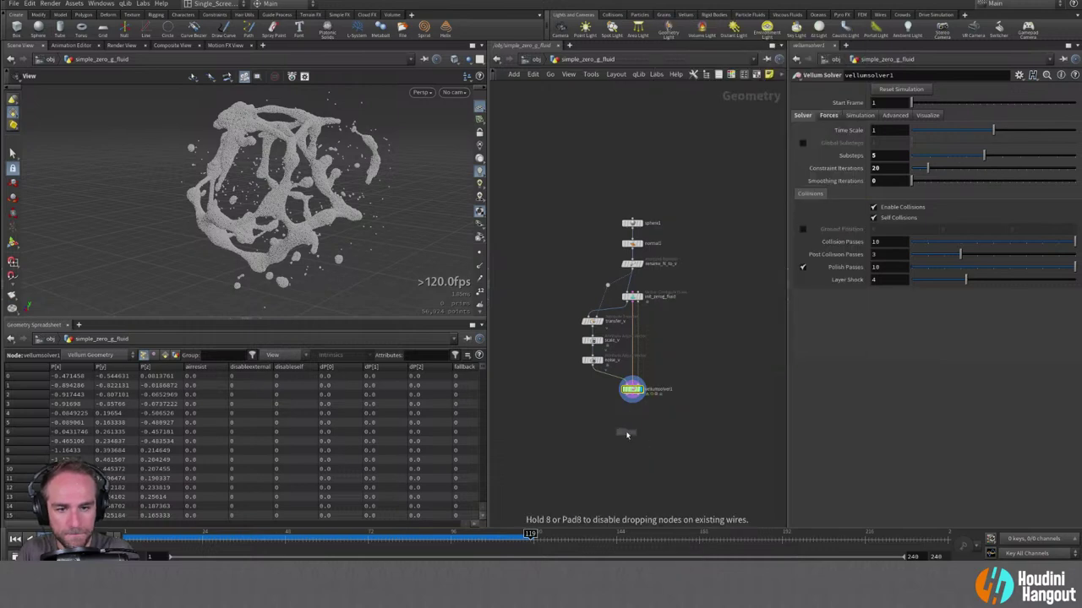
pyautogui.click(657, 447)
pyautogui.scroll(2, 657, 447)
pyautogui.moveTo(605, 398); pyautogui.dragTo(620, 375)
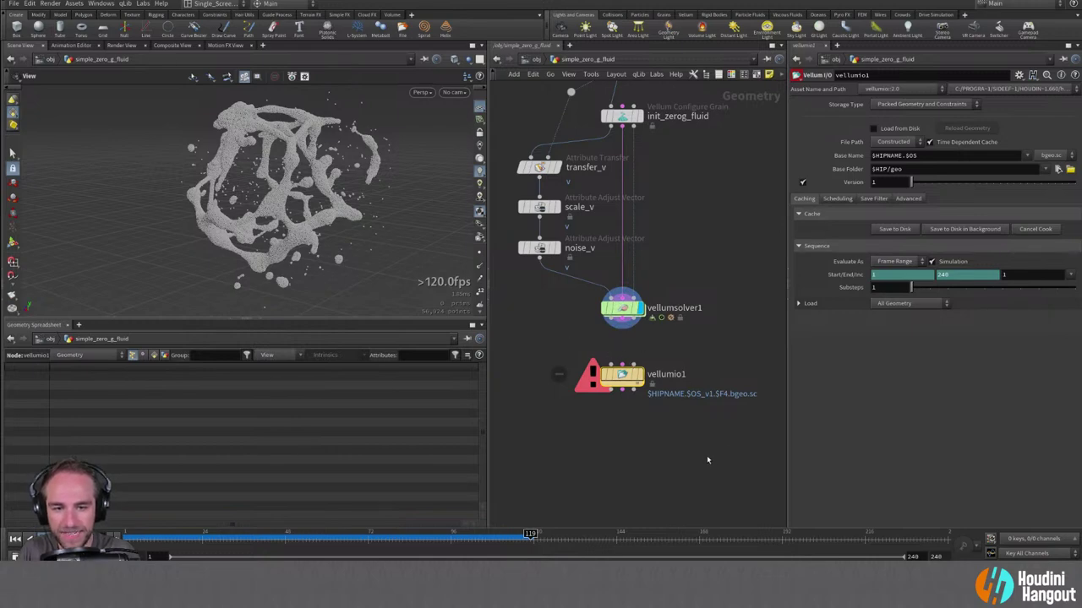
# Replace vellumio1 with a displayed Particle Fluid Surface wired to the solver's output.
pyautogui.press('Delete')
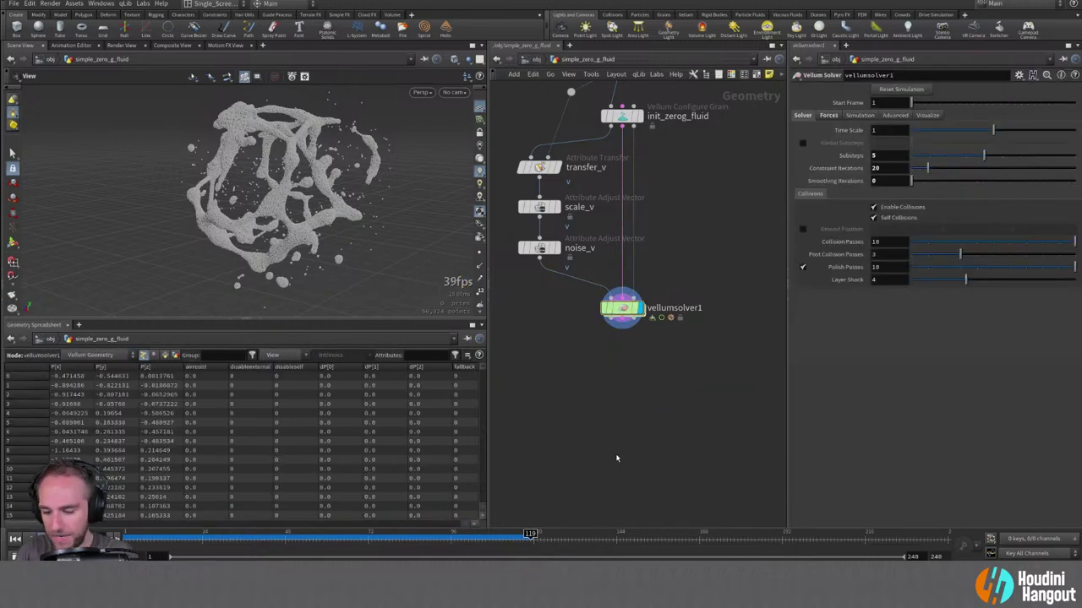
pyautogui.press('Tab')
pyautogui.write('surfa')
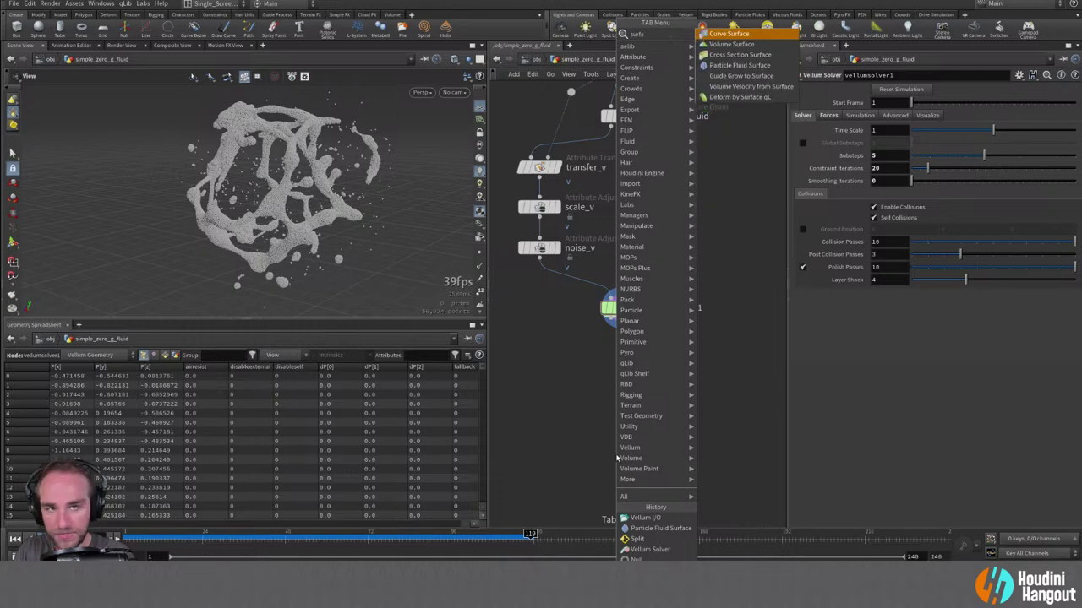
pyautogui.press('Down')
pyautogui.press('Down')
pyautogui.press('Down')
pyautogui.press('Return')
pyautogui.click(599, 369)
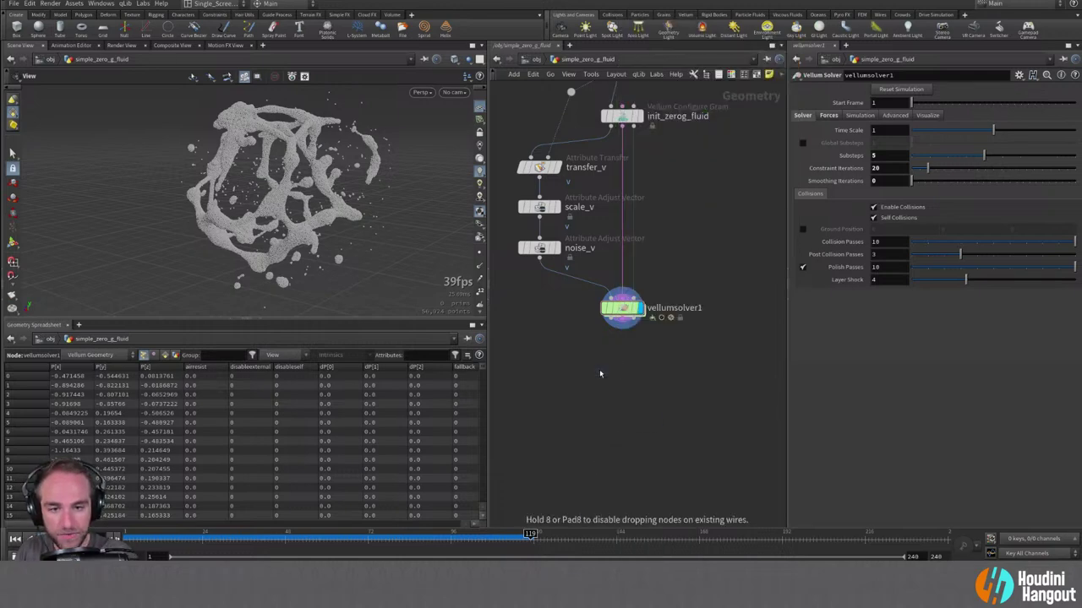
pyautogui.click(622, 318)
pyautogui.click(600, 363)
pyautogui.click(619, 387)
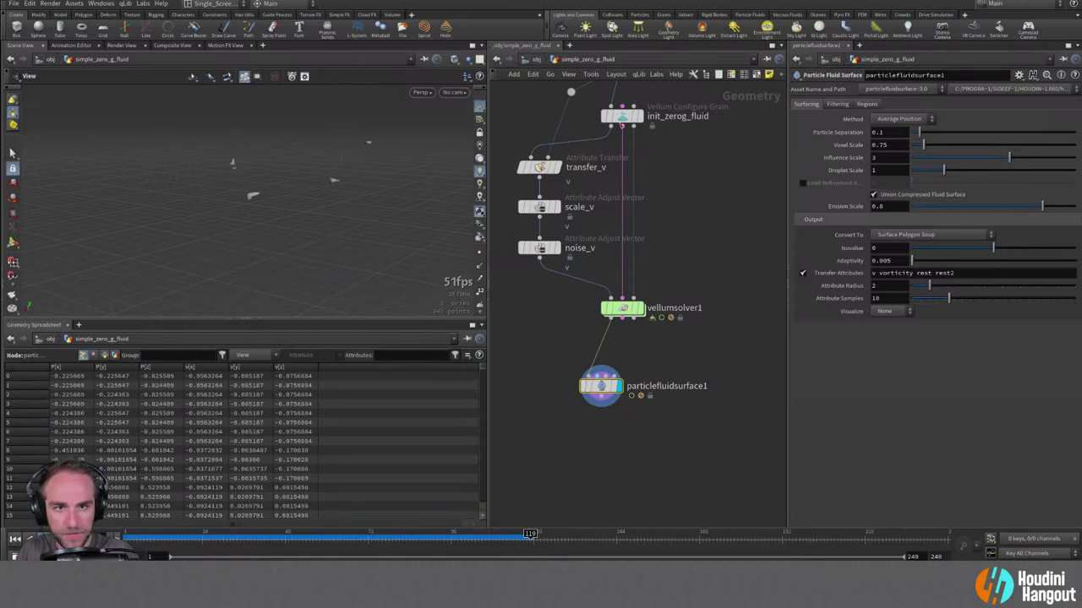
# Check init_zerog_fluid's particle size and set the surface's Particle Separation to 0.02.
pyautogui.click(622, 118)
pyautogui.click(601, 386)
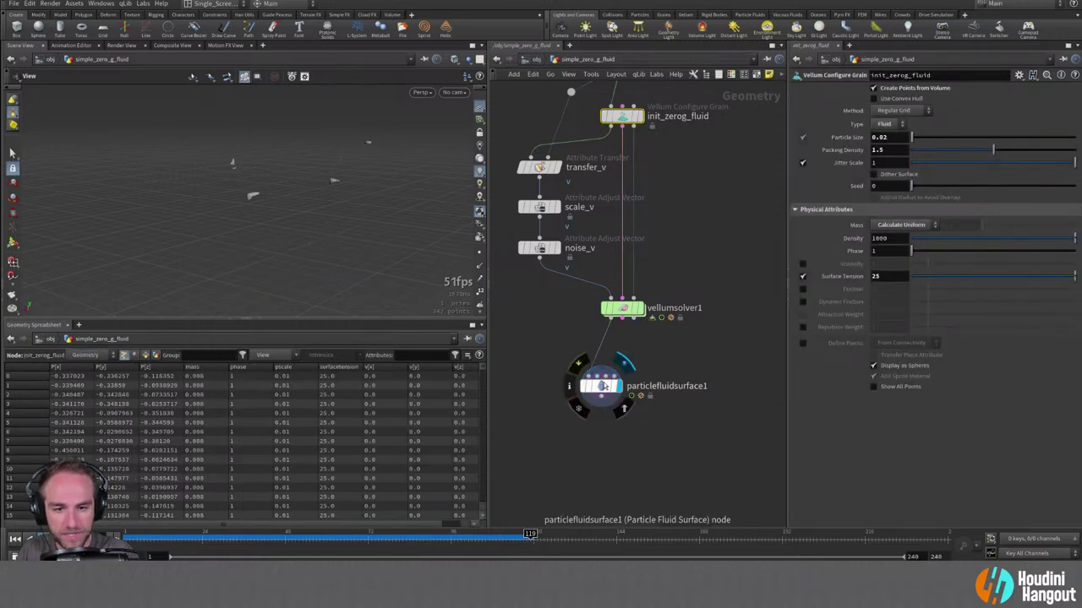
pyautogui.write('0.02')
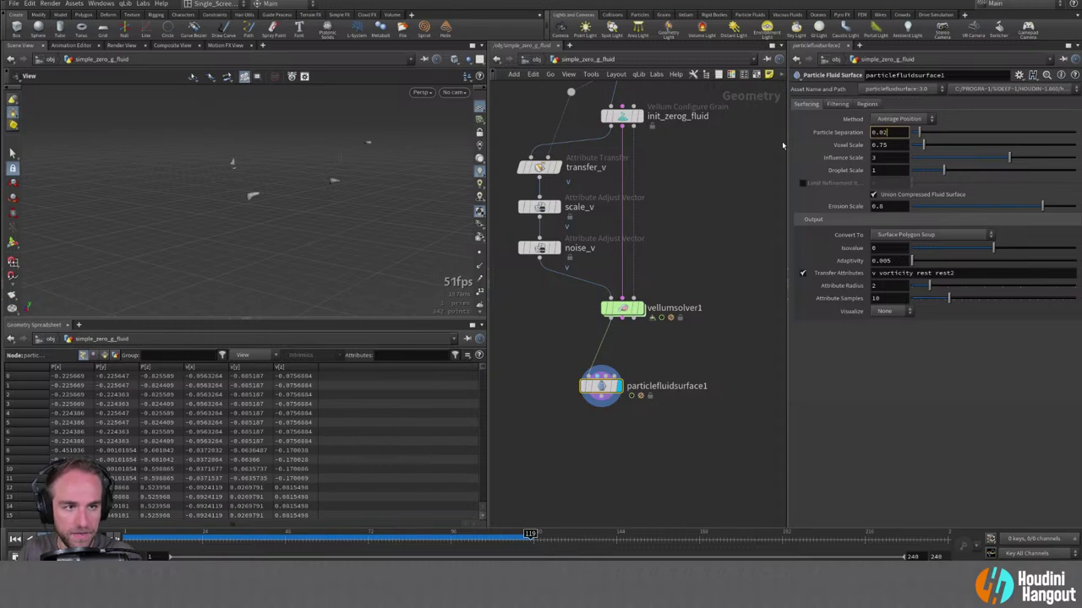
pyautogui.press('Return')
pyautogui.moveTo(635, 313)
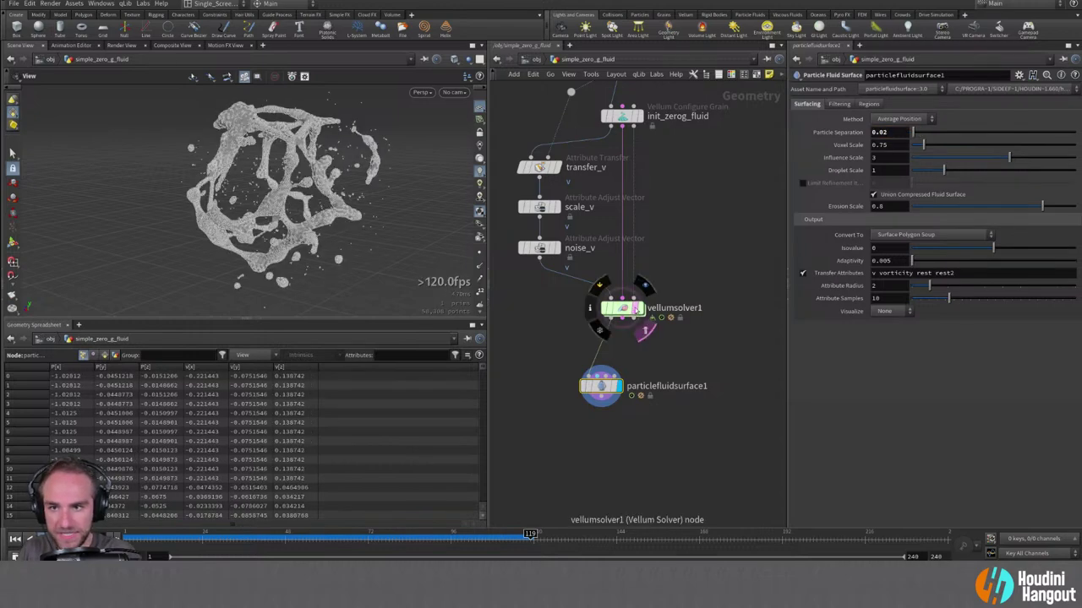
pyautogui.scroll(5, 349, 217)
pyautogui.scroll(6, 349, 217)
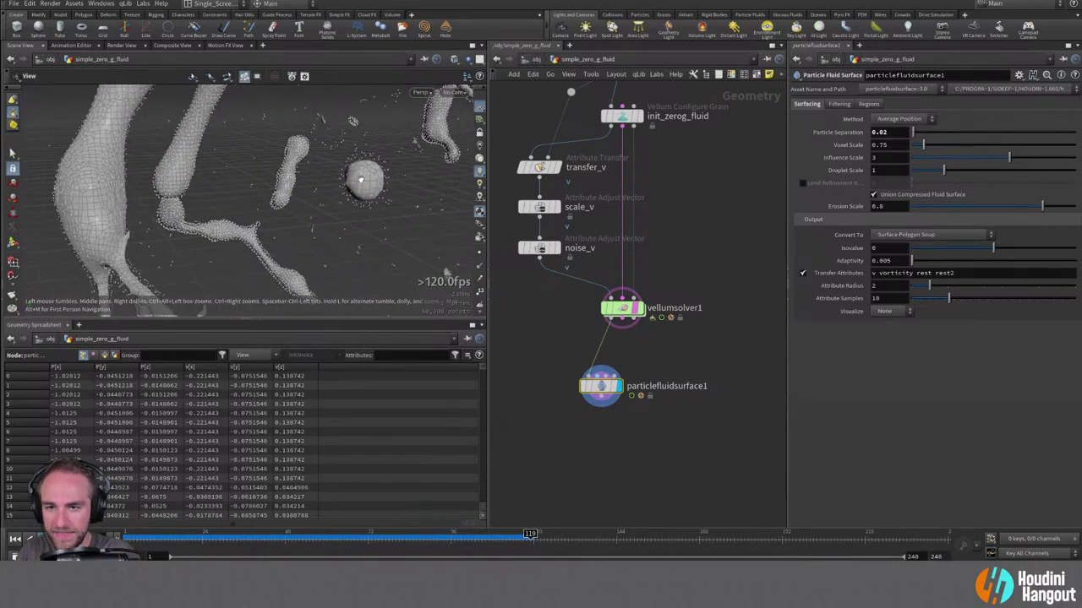
pyautogui.moveTo(362, 179); pyautogui.dragTo(329, 188)
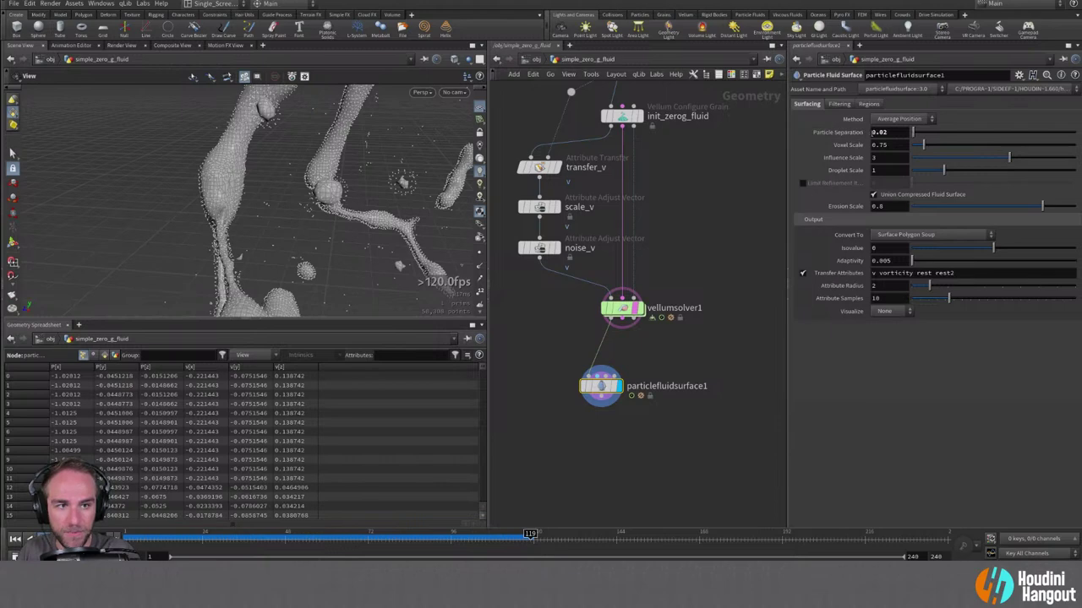
# Refine the surface's Particle Separation to 0.01.
pyautogui.moveTo(879, 133); pyautogui.dragTo(887, 144)
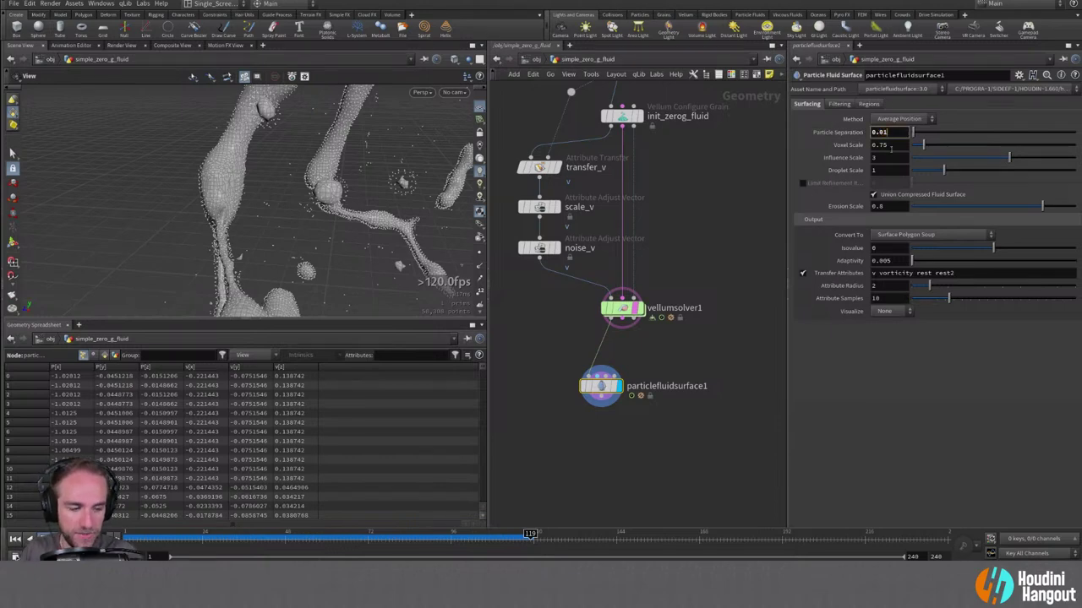
pyautogui.write('01')
pyautogui.press('Return')
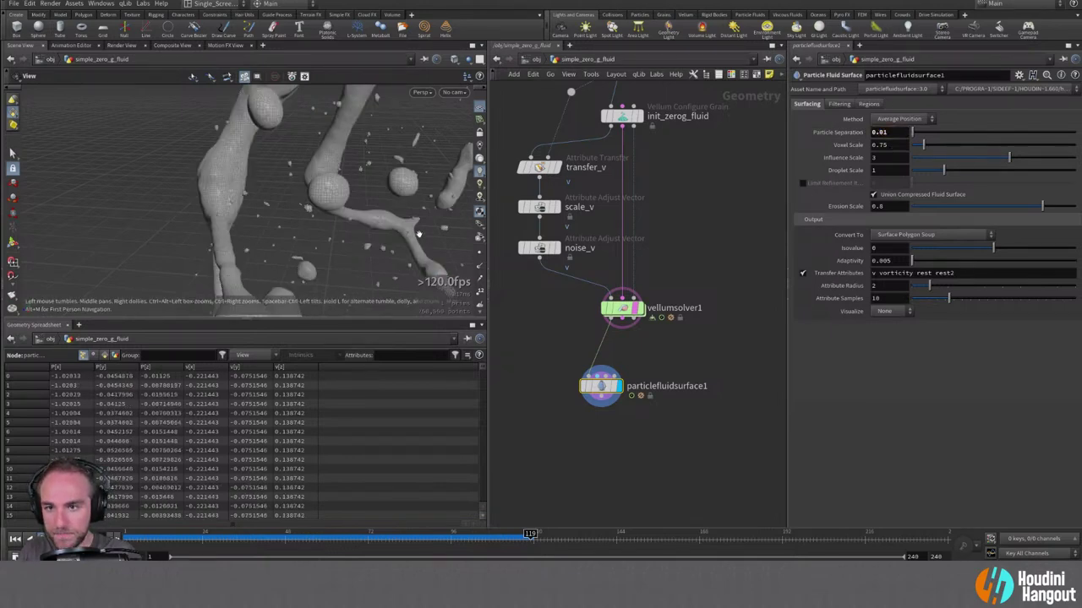
pyautogui.moveTo(378, 175); pyautogui.dragTo(321, 190)
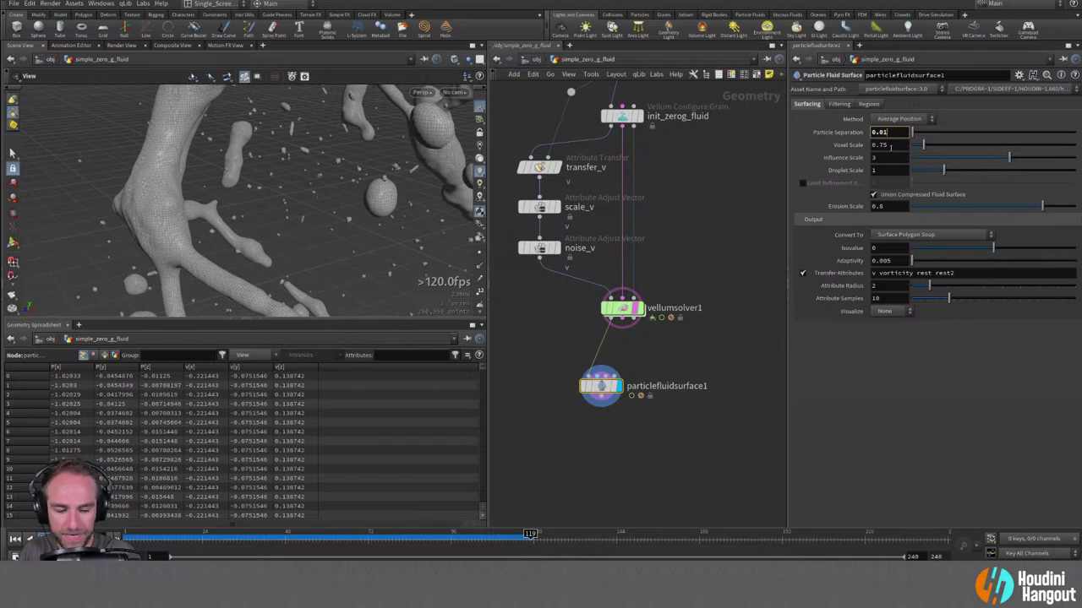
pyautogui.press('Return')
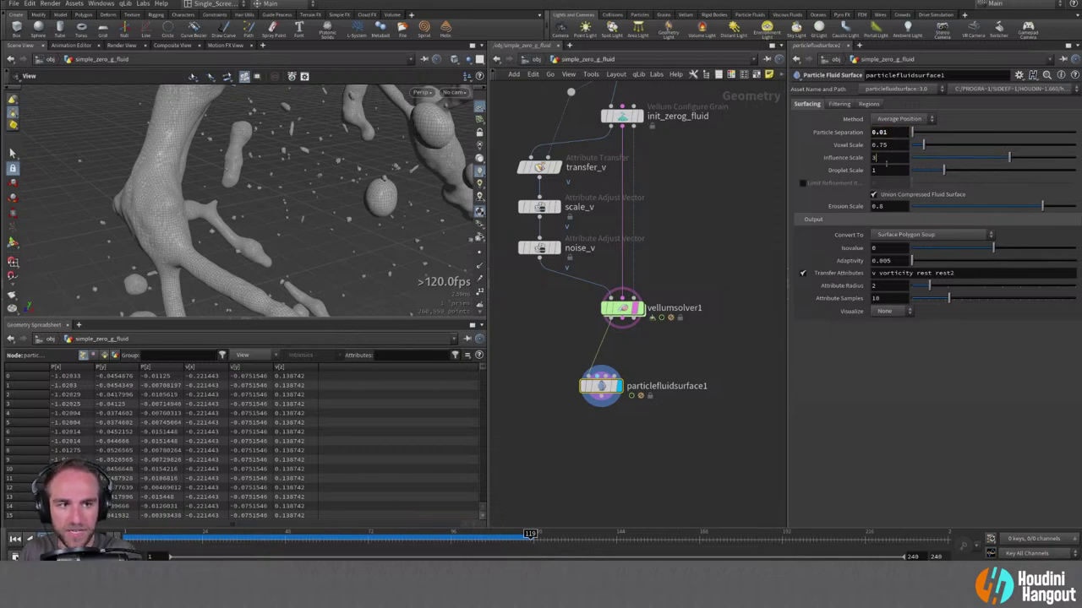
# Set Influence Scale to 2 and Droplet Scale to 1.5, then inspect the updated mesh.
pyautogui.click(887, 159)
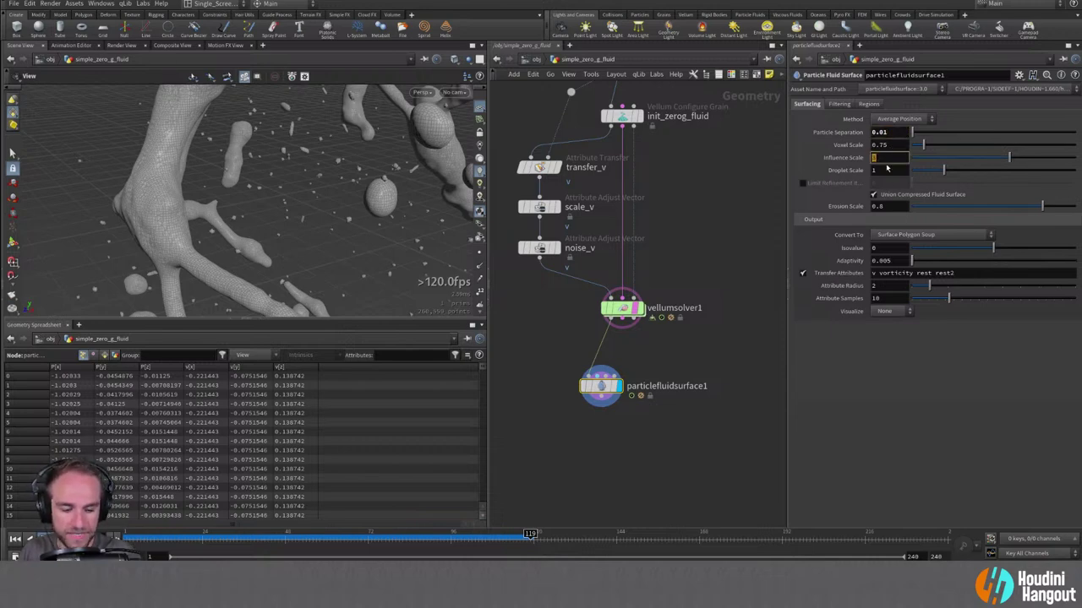
pyautogui.press('Return')
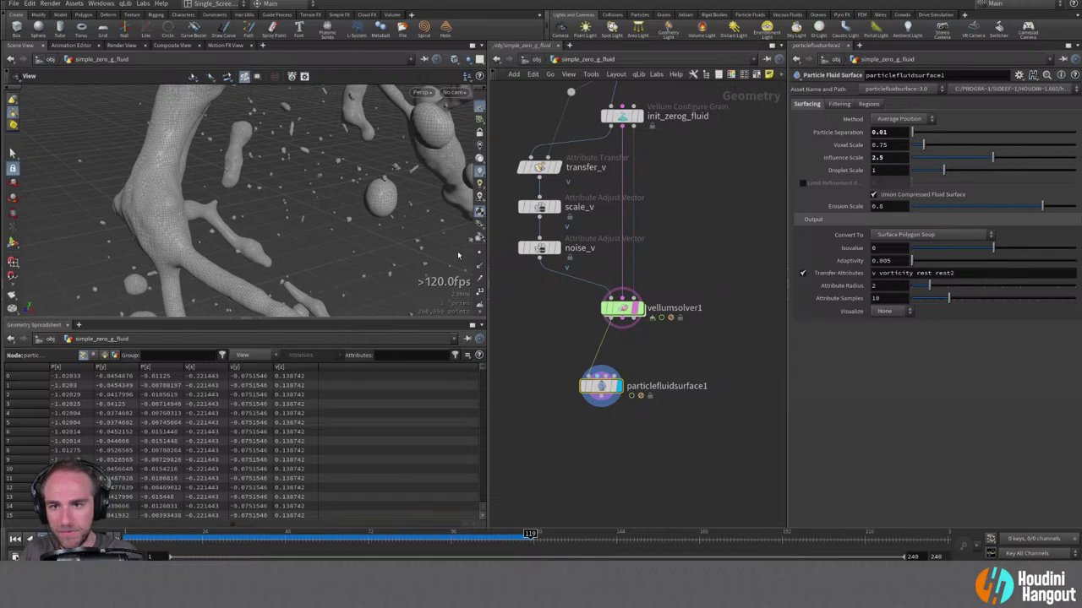
pyautogui.click(895, 158)
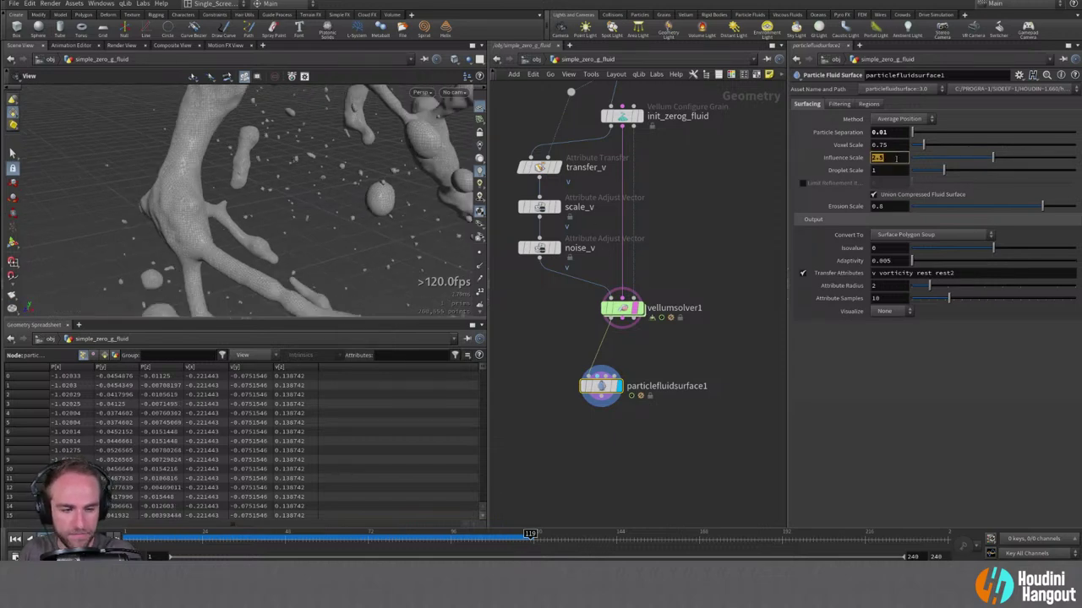
pyautogui.write('2')
pyautogui.press('Return')
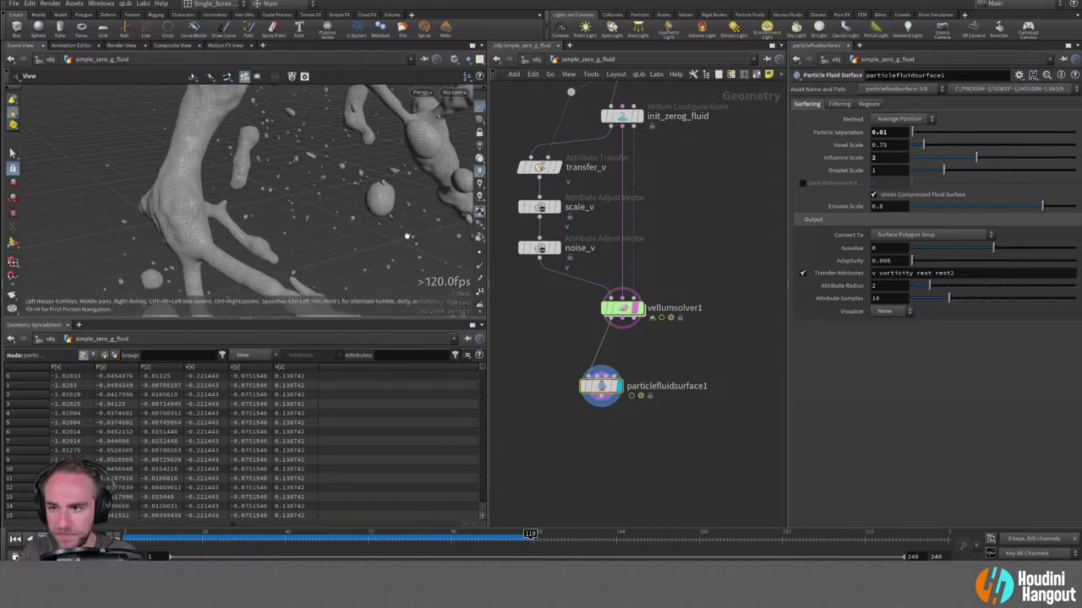
pyautogui.moveTo(407, 236); pyautogui.dragTo(355, 228)
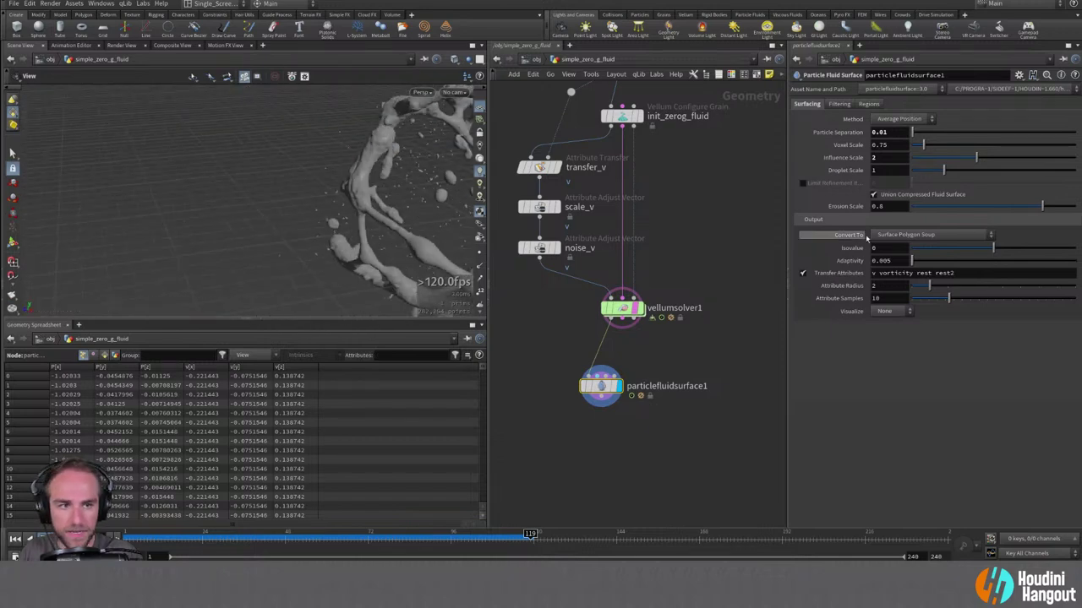
pyautogui.click(879, 170)
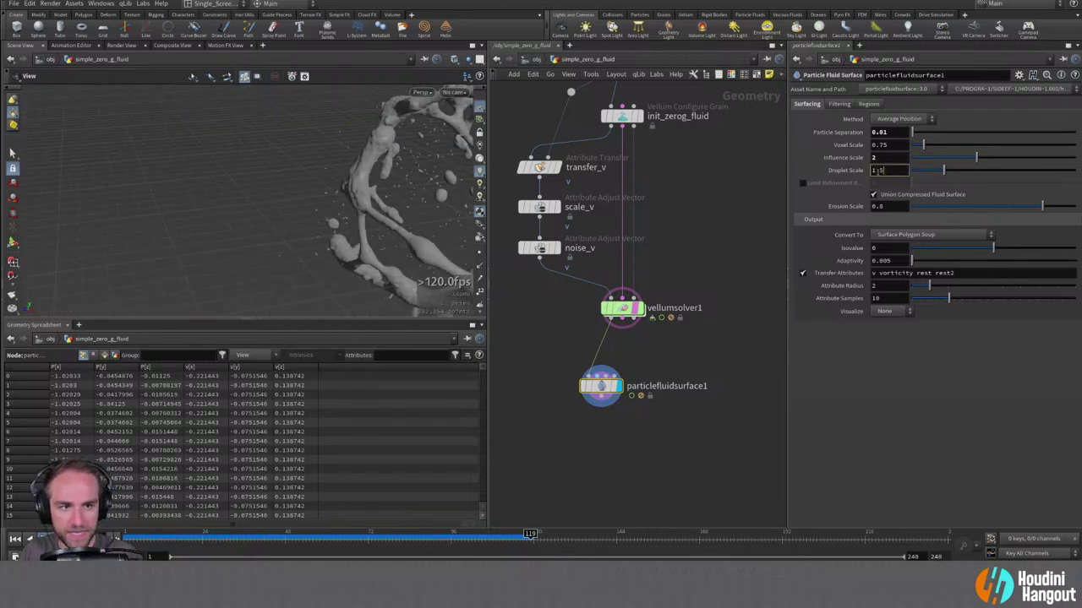
pyautogui.write('.5')
pyautogui.press('Return')
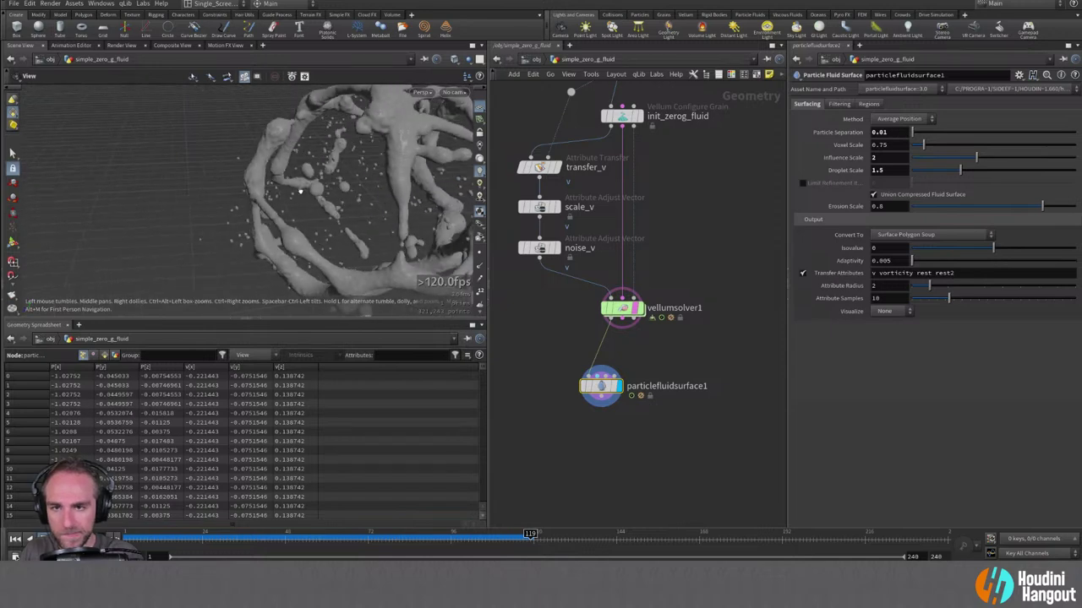
pyautogui.moveTo(300, 191); pyautogui.dragTo(287, 169)
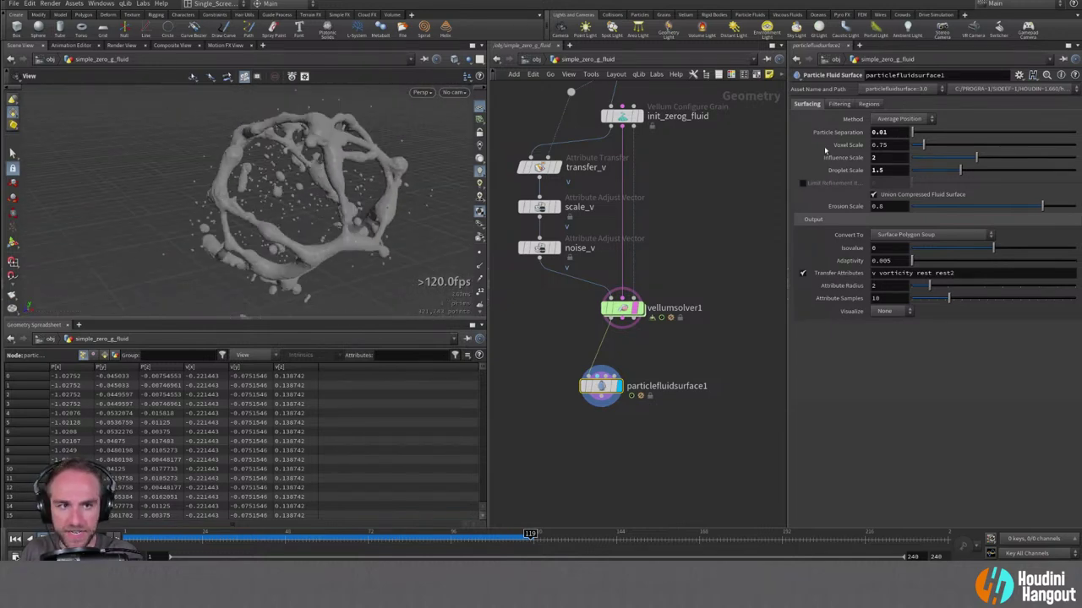
pyautogui.click(838, 104)
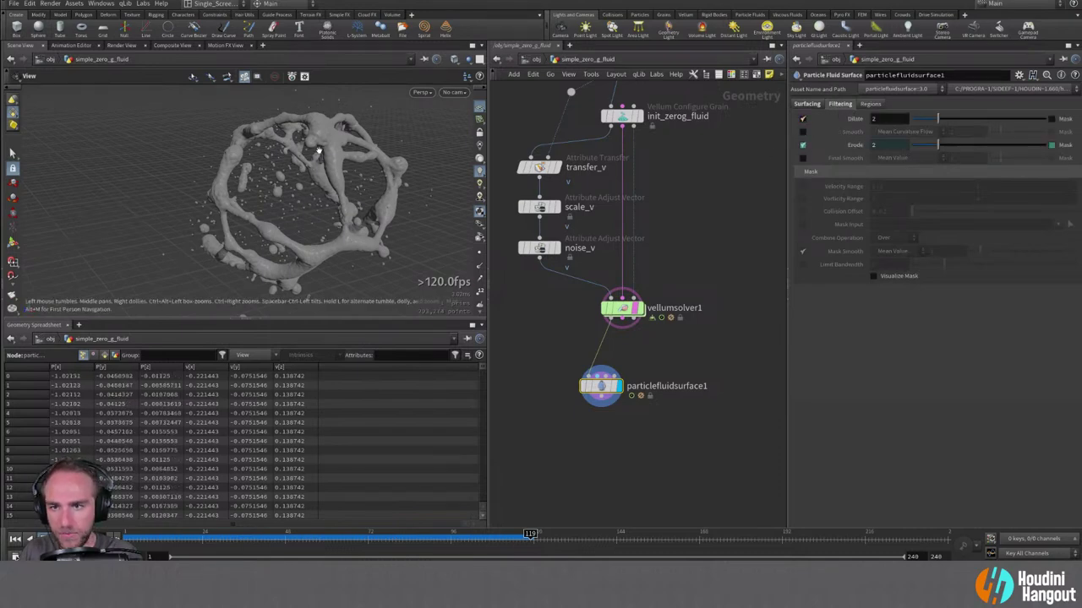
pyautogui.moveTo(319, 150); pyautogui.dragTo(363, 155)
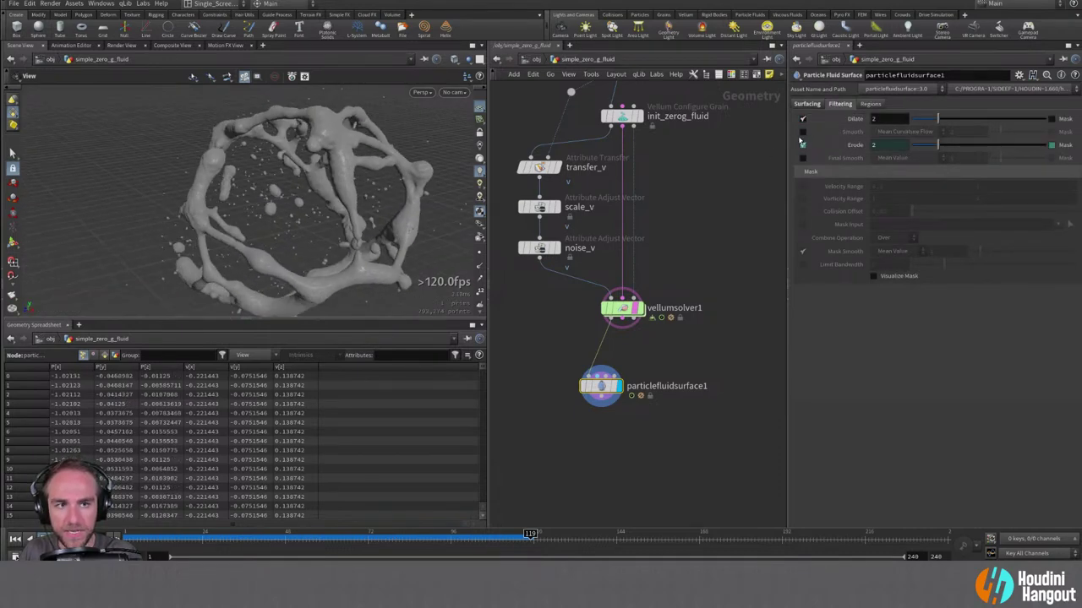
pyautogui.click(803, 159)
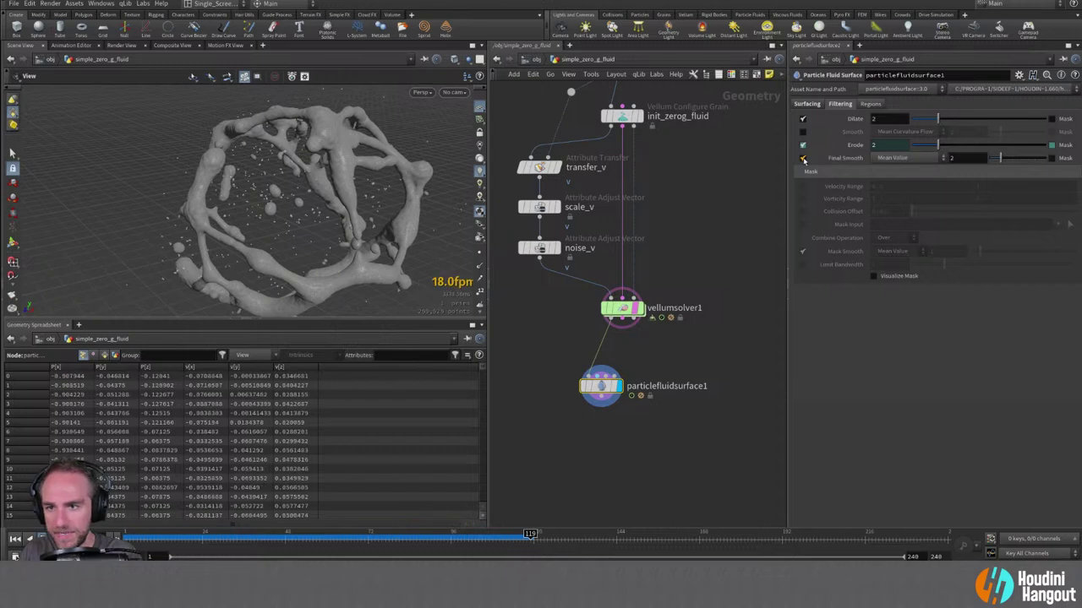
pyautogui.click(802, 159)
pyautogui.click(803, 133)
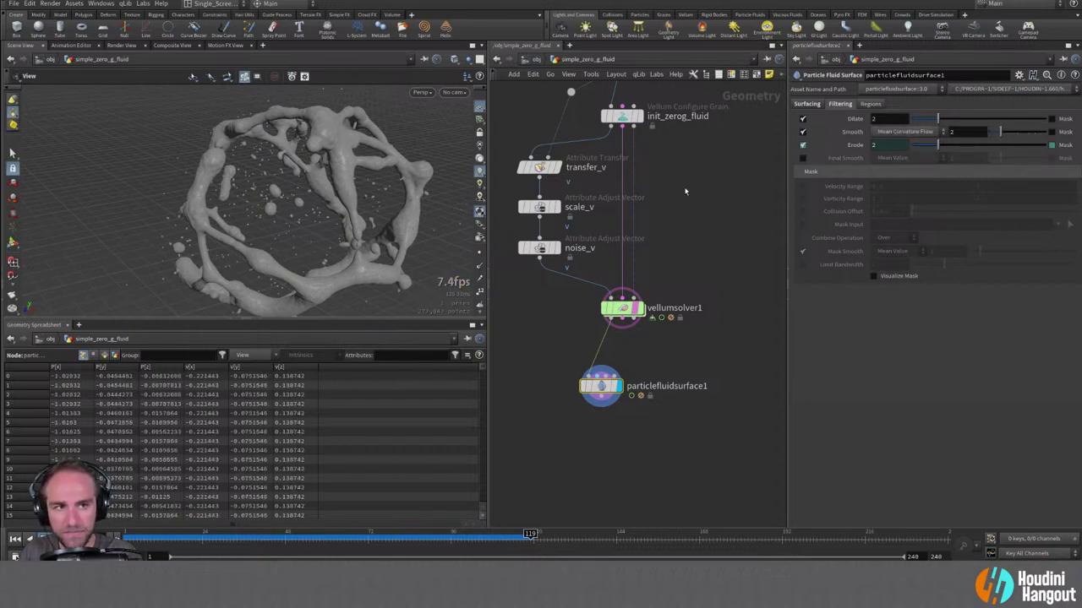
pyautogui.scroll(6, 416, 155)
pyautogui.moveTo(416, 154); pyautogui.dragTo(286, 177)
pyautogui.scroll(-5, 285, 177)
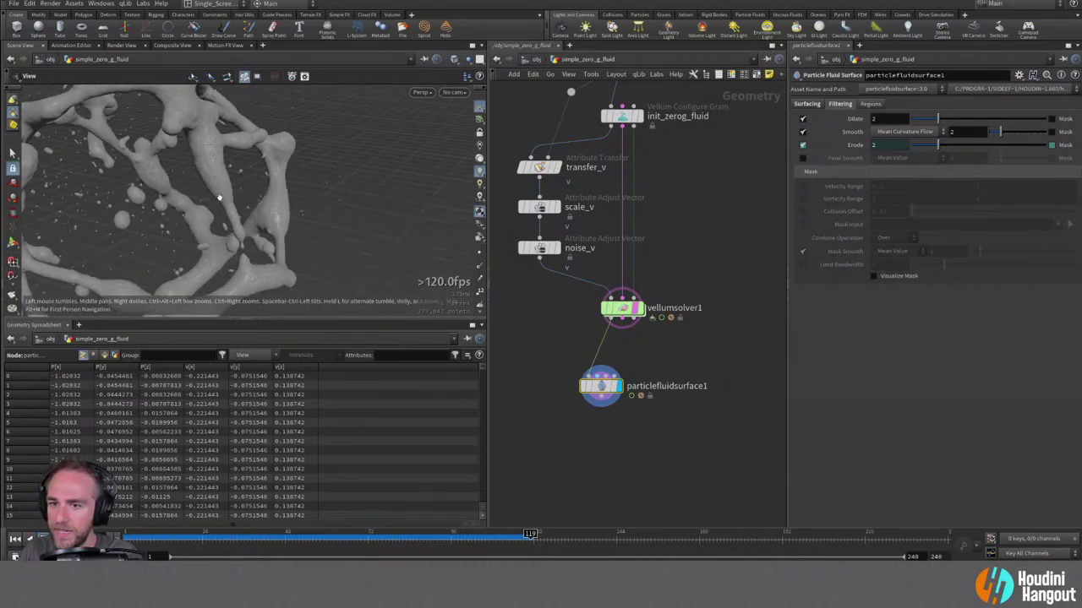
pyautogui.moveTo(219, 200); pyautogui.dragTo(321, 174)
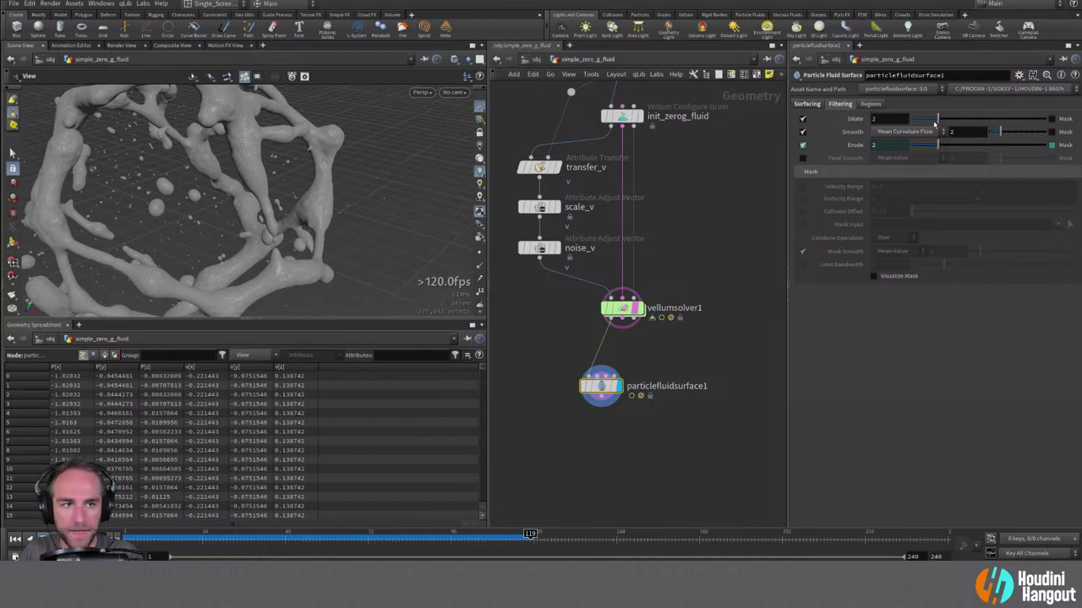
pyautogui.click(802, 131)
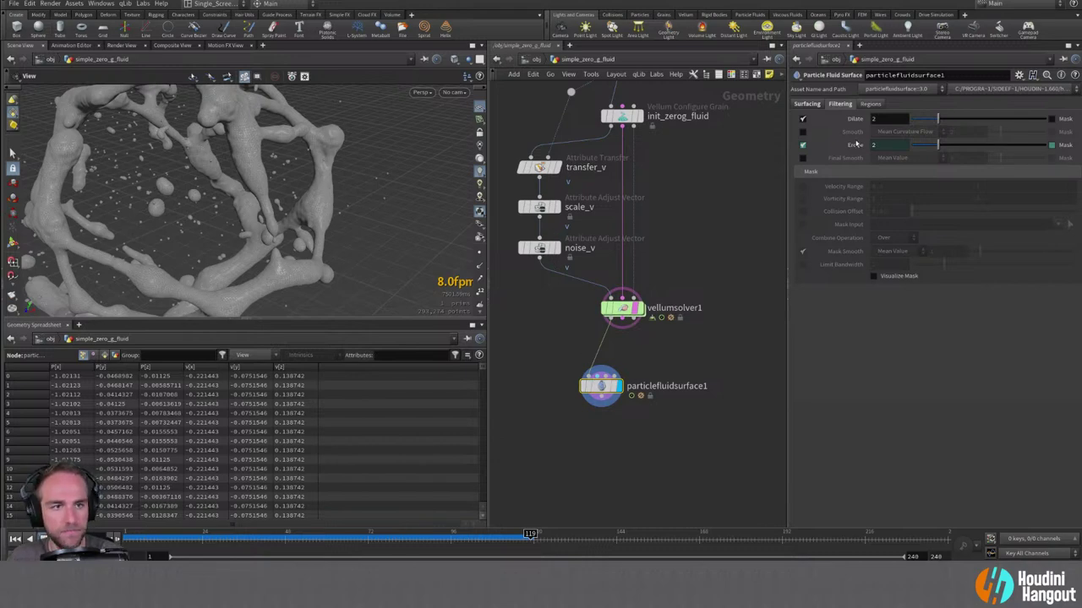
pyautogui.click(806, 104)
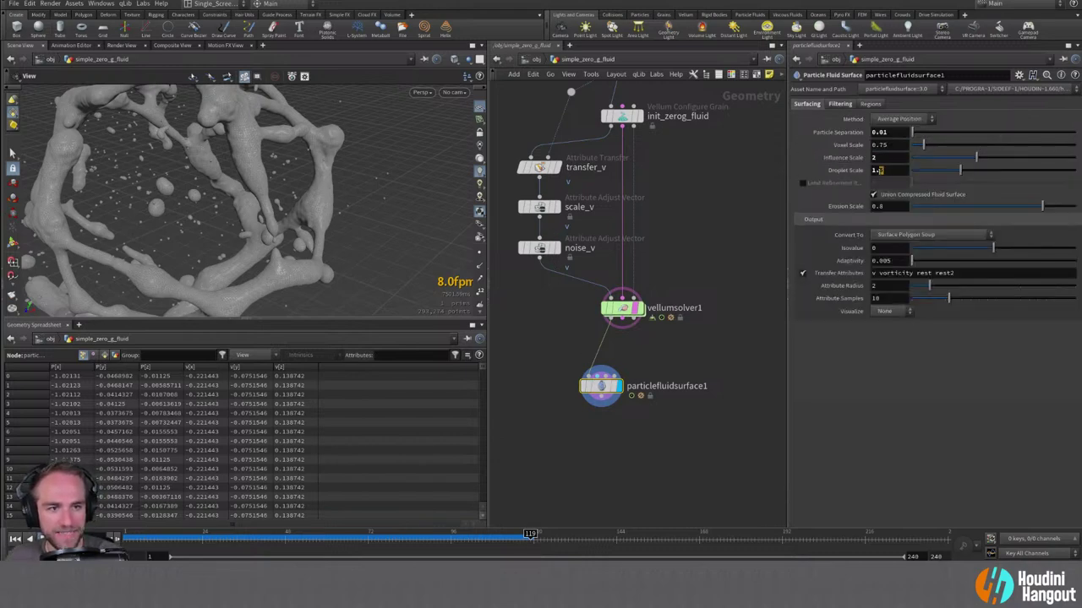
# Set Droplet Scale to 1.25 and orbit around the fluid ring.
pyautogui.click(879, 170)
pyautogui.write('25')
pyautogui.press('Return')
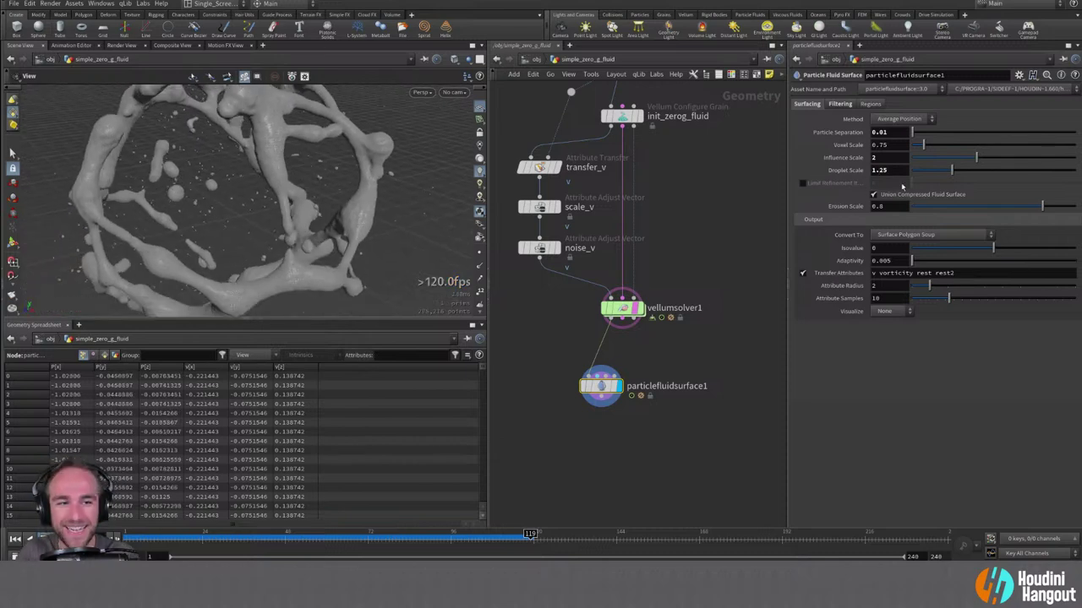
pyautogui.scroll(10, 311, 189)
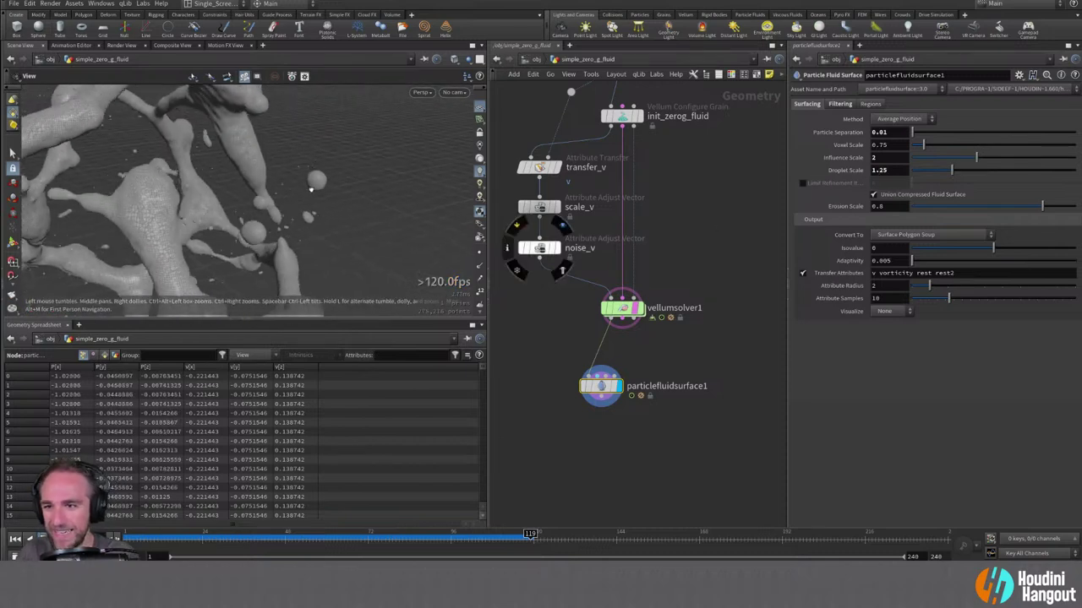
pyautogui.moveTo(311, 190)
pyautogui.mouseDown()
pyautogui.moveTo(228, 174)
pyautogui.moveTo(326, 189)
pyautogui.moveTo(310, 204)
pyautogui.mouseUp()
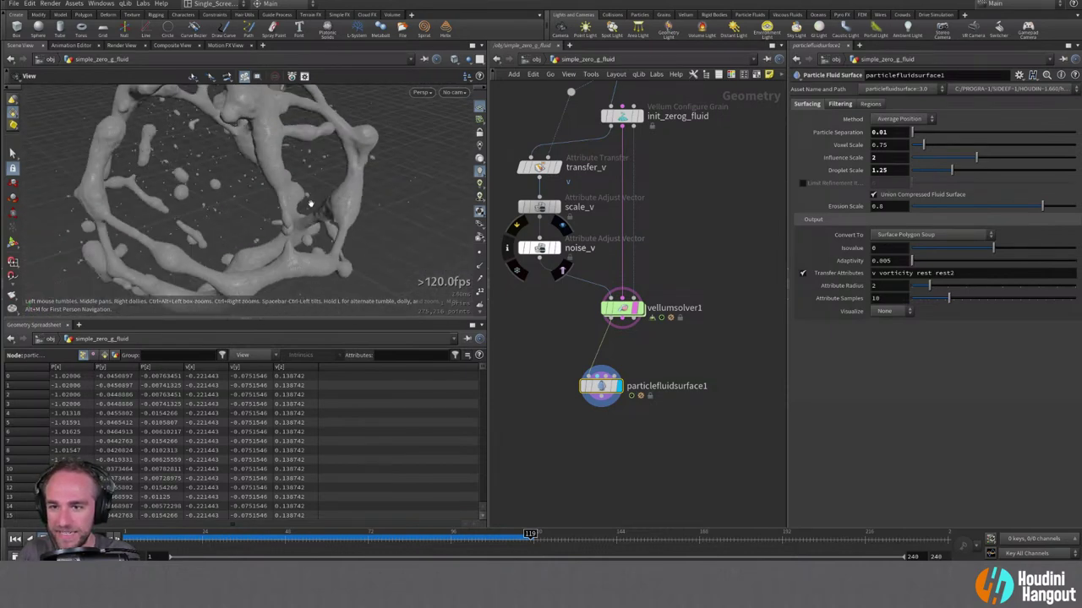
pyautogui.moveTo(182, 177); pyautogui.dragTo(338, 143)
pyautogui.scroll(5, 354, 142)
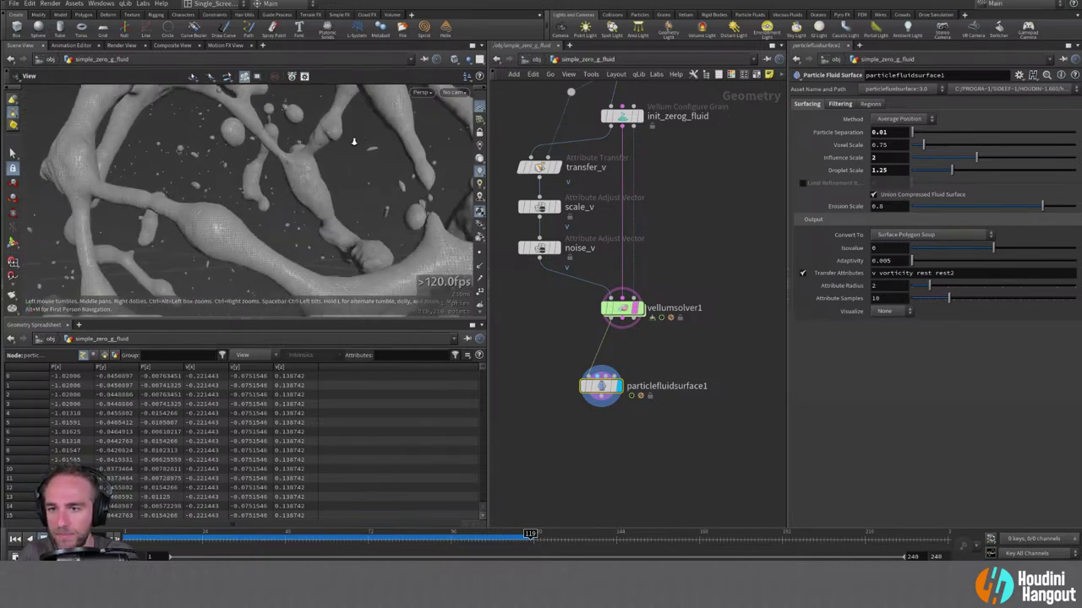
pyautogui.scroll(-5, 354, 142)
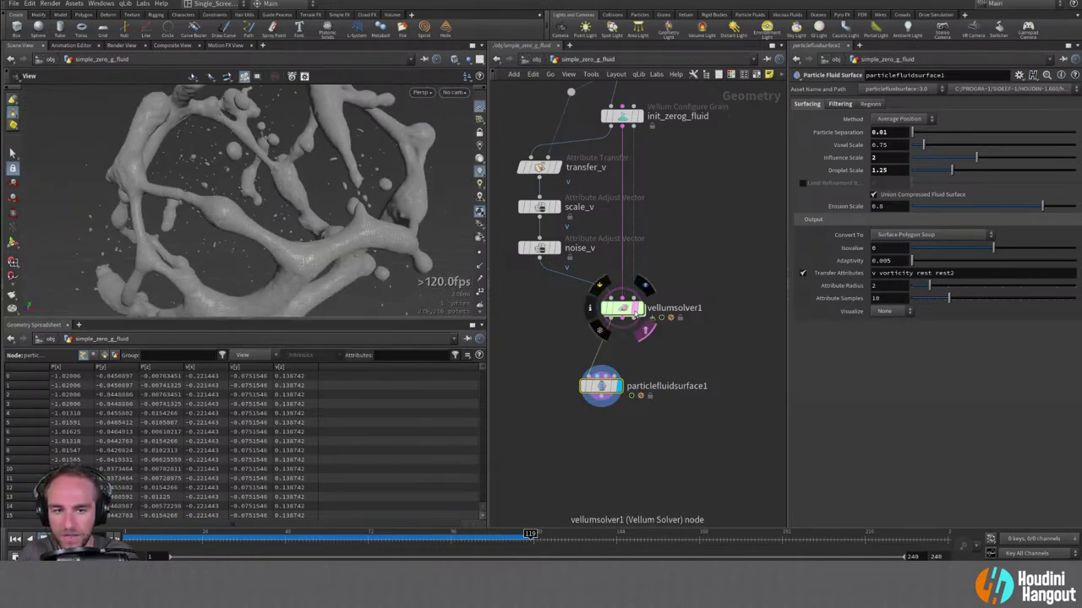
pyautogui.moveTo(282, 176)
pyautogui.mouseDown()
pyautogui.moveTo(252, 197)
pyautogui.moveTo(296, 191)
pyautogui.mouseUp()
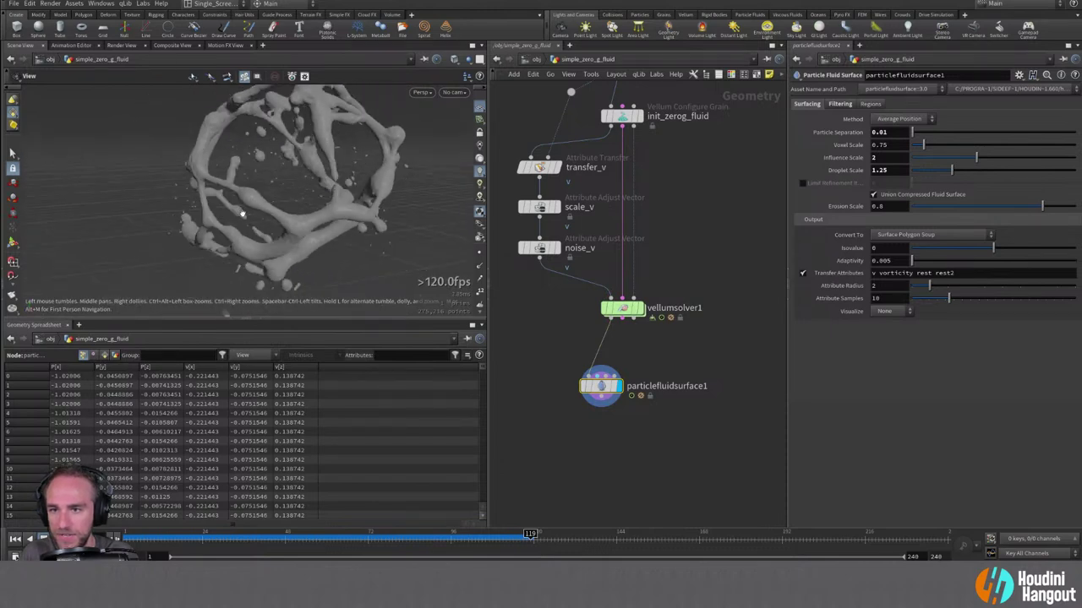
# Review the blob mesh at frames 48, 24, 20, 8, 29 and 52.
pyautogui.click(287, 537)
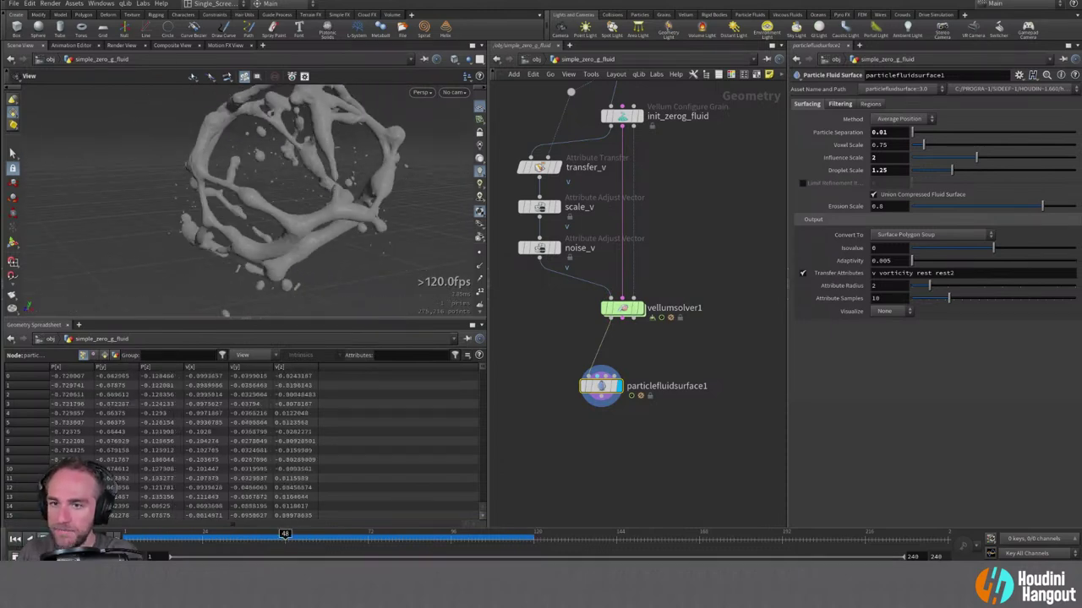
pyautogui.click(209, 537)
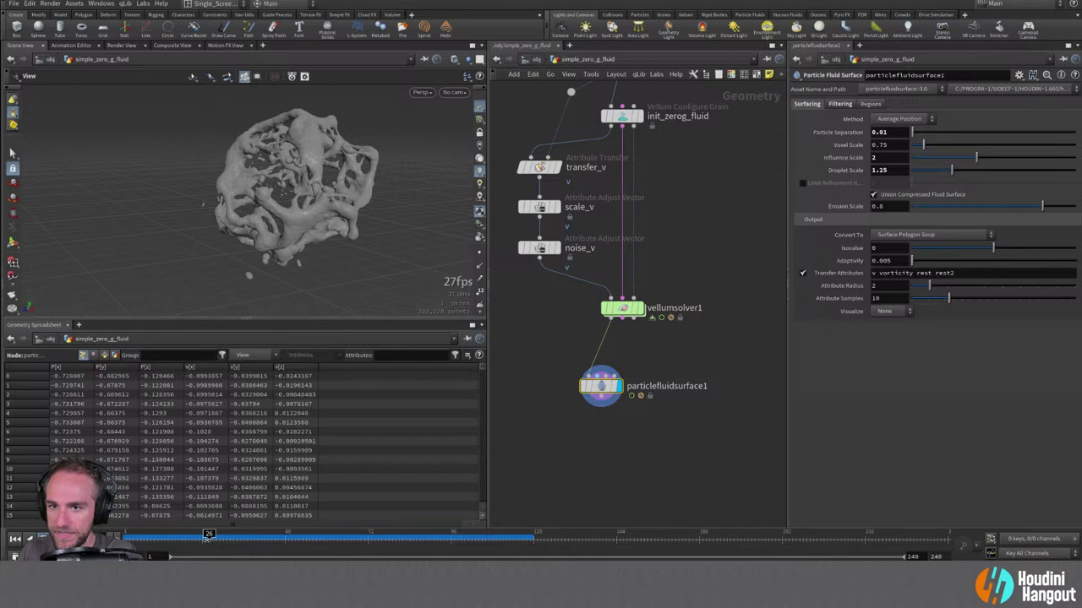
pyautogui.click(187, 538)
pyautogui.click(188, 538)
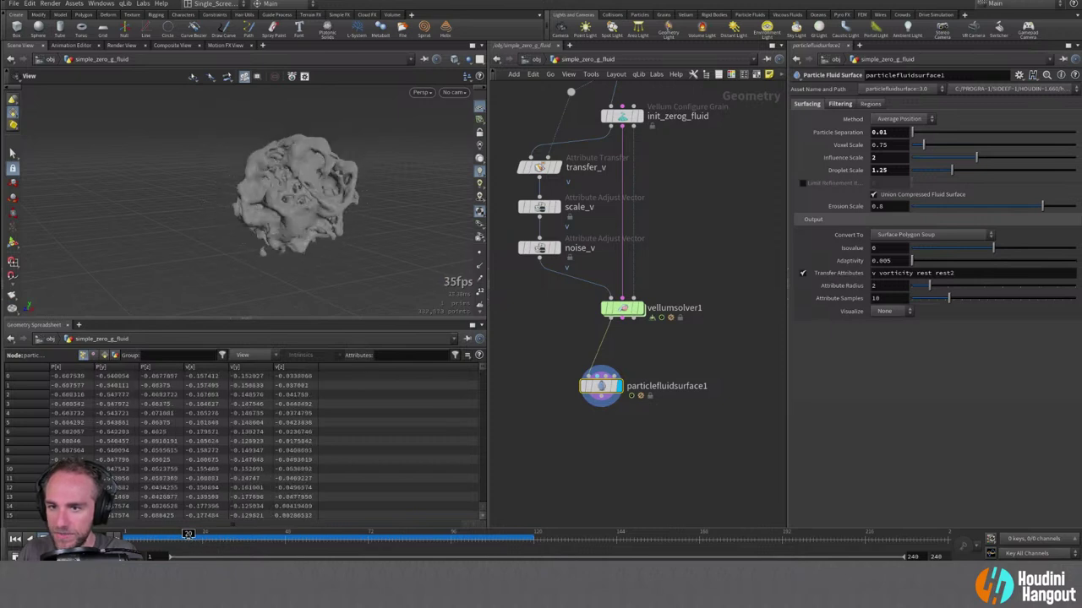
pyautogui.click(150, 537)
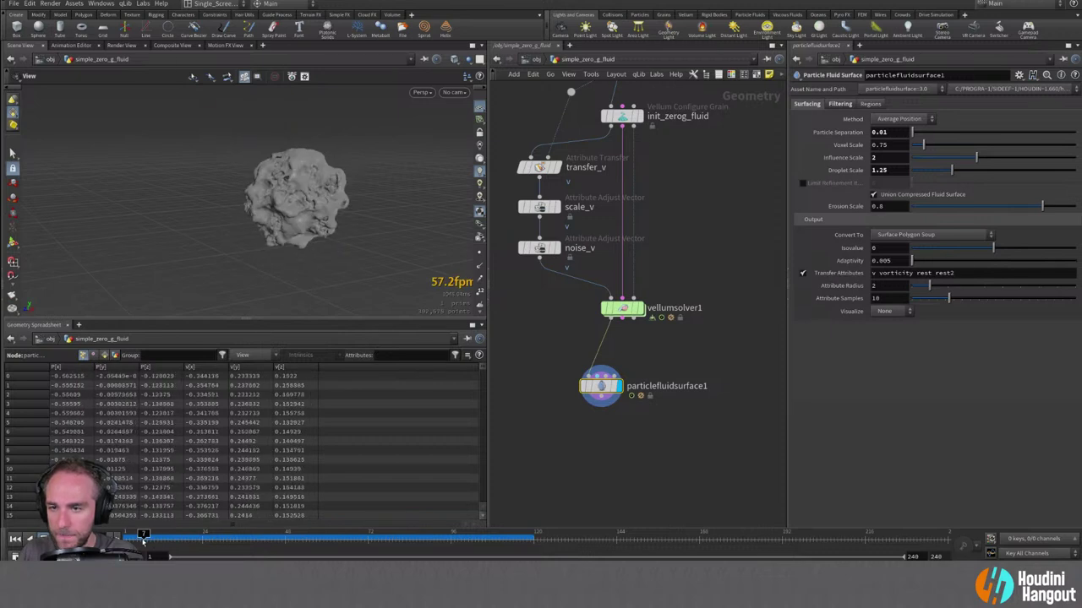
pyautogui.click(219, 538)
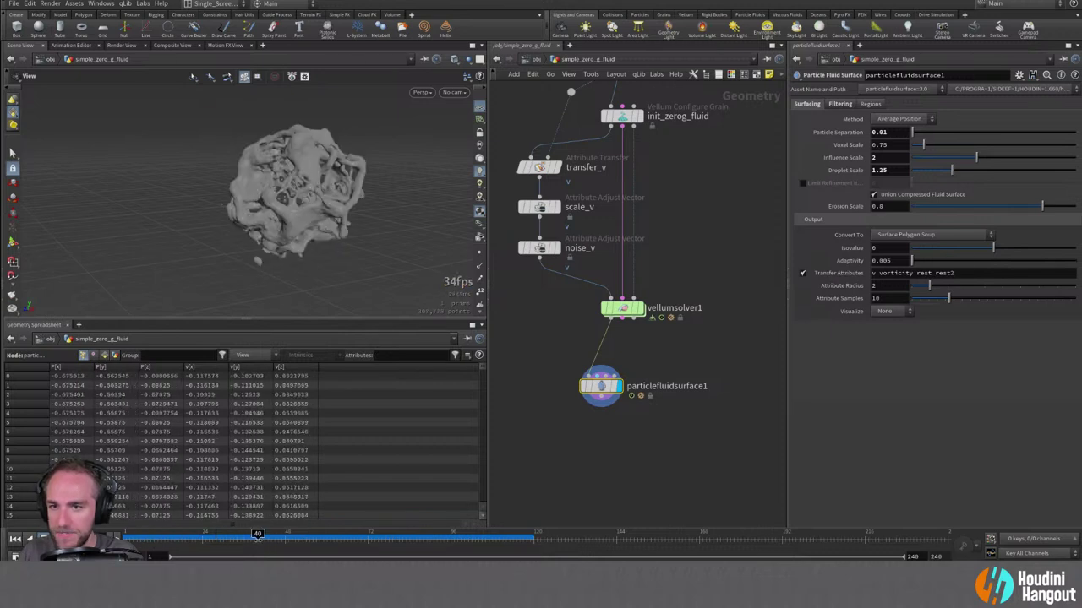
pyautogui.click(311, 538)
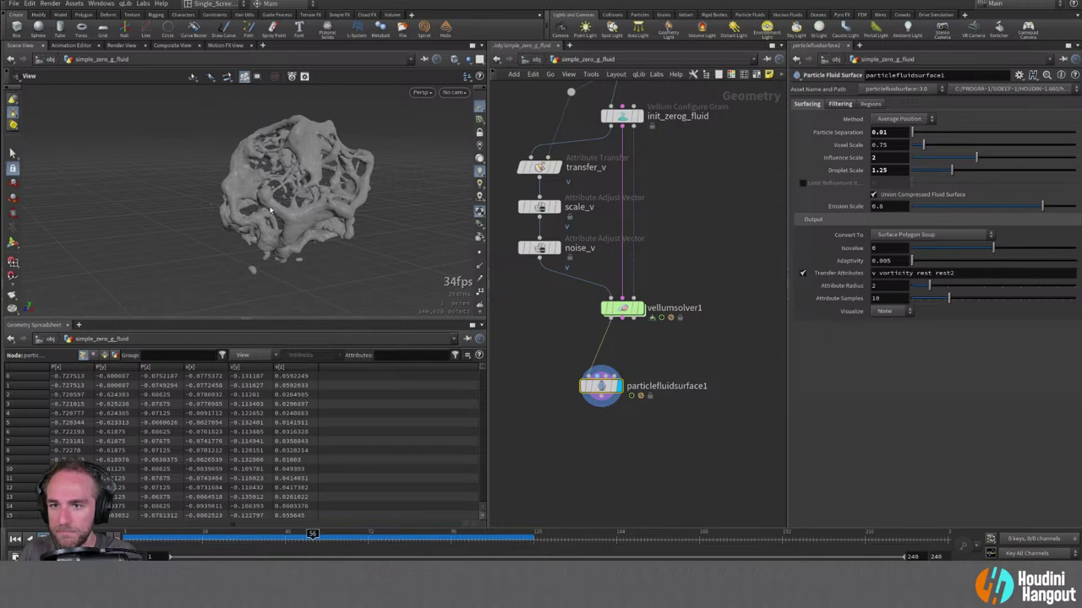
pyautogui.moveTo(272, 209); pyautogui.dragTo(306, 203)
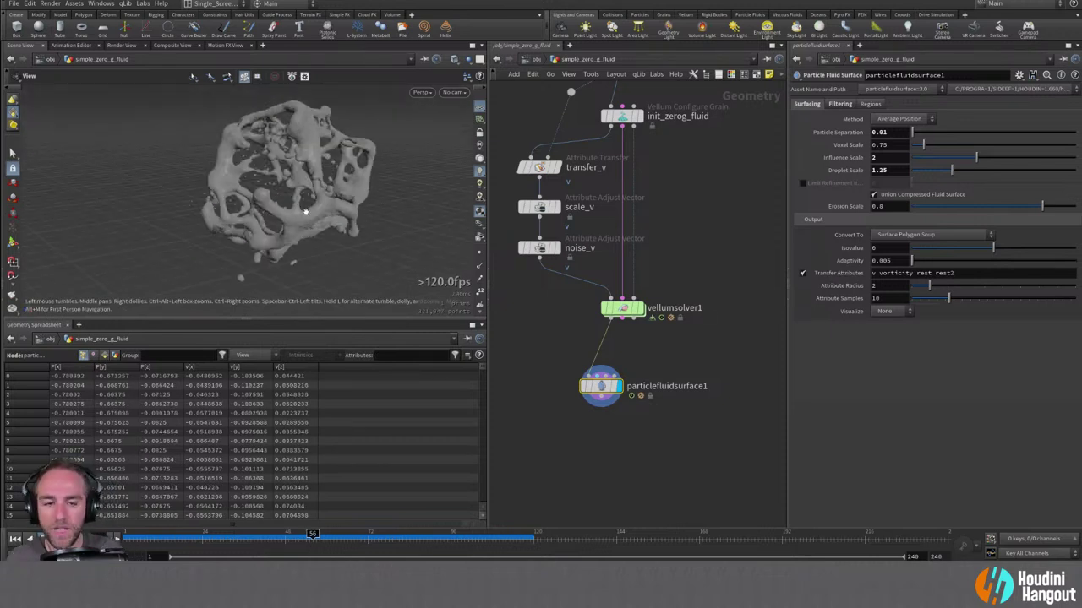